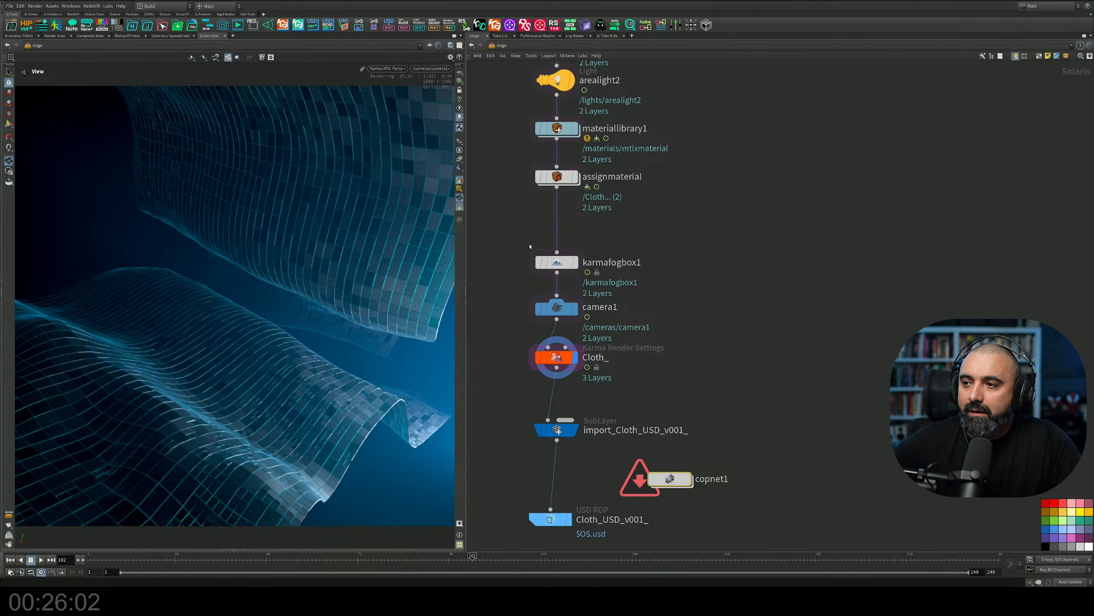
Move the grid1 node slightly higher, leaving more space between it and Cloth_1 in the stage network.
middle_click_drag(652, 178, 641, 300)
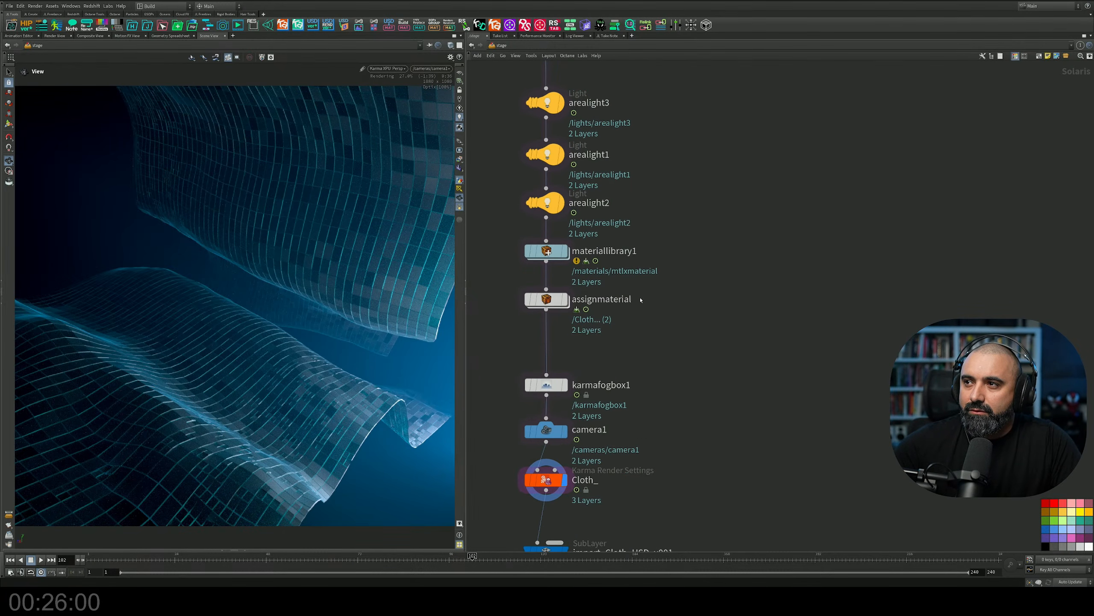
middle_click_drag(660, 171, 664, 286)
middle_click_drag(647, 213, 654, 280)
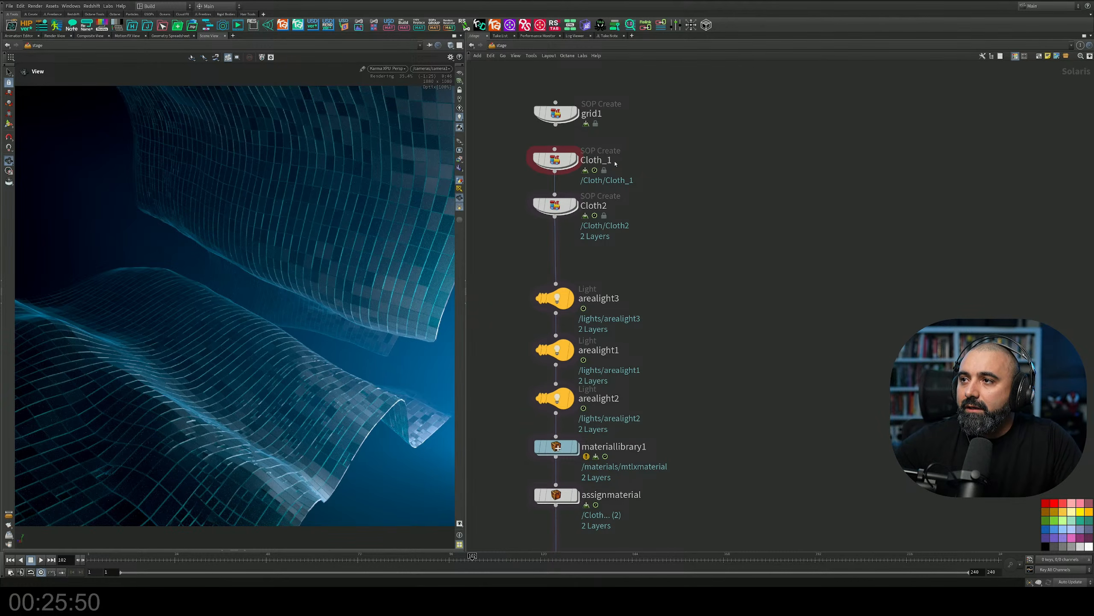
middle_click_drag(640, 171, 646, 235)
left_click_drag(562, 178, 562, 154)
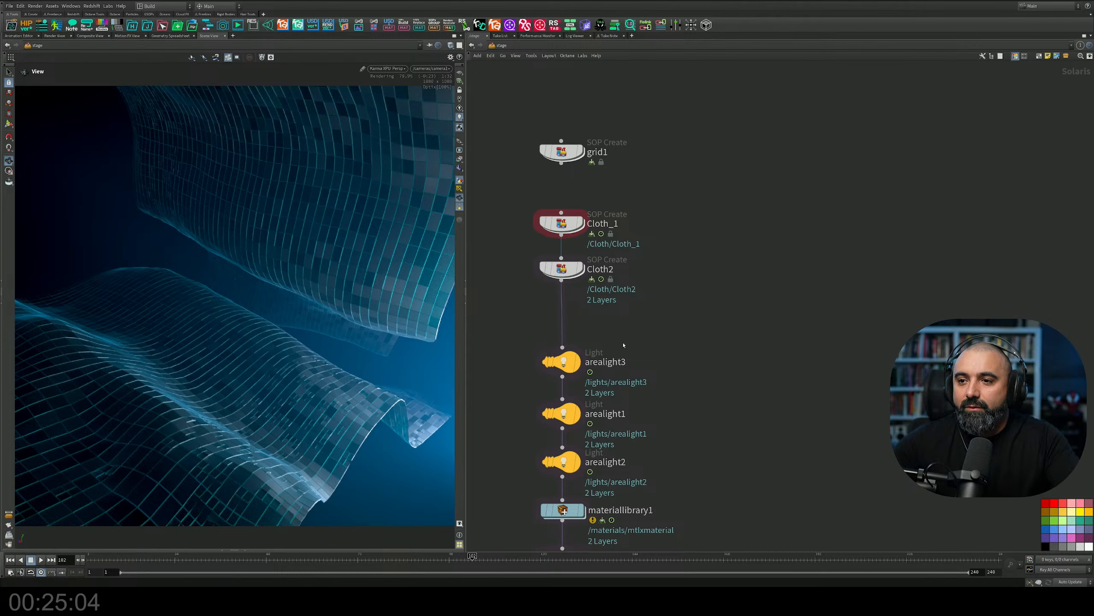
Open the Cloth_1 node's inner geometry network and view its extruded grid from above.
middle_click_drag(650, 224, 554, 309)
scroll(593, 260, "up", 3)
double_click(591, 227)
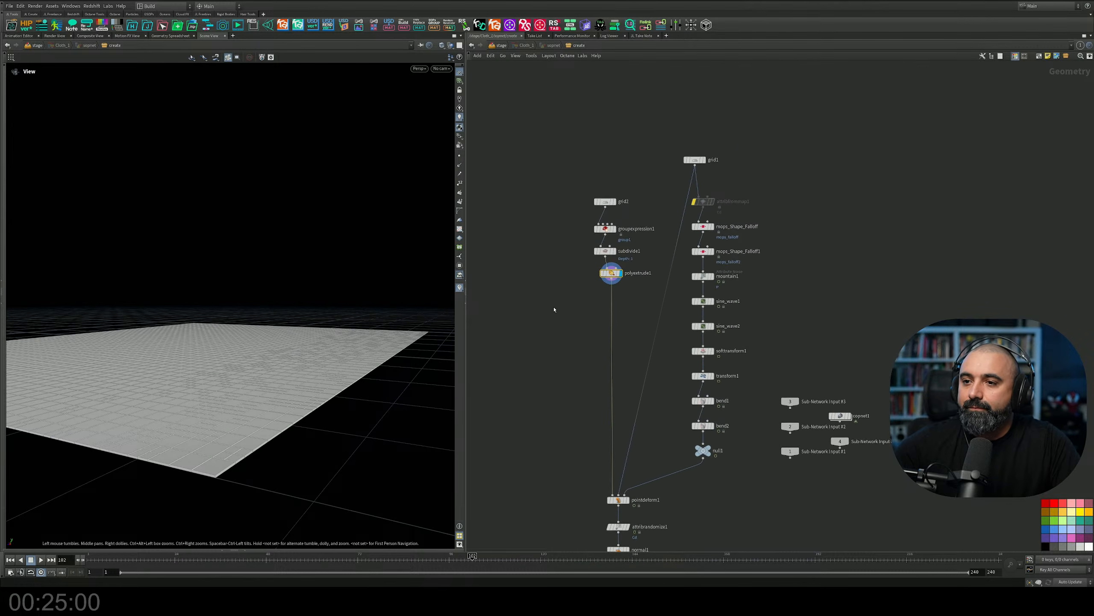
left_click_drag(328, 319, 250, 377)
scroll(233, 388, "down", 3)
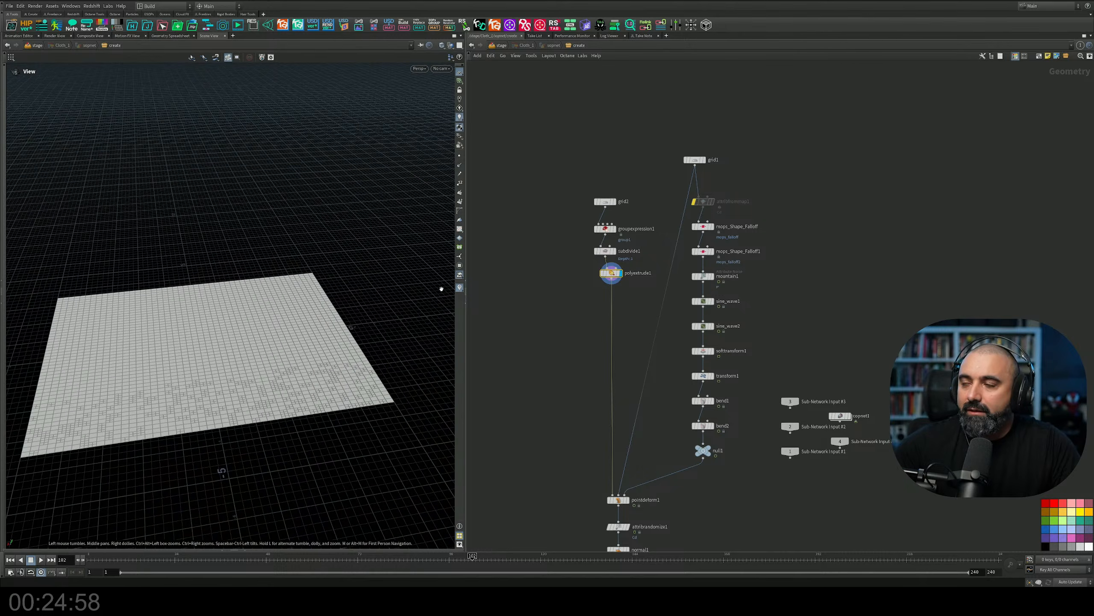
Display the grid1 node's output and inspect the flat base grid from several angles.
scroll(710, 171, "up", 5)
left_click(696, 146)
left_click_drag(379, 280, 314, 310)
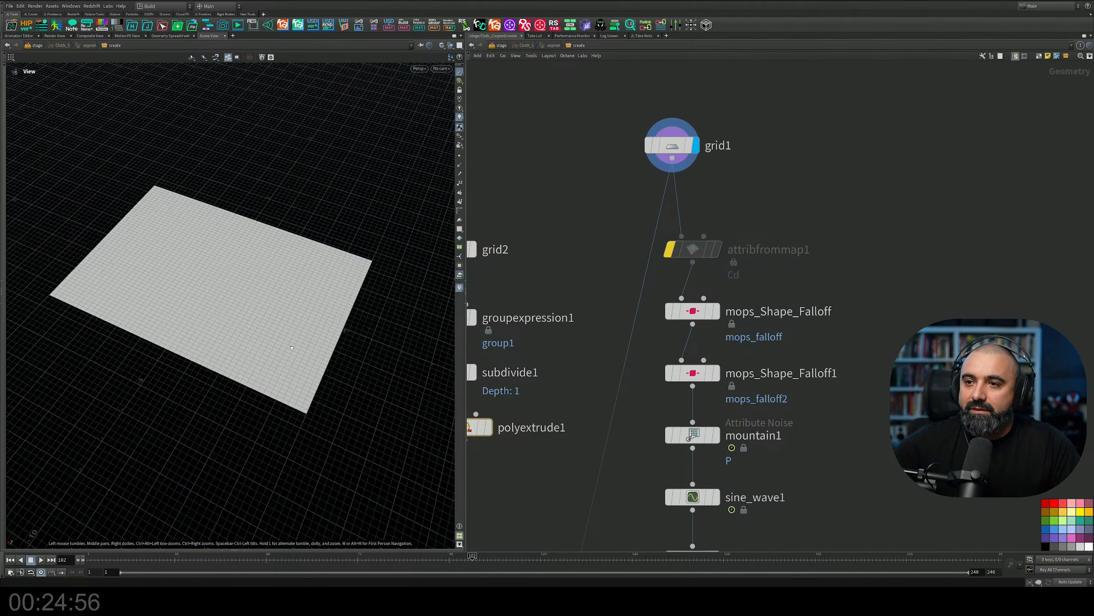
right_click_drag(315, 311, 351, 312)
Display mops_Shape_Falloff and mops_Shape_Falloff1 in turn to examine the area each falloff mask covers.
middle_click_drag(767, 302, 736, 169)
left_click(687, 179)
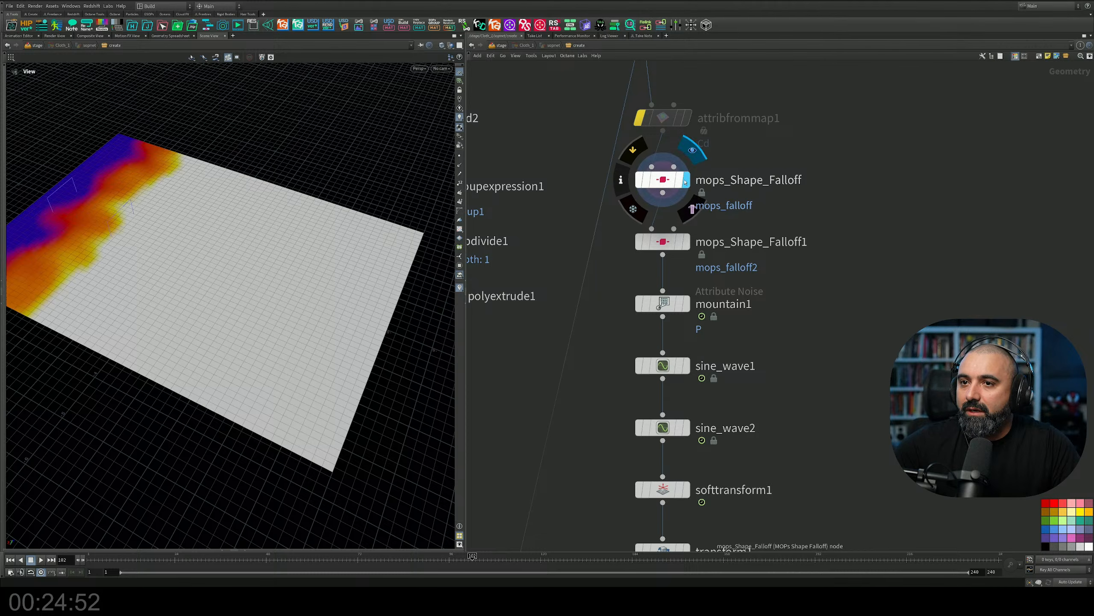
left_click_drag(284, 291, 142, 255)
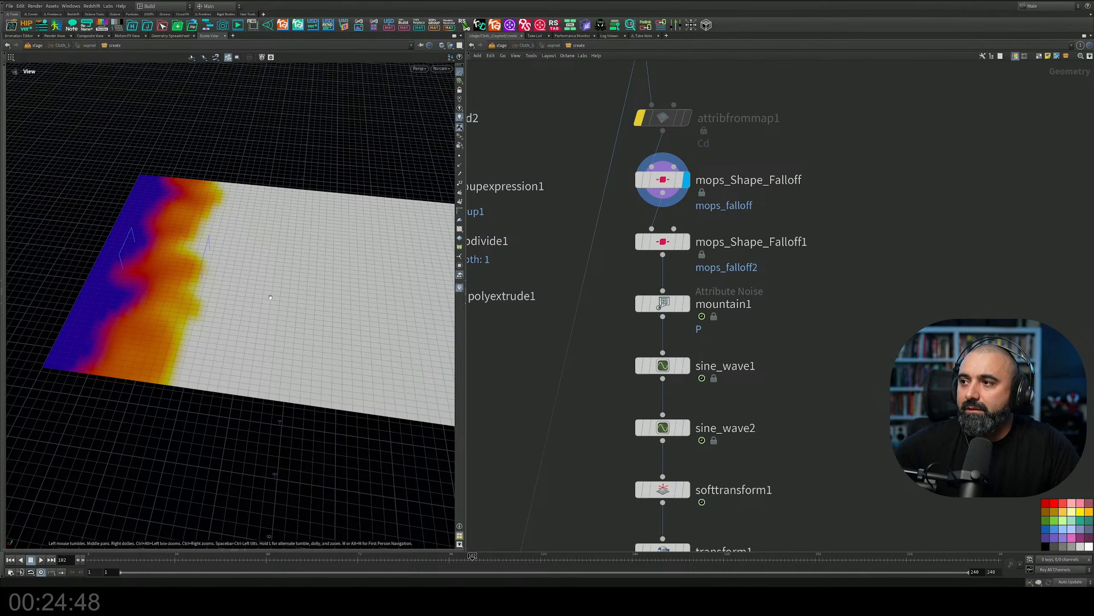
left_click(686, 242)
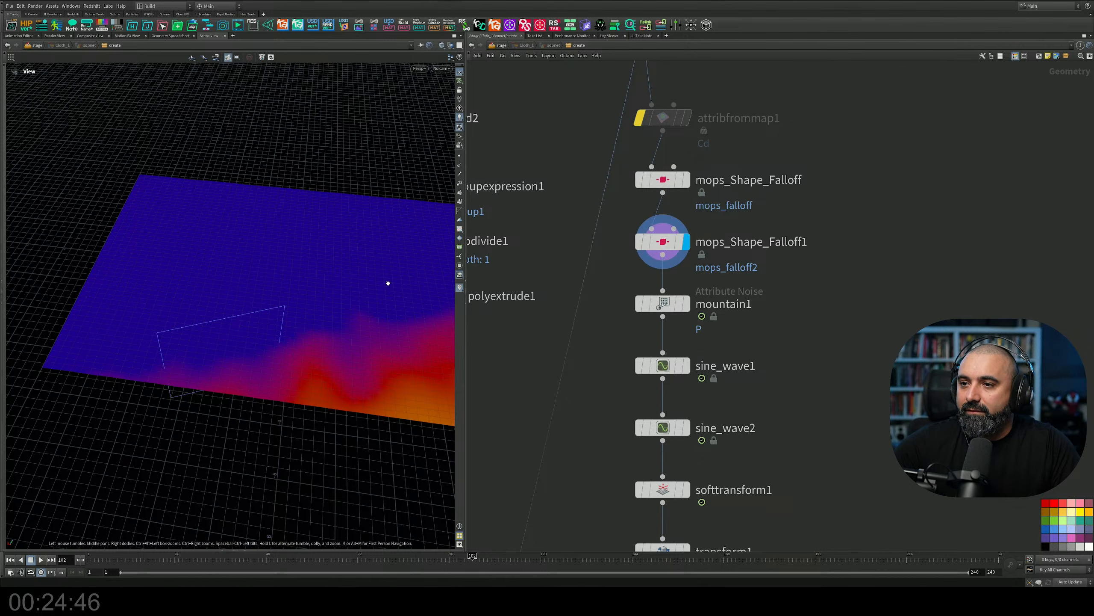
left_click_drag(388, 283, 281, 259)
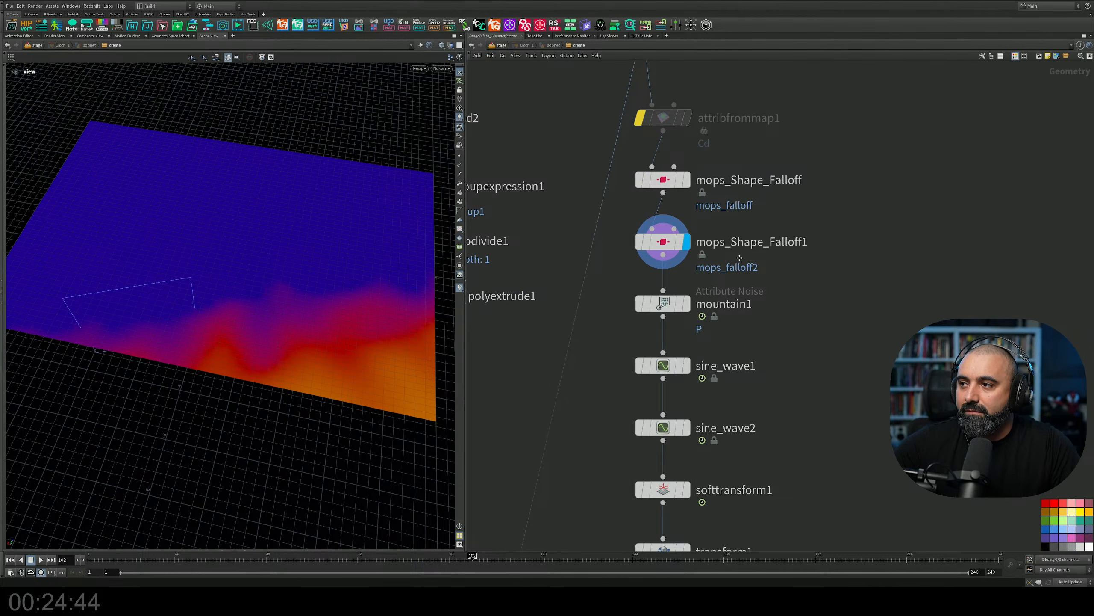
Display the mountain1 noise node and show its parameters beside the network.
middle_click_drag(740, 258, 725, 182)
left_click_drag(738, 178, 643, 242)
middle_click_drag(723, 210, 716, 201)
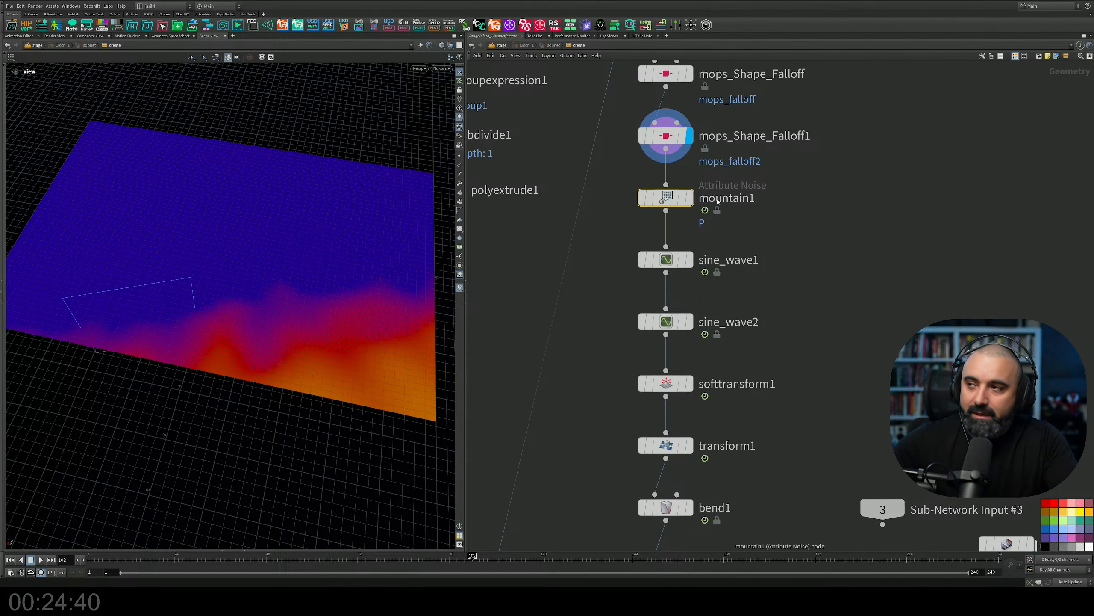
key("p")
left_click(690, 200)
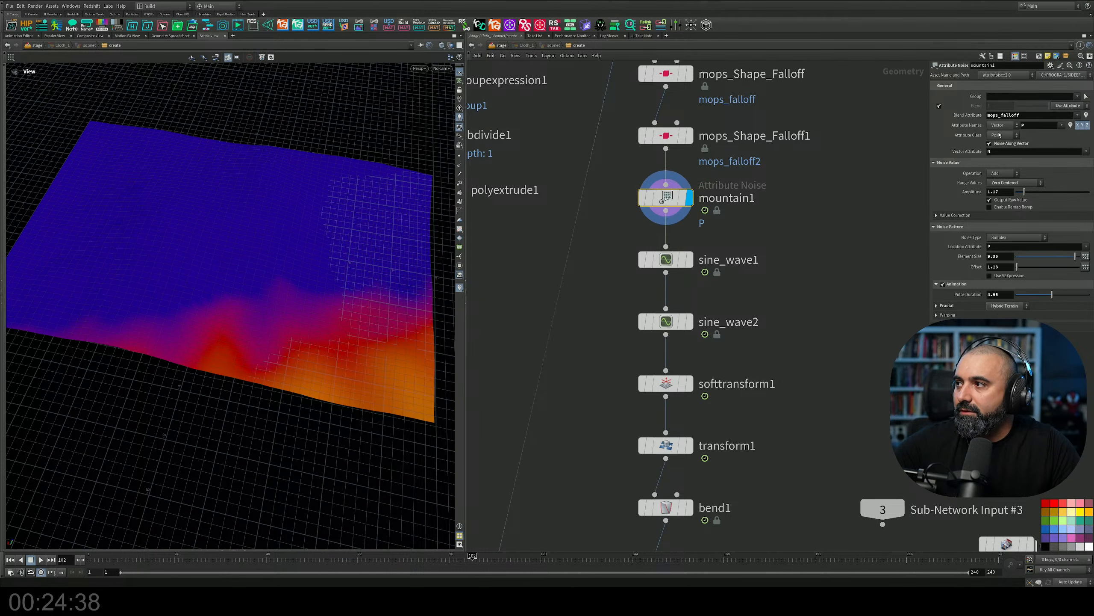
Disable mountain1's blend attribute, bypass mops_Shape_Falloff1 and scrub the timeline to preview the unmasked noise.
left_click(939, 106)
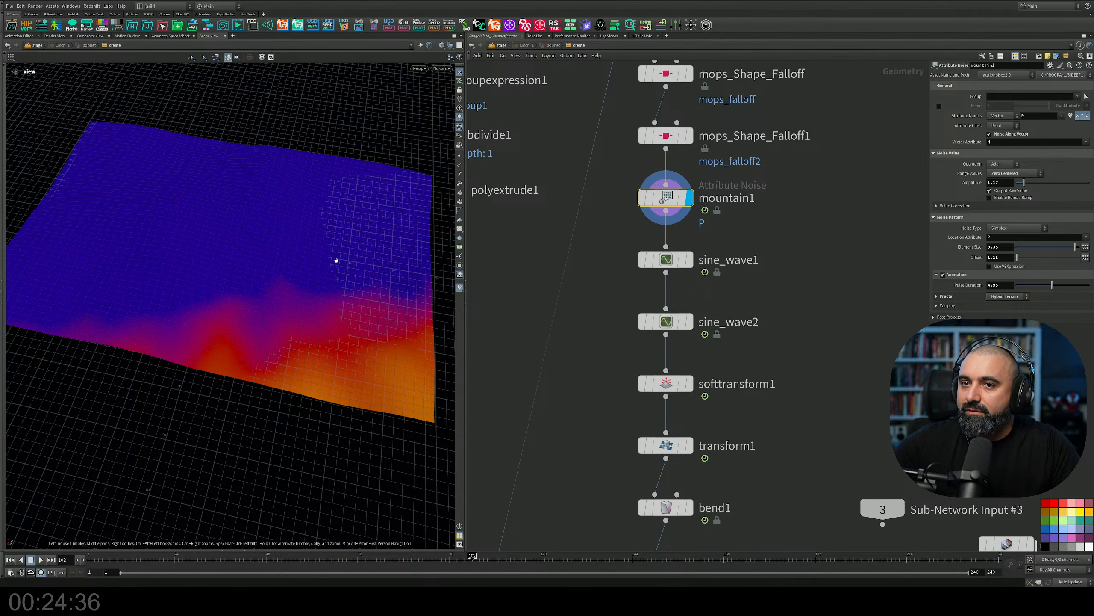
mouse_move(336, 259)
left_mouse_down()
mouse_move(313, 221)
mouse_move(341, 247)
left_mouse_up()
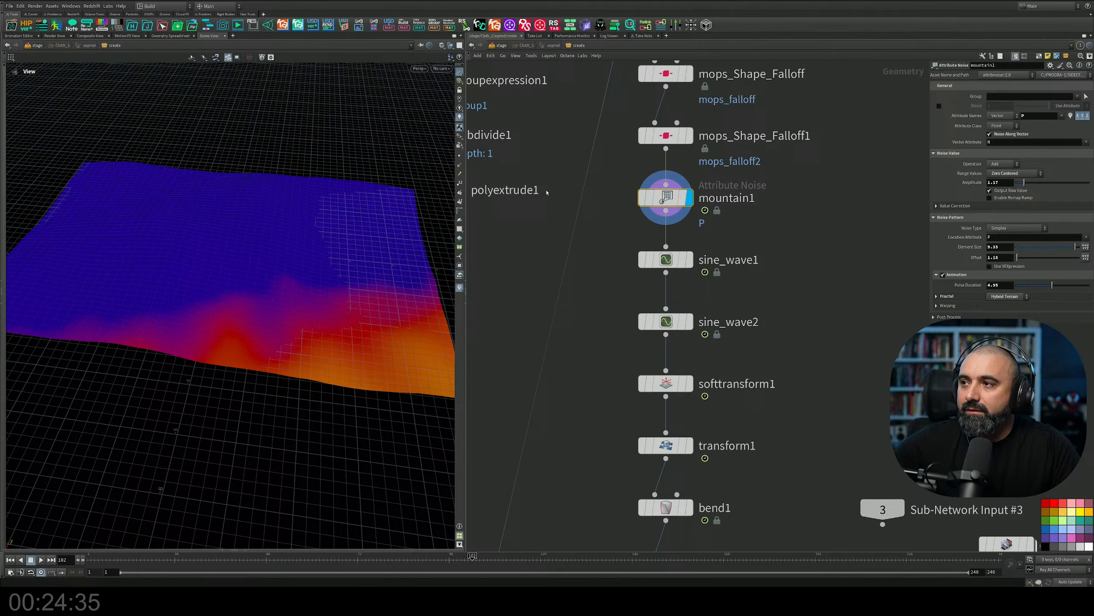
left_click(642, 136)
left_click_drag(233, 275, 284, 224)
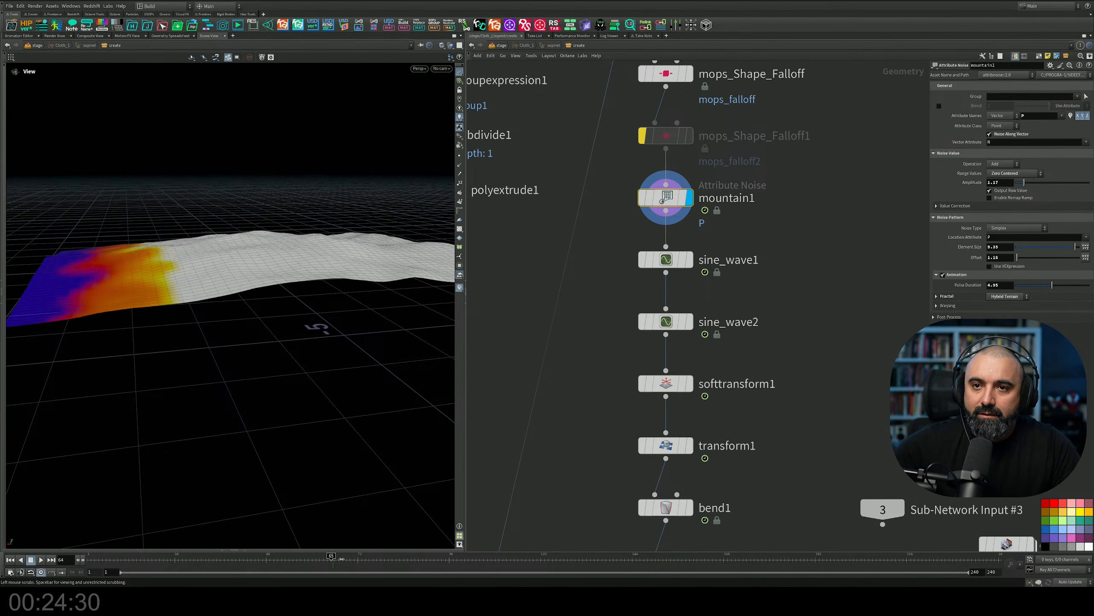
left_click_drag(504, 559, 408, 560)
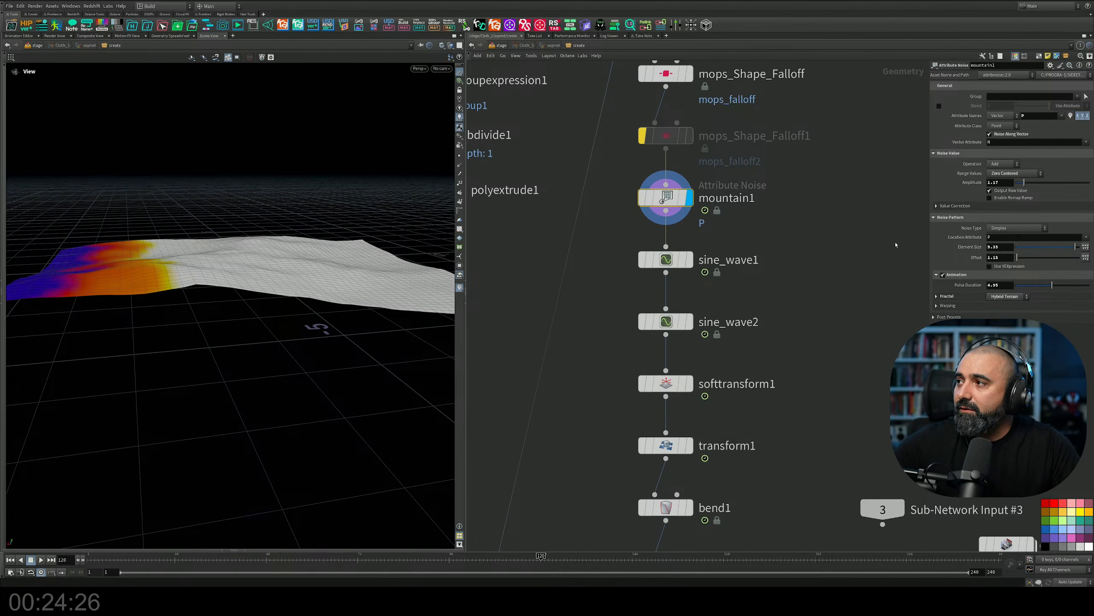
Re-enable mountain1's blending by mops_falloff and scrub the timeline to check the masked end of the cloth.
left_click(939, 106)
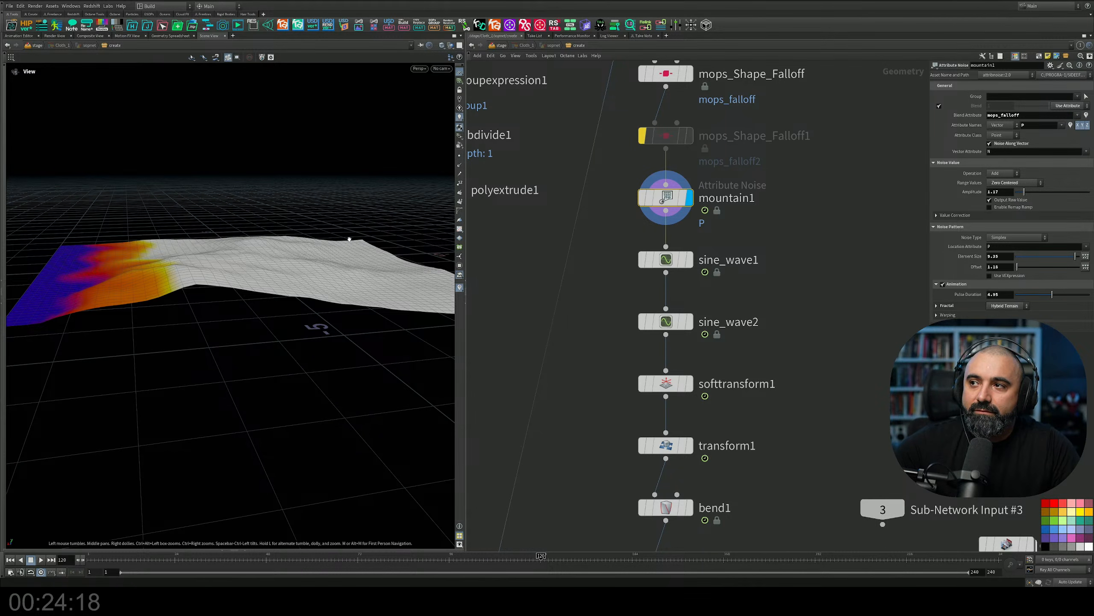
left_click_drag(121, 567, 377, 568)
left_click_drag(255, 427, 212, 327)
mouse_move(377, 560)
left_mouse_down()
mouse_move(495, 560)
mouse_move(340, 559)
mouse_move(622, 571)
mouse_move(259, 562)
mouse_move(384, 560)
left_mouse_up()
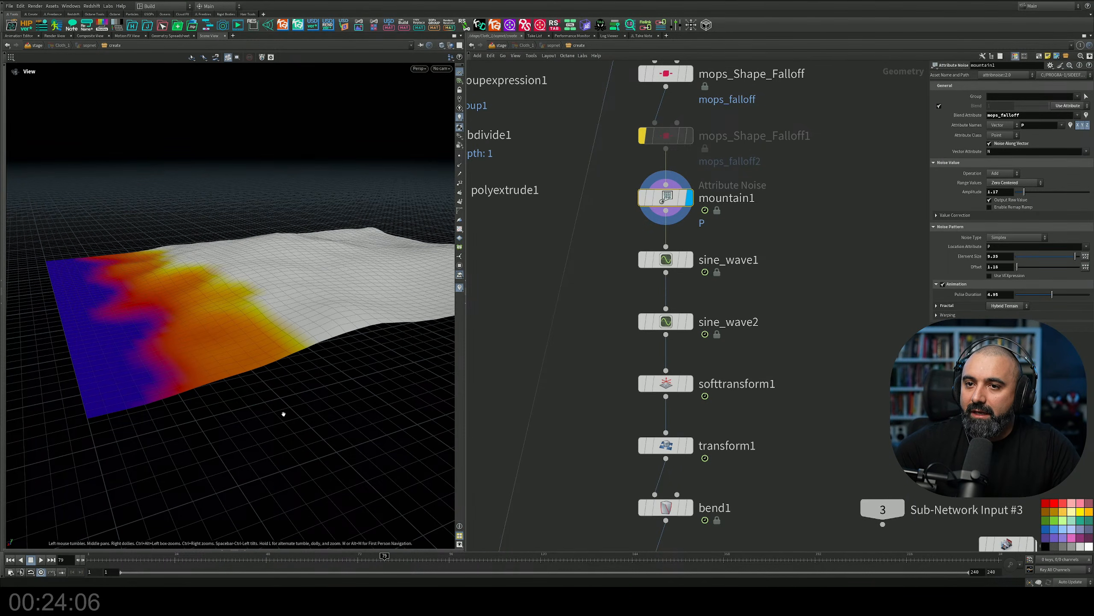
left_click_drag(283, 413, 225, 318)
left_click_drag(168, 281, 175, 290)
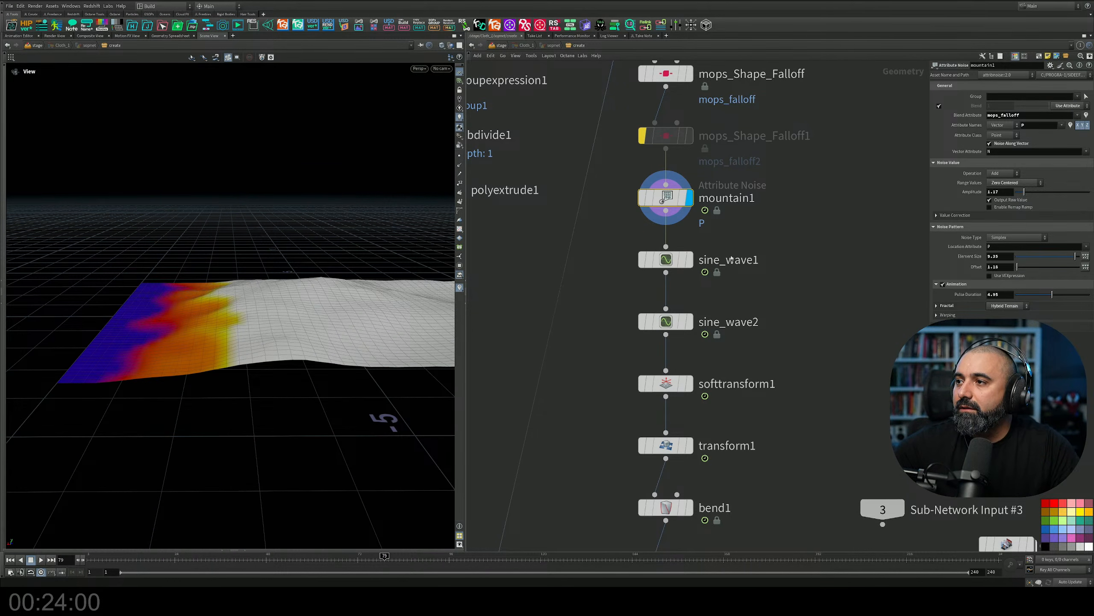
Display sine_wave1 and scrub the timeline to frame 47 to examine its wave animation.
middle_click_drag(733, 247, 726, 237)
left_click_drag(314, 276, 258, 314)
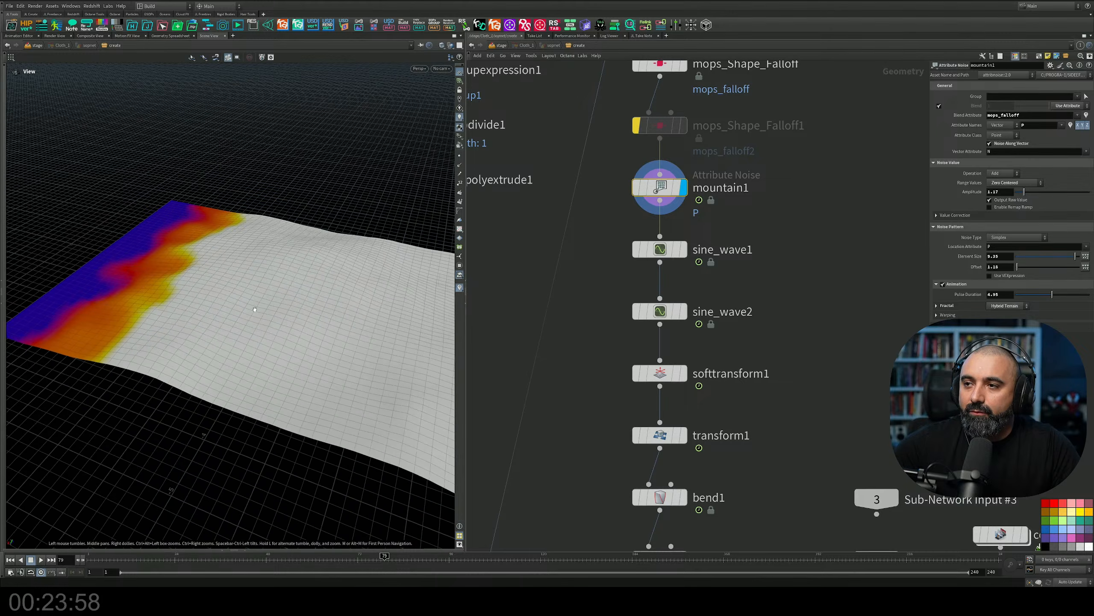
left_click(679, 259)
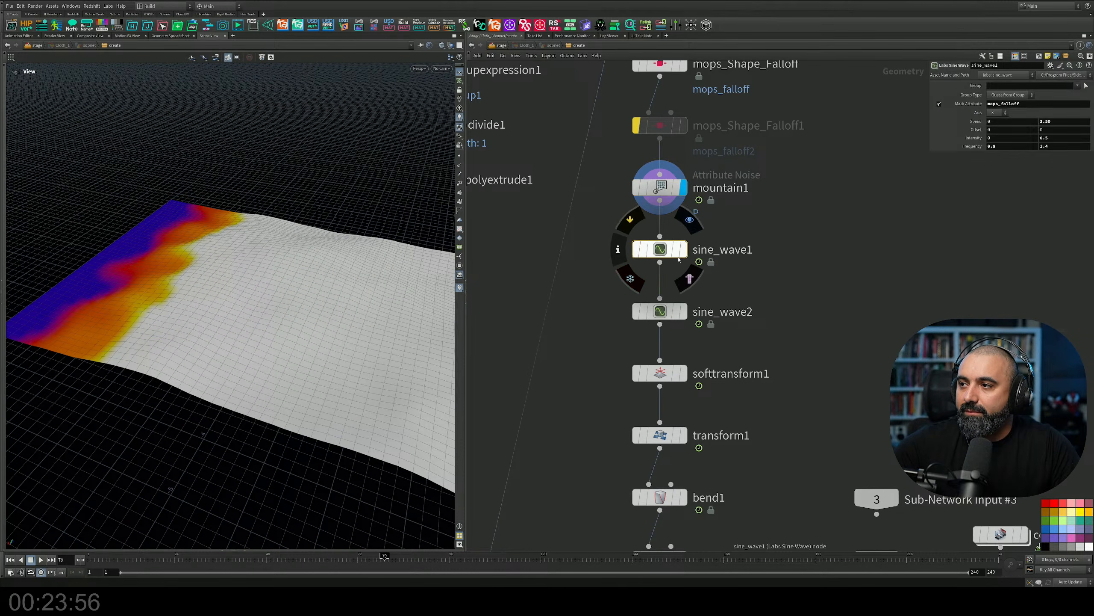
left_click(689, 220)
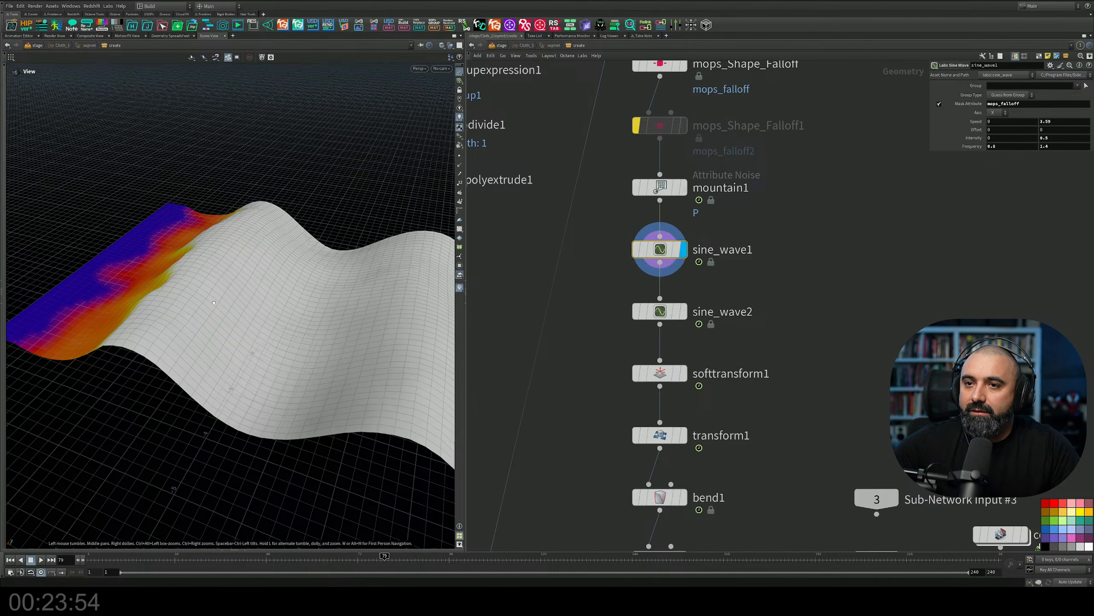
left_click_drag(207, 302, 234, 343)
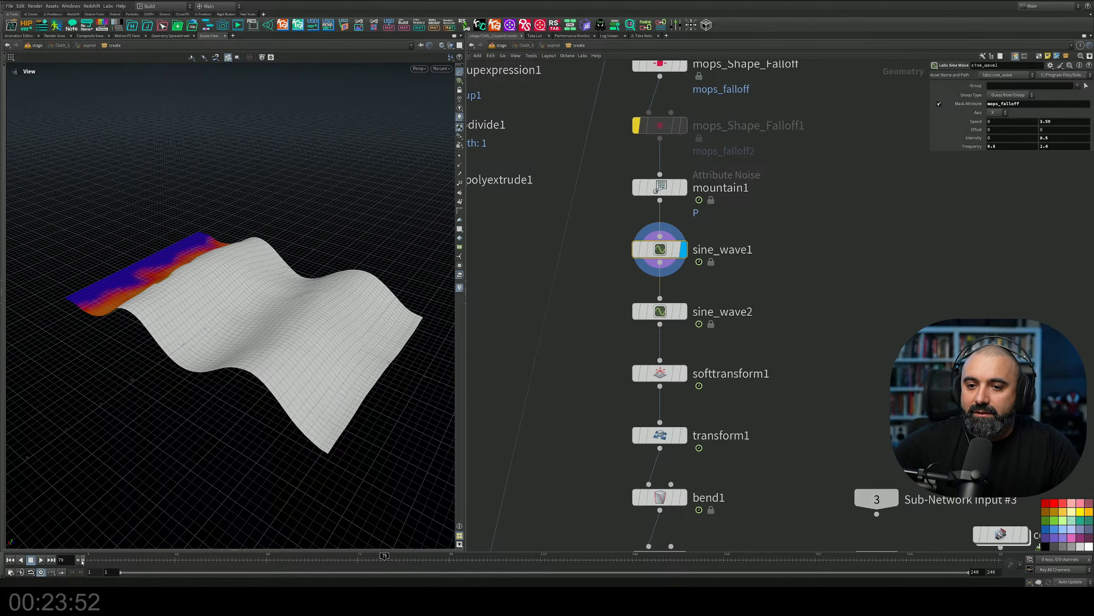
left_click(100, 559)
mouse_move(100, 560)
left_mouse_down()
mouse_move(628, 565)
mouse_move(376, 546)
mouse_move(259, 521)
left_mouse_up()
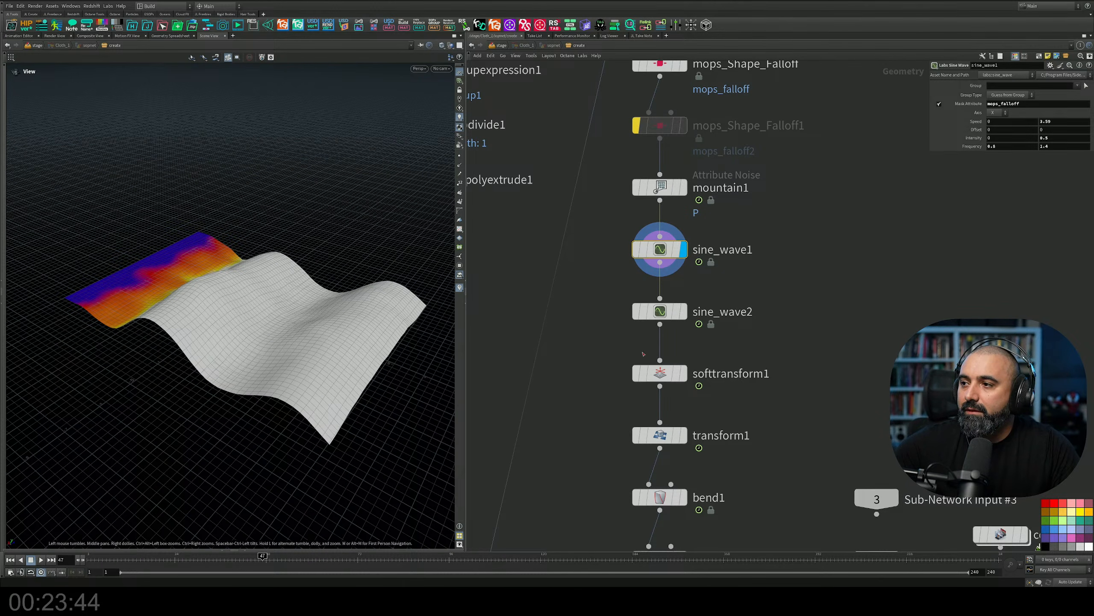
Display sine_wave2 with its parameters and re-enable the bypassed mops_Shape_Falloff1 node that supplies its mask.
left_click(672, 312)
left_click(685, 311)
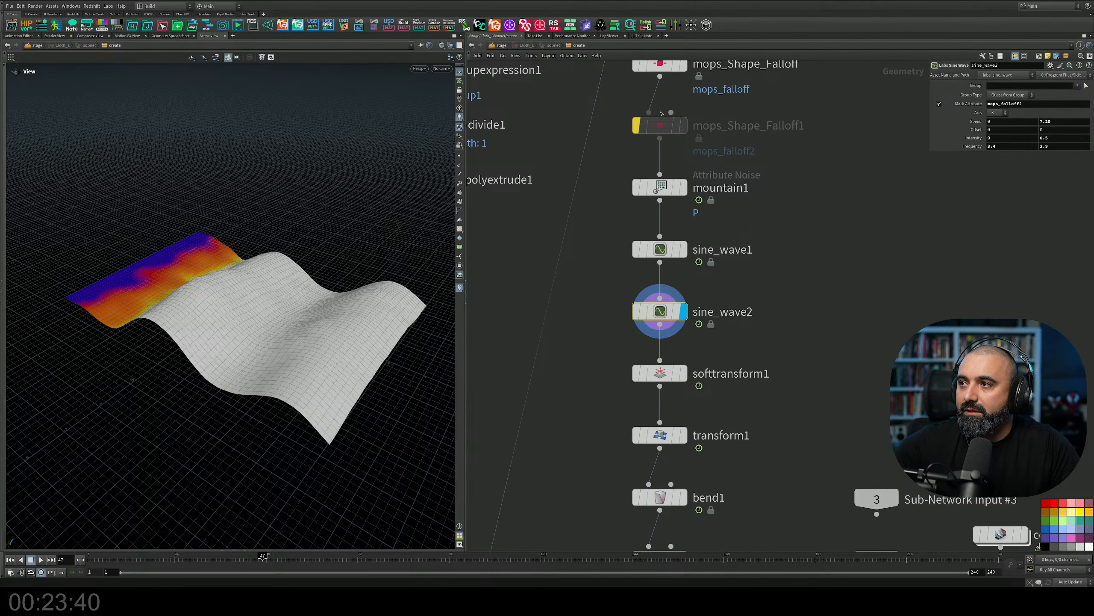
mouse_move(647, 132)
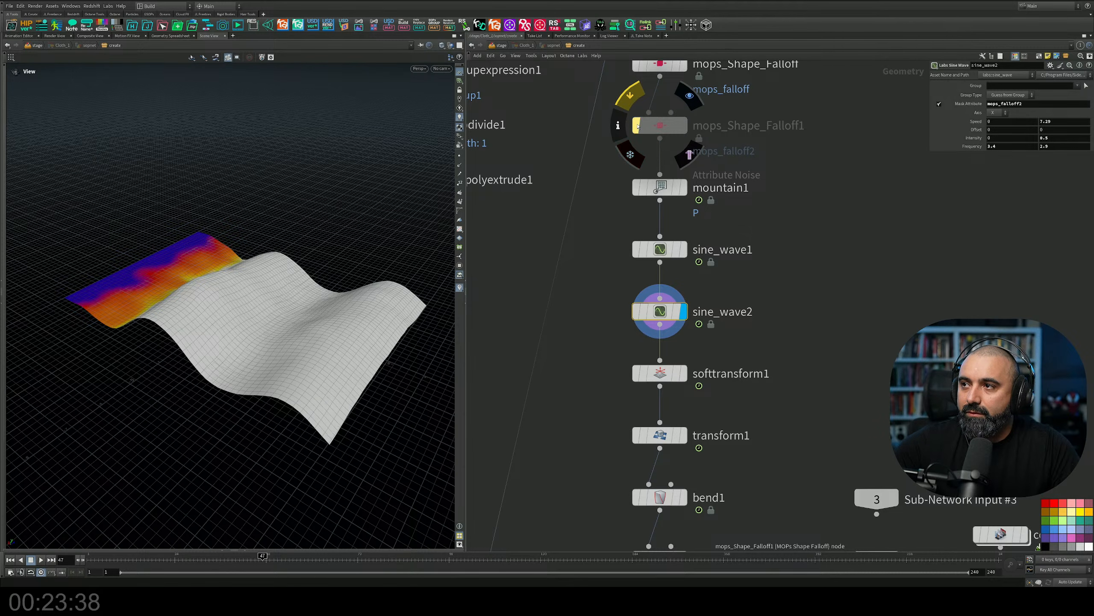
left_click(647, 129)
left_click_drag(432, 313, 304, 375)
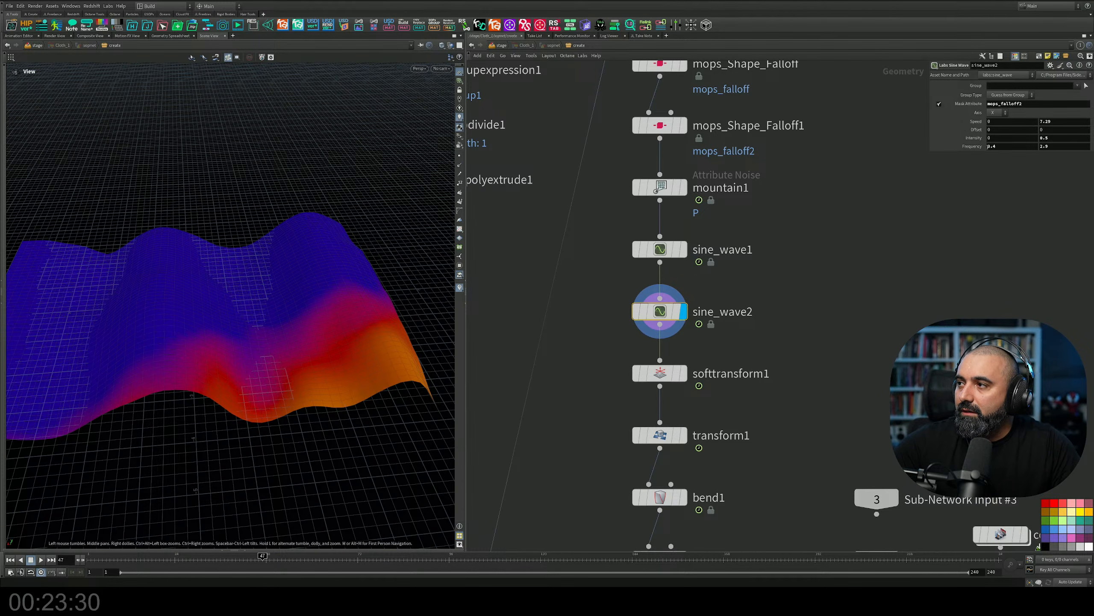
Set the first frequency value of sine_wave2 to 4.1 and check the ripples along the cloth's edge.
mouse_move(989, 147)
middle_mouse_down()
mouse_move(1029, 144)
mouse_move(982, 153)
middle_mouse_up()
middle_click_drag(760, 299, 773, 257)
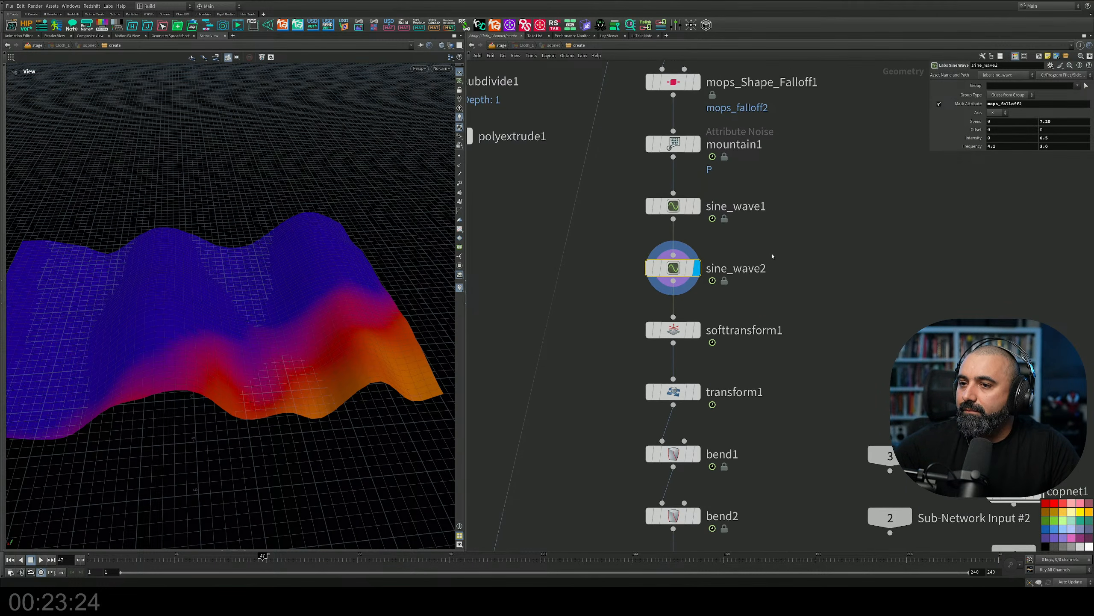
left_click_drag(354, 397, 320, 343)
Display softtransform1 and bypass both MOPs shape falloff nodes to view the plain deformed grid.
left_click(694, 331)
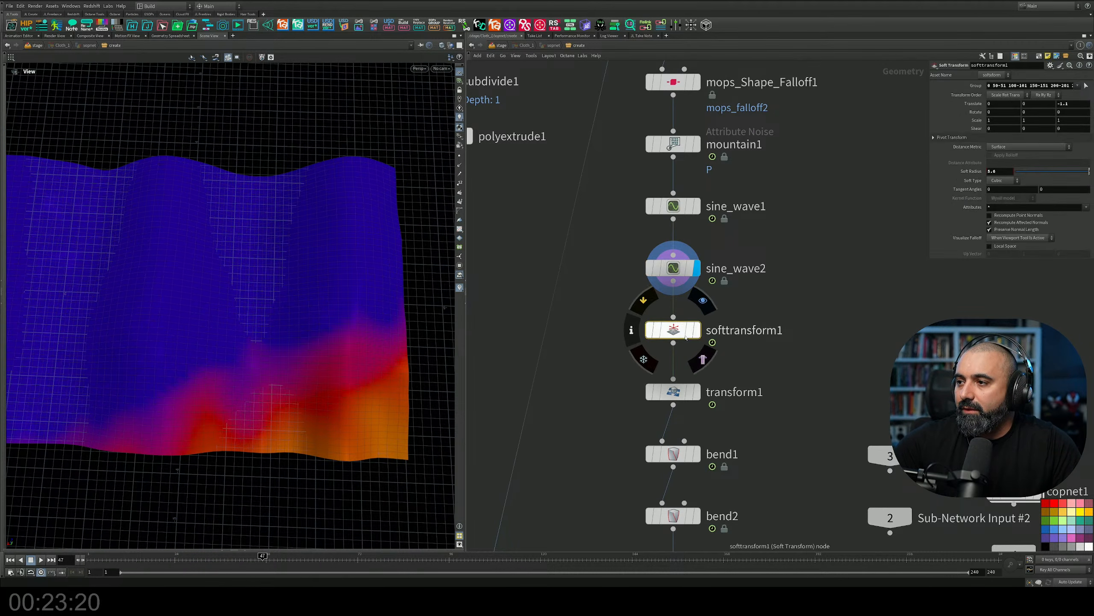
left_click(697, 330)
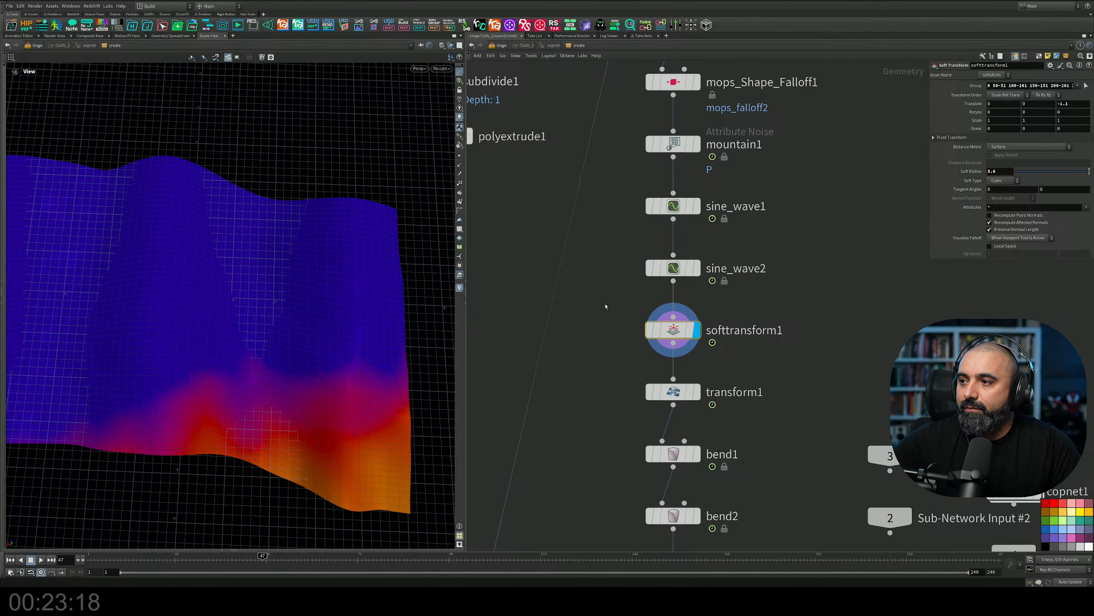
middle_click_drag(654, 175, 650, 253)
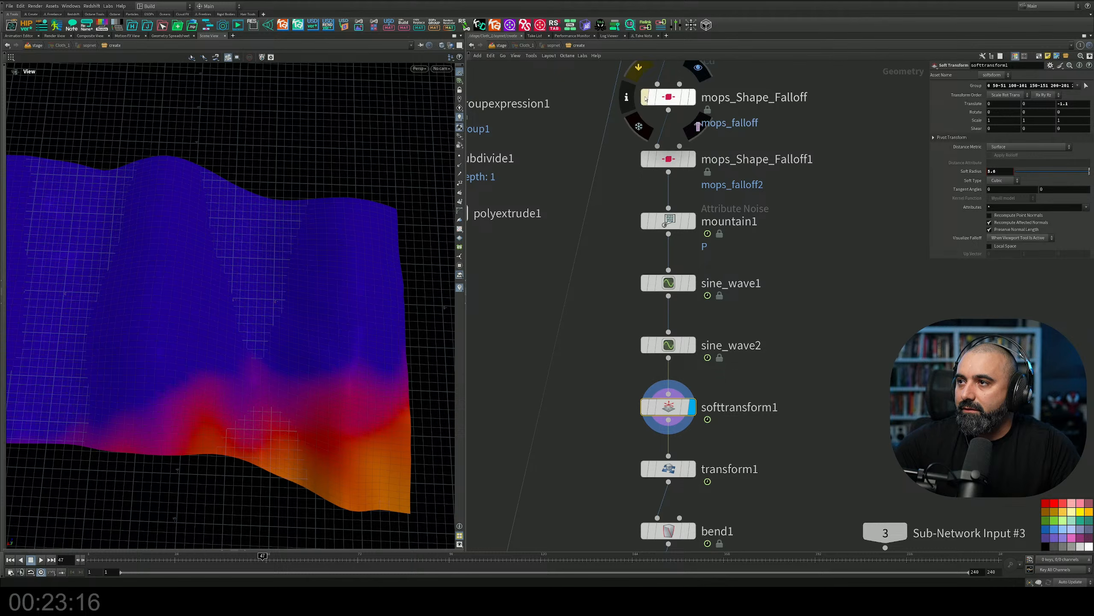
left_click(645, 98)
left_click(645, 160)
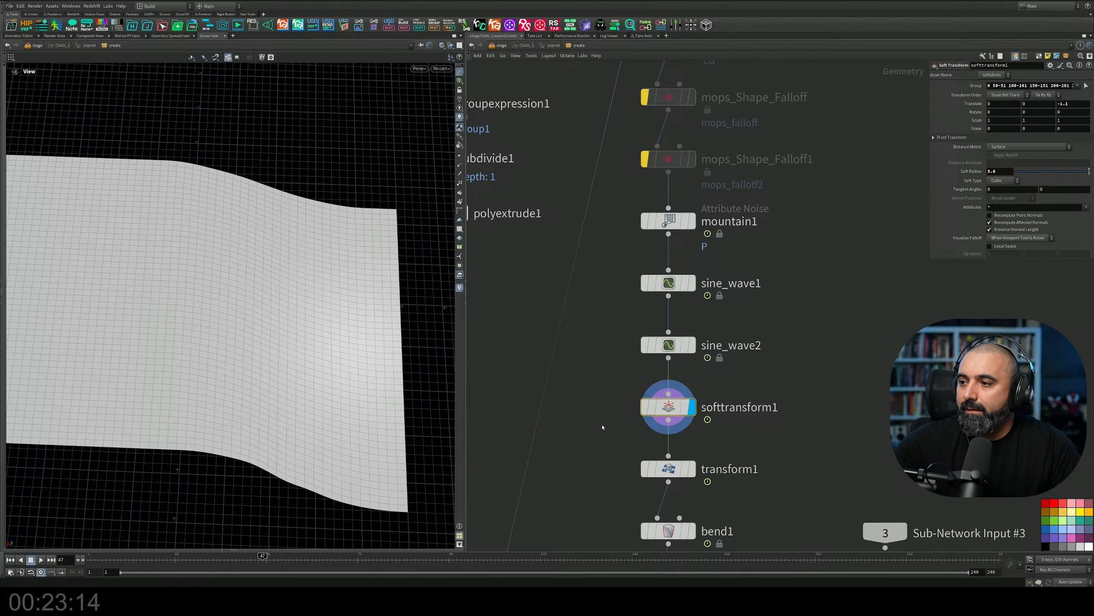
left_click_drag(179, 340, 134, 202)
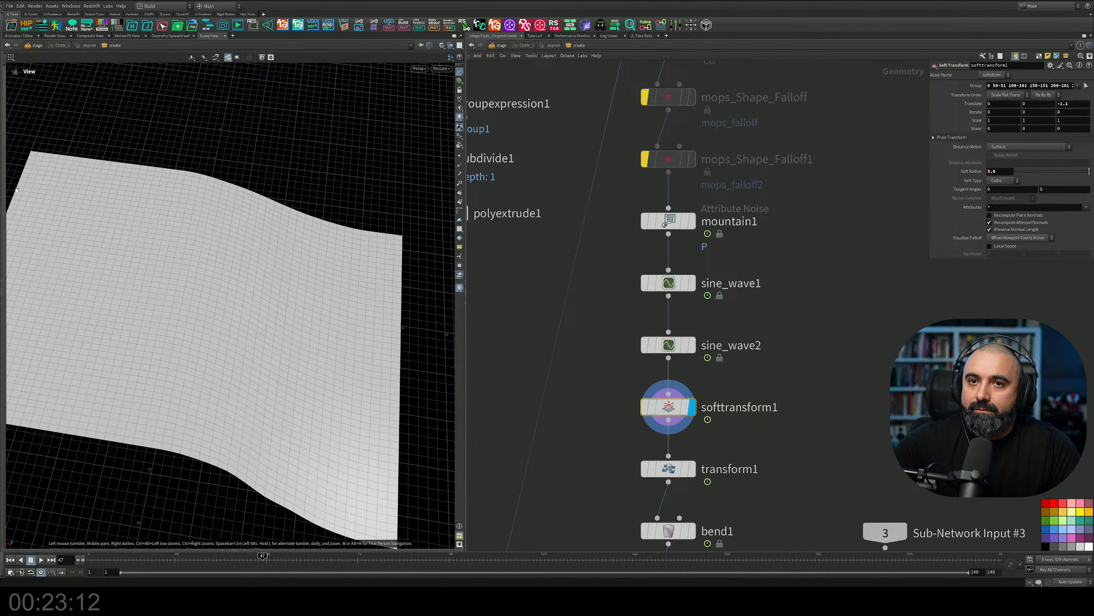
Reveal the viewport tools and activate the Soft Transform handle on the grid.
left_click(3, 199)
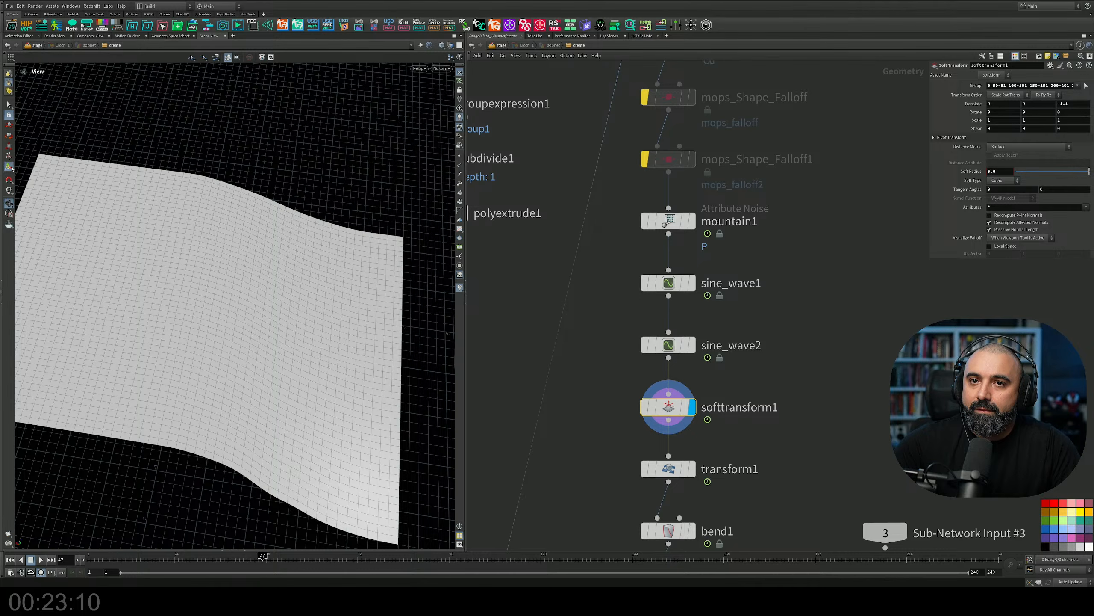
left_click(11, 168)
left_click_drag(147, 362, 232, 340, "alt")
scroll(219, 311, "down", 5)
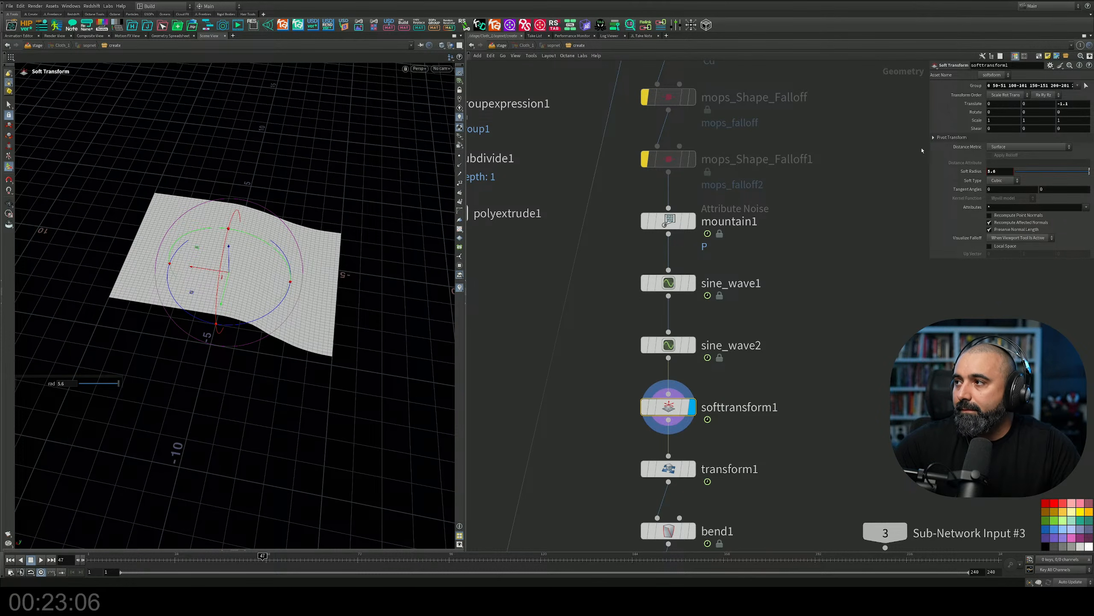
Start reselecting softtransform1's group in the viewport to examine which points along the grid's edge it contains.
left_click(1087, 86)
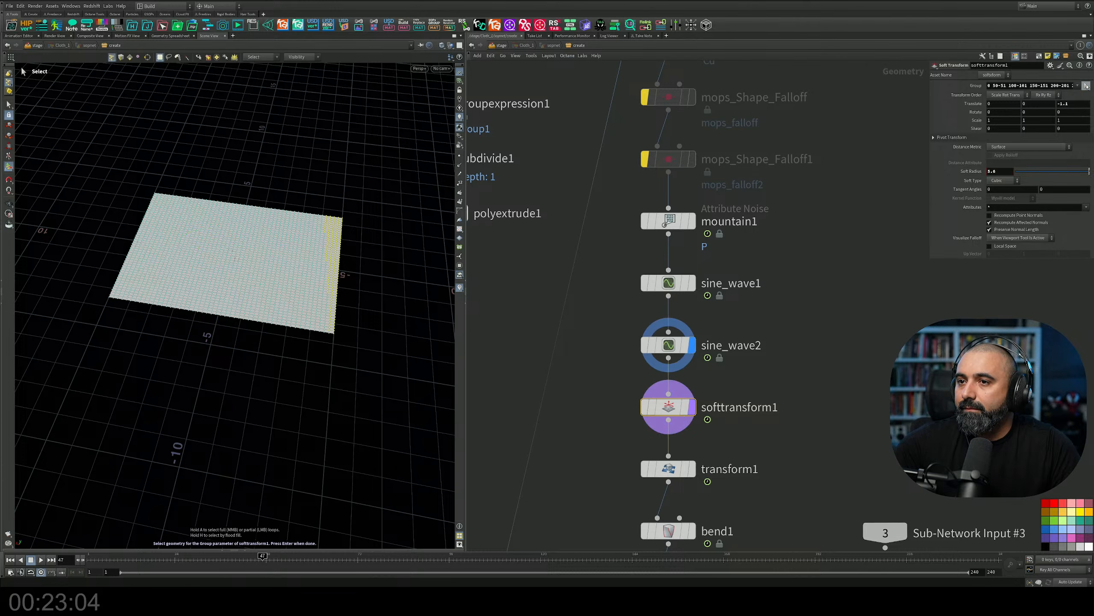
left_click(394, 265)
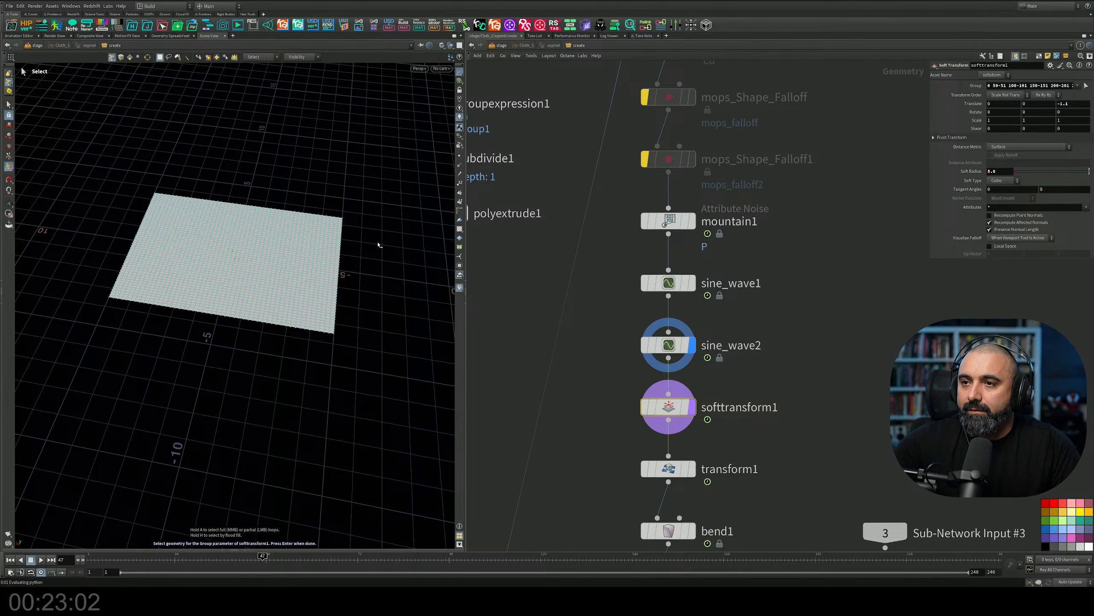
left_click_drag(373, 244, 324, 280, "alt")
middle_click_drag(324, 280, 288, 282, "alt")
right_click_drag(289, 281, 335, 245, "alt")
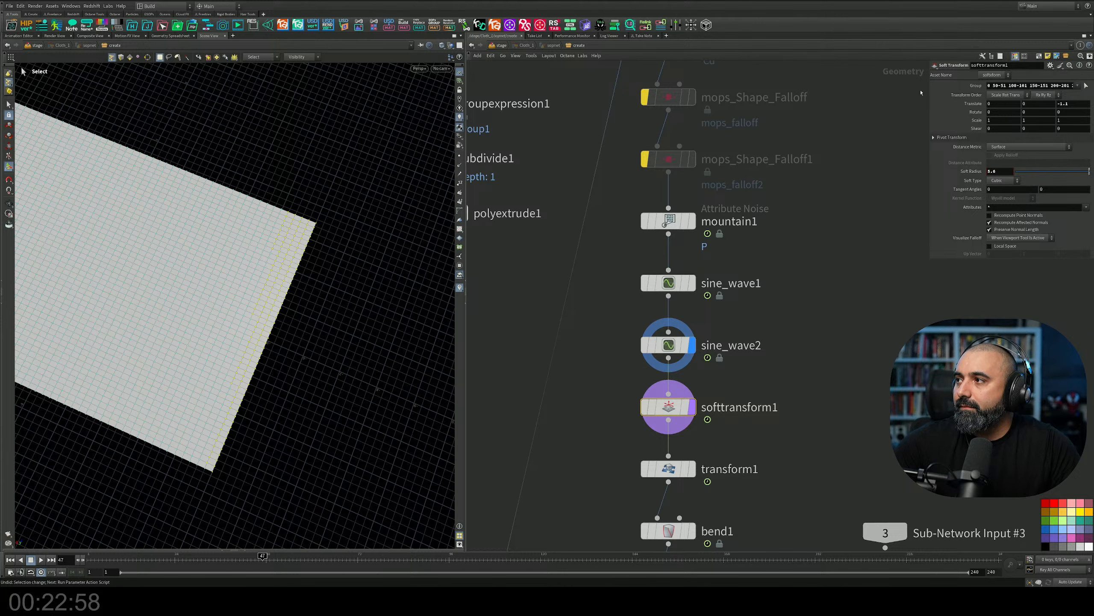
left_click_drag(286, 299, 295, 279, "alt")
middle_click_drag(295, 280, 351, 269, "alt")
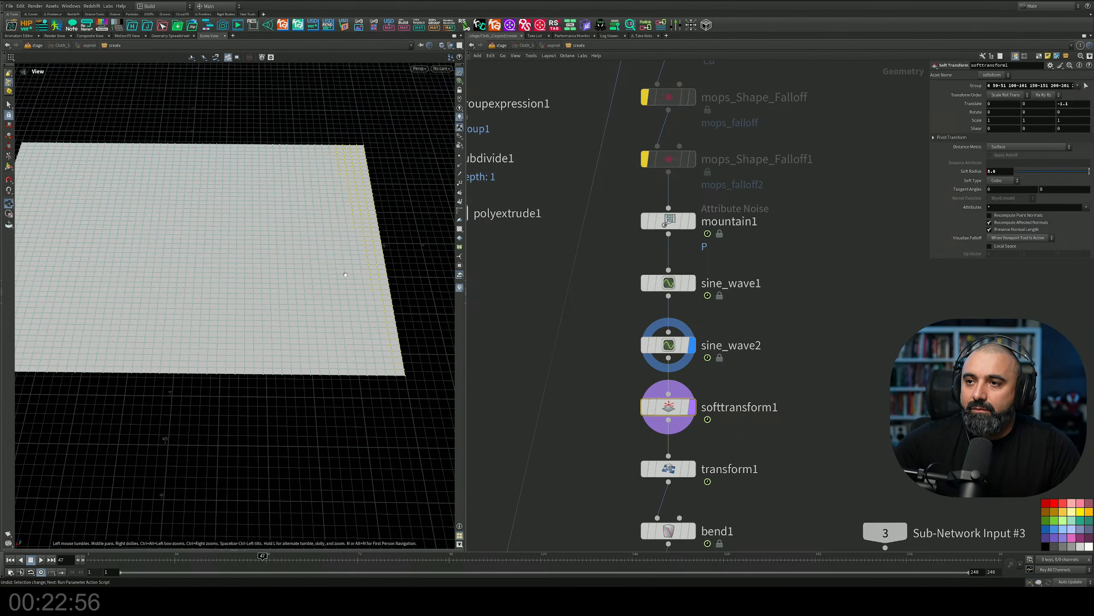
left_click_drag(351, 269, 295, 271, "alt")
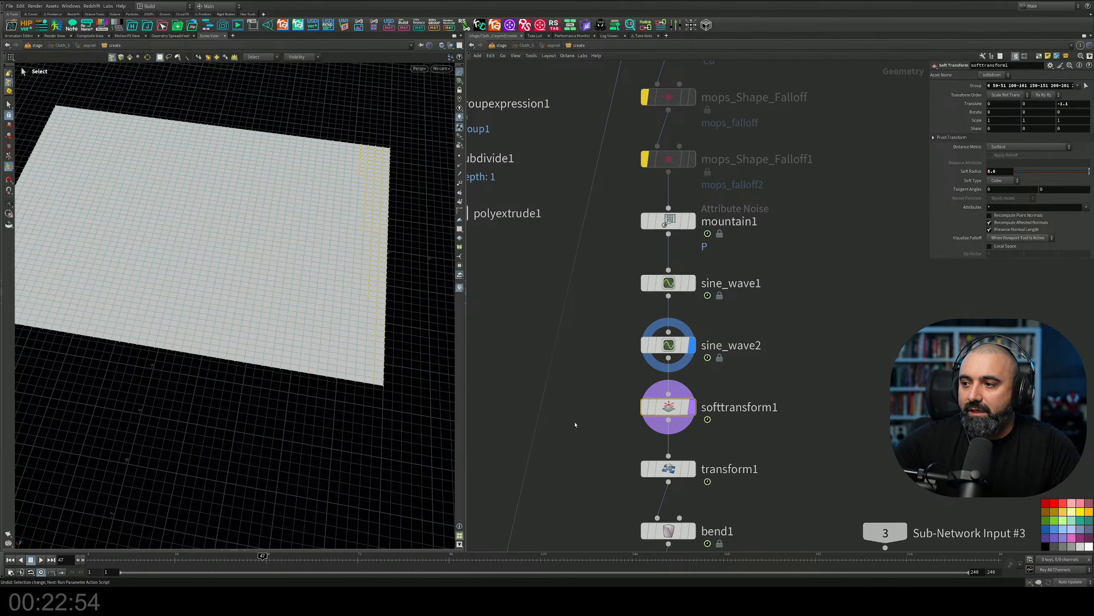
Display softtransform1 again and examine the soft bend of the grid from different angles.
left_click(694, 407)
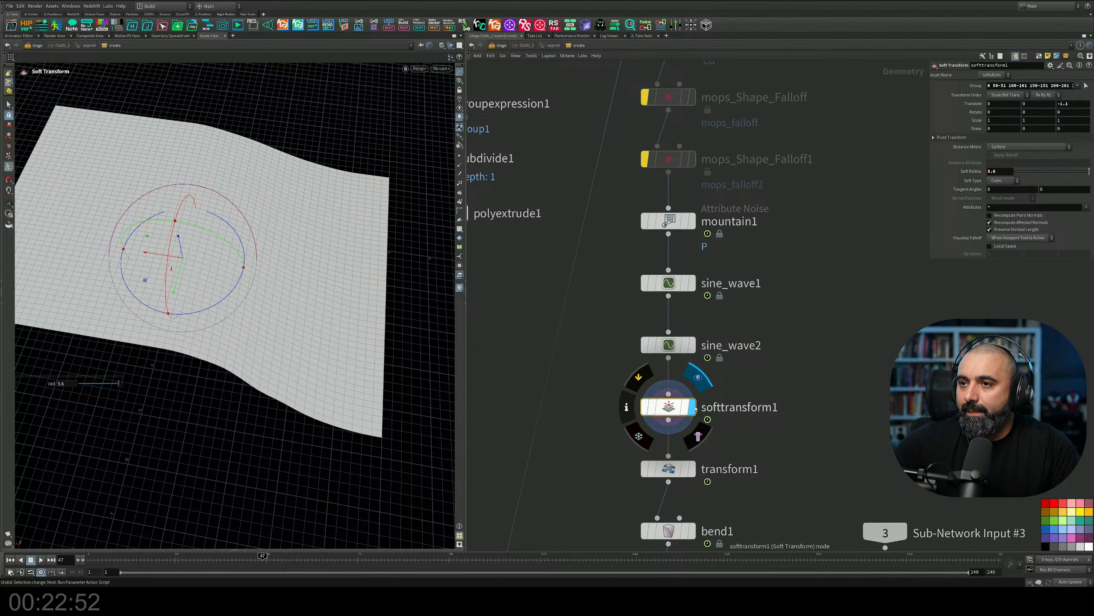
left_click_drag(423, 293, 382, 282, "alt")
middle_click_drag(382, 281, 285, 281, "alt")
scroll(286, 280, "down", 1, "alt")
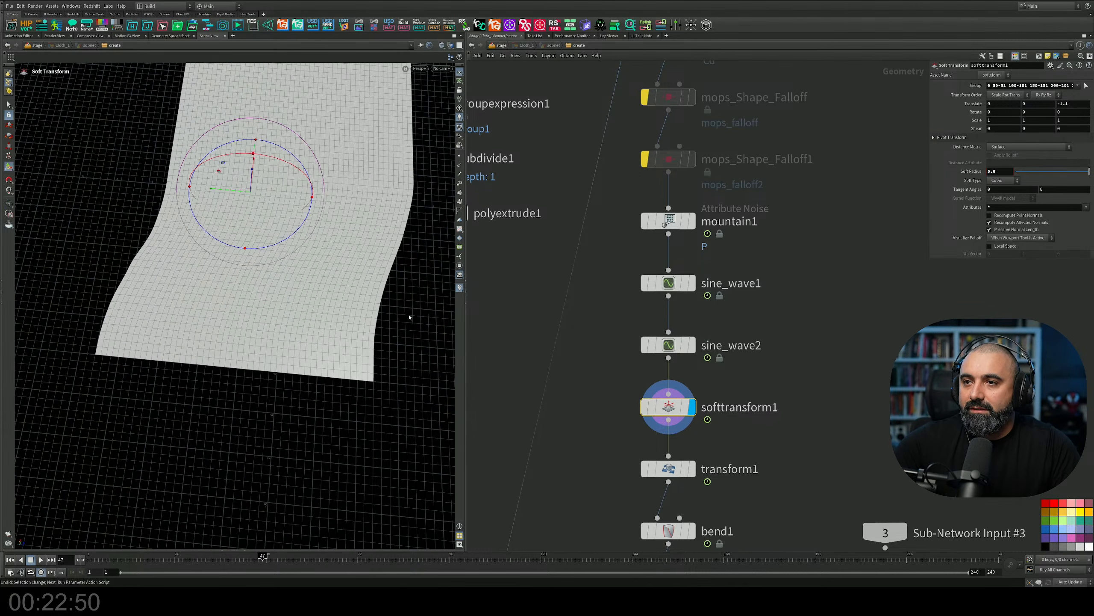
left_click_drag(254, 330, 350, 293, "alt")
scroll(334, 301, "down", 3, "alt")
middle_click_drag(349, 294, 402, 291, "alt")
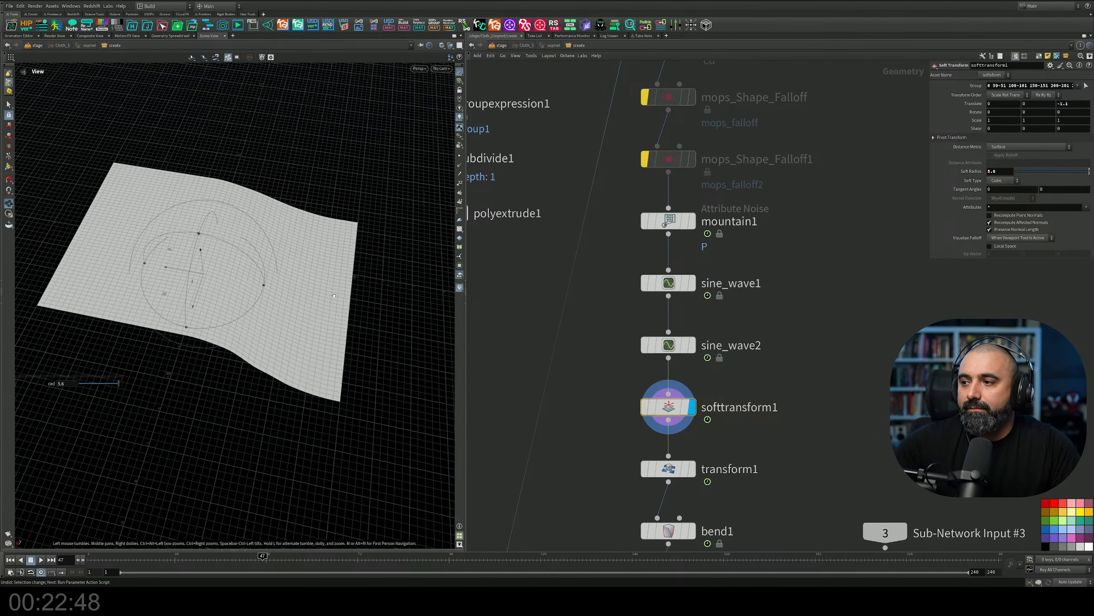
Display transform1 and view the grid standing upright.
middle_click_drag(543, 346, 551, 187)
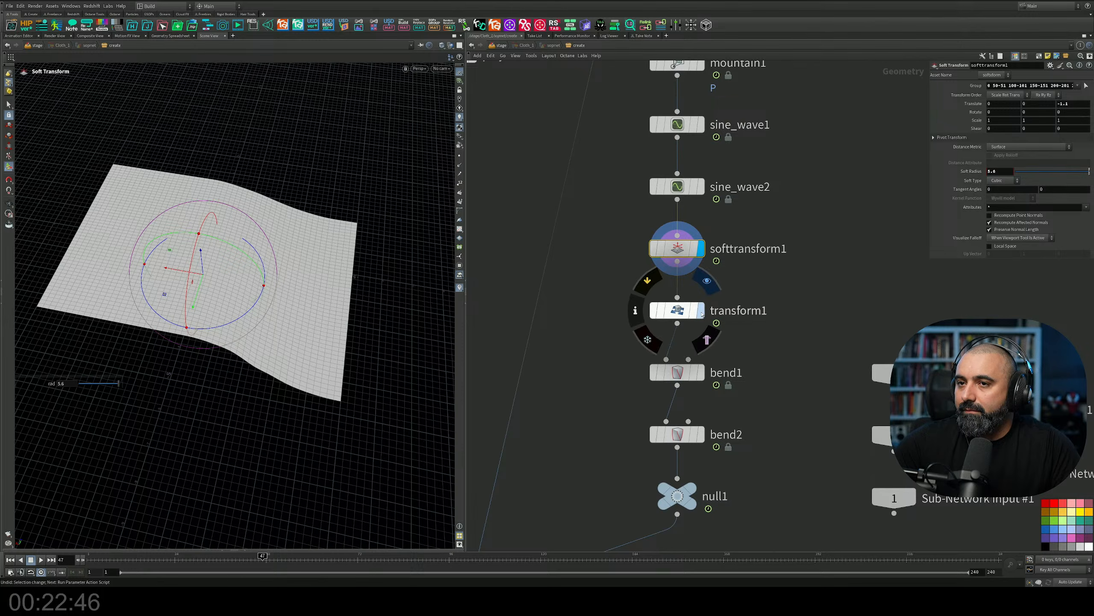
left_click(701, 310)
left_click_drag(306, 246, 281, 182, "alt")
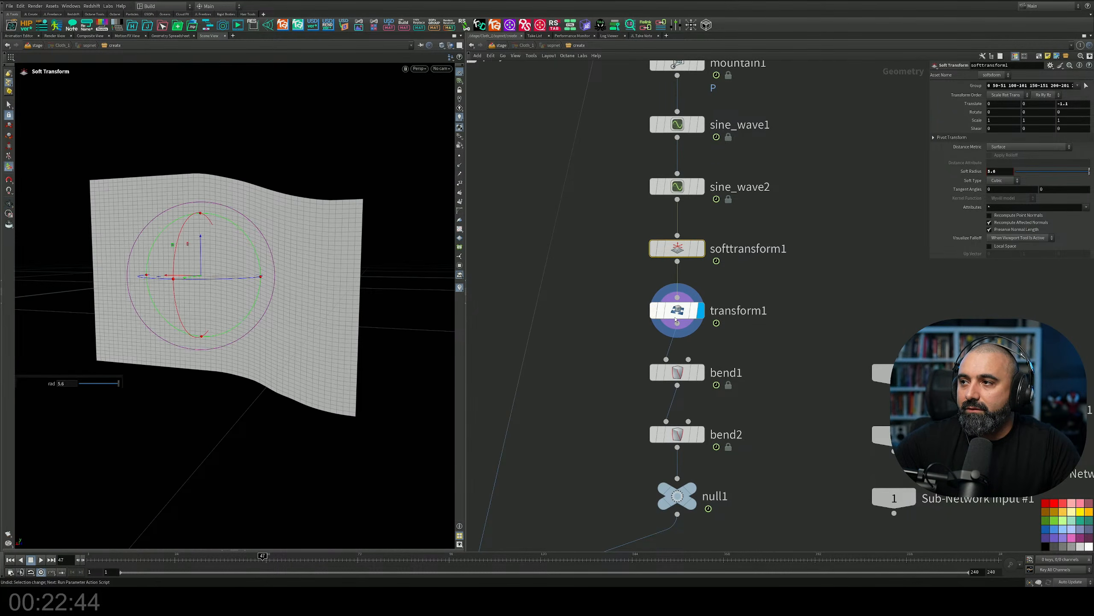
Display bend1, show its parameters, and move the display on to bend2 to compare the two bends.
middle_click_drag(715, 284, 722, 266)
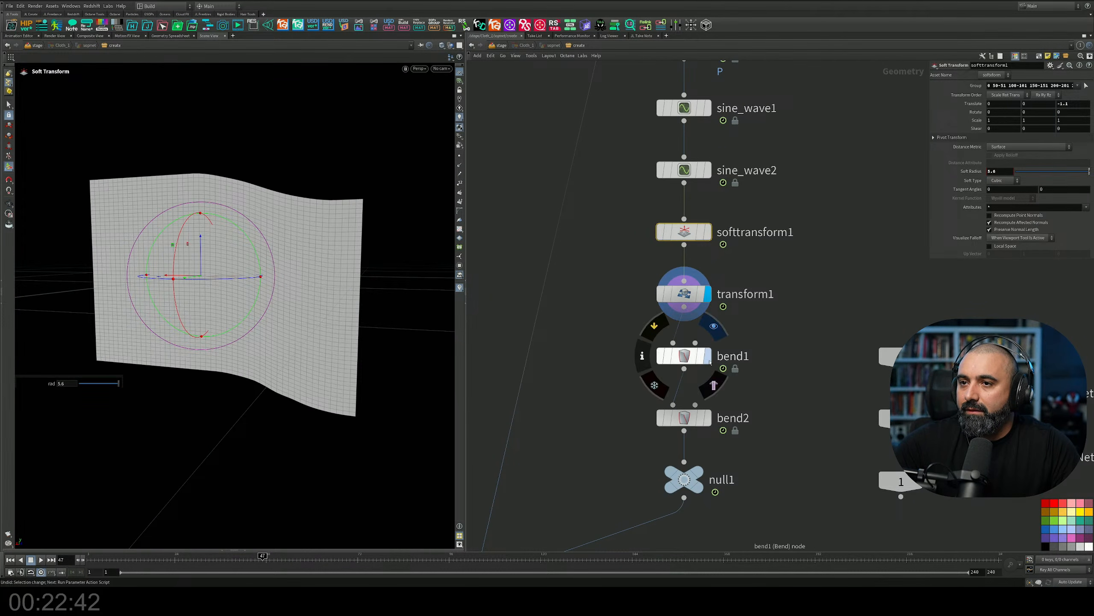
left_click(700, 361)
left_click_drag(360, 264, 278, 293, "alt")
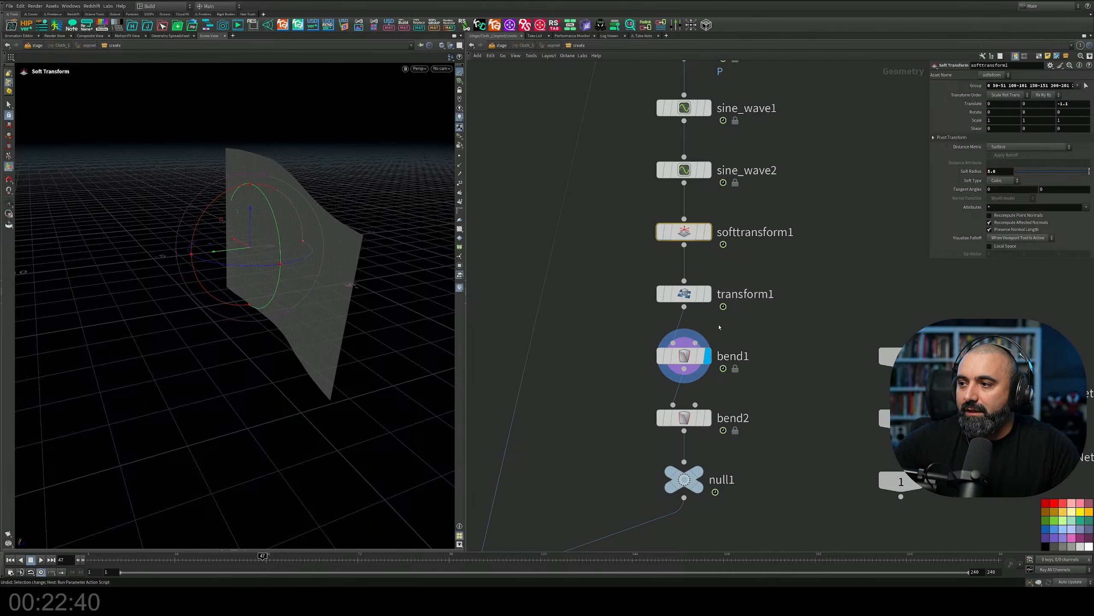
left_click_drag(749, 332, 595, 384)
left_click(708, 417)
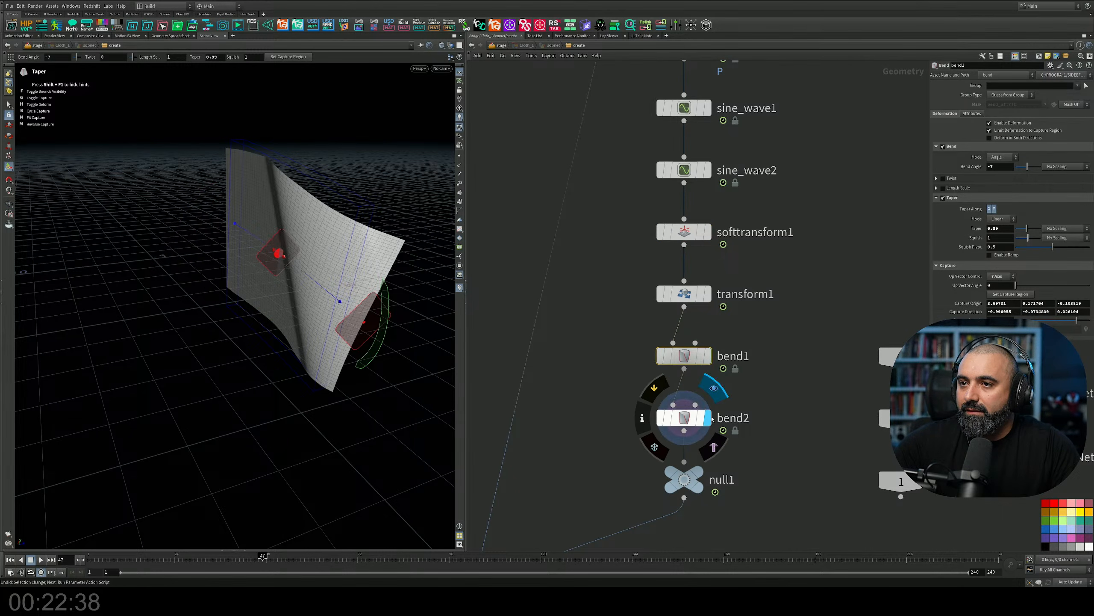
left_click_drag(409, 321, 477, 295, "alt")
scroll(741, 351, "down", 5)
middle_click_drag(742, 351, 734, 400)
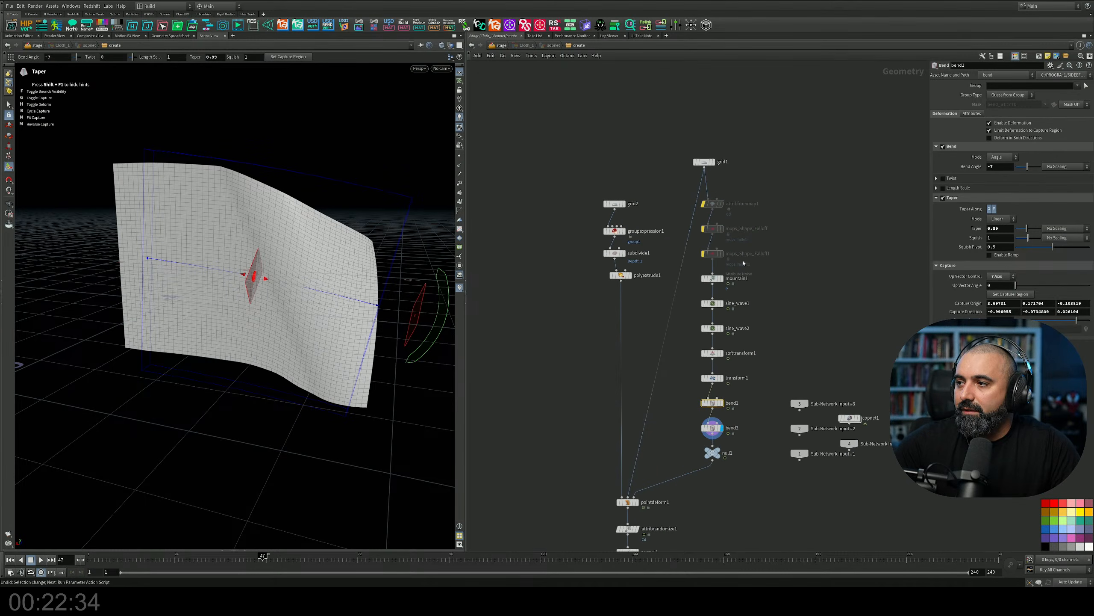
Re-enable the bypassed mops_Shape_Falloff and mops_Shape_Falloff1 nodes and show bend2's parameters.
scroll(736, 215, "up", 5)
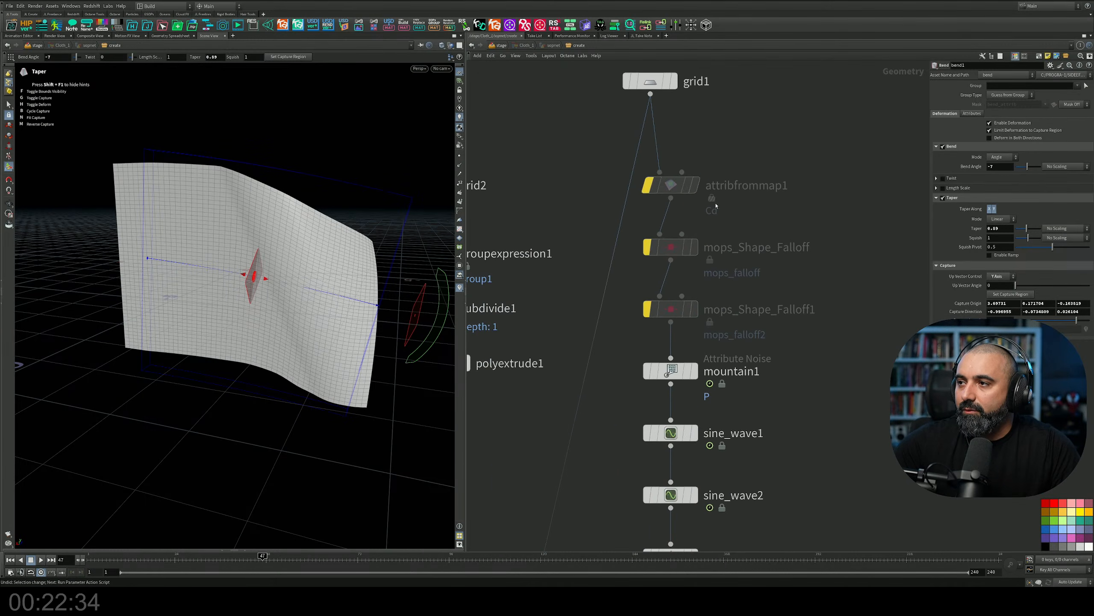
left_click(648, 249)
left_click(647, 310)
middle_click_drag(764, 351, 763, 257)
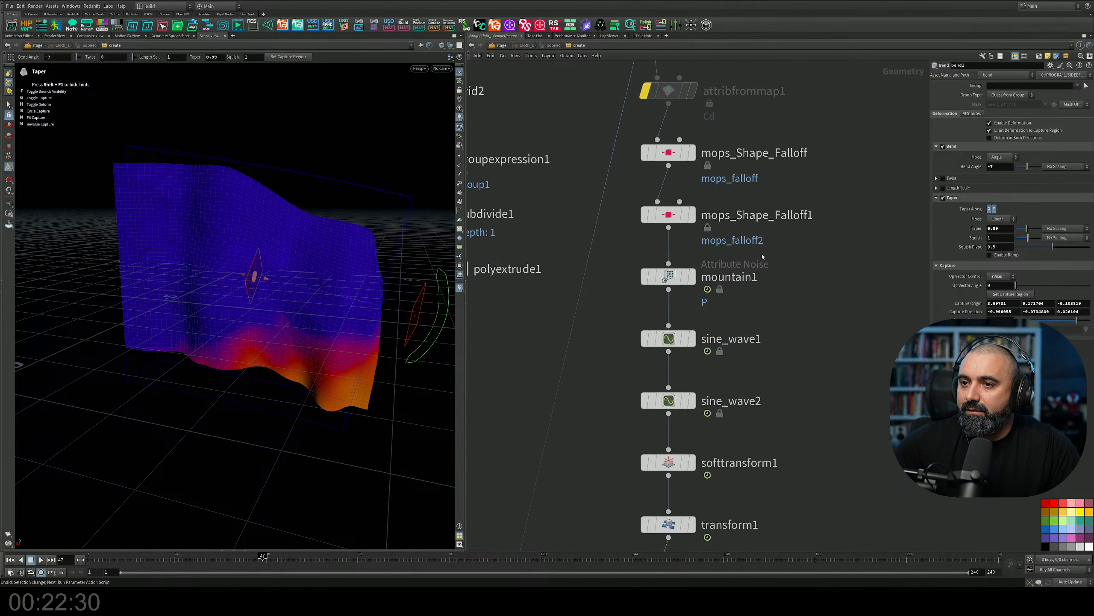
middle_click_drag(773, 519, 787, 283)
middle_click_drag(758, 372, 782, 265)
left_click(689, 300)
middle_click_drag(811, 181, 797, 435)
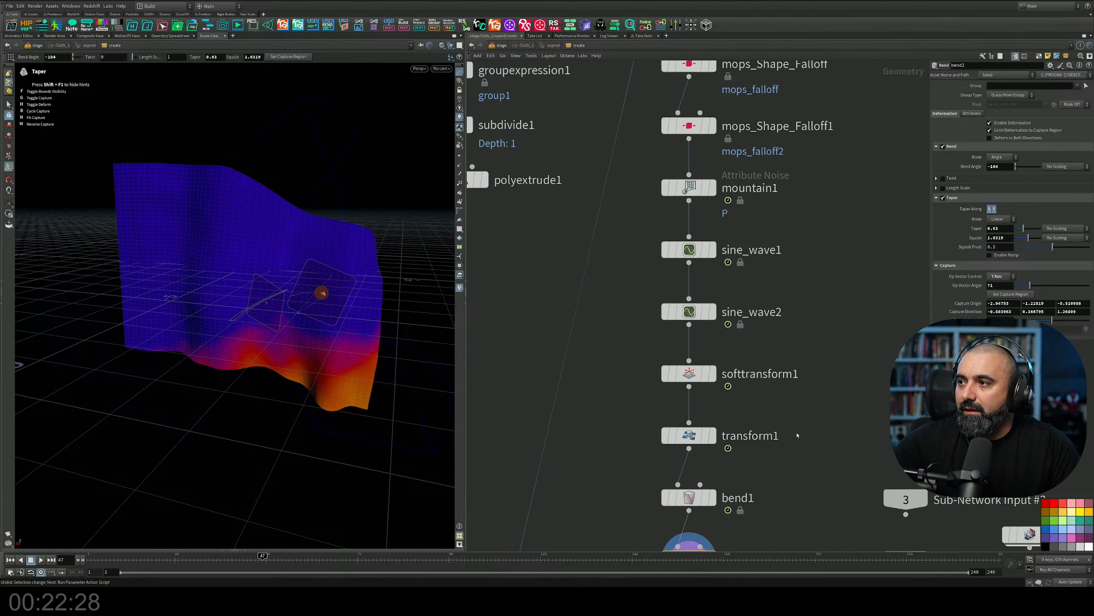
Check mops_Shape_Falloff's parameters and turn off Preview Falloff on mops_Shape_Falloff1.
middle_click_drag(778, 95, 756, 309)
left_click(685, 275)
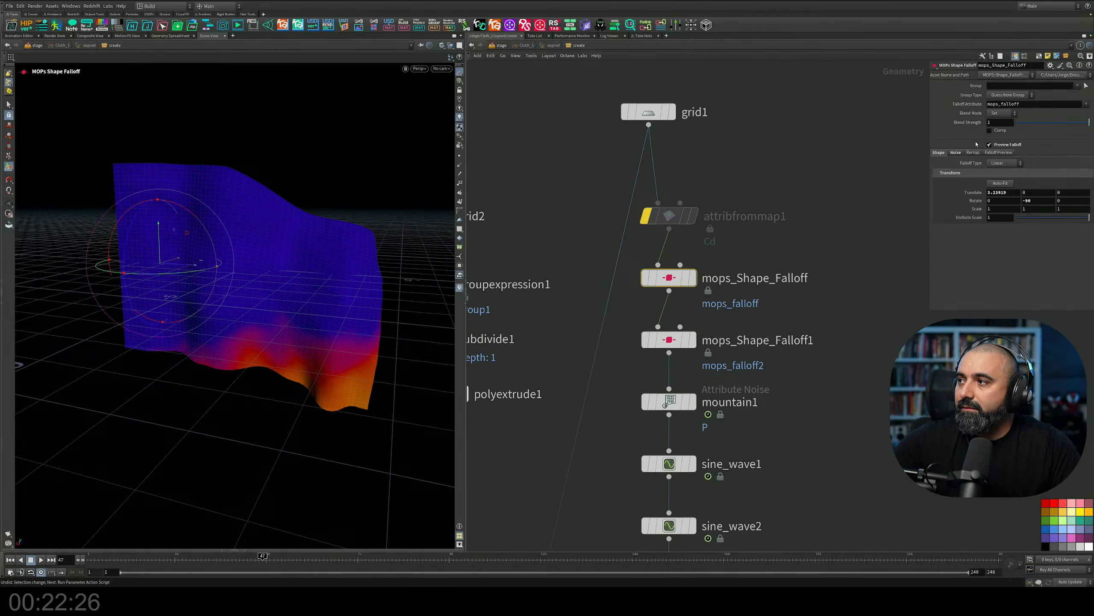
left_click(686, 339)
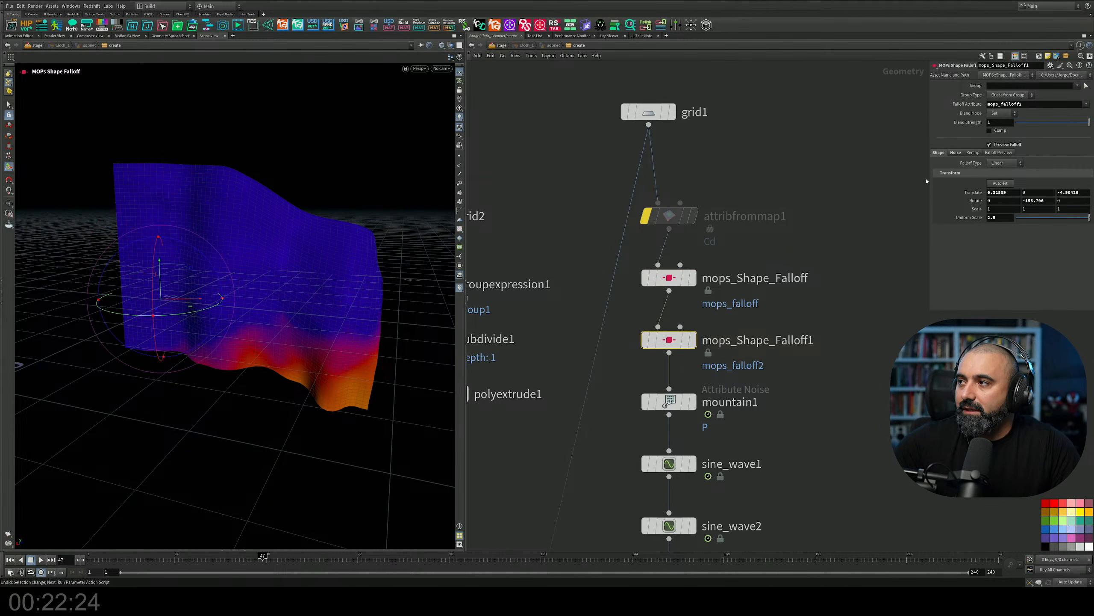
left_click(990, 144)
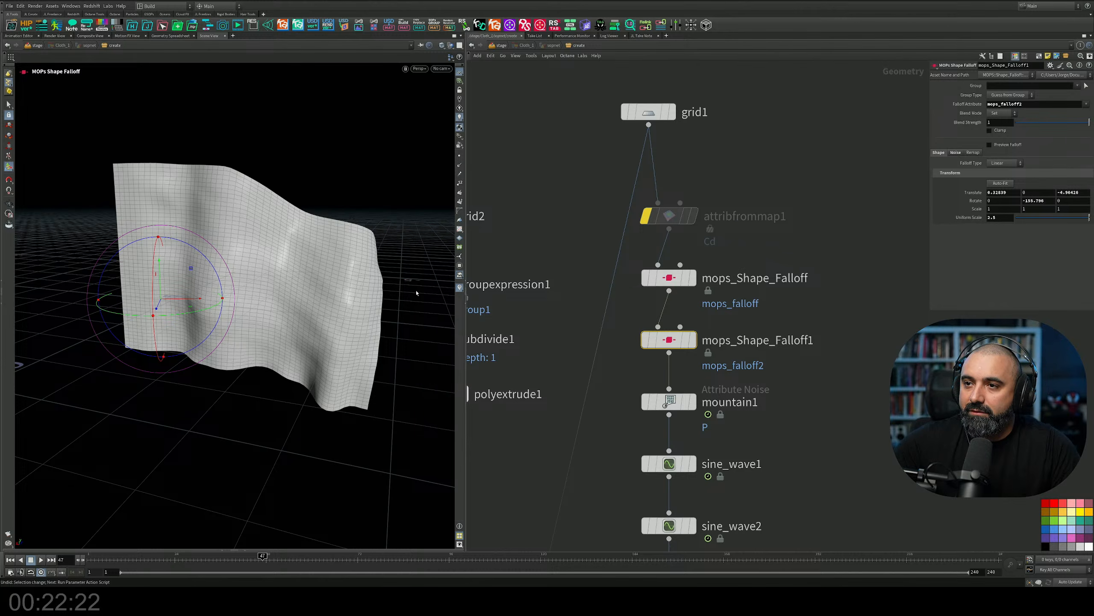
Play the animation and examine the cloth's waving motion from several angles.
left_click_drag(302, 321, 326, 278, "alt")
scroll(319, 284, "down", 3)
middle_click_drag(305, 313, 284, 342, "alt")
scroll(284, 342, "up", 3)
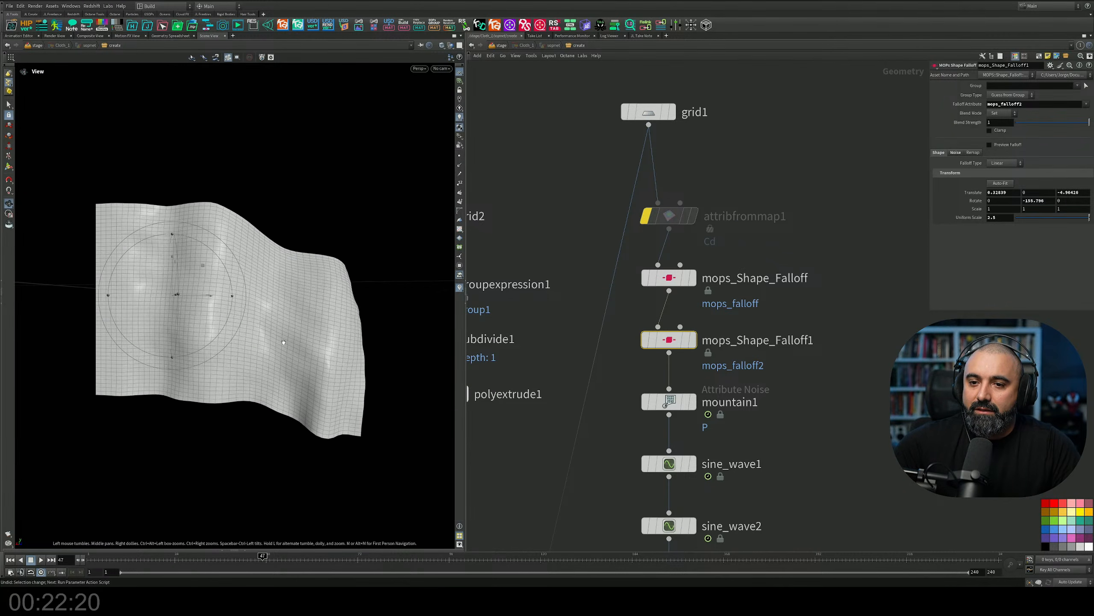
key("Return")
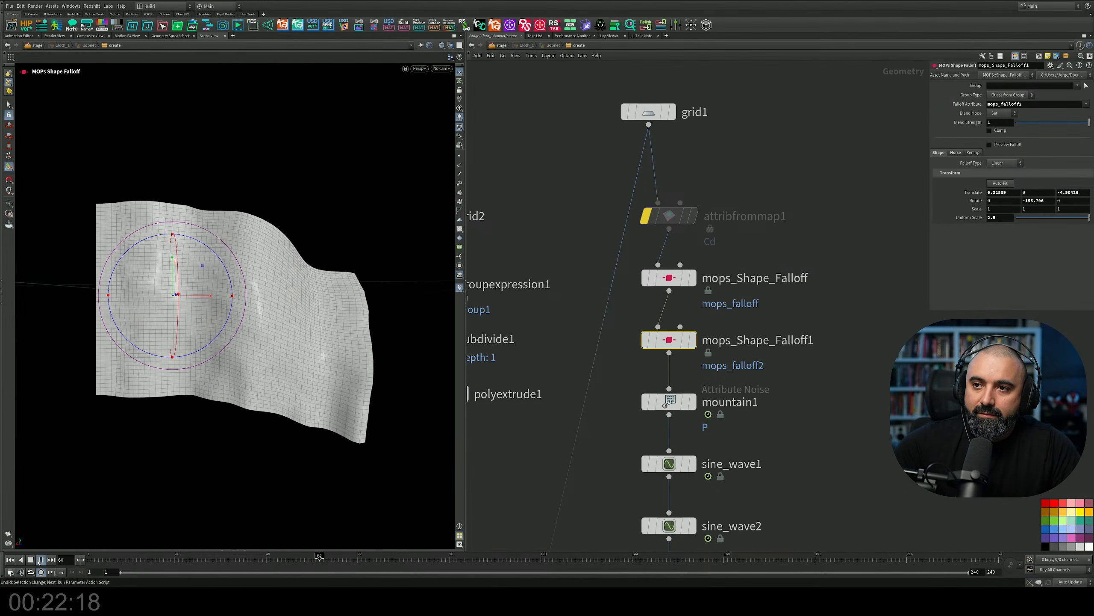
scroll(642, 323, "down", 5)
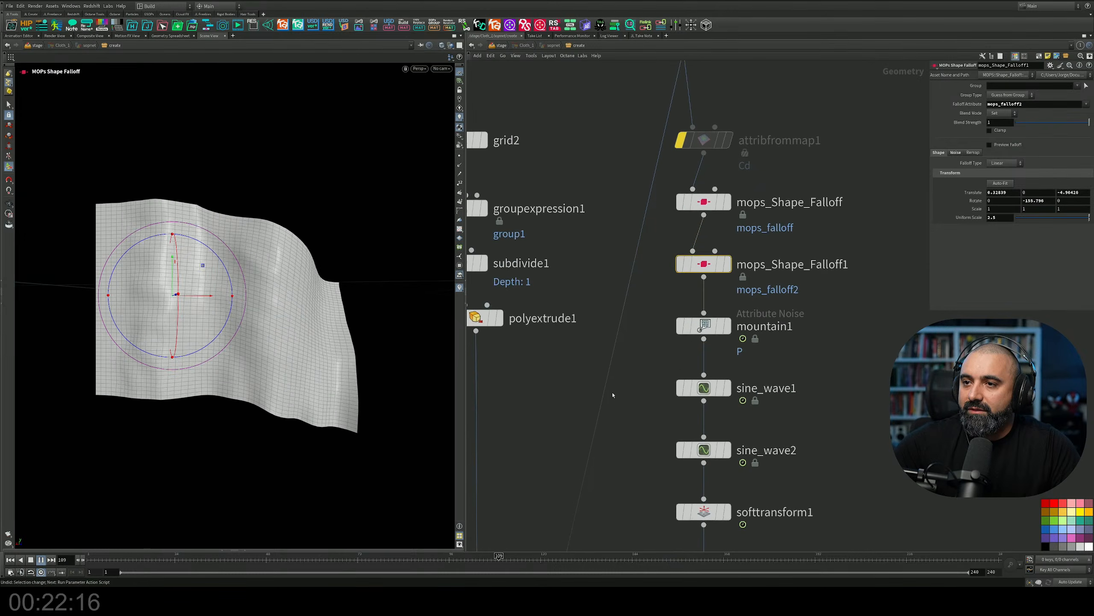
right_click_drag(326, 351, 160, 381, "alt")
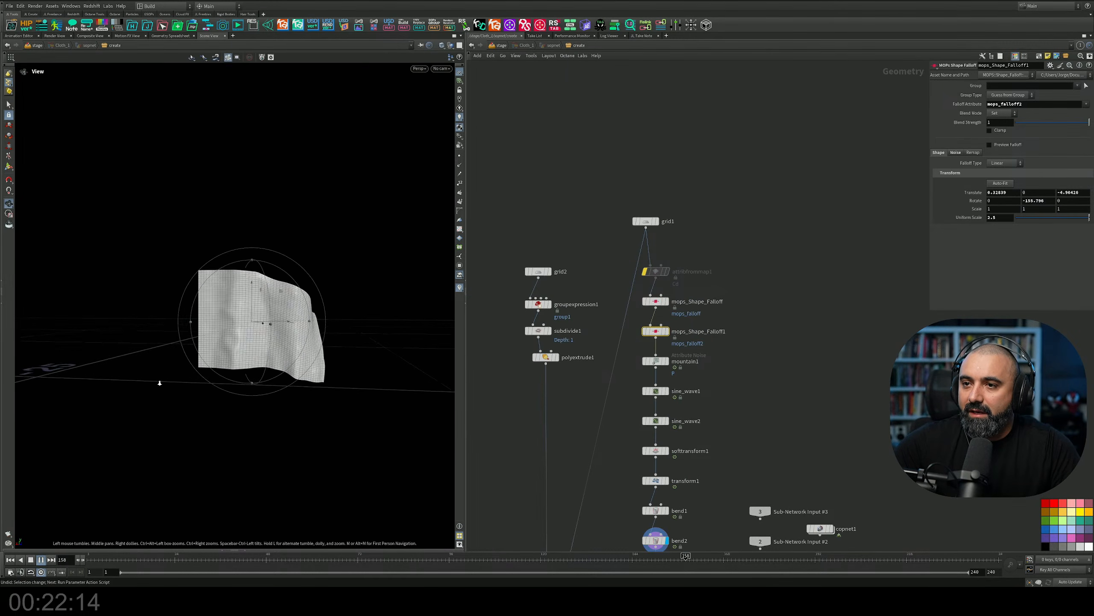
mouse_move(267, 345)
left_mouse_down("alt")
mouse_move(278, 362)
mouse_move(283, 349)
left_mouse_up("alt")
right_click_drag(284, 350, 416, 305, "alt")
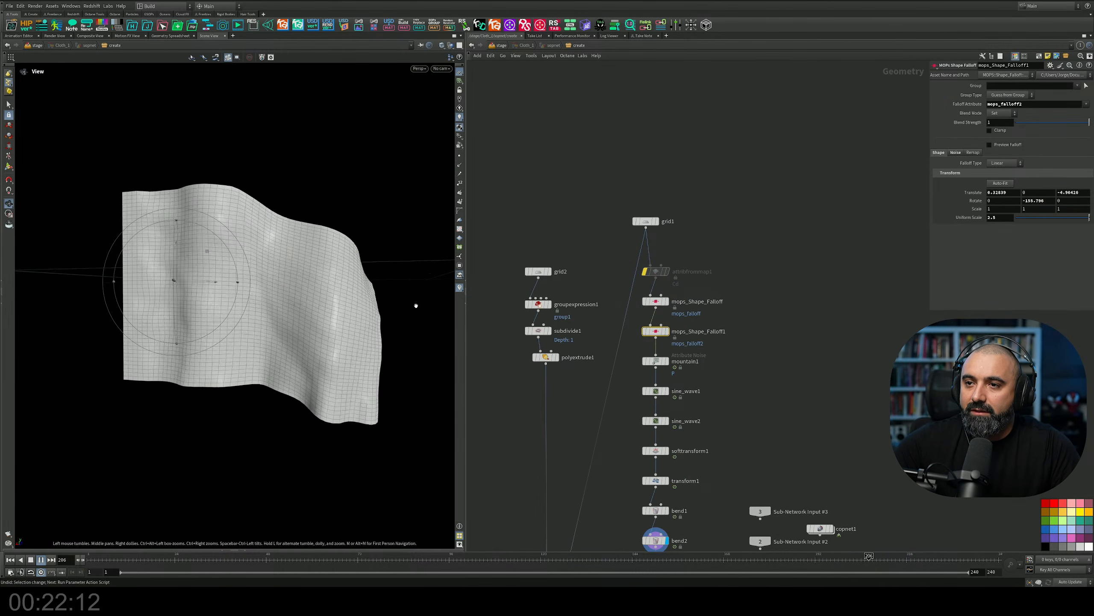
left_click_drag(379, 330, 325, 315, "alt")
right_click_drag(325, 315, 359, 312, "alt")
key("Return")
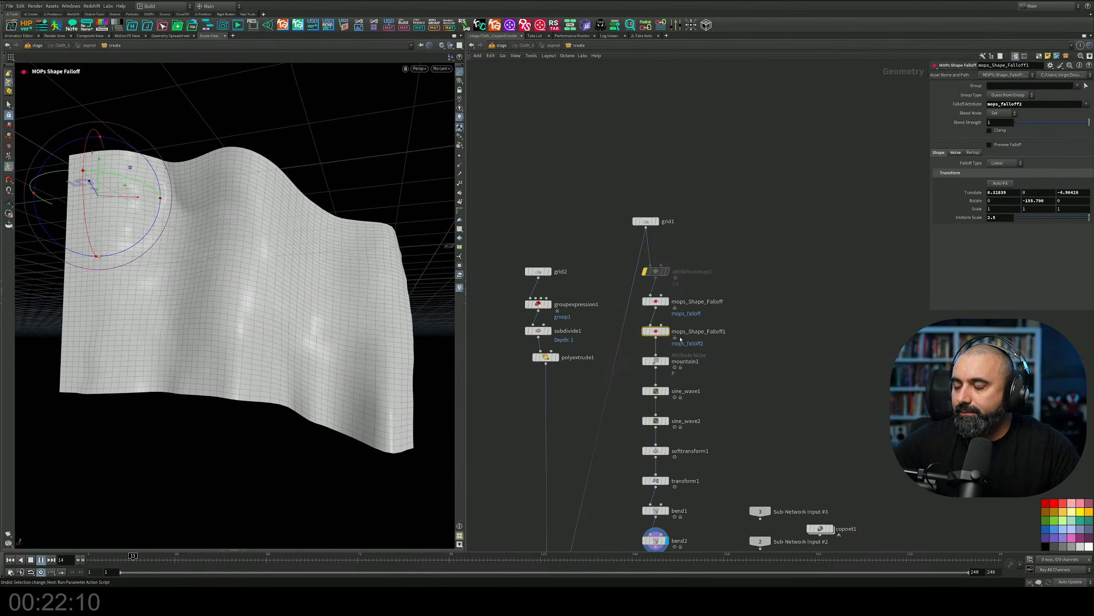
Stop the playback and display grid2, the start of the second network branch, viewed from above.
scroll(767, 242, "down", 5)
scroll(705, 421, "up", 4)
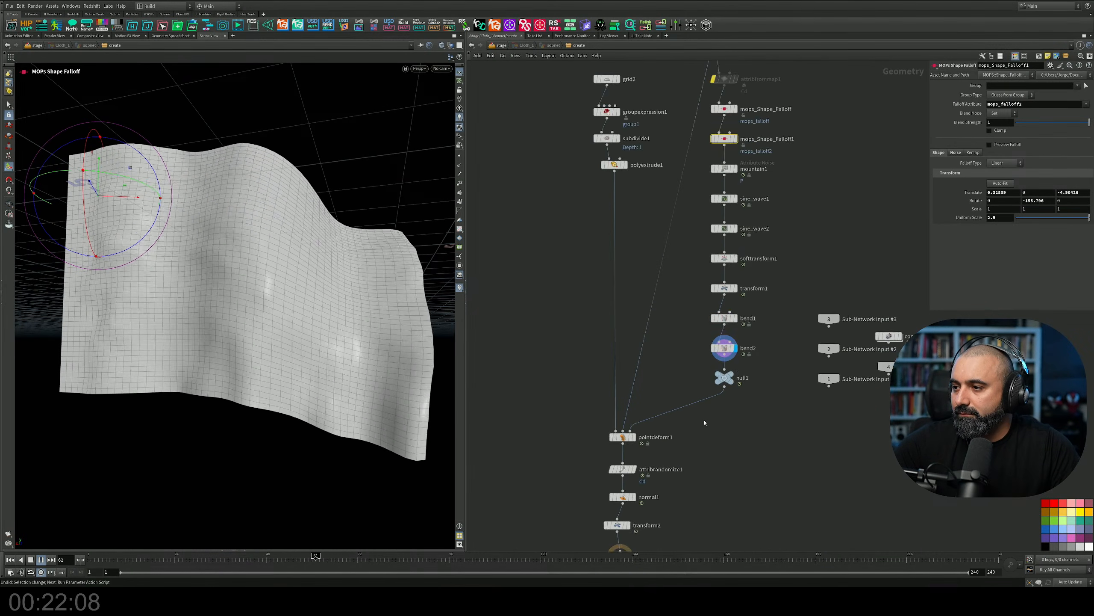
scroll(701, 418, "down", 2)
middle_click_drag(661, 252, 694, 357)
scroll(668, 277, "up", 5)
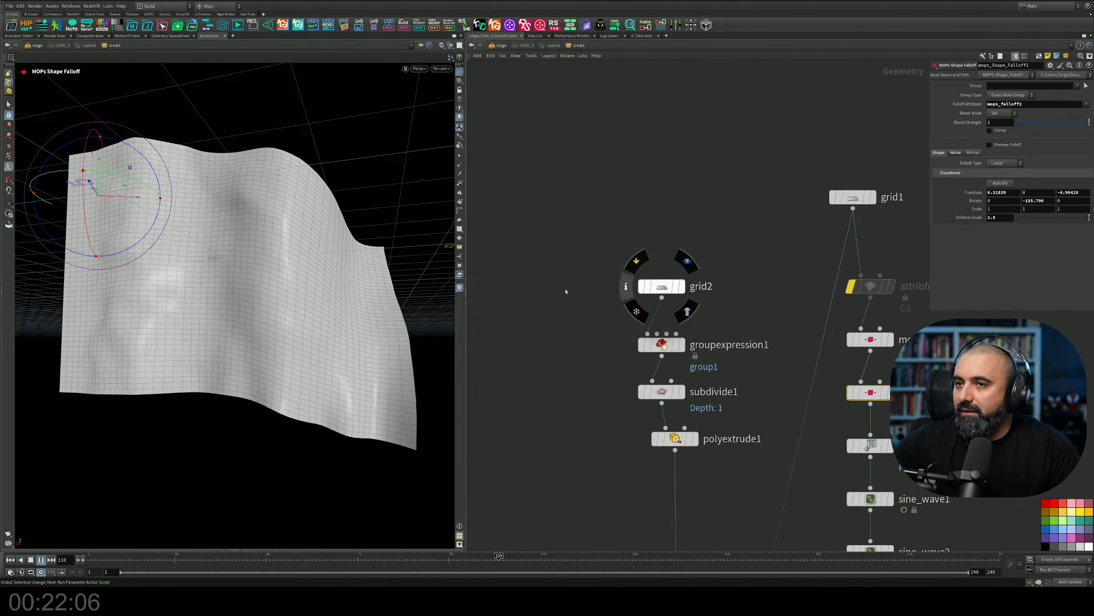
left_click_drag(215, 257, 252, 265, "alt")
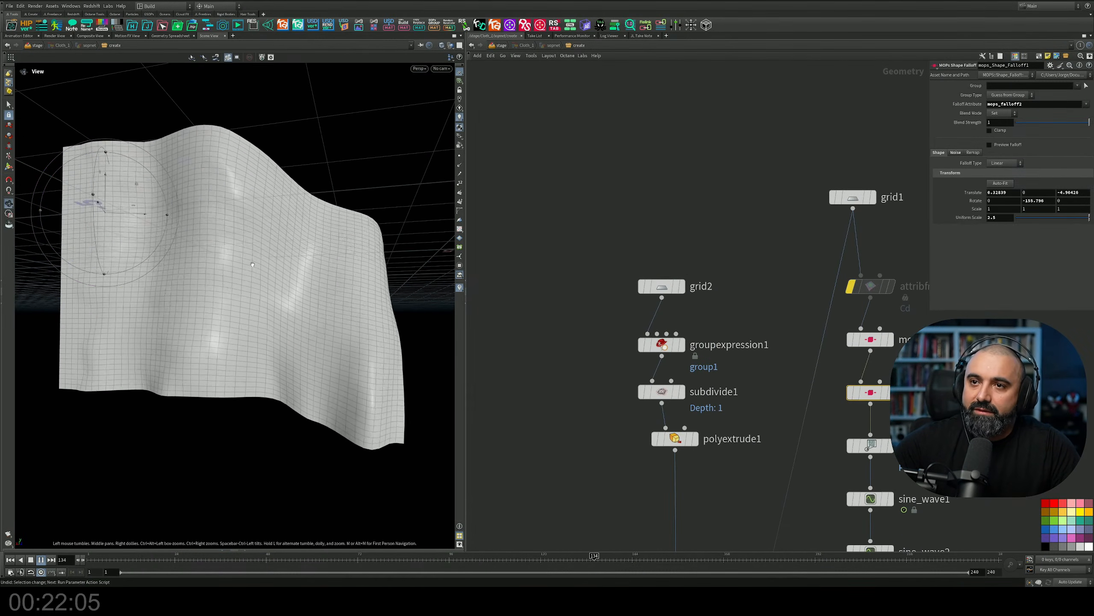
left_click(31, 560)
left_click(681, 289)
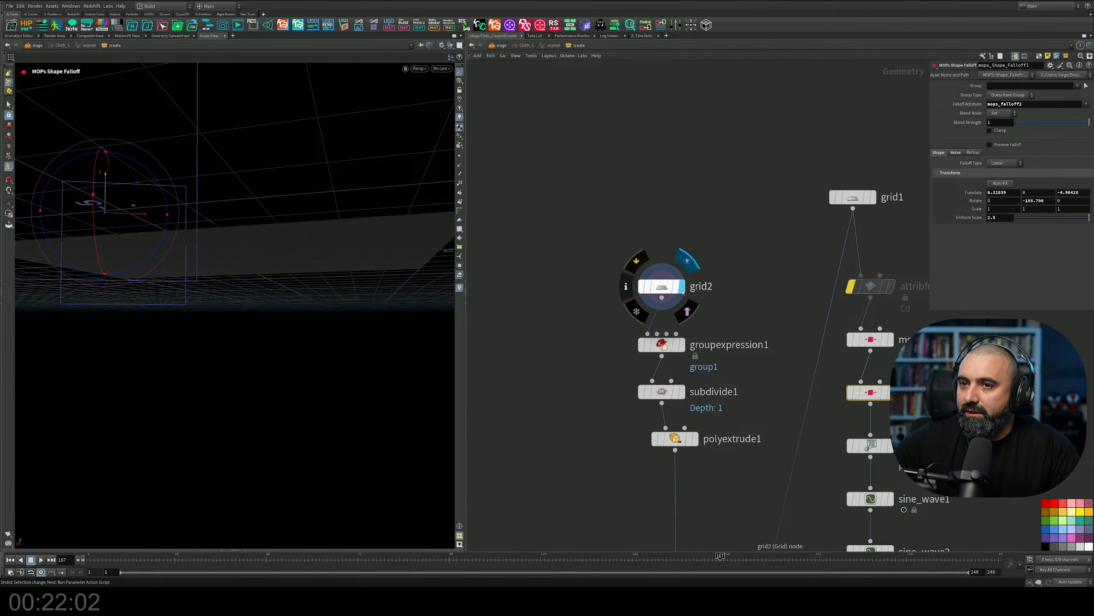
left_click_drag(244, 247, 409, 267)
Display groupexpression1 with its parameters and examine the random primitives it groups on the grid.
left_click(684, 345)
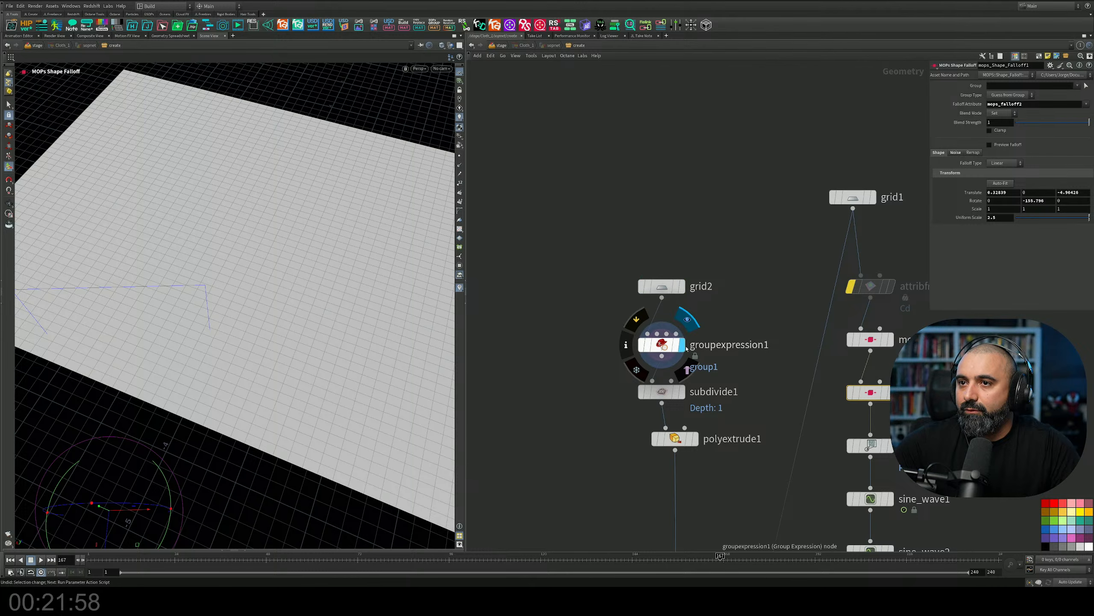
left_click(663, 345)
key("Return")
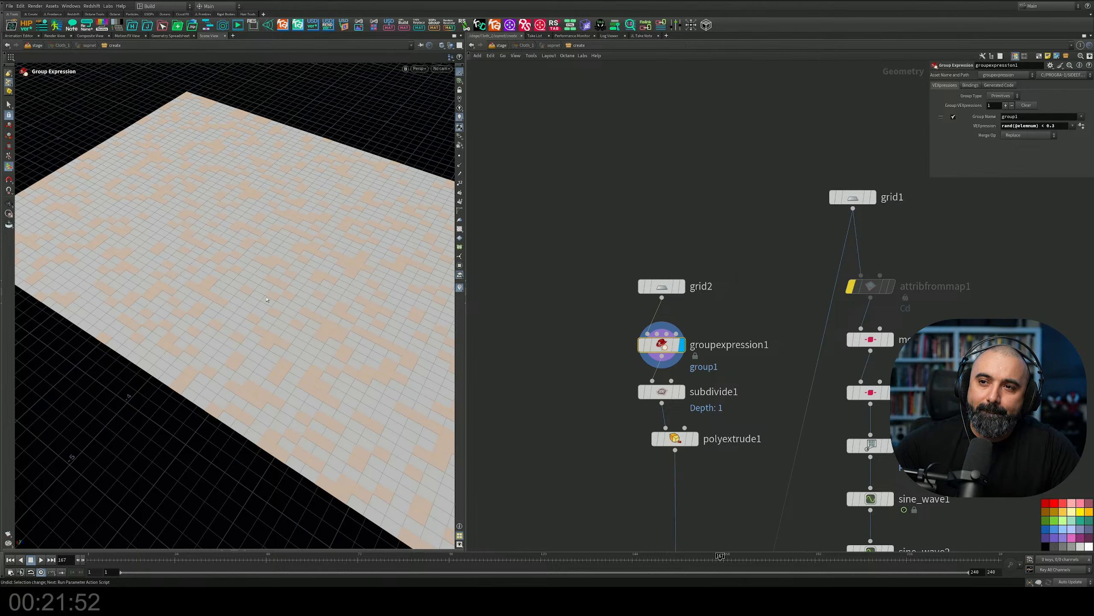
mouse_move(226, 265)
left_mouse_down("alt")
mouse_move(241, 247)
mouse_move(224, 268)
left_mouse_up("alt")
middle_click_drag(224, 268, 198, 243, "alt")
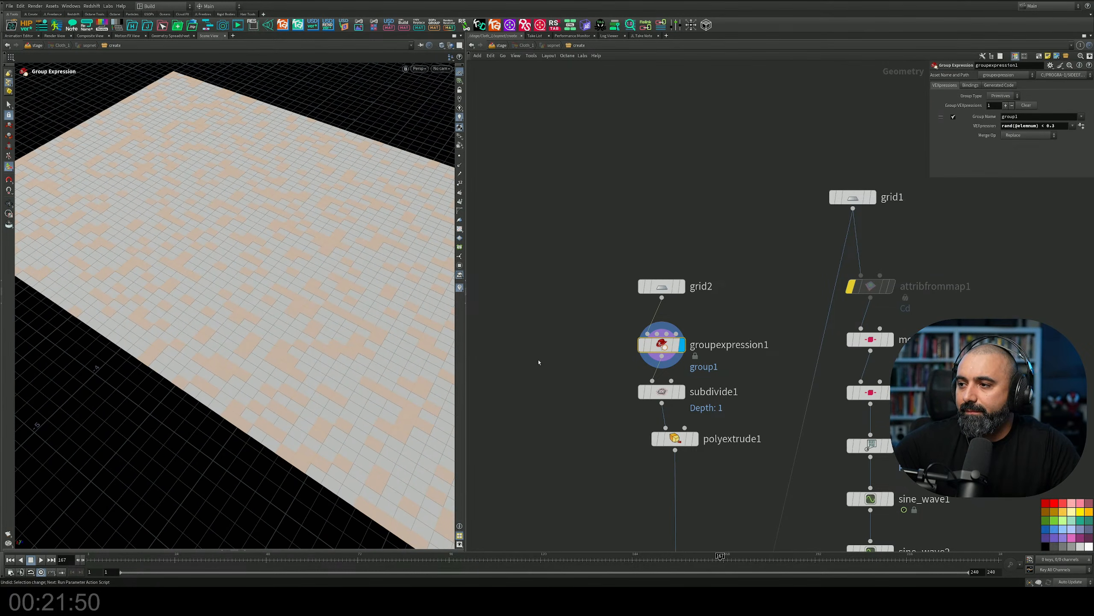
Display subdivide1 with its parameters, examine the subdivided grid and check the choices available for its Group.
left_click(682, 392)
left_click(661, 392)
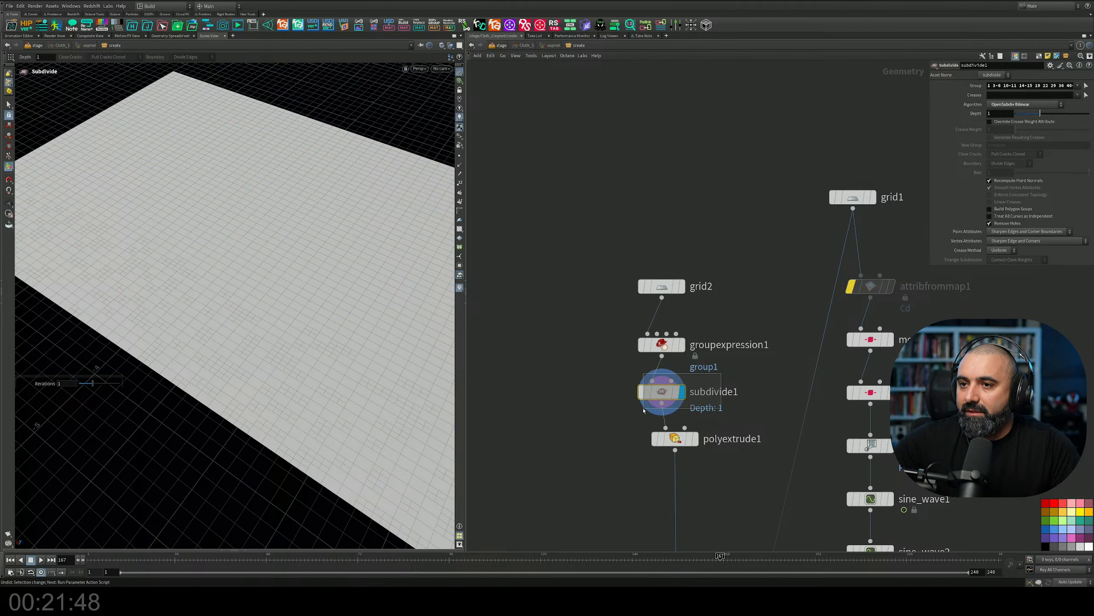
left_click_drag(374, 321, 388, 317, "alt")
right_click_drag(387, 317, 330, 310, "alt")
mouse_move(330, 310)
left_mouse_down("alt")
mouse_move(295, 330)
mouse_move(302, 316)
mouse_move(345, 314)
left_mouse_up("alt")
key("Return")
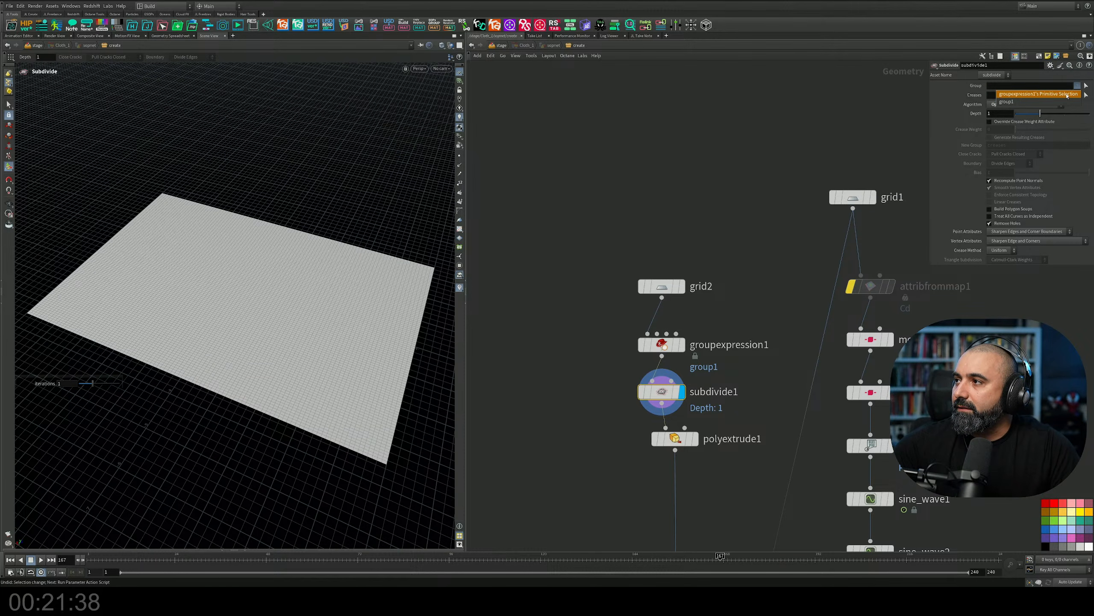
left_click_drag(410, 307, 314, 325, "alt")
scroll(394, 364, "up", 3)
scroll(311, 322, "down", 2)
key("Return")
Display polyextrude1 with its parameters and examine the inset, extruded panels on the grid up close.
middle_click_drag(678, 454, 662, 377)
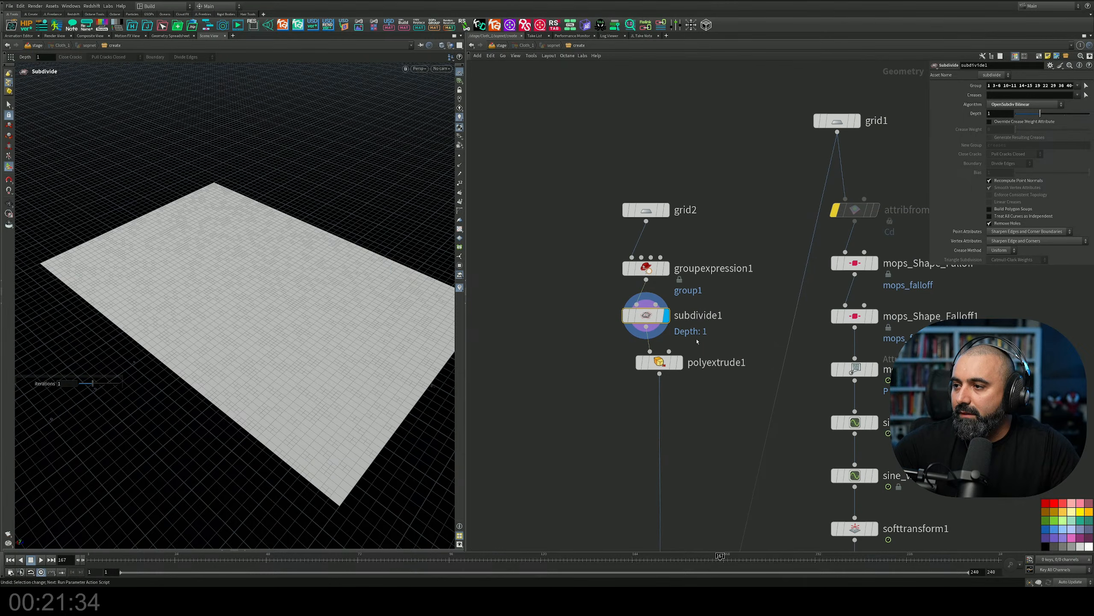
left_click(668, 364)
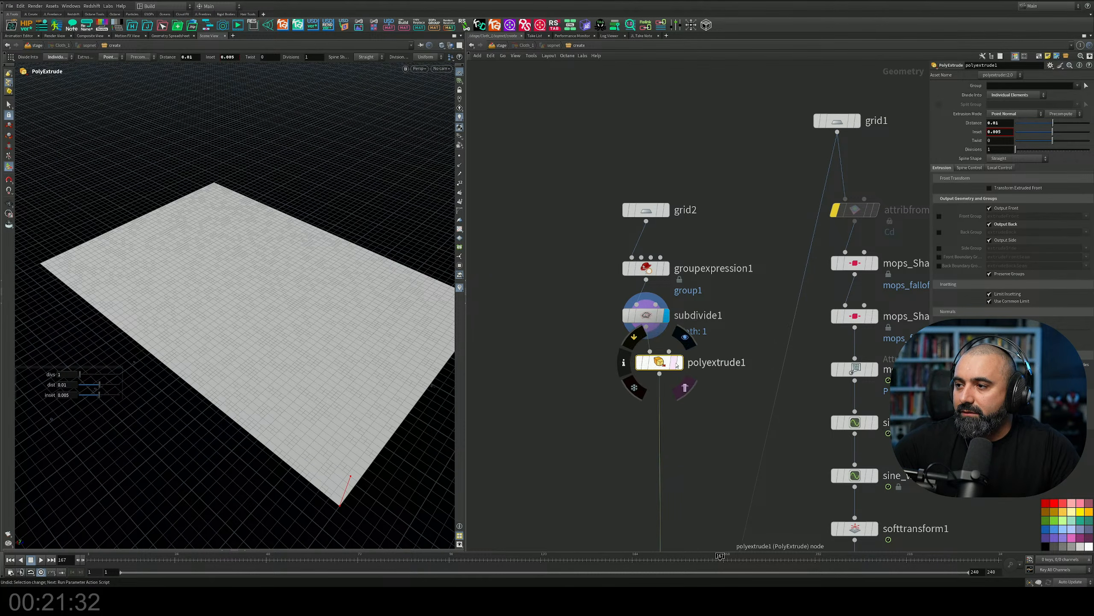
left_click(681, 363)
left_click_drag(321, 394, 343, 350, "alt")
scroll(346, 384, "up", 3)
scroll(344, 351, "up", 3)
left_click_drag(302, 401, 320, 426, "alt")
key("Return")
key("h")
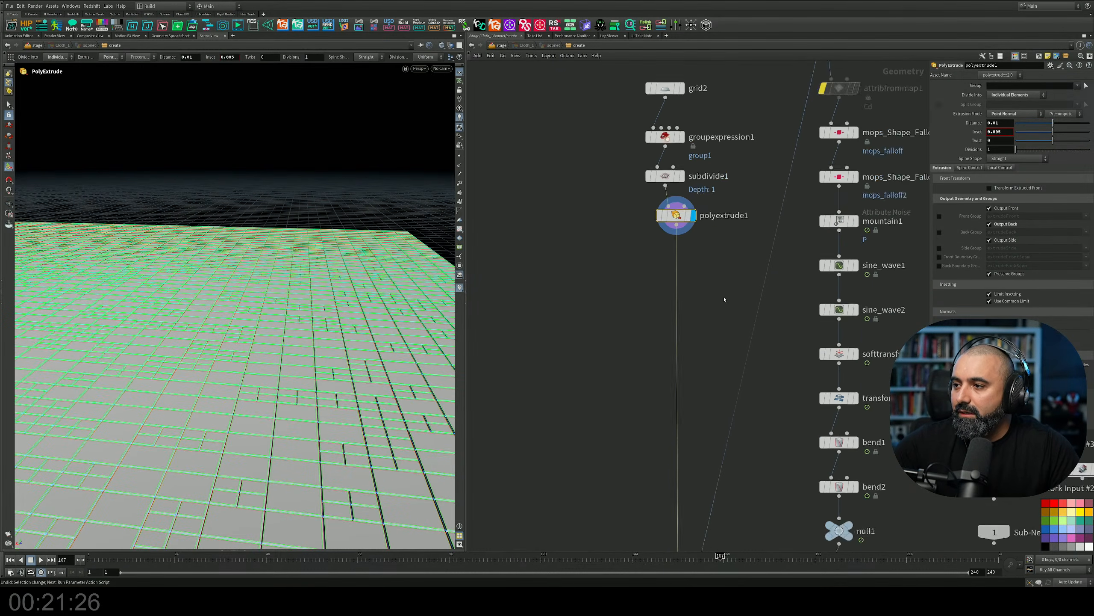
Trace the connections from polyextrude1, grid1 and null1 into the three inputs of pointdeform1.
middle_click_drag(722, 368, 732, 262)
left_click_drag(336, 371, 259, 388, "alt")
scroll(258, 389, "down", 4)
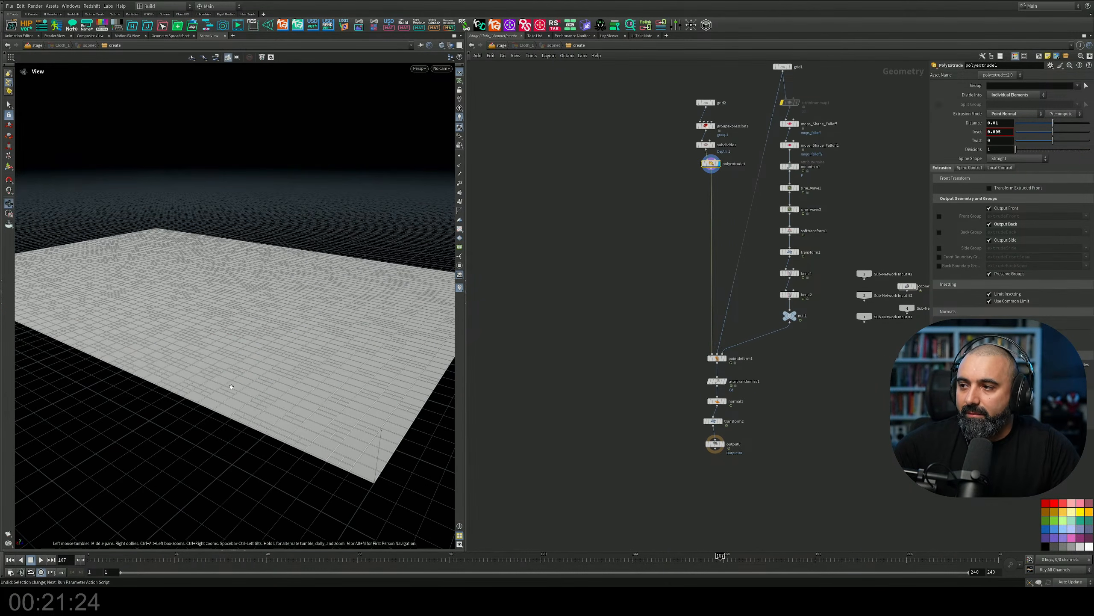
scroll(740, 362, "up", 5)
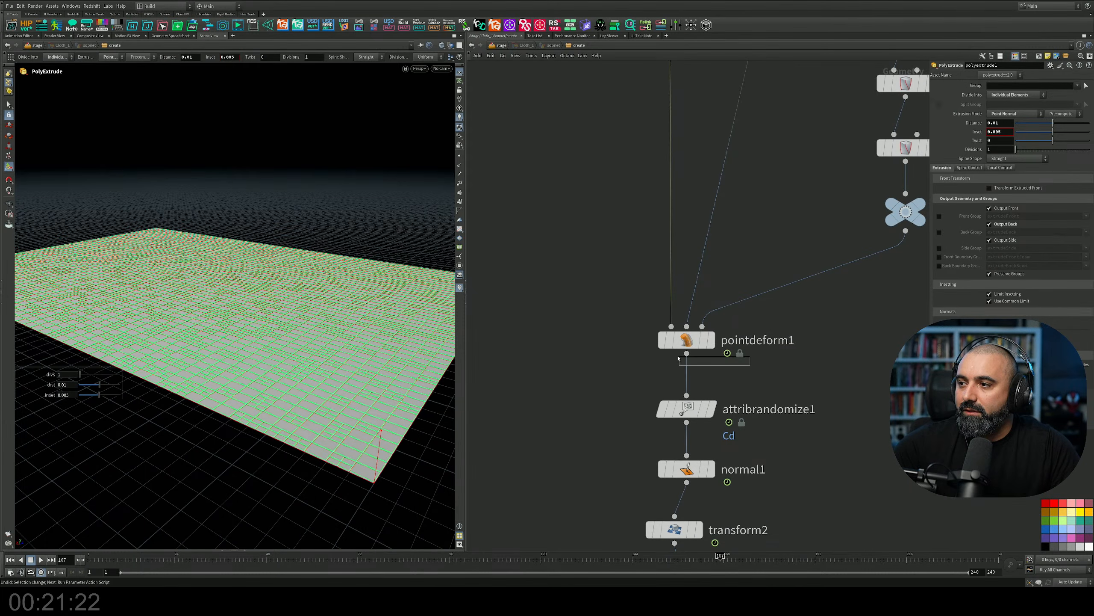
middle_click_drag(617, 288, 638, 339)
left_click_drag(275, 267, 272, 330, "alt")
scroll(276, 298, "down", 3)
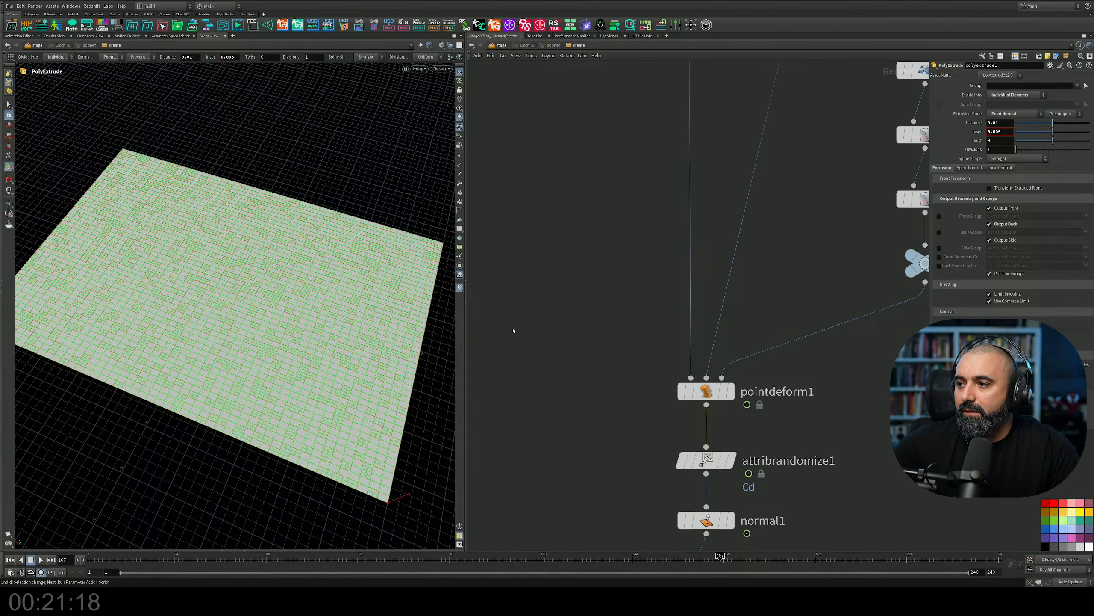
middle_click_drag(719, 348, 711, 388)
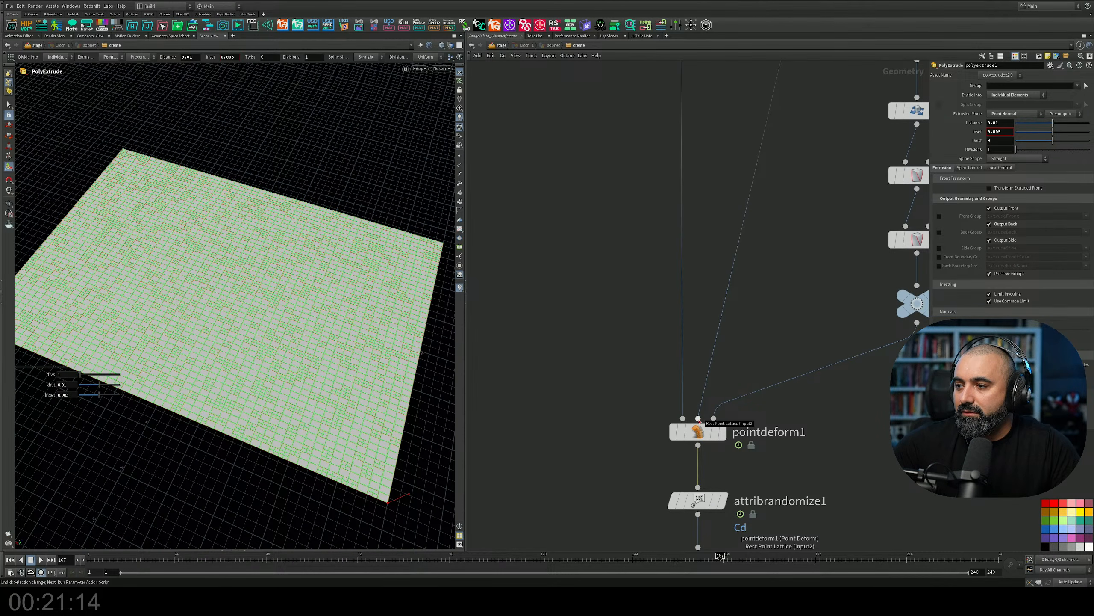
scroll(699, 421, "down", 5)
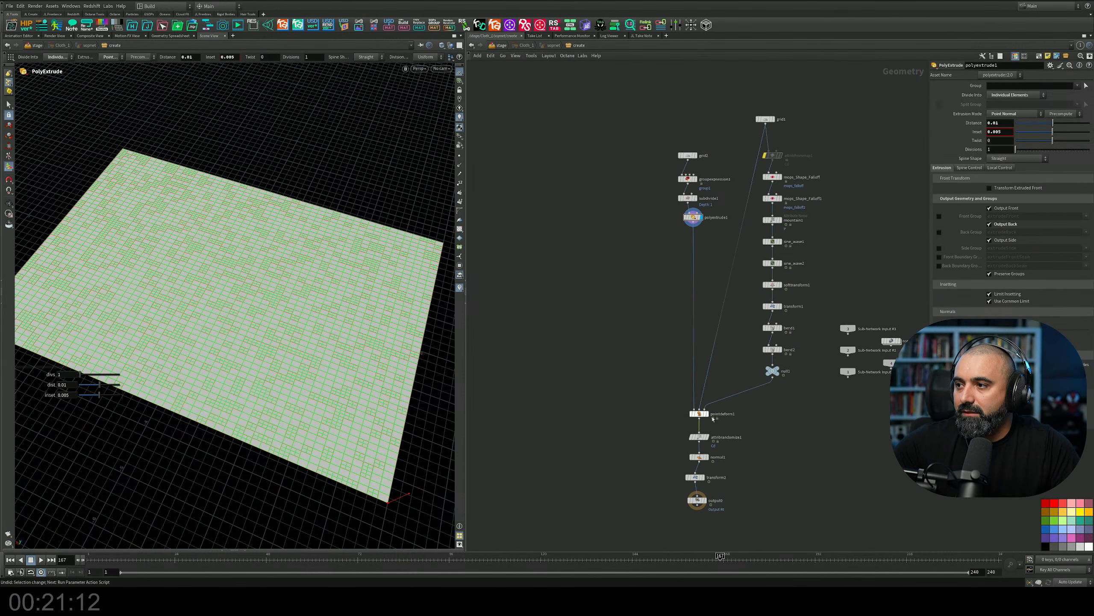
scroll(713, 418, "up", 5)
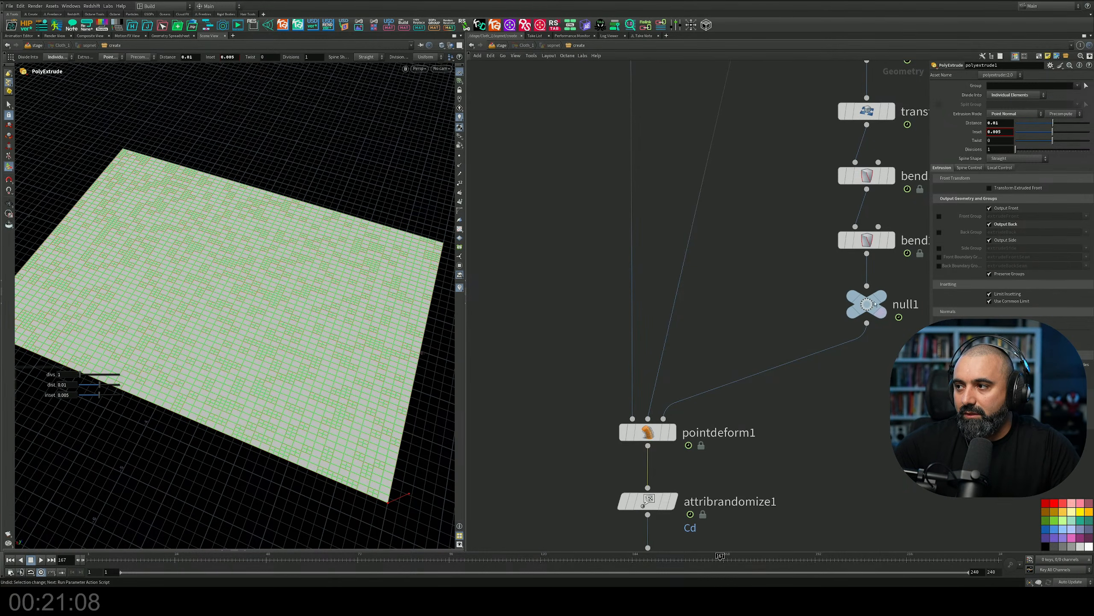
middle_click_drag(717, 393, 748, 331)
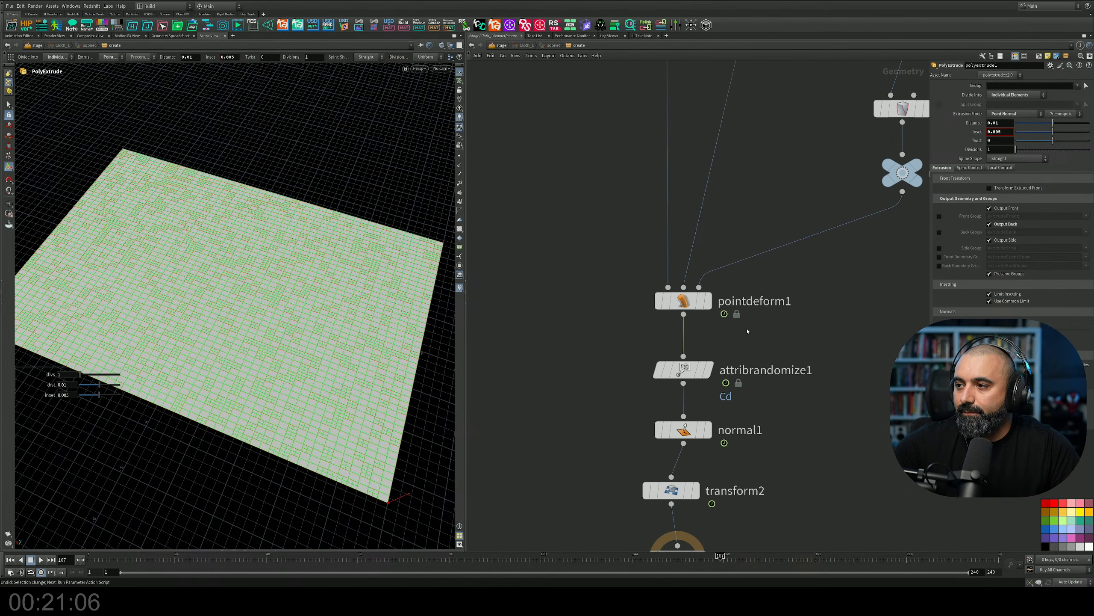
Display pointdeform1 and scrub the timeline, ending at frame 42, to examine the deformed paneled cloth.
left_click(709, 303)
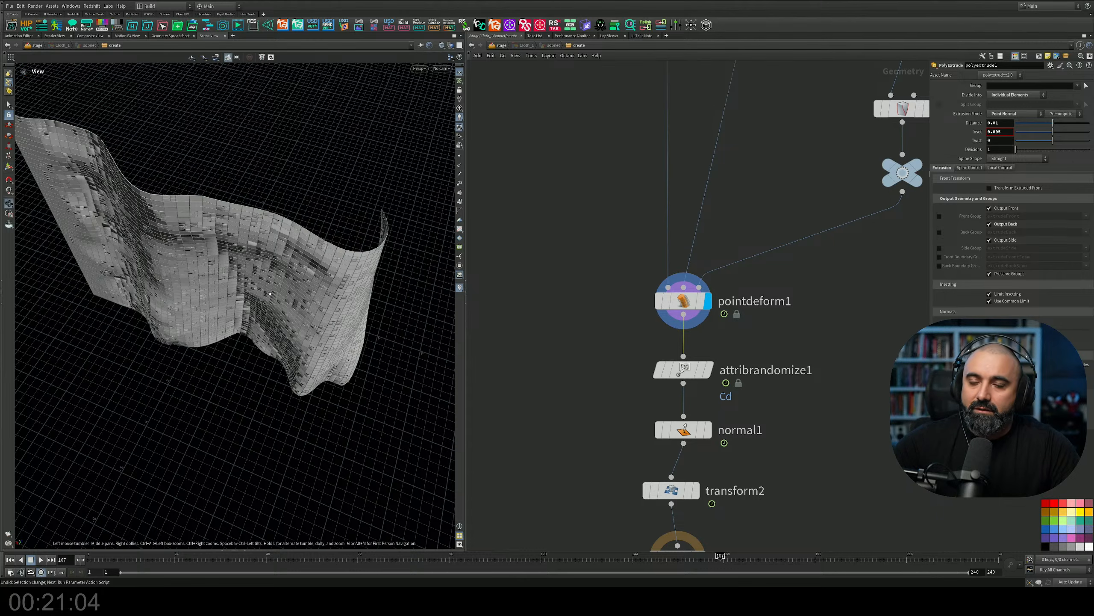
left_click_drag(266, 296, 309, 463, "alt")
left_click_drag(203, 555, 508, 533)
left_click_drag(147, 242, 210, 466, "alt")
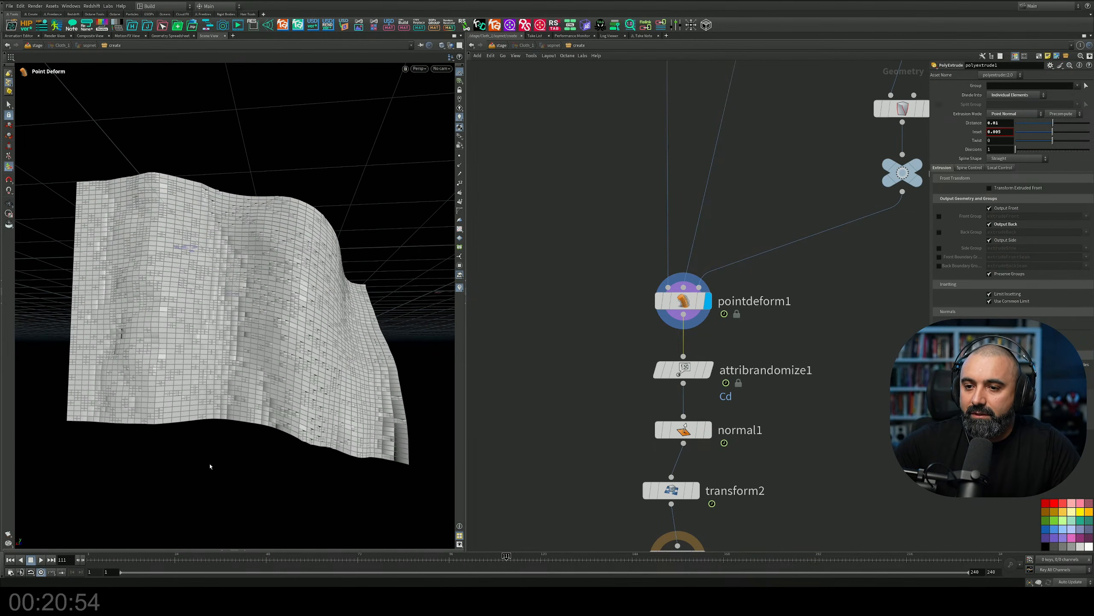
left_click_drag(157, 563, 243, 552)
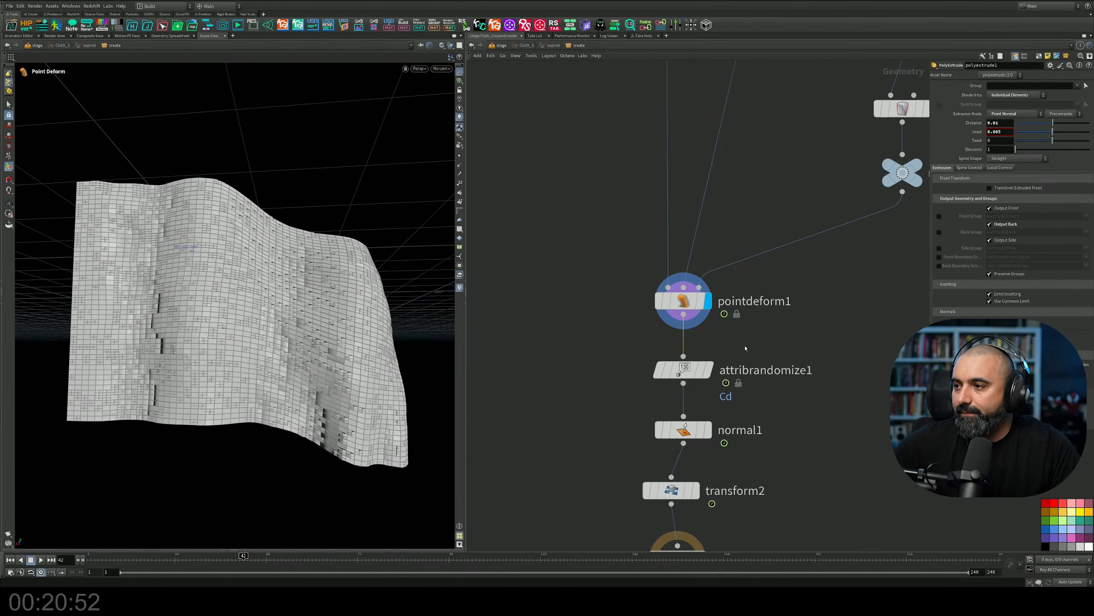
Display attribrandomize1 with its parameters and examine the random Cd values on the cloth's panels.
left_click(710, 433)
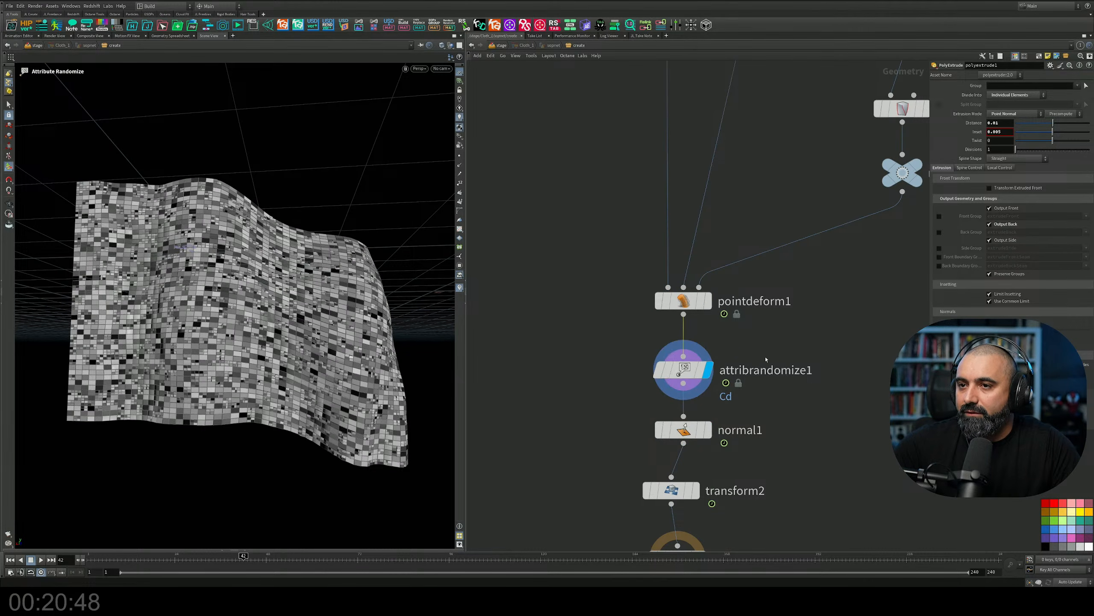
left_click(710, 369)
left_click_drag(302, 275, 206, 318, "alt")
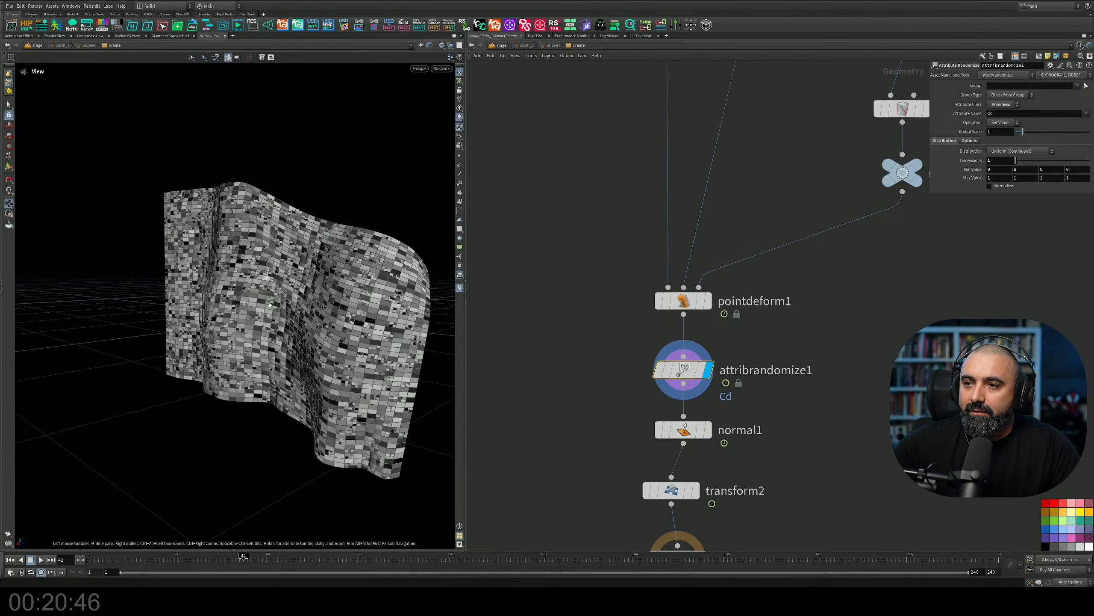
middle_click_drag(207, 319, 172, 324, "alt")
middle_click_drag(815, 349, 829, 243)
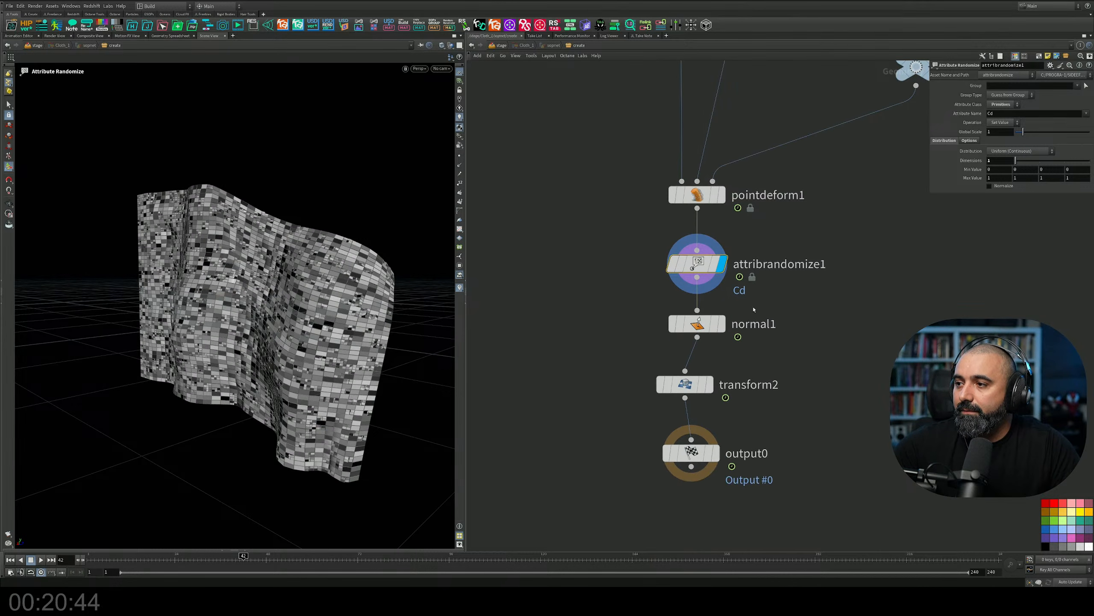
Display normal1, transform2 and output0 in turn and examine the finished cloth geometry from other angles.
left_click(722, 323)
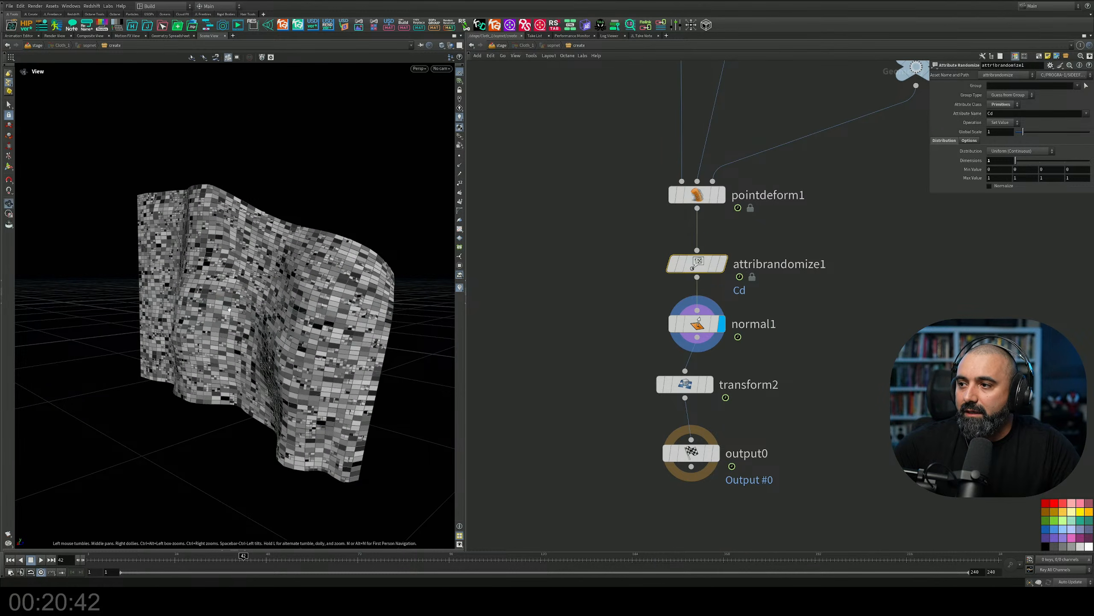
left_click_drag(284, 327, 349, 280, "alt")
left_click(710, 384)
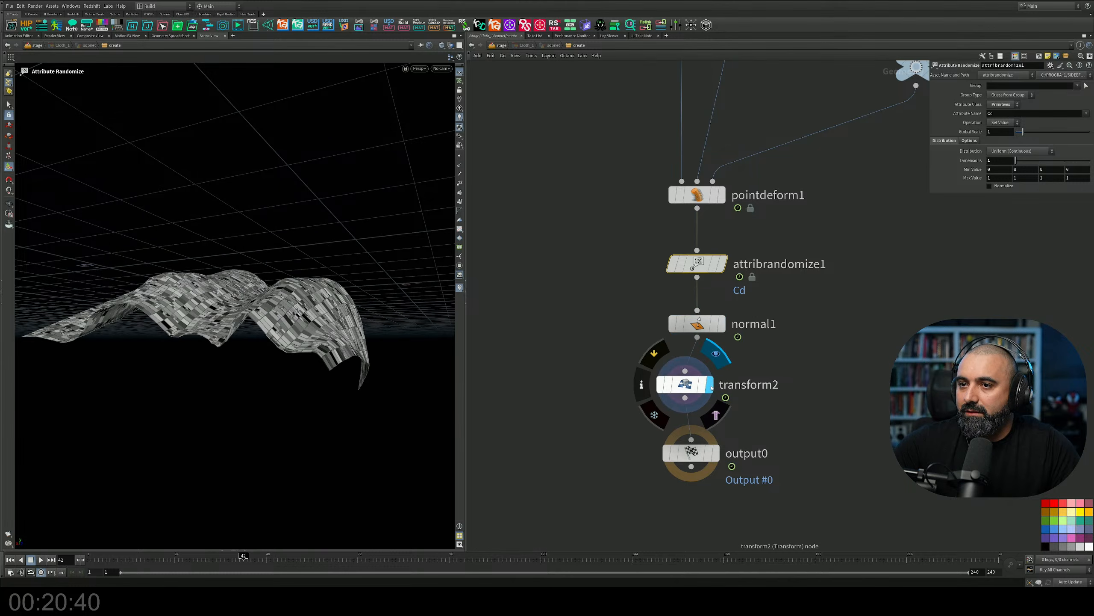
left_click(716, 453)
left_click_drag(141, 302, 309, 170, "alt")
key("Return")
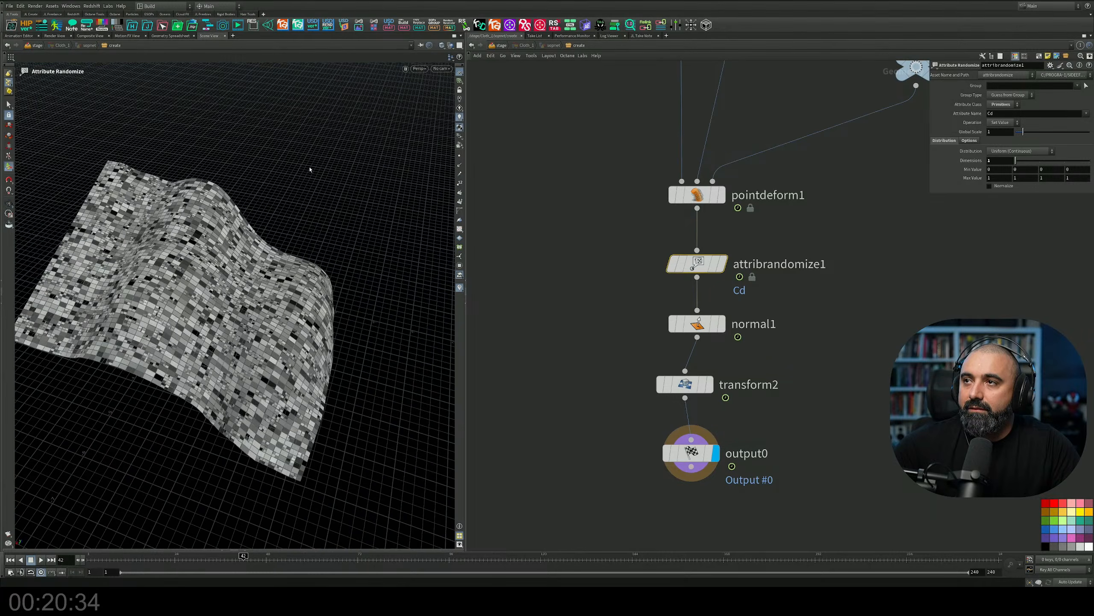
Return to the stage network, move Cloth2 farther below Cloth_1 and compare the transform values of both nodes.
left_click(500, 45)
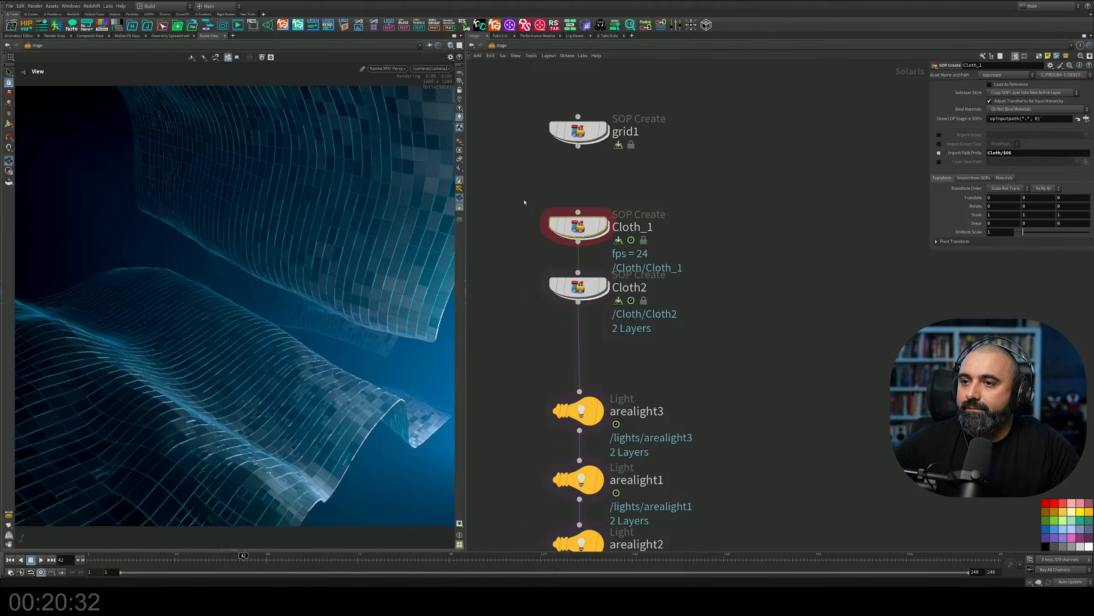
middle_click_drag(649, 237, 685, 184)
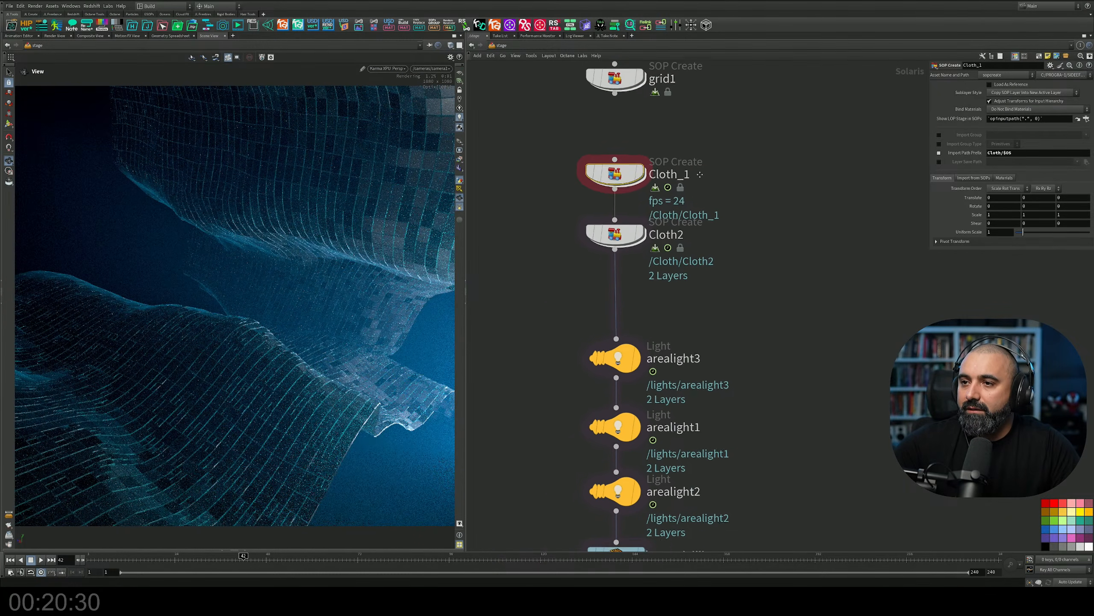
left_click_drag(624, 236, 626, 274)
key("Down")
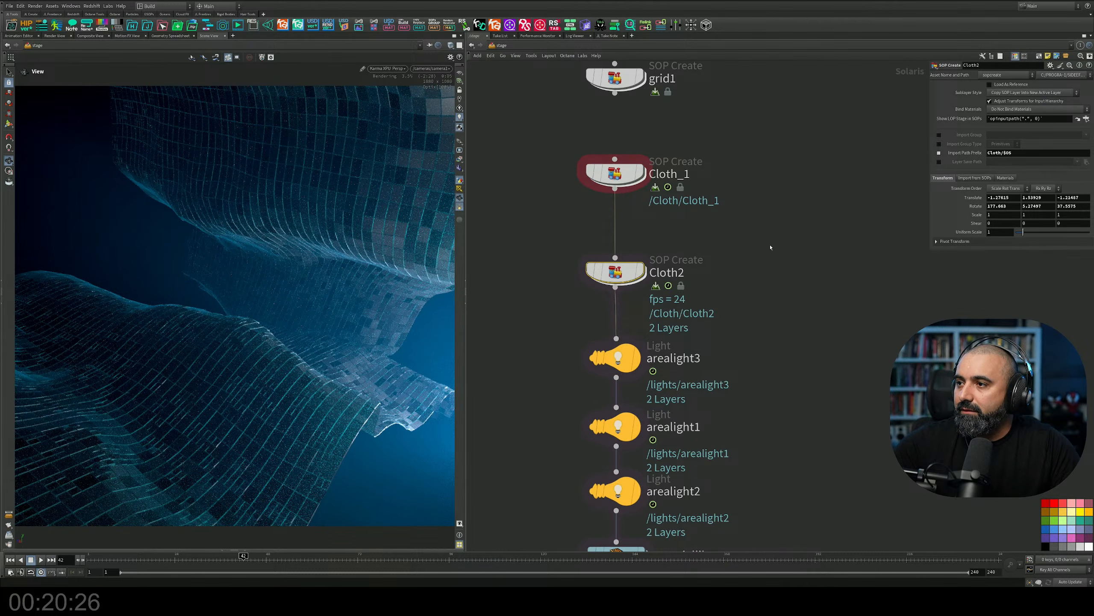
key("Up")
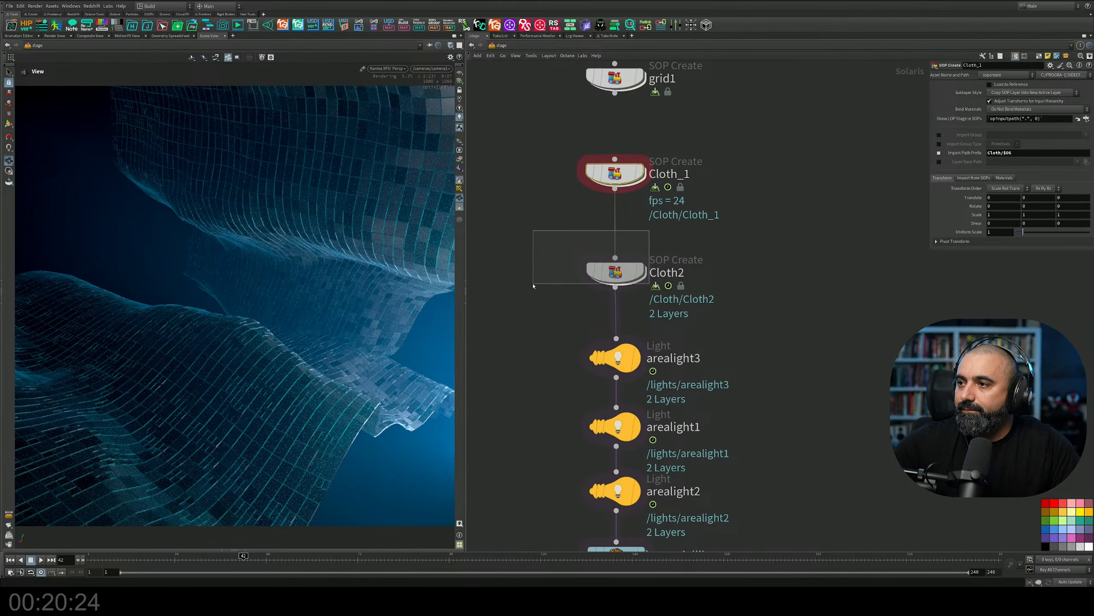
left_click_drag(534, 286, 606, 283)
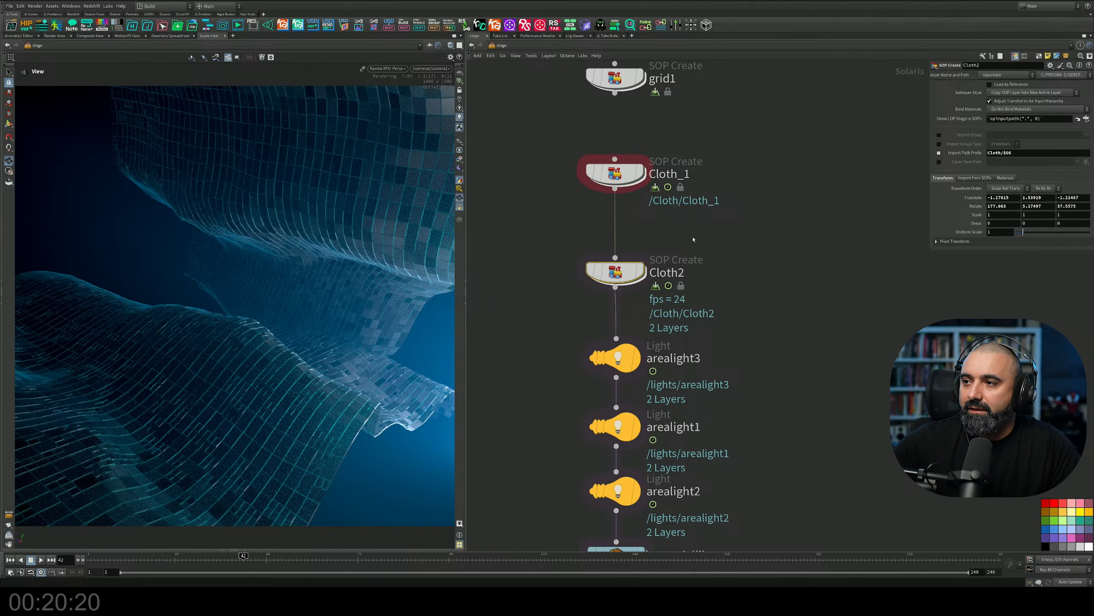
Display arealight3, arealight1 and arealight2 in turn to examine each light's contribution to the cloth render.
middle_click_drag(723, 368, 743, 207)
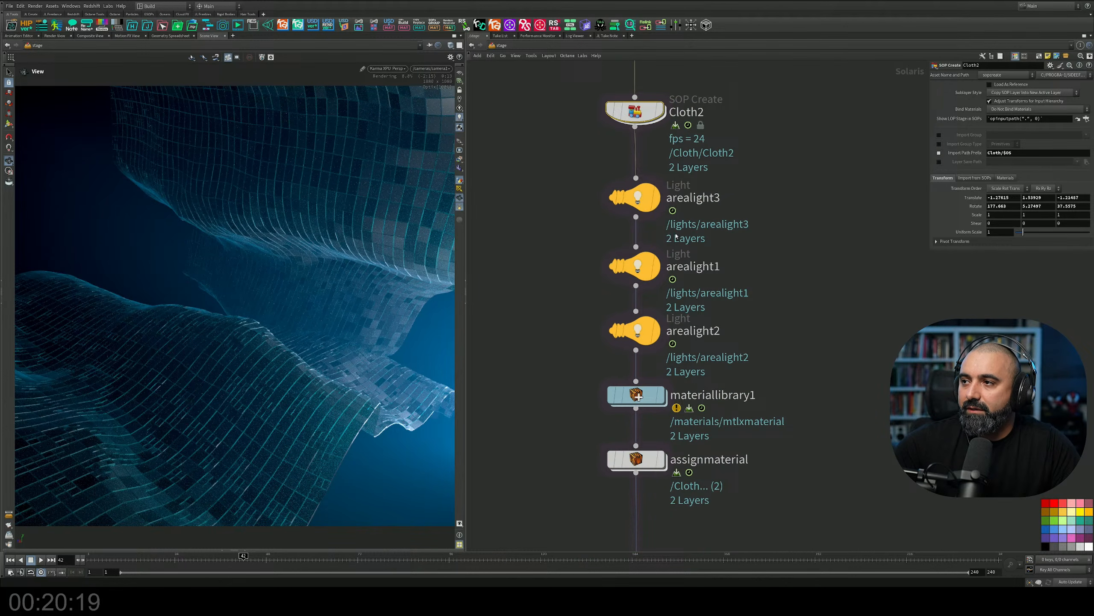
left_click(657, 200)
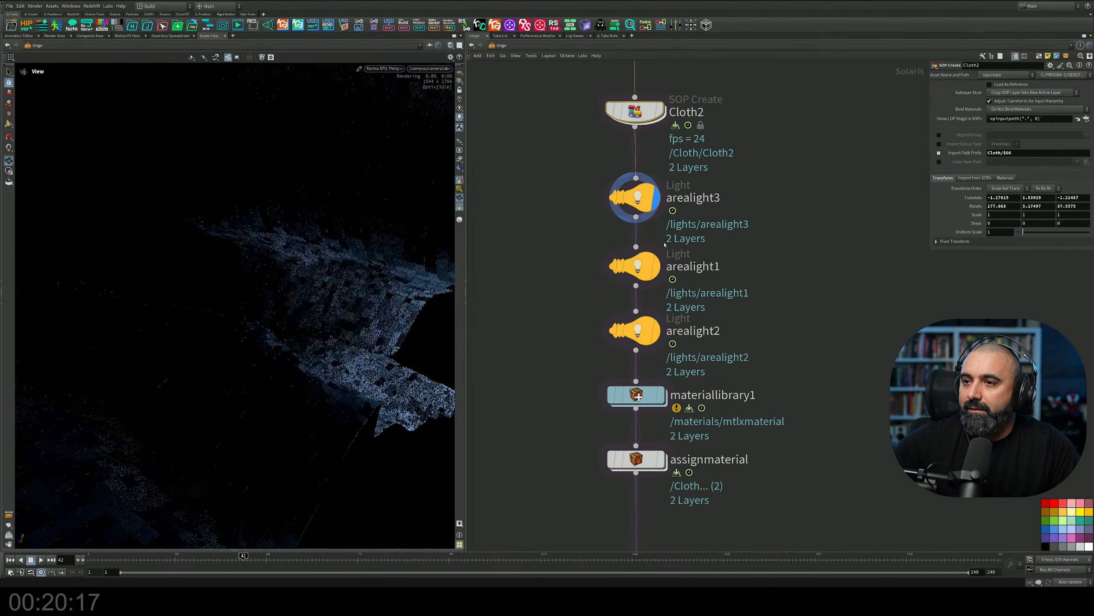
left_click(660, 268)
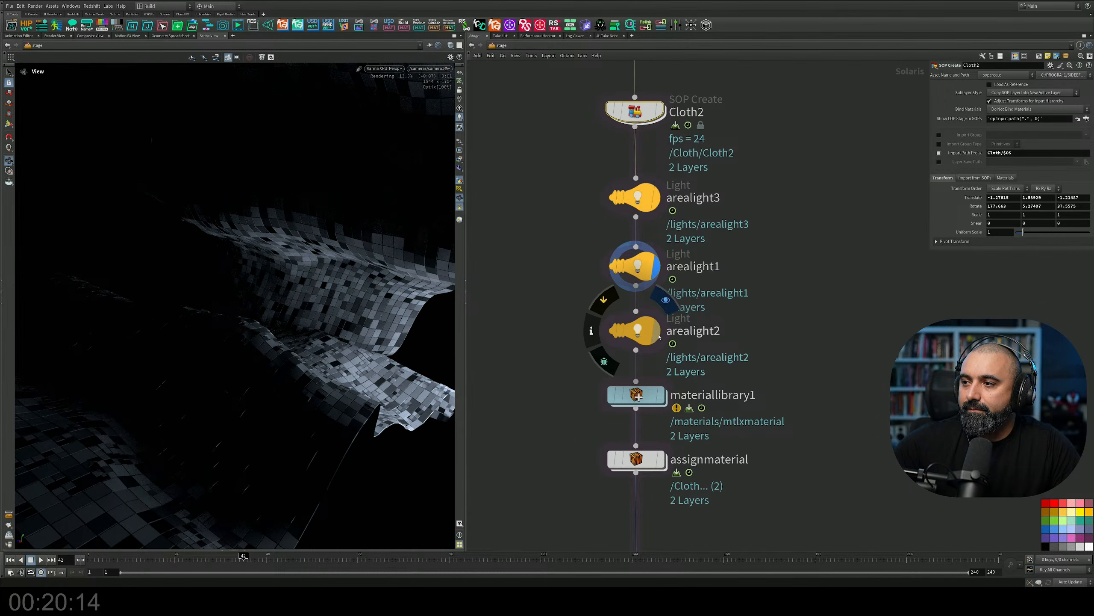
left_click(659, 337)
middle_click_drag(714, 347, 693, 244)
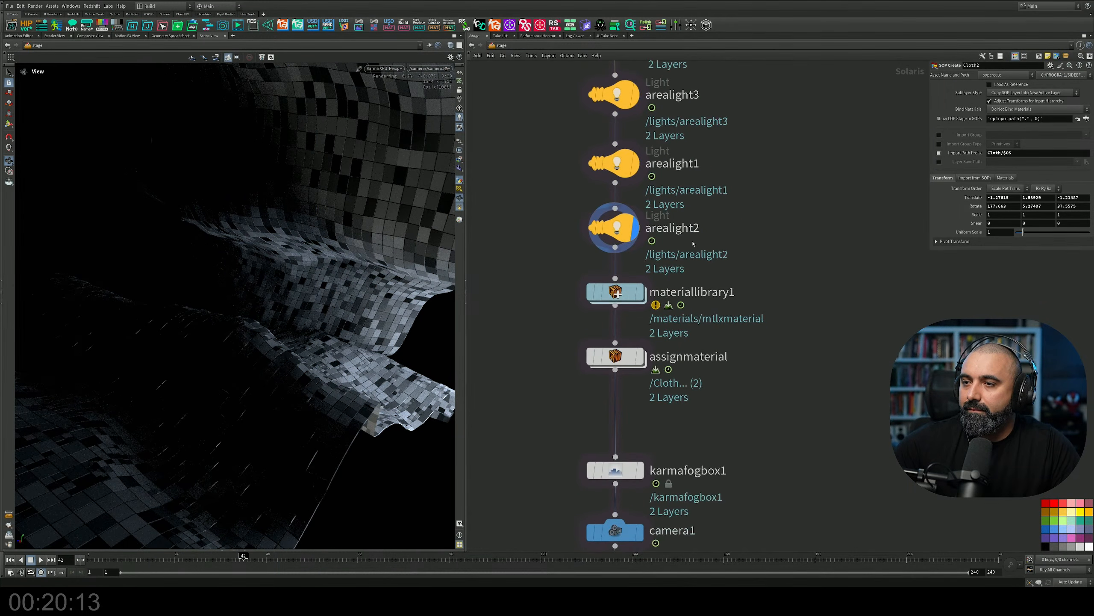
Display materiallibrary1, assignmaterial and karmafogbox1 in turn to examine the materials and fog in the render.
left_click(640, 293)
left_click(641, 356)
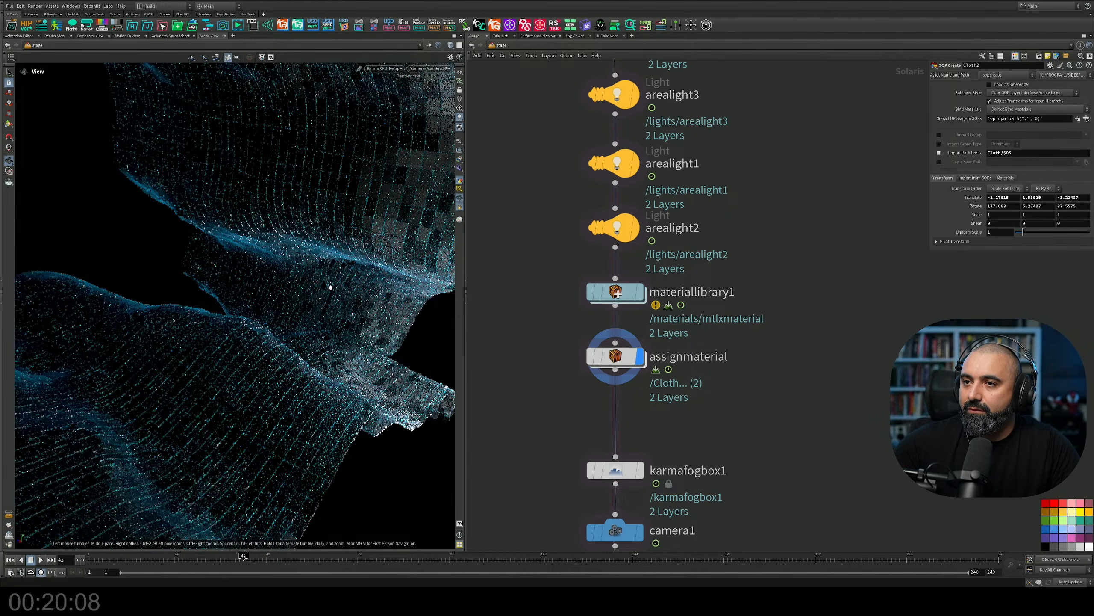
middle_click_drag(637, 482, 669, 352)
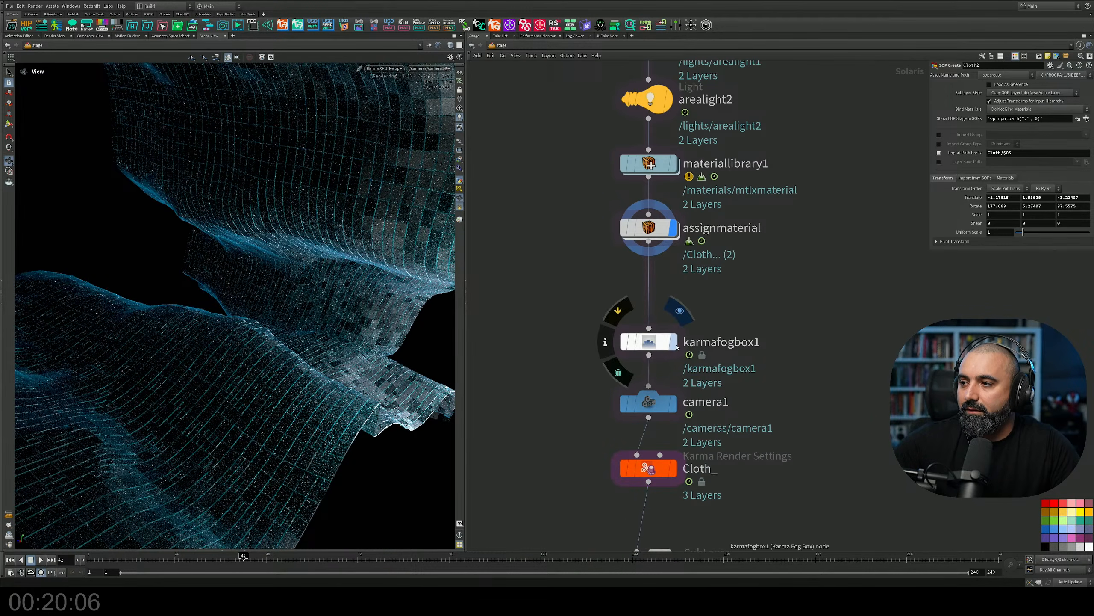
left_click(674, 343)
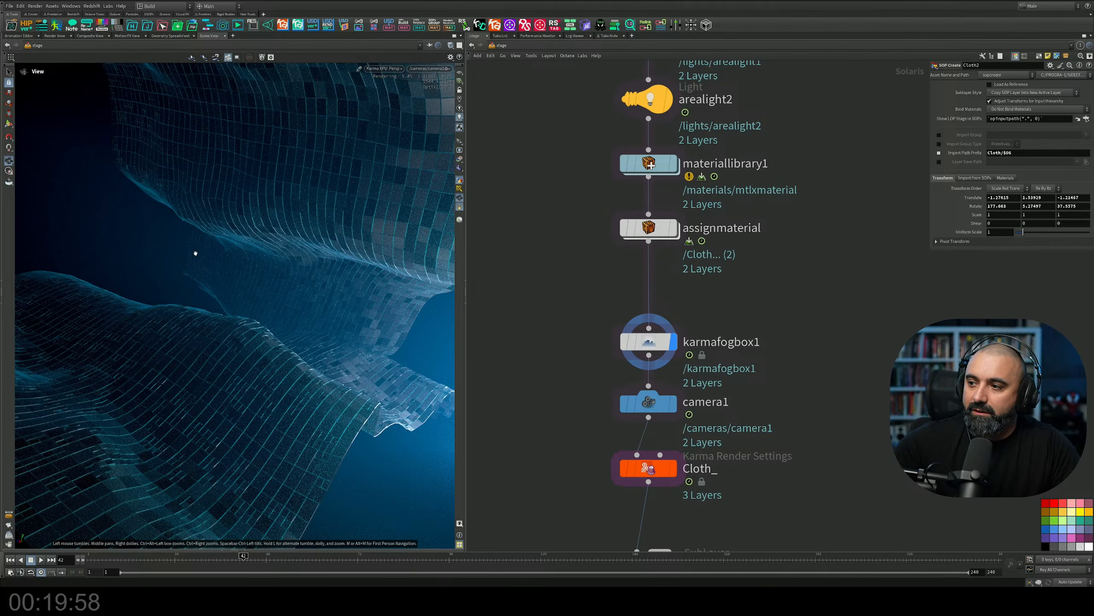
Display the Cloth_ Karma Render Settings node and look over the USD import and export nodes below it.
middle_click_drag(750, 408, 737, 254)
left_click(661, 318)
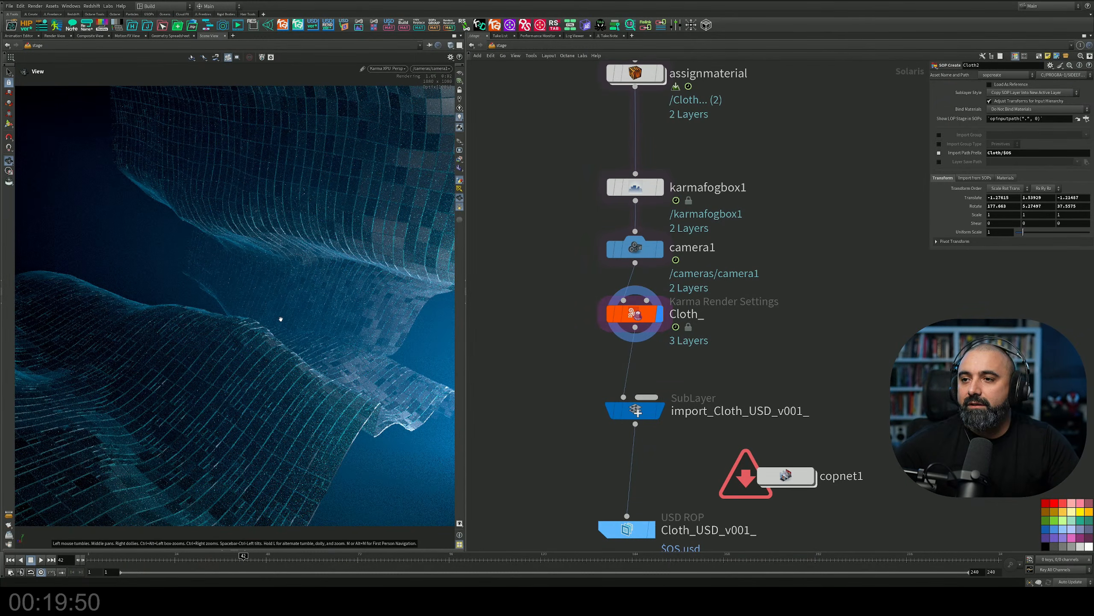
middle_click_drag(539, 431, 524, 320)
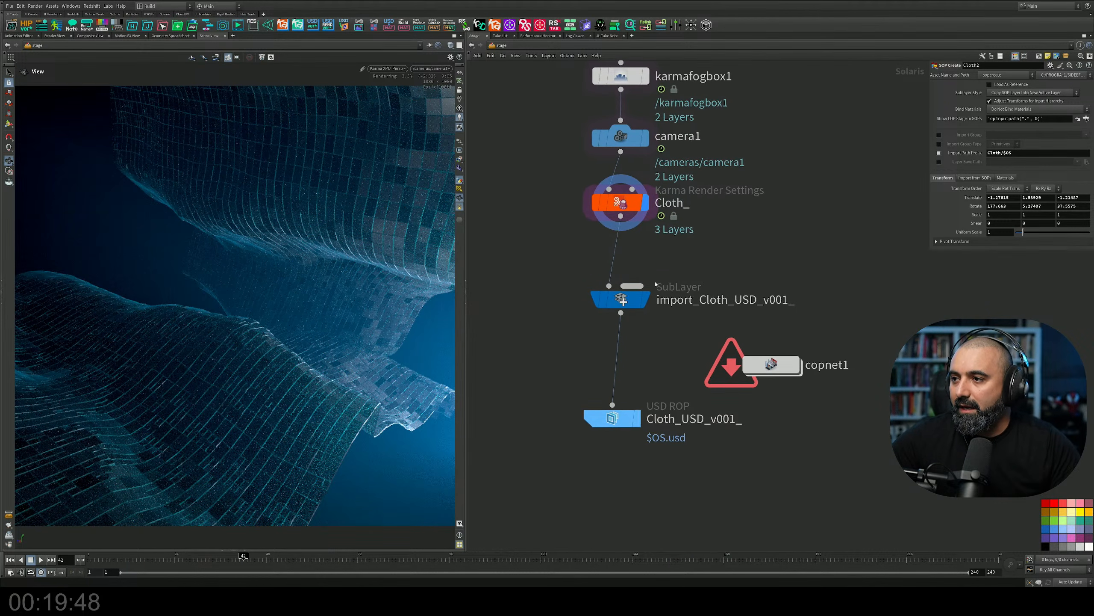
Move the Cloth_USD_v001_ and import_Cloth_USD_v001_ nodes lower in the stage network and place copnet1 above them, to the side of the chain.
left_click_drag(631, 419, 639, 467)
left_click_drag(623, 301, 622, 351)
left_click_drag(769, 363, 767, 268)
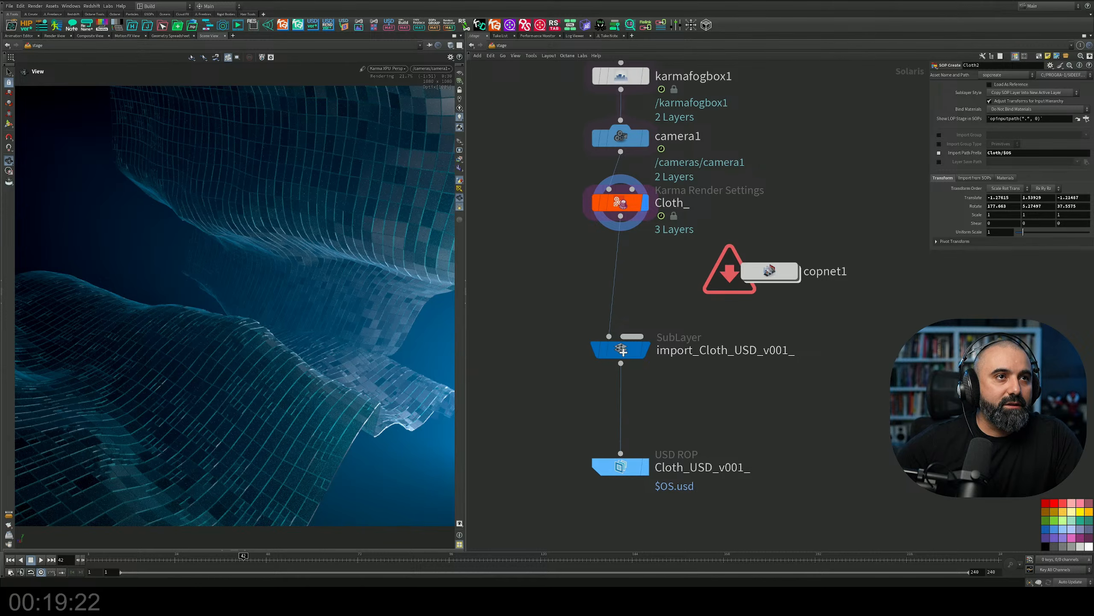
Switch to the browser, position its window over the Houdini network and look through the list of SideFX forums.
left_click_drag(0, 38, 331, 152)
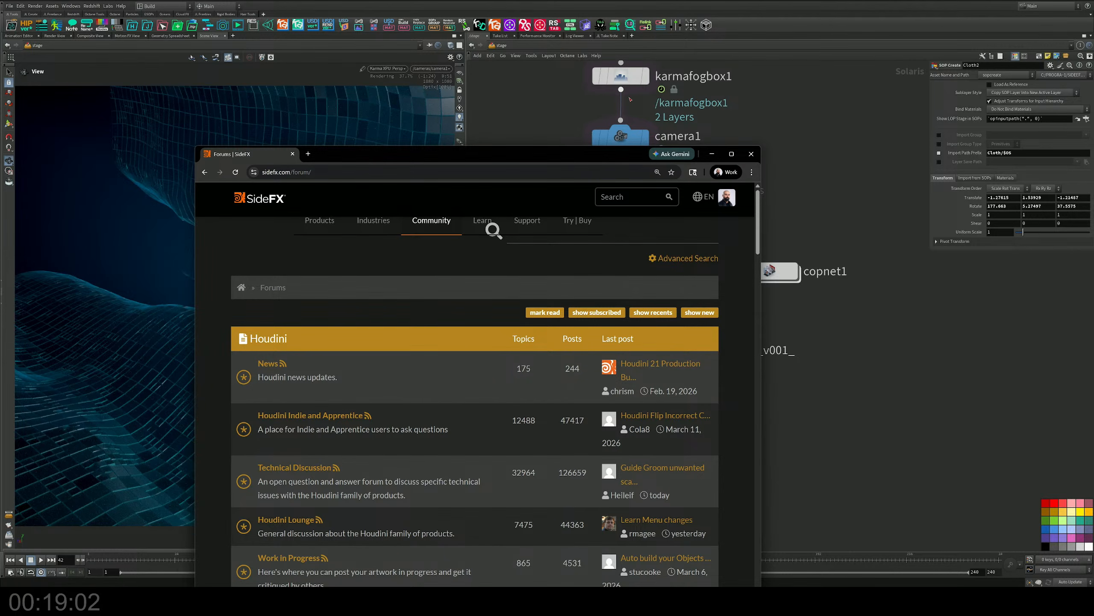
left_click_drag(559, 149, 722, 52)
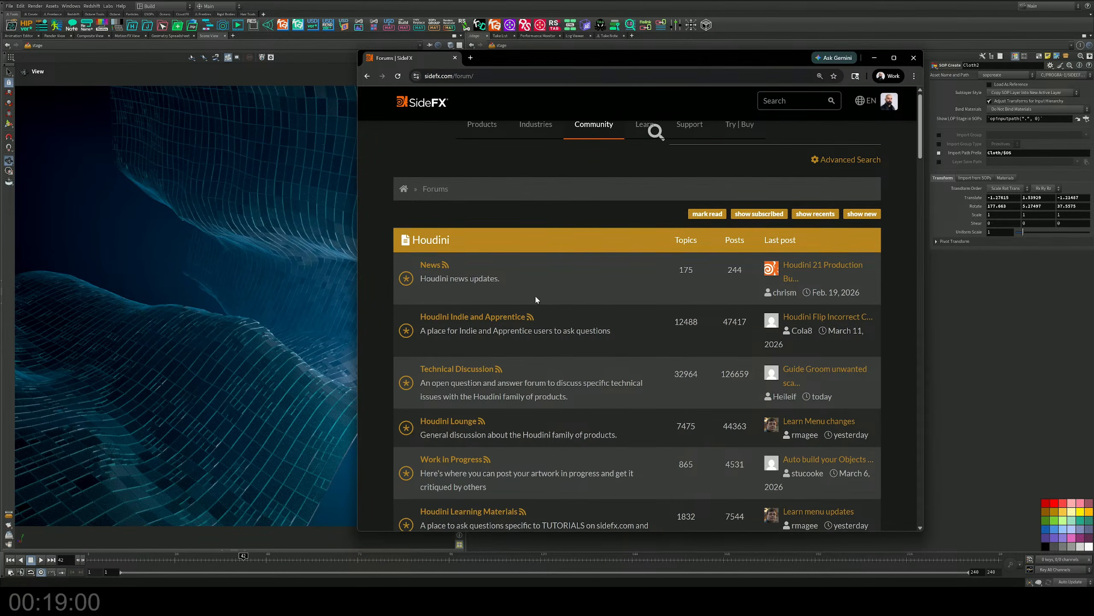
scroll(535, 294, "down", 5)
scroll(536, 299, "down", 4)
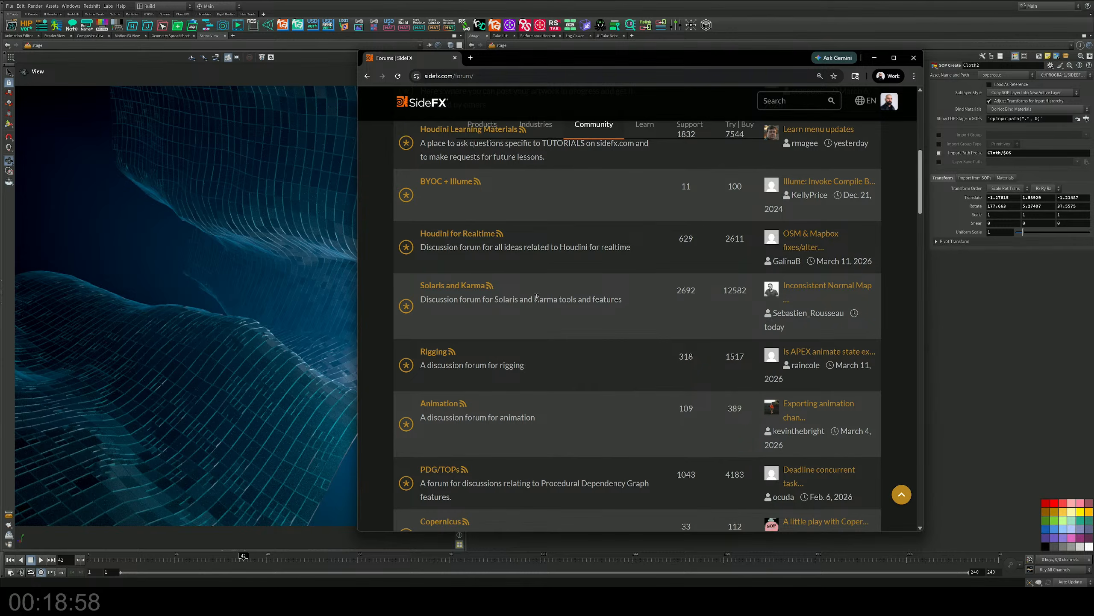
scroll(537, 297, "up", 9)
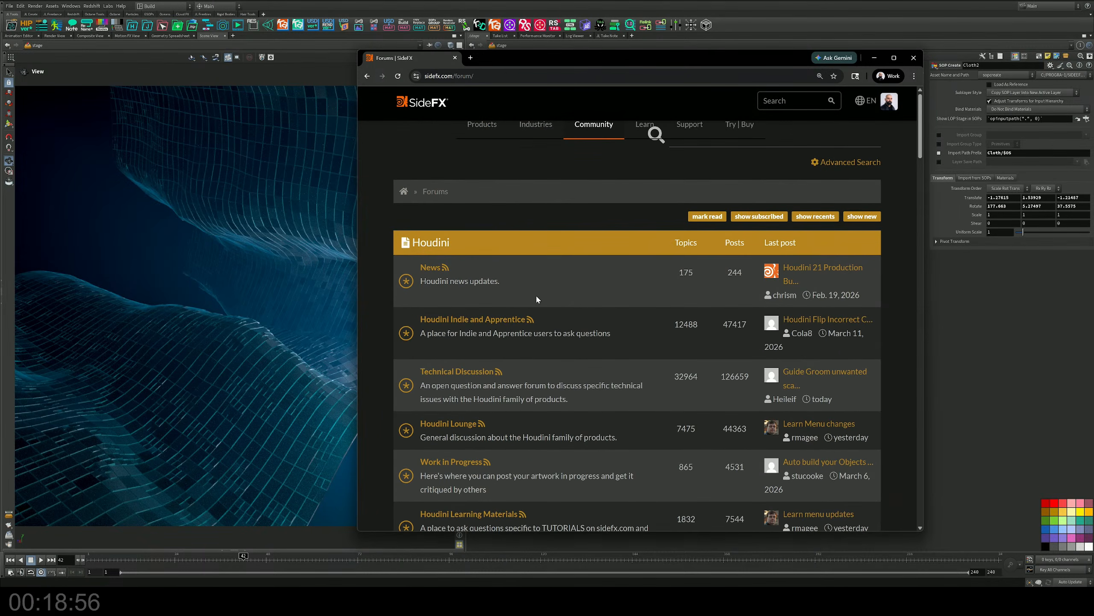
scroll(496, 248, "down", 3)
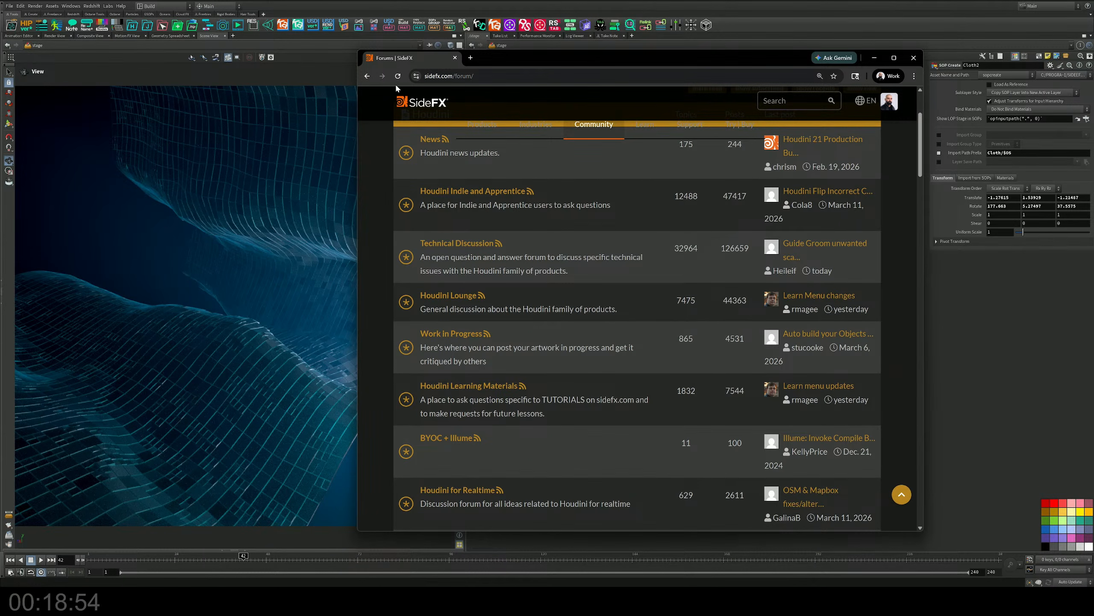
Return to the Mardini 2026 forum and open the "Day 14 | Clothing | Image" topic.
left_click(367, 79)
scroll(486, 290, "down", 5)
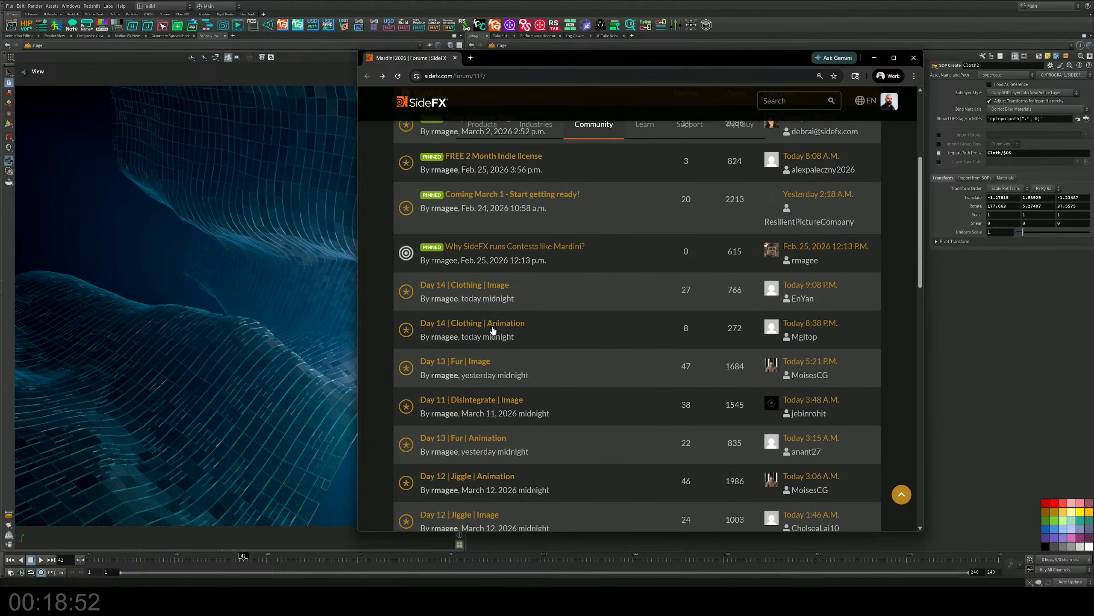
left_click(486, 288)
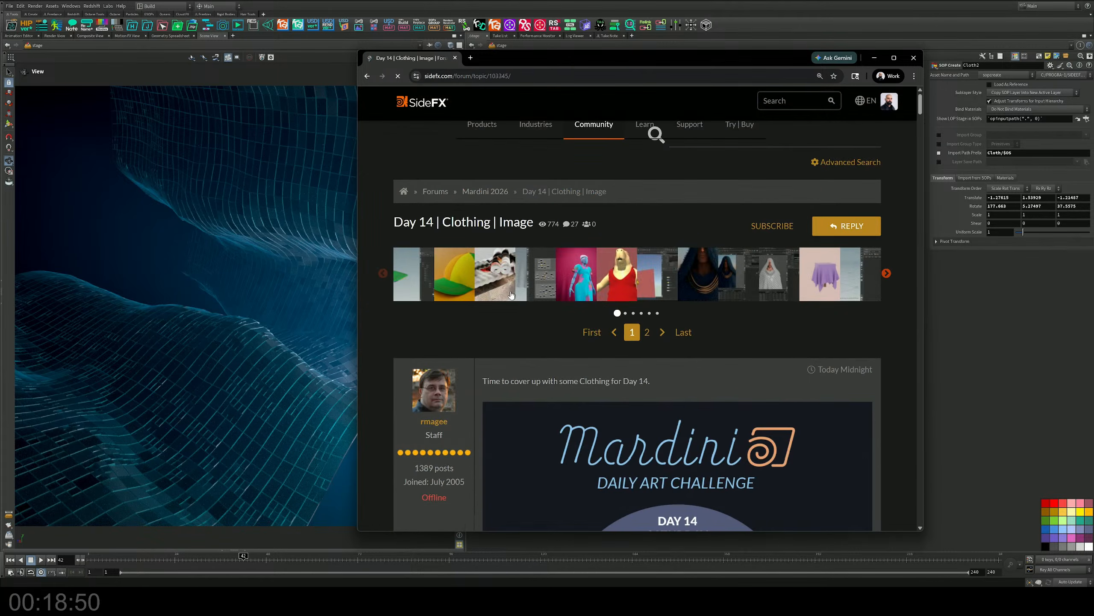
Examine the first Day 14 clothing entries and their node screenshots, from the green cap to the hanging laundry scene.
scroll(560, 302, "down", 15)
scroll(562, 303, "down", 8)
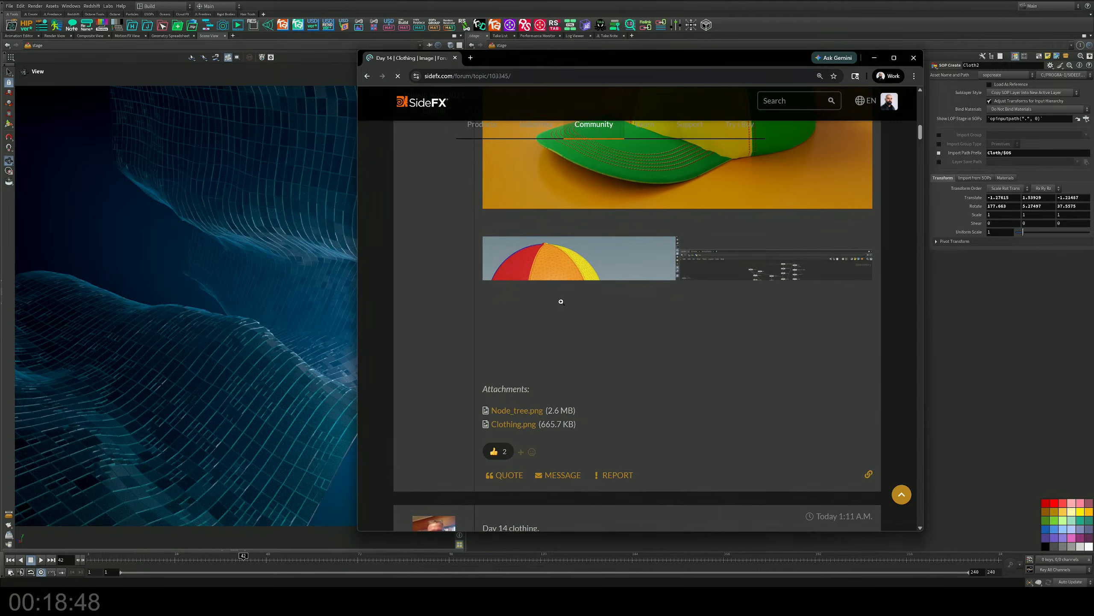
scroll(561, 303, "down", 8)
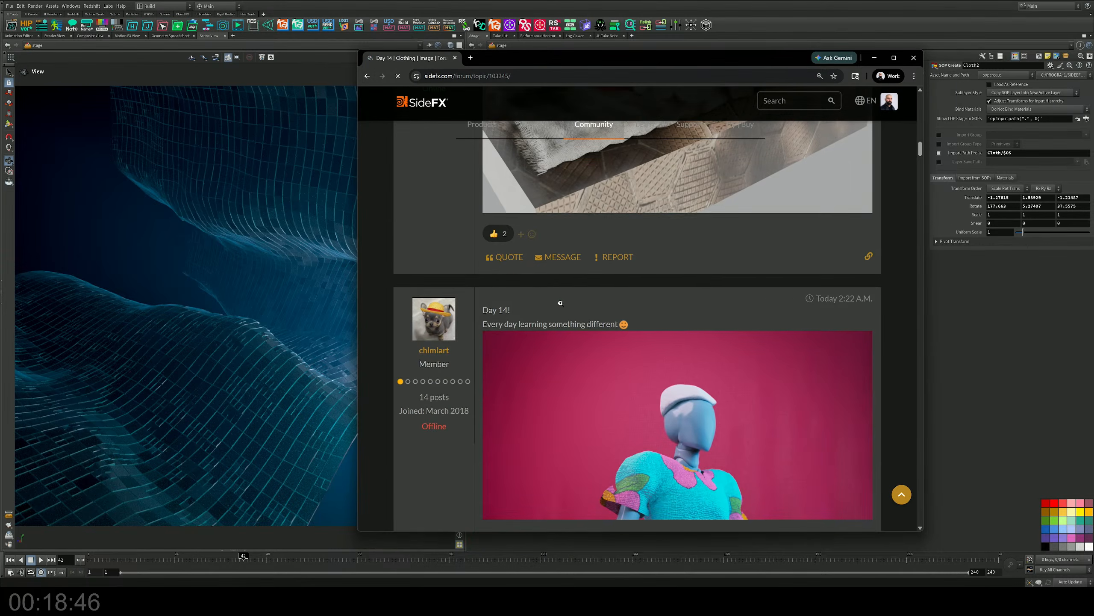
scroll(561, 305, "down", 8)
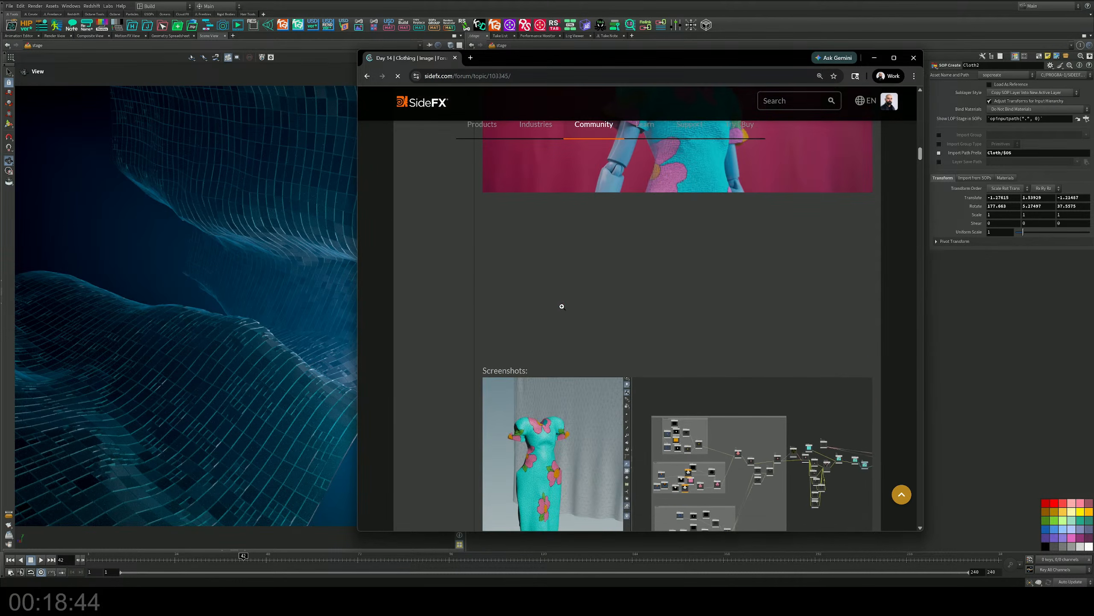
scroll(562, 307, "down", 8)
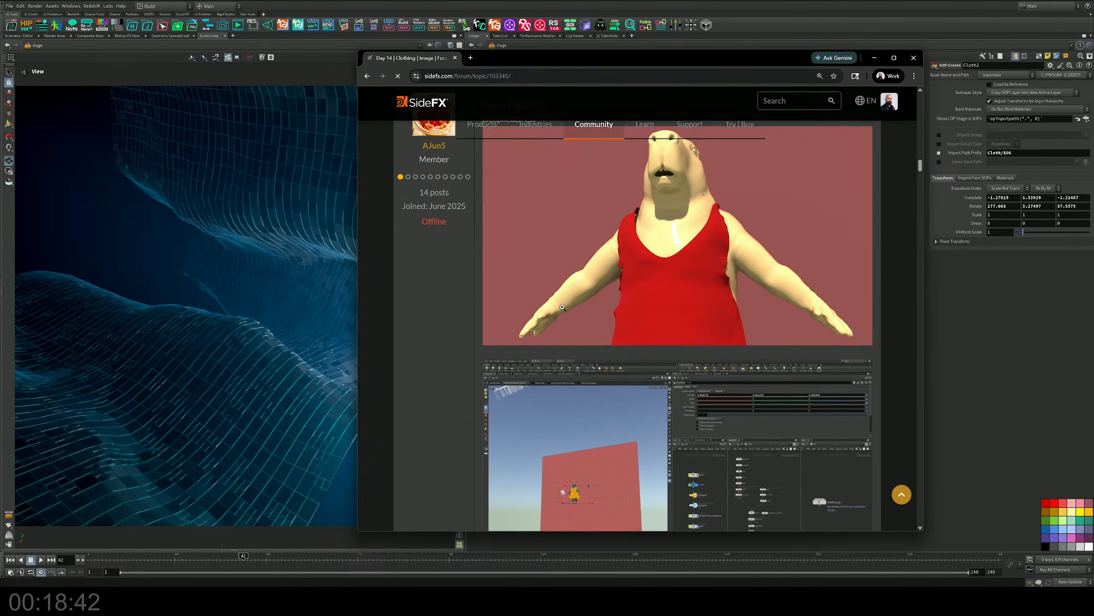
scroll(562, 307, "down", 8)
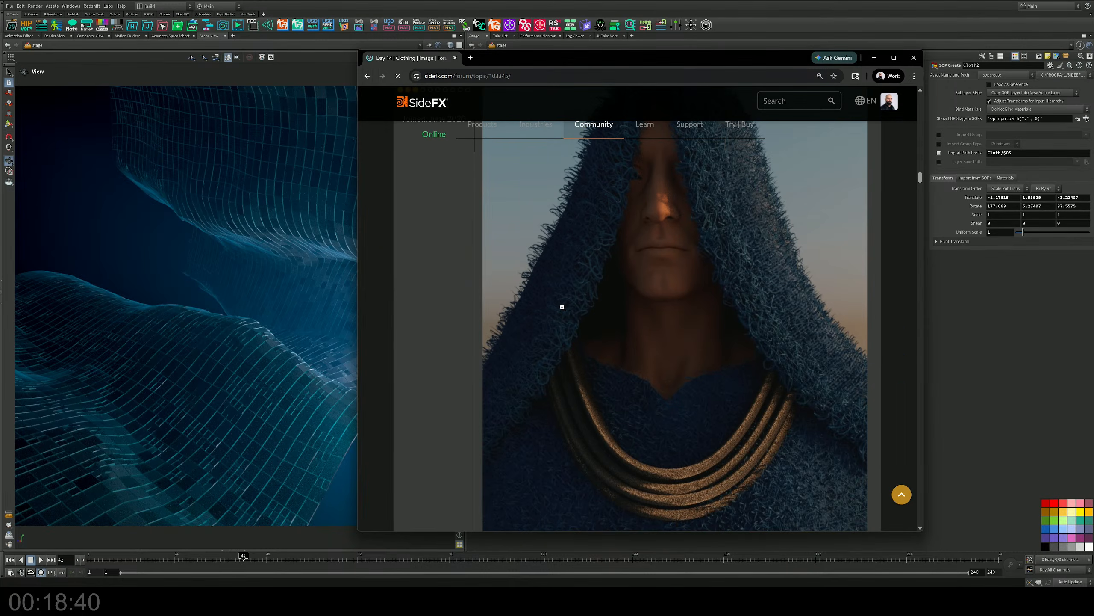
scroll(562, 308, "down", 8)
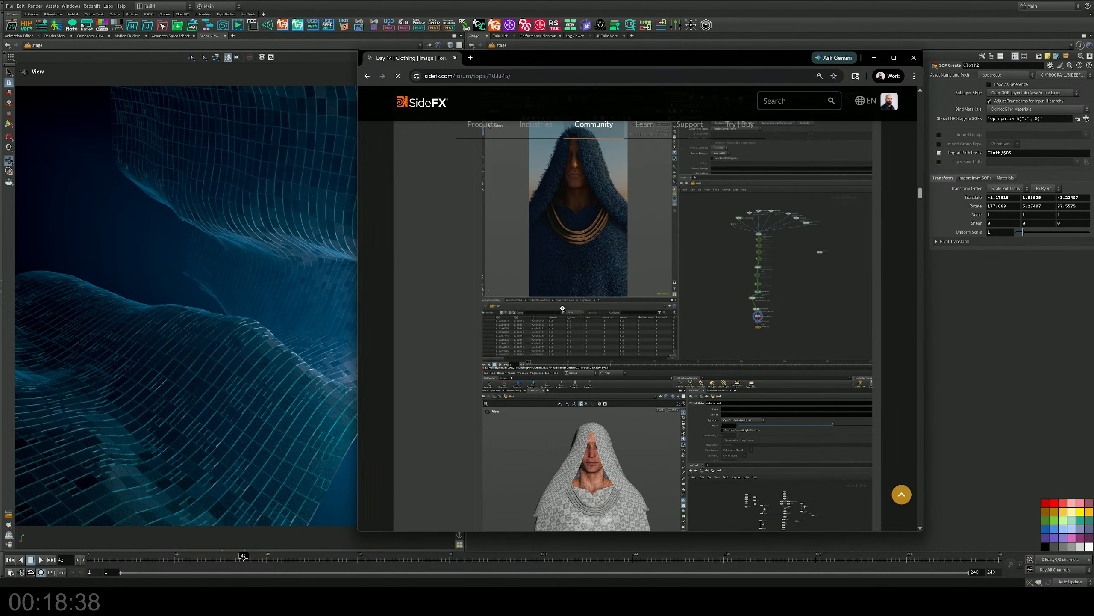
scroll(562, 308, "down", 8)
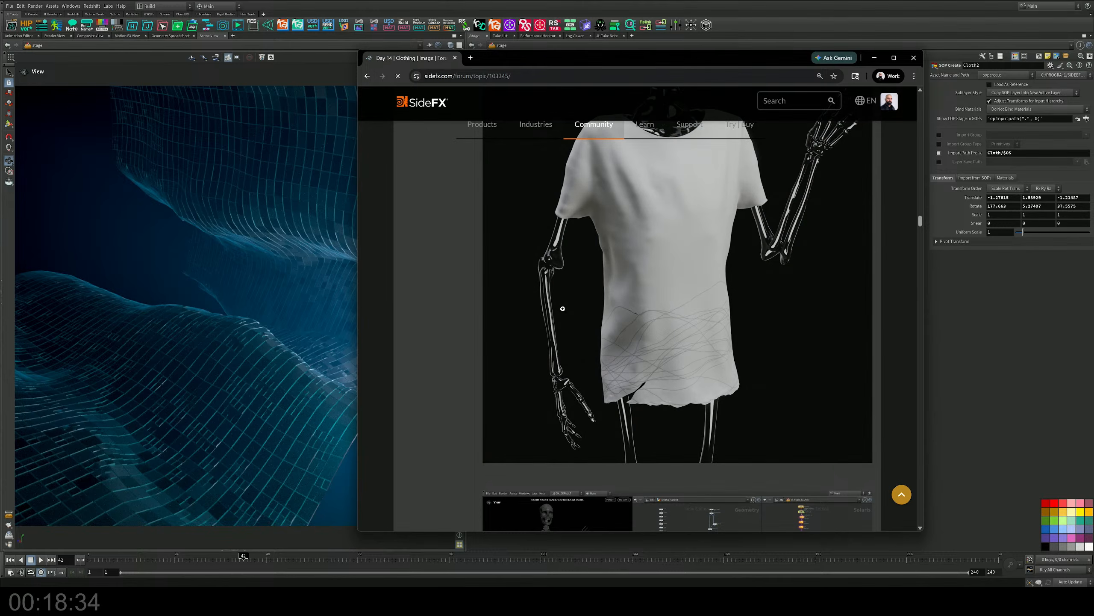
scroll(563, 308, "down", 10)
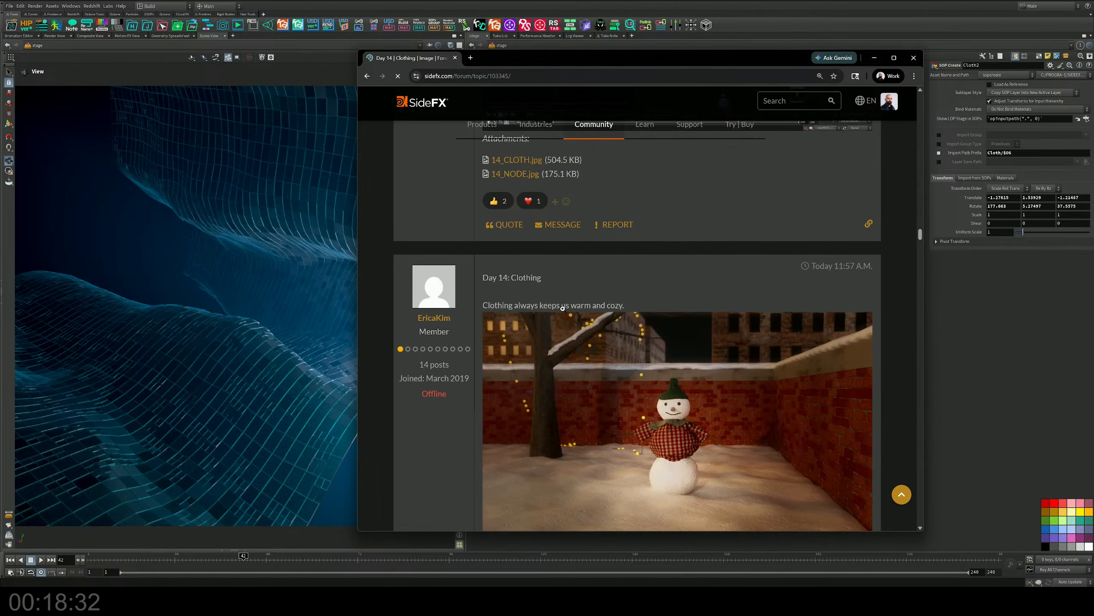
scroll(563, 308, "down", 12)
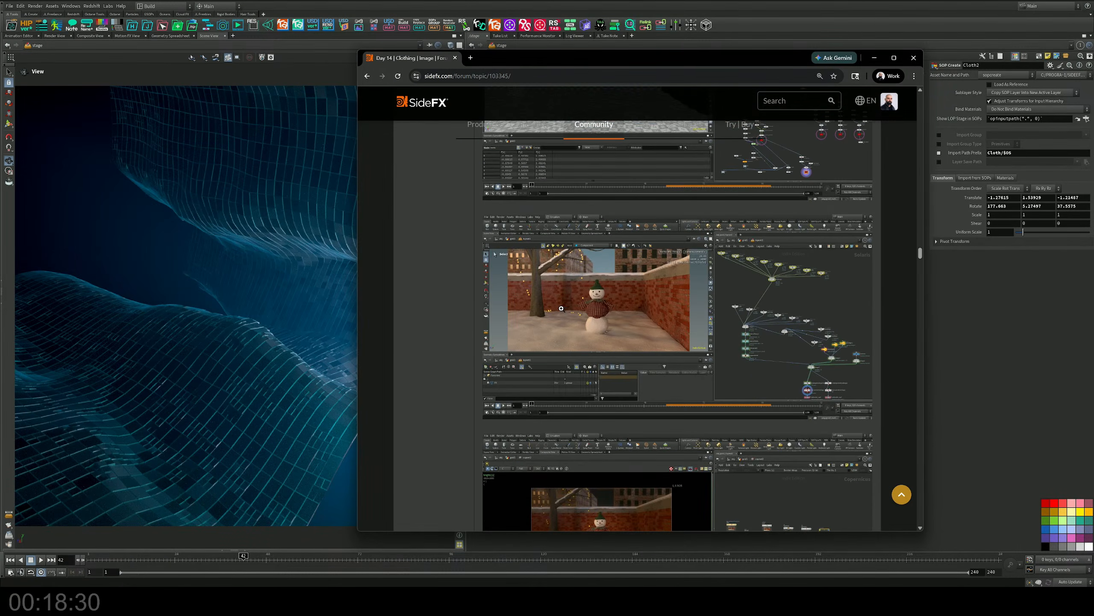
scroll(563, 306, "down", 8)
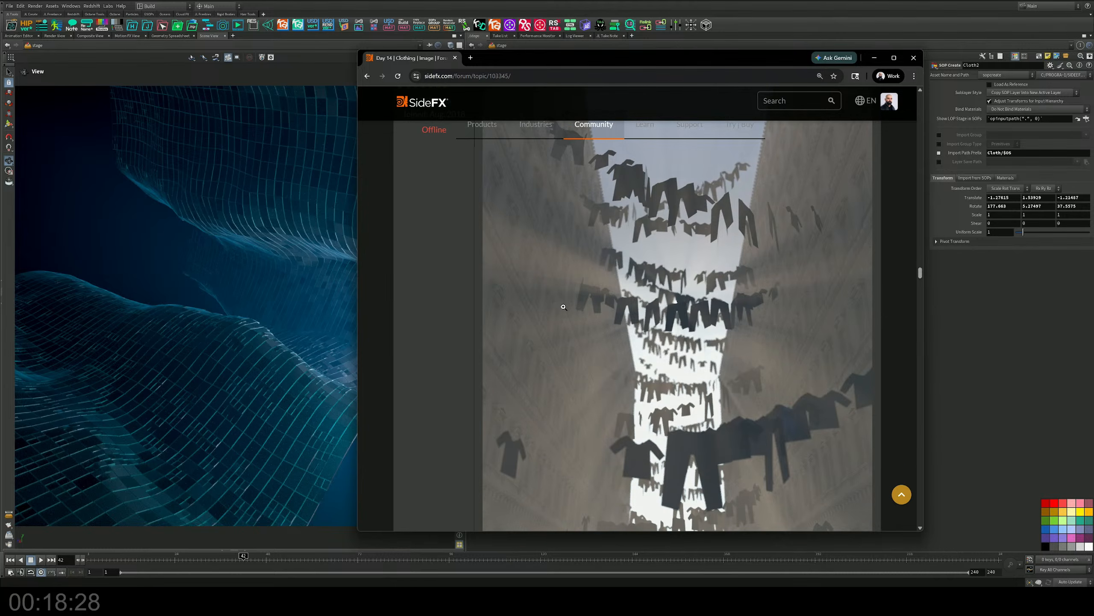
scroll(563, 306, "down", 12)
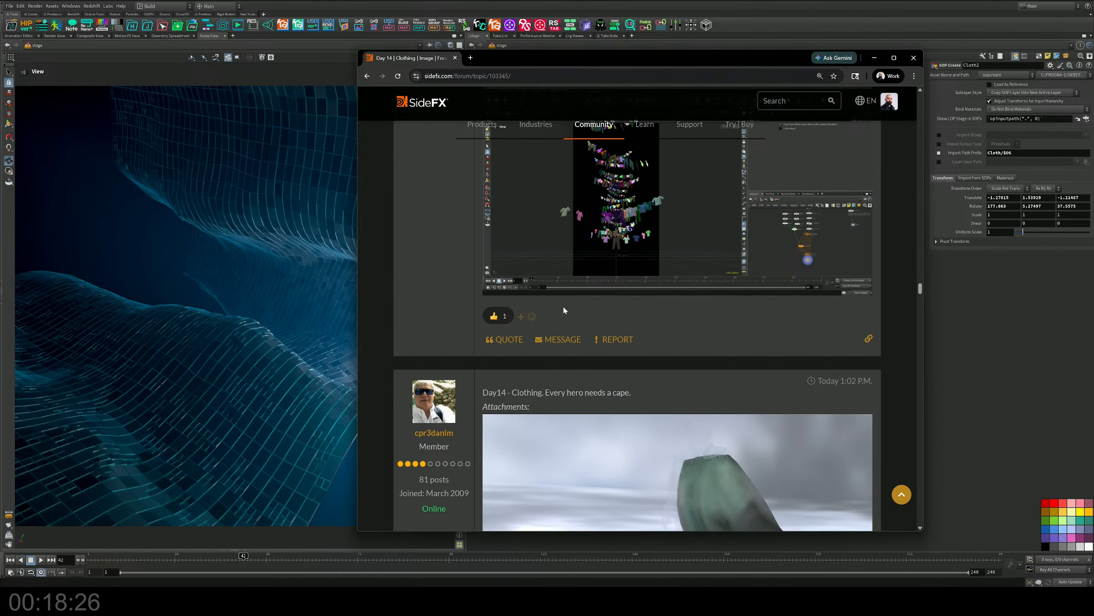
Examine the draped ghost entry with its node setups and the close-up woven clothing entry.
scroll(563, 306, "down", 10)
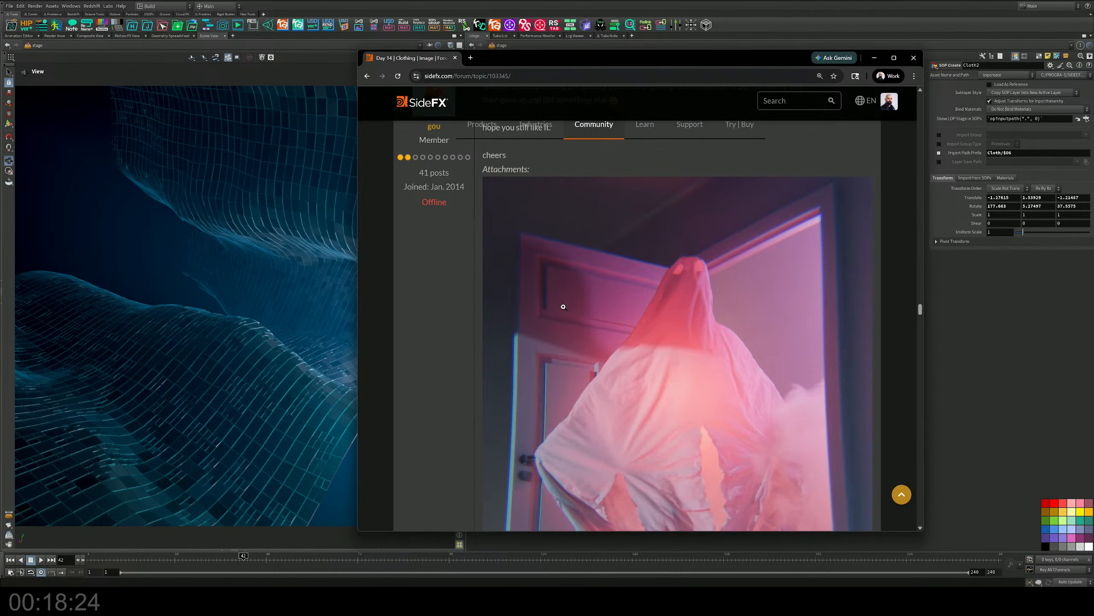
scroll(563, 307, "up", 2)
scroll(564, 307, "down", 10)
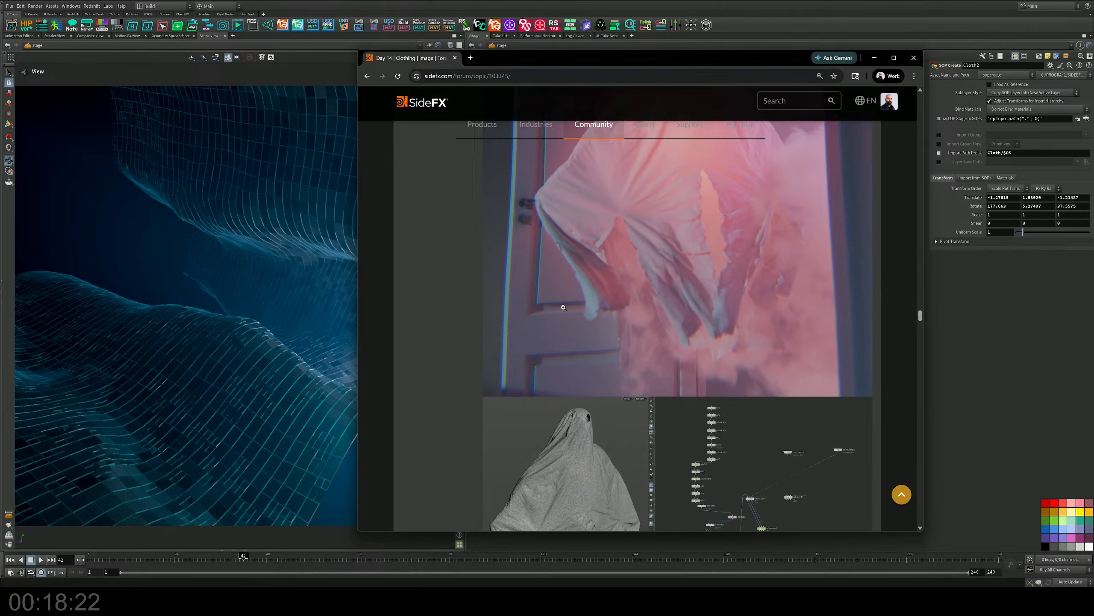
scroll(563, 308, "down", 12)
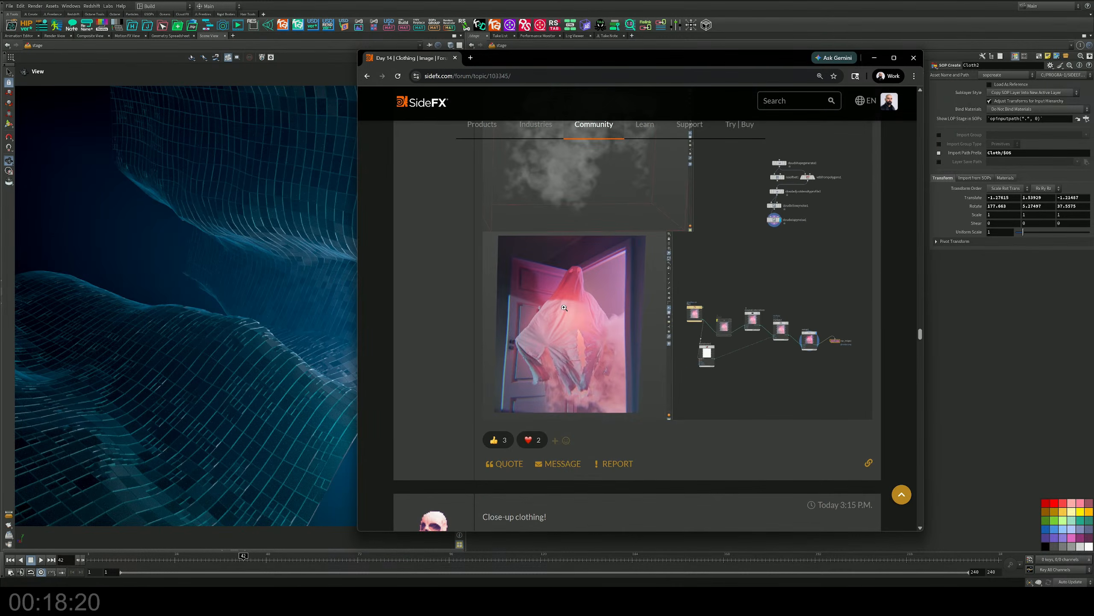
scroll(564, 307, "up", 3)
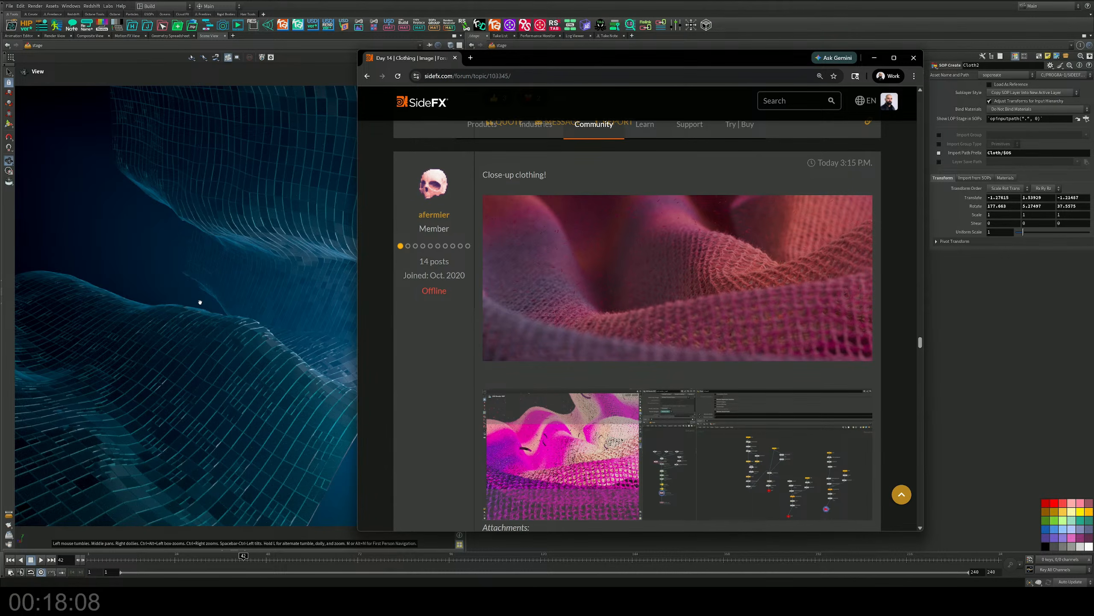
Examine the remaining clothing entries on the topic's first page, from the blue pompom hat to the knitted scarf.
scroll(544, 376, "down", 15)
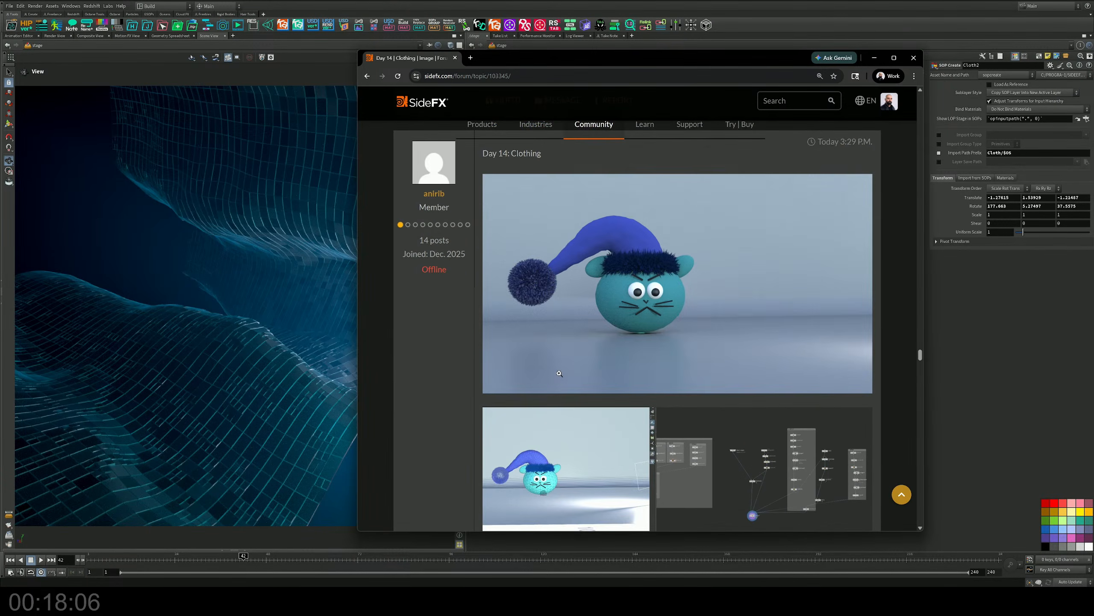
scroll(559, 377, "down", 5)
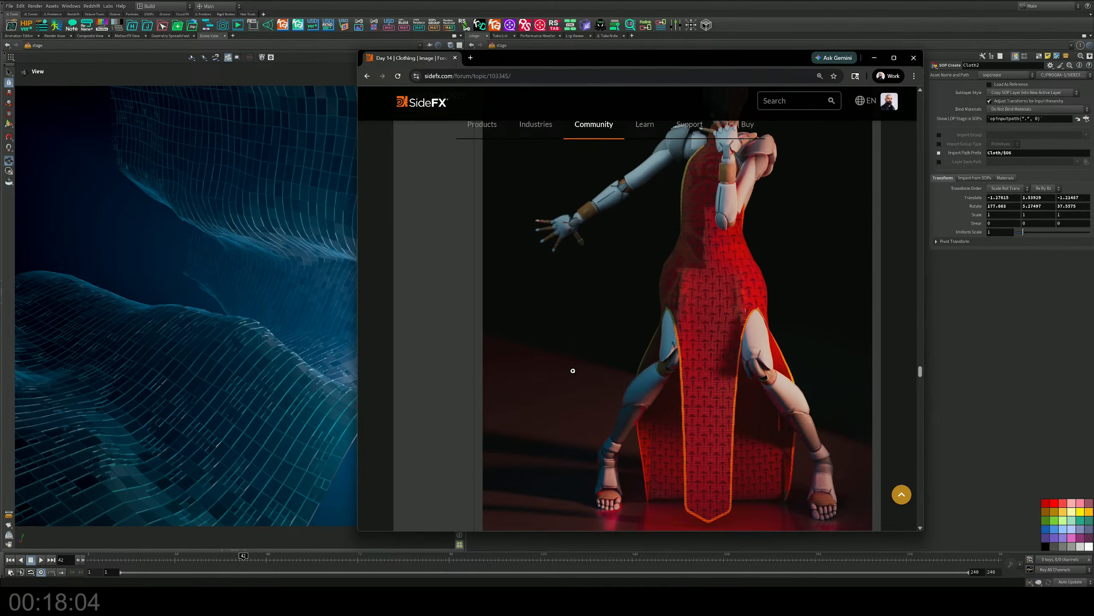
scroll(572, 371, "down", 15)
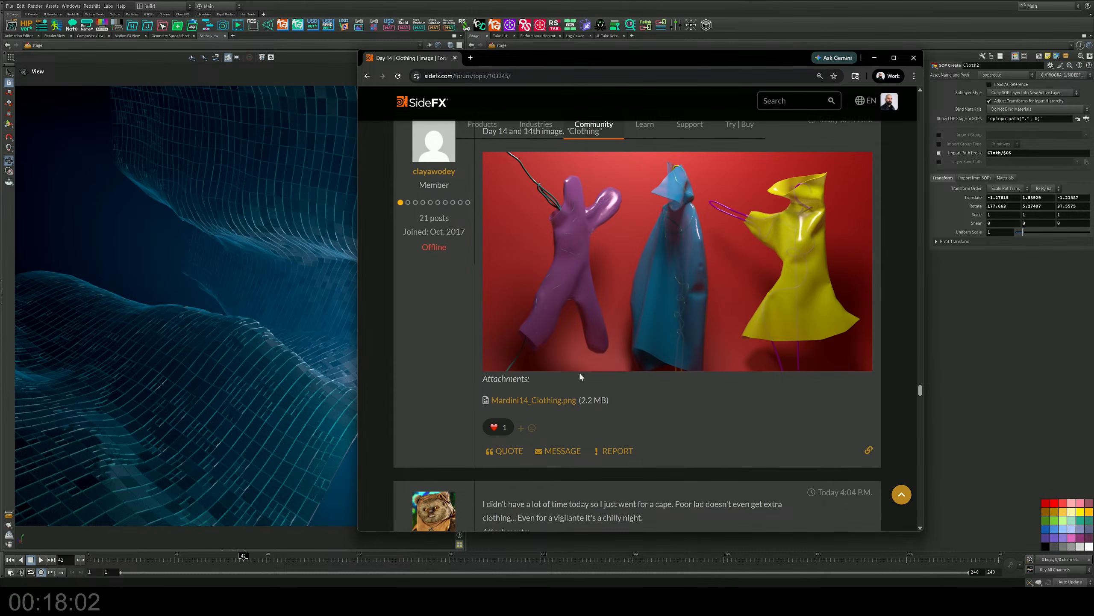
scroll(579, 376, "down", 20)
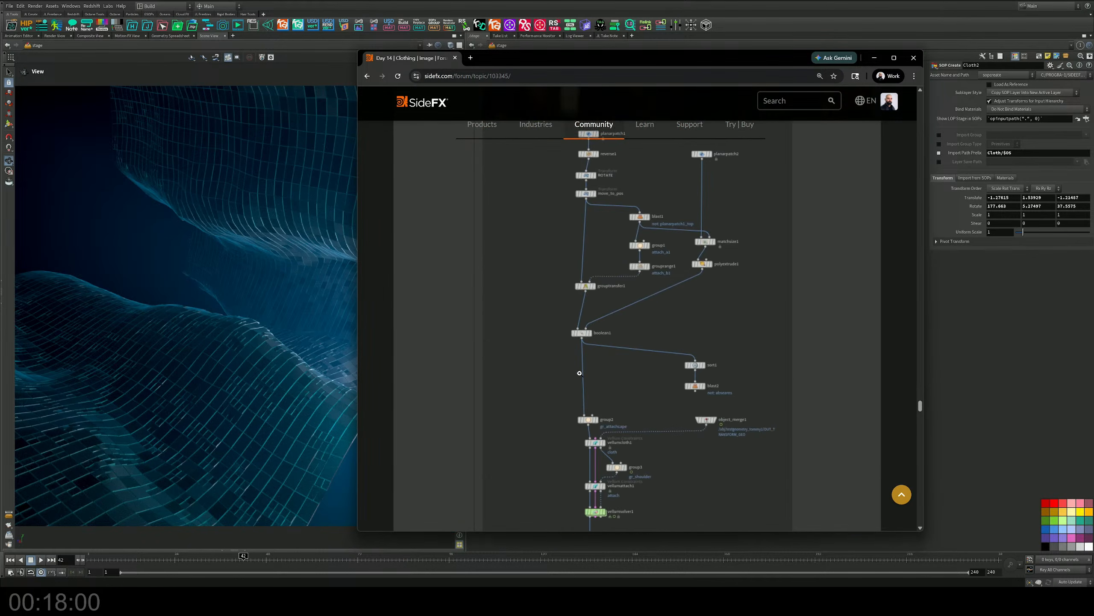
scroll(580, 373, "up", 15)
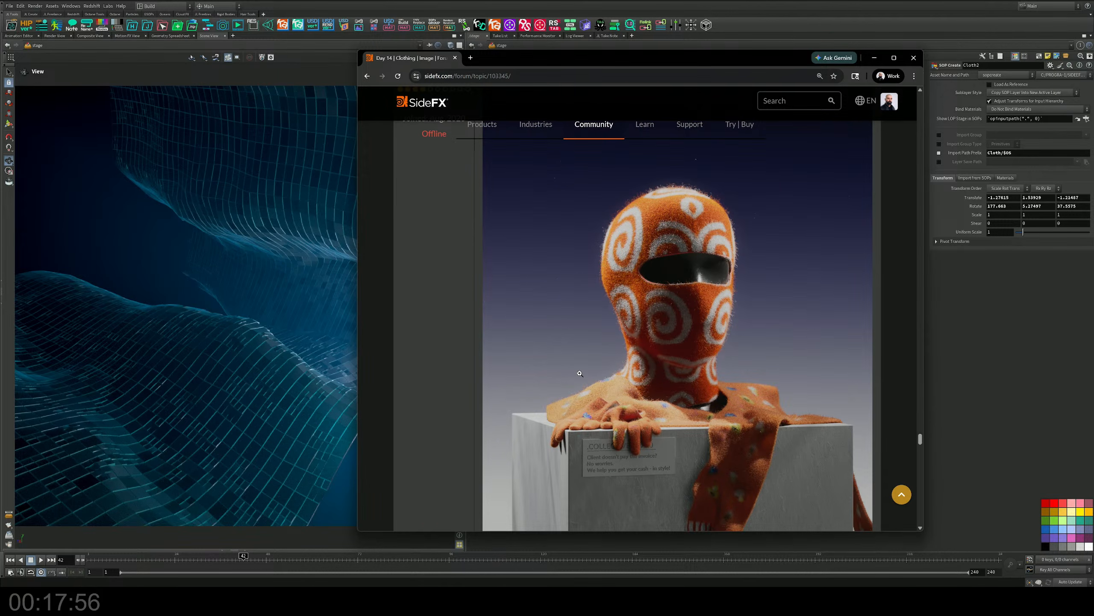
scroll(580, 373, "down", 12)
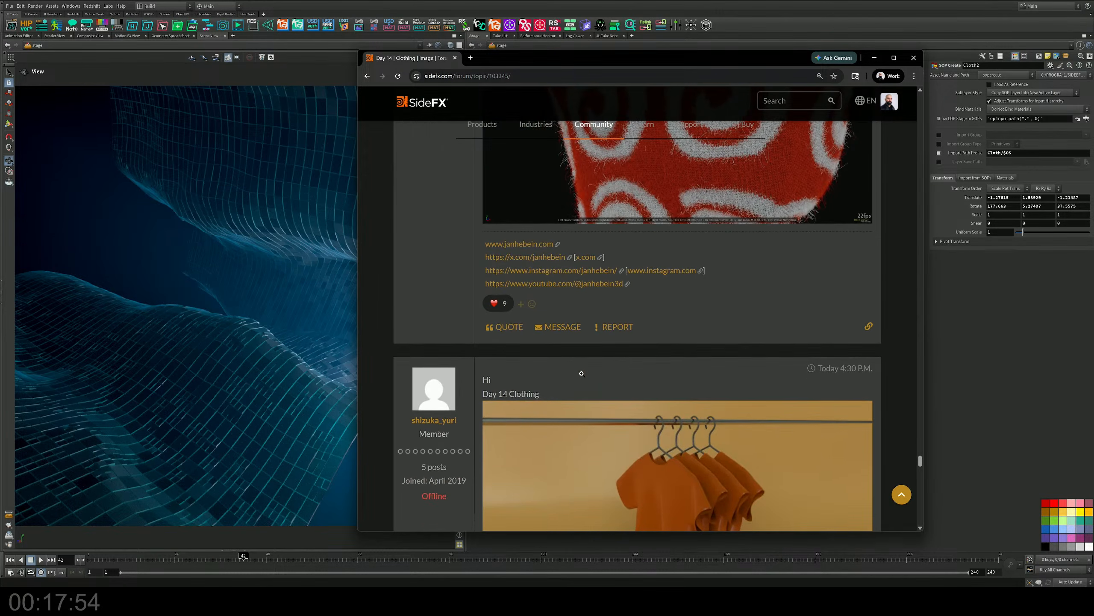
scroll(583, 375, "down", 10)
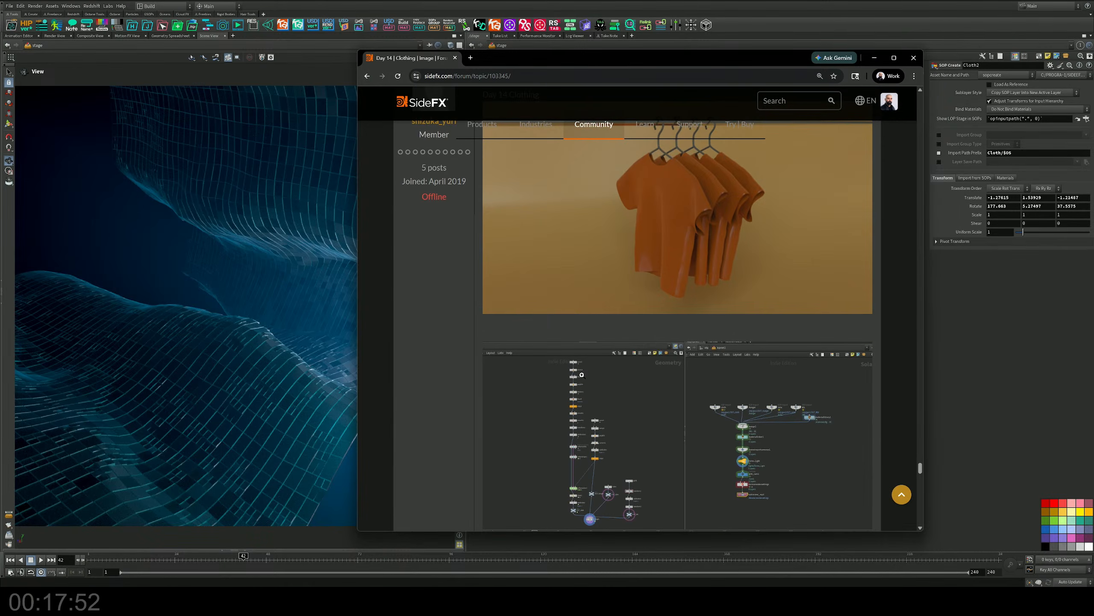
scroll(582, 375, "down", 15)
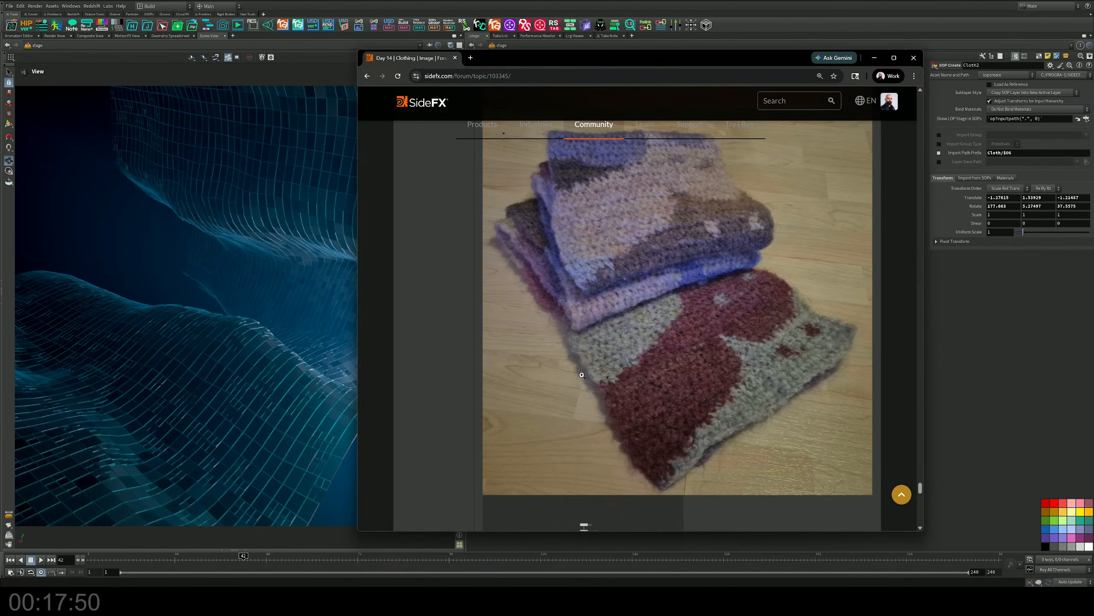
scroll(582, 375, "down", 10)
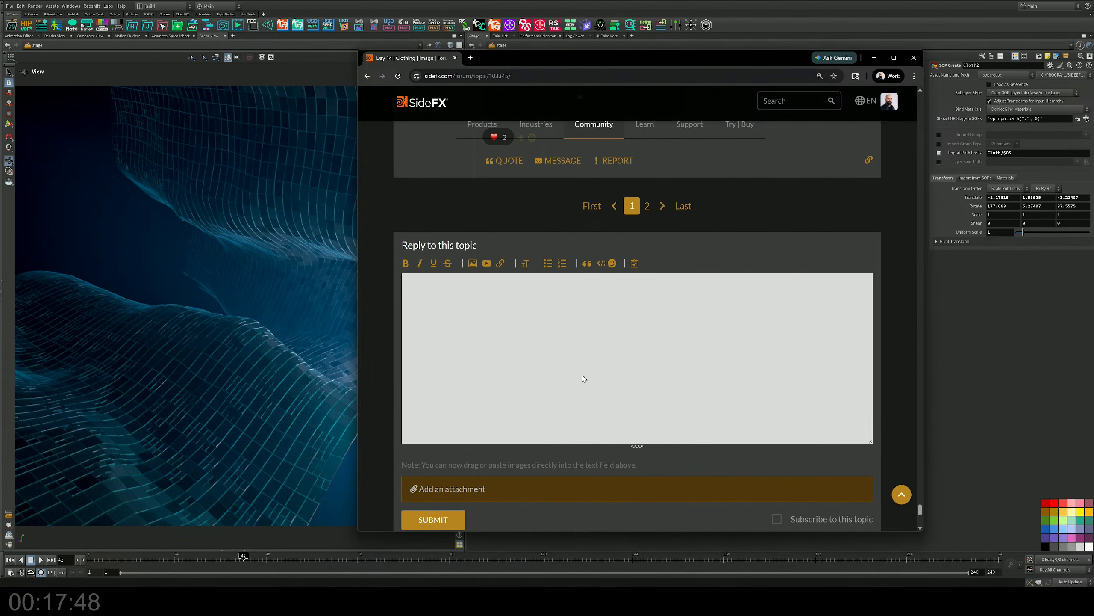
Open the second page of the Day 14 topic and examine its first entries, from the hooded creature to the dress with its node graph.
left_click(647, 205)
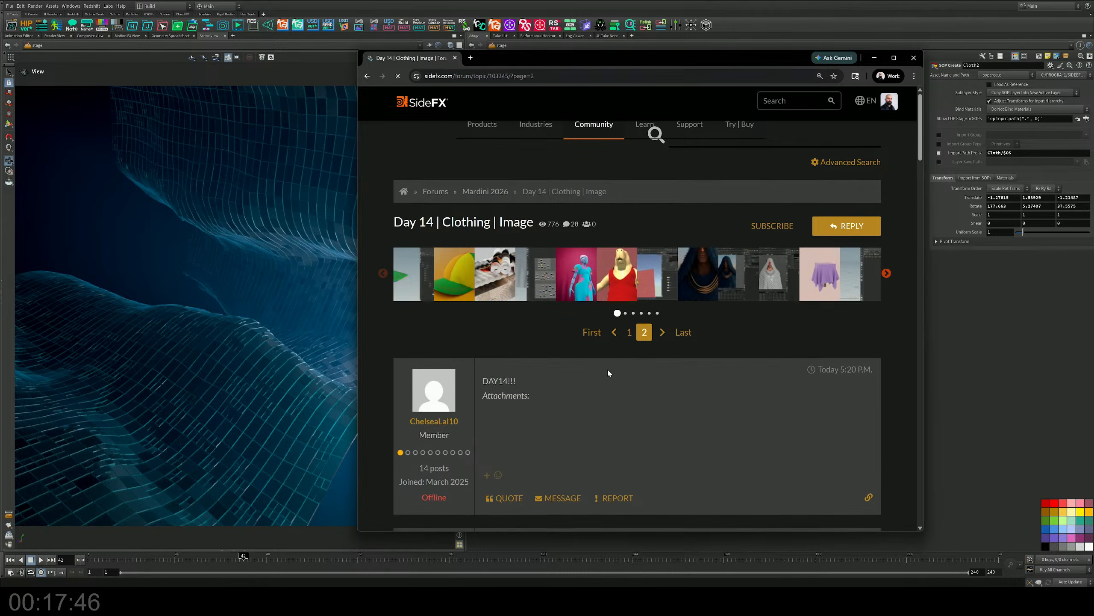
scroll(607, 367, "down", 5)
scroll(610, 381, "down", 6)
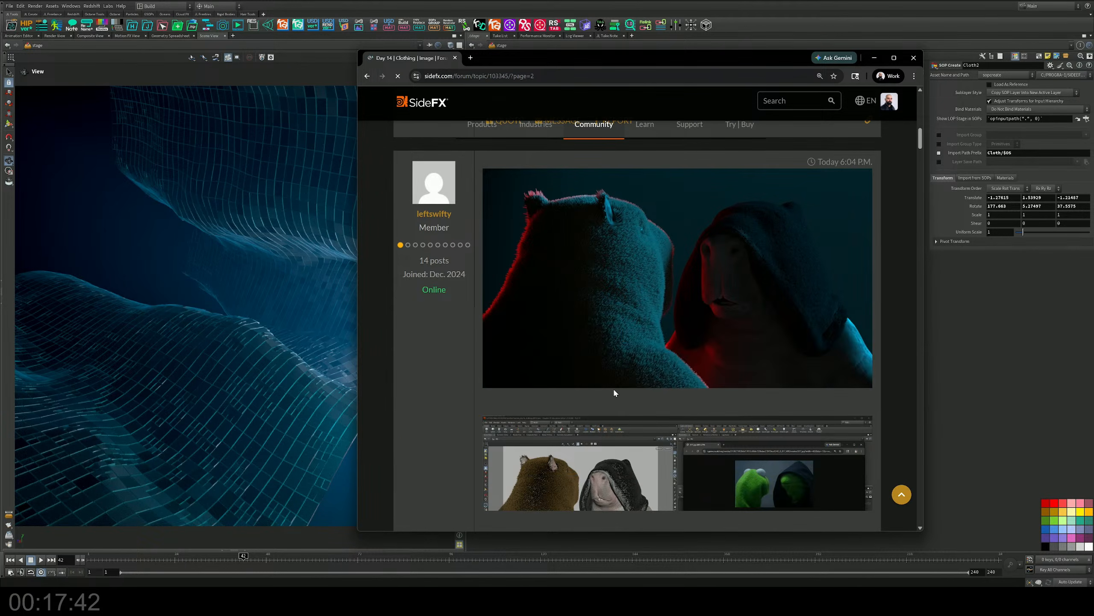
scroll(614, 390, "down", 5)
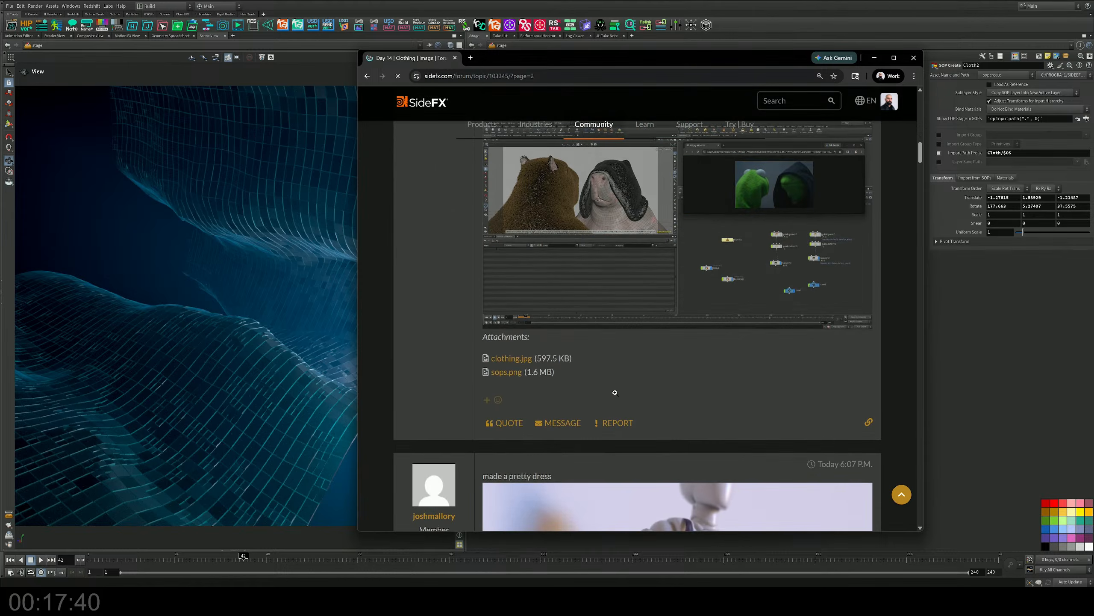
scroll(614, 391, "down", 5)
scroll(616, 393, "down", 10)
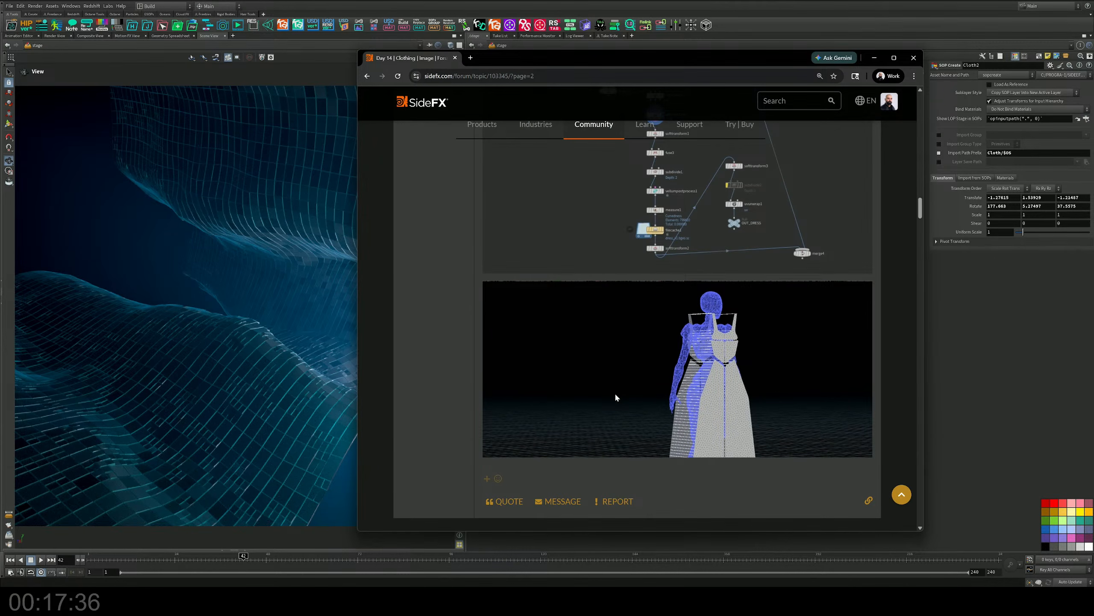
Examine the green knitted swatch entry with the crochet hook and its Houdini viewport screenshot.
scroll(615, 395, "down", 10)
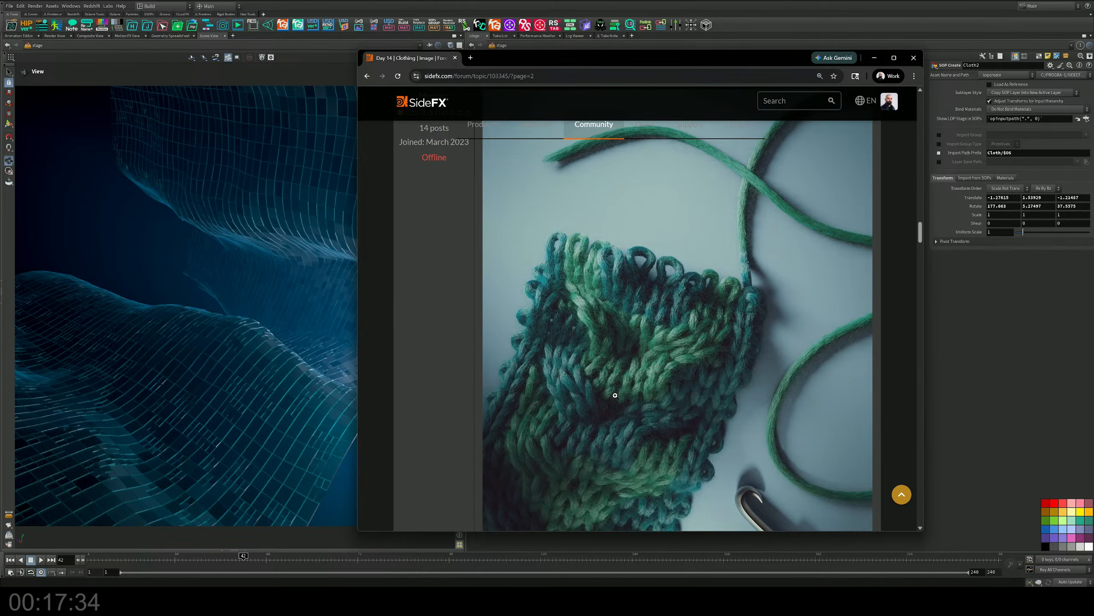
scroll(615, 395, "down", 4)
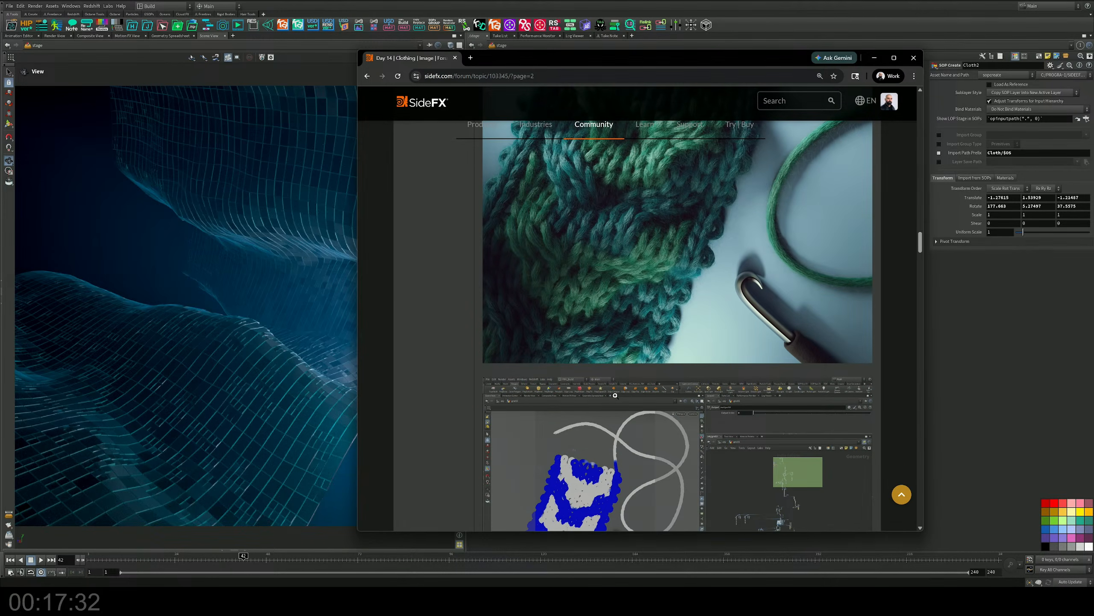
scroll(621, 395, "up", 4)
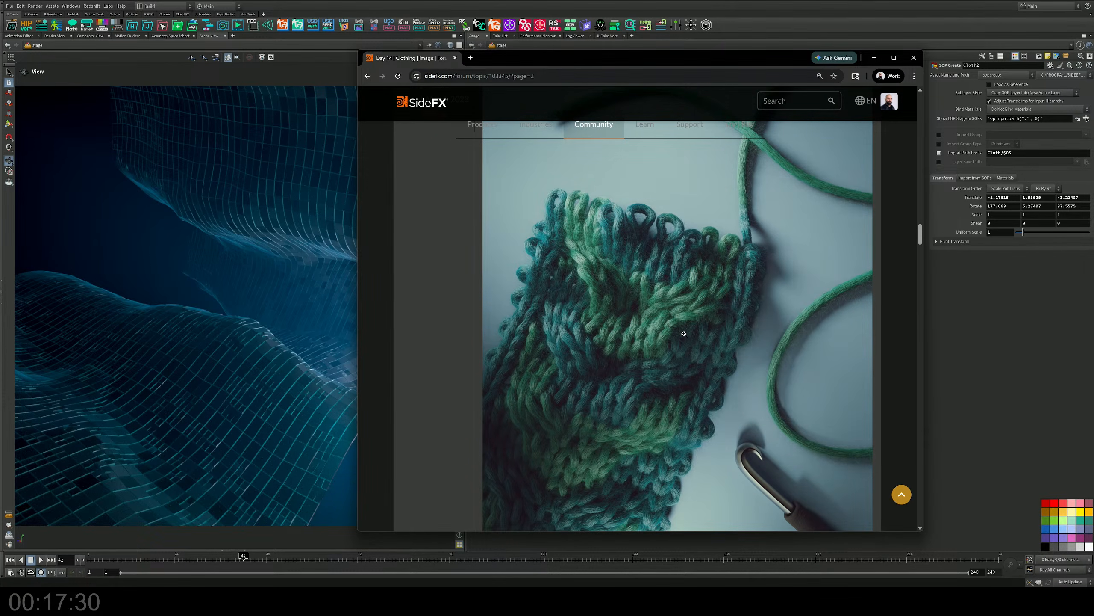
scroll(697, 335, "down", 8)
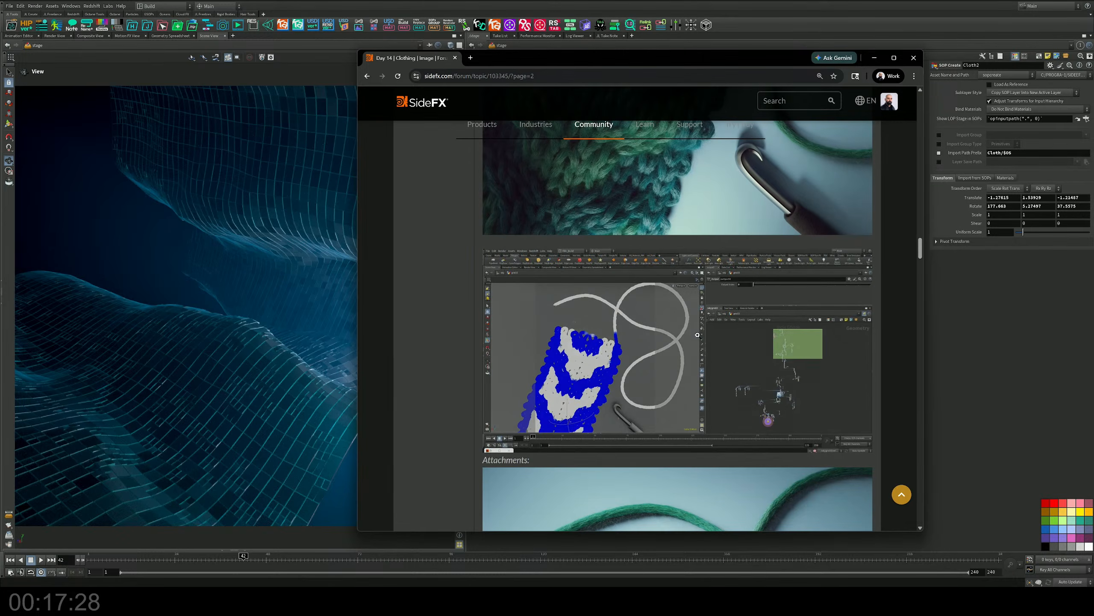
scroll(697, 335, "up", 7)
scroll(697, 334, "down", 10)
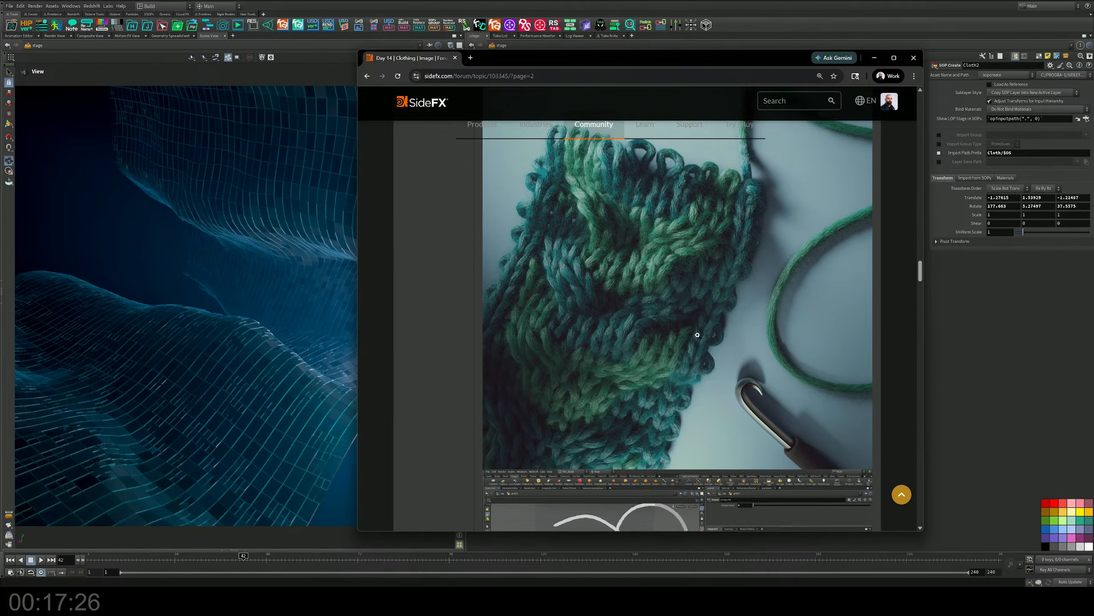
Examine the remaining second-page entries, from the patchwork cloth and HOUDINI letter cushions to the figure in the smoke dress.
scroll(698, 336, "down", 12)
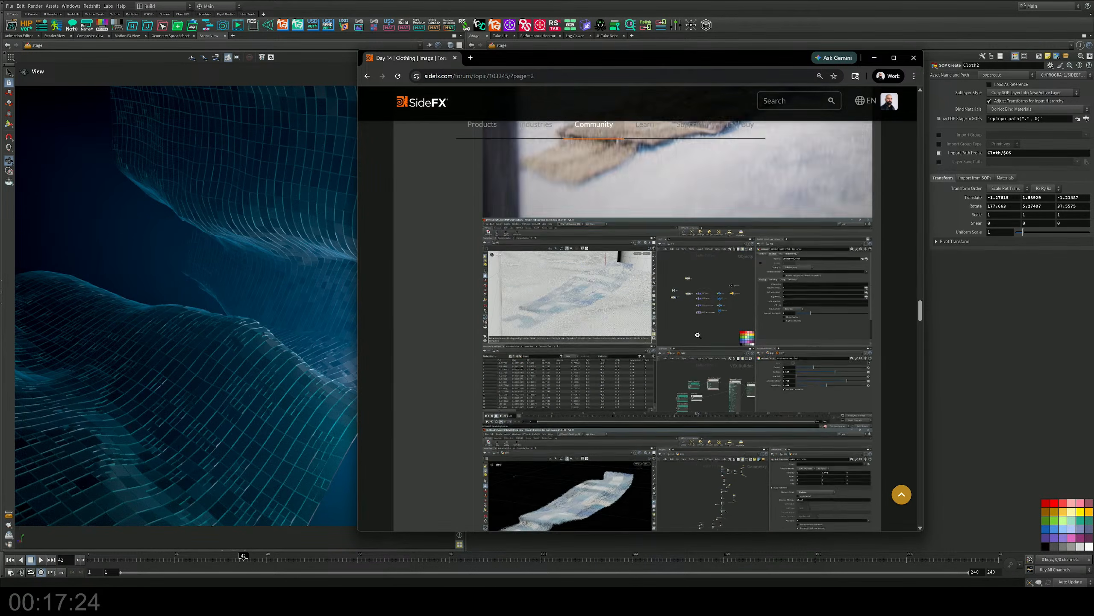
scroll(698, 336, "down", 15)
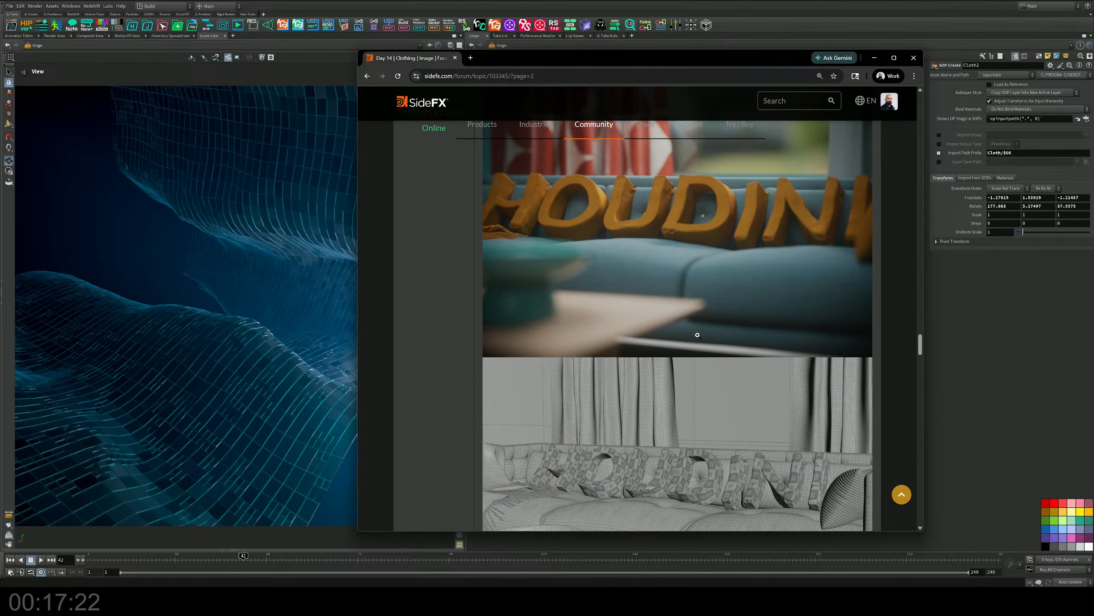
scroll(698, 335, "down", 15)
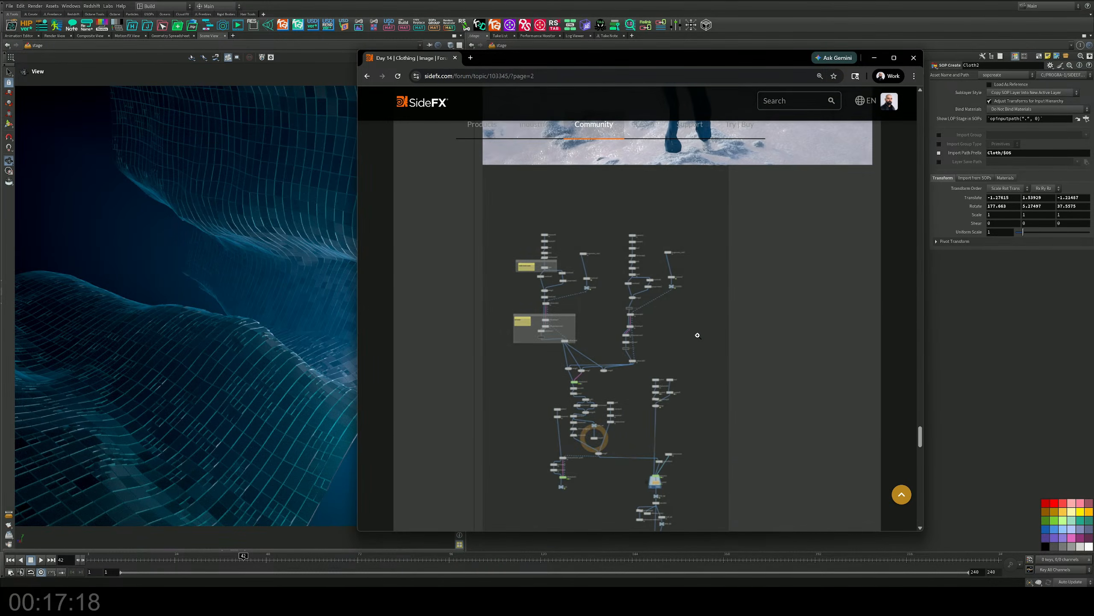
scroll(697, 336, "down", 15)
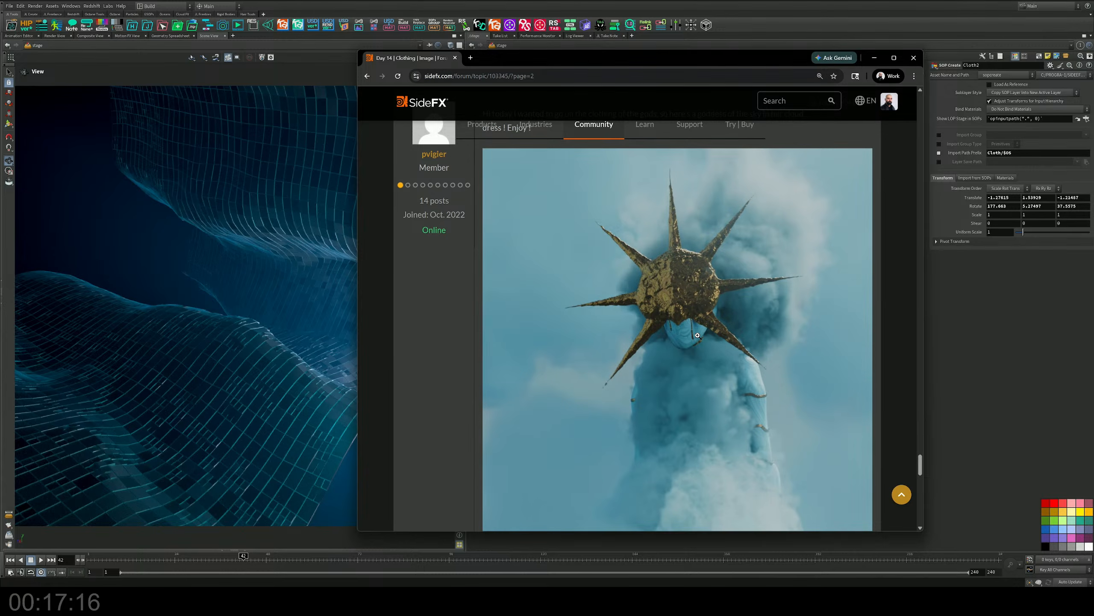
scroll(698, 336, "down", 5)
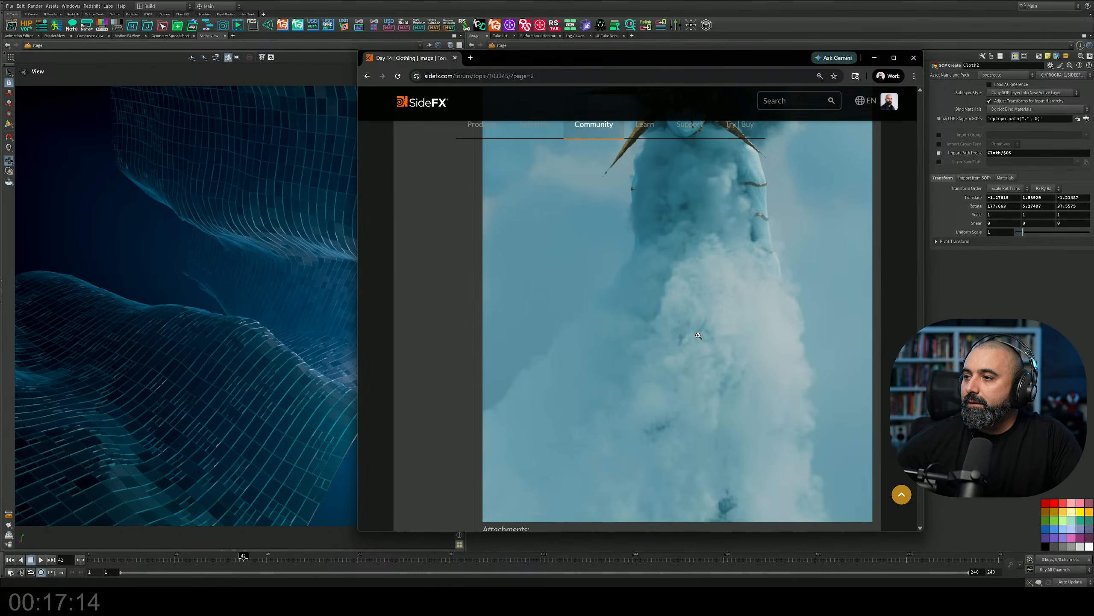
scroll(698, 335, "up", 5)
scroll(698, 336, "down", 10)
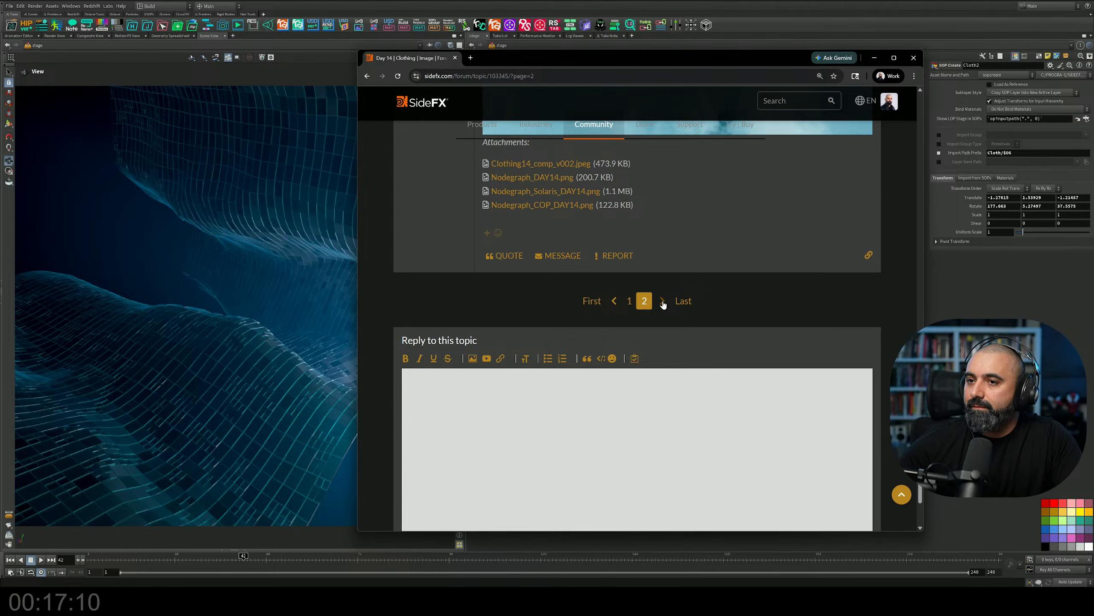
Return to the topic's first page and move the browser window aside to switch back to the Houdini scene.
left_click(631, 302)
scroll(635, 301, "down", 10)
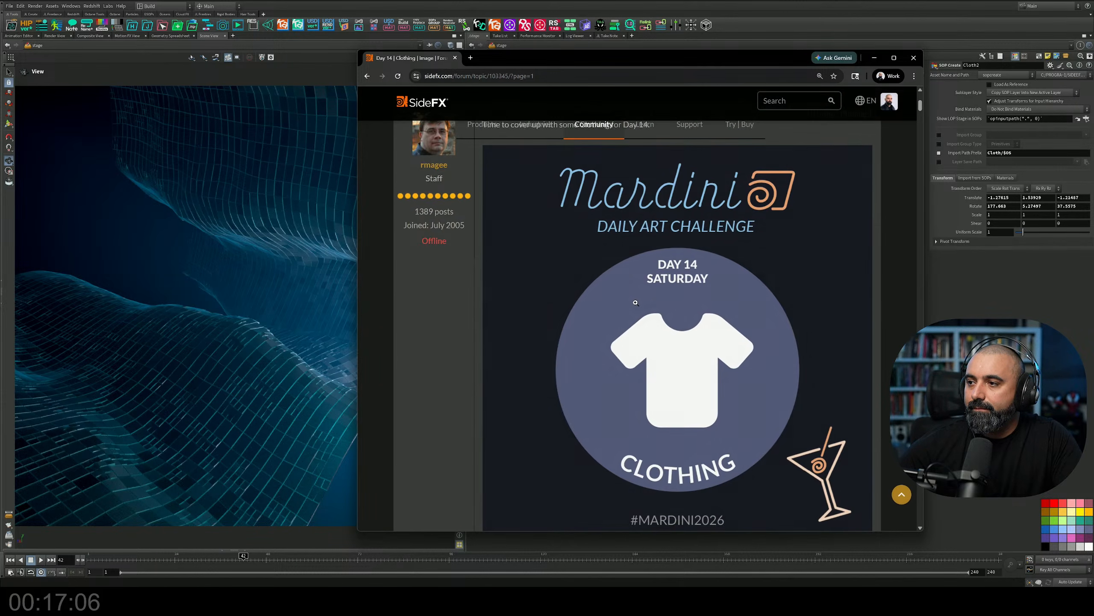
scroll(637, 304, "up", 5)
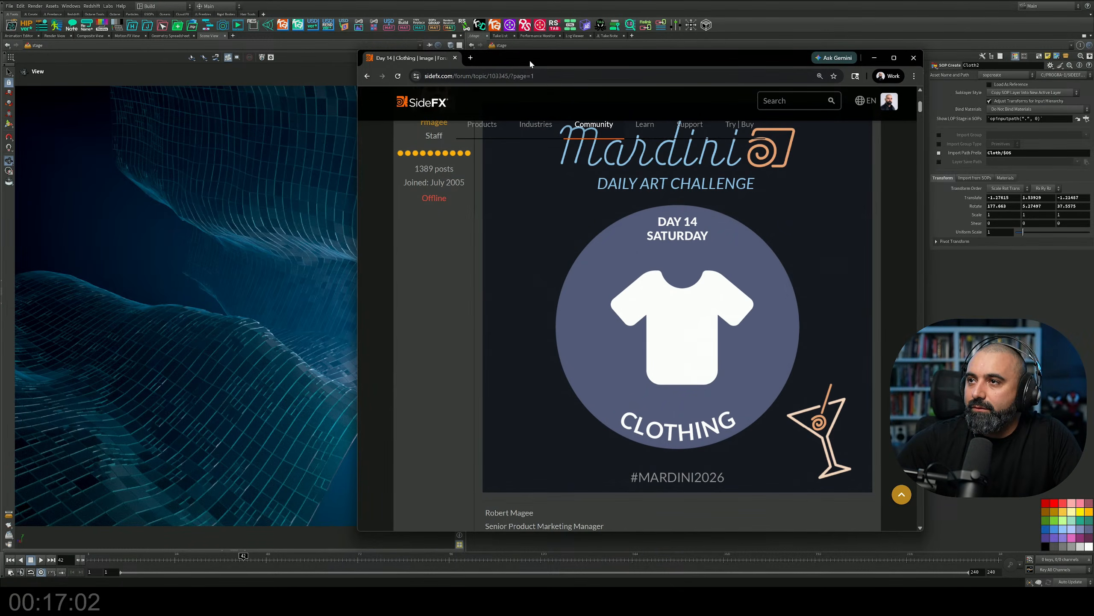
left_click_drag(529, 59, 0, 140)
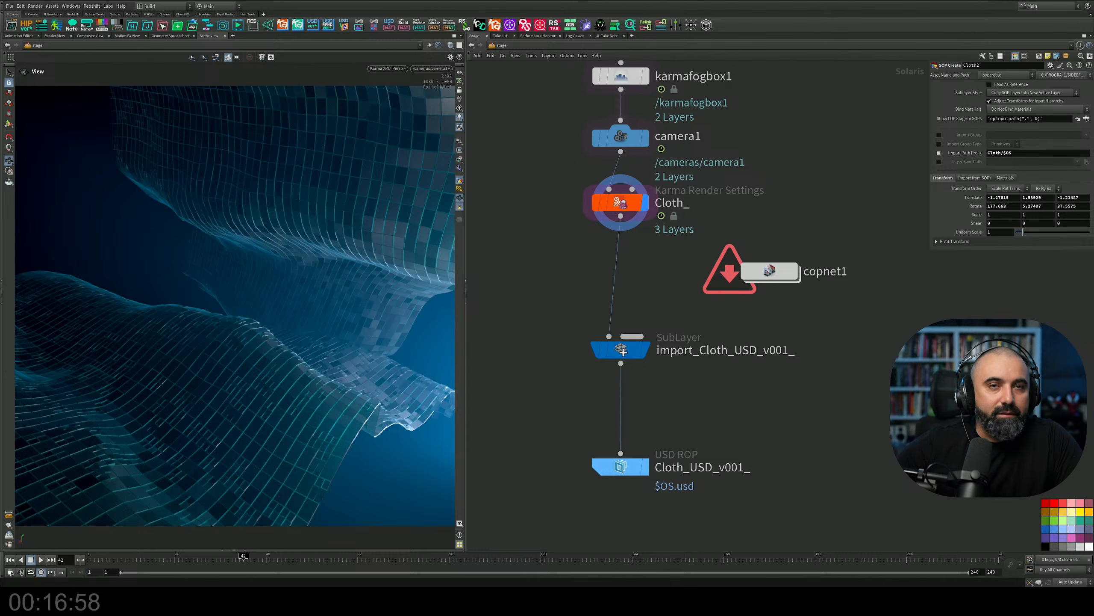
Enter the copnet1 network, display the slapcompimport1 node and reload its rendered image.
double_click(778, 275)
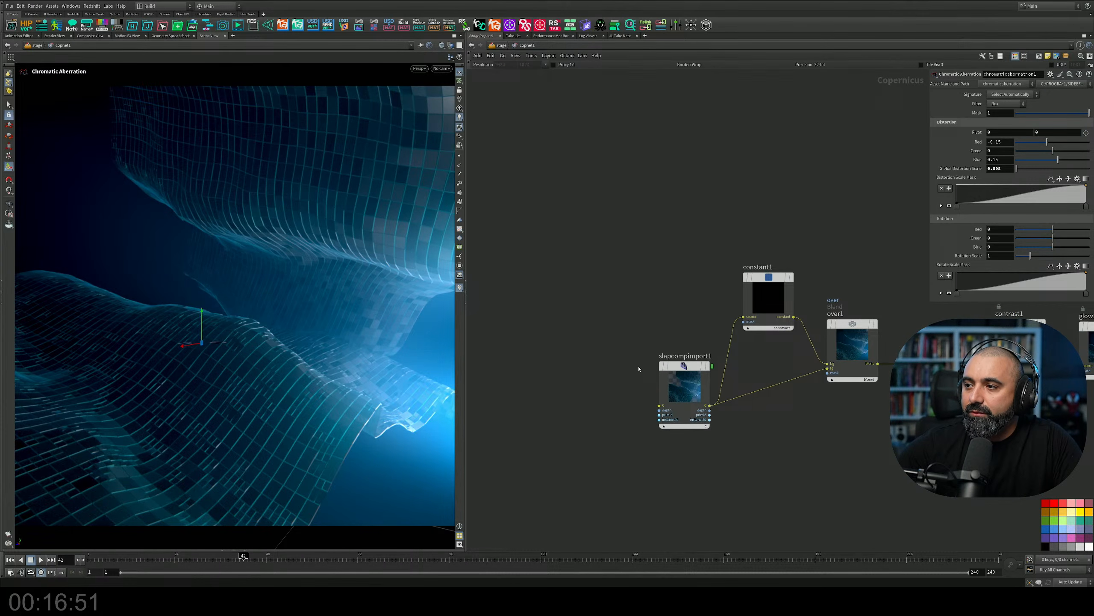
left_click_drag(592, 323, 702, 426)
left_click_drag(690, 388, 643, 365)
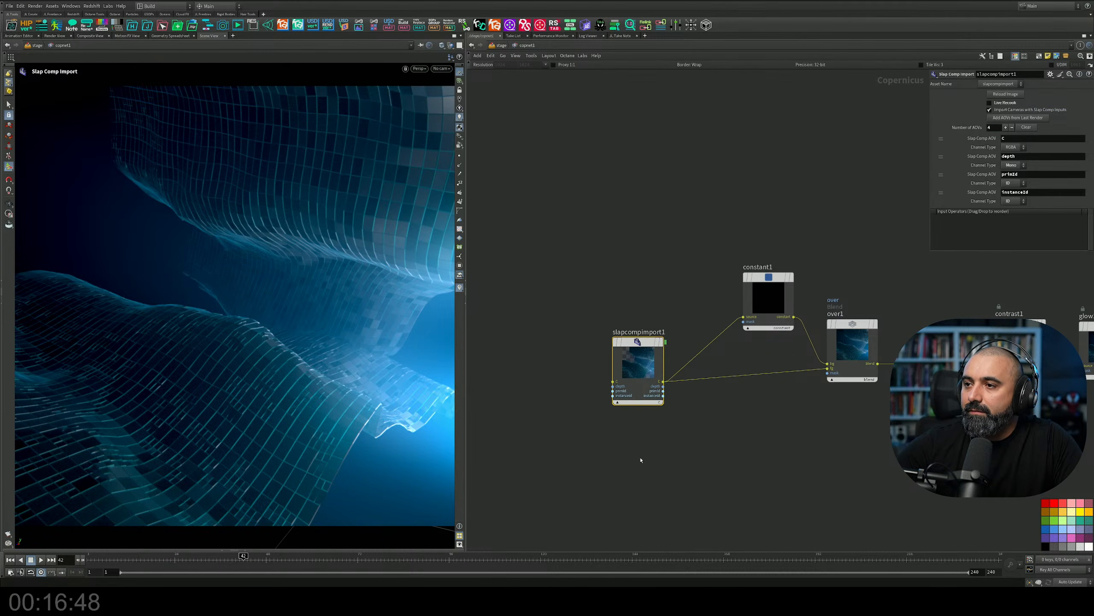
left_click(661, 342)
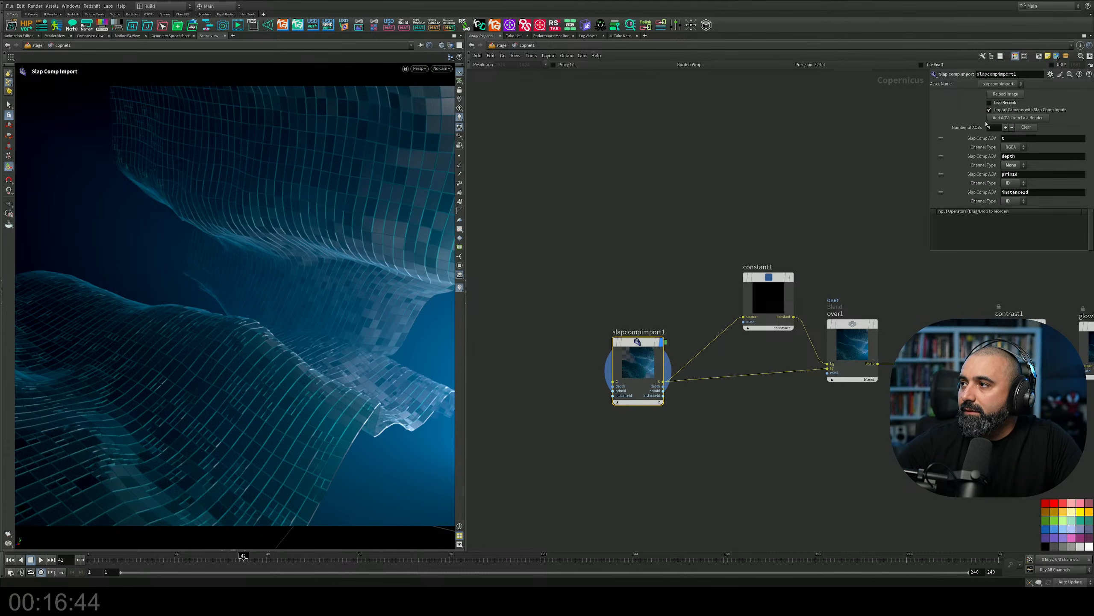
left_click(1000, 96)
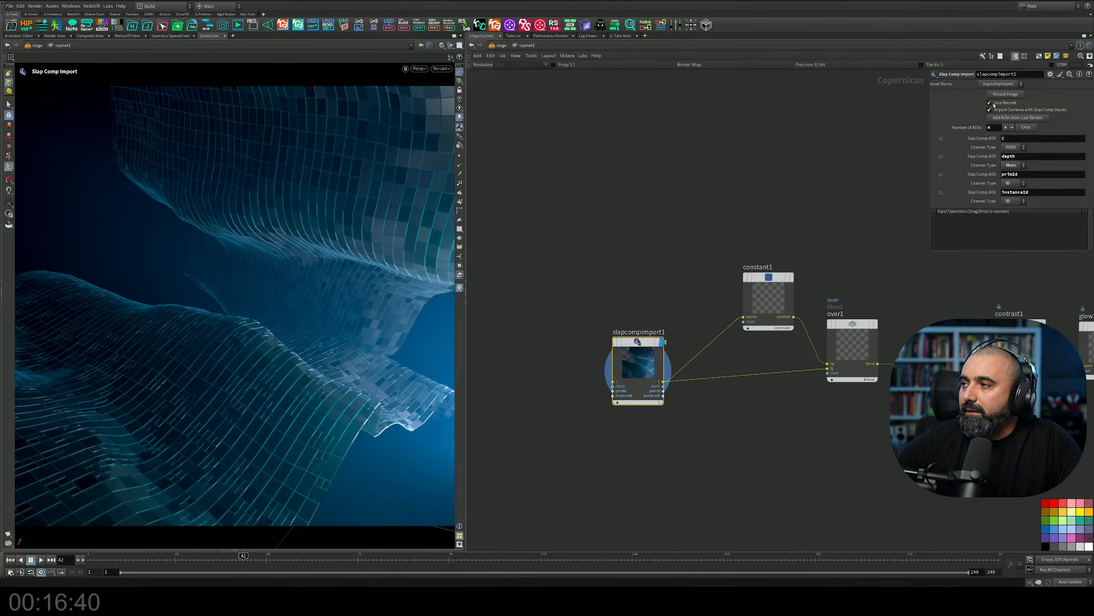
middle_click_drag(789, 424, 696, 430)
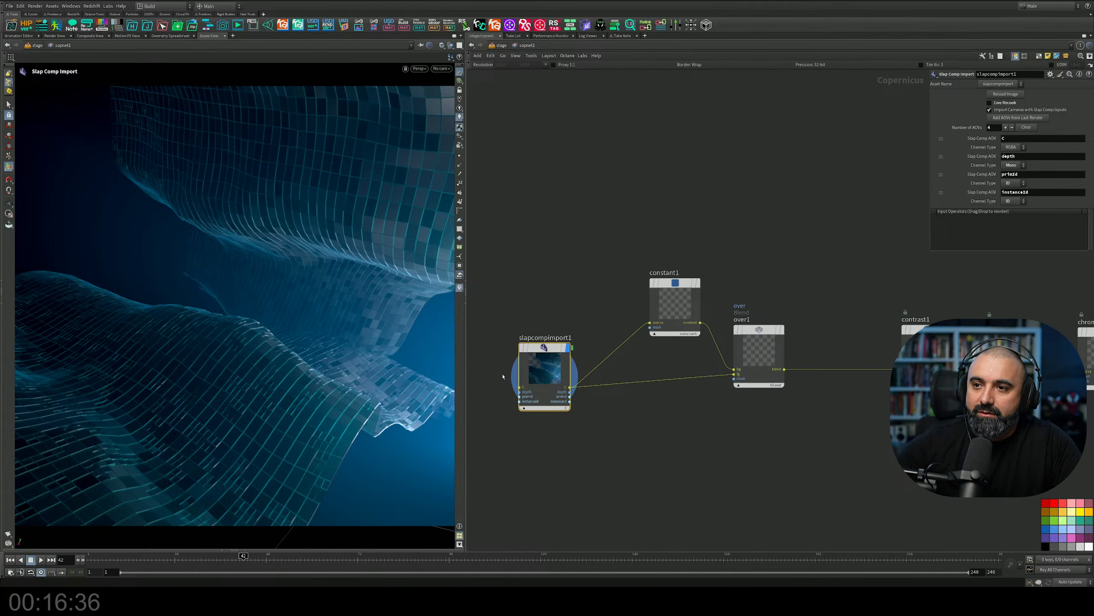
Inspect the constant1 background and its over1 blend with the imported render by displaying each node.
mouse_move(554, 367)
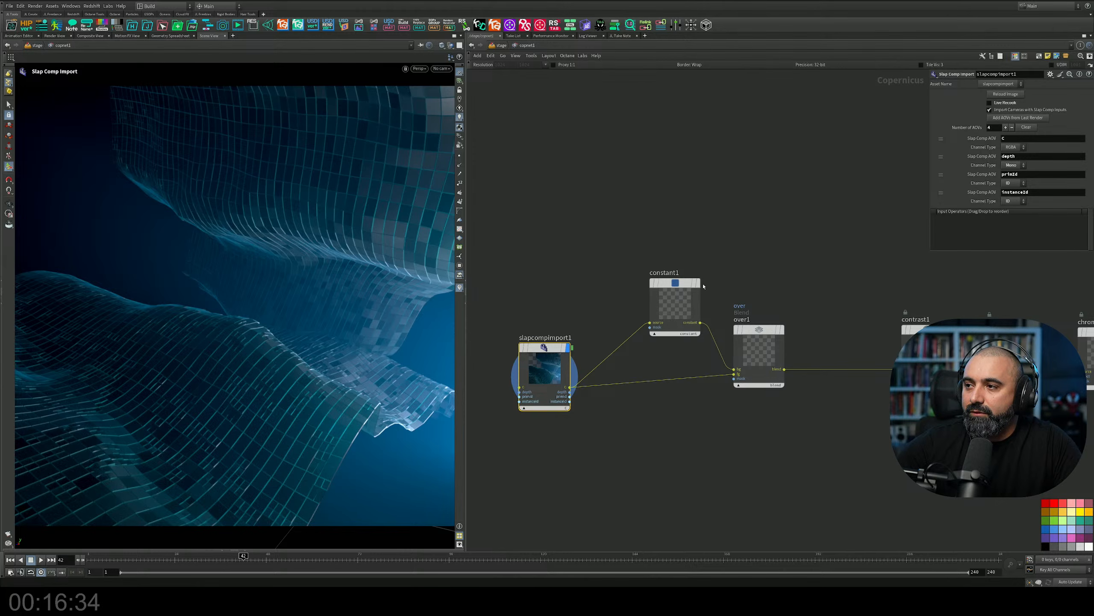
scroll(666, 310, "up", 3)
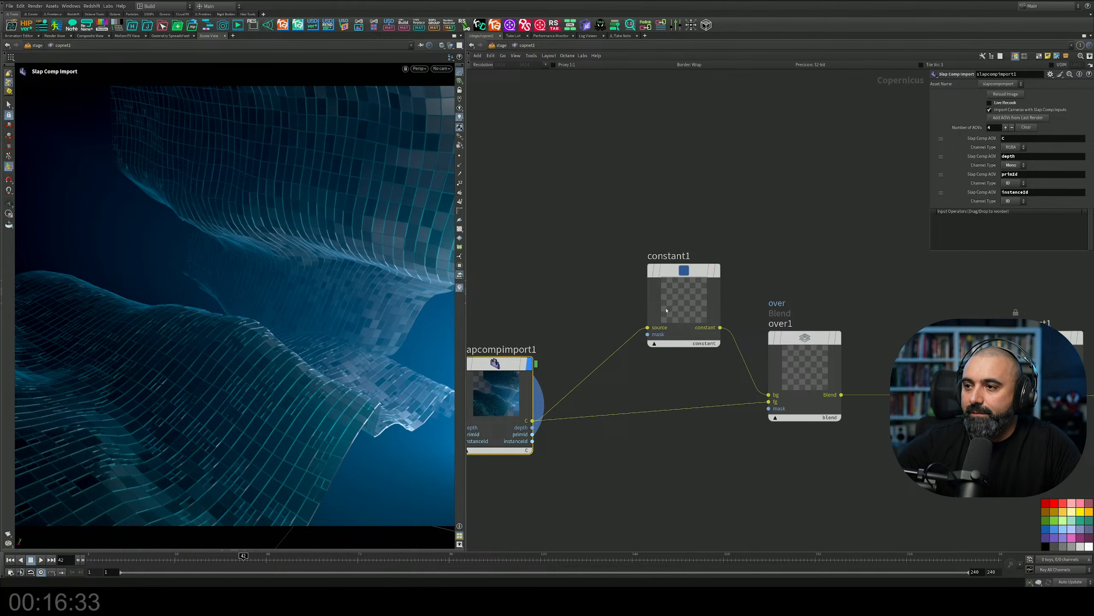
left_click(717, 271)
left_click(838, 338)
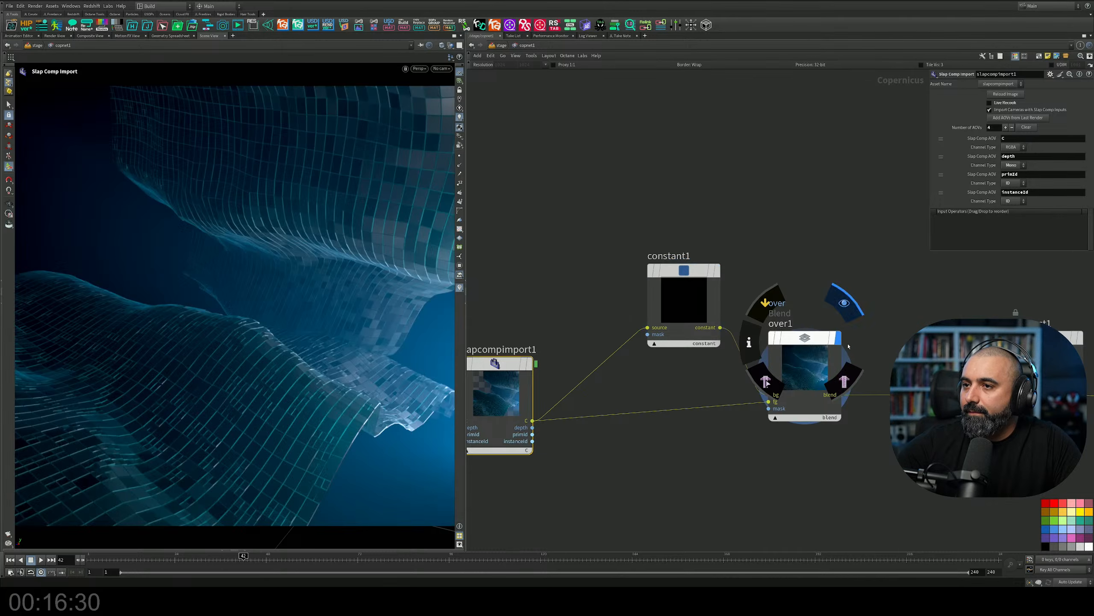
middle_click_drag(897, 369, 755, 284)
scroll(794, 308, "down", 3)
scroll(852, 289, "up", 4)
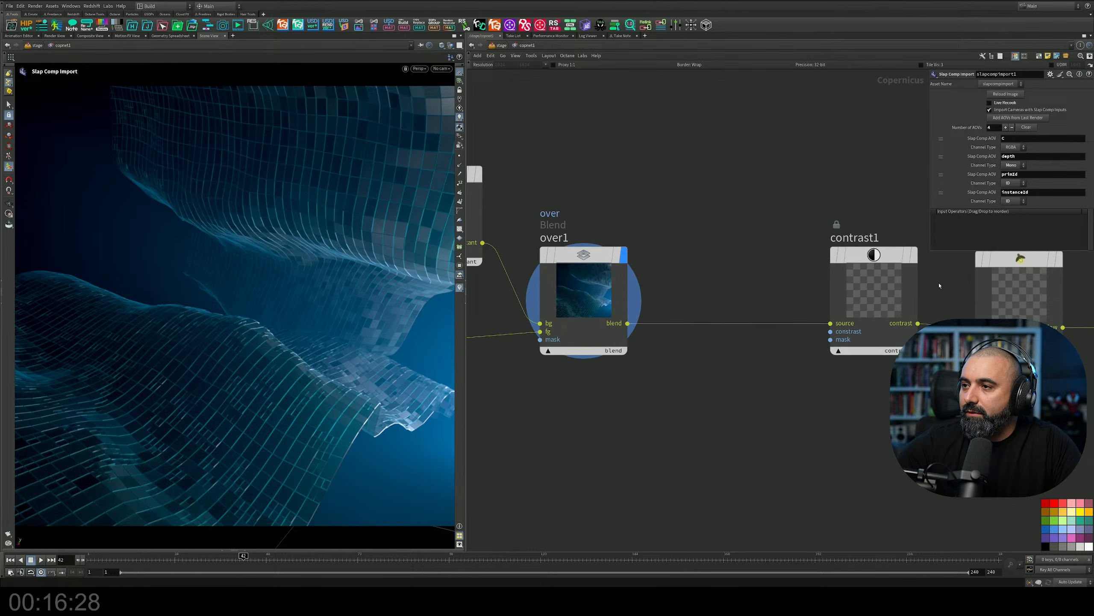
Display the contrast1, glow1 and chromaticaberration1 nodes in turn to compare each effect on the render.
middle_click_drag(940, 286, 814, 322)
left_click(789, 293)
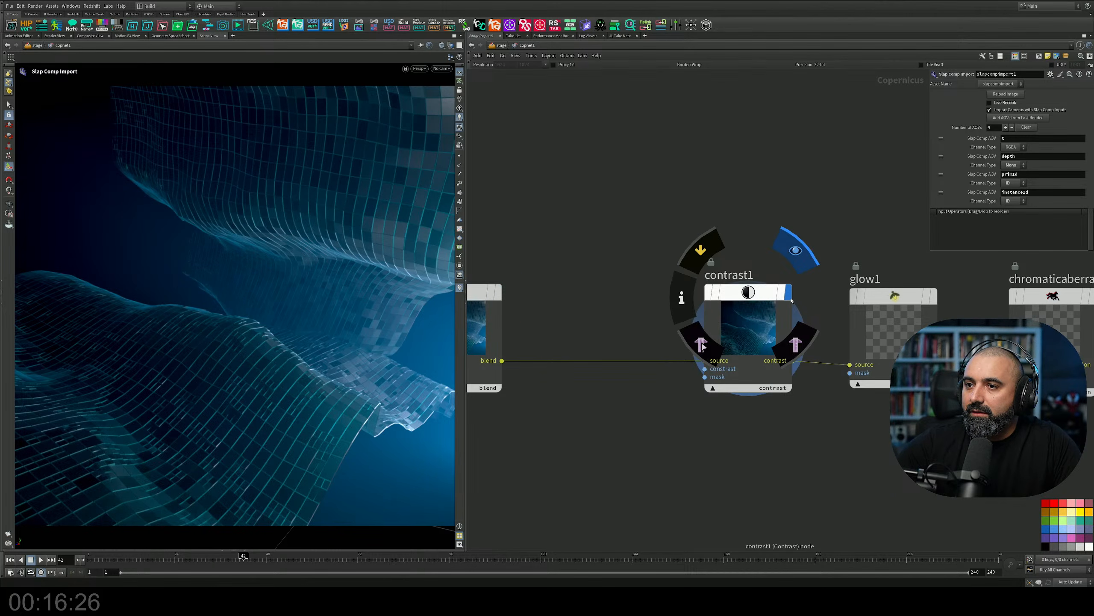
left_click(941, 254)
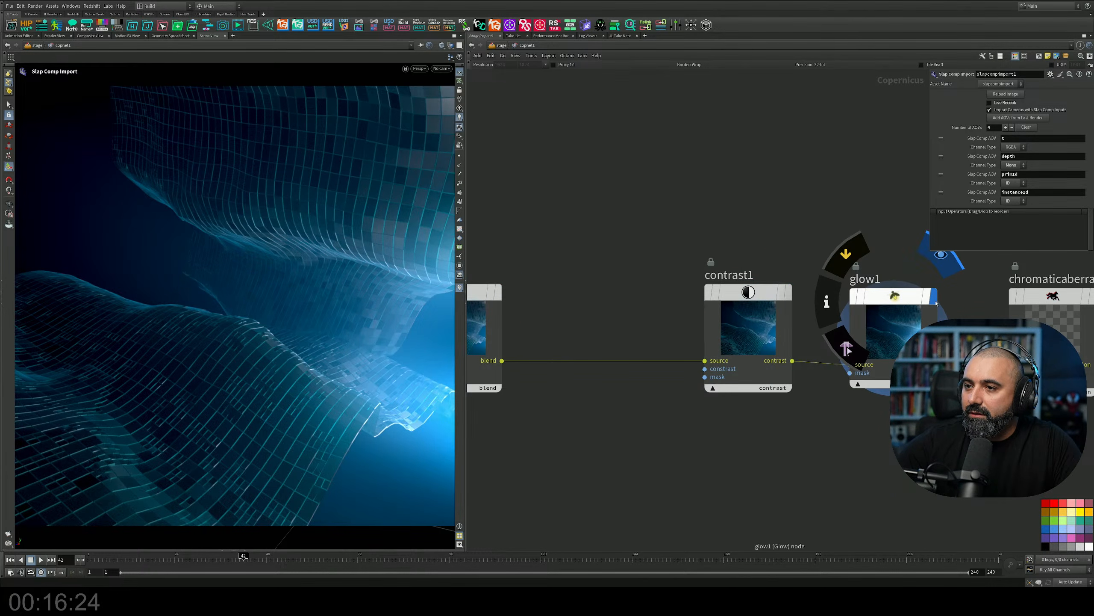
middle_click_drag(1076, 280, 859, 334)
left_click(876, 350)
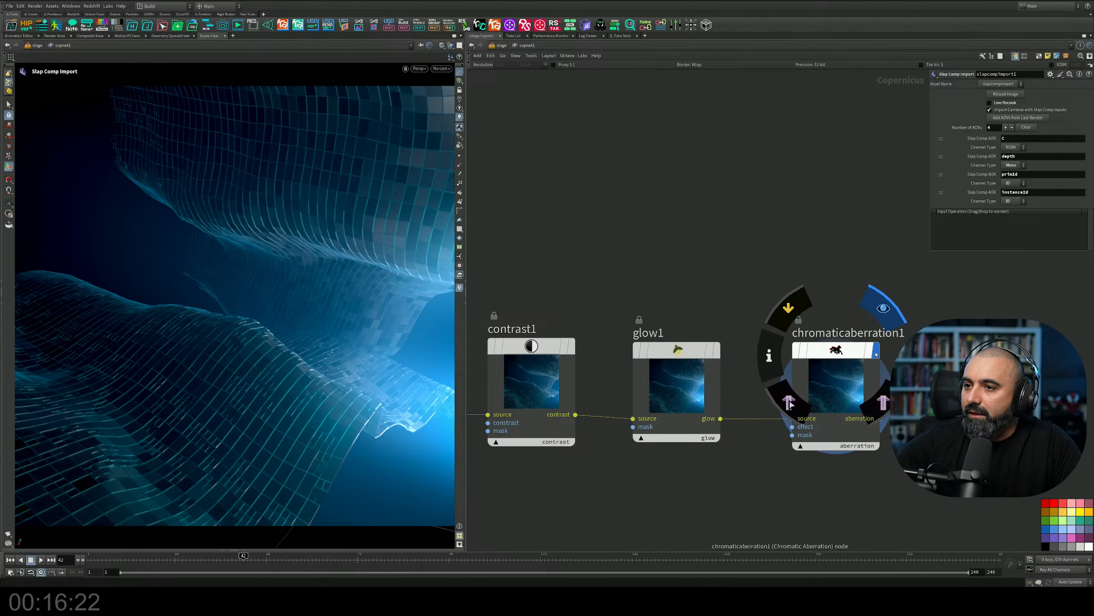
Lay out the nodes of the copnet1 compositing network automatically.
middle_click_drag(698, 272, 762, 283)
scroll(750, 263, "down", 5)
key("l")
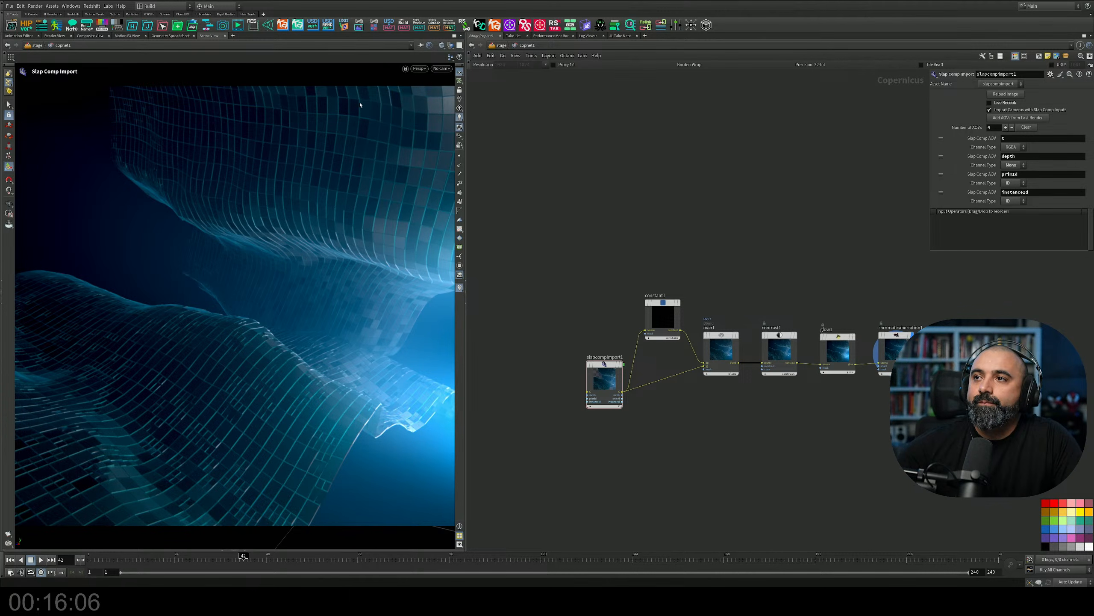
Return to the stage network and enter the Cloth_1 SOP Create node to view its whole geometry network.
left_click(499, 44)
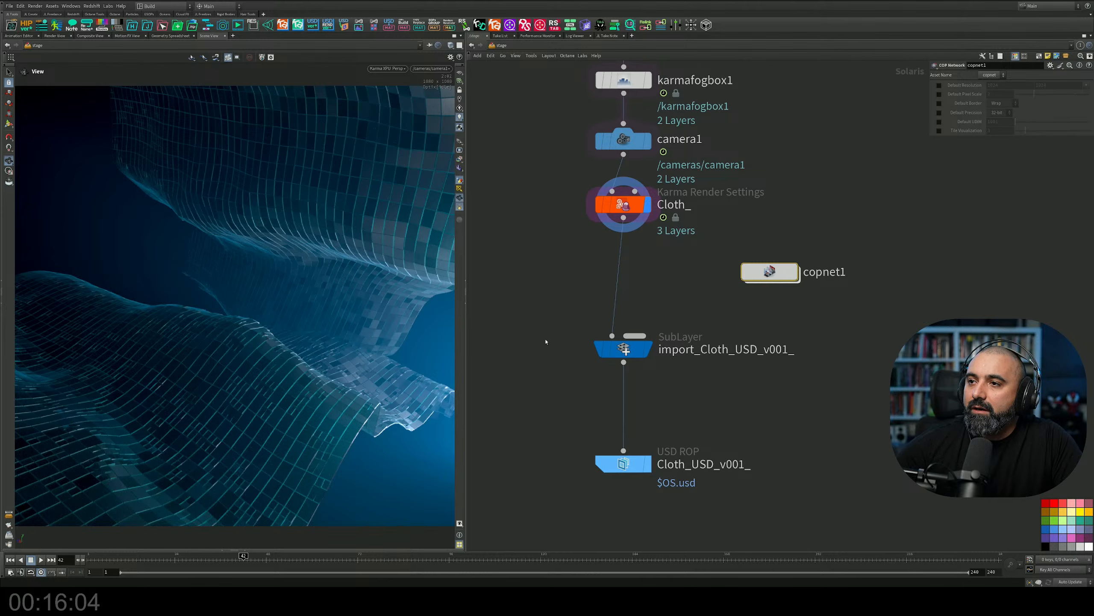
key("h")
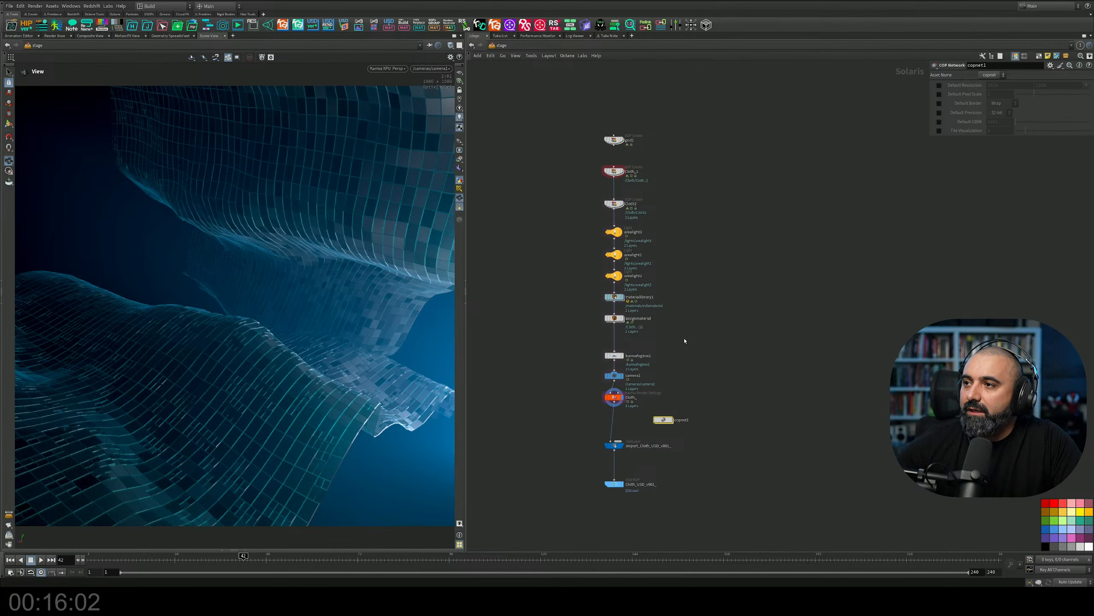
scroll(670, 187, "up", 5)
middle_click_drag(671, 190, 890, 275)
double_click(720, 236)
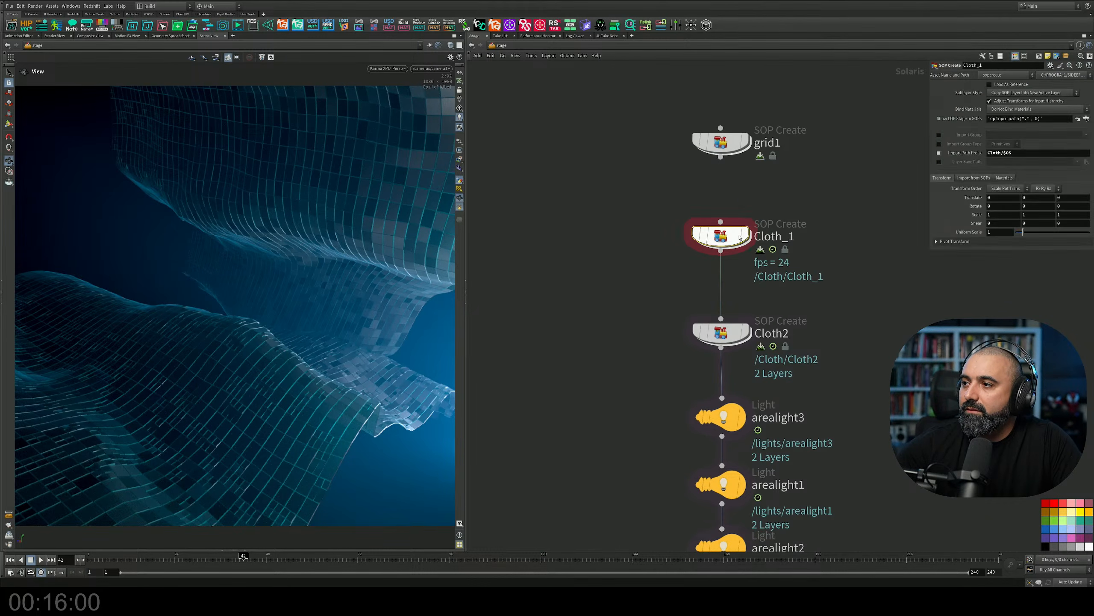
scroll(591, 261, "down", 4)
middle_click_drag(591, 262, 609, 369)
scroll(614, 367, "down", 3)
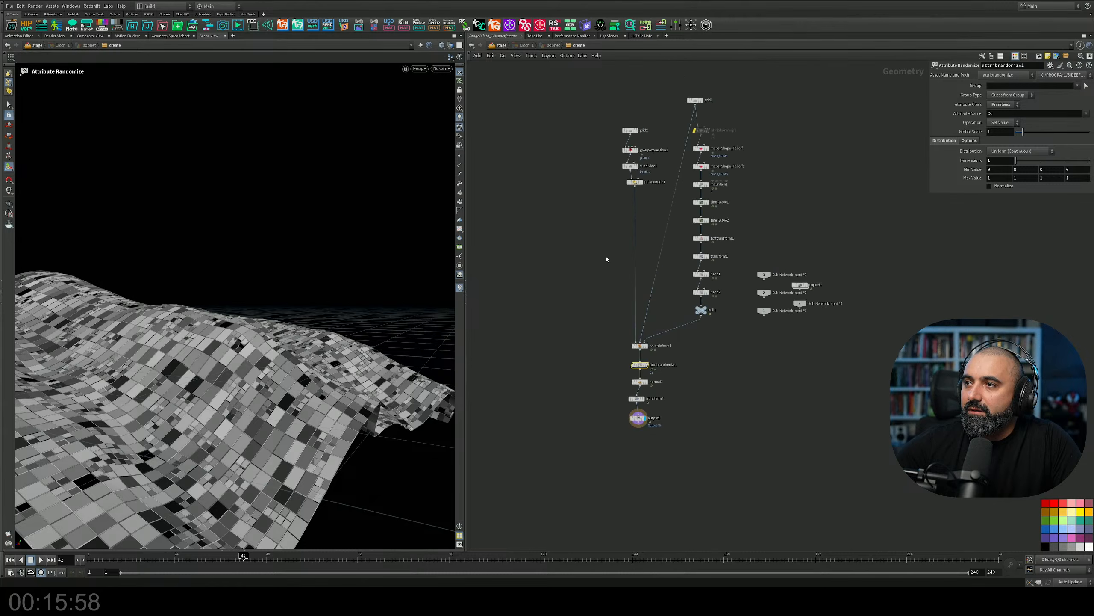
Add a dot to the wire between grid1 and pointdeform1 and place it straight below grid1.
scroll(609, 254, "down", 1)
middle_click_drag(608, 238, 617, 296)
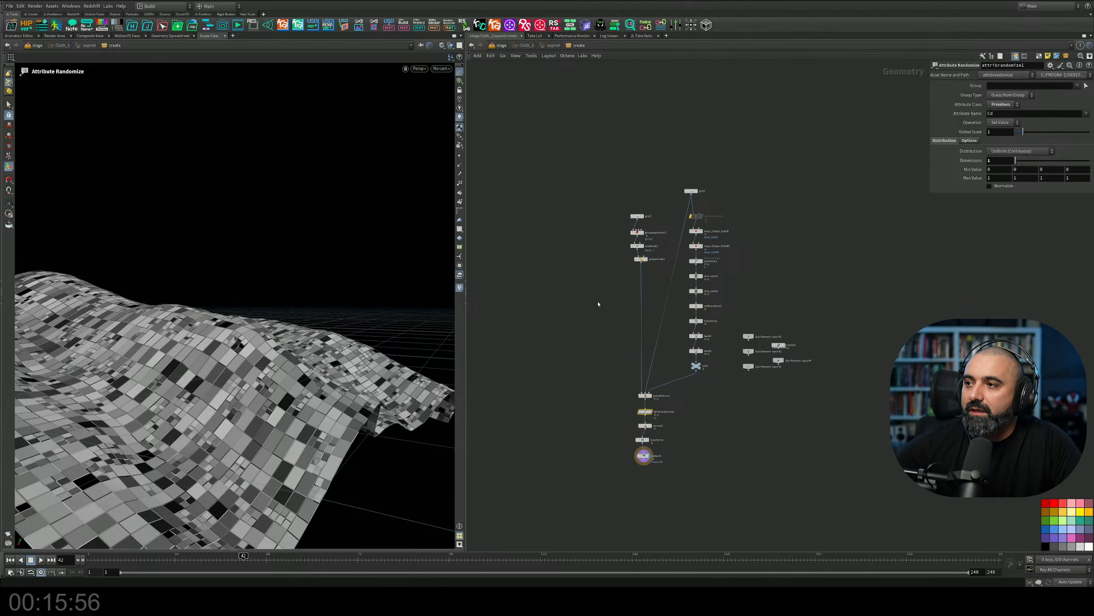
scroll(661, 177, "up", 5)
middle_click_drag(661, 177, 677, 245)
left_click_drag(679, 244, 646, 193)
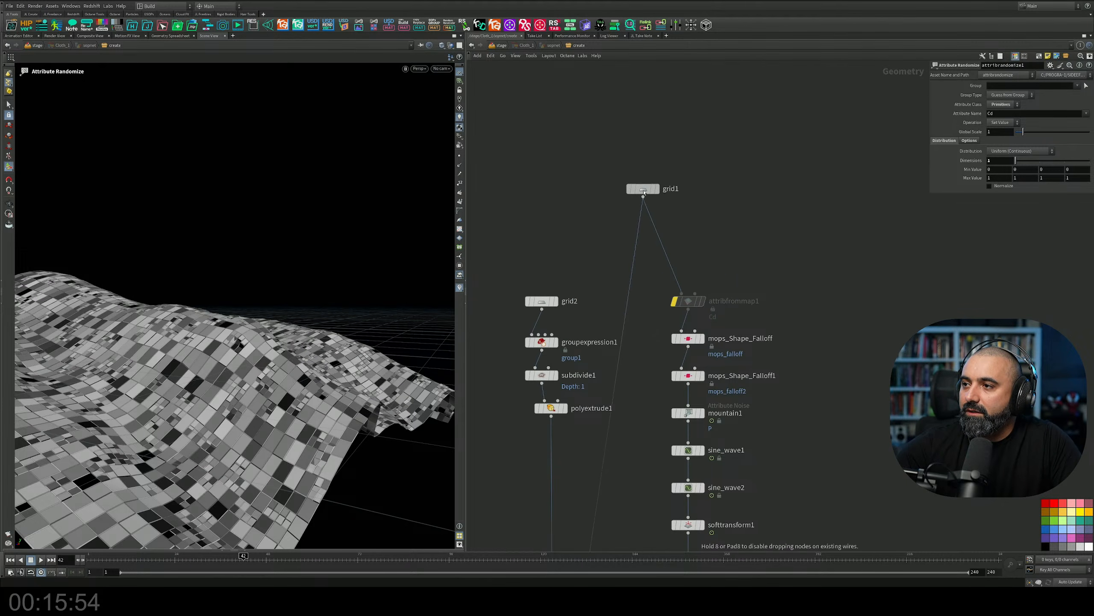
middle_click_drag(624, 346, 653, 248)
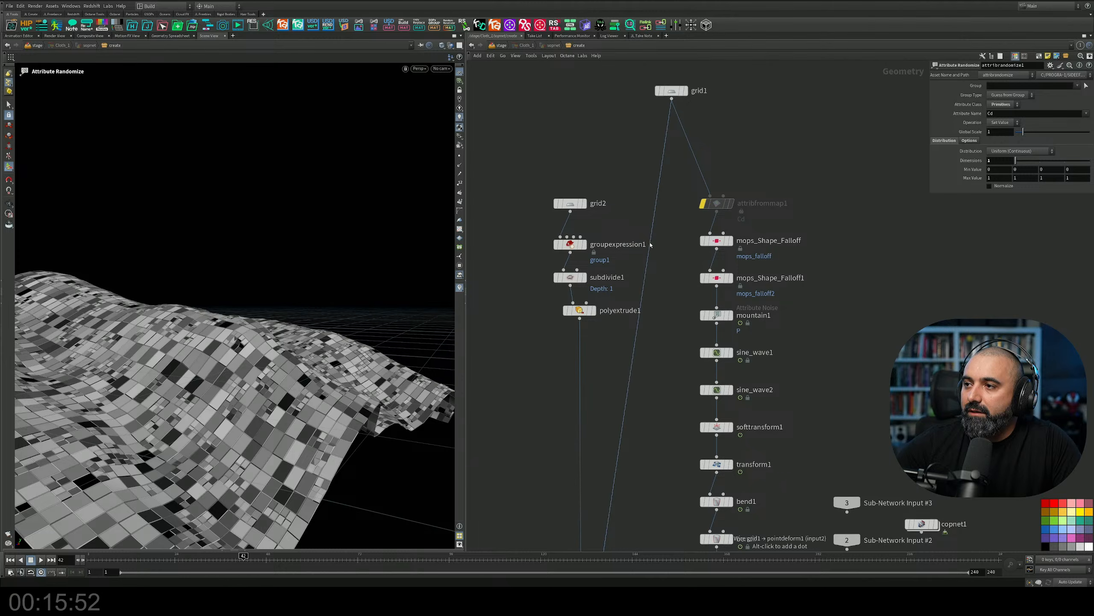
left_click_drag(650, 247, 672, 295, "alt")
middle_click_drag(719, 172, 680, 353)
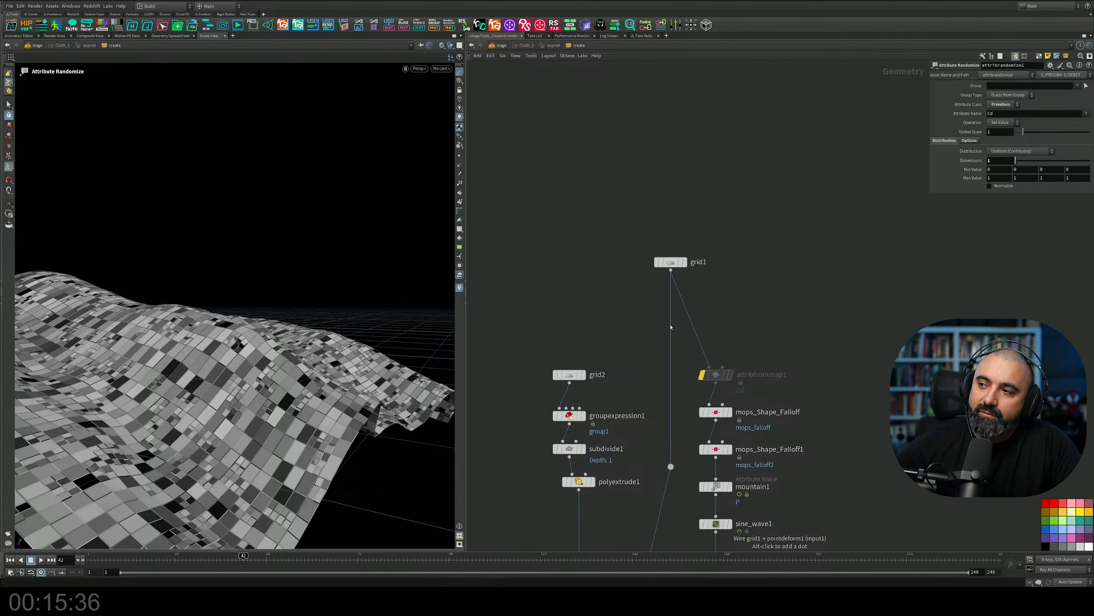
Examine the whole patterned cloth surface in the perspective view.
scroll(670, 327, "down", 1)
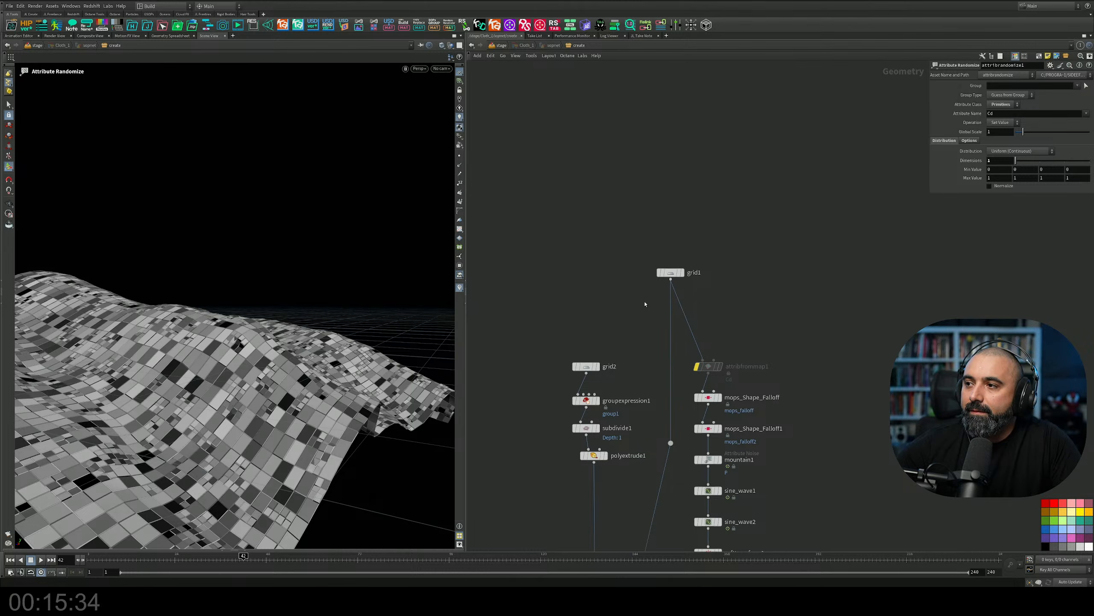
middle_click_drag(717, 285, 630, 270)
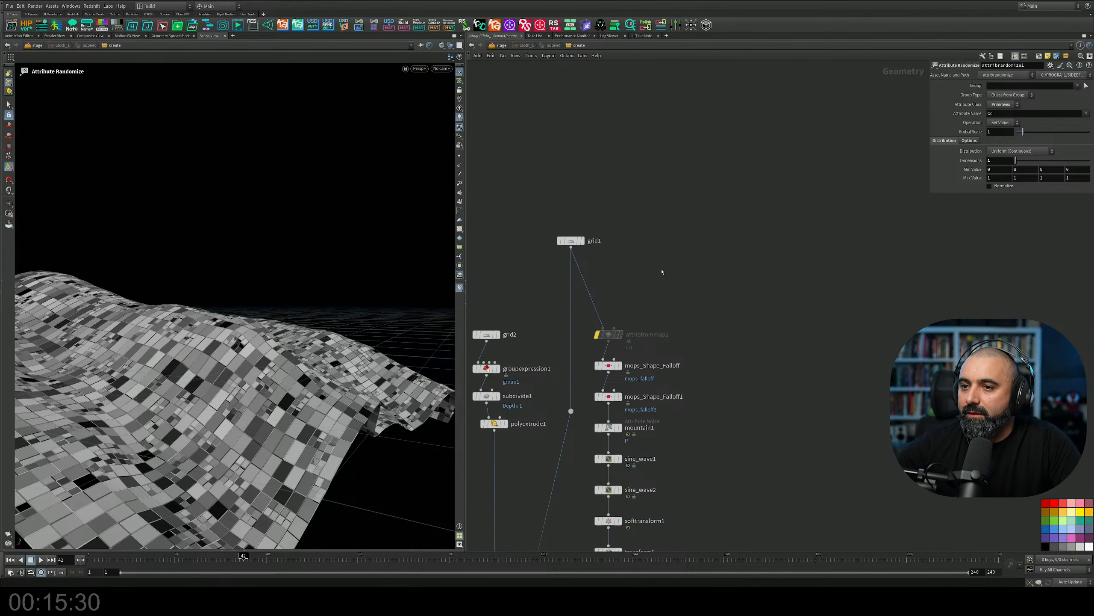
left_click_drag(345, 280, 284, 307, "alt")
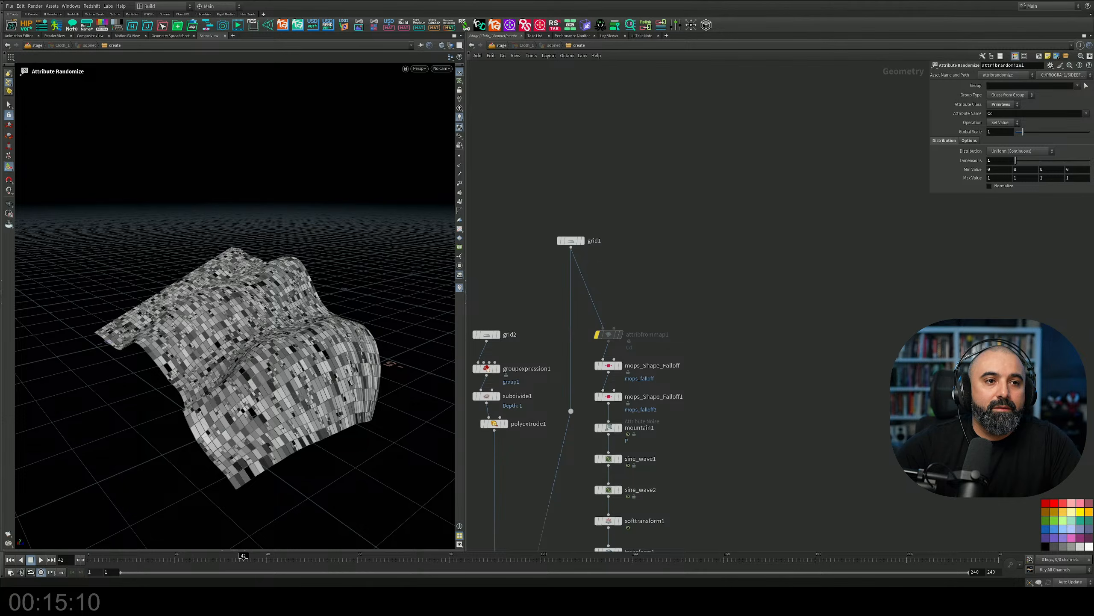
Switch to the browser and look through Midjourney's clothing search images for simple garment ideas.
key("alt+Tab")
scroll(492, 202, "down", 5)
scroll(492, 202, "down", 12)
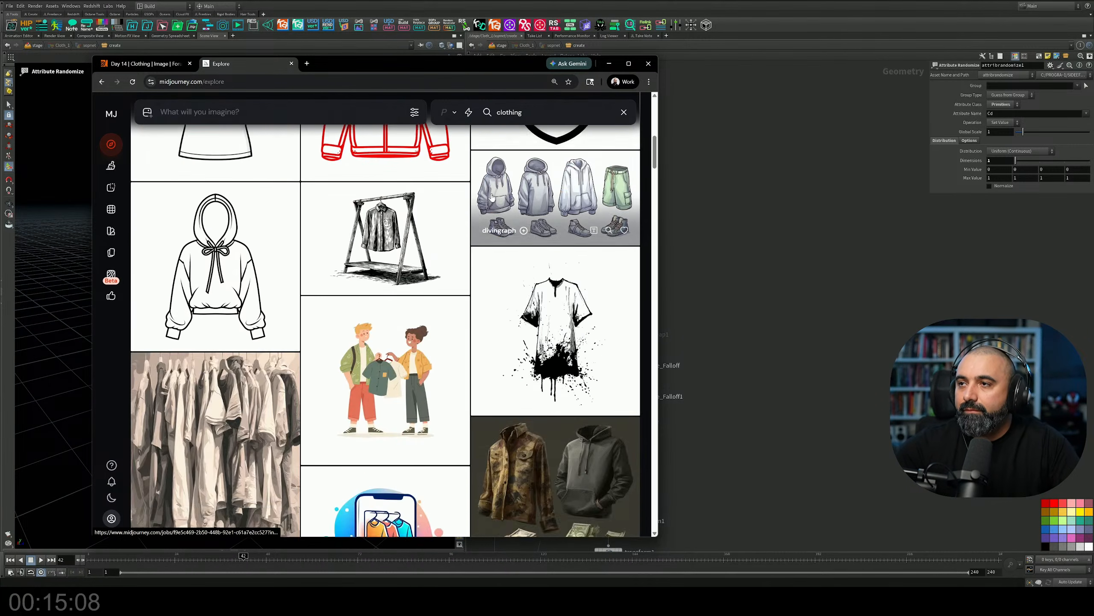
scroll(458, 279, "down", 15)
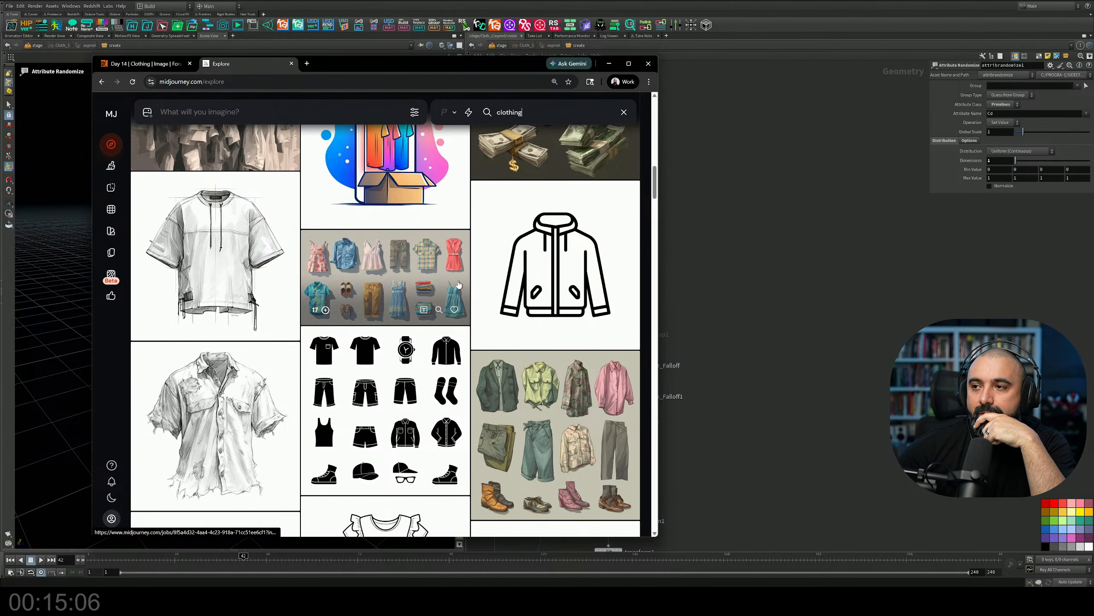
scroll(461, 293, "down", 10)
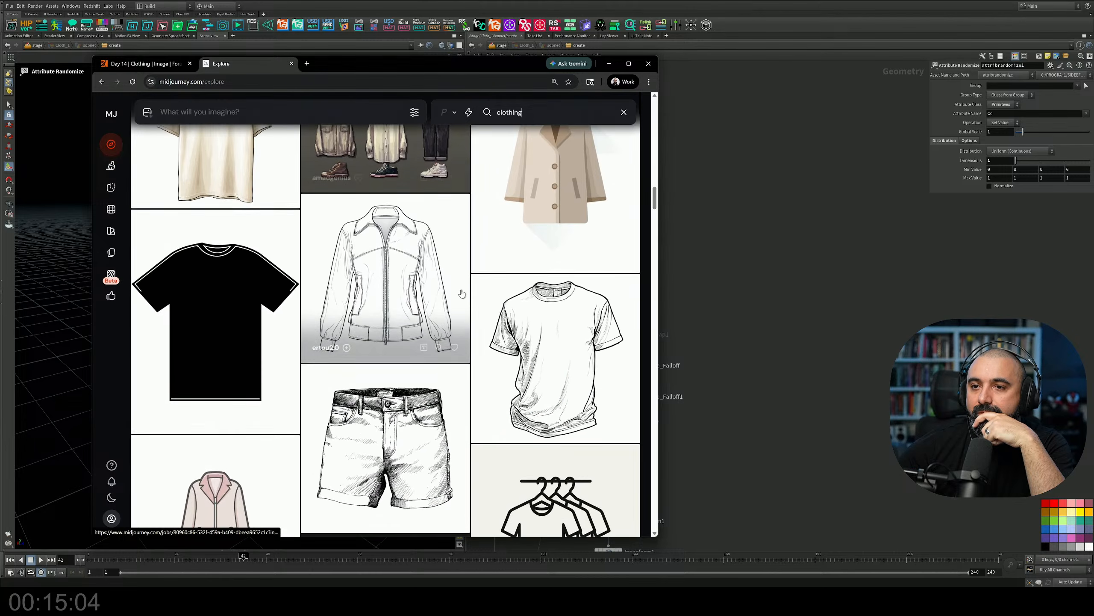
scroll(461, 294, "down", 10)
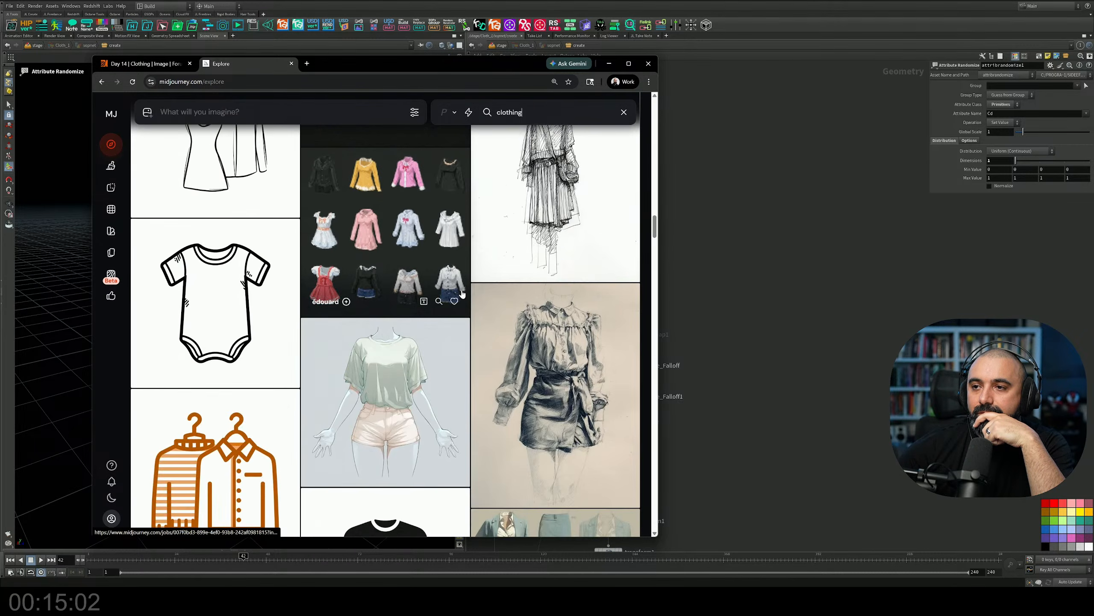
scroll(461, 294, "down", 10)
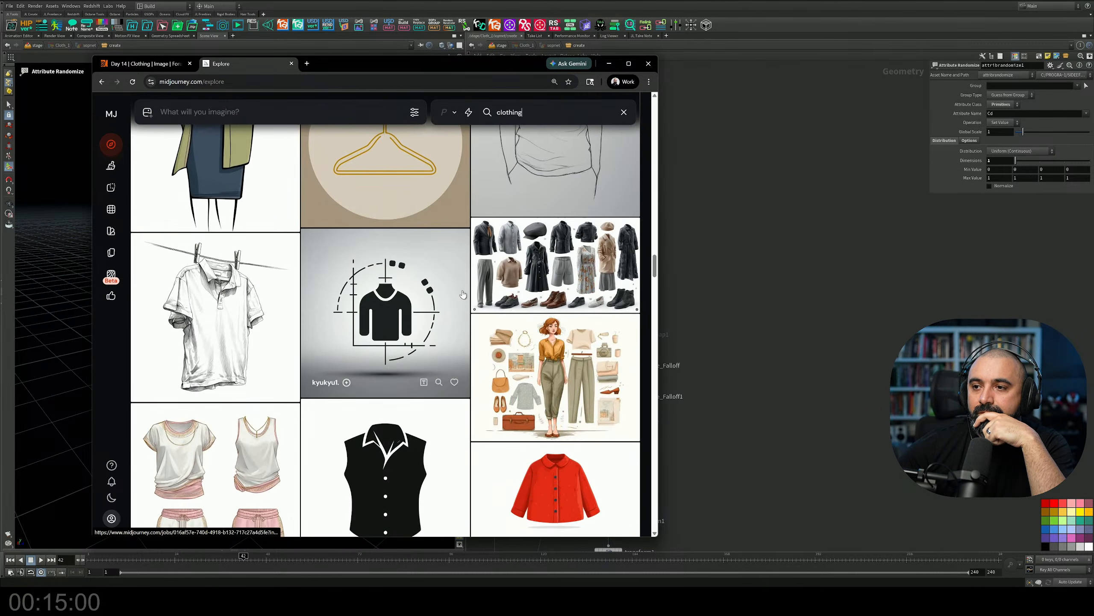
scroll(462, 294, "down", 10)
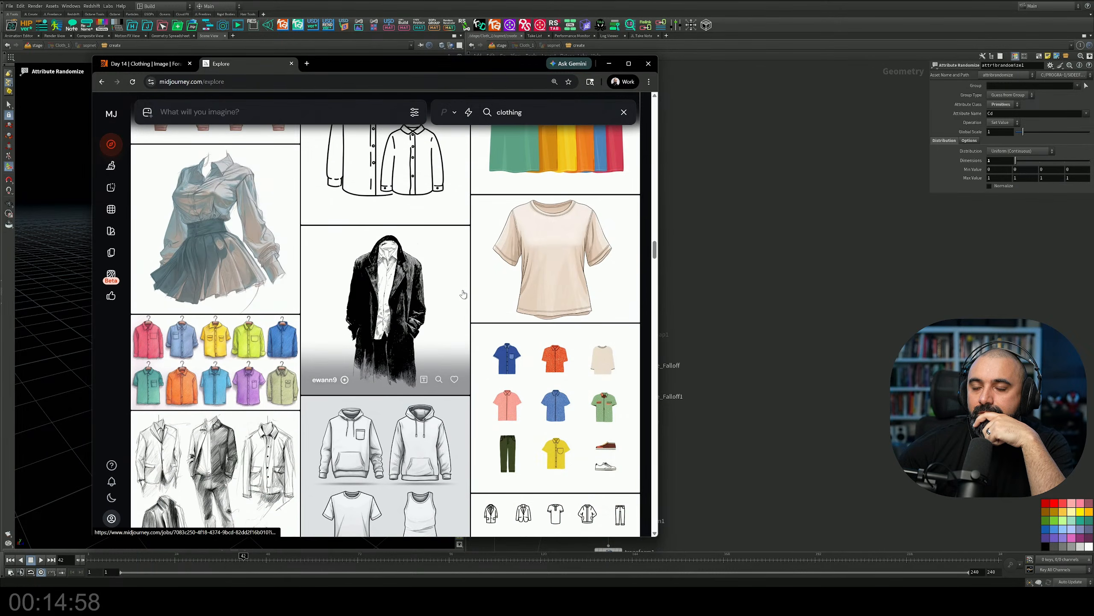
scroll(462, 293, "down", 10)
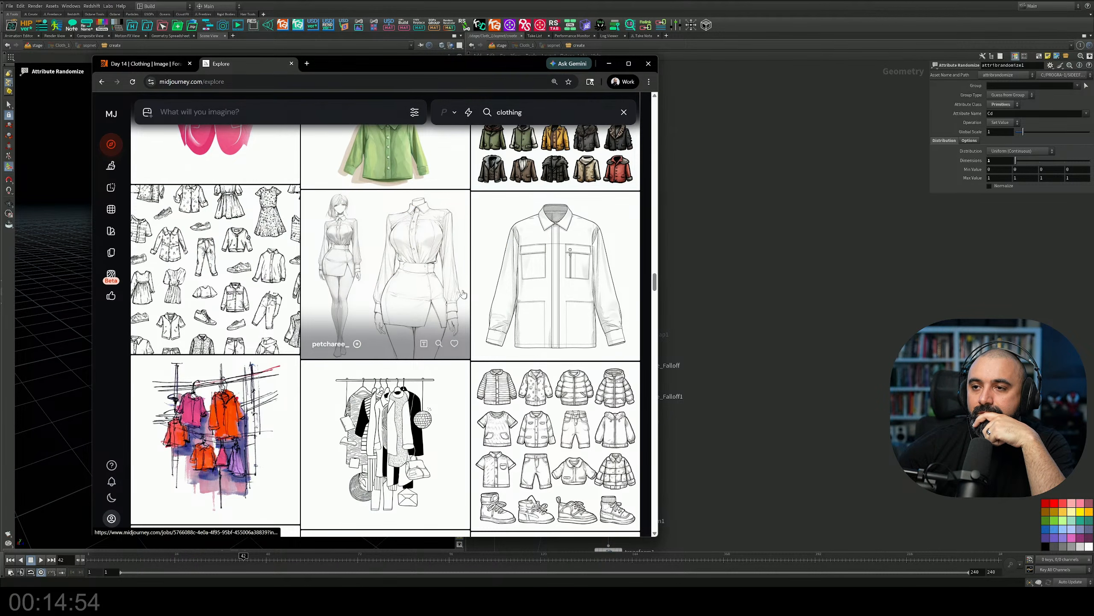
scroll(463, 293, "up", 10)
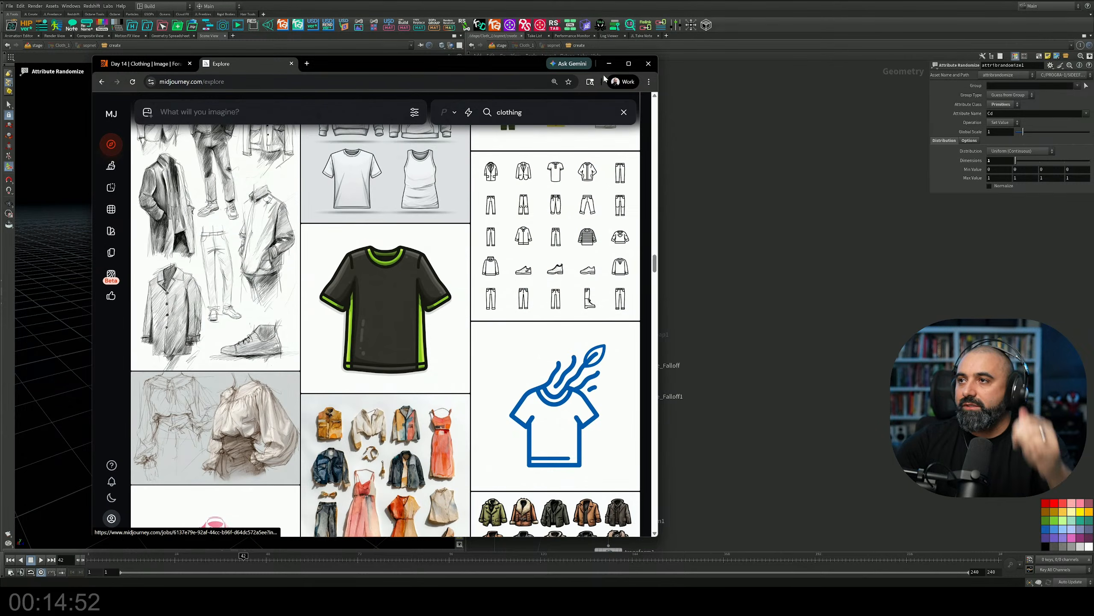
left_click(609, 64)
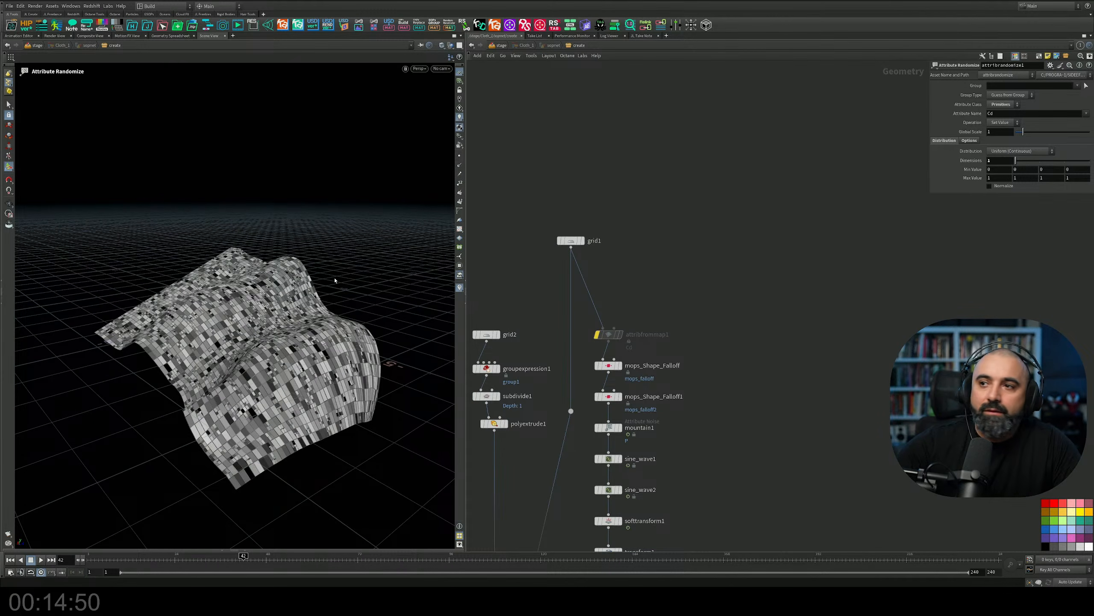
Add a Curve node in an empty area beside the cloth network and display it.
middle_click_drag(727, 245, 670, 318)
scroll(670, 318, "up", 3)
scroll(671, 318, "down", 3)
scroll(670, 318, "down", 2)
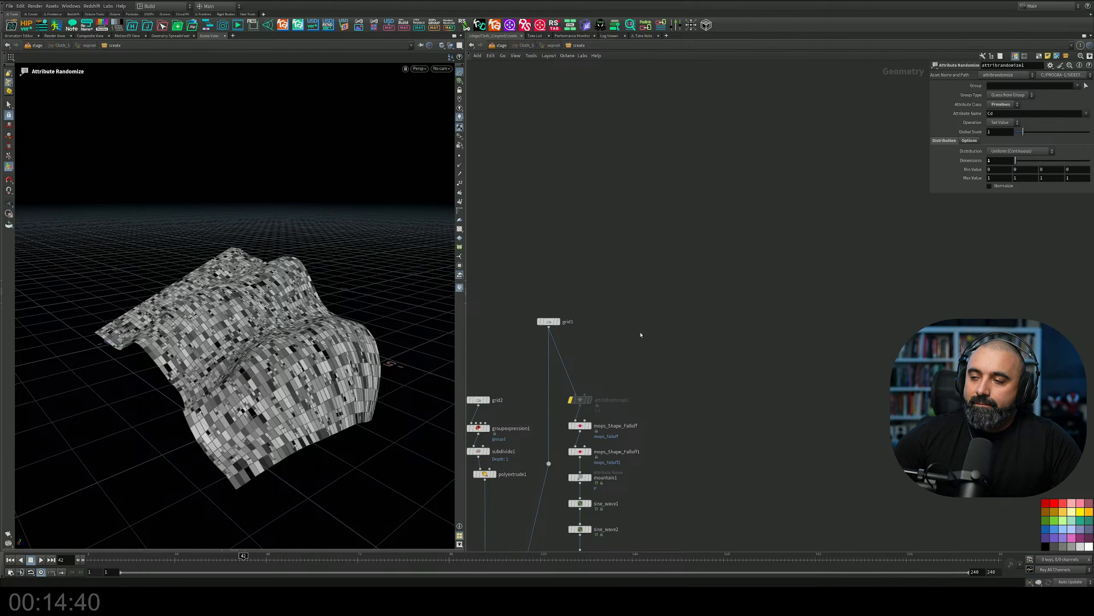
scroll(650, 290, "up", 3)
middle_click_drag(620, 330, 714, 319)
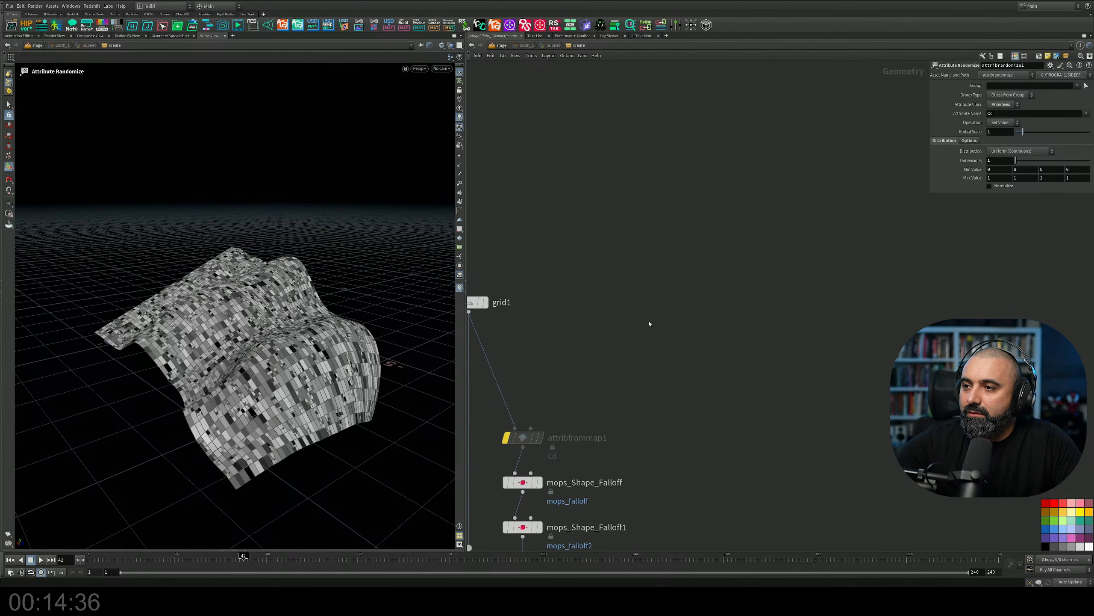
key("Tab")
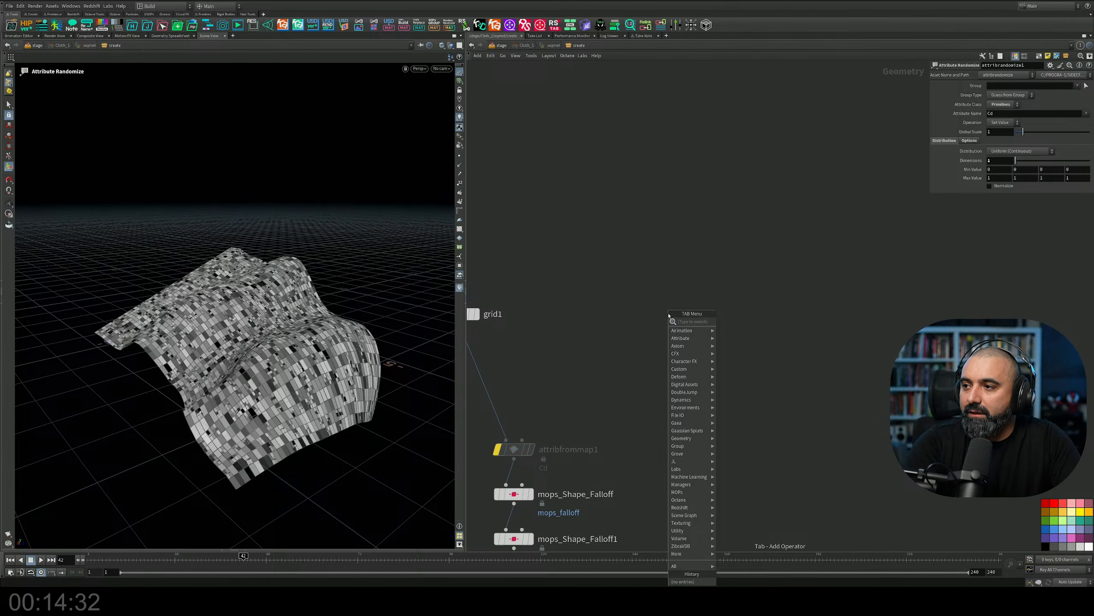
type("curv")
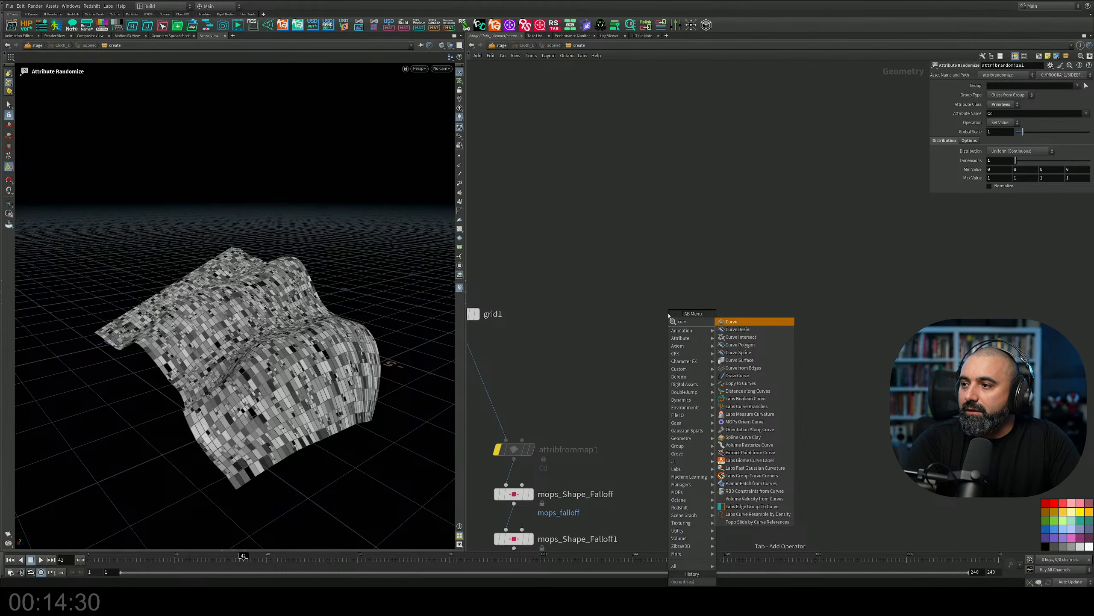
key("Return")
left_click(723, 269)
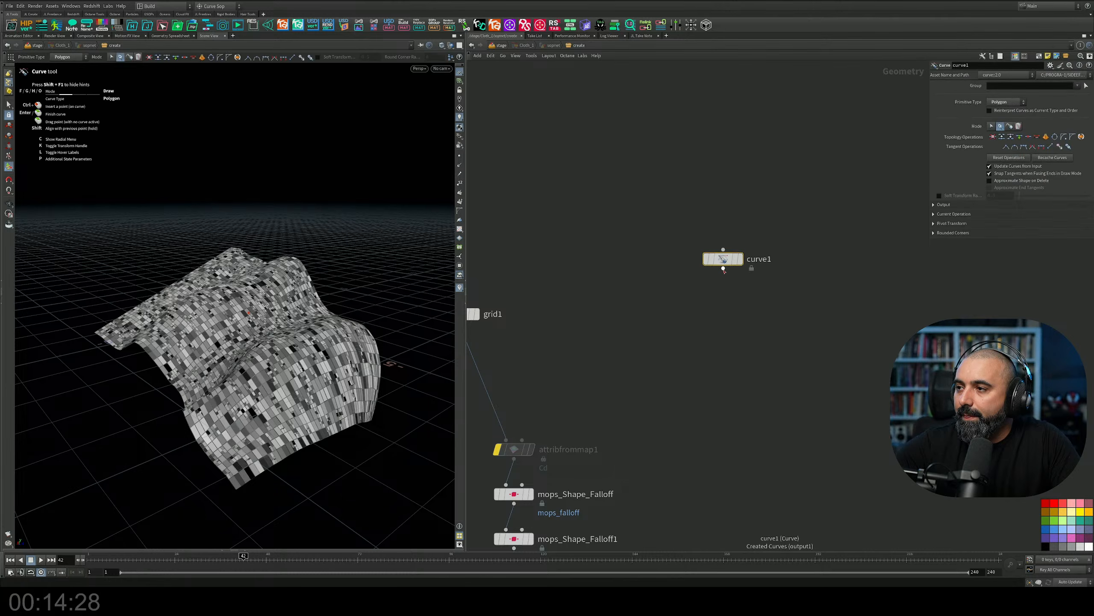
scroll(734, 266, "up", 3)
left_click(744, 256)
Show only the top view with the Curve tool active for drawing on curve1.
key("space")
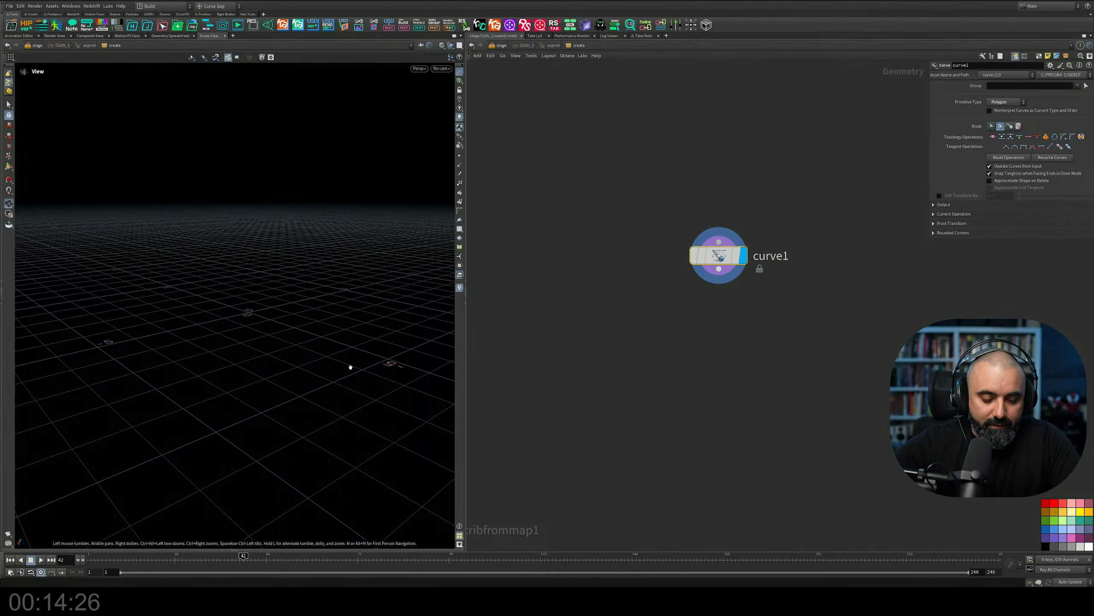
key("space+b")
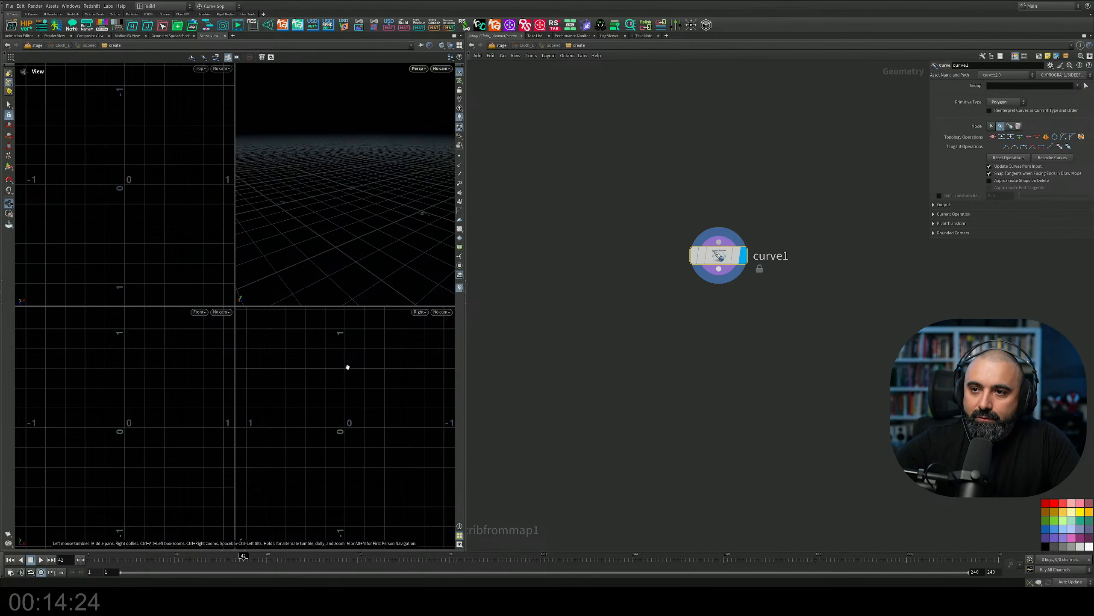
key("Return")
key("space+b")
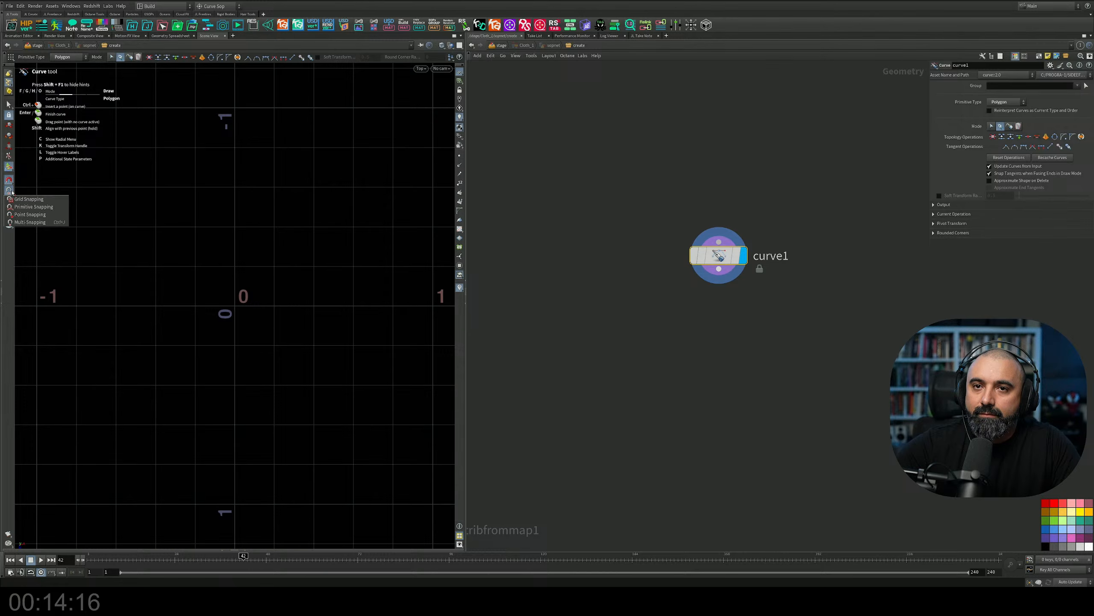
Draw a closed V-neck T-shirt outline on the grid, about 1.6 units wide across the sleeves and 1.4 units tall, then leave the Curve tool.
left_click(156, 385)
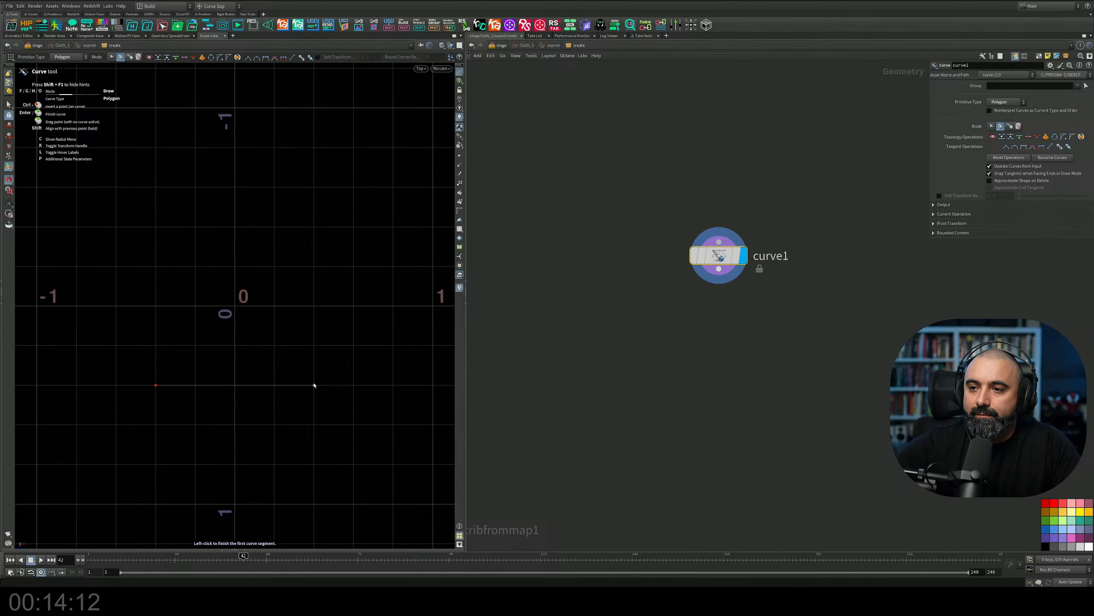
left_click(314, 386)
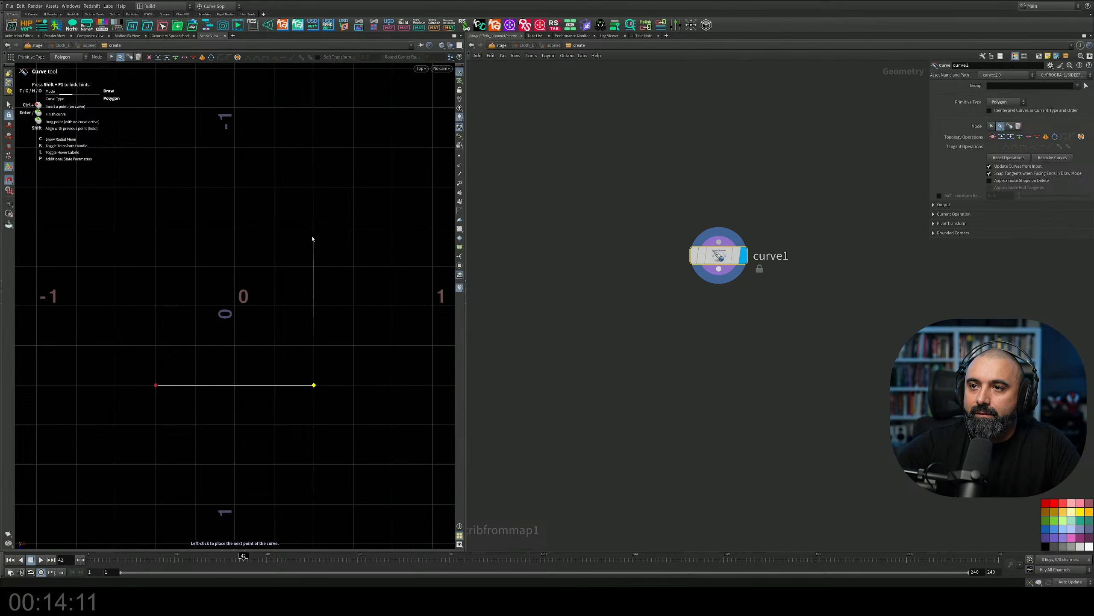
left_click(314, 187)
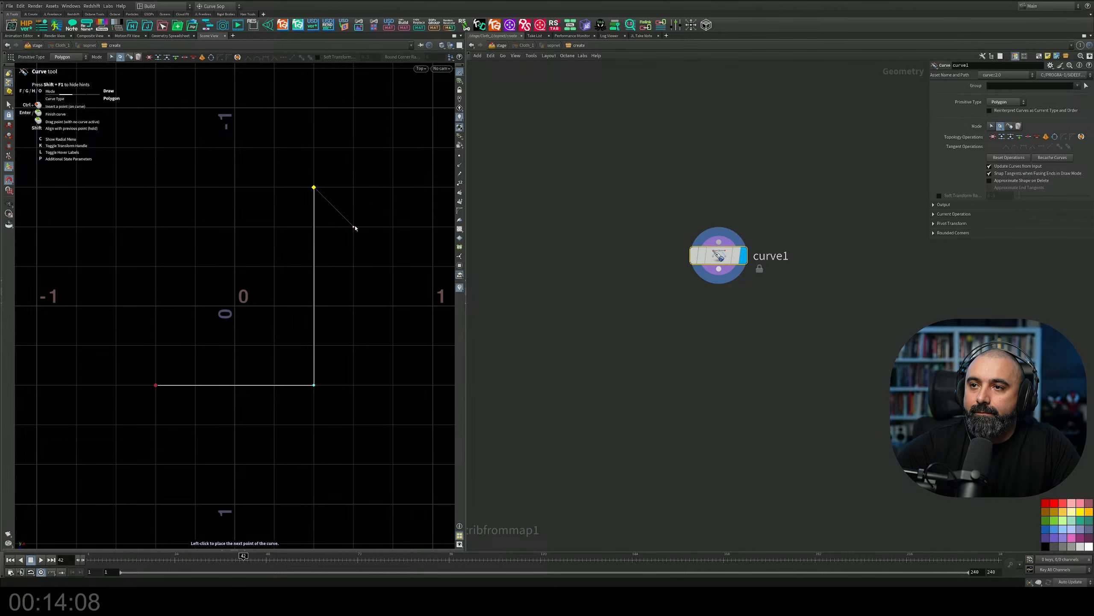
left_click(353, 226)
left_click(393, 187)
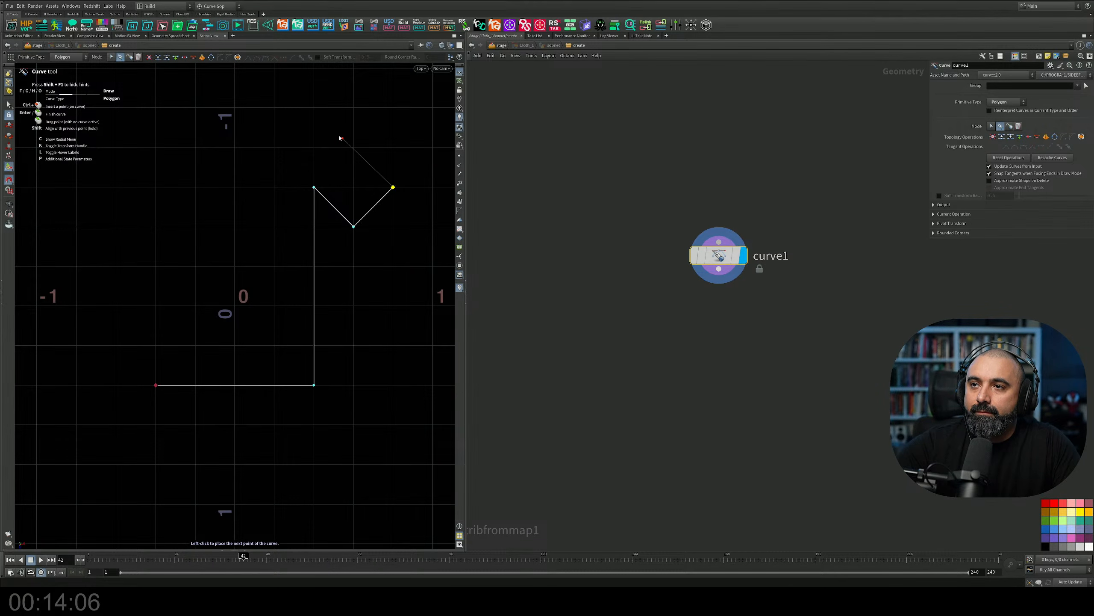
left_click(314, 107)
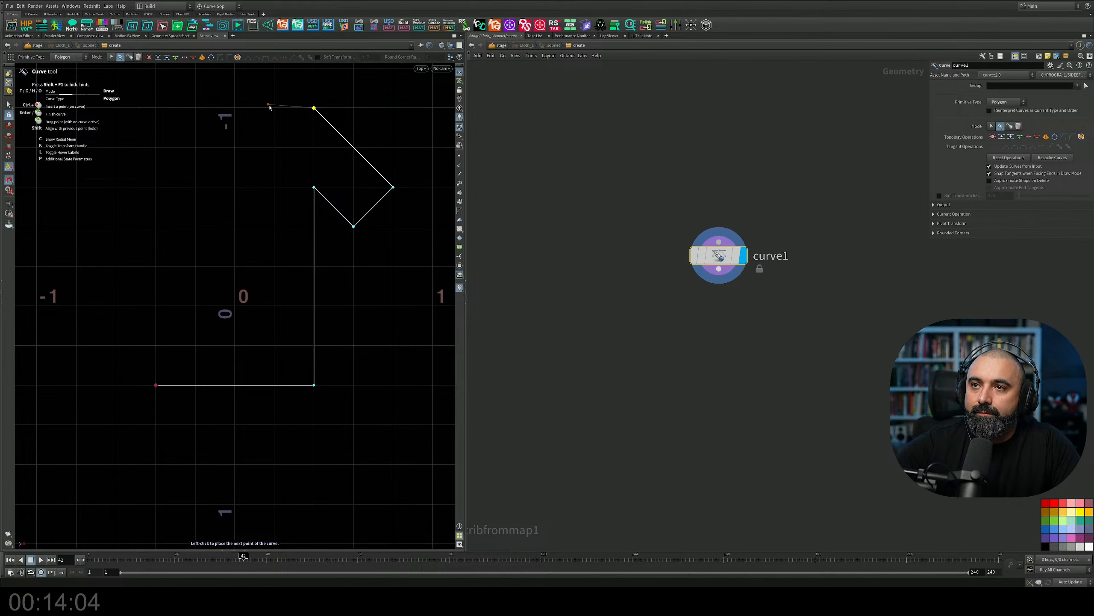
left_click(274, 108)
left_click(236, 148)
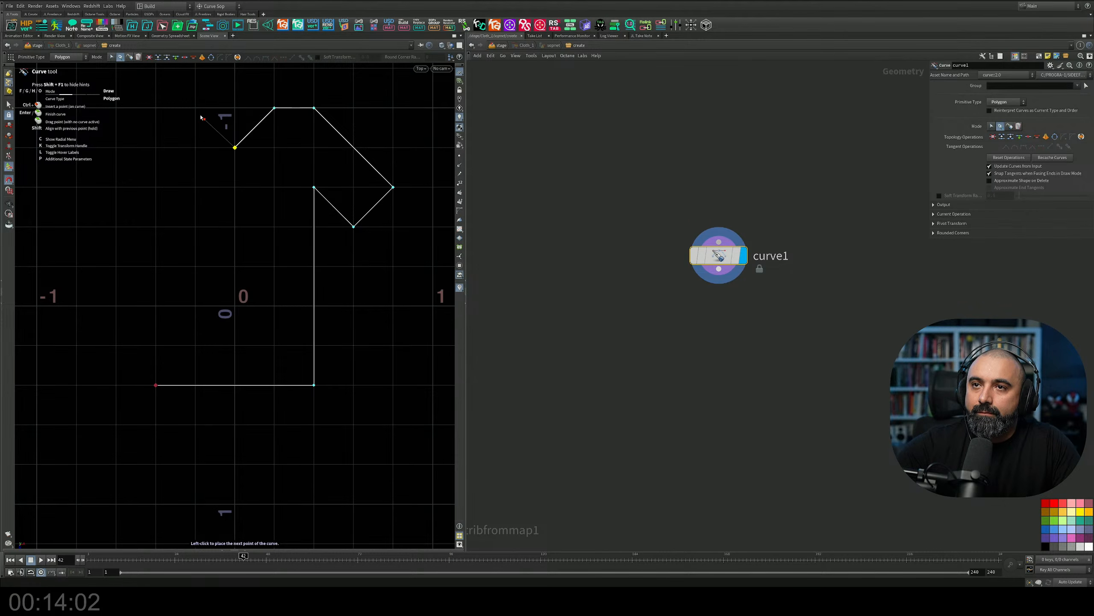
left_click(195, 108)
left_click(156, 108)
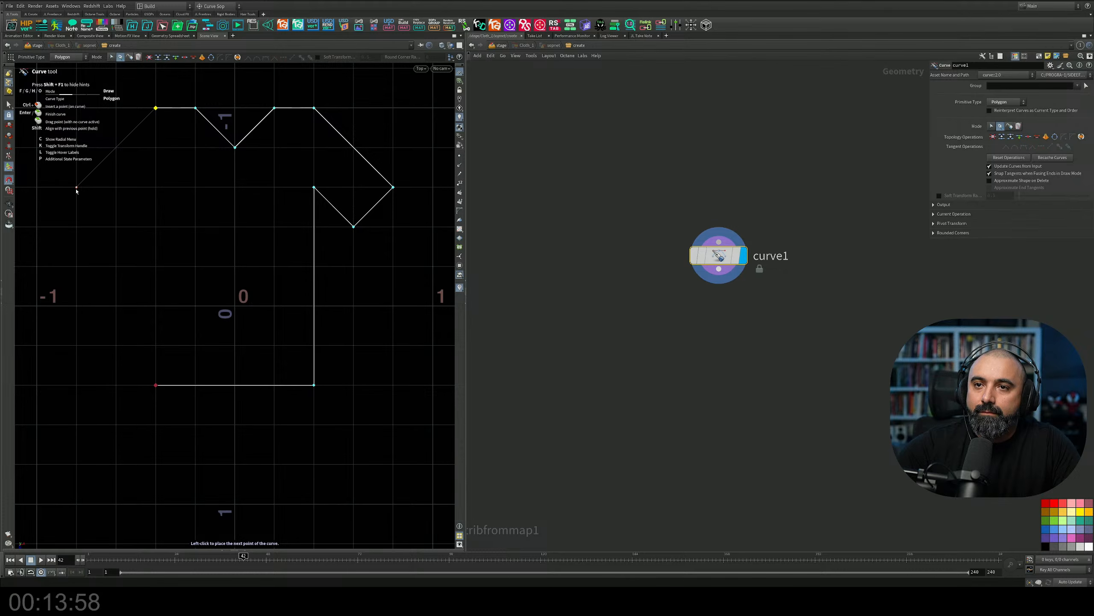
left_click(76, 188)
left_click(115, 226)
left_click(155, 187)
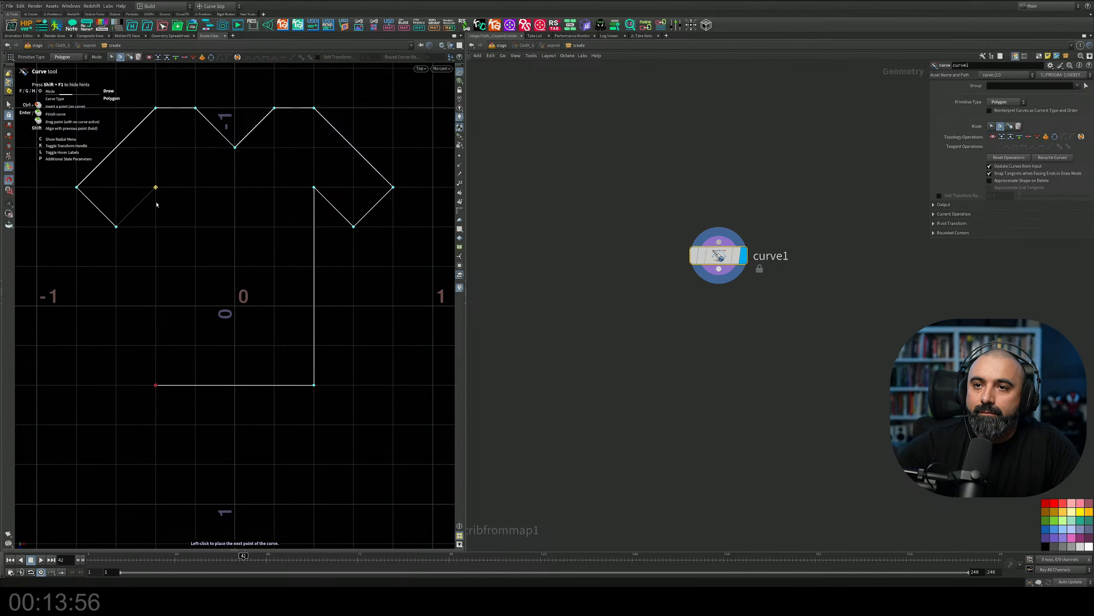
left_click(155, 384)
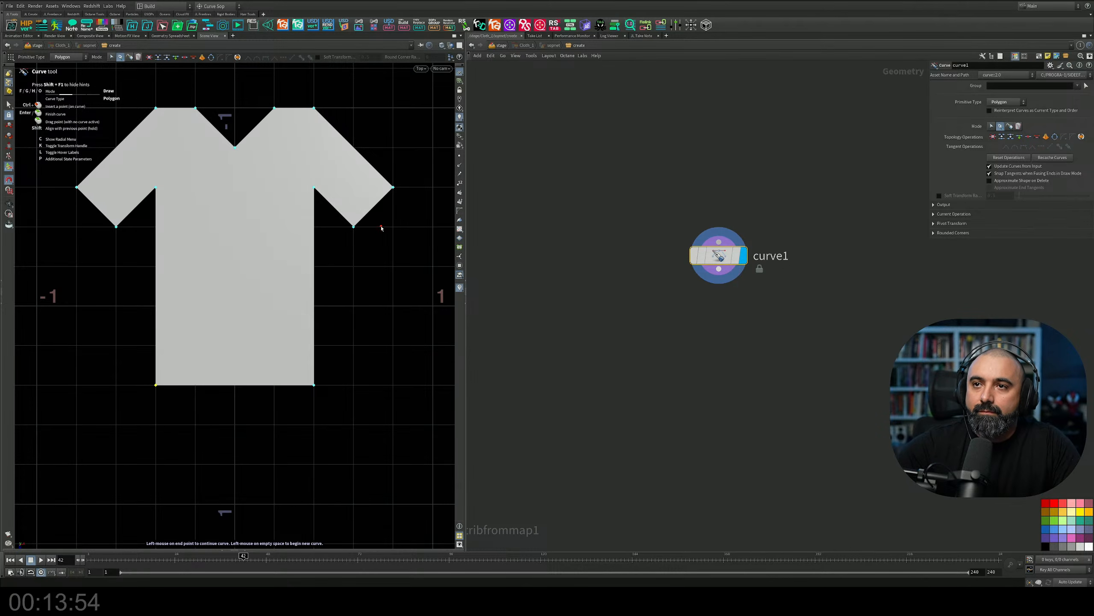
key("Escape")
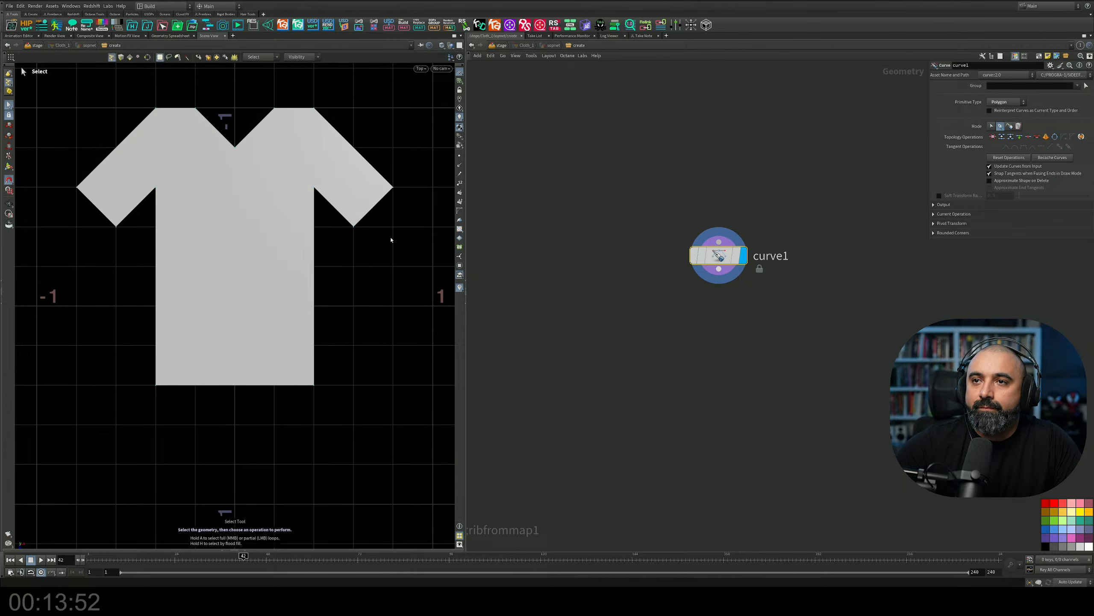
key("s")
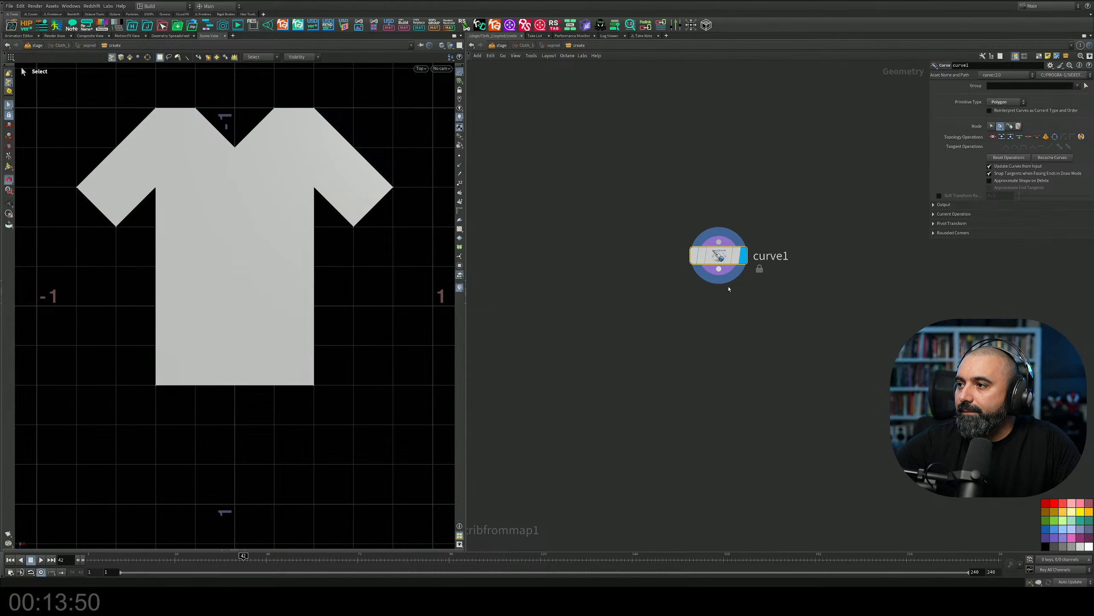
Return to the perspective view, frame the T-shirt outline and examine its flat shape from an angle.
middle_click_drag(727, 292, 671, 297)
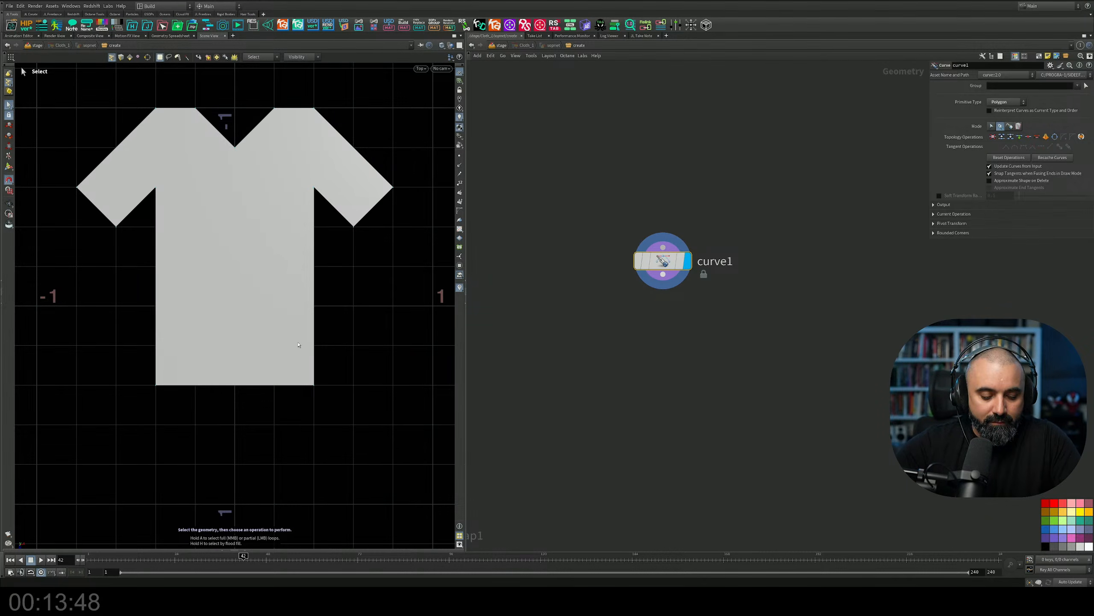
key("space+b")
key("space+b")
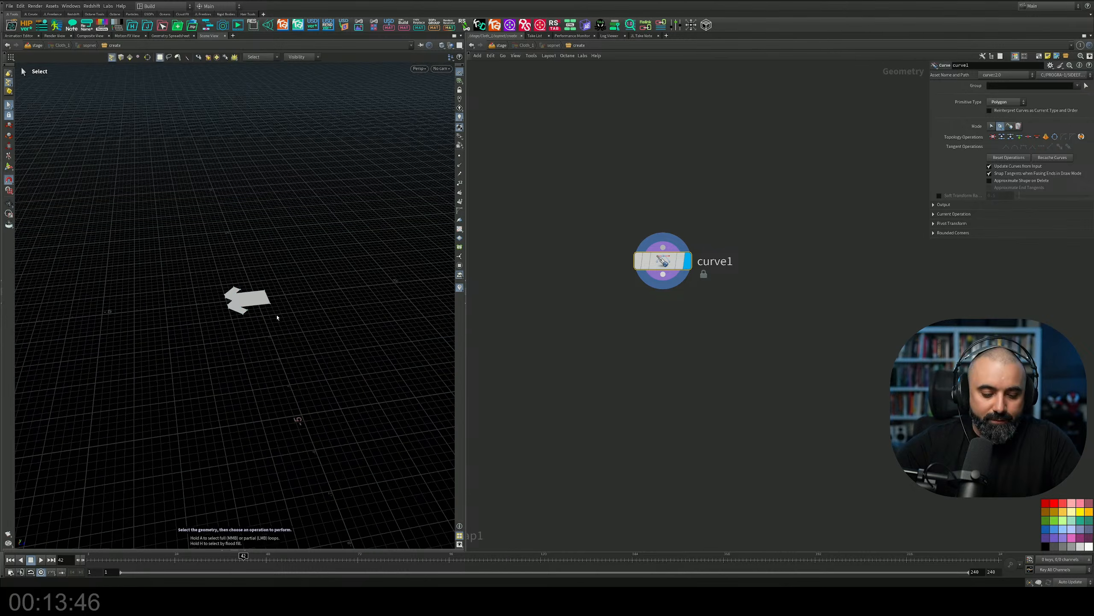
key("space+g")
left_click_drag(278, 318, 393, 315, "alt")
left_click_drag(207, 310, 268, 342, "alt")
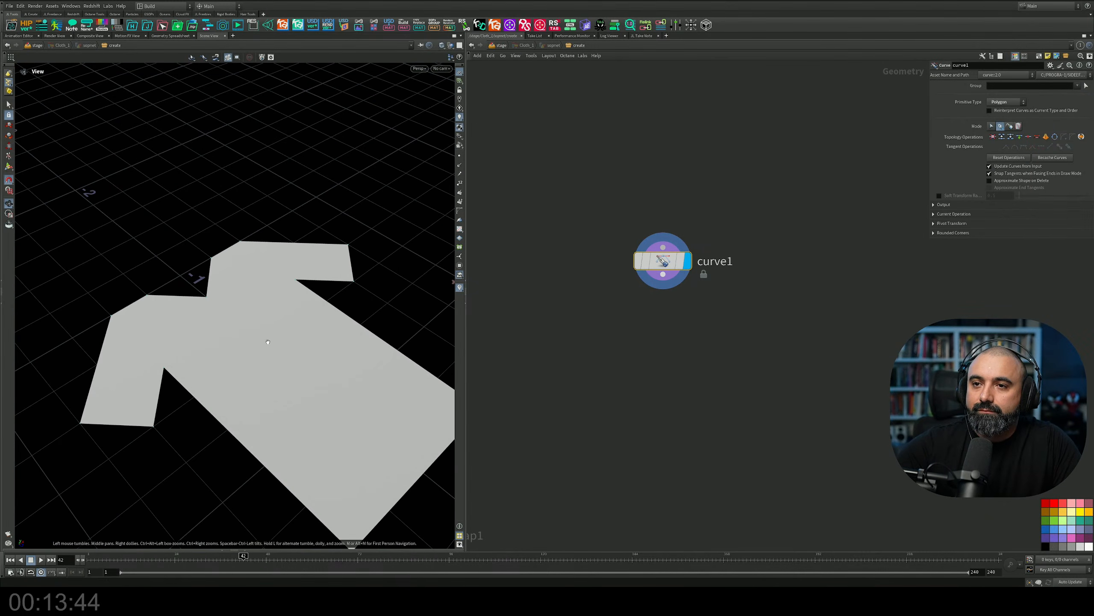
middle_click_drag(268, 342, 279, 353, "alt")
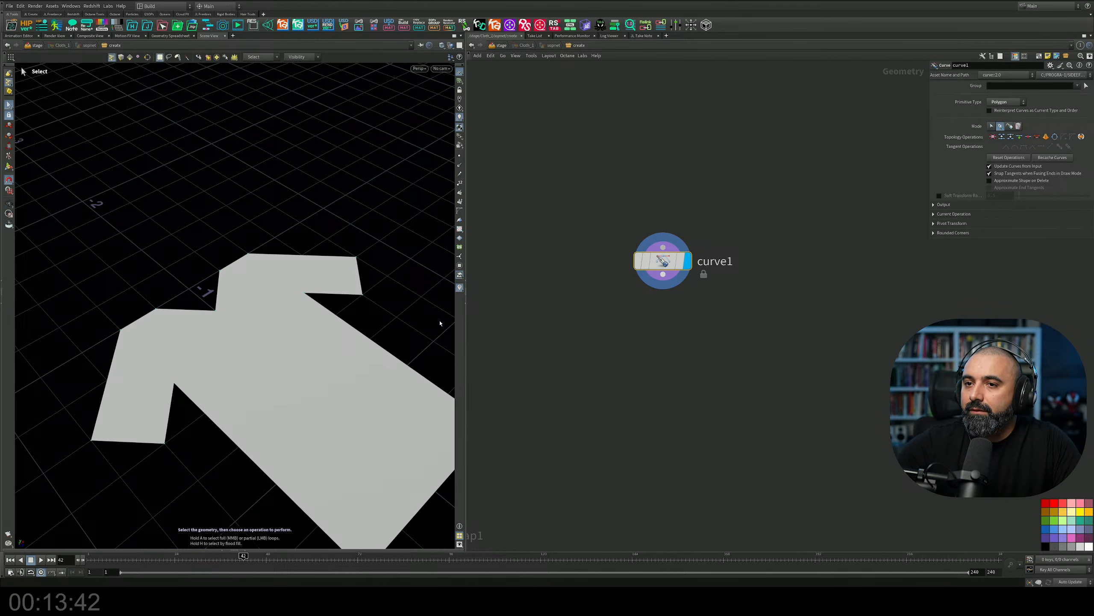
left_click_drag(262, 336, 278, 311, "alt")
Add a Transform node fed by curve1 and place it below and to the right of the curve node.
middle_click_drag(690, 299, 671, 276)
key("Tab")
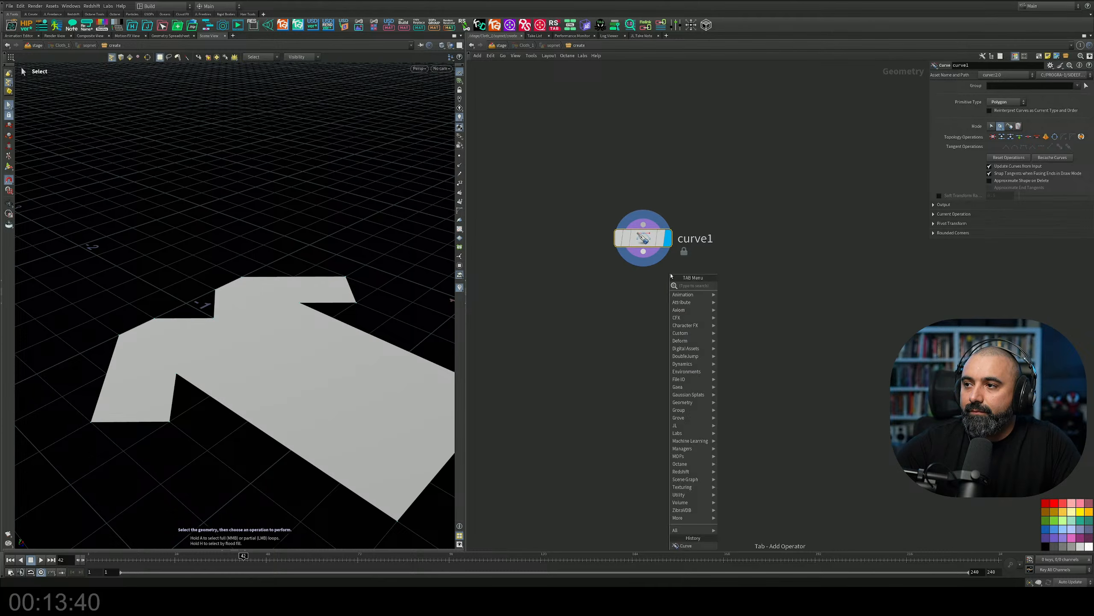
type("trans")
key("Return")
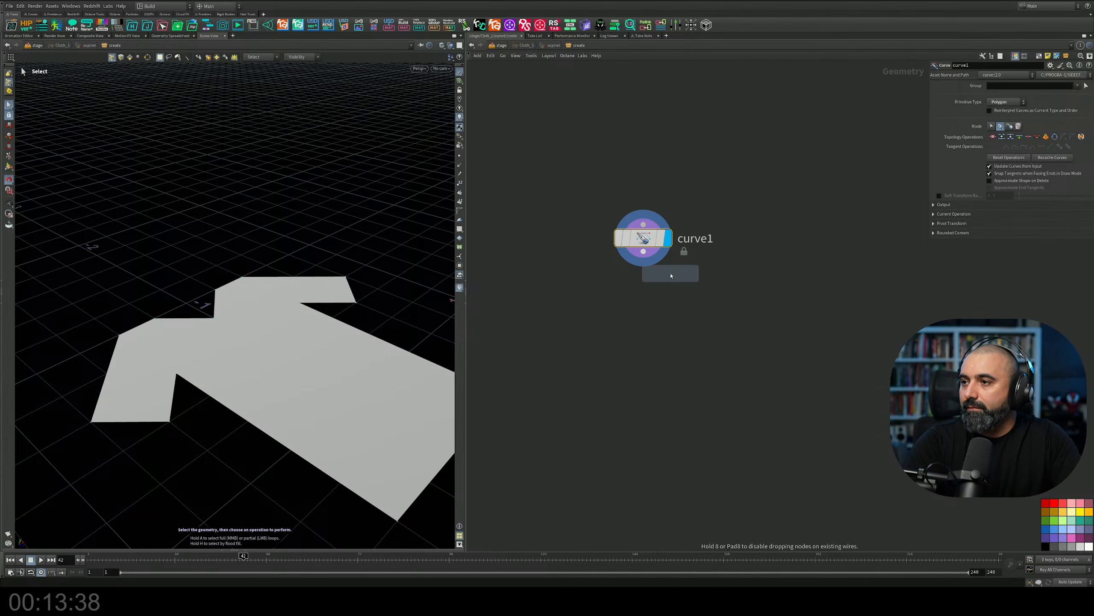
left_click(711, 321)
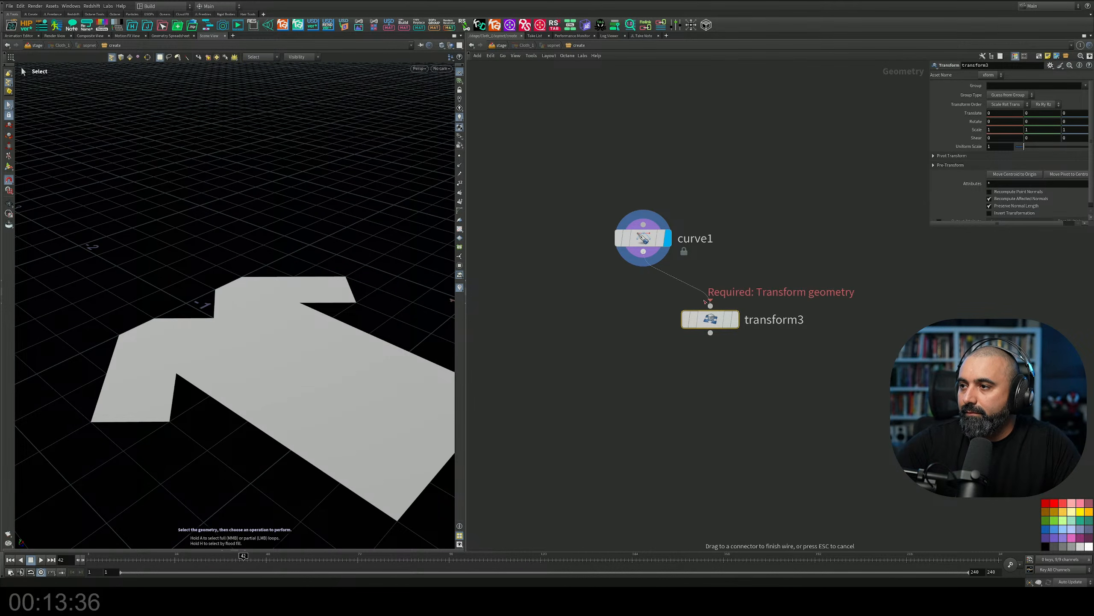
key("Tab")
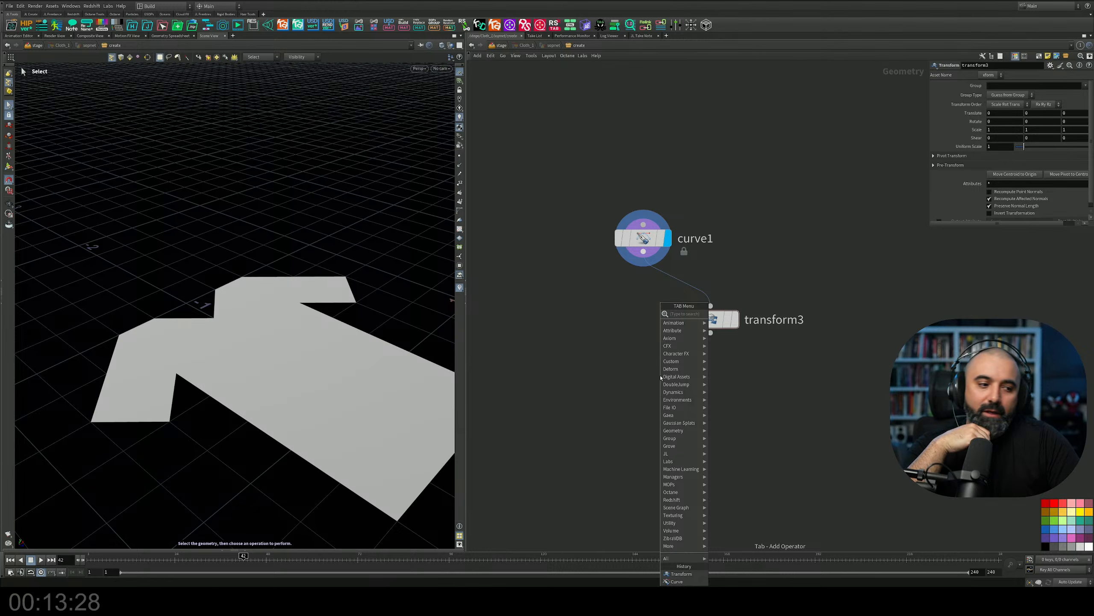
key("Escape")
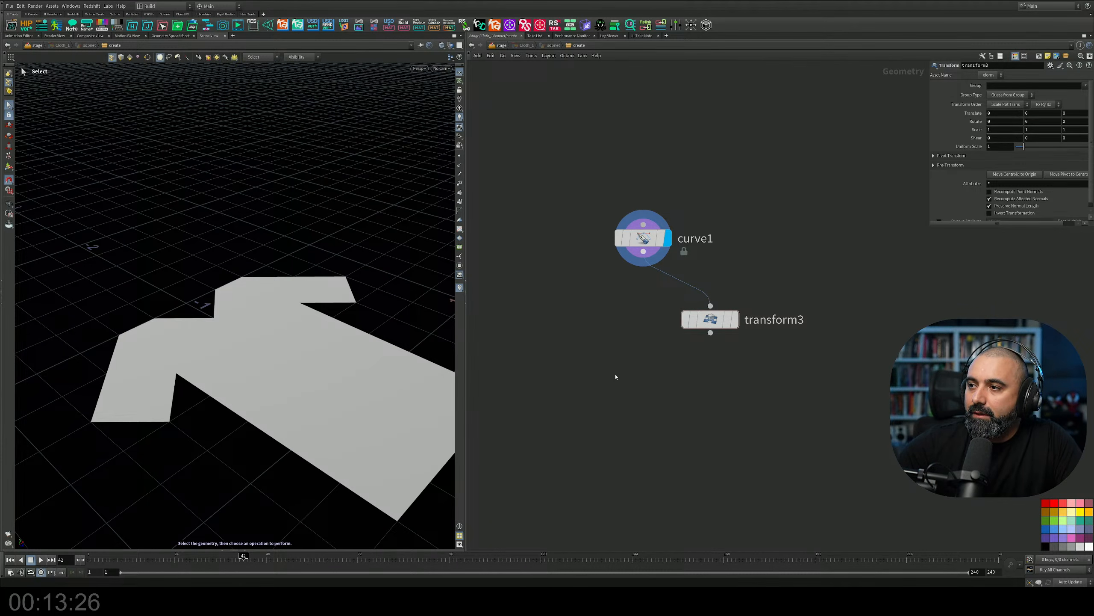
key("f")
key("f")
left_click_drag(699, 261, 749, 267)
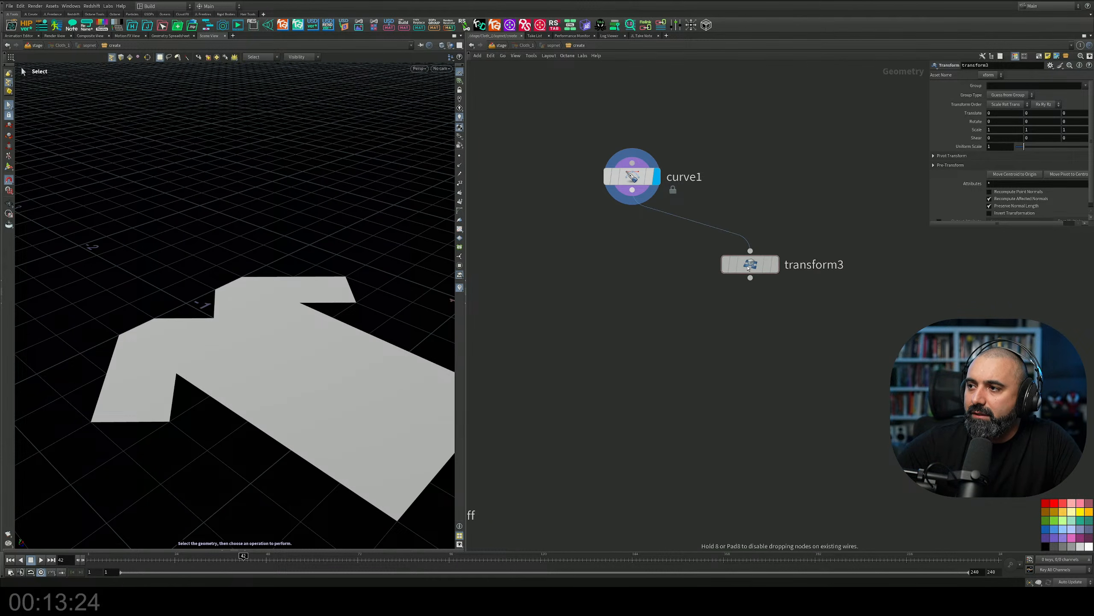
middle_click_drag(686, 319, 654, 323)
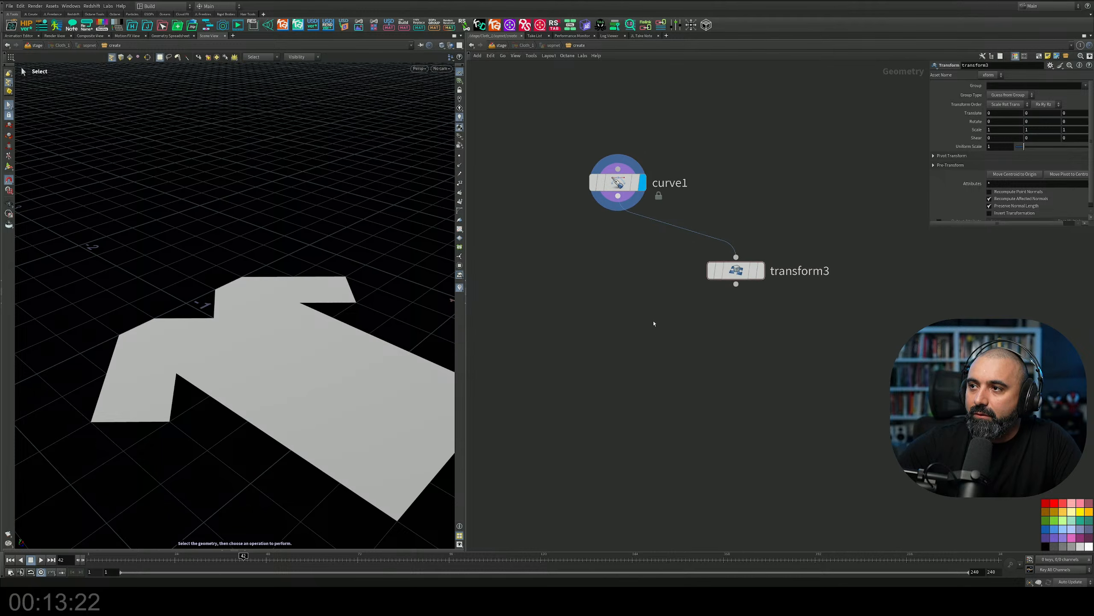
key("Tab")
key("Escape")
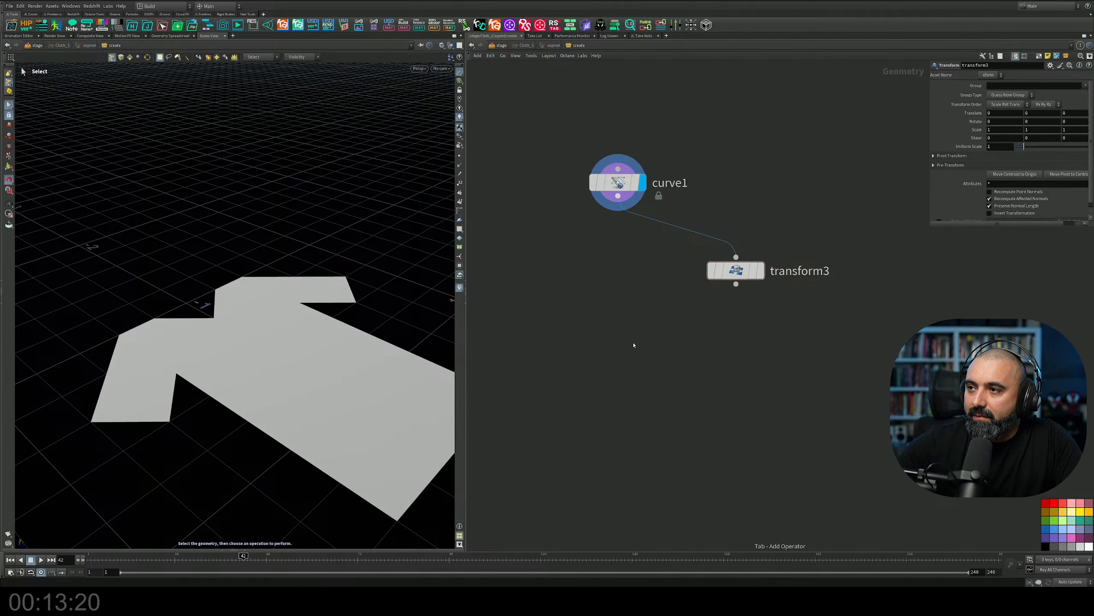
key("Tab")
key("Escape")
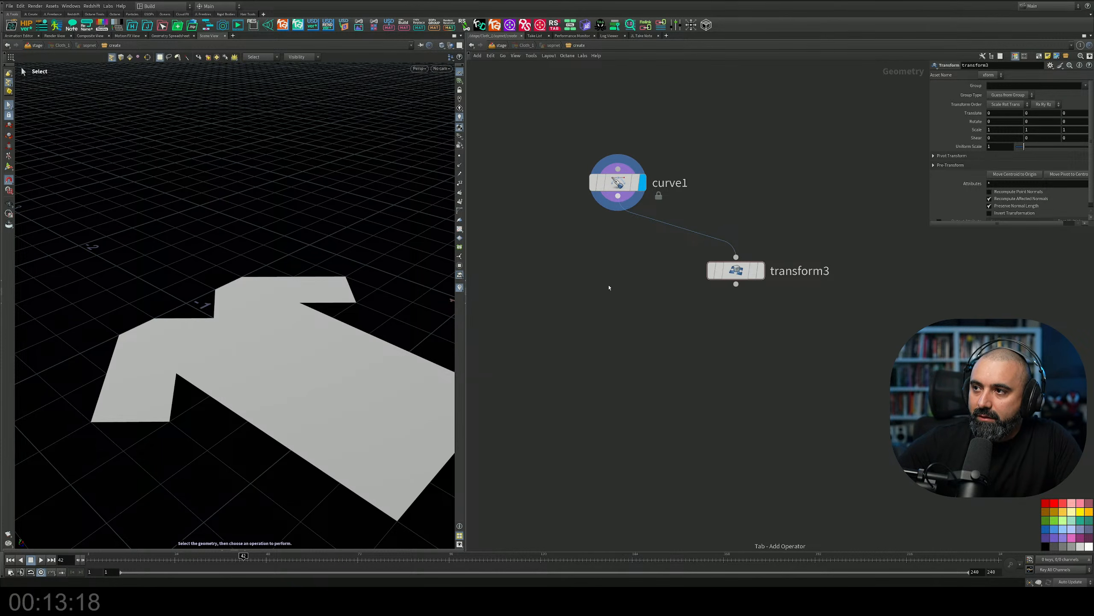
Add a Merge node below, feed it from both curve1 and transform3, and display the merged result.
key("Tab")
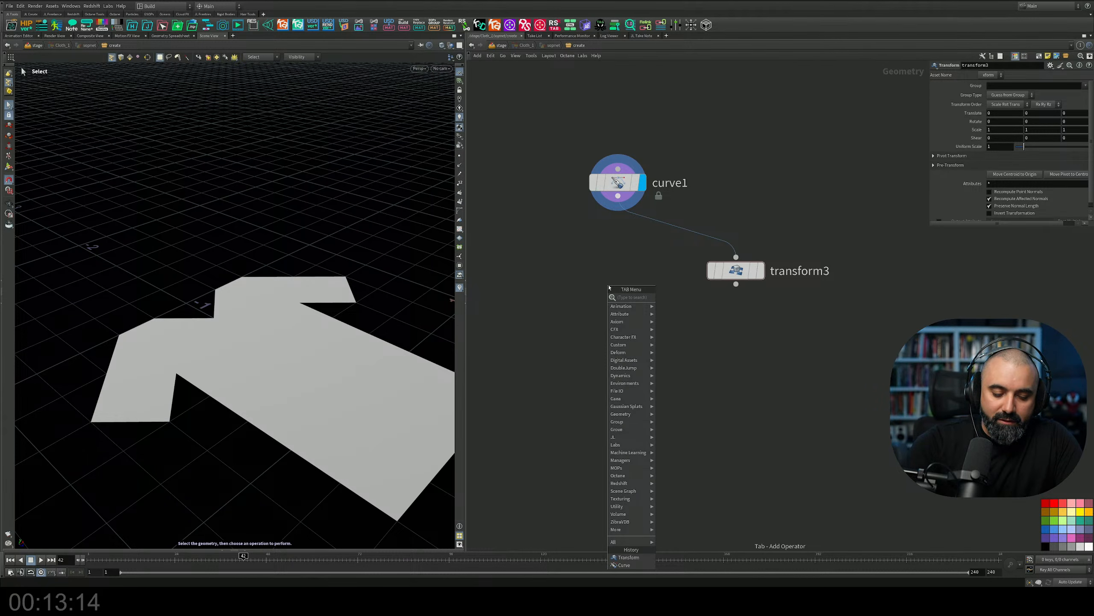
type("mer")
key("Return")
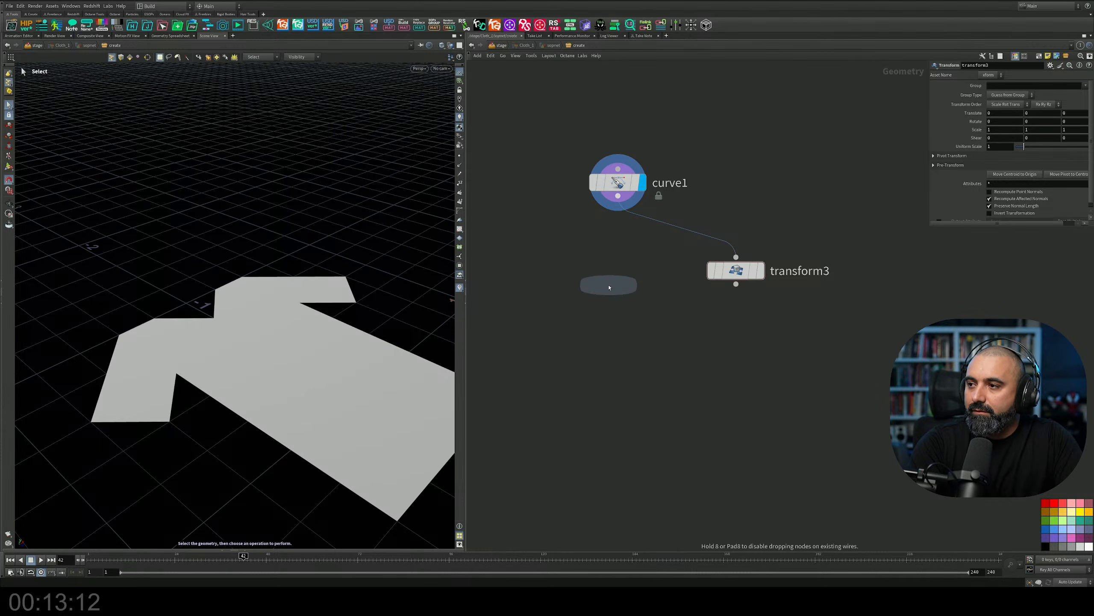
left_click(630, 356)
left_click_drag(615, 200, 625, 343)
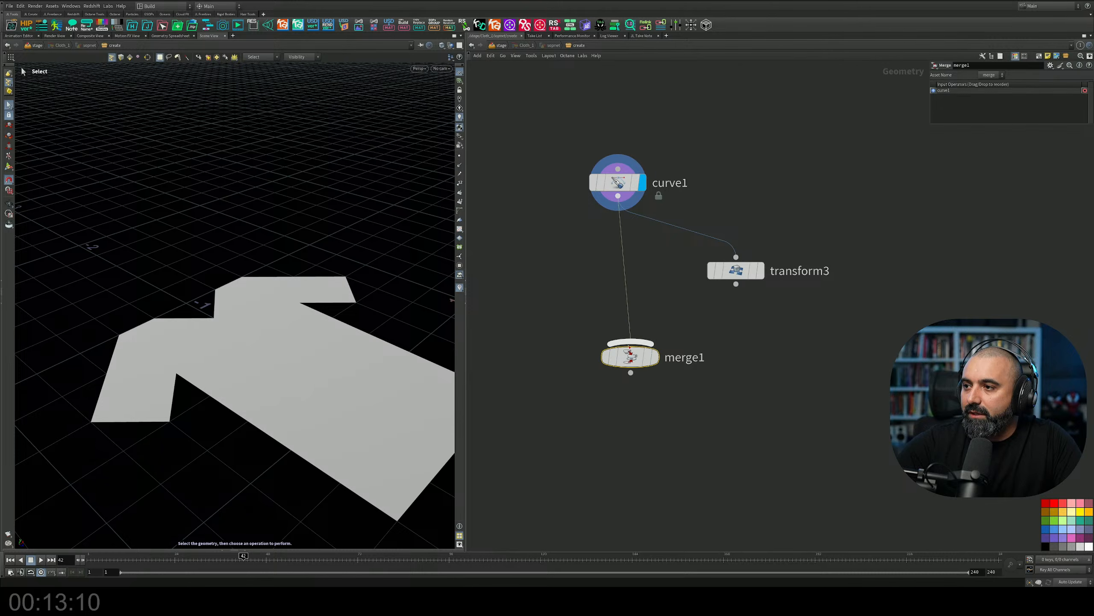
left_click_drag(736, 284, 632, 395)
left_click(659, 327)
Raise the second T-shirt panel by setting transform3's Y translation to 0.4.
left_click(735, 270)
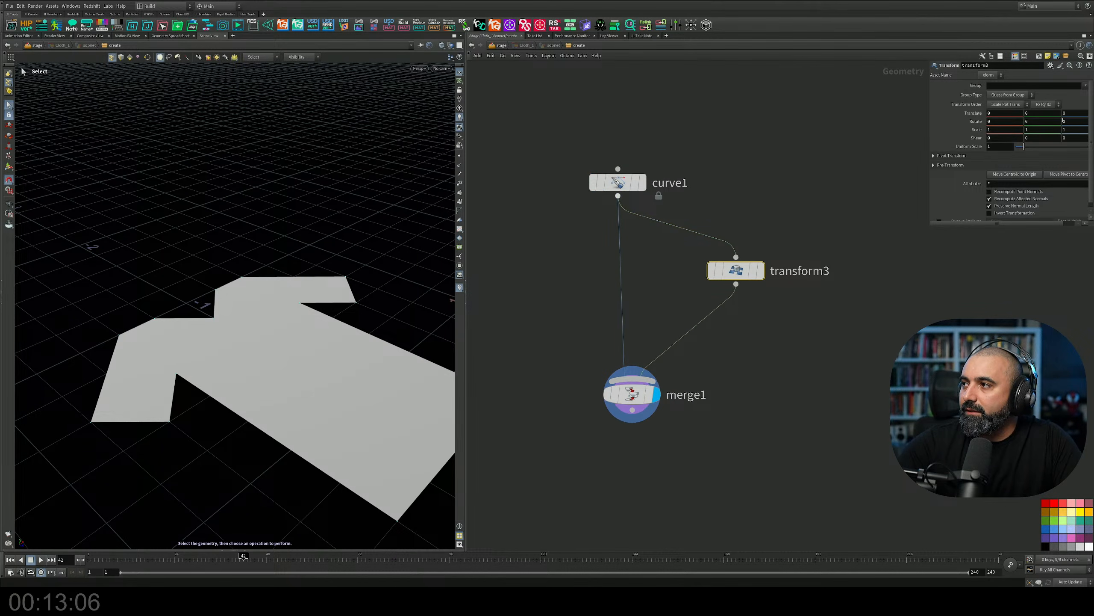
middle_click_drag(1047, 115, 1065, 115)
left_click_drag(377, 326, 345, 334, "alt")
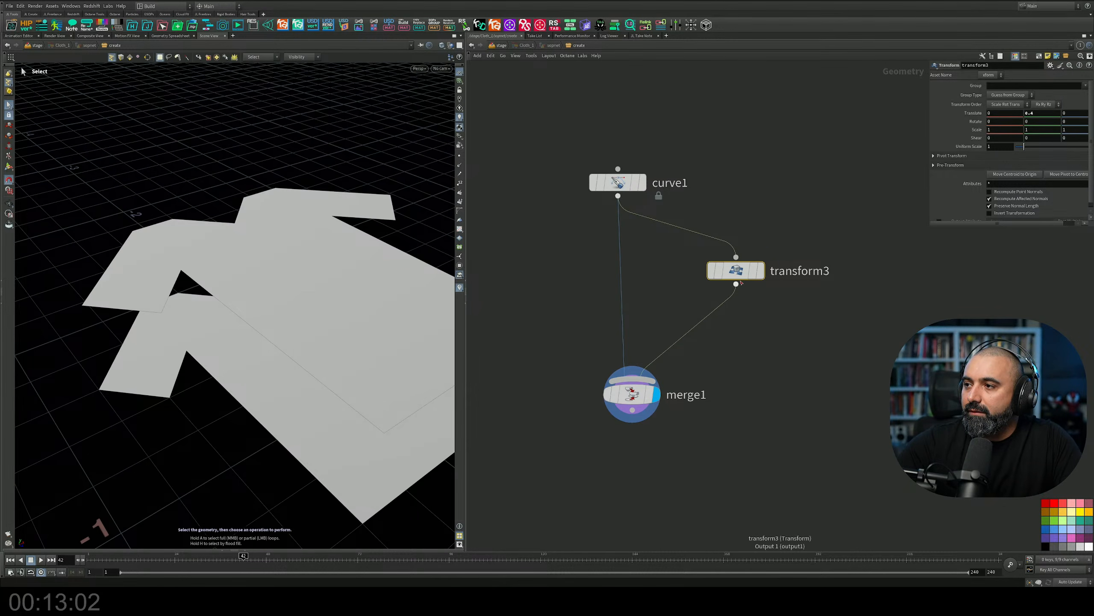
Insert a Resample node after curve1 so that it feeds both transform3 and the Merge node.
left_click_drag(742, 278, 745, 265)
middle_click_drag(728, 338, 728, 309)
key("Tab")
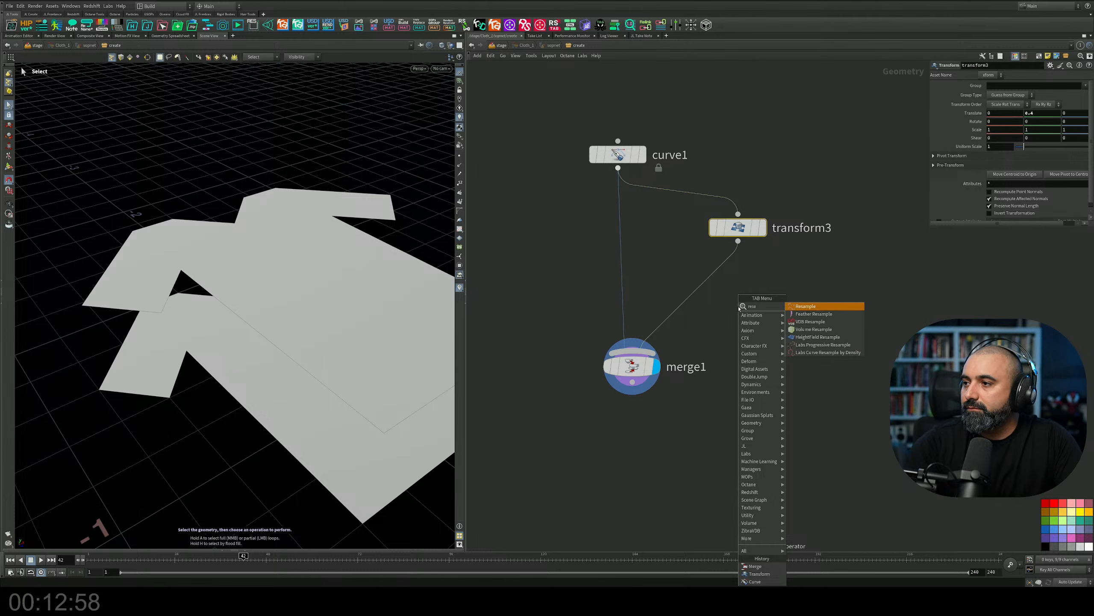
left_click(810, 311)
left_click(619, 213)
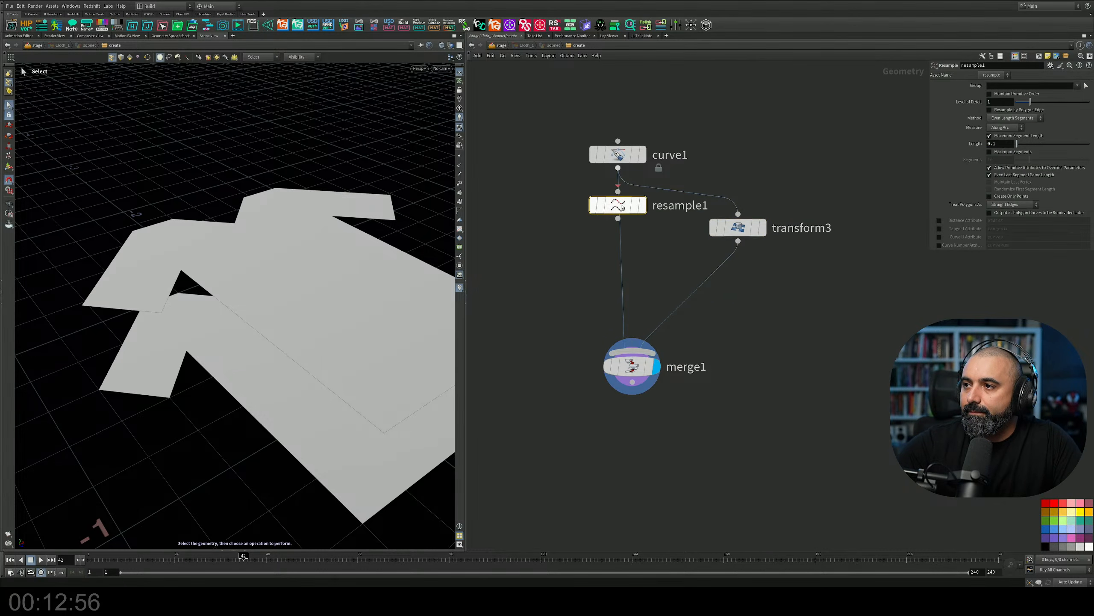
left_click_drag(629, 216, 731, 283)
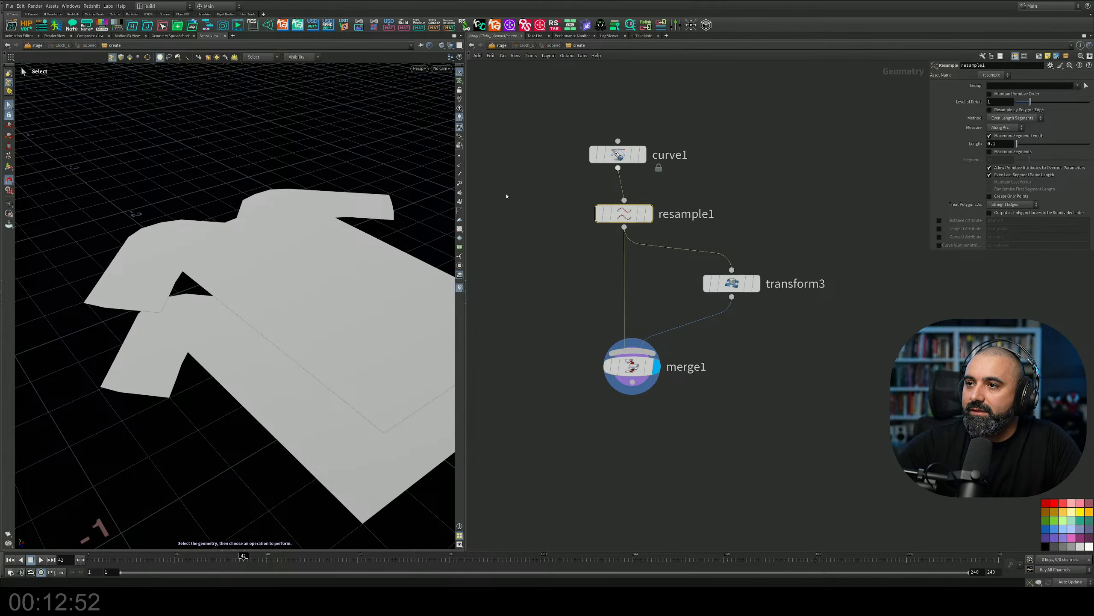
Turn off the Resample node's Maximum Segment Length, enable Maximum Segments and set it to 171 segments.
left_click(458, 158)
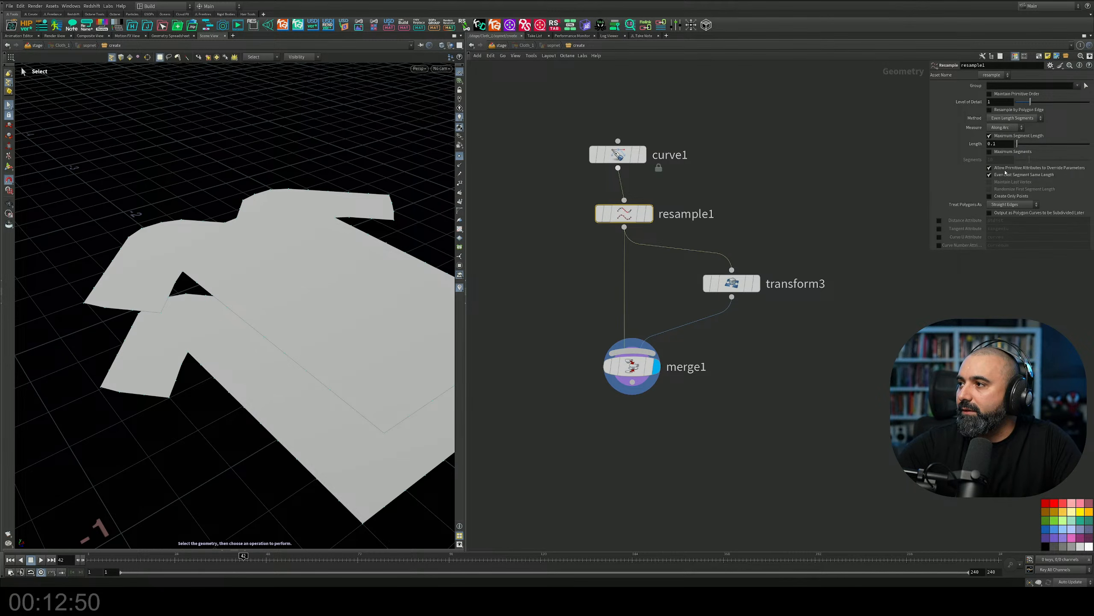
left_click(989, 136)
left_click(990, 151)
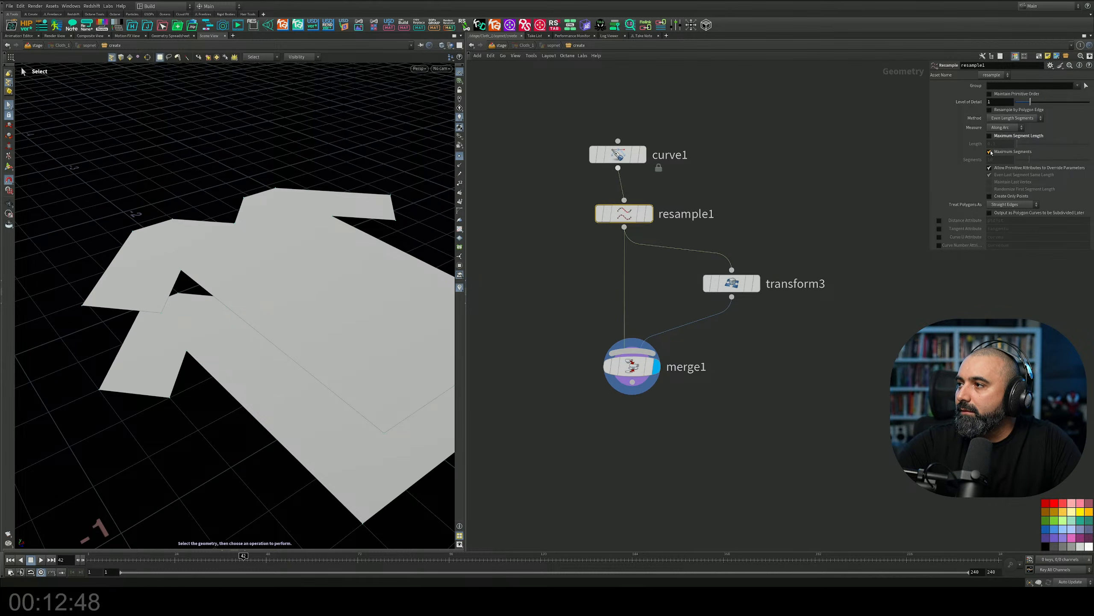
left_click_drag(1030, 160, 1091, 160)
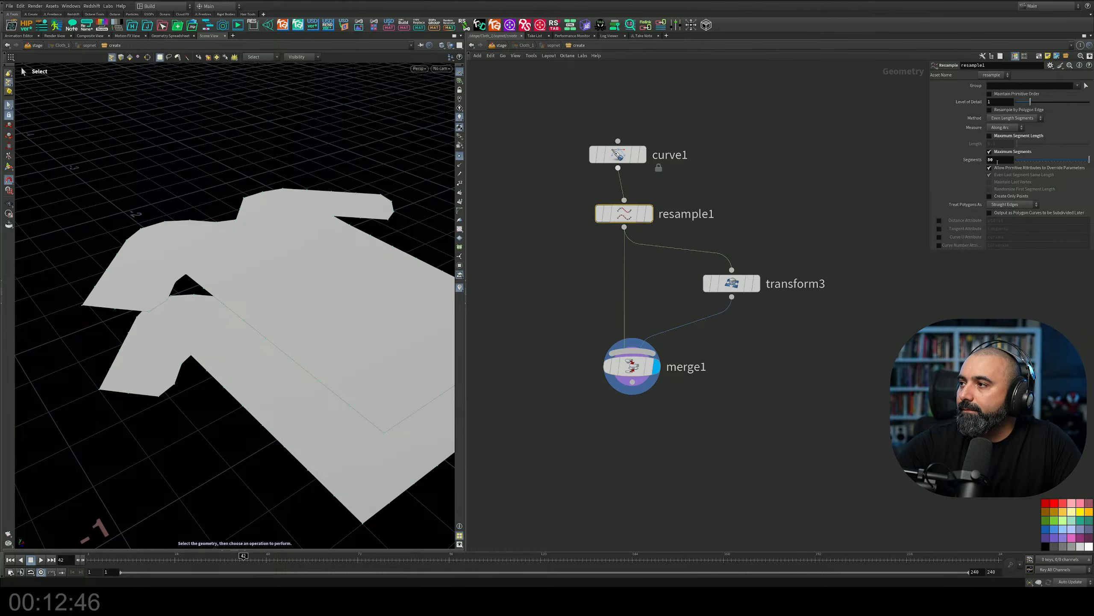
middle_click_drag(999, 160, 1016, 162)
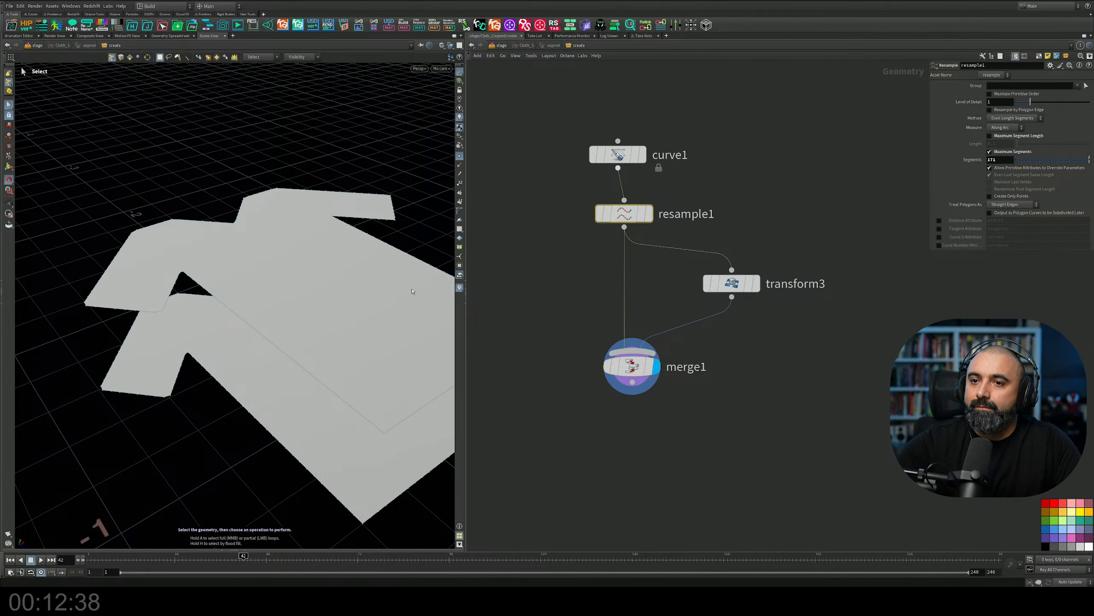
left_click_drag(398, 276, 293, 259, "alt")
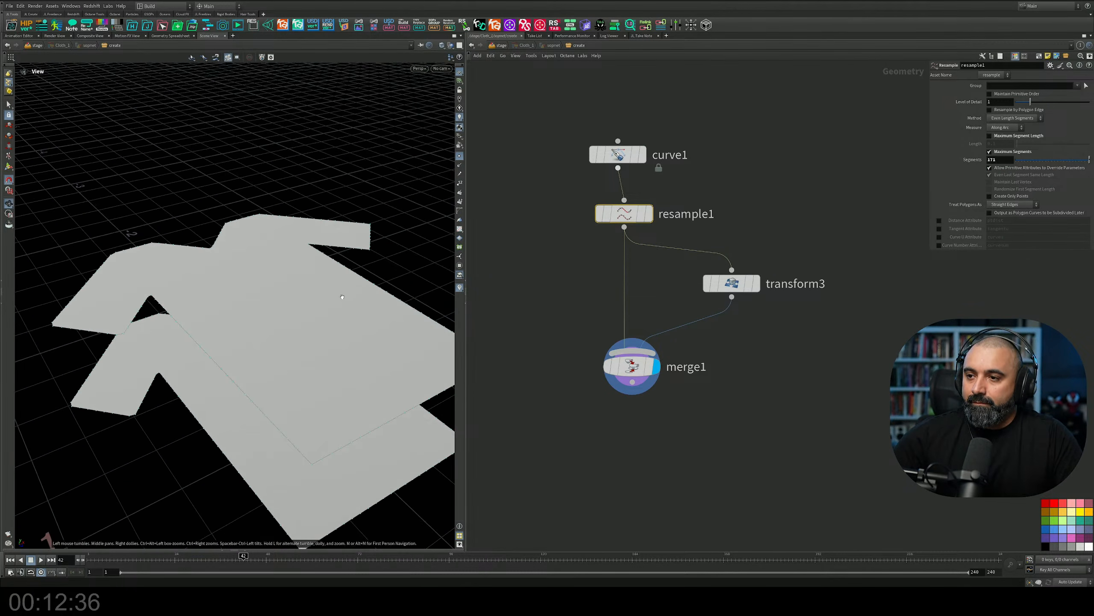
Add a Vellum Configure Cloth node below merge1, connect the merged panels to it and display it.
middle_click_drag(756, 461, 750, 288)
key("Tab")
type("vellu")
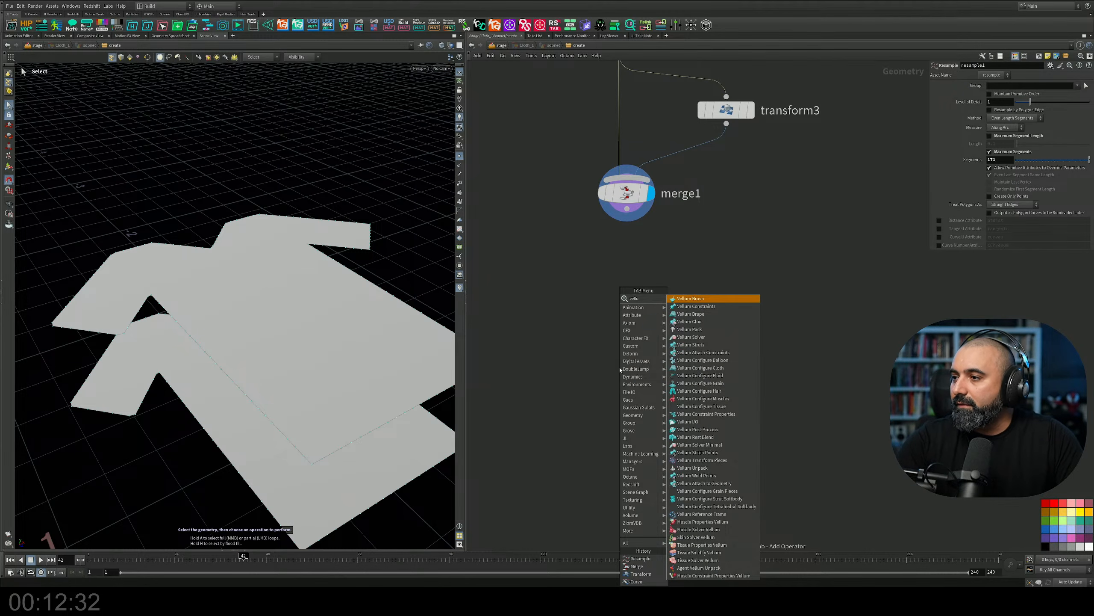
type("c")
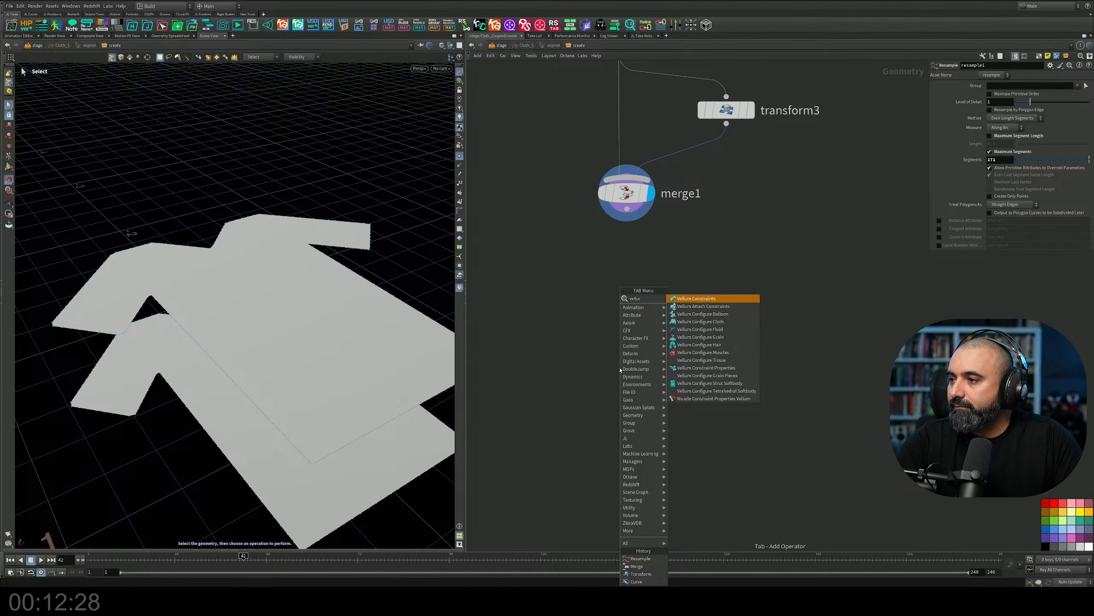
key("Down")
key("Down")
key("Down")
key("Escape")
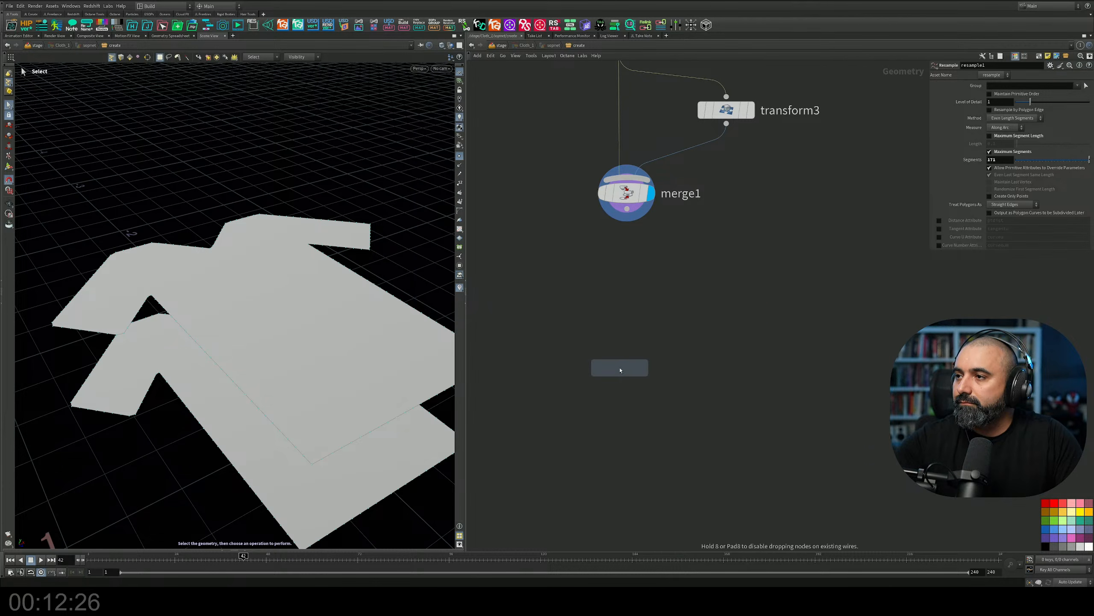
left_click(649, 296)
left_click_drag(626, 199, 634, 282)
left_click(682, 324)
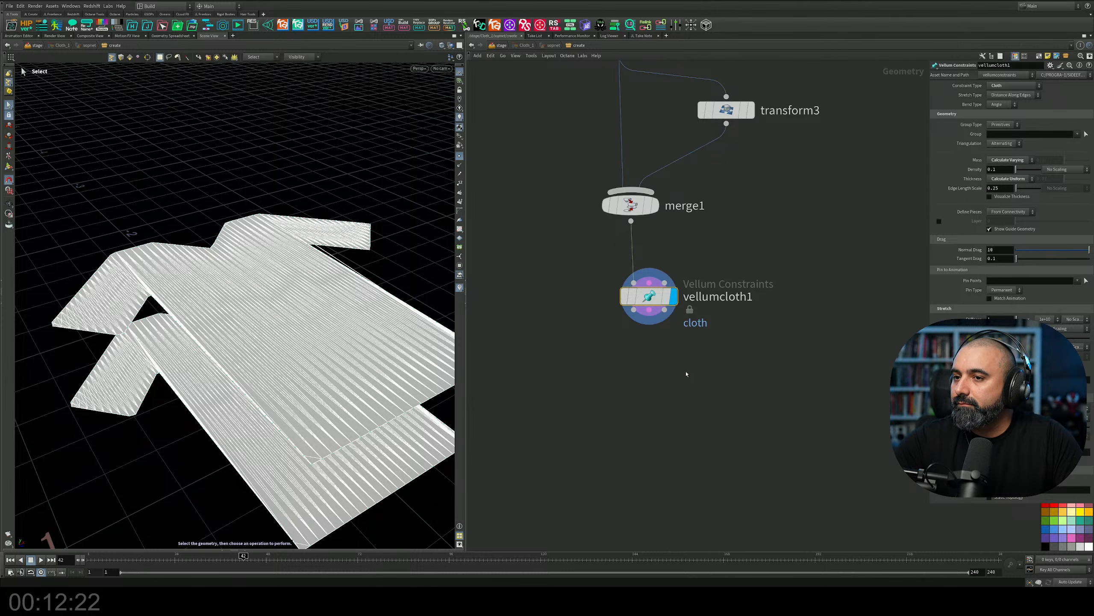
middle_click_drag(664, 391, 649, 353)
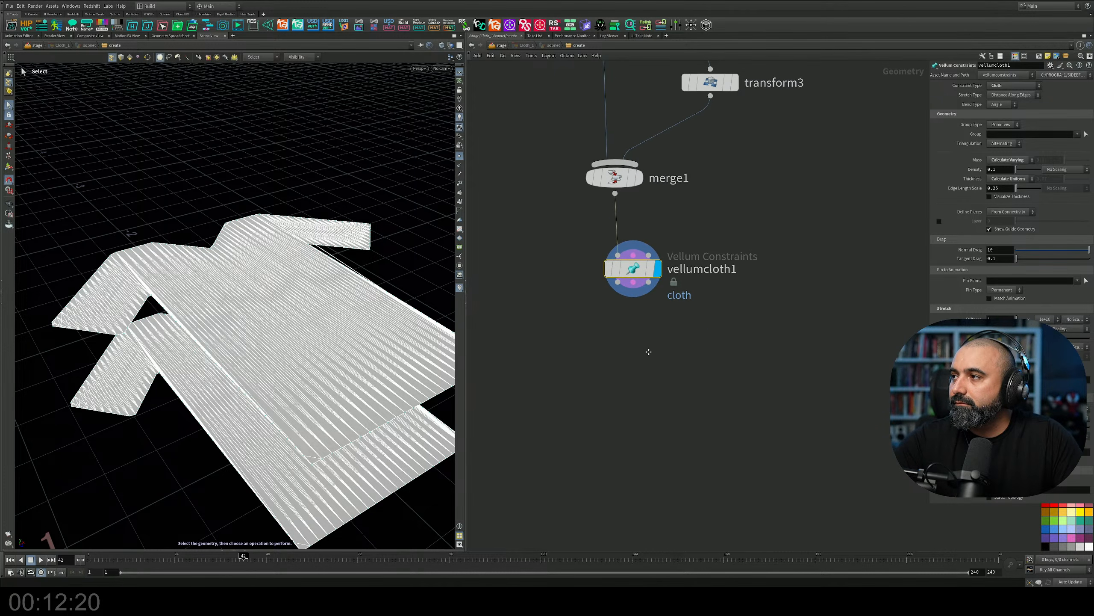
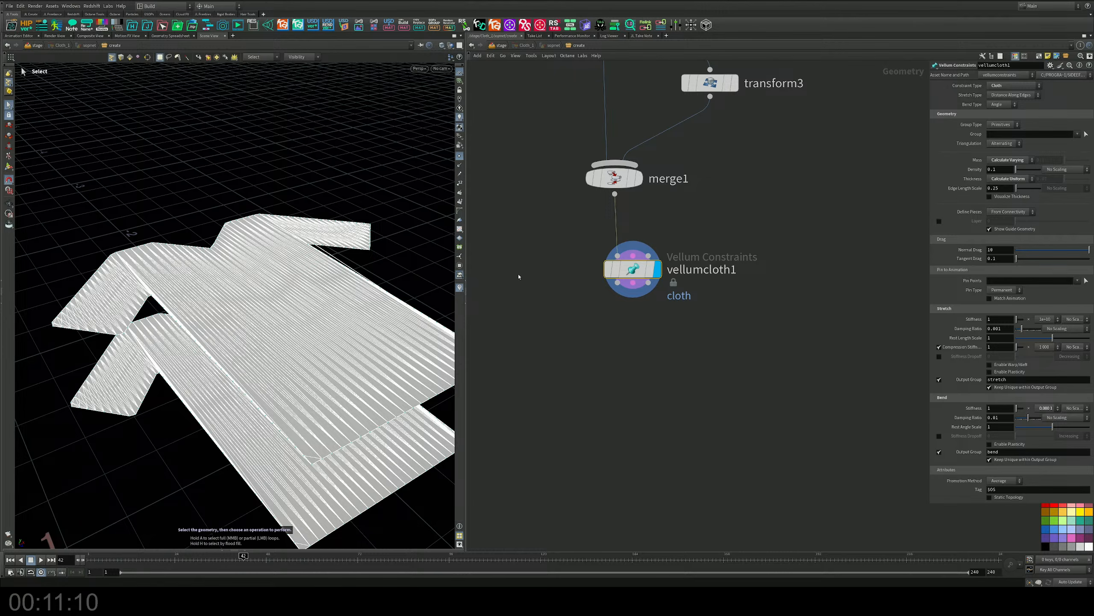
Add a Vellum Drape node below vellumcloth1, wire all three cloth outputs into it and display it.
middle_click_drag(703, 339, 707, 315)
key("Tab")
type("vellum dr")
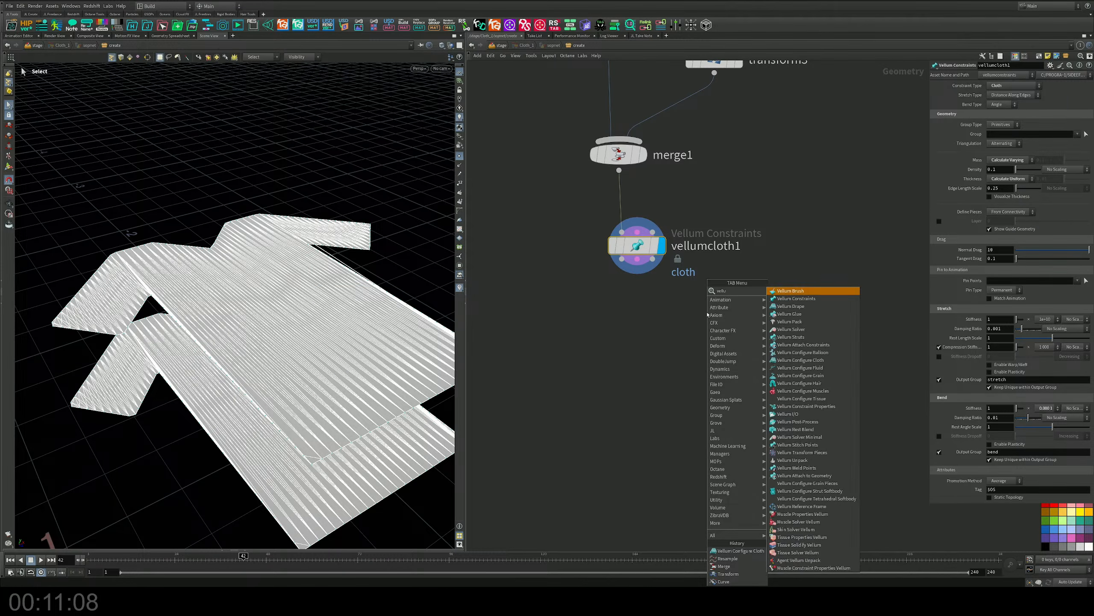
key("Return")
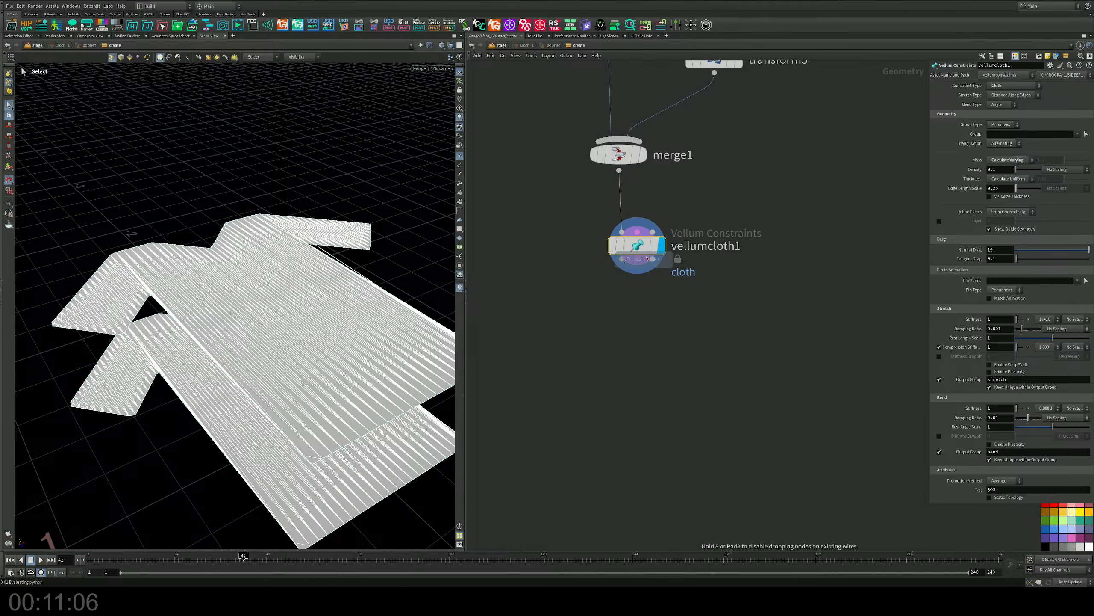
left_click(640, 252)
left_click_drag(640, 250, 646, 337)
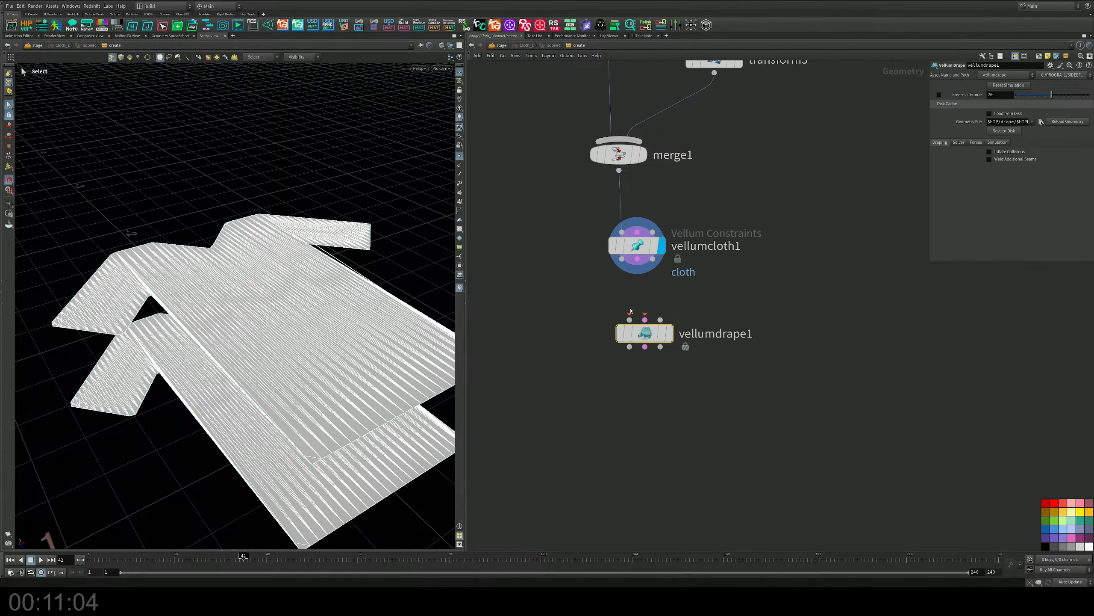
key("j")
left_click_drag(638, 248, 650, 343, "shift")
mouse_move(651, 343)
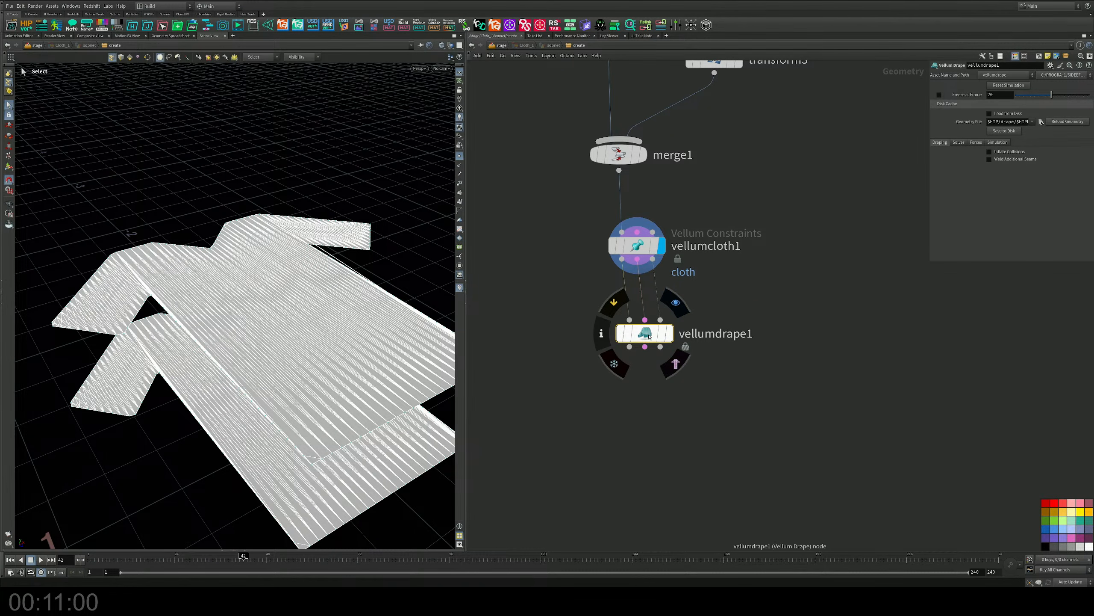
left_click_drag(651, 342, 654, 346)
mouse_move(664, 346)
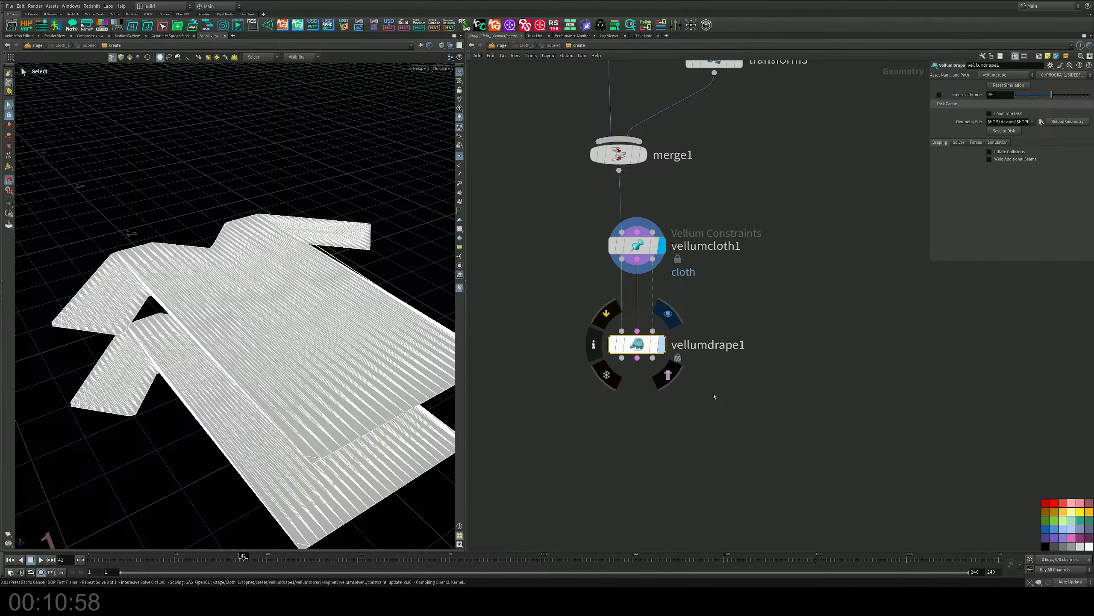
key("r")
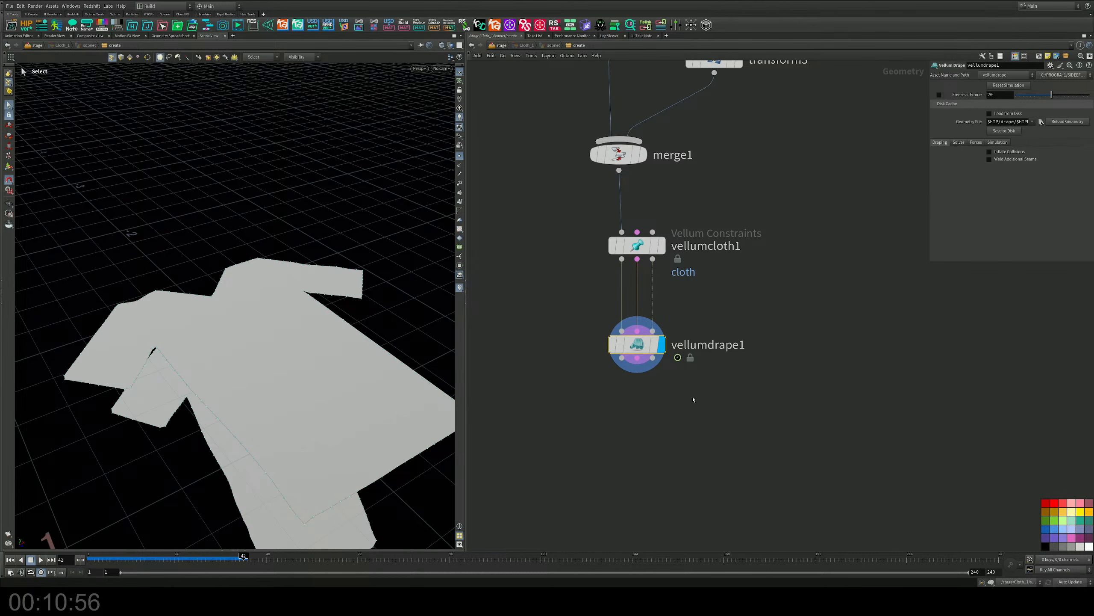
Return the timeline to frame 1 and inspect the two stacked T-shirt panels at the start.
left_click_drag(297, 427, 300, 350, "alt")
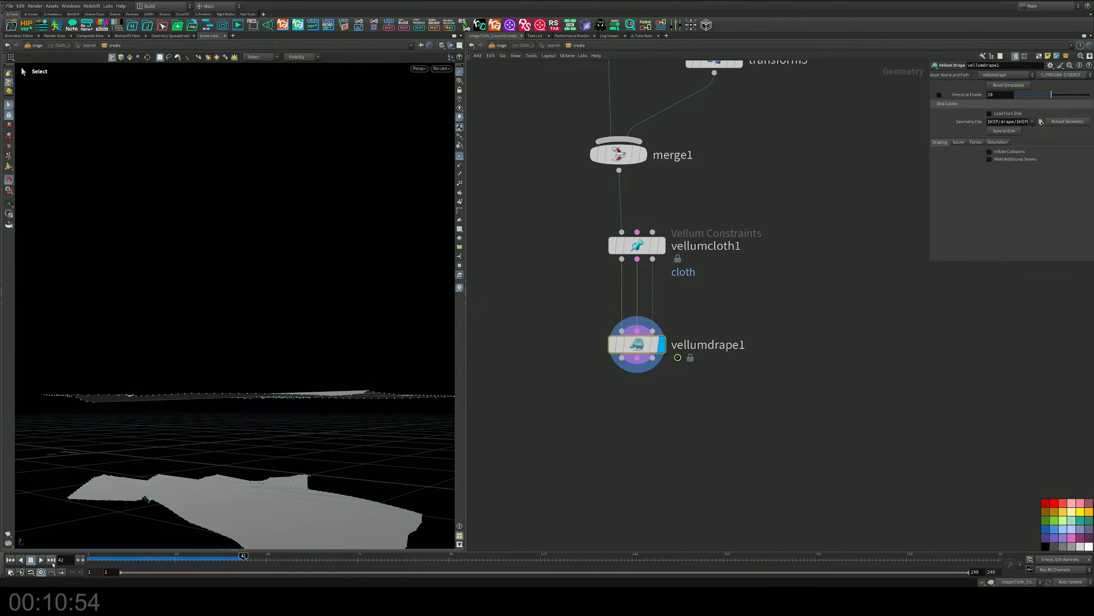
left_click(10, 560)
left_click_drag(190, 371, 244, 381, "alt")
right_click_drag(244, 381, 224, 375, "alt")
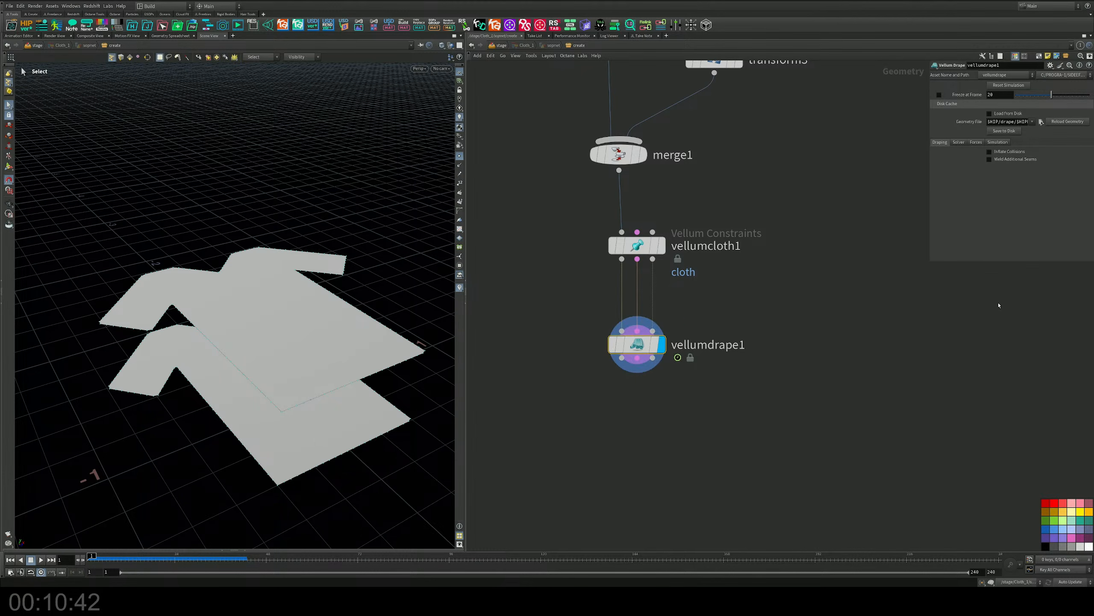
Review vellumdrape1's solver and force settings and turn on Weld Additional Seams in its draping settings.
left_click(959, 142)
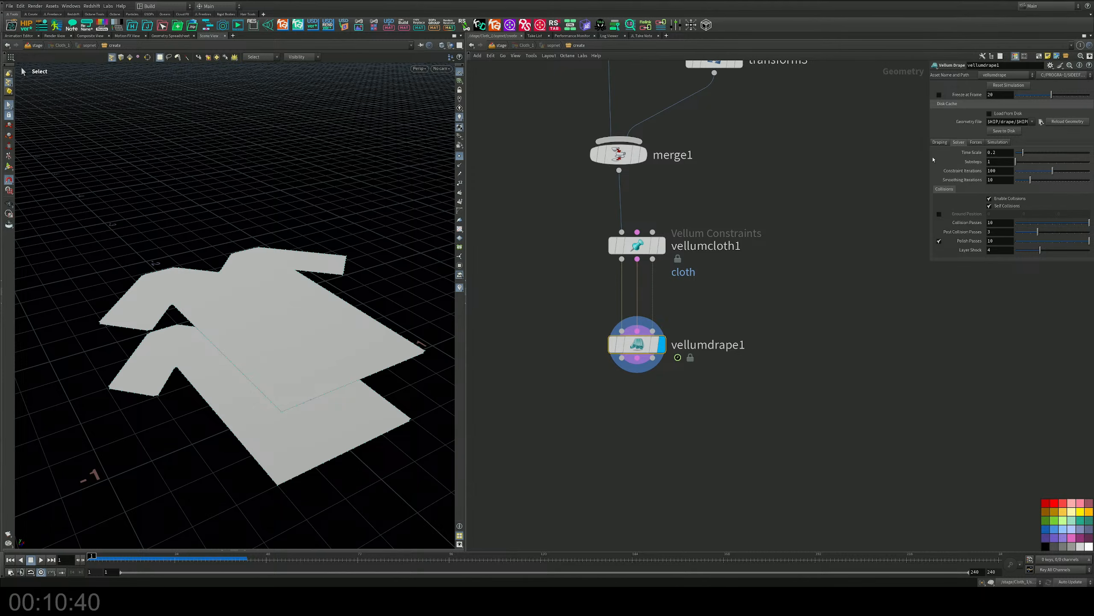
left_click_drag(928, 158, 840, 158)
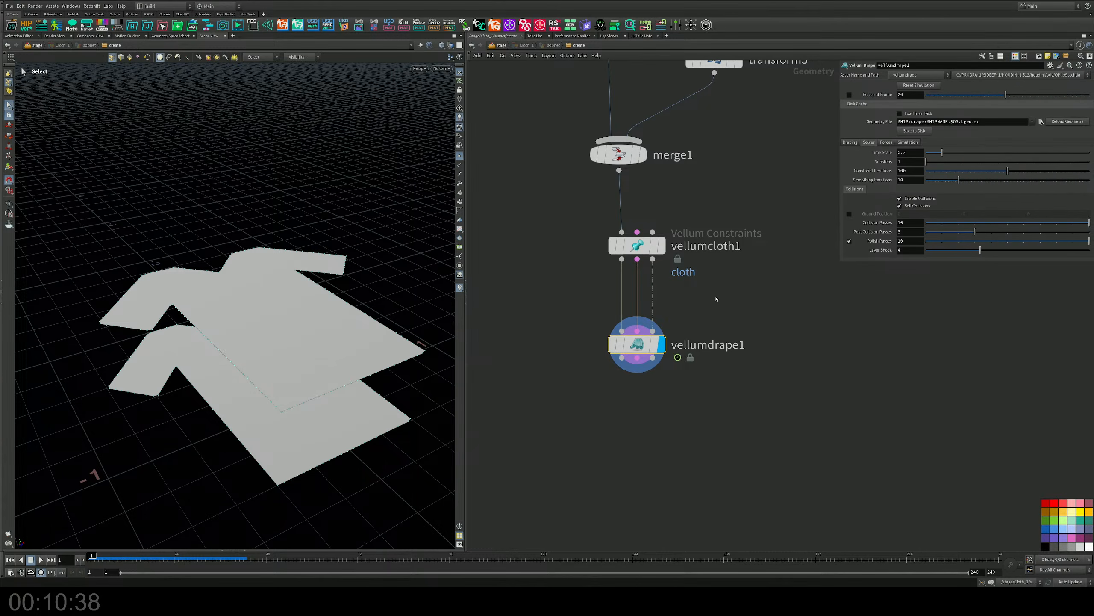
key("Return")
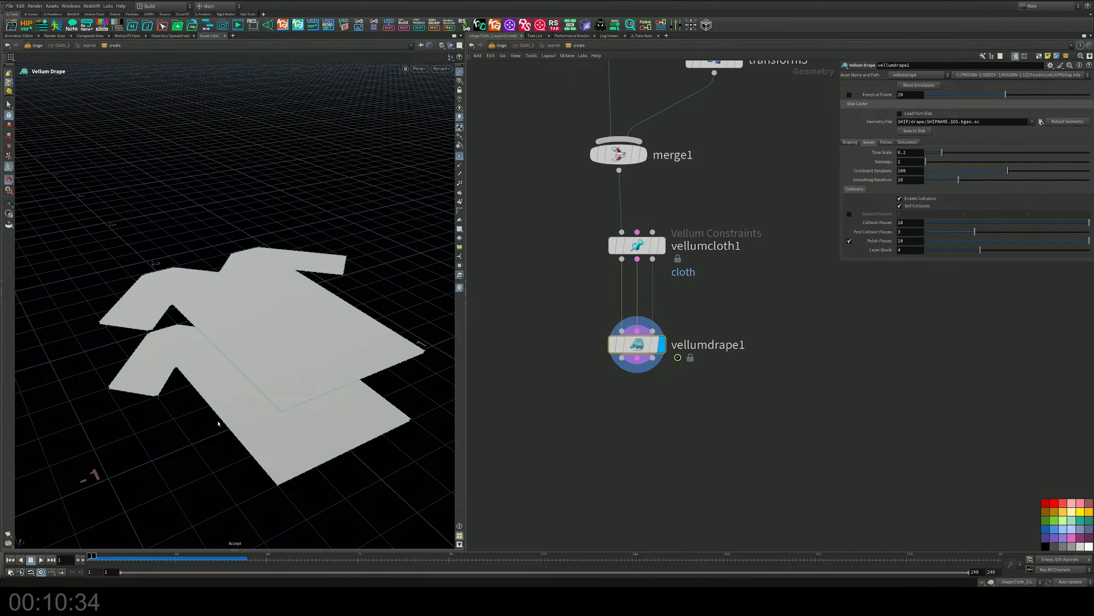
left_click_drag(157, 414, 182, 363, "alt")
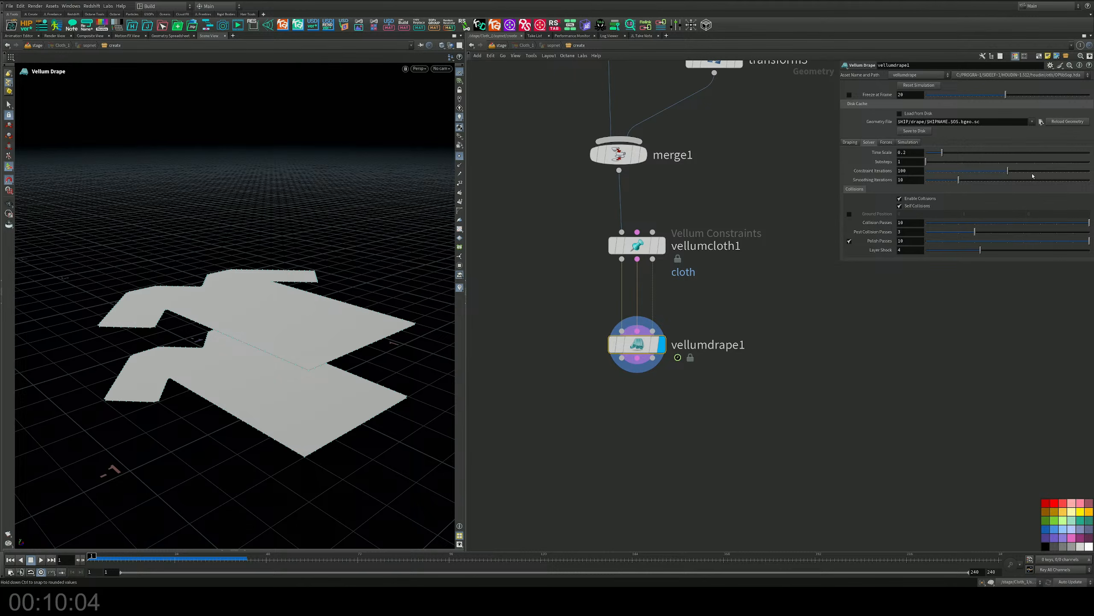
left_click(887, 142)
left_click(888, 143)
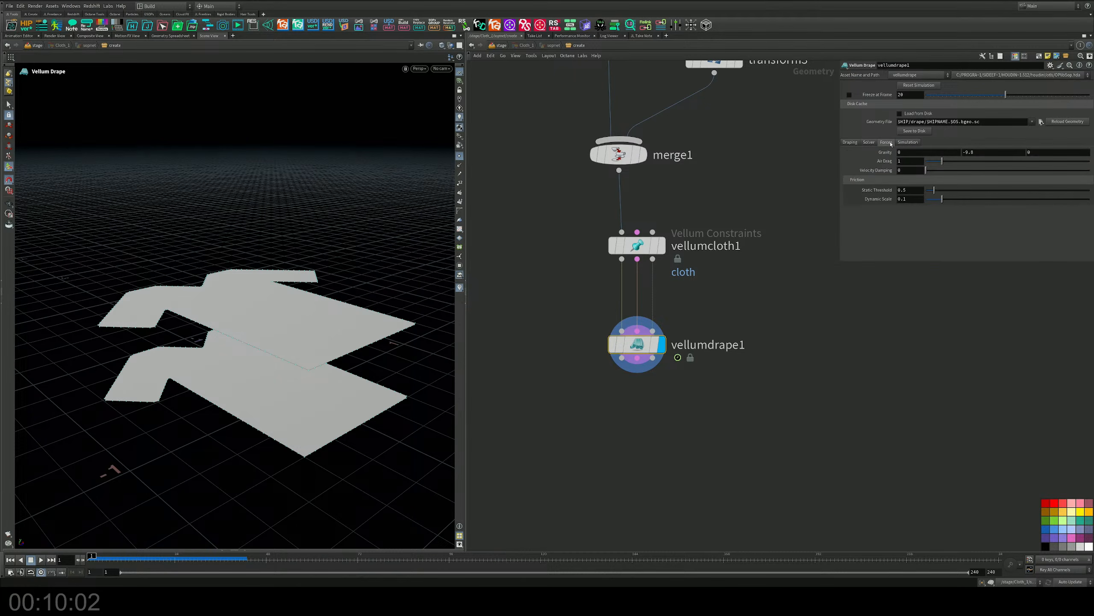
left_click(869, 143)
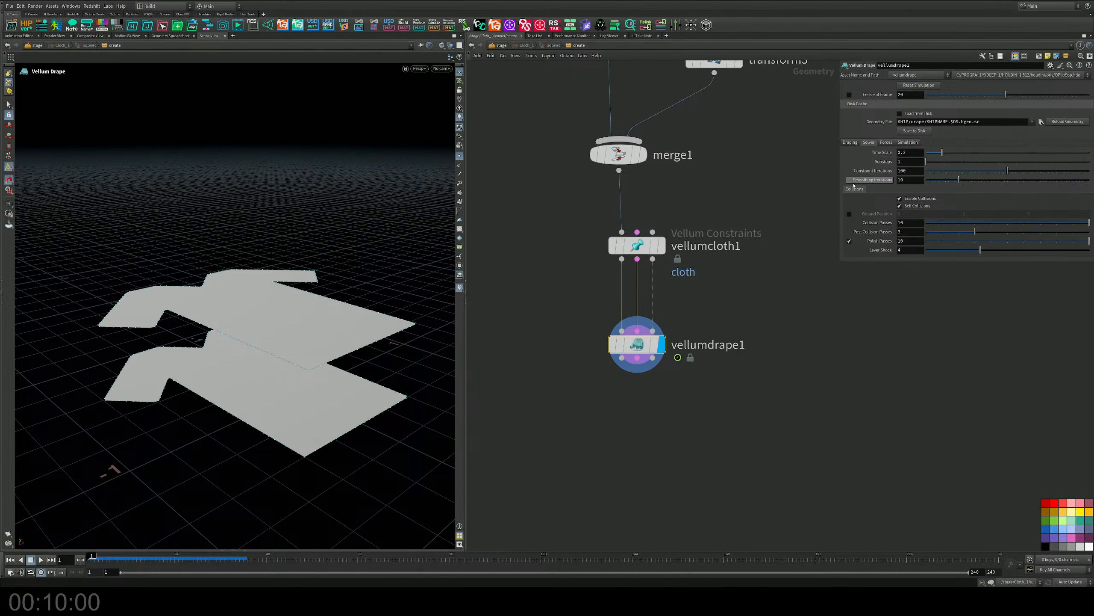
left_click(849, 143)
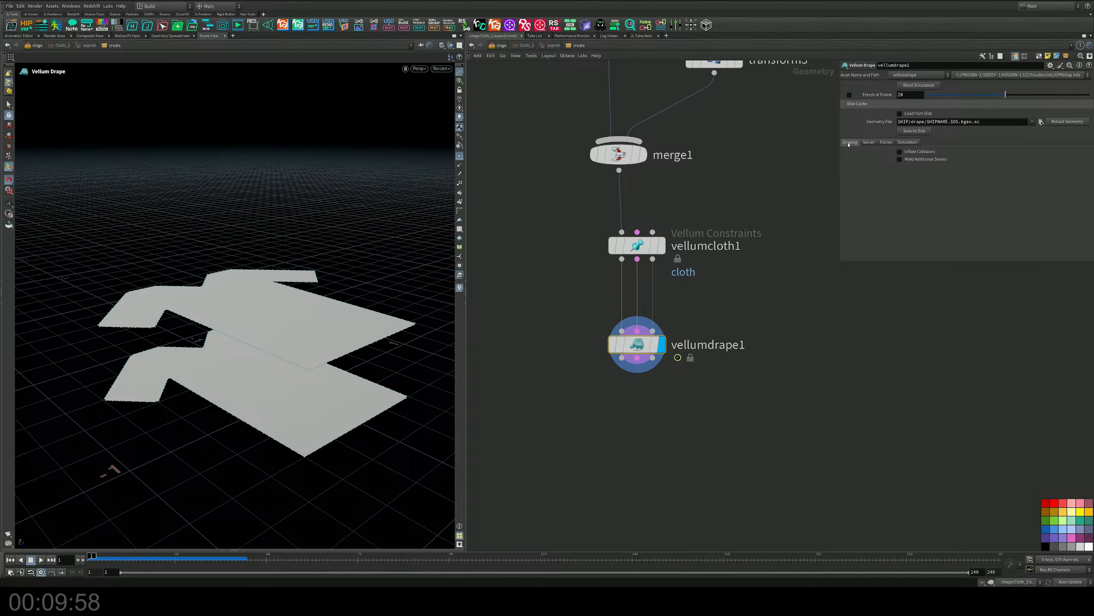
left_click(900, 160)
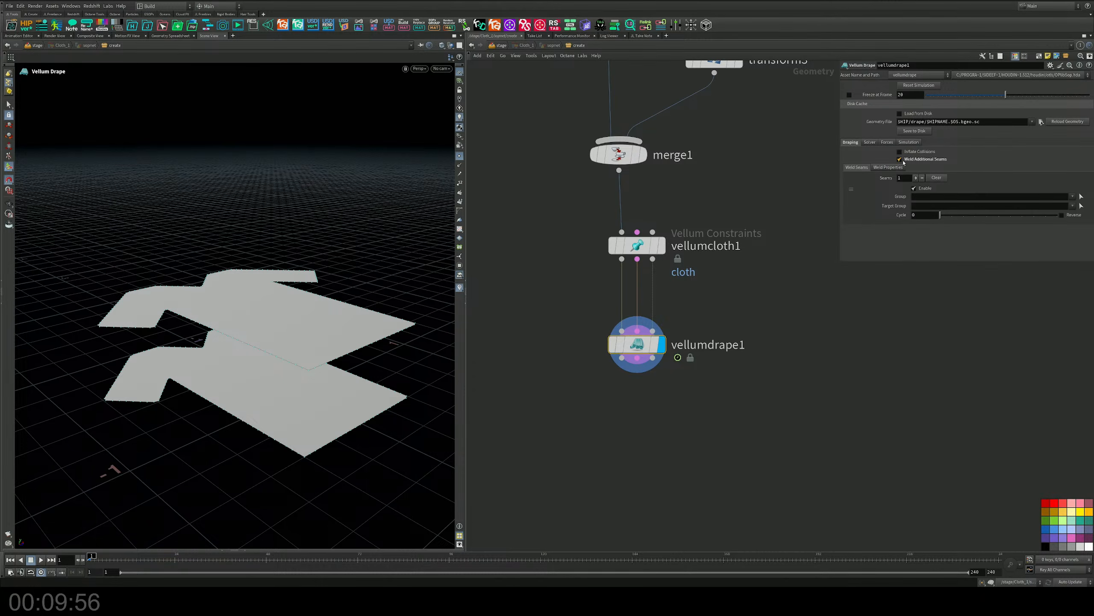
Delete the transform3 and merge1 nodes between resample1 and vellumcloth1.
middle_click_drag(714, 297, 706, 401)
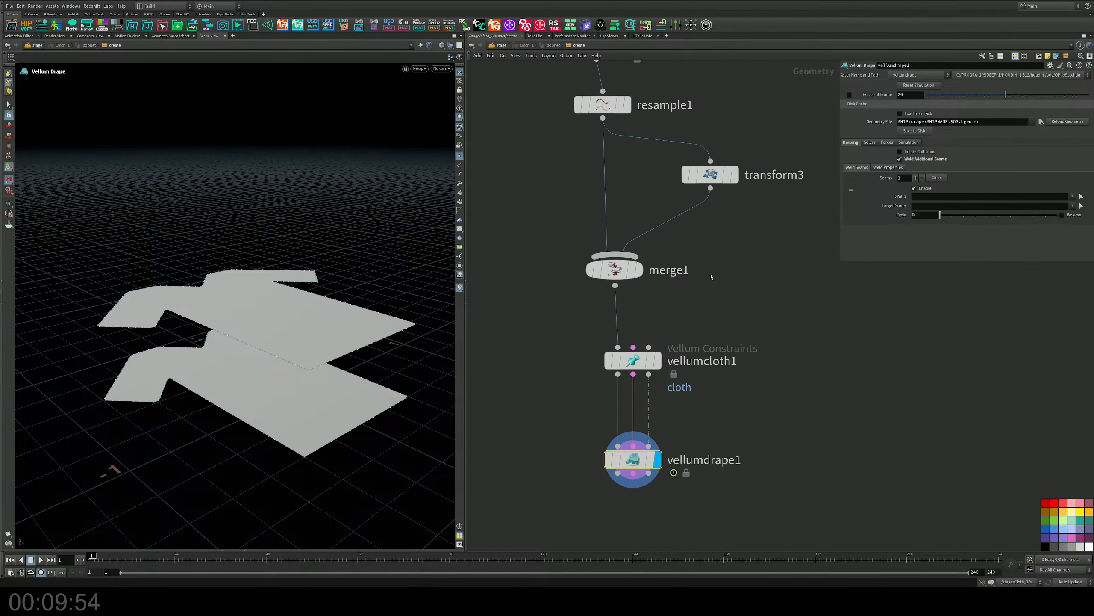
middle_click_drag(711, 276, 704, 354)
left_click_drag(612, 349, 614, 323)
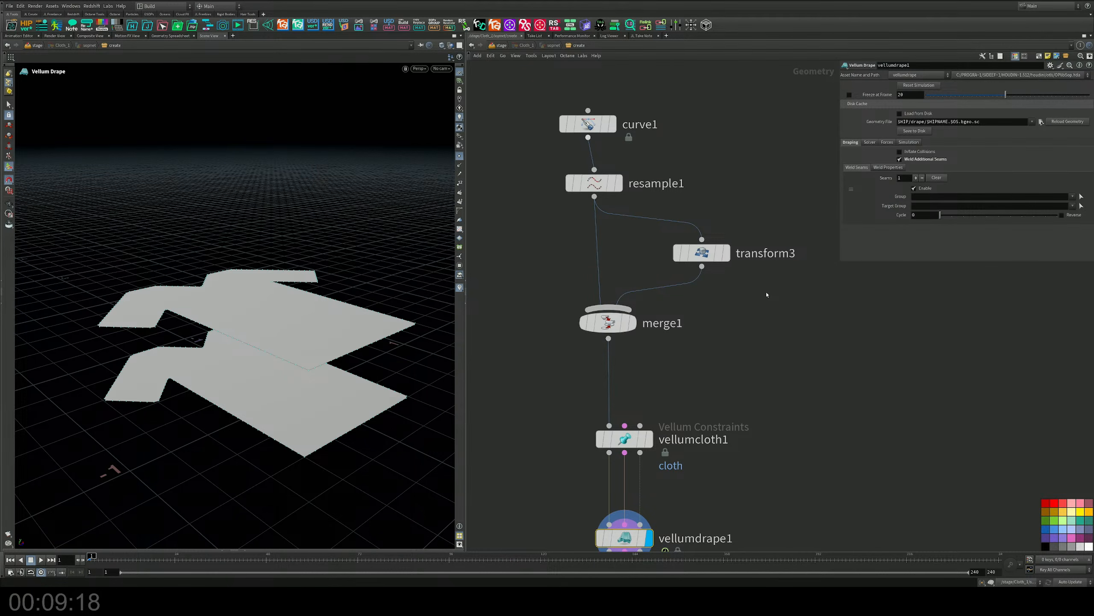
middle_click_drag(827, 316, 819, 344)
left_click_drag(771, 324, 666, 273)
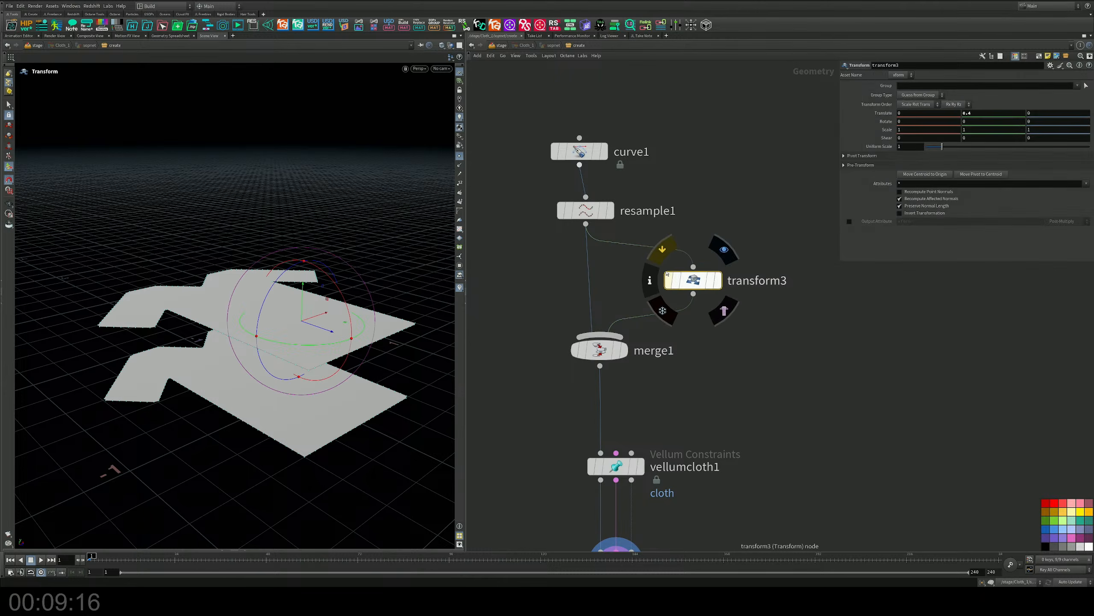
left_click_drag(537, 241, 725, 361)
key("Delete")
Insert a Mirror node between resample1 and vellumcloth1.
key("Tab")
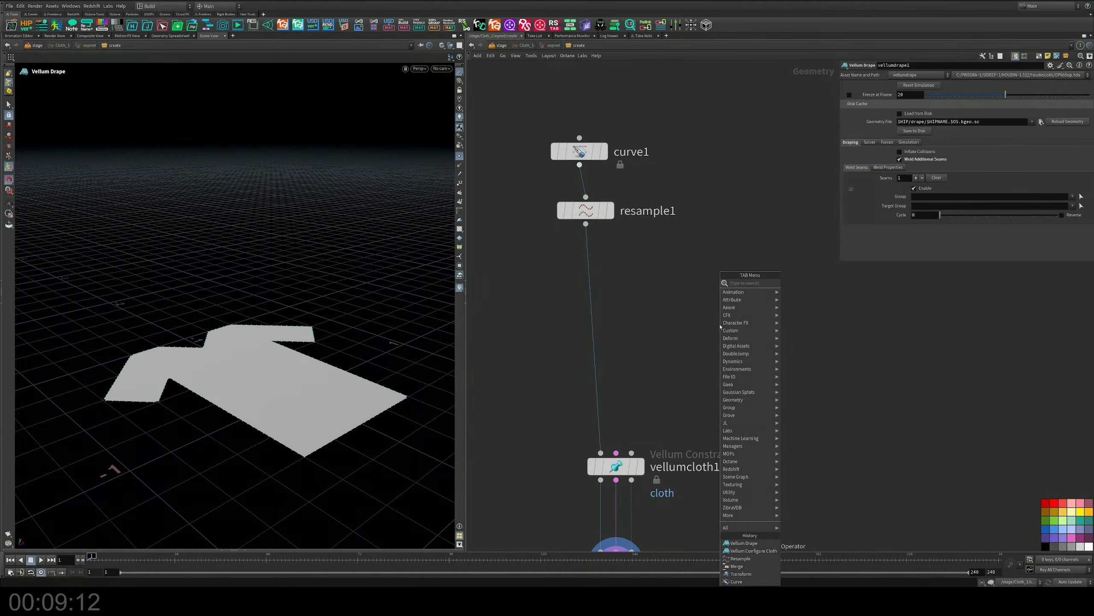
type("rem")
key("Return")
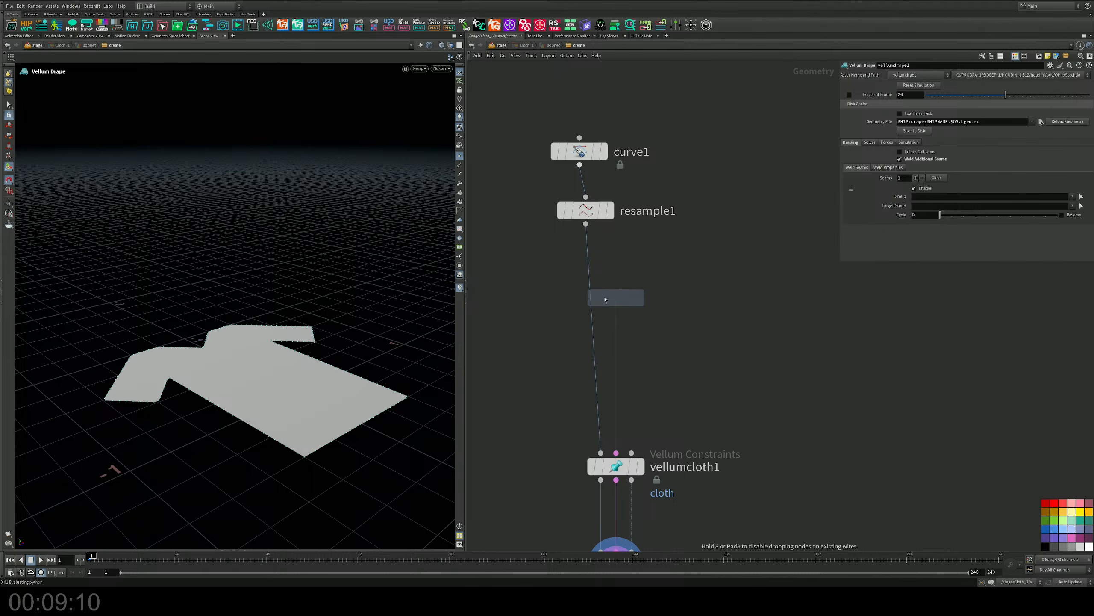
left_click(615, 299)
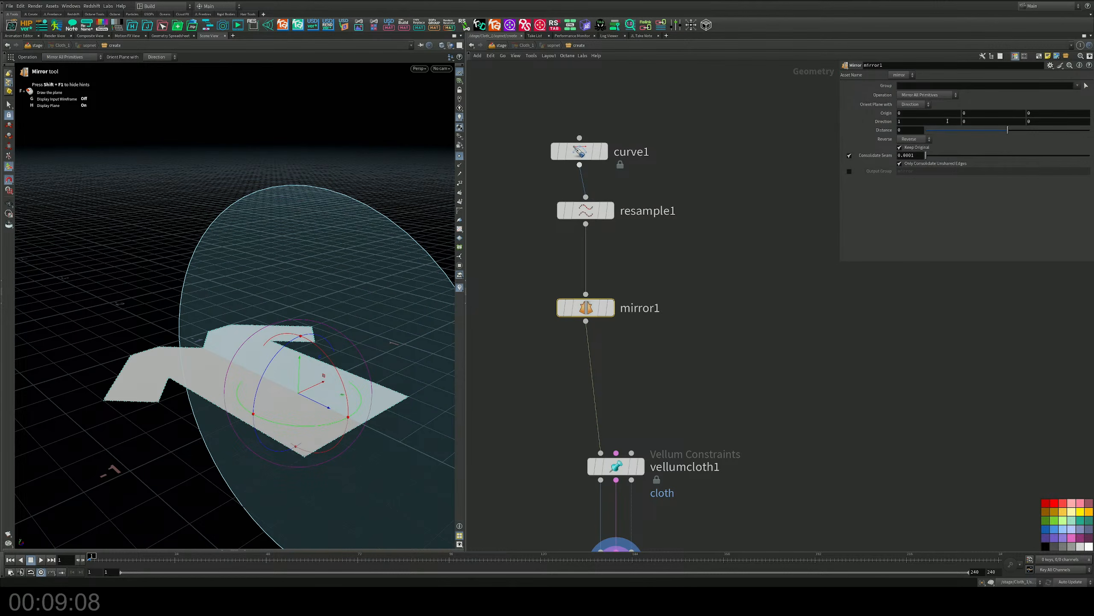
Set mirror1's direction to 0, 1, 0 and its distance to 0.19 to stack a mirrored panel vertically.
left_click(967, 121)
key("Return")
left_click_drag(907, 122, 886, 126)
type("0")
key("Return")
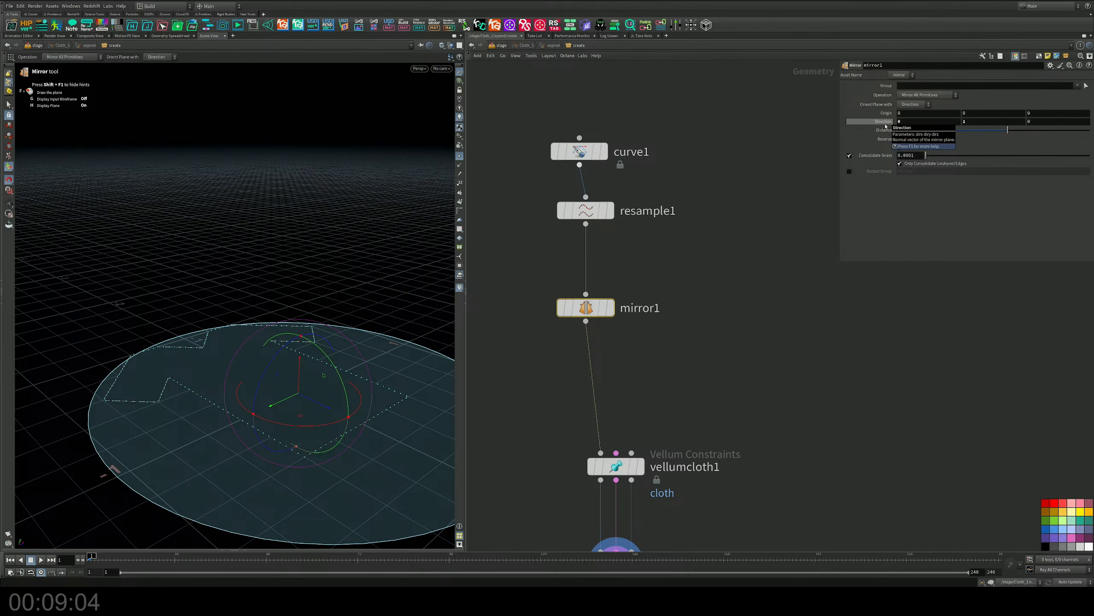
mouse_move(1011, 137)
left_mouse_down()
mouse_move(1020, 135)
mouse_move(1010, 136)
left_mouse_up()
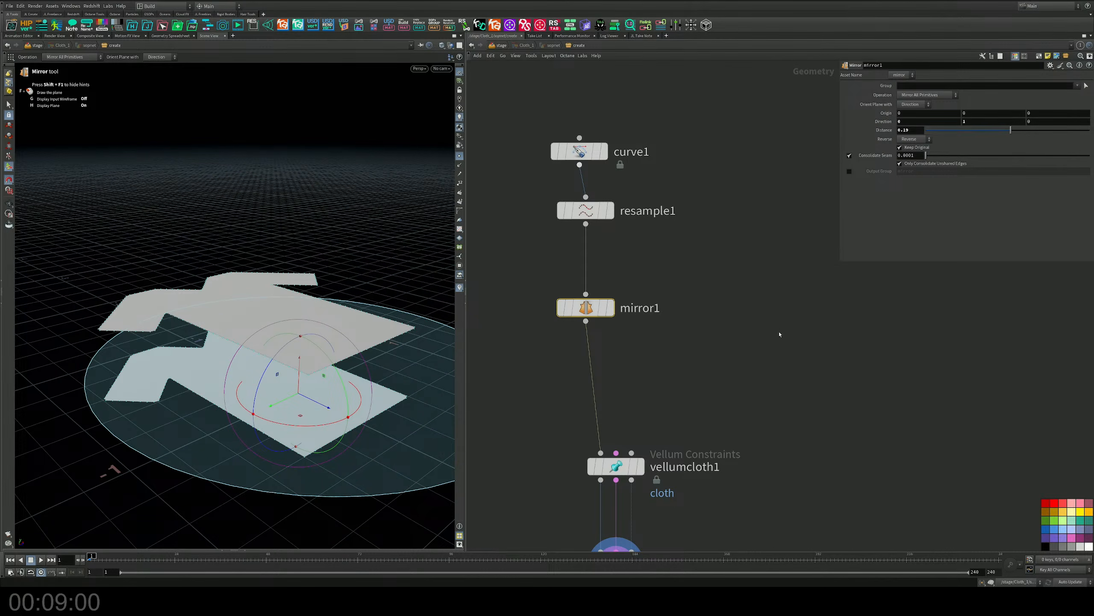
Try picking the points along the upper panel's bottom hem as the Group of vellumdrape1's weld seam.
middle_click_drag(706, 424, 735, 168)
left_click_drag(730, 268, 589, 387)
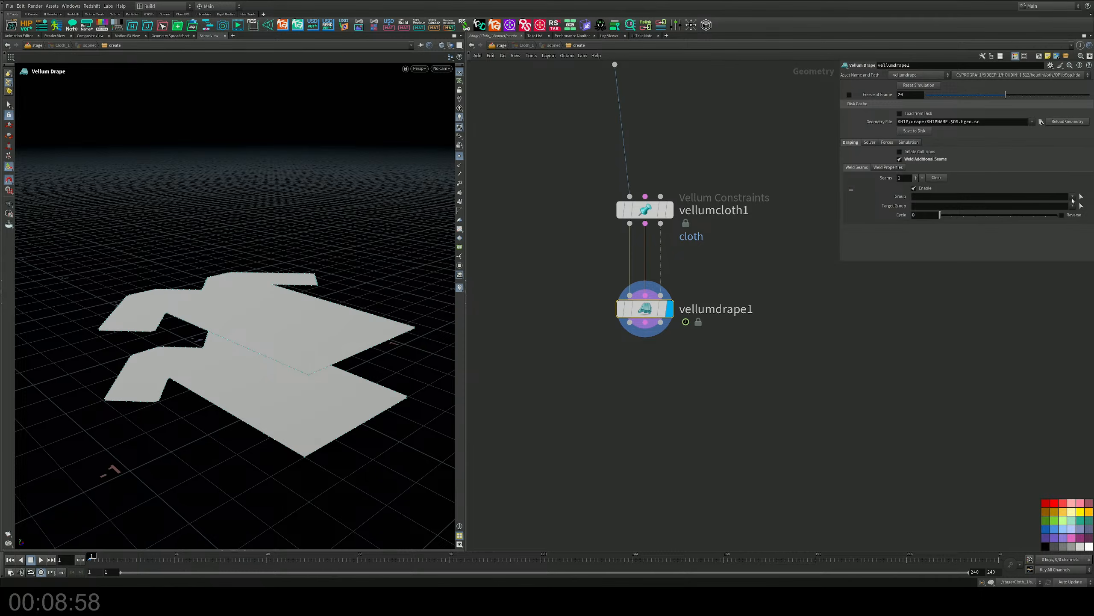
key("Return")
left_click_drag(317, 389, 261, 372, "alt")
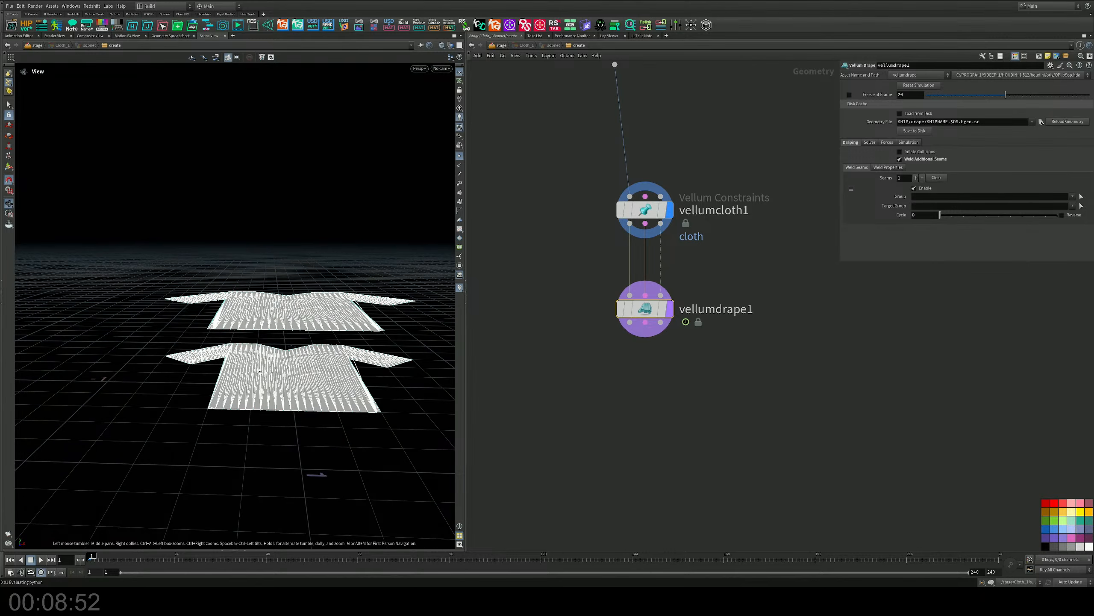
left_click_drag(200, 318, 382, 365)
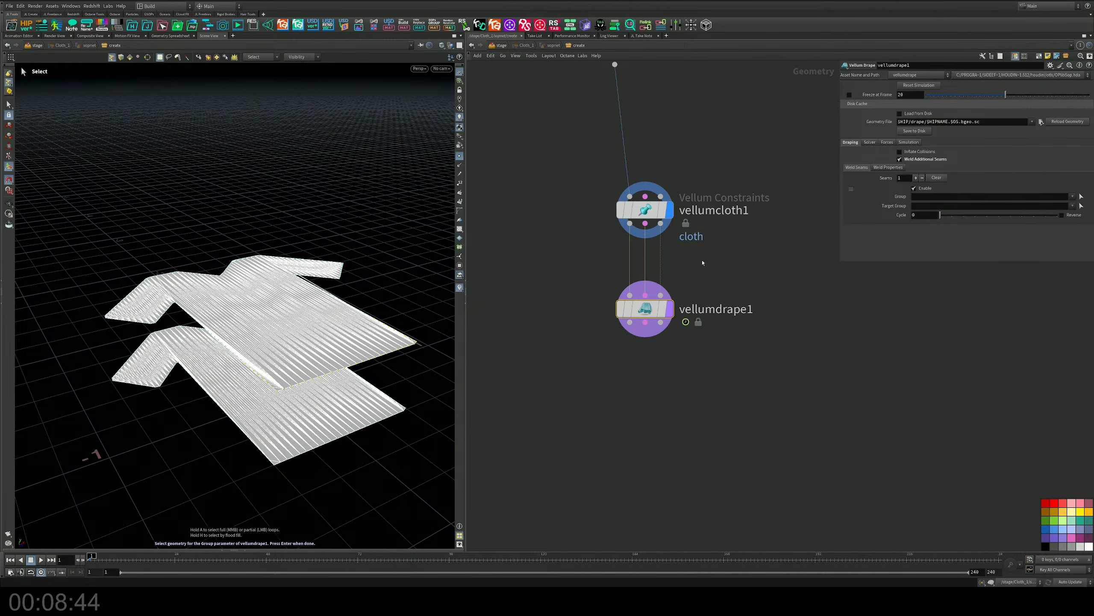
key("Return")
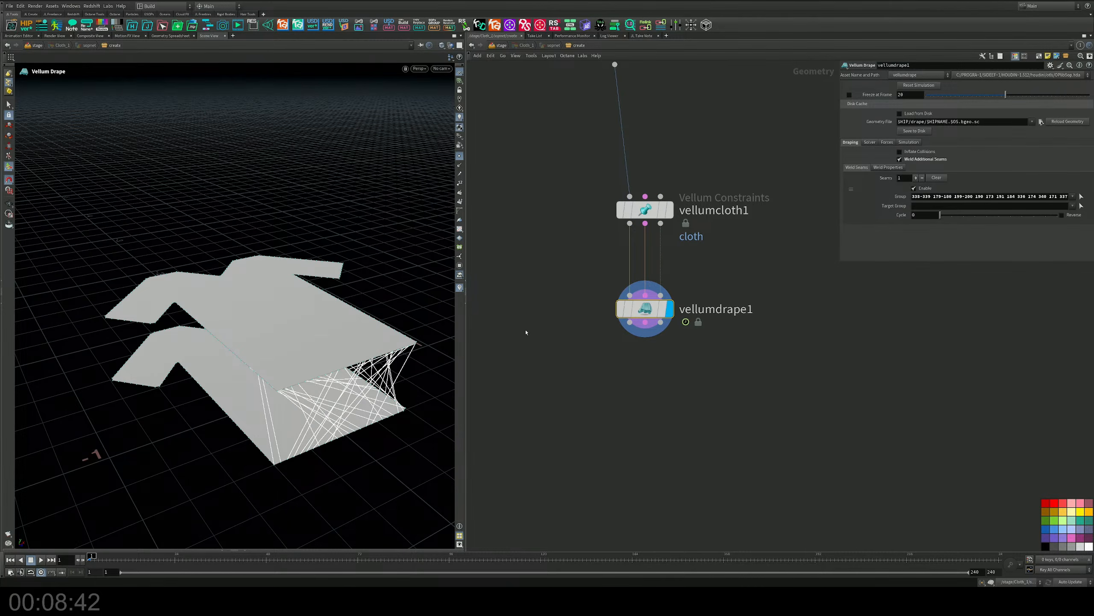
Try picking the points along the lower panel's bottom hem as the weld seam's Target Group.
left_click(1081, 206)
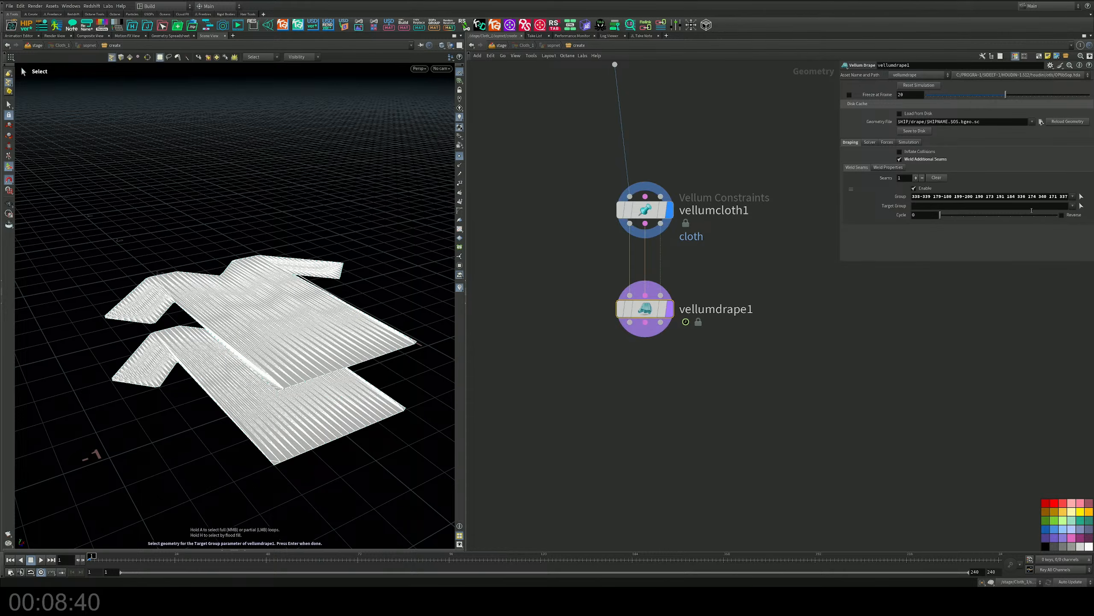
left_click_drag(205, 410, 303, 383)
key("Return")
key("Escape")
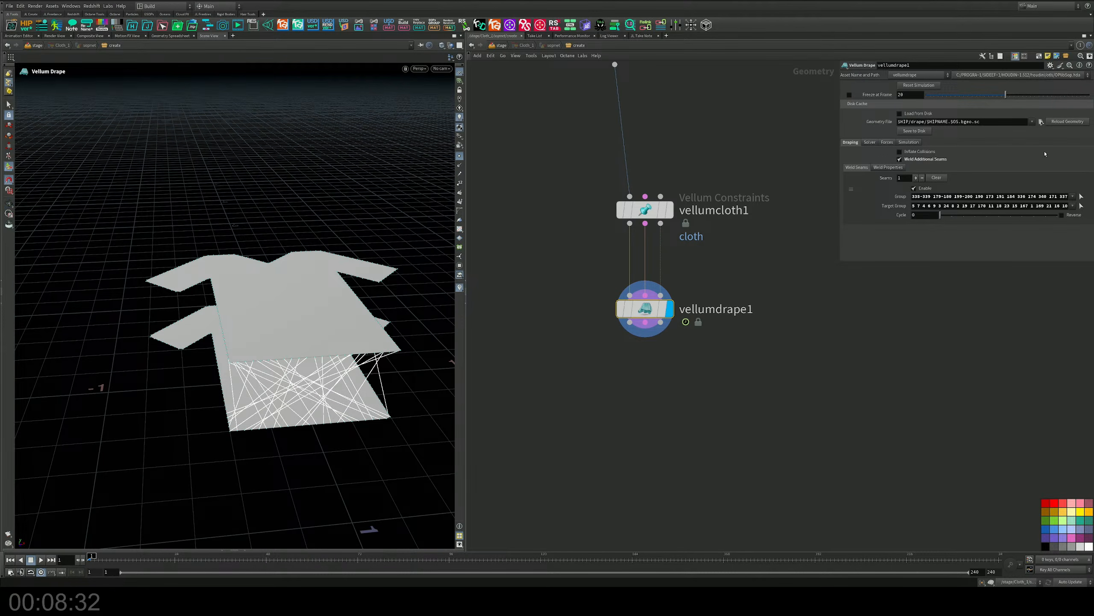
Replace the weld seam's Group with the points of the entire upper T-shirt panel.
left_click(1081, 197)
middle_click_drag(343, 274, 276, 228, "alt")
left_click_drag(277, 227, 242, 229, "alt")
left_click_drag(72, 218, 354, 276)
key("Return")
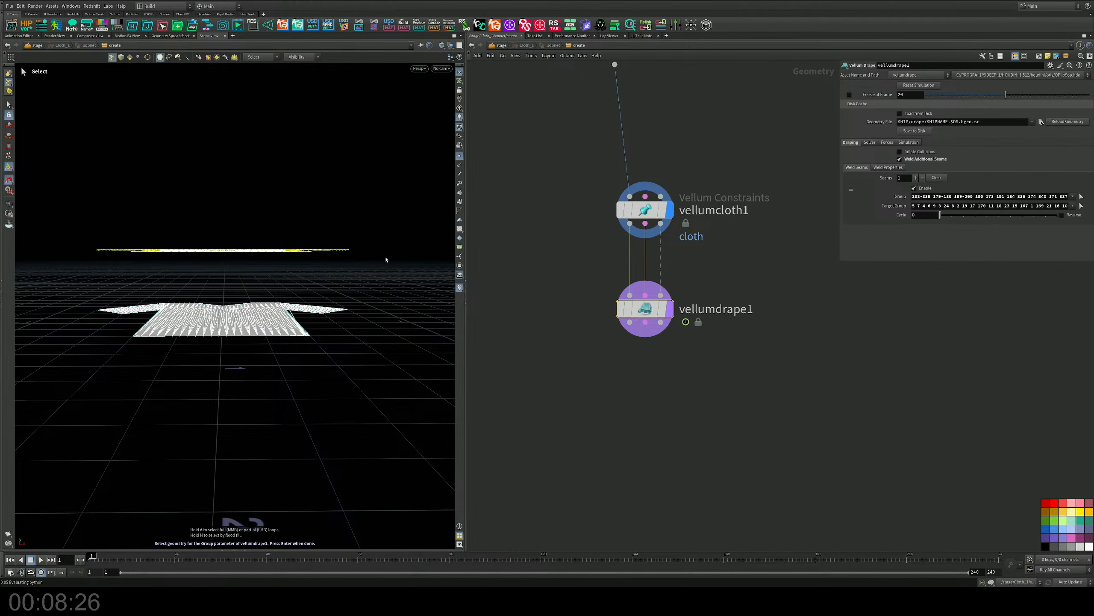
key("Return")
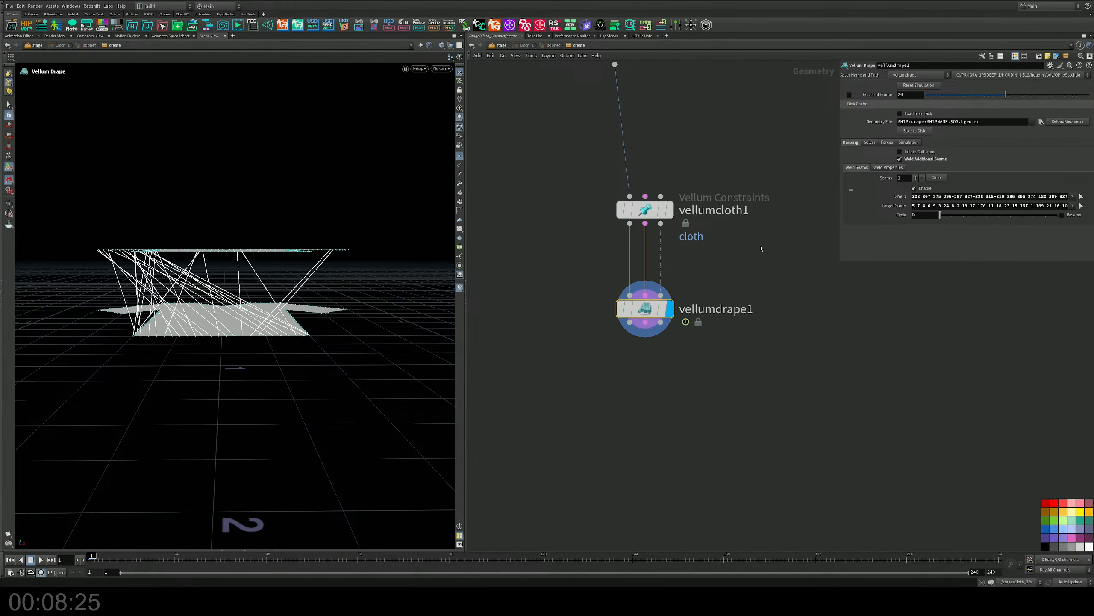
Replace the weld seam's Target Group with the points of the entire lower T-shirt panel.
left_click(1082, 206)
left_click_drag(73, 285, 412, 420)
key("Return")
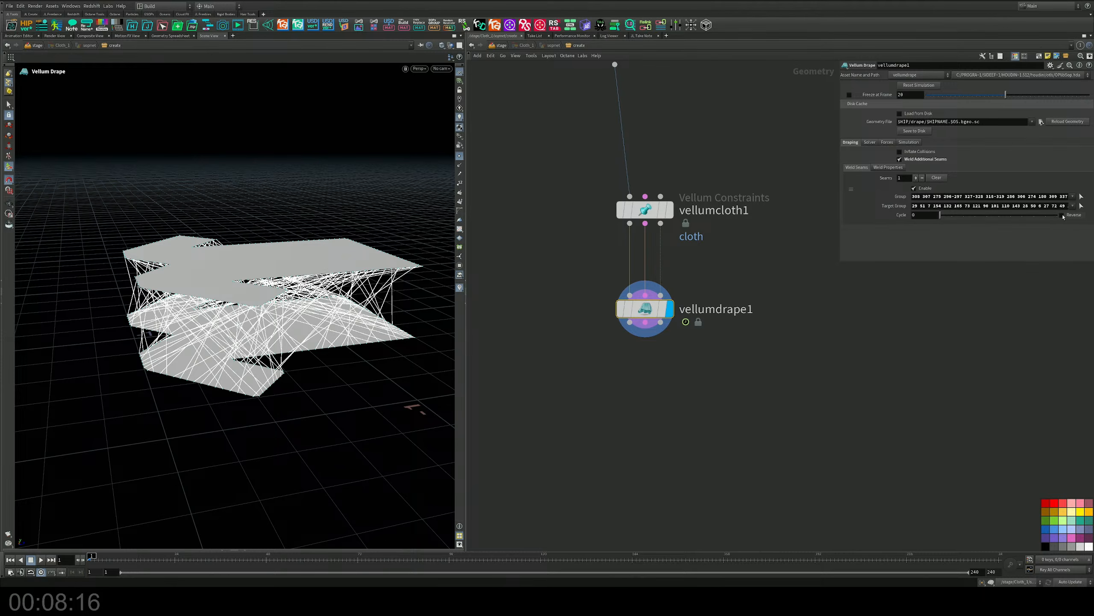
Try adjusting the weld seam's Cycle value and inspect the seam lines connecting the two panels.
mouse_move(940, 215)
left_mouse_down()
mouse_move(950, 218)
mouse_move(940, 215)
left_mouse_up()
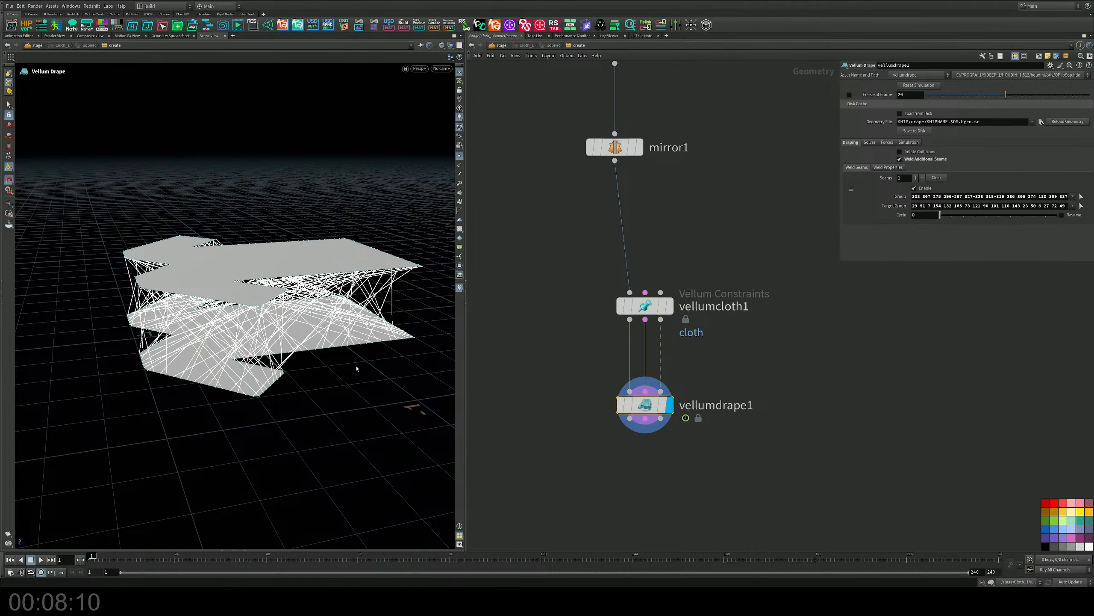
left_click_drag(380, 203, 331, 255, "alt")
middle_click_drag(331, 254, 289, 272, "alt")
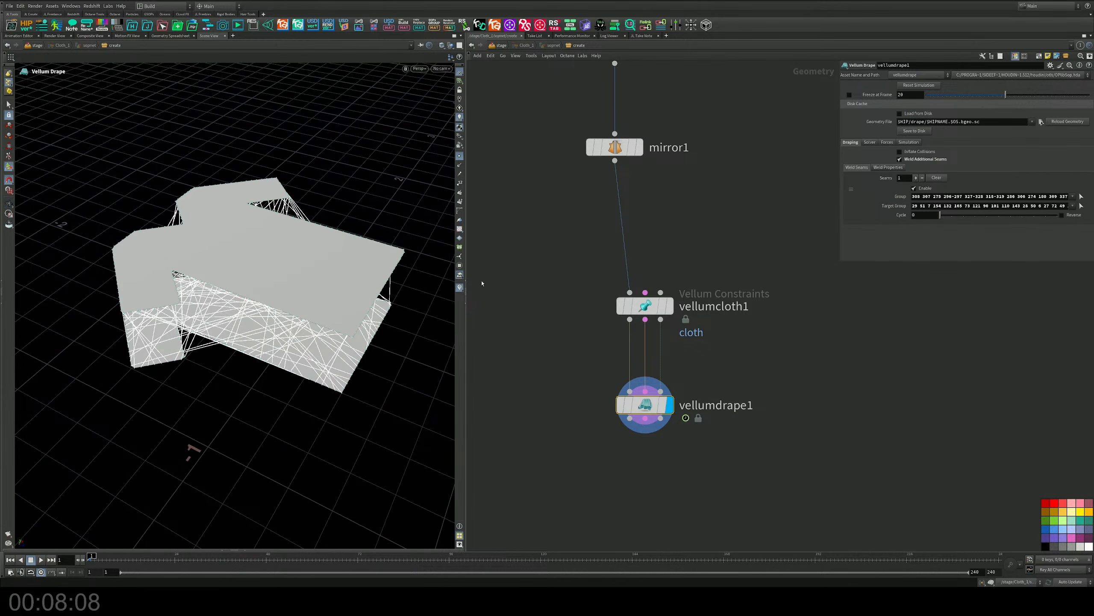
Try inserting a Planar Patch from Curves node between curve1 and resample1.
left_click_drag(313, 318, 323, 248, "alt")
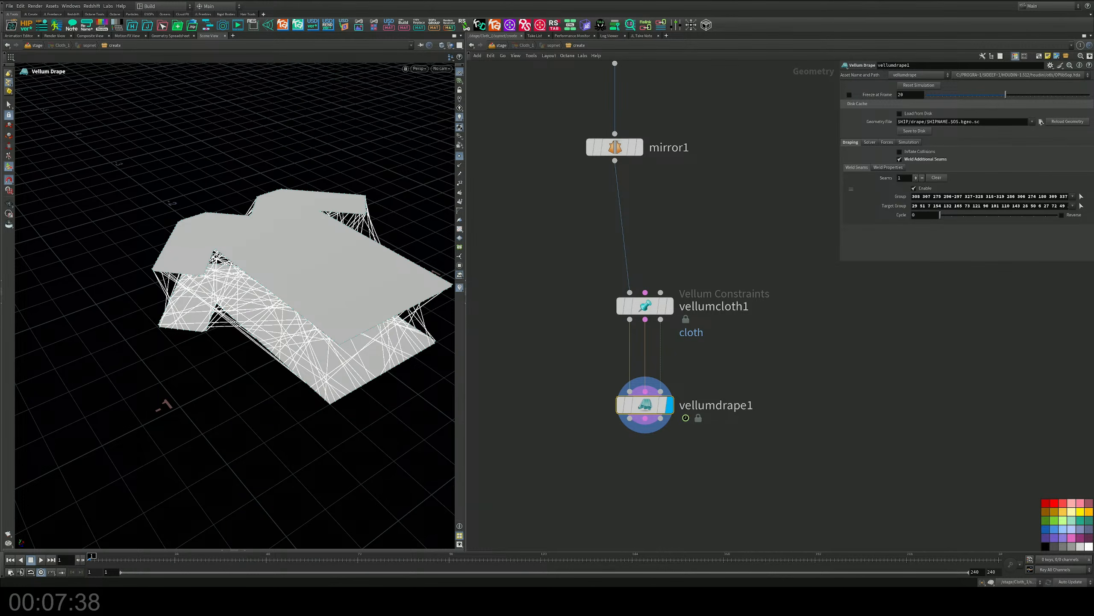
middle_click_drag(700, 218, 714, 444)
left_click_drag(625, 218, 631, 175)
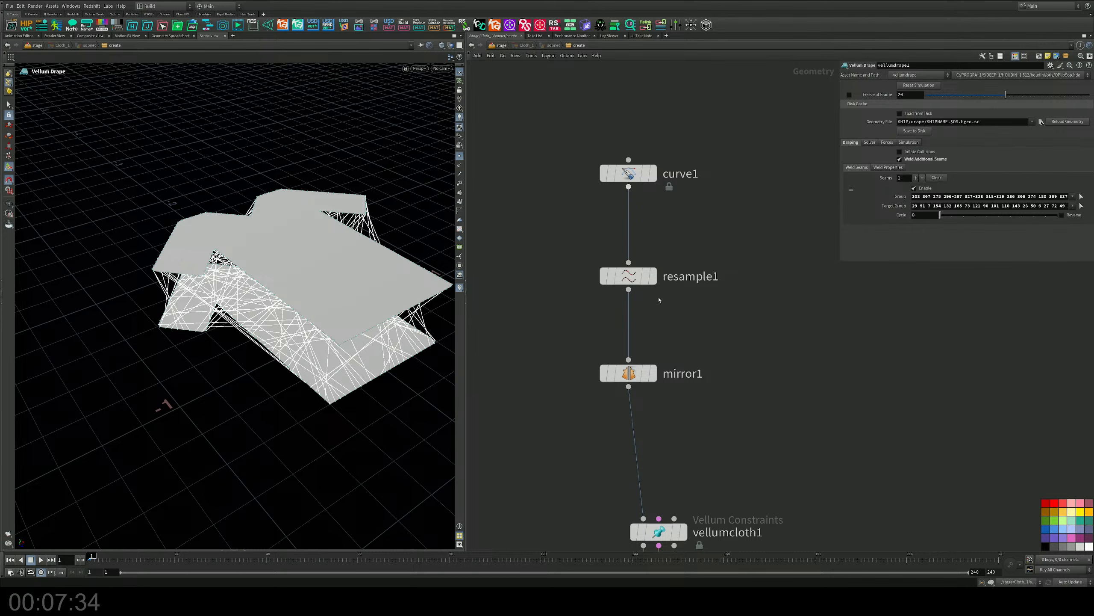
left_click_drag(629, 276, 629, 311)
key("Tab")
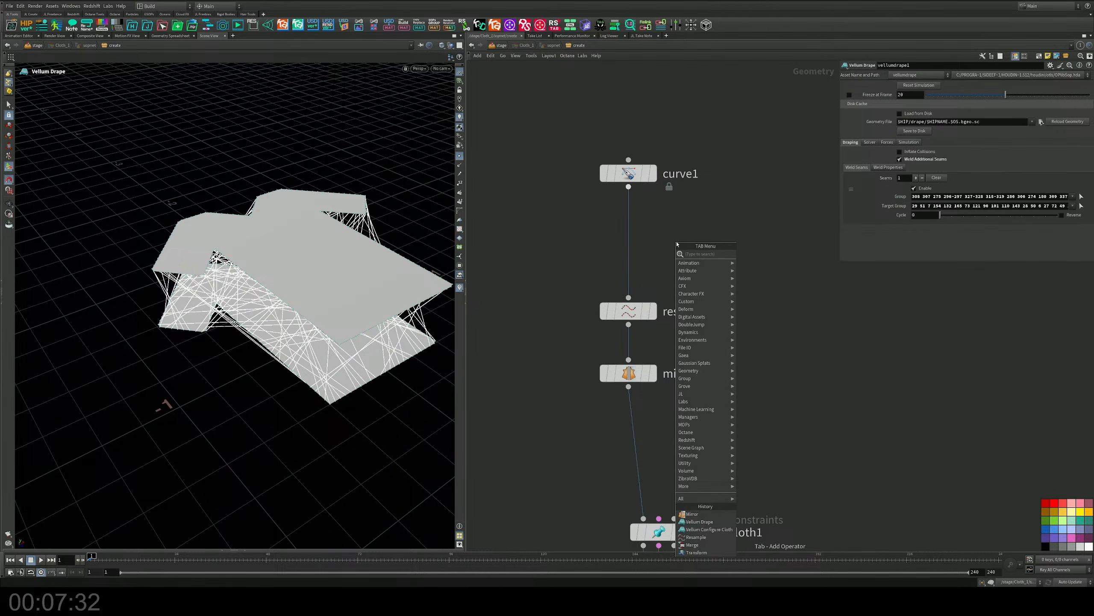
type("pl")
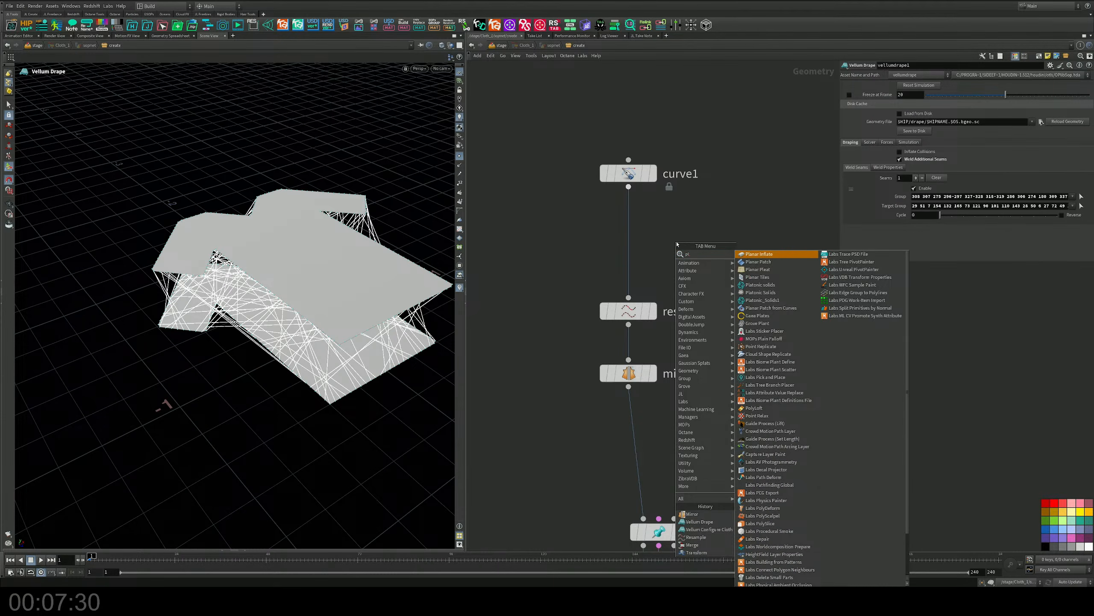
type("an")
key("Down")
key("Down")
key("Down")
key("Down")
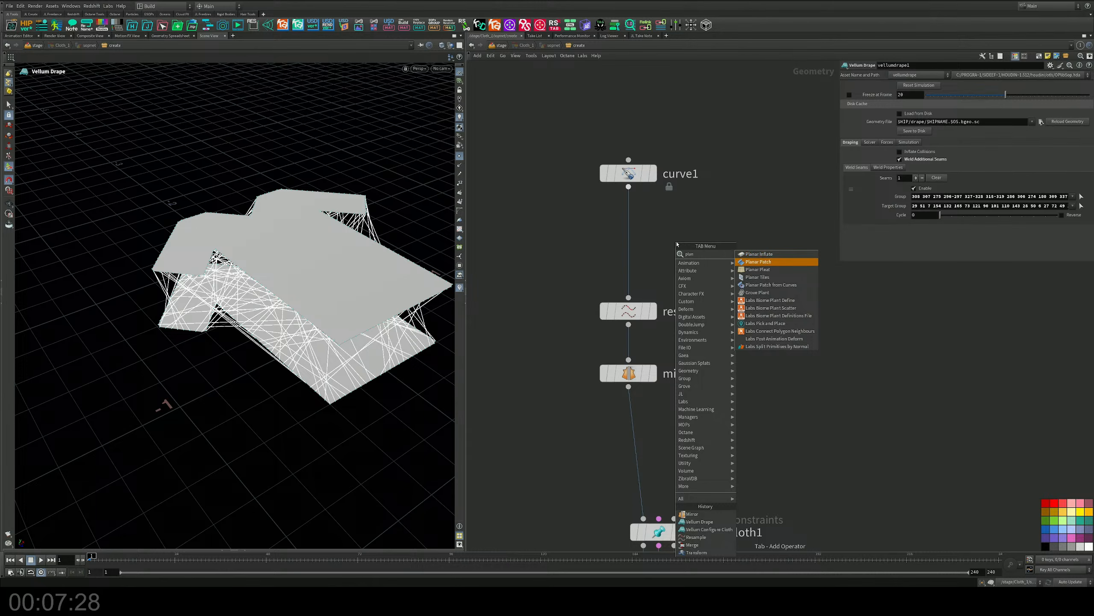
key("Return")
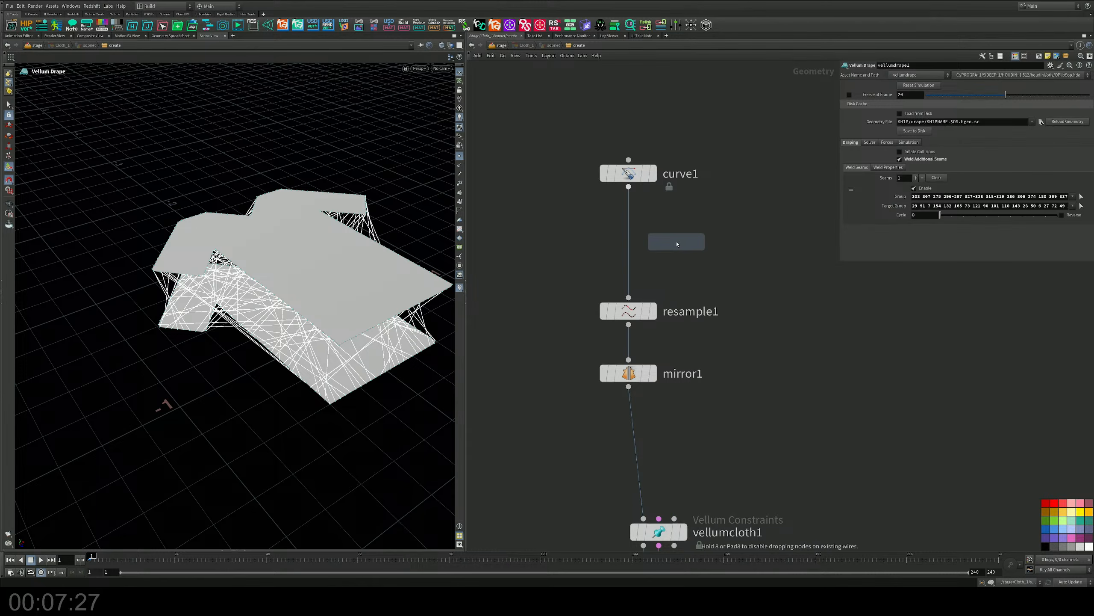
left_click(624, 240)
mouse_move(629, 312)
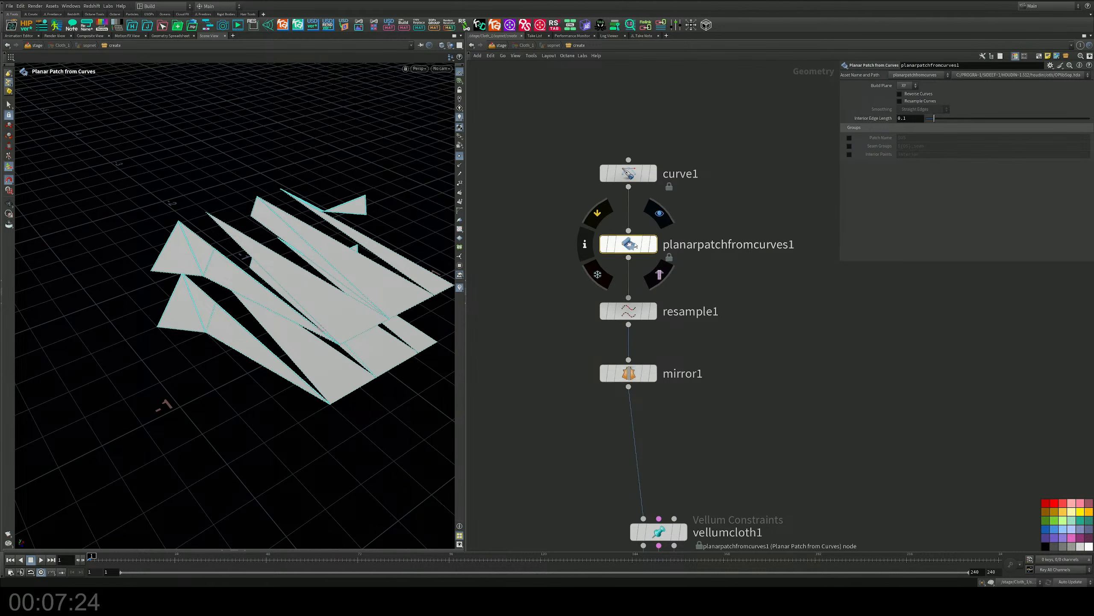
Bypass resample1 and display the planarpatchfromcurves1 node's result.
left_click_drag(629, 244, 615, 247)
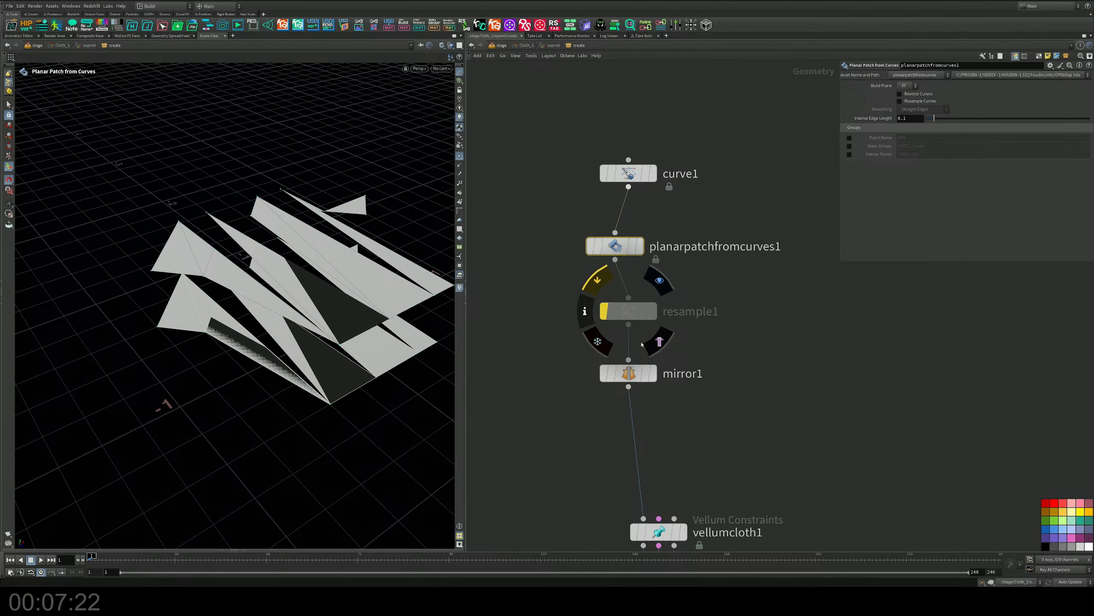
left_click(603, 312)
left_click(642, 249)
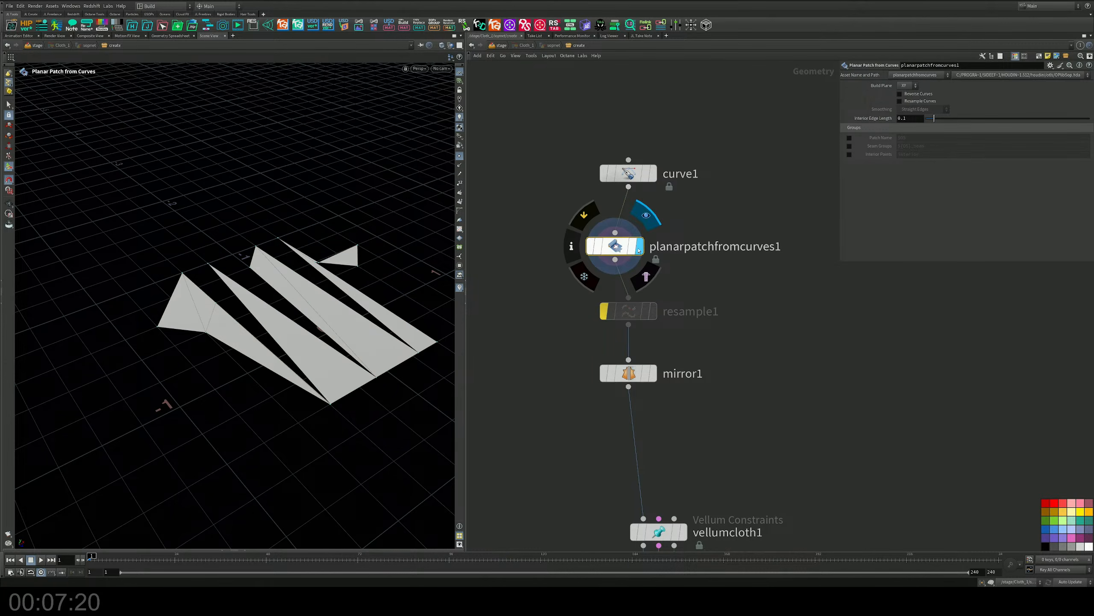
left_click_drag(638, 248, 651, 243)
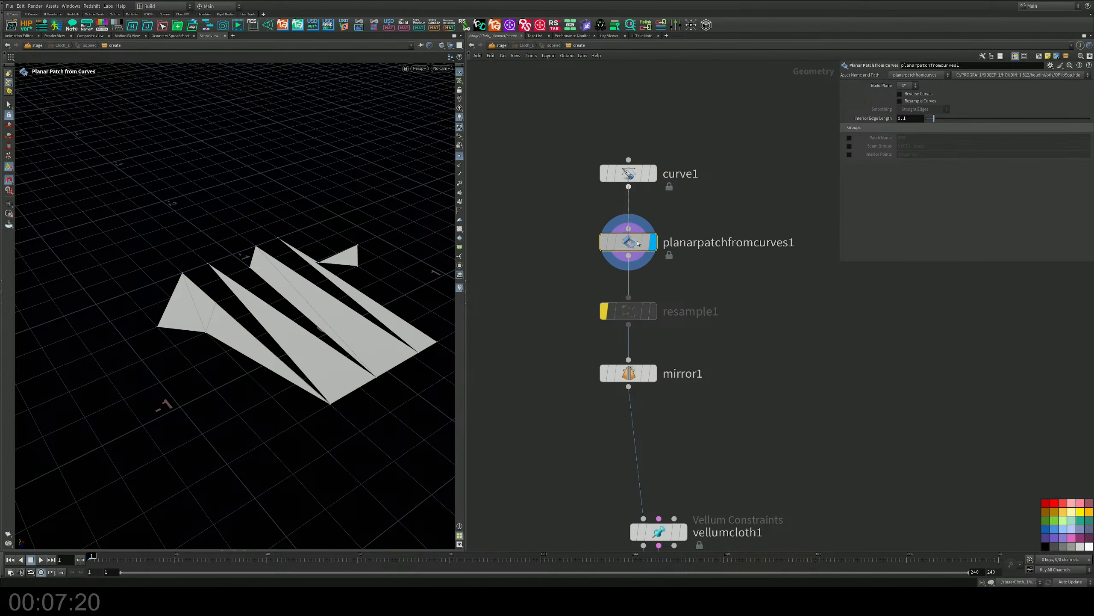
Try turning on Resample Curves for the planar patch with Smoothing set to Subdivision Curves.
left_click(899, 93)
left_click(900, 94)
left_click(899, 101)
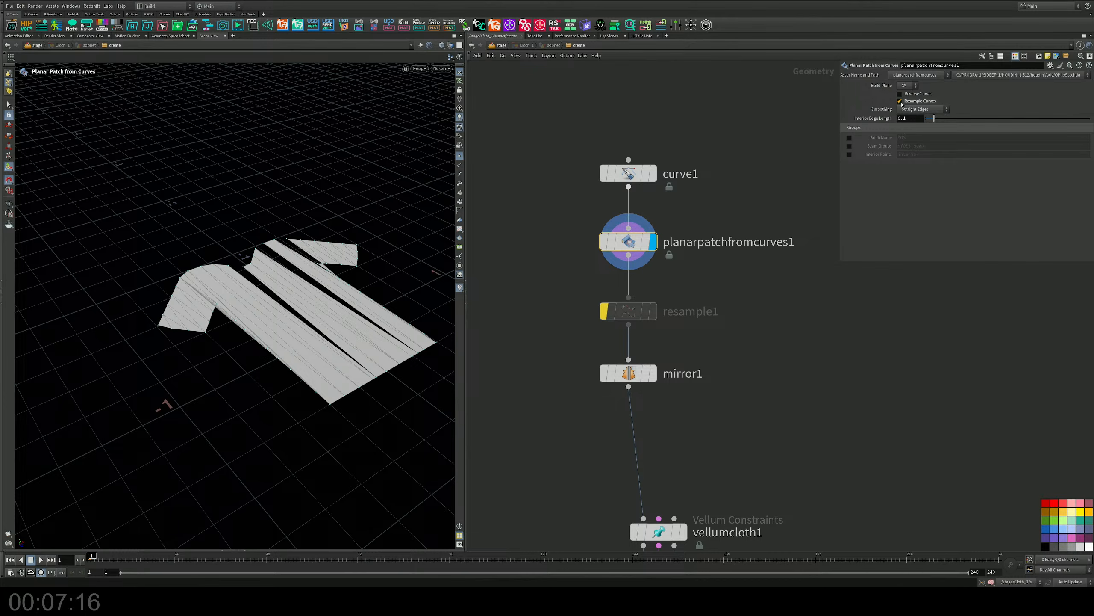
left_click(911, 109)
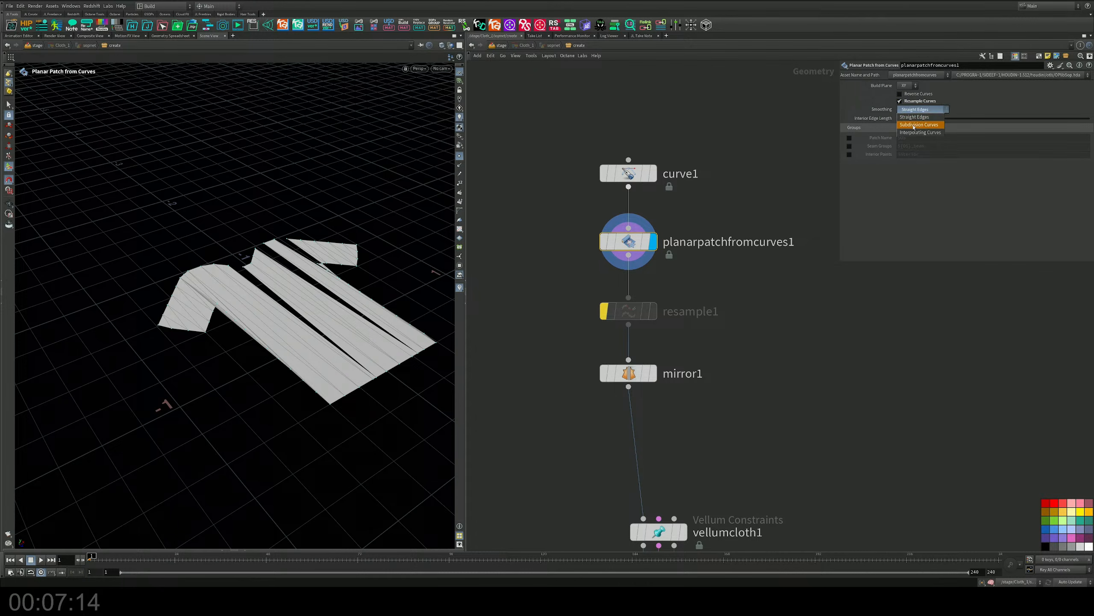
left_click(919, 124)
Try Interpolating Curves smoothing with an Interior Edge Length of 0.171, and delete the planar patch node.
left_click(916, 109)
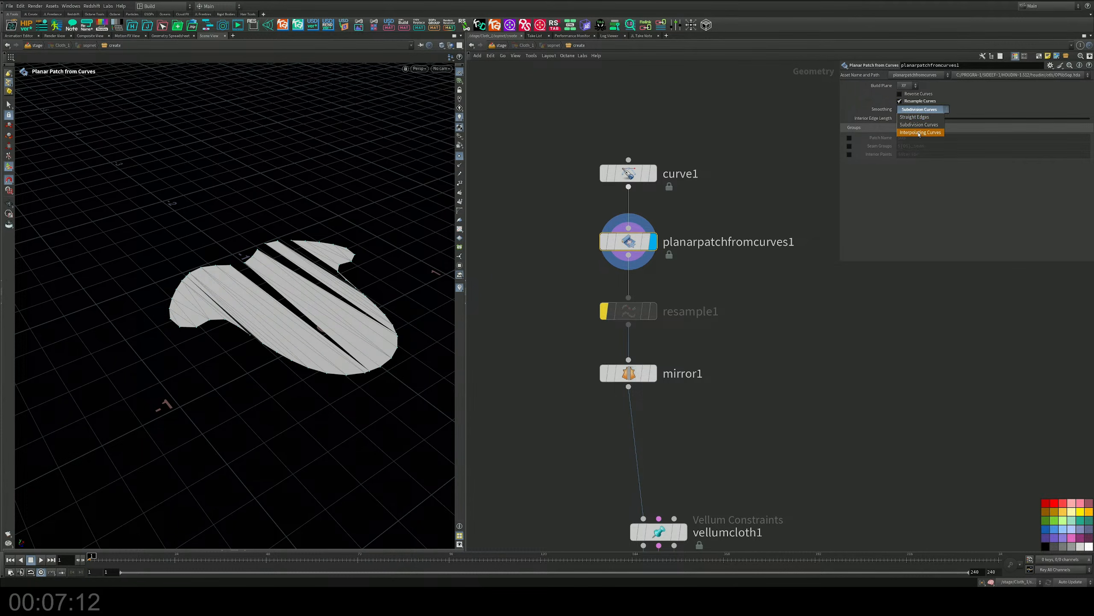
left_click(920, 132)
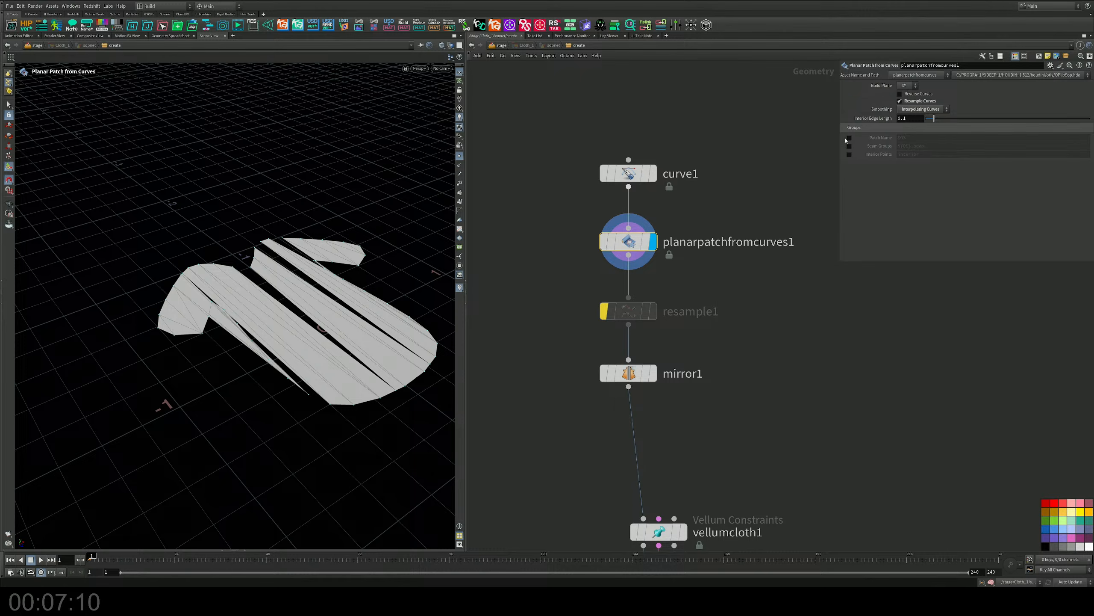
left_click_drag(934, 118, 940, 119)
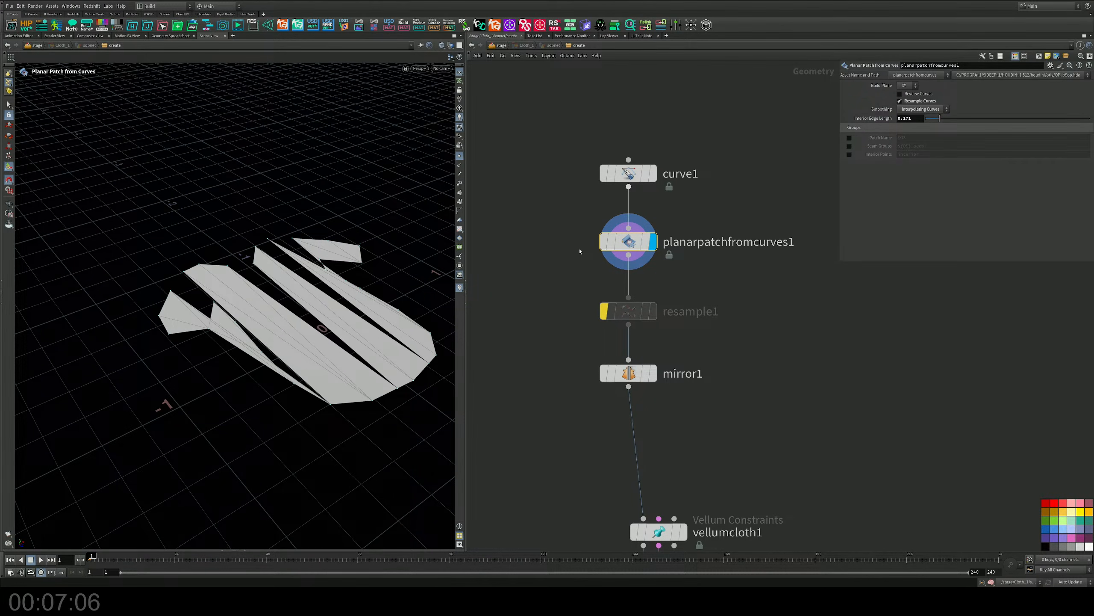
key("Delete")
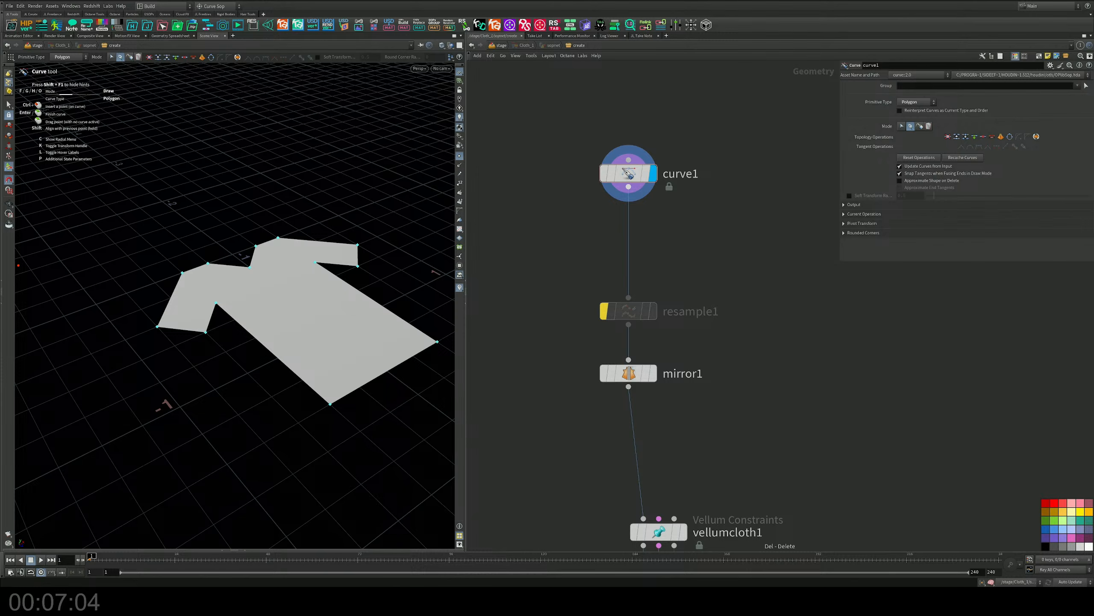
Display the mirror1 node's result and align the node above vellumcloth1.
middle_click_drag(748, 391, 691, 211)
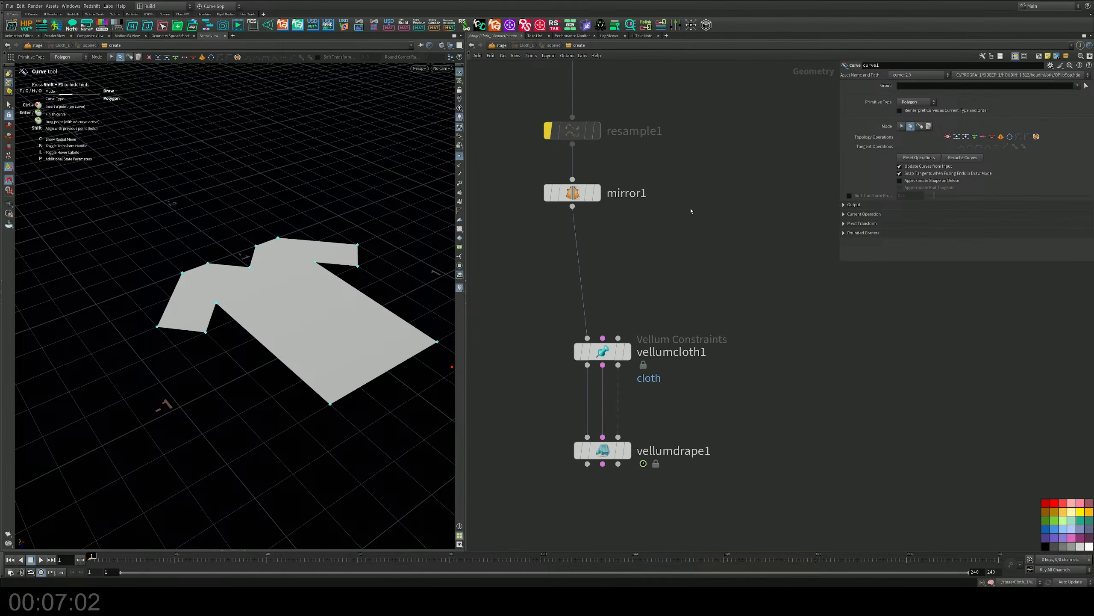
left_click(597, 194)
left_click_drag(586, 195, 616, 212)
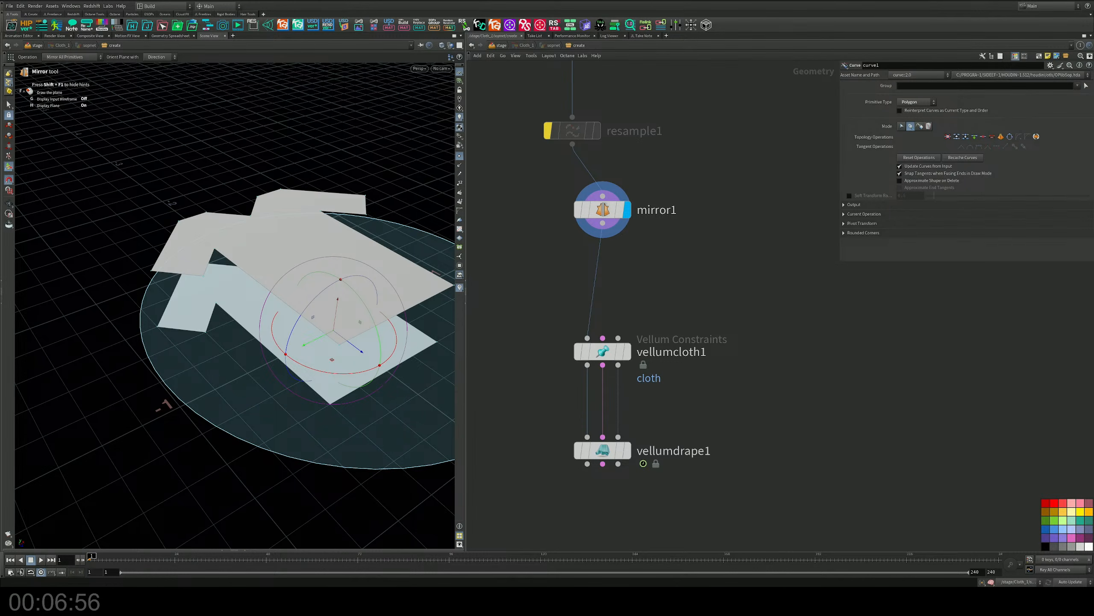
Try inserting a Planar Patch from Curves node between mirror1 and vellumcloth1.
mouse_move(726, 406)
middle_mouse_down()
mouse_move(725, 355)
mouse_move(731, 421)
middle_mouse_up()
key("Tab")
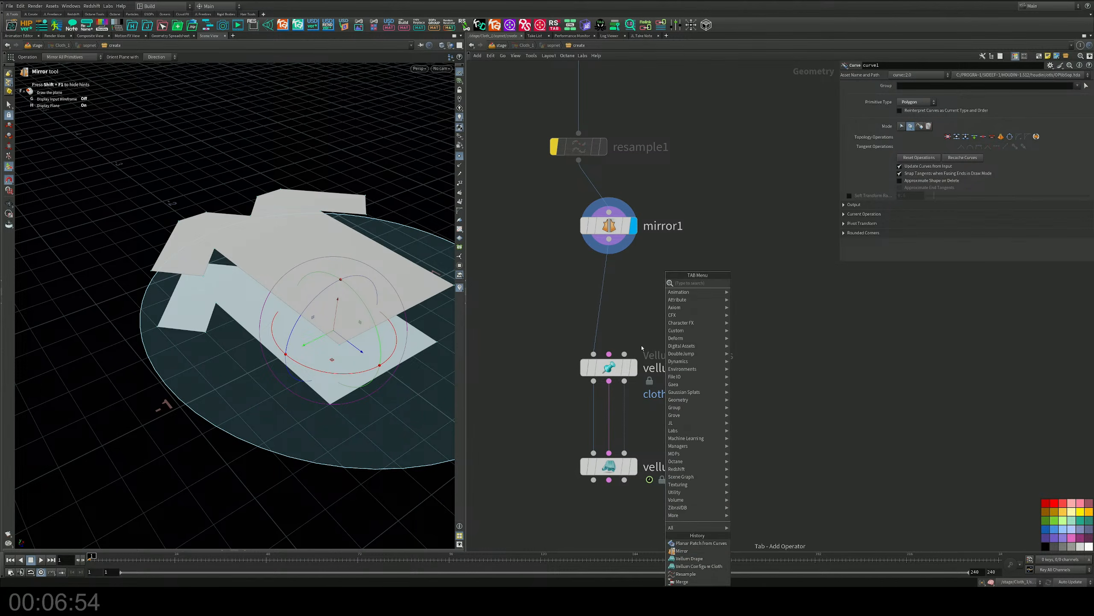
type("plan")
key("Down")
key("Down")
key("Down")
key("Down")
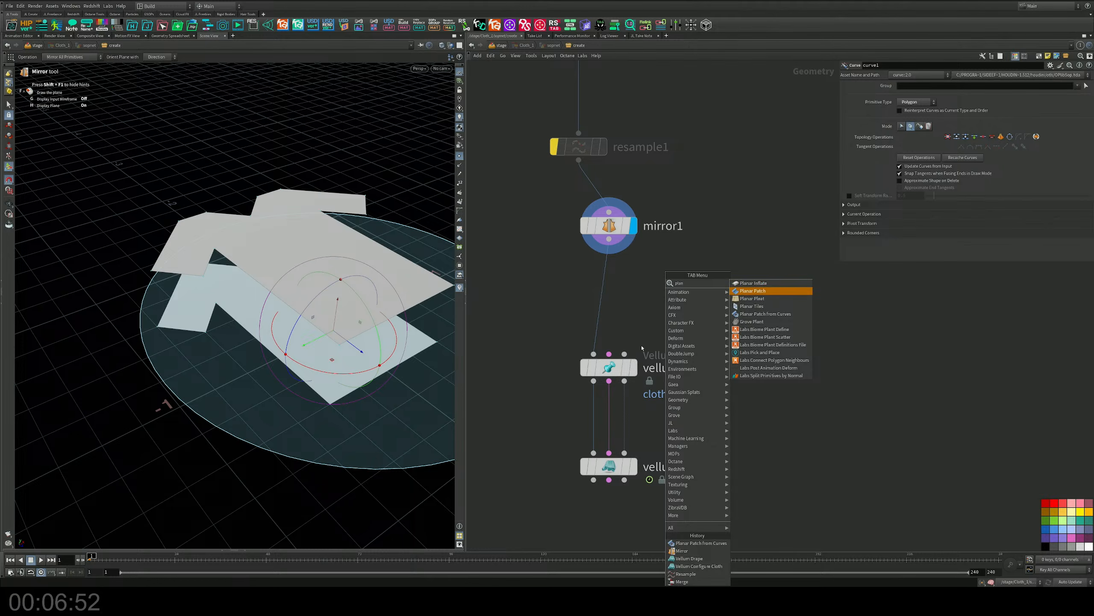
key("Return")
scroll(642, 347, "down", 2)
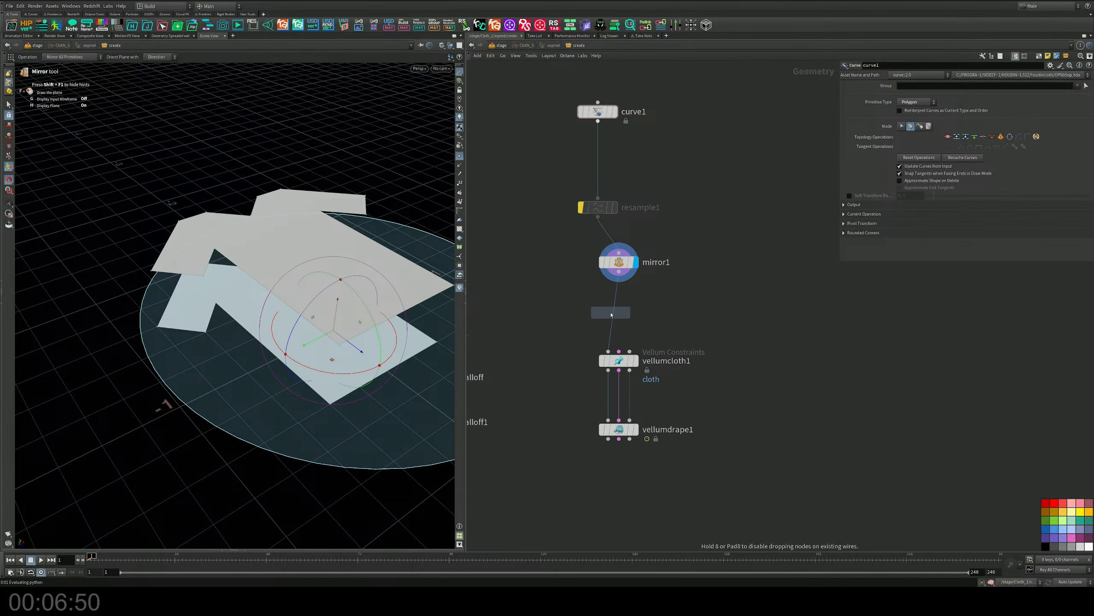
left_click(623, 315)
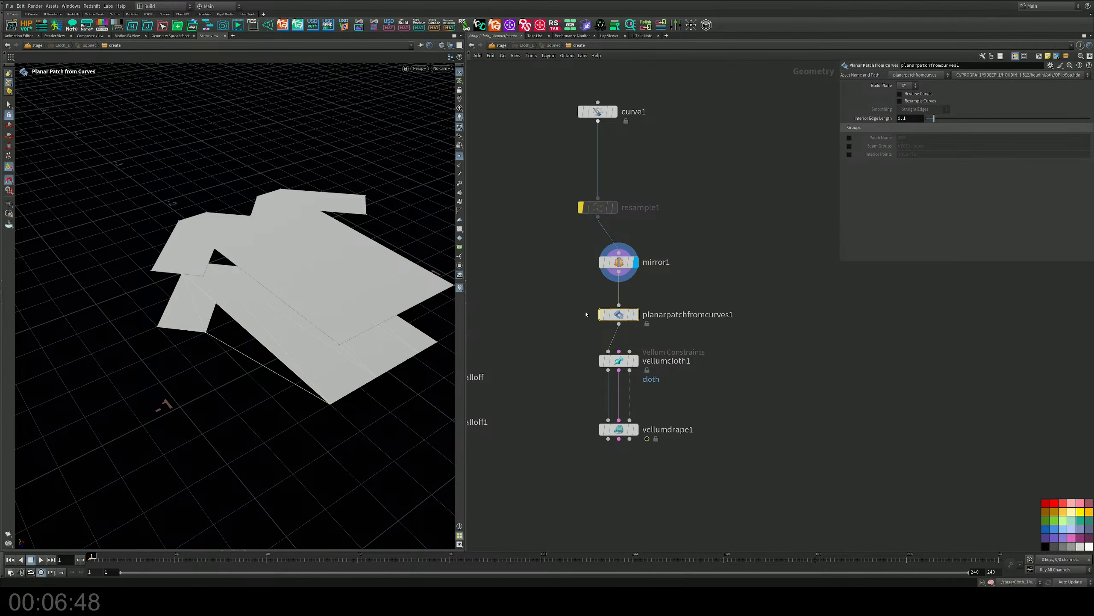
Insert a Fuse node between mirror1 and planarpatchfromcurves1 and display its result.
mouse_move(332, 298)
left_mouse_down("alt")
mouse_move(336, 253)
mouse_move(338, 299)
left_mouse_up("alt")
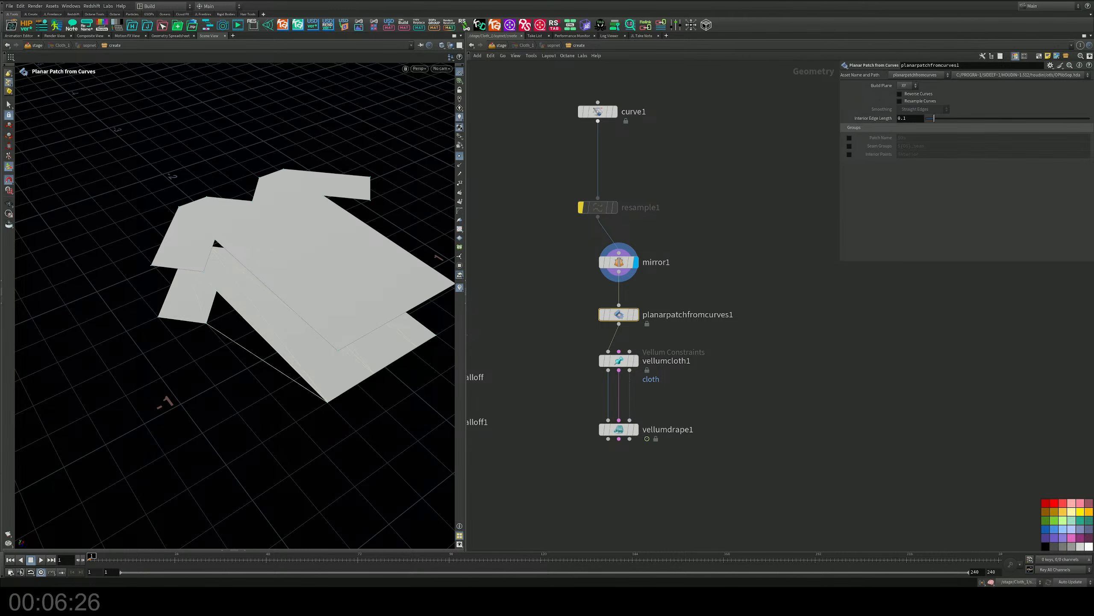
left_click_drag(601, 208, 613, 179)
left_click_drag(626, 266, 626, 220)
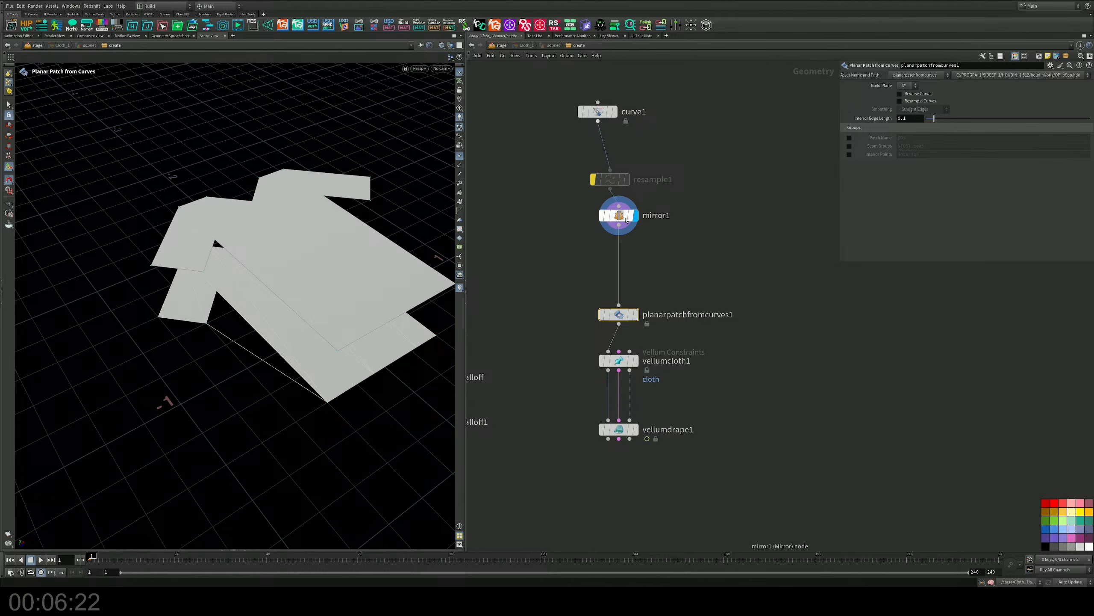
key("Tab")
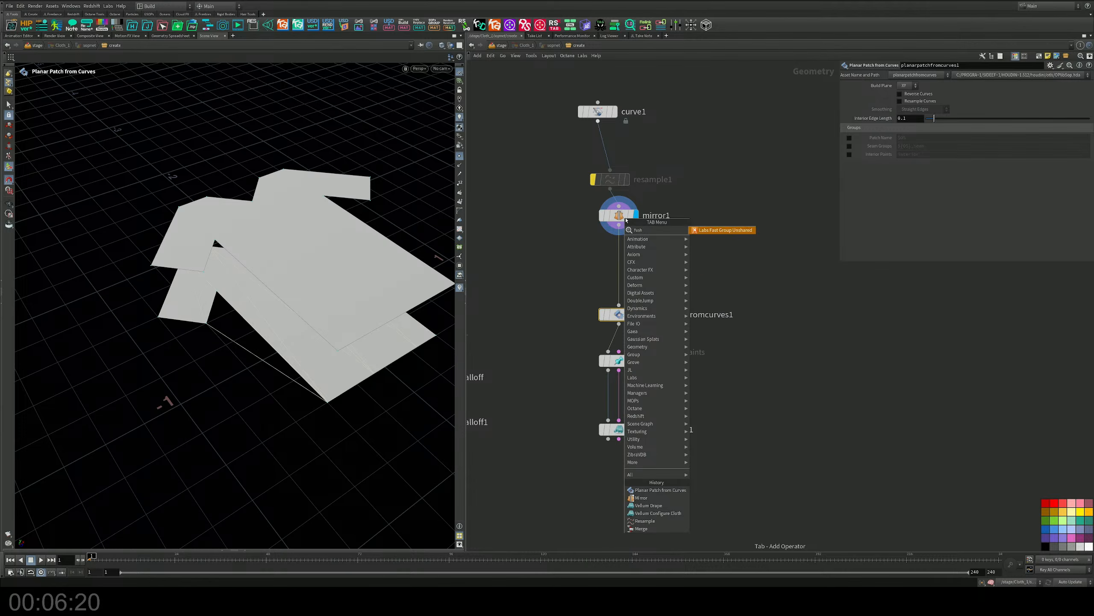
key("Escape")
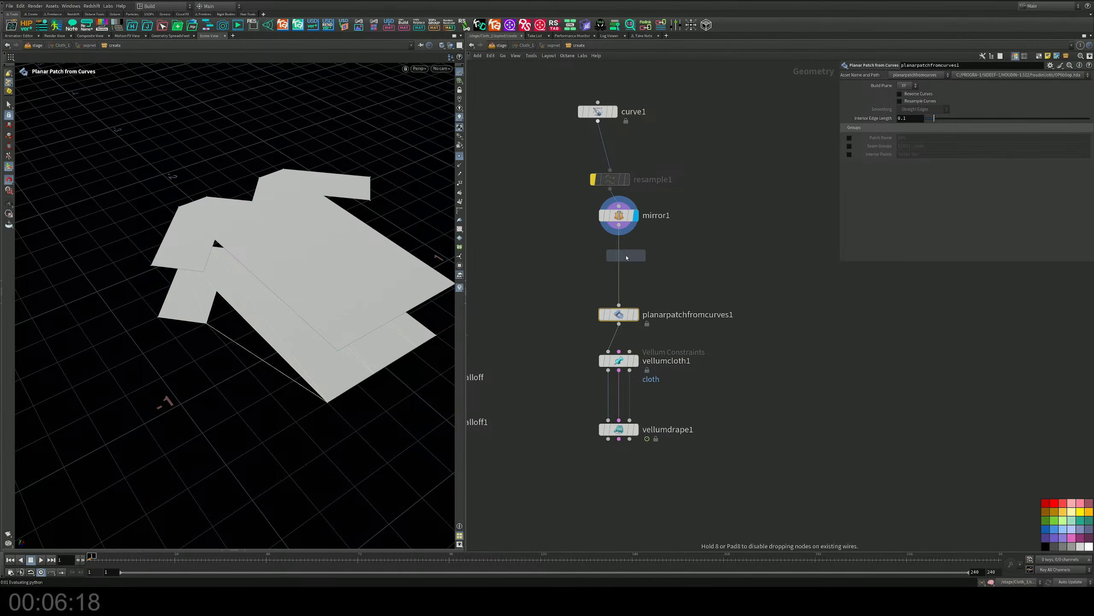
left_click(624, 264)
left_click_drag(624, 266, 632, 268)
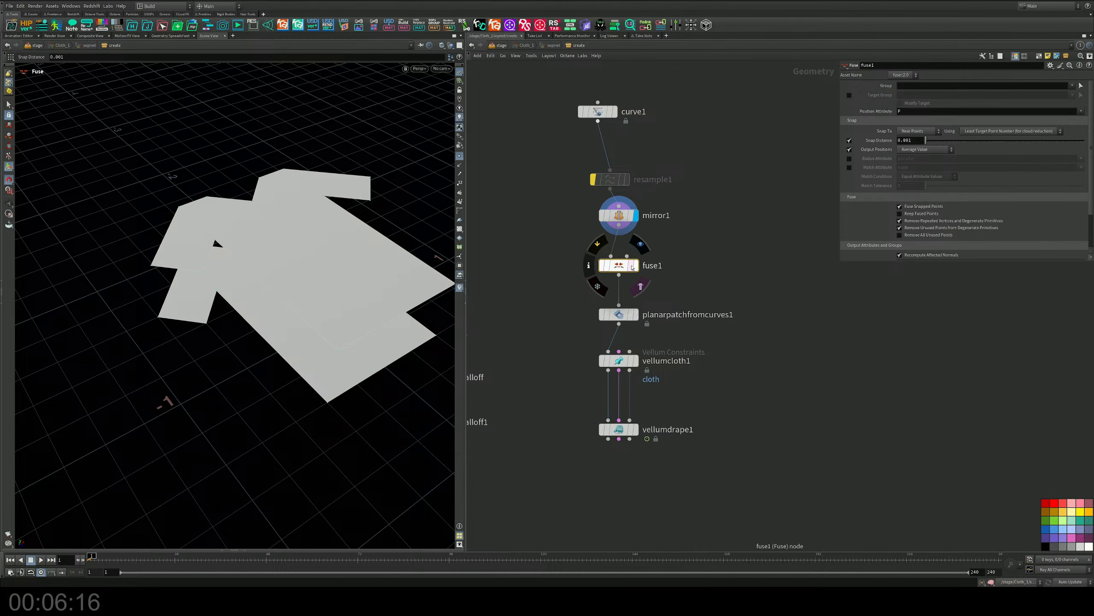
left_click(637, 266)
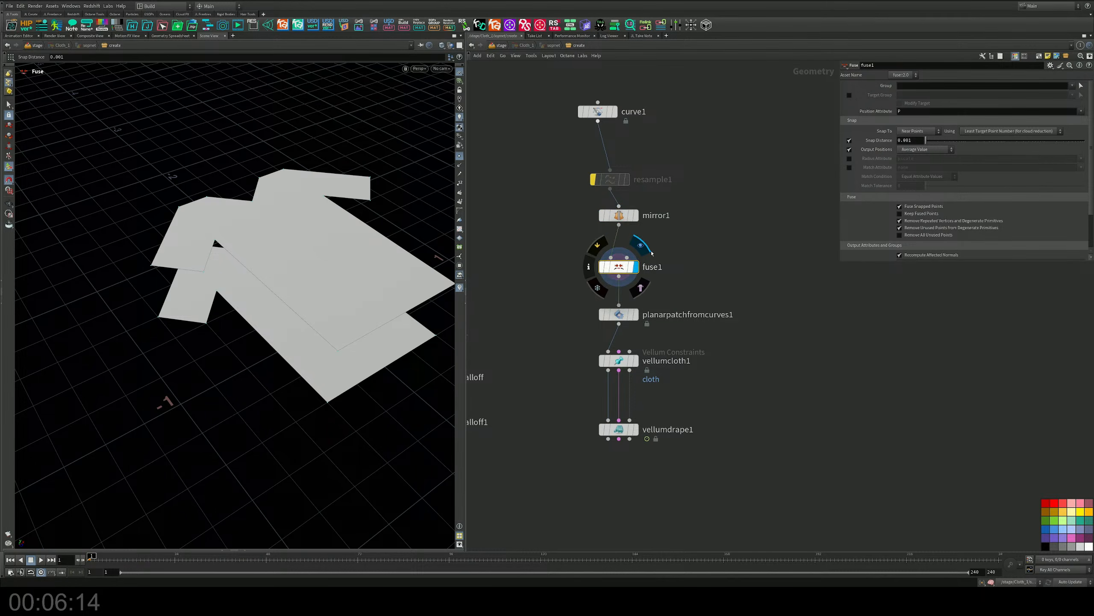
Try the planar patch on the fused panels with Resample Curves toggled, and delete the planar patch node.
left_click(636, 318)
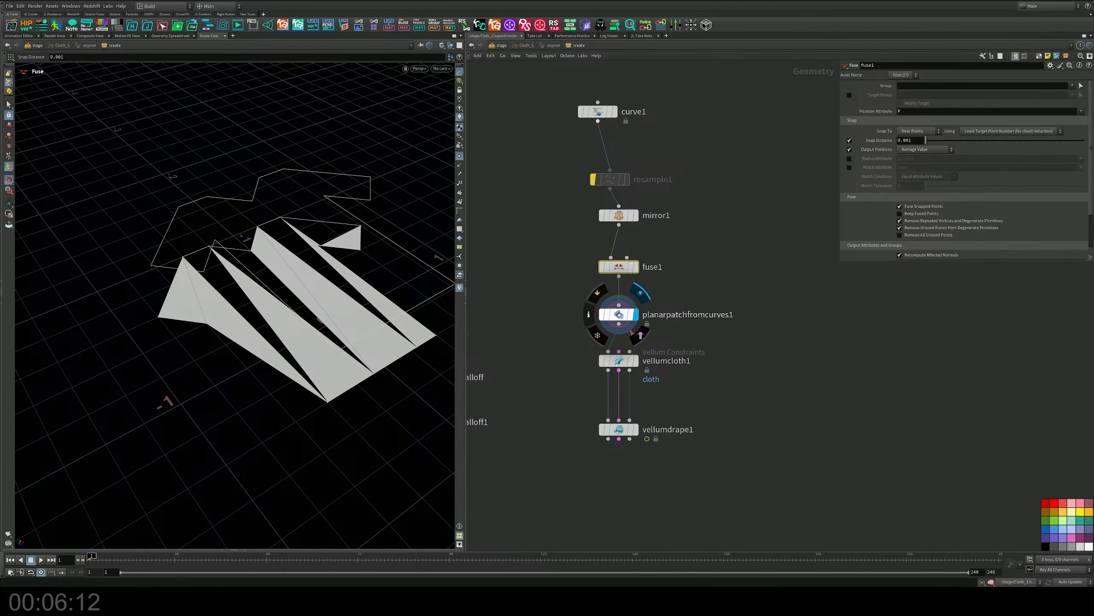
left_click(614, 315)
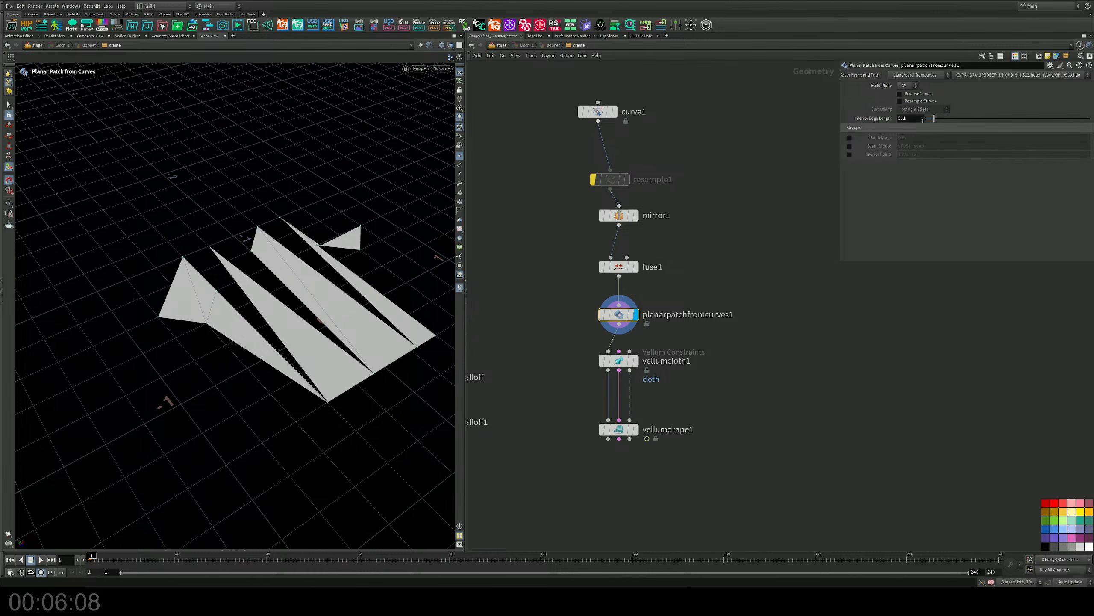
left_click(900, 100)
left_click(900, 101)
key("Delete")
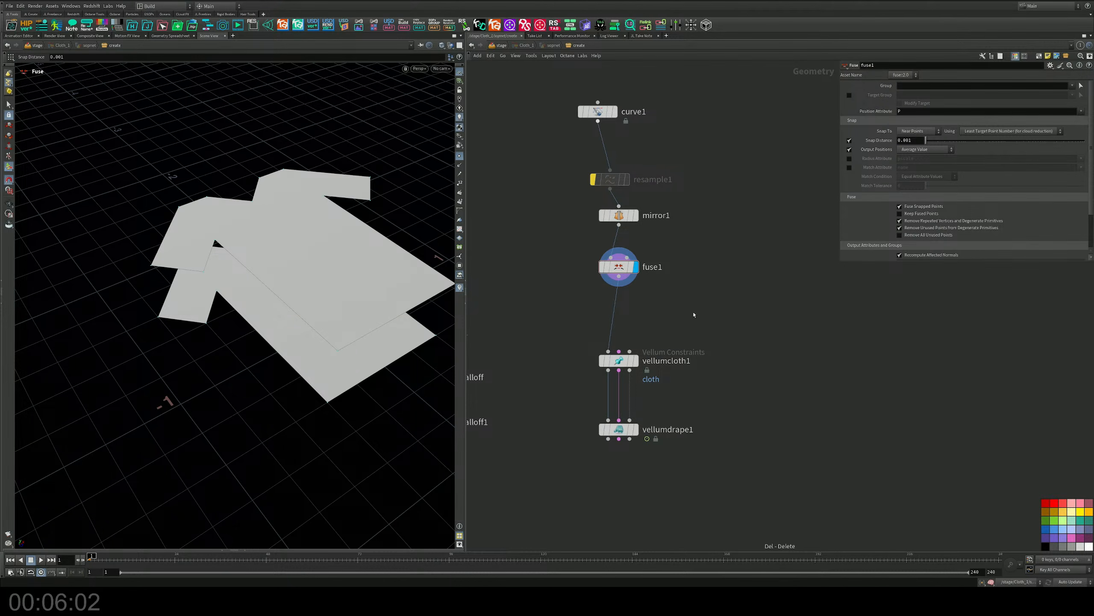
Insert a Remesh node between curve1 and the bypassed resample1.
key("Tab")
type("re")
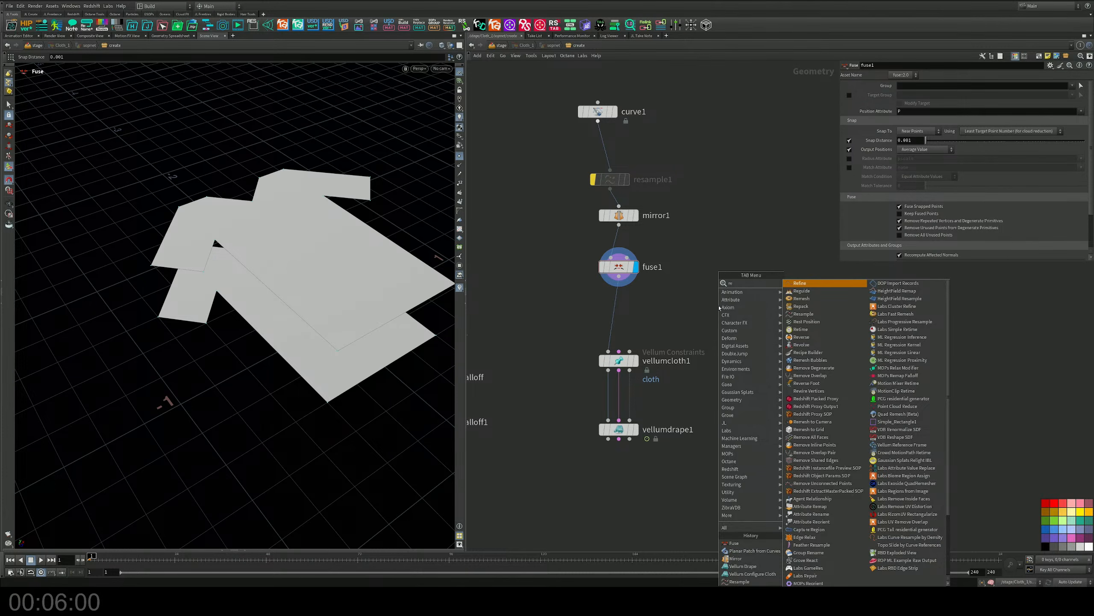
key("BackSpace")
key("BackSpace")
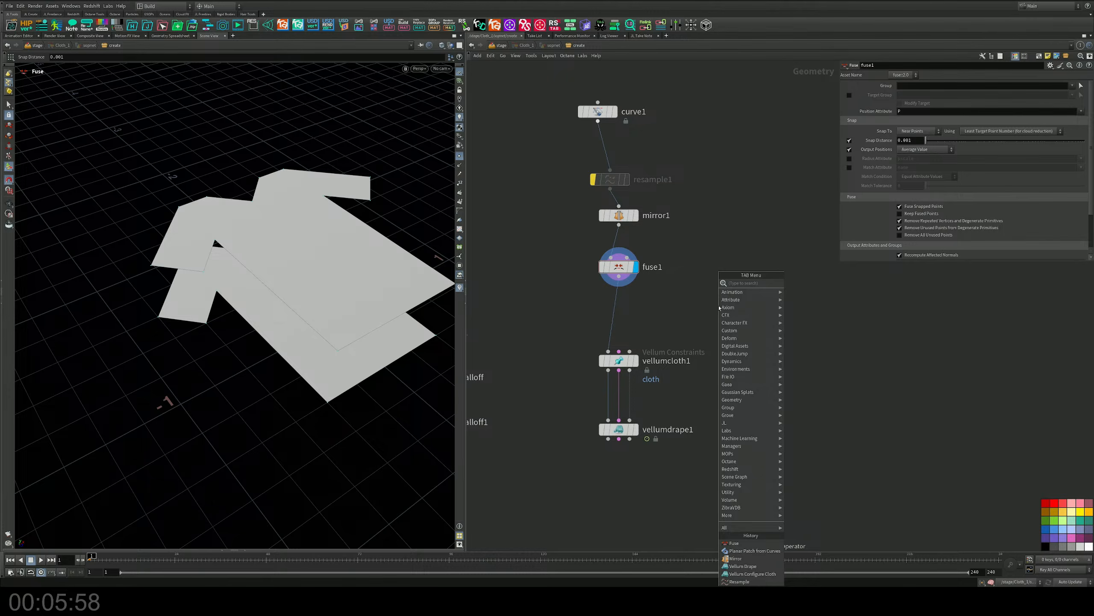
type("reme")
key("Return")
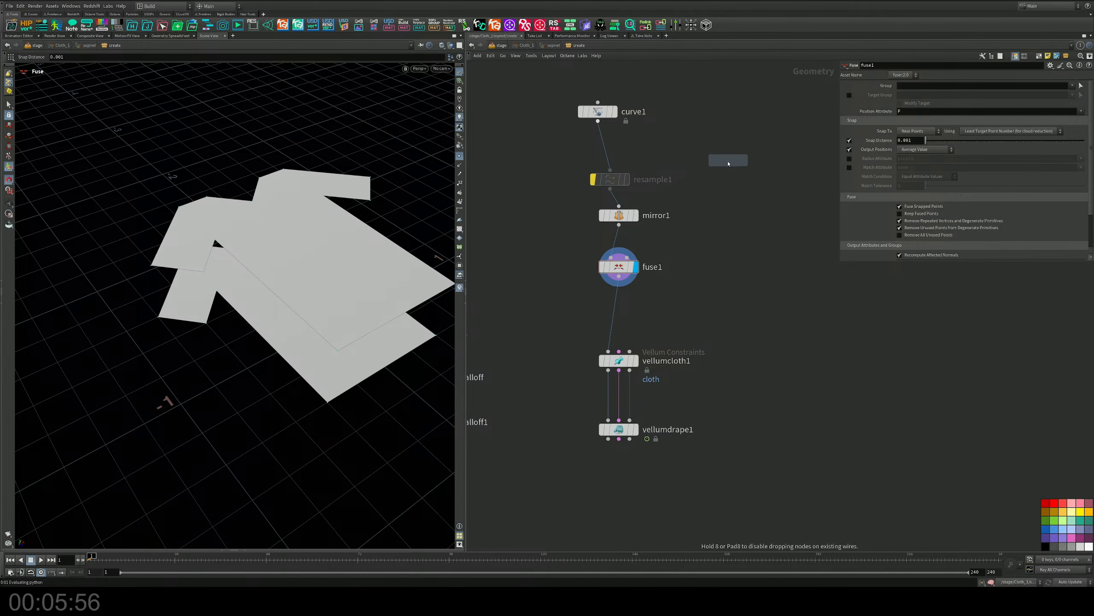
left_click(615, 157)
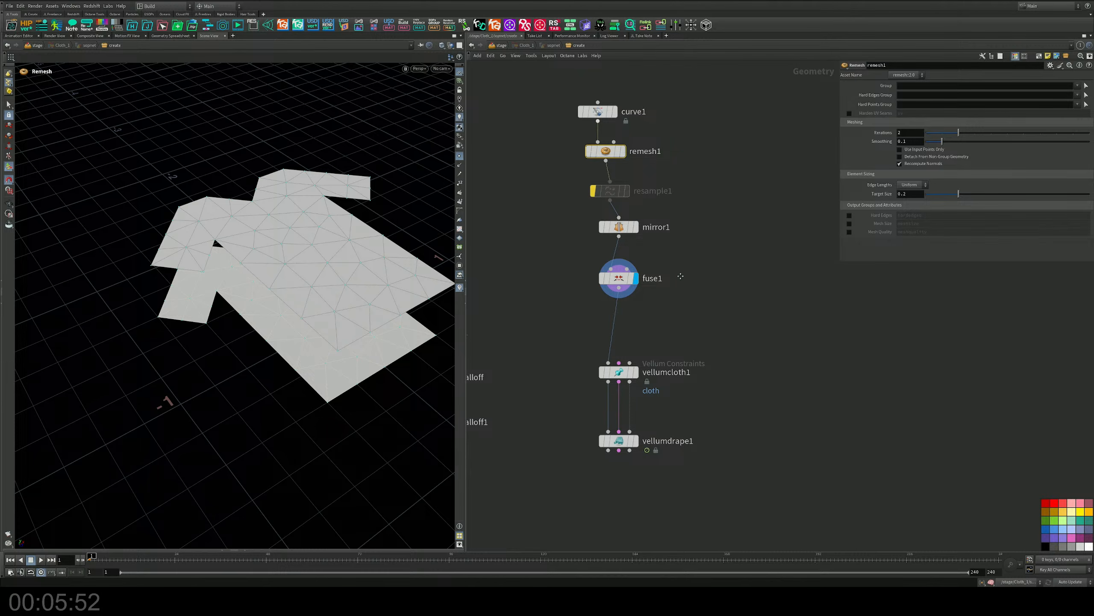
Display vellumdrape1's result and select the node to show its weld seam parameters.
middle_click_drag(682, 287, 677, 253)
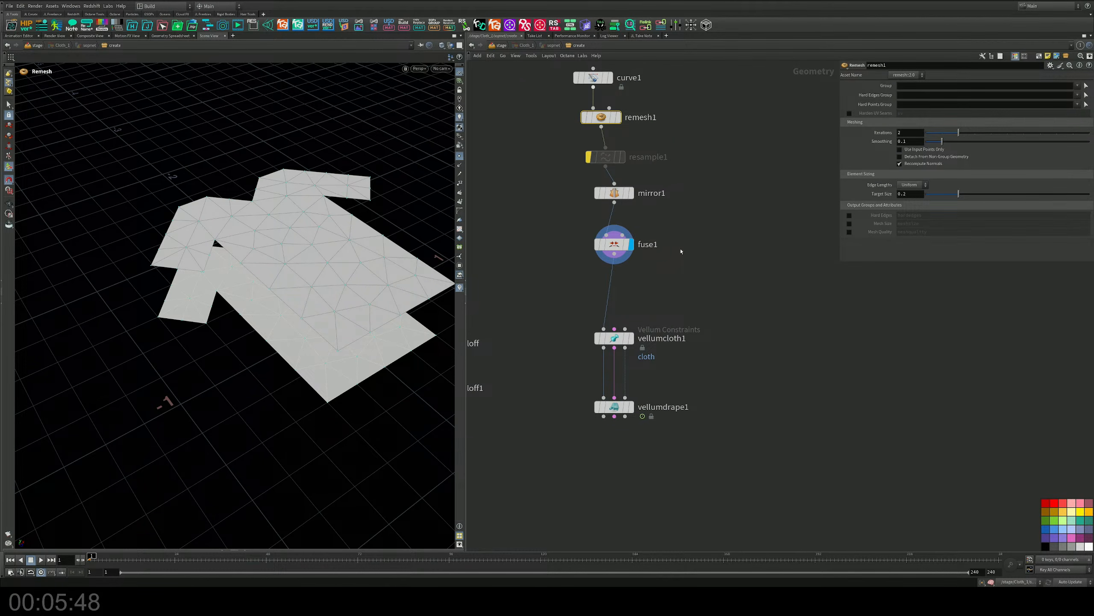
middle_click_drag(648, 274, 648, 203)
mouse_move(647, 356)
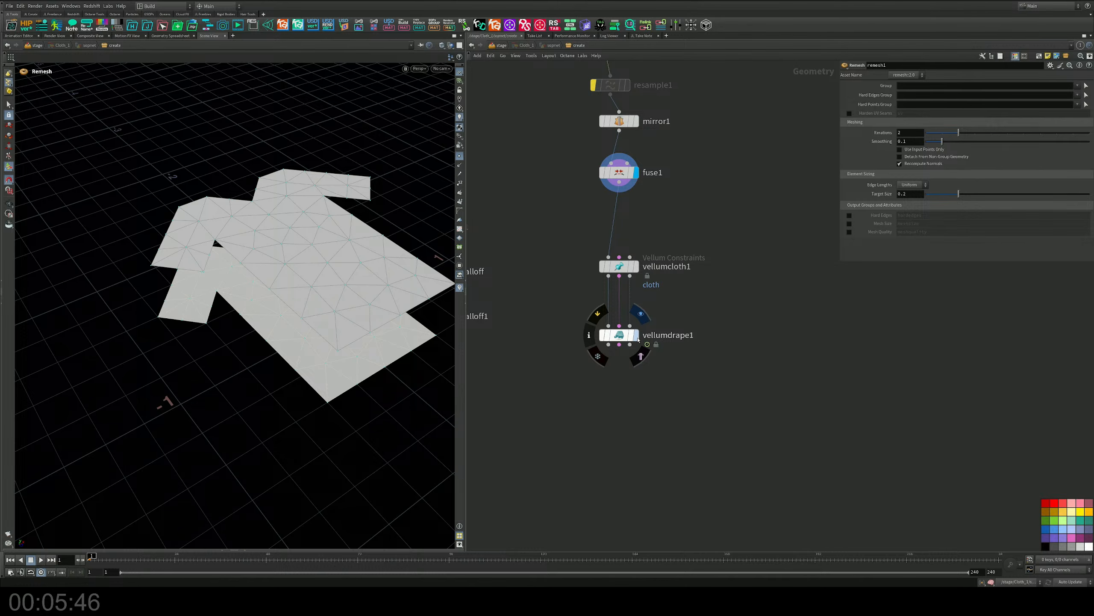
left_click_drag(689, 376, 585, 316)
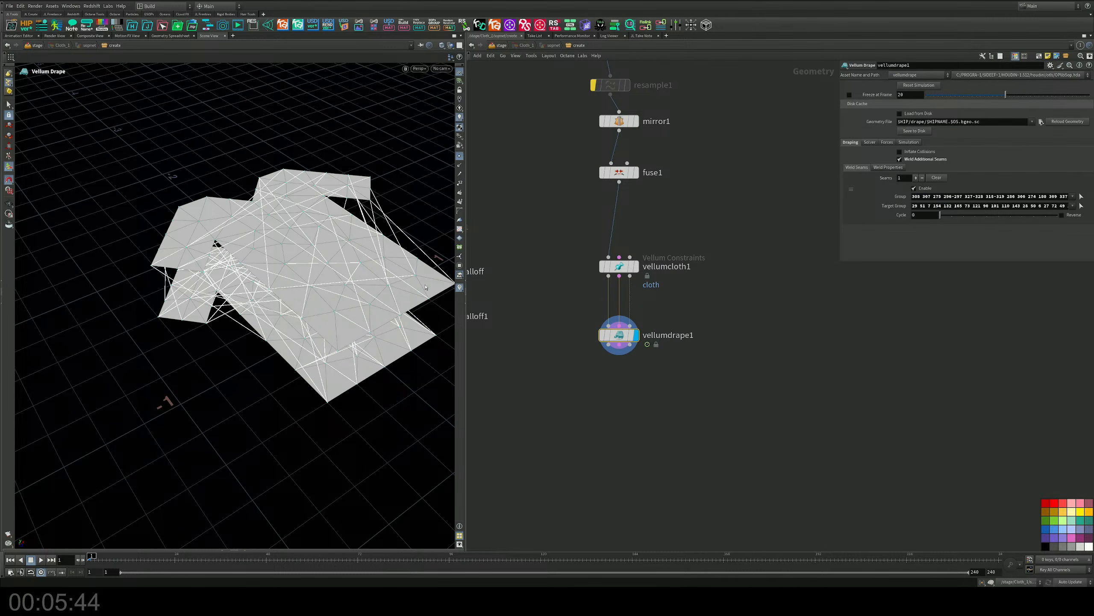
Try welding a single pair of hem corner points by repicking vellumdrape1's seam Group and Target Group in the viewport.
left_click_drag(402, 309, 407, 266, "alt")
key("Return")
left_click(1082, 198)
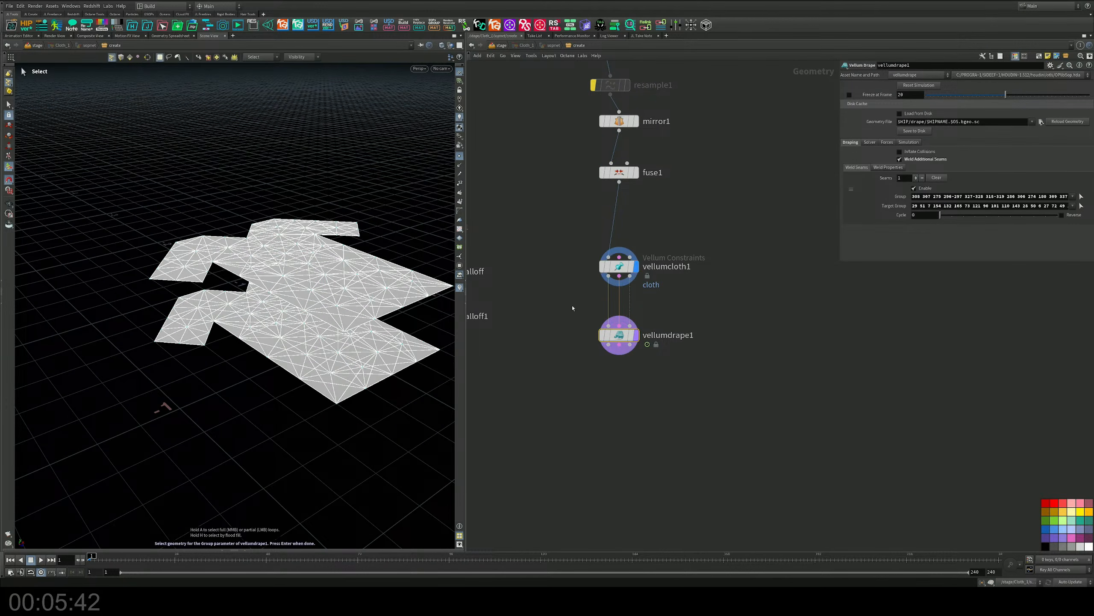
left_click_drag(310, 301, 367, 318, "alt")
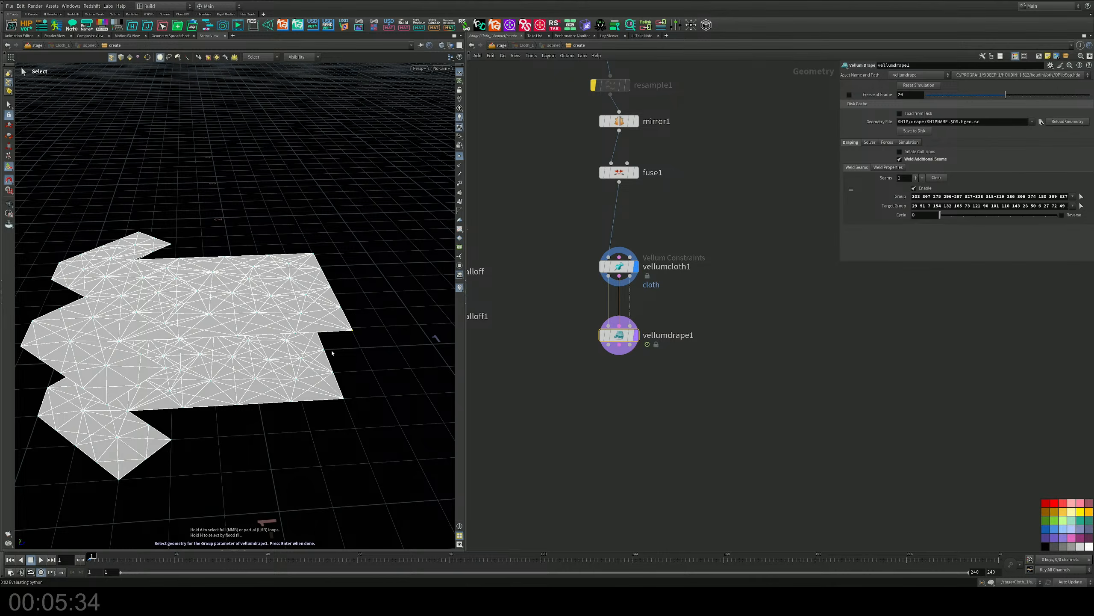
key("Return")
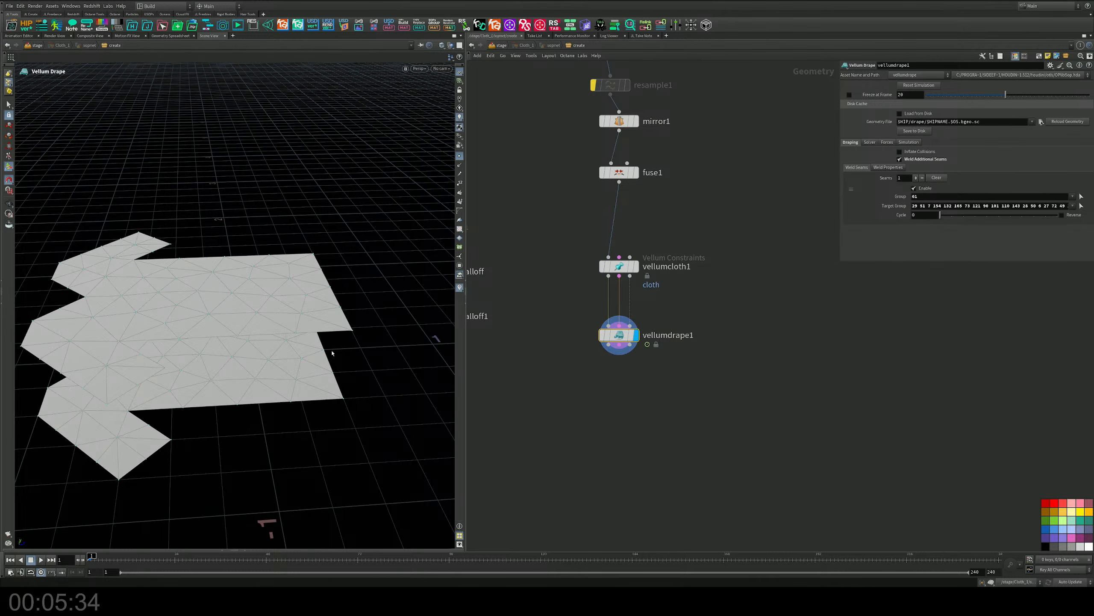
left_click(1081, 207)
mouse_move(357, 391)
left_mouse_down()
mouse_move(324, 413)
mouse_move(232, 280)
left_mouse_up()
key("Return")
key("Escape")
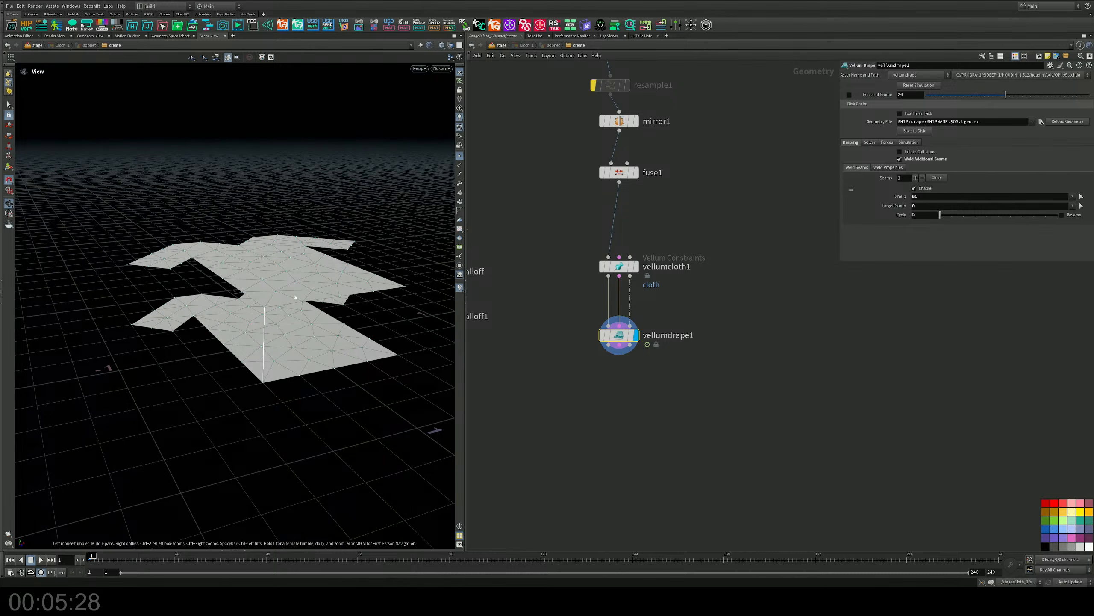
left_click_drag(295, 298, 332, 303)
key("Return")
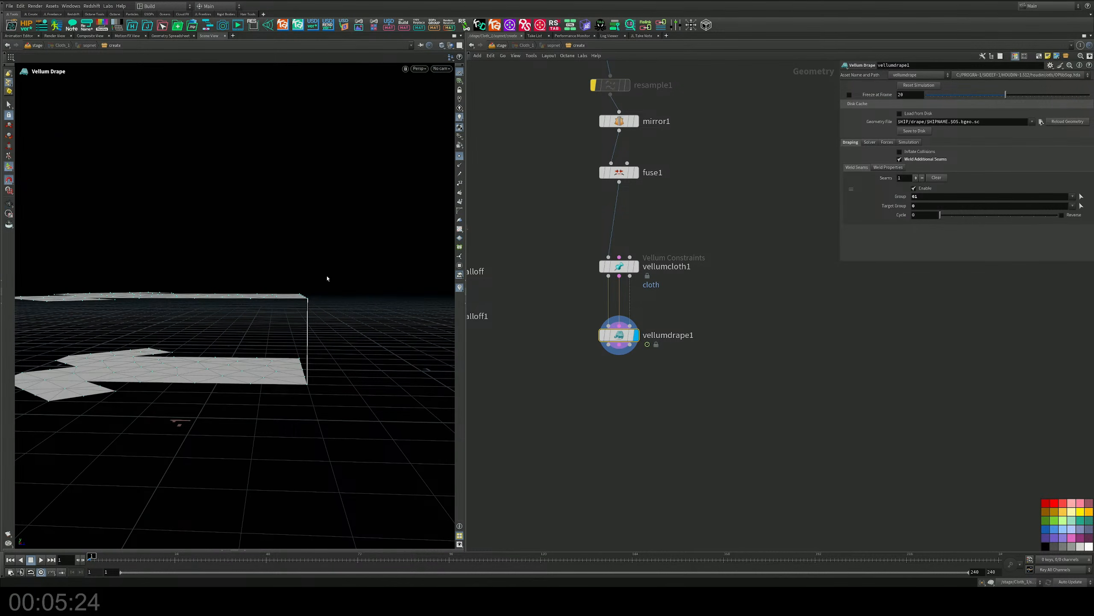
left_click(1081, 197)
left_click_drag(334, 245, 293, 314)
key("Return")
left_click(1082, 206)
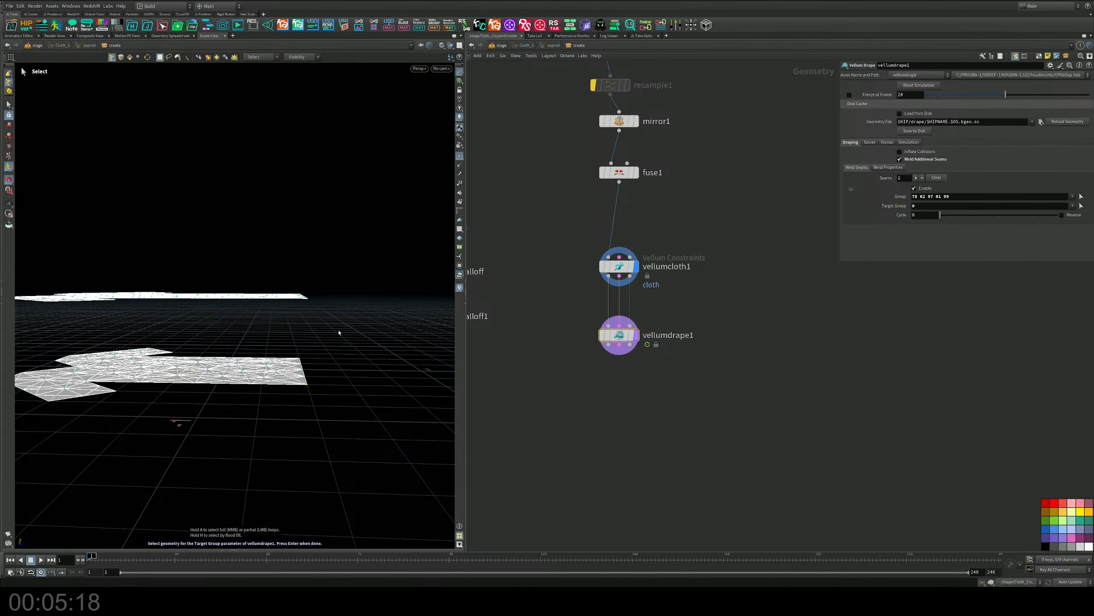
left_click_drag(338, 332, 295, 408)
key("Return")
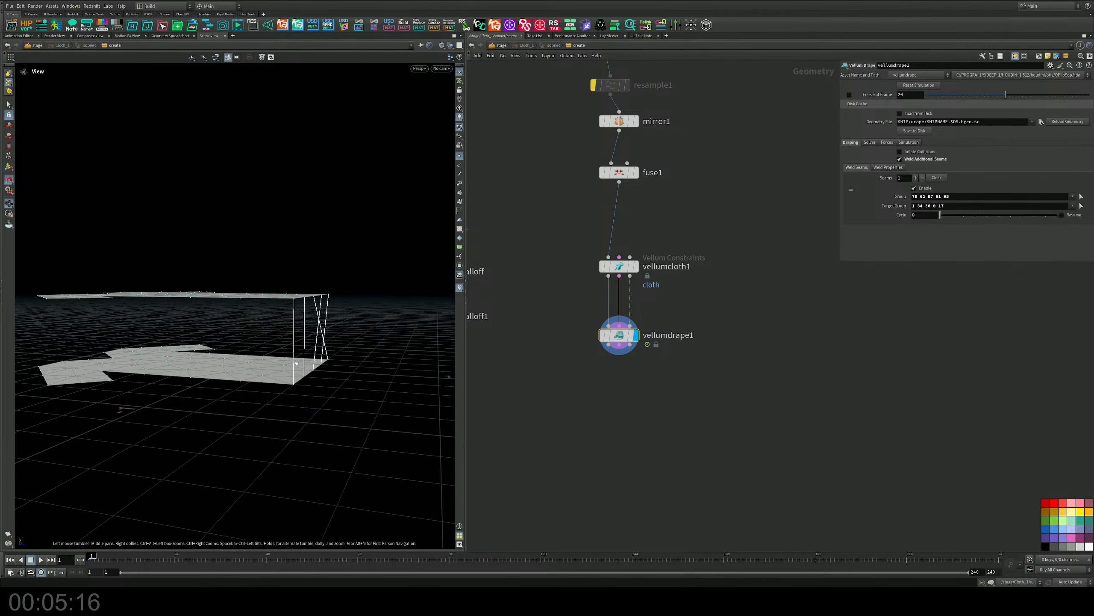
left_click_drag(296, 363, 251, 396)
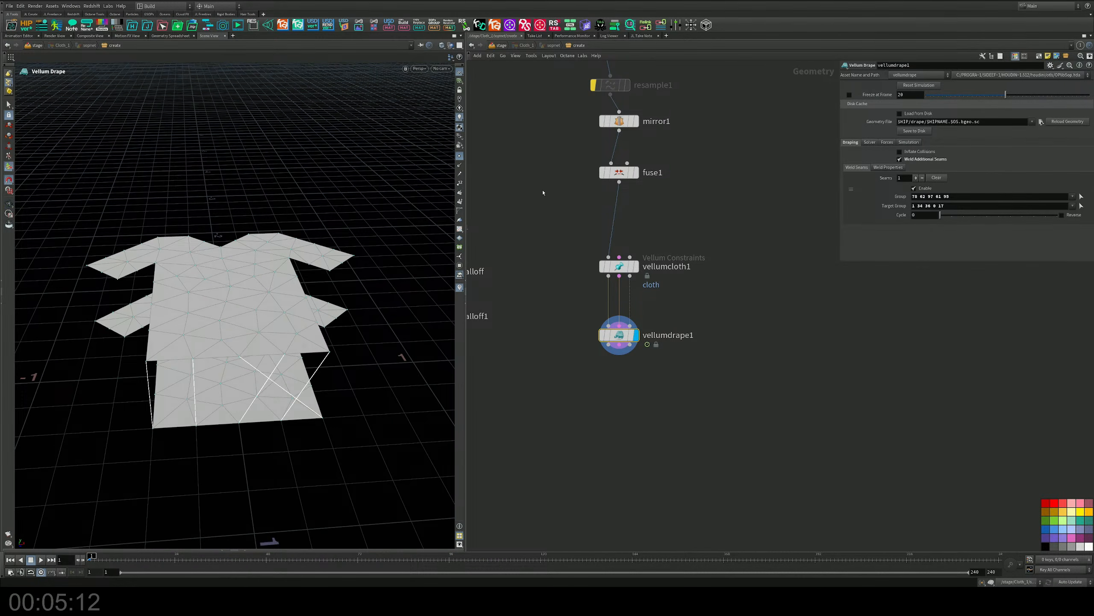
Try the Reverse U and Reverse V options on the mirror1 node.
middle_click_drag(701, 160, 677, 348)
left_click_drag(645, 291, 549, 327)
left_click(914, 140)
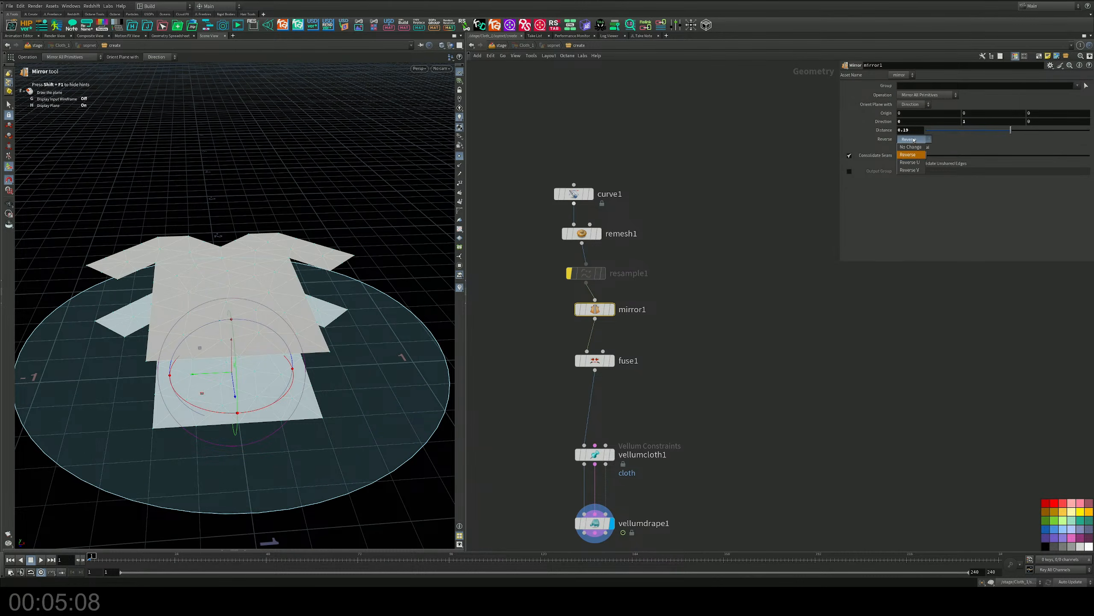
left_click(910, 163)
left_click(912, 140)
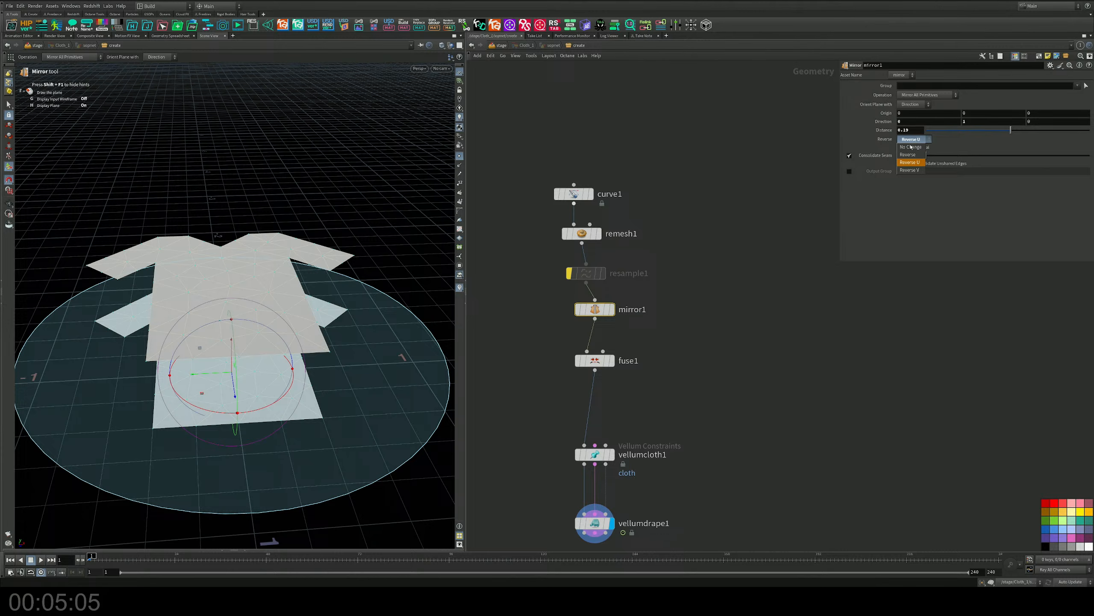
left_click(910, 170)
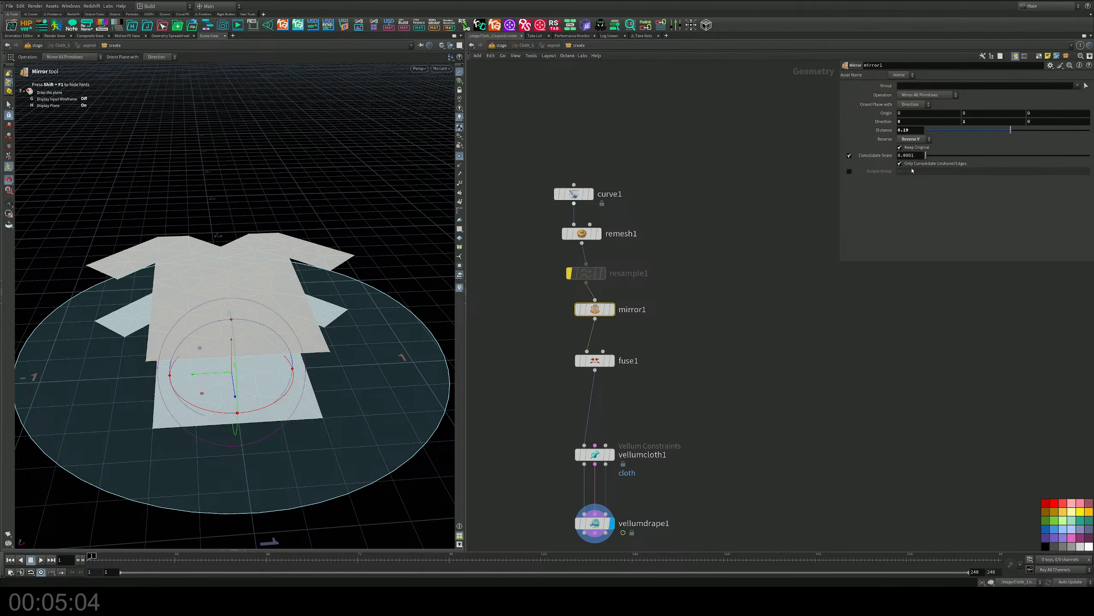
Set mirror1's Y direction to -1 and check the weld seams of vellumdrape1 from a low side view.
left_click(971, 122)
type("-1")
key("Return")
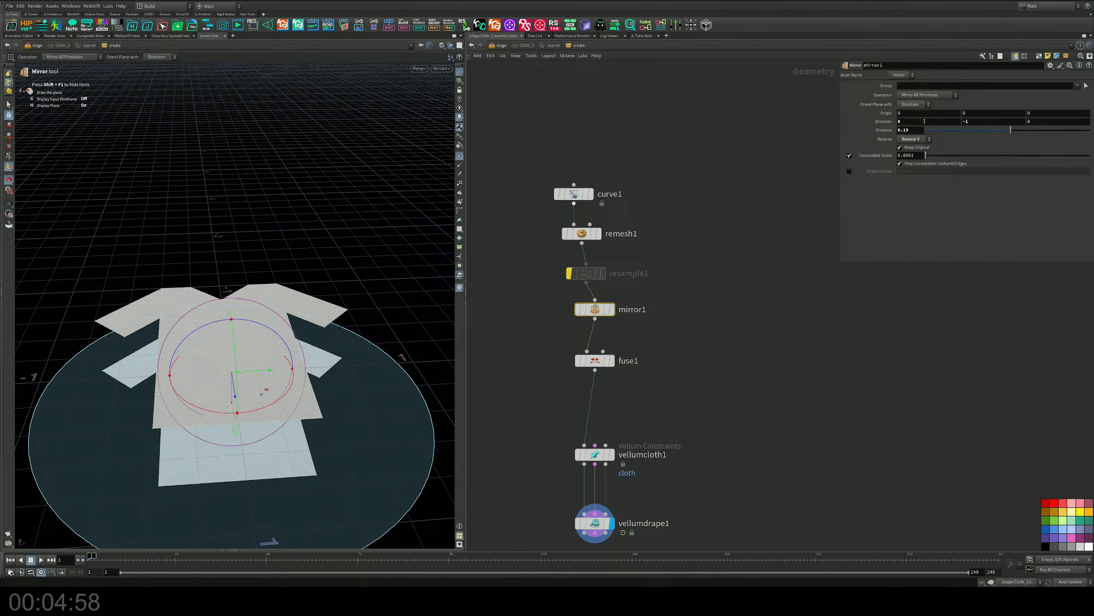
left_click_drag(232, 383, 307, 245, "alt")
left_click(595, 523)
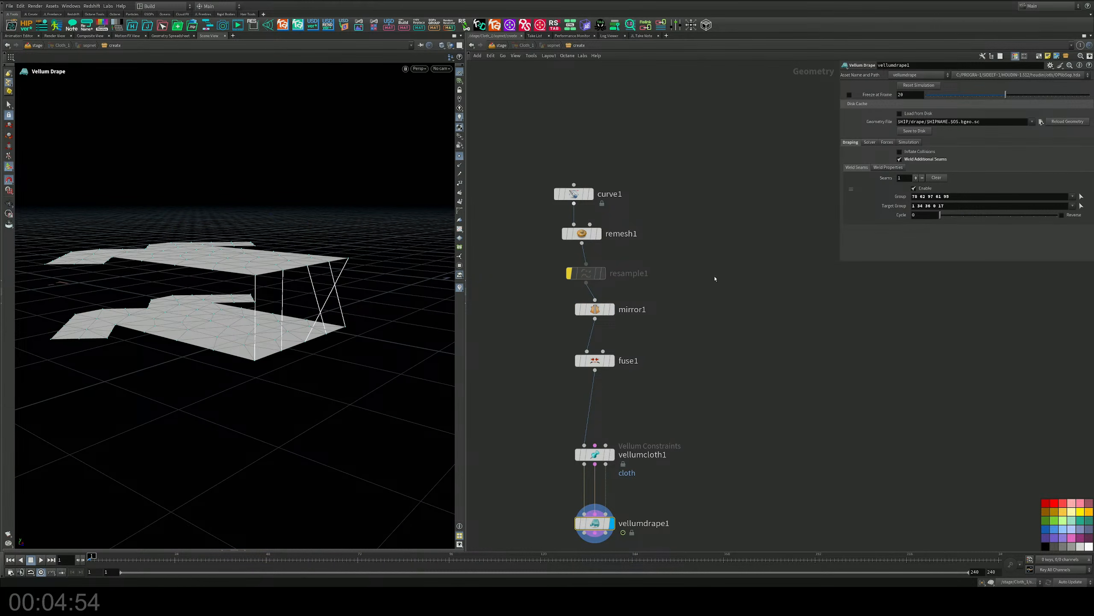
Toggle Keep Original and try another Reverse option on mirror1, and check the seam lines of vellumdrape1.
left_click(597, 309)
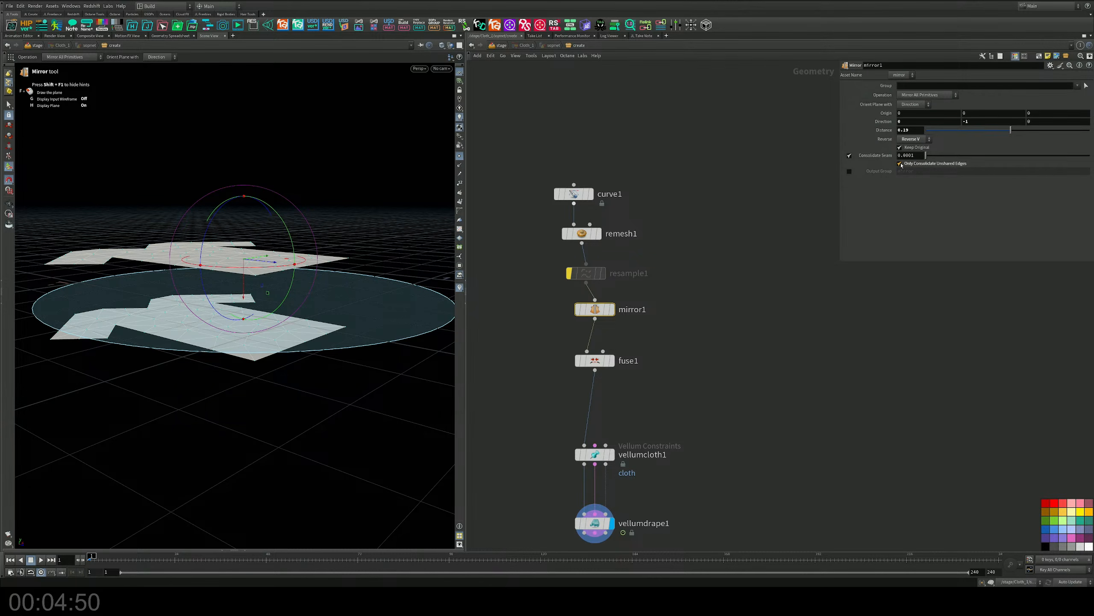
left_click(900, 147)
left_click(900, 148)
left_click(912, 139)
left_click(909, 165)
middle_click_drag(764, 373, 777, 289)
left_click_drag(685, 379, 558, 493)
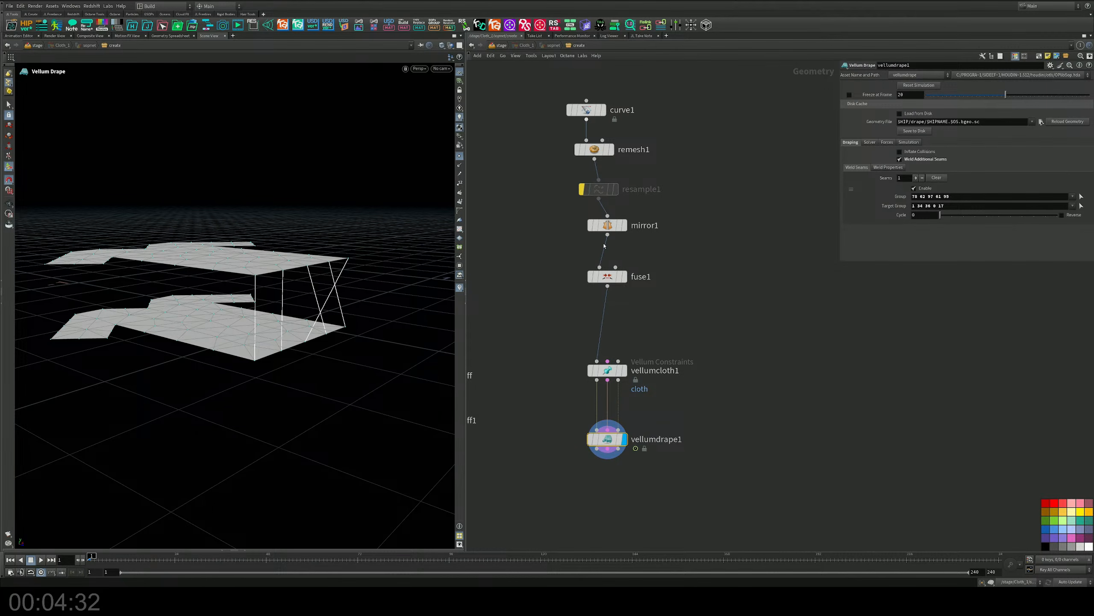
left_click_drag(364, 256, 261, 369, "alt")
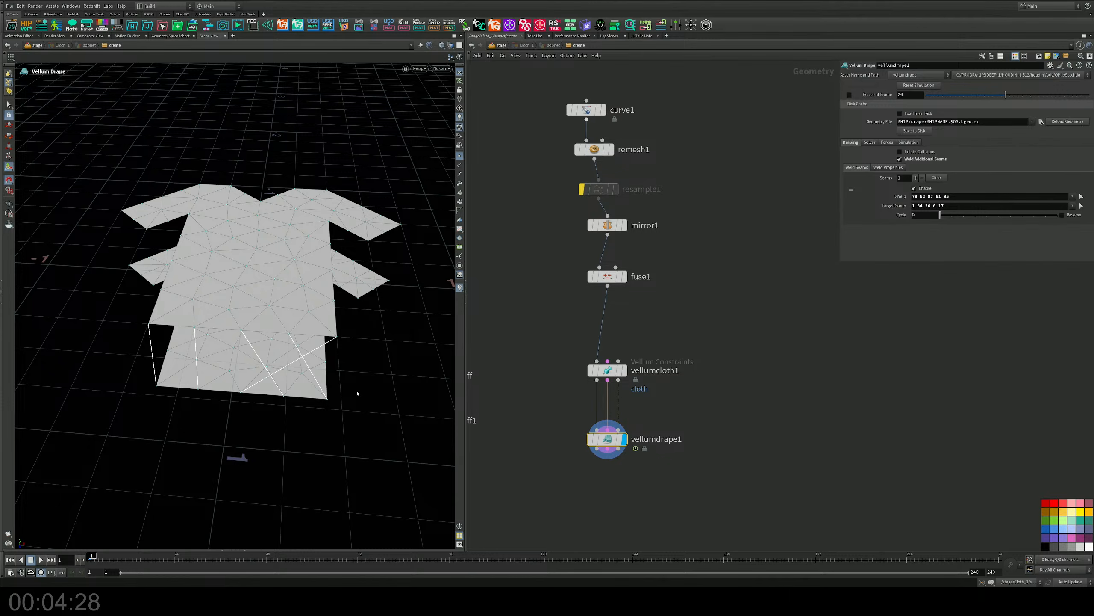
Delete the mirror1 node and insert a Merge node between the bypassed resample1 and fuse1.
middle_click_drag(668, 209, 672, 252)
left_click(611, 268)
key("Delete")
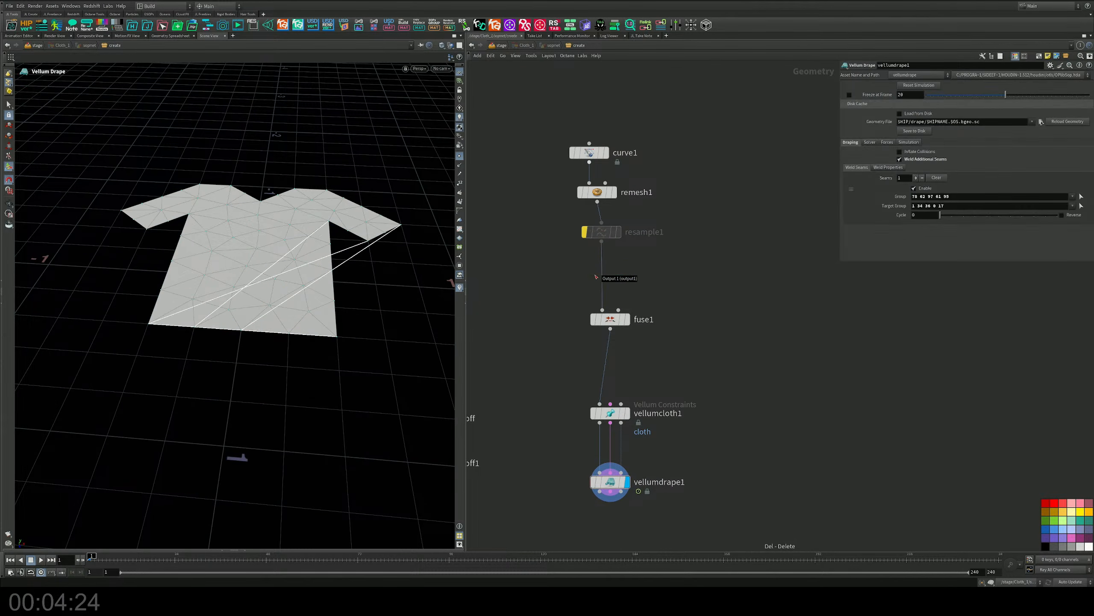
key("Tab")
type("m")
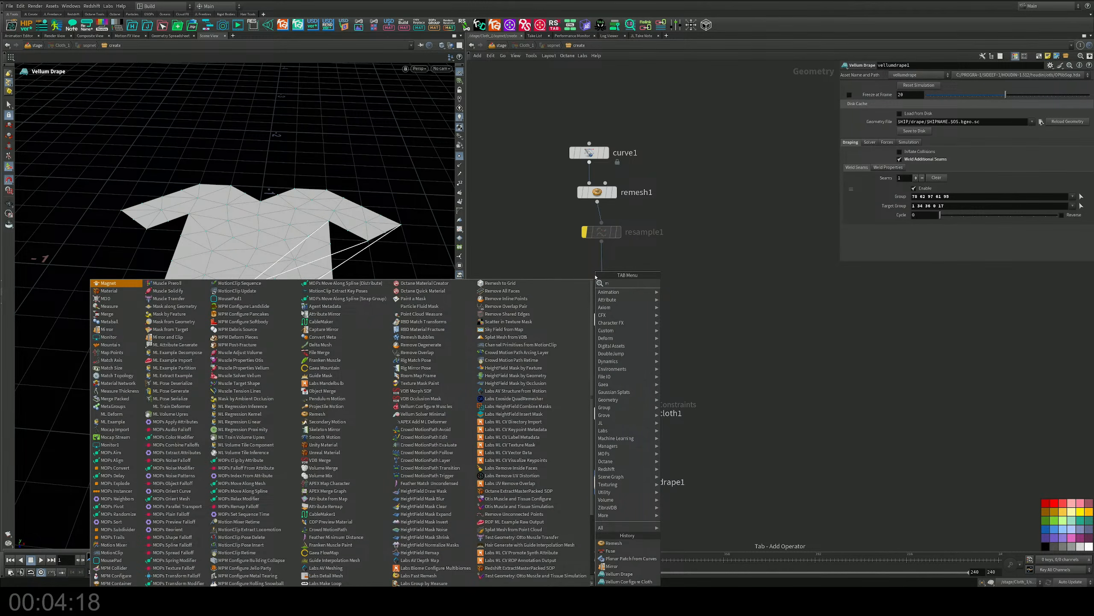
key("Escape")
key("Tab")
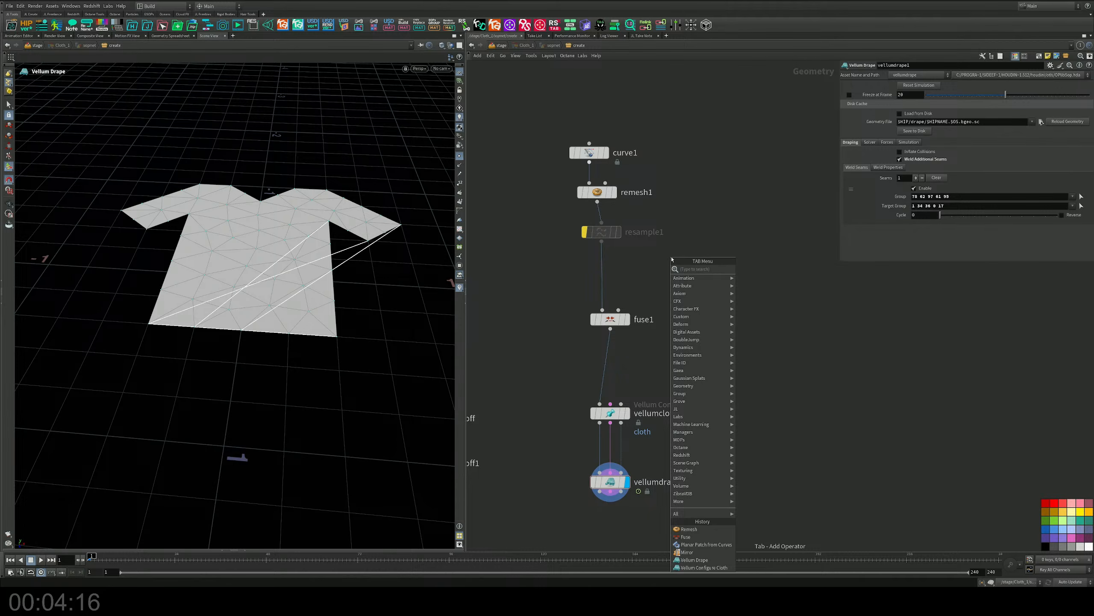
type("merge")
key("Return")
left_click(610, 279)
left_click_drag(613, 281, 603, 278)
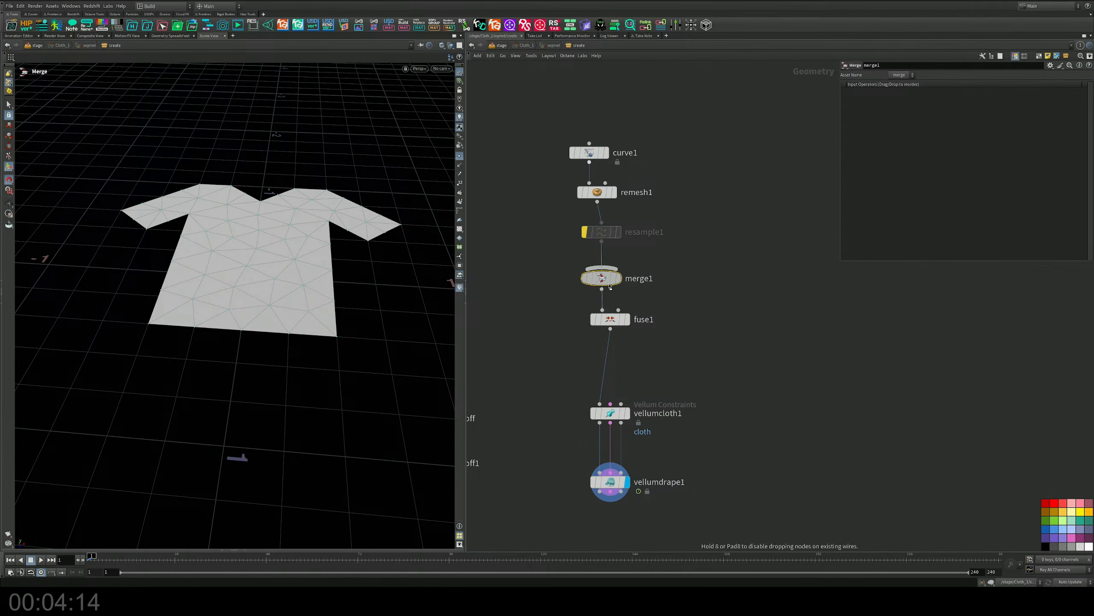
Add a Transform node branching from resample1 and connect it as a second input of merge1.
left_click_drag(606, 236, 601, 227)
key("Tab")
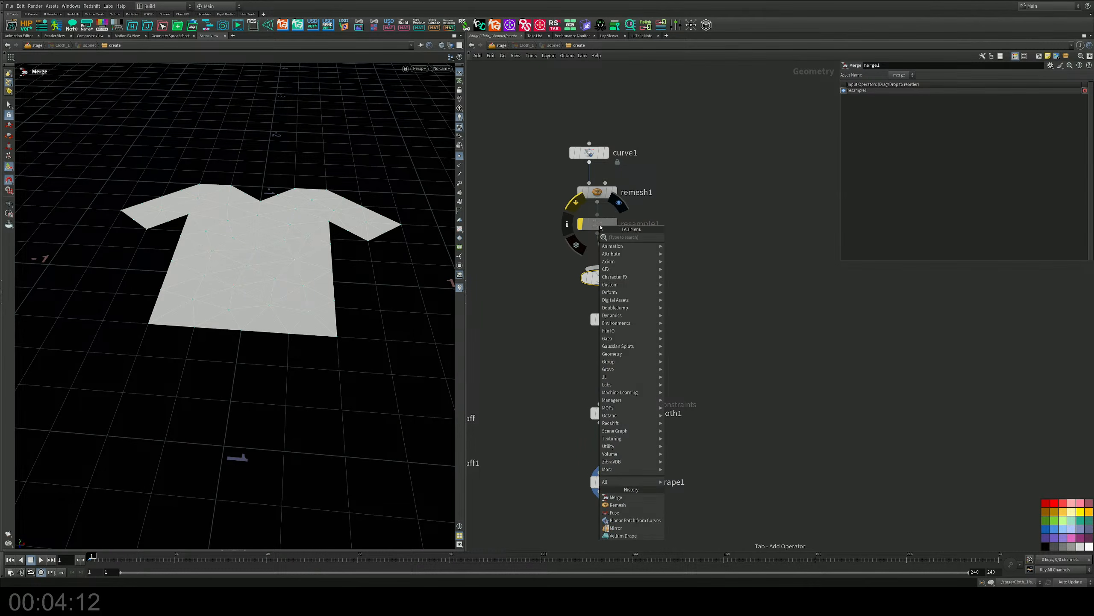
type("trans")
key("Return")
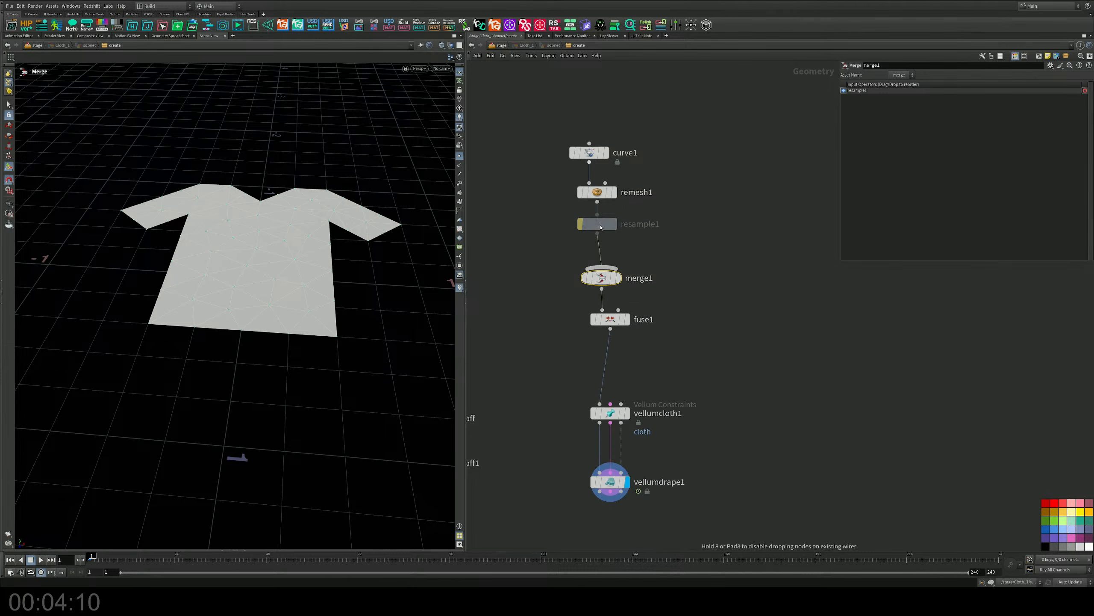
left_click(650, 247)
left_click_drag(597, 234, 610, 268)
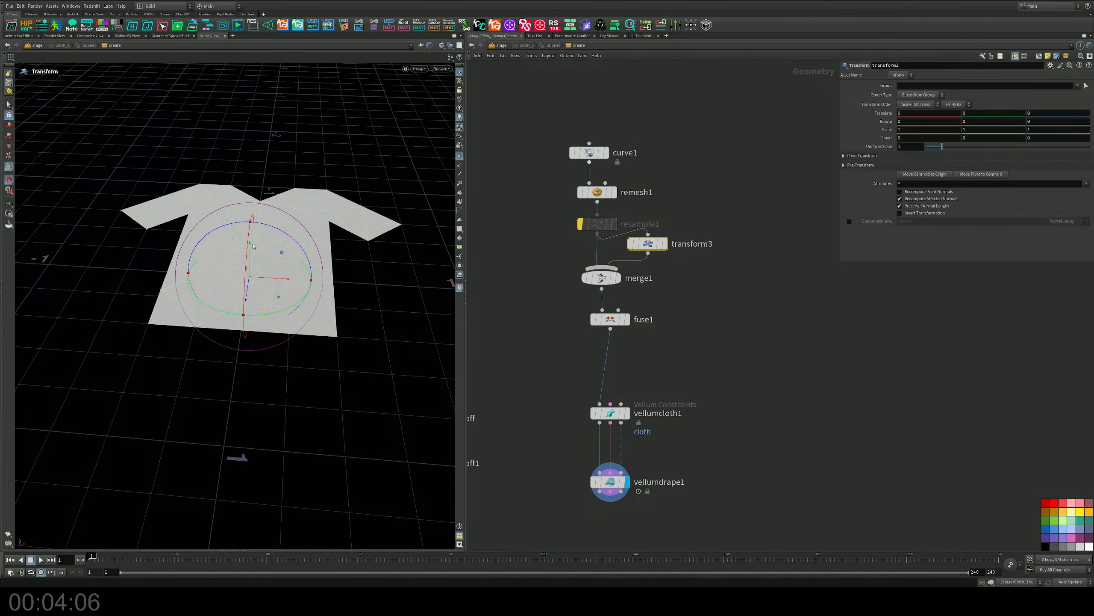
Raise the transformed panel copy about 0.38 units in Y and inspect the weld seams of vellumdrape1.
left_click_drag(251, 246, 252, 171)
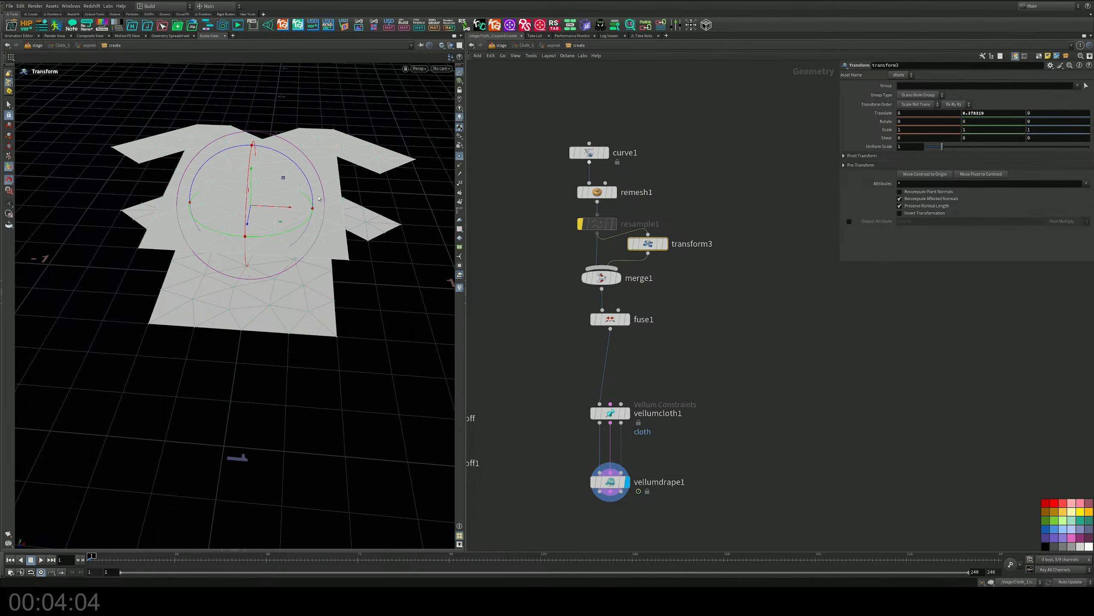
middle_click_drag(537, 306, 567, 248)
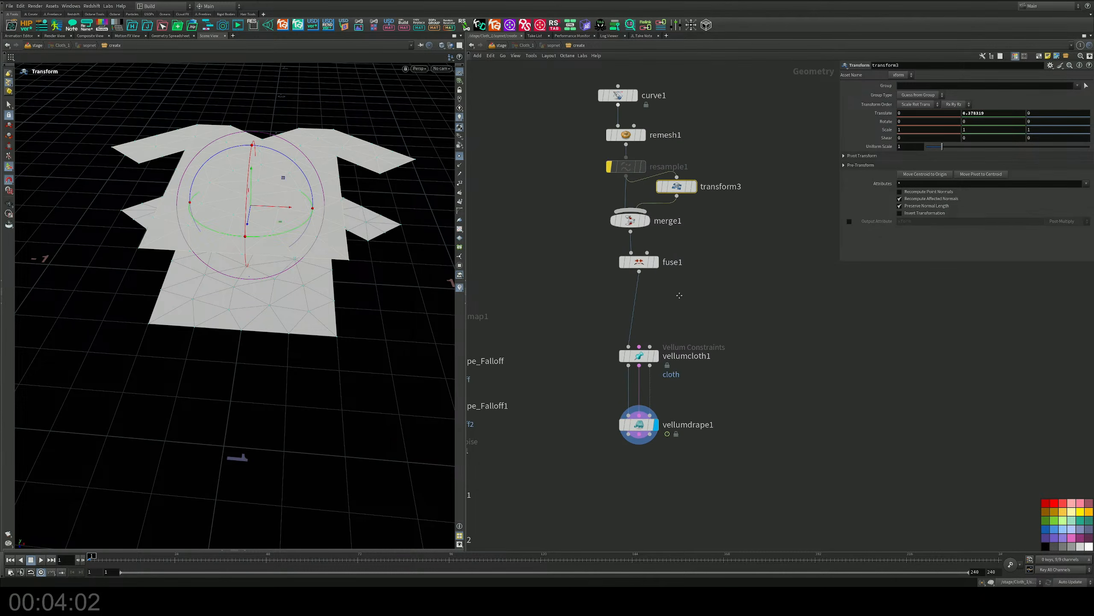
left_click_drag(716, 397, 572, 454)
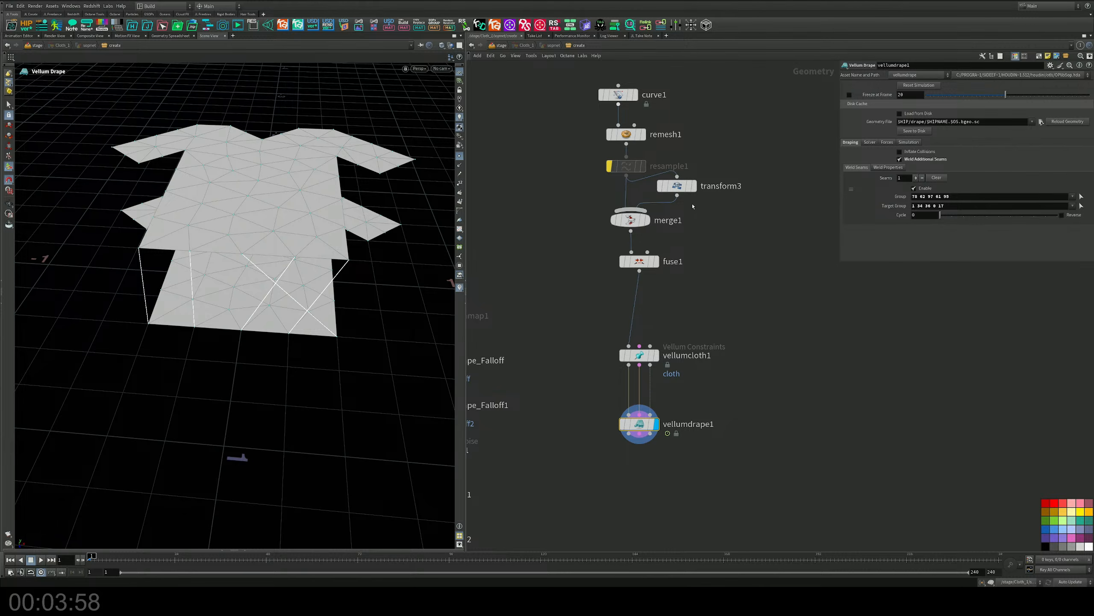
left_click_drag(268, 360, 357, 351, "alt")
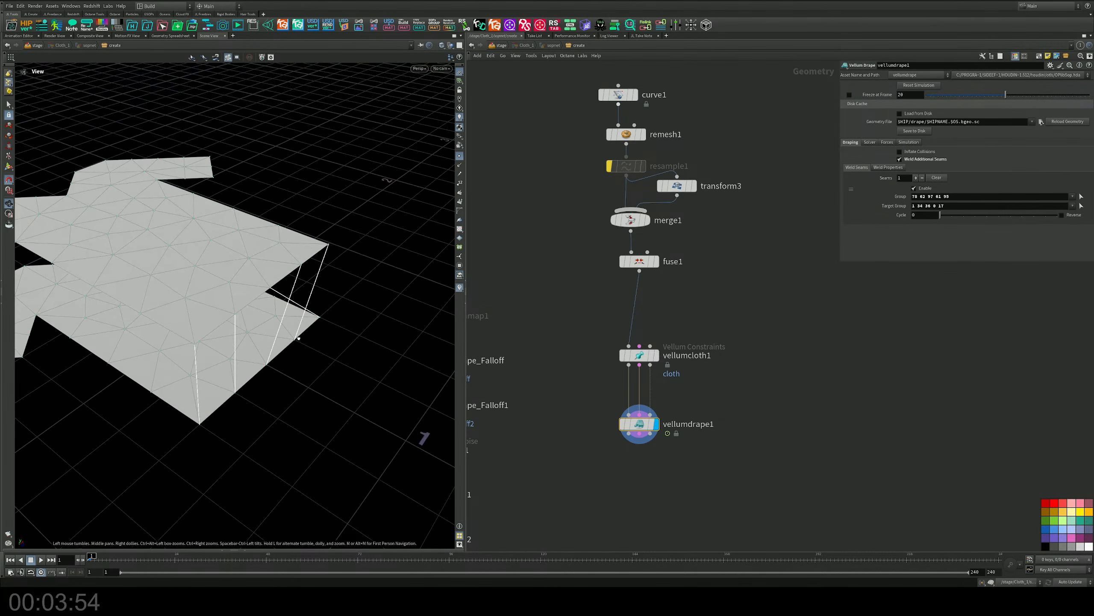
left_click_drag(337, 245, 357, 286, "alt")
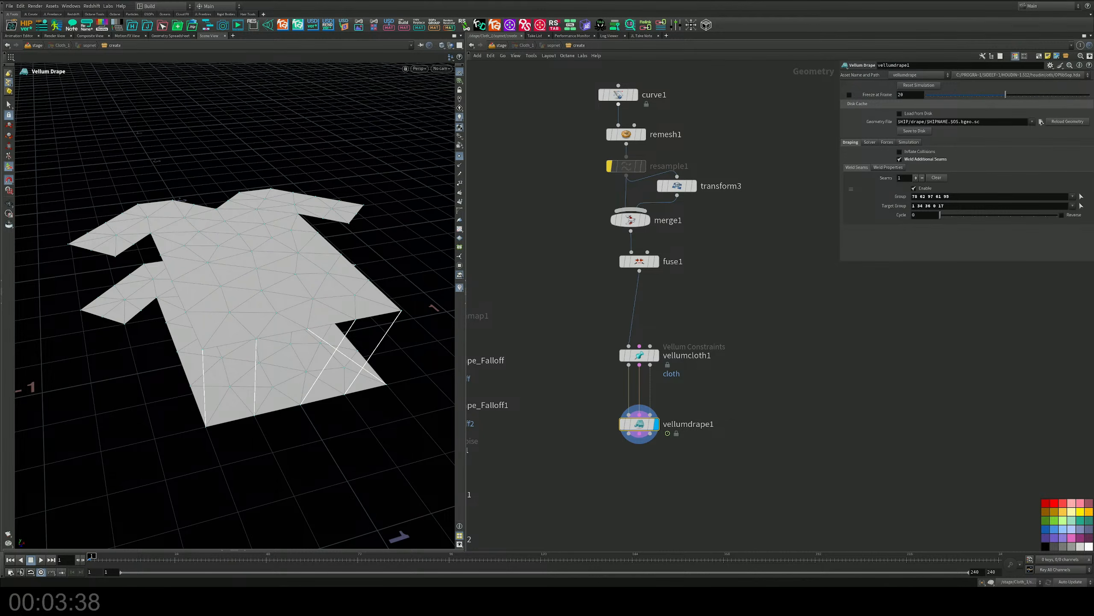
Add a Planar Patch from Curves node in empty space beside the shirt's node chain.
middle_click_drag(735, 249, 698, 294)
key("Tab")
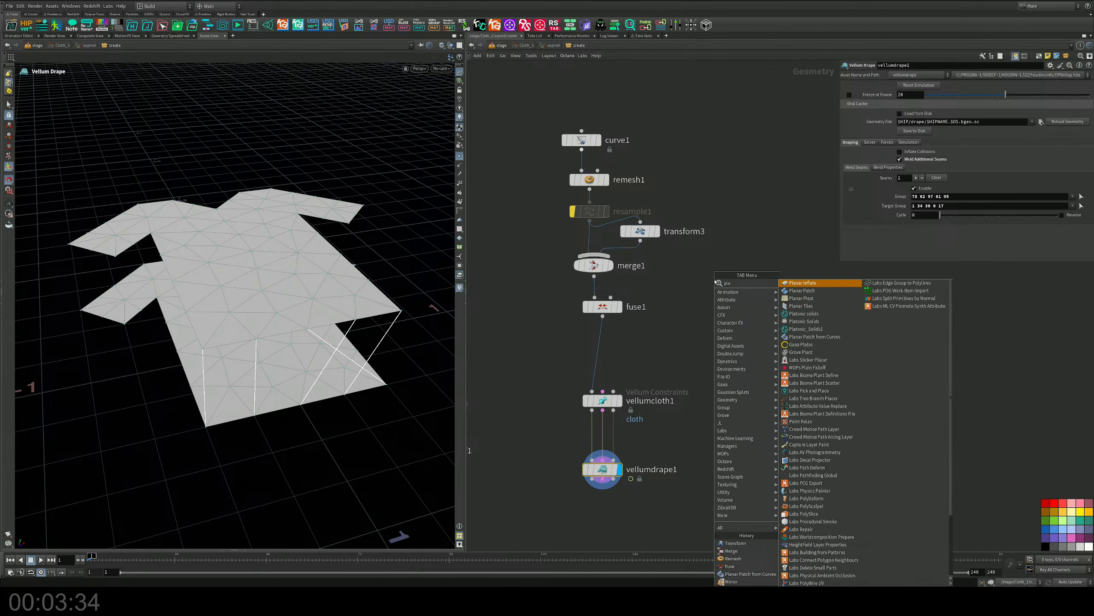
type("plana")
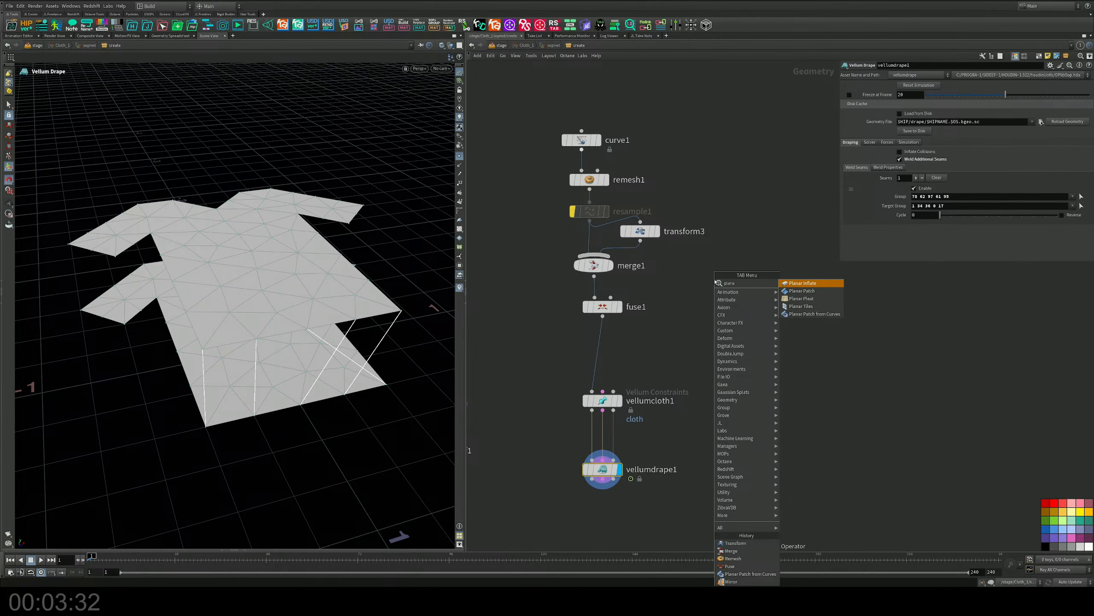
key("Down")
key("Down")
key("Down")
key("Down")
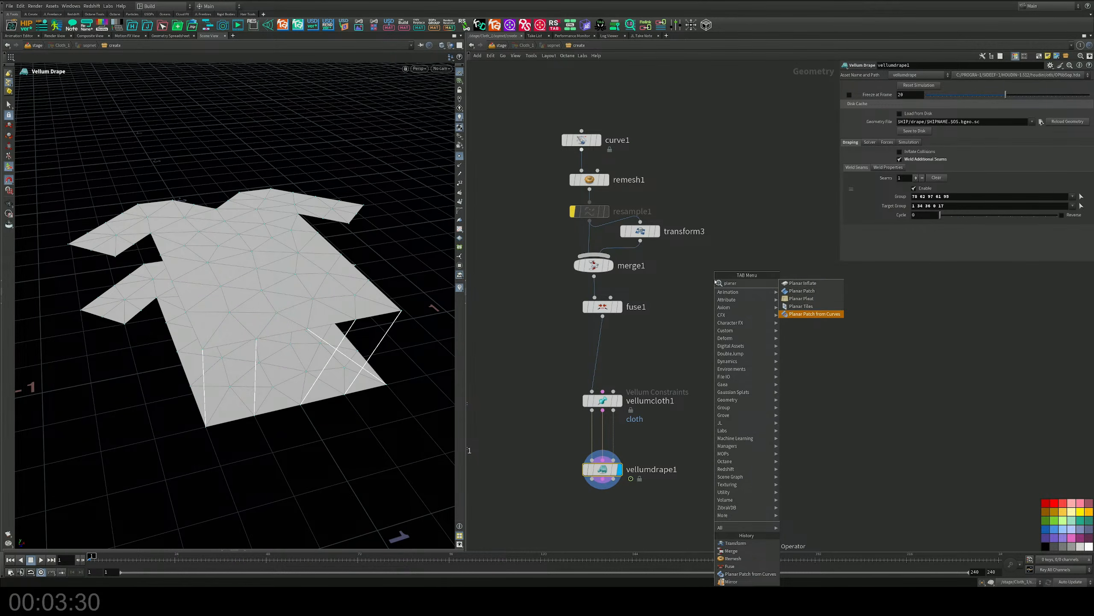
key("Return")
left_click(619, 276)
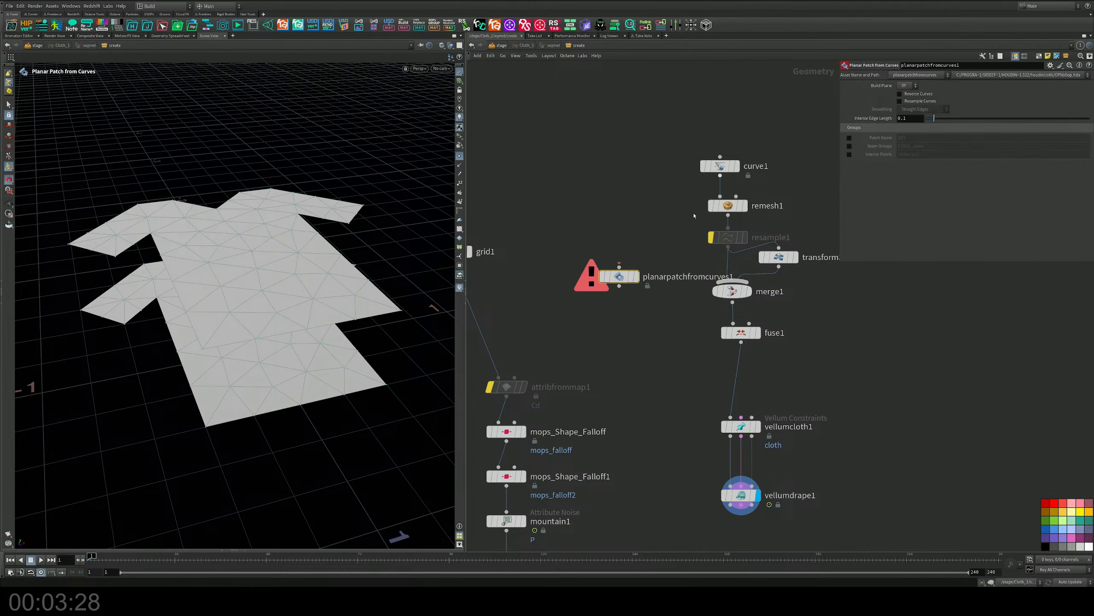
Wire curve1 into planarpatchfromcurves1, display the patch, and insert a Fuse node between them.
left_click_drag(720, 175, 619, 267)
left_click(638, 276)
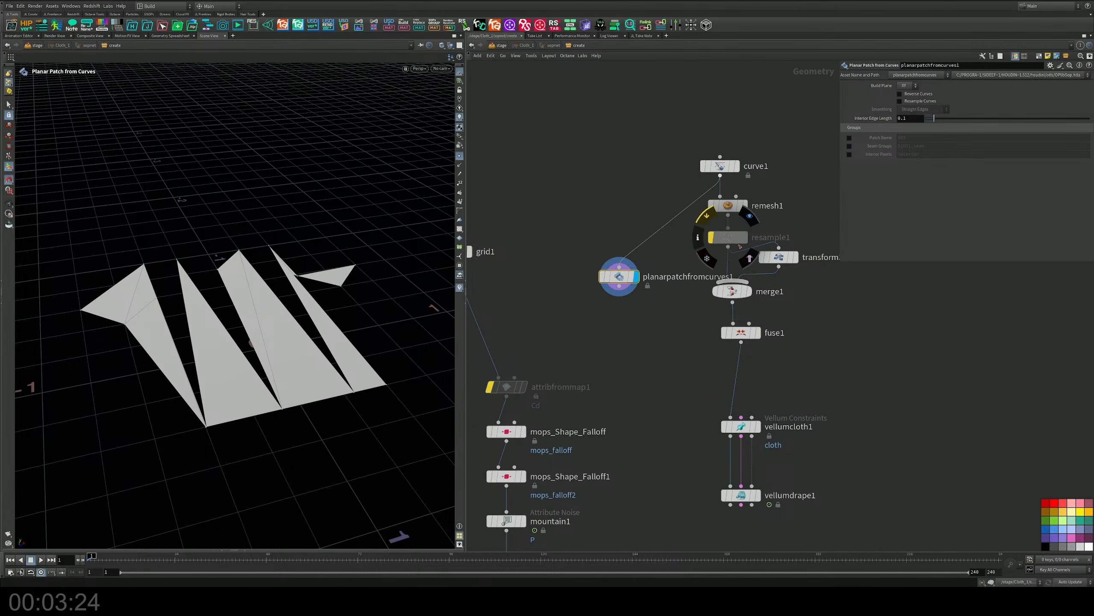
left_click_drag(740, 334, 633, 224, "alt")
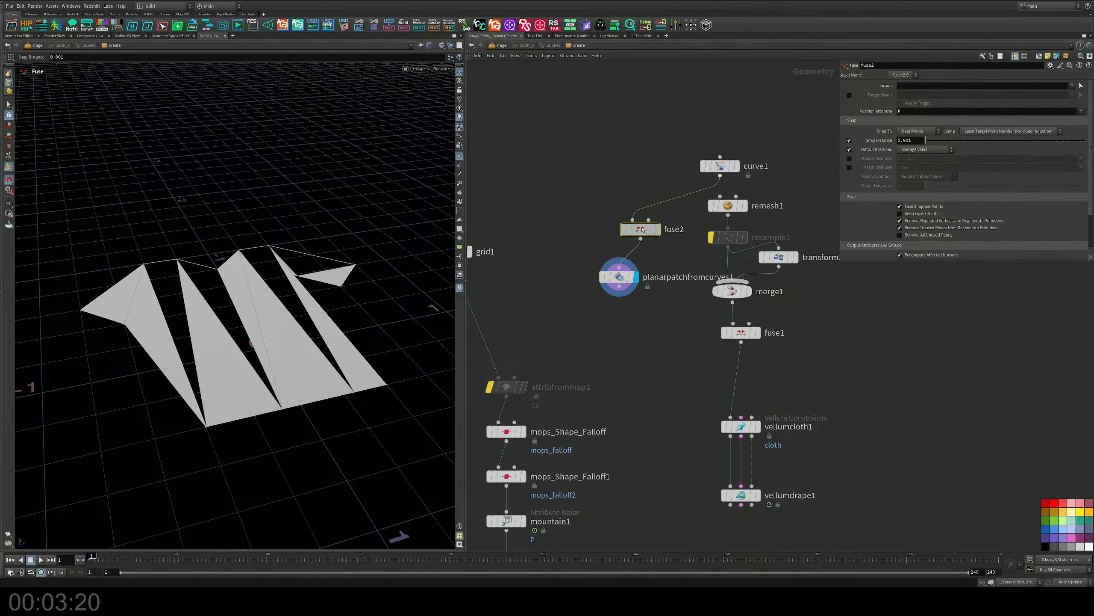
left_click(625, 285)
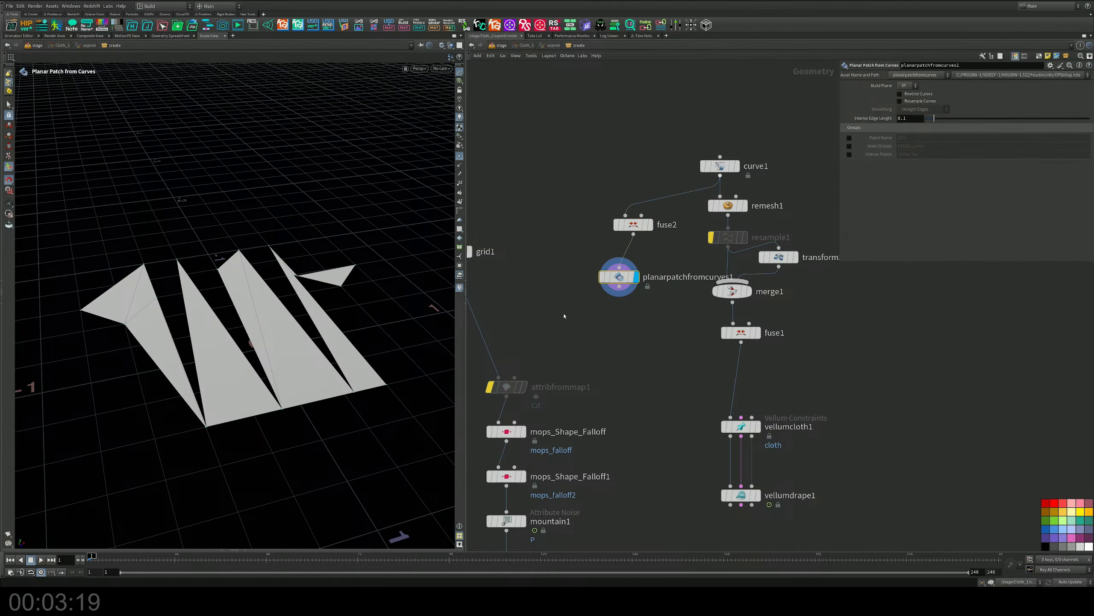
Try planarpatchfromcurves1 with a 0.405 interior edge length, resampled curves and Interpolating Curves smoothing, and delete the node.
left_click(849, 138)
left_click(849, 137)
left_click(849, 146)
left_click(849, 146)
left_click_drag(934, 118, 926, 119)
left_click_drag(927, 119, 966, 119)
left_click(911, 101)
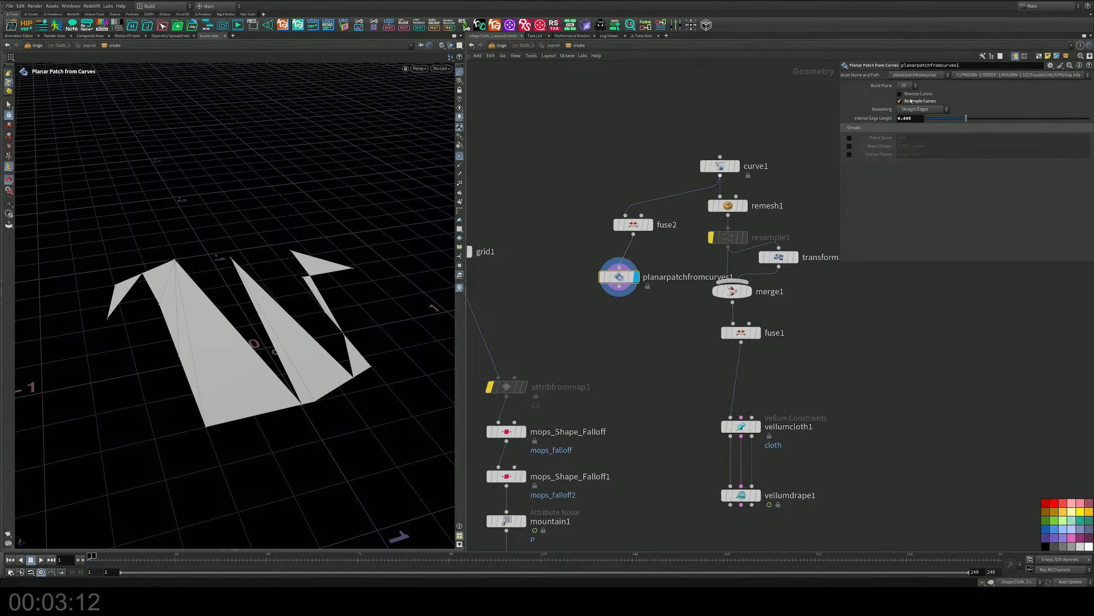
left_click(918, 109)
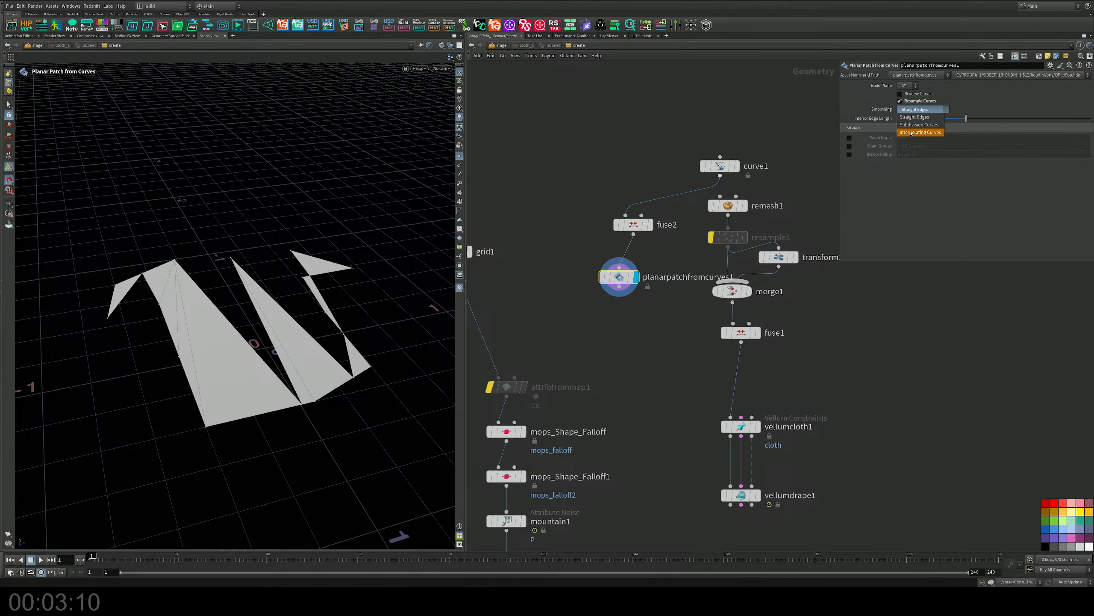
left_click(911, 129)
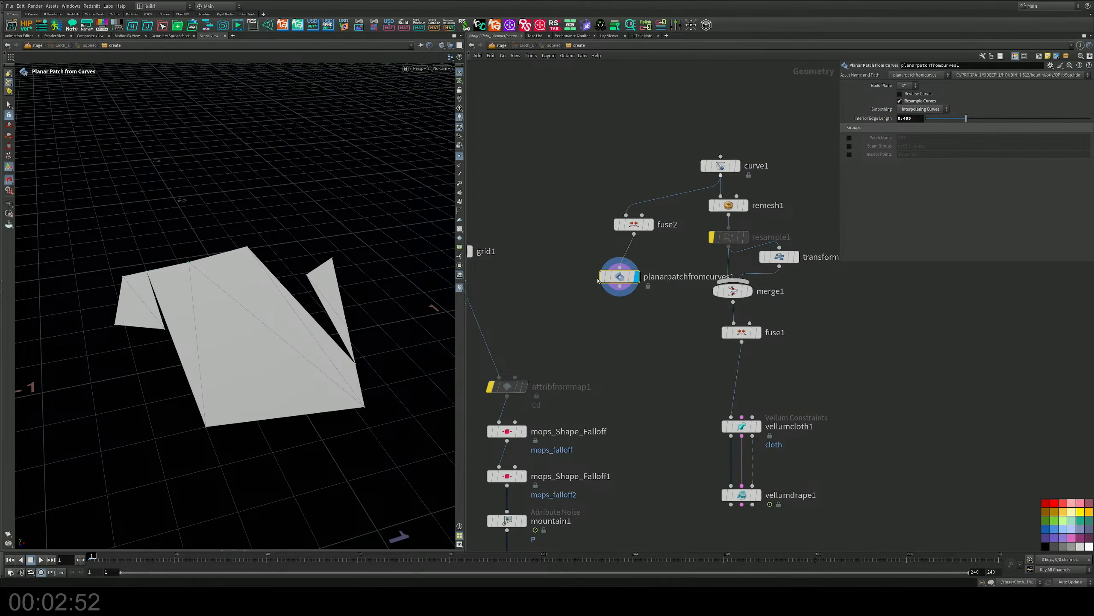
key("Delete")
Try a Planar Patch node below fuse2, attempt to wire fuse2 into it, and remove the patch node.
key("Tab")
type("pla")
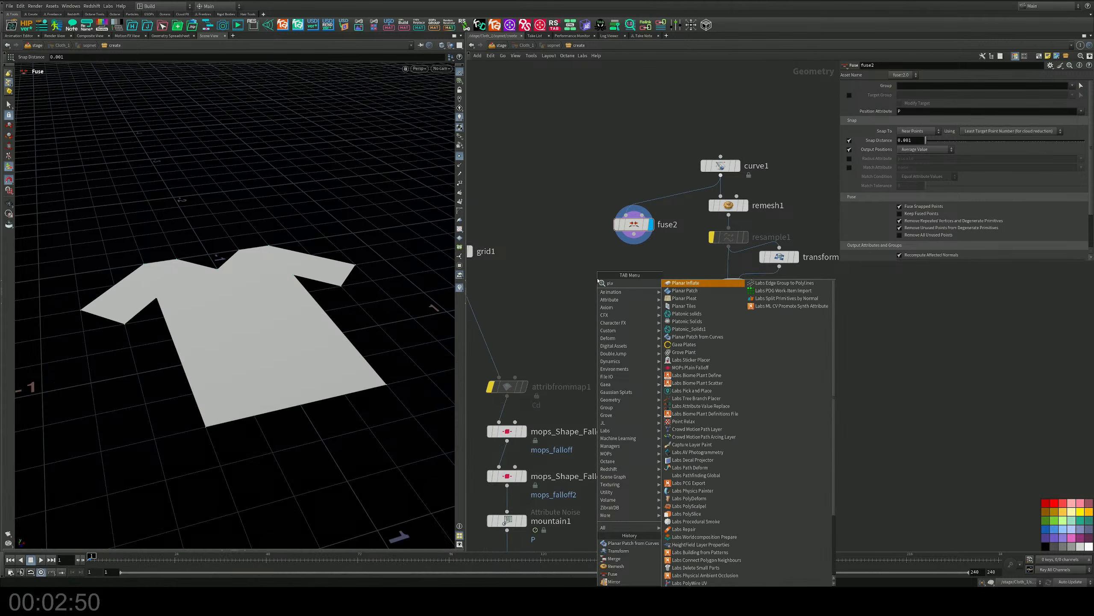
key("Down")
key("Return")
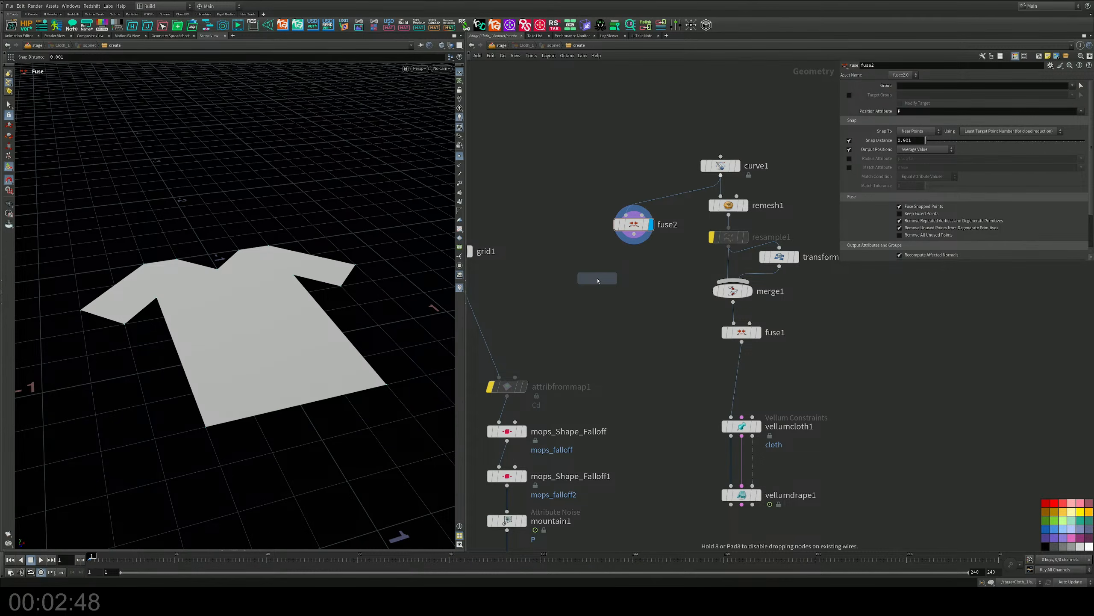
left_click(635, 239)
left_click_drag(633, 230, 644, 302)
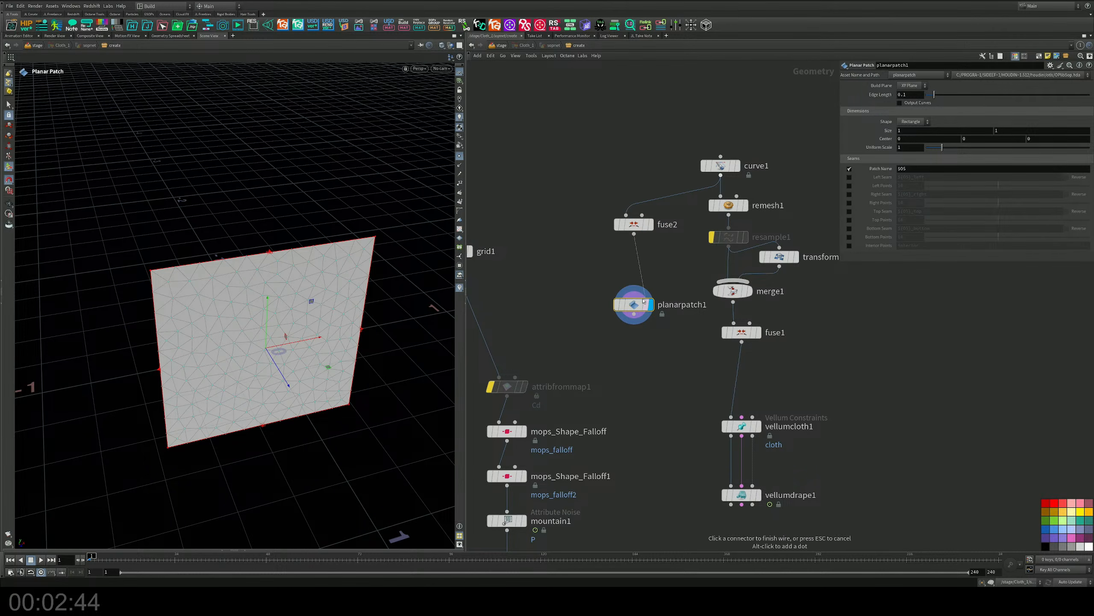
left_click_drag(630, 306, 622, 269)
left_click_drag(321, 345, 296, 286, "alt")
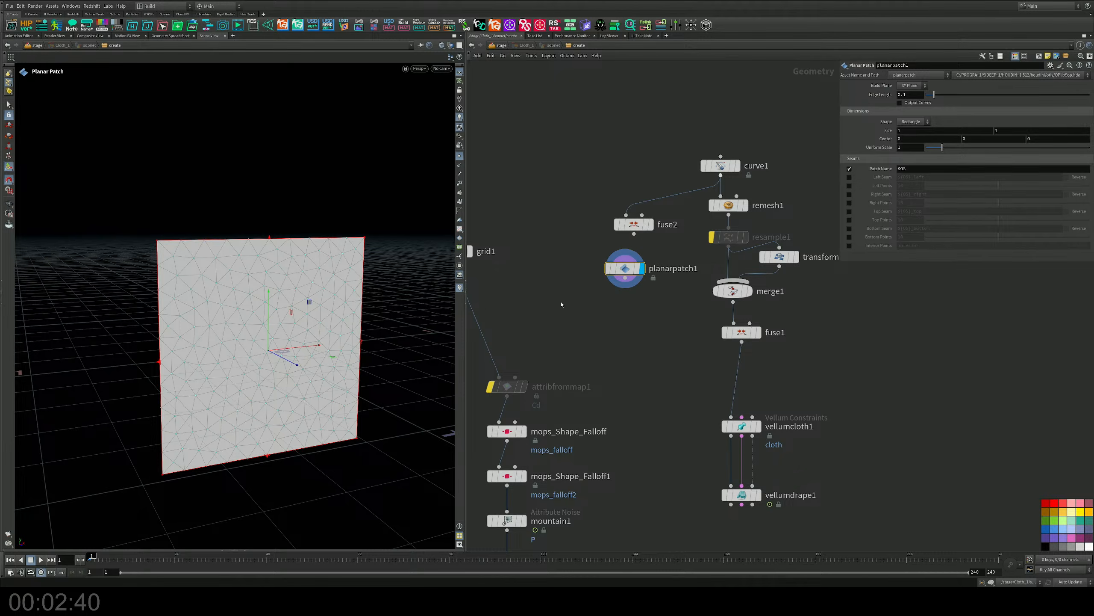
key("Delete")
Display curve1 and examine its Output, Current Operation, Pivot Transform and Rounded Corners parameters.
left_click_drag(780, 148, 686, 188)
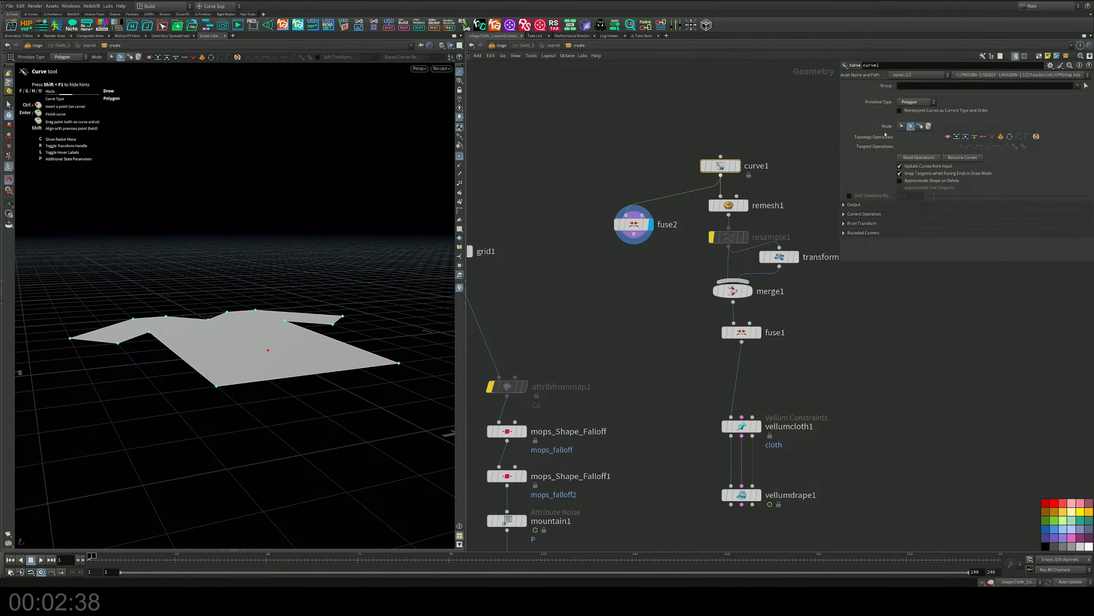
left_click(737, 166)
left_click_drag(249, 316, 244, 388, "alt")
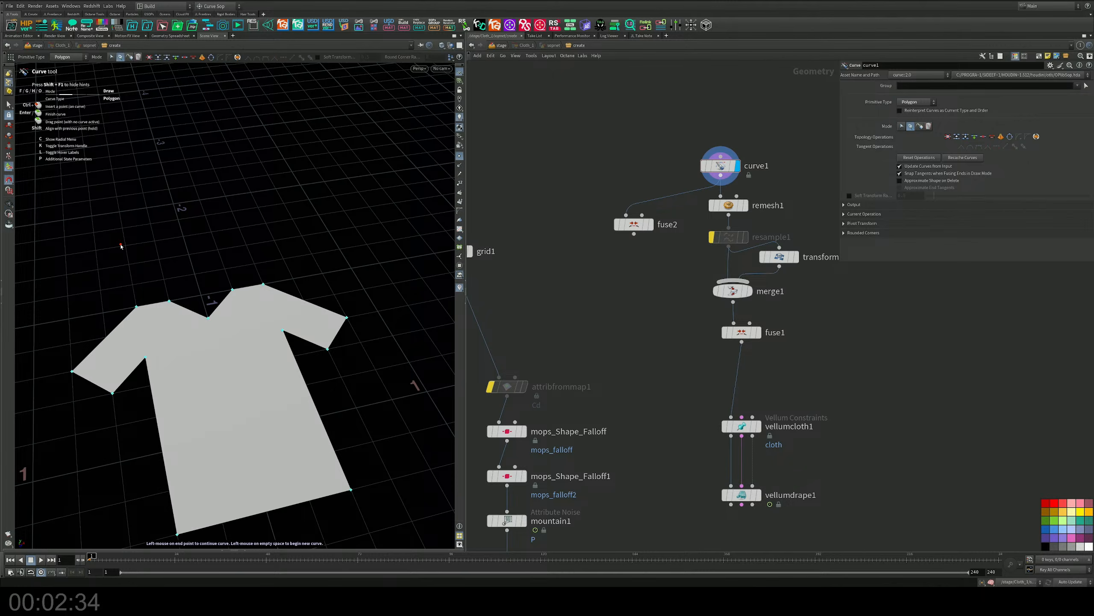
left_click(9, 105)
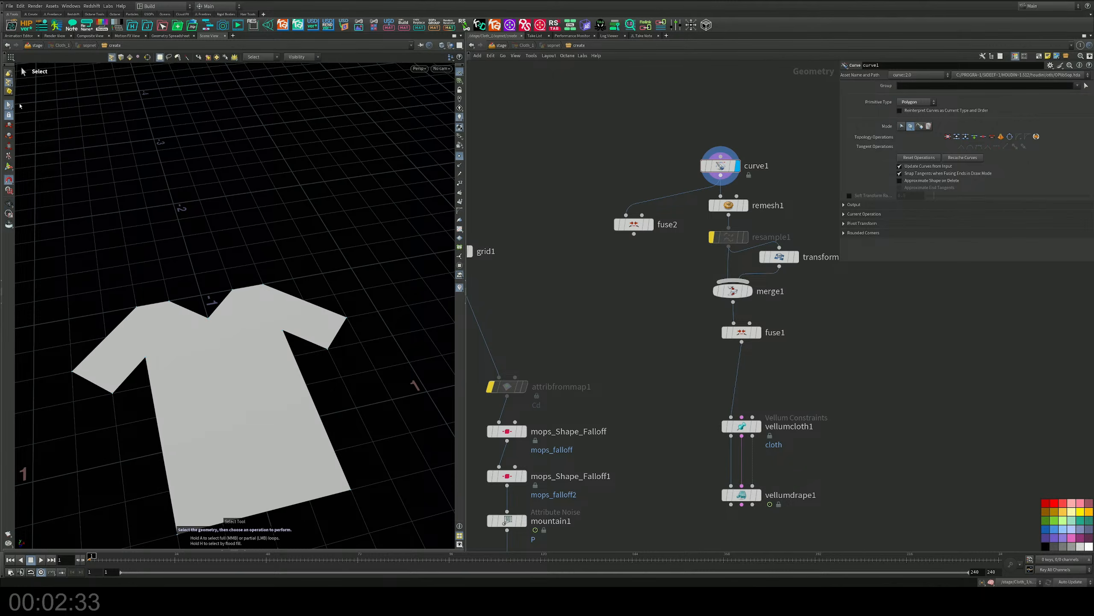
left_click(900, 110)
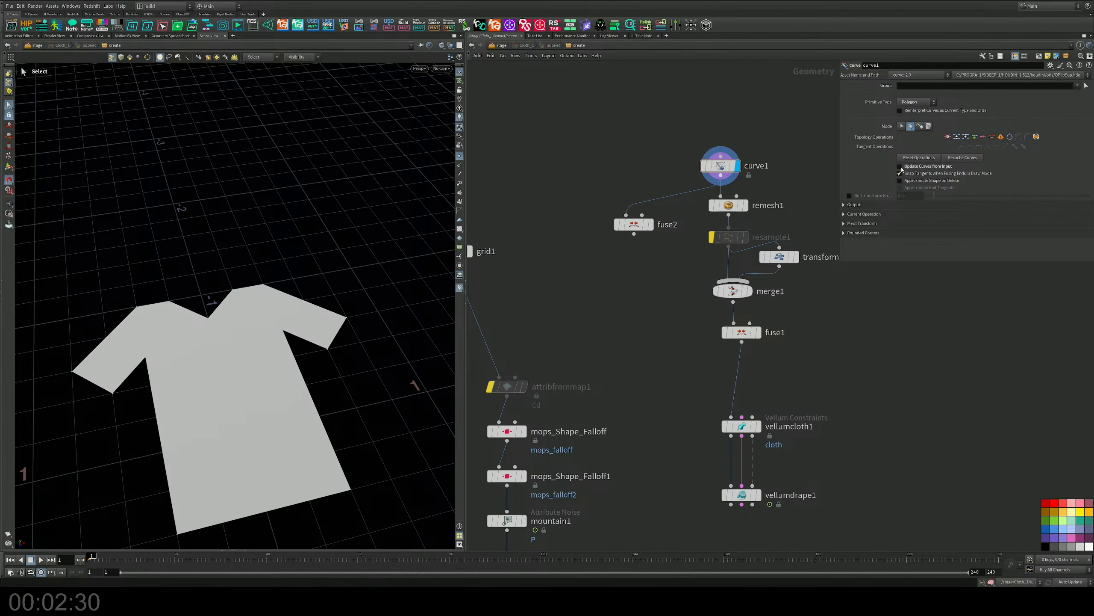
left_click(844, 205)
left_click(850, 207)
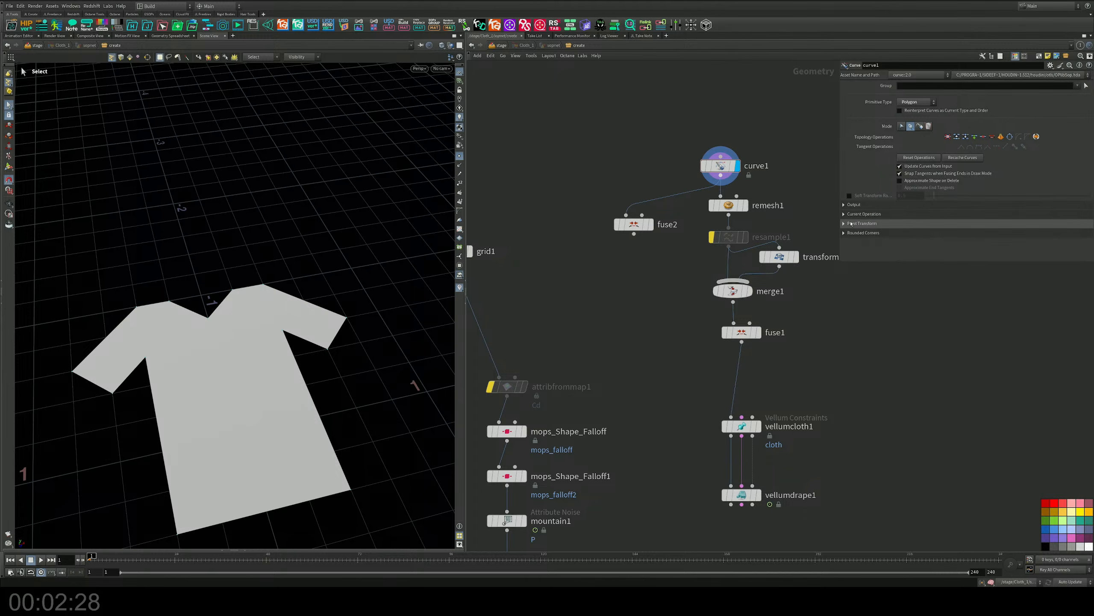
left_click(851, 215)
left_click(851, 215)
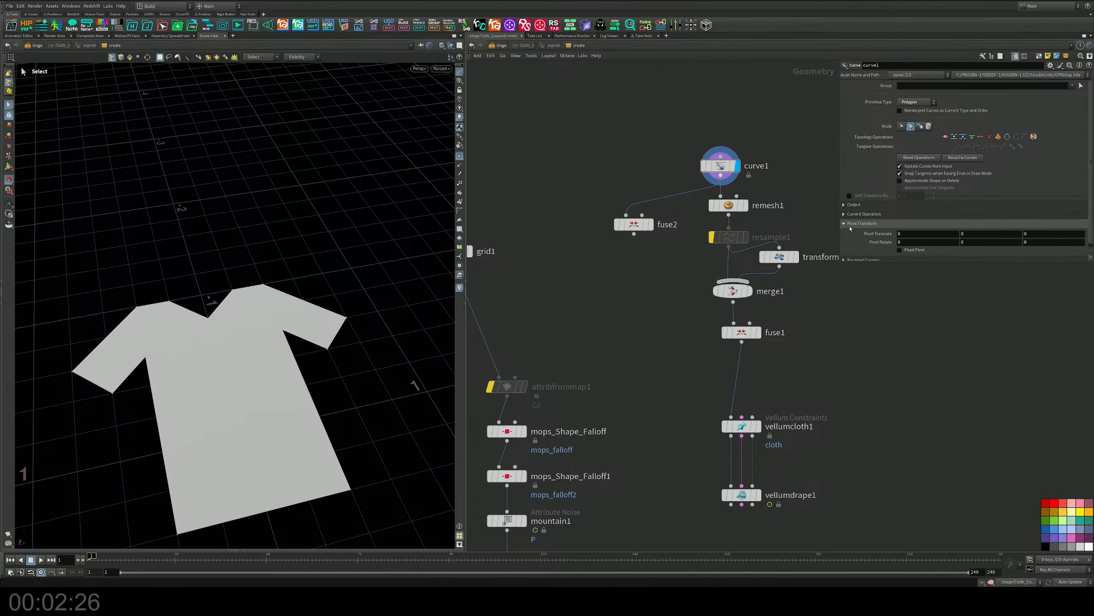
left_click(851, 233)
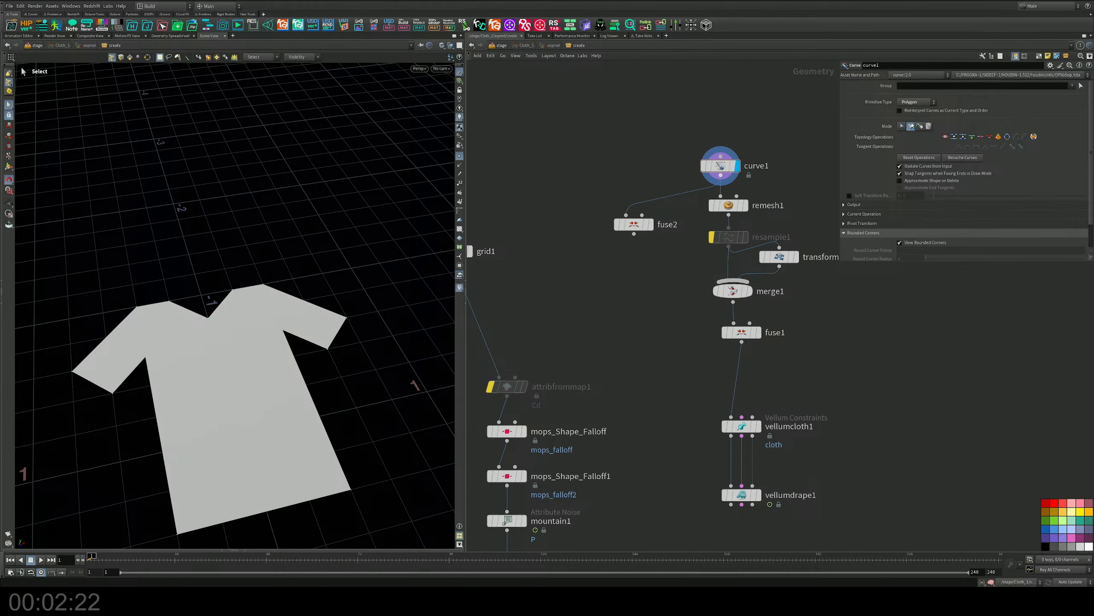
Try NURBS Curve as curve1's primitive type, switch it to Bezier Curve, and display fuse2.
left_click(910, 103)
left_click(910, 120)
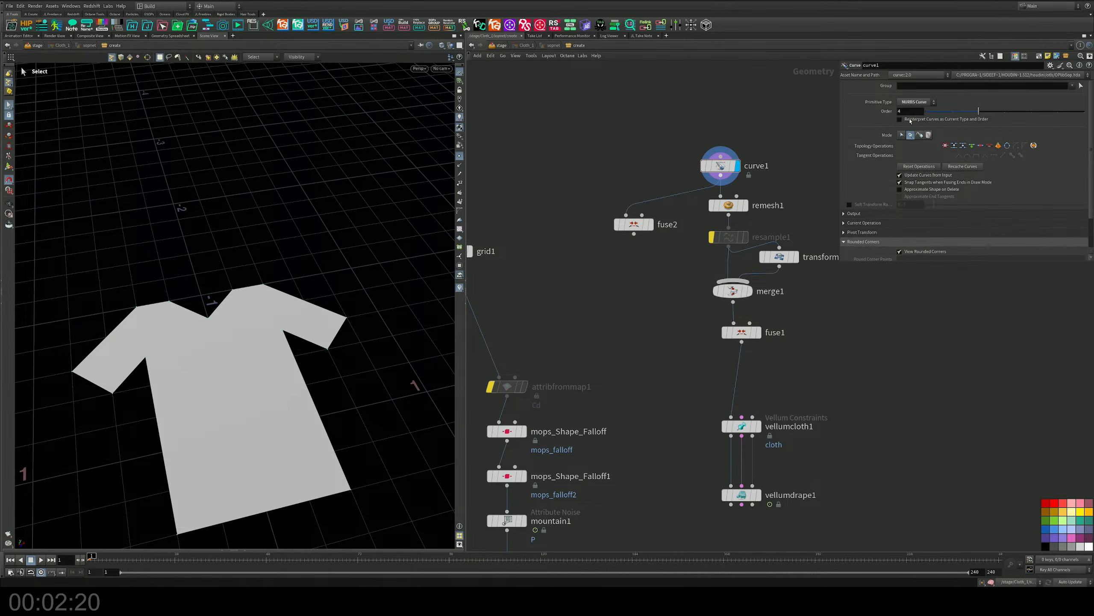
left_click(720, 166)
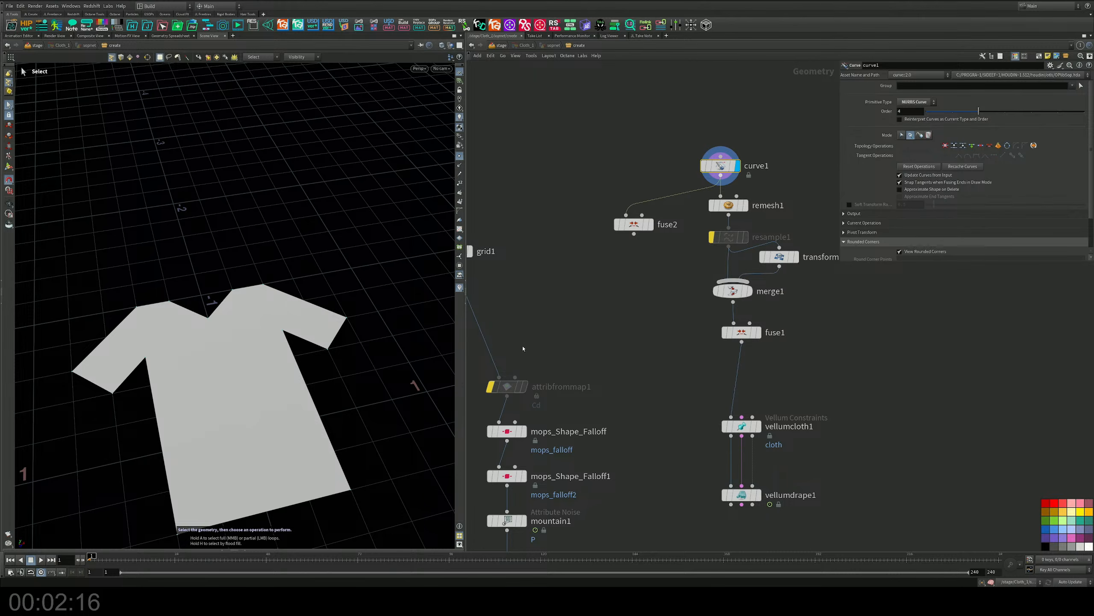
left_click(919, 102)
left_click(919, 126)
left_click_drag(639, 229, 635, 220)
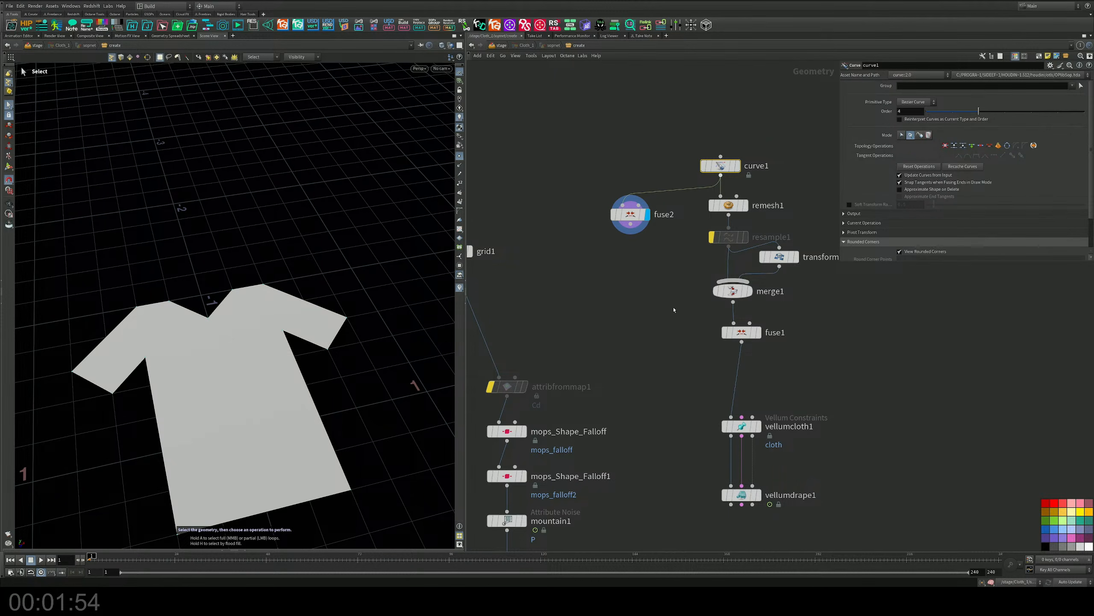
middle_click_drag(688, 313, 683, 279)
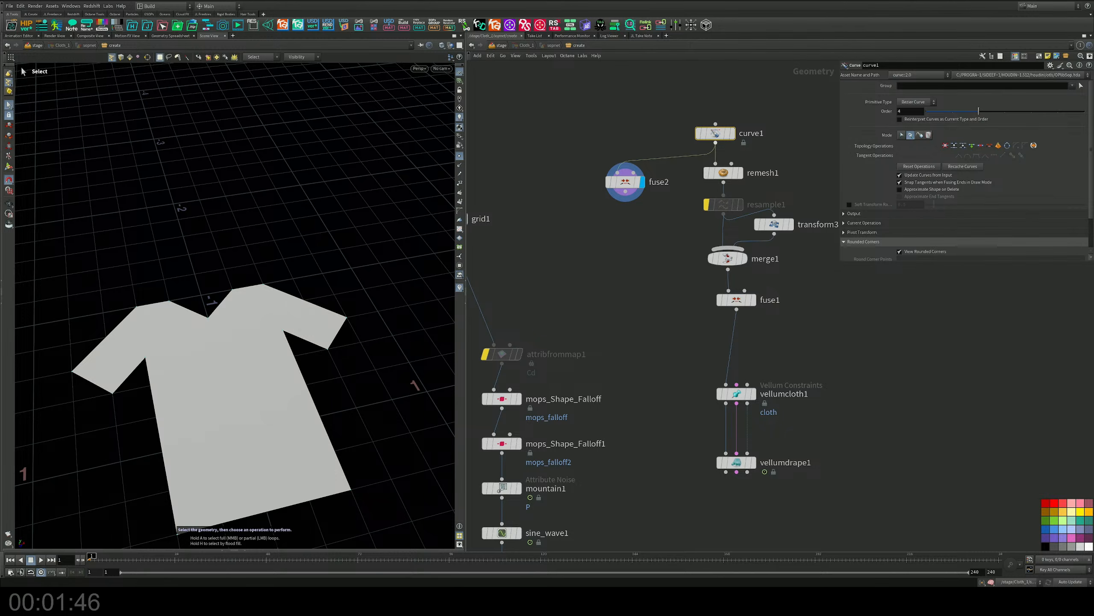
left_click_drag(323, 279, 319, 301, "alt")
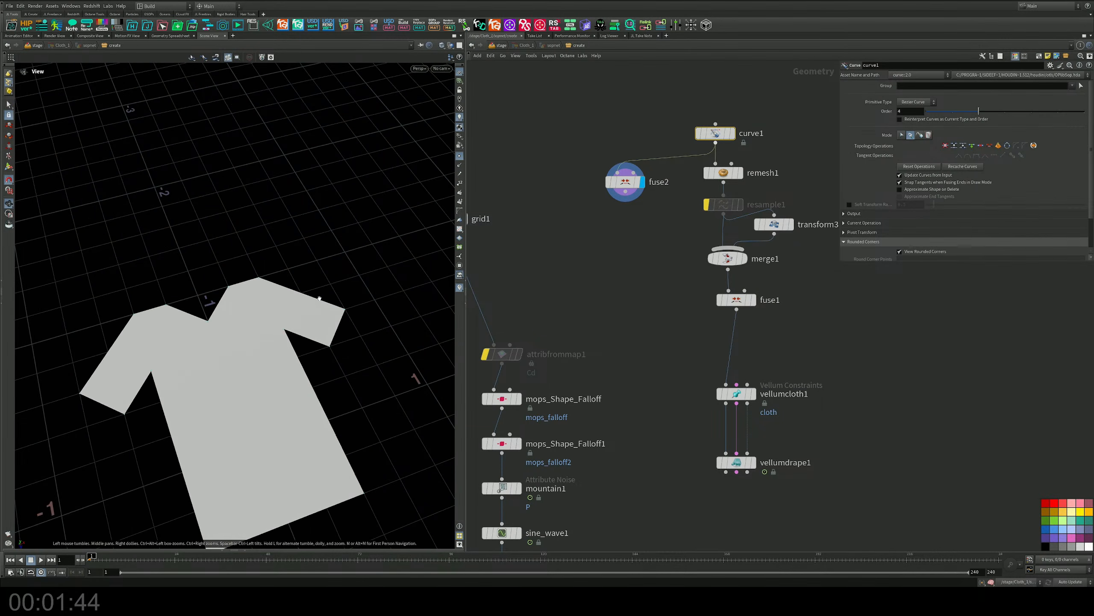
middle_click_drag(319, 301, 325, 203, "alt")
left_click_drag(325, 202, 275, 241, "alt")
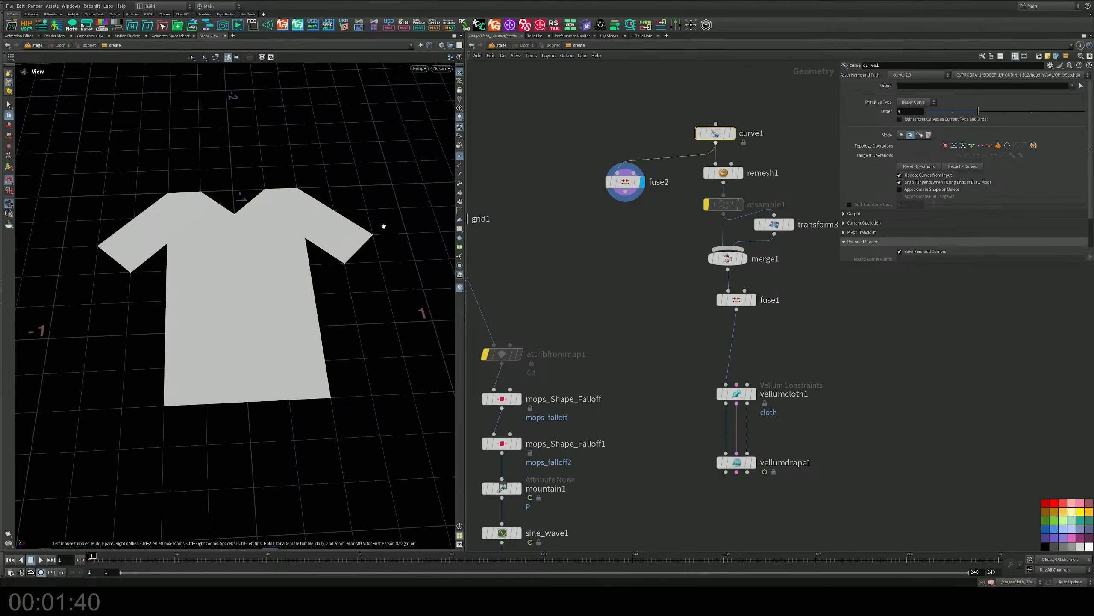
key("s")
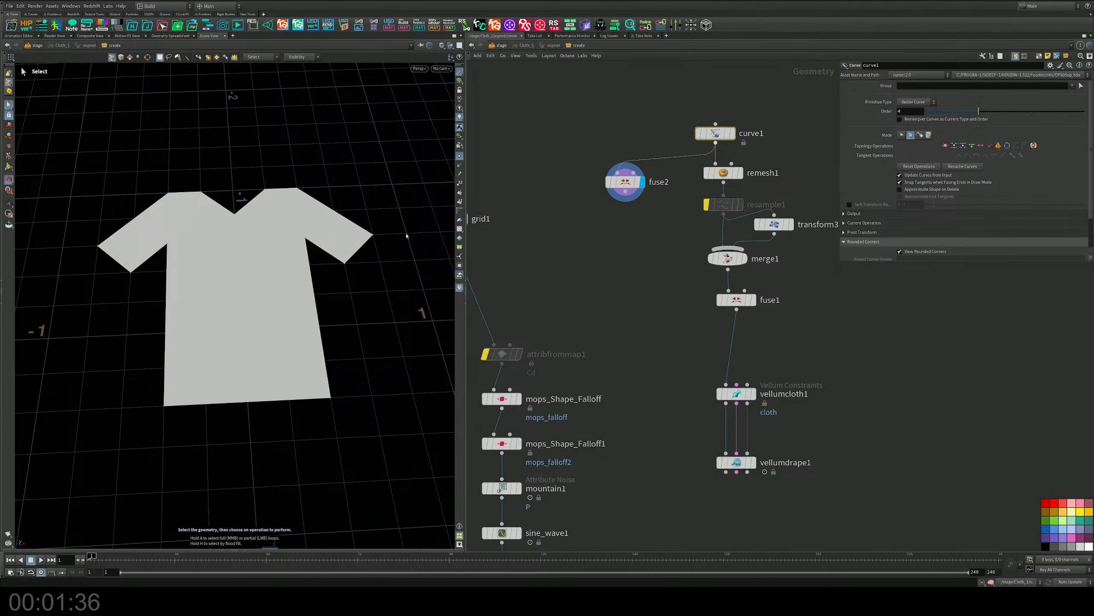
Return to the stage network and switch the viewport from the Karma renderer to the standard Houdini display.
left_click(498, 46)
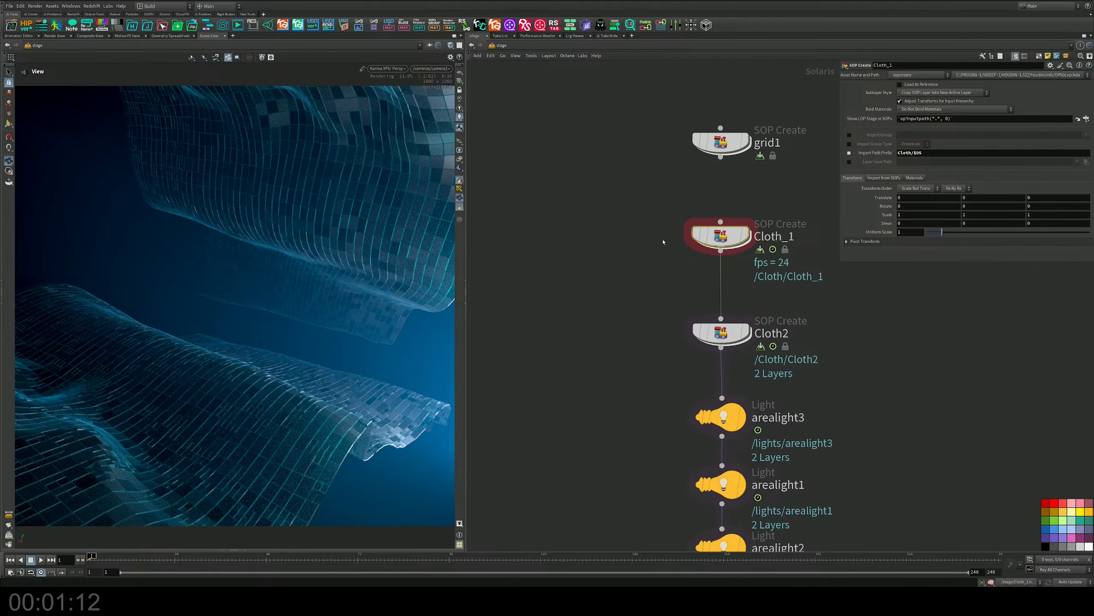
middle_click_drag(655, 230, 547, 221)
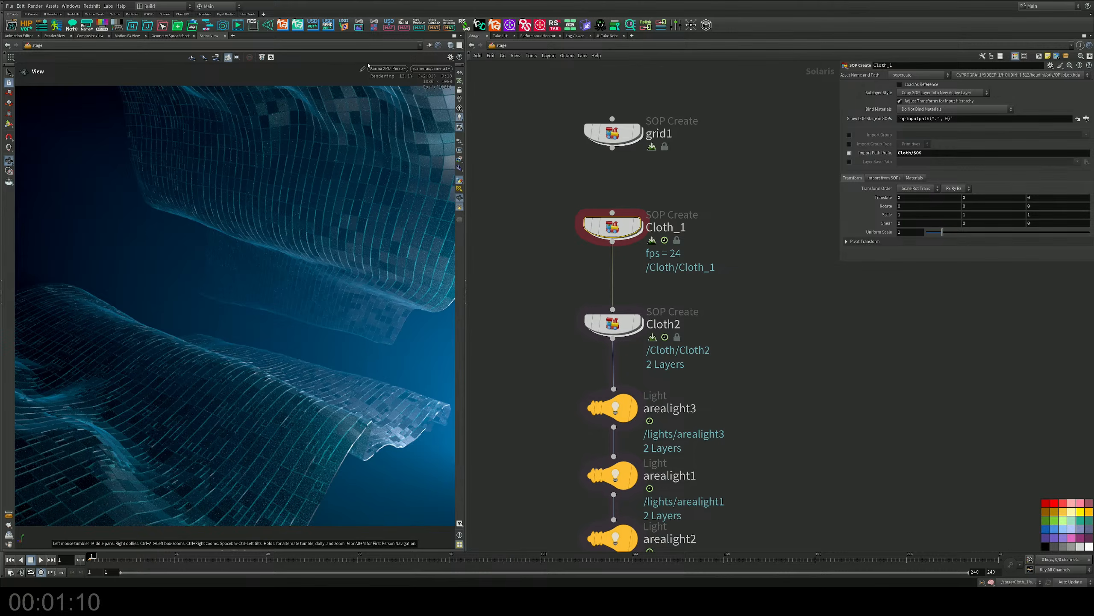
left_click(386, 69)
left_click(388, 96)
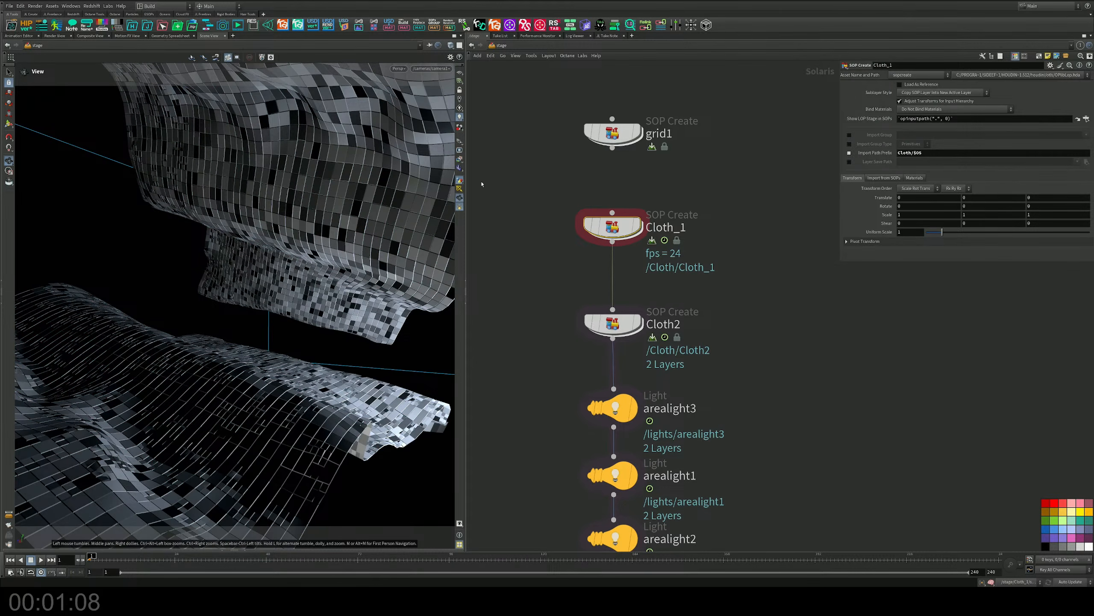
key("h")
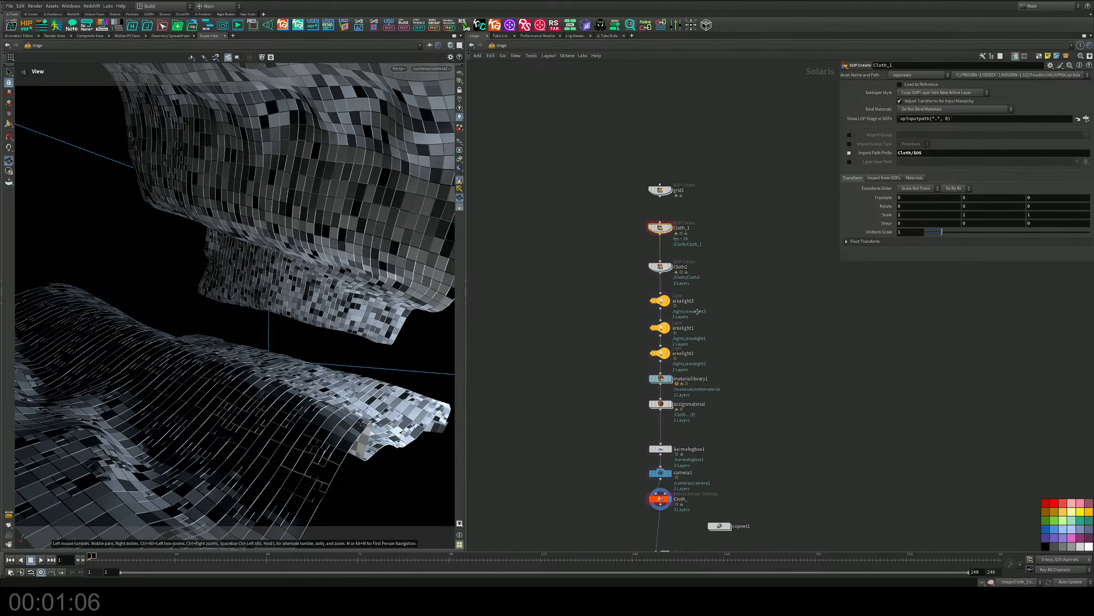
middle_click_drag(700, 216, 680, 383)
scroll(614, 216, "up", 5)
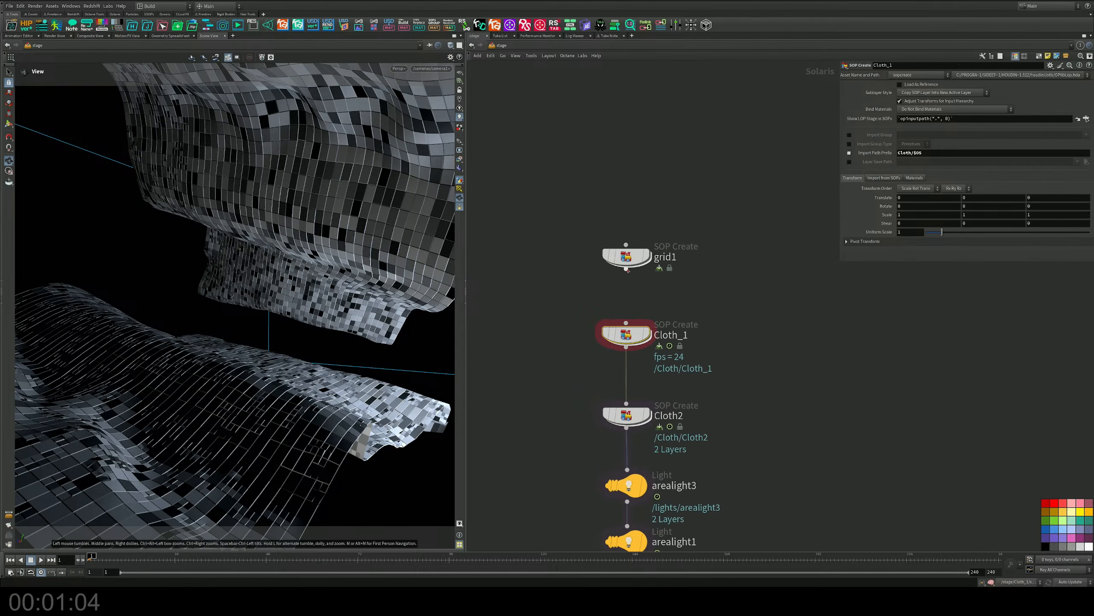
Look inside the grid1 and Cloth2 SOP Create networks, returning to the stage level after each.
double_click(633, 260)
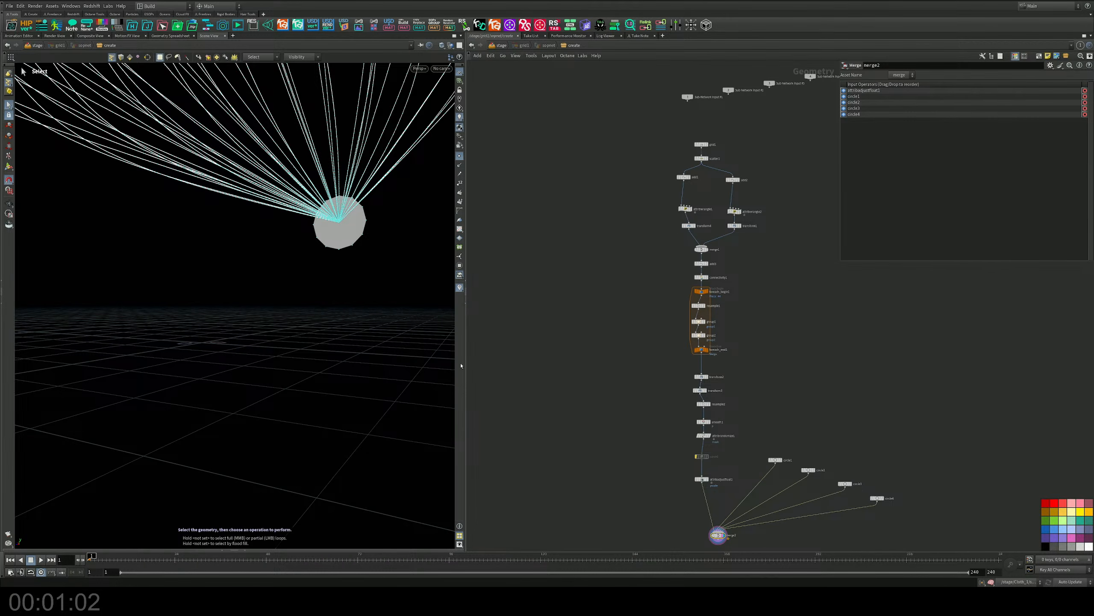
left_click(499, 45)
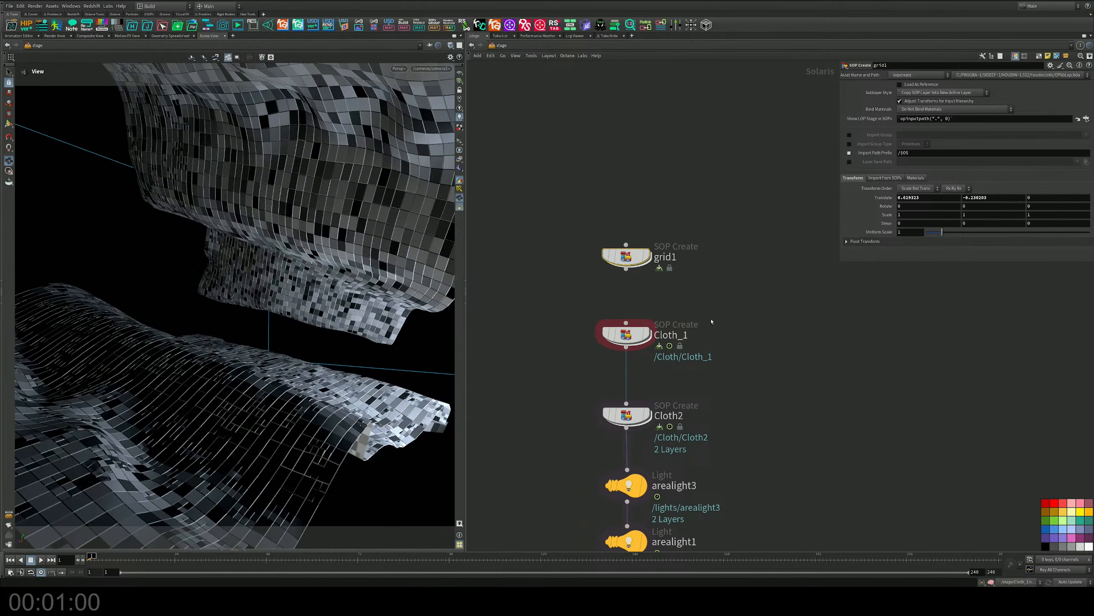
double_click(616, 299)
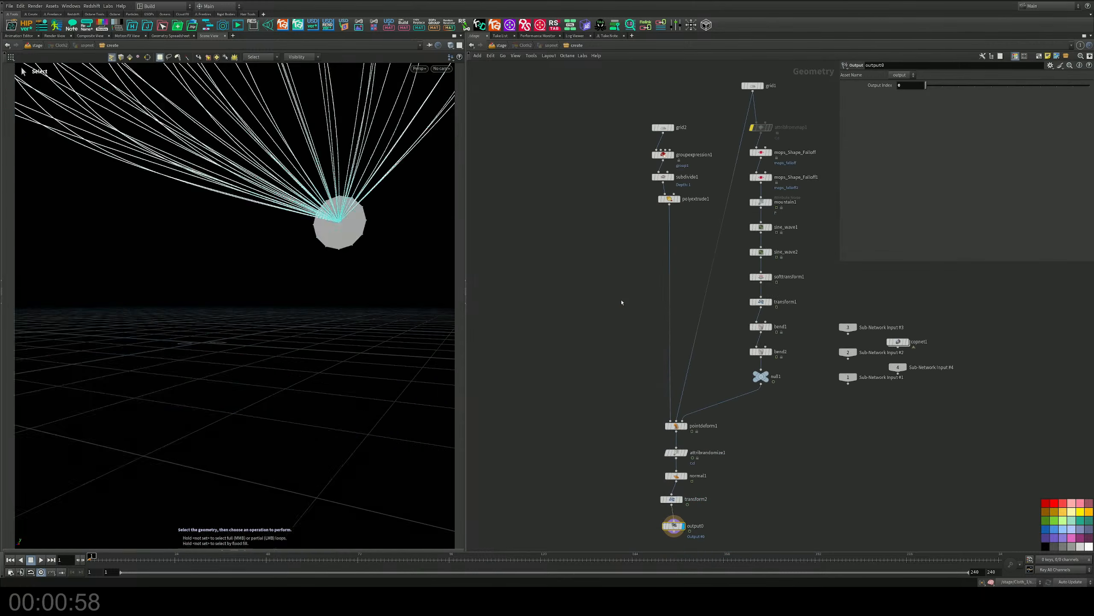
left_click(500, 45)
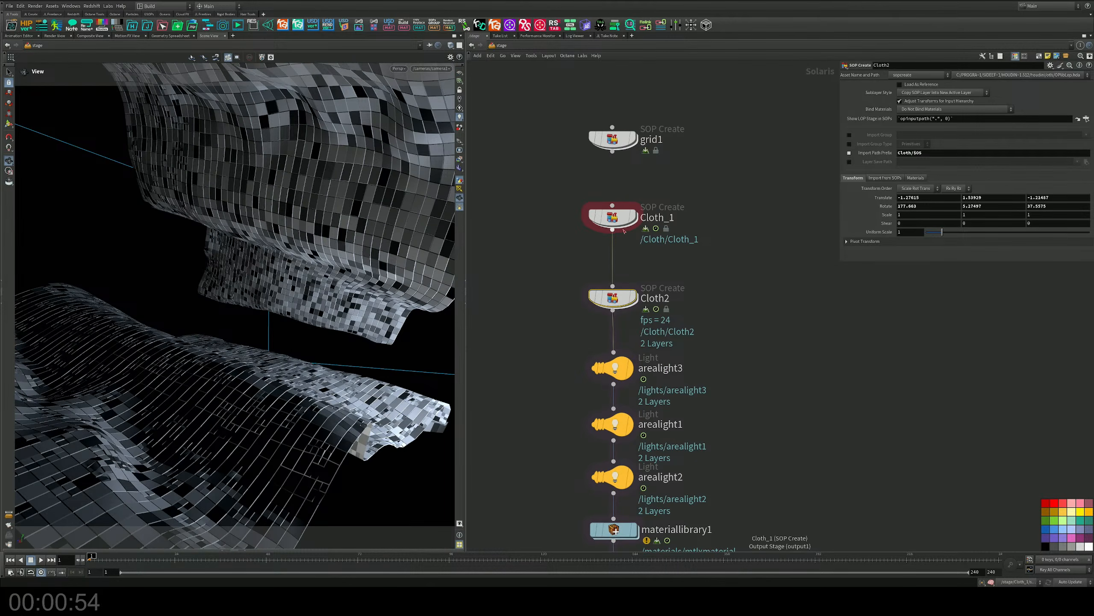
Open the Cloth_1 network and view its whole node layout and the T-shirt panel from above.
double_click(625, 221)
scroll(675, 297, "down", 3)
middle_click_drag(677, 296, 618, 239)
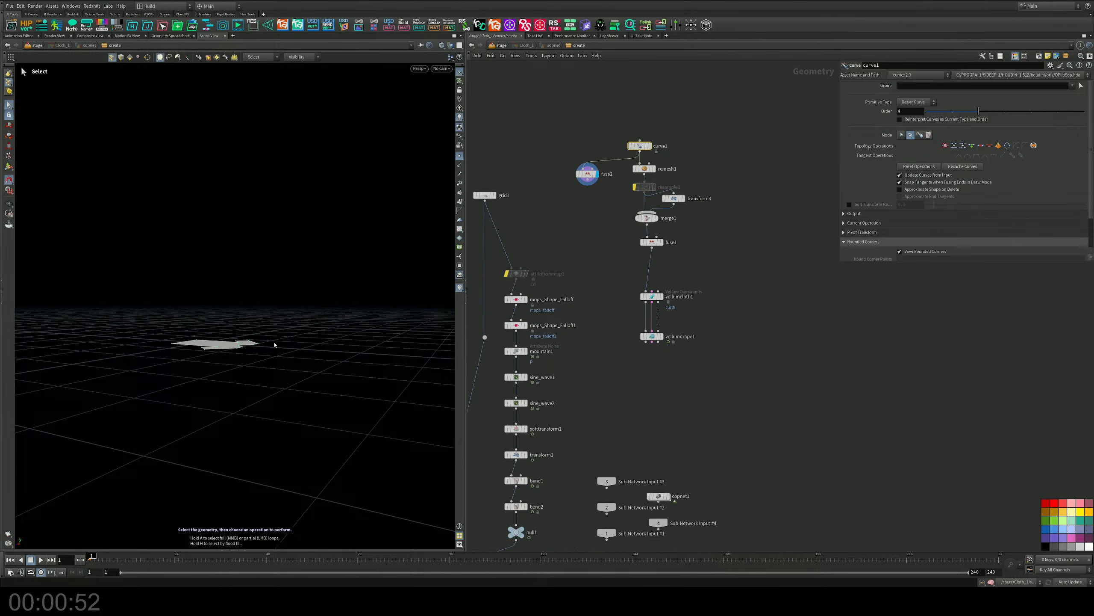
left_click_drag(274, 345, 376, 266, "alt")
key("s")
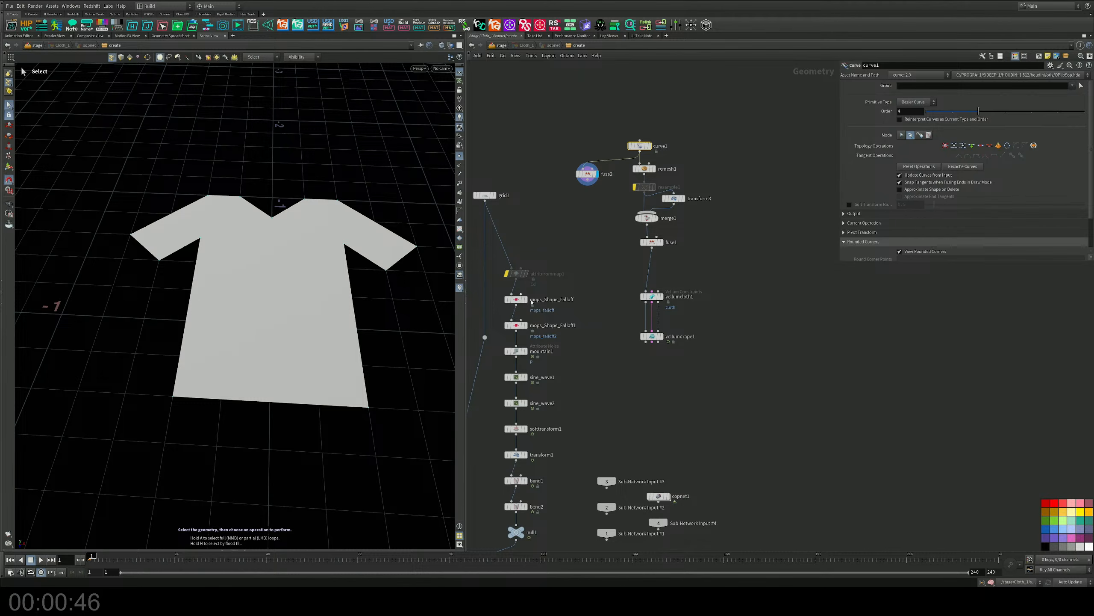
Move vellumcloth1 and vellumdrape1 up closer beneath fuse1, and display vellumdrape1.
scroll(643, 324, "up", 5)
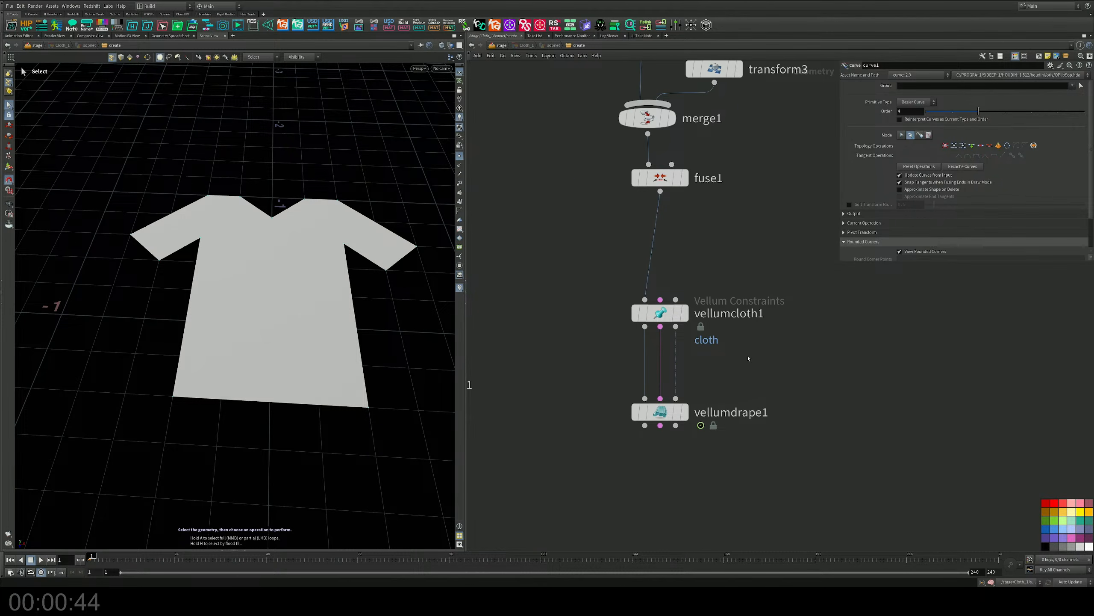
left_click_drag(663, 313, 663, 266)
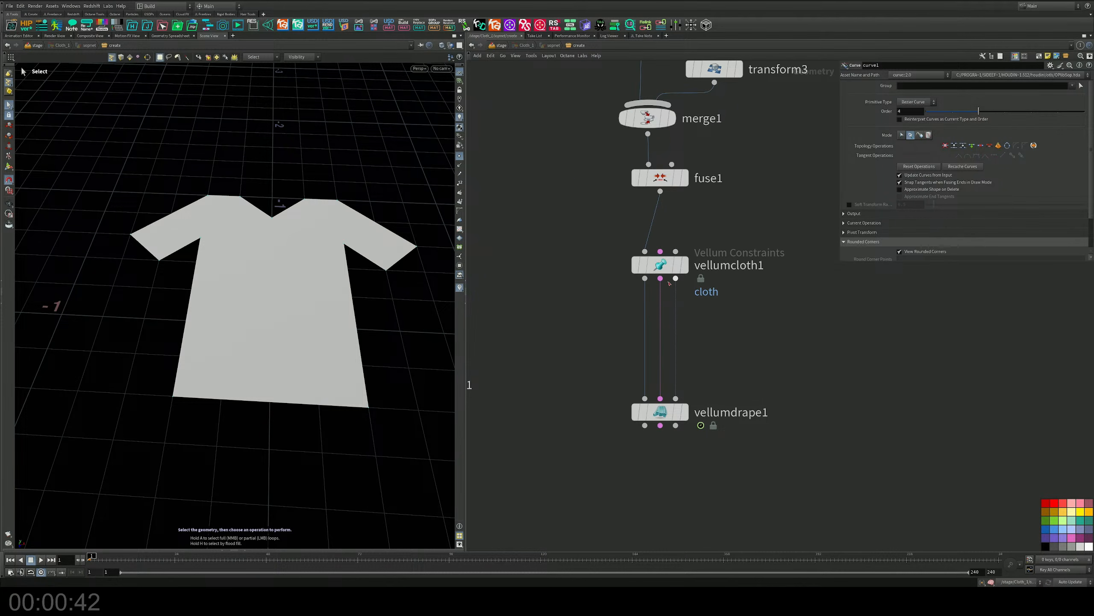
left_click_drag(664, 422, 665, 350)
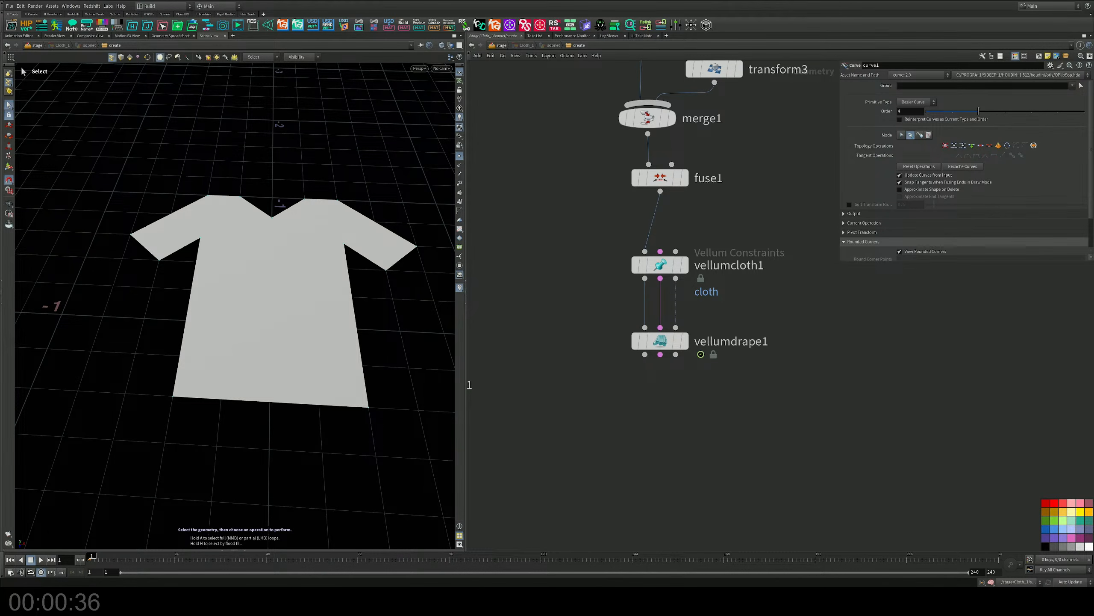
left_click(685, 342)
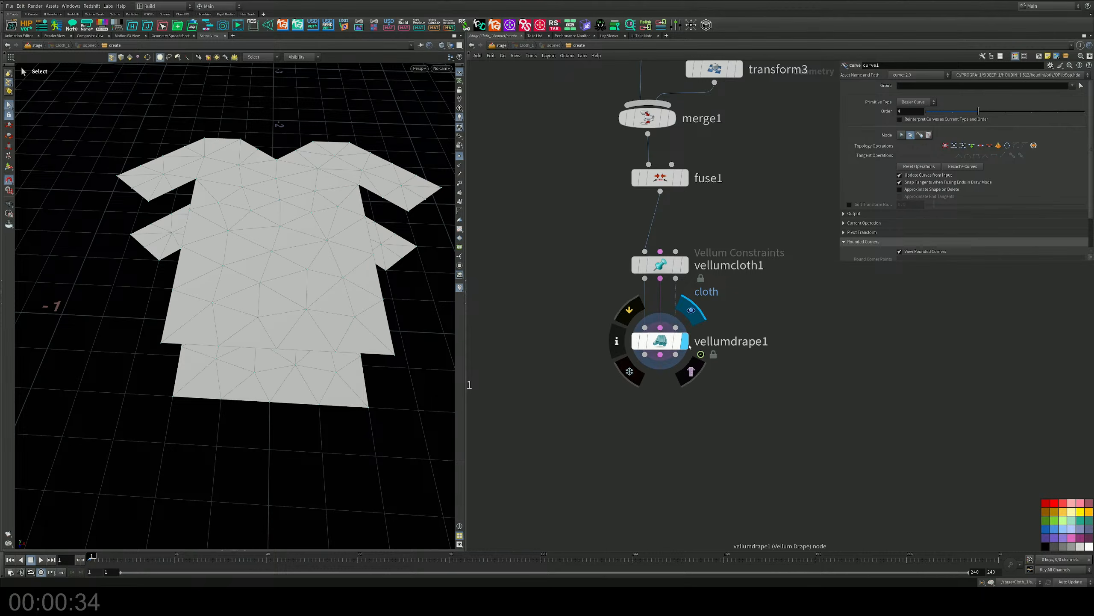
Reselect vellumdrape1's weld seam points, with the upper panel's hem as Group and the lower panel's hem as Target Group.
left_click_drag(280, 337, 310, 303, "alt")
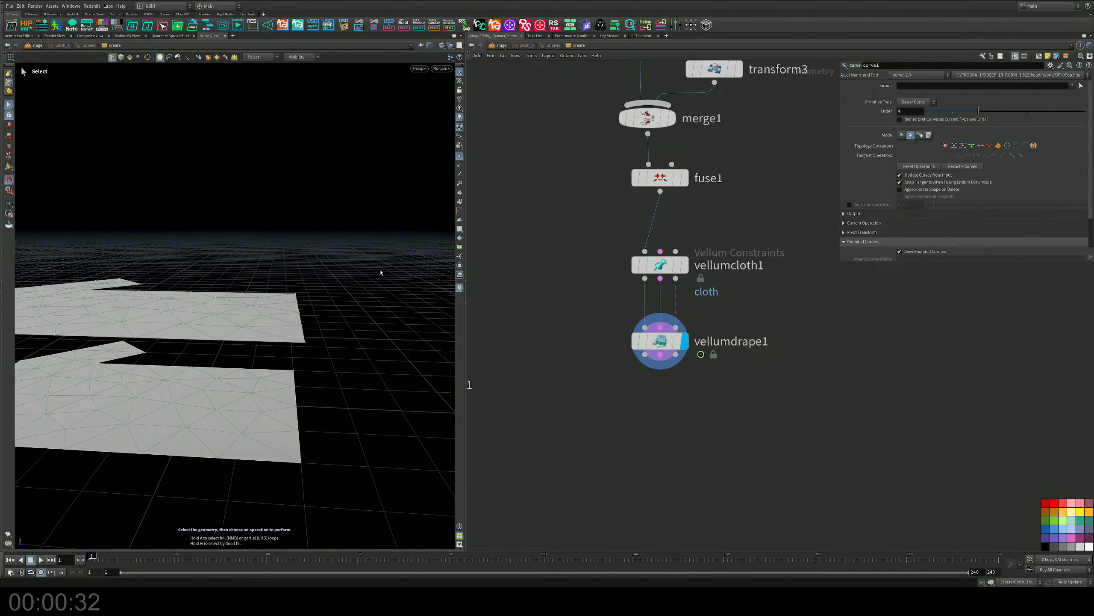
left_click_drag(756, 317, 677, 361)
left_click(1082, 196)
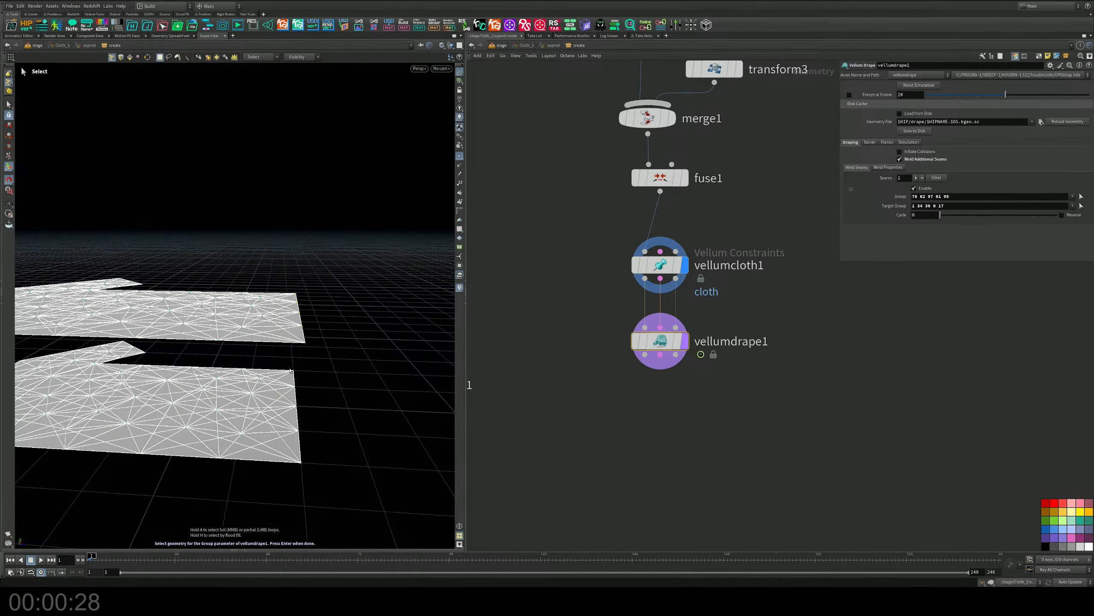
key("Return")
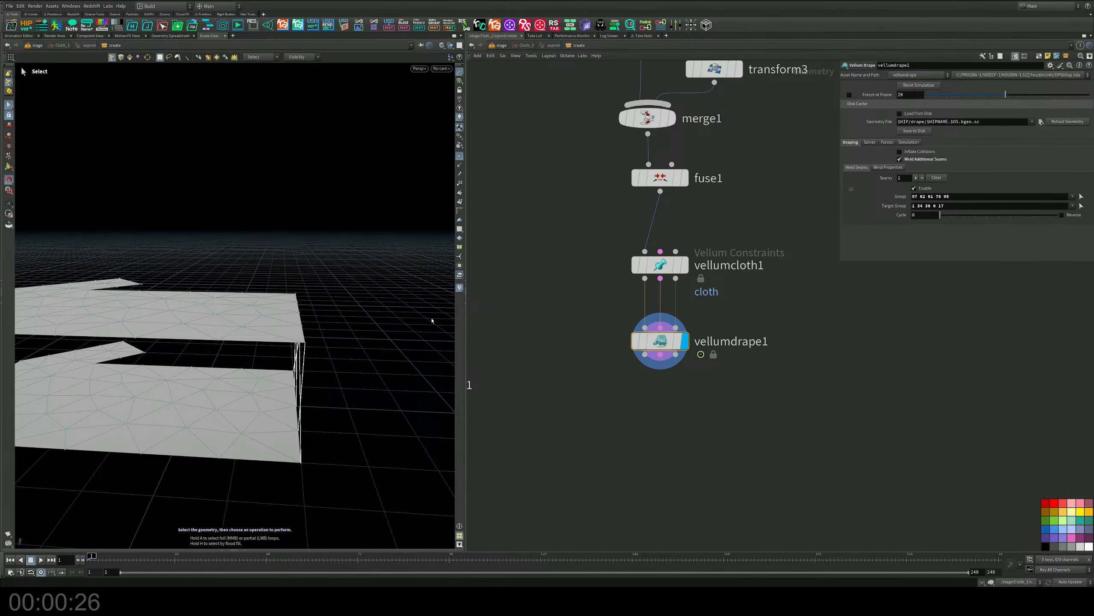
left_click(1081, 205)
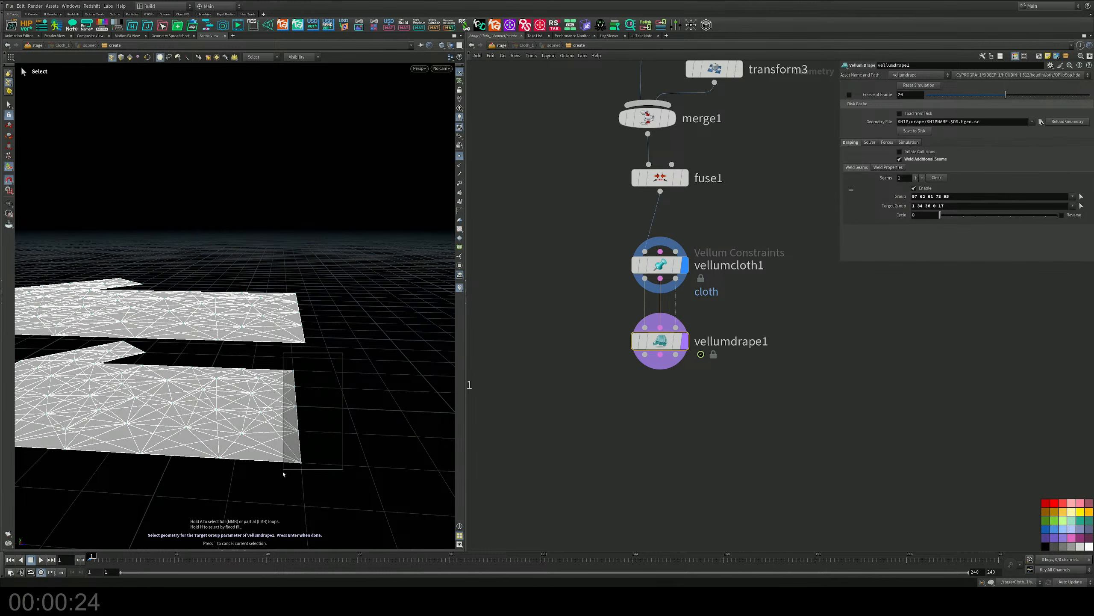
key("Return")
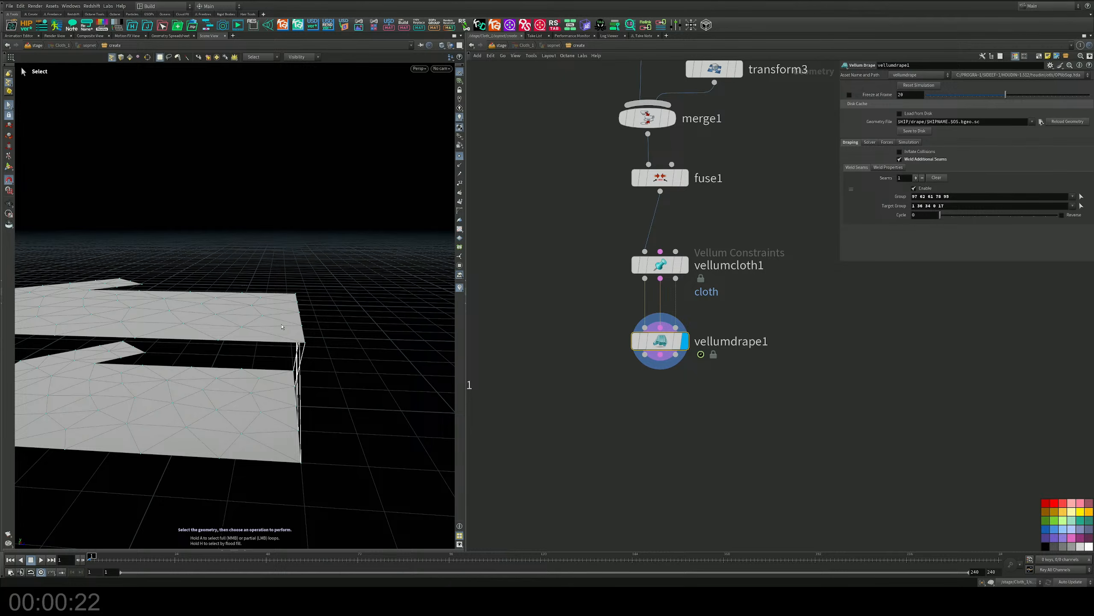
left_click_drag(199, 330, 291, 310)
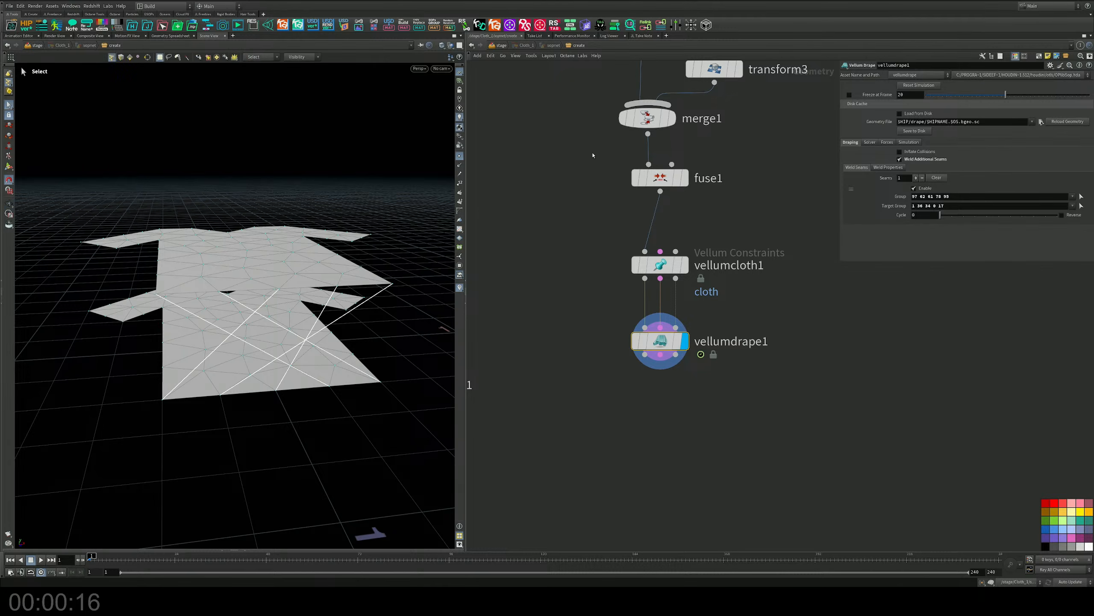
Try rotating transform3 by 180 degrees about Z and inspect vellumdrape1's seam links at the hem.
middle_click_drag(594, 151, 592, 266)
left_click(713, 183)
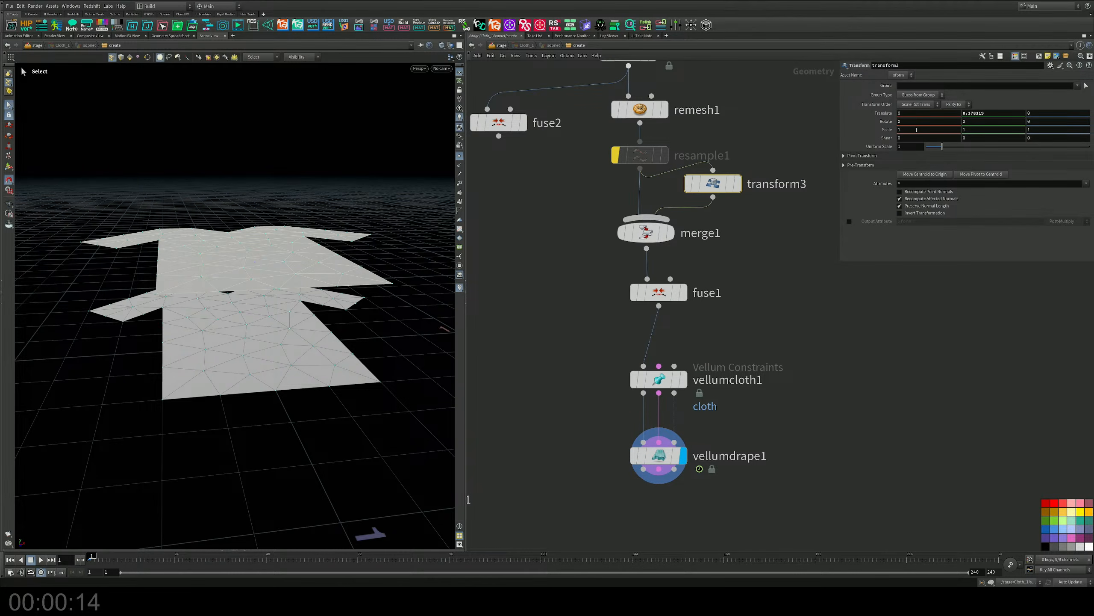
key("ctrl+z")
middle_click_drag(1035, 122, 1047, 122)
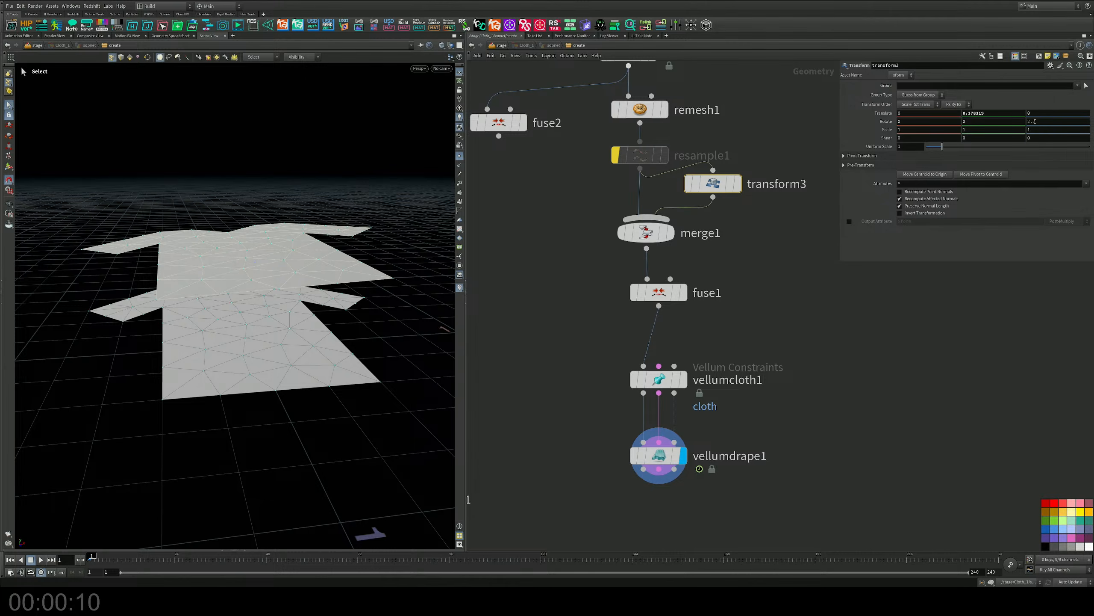
left_click(1044, 122)
key("Return")
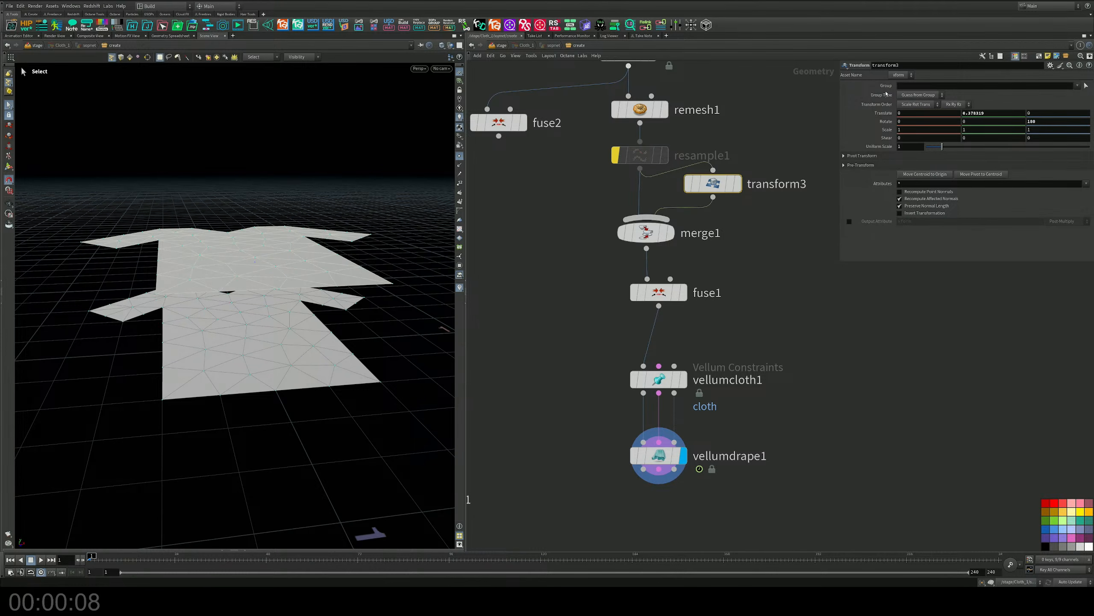
left_click(659, 456)
left_click_drag(250, 319, 337, 308, "alt")
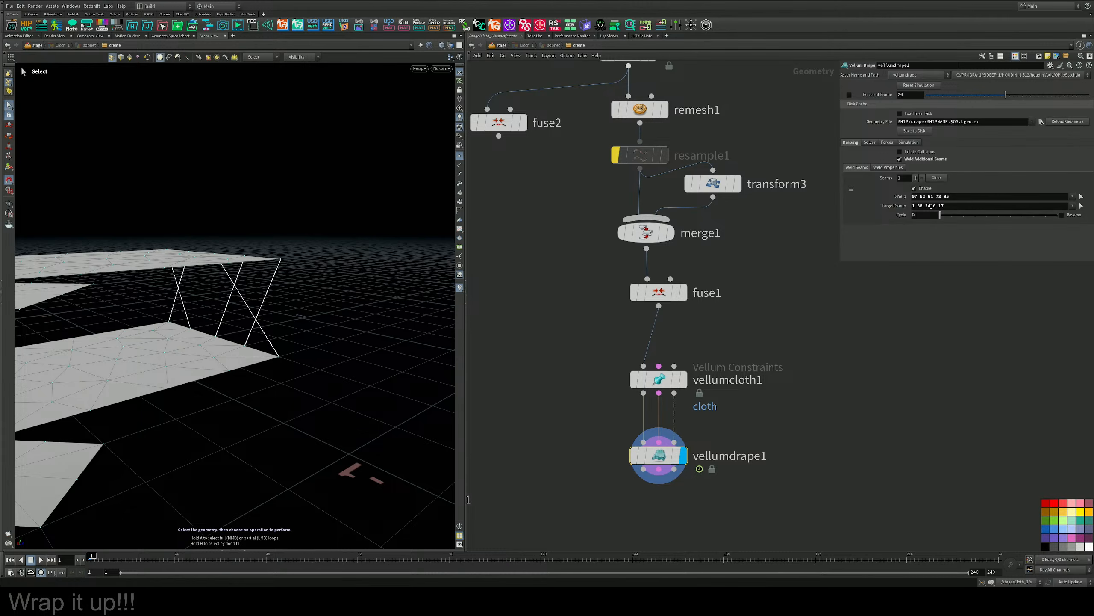
Remove the Z rotation from transform3 and check vellumdrape1's seam links at the hem again.
middle_click_drag(718, 316, 716, 228)
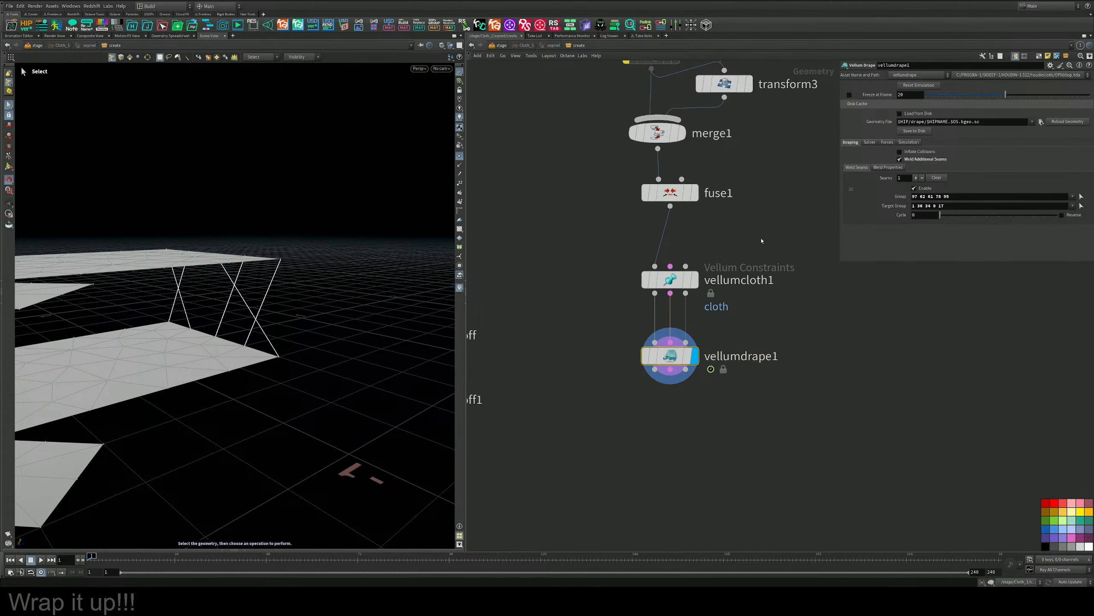
left_click_drag(761, 239, 715, 278)
middle_click_drag(765, 152, 727, 311)
left_click(689, 242)
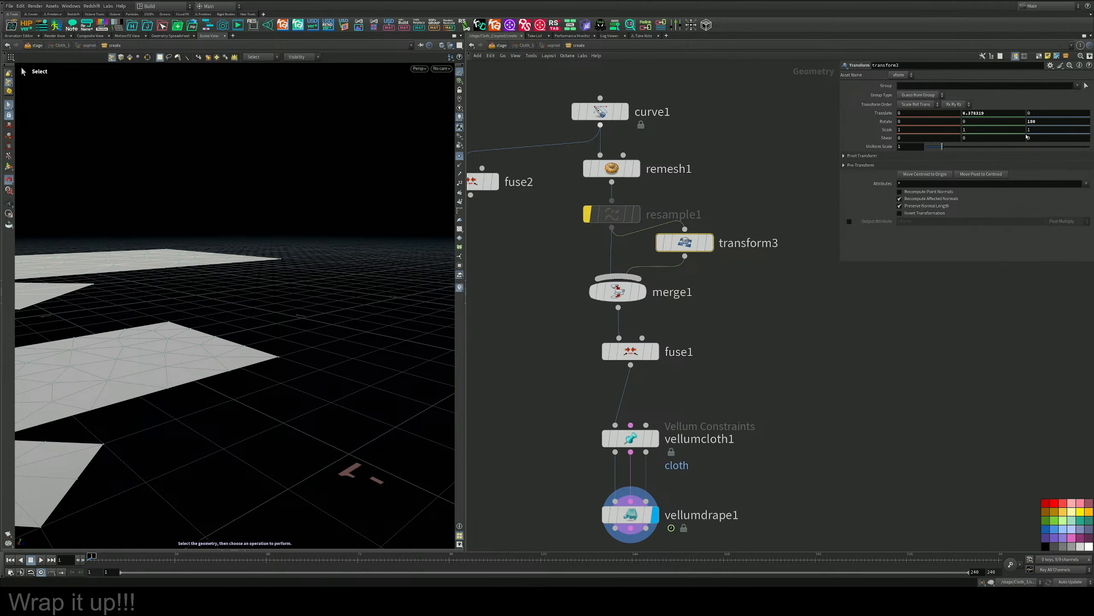
left_click(1052, 121)
key("Return")
middle_click_drag(726, 423, 743, 224)
left_click_drag(709, 278, 594, 357)
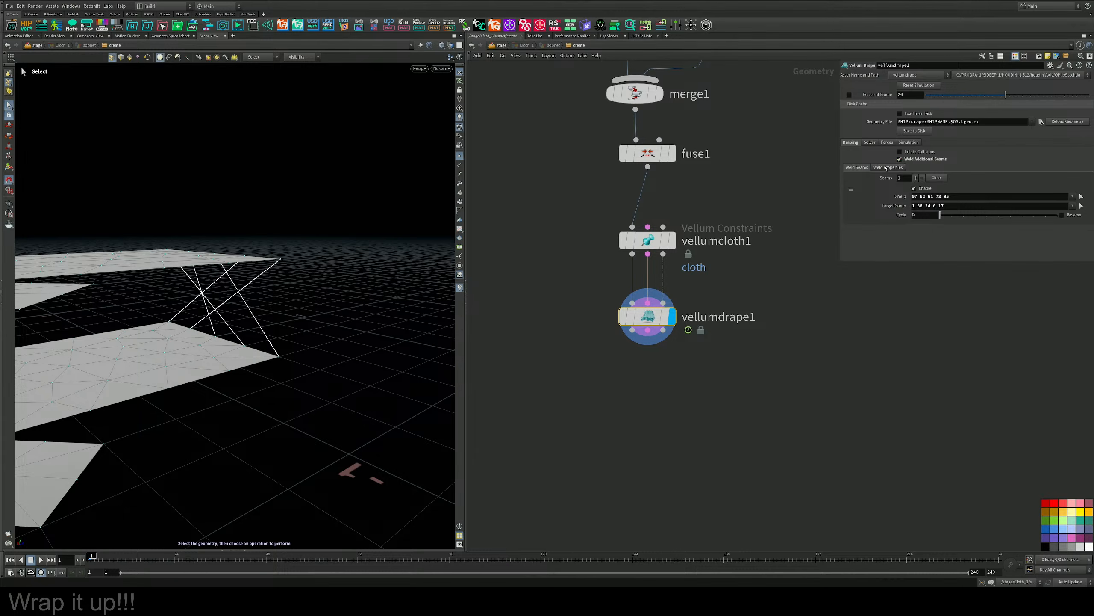
left_click_drag(285, 303, 383, 297, "alt")
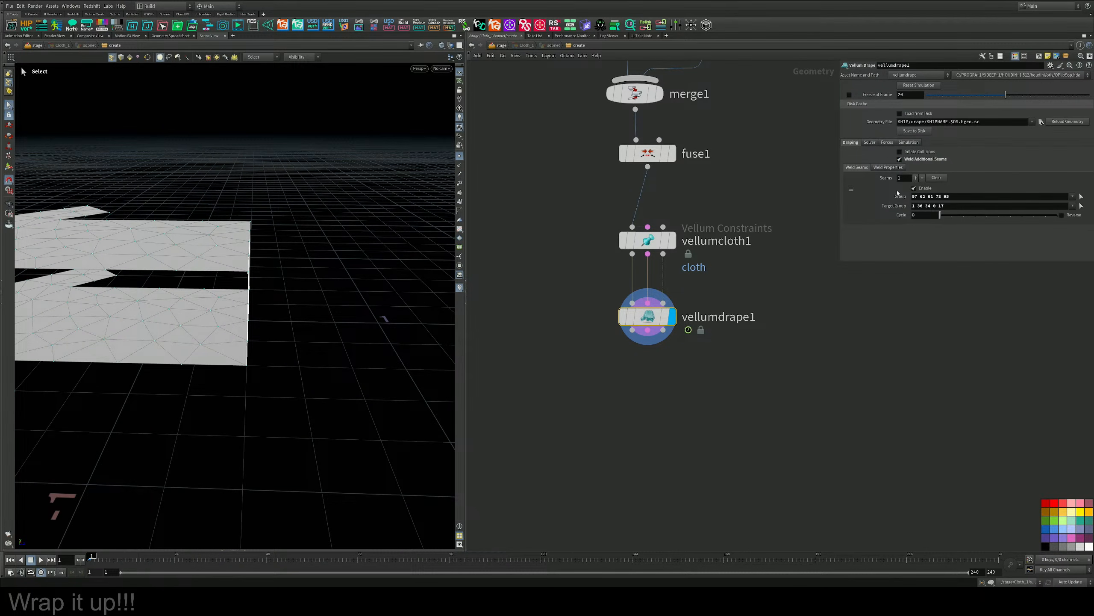
Try vellumdrape1's weld properties with Add Bend across Welds off, and undo the parameter changes.
left_click(876, 167)
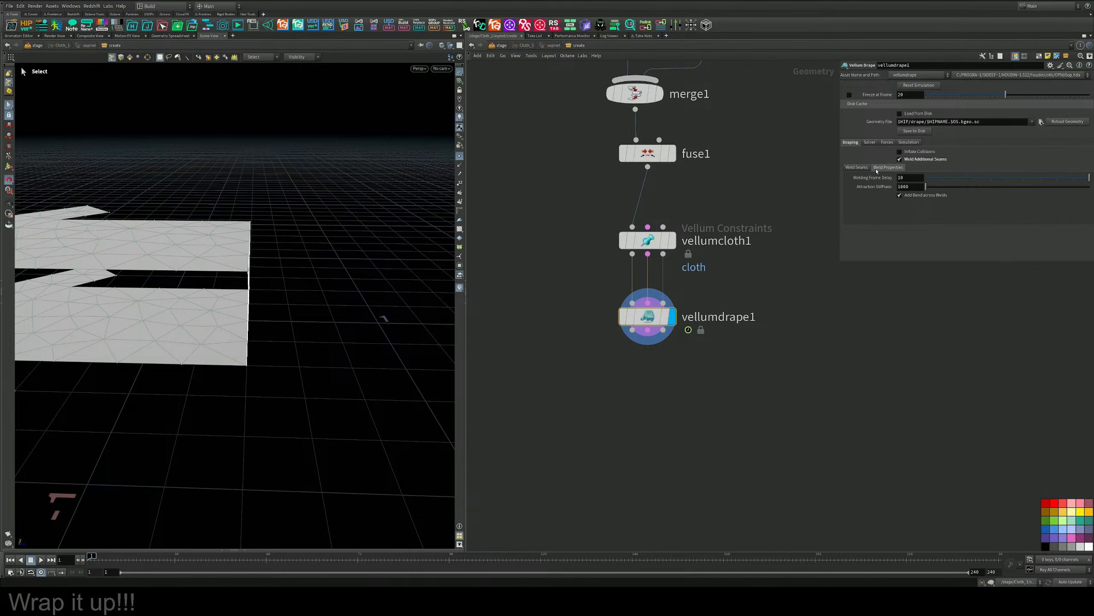
left_click(900, 196)
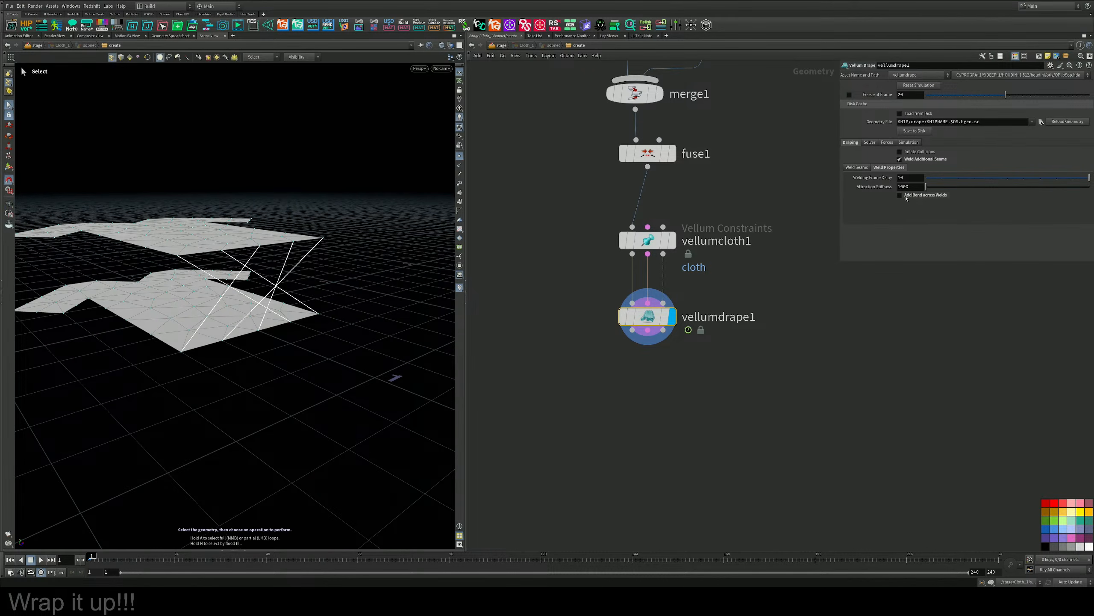
left_click(900, 195)
mouse_move(927, 178)
left_mouse_down()
mouse_move(1091, 179)
mouse_move(930, 192)
left_mouse_up()
key("ctrl+z")
Try the Cycle value and the Reverse option on vellumdrape1's weld seam, and switch Reverse off again.
left_click(856, 167)
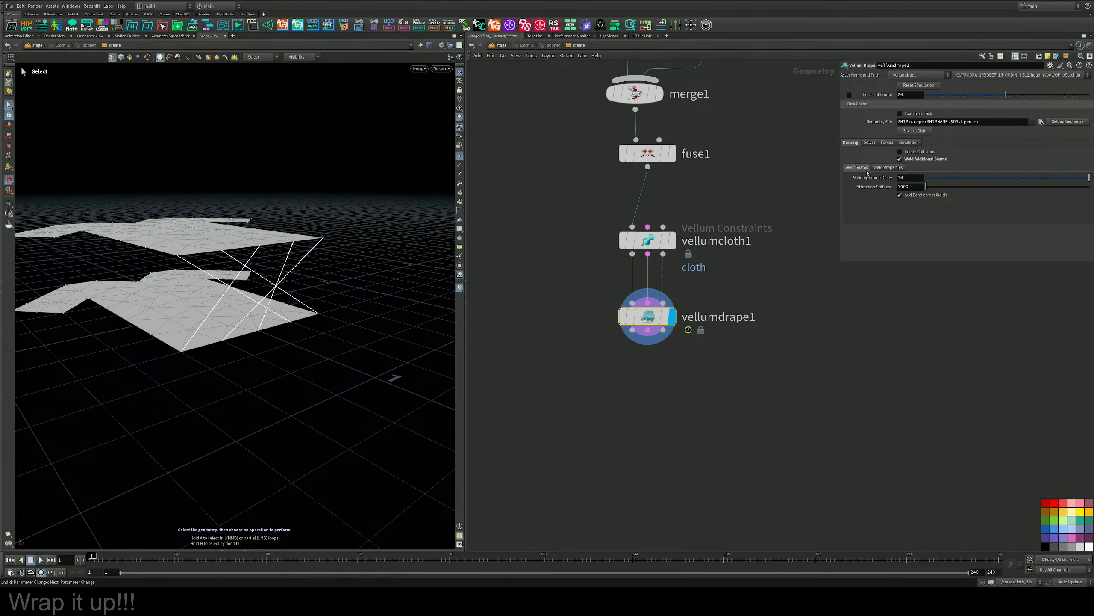
left_click_drag(941, 215, 917, 217)
left_click(1062, 215)
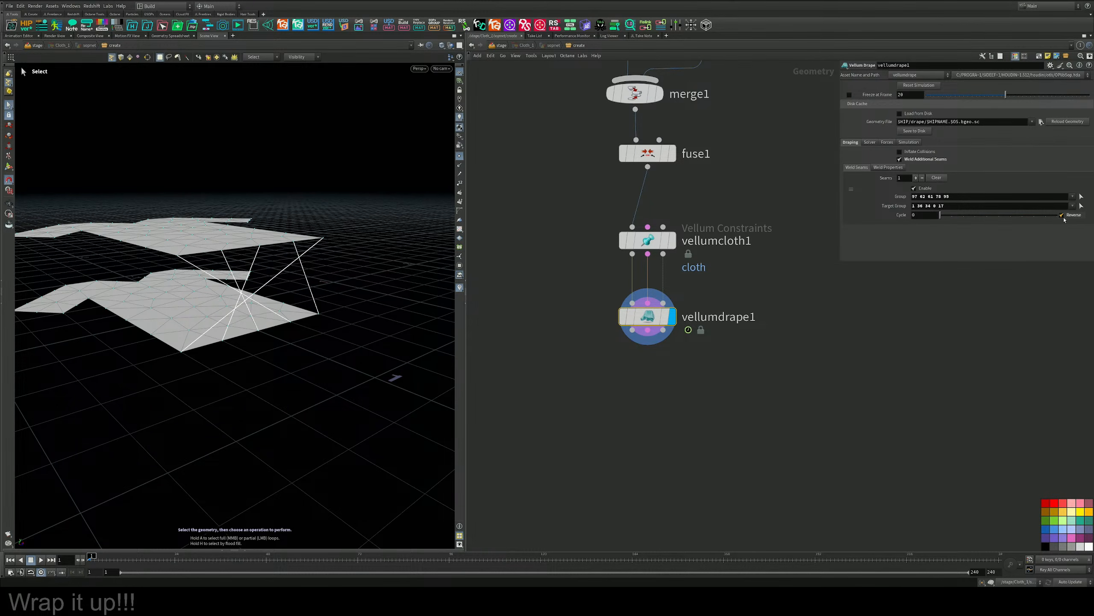
left_click(1064, 217)
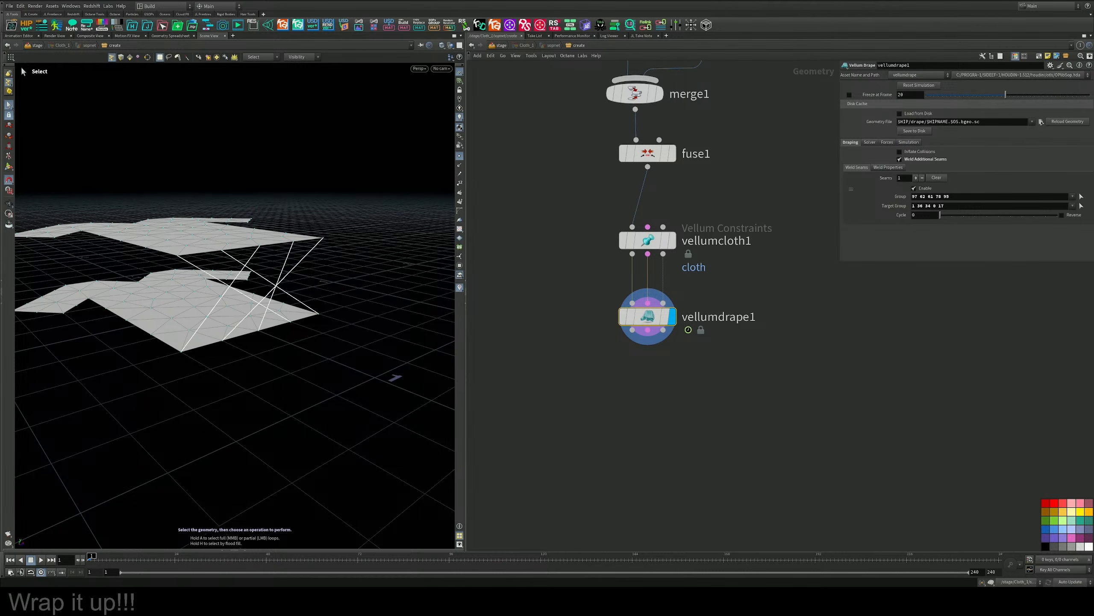
Move transform3 aside and insert a Group Rename node between transform3 and merge1.
middle_click_drag(781, 183, 743, 364)
middle_click_drag(709, 301, 725, 386)
left_click_drag(665, 312, 729, 313)
left_click_drag(619, 285, 621, 276)
key("Tab")
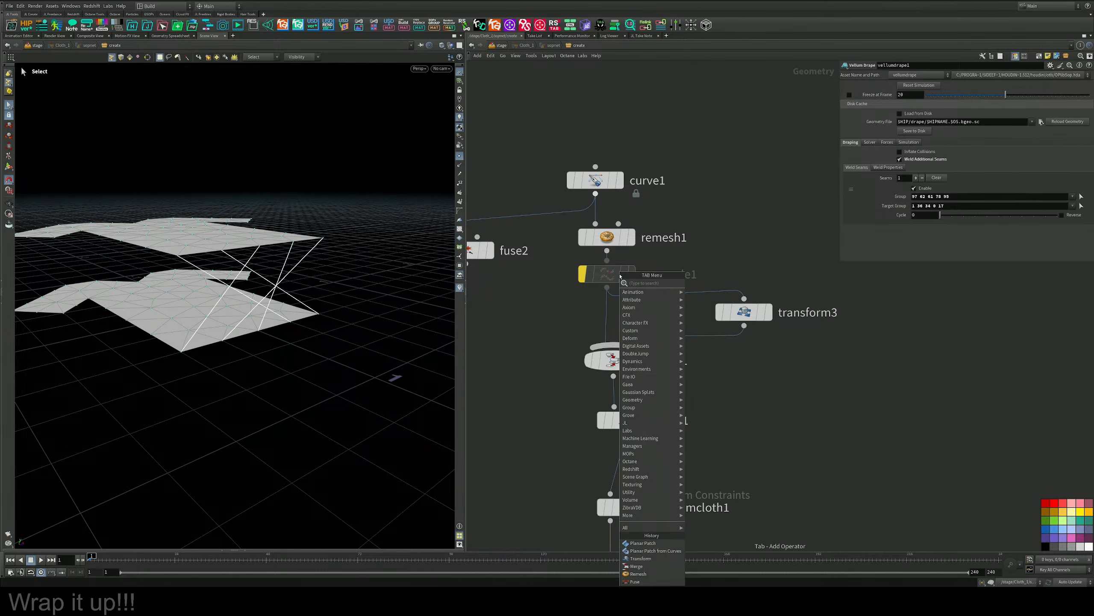
key("Escape")
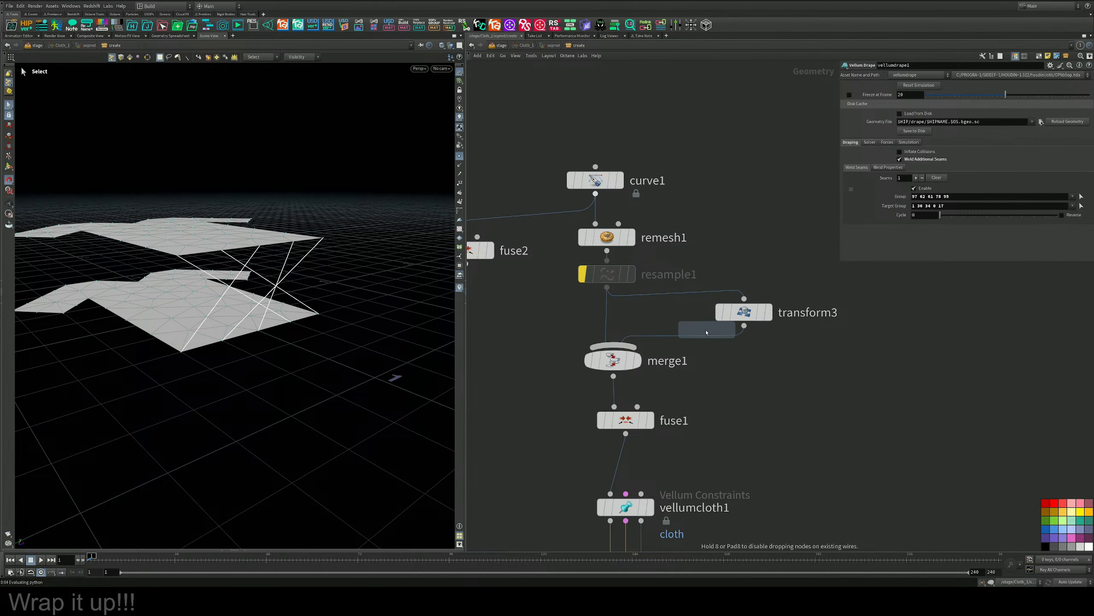
left_click(704, 365)
left_click_drag(704, 364, 755, 365)
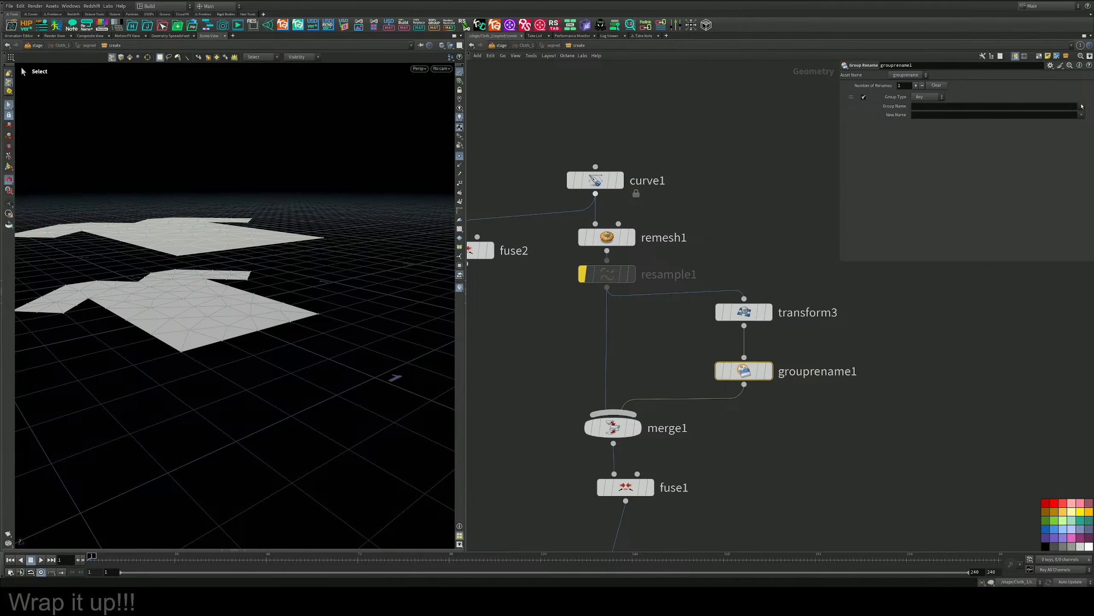
mouse_move(769, 373)
left_mouse_down()
mouse_move(823, 398)
mouse_move(852, 375)
mouse_move(763, 365)
mouse_move(763, 383)
left_mouse_up()
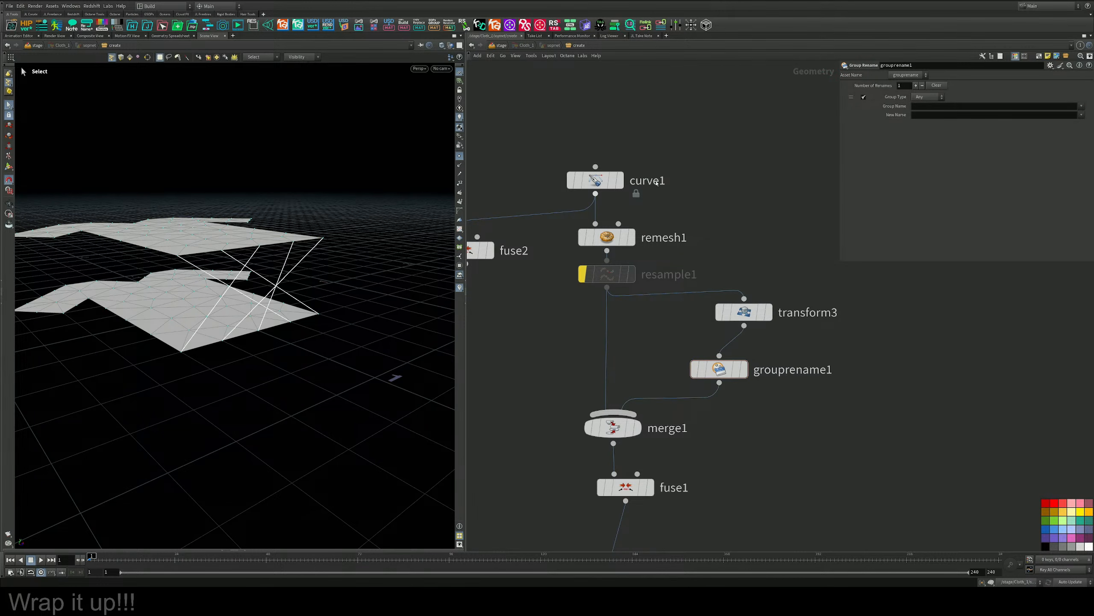
Insert a Group Create node between remesh1 and resample1, and name its primitive group Front.
left_click_drag(662, 164, 602, 174)
key("Tab")
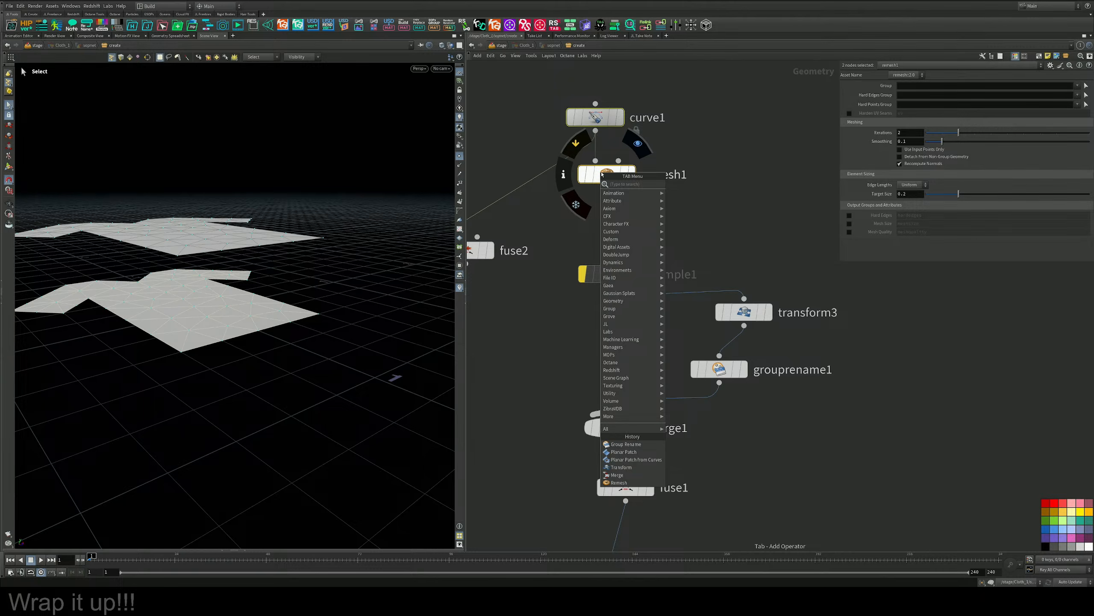
type("group")
key("Return")
left_click(617, 216)
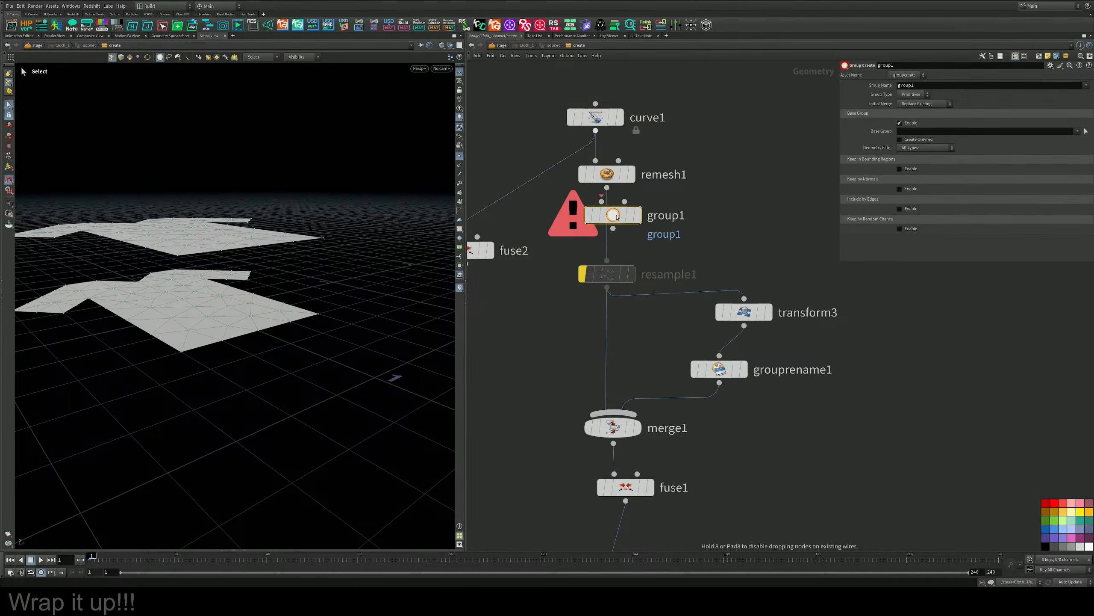
left_click_drag(927, 86, 843, 89)
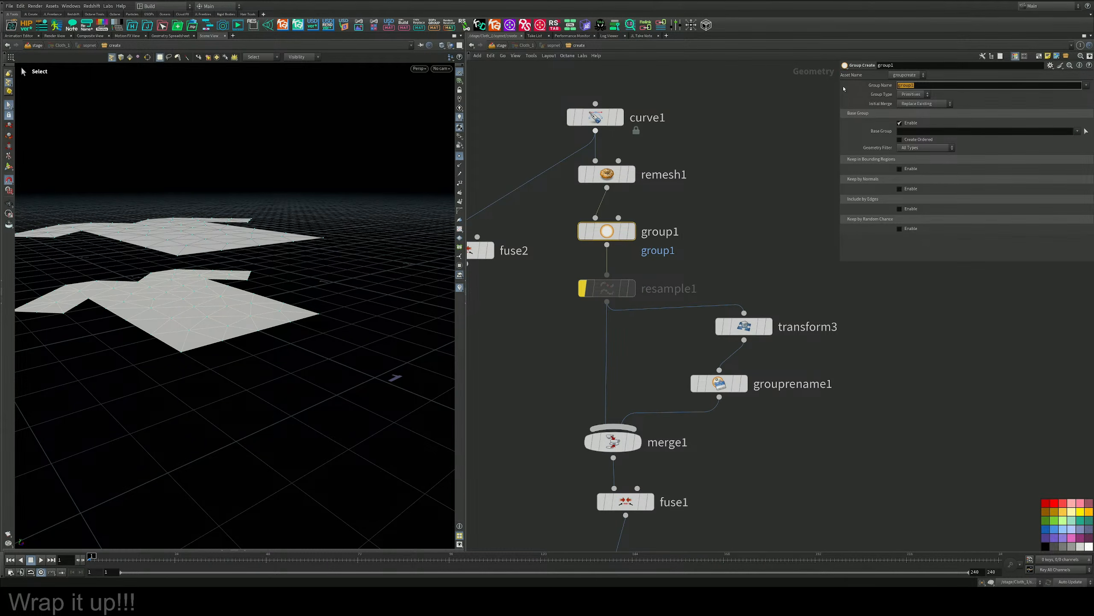
type("Front")
key("Return")
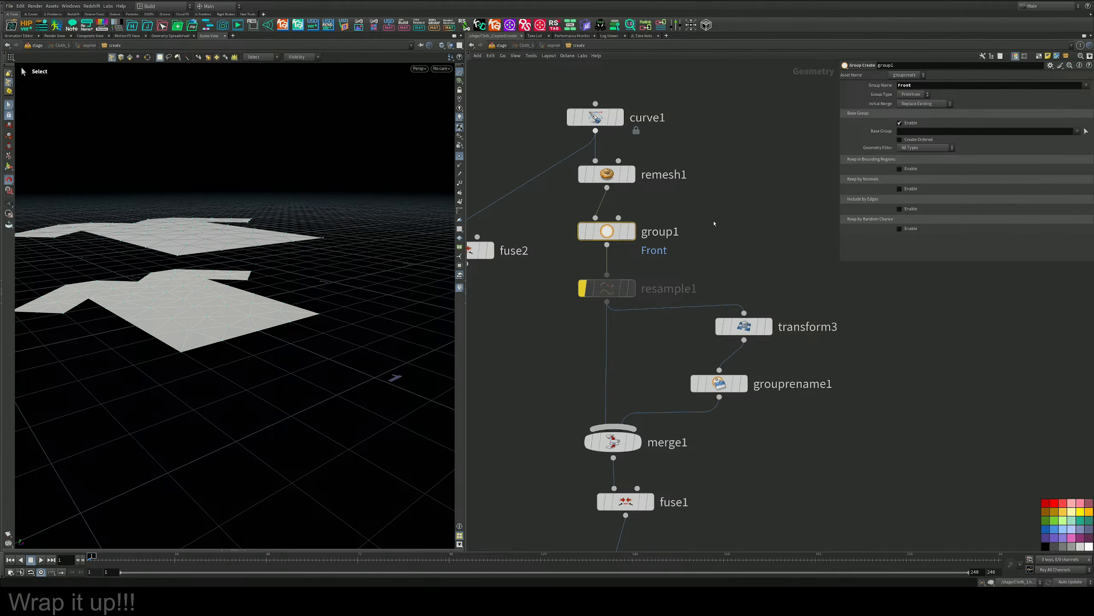
Set grouprename1 to rename the Front group to Back on the transformed shirt panel.
left_click(739, 383)
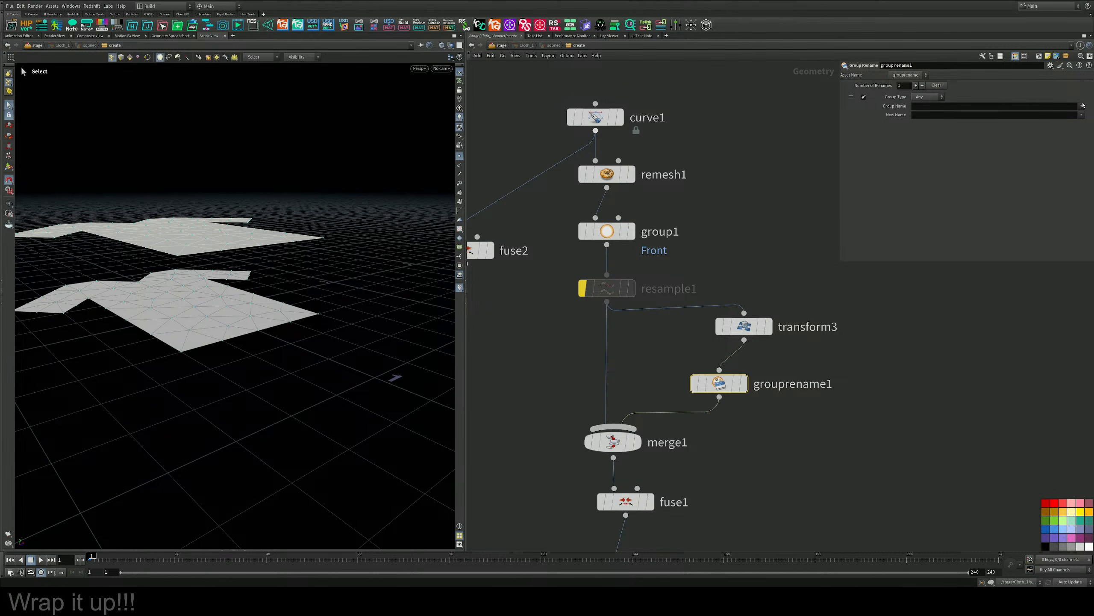
left_click(1082, 105)
left_click(1075, 114)
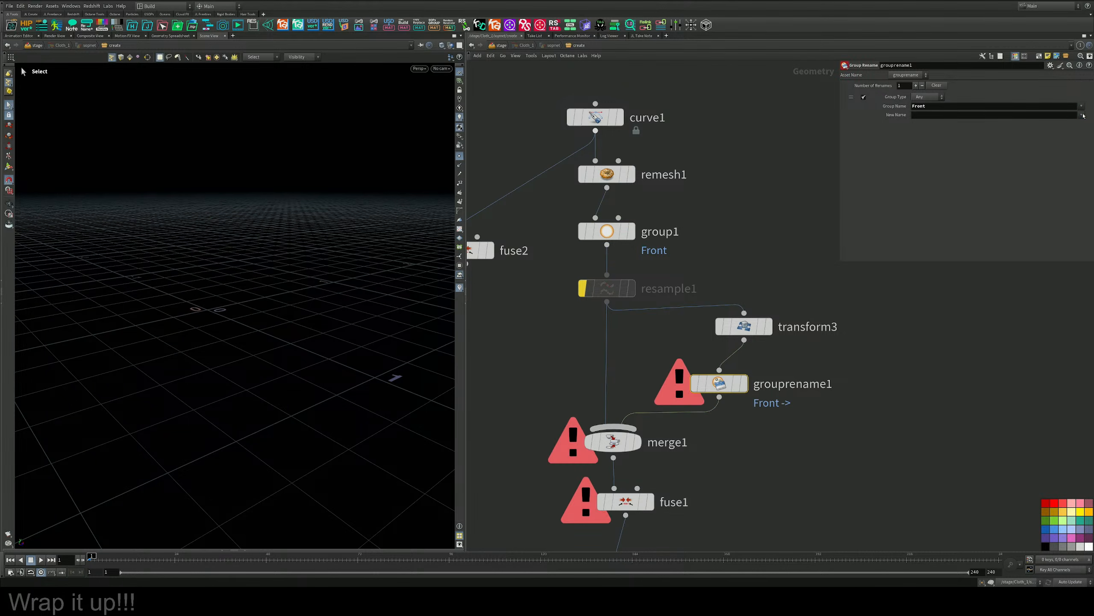
left_click(1052, 117)
type("Bac")
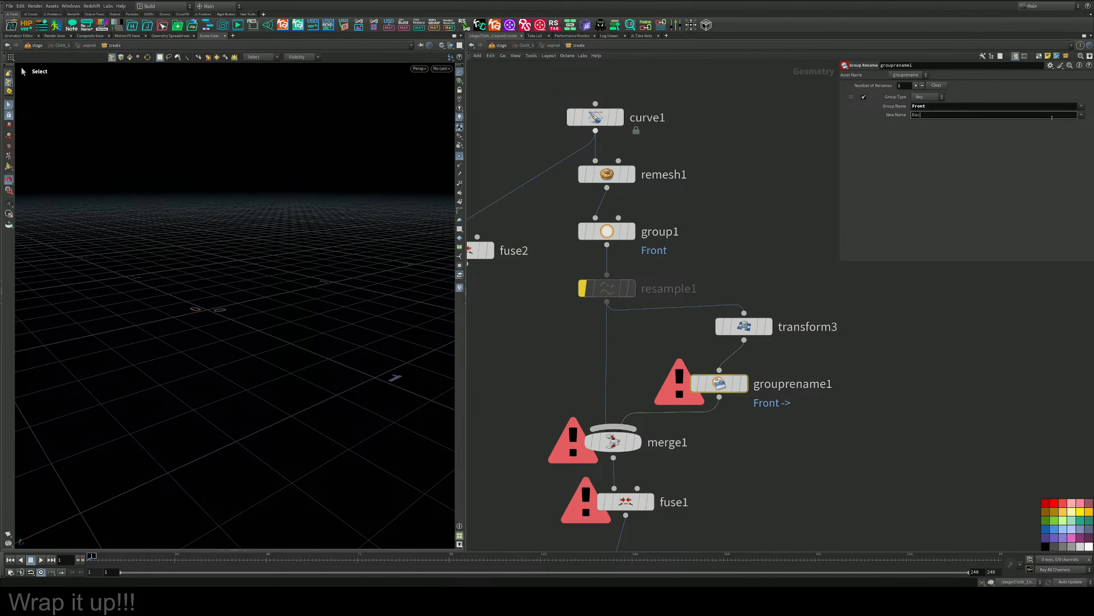
type("k")
key("Return")
middle_click_drag(777, 459, 750, 284)
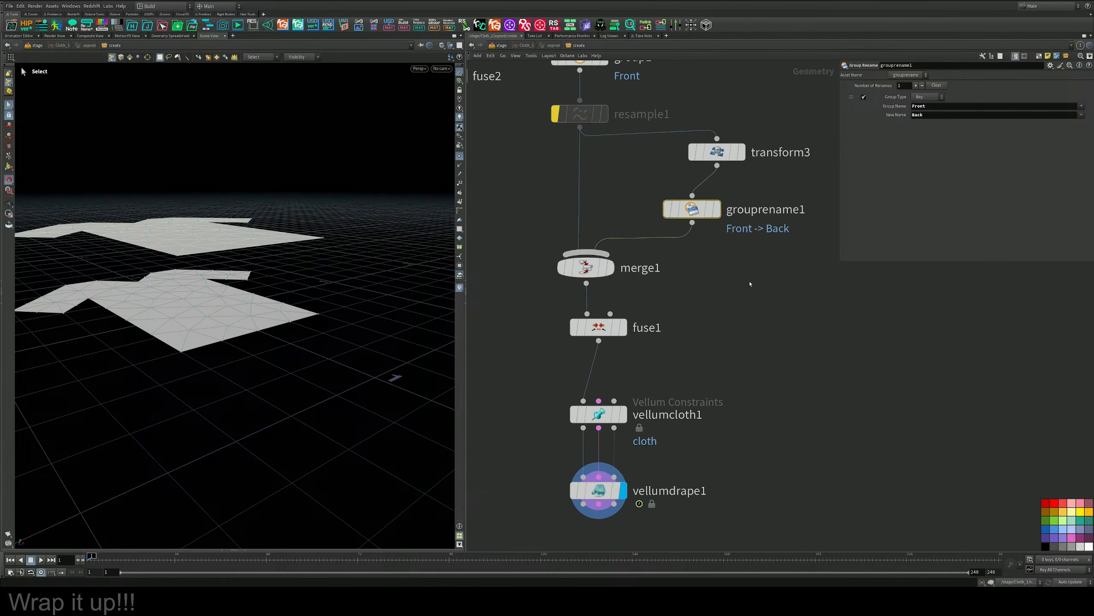
Clear the Group and Target Group of vellumdrape1's weld seam and check which groups are offered.
scroll(740, 318, "down", 3)
left_click(663, 417)
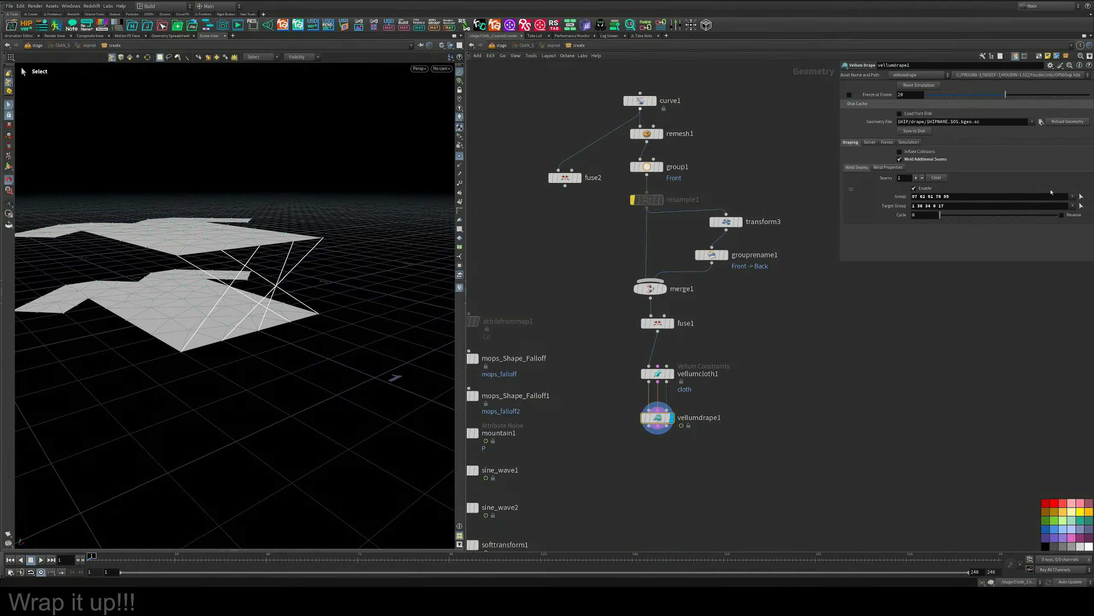
left_click_drag(1038, 199, 998, 199)
key("BackSpace")
key("BackSpace")
left_click(1073, 197)
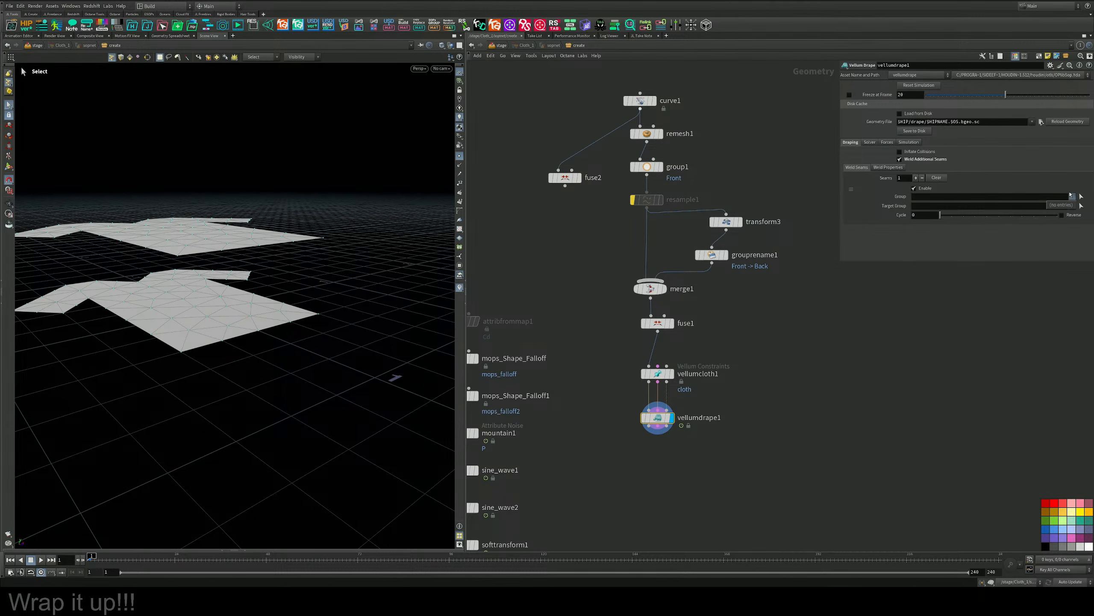
left_click(1071, 189)
Try Points as grouprename1's group type, set it back to Any, and inspect the groups on merge1.
left_click(736, 269)
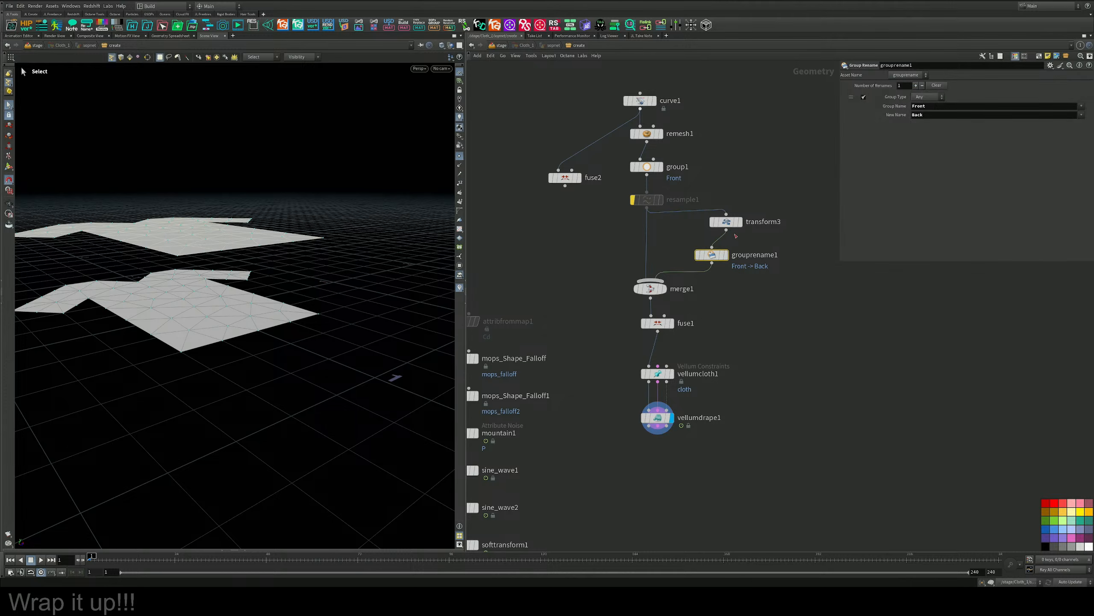
left_click(934, 97)
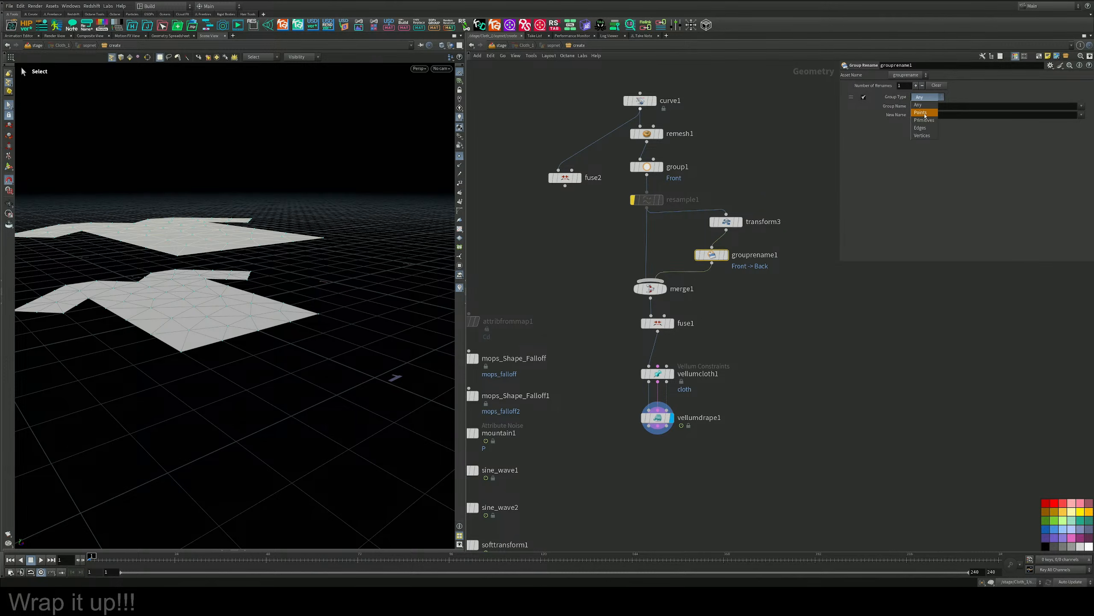
left_click(922, 113)
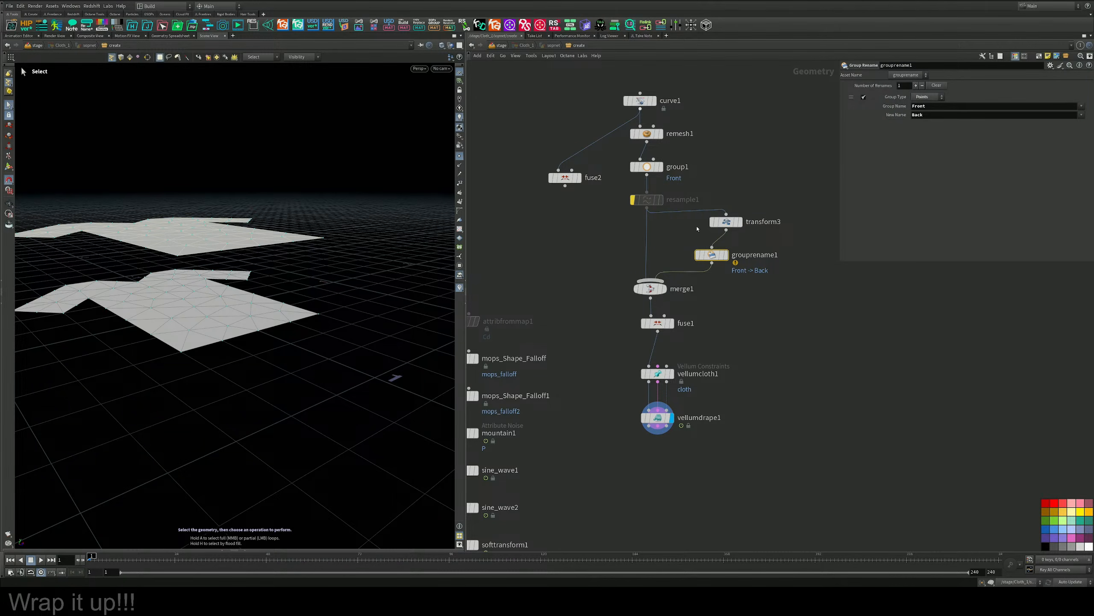
middle_click(709, 258)
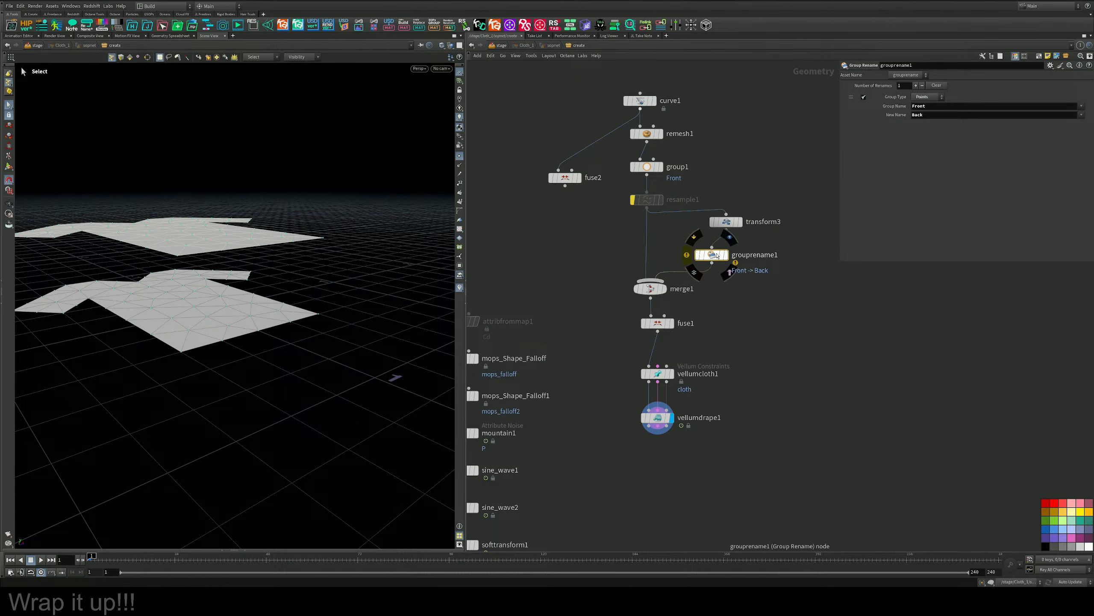
left_click_drag(718, 255, 733, 258)
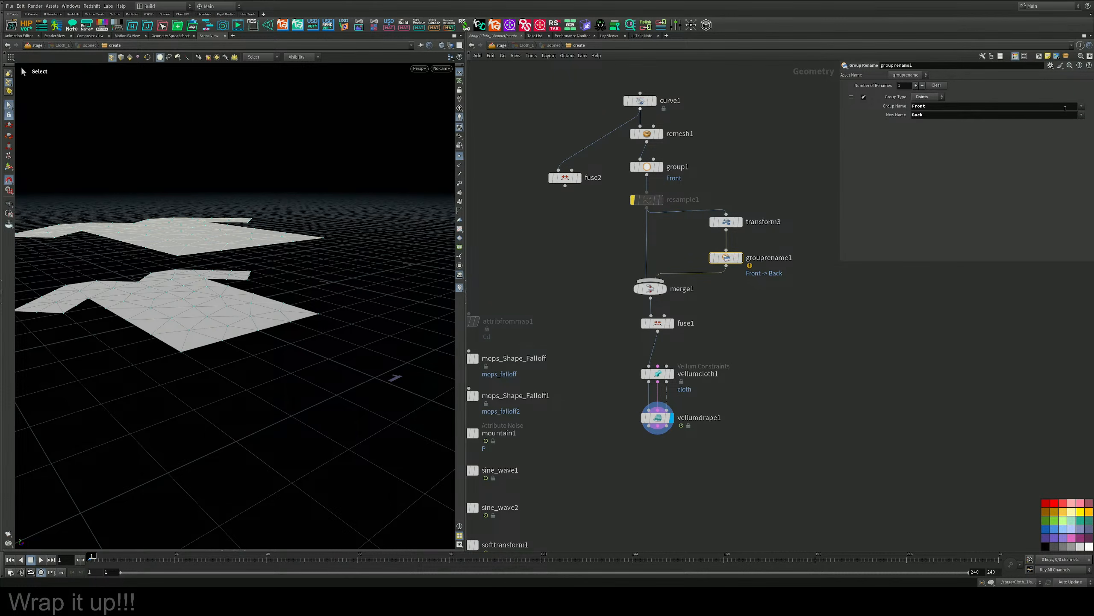
left_click(974, 114)
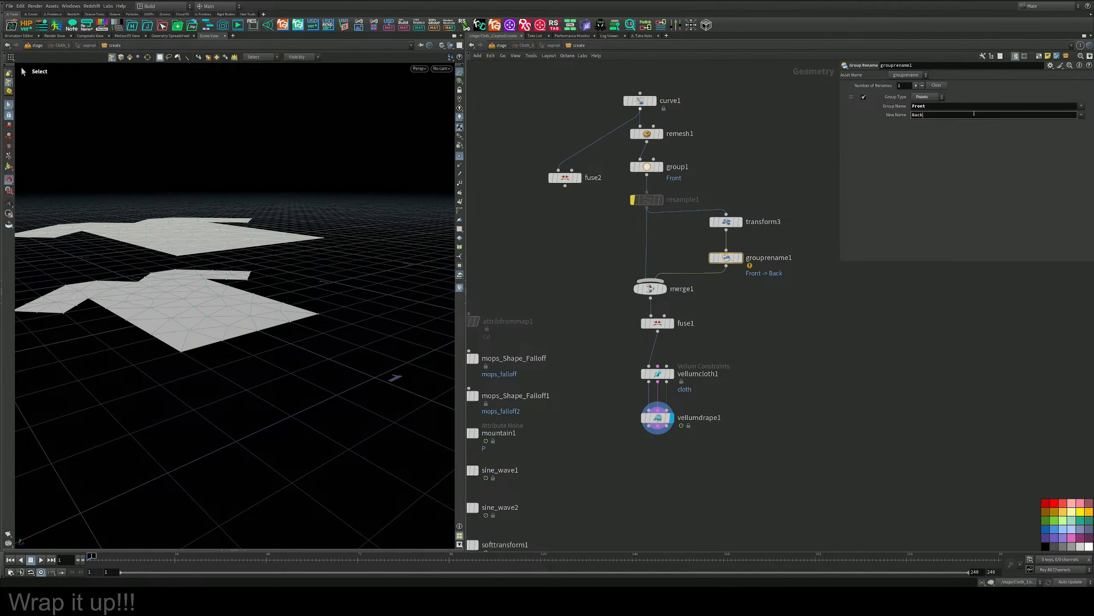
left_click(923, 95)
left_click(928, 107)
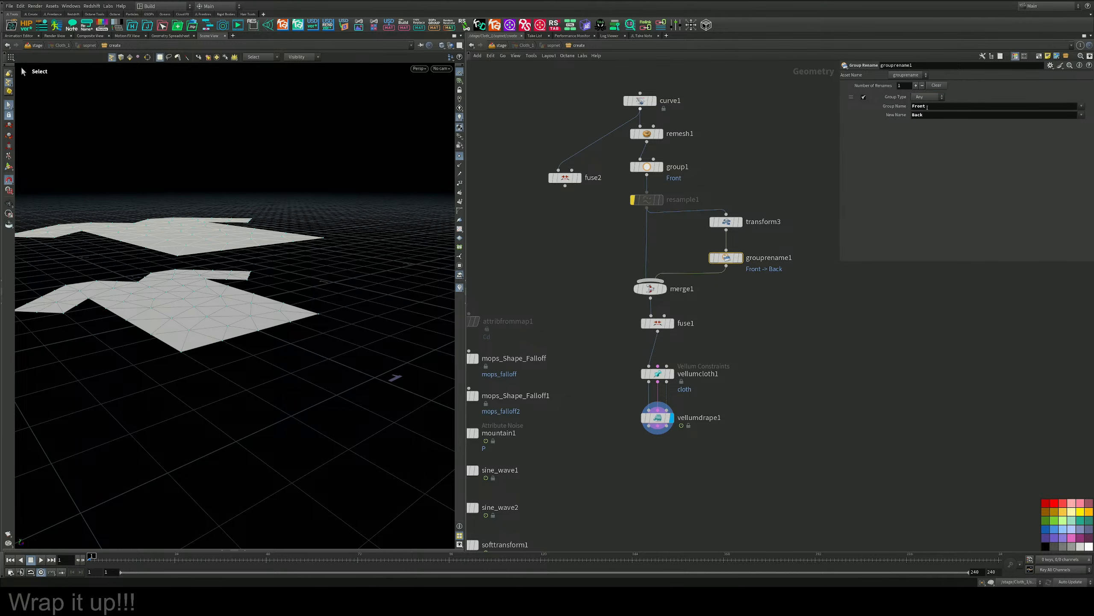
middle_click(730, 259)
middle_click(663, 290)
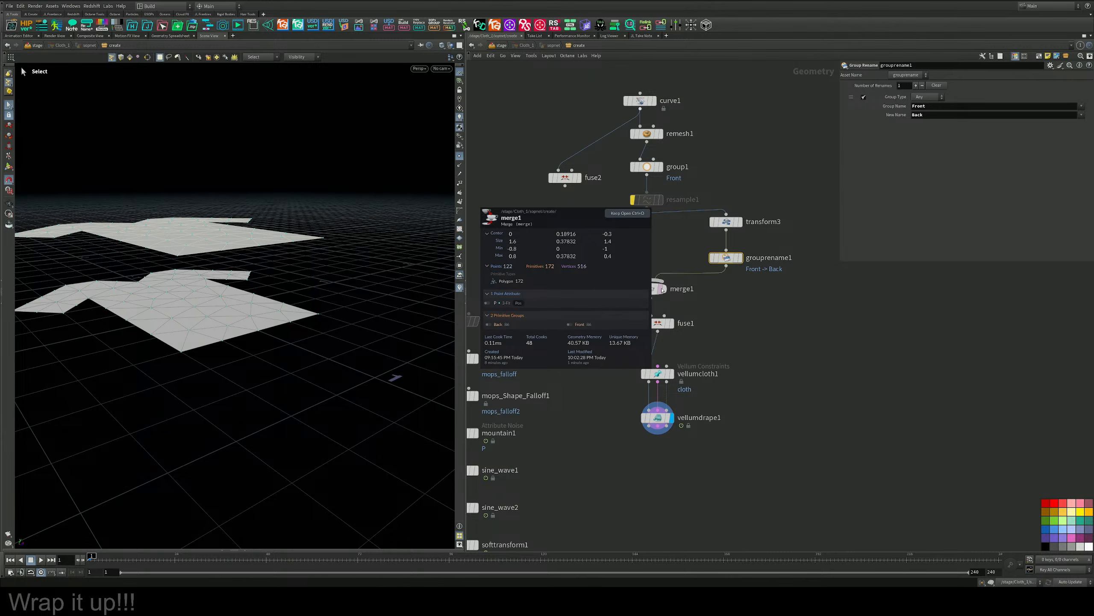
Check vellumdrape1's seam group choices and set group1's Front group type to Points.
left_click(658, 417)
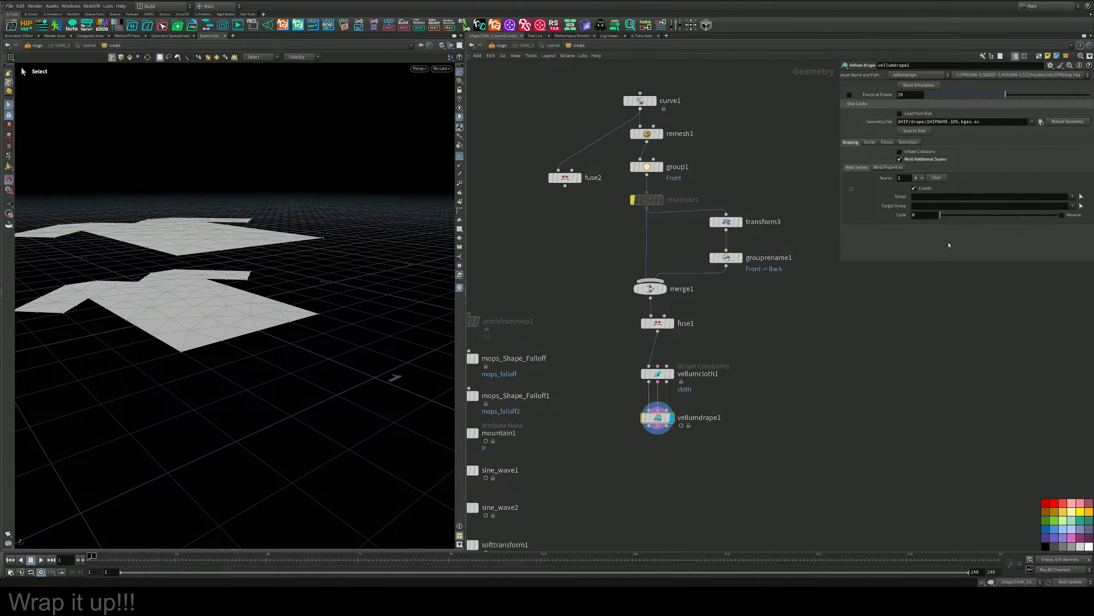
left_click(1073, 196)
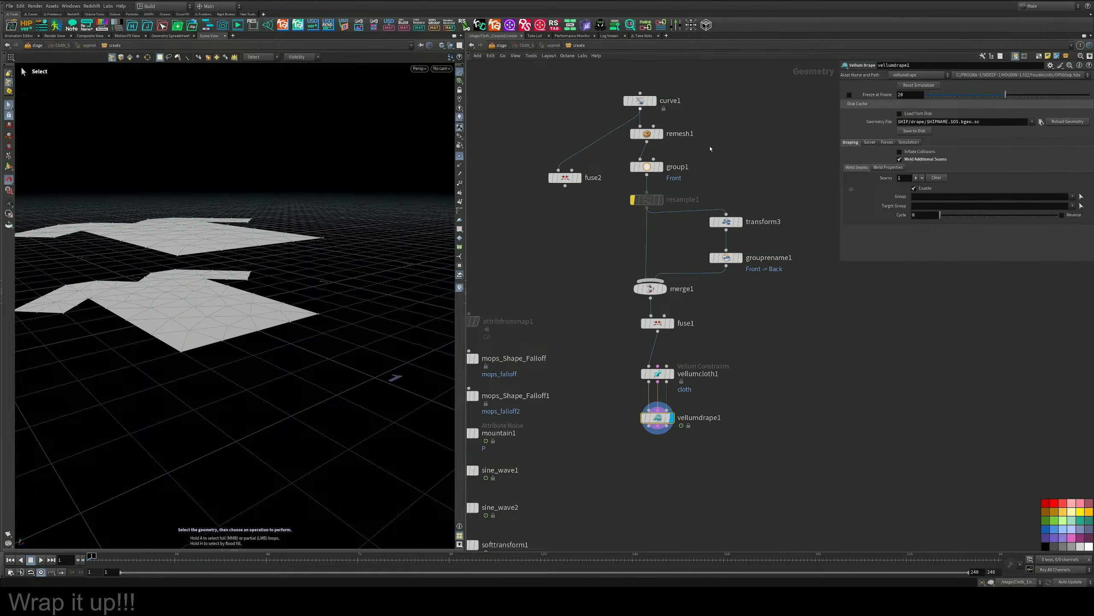
left_click(646, 166)
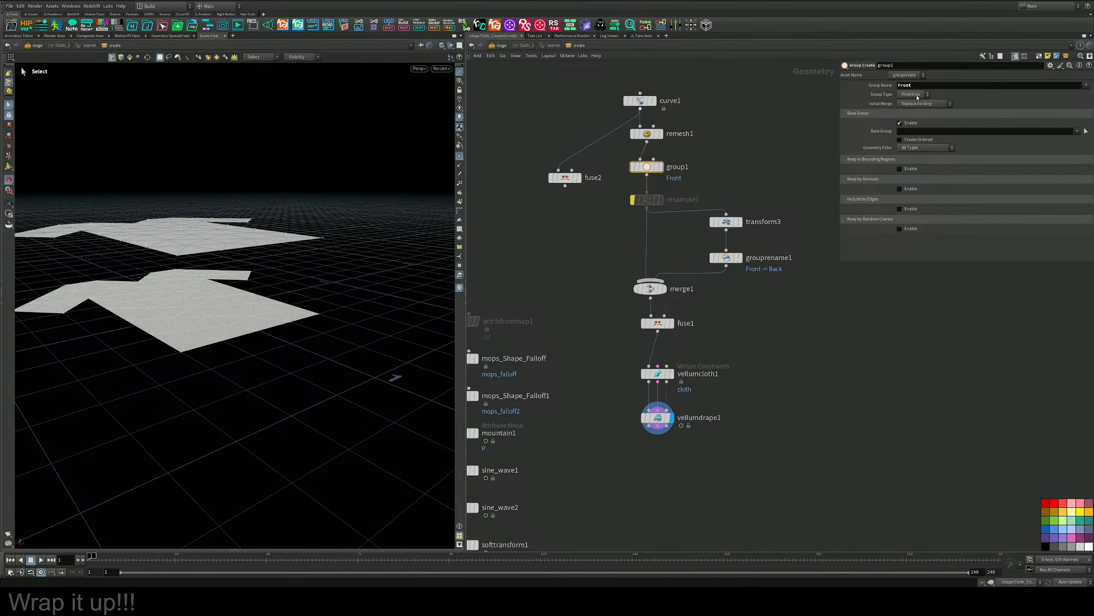
left_click(918, 97)
left_click(905, 119)
Set the Group of vellumdrape1's weld seam to Back and examine the seam lines between the panels.
left_click(657, 417)
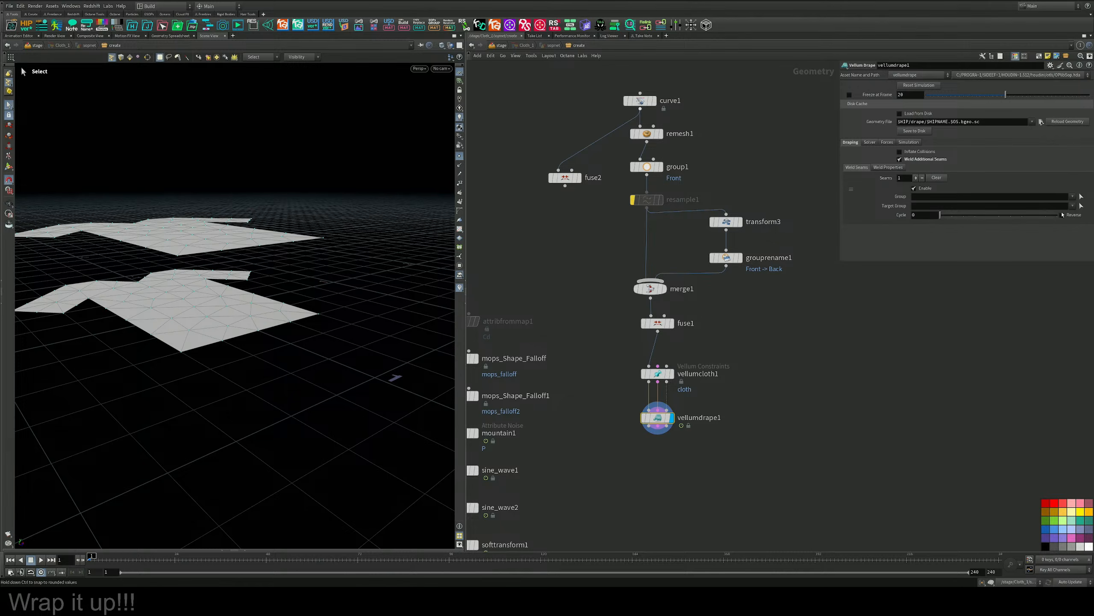
left_click(1073, 196)
left_click(698, 140)
left_click(1073, 197)
left_click(1074, 204)
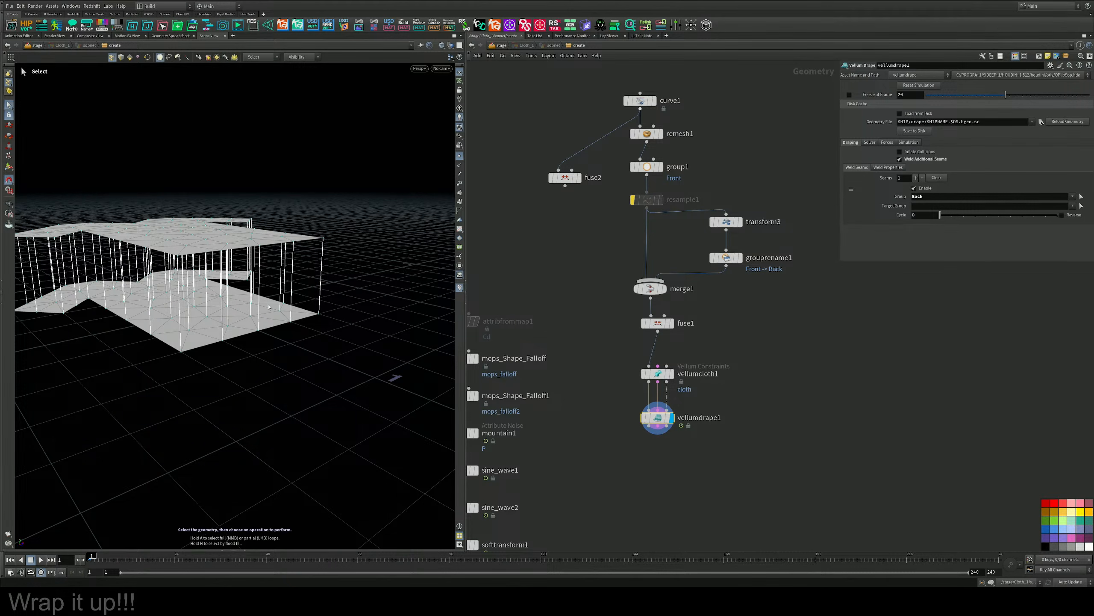
mouse_move(219, 312)
left_mouse_down("alt")
mouse_move(293, 315)
mouse_move(288, 345)
mouse_move(216, 329)
left_mouse_up("alt")
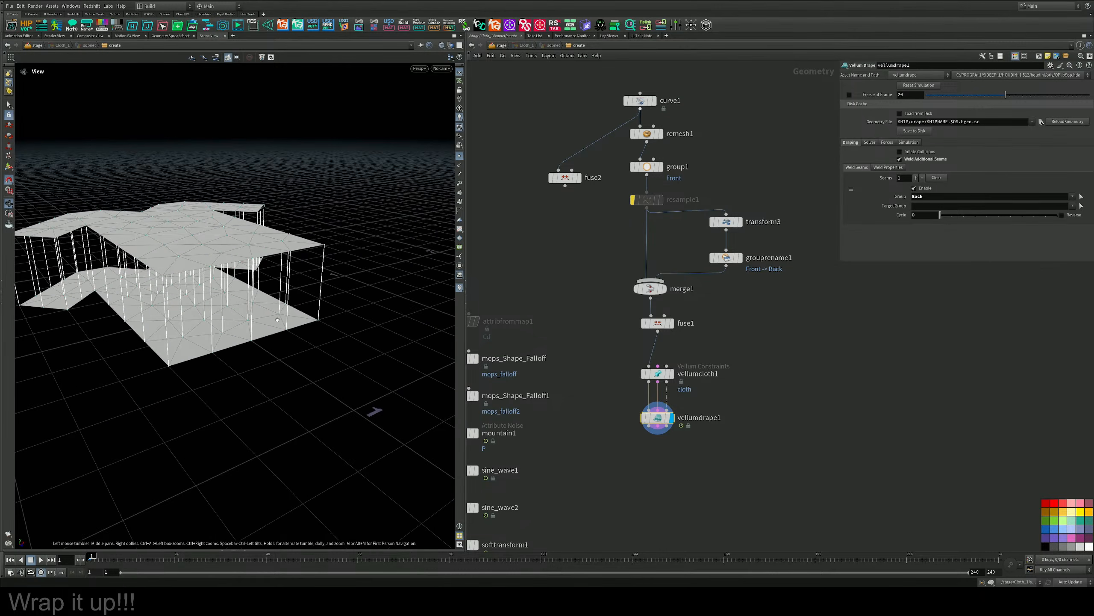
Set the weld seam's Group to Front only and its Target Group to Back only on vellumdrape1.
left_click(1073, 206)
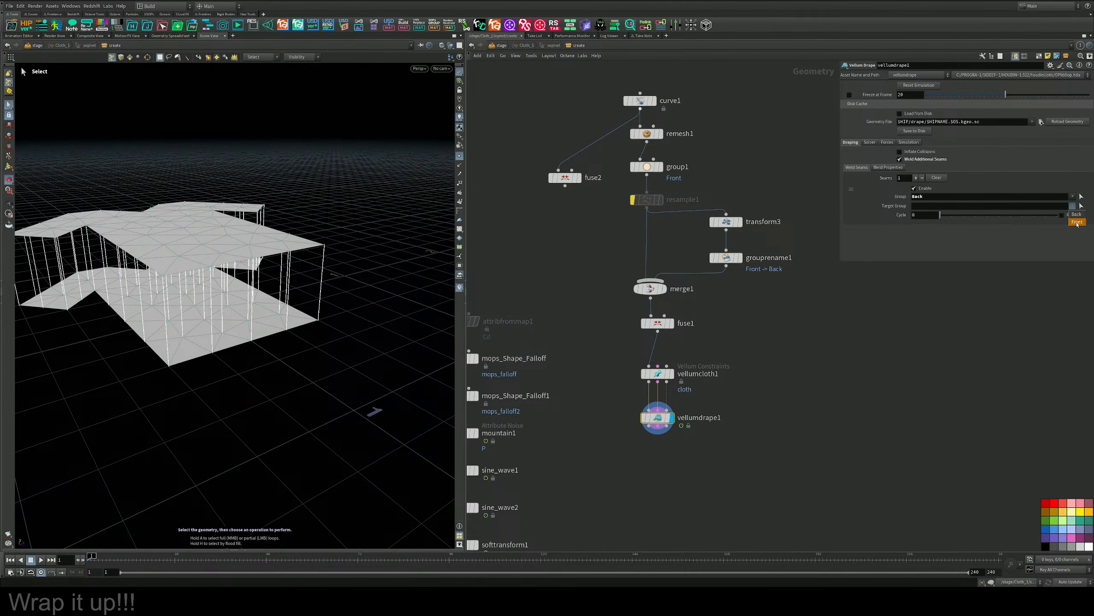
left_click(1078, 222)
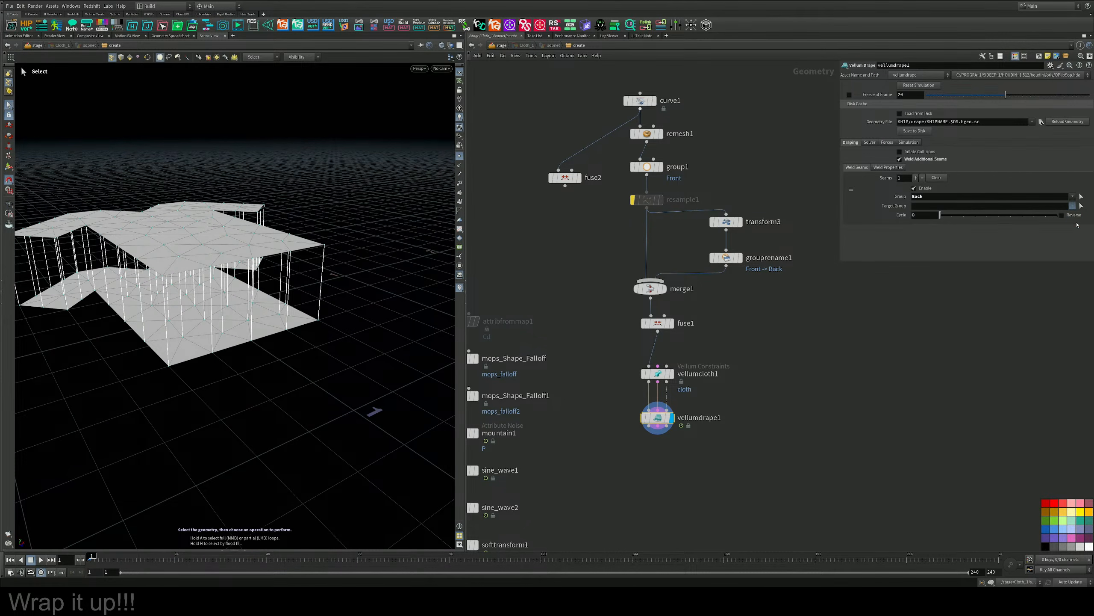
left_click(1074, 196)
left_click(1077, 212)
left_click(1073, 205)
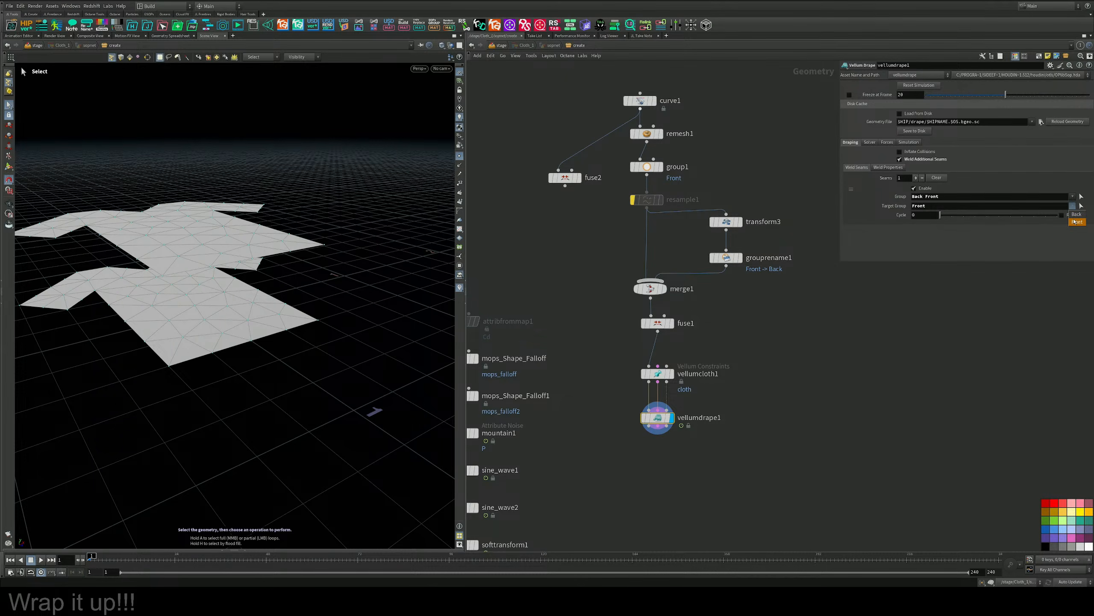
left_click(1077, 214)
left_click_drag(929, 197, 867, 197)
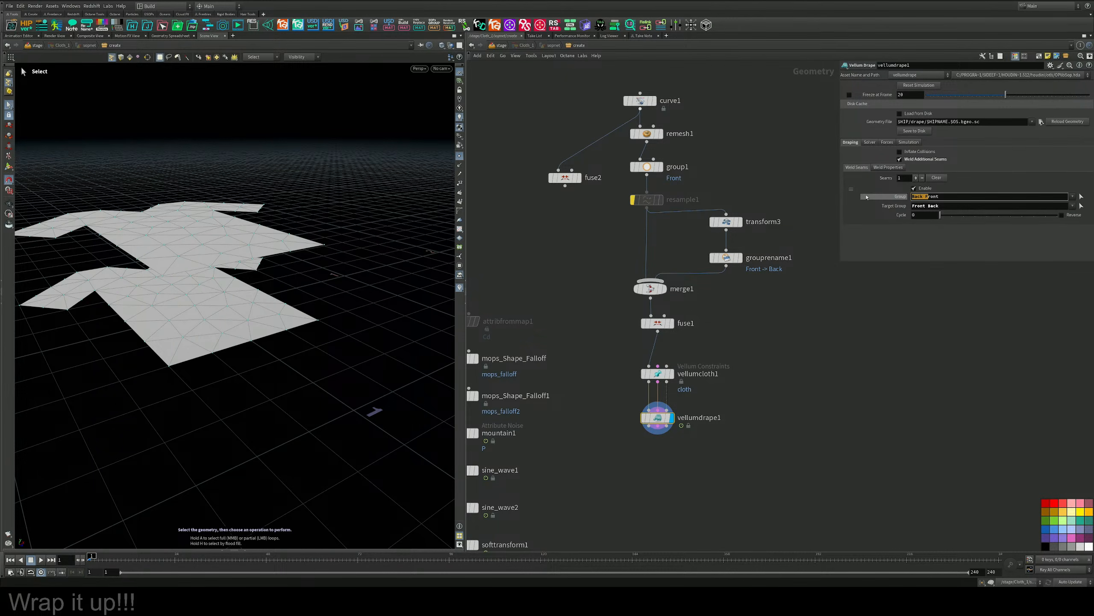
key("BackSpace")
left_click_drag(927, 205, 897, 212)
key("BackSpace")
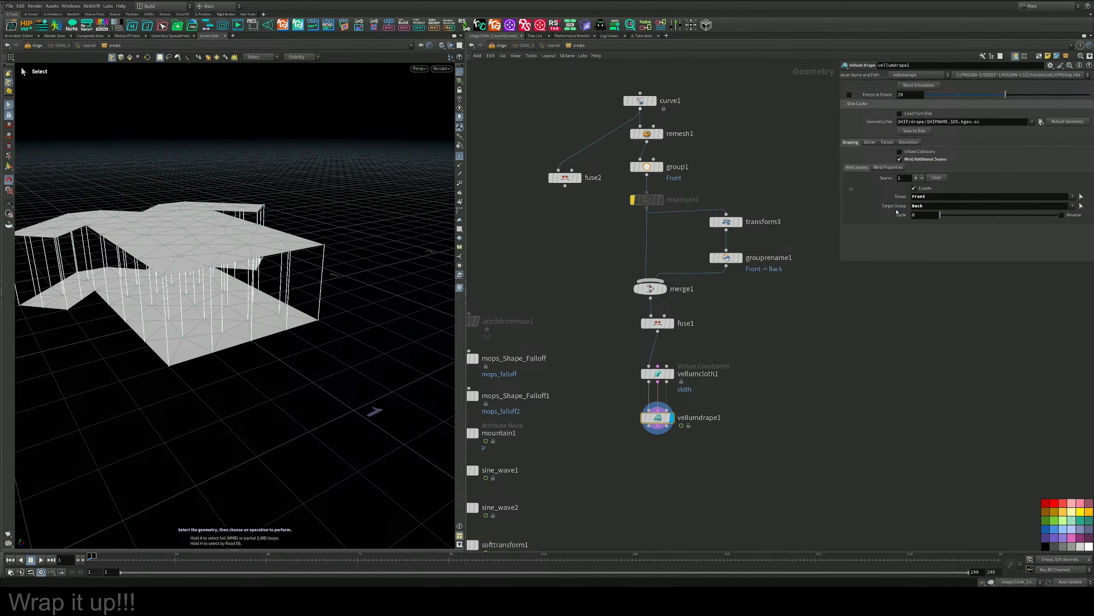
left_click_drag(202, 269, 357, 228, "alt")
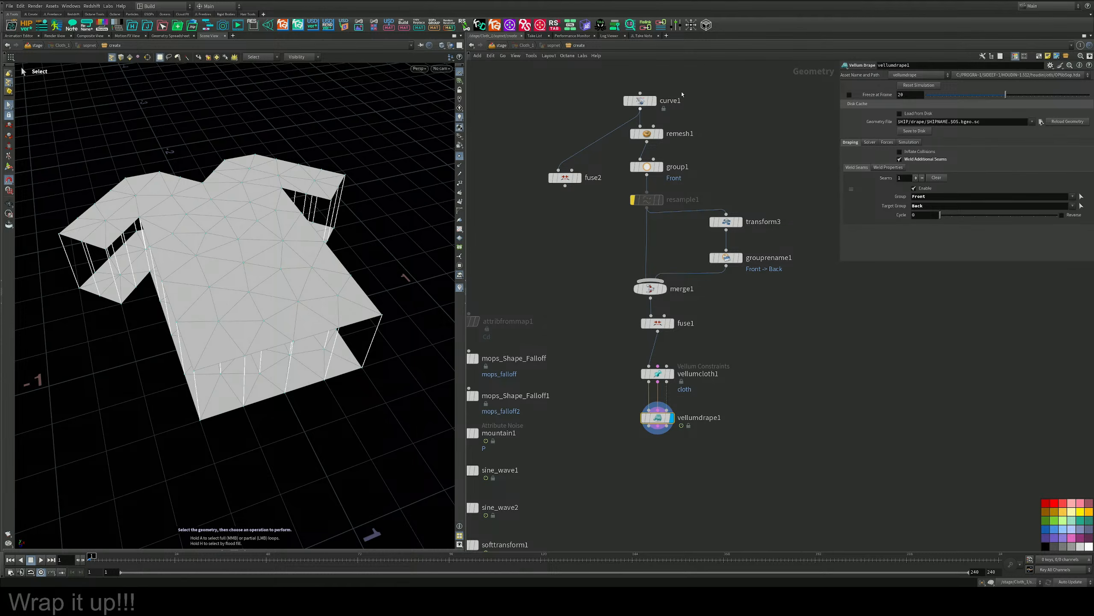
Refine the shirt panel's mesh by lowering remesh1's Target Size to 0.051.
left_click(646, 167)
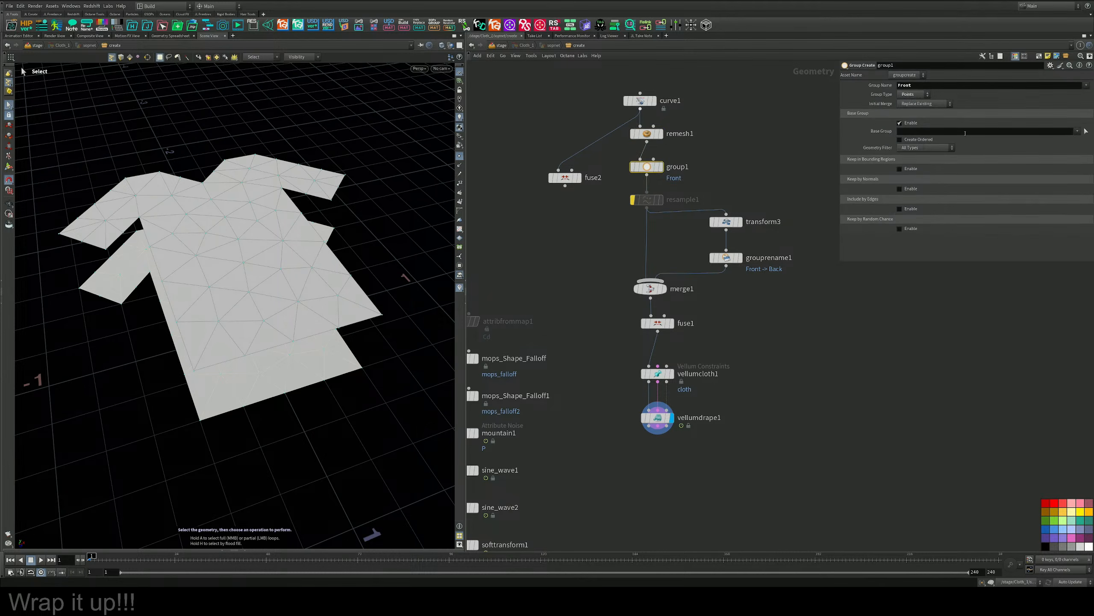
left_click(1085, 132)
left_click_drag(340, 246, 287, 258, "alt")
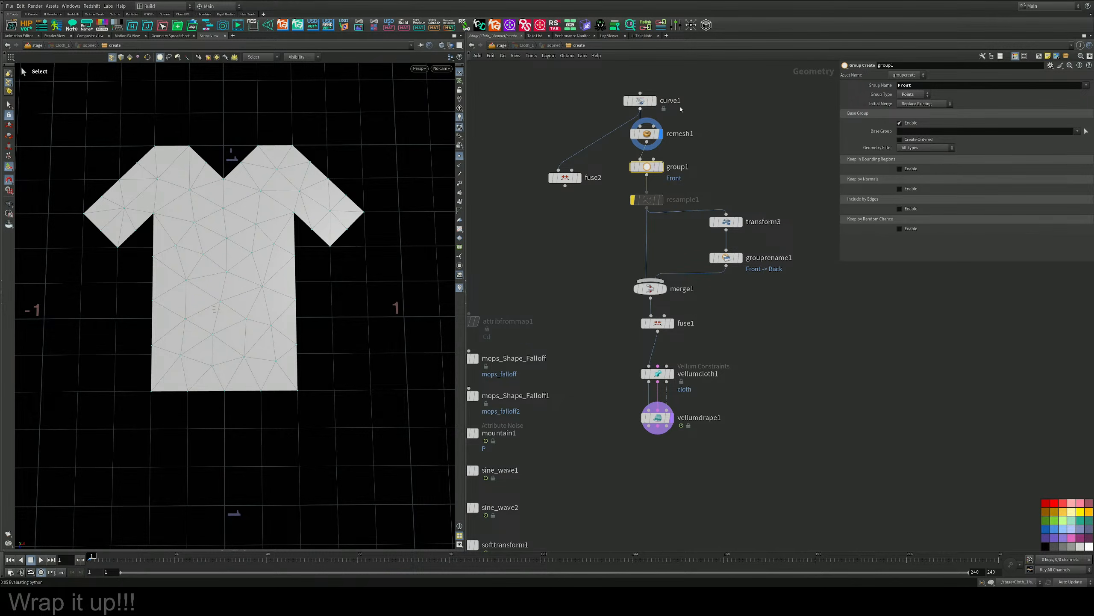
middle_click_drag(687, 116, 677, 194)
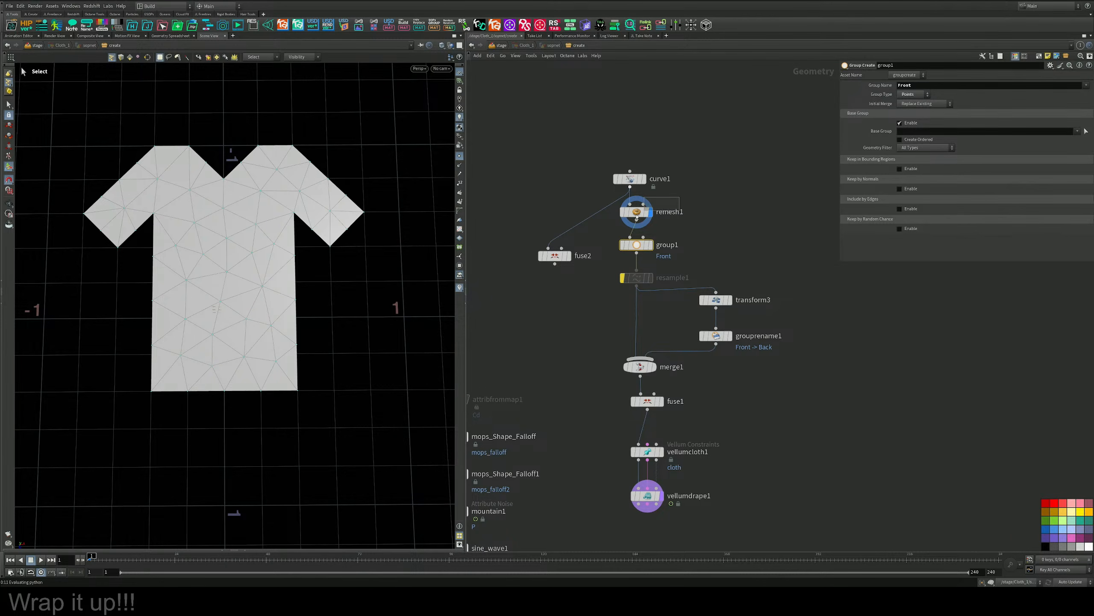
left_click(638, 212)
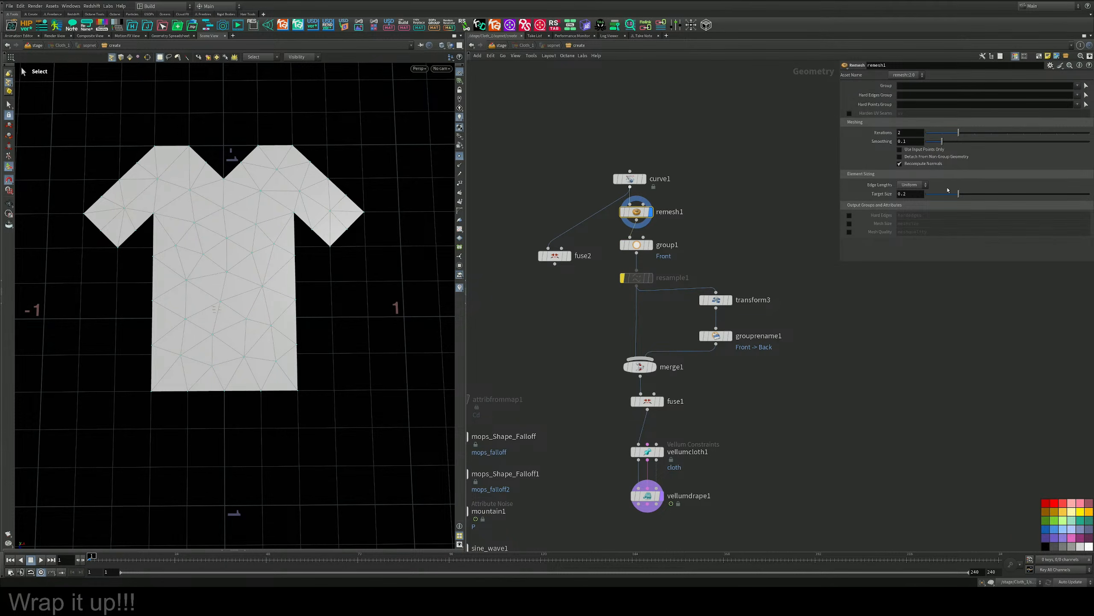
left_click_drag(959, 193, 933, 195)
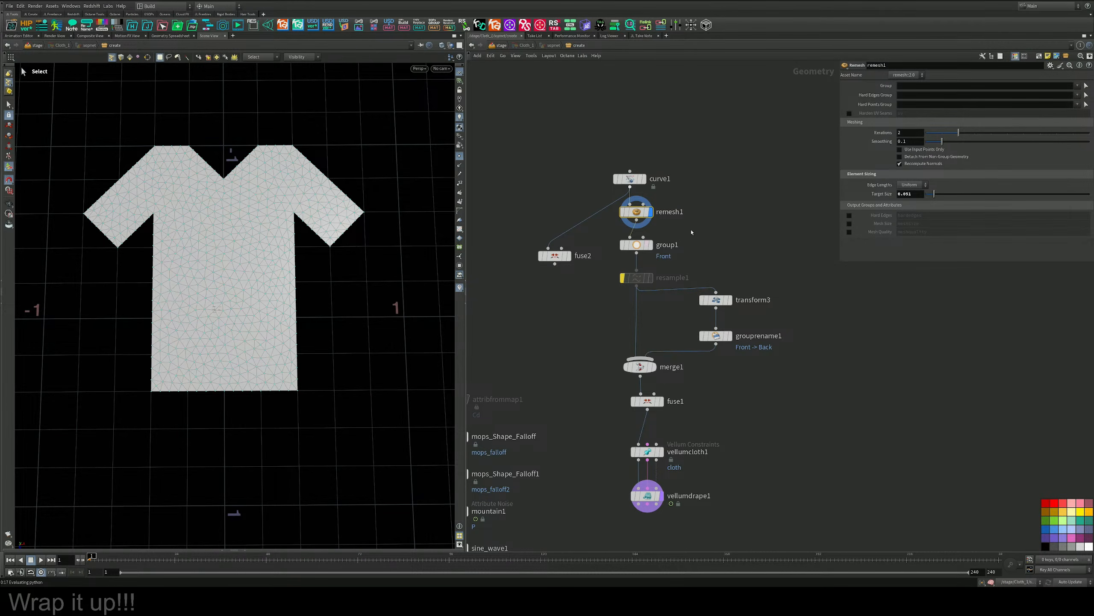
Start picking group1's Base Group in the top view and select points along the shirt's sides, hem and shoulders.
left_click(636, 248)
left_click(1084, 130)
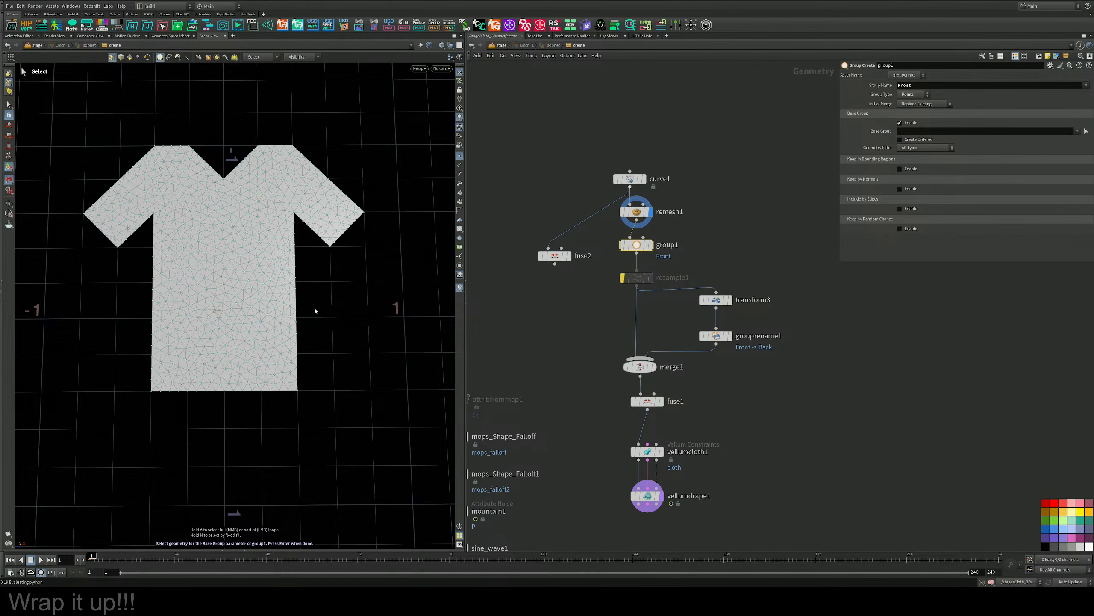
key("Escape")
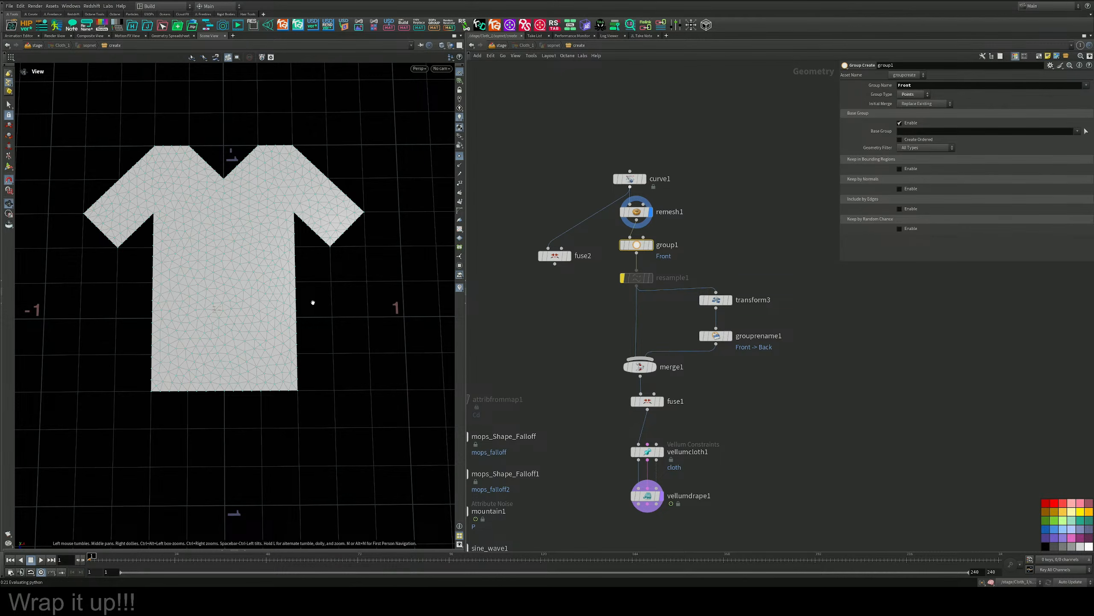
key("space+b")
key("space+b")
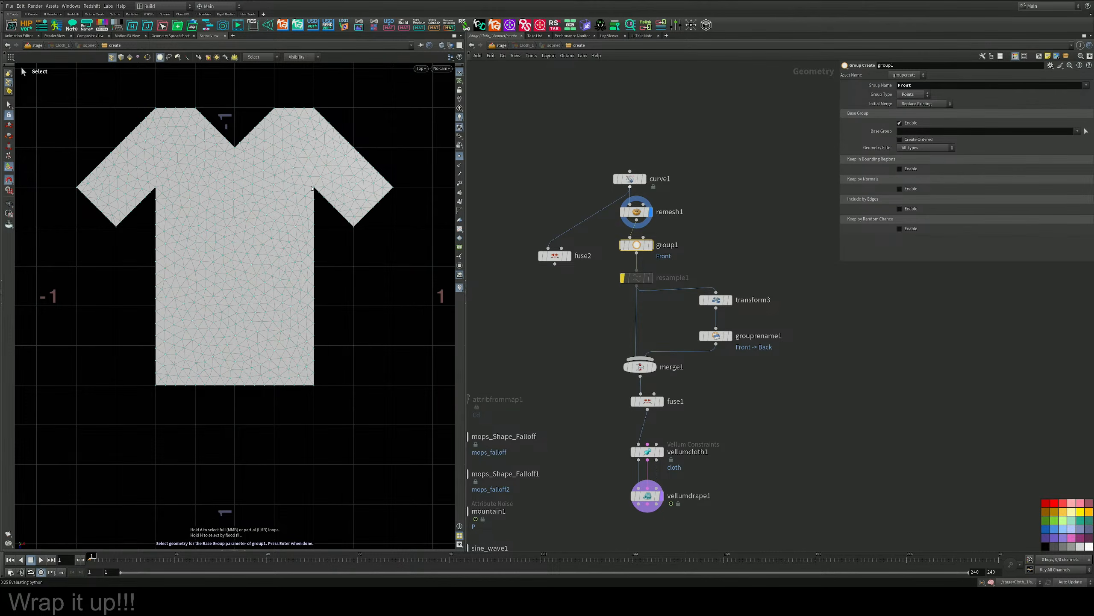
left_click_drag(312, 188, 147, 386)
left_click_drag(155, 183, 158, 388)
left_click_drag(136, 93, 359, 113)
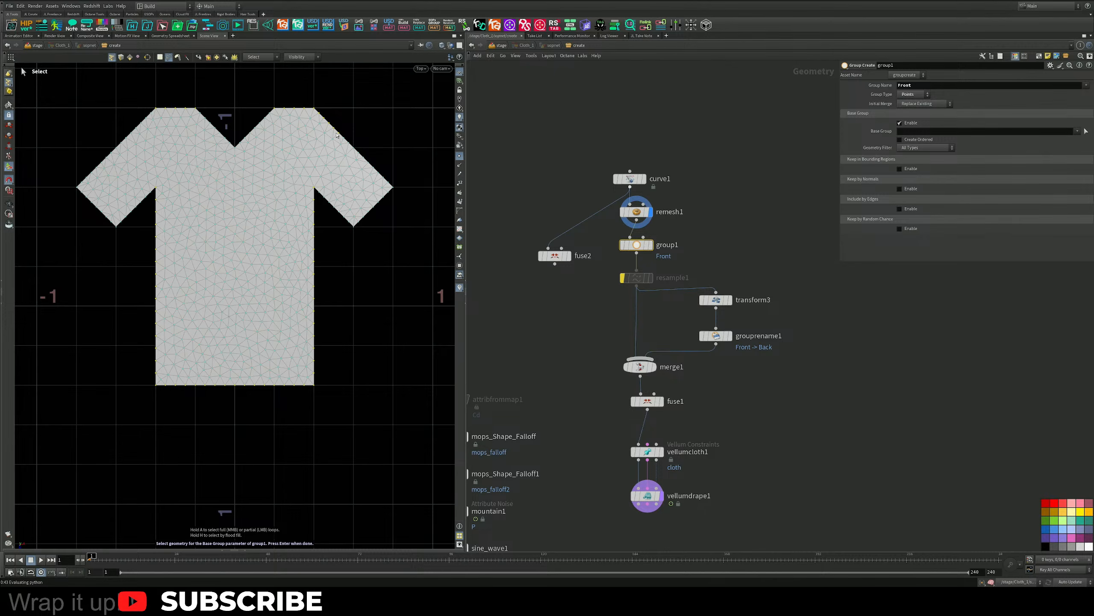
Refine the point selection around the sleeves, cuffs and hem, and accept it as group1's Base Group.
mouse_move(337, 135)
left_mouse_down()
mouse_move(391, 189)
mouse_move(407, 174)
mouse_move(336, 109)
left_mouse_up()
mouse_move(357, 231)
left_mouse_down("shift")
mouse_move(320, 194)
mouse_move(344, 238)
mouse_move(338, 248)
left_mouse_up("shift")
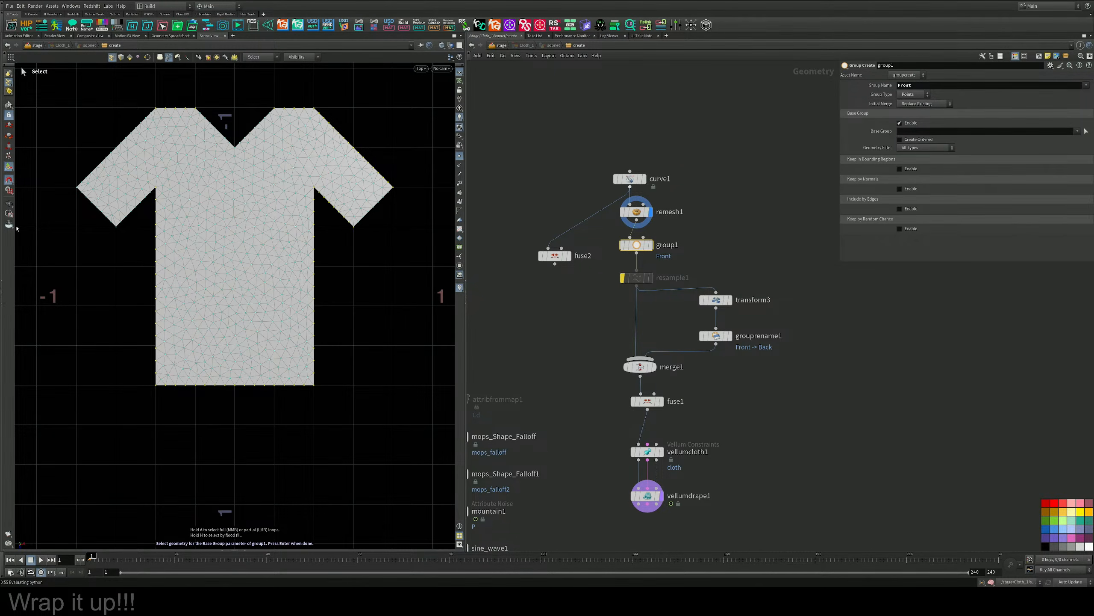
mouse_move(118, 237)
left_mouse_down("shift")
mouse_move(158, 186)
mouse_move(108, 239)
left_mouse_up("shift")
mouse_move(71, 192)
left_mouse_down("shift")
mouse_move(156, 113)
mouse_move(86, 121)
mouse_move(37, 181)
mouse_move(39, 201)
left_mouse_up("shift")
mouse_move(162, 382)
left_mouse_down("shift")
mouse_move(247, 398)
mouse_move(306, 389)
mouse_move(213, 376)
left_mouse_up("shift")
key("Return")
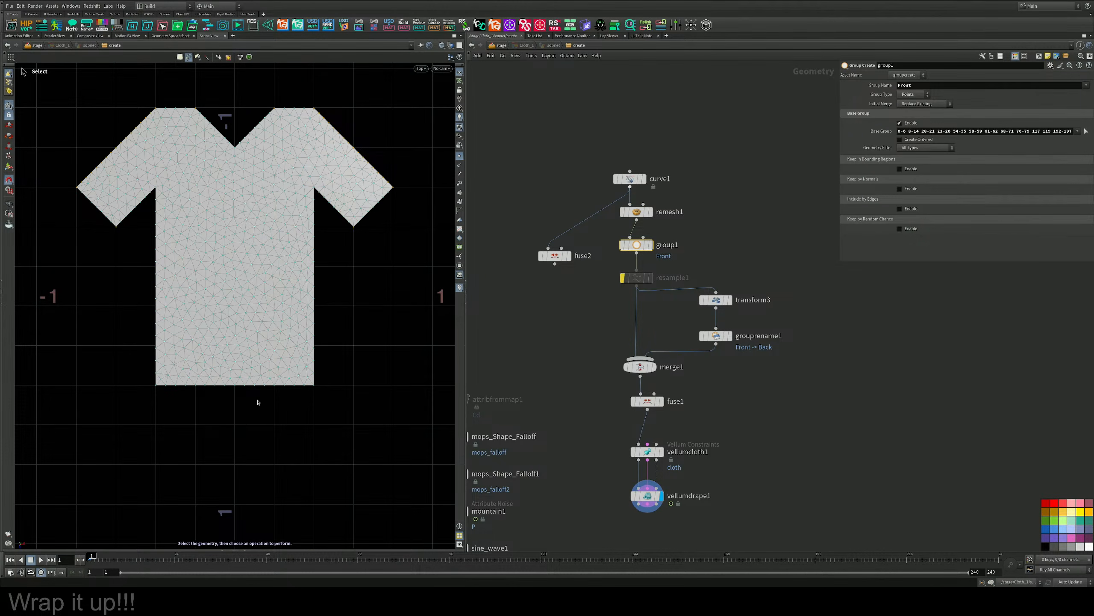
Inspect vellumdrape1's weld seam between the front and back panels in the perspective view.
left_click(647, 496)
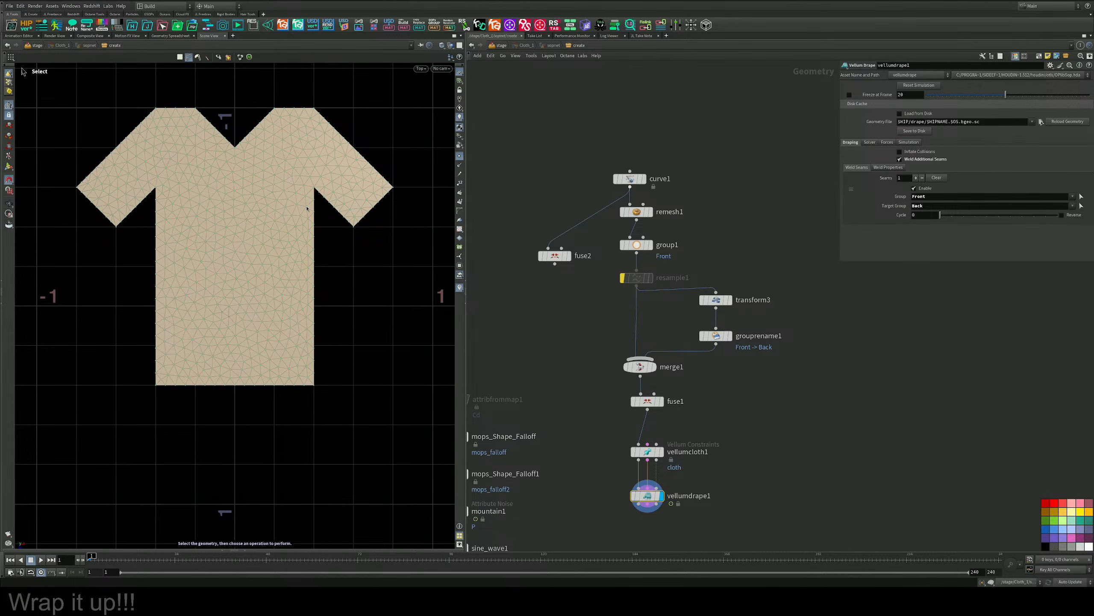
key("space+b")
key("space+b")
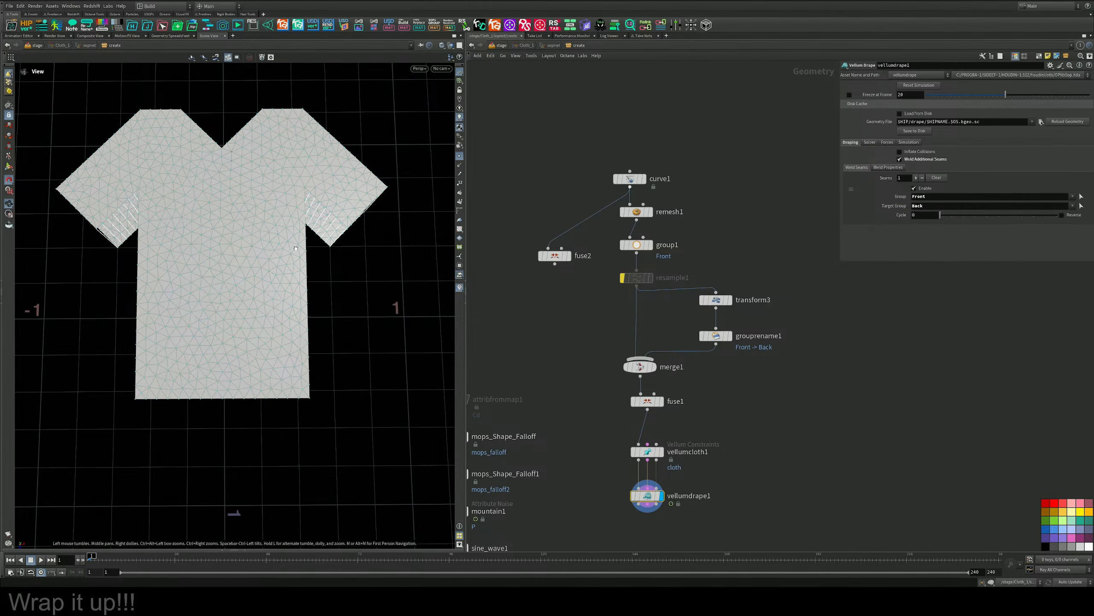
Play vellumdrape1's simulation and inspect how the front and back shirt panels weld together along the seams.
left_click_drag(295, 249, 228, 339)
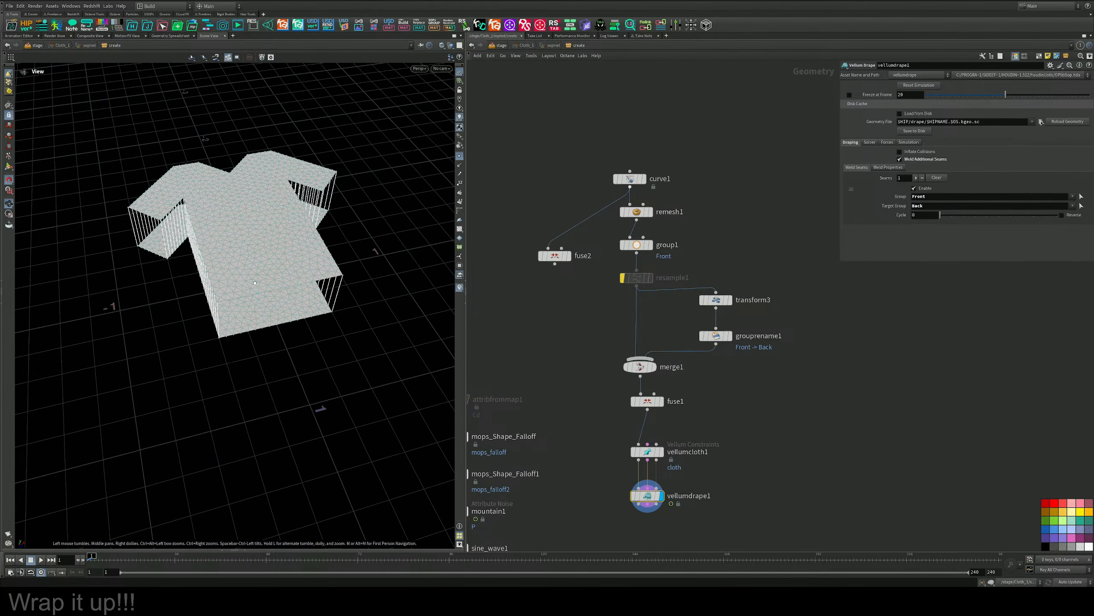
right_click_drag(228, 339, 278, 267)
middle_click_drag(278, 267, 293, 306)
left_click_drag(293, 306, 297, 301)
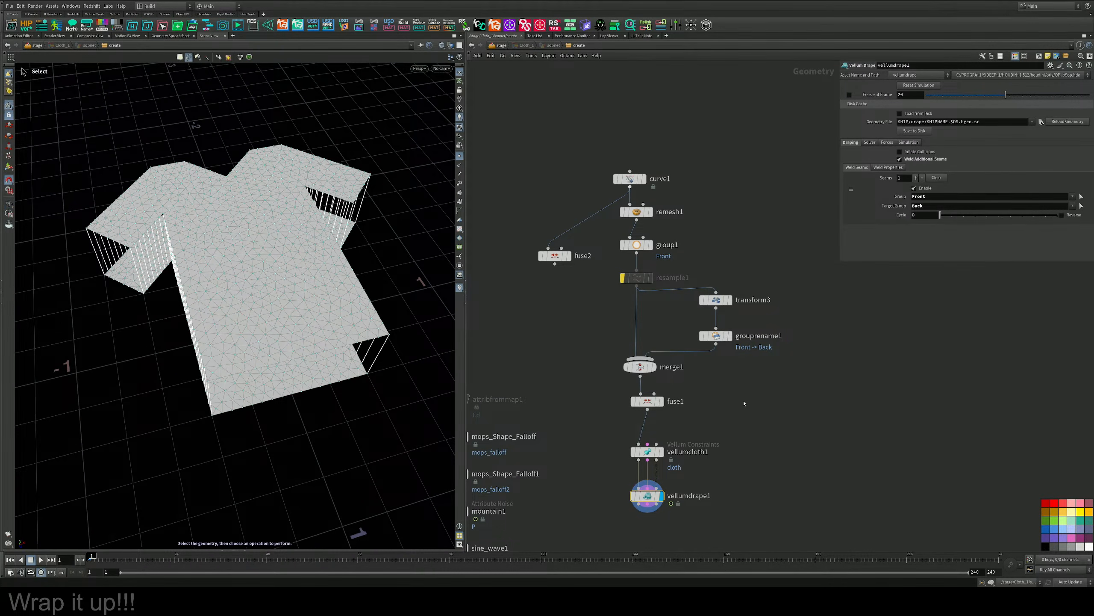
middle_click_drag(733, 491, 755, 371)
left_click(755, 372)
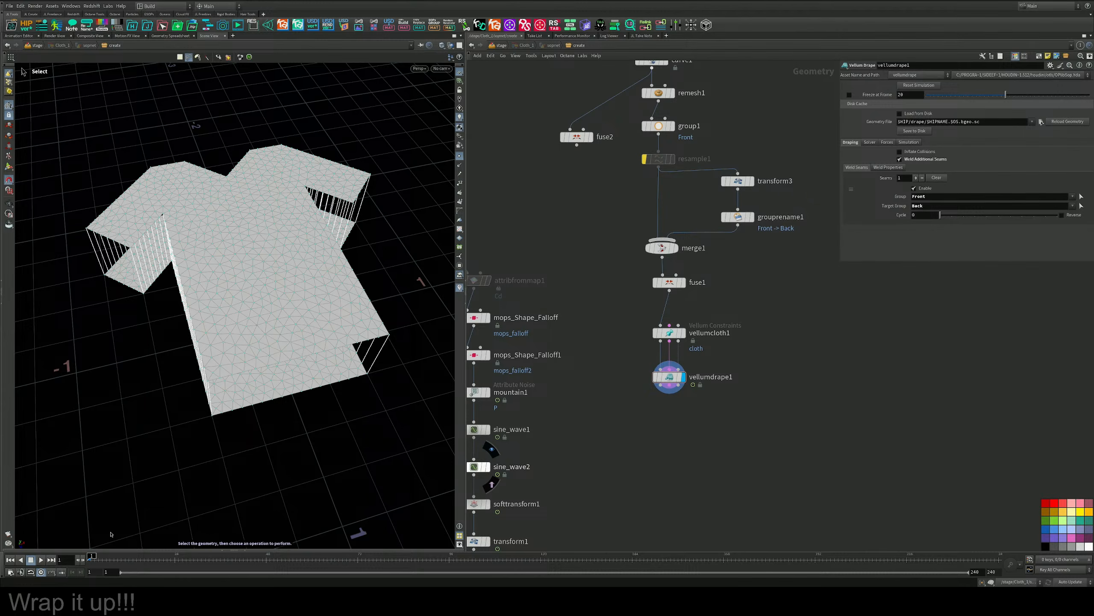
left_click(41, 559)
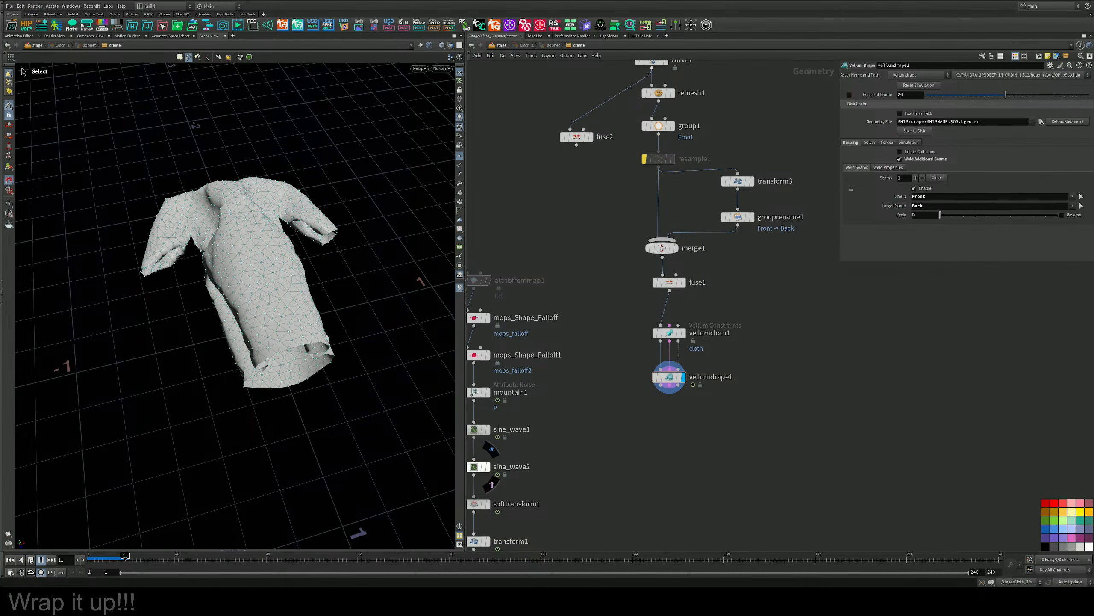
left_click(30, 560)
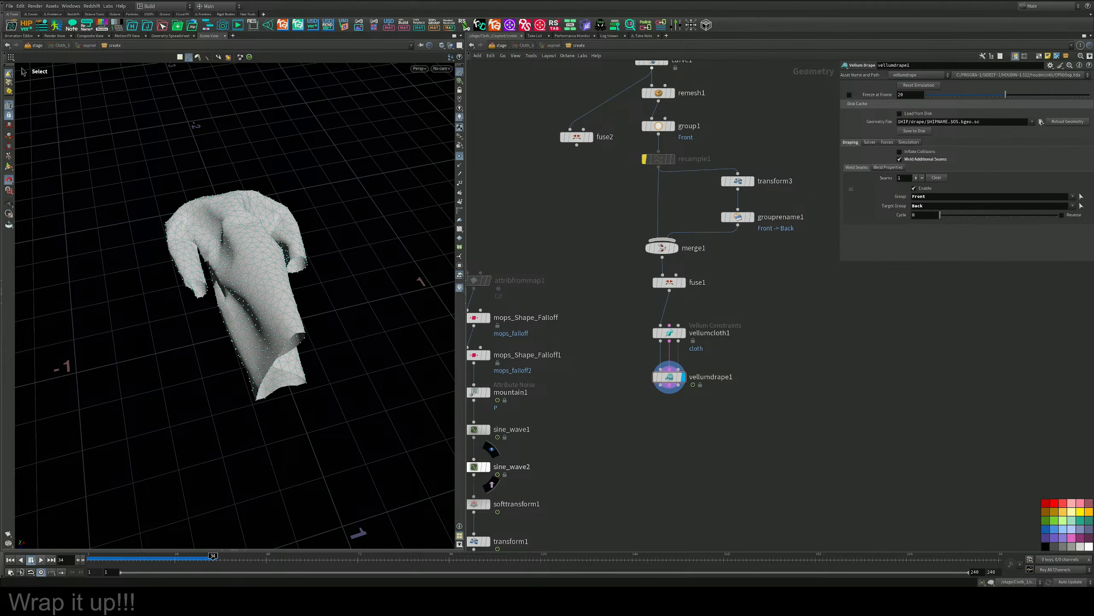
left_click_drag(249, 306, 366, 308, "alt")
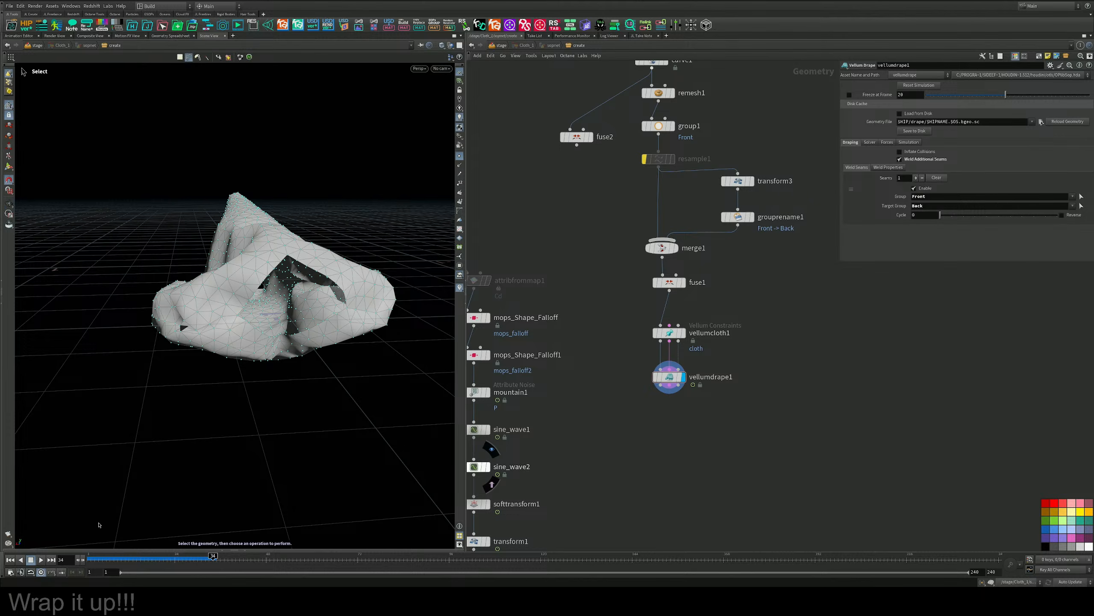
Rewind to frame 1, set vellumdrape1's solver Substeps to 4, and replay the drape to check the welded shirt.
left_click(9, 560)
left_click_drag(258, 345, 327, 293, "alt")
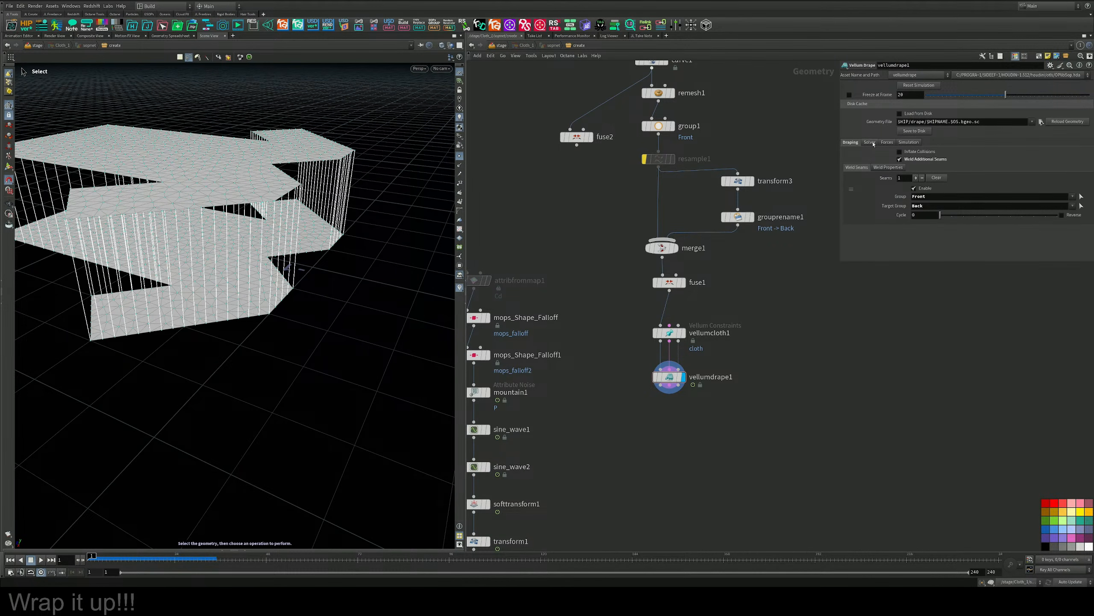
left_click(871, 143)
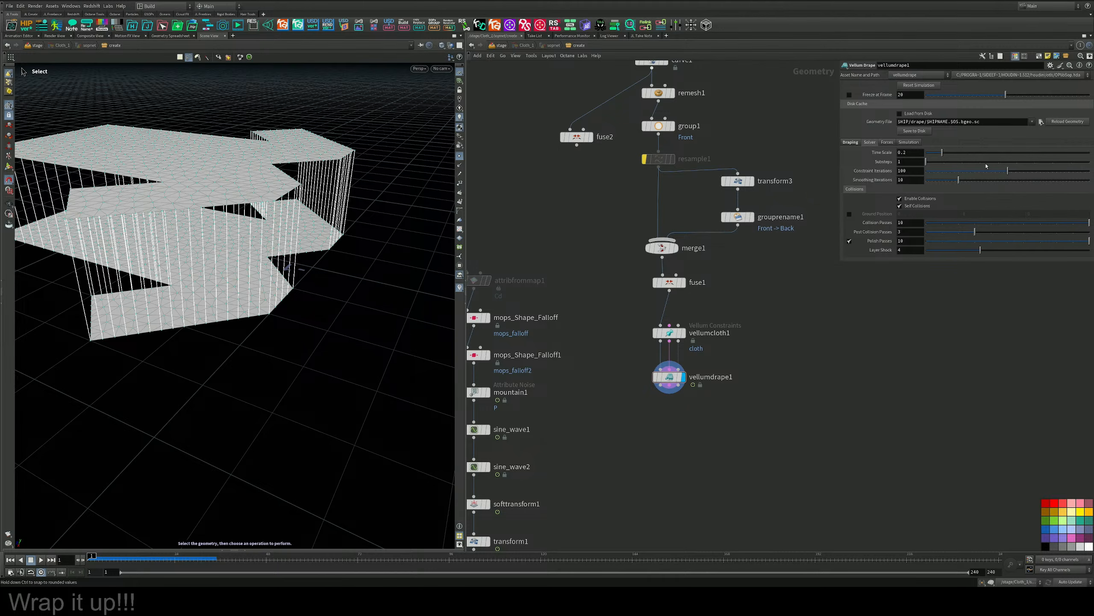
left_click_drag(986, 165, 980, 162)
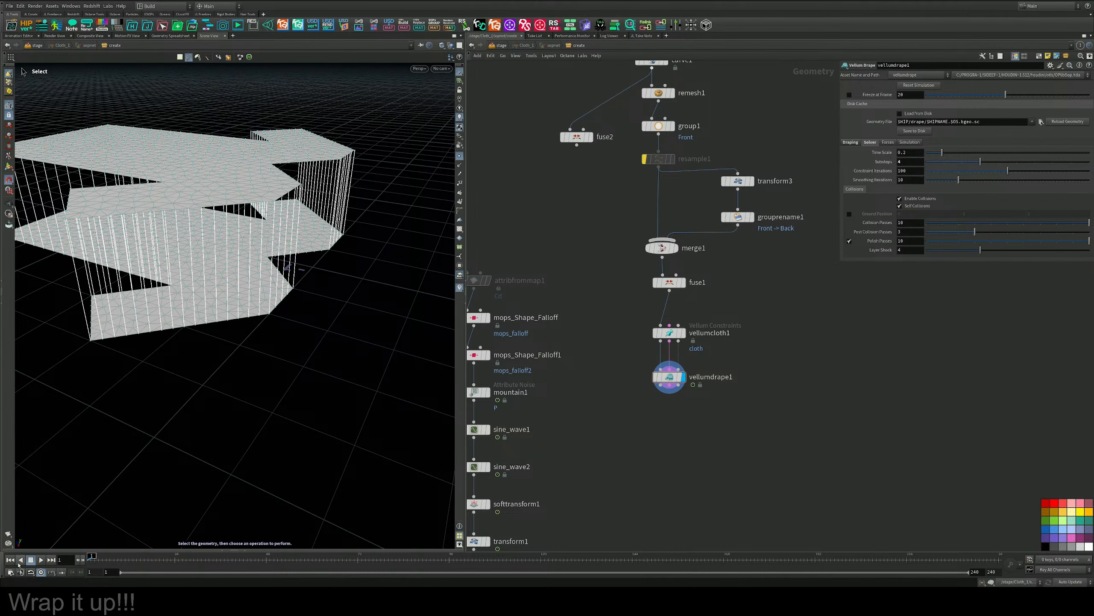
left_click(40, 560)
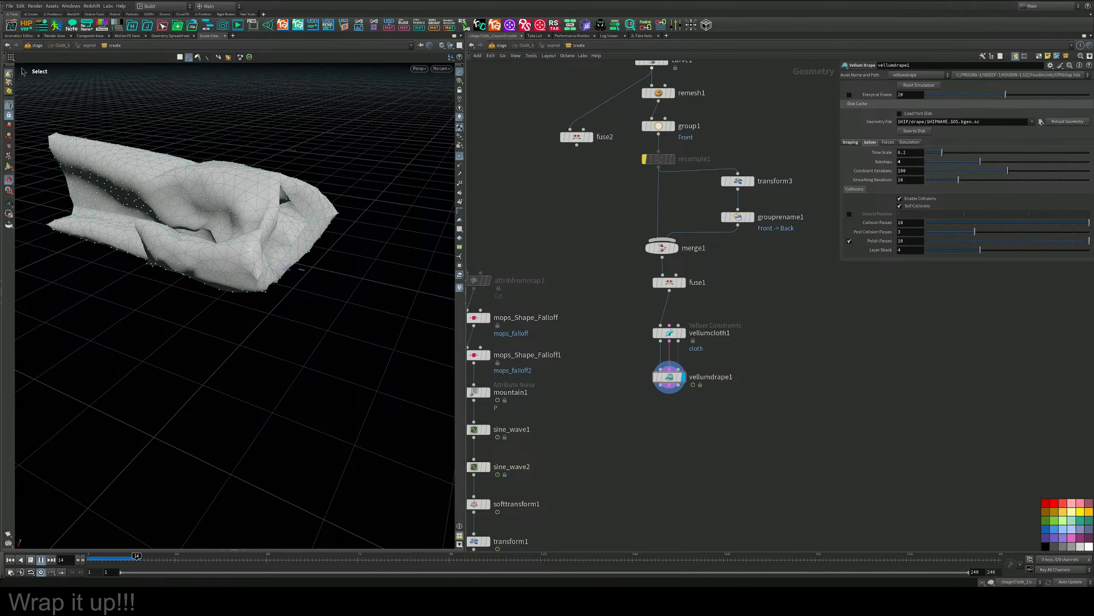
left_click(31, 560)
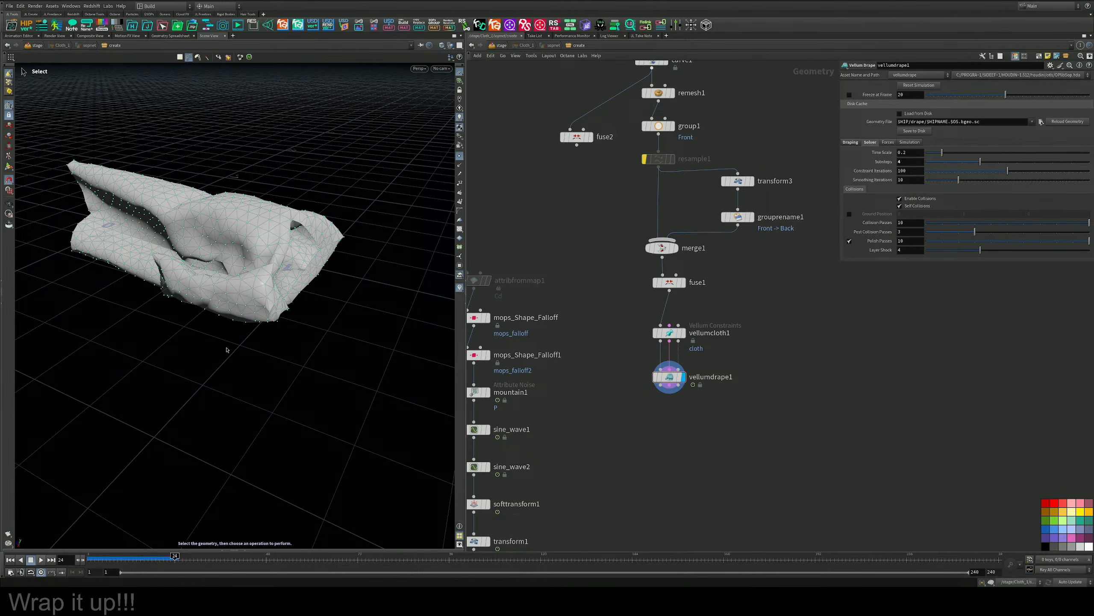
left_click_drag(241, 245, 283, 265, "alt")
key("s")
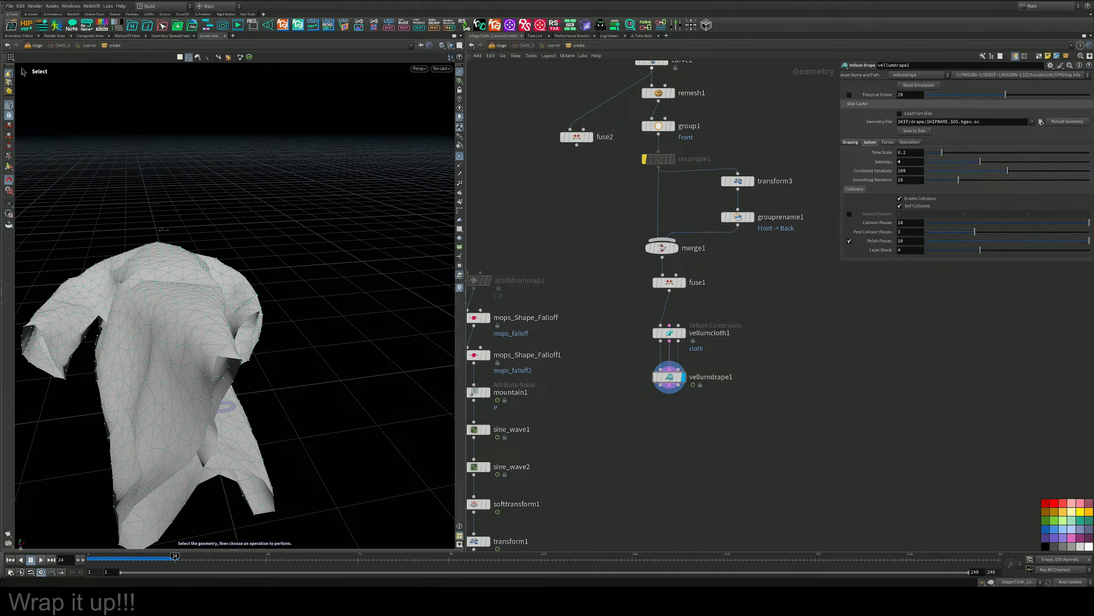
Rewind to the first frame and insert a Transform node between fuse1 and vellumcloth1.
left_click(9, 560)
middle_click_drag(539, 341, 547, 327)
key("Tab")
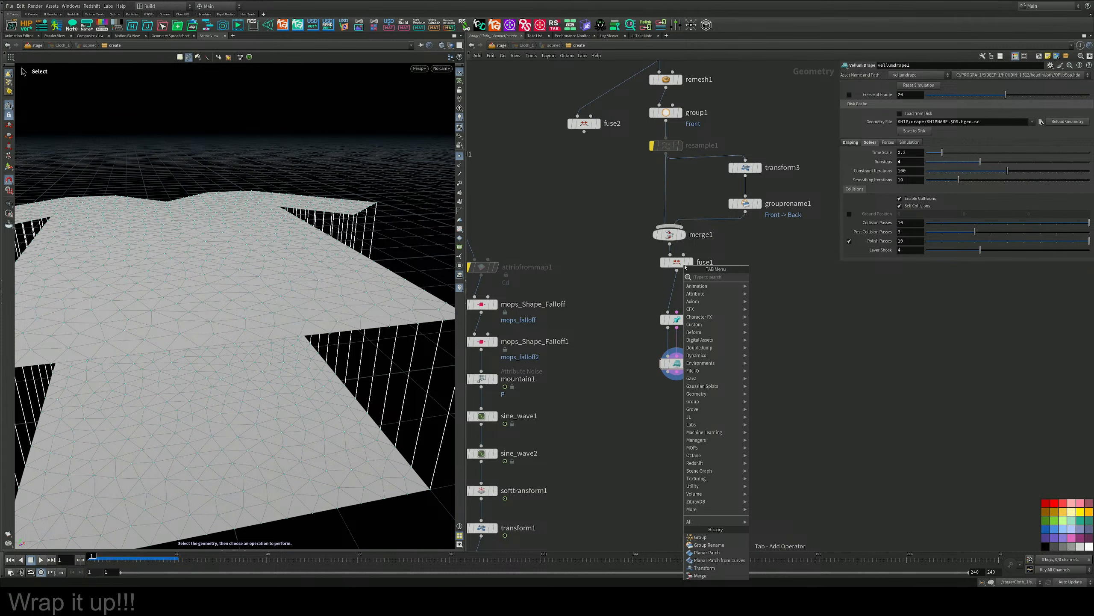
type("trans")
key("Return")
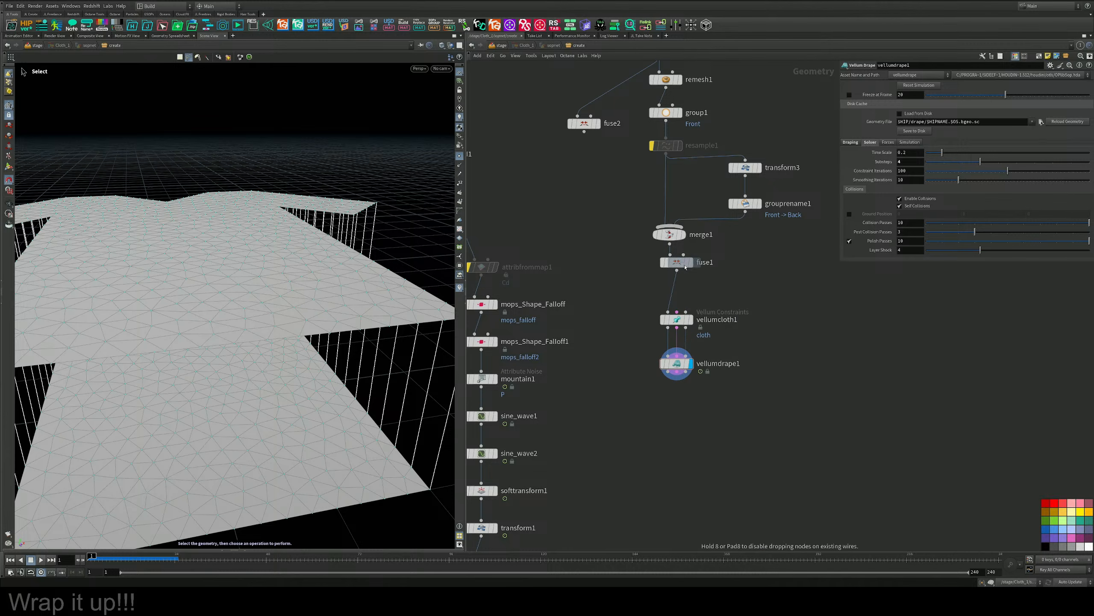
left_click(672, 295)
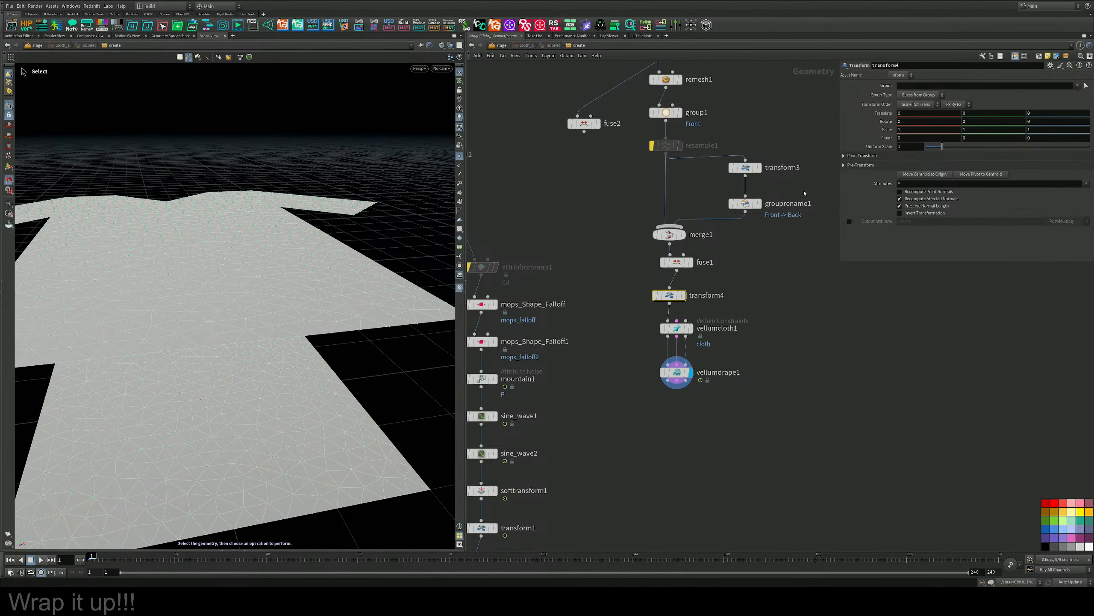
Display transform4 and set its X rotation to 90 to stand both shirt panels upright.
left_click(683, 295)
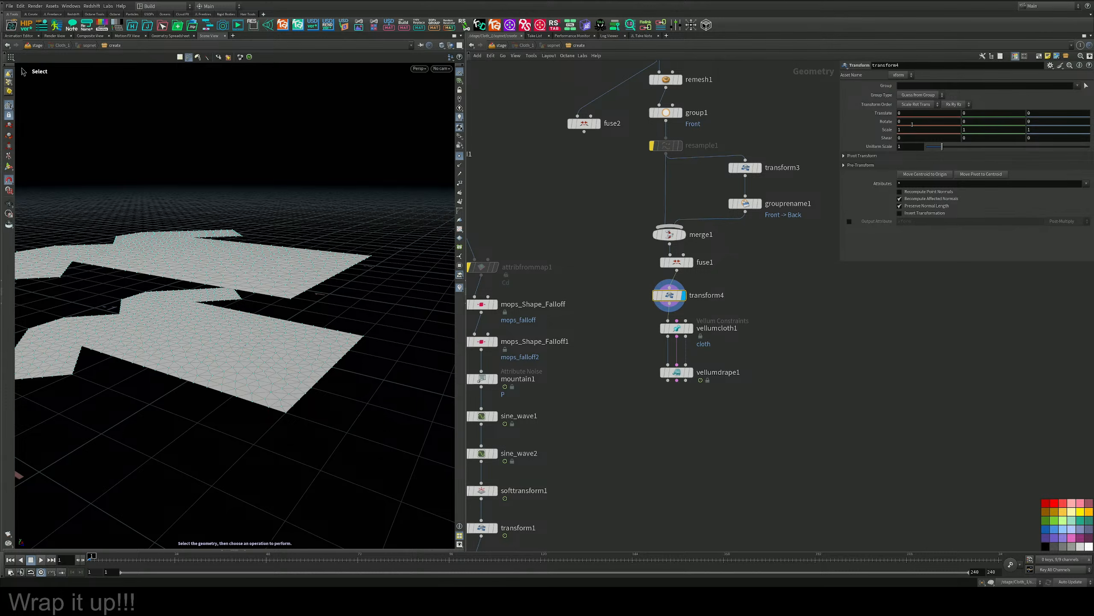
type("90")
key("Return")
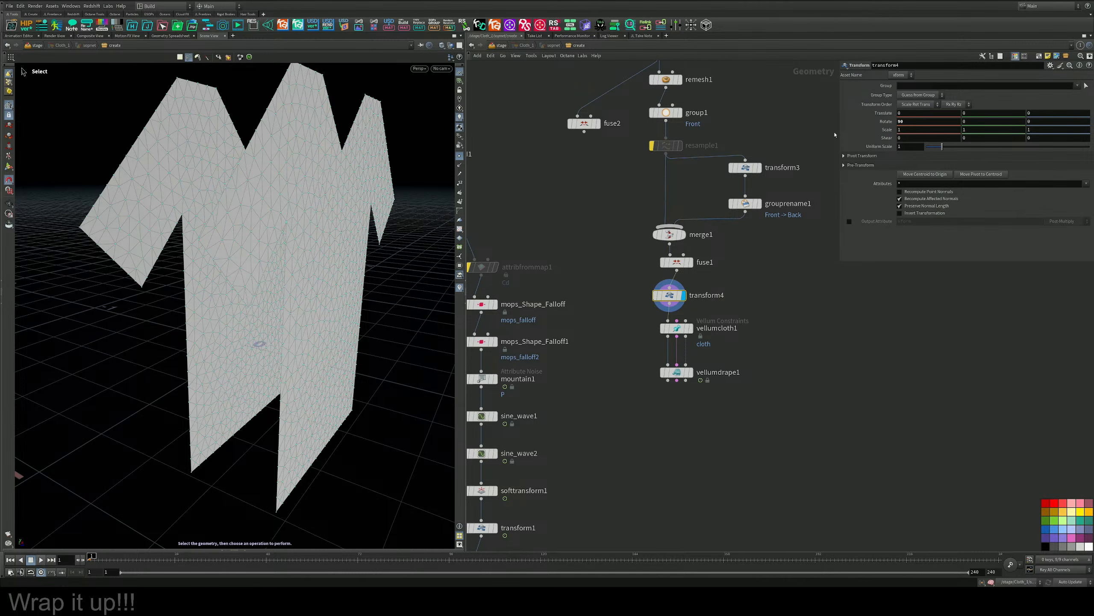
scroll(367, 207, "down", 3)
left_click_drag(367, 208, 308, 212, "alt")
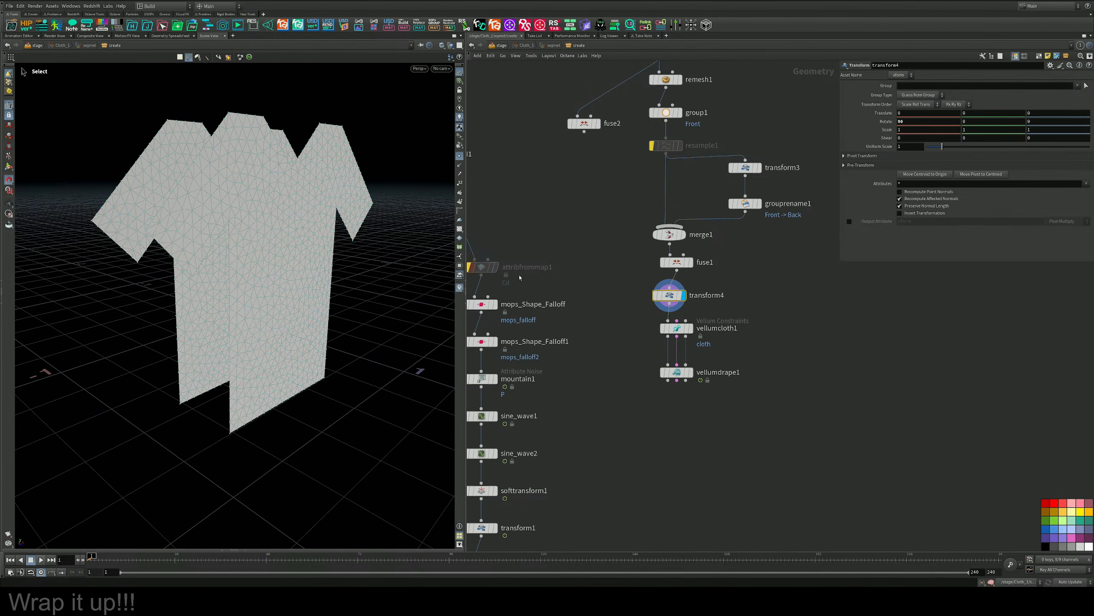
Set vellumdrape1's Y gravity to 0 in its force settings.
left_click(691, 374)
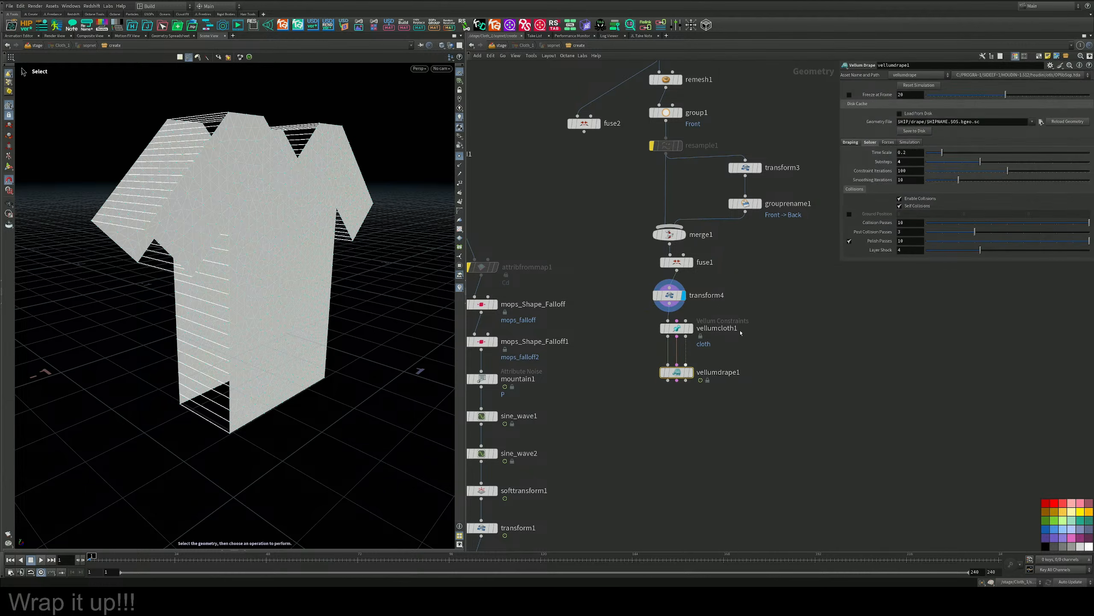
left_click(884, 143)
left_click_drag(980, 153, 871, 155)
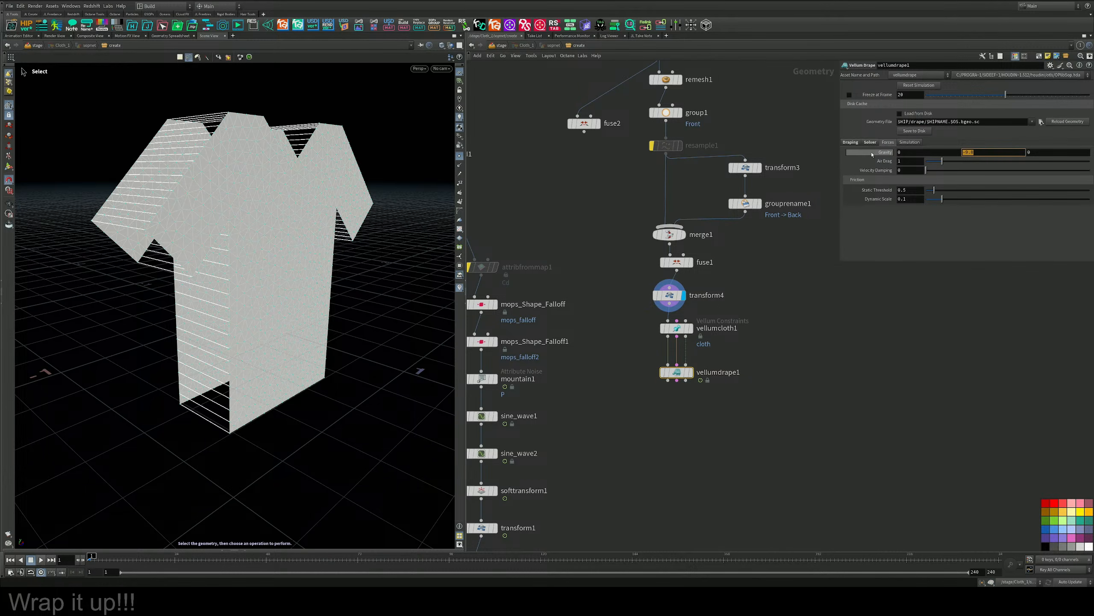
type("0")
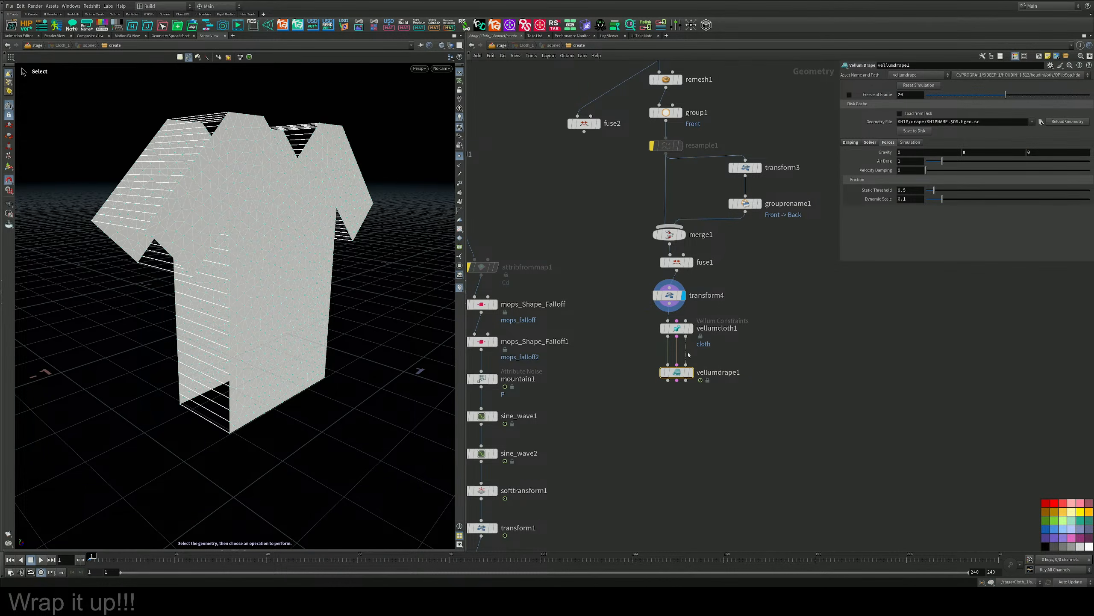
Display vellumdrape1, play the zero-gravity drape to inspect the welded shirt, and rewind to frame 1.
left_click(691, 372)
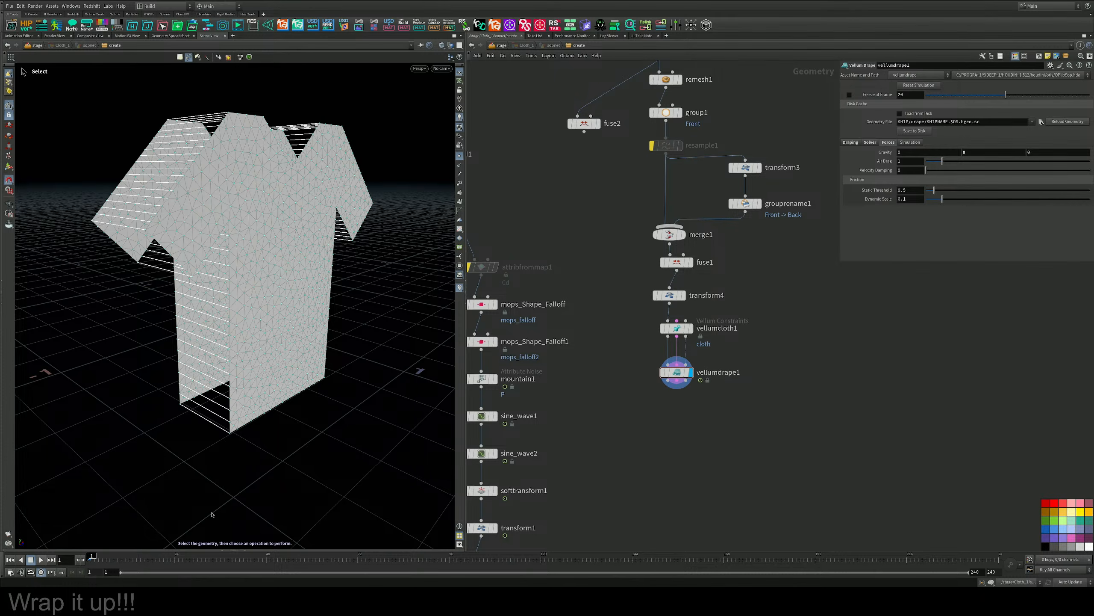
left_click(42, 560)
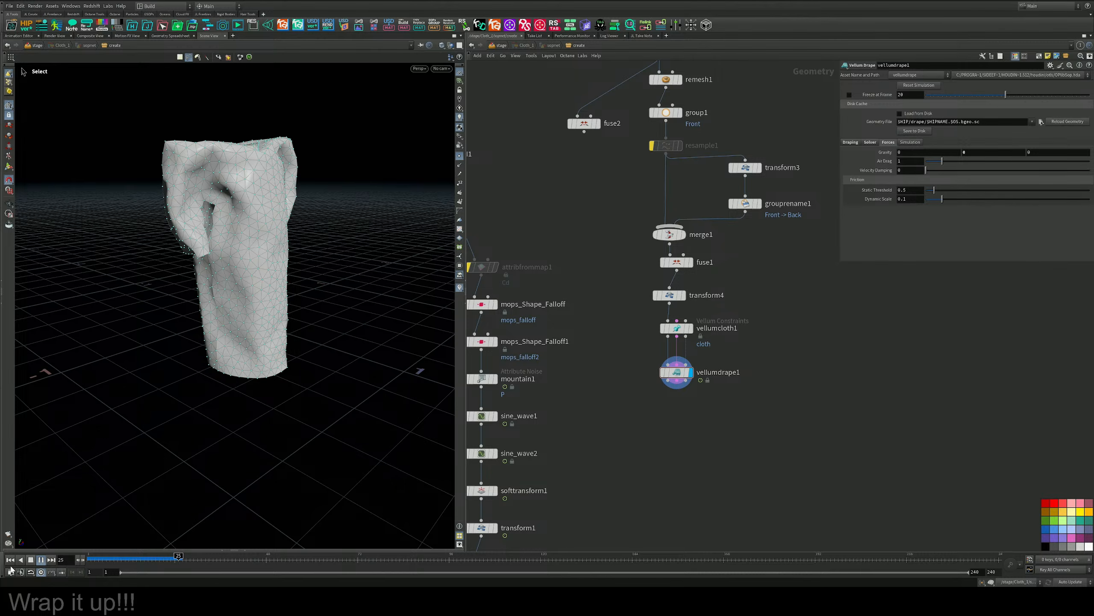
left_click(31, 559)
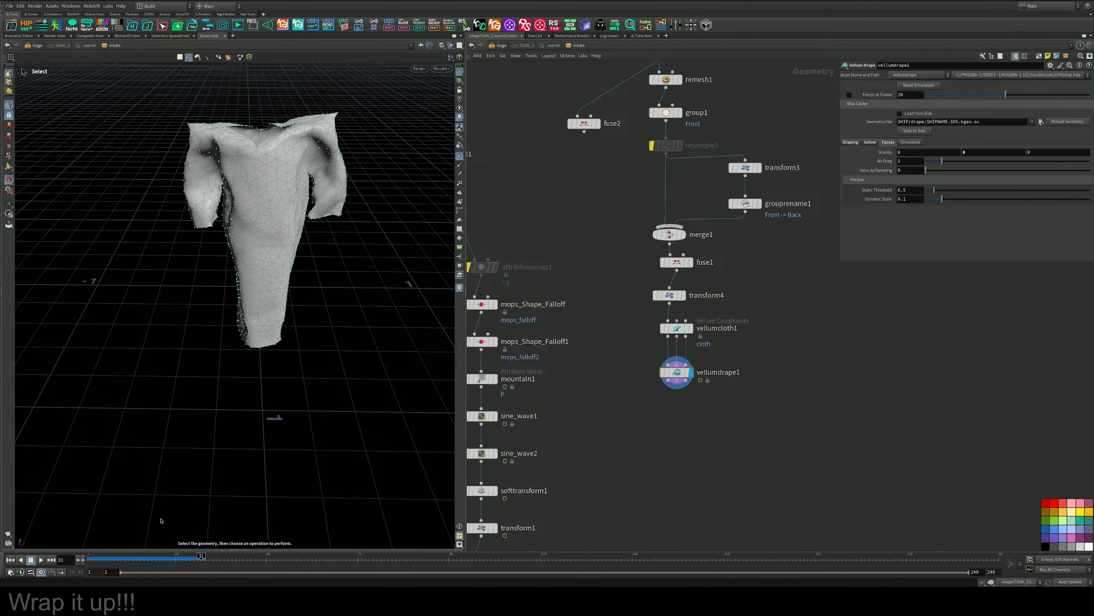
left_click(42, 560)
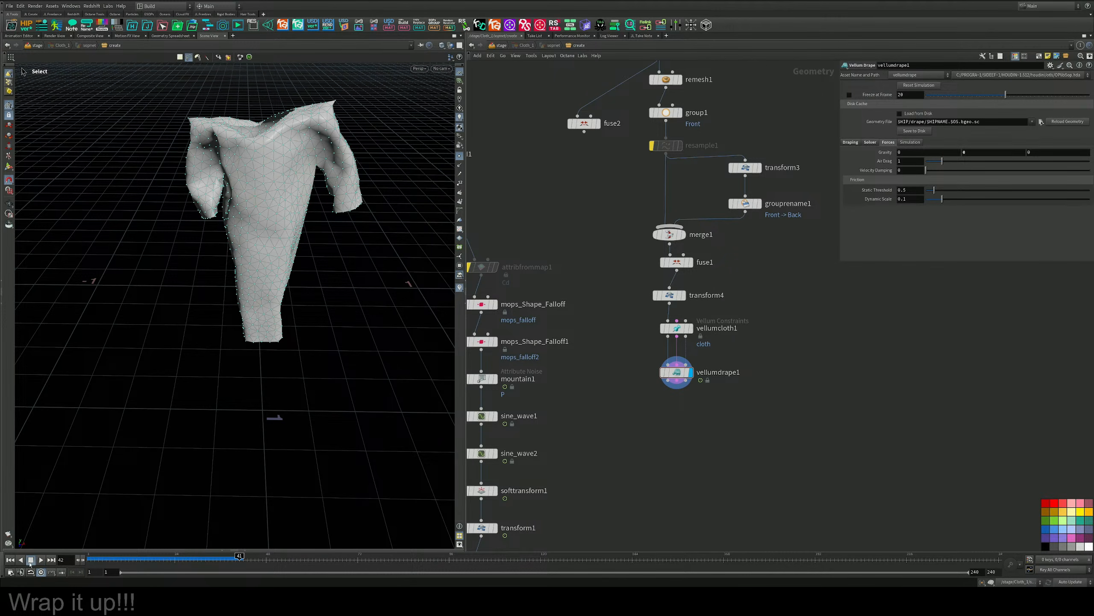
left_click(31, 562)
left_click(10, 561)
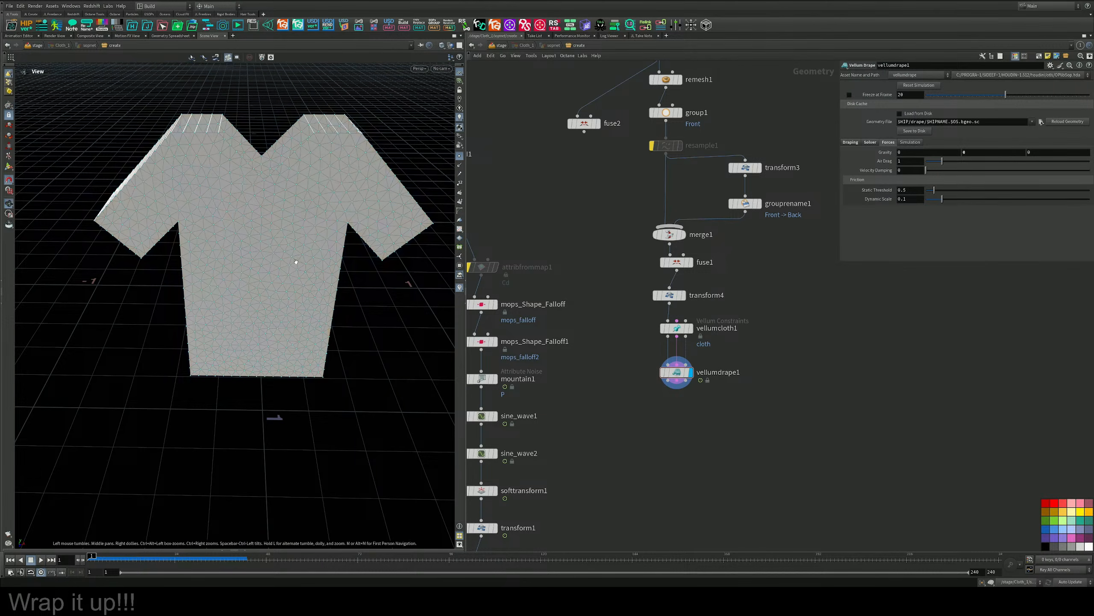
Widen the gap between the front and back panels by raising transform3's Y translation to about 0.578.
left_click_drag(298, 262, 374, 242, "alt")
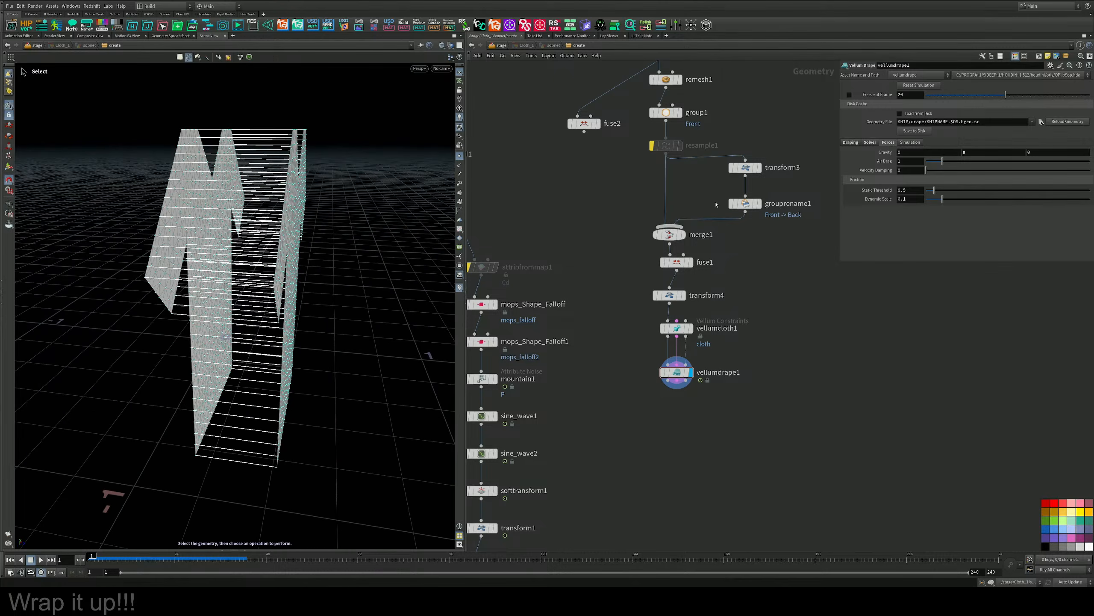
middle_click_drag(746, 196, 737, 285)
left_click(736, 256)
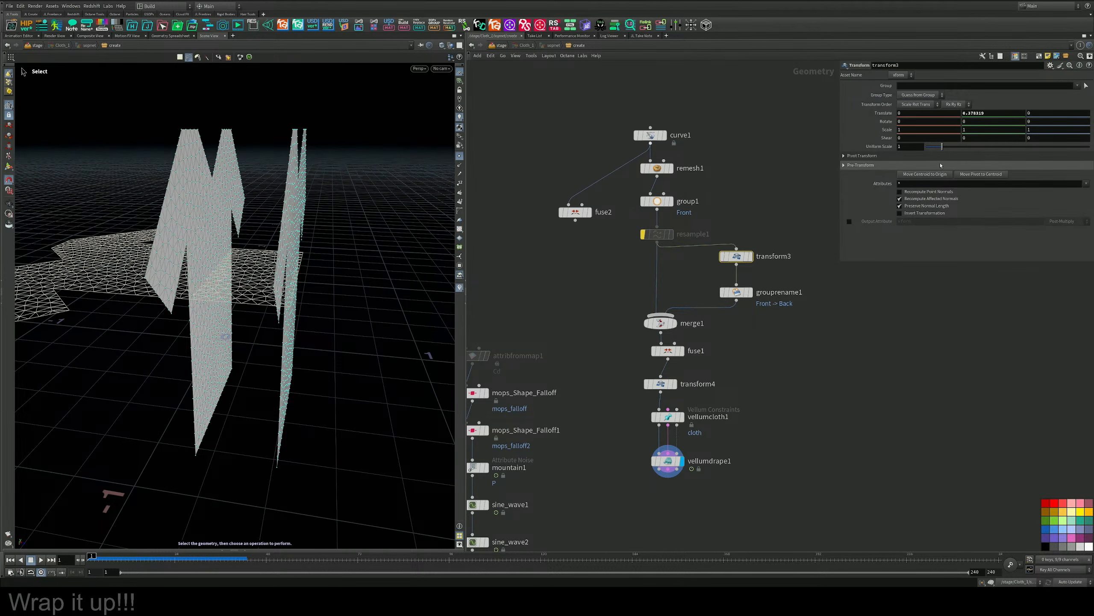
mouse_move(992, 113)
middle_mouse_down()
mouse_move(1021, 113)
mouse_move(1004, 113)
middle_mouse_up()
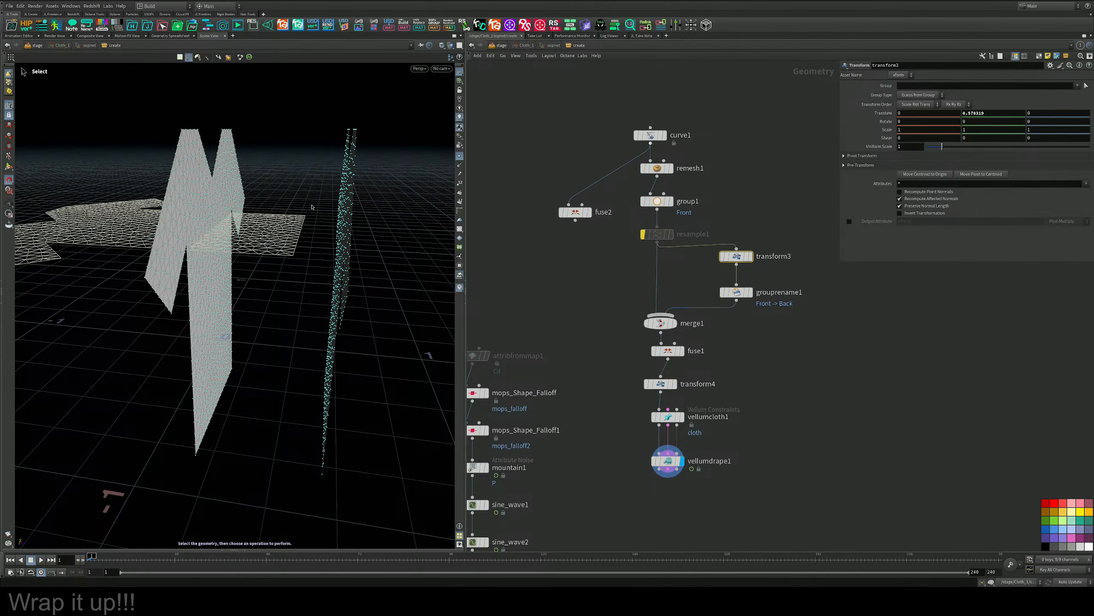
Add a Test Geometry: Tommy node beside the shirt network as a body for the T-shirt.
middle_click_drag(792, 436, 747, 470)
key("Tab")
type("tr")
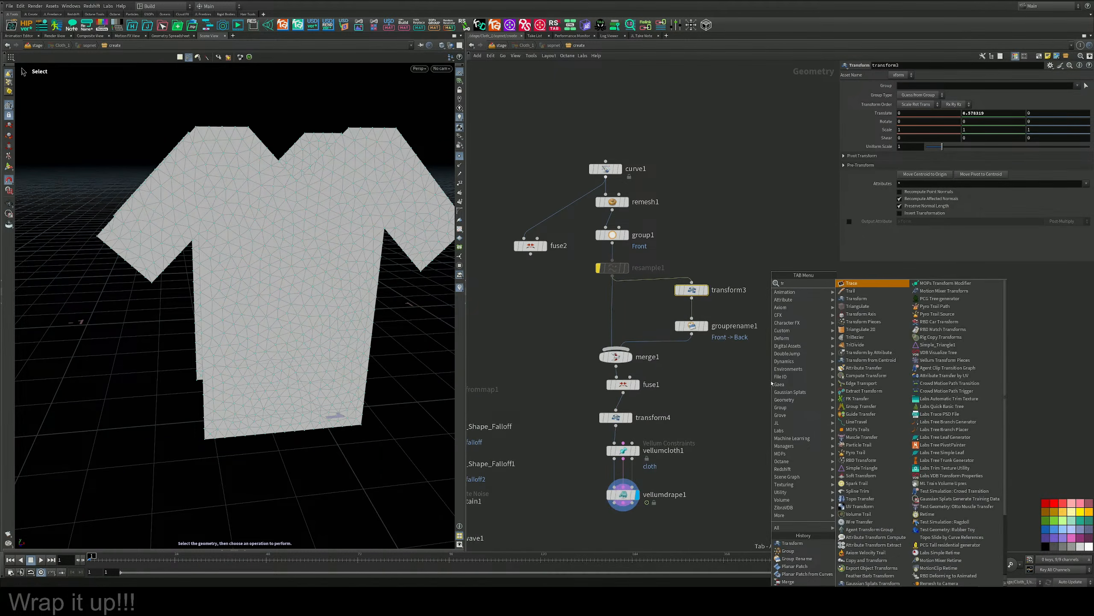
key("BackSpace")
type("im")
key("Return")
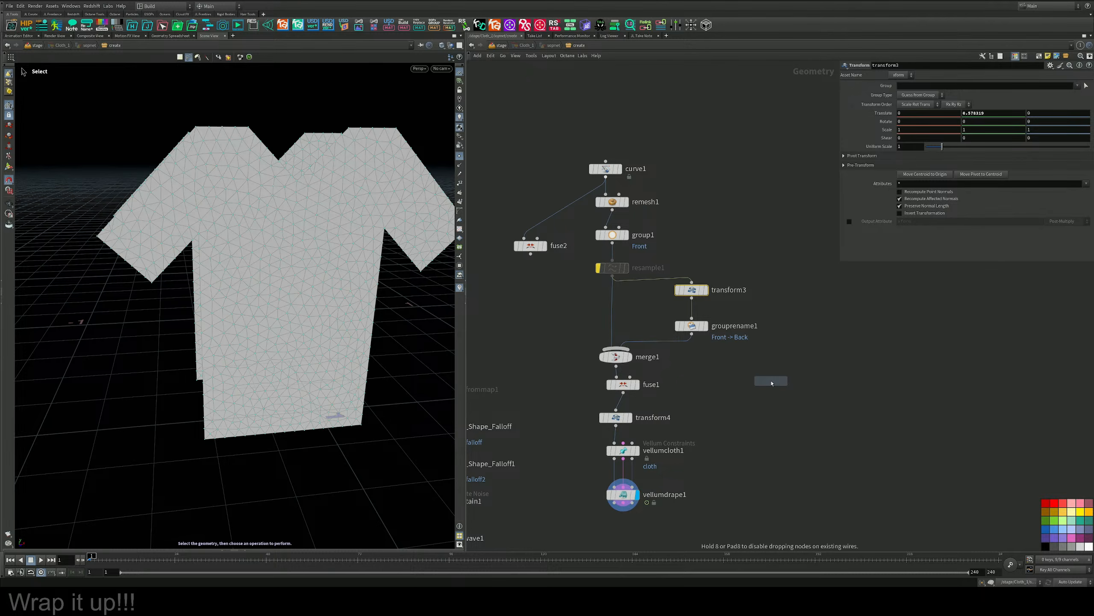
left_click(547, 315)
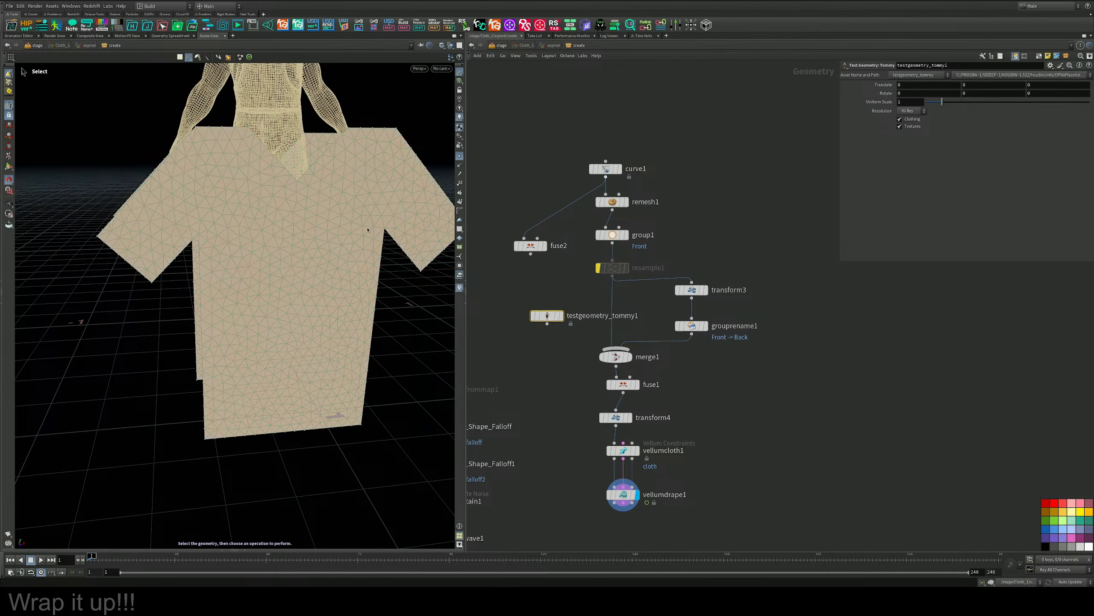
Compare the Tommy figure with the shirt panels from the back and side, and display the figure on its own.
scroll(311, 140, "down", 5)
middle_click_drag(314, 133, 250, 201)
scroll(250, 202, "up", 2)
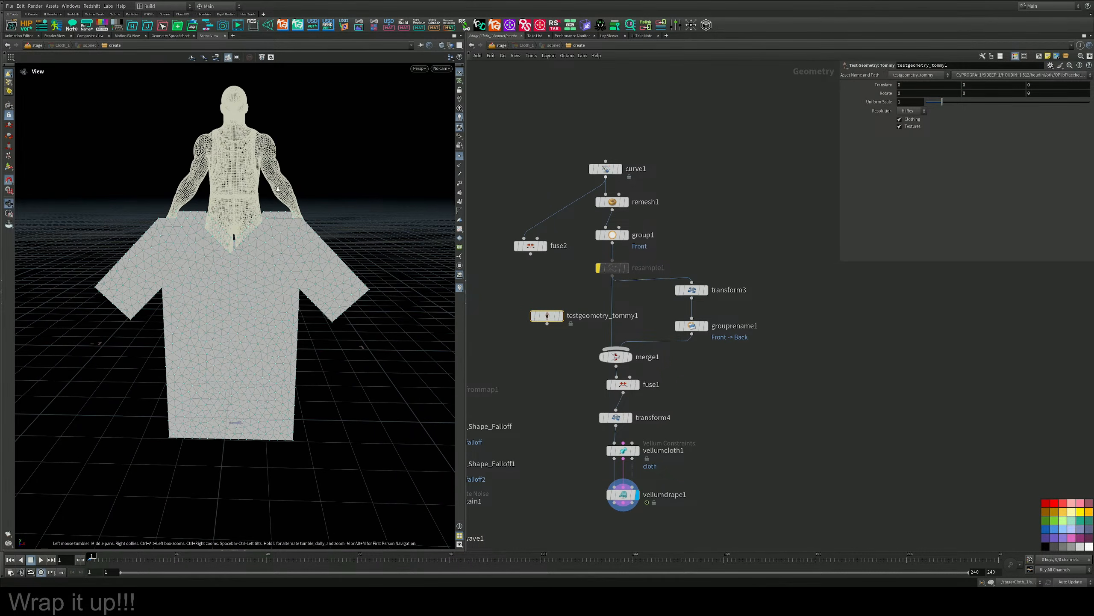
left_click_drag(250, 201, 369, 212)
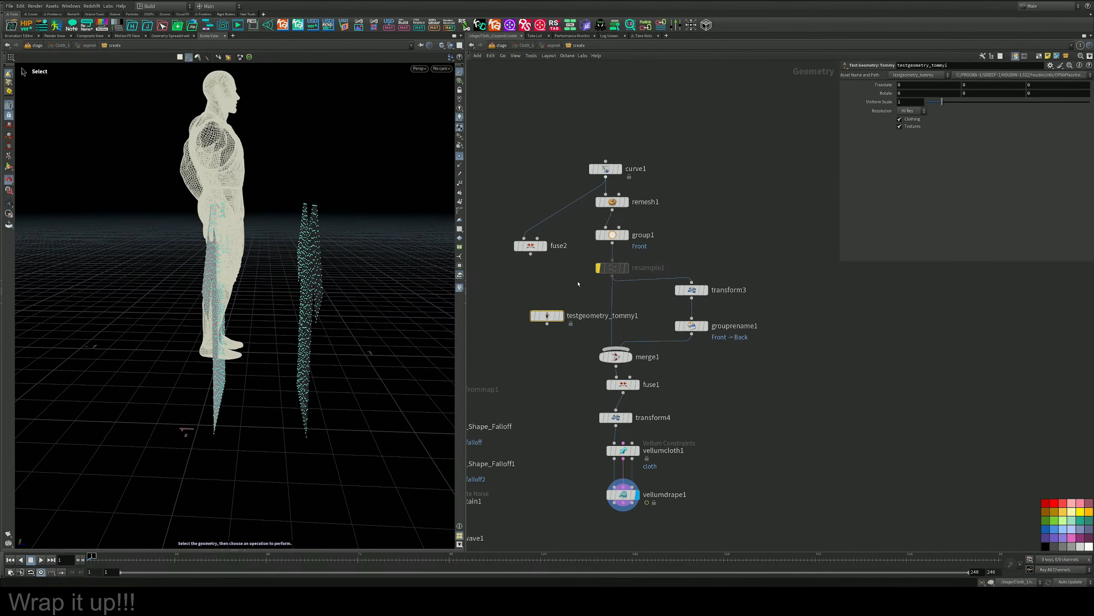
left_click(560, 315)
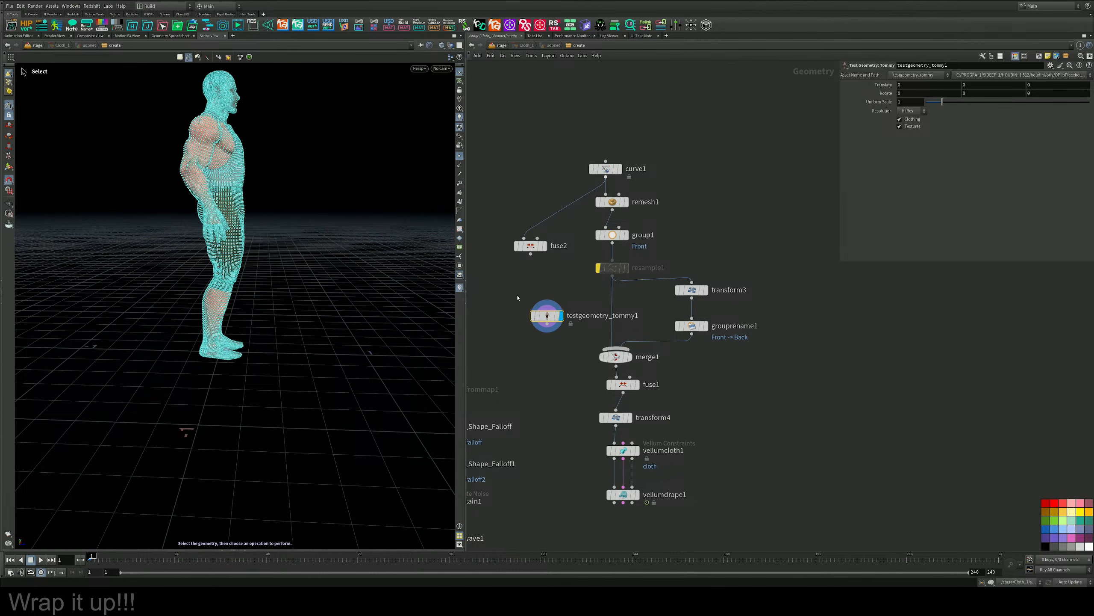
Wire the Tommy node into vellumcloth1's third input and display vellumdrape1 to compare the figure with the shirt.
middle_click_drag(518, 298, 525, 241)
left_click_drag(550, 262, 643, 399)
scroll(682, 363, "up", 3)
middle_click_drag(794, 374, 728, 367)
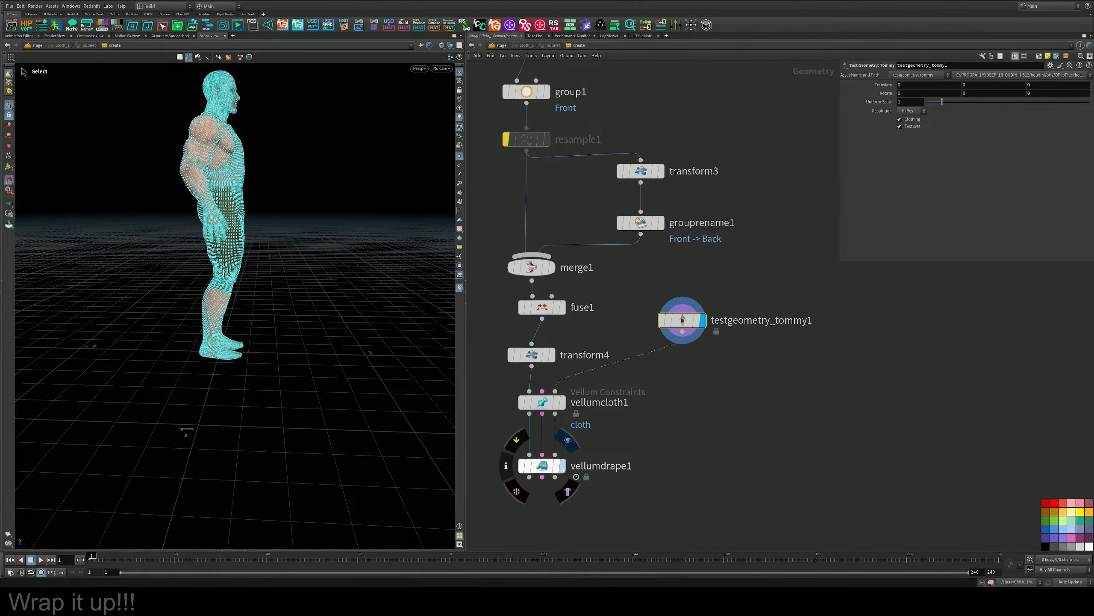
left_click(563, 466)
left_click_drag(311, 258, 168, 249, "alt")
scroll(167, 249, "down", 3)
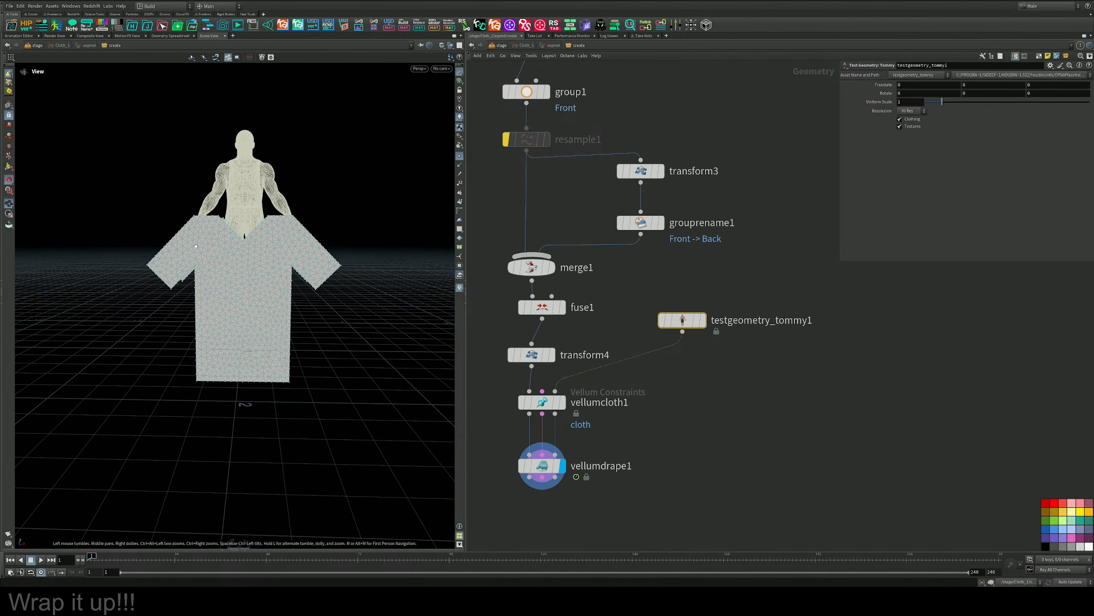
Insert a Transform node between Tommy and vellumcloth1 and set its Uniform Scale to about 1.41.
key("Tab")
type("tras")
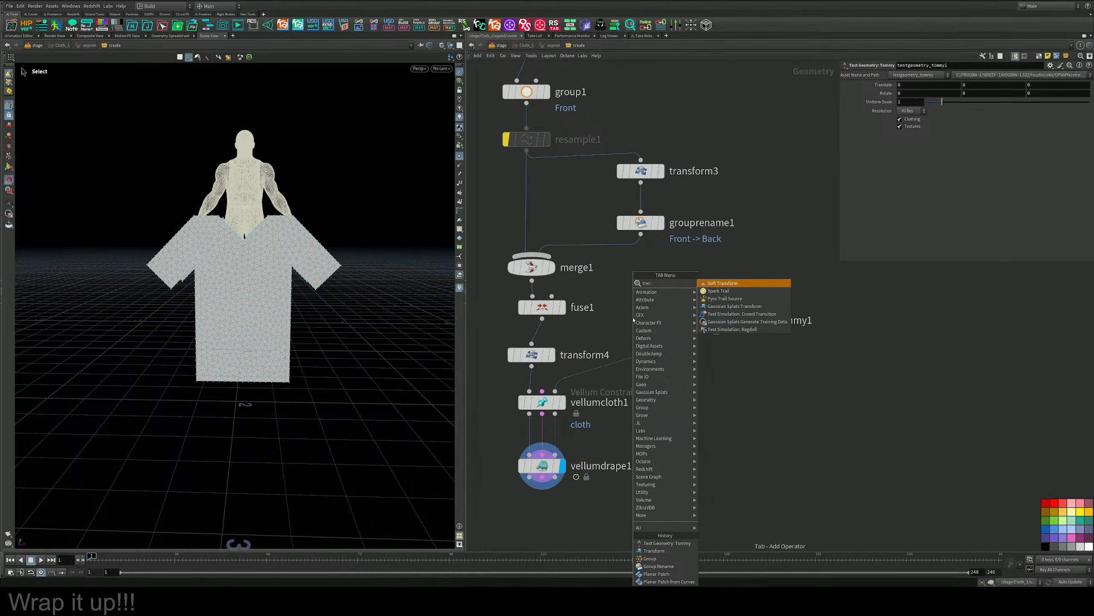
key("BackSpace")
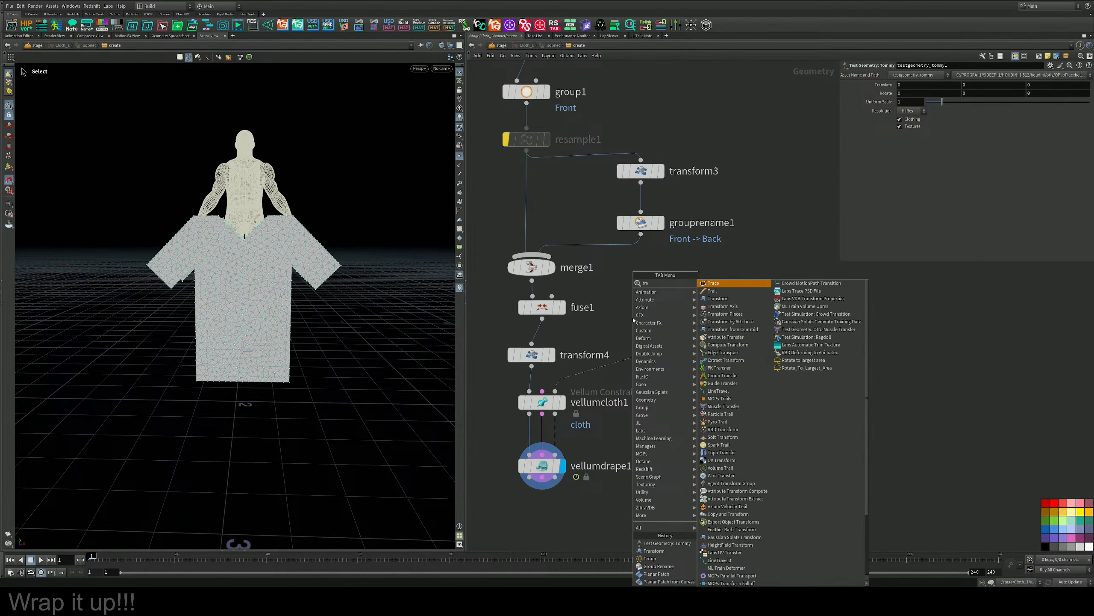
key("Down")
key("Down")
key("Return")
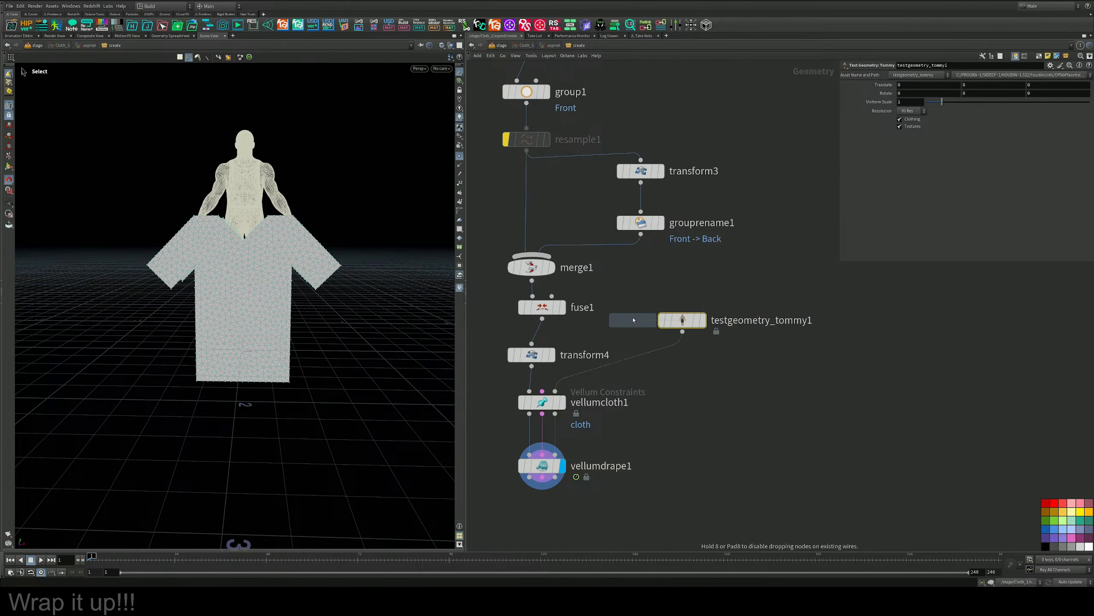
left_click(637, 356)
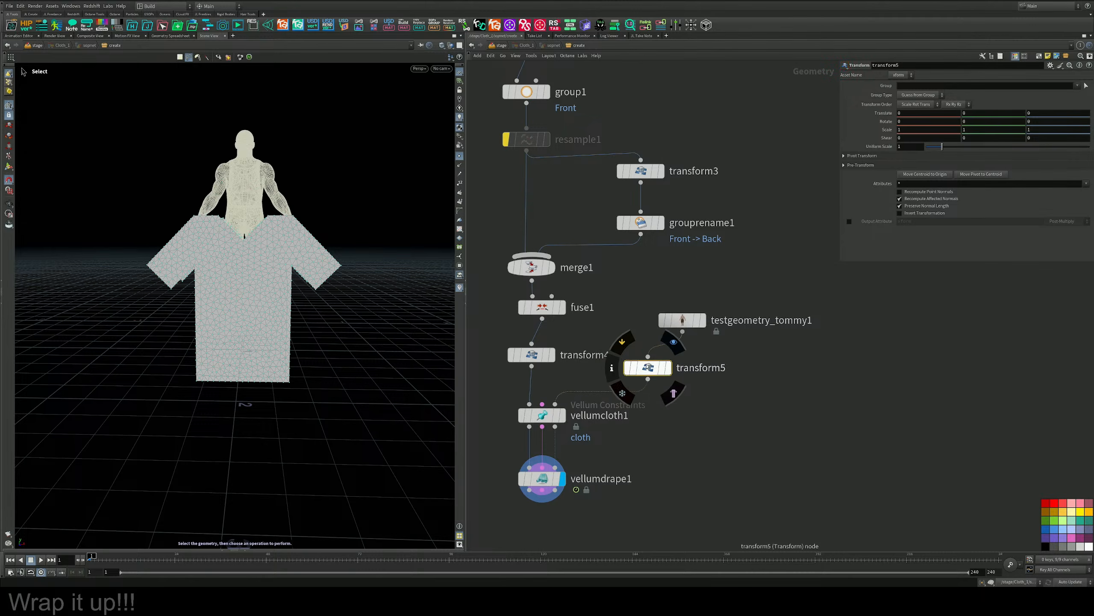
left_click_drag(942, 147, 921, 151)
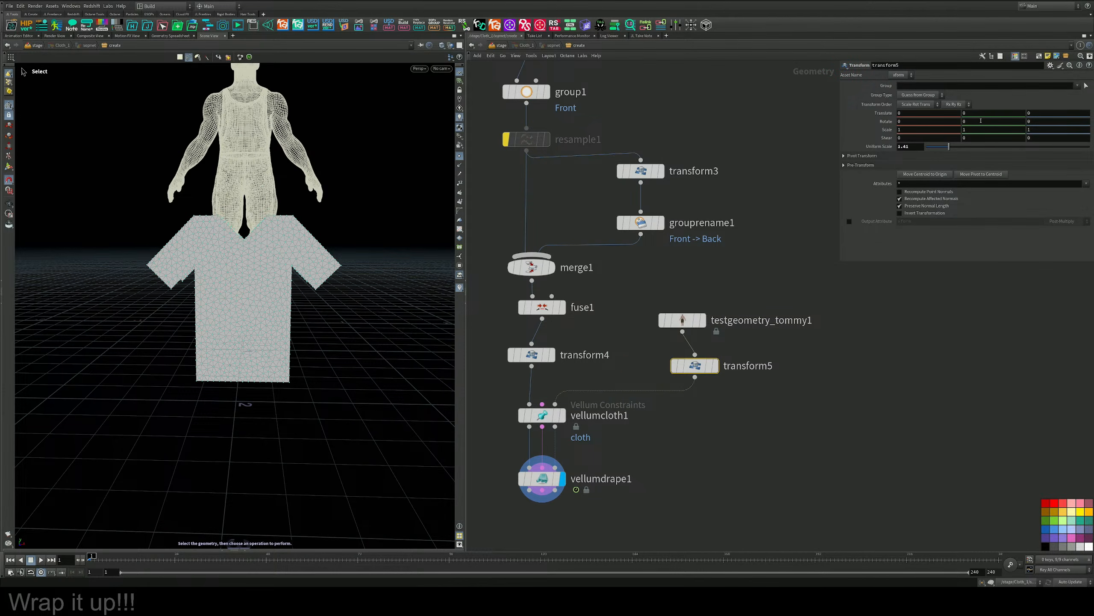
Position the scaled Tommy between the shirt panels with a Y translation of -1.2 and a Z translation of about 0.3.
middle_click_drag(984, 113, 933, 121)
left_click_drag(241, 298, 362, 282, "alt")
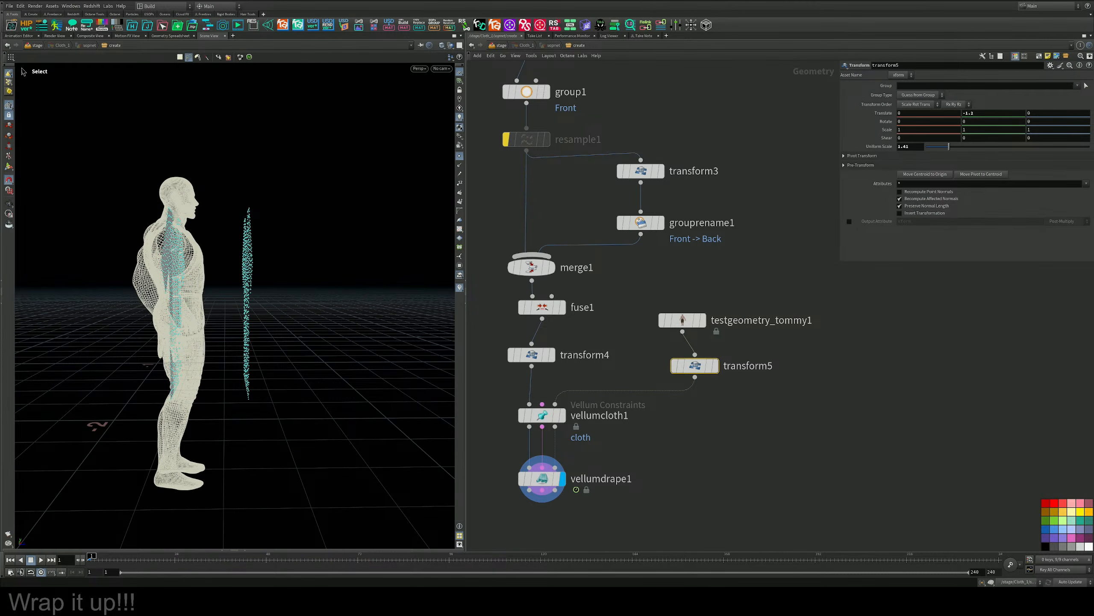
left_click(8, 166)
left_click_drag(216, 480, 254, 479)
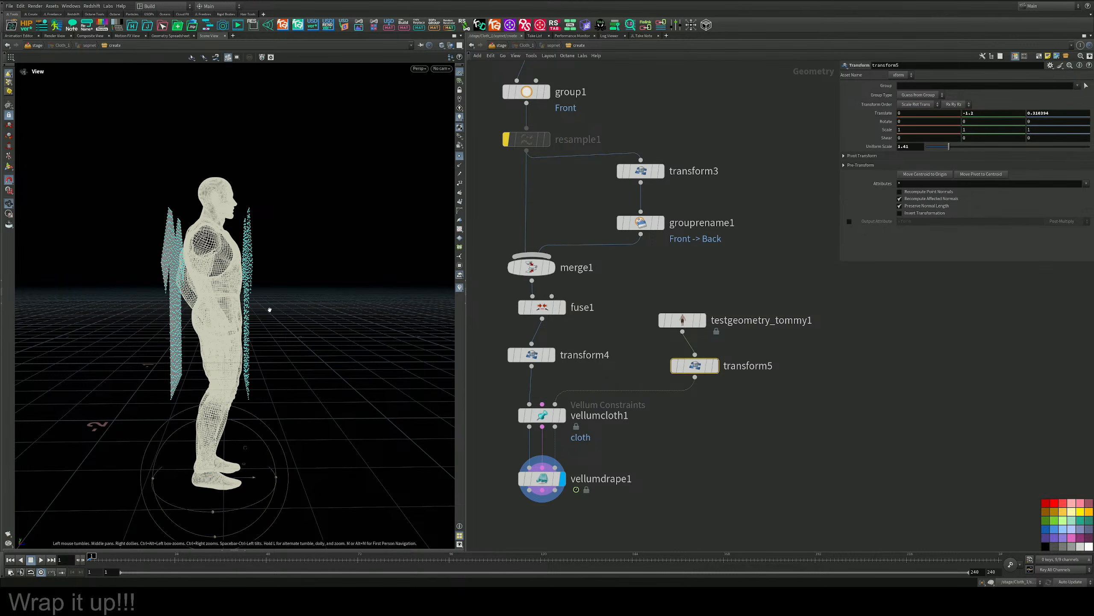
left_click_drag(269, 308, 280, 276, "alt")
left_click_drag(310, 345, 252, 280, "alt")
middle_click_drag(253, 280, 255, 345, "alt")
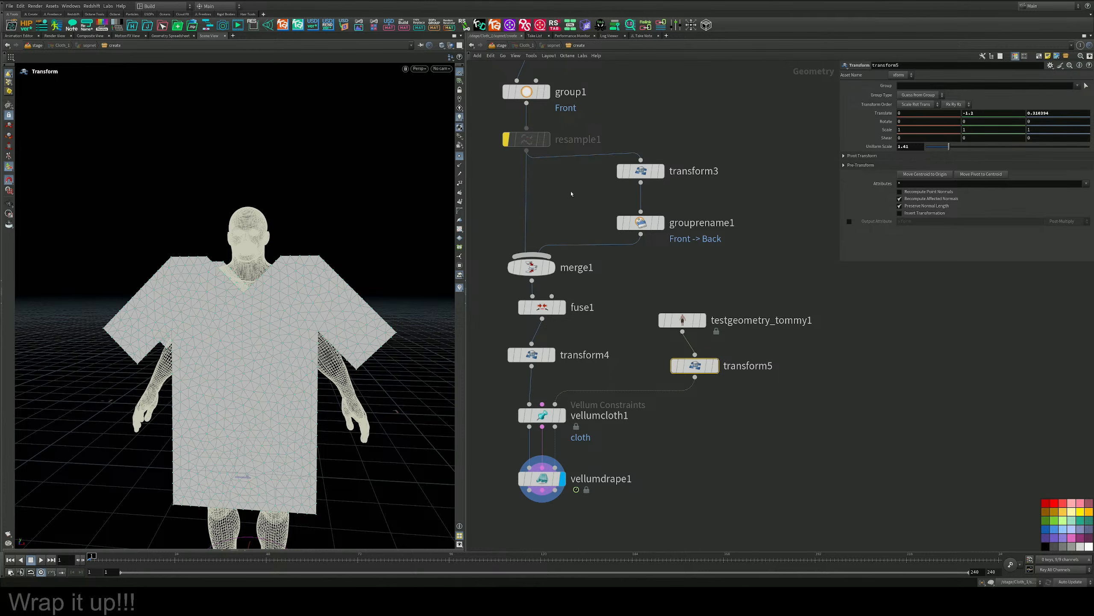
Move the curve1 node further above remesh1 to leave space between them in the network.
middle_click_drag(588, 183, 664, 394)
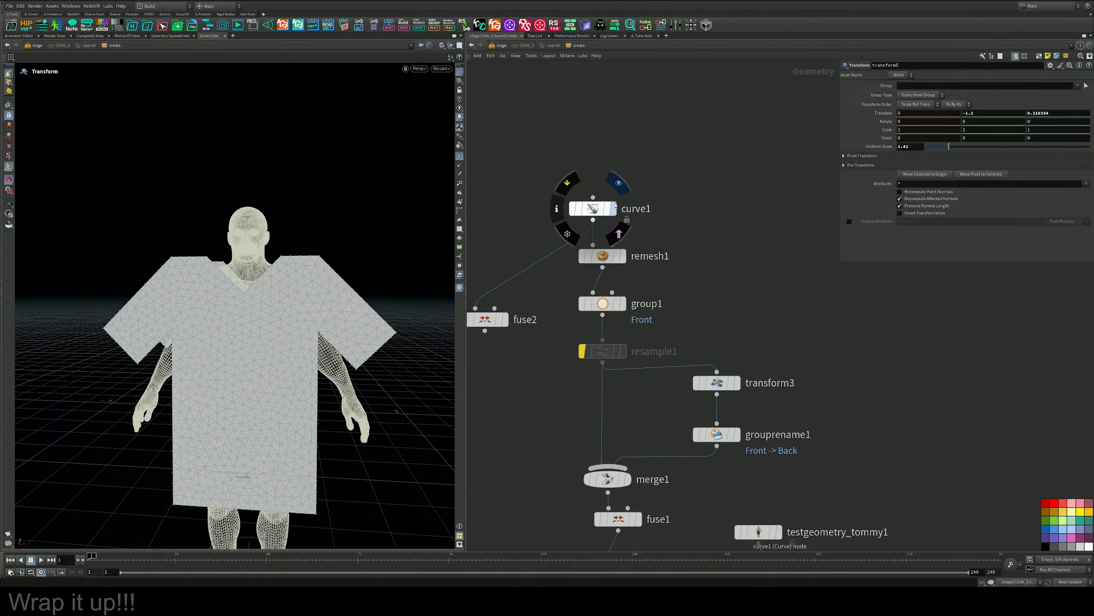
left_click_drag(593, 208, 602, 169)
scroll(720, 261, "down", 3)
middle_click_drag(721, 261, 703, 85)
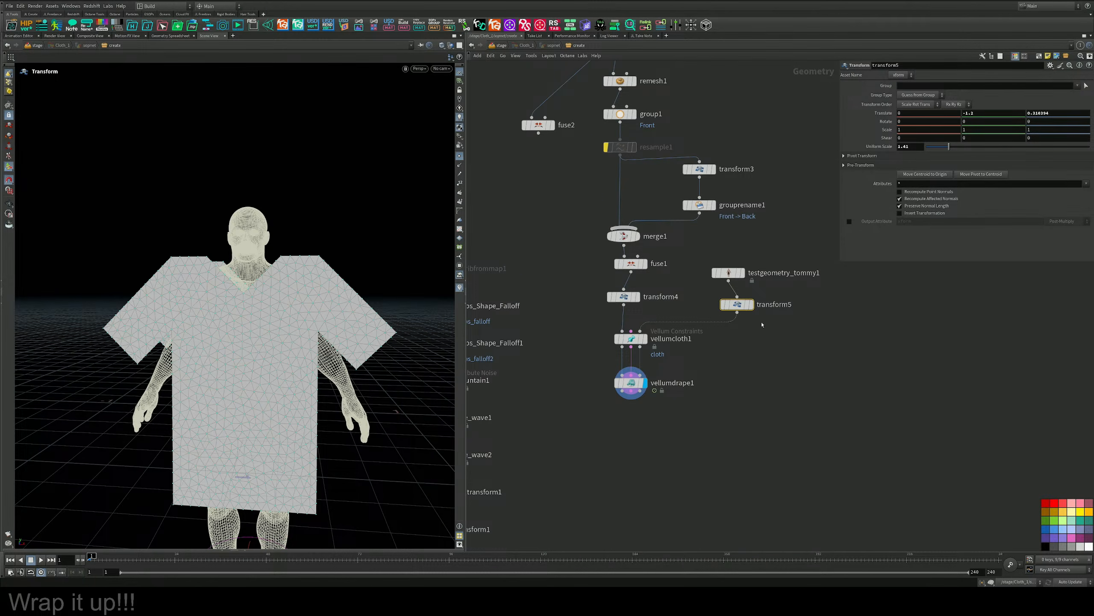
Display the original Tommy node and delete the transform5 node below it.
left_click(744, 273)
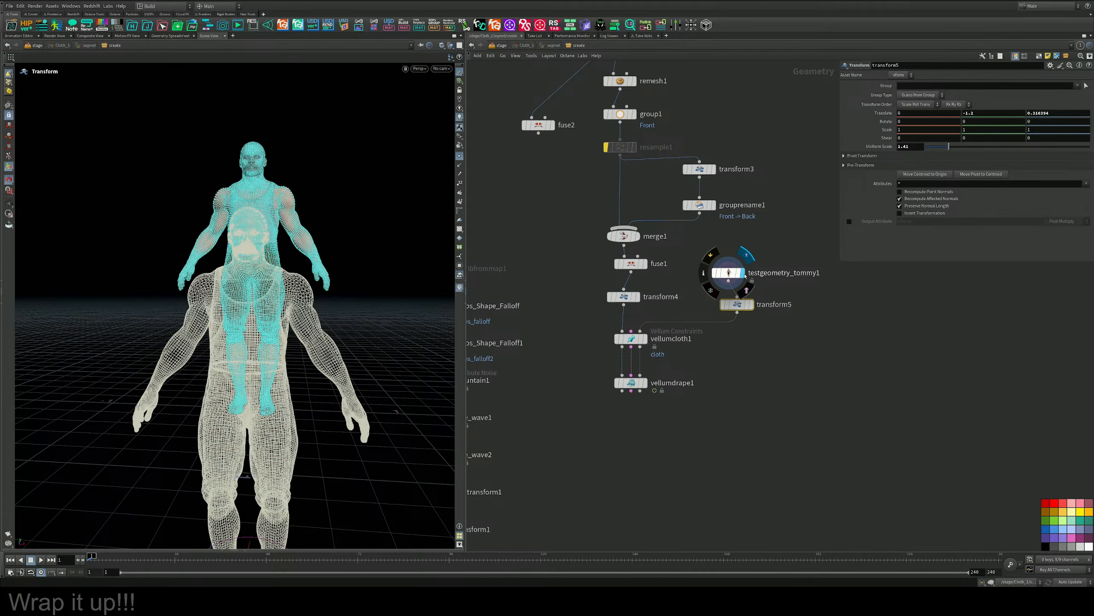
key("Delete")
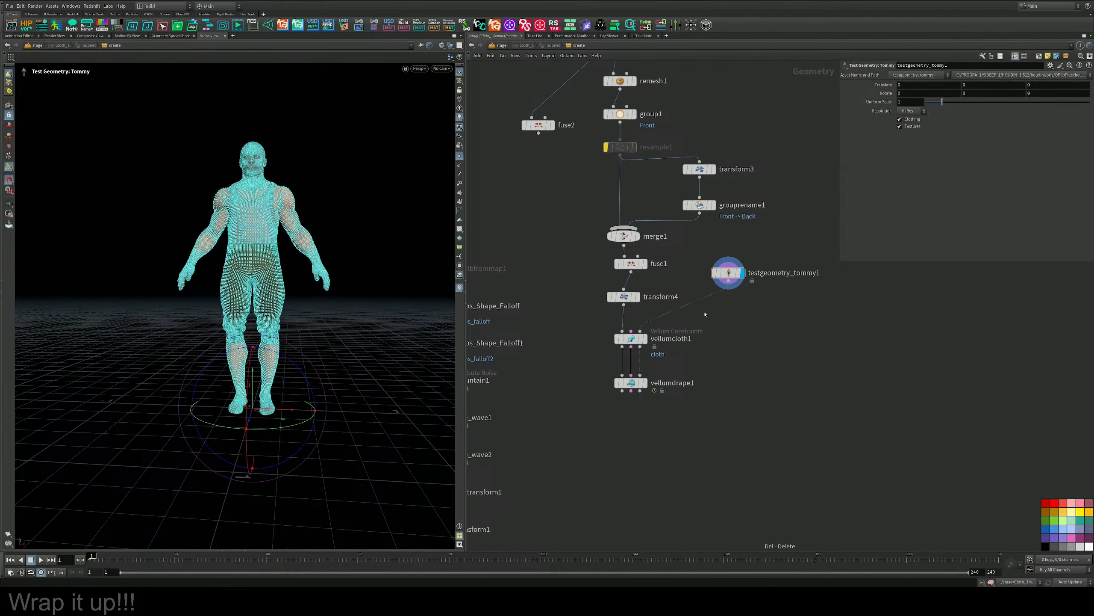
key("h")
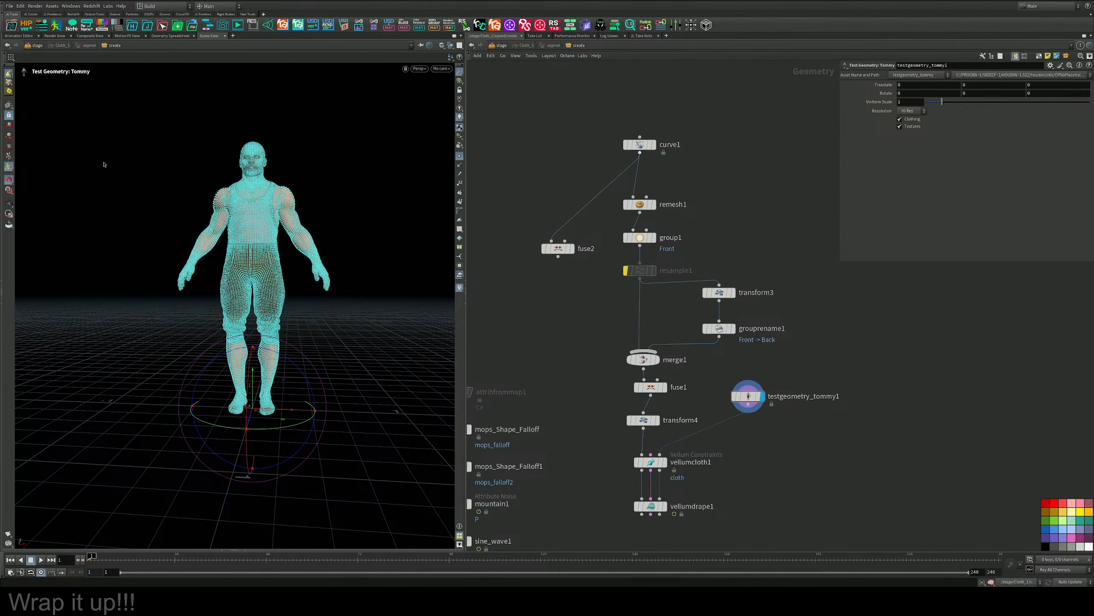
Turn off the point display and frame the textured Tommy figure from the front in selection mode.
left_click(10, 107)
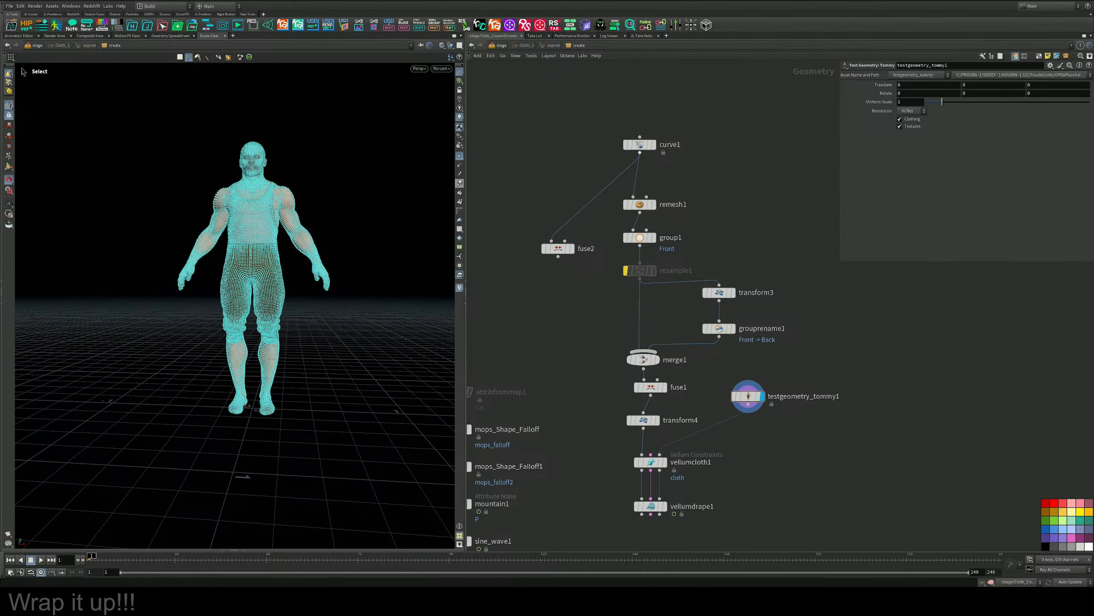
left_click(460, 156)
left_click_drag(243, 195, 260, 197, "alt")
middle_click_drag(260, 197, 234, 230, "alt")
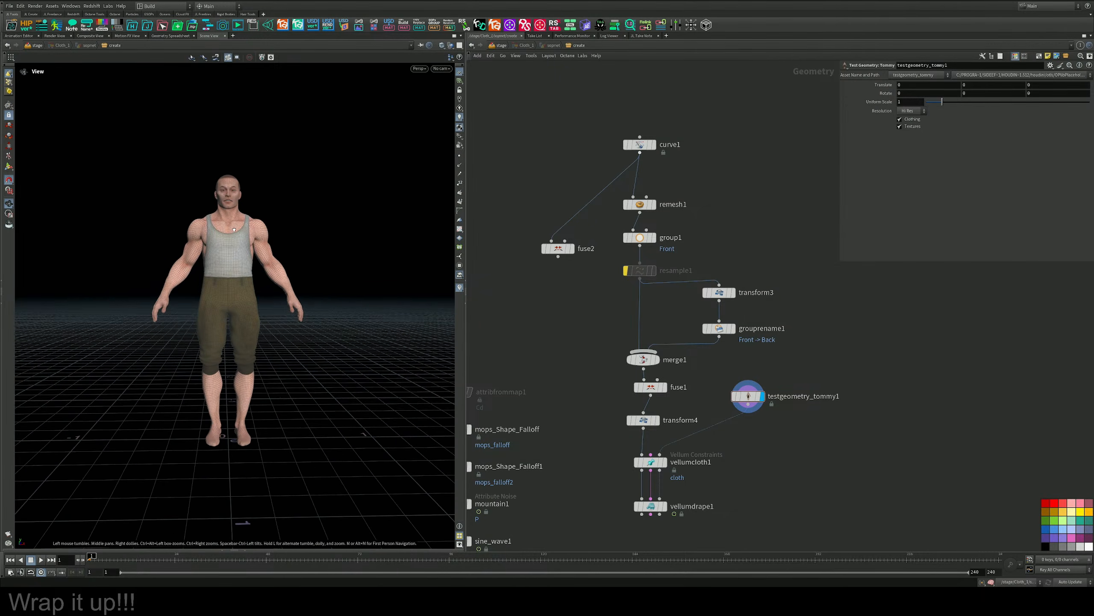
key("s")
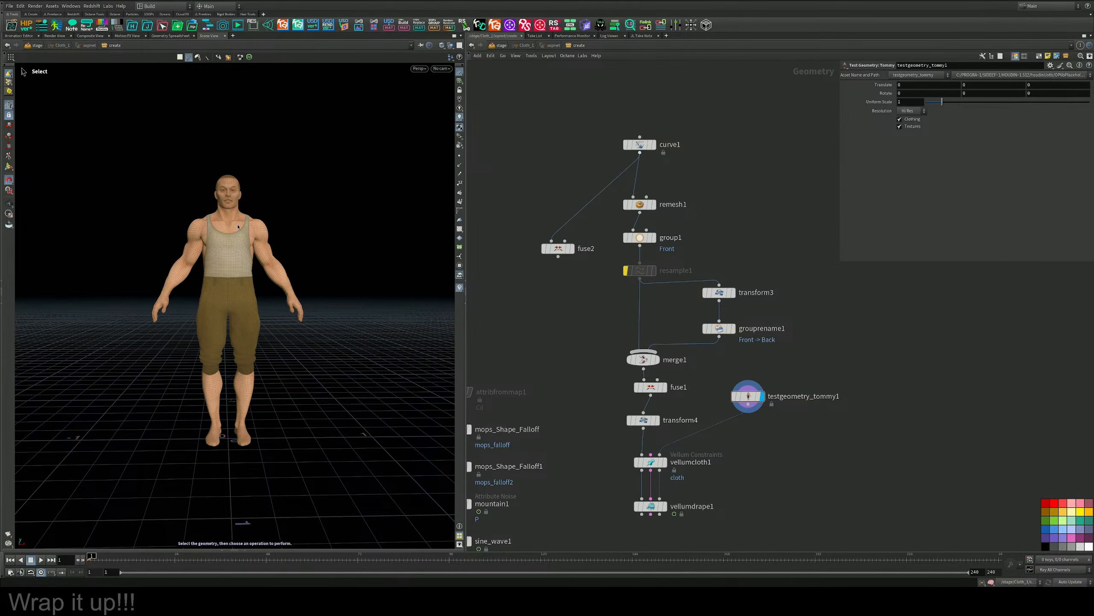
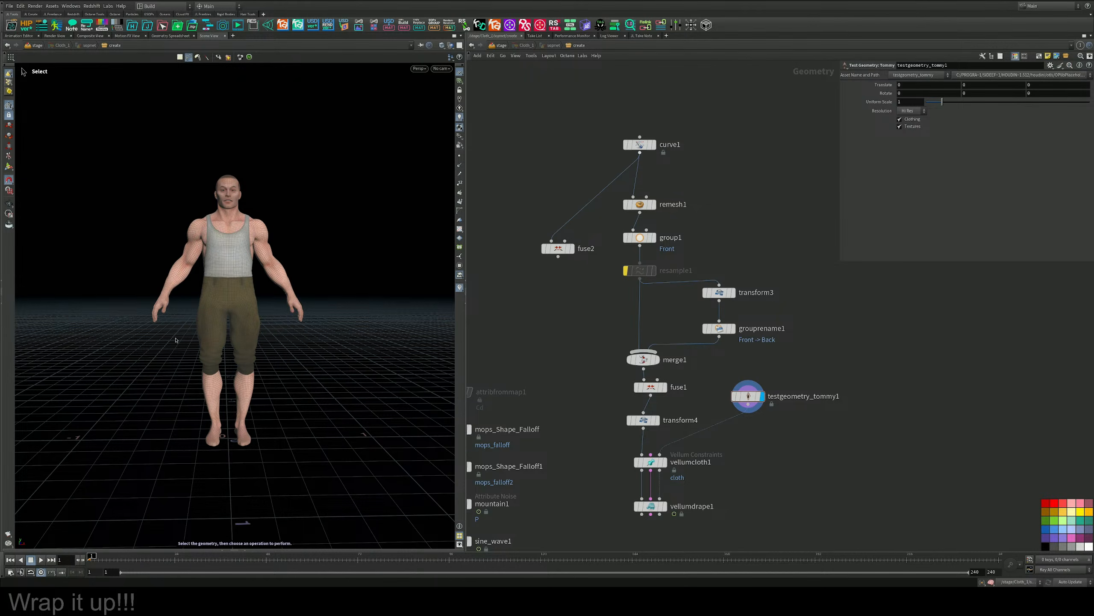
Move the Tommy test geometry node further away from the shirt node chain to leave free space around it.
scroll(834, 359, "down", 3)
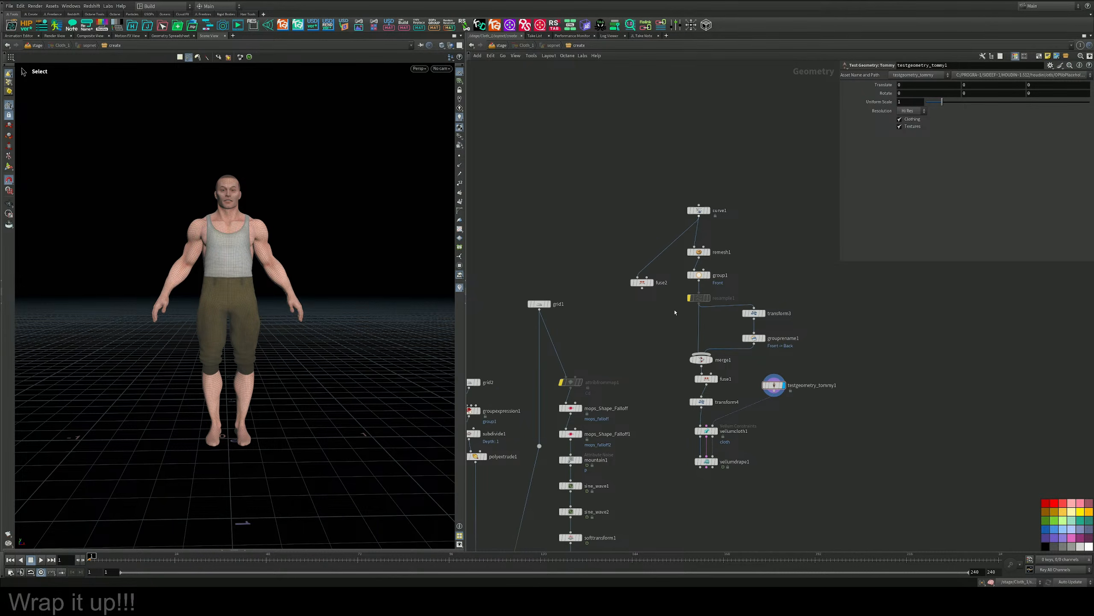
scroll(675, 312, "up", 3)
scroll(677, 292, "down", 4)
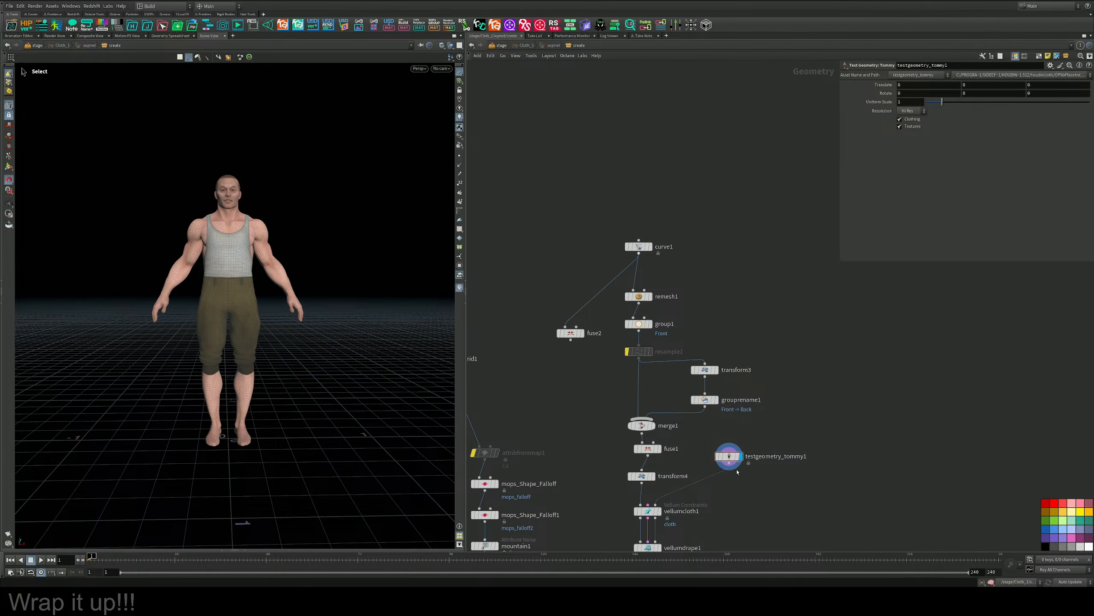
left_click_drag(732, 462, 825, 365)
scroll(827, 389, "up", 3)
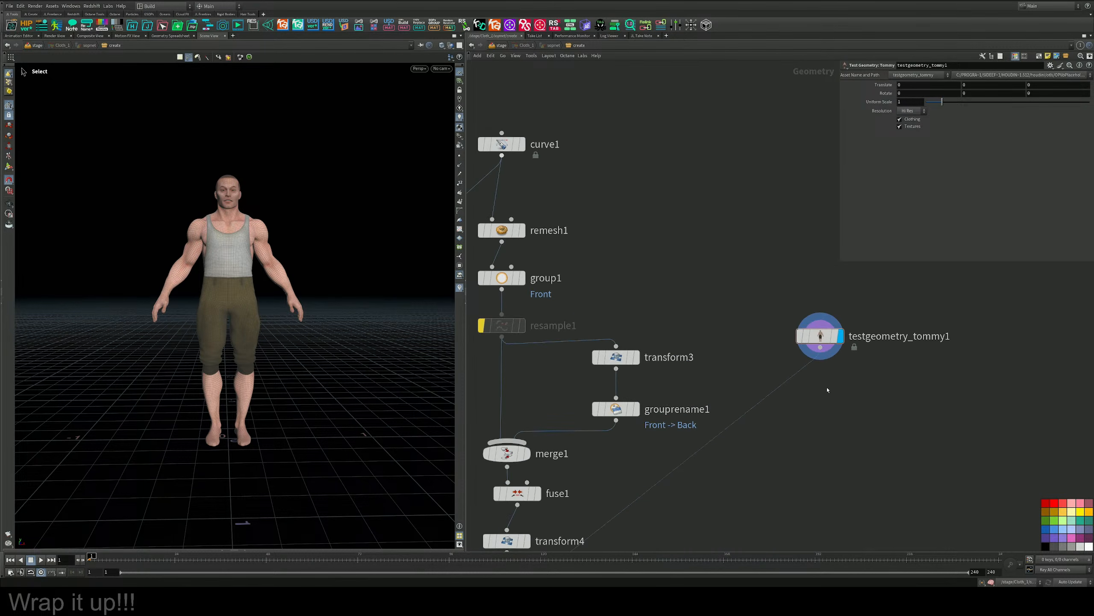
middle_click_drag(827, 390, 661, 358)
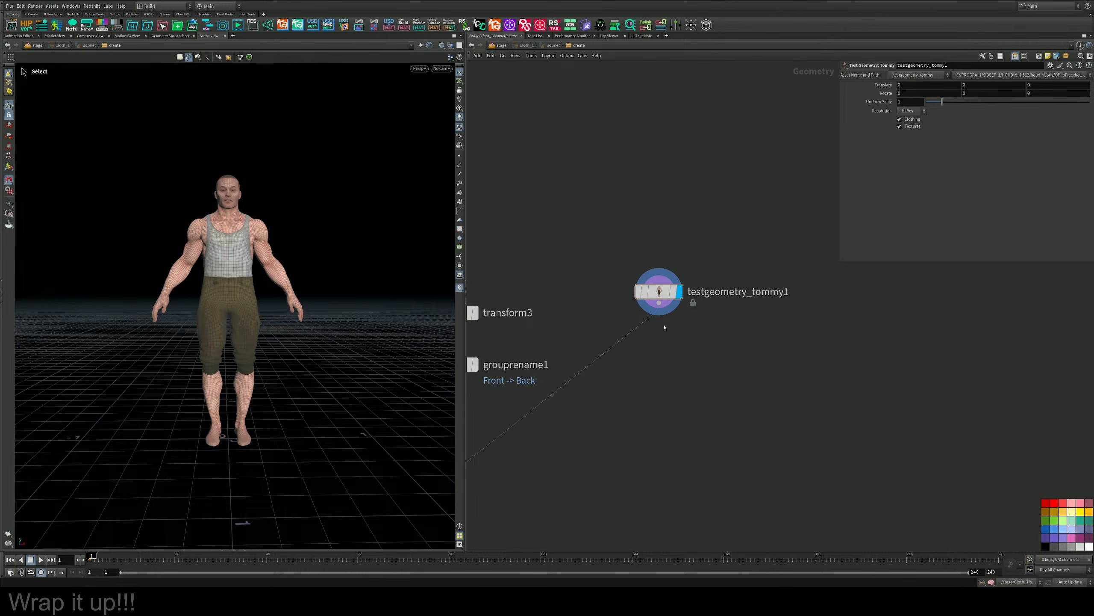
left_click_drag(275, 271, 270, 248, "alt")
right_click_drag(269, 248, 369, 212, "alt")
left_click_drag(369, 212, 312, 243, "alt")
middle_click_drag(683, 364, 684, 363)
key("Tab")
mouse_move(681, 360)
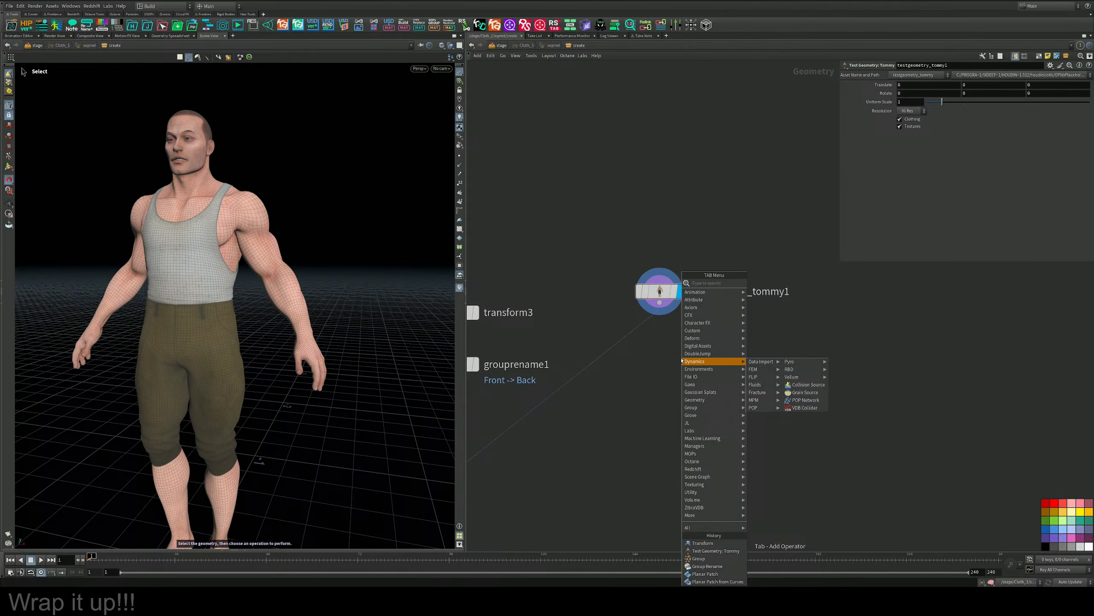
type("tra")
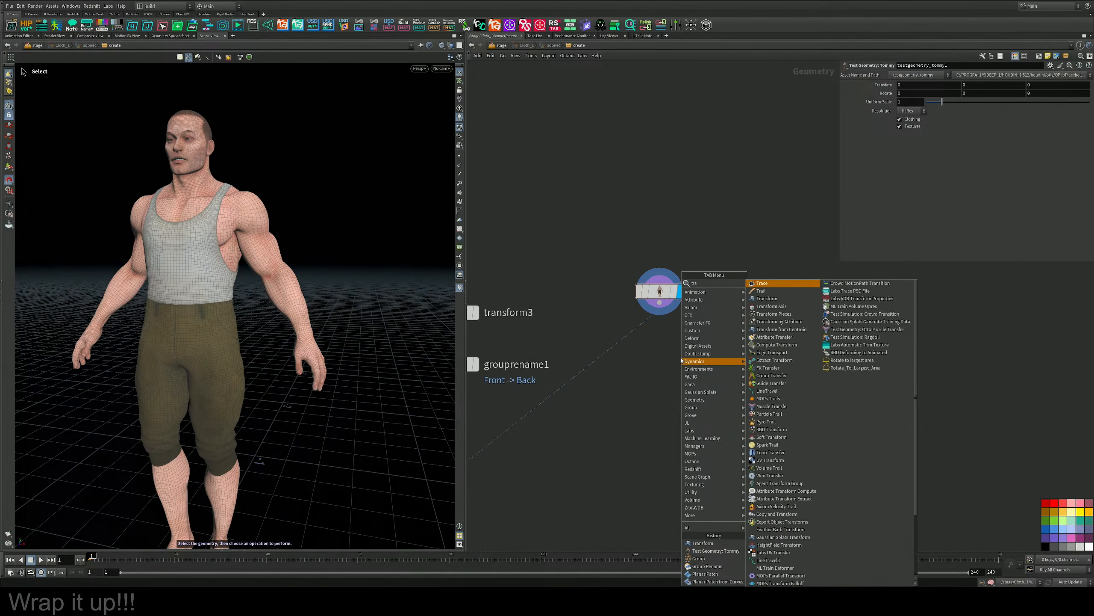
key("Down")
key("Down")
key("Return")
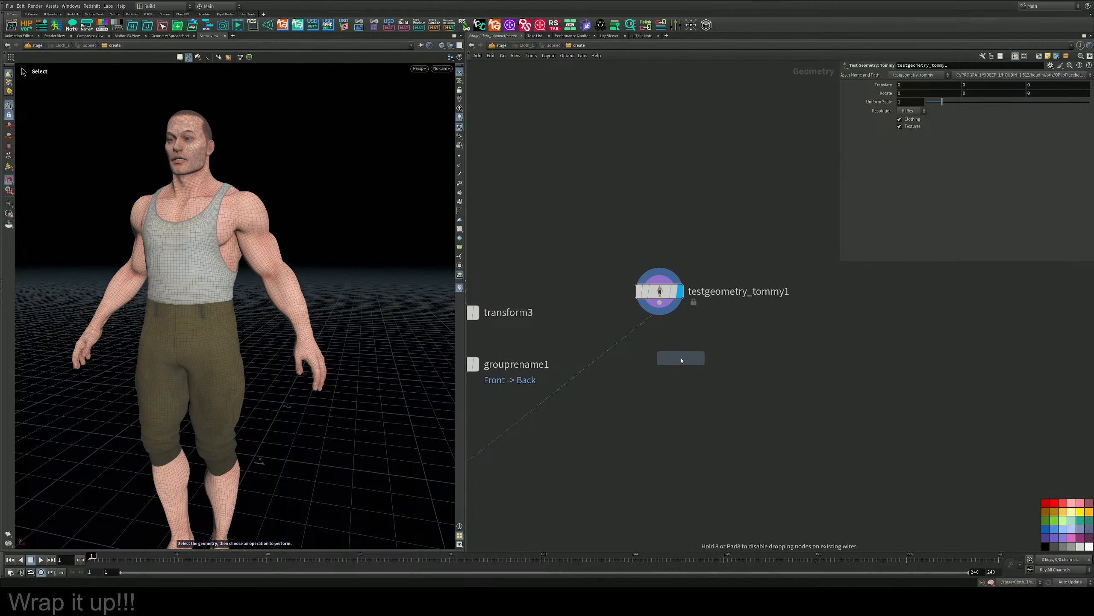
Add a Soft Transform node directly below the Tommy node, wire it in and display it.
key("Tab")
type("sof")
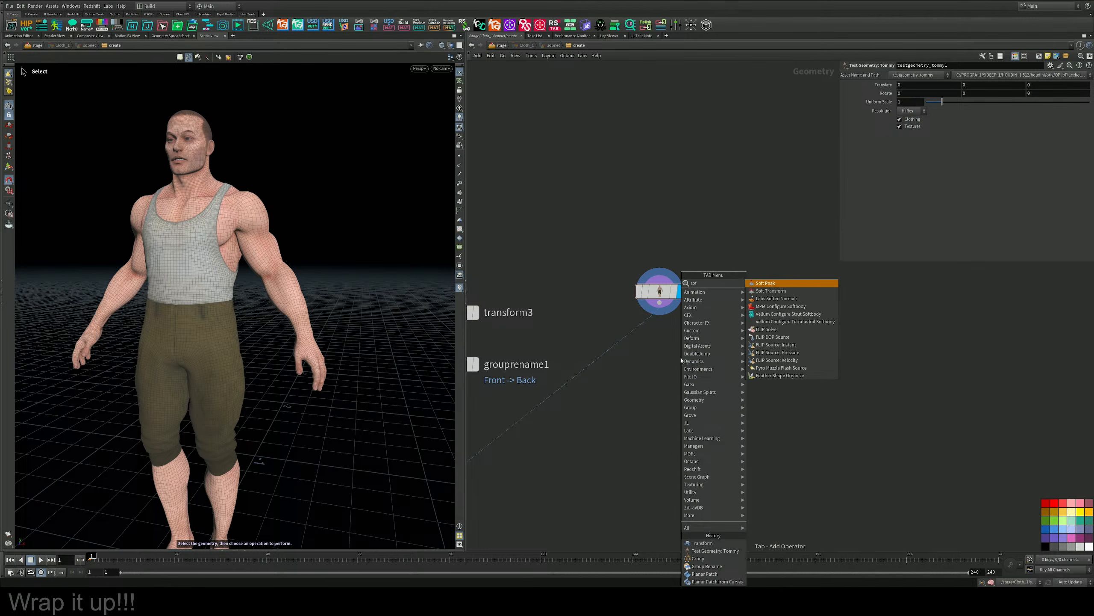
key("Down")
key("Return")
left_click(627, 346)
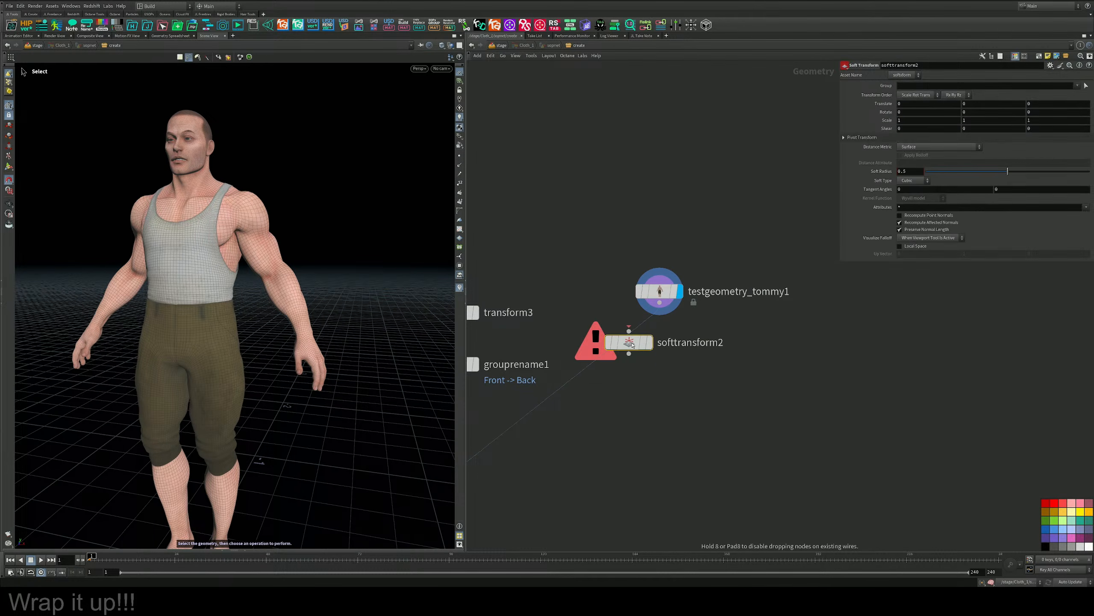
left_click_drag(628, 346, 665, 361)
left_click(680, 358)
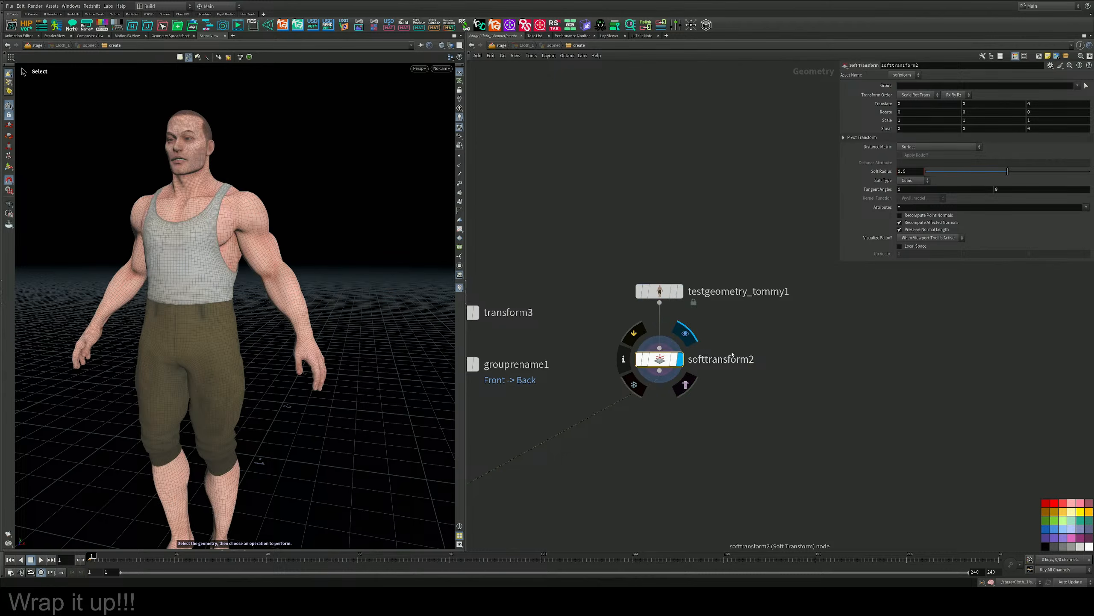
Try to assign the points of Tommy's left arm as the Soft Transform group, test a translation and undo it.
left_click(1087, 86)
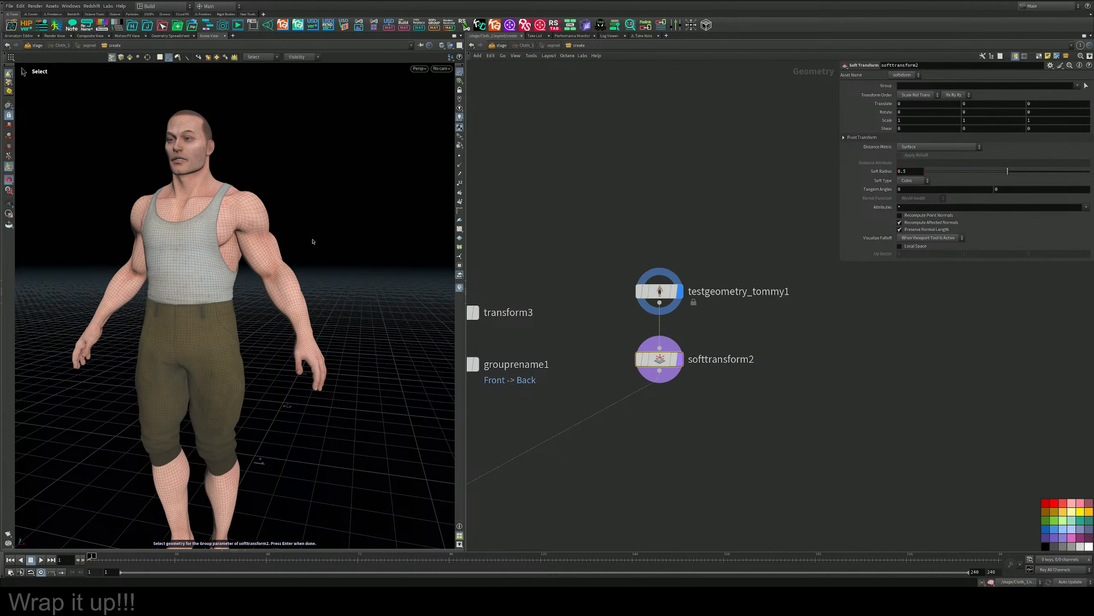
left_click_drag(271, 316, 291, 301, "alt")
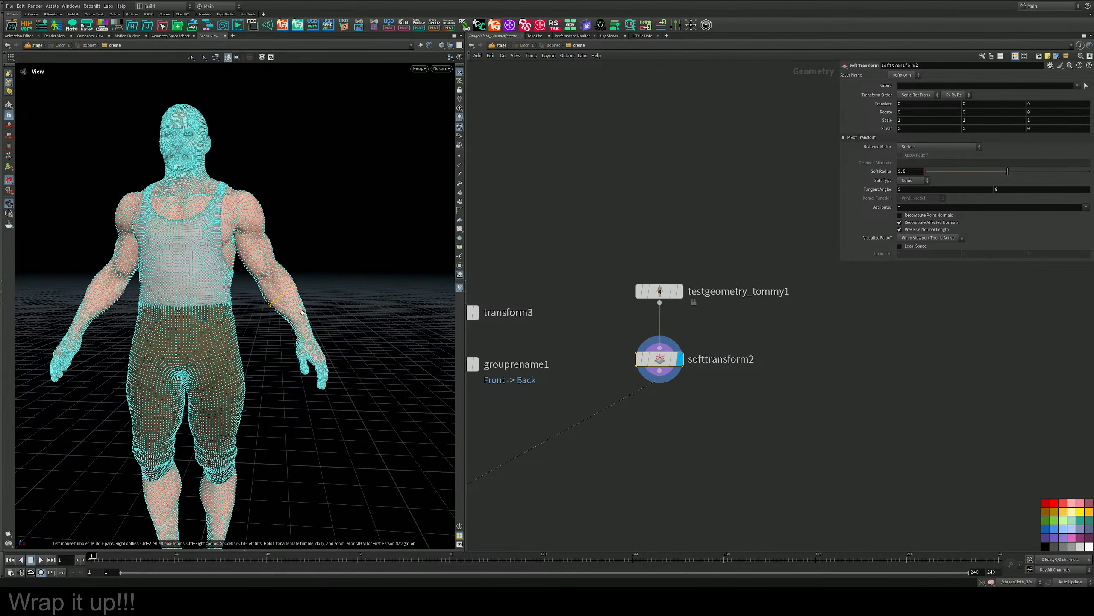
middle_click_drag(291, 301, 330, 298, "alt")
right_click_drag(330, 298, 333, 283, "alt")
middle_click_drag(333, 284, 334, 265, "alt")
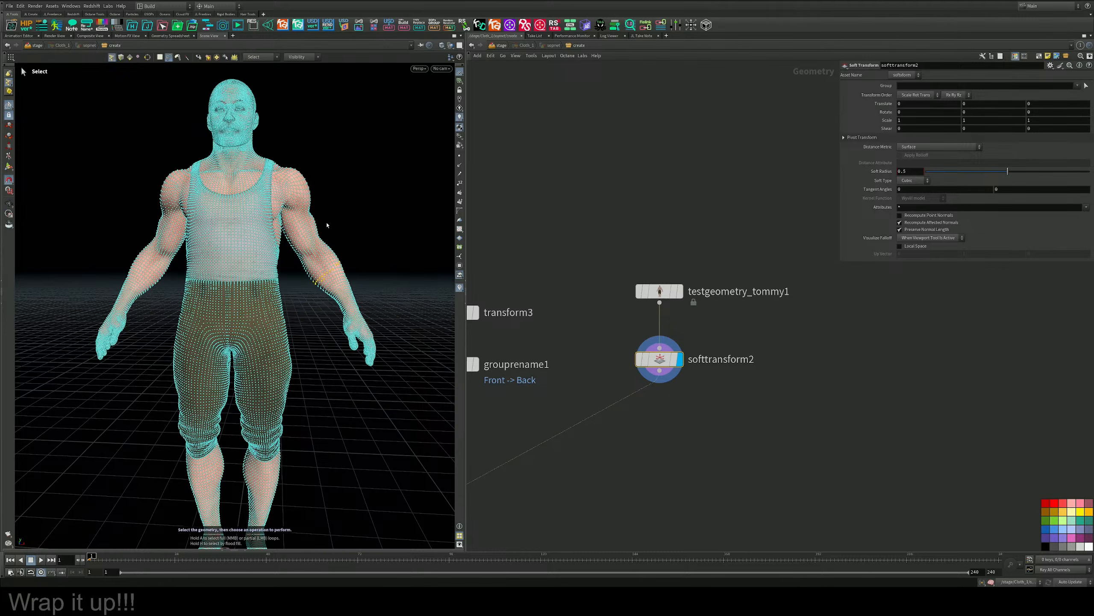
left_click_drag(317, 223, 336, 209)
left_click_drag(322, 160, 294, 203)
mouse_move(301, 139)
left_mouse_down()
mouse_move(289, 223)
mouse_move(358, 395)
mouse_move(416, 145)
mouse_move(318, 122)
left_mouse_up()
key("Return")
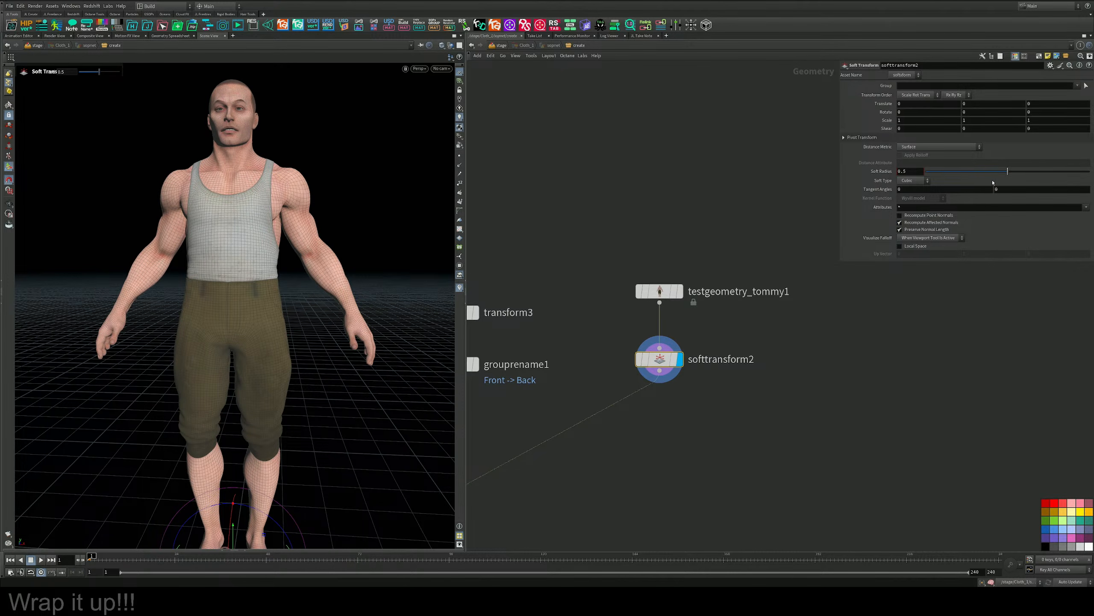
middle_click_drag(906, 112, 966, 109)
key("ctrl+z")
Reselect the points of Tommy's left arm and assign them as the Soft Transform group.
left_click(1086, 86)
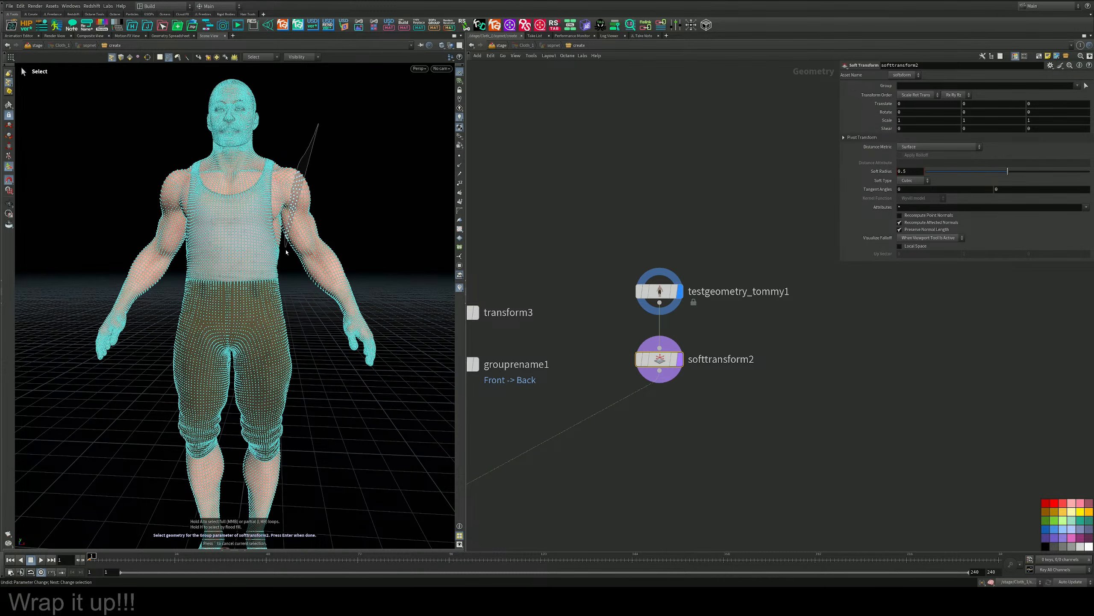
mouse_move(286, 252)
left_mouse_down()
mouse_move(411, 435)
mouse_move(435, 431)
left_mouse_up()
key("Return")
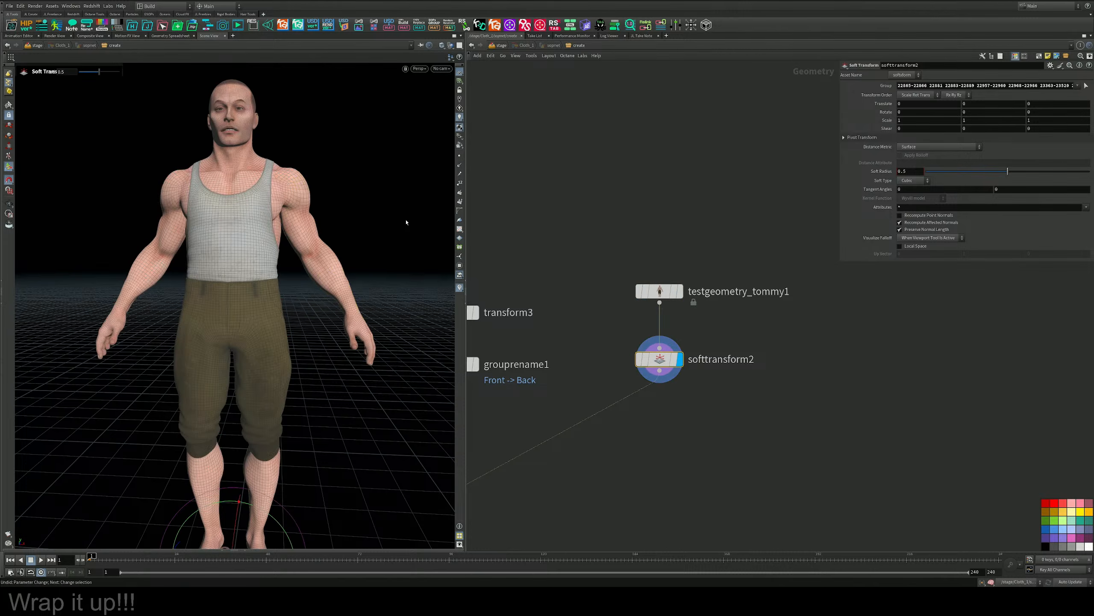
Set the soft radius to 0.014, testing it with vertical arm translations, and reset the Y translation to 0.
middle_click_drag(910, 106, 998, 105)
key("ctrl+z")
left_click_drag(994, 173, 923, 171)
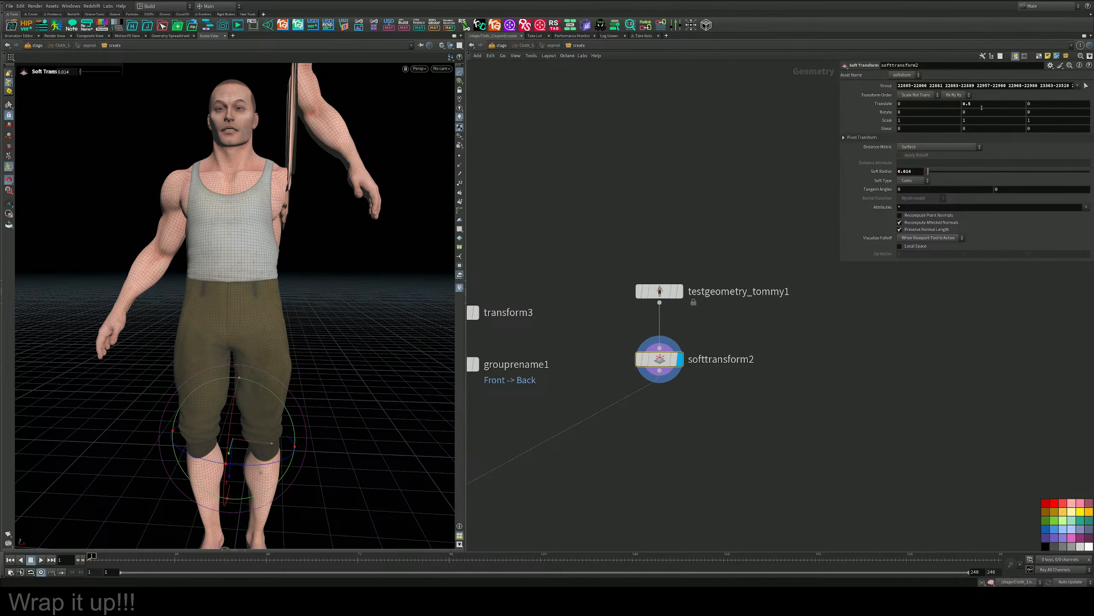
left_click_drag(982, 108, 928, 101)
type("0")
key("Return")
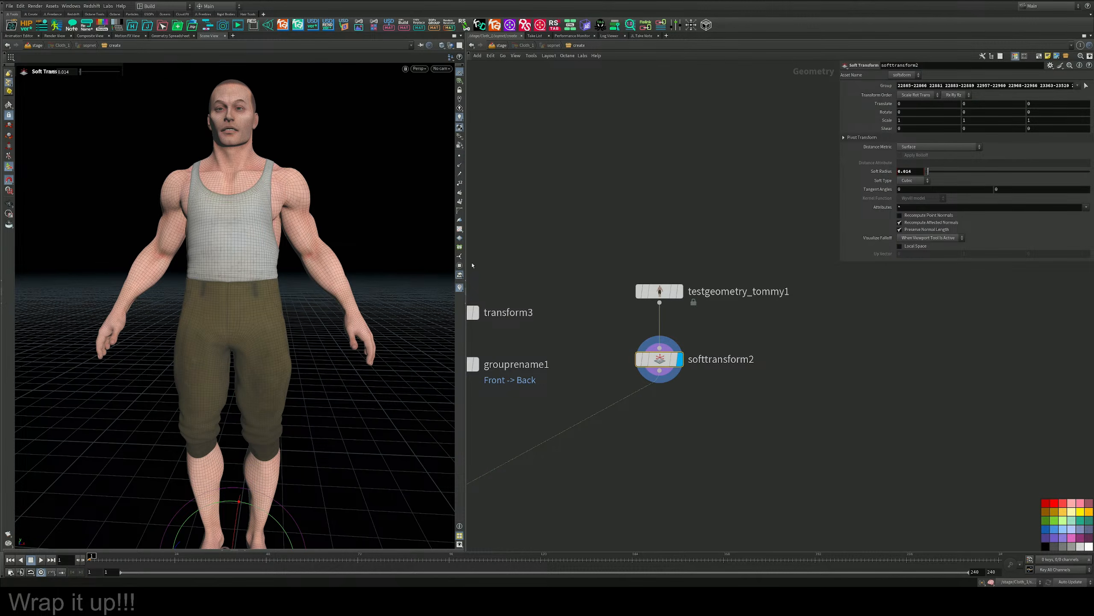
Reveal the pivot transform values and move the pivot to Tommy's left shoulder, at about 0.11, 1.48, -0.10.
middle_click_drag(690, 399, 678, 355)
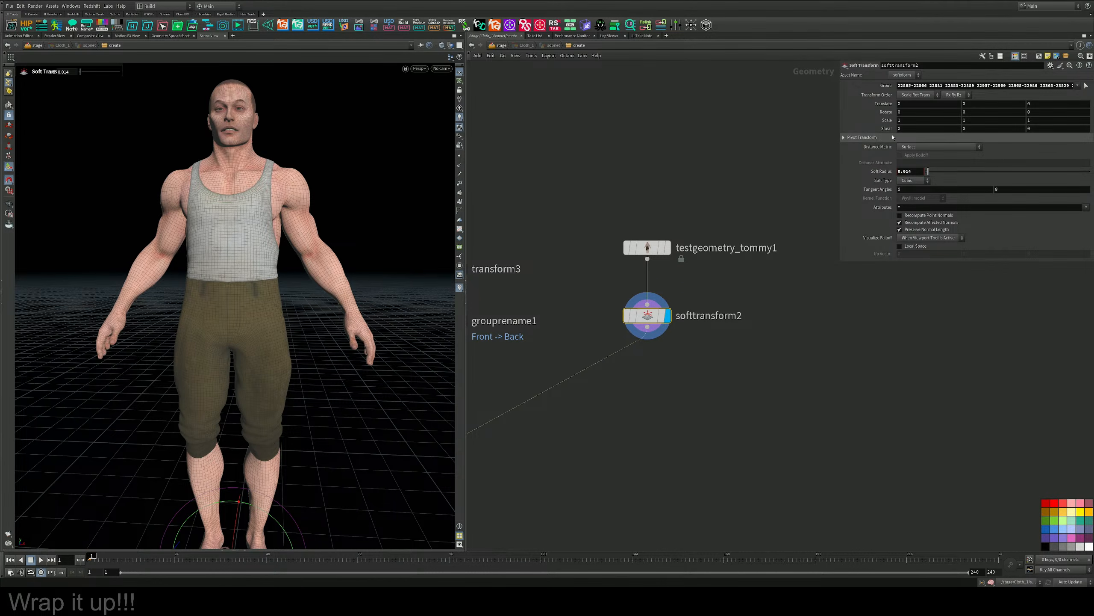
left_click(858, 137)
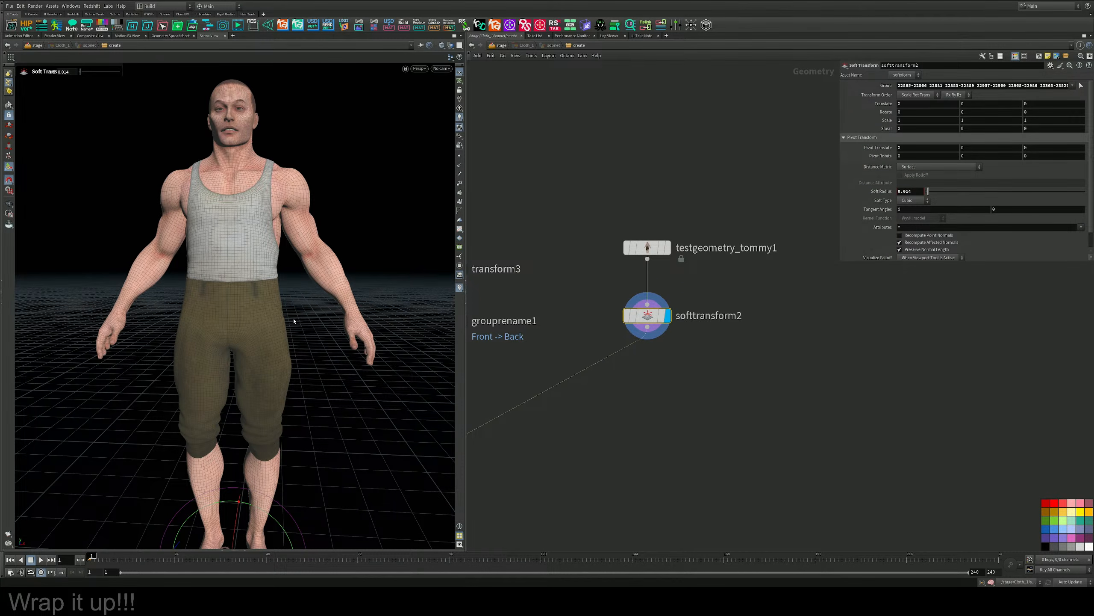
right_click_drag(276, 296, 234, 279, "alt")
middle_click_drag(234, 279, 250, 285, "alt")
key("Return")
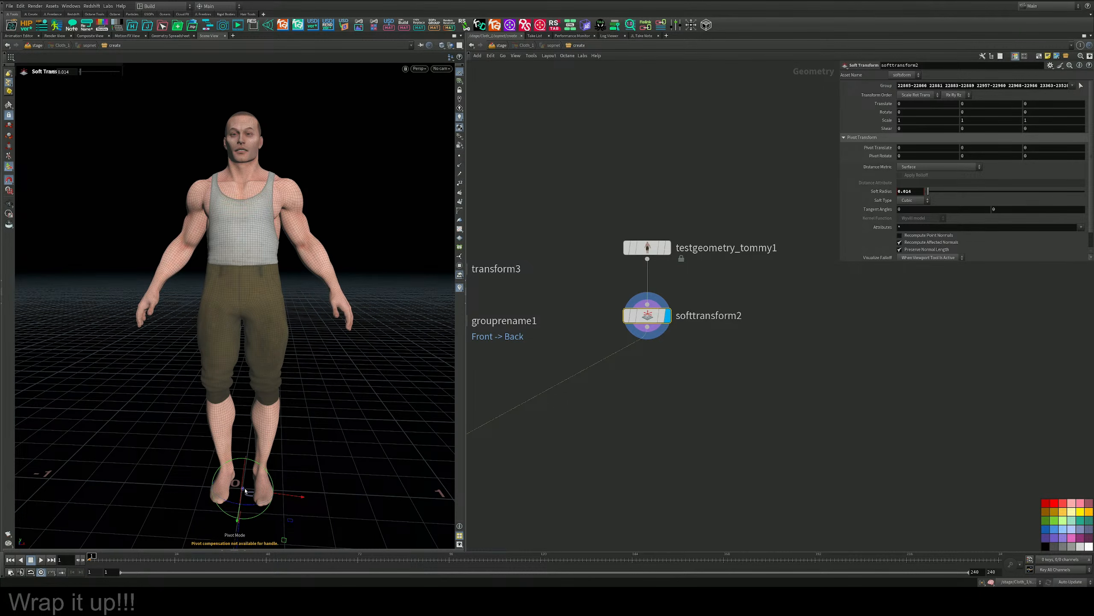
left_click_drag(297, 521, 280, 470, "alt")
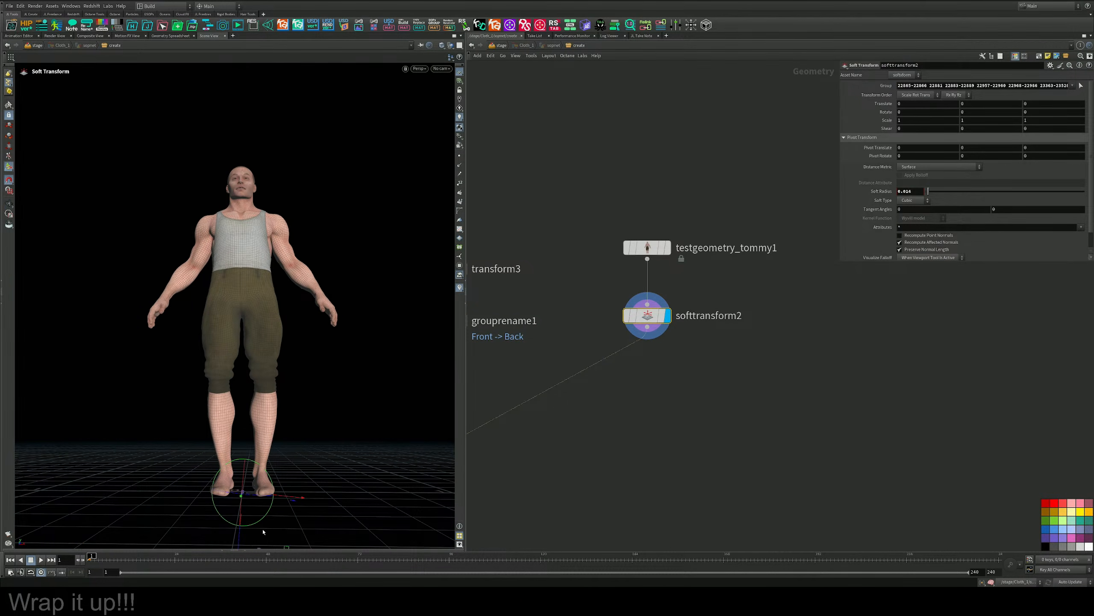
middle_click_drag(263, 531, 254, 503, "alt")
left_click_drag(275, 513, 305, 235)
left_click_drag(305, 236, 329, 263, "alt")
middle_click_drag(330, 260, 339, 304, "alt")
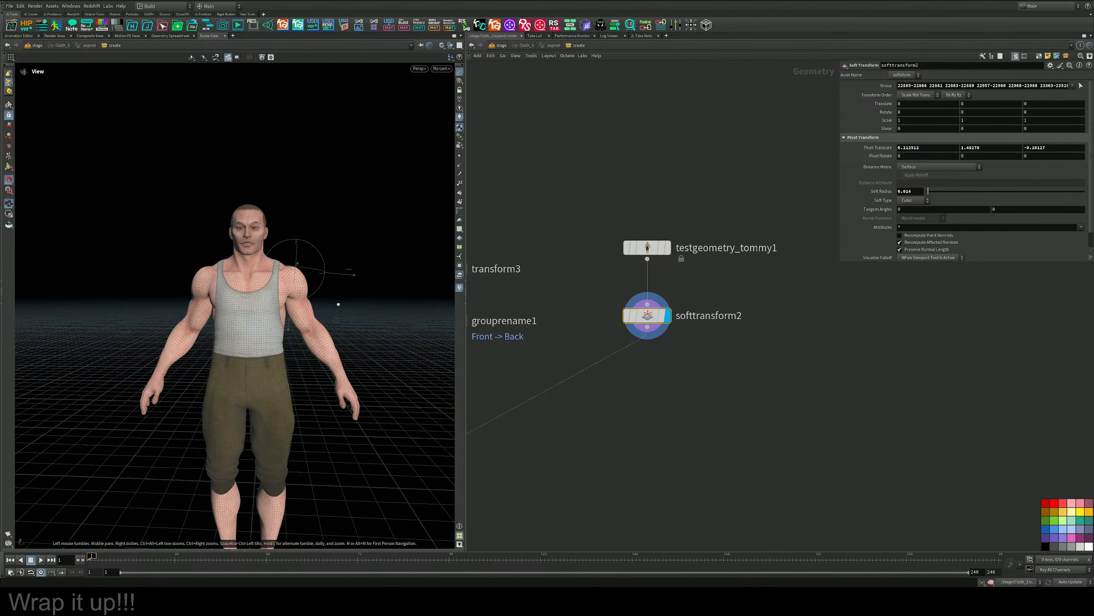
Lower the shoulder pivot slightly and rotate the left arm 67.6 degrees around Z to raise it sideways.
left_click_drag(338, 304, 331, 328, "alt")
key("ctrl+z")
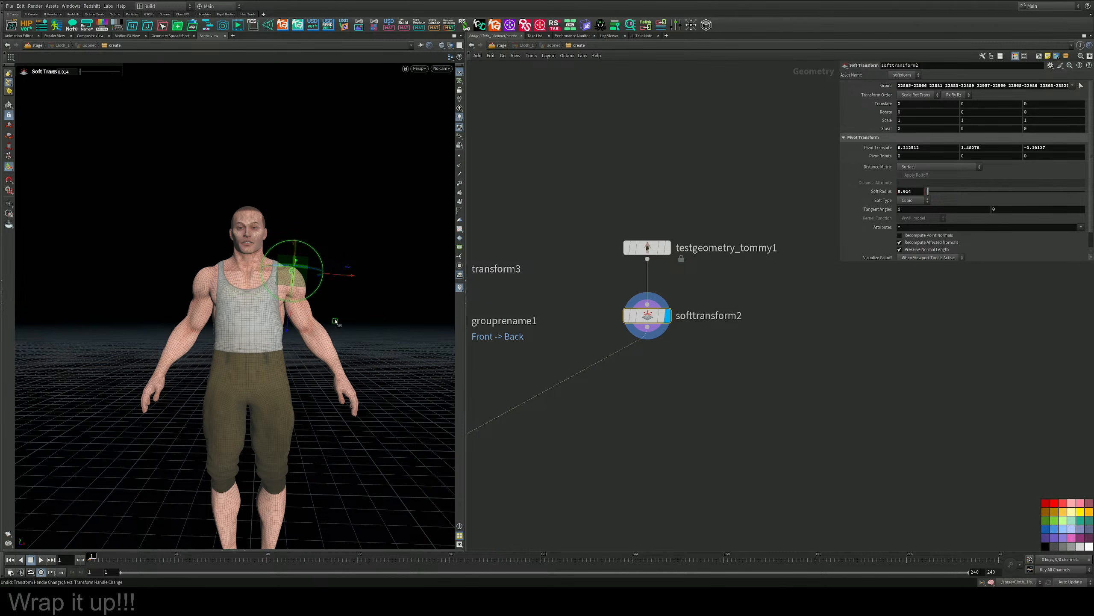
mouse_move(335, 321)
left_mouse_down()
mouse_move(334, 337)
mouse_move(343, 330)
left_mouse_up()
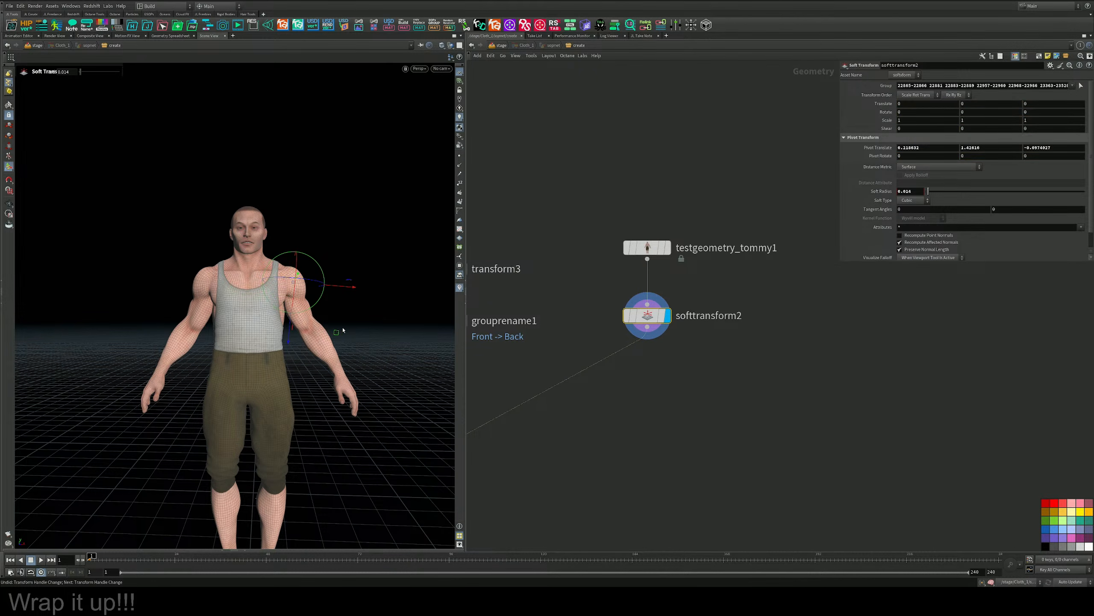
middle_click_drag(912, 114, 1073, 113)
key("ctrl+z")
key("ctrl+z")
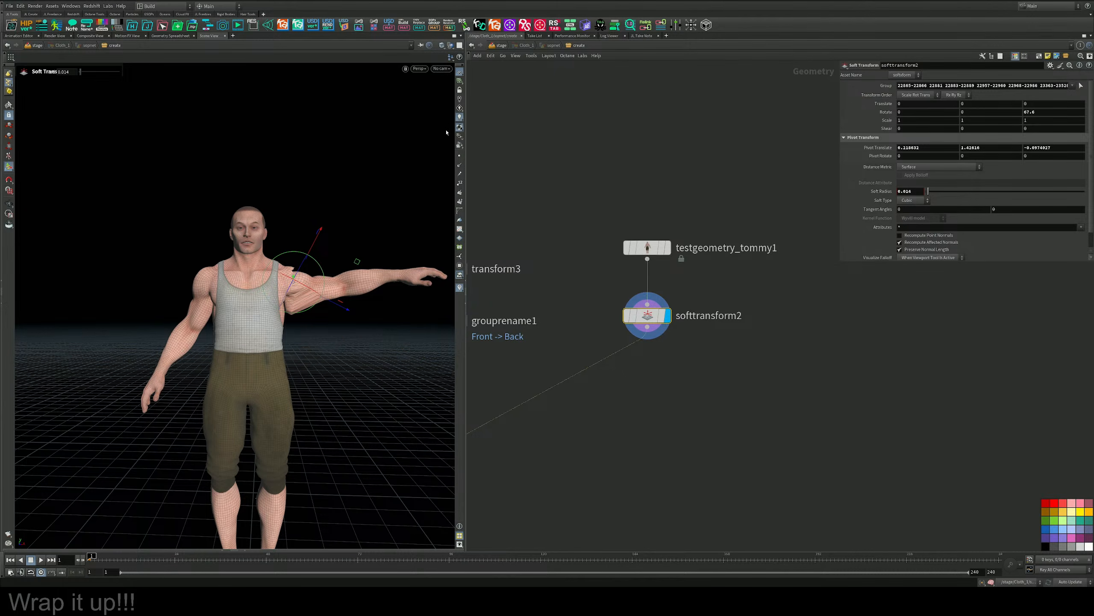
Nudge the shoulder pivot of the raised arm and increase the soft radius to 0.063.
left_click_drag(358, 255, 355, 258)
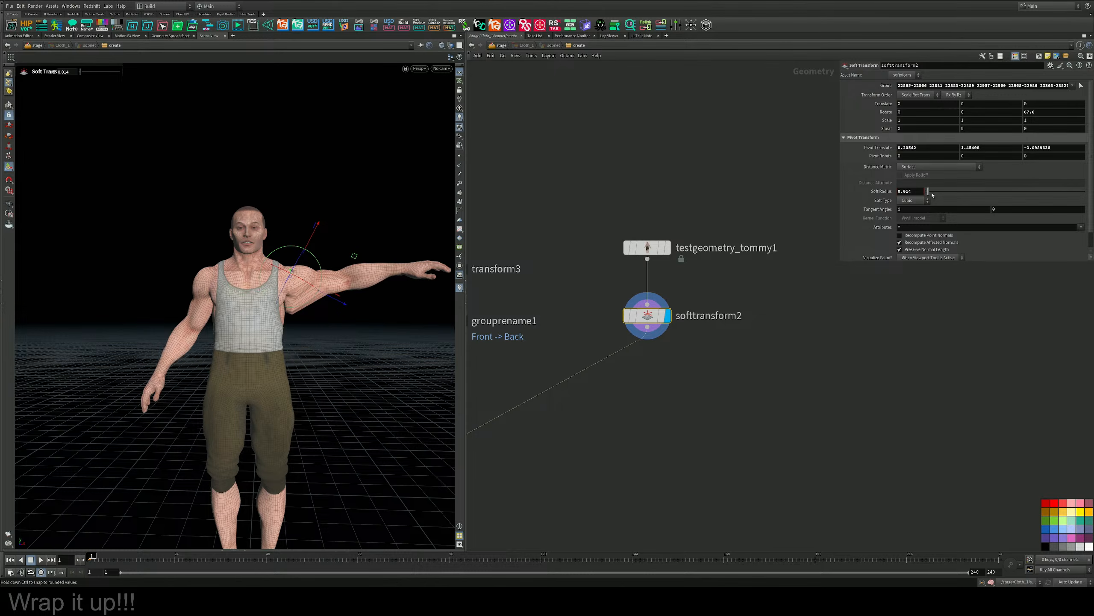
left_click_drag(928, 191, 936, 191)
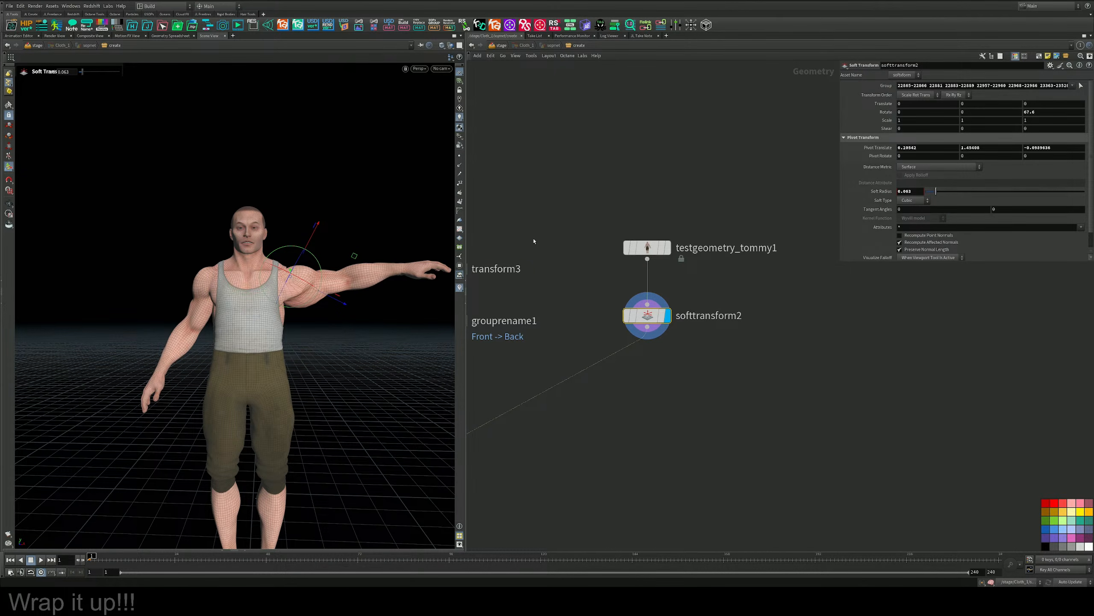
mouse_move(356, 259)
left_mouse_down()
mouse_move(363, 264)
mouse_move(351, 262)
left_mouse_up()
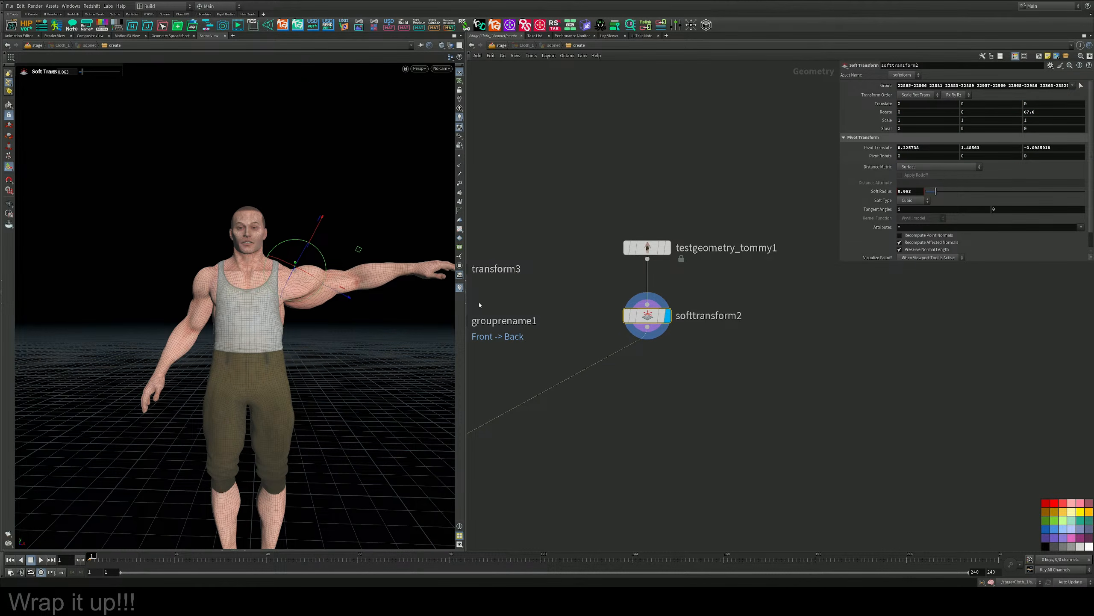
Undo the latest arm rotation, radius and pivot changes and delete the Soft Transform node below Tommy.
key("ctrl+z")
key("ctrl+z")
key("ctrl+z")
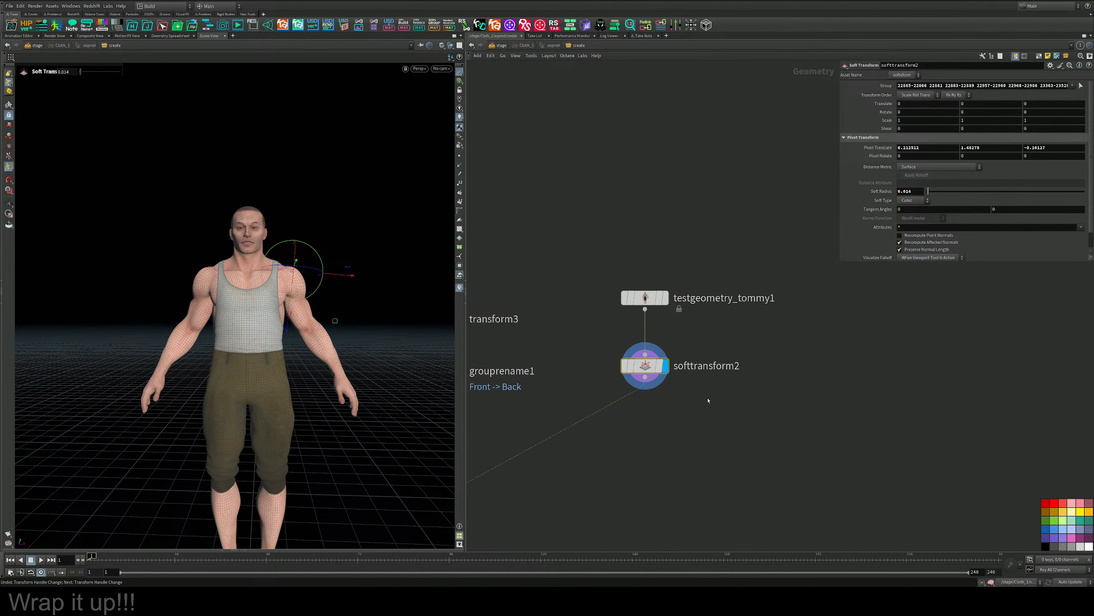
key("Delete")
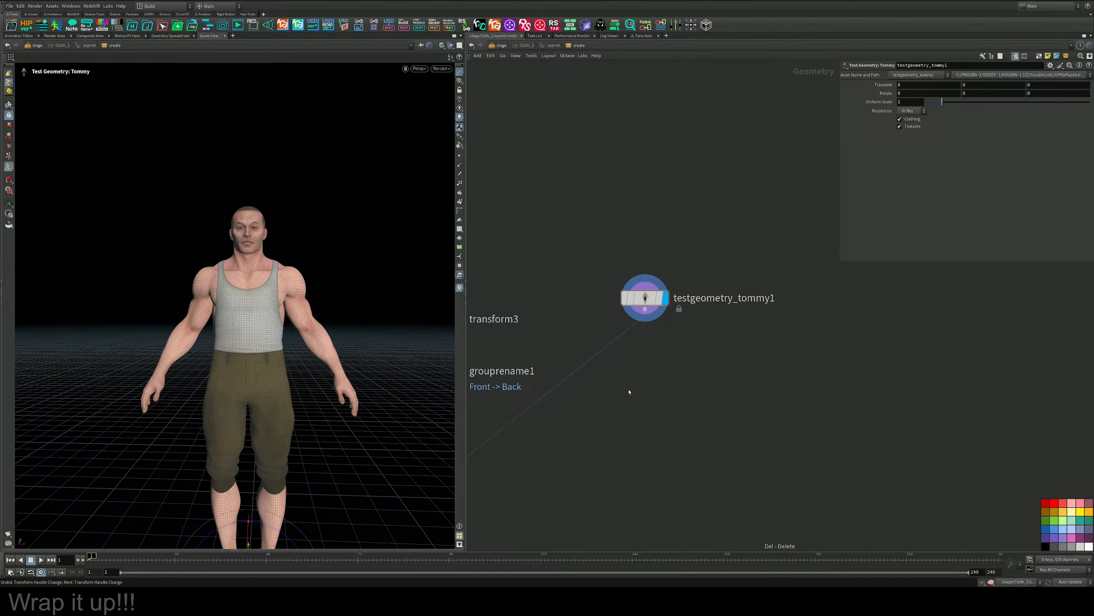
middle_click_drag(588, 208, 625, 156)
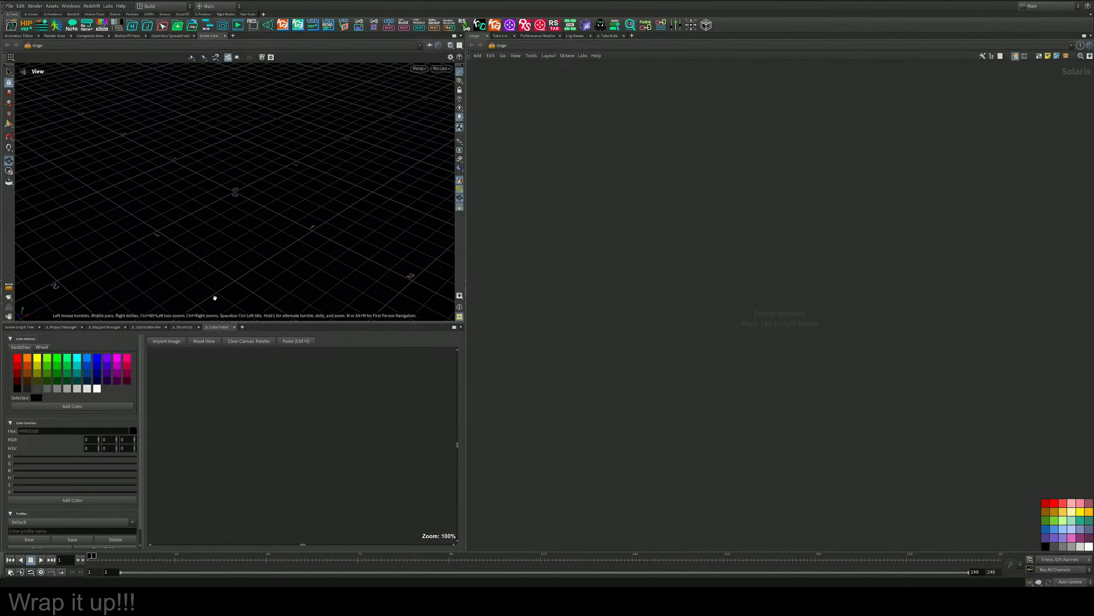
Load the scene Mardini_2026_v001_v008.hip from the Mardini client's Day1 project.
left_click(131, 327)
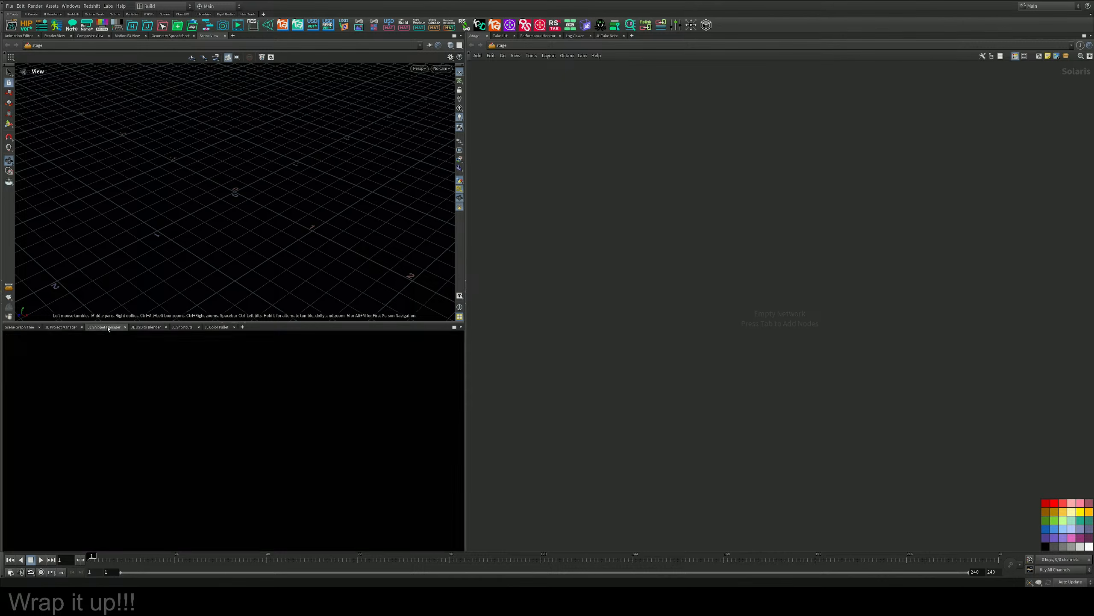
left_click(57, 327)
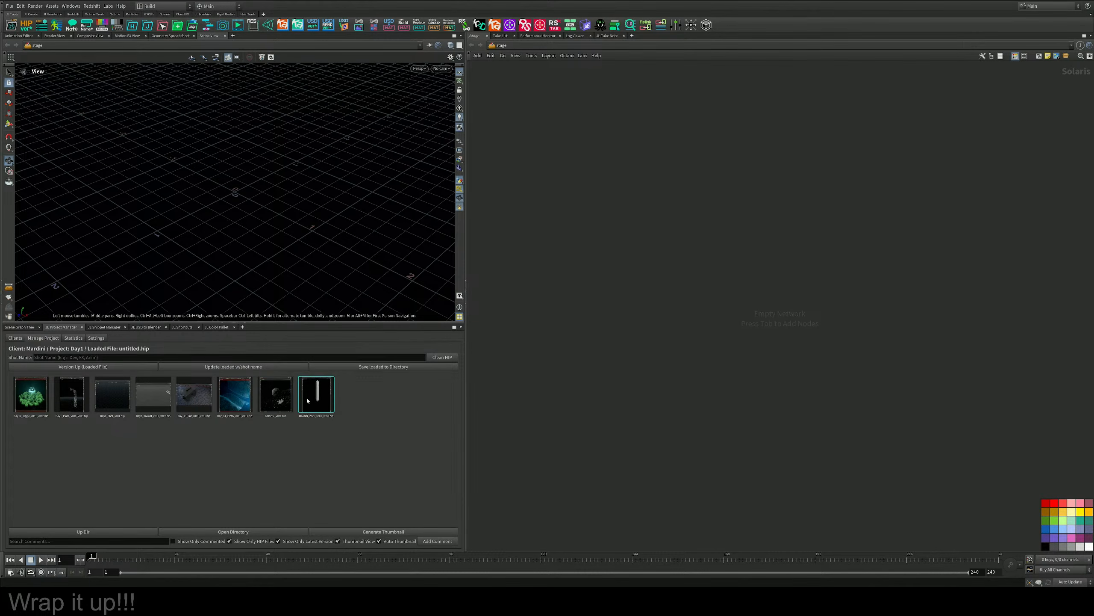
double_click(312, 399)
scroll(722, 301, "down", 12)
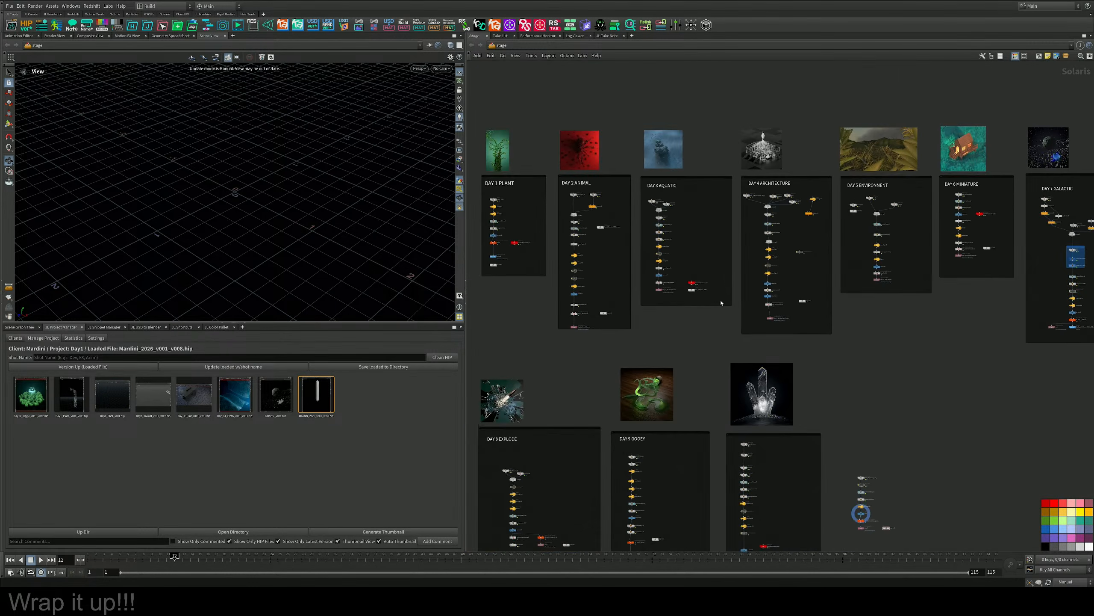
Open the geometry network inside the DAY_11_Disintegrate_ SOP Create node.
scroll(722, 301, "down", 5)
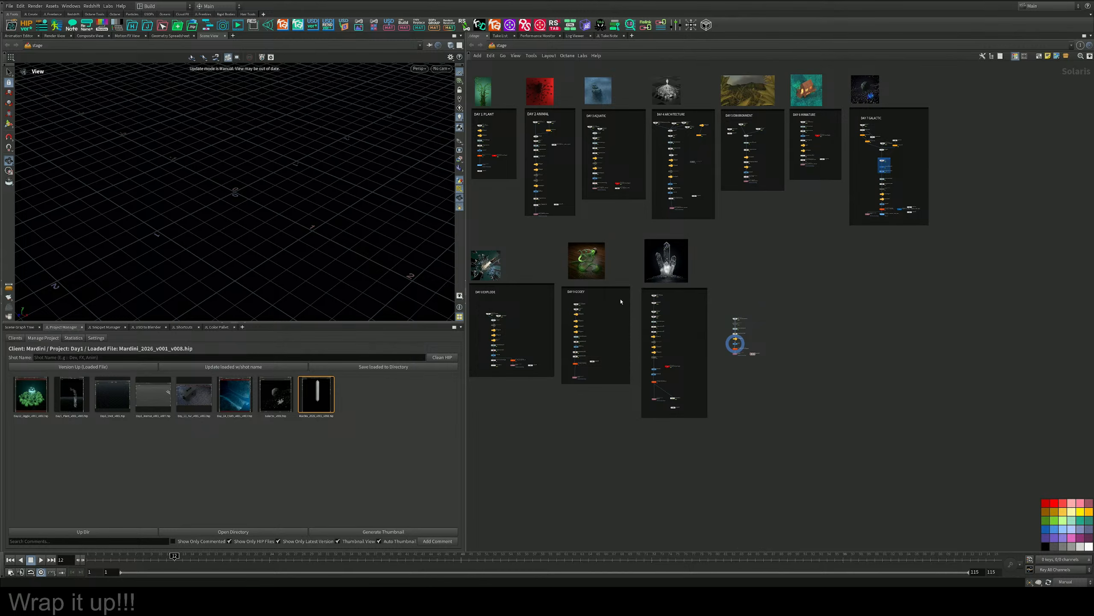
scroll(636, 310, "up", 4)
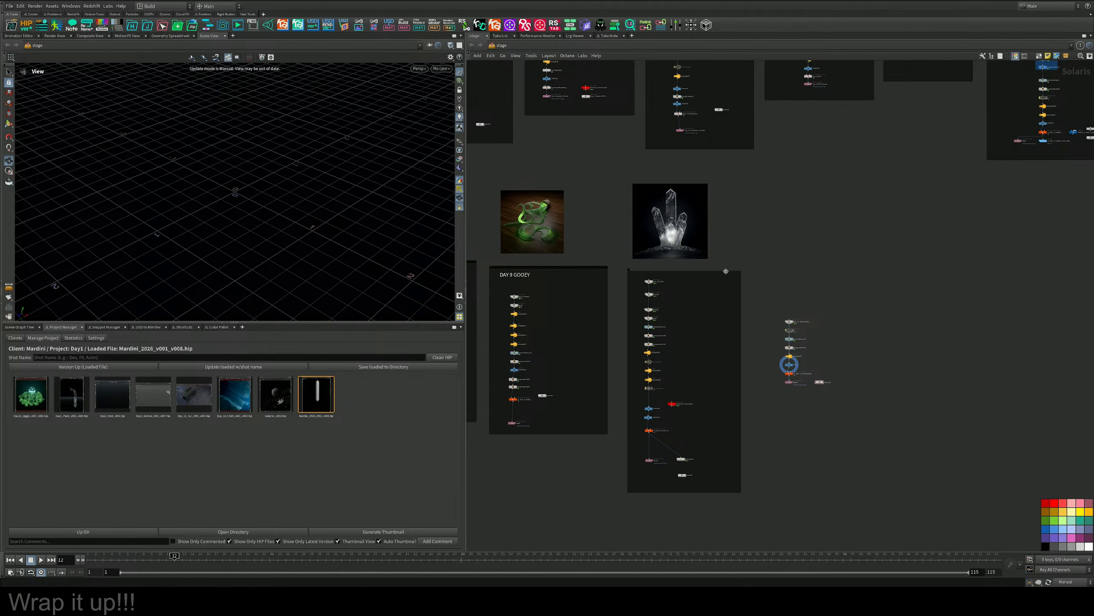
middle_click_drag(630, 310, 913, 262)
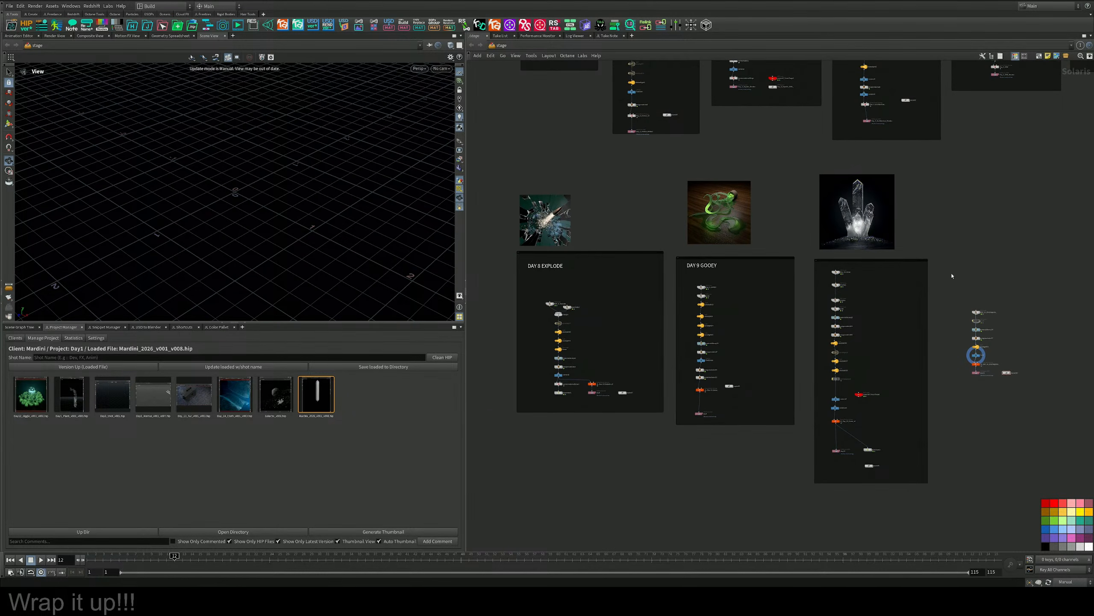
scroll(927, 269, "up", 10)
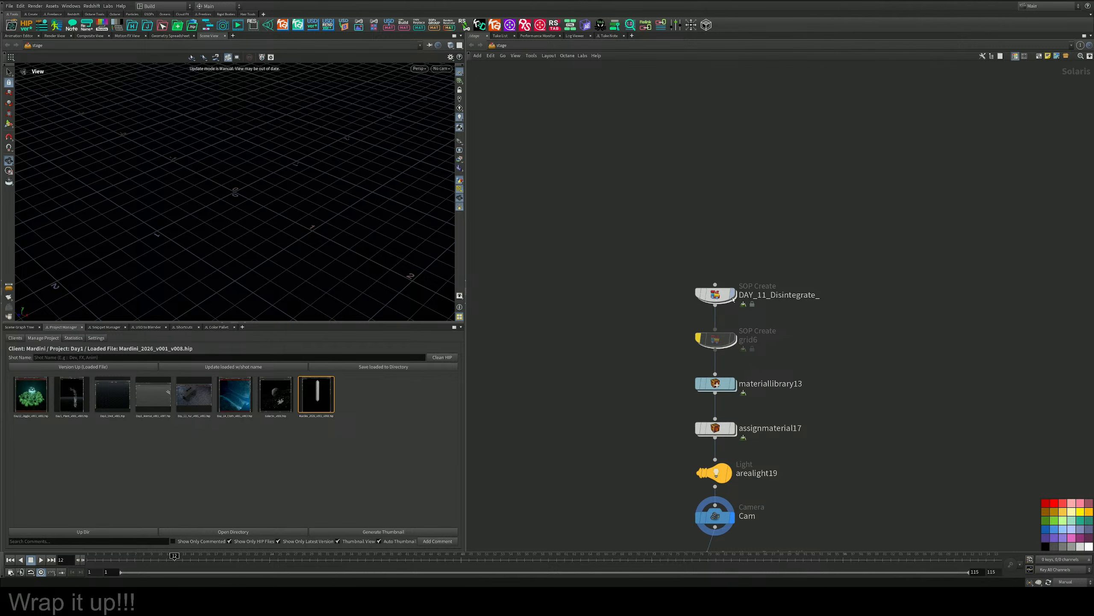
double_click(717, 295)
middle_click_drag(616, 230, 772, 237)
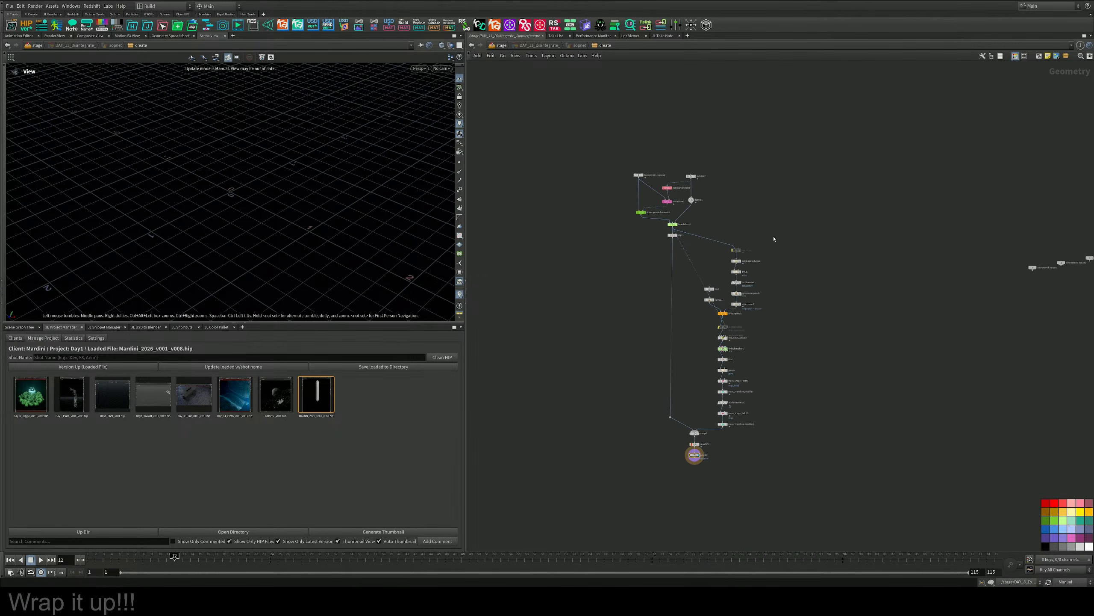
scroll(773, 239, "down", 2)
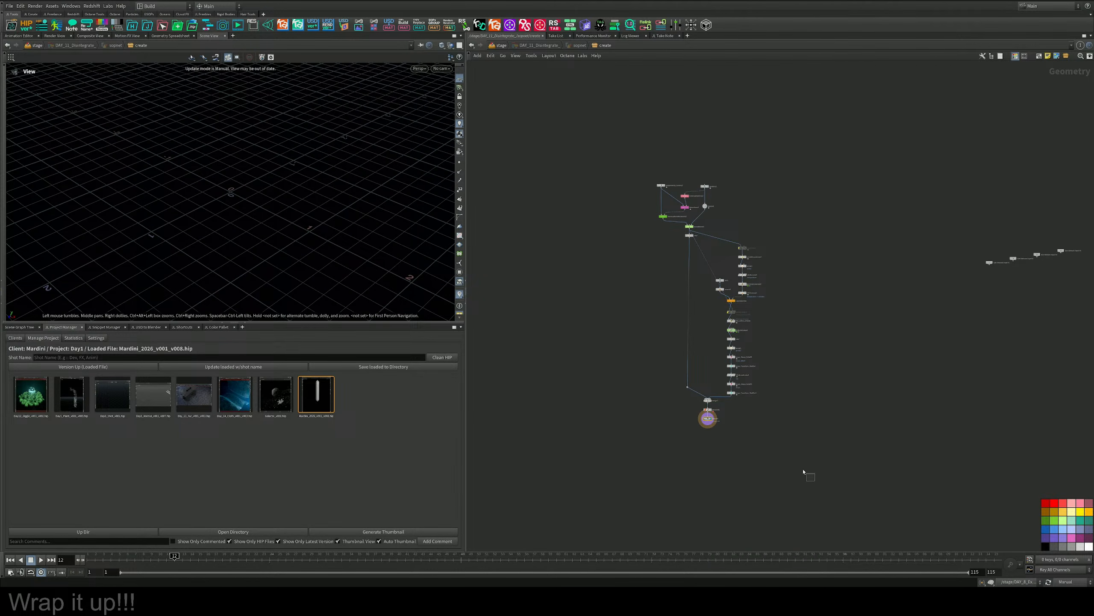
Copy Tommy's rig nodes, from the test geometry and skeleton down to the Bone Deform.
left_click_drag(815, 481, 623, 139)
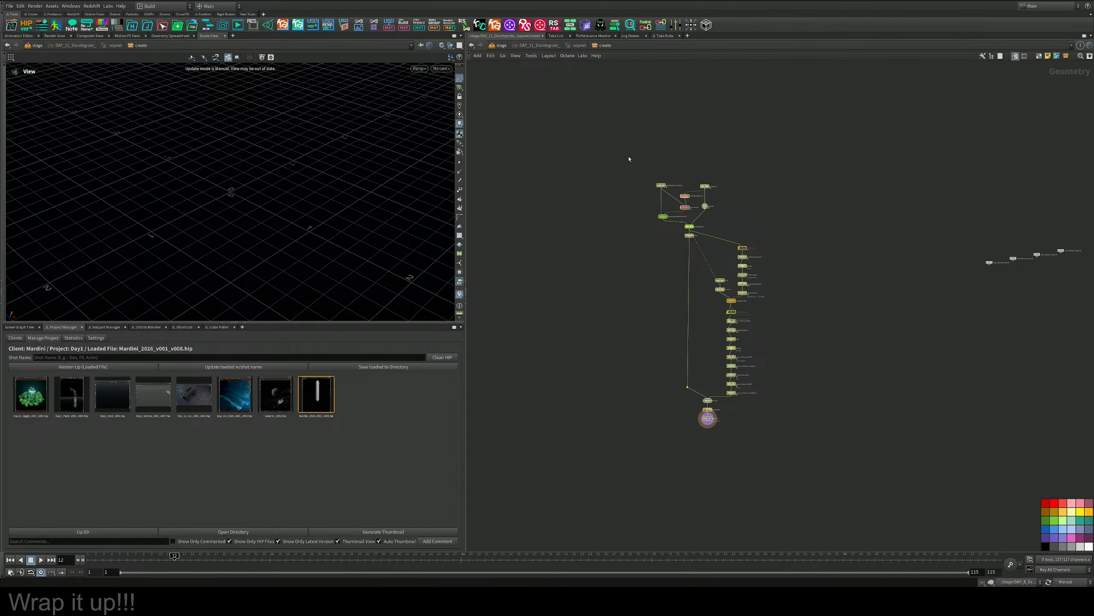
key("ctrl+c")
left_click_drag(604, 140, 735, 261)
scroll(698, 220, "up", 5)
left_click_drag(500, 85, 795, 277)
key("ctrl+c")
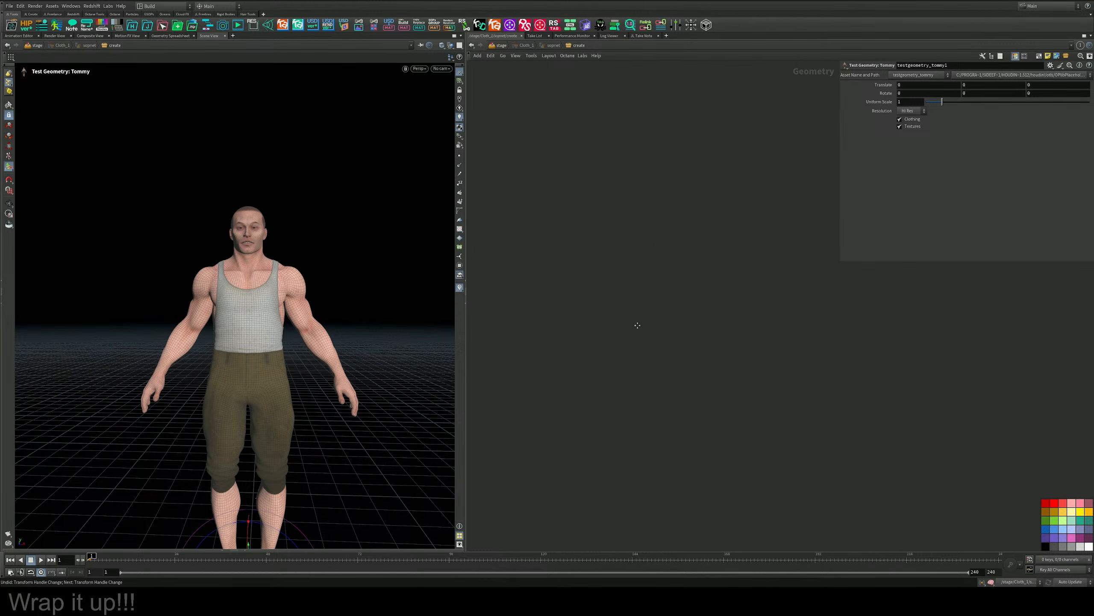
Paste the copied Tommy rig nodes into the cloth scene's geometry network, beside testgeometry_tommy1.
key("ctrl+v")
middle_click_drag(658, 369, 754, 321)
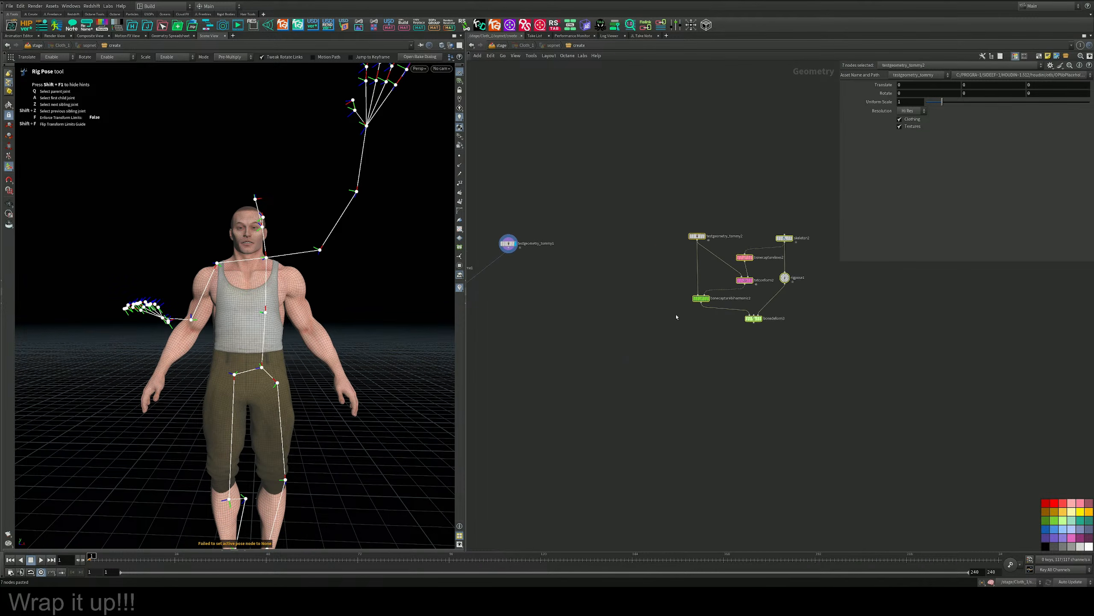
key("f")
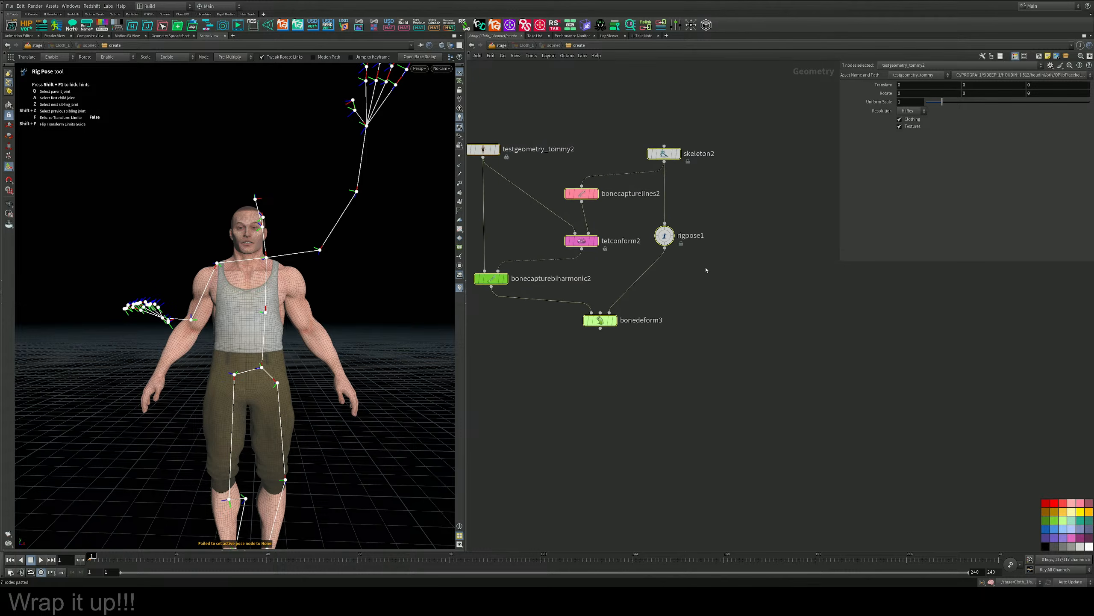
Insert a new Rig Pose node between rigpose1 and bonedeform3 and bypass rigpose1.
key("Tab")
type("rig")
key("Down")
key("Return")
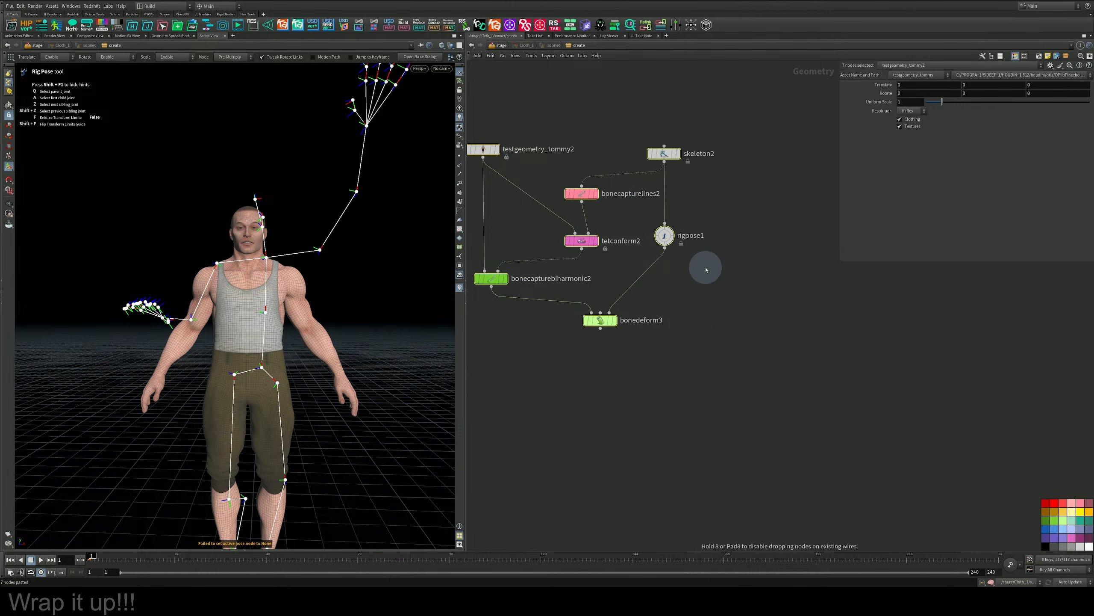
left_click(648, 277)
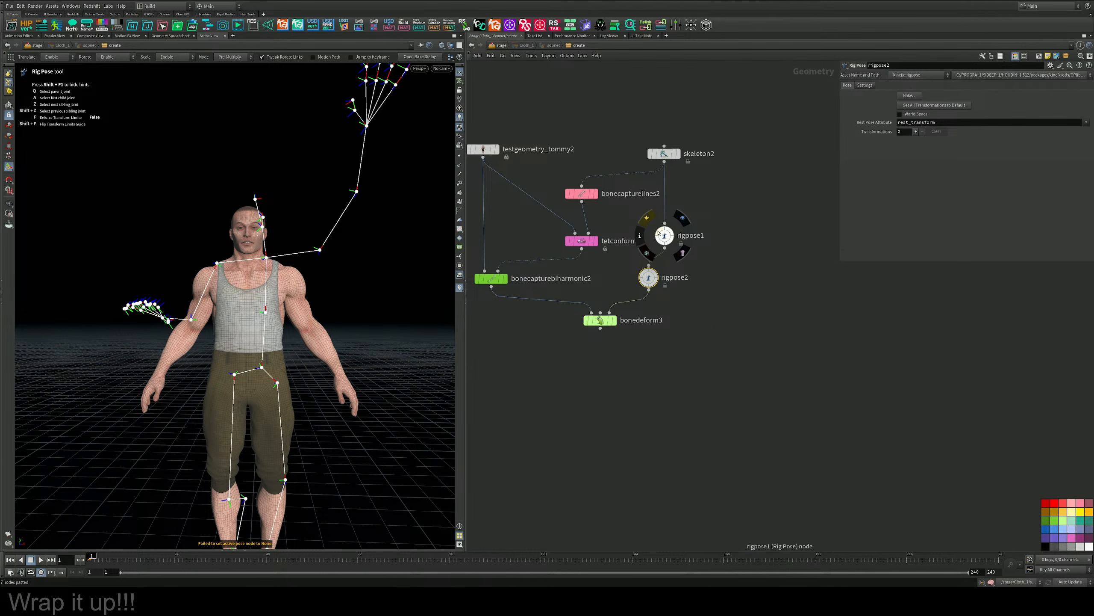
middle_click_drag(715, 330, 756, 301)
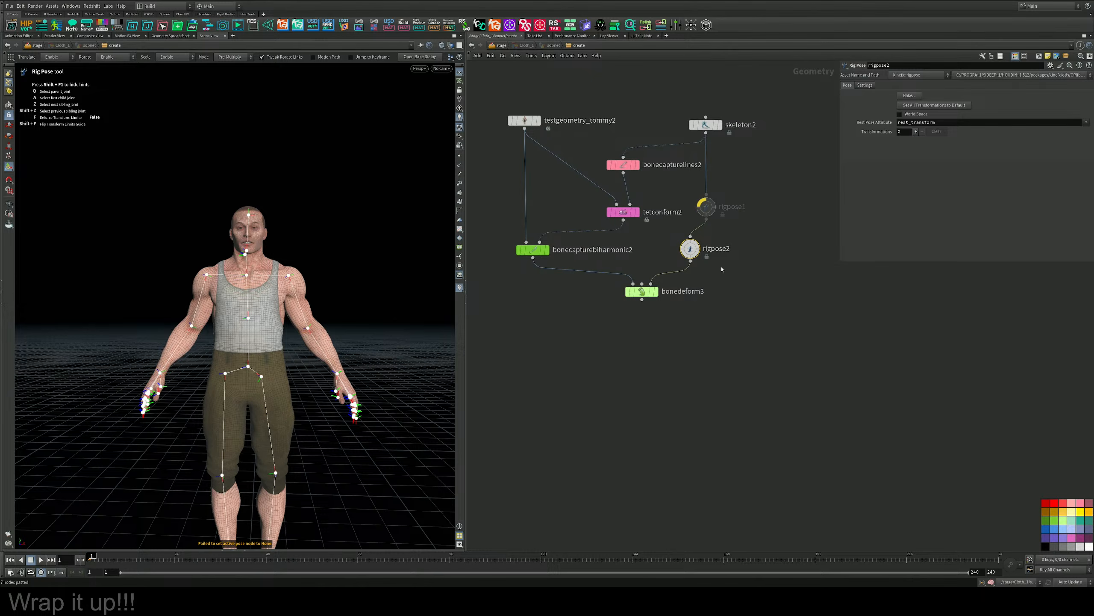
Rotate both shoulder joints in rigpose2 to raise Tommy's arms into a T-pose, with bonedeform3 displayed.
left_click(304, 274)
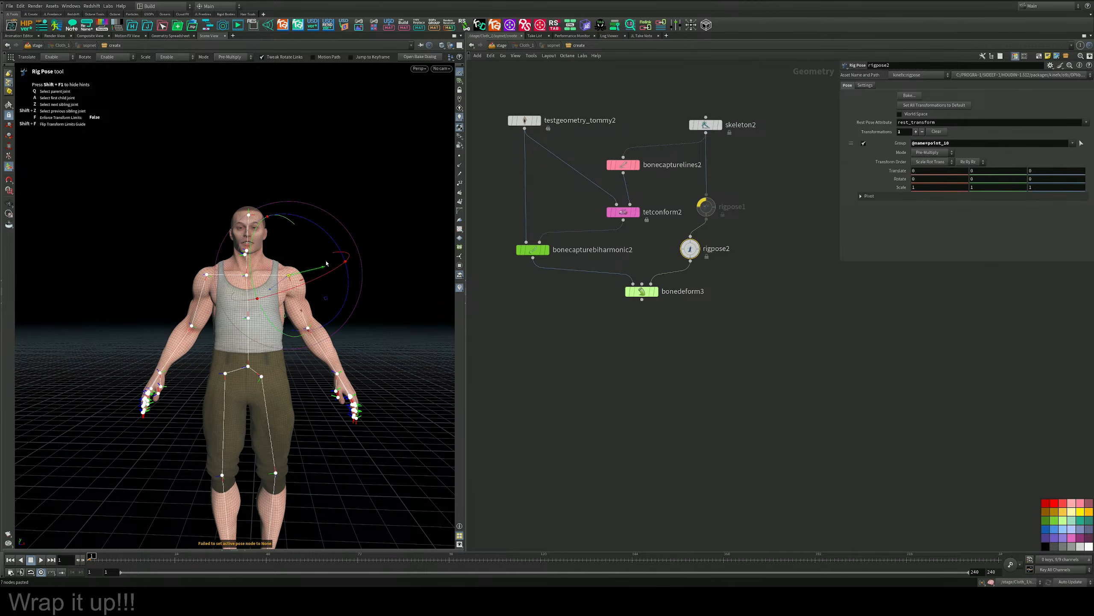
left_click_drag(349, 228, 258, 178)
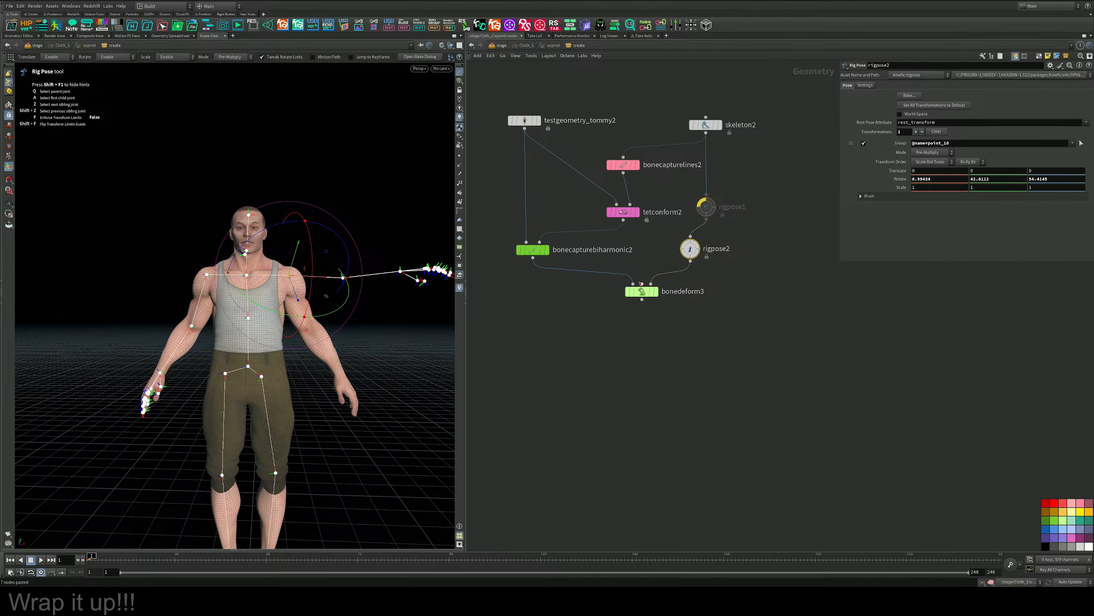
mouse_move(653, 293)
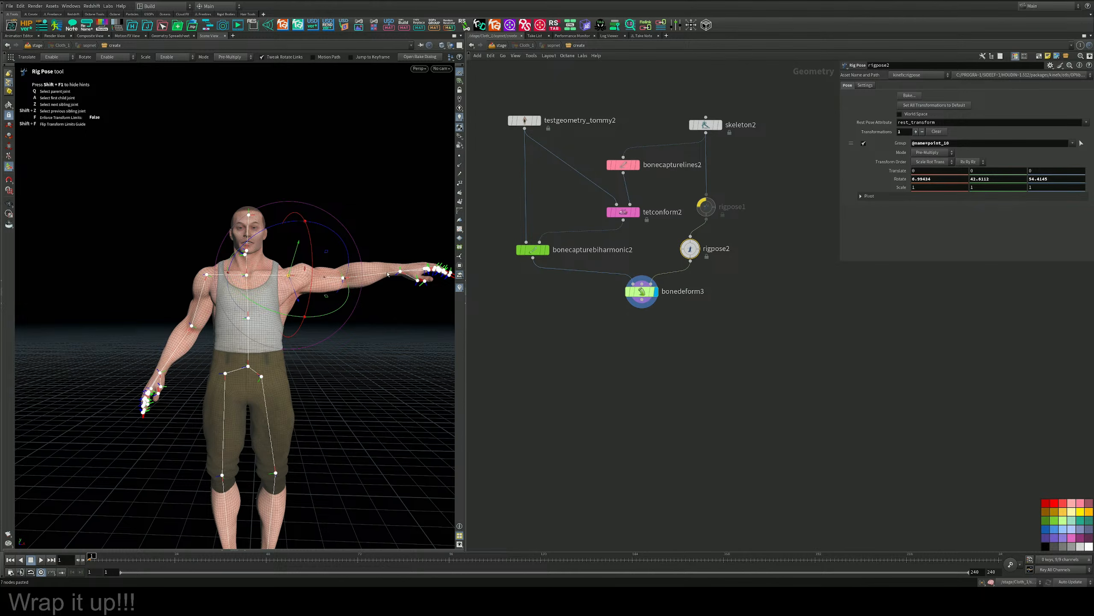
left_click(207, 275)
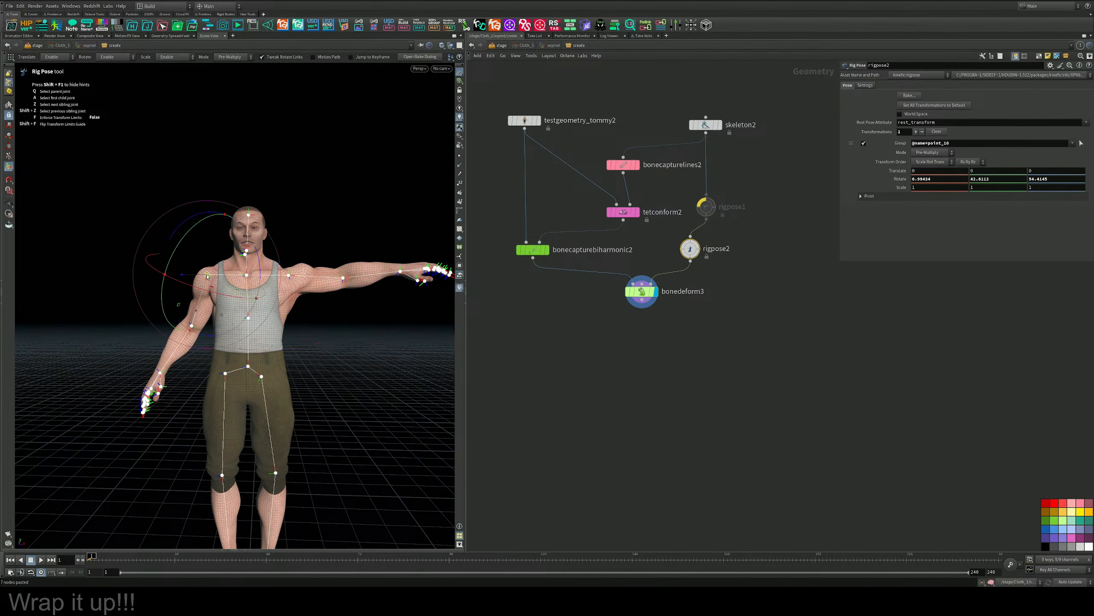
left_click_drag(241, 211, 281, 274)
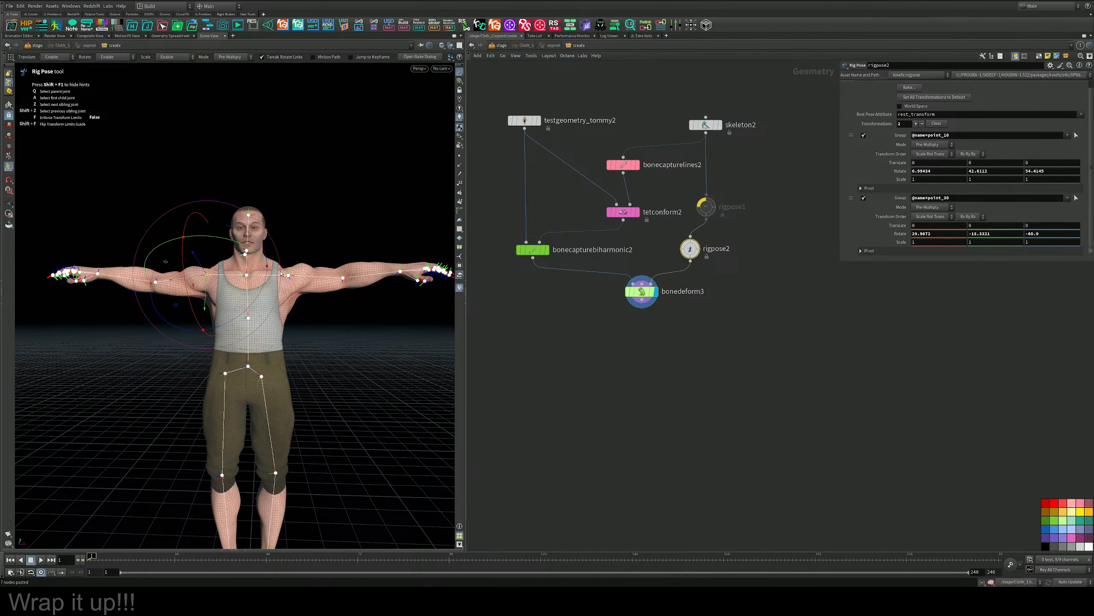
Keyframe the rotations of both shoulder joints in rigpose2 at frame 1.
middle_click_drag(595, 399, 628, 374)
scroll(627, 374, "down", 2)
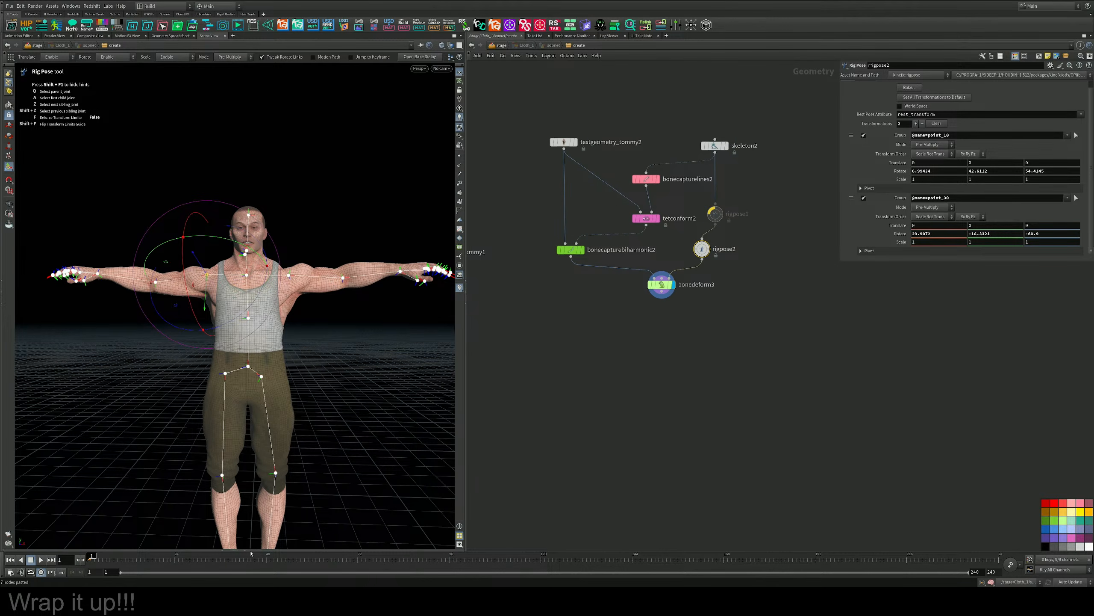
left_click(901, 235, "alt")
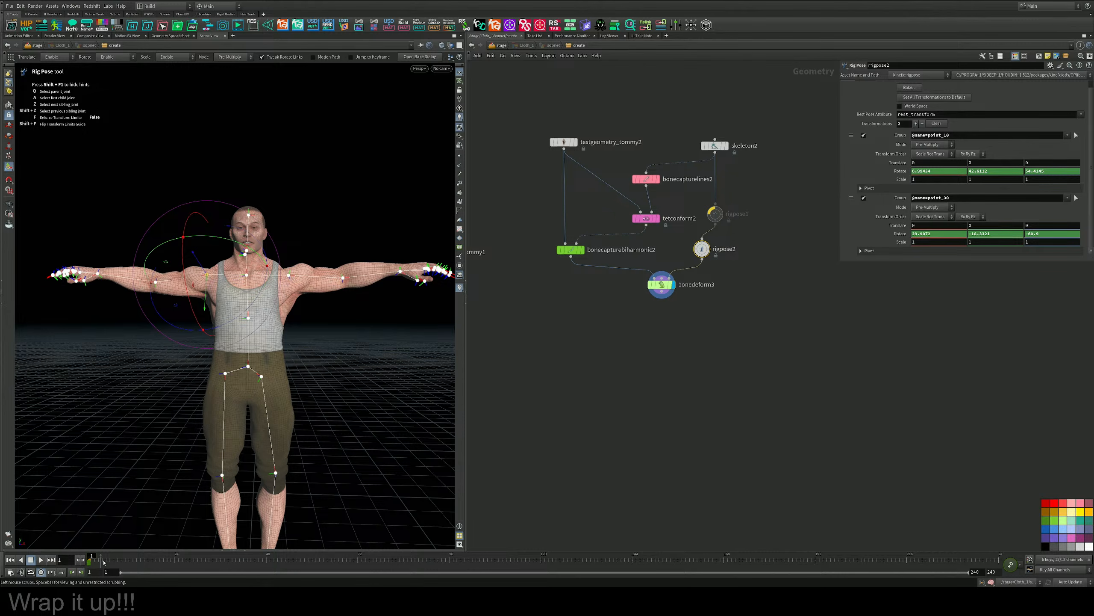
At frame 48, rotate both arms down beside the body, keyframe both shoulder rotations, and scrub the motion.
left_click_drag(109, 559, 267, 560)
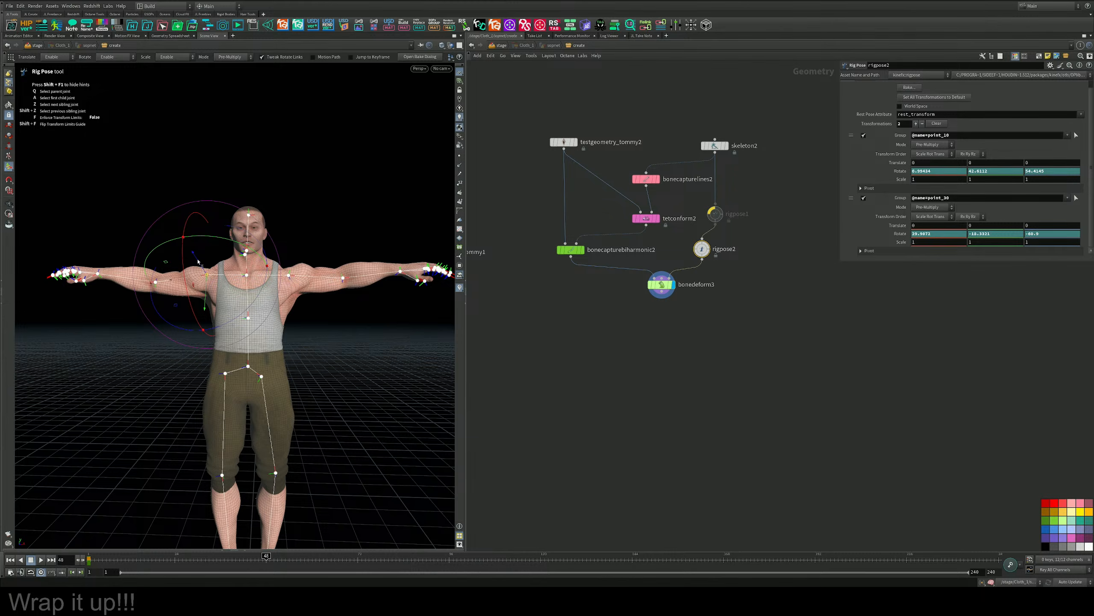
left_click_drag(235, 219, 160, 229)
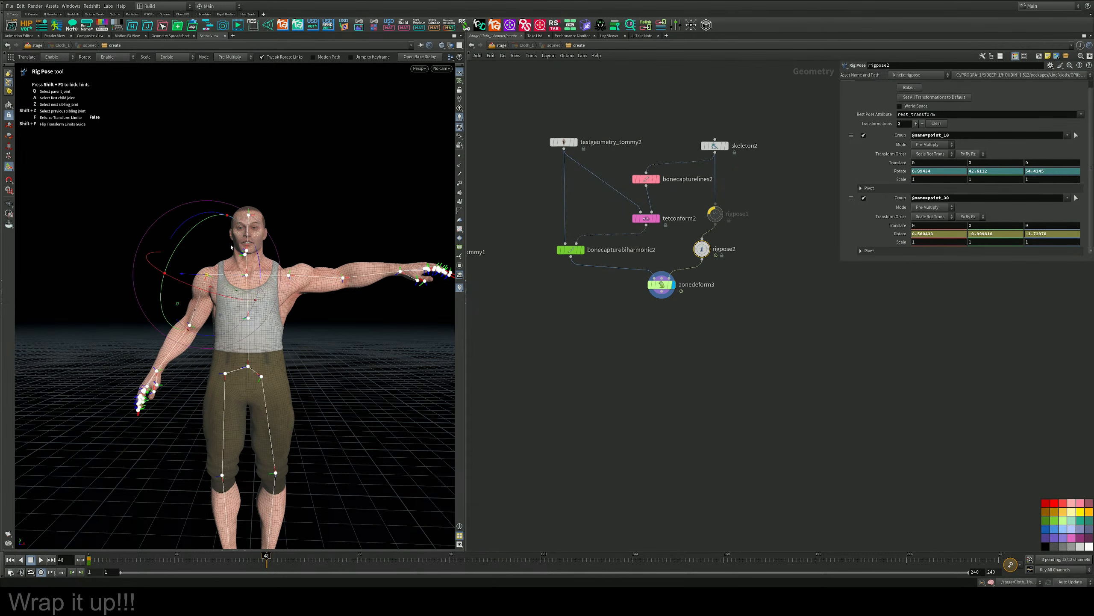
left_click(291, 278)
left_click_drag(353, 240, 334, 332)
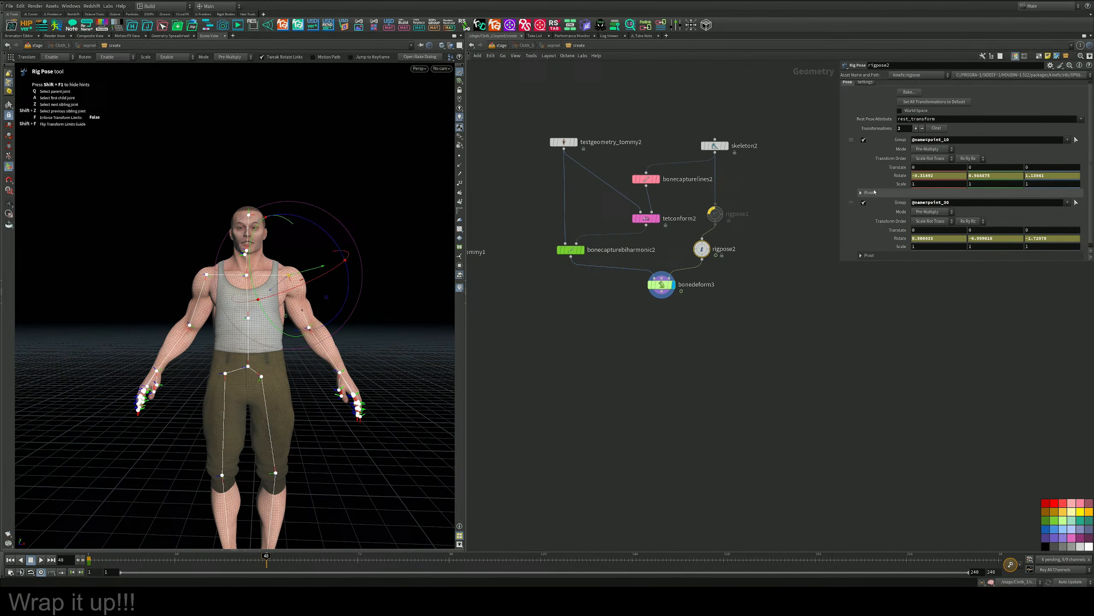
left_click(899, 175, "alt")
left_click(900, 238, "alt")
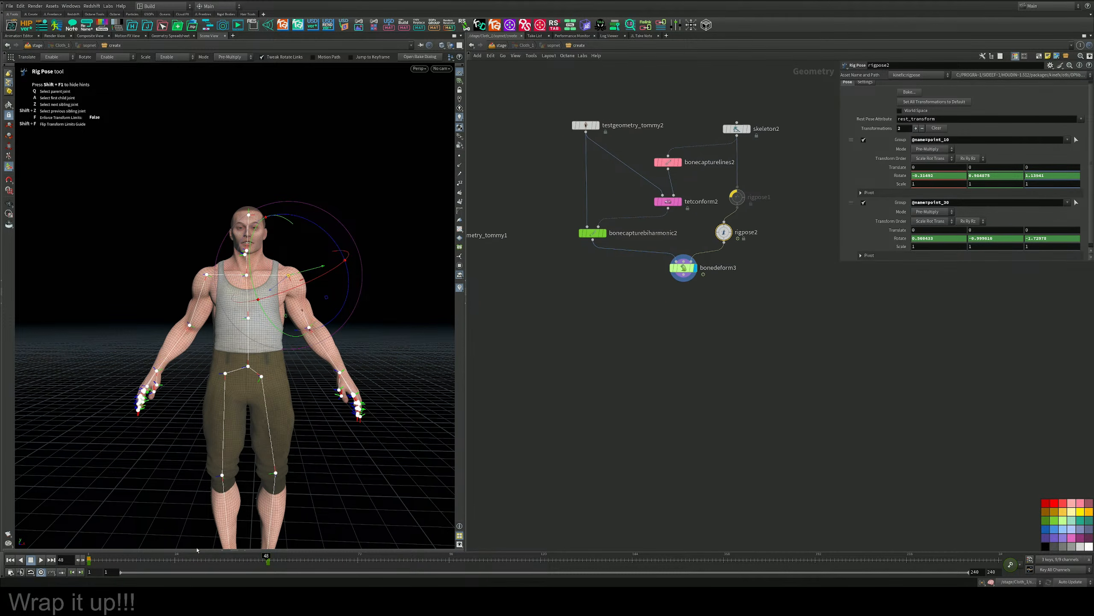
left_click_drag(211, 559, 252, 561)
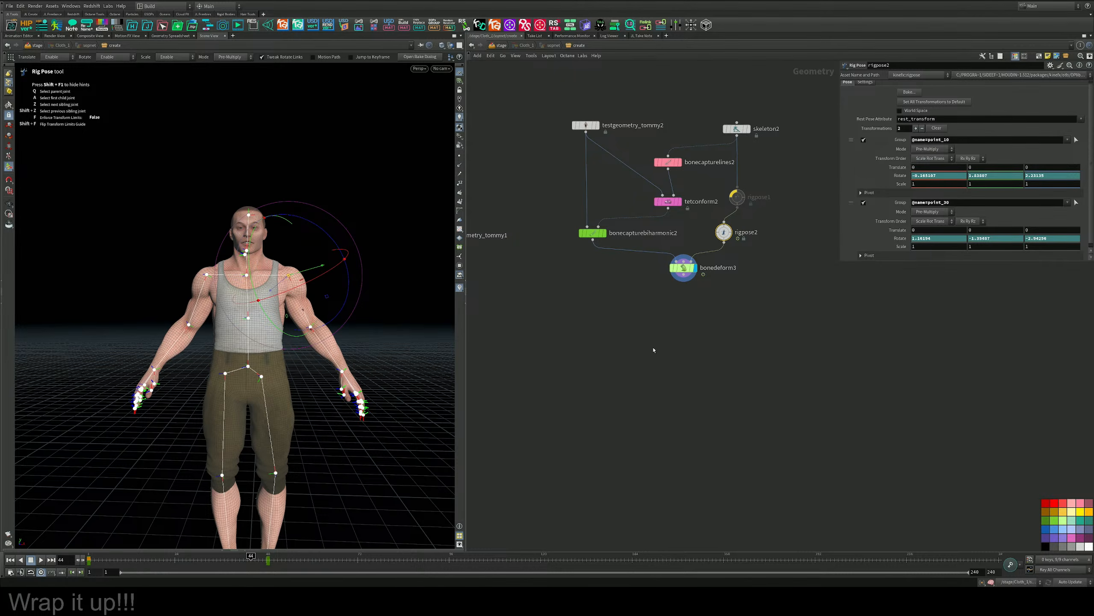
Replace testgeometry_tommy1 with bonedeform3 as the collision input of vellumcloth1 and return to frame 1.
middle_click_drag(672, 391, 764, 378)
scroll(660, 357, "up", 2)
scroll(659, 357, "down", 1)
middle_click_drag(563, 318, 622, 365)
scroll(595, 343, "down", 2)
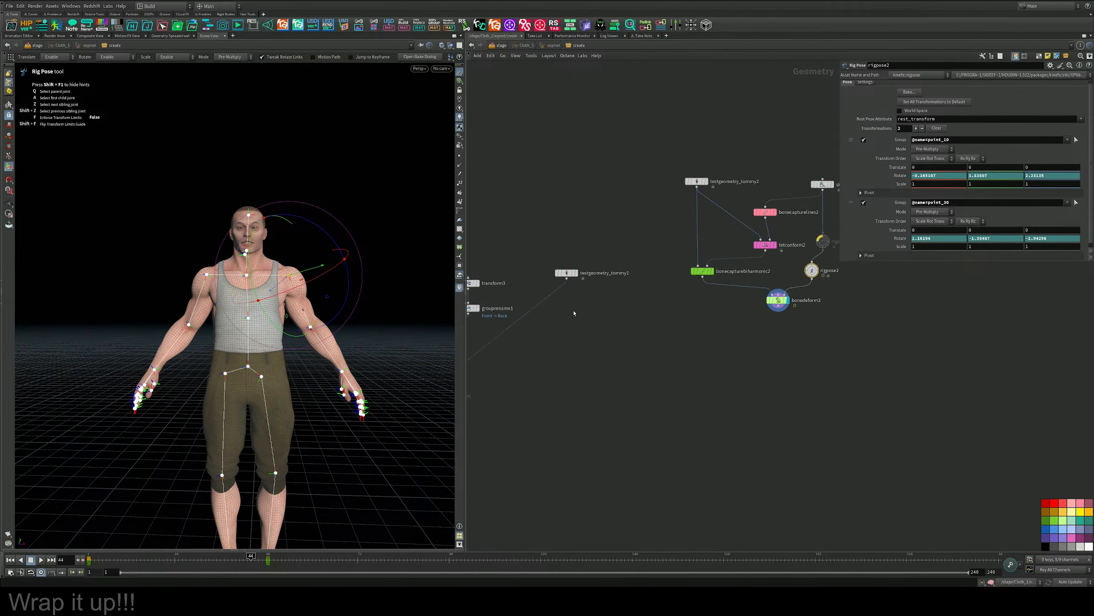
left_click_drag(554, 295, 778, 305)
left_click(88, 558)
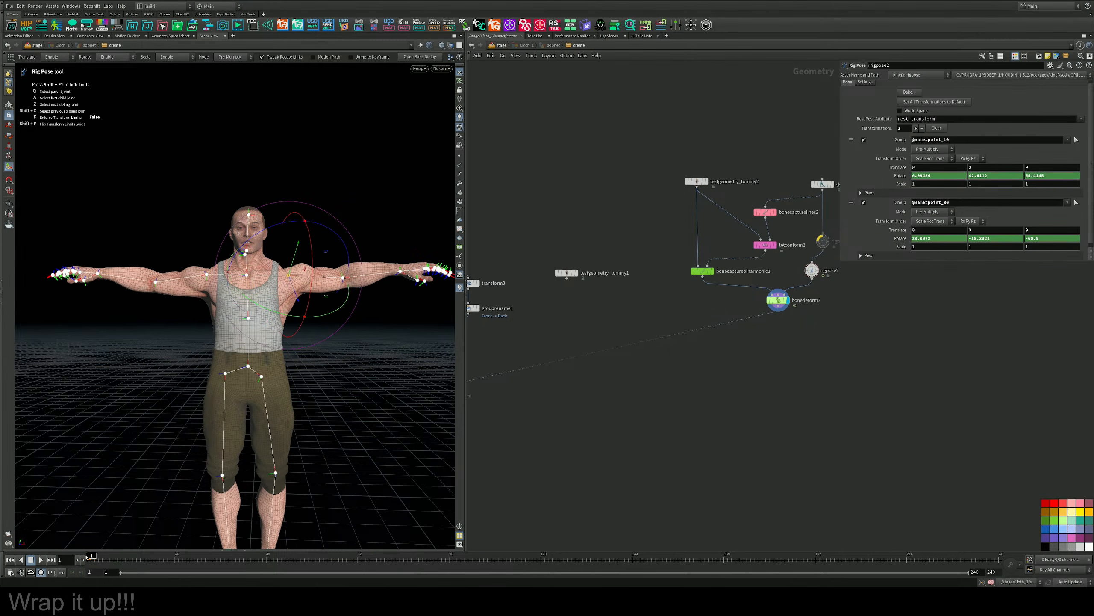
Clear the old T-shirt outline from the curve1 node by resetting its operations.
middle_click_drag(572, 182, 741, 202)
scroll(614, 230, "up", 2)
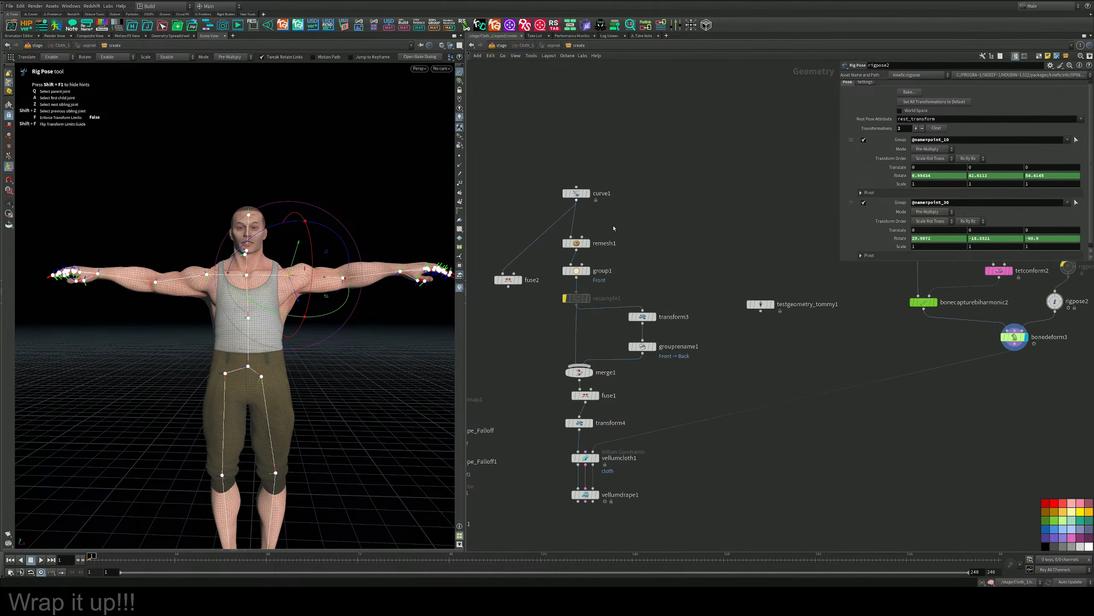
left_click(576, 193)
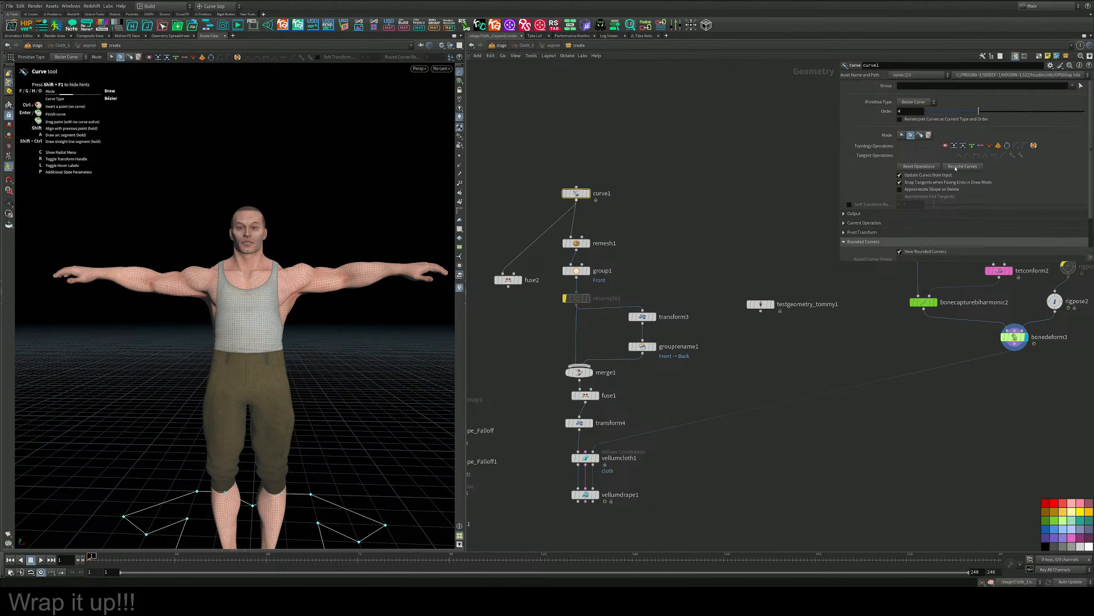
left_click(917, 167)
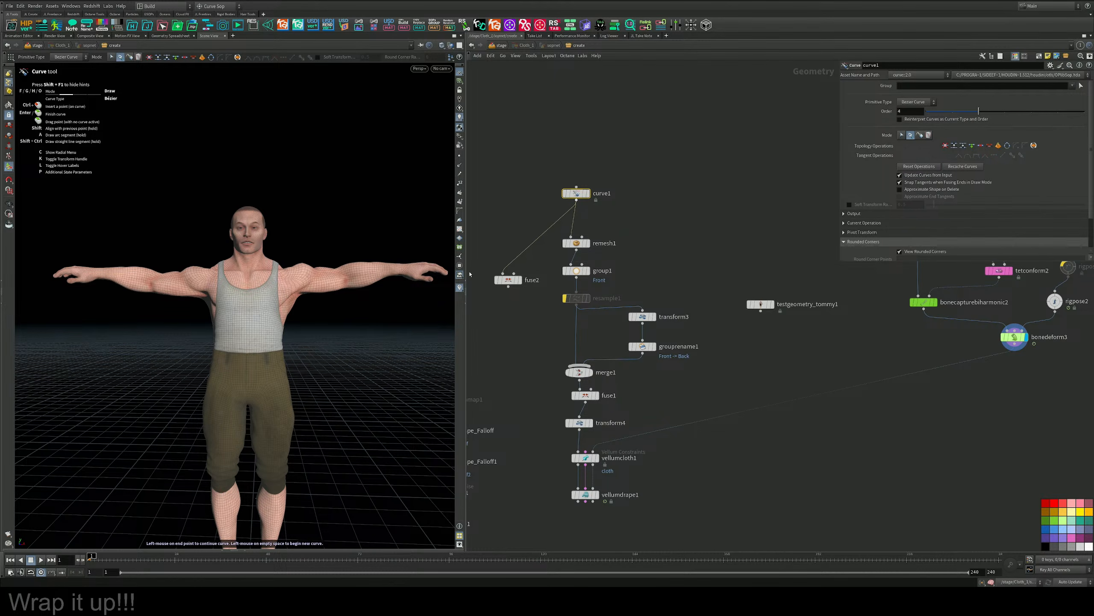
Display curve1 with bonedeform3 as a template and set a front view framed on Tommy's torso.
middle_click_drag(609, 220, 632, 252)
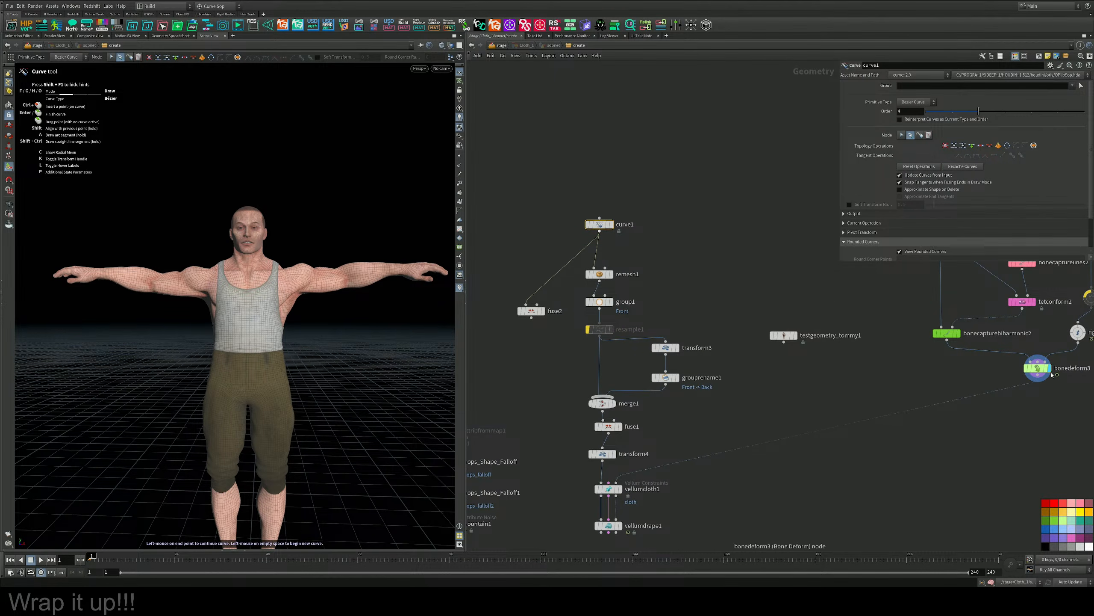
left_click(611, 224)
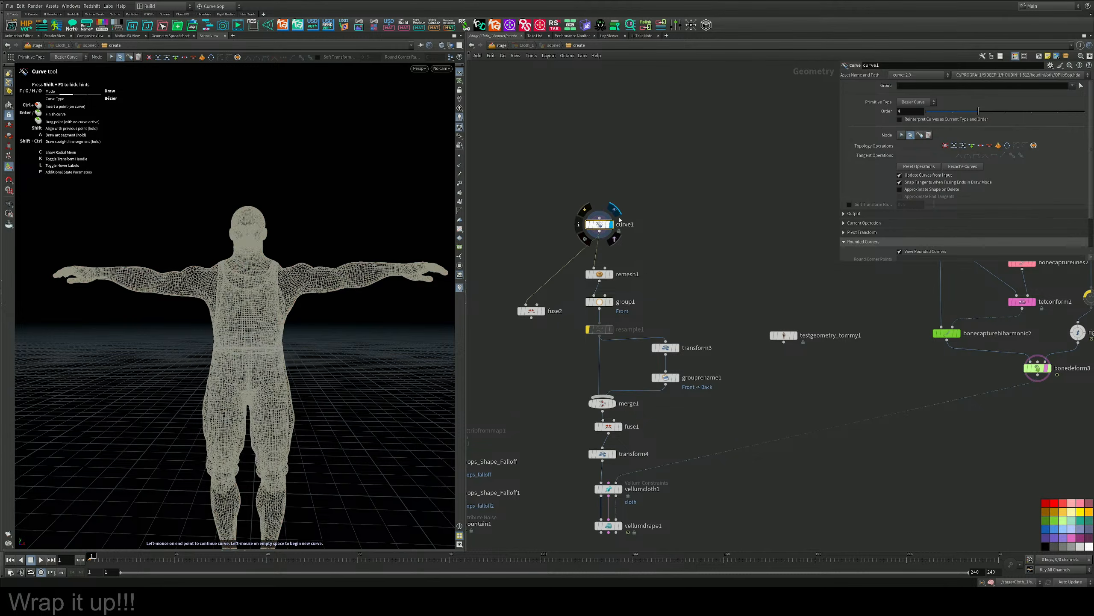
key("space+b")
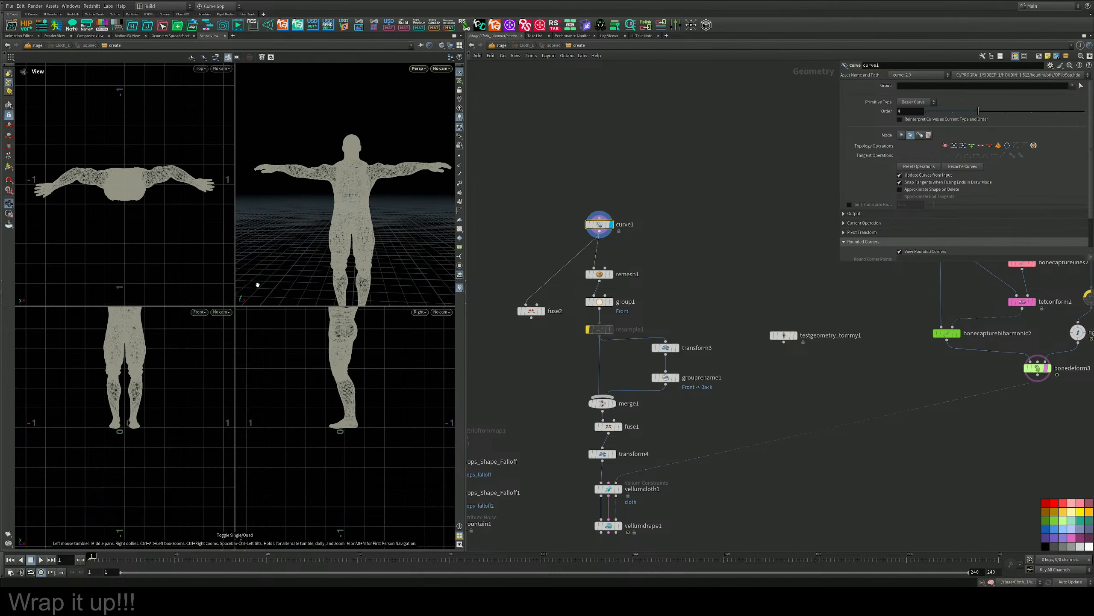
key("space+b")
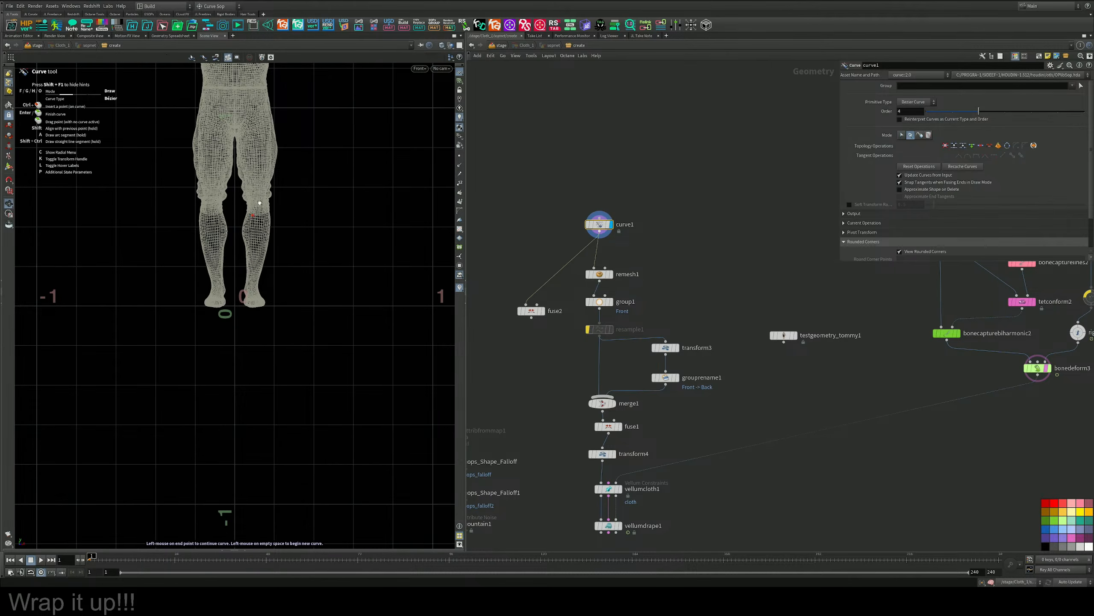
key("space+h")
middle_click_drag(279, 254, 288, 298)
right_click_drag(288, 299, 361, 188)
middle_click_drag(338, 214, 298, 332)
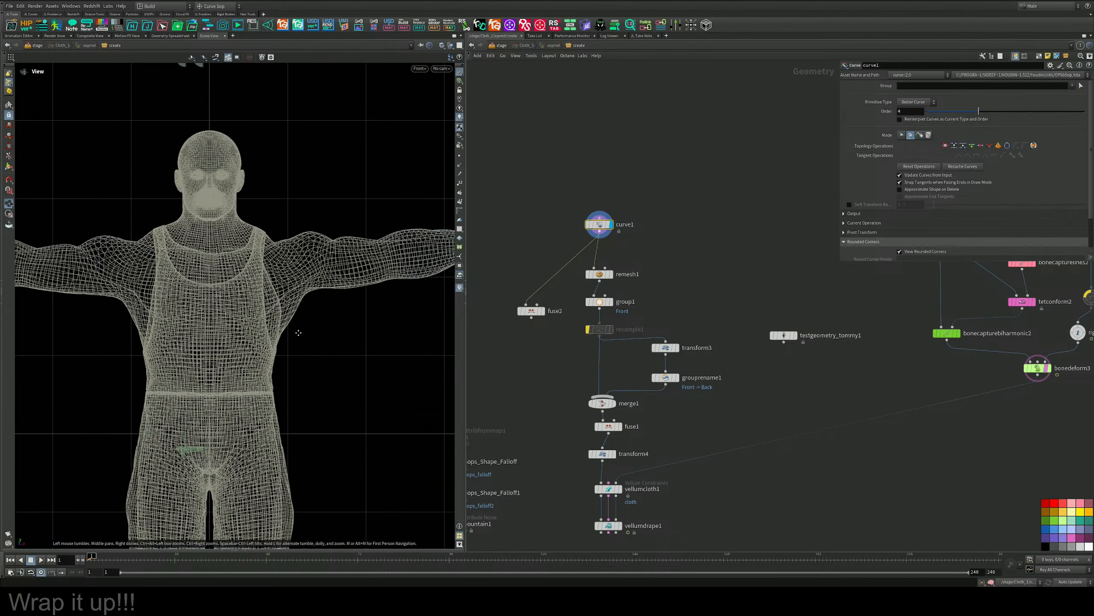
middle_click_drag(288, 293, 276, 322)
right_click_drag(174, 280, 175, 255)
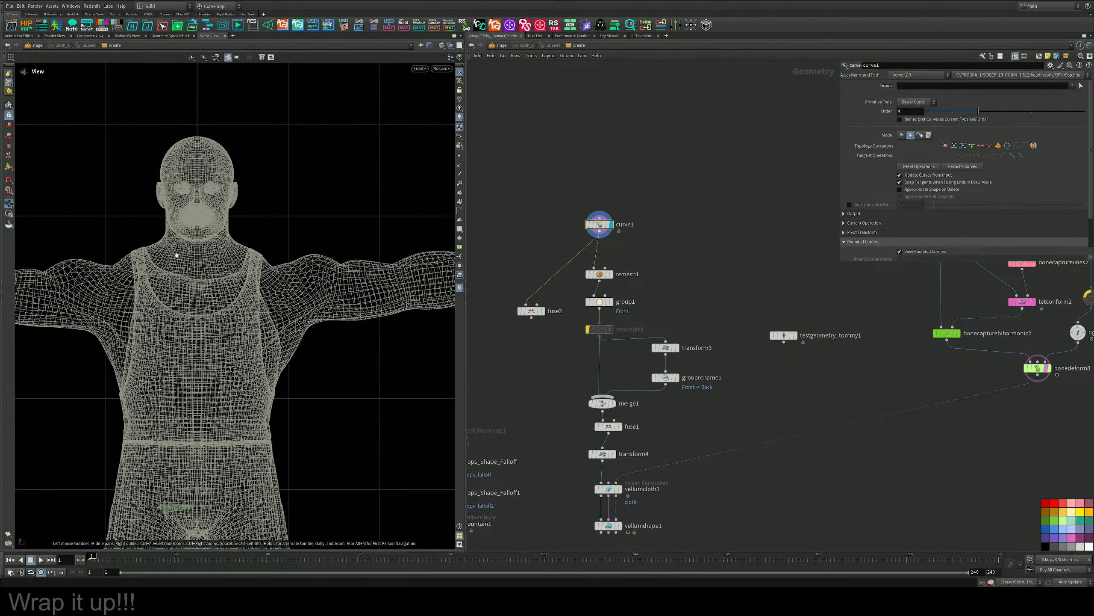
Try to draw a curved Bezier neckline across Tommy's neck in curve1 and reset the curve operations.
middle_click_drag(212, 236, 246, 247)
key("Return")
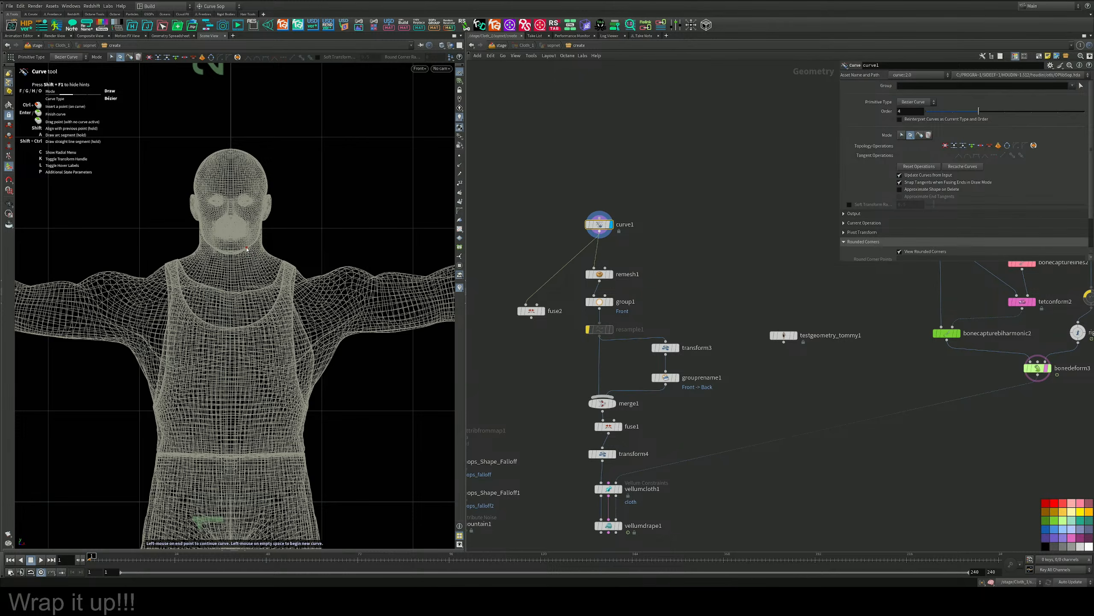
left_click(181, 244)
key("Escape")
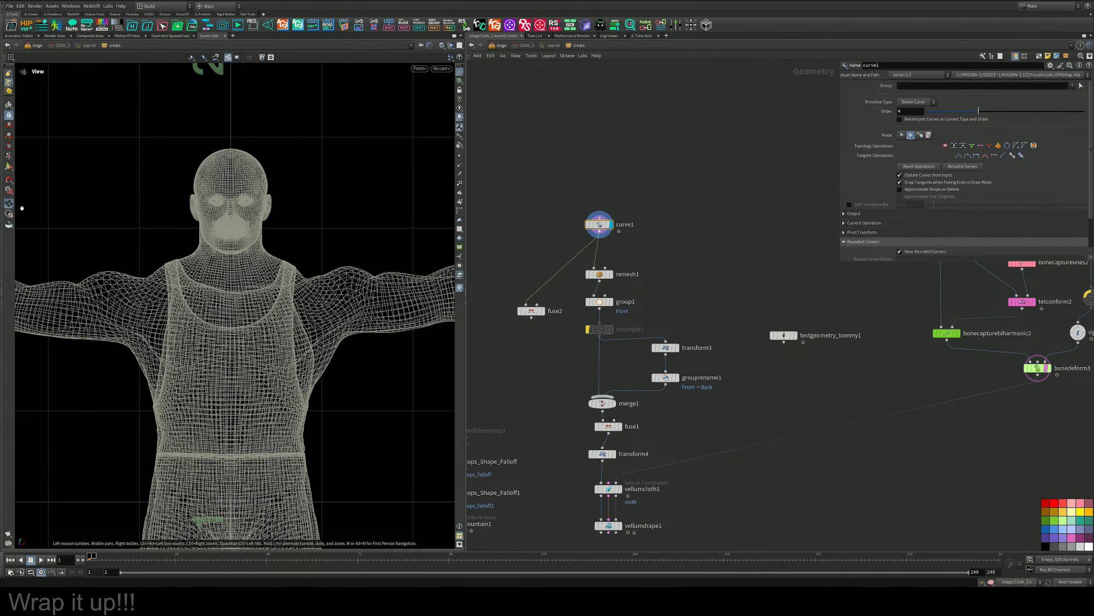
left_click(9, 166)
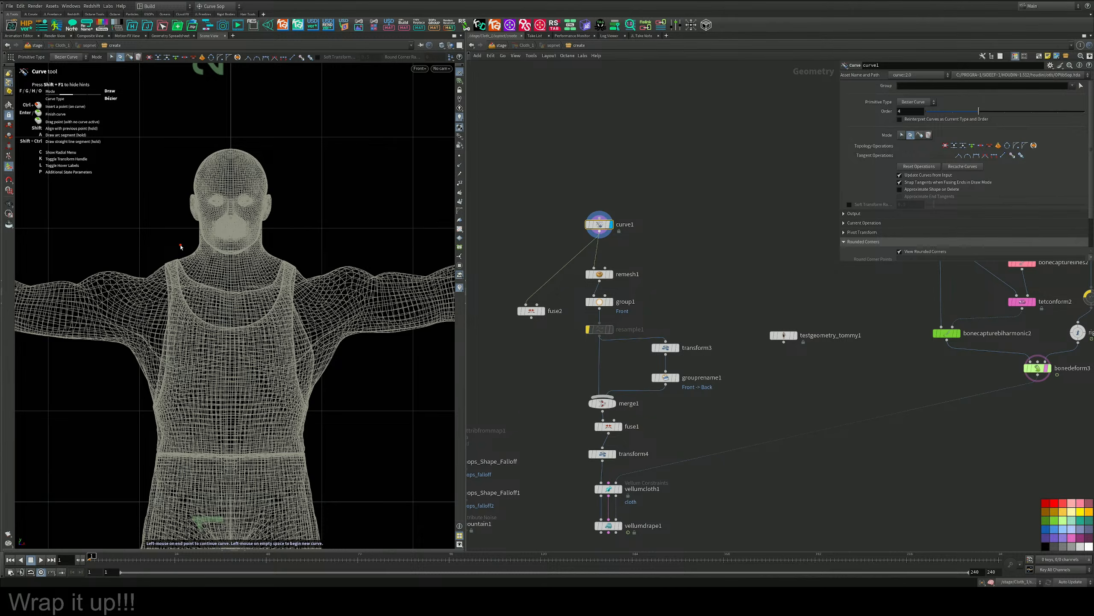
left_click_drag(180, 246, 320, 242)
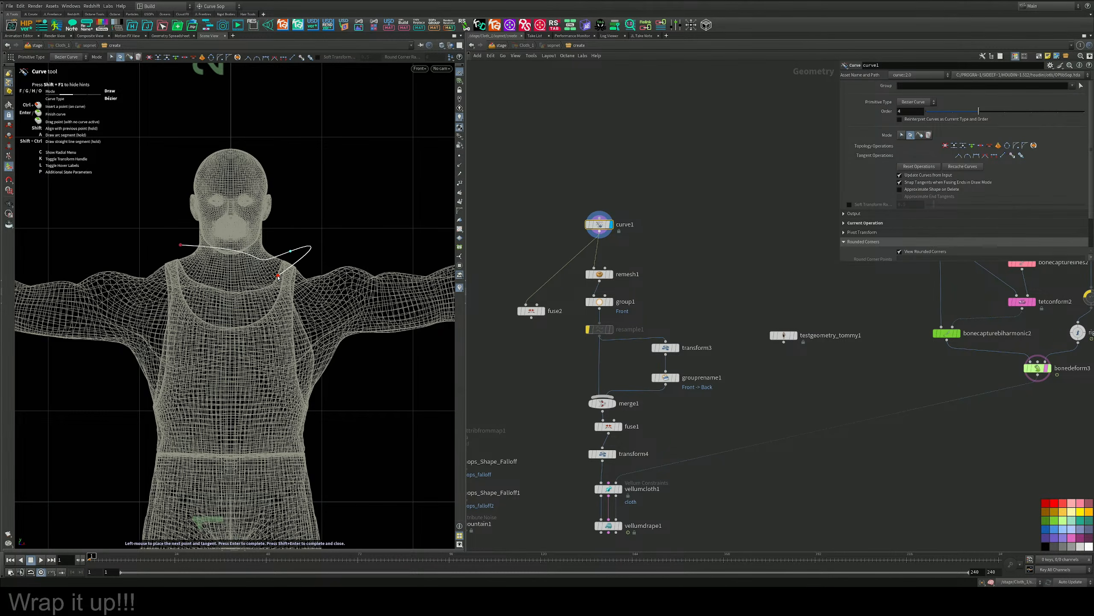
key("Return")
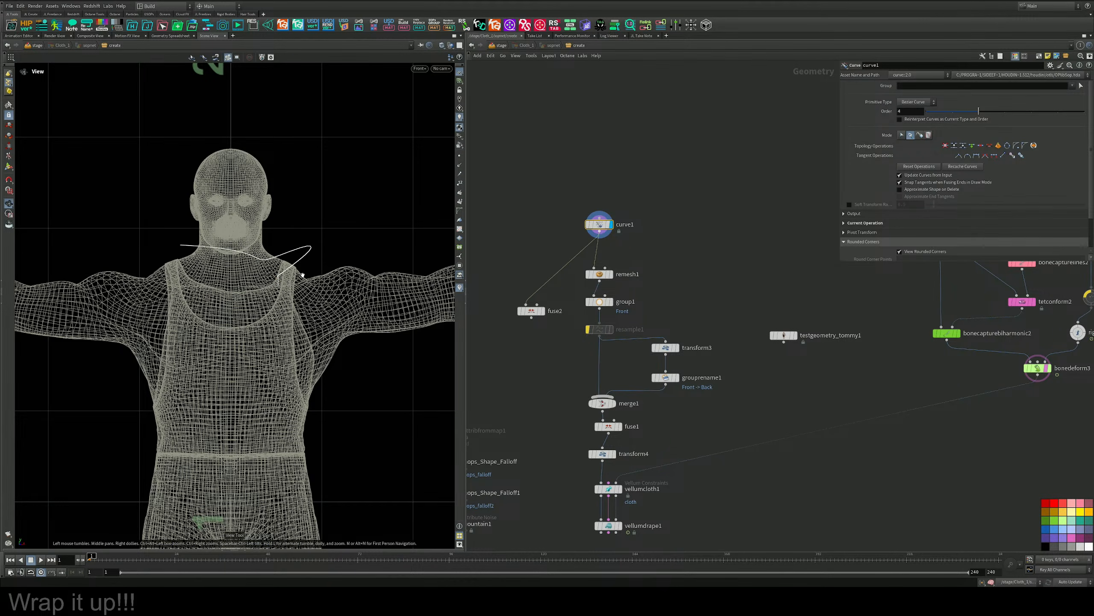
left_click(914, 102)
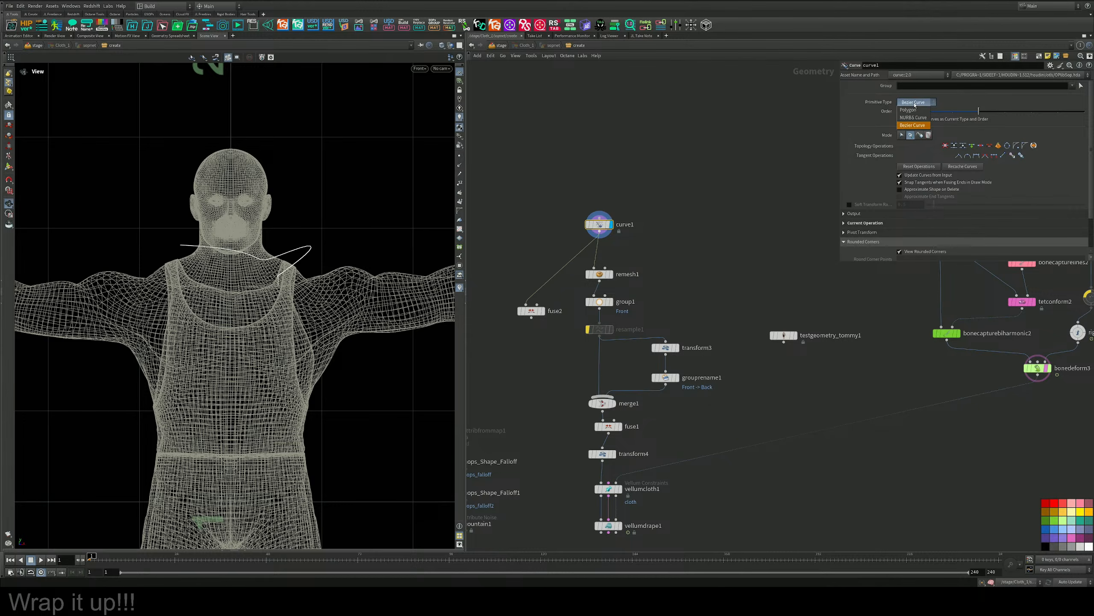
left_click(913, 125)
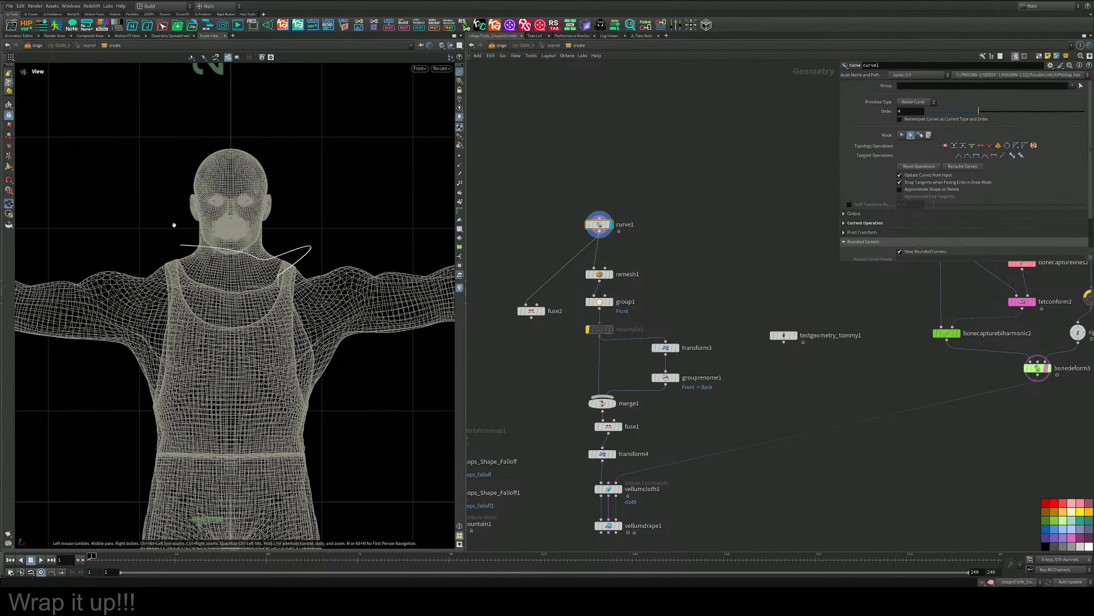
left_click(926, 167)
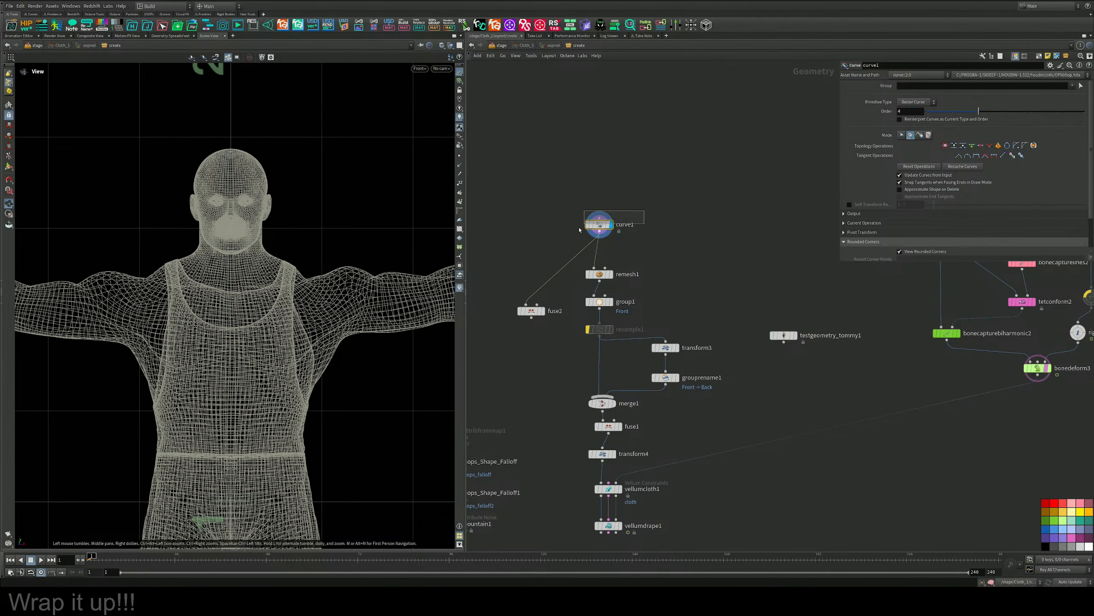
Try a two-point Bezier neckline with retracted tangents at its end point, and clear it by resetting the operations.
key("Return")
left_click(180, 245)
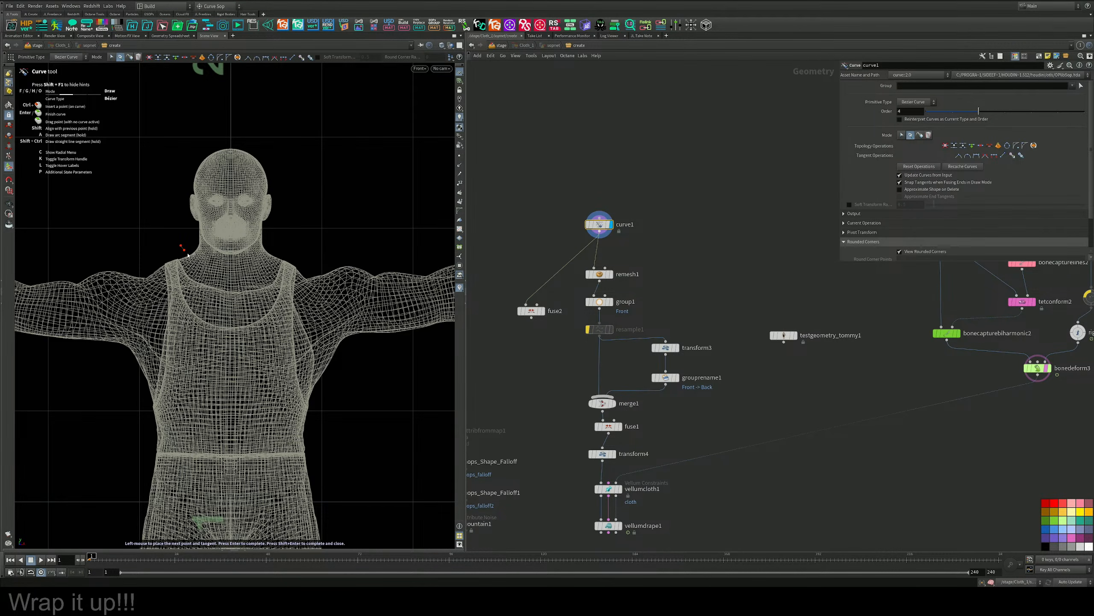
left_click_drag(283, 252, 360, 202)
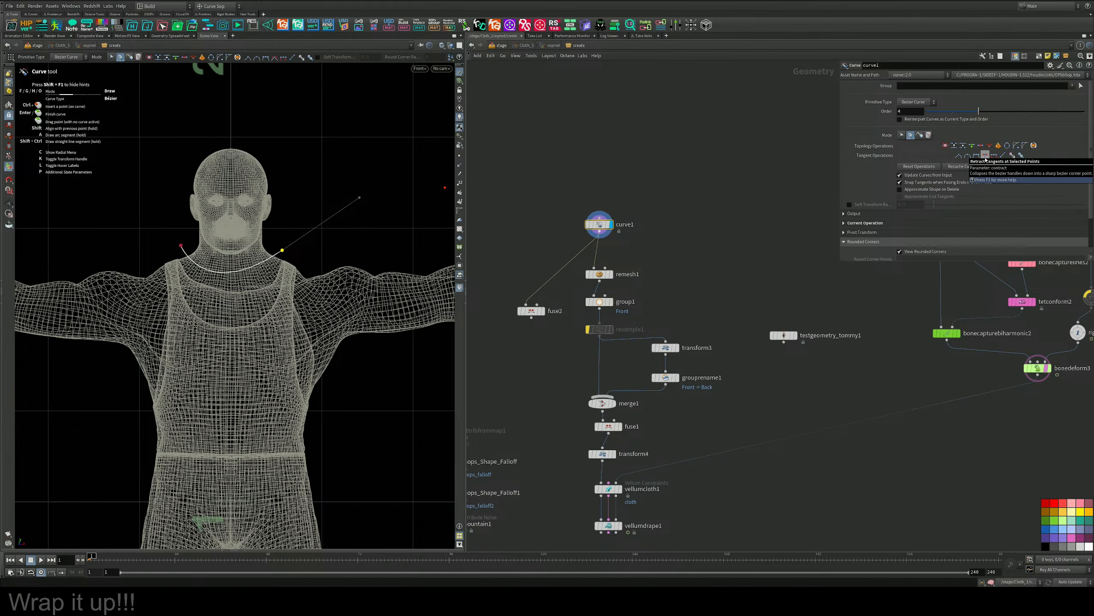
left_click(986, 156)
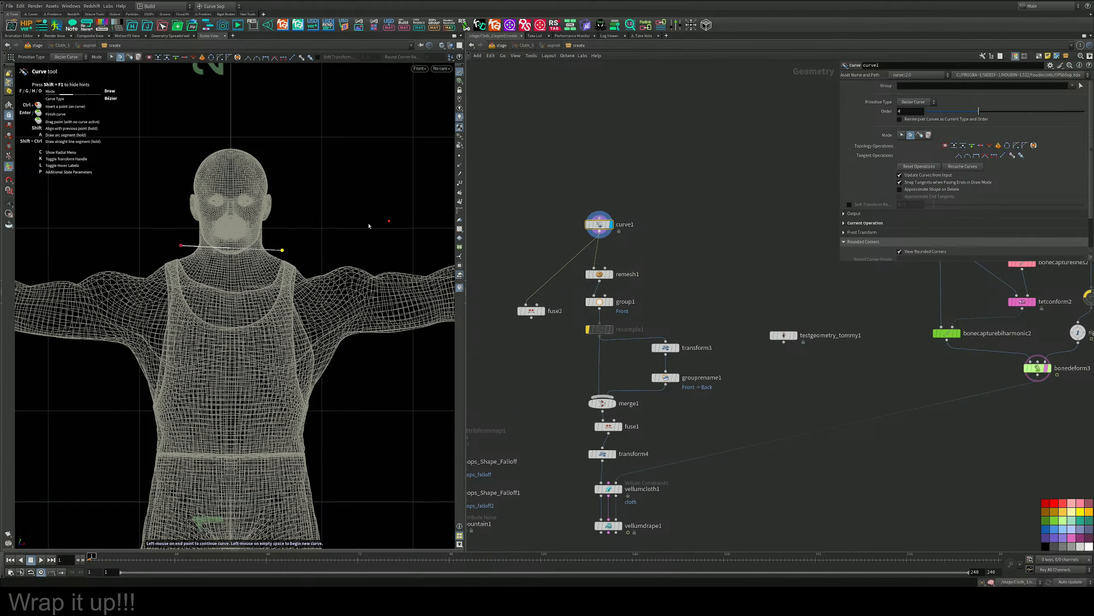
right_click(282, 251)
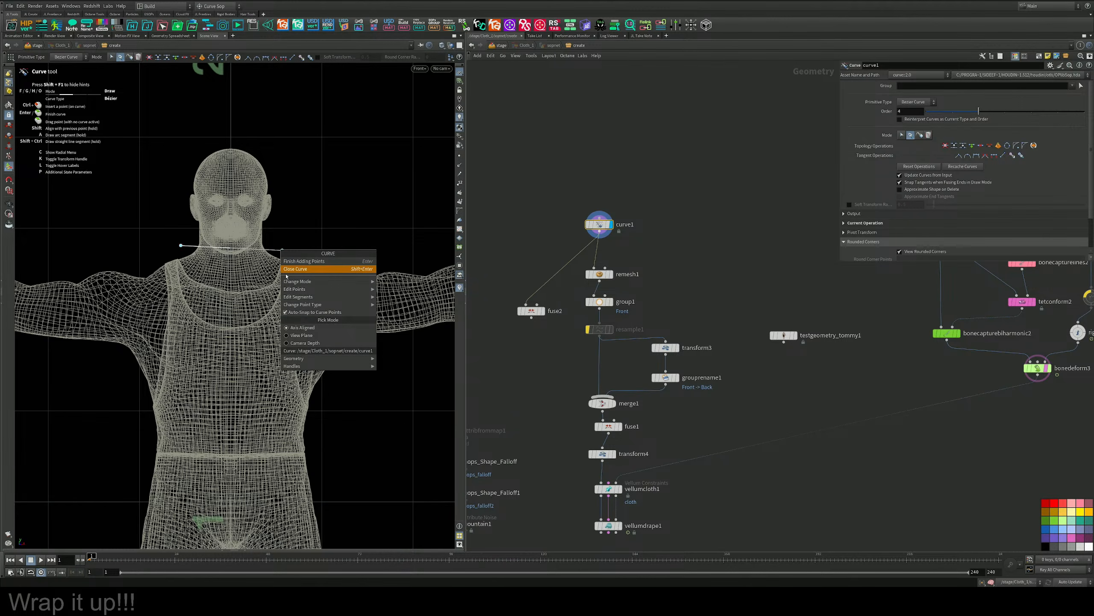
left_click(311, 263)
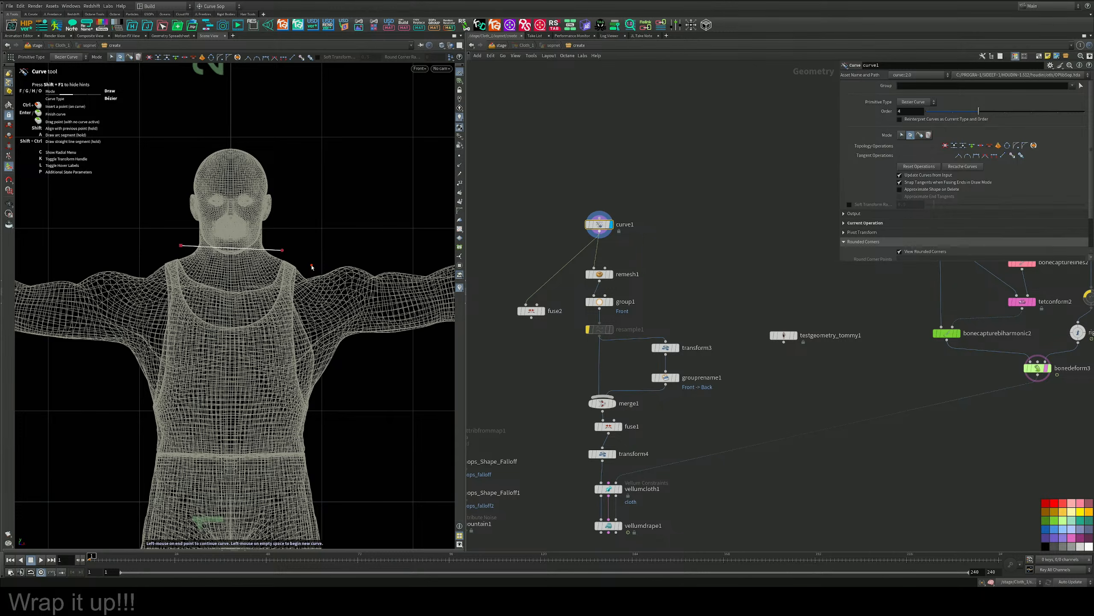
key("Escape")
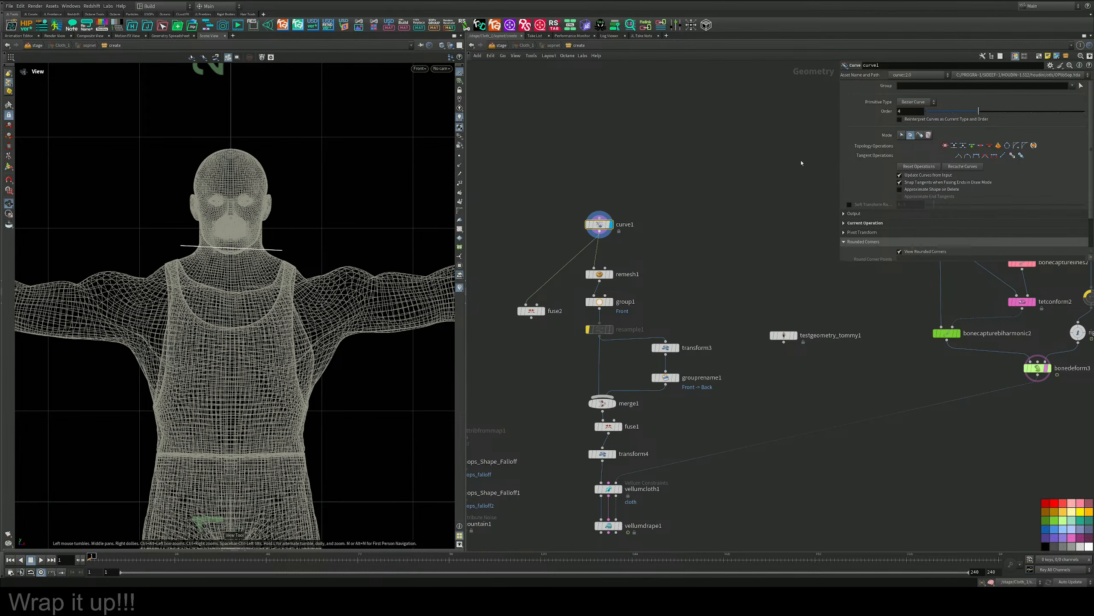
left_click(916, 167)
left_click(9, 166)
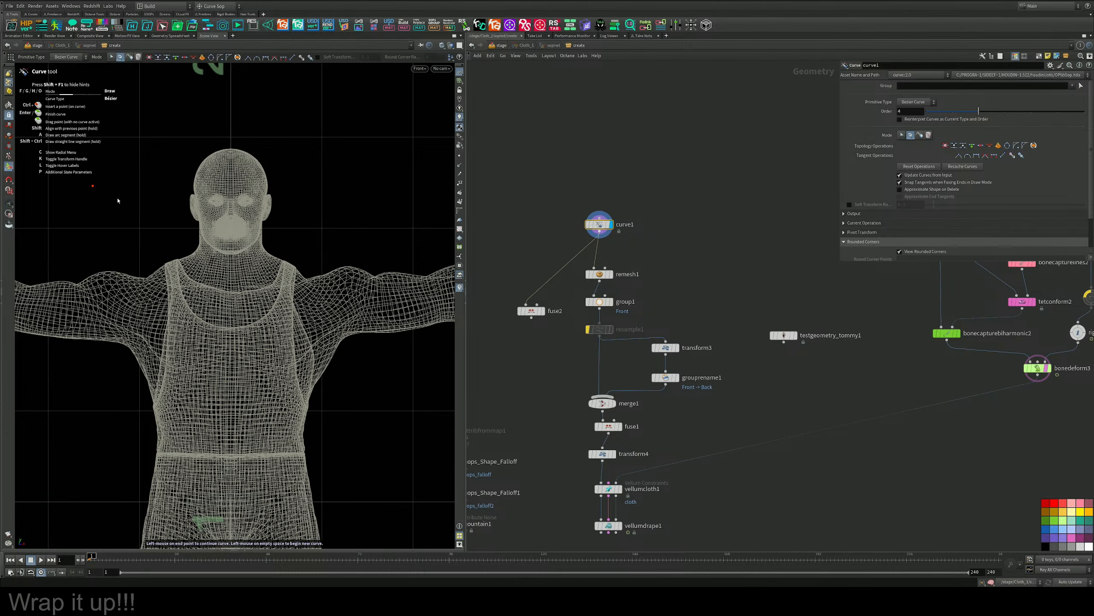
left_click_drag(186, 247, 209, 274)
left_click(185, 260)
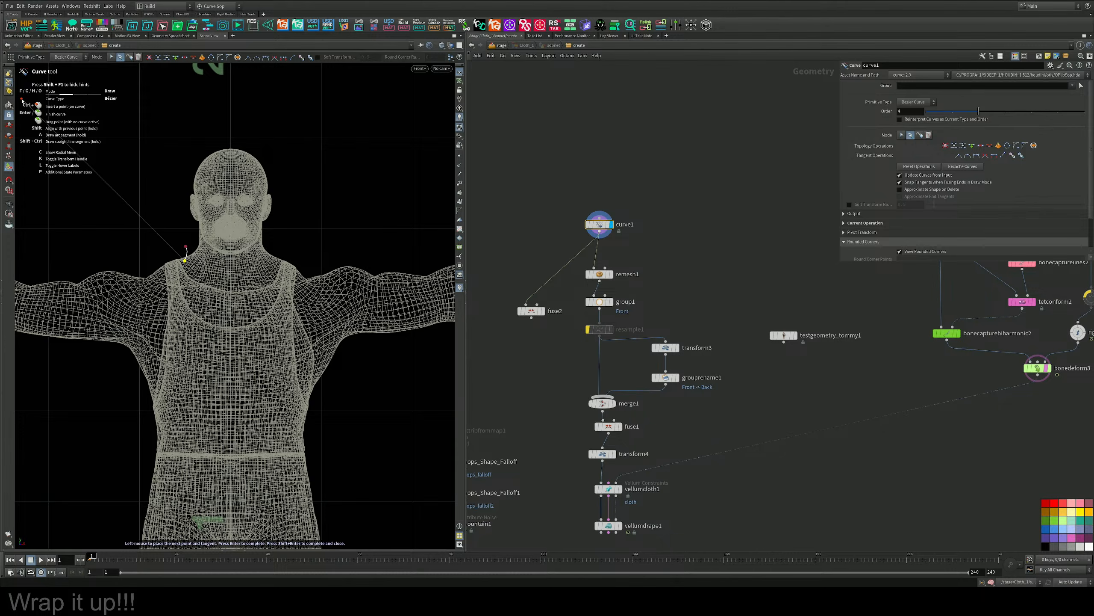
left_click(9, 105)
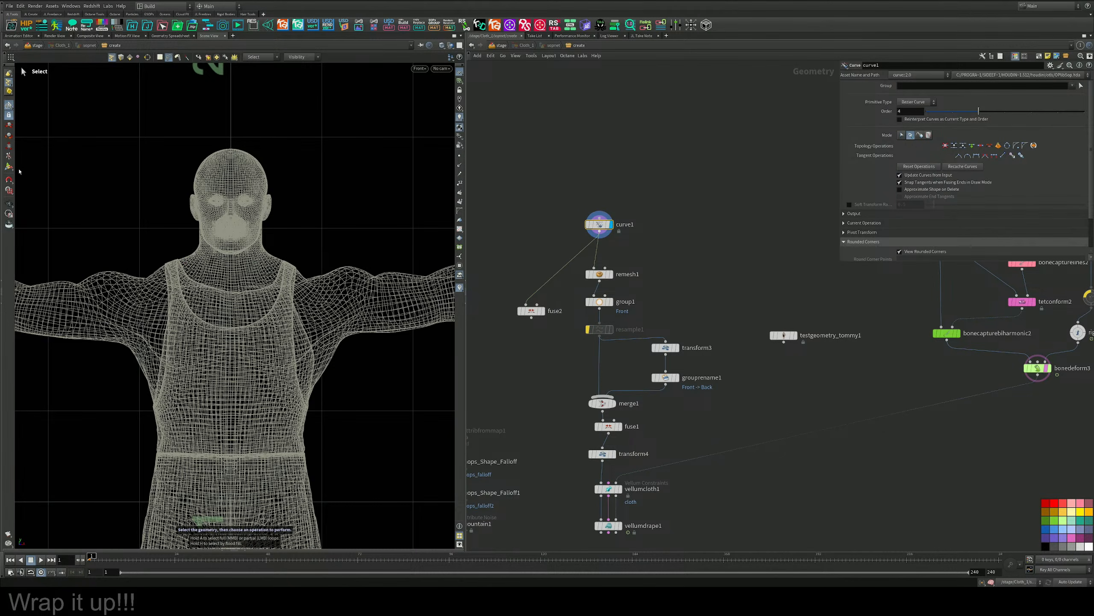
Try to draw a two-point Bezier neckline sagging below the neck from shoulder to shoulder.
key("Return")
left_click(183, 248)
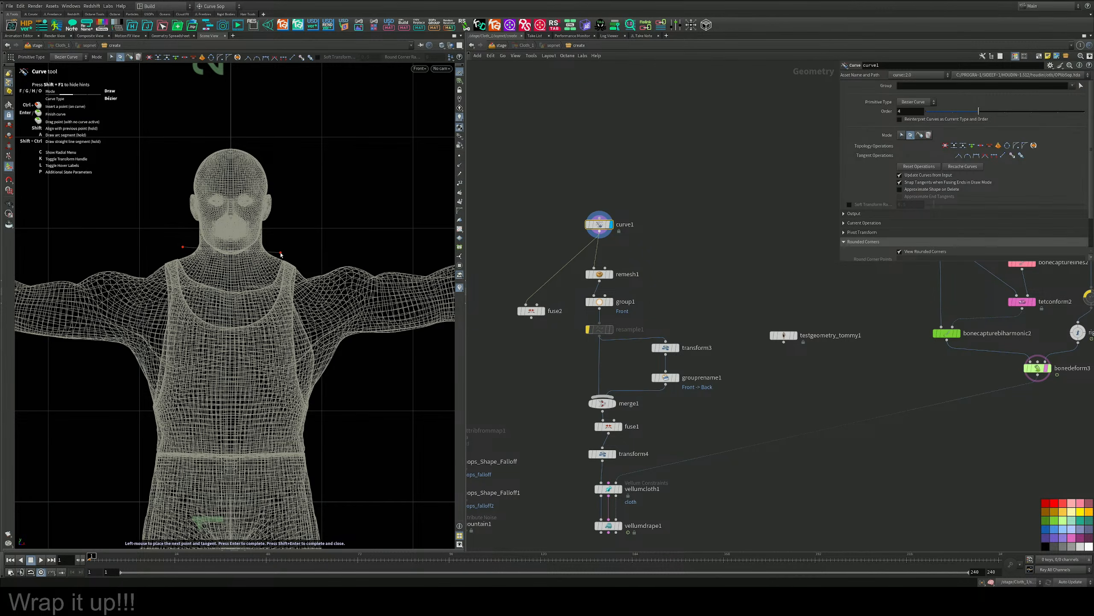
left_click_drag(281, 251, 334, 219)
right_click(334, 221)
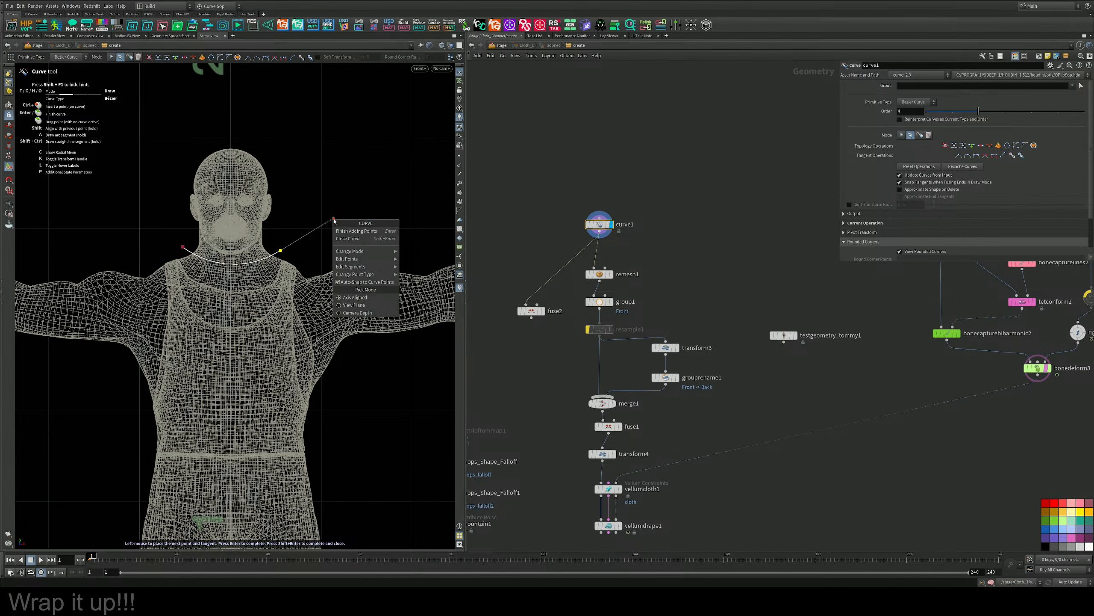
mouse_move(362, 251)
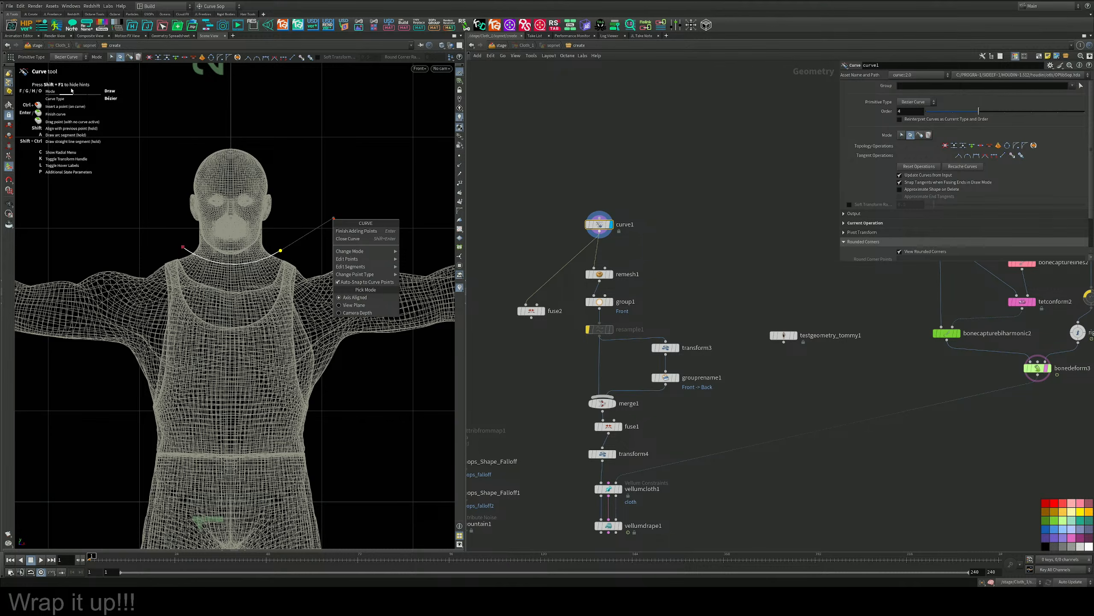
key("Return")
left_click(525, 78)
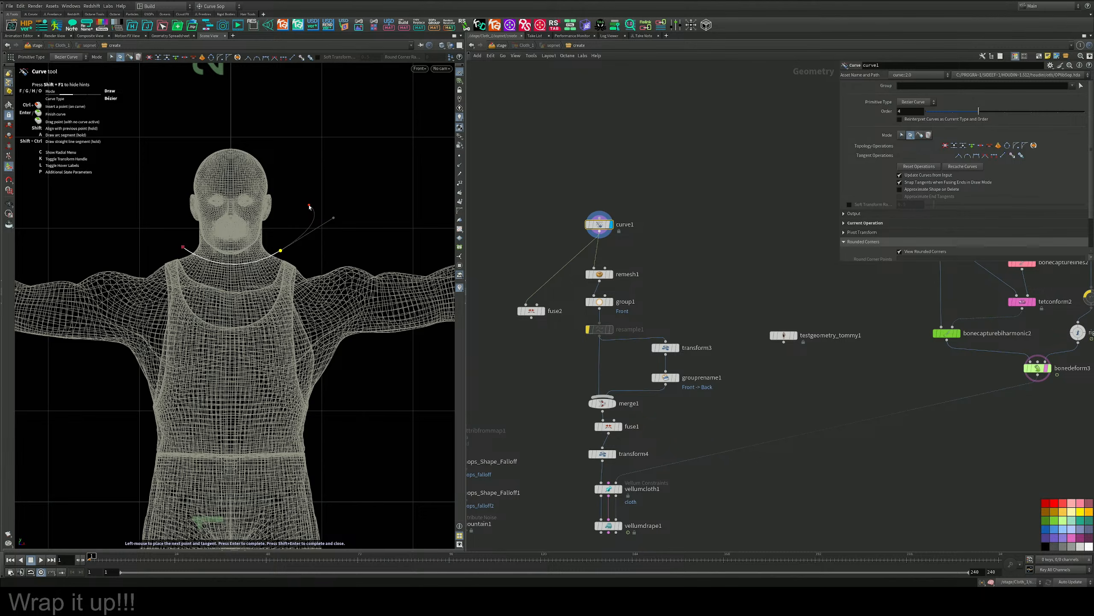
key("Return")
Try to continue the Bezier neckline in Auto mode past the shoulder, and reset the curve operations.
key("g")
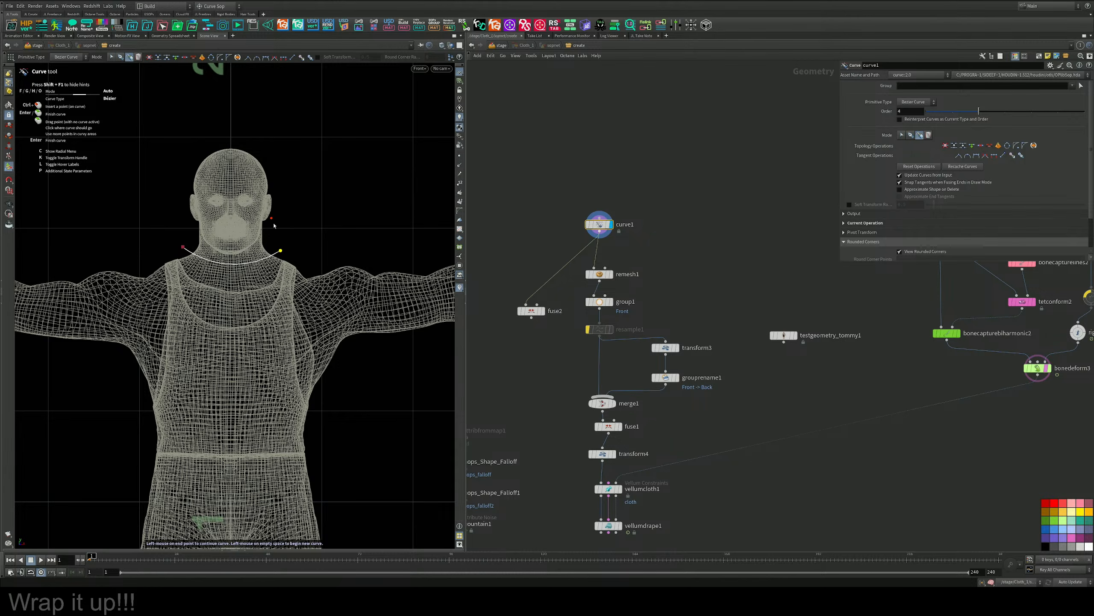
left_click(286, 251)
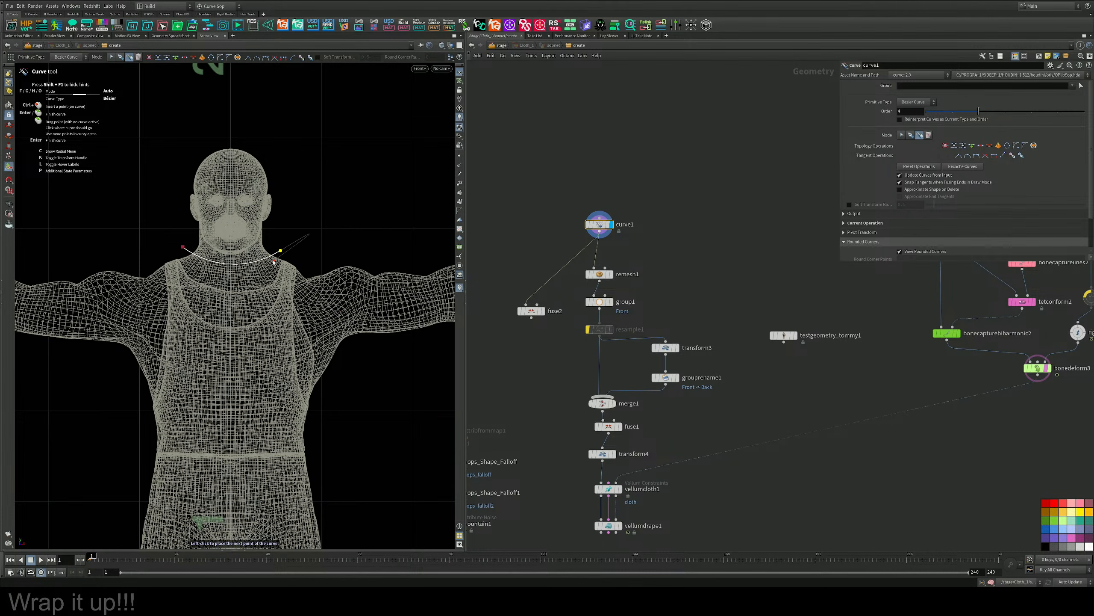
left_click_drag(279, 249, 270, 258)
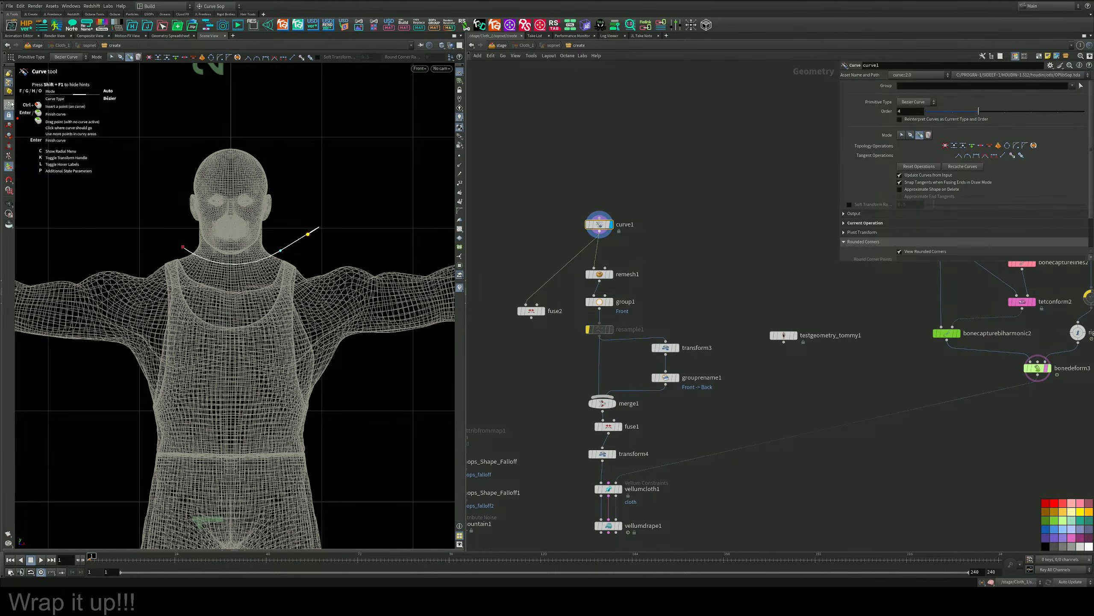
left_click(9, 105)
left_click_drag(657, 194, 604, 224)
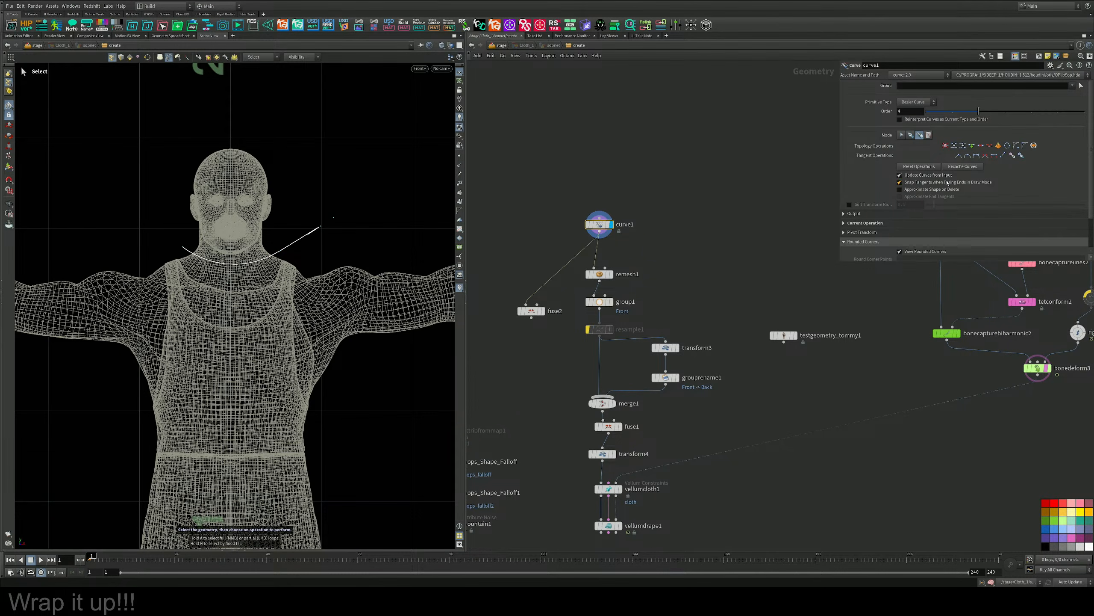
left_click(925, 168)
Set curve1's primitive type to Polygon and draw a three-point V-neckline between Tommy's shoulders.
left_click(915, 102)
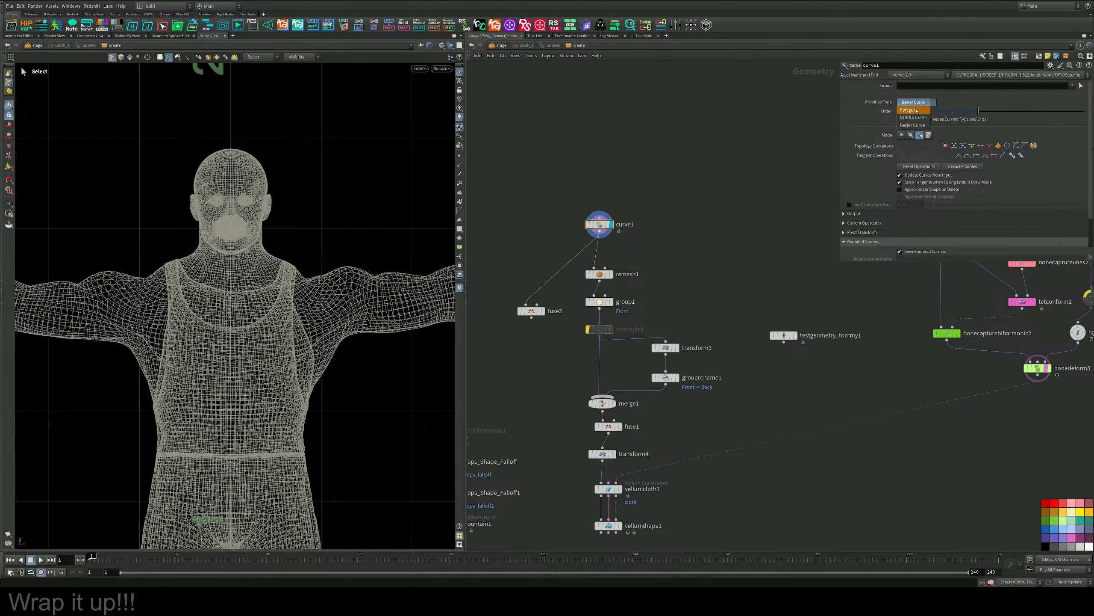
left_click(913, 107)
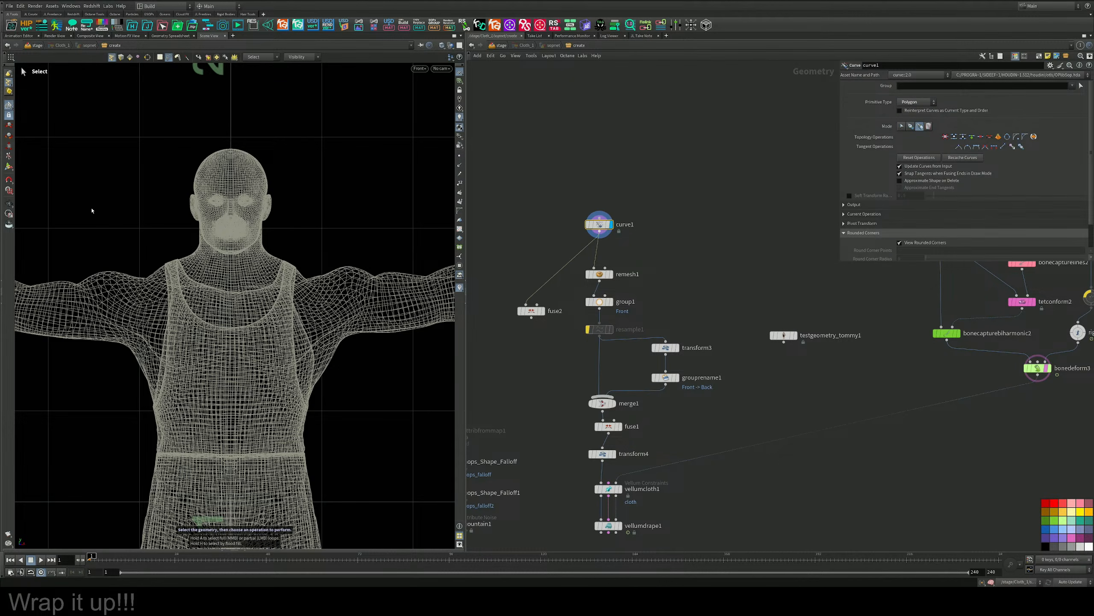
left_click(9, 165)
left_click(180, 246)
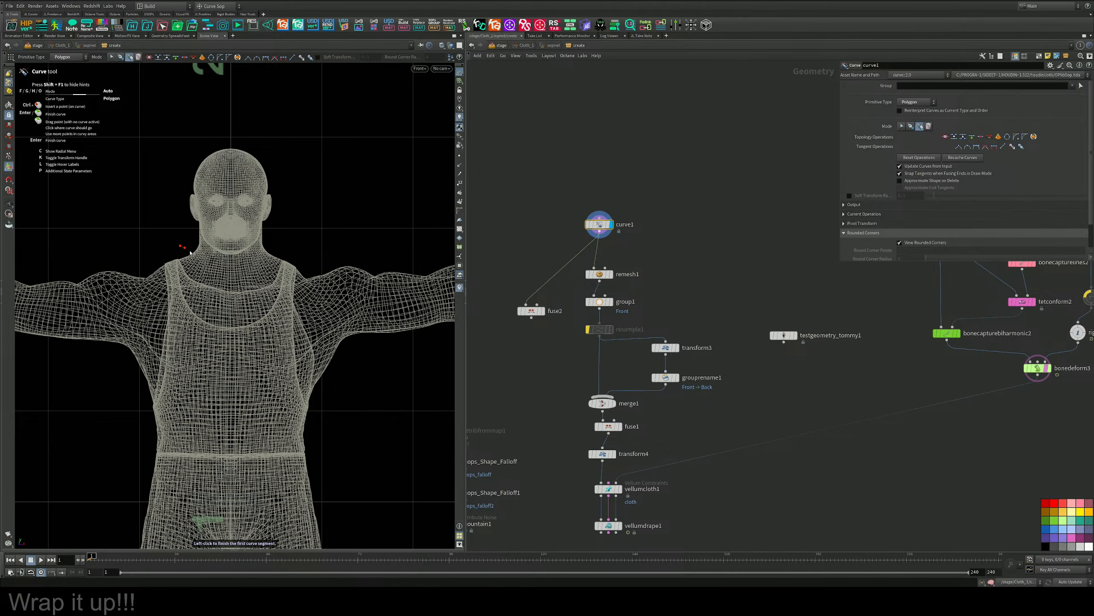
left_click(233, 286)
left_click(291, 246)
Continue the outline around Tommy's left upper arm with three points forming a short sleeve ending below the armpit.
left_click(412, 249)
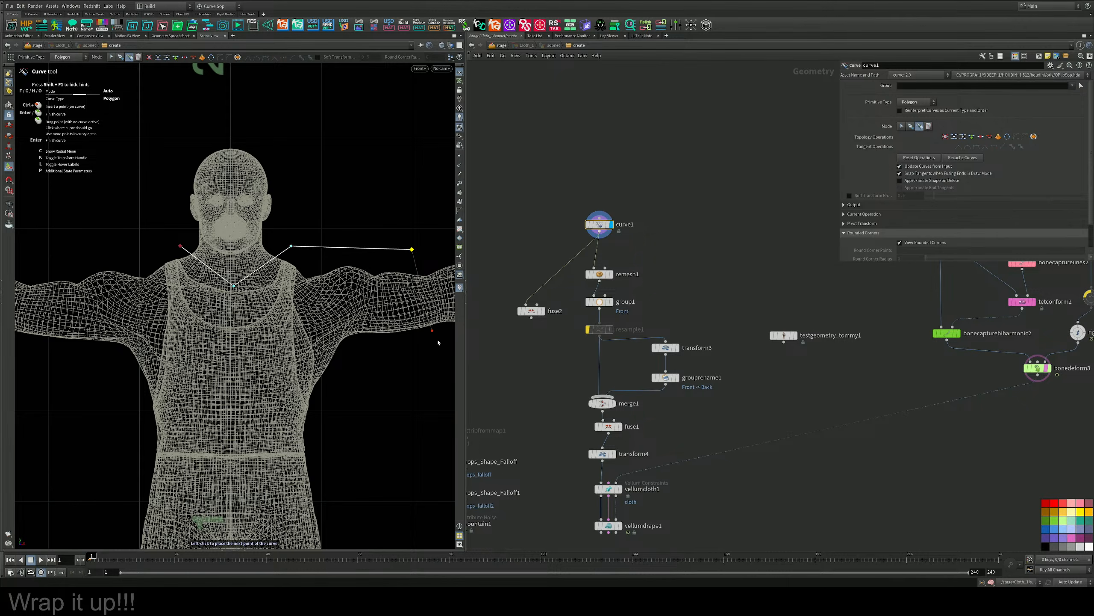
left_click(440, 354)
left_click(342, 370)
key("Return")
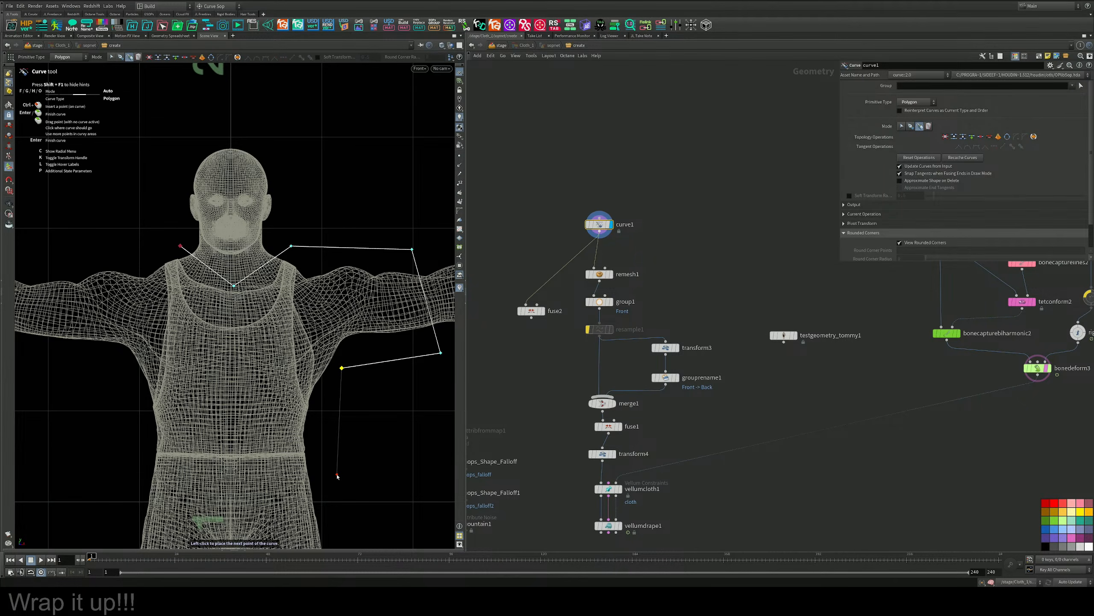
key("Escape")
Draw the shirt's side down to the upper thighs, the hem across the legs, and the opposite side up to the armpit.
middle_click_drag(338, 452, 345, 340, "alt")
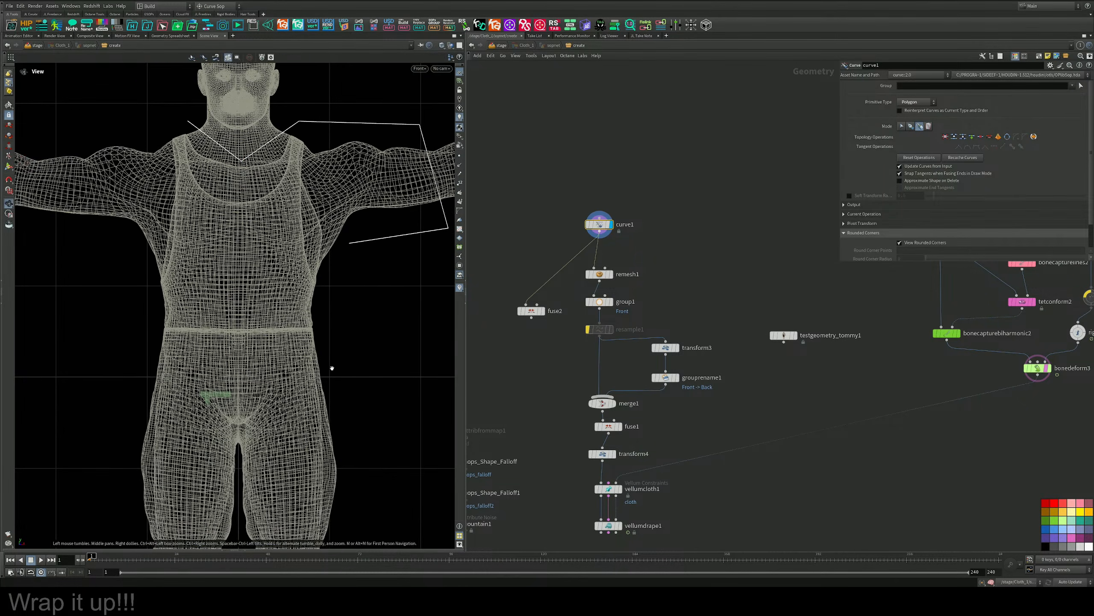
left_click(366, 435)
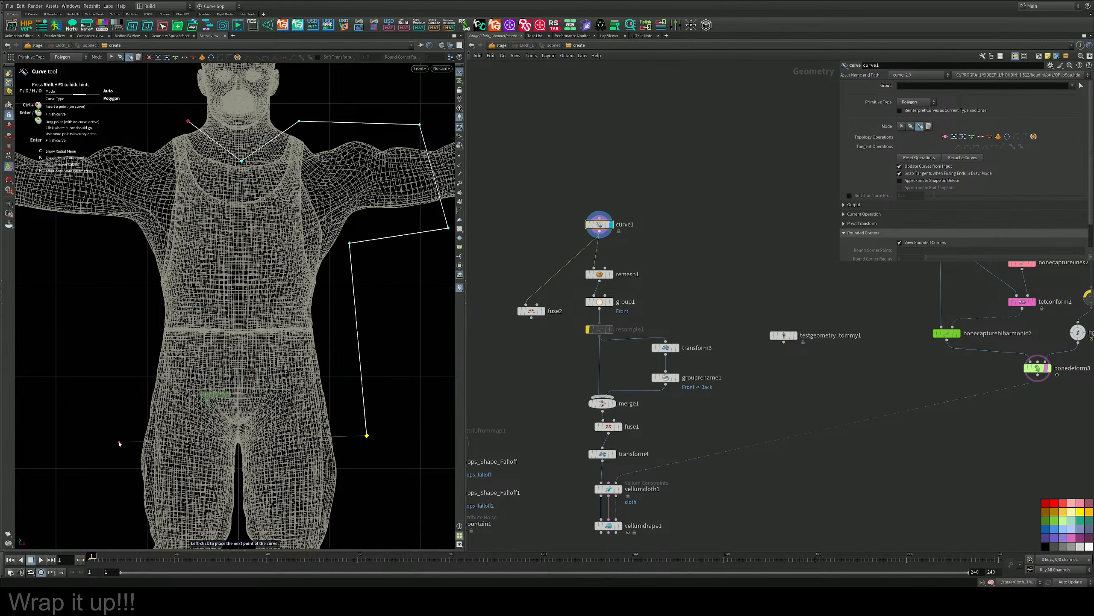
left_click(118, 441)
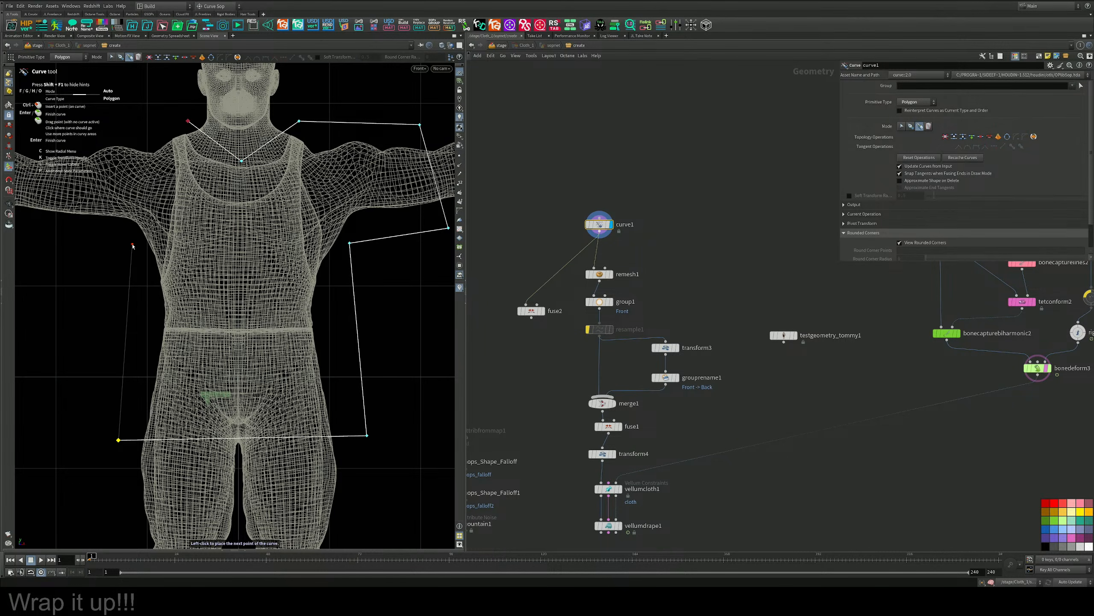
left_click(132, 245)
Add two points for the short sleeve around Tommy's other upper arm and close the outline at the neckline's starting point.
middle_click_drag(129, 244, 270, 300, "alt")
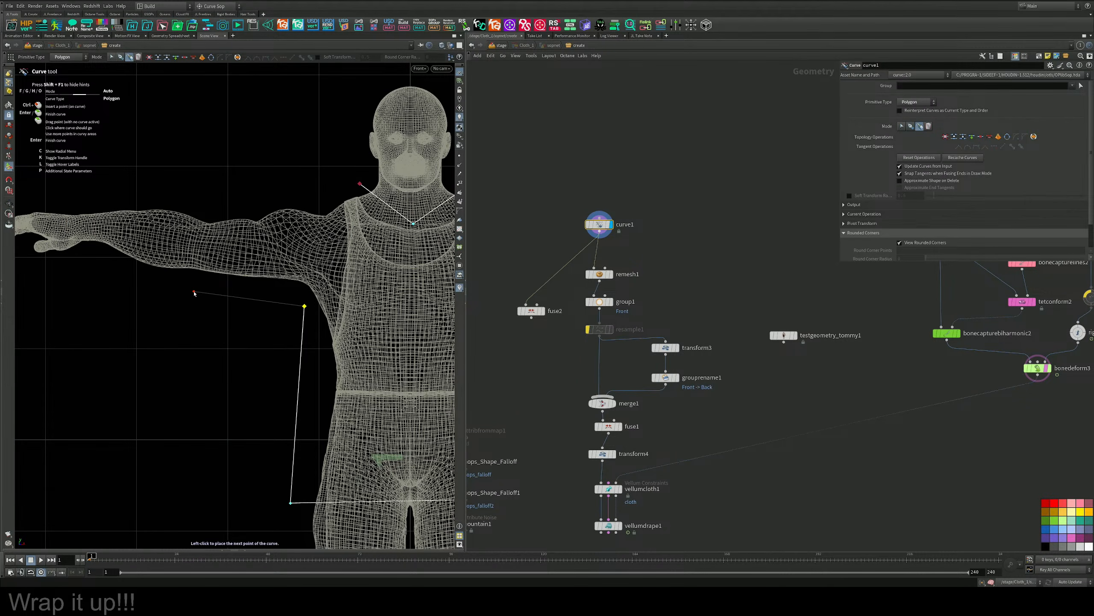
left_click(194, 292)
left_click(207, 201)
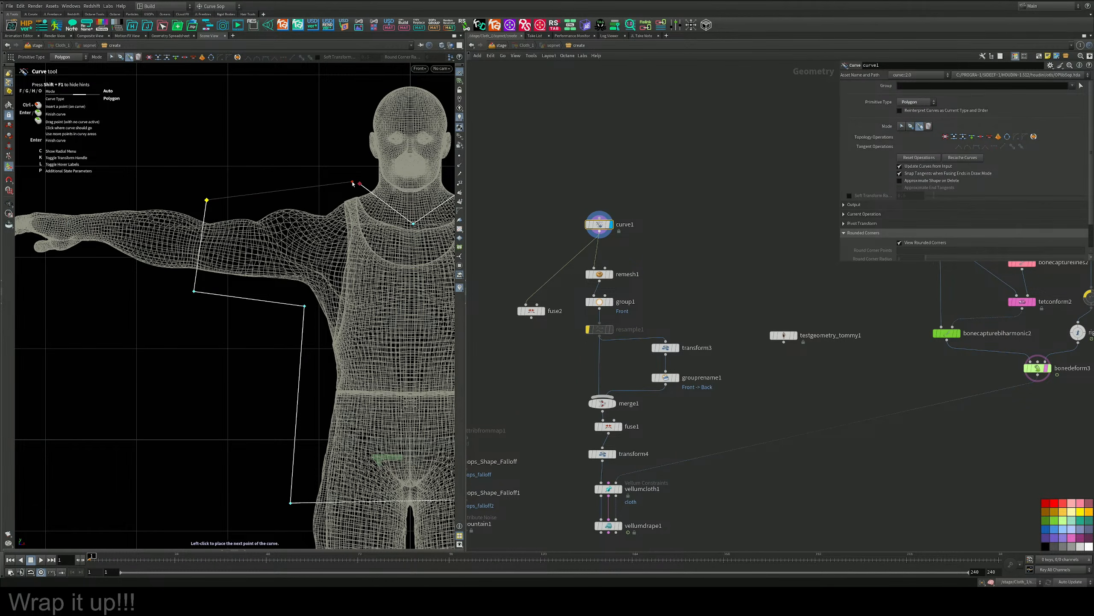
left_click(360, 184)
middle_click_drag(339, 270, 229, 249, "alt")
key("Return")
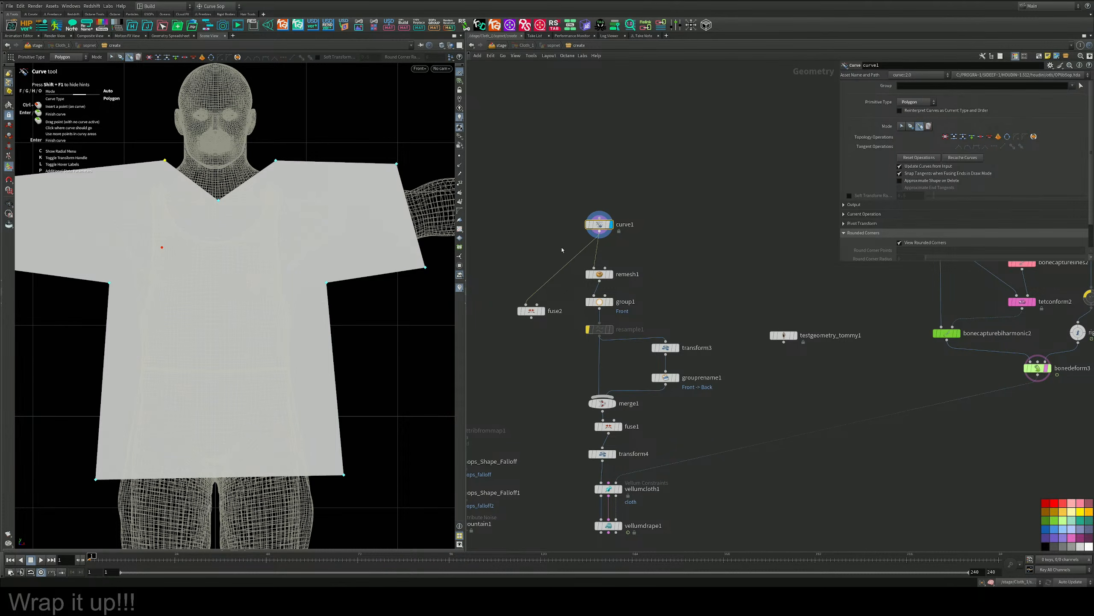
Move curve1 up for spacing and insert a PolyBevel node between curve1 and remesh1.
middle_click_drag(645, 234, 657, 230)
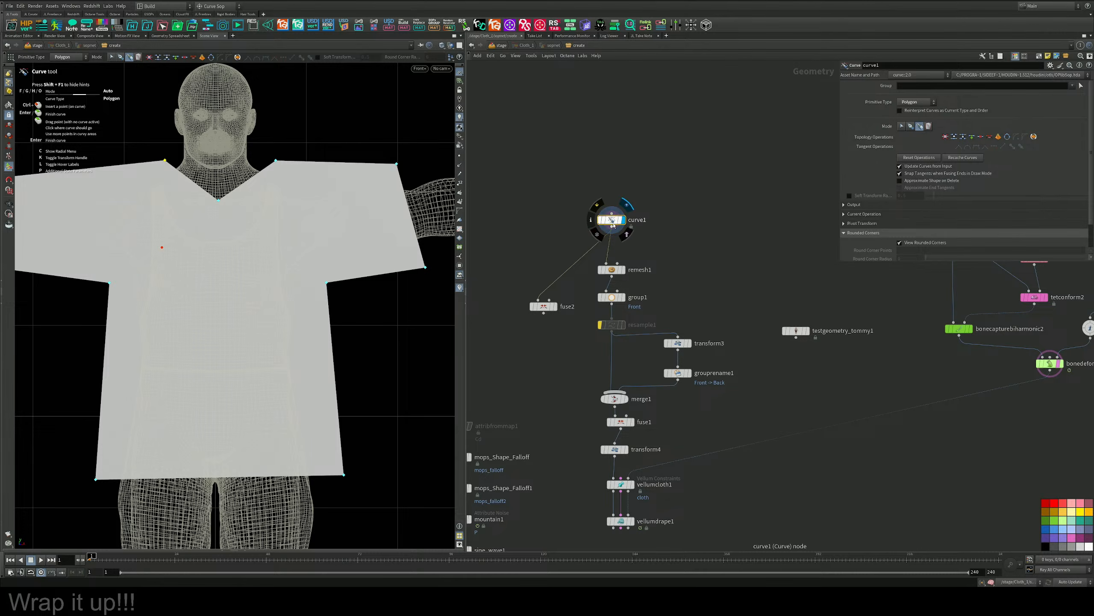
left_click_drag(612, 220, 611, 194)
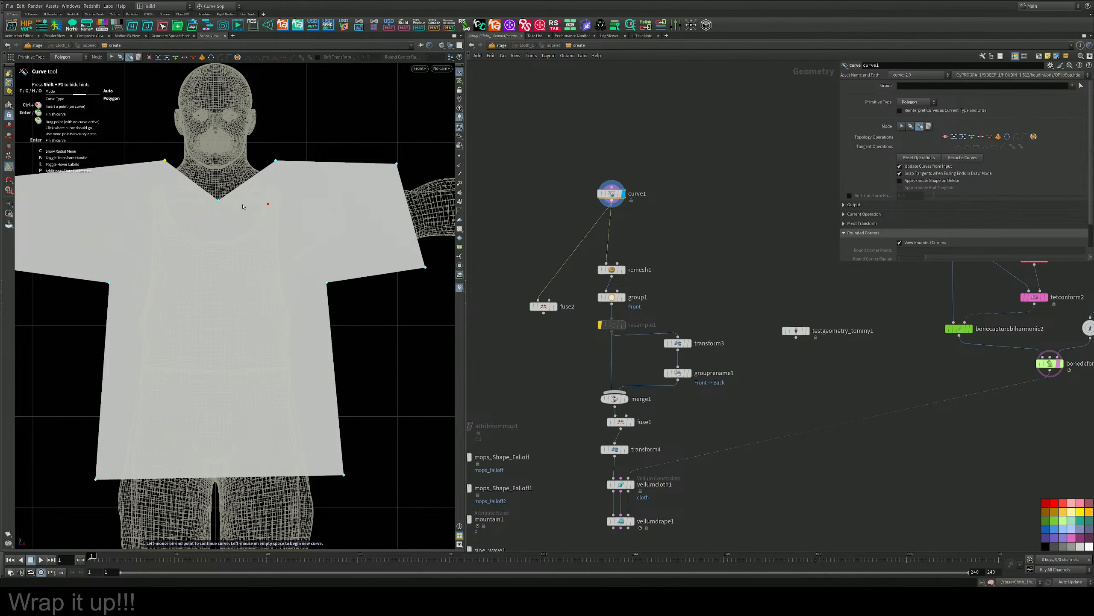
key("Tab")
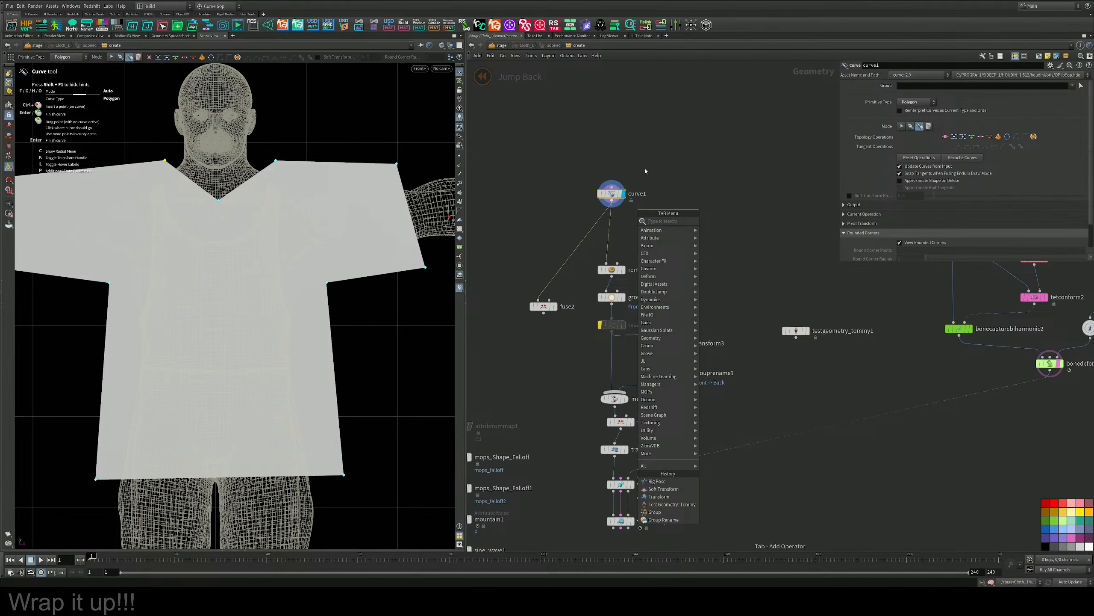
key("Escape")
key("Tab")
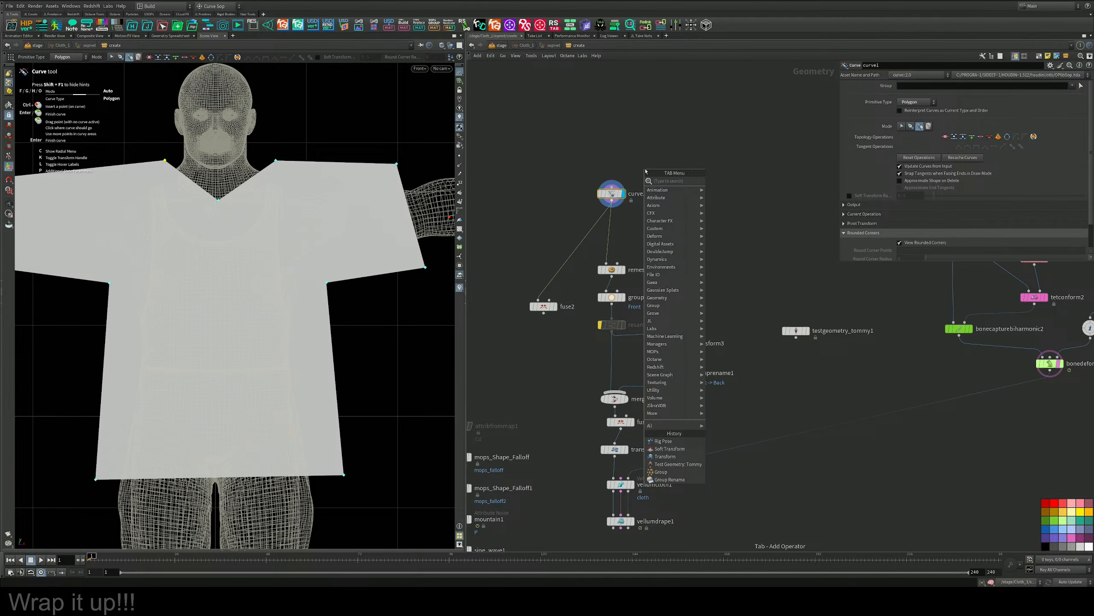
type("pol")
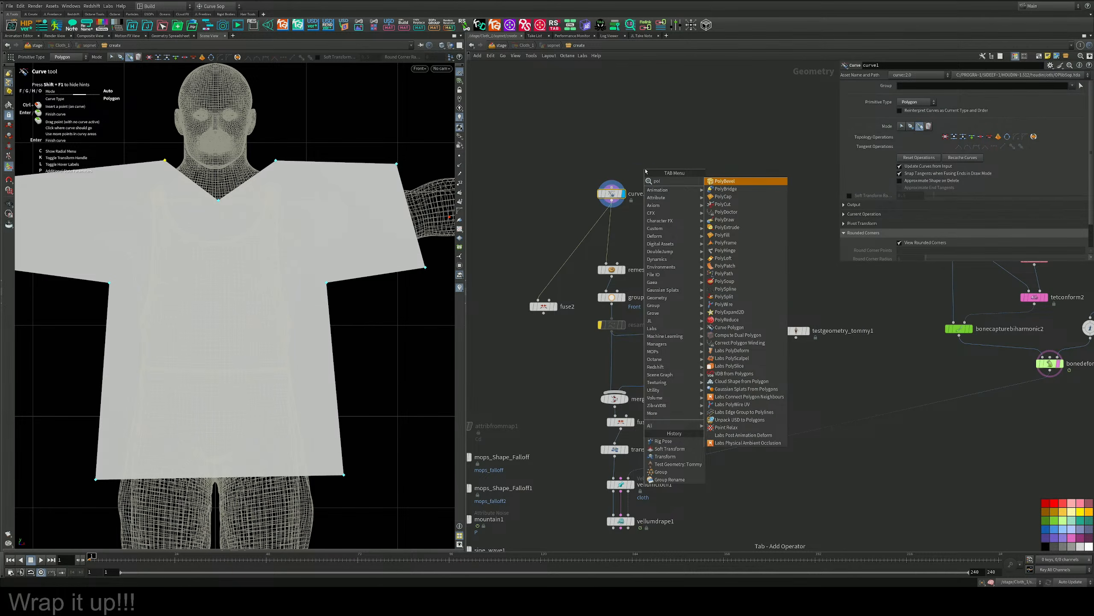
key("Return")
left_click(625, 221)
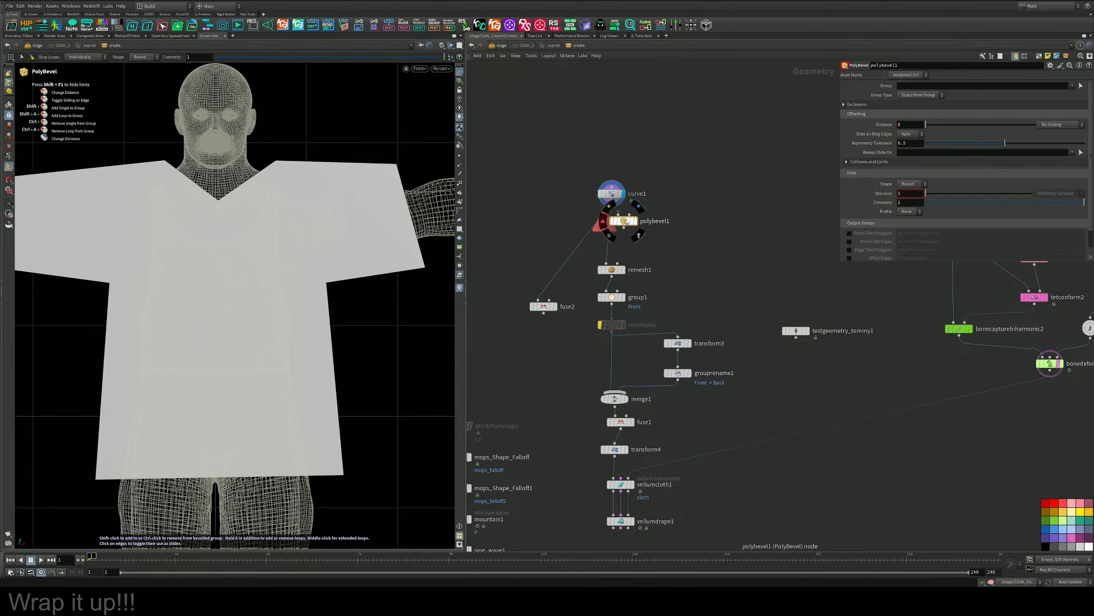
left_click_drag(627, 222, 614, 236)
left_click(626, 220)
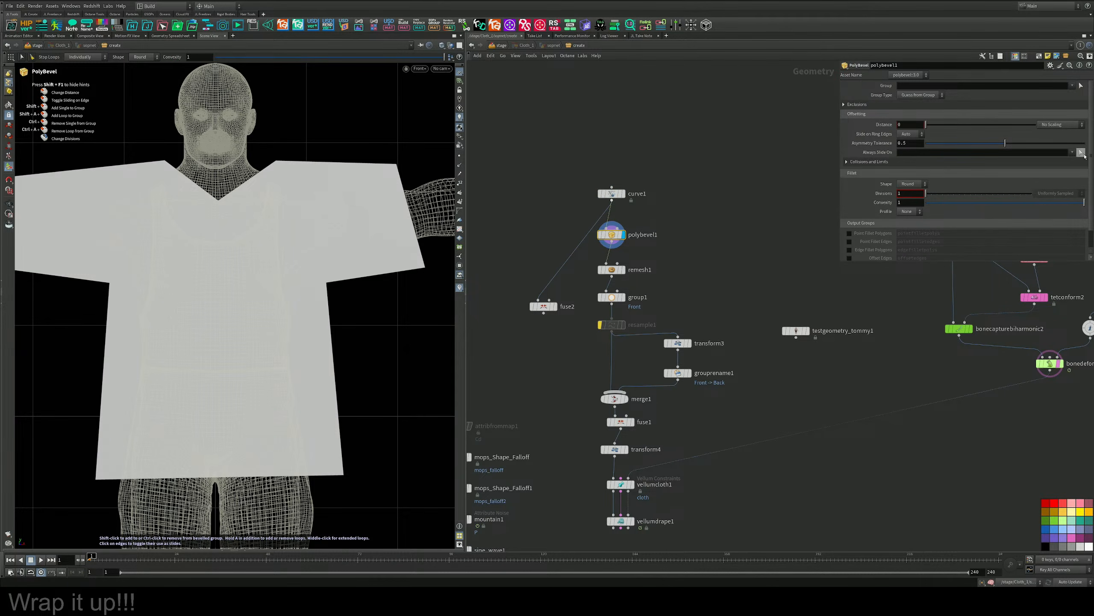
Try to pick the neckline geometry directly for polybevel1 in the viewport, and reset its distance to 0.
left_click(1082, 152)
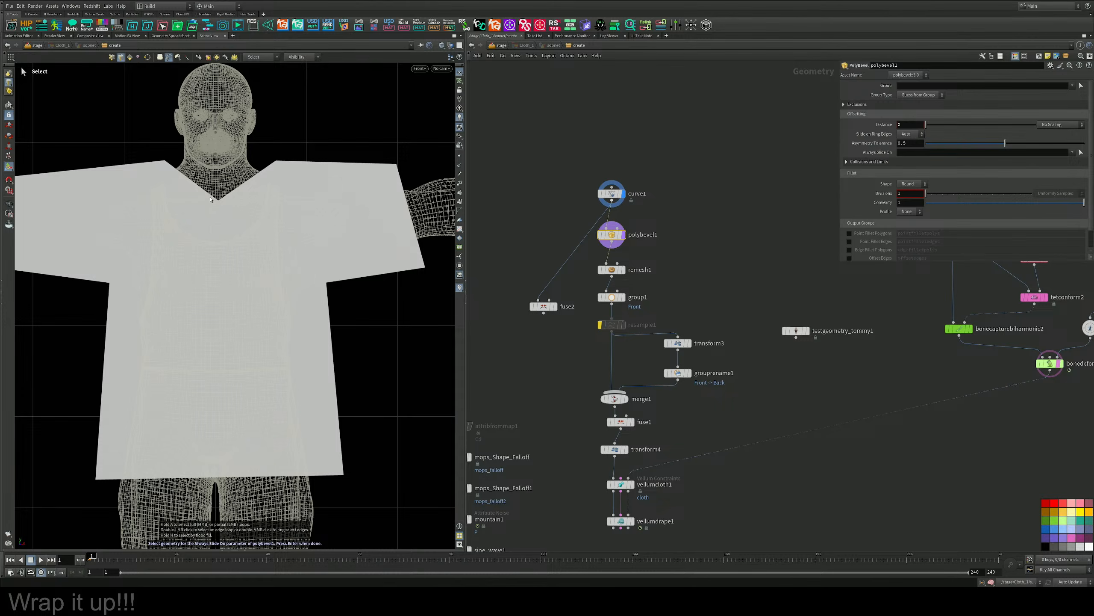
left_click(1081, 86)
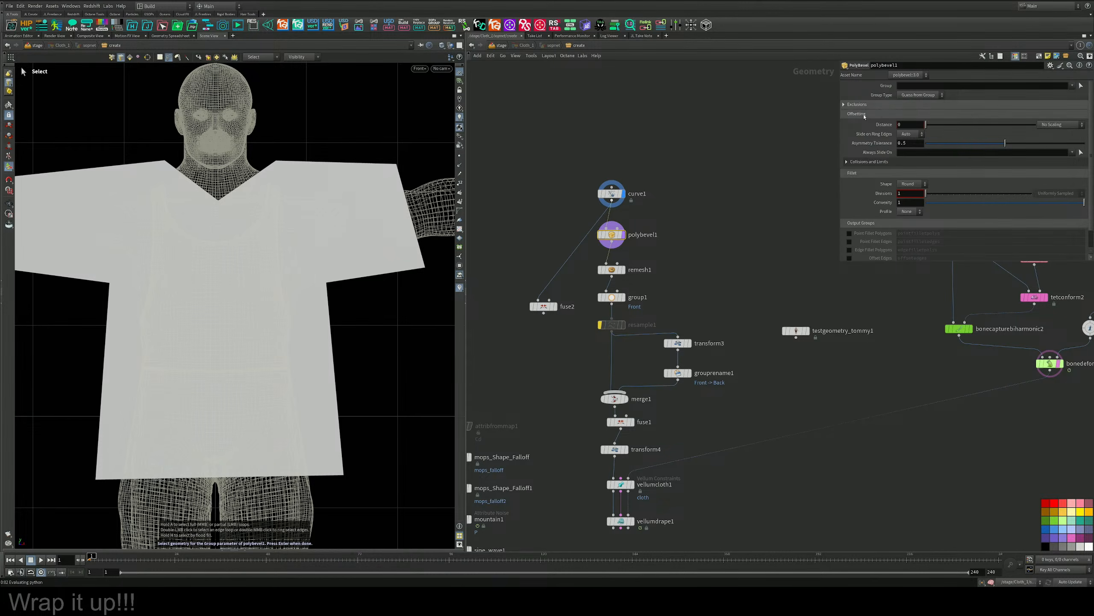
key("Escape")
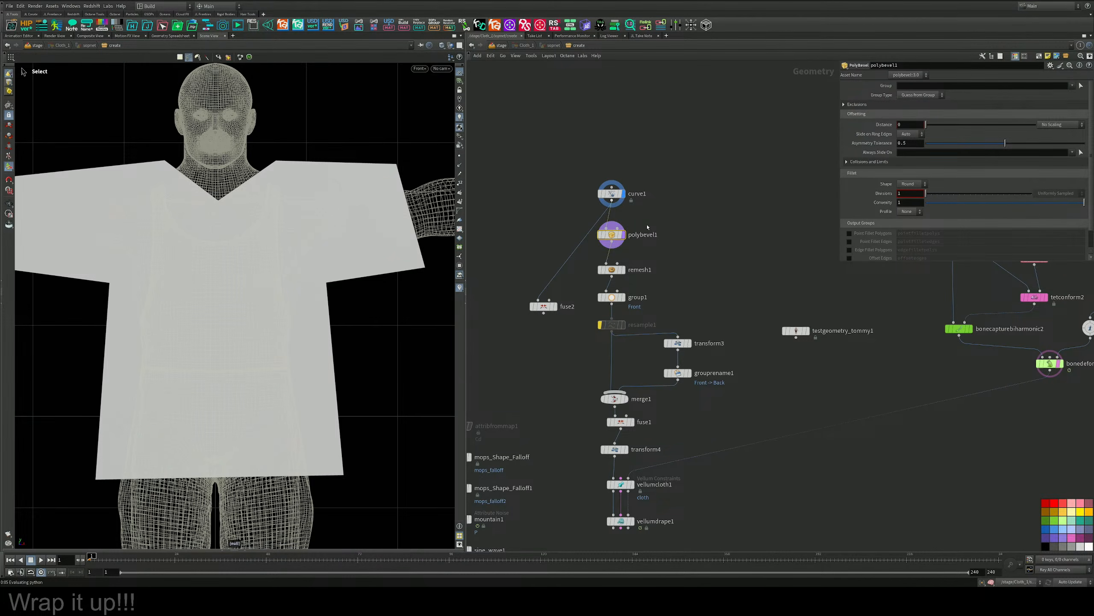
left_click(623, 235)
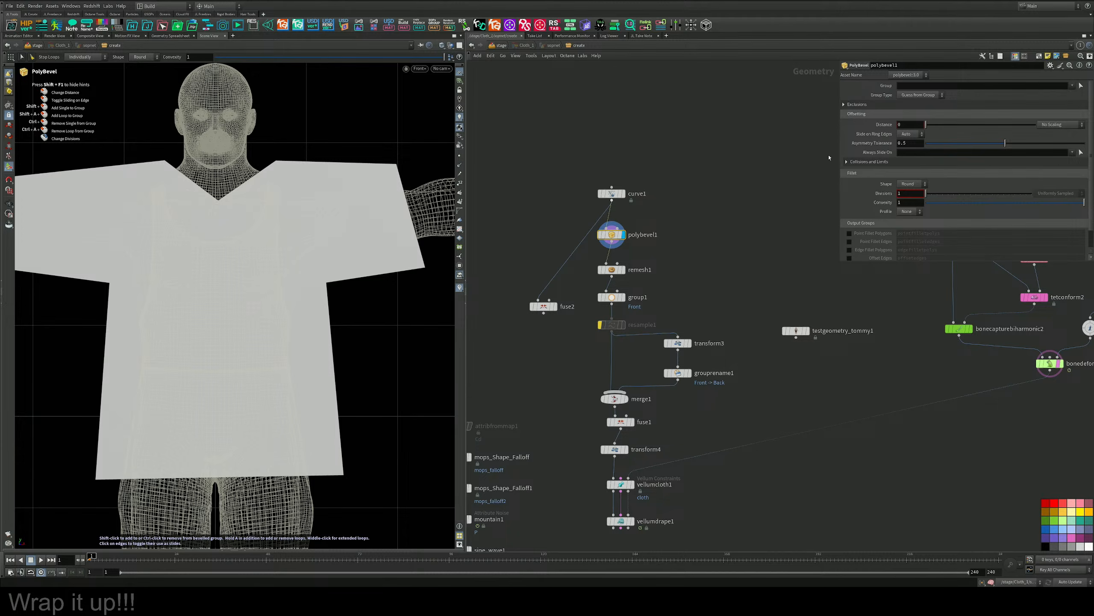
left_click(862, 104)
left_click(863, 104)
left_click(623, 194)
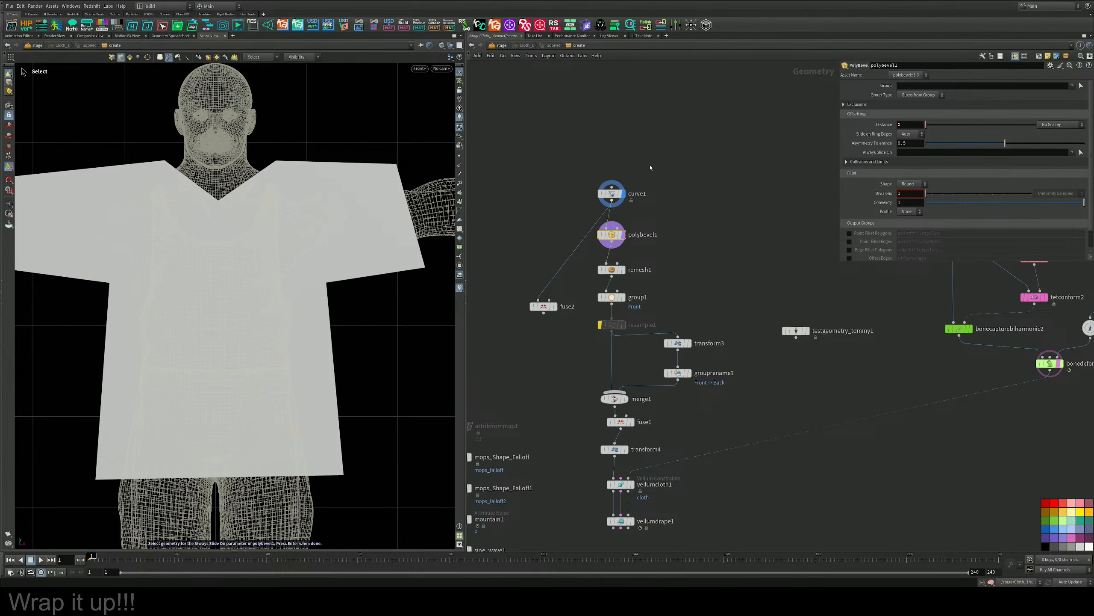
left_click(210, 225)
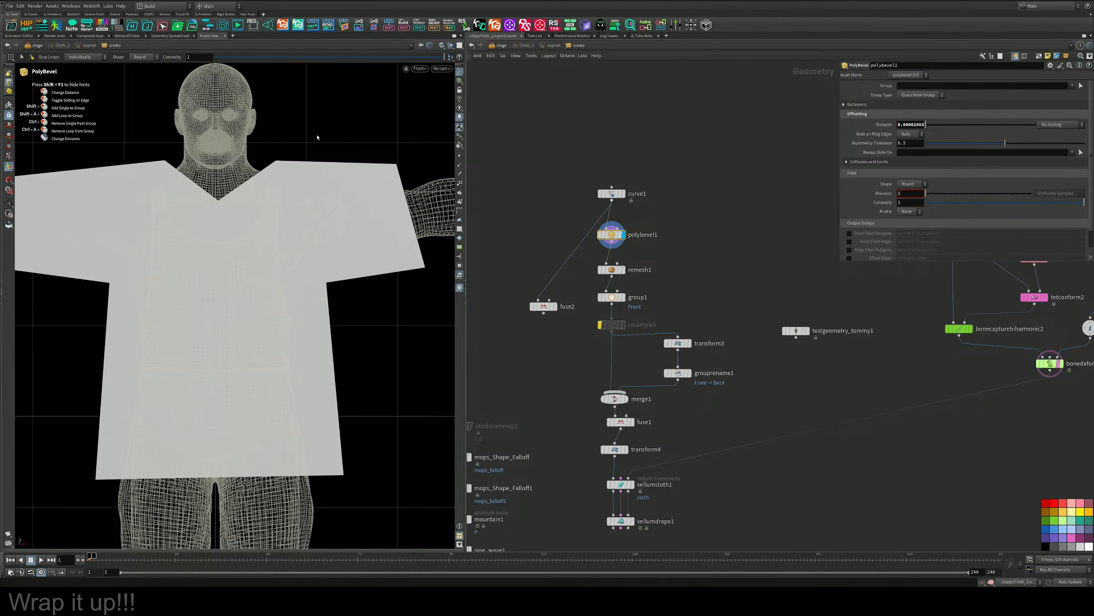
left_click_drag(926, 124, 915, 124)
Insert a Group node between curve1 and polybevel1 and set its group type to Points.
scroll(699, 269, "up", 4)
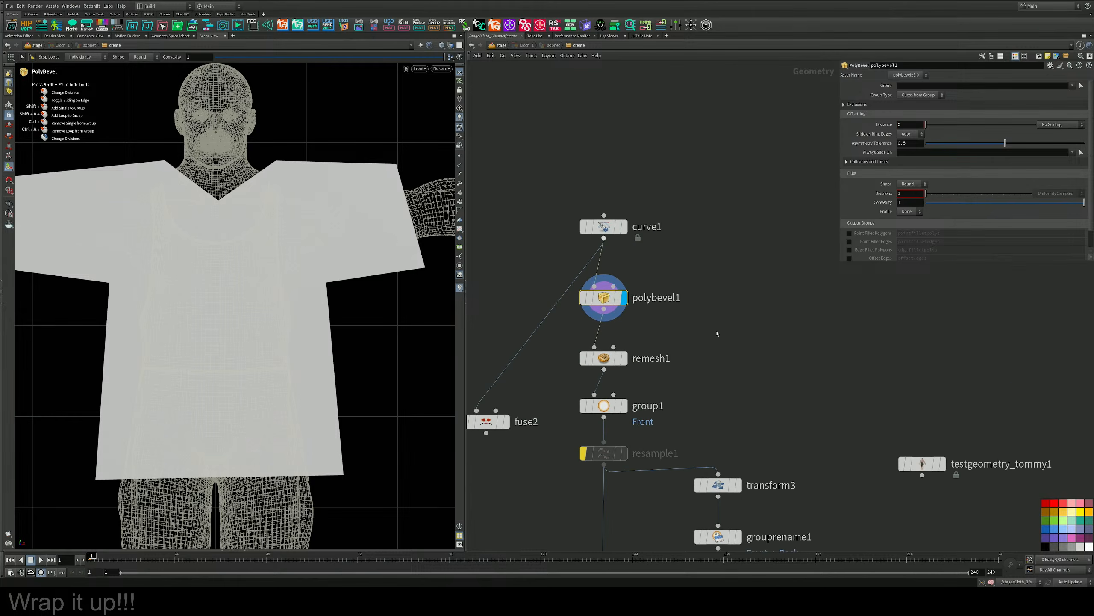
key("Tab")
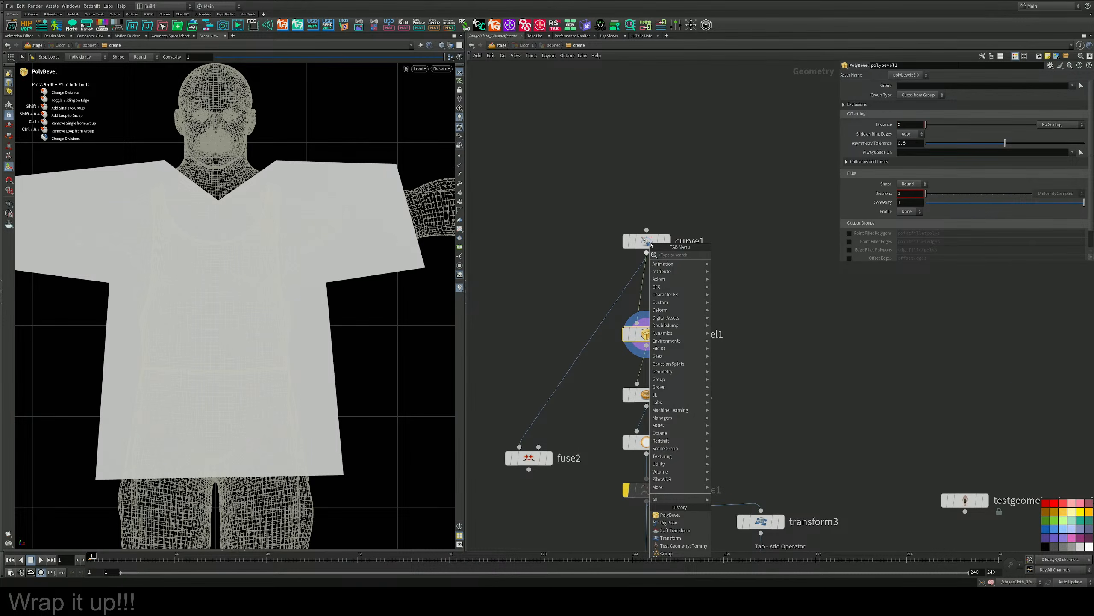
type("fuse")
key("Return")
left_click(642, 293)
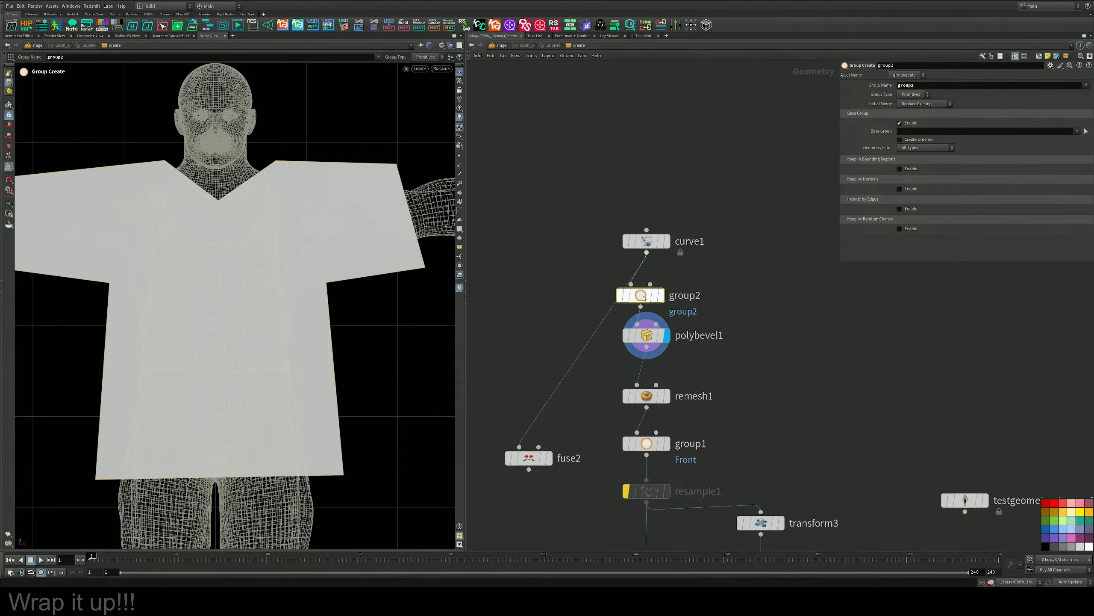
left_click(910, 95)
left_click(910, 113)
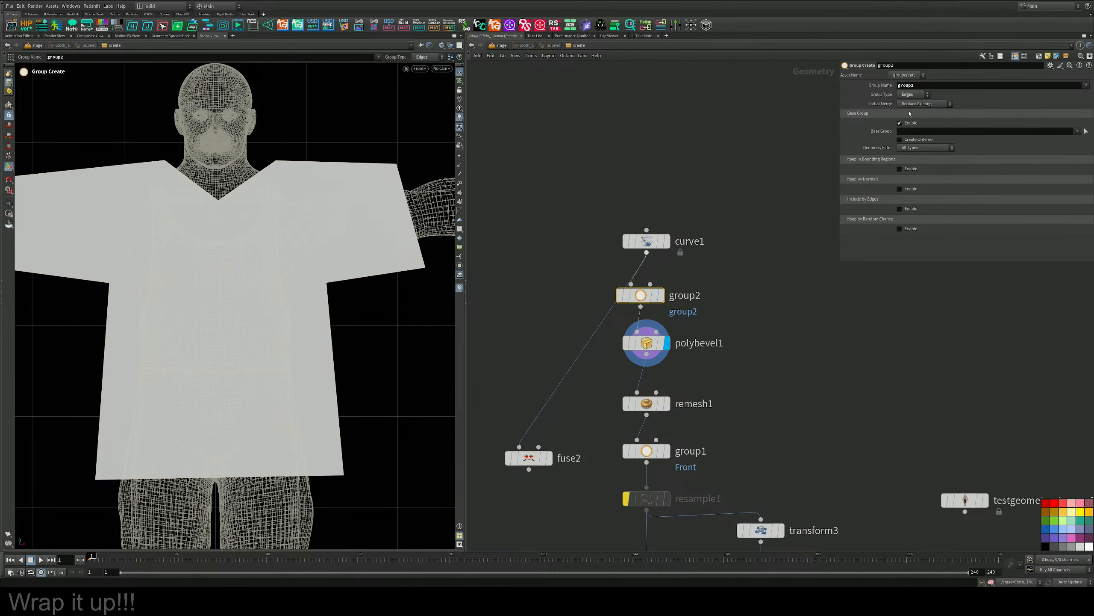
left_click(912, 95)
left_click(910, 106)
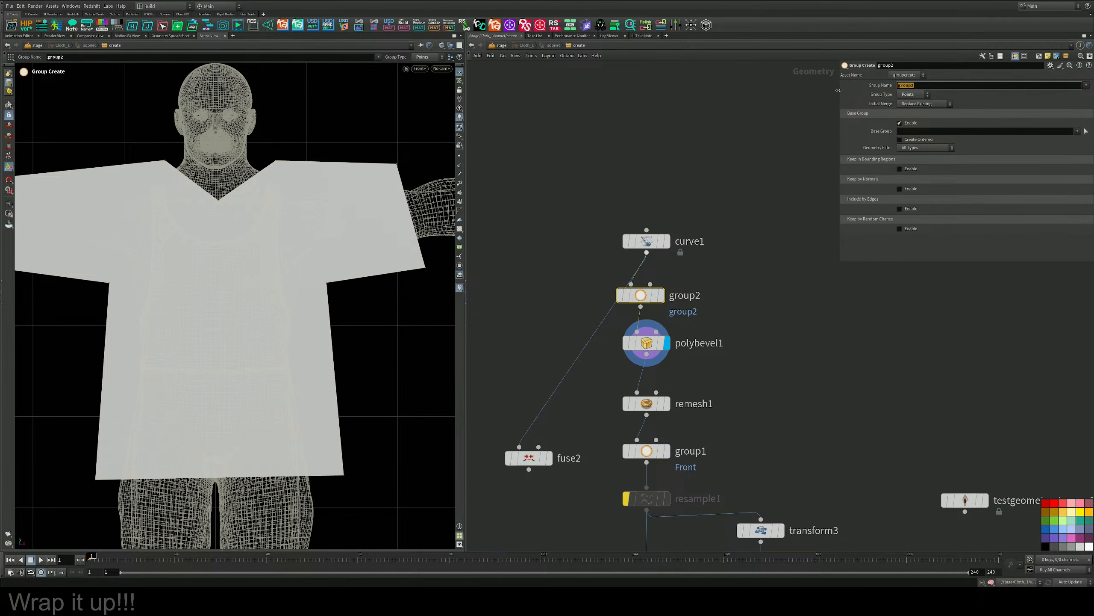
Name the new group coller and pick the lowest point of the V-neckline as its base group.
type("micoller")
key("Return")
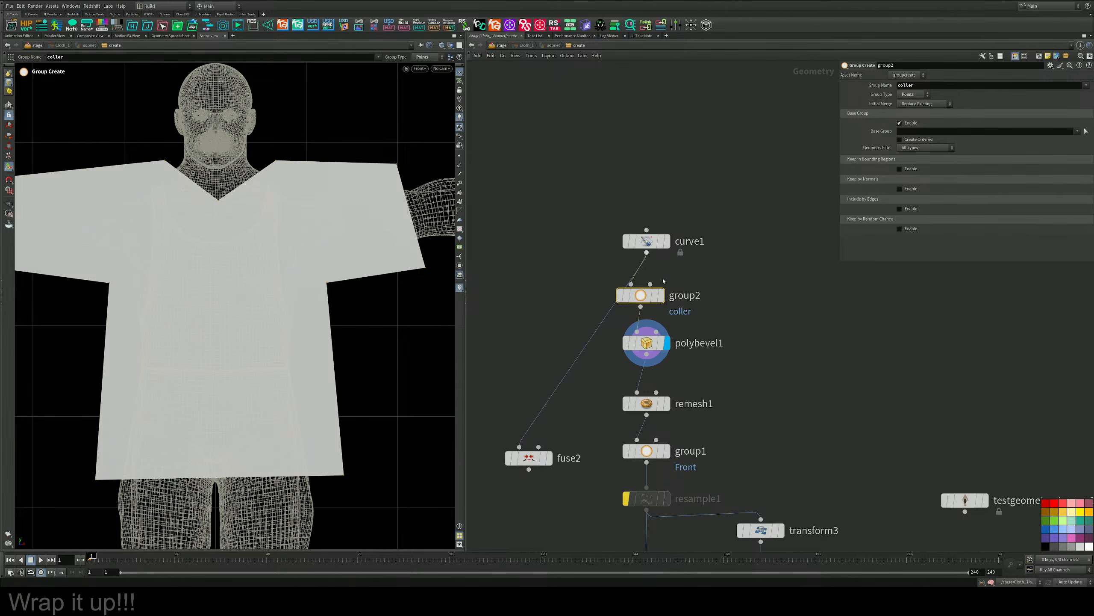
left_click(1086, 131)
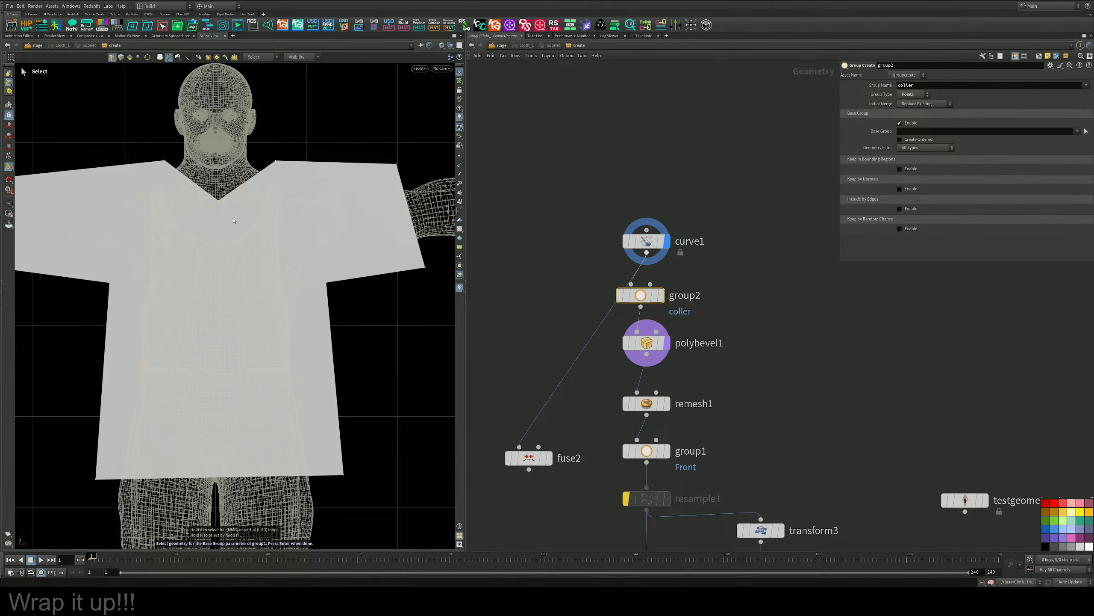
key("Return")
Limit polybevel1 to the coller group with a distance of 0.171, and move curve1 further up the network.
left_click(646, 342)
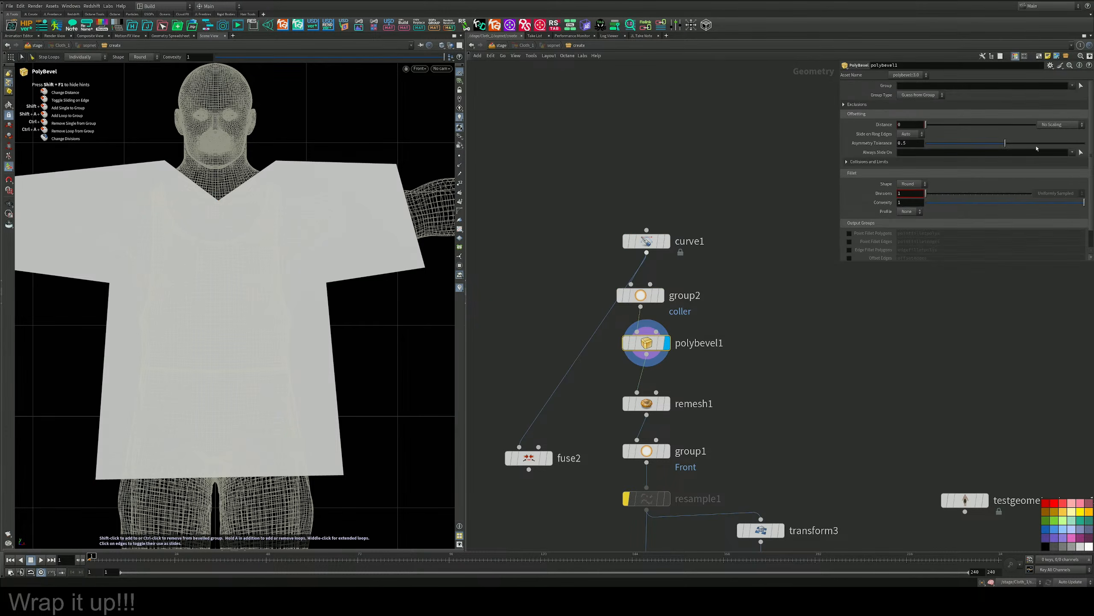
left_click(1072, 85)
left_click(1078, 93)
left_click_drag(932, 125, 949, 125)
left_click_drag(647, 241, 633, 165)
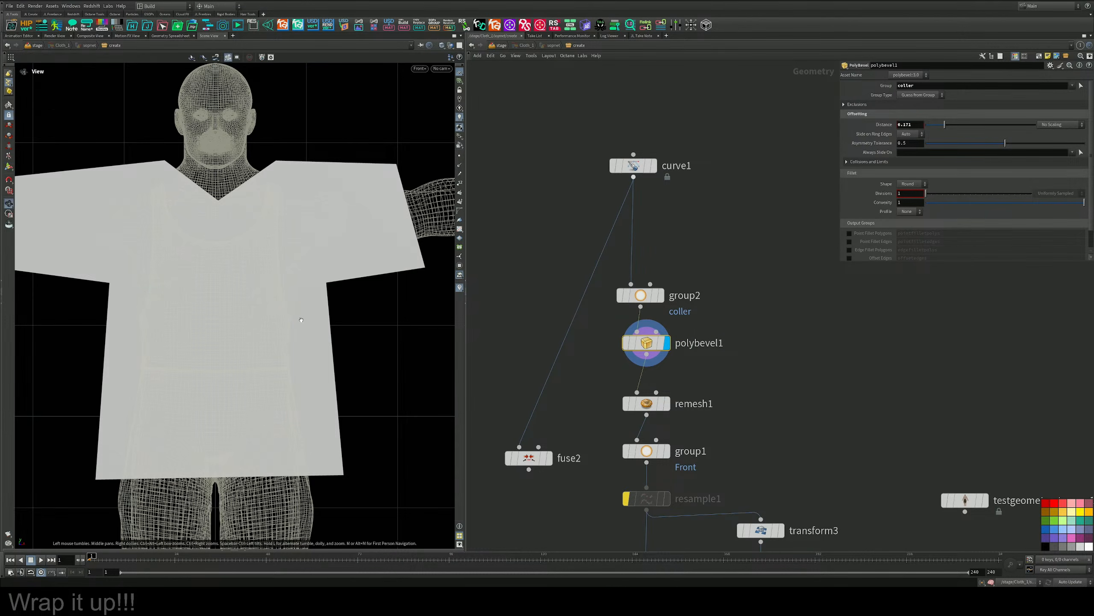
Examine the tip of the shirt's V-neckline up close in the perspective view.
key("space+b")
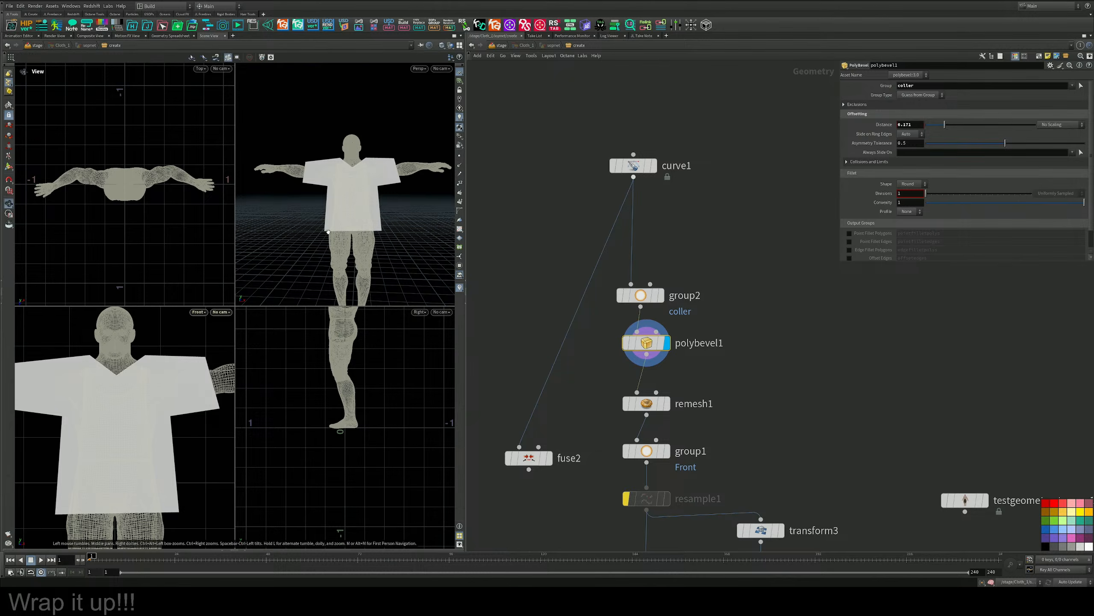
key("space+b")
left_click_drag(326, 236, 223, 274)
scroll(351, 284, "up", 5)
scroll(259, 250, "up", 5)
scroll(224, 275, "up", 8)
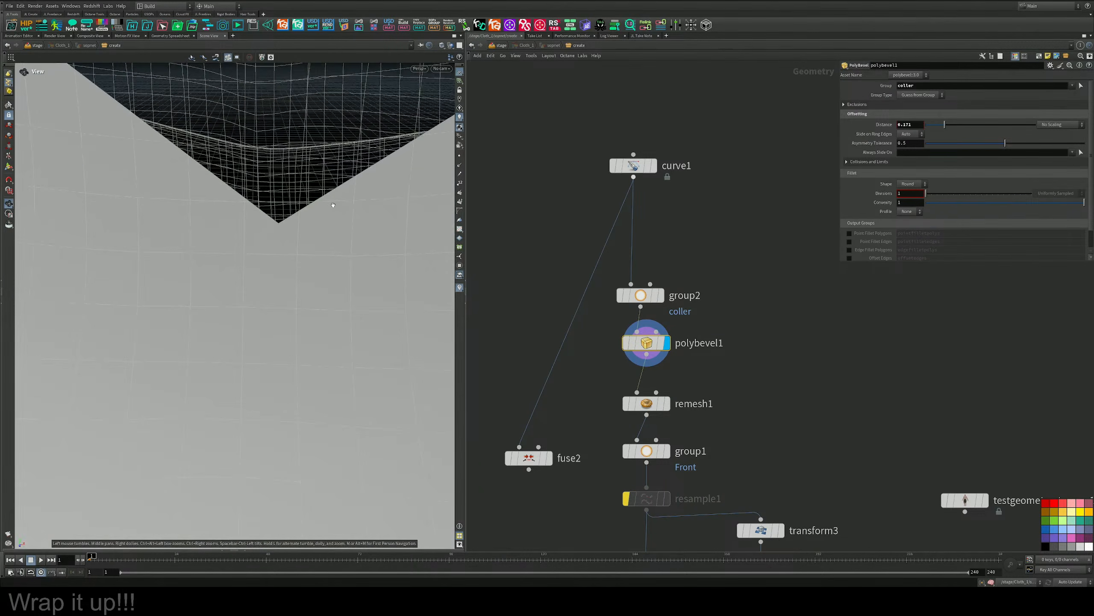
scroll(312, 252, "down", 10)
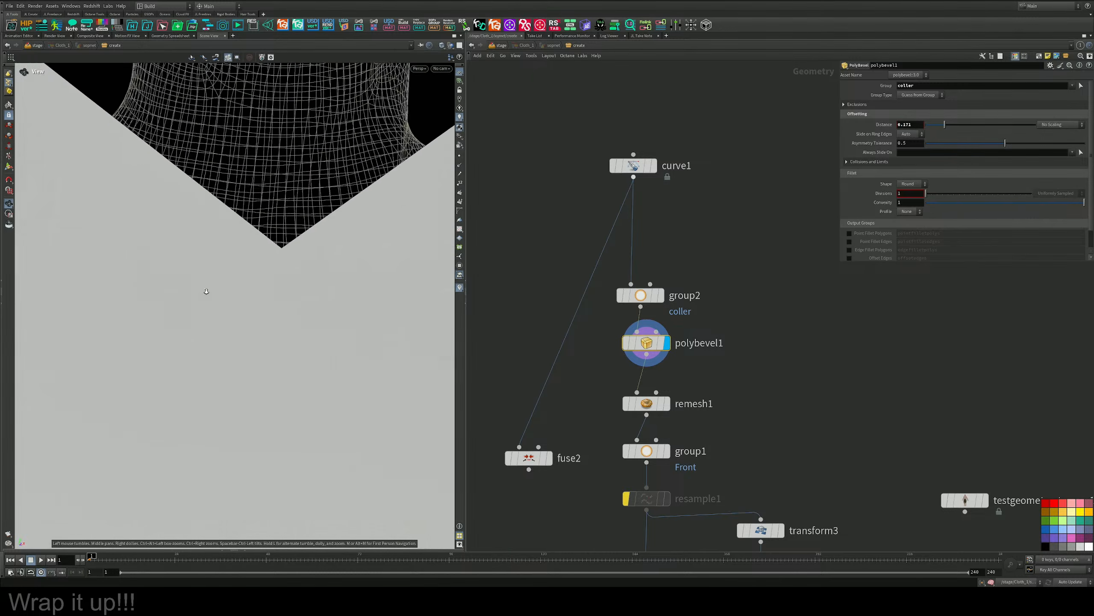
key("Return")
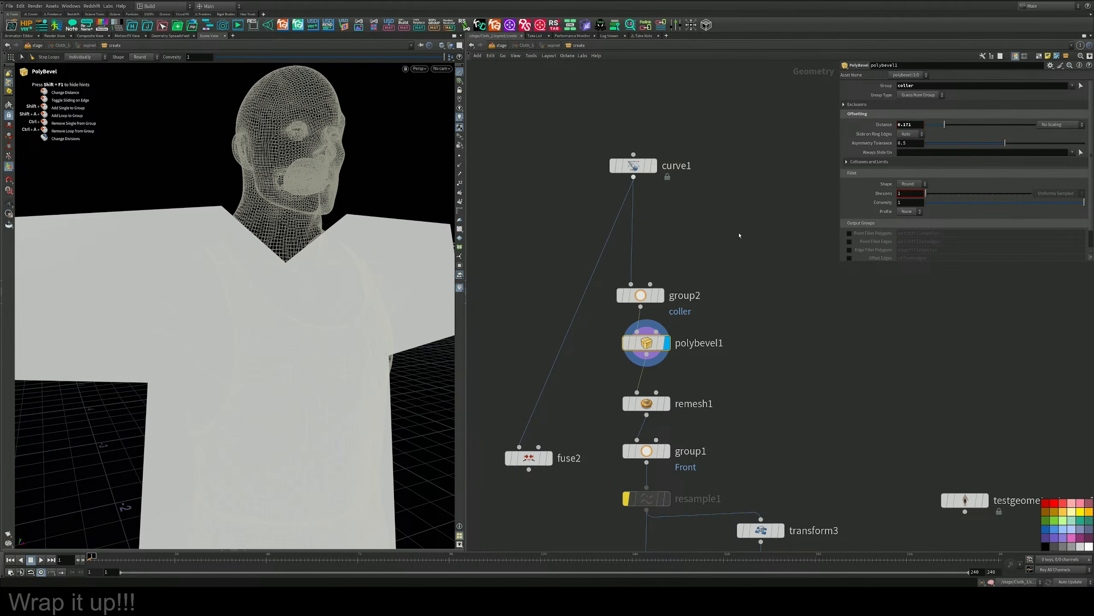
Space out group2 and polybevel1, then set polybevel1 to 2 divisions, distance 0.249 and group type Points.
left_click_drag(641, 296, 647, 259)
left_click_drag(646, 343, 653, 352)
mouse_move(927, 194)
left_mouse_down()
mouse_move(942, 196)
mouse_move(930, 197)
left_mouse_up()
left_click_drag(962, 125, 953, 124)
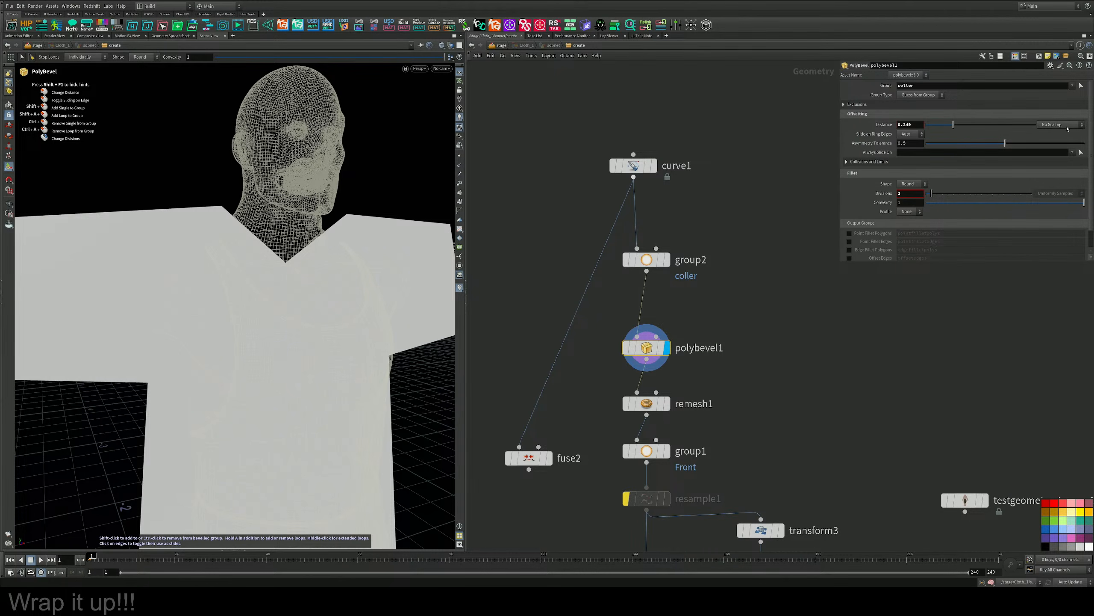
left_click(920, 95)
left_click(914, 110)
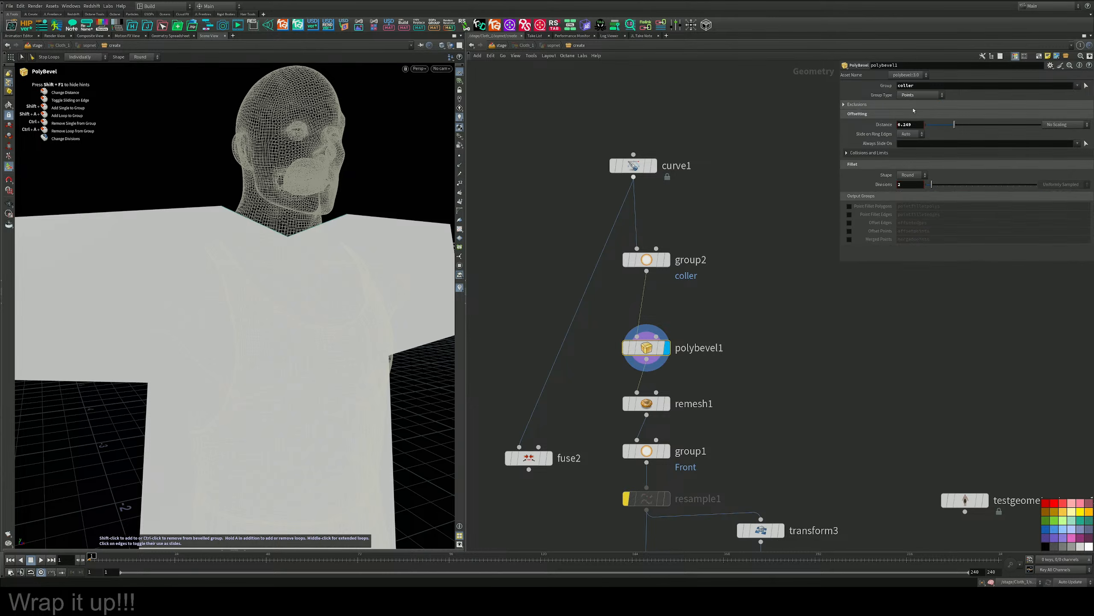
Round the neckline by setting polybevel1's distance to 0.067 and its divisions to 5.
left_click_drag(953, 125, 932, 126)
left_click_drag(935, 186, 949, 186)
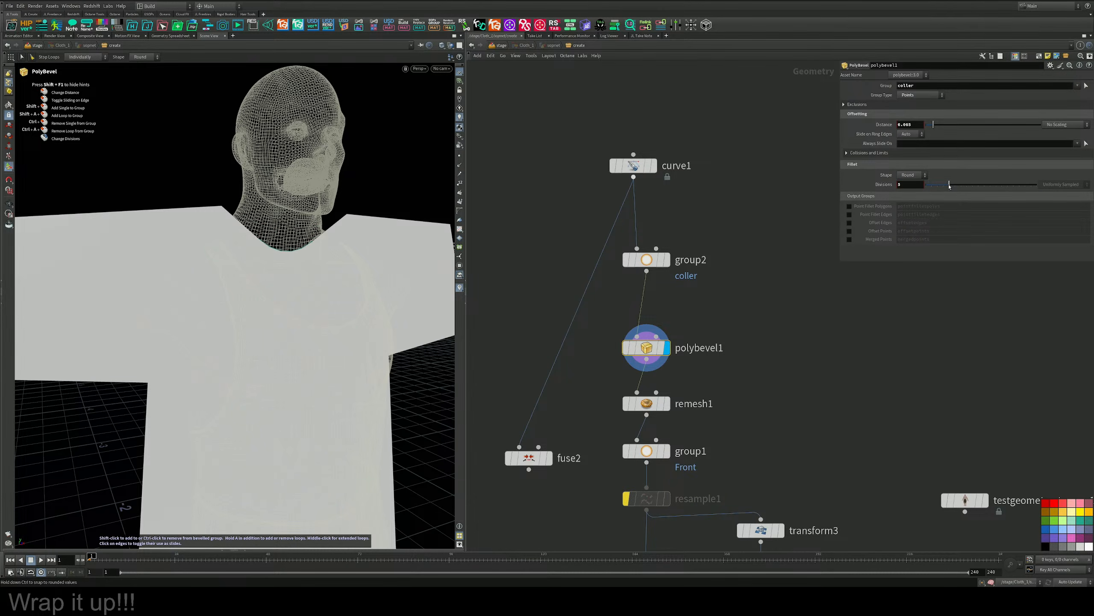
left_click_drag(933, 125, 933, 125)
Display the remesh1 node's output to show the triangulated T-shirt over the whole figure.
left_click_drag(321, 275, 260, 274, "alt")
scroll(261, 274, "down", 3)
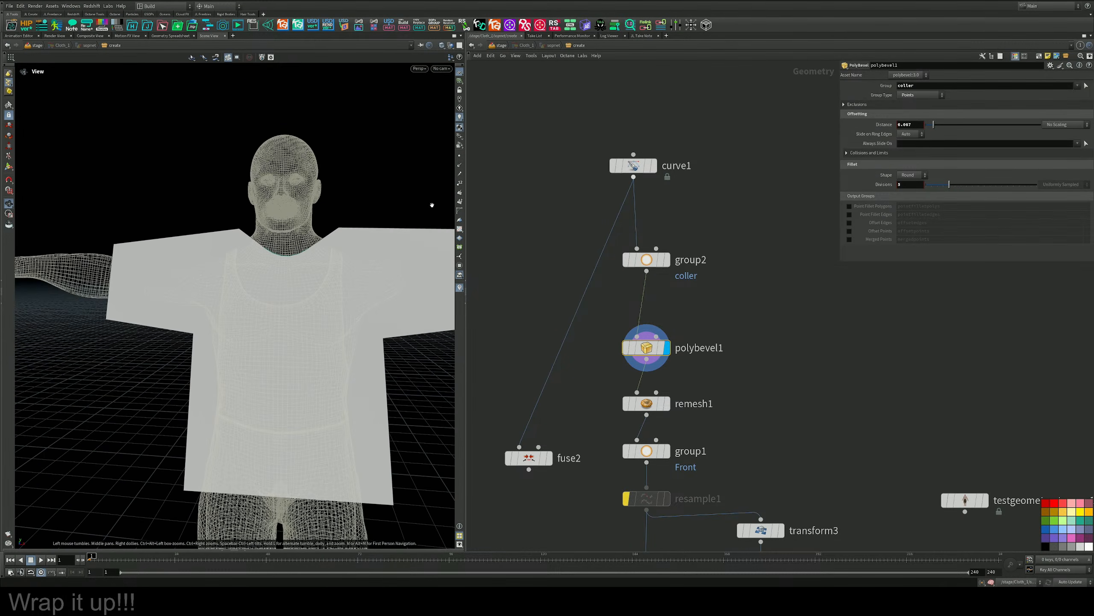
mouse_move(349, 308)
left_mouse_down("alt")
mouse_move(390, 311)
mouse_move(358, 324)
left_mouse_up("alt")
scroll(344, 319, "down", 4)
key("Return")
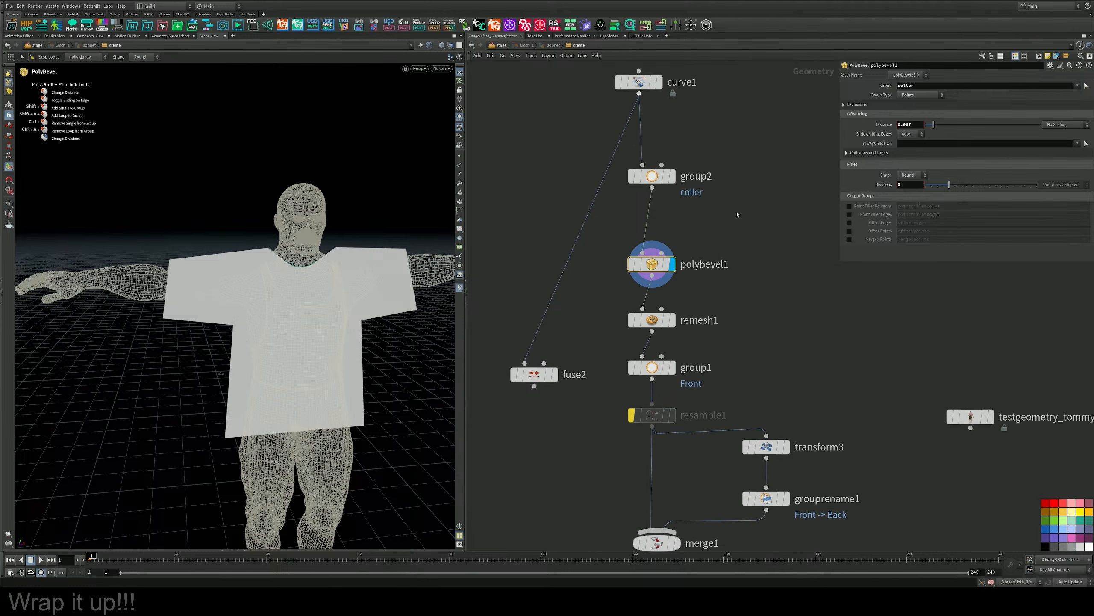
middle_click_drag(670, 403, 675, 320)
left_click(674, 320)
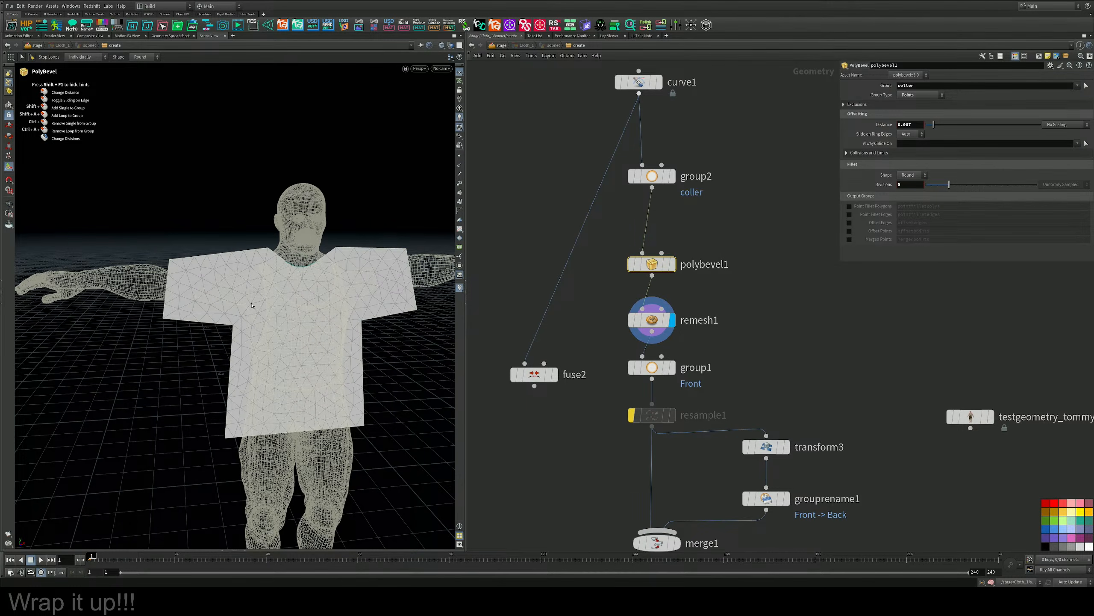
Refine remesh1's triangulation by setting its smoothing to 0.1 and its target size to 0.028.
left_click_drag(252, 306, 293, 279, "alt")
left_click_drag(726, 305, 607, 333)
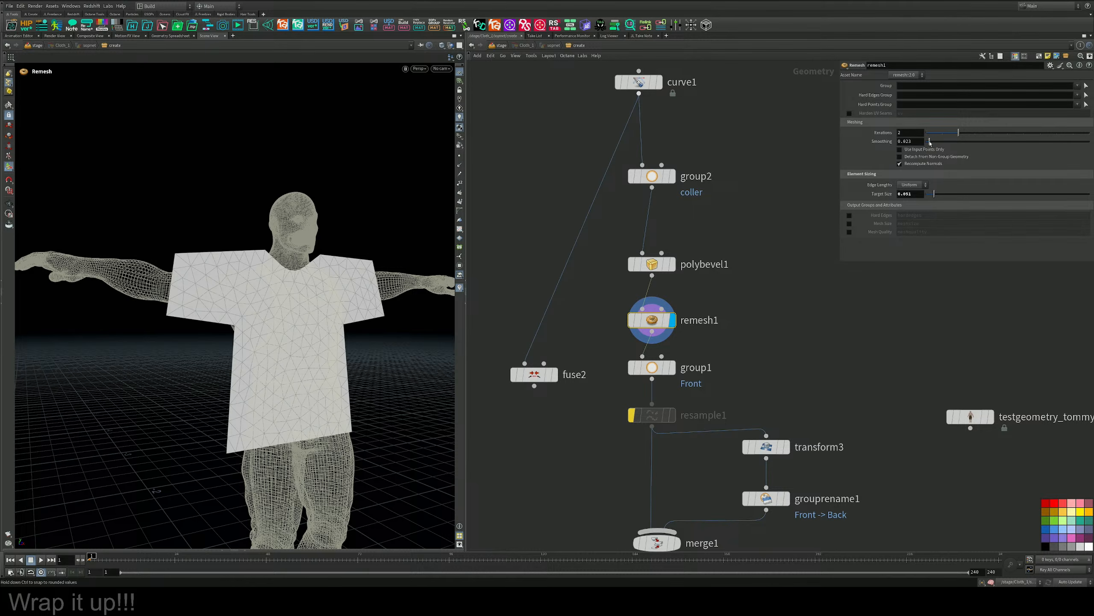
left_click_drag(930, 143, 942, 142)
left_click_drag(934, 194, 931, 195)
middle_click_drag(698, 346, 686, 231)
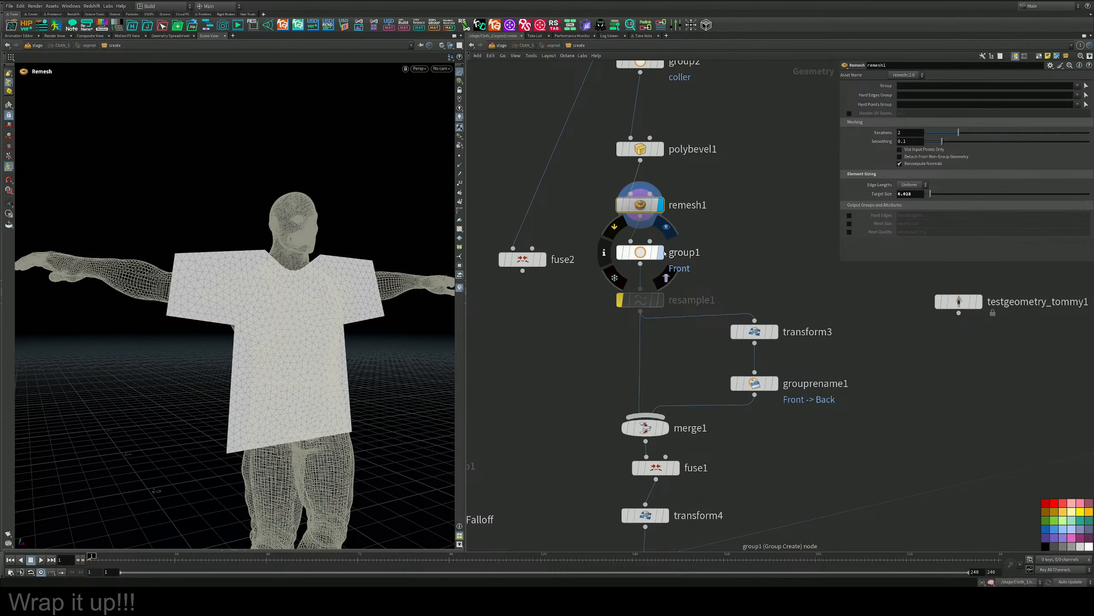
Display group1's output with its parameters and frame the T-shirt in the front view.
left_click(661, 253)
middle_click_drag(685, 415, 687, 386)
left_click(643, 244)
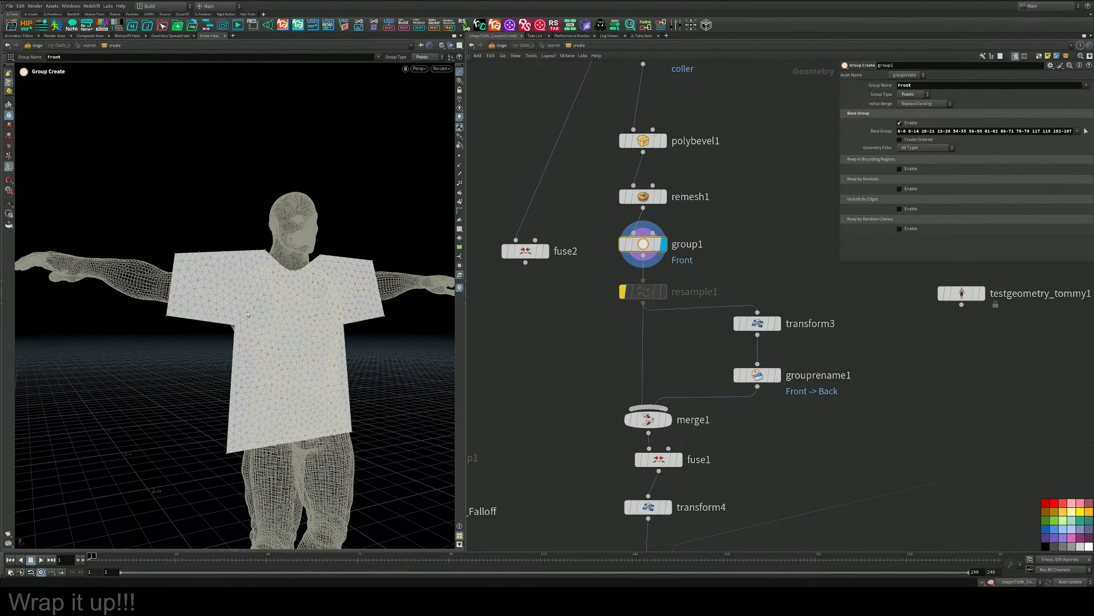
key("space+v")
key("space+b")
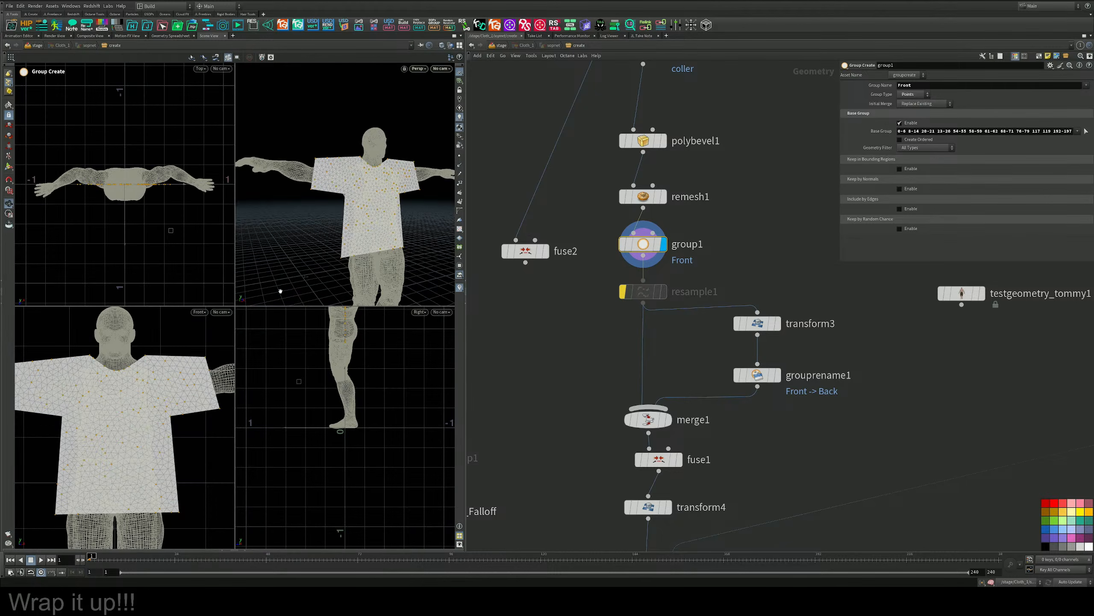
key("space+b")
scroll(276, 335, "down", 4)
middle_click_drag(268, 326, 284, 325)
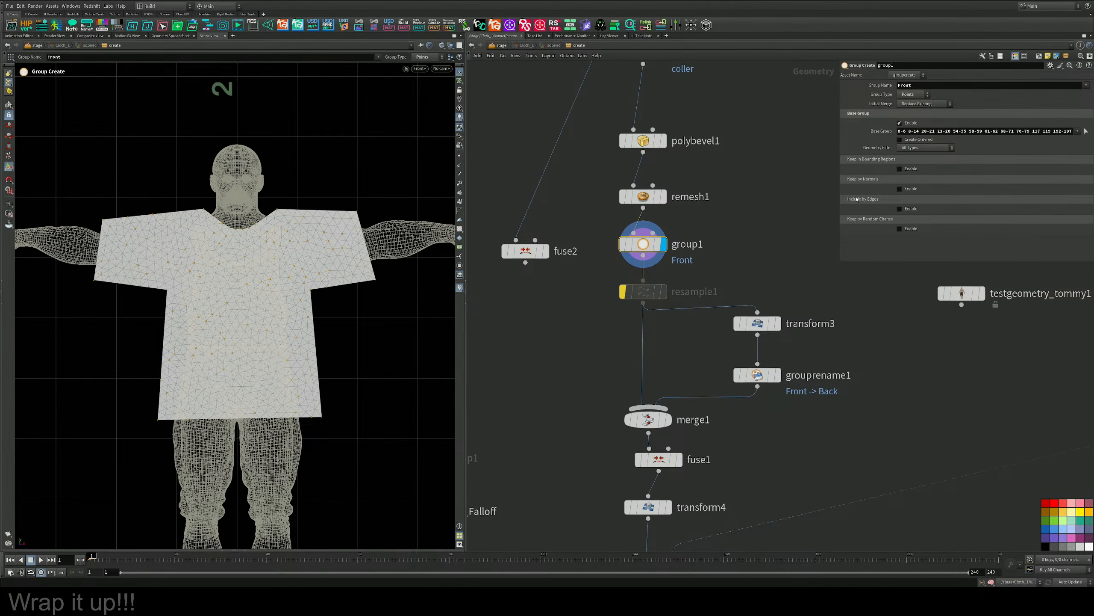
Reselect group1's base points for the Front group along the shirt's side seams, underarms and both shoulder edges.
left_click(1086, 131)
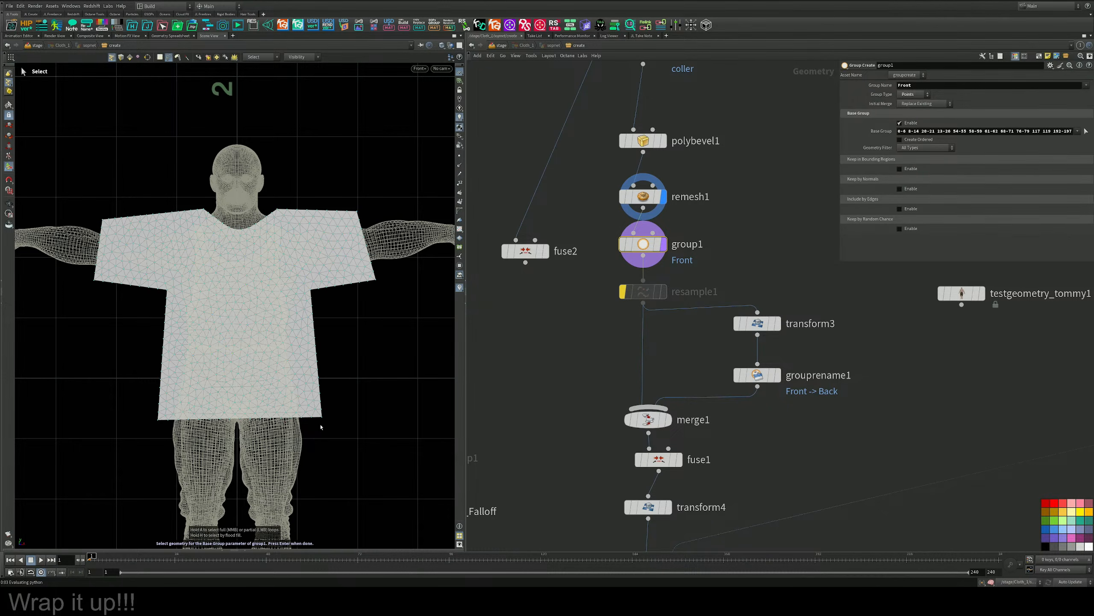
left_click_drag(321, 422, 319, 410)
mouse_move(315, 365)
left_mouse_down()
mouse_move(310, 299)
mouse_move(319, 285)
mouse_move(353, 282)
mouse_move(376, 304)
mouse_move(387, 371)
mouse_move(342, 435)
mouse_move(325, 427)
left_mouse_up()
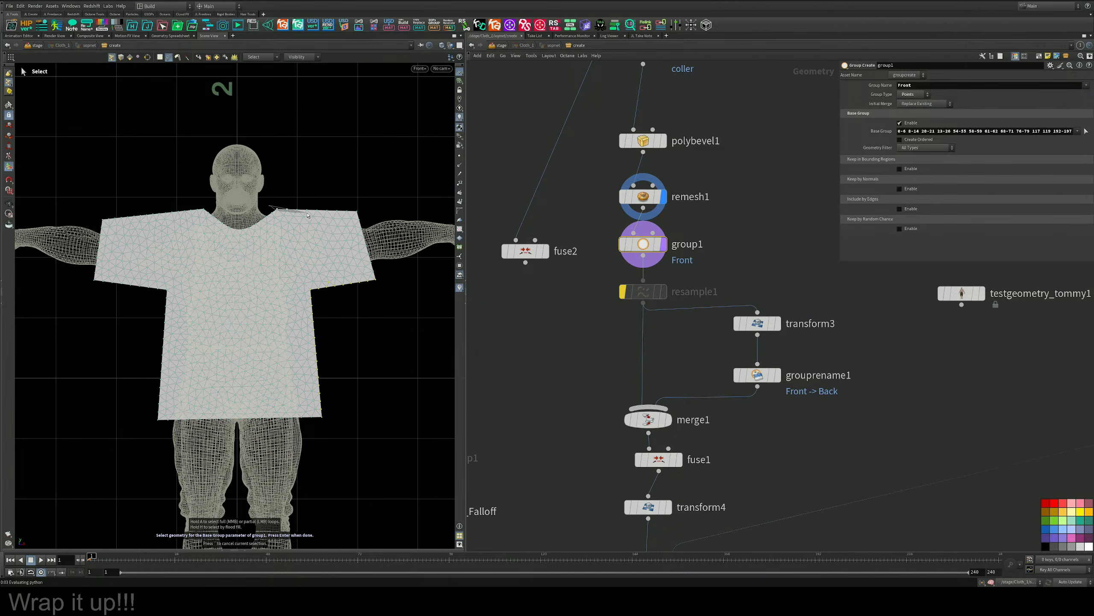
mouse_move(333, 215)
left_mouse_down("shift")
mouse_move(350, 213)
mouse_move(299, 188)
left_mouse_up("shift")
left_click_drag(131, 222, 96, 221, "shift")
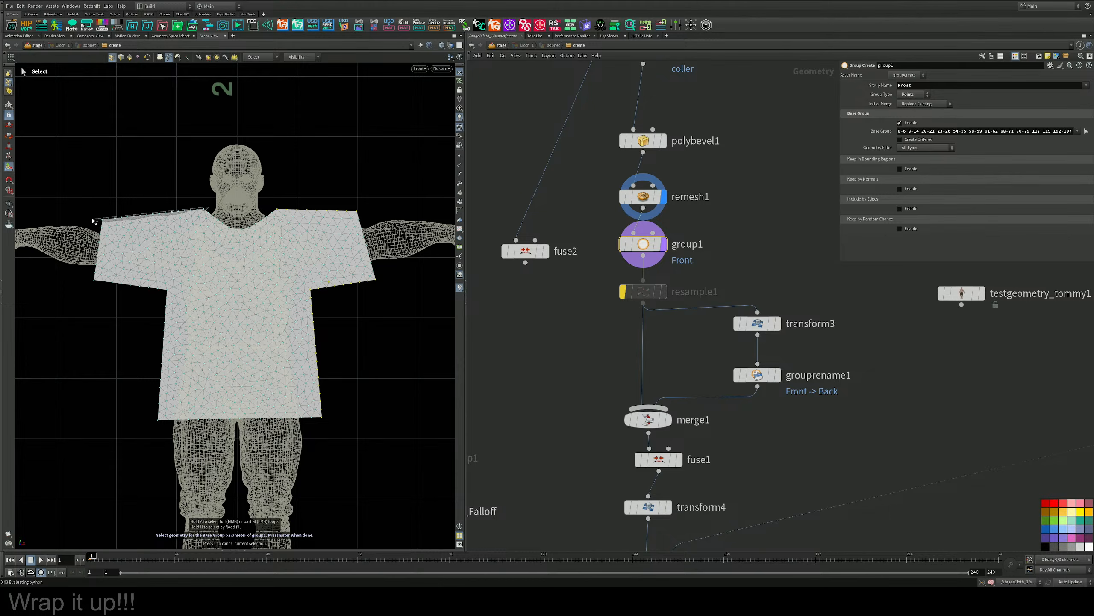
mouse_move(80, 276)
left_mouse_down("shift")
mouse_move(170, 299)
mouse_move(165, 366)
left_mouse_up("shift")
mouse_move(163, 377)
left_mouse_down()
mouse_move(152, 427)
mouse_move(127, 327)
mouse_move(83, 278)
left_mouse_up()
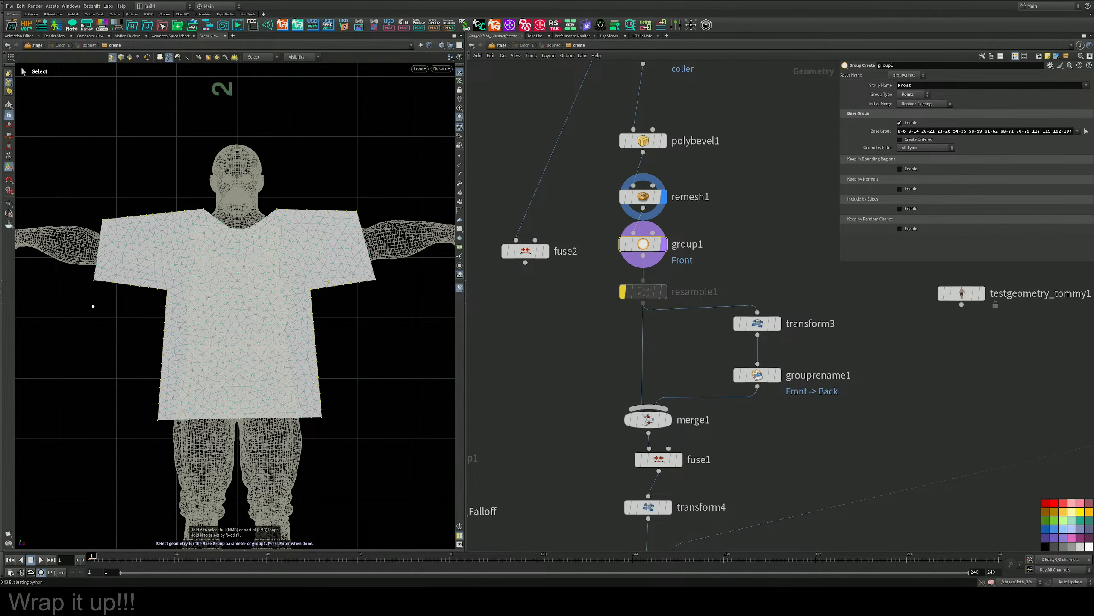
key("Return")
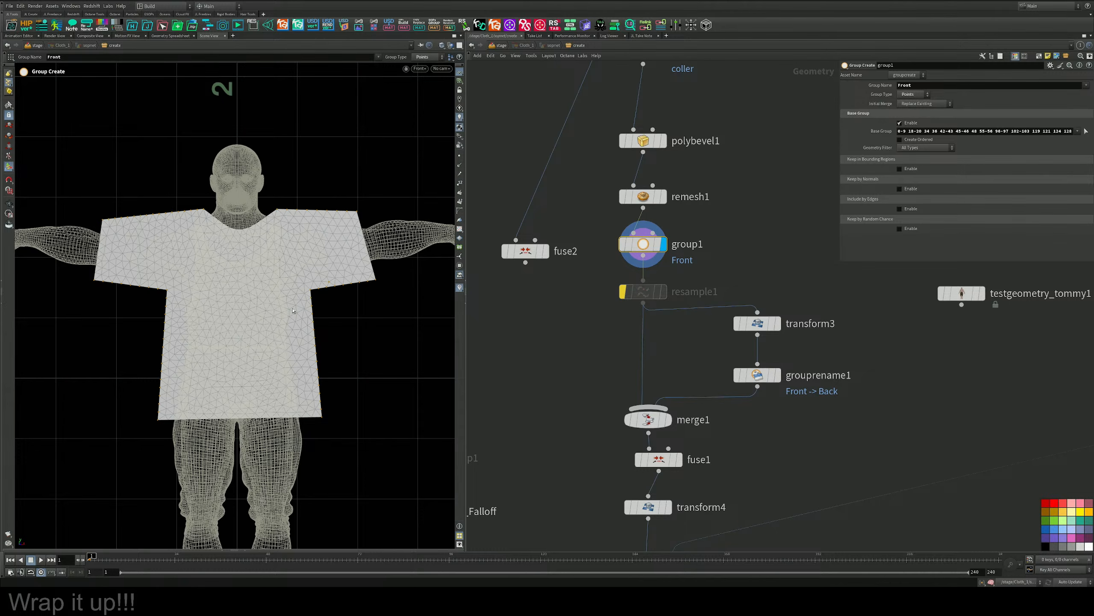
Display vellumdrape1's output and inspect the shirt and figure from the side in the perspective view.
middle_click_drag(655, 321, 662, 141)
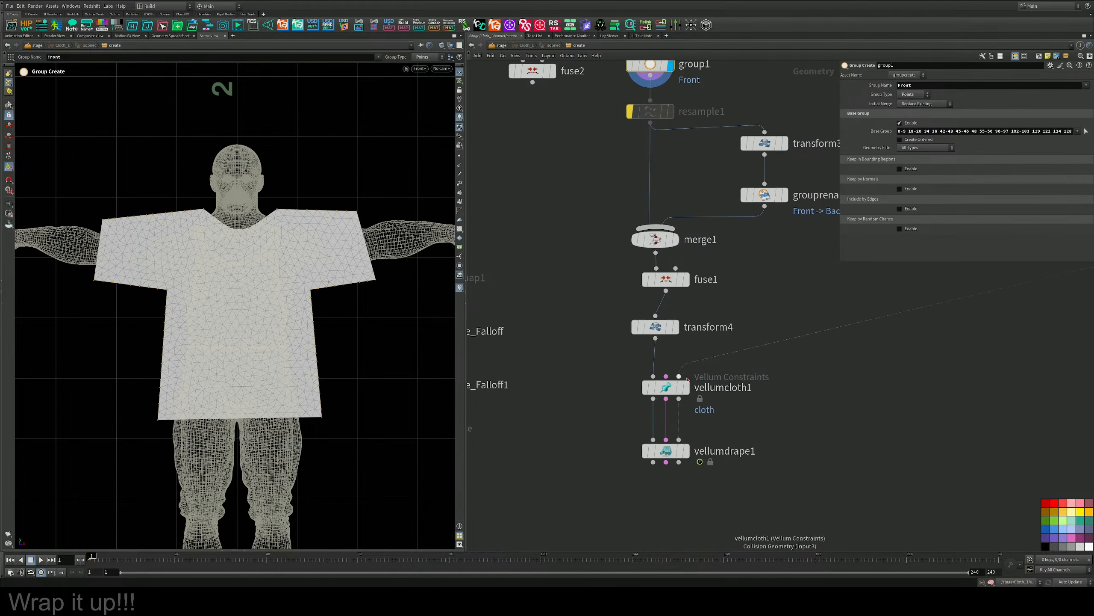
left_click(688, 452)
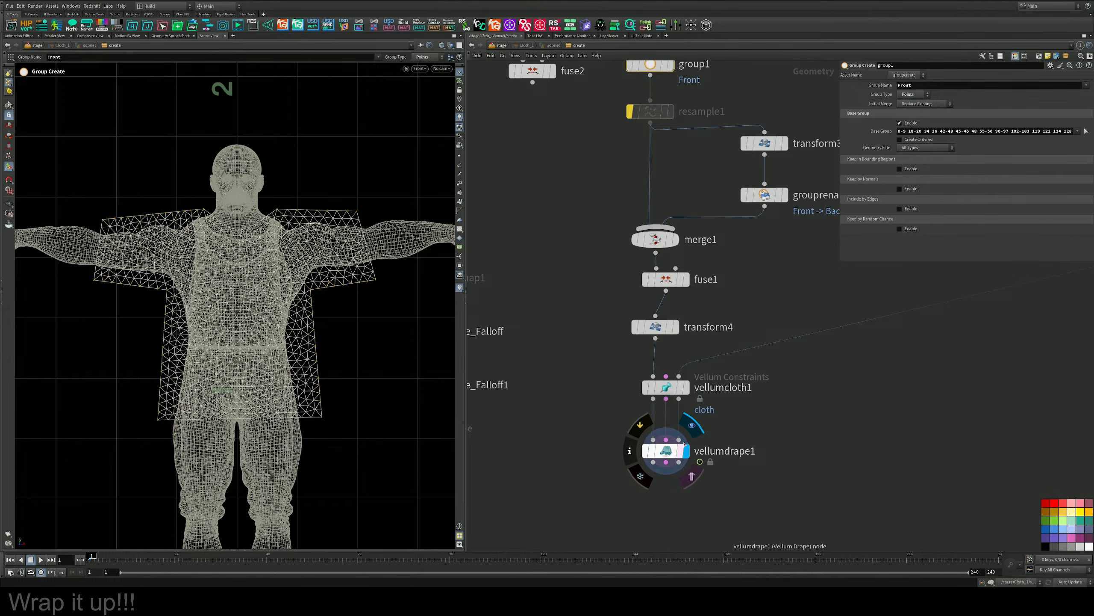
key("Escape")
key("space+b")
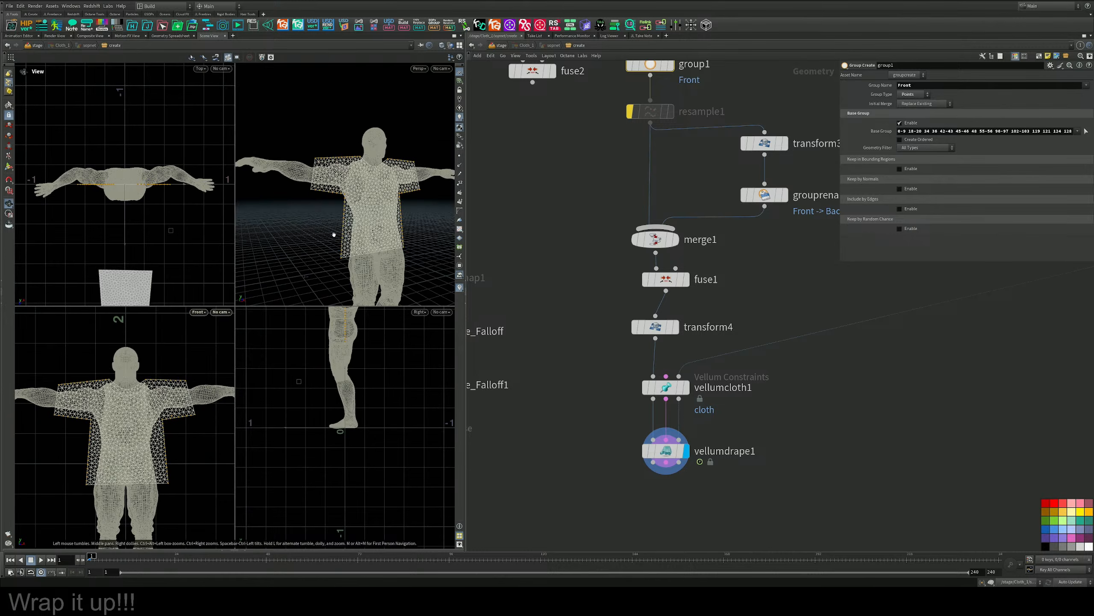
key("space+b")
left_click_drag(287, 273, 333, 319)
scroll(334, 318, "down", 3)
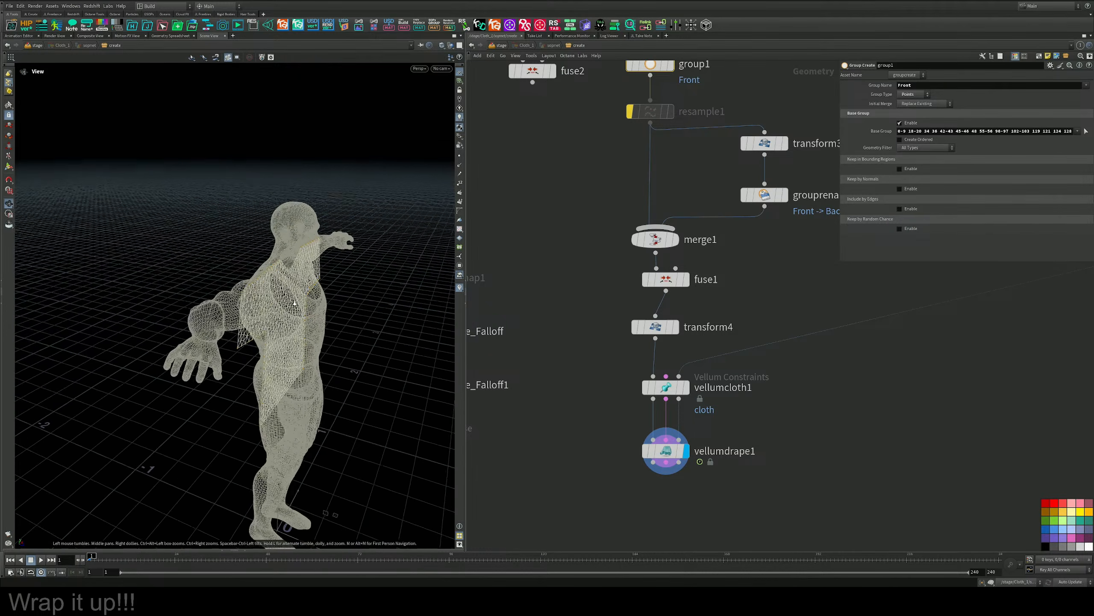
Display merge1's combined panels and set transform3's Y translation to 0.
middle_click_drag(755, 220, 670, 346)
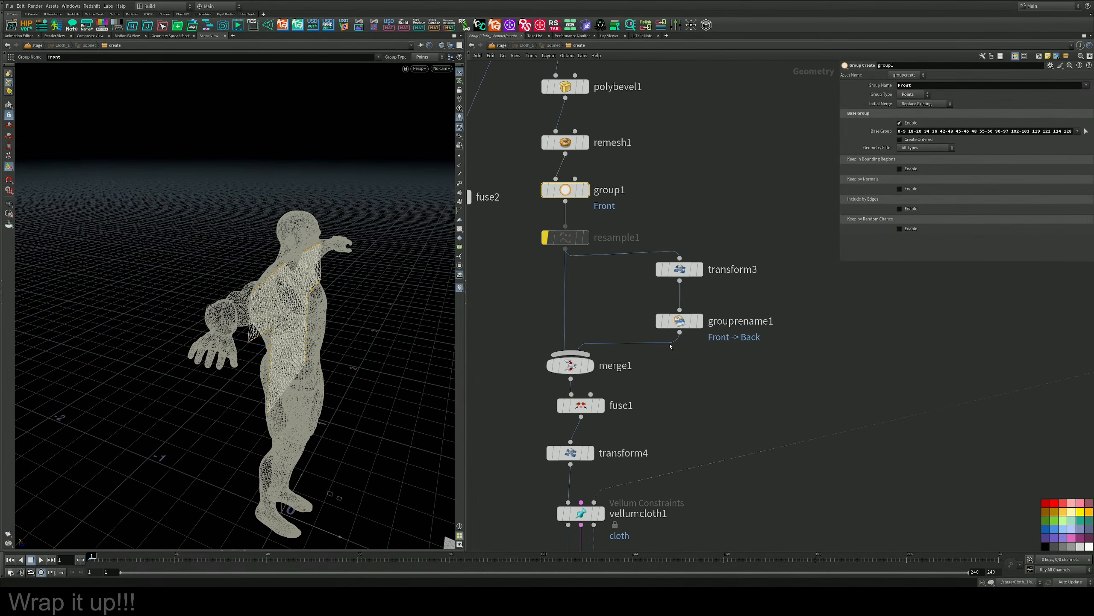
left_click(590, 366)
left_click_drag(320, 252, 430, 264, "alt")
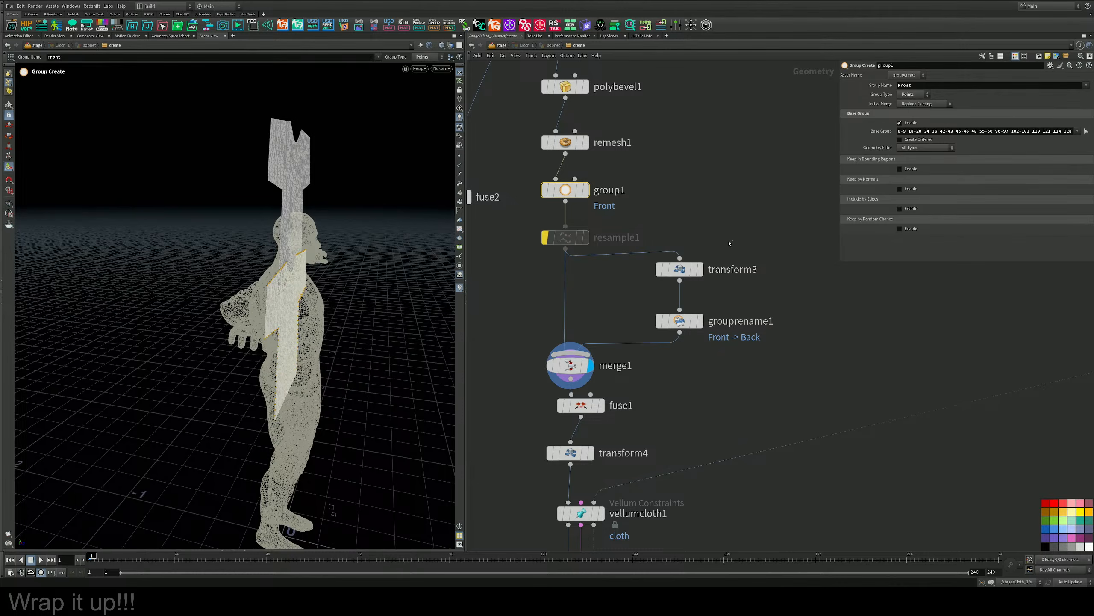
left_click(690, 269)
left_click_drag(994, 114, 859, 115)
type("0")
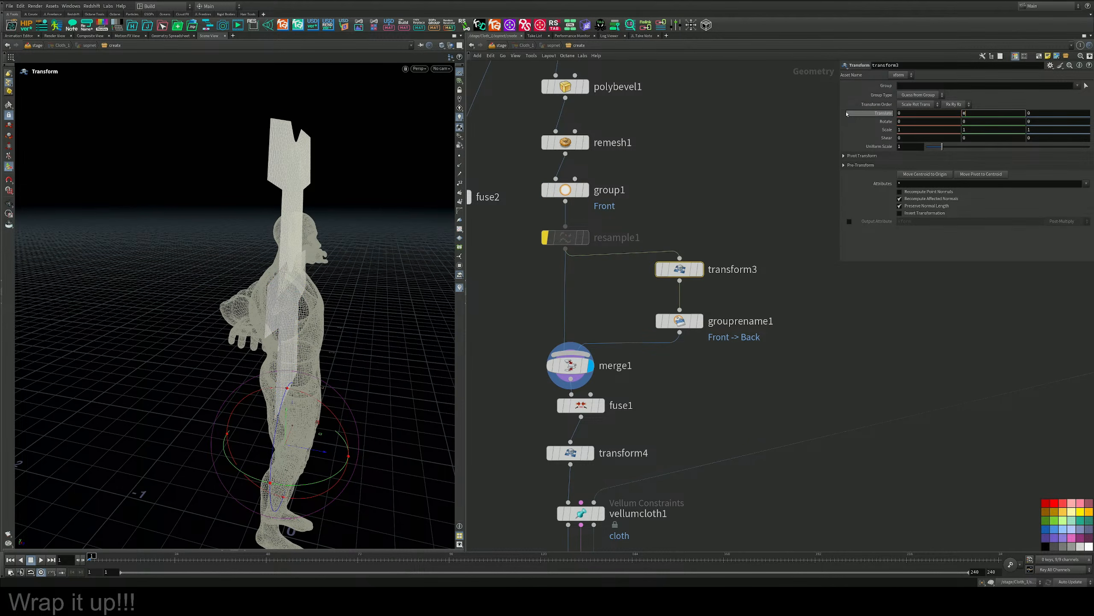
key("Return")
Move the back panel behind the figure with transform3, to a Z translation of about -0.33.
middle_click_drag(320, 345, 322, 297, "alt")
left_click_drag(312, 294, 329, 295, "alt")
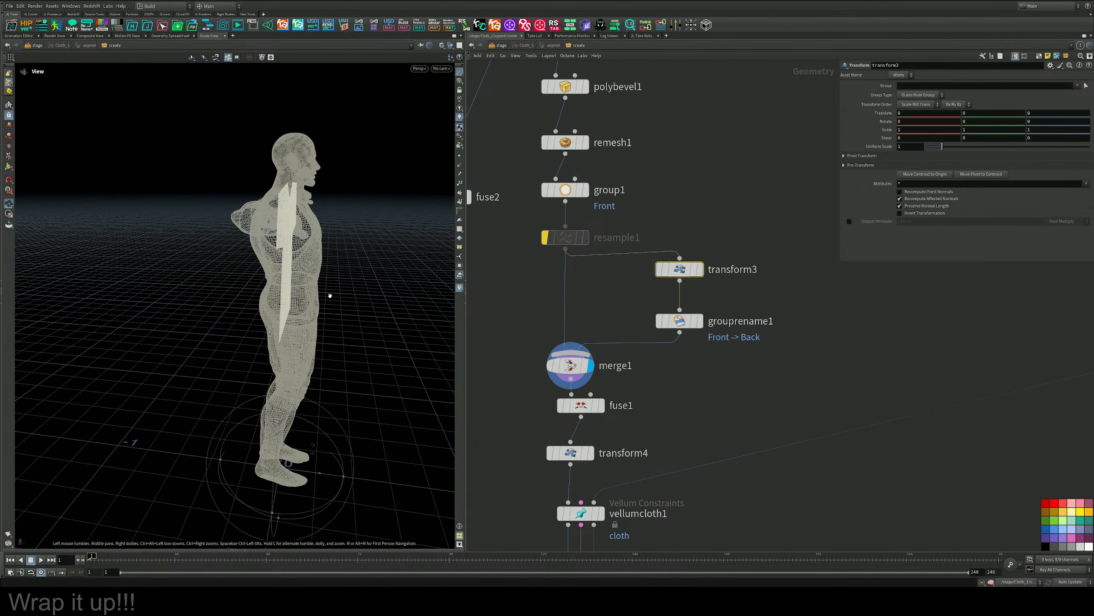
left_click_drag(318, 474, 263, 463)
Insert a copy of transform3 between resample1 and merge1, and move the front panel ahead of the figure's chest.
middle_click_drag(671, 220, 681, 232)
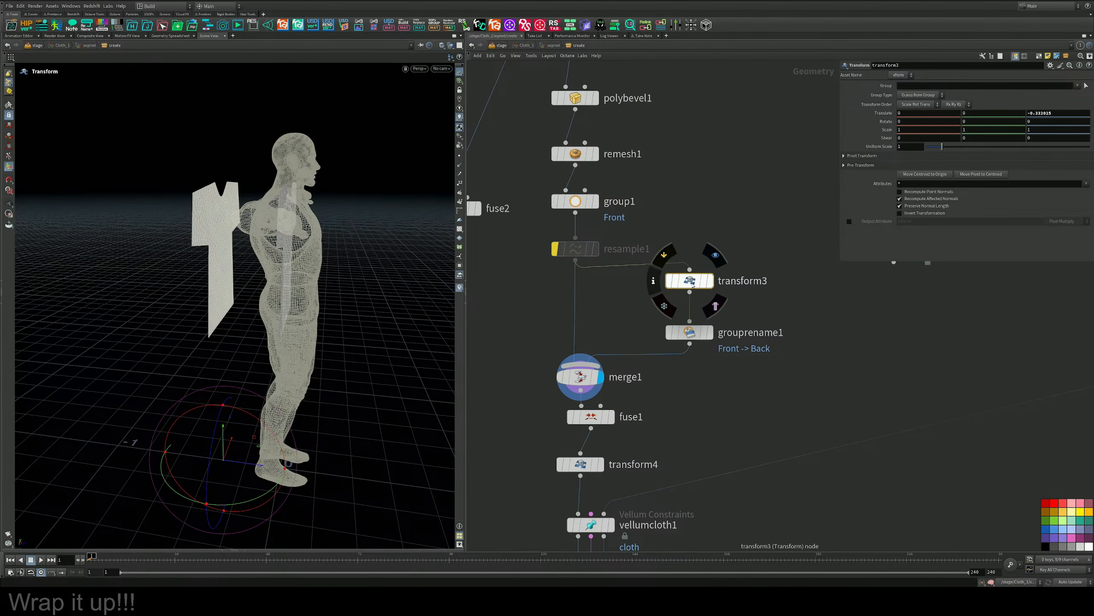
left_click_drag(690, 281, 581, 303, "alt")
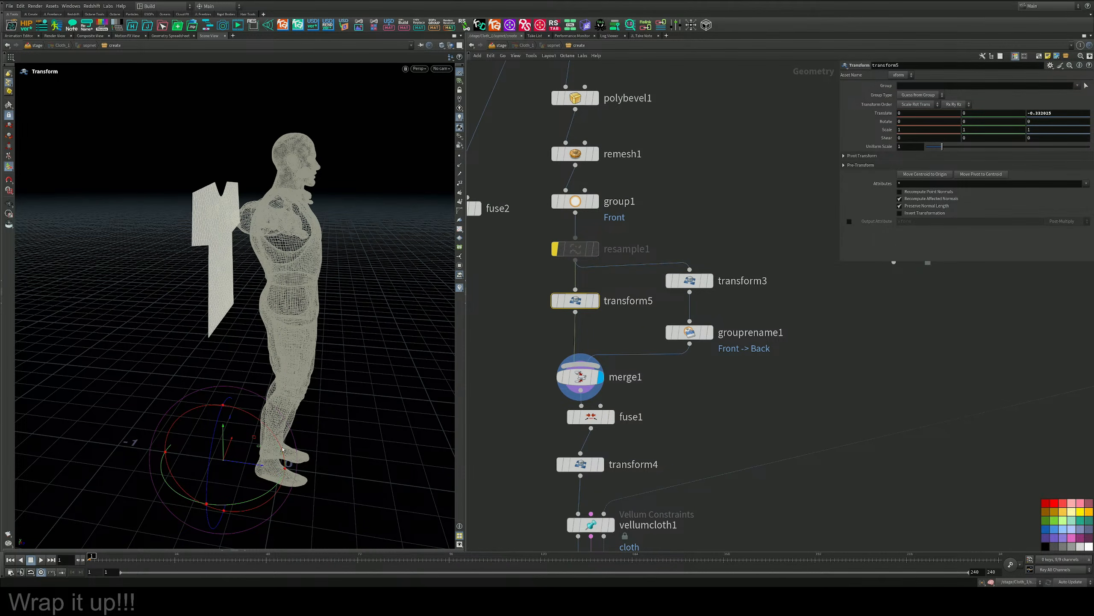
left_click_drag(262, 465, 350, 478)
Bring the back panel closer to the figure's back by setting transform3's Z translation to about -0.178.
left_click(690, 281)
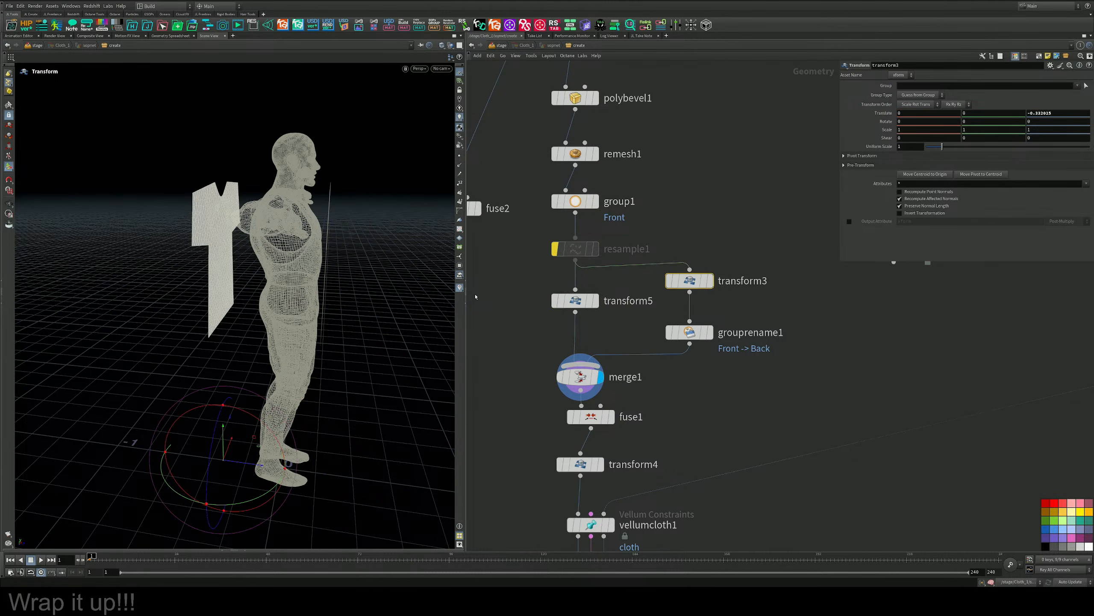
left_click_drag(319, 379, 362, 371, "alt")
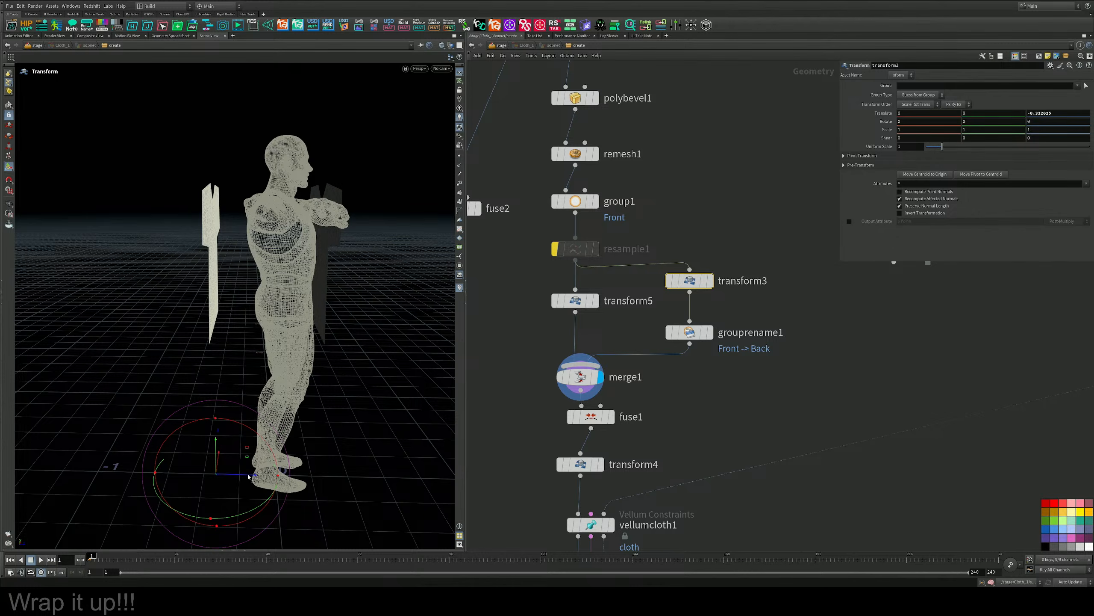
left_click_drag(249, 476, 280, 476)
key("Escape")
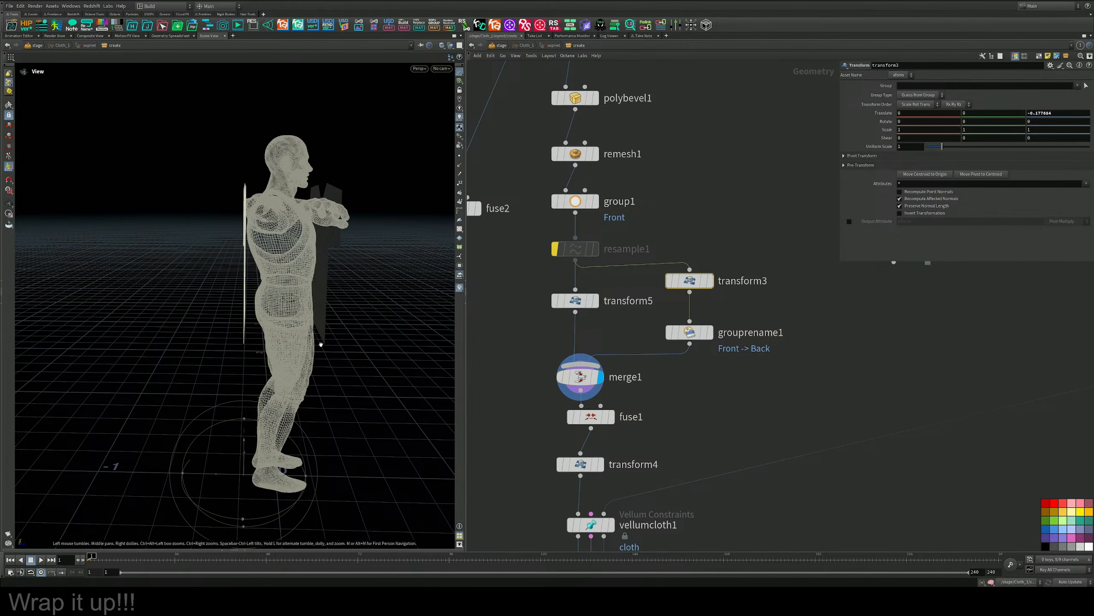
left_click_drag(321, 344, 324, 318, "alt")
Display vellumdrape1's output and delete the transform4 node between fuse1 and vellumcloth1.
middle_click_drag(670, 387, 690, 216)
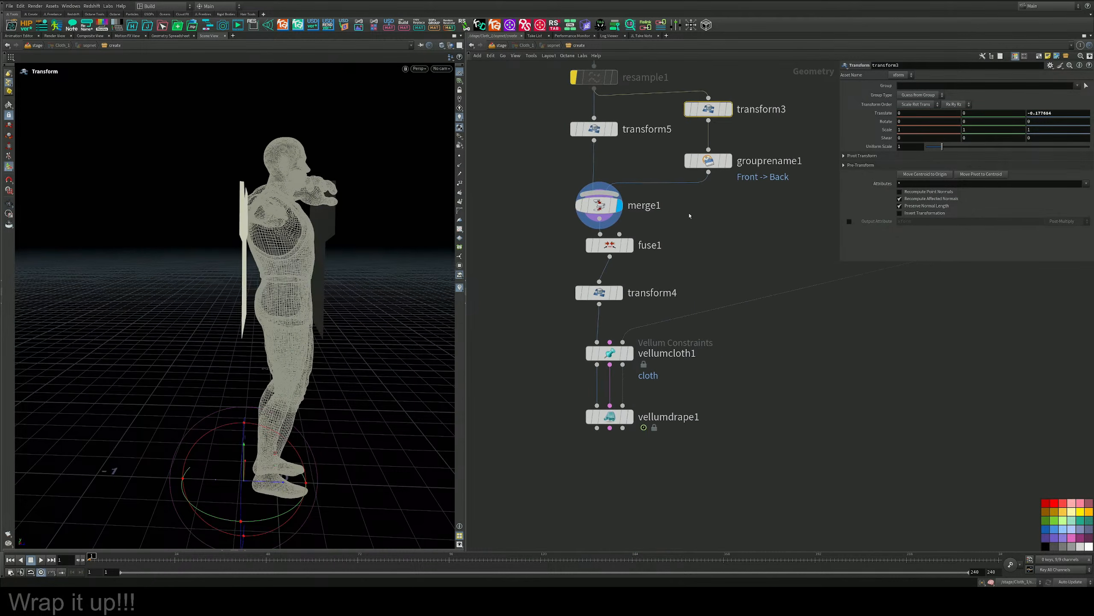
left_click(631, 418)
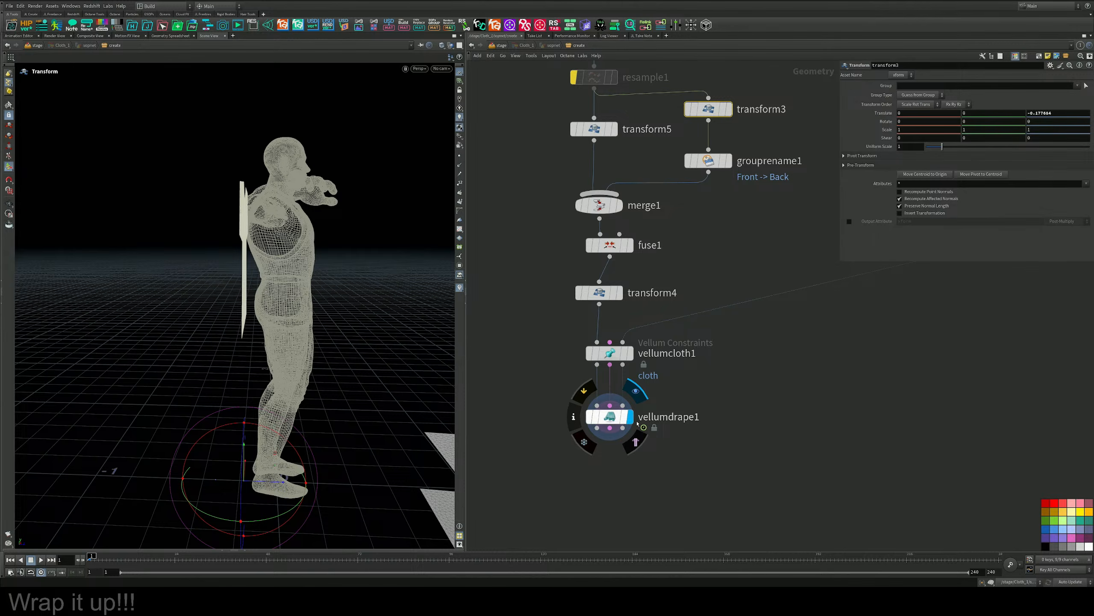
left_click(573, 266)
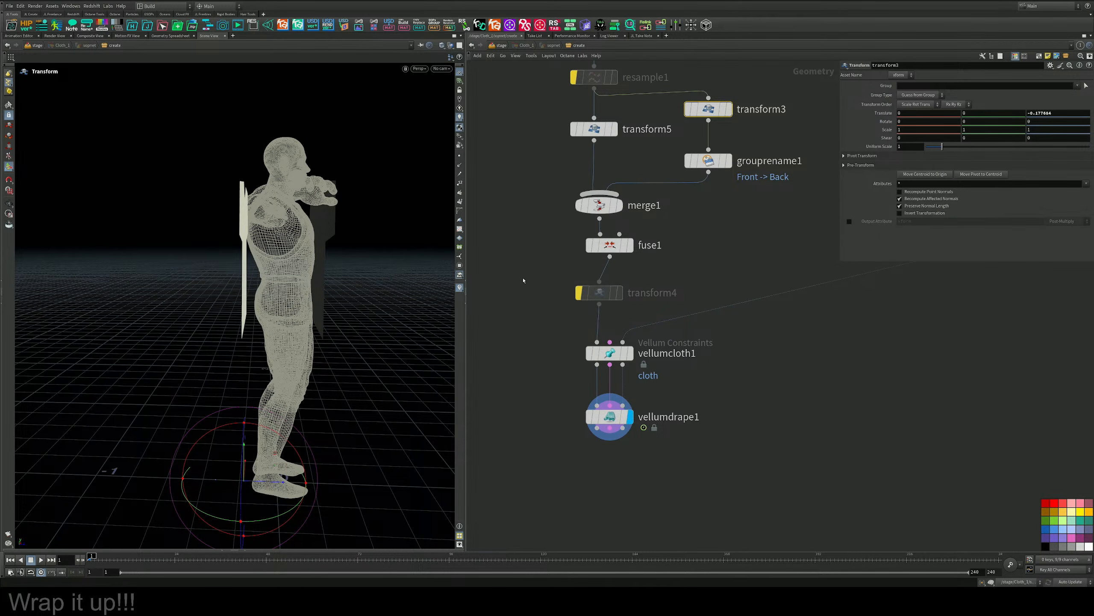
left_click(605, 293)
key("Delete")
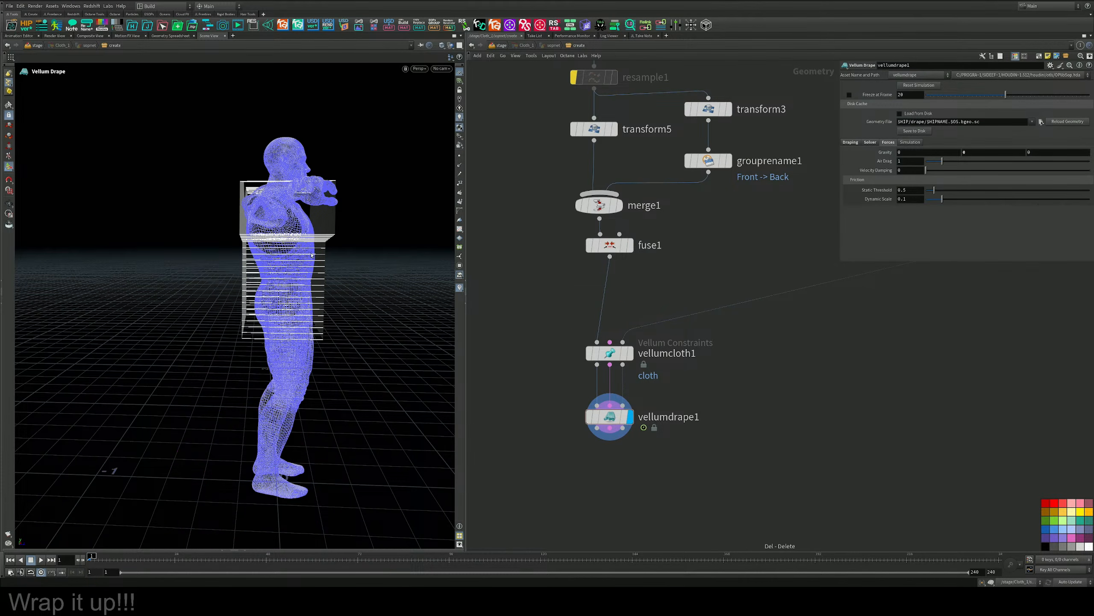
left_click_drag(312, 255, 277, 290)
middle_click_drag(723, 367, 692, 390)
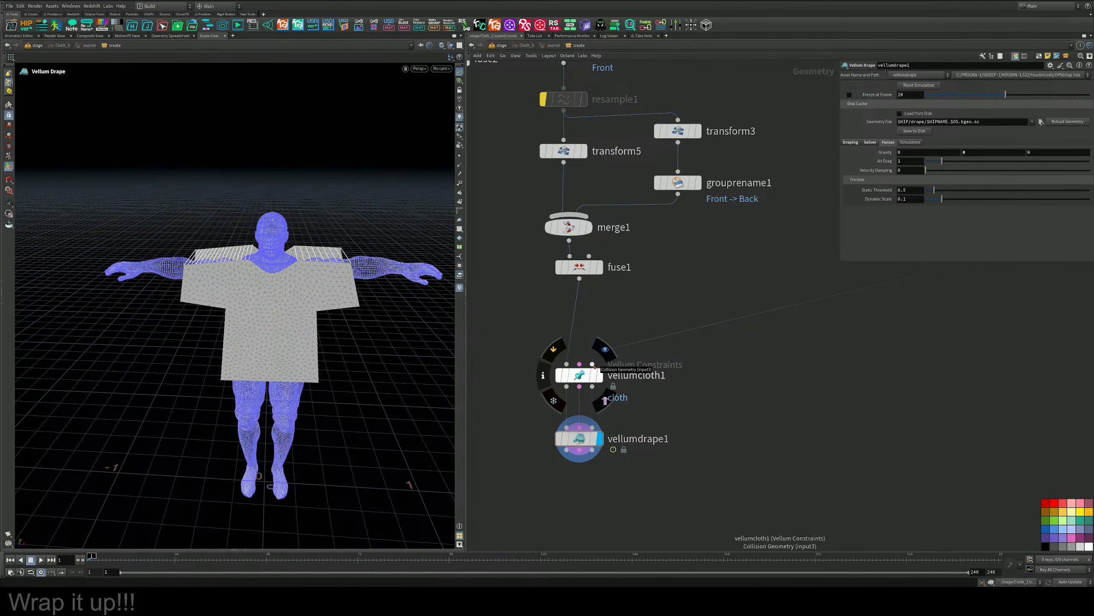
Select rigpose2 above bonedeform3 and shift its rotation keyframes forward so the pose animation starts after frame 1.
middle_click_drag(744, 367, 480, 443)
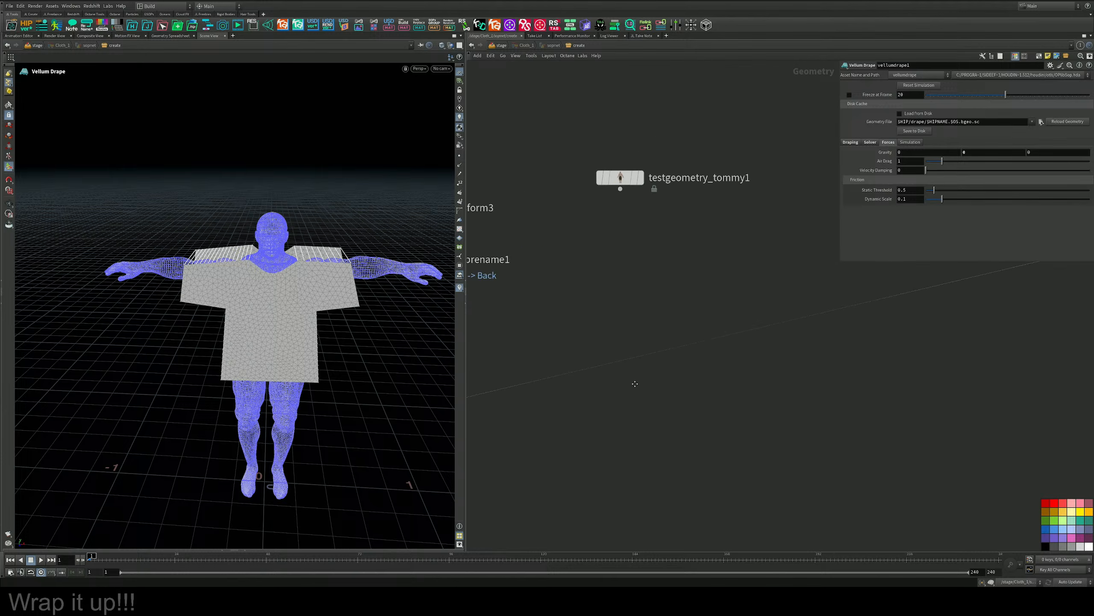
middle_click_drag(991, 317, 676, 424)
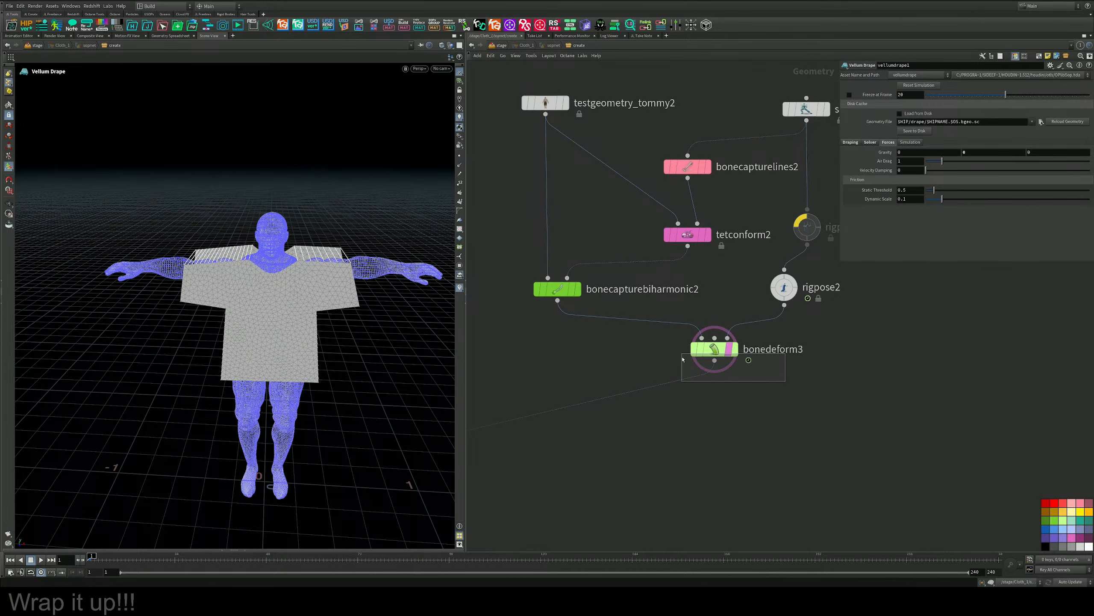
middle_click_drag(715, 374, 600, 422)
left_click(669, 334)
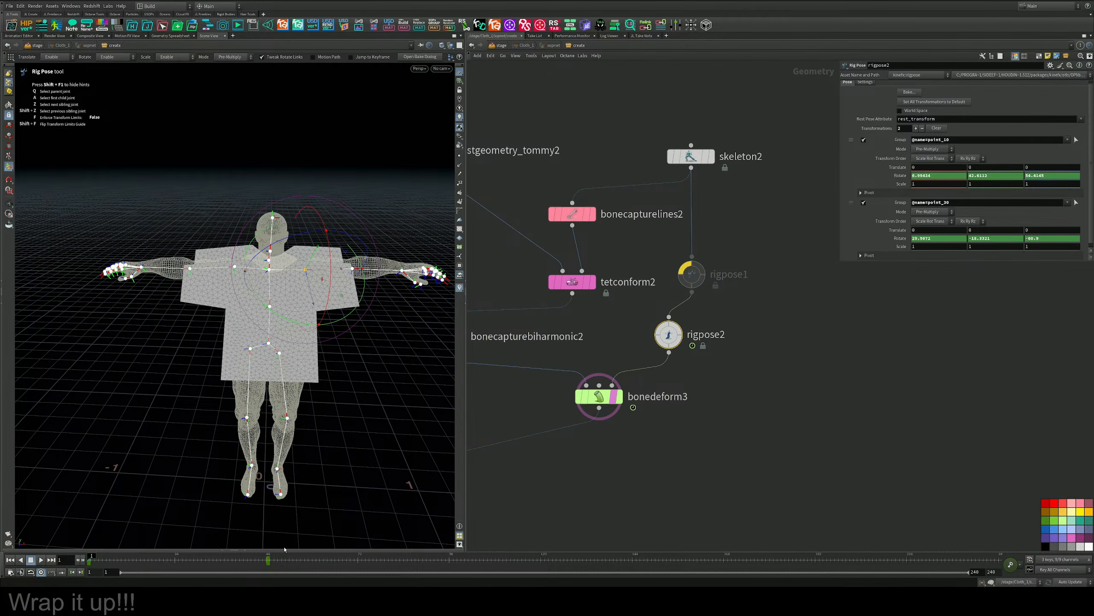
left_click_drag(286, 562, 78, 562, "shift")
middle_click_drag(106, 562, 194, 562)
left_click(620, 460)
Return to the vellumcloth1 and vellumdrape1 nodes in the network and save the scene file.
middle_click_drag(532, 468, 728, 383)
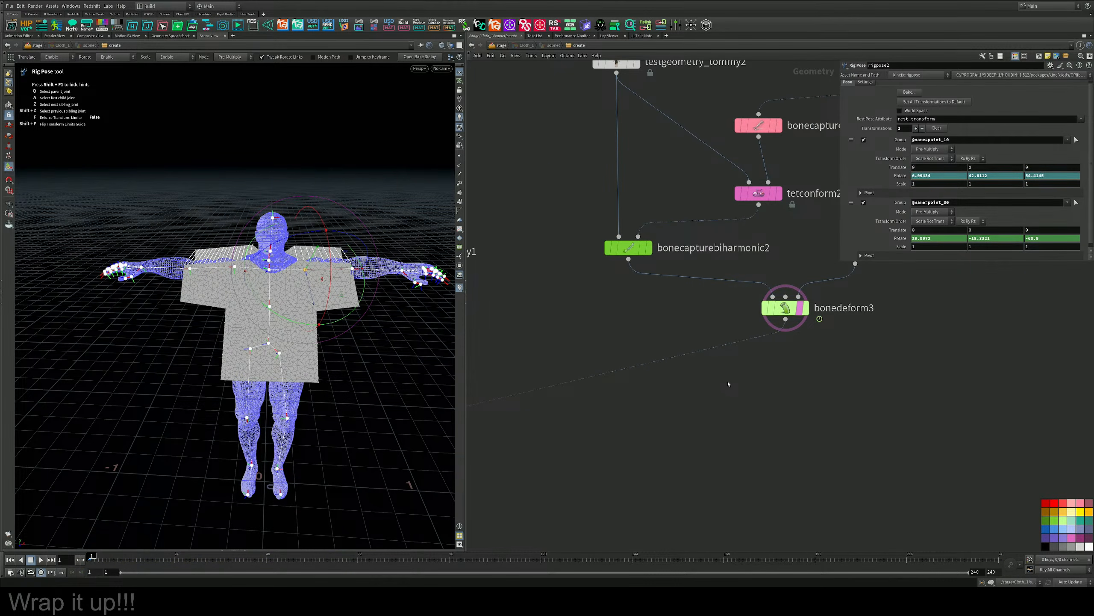
middle_click_drag(723, 418, 730, 413)
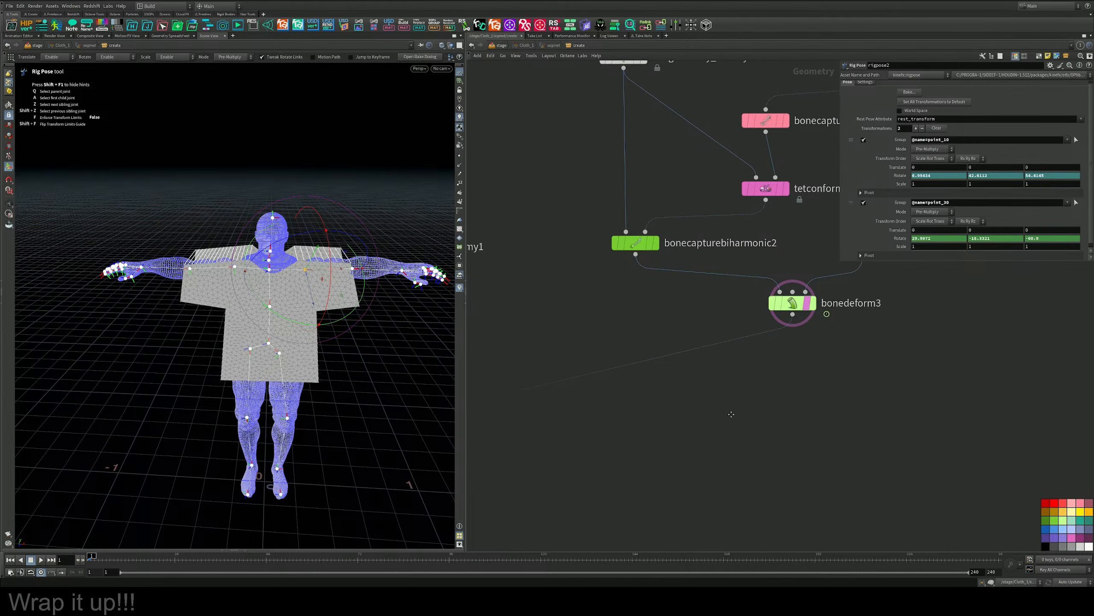
scroll(504, 501, "down", 3)
middle_click_drag(504, 500, 694, 421)
middle_click_drag(545, 476, 767, 369)
middle_click_drag(694, 432, 682, 411)
scroll(682, 410, "up", 3)
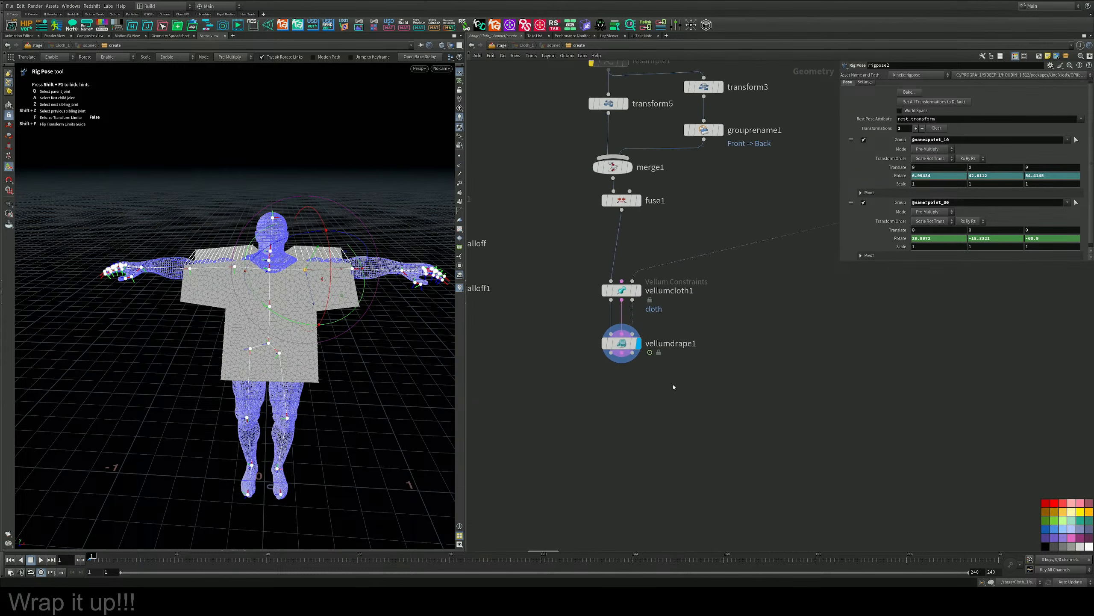
key("ctrl+s")
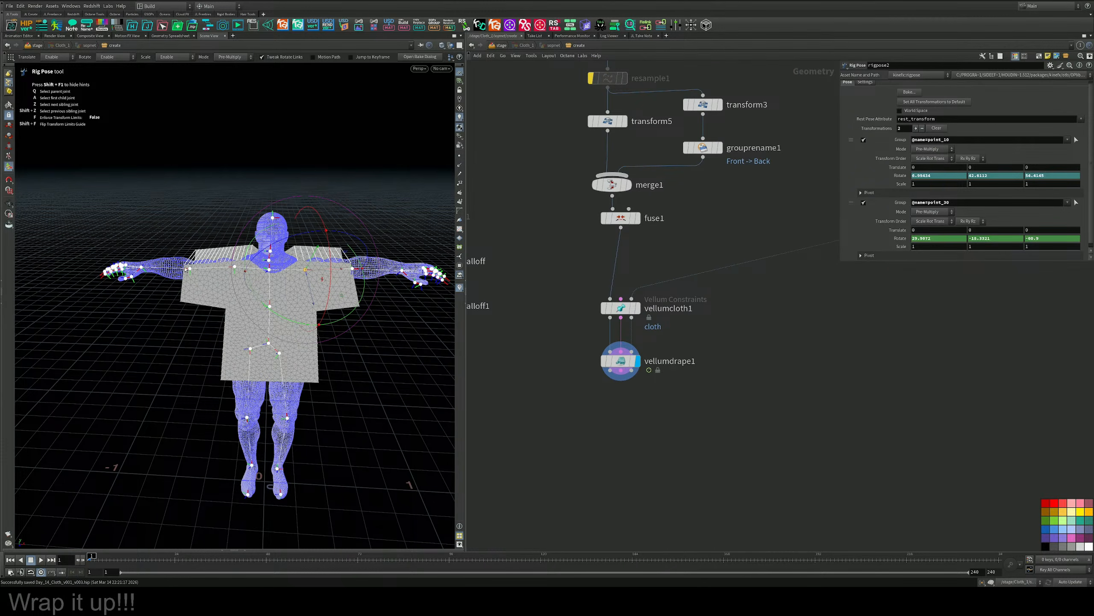
Play the drape simulation to about frame 15 and examine how the shirt fits the figure.
left_click_drag(164, 483, 228, 426, "alt")
left_click(41, 559)
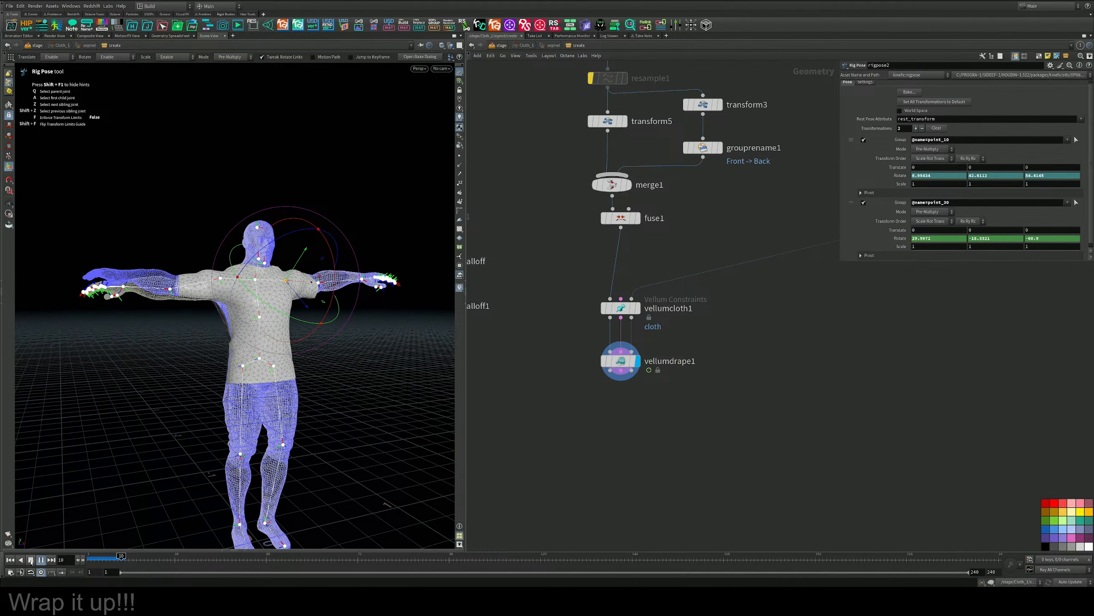
left_click(31, 560)
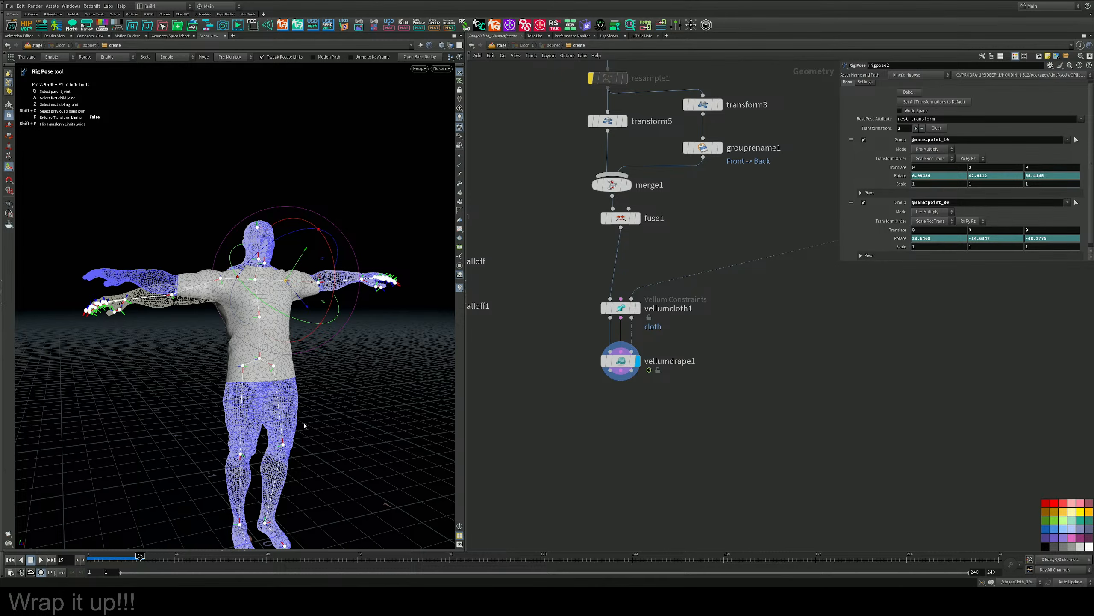
key("Escape")
mouse_move(309, 341)
left_mouse_down()
mouse_move(318, 416)
mouse_move(295, 355)
left_mouse_up()
key("Return")
Review vellumdrape1's solver, draping and forces settings alongside the draped shirt.
middle_click_drag(698, 329, 676, 372)
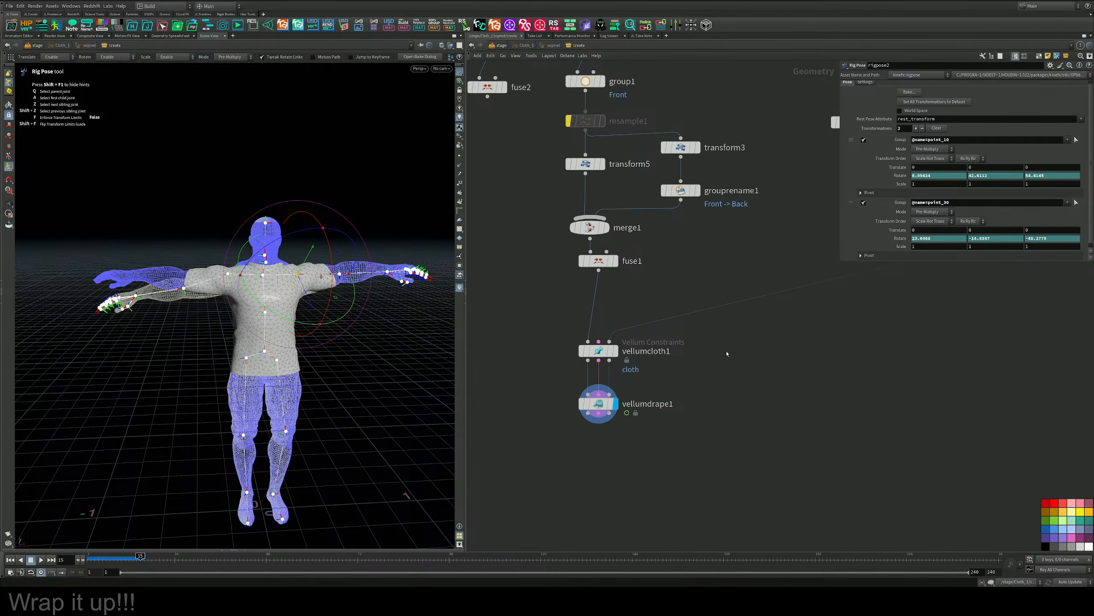
left_click(587, 407)
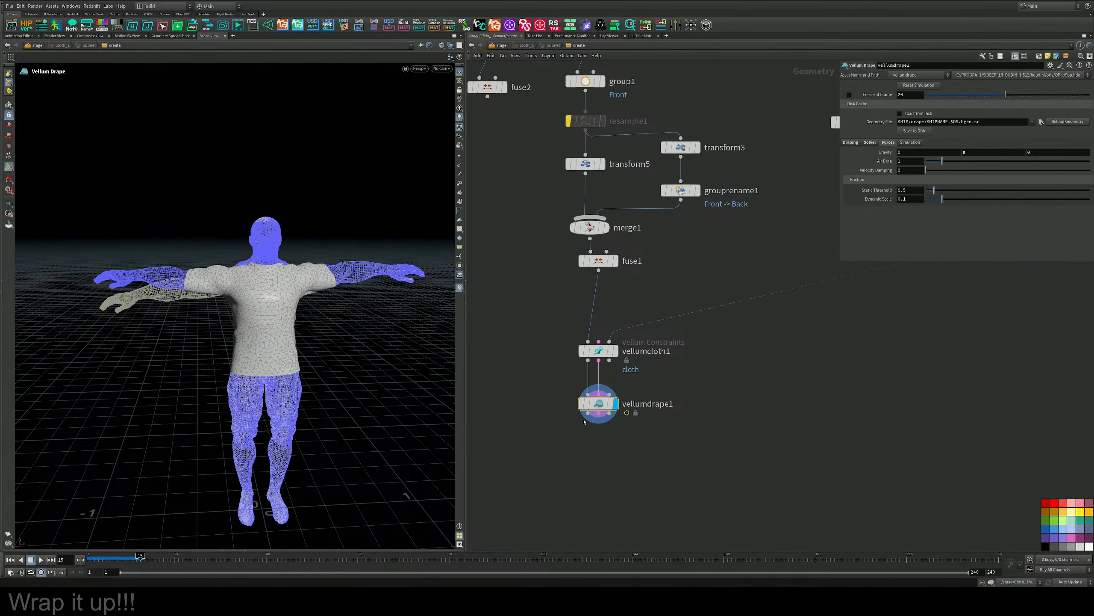
left_click(871, 143)
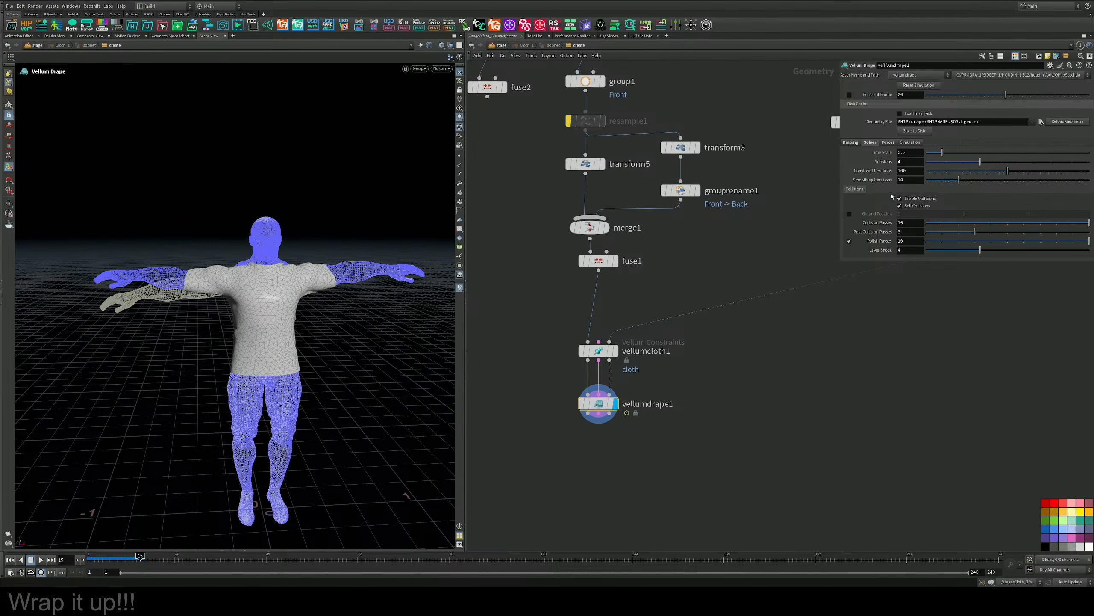
left_click(850, 143)
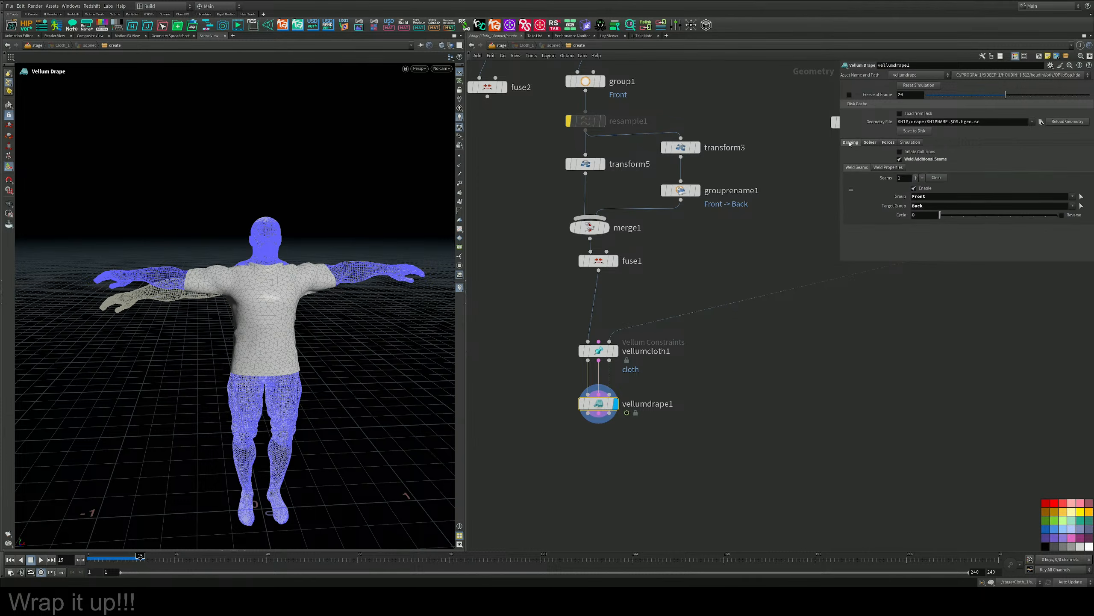
left_click(893, 143)
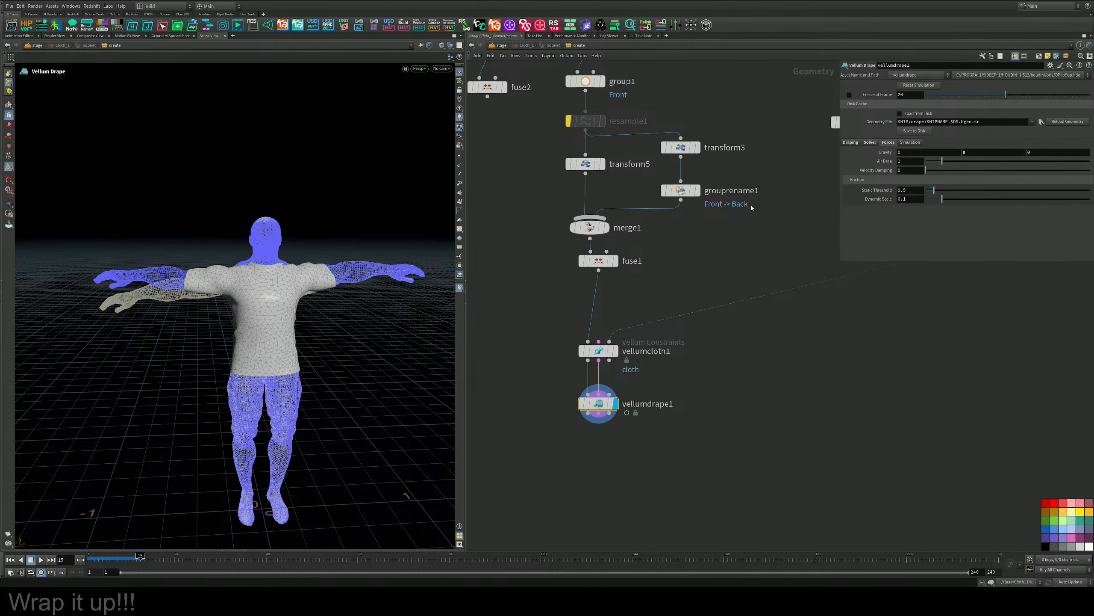
mouse_move(297, 290)
left_mouse_down("alt")
mouse_move(216, 294)
mouse_move(297, 301)
left_mouse_up("alt")
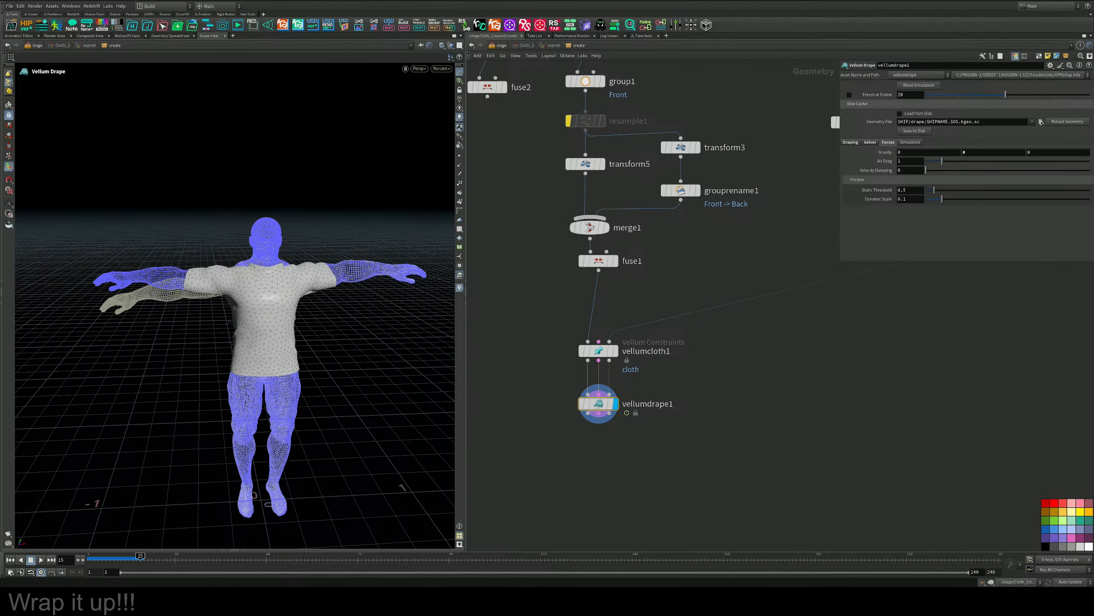
Create a Vellum Solver node for the space below vellumdrape1.
middle_click_drag(707, 452, 719, 373)
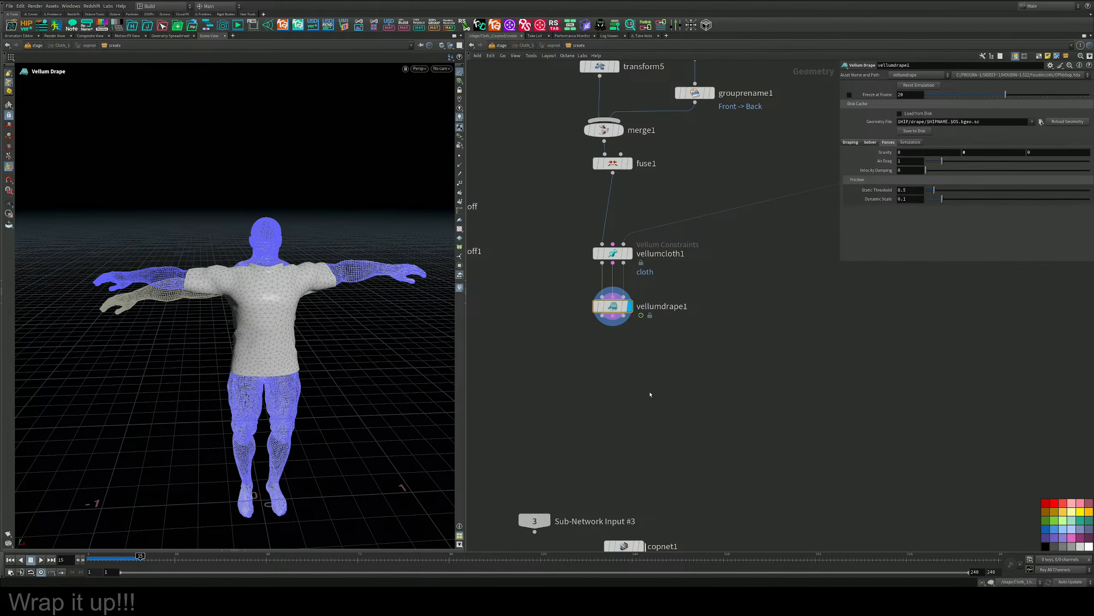
key("Tab")
type("sov")
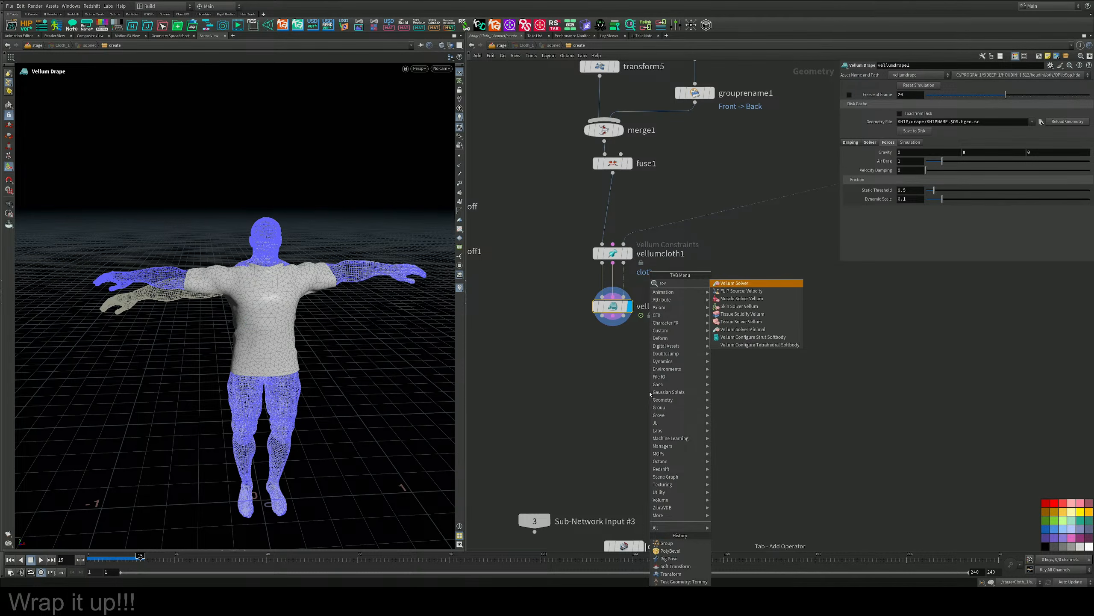
key("BackSpace")
key("BackSpace")
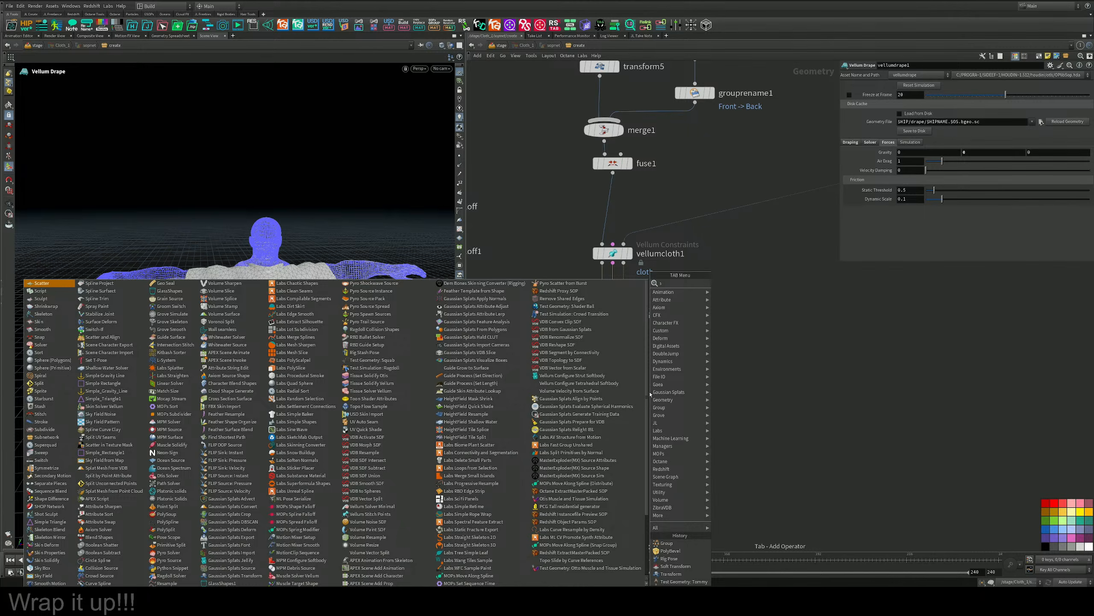
key("BackSpace")
type("vell")
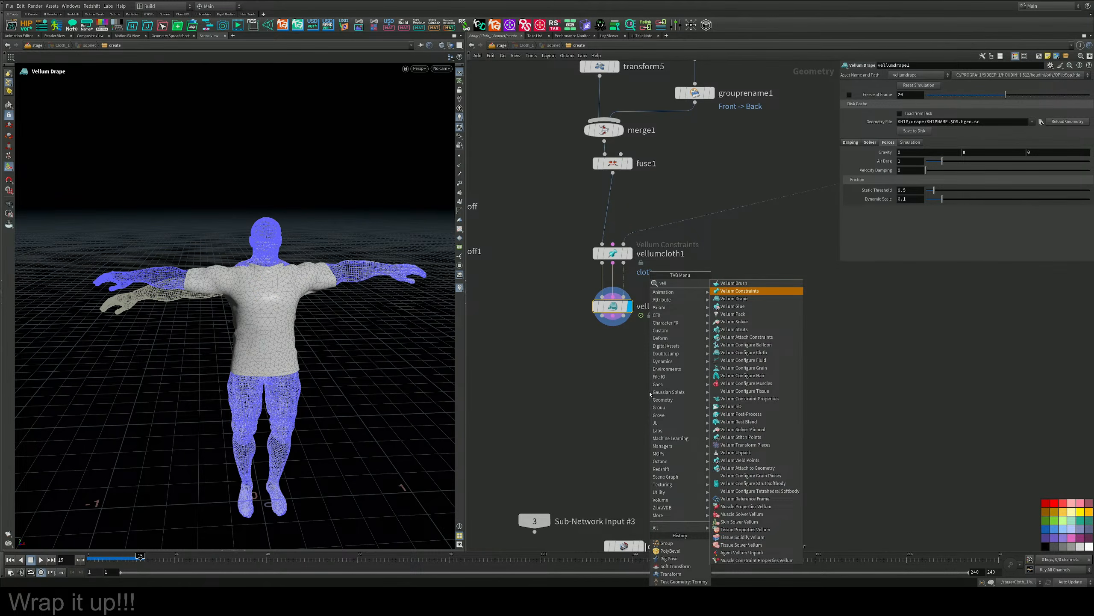
type("e")
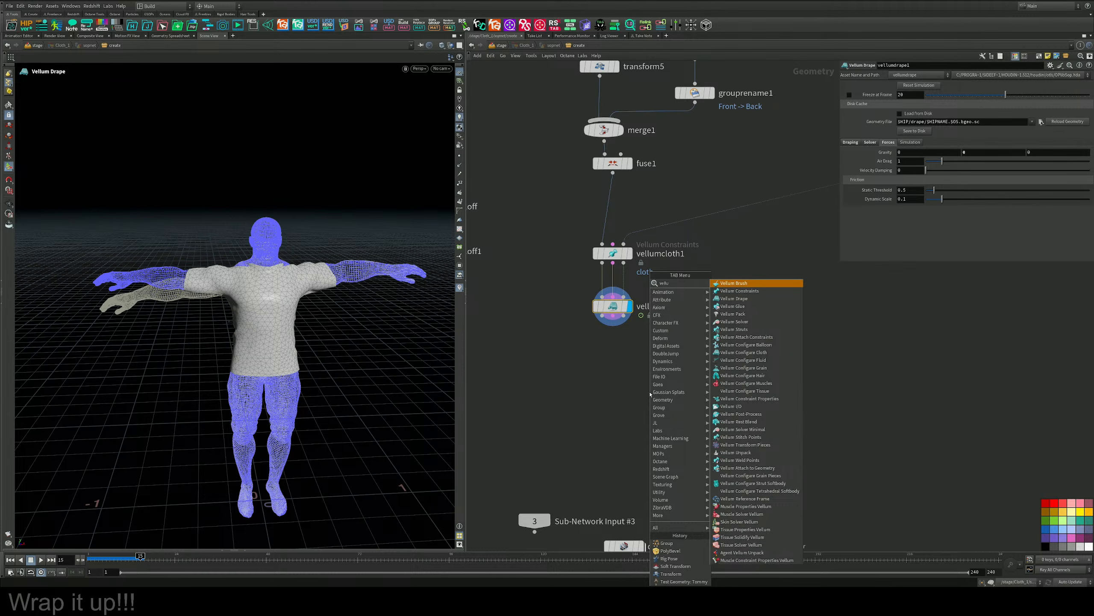
type("m so")
key("Return")
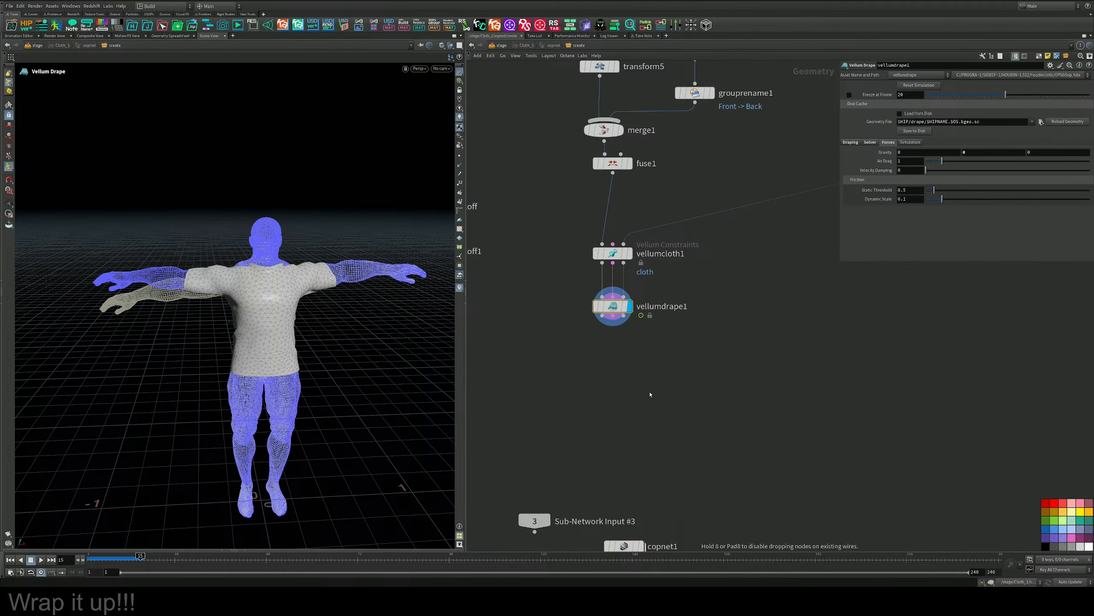
Place the solver below vellumdrape1 and wire the drape's three outputs into its inputs.
left_click(607, 315)
left_click_drag(609, 307, 620, 375)
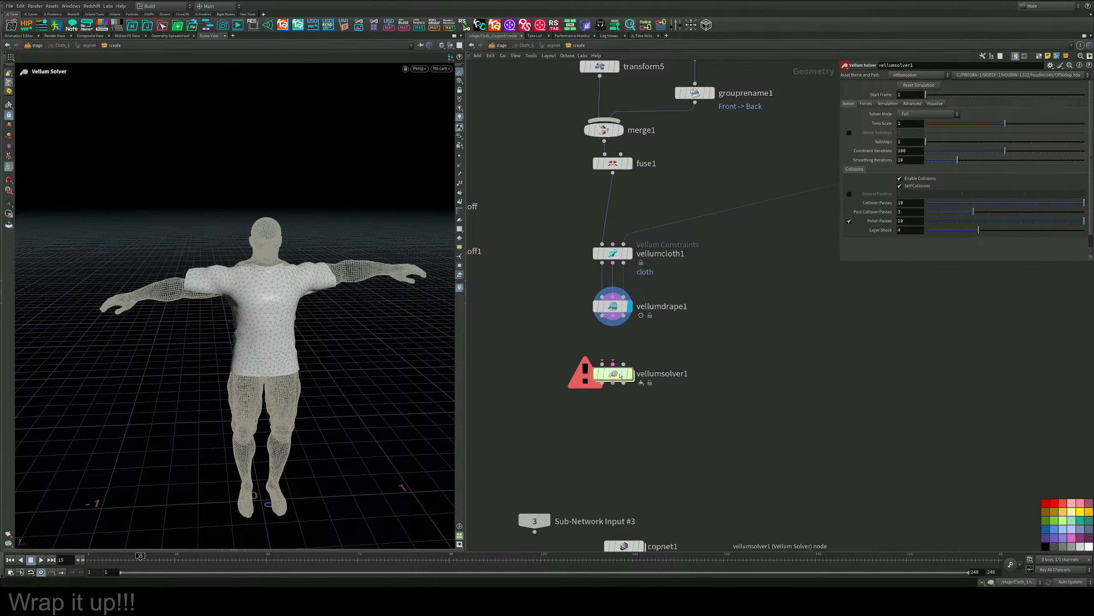
key("j")
left_click_drag(619, 306, 616, 373)
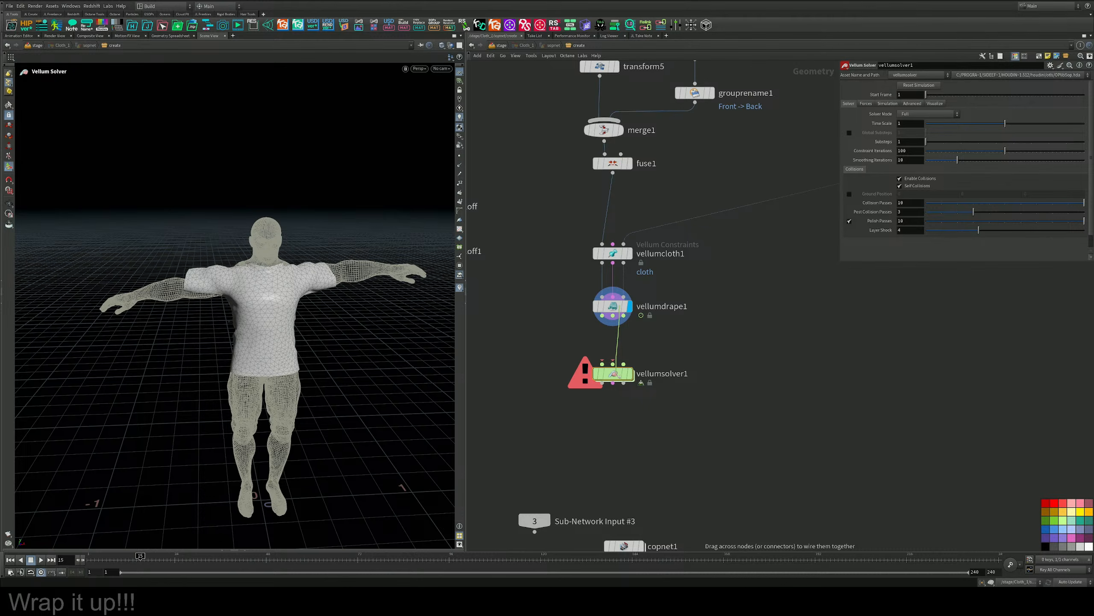
Return to frame 1 and review vellumsolver1's forces, simulation, advanced, visualization and solver settings.
left_click(10, 560)
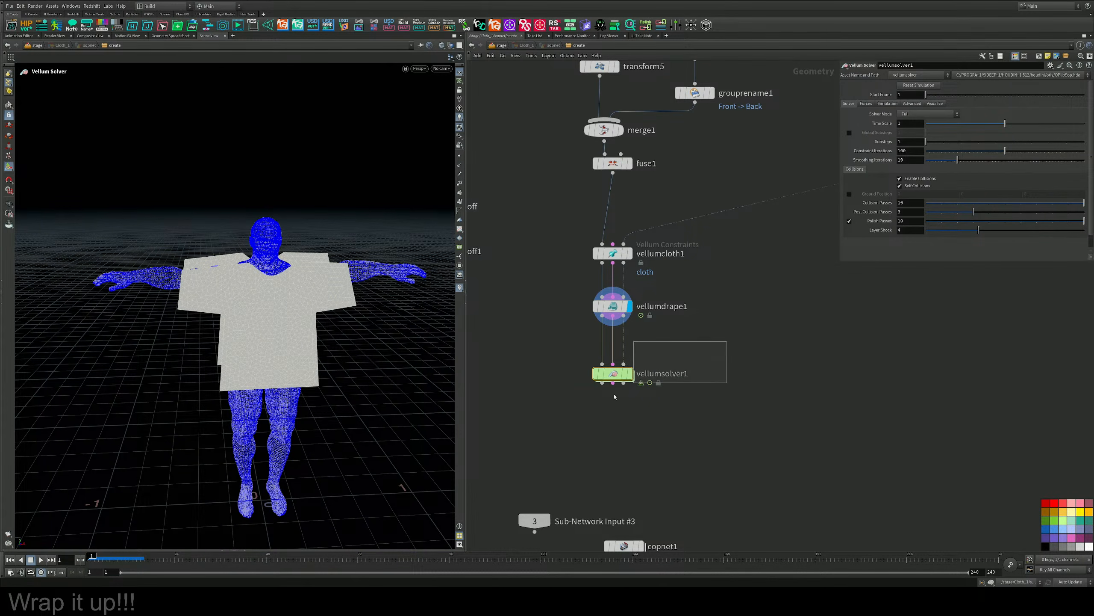
left_click(865, 104)
left_click(888, 104)
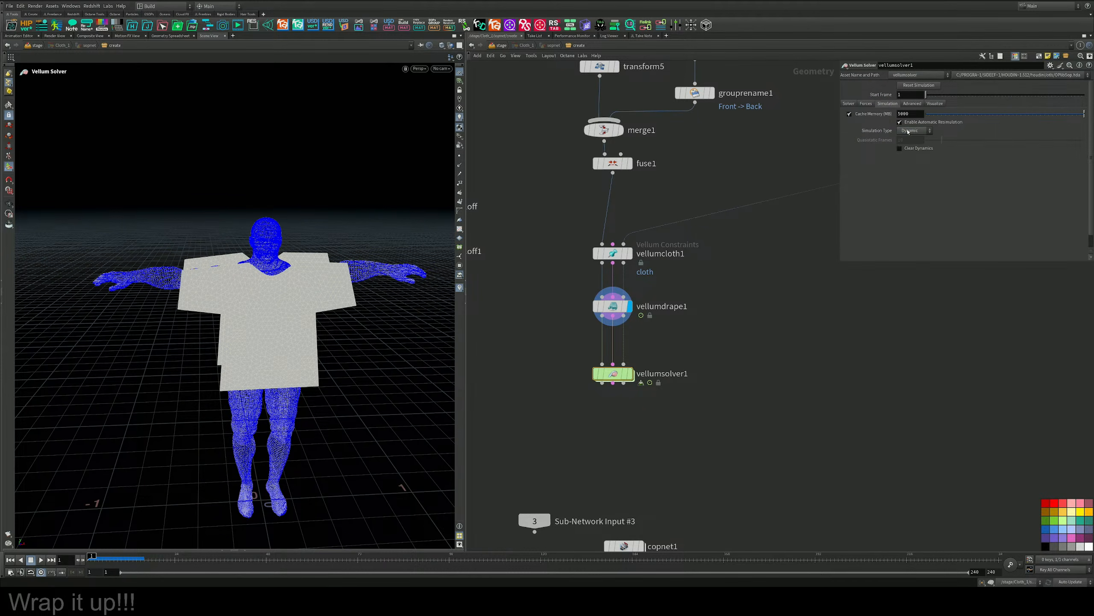
left_click(911, 105)
left_click(933, 104)
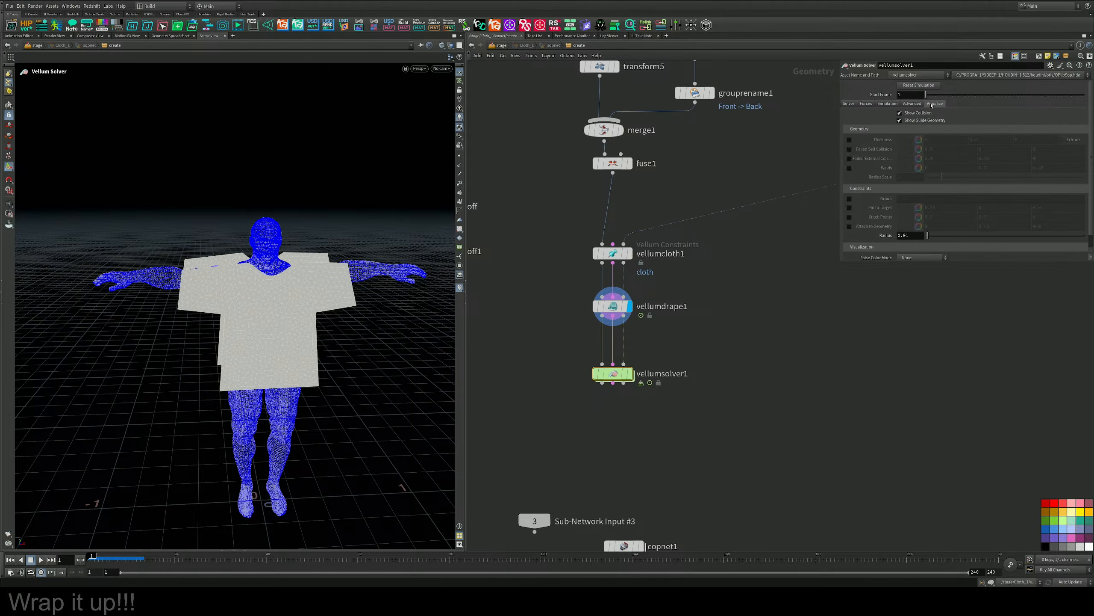
left_click(849, 104)
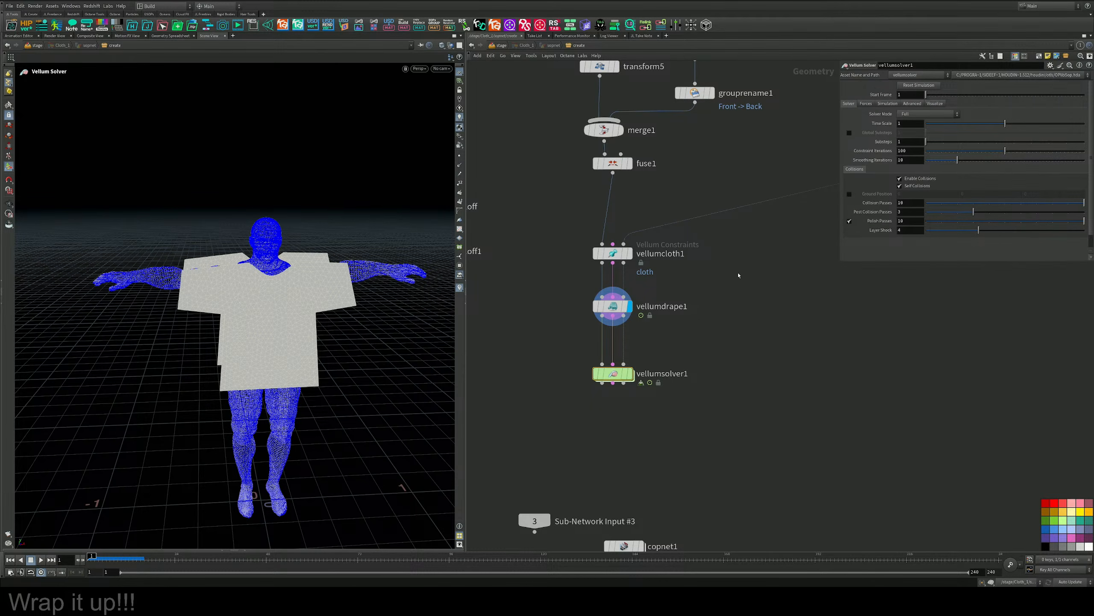
Display vellumsolver1's output, play the cloth simulation briefly and return to frame 1.
mouse_move(633, 378)
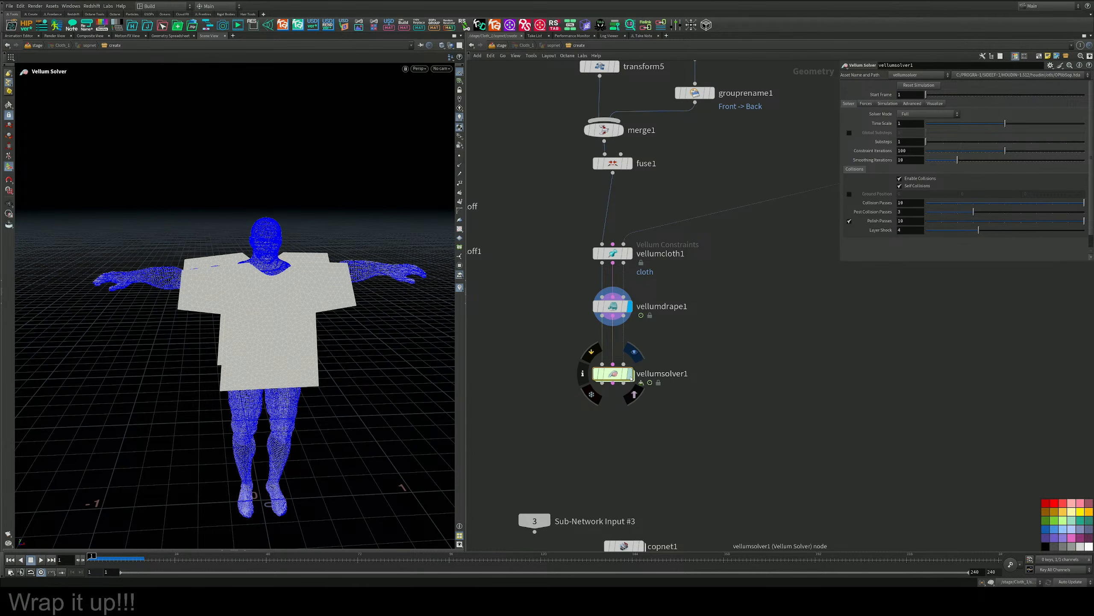
left_click(630, 374)
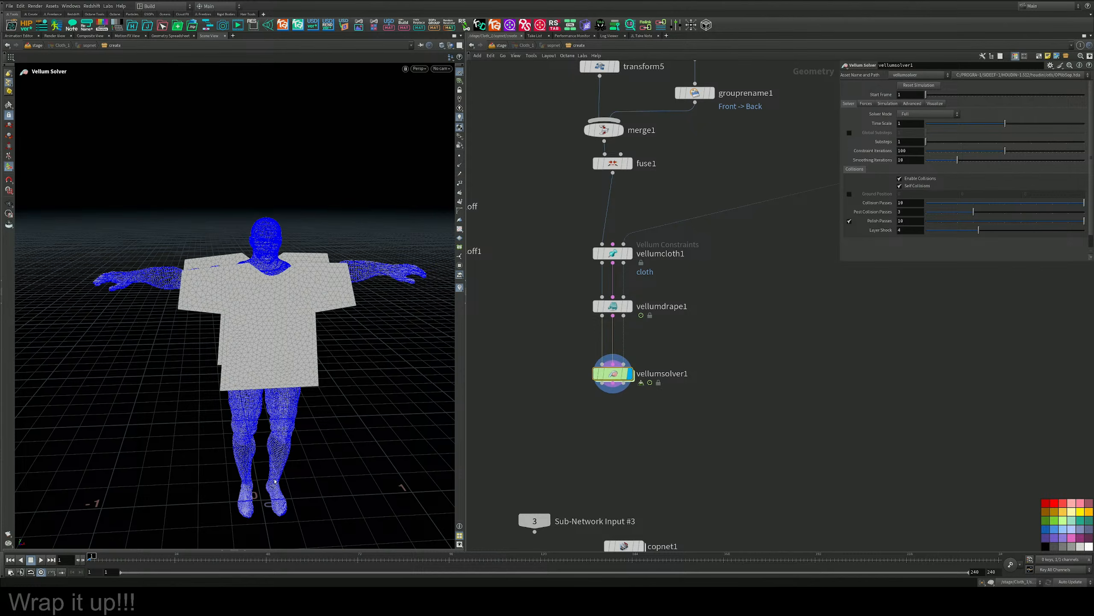
left_click(41, 559)
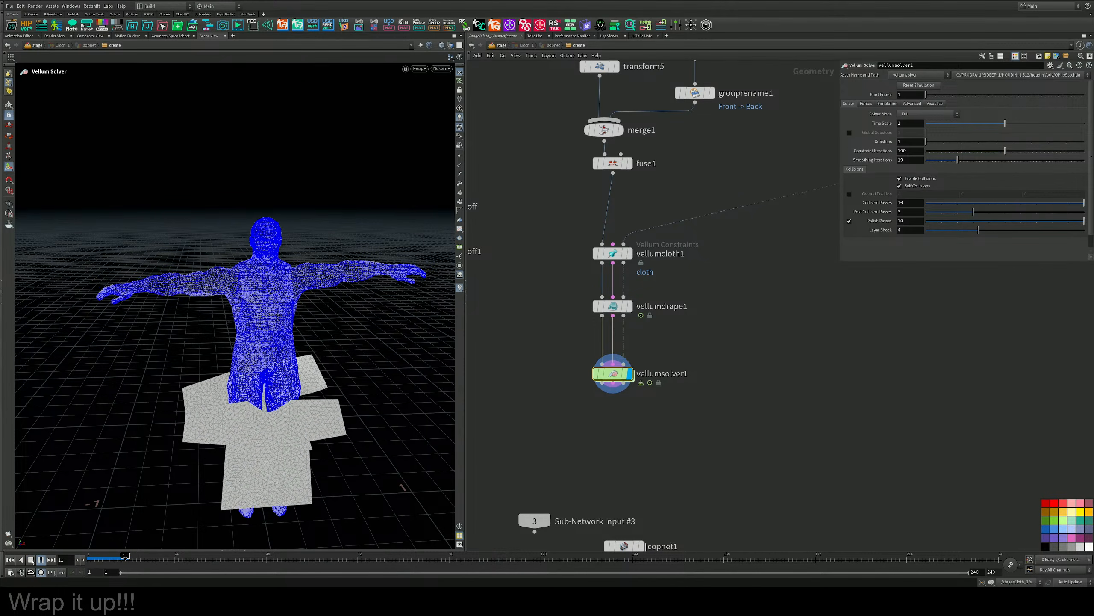
left_click(10, 559)
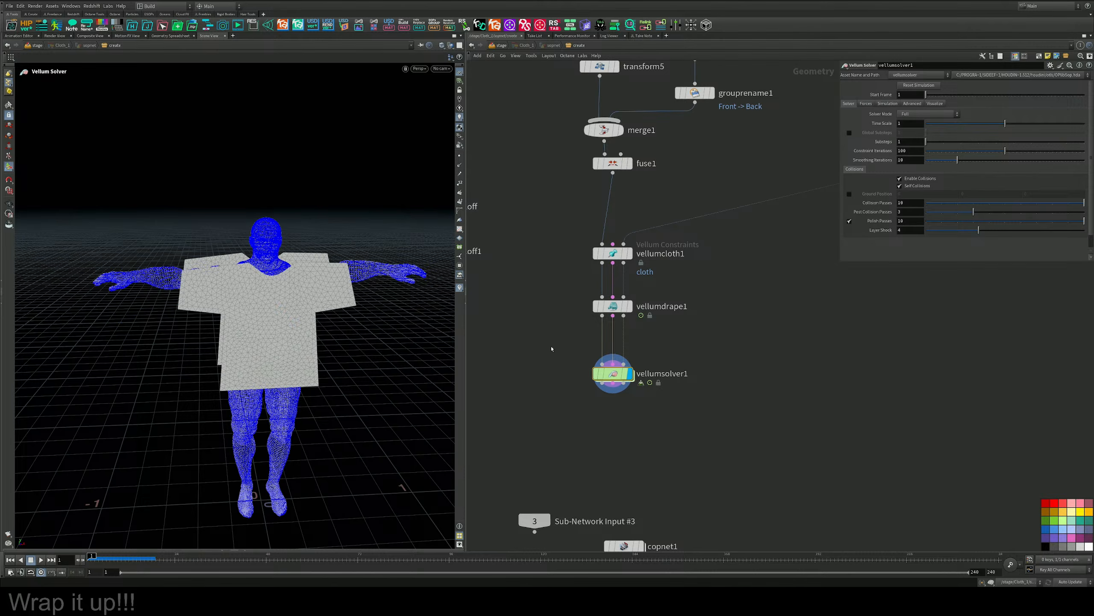
Set vellumsolver1's Y gravity to 0 and test the simulation up to frame 24.
middle_click_drag(638, 341, 618, 413)
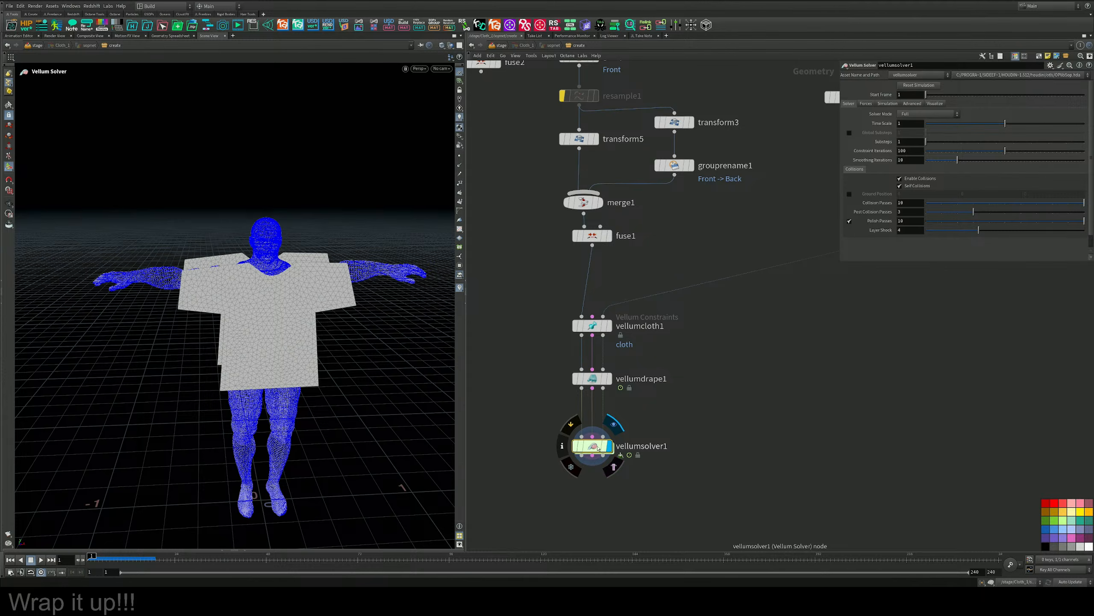
left_click_drag(597, 448, 620, 455)
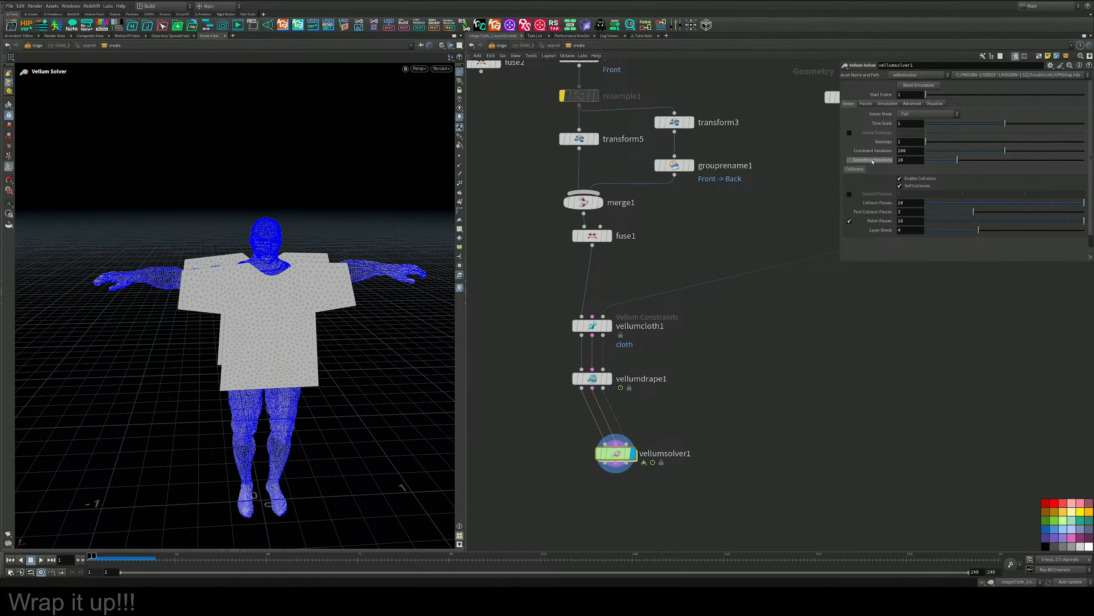
left_click(910, 114)
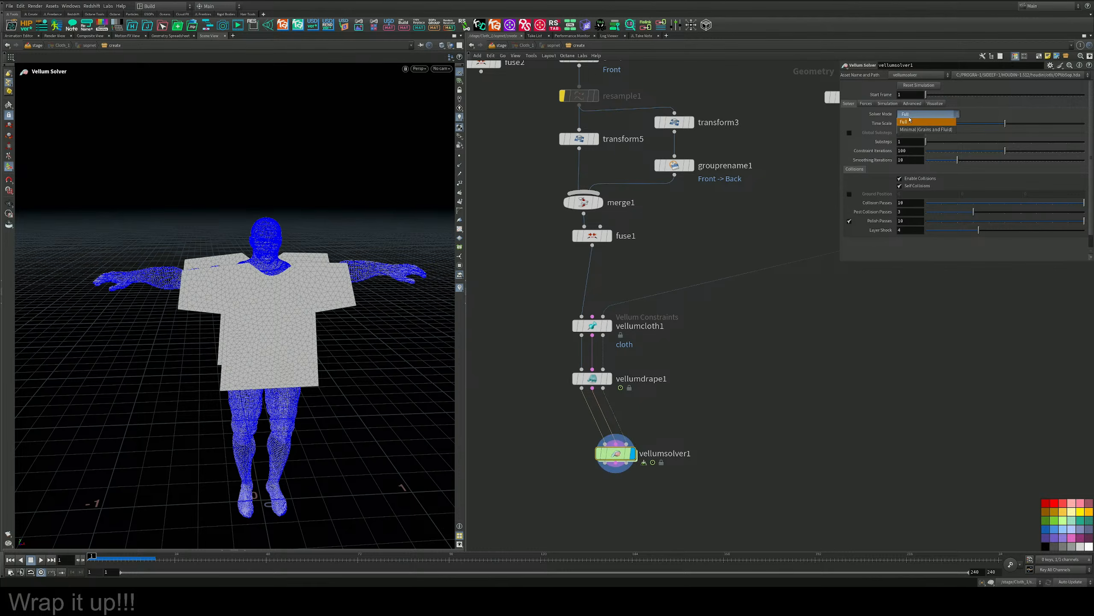
left_click(889, 104)
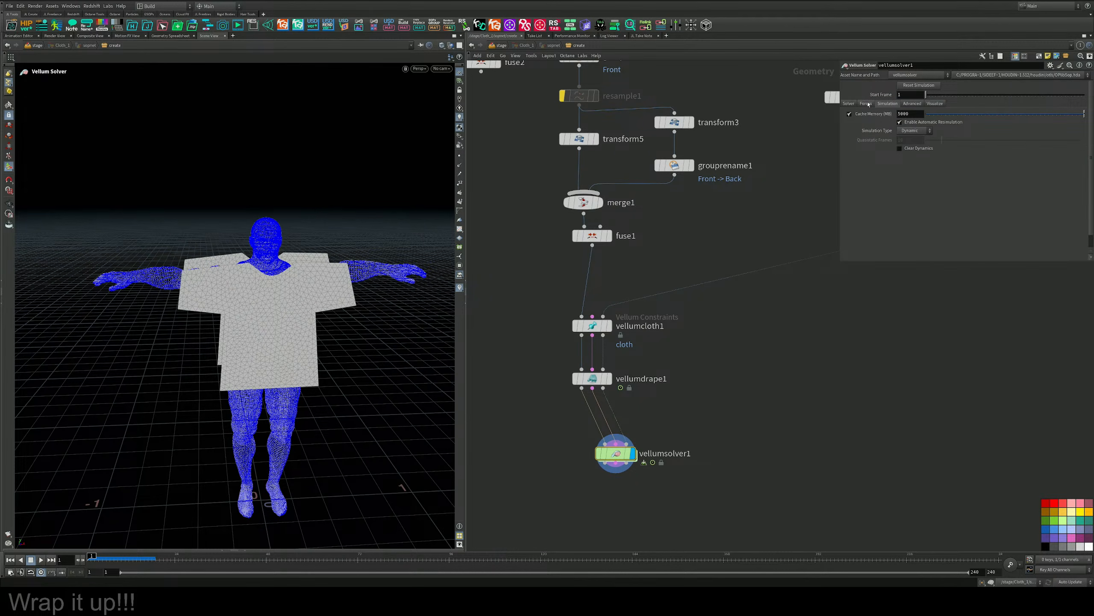
left_click(866, 104)
type("0")
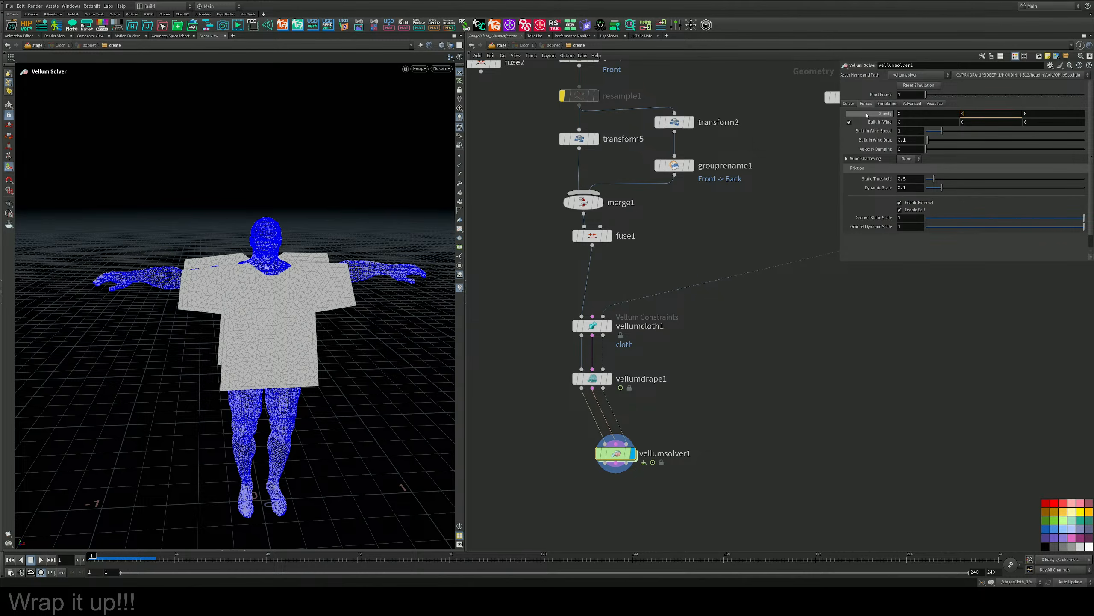
key("Return")
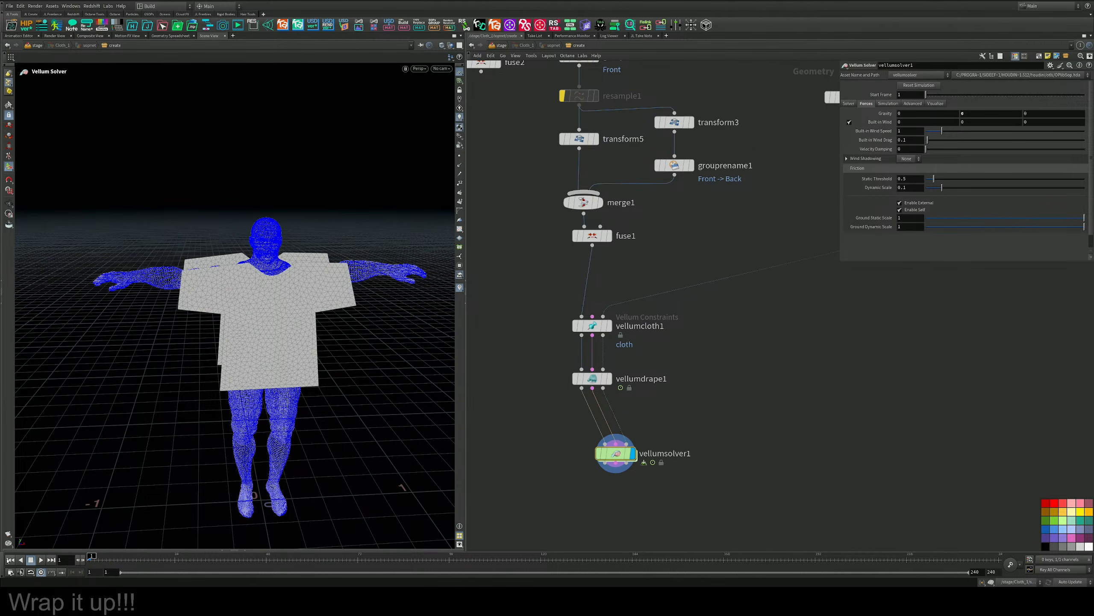
left_click(41, 560)
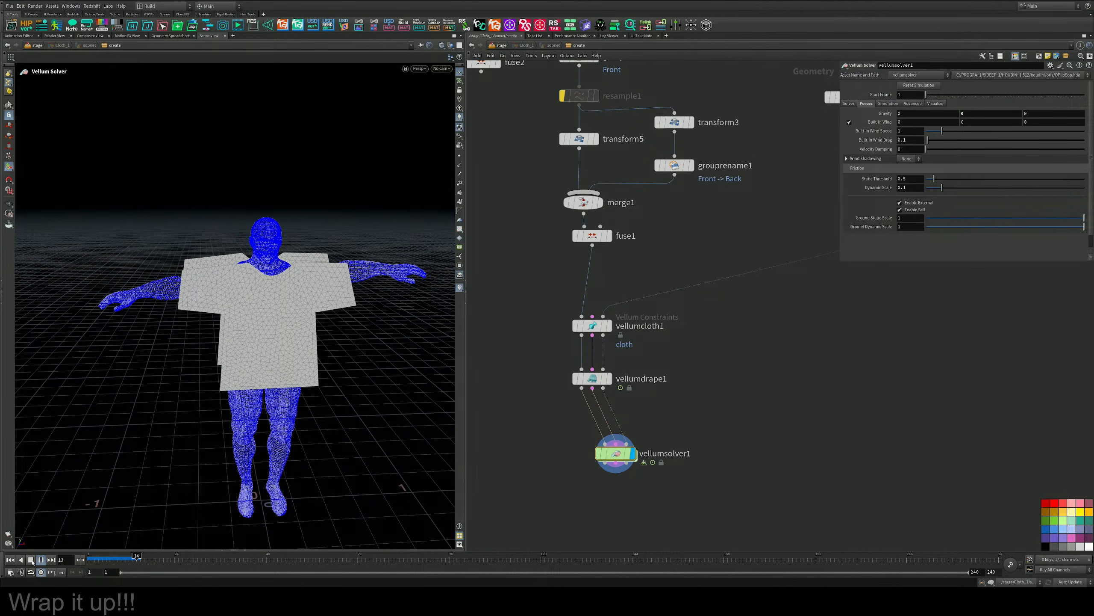
left_click(34, 560)
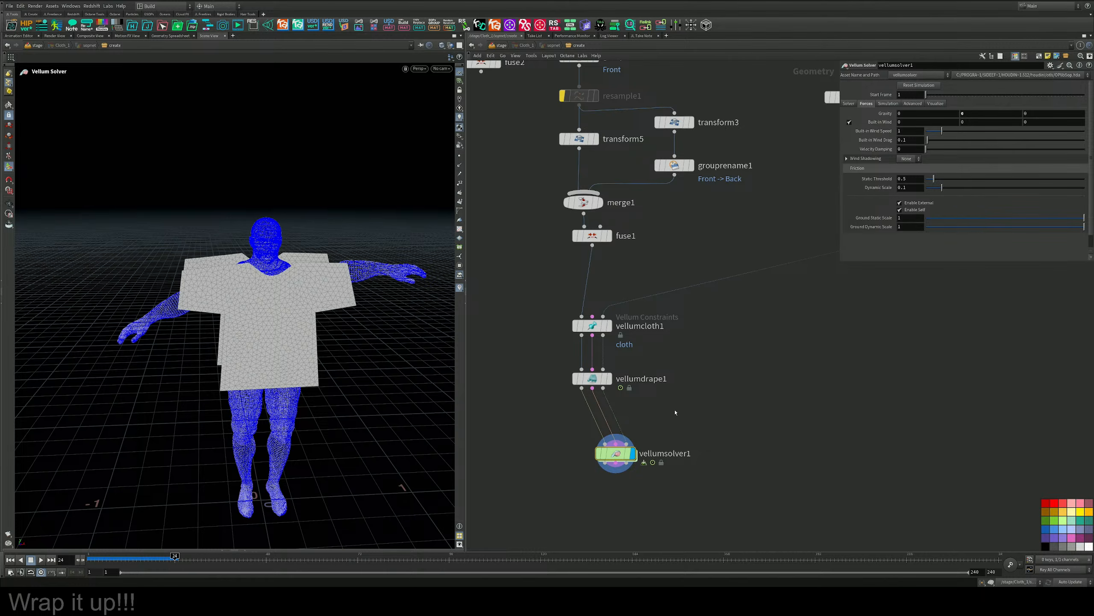
Disconnect vellumsolver1 from vellumdrape1 and move it aside, display vellumdrape1 and return to frame 1.
middle_click_drag(675, 413, 654, 384)
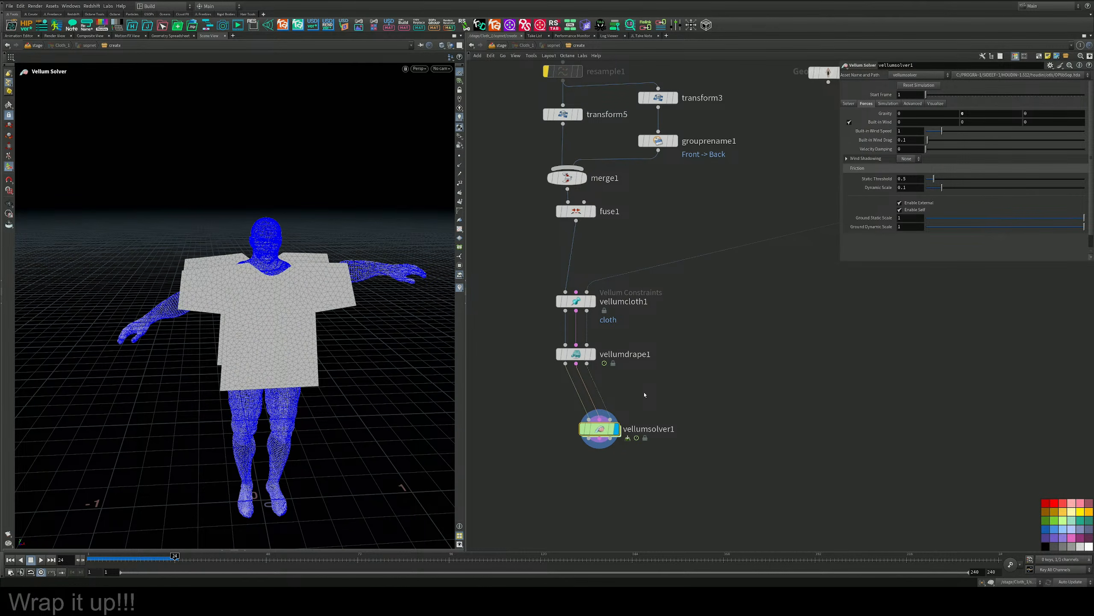
left_click_drag(612, 435, 715, 427)
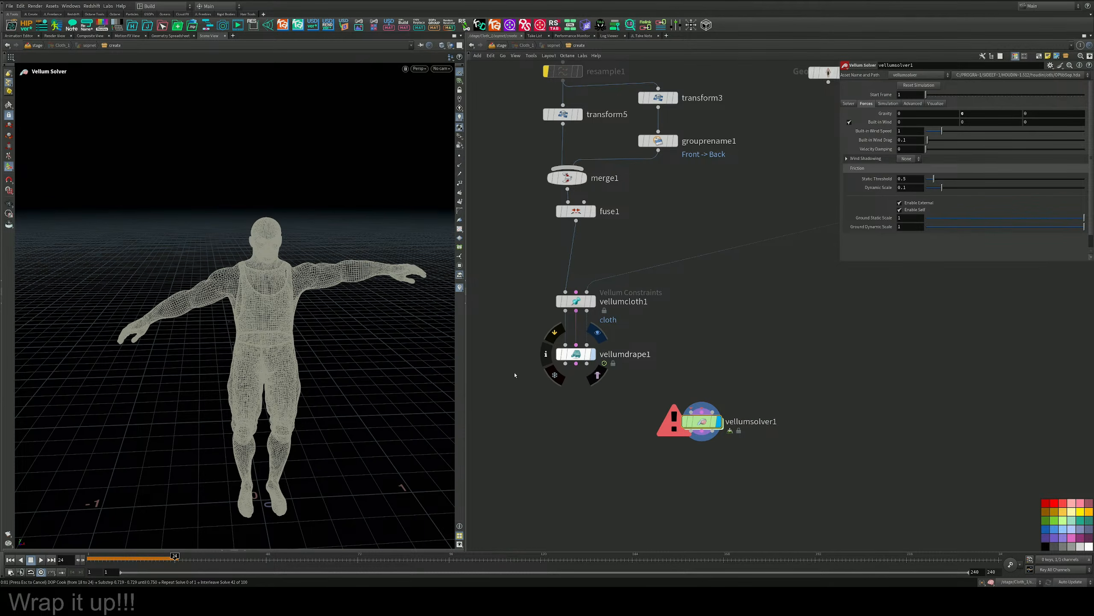
left_click(12, 561)
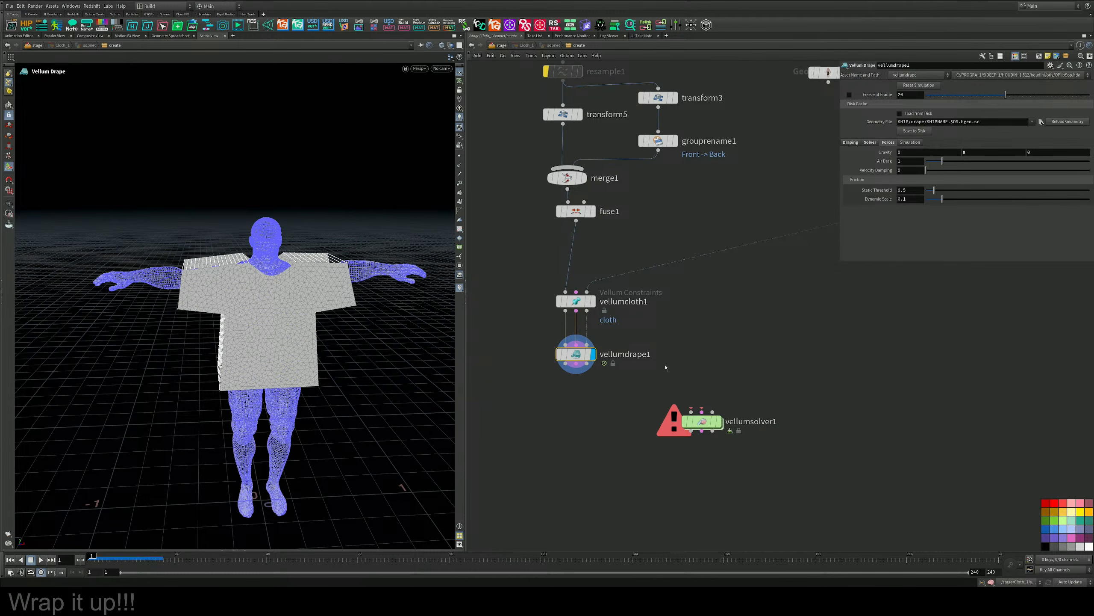
Play vellumdrape1's simulation to frame 18 and inspect the shirt on the figure from the side.
left_click(41, 559)
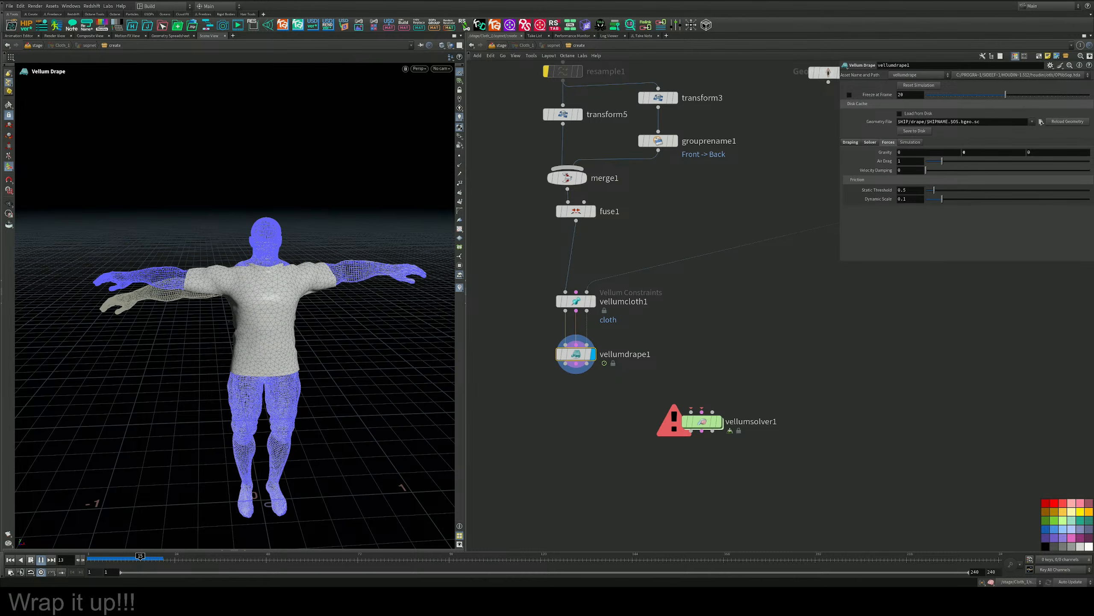
left_click_drag(374, 363, 527, 349, "alt")
scroll(323, 341, "down", 3)
left_click_drag(519, 331, 398, 348)
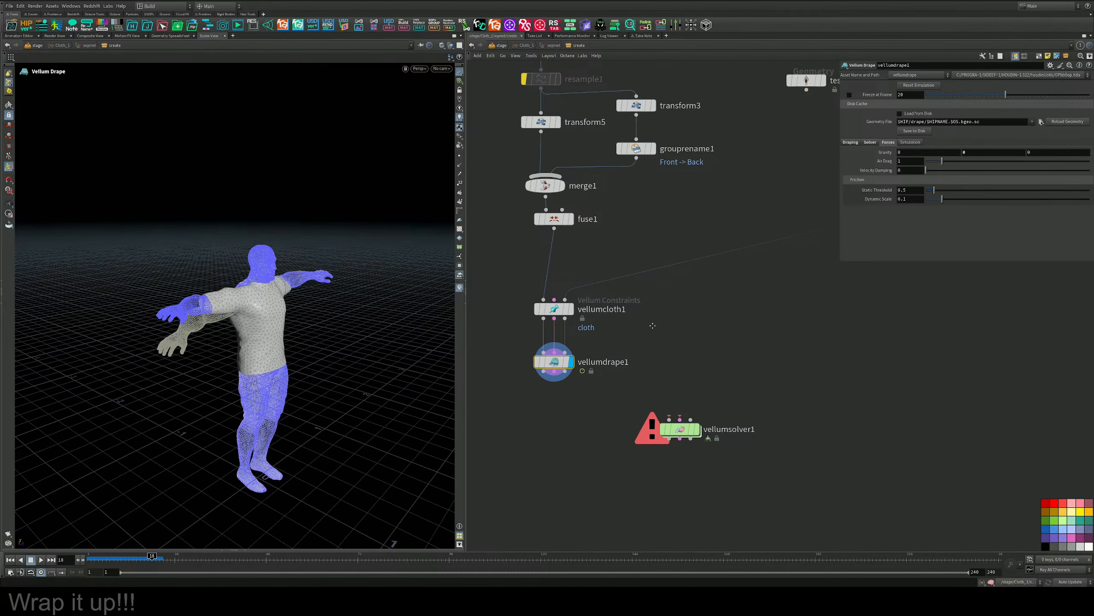
Inspect rigpose2's rotation curves for point_18 in the Animation Editor, then put the editor away.
left_click(633, 255)
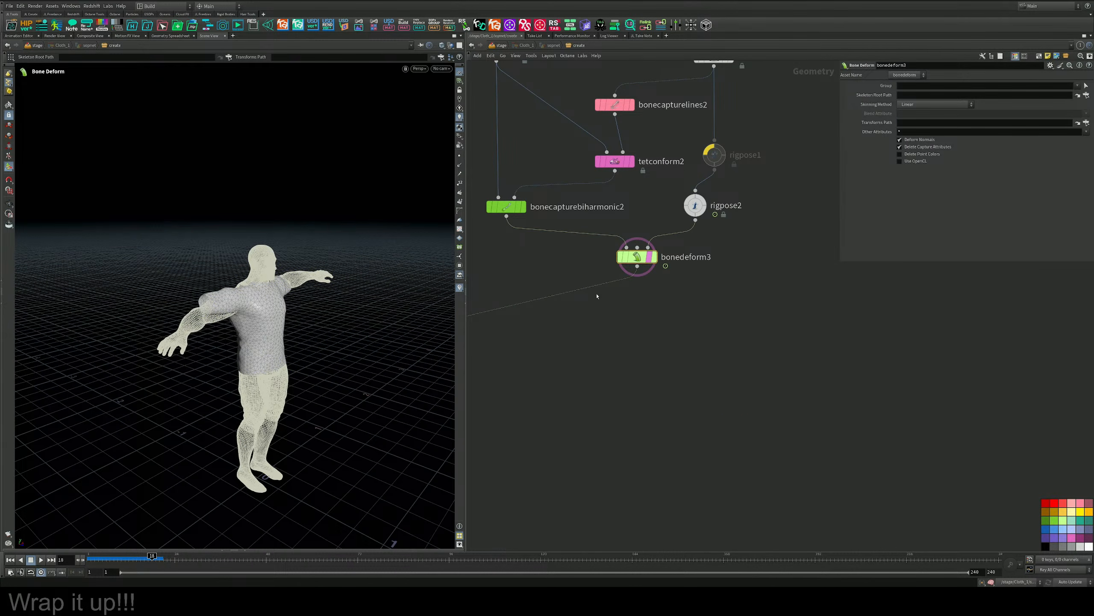
left_click(694, 206)
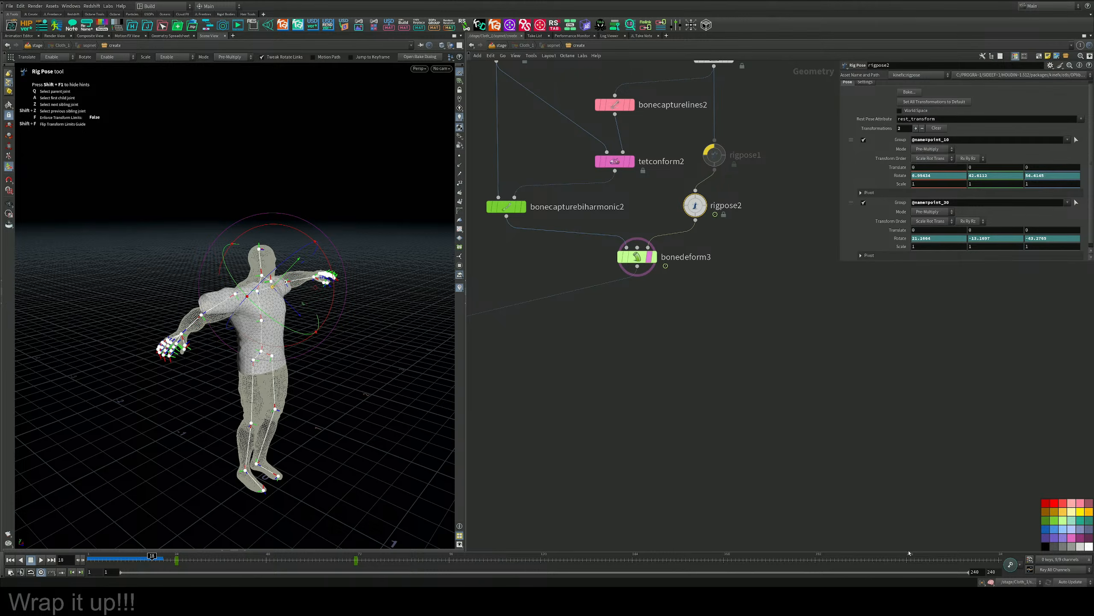
left_click(1011, 564)
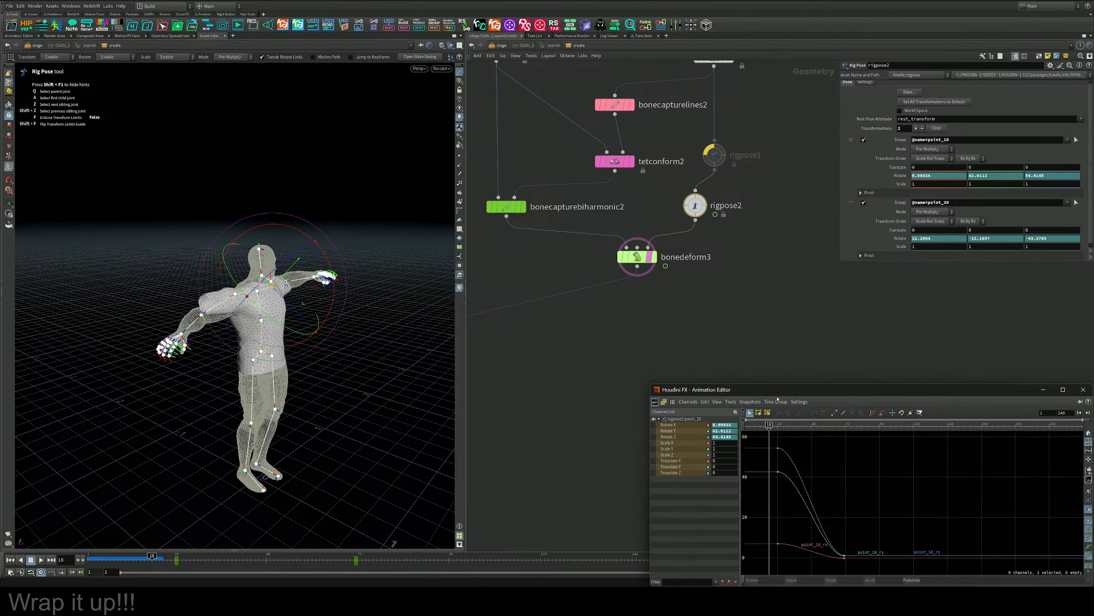
left_click_drag(777, 398, 649, 271)
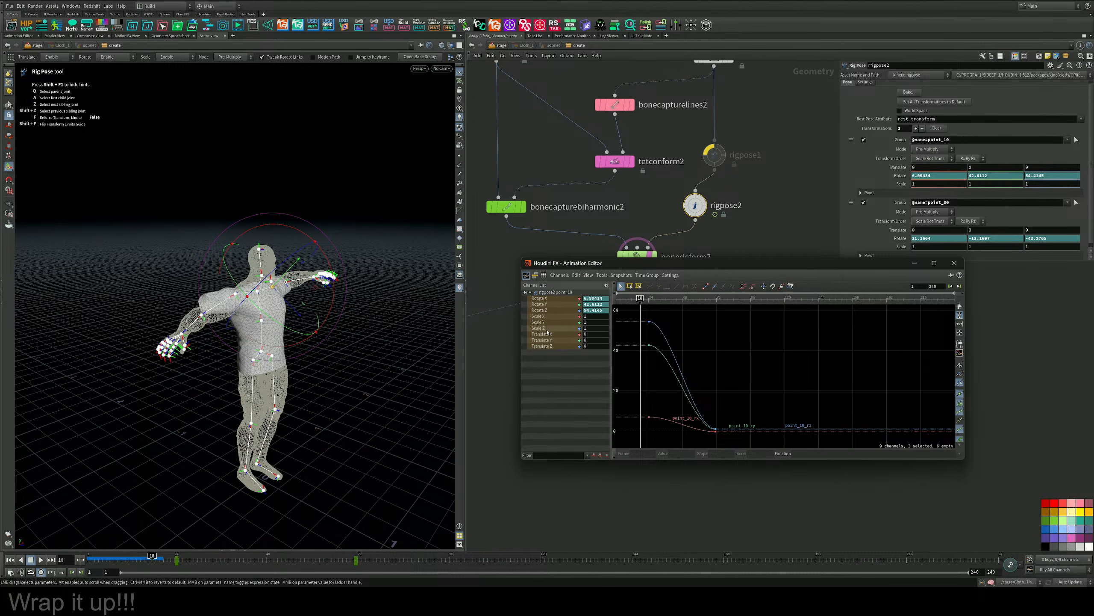
left_click(545, 347)
left_click(540, 299, "shift")
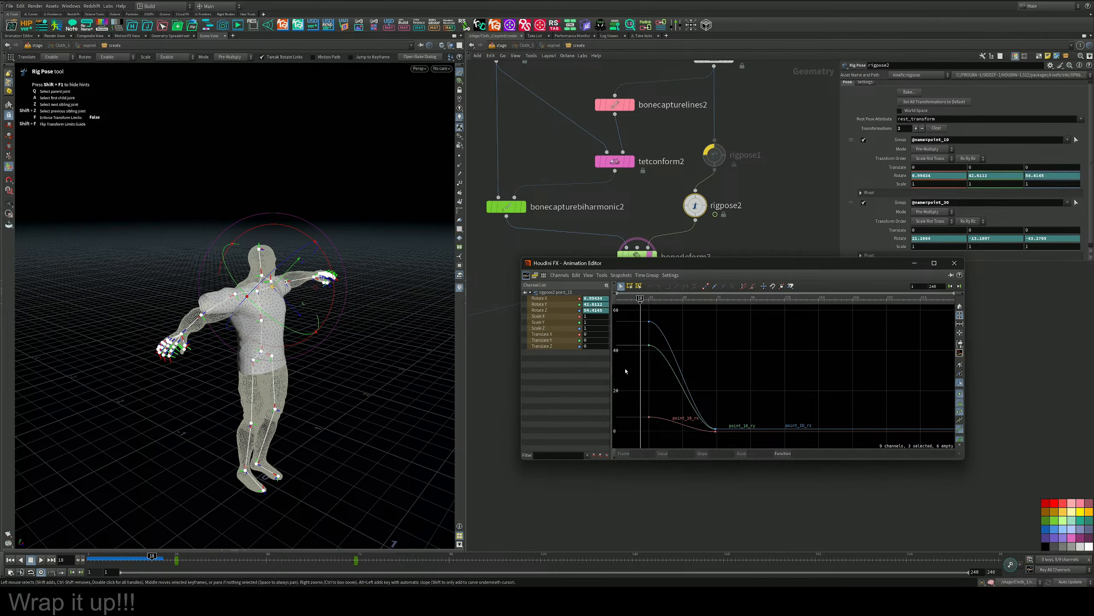
right_click_drag(711, 339, 714, 364)
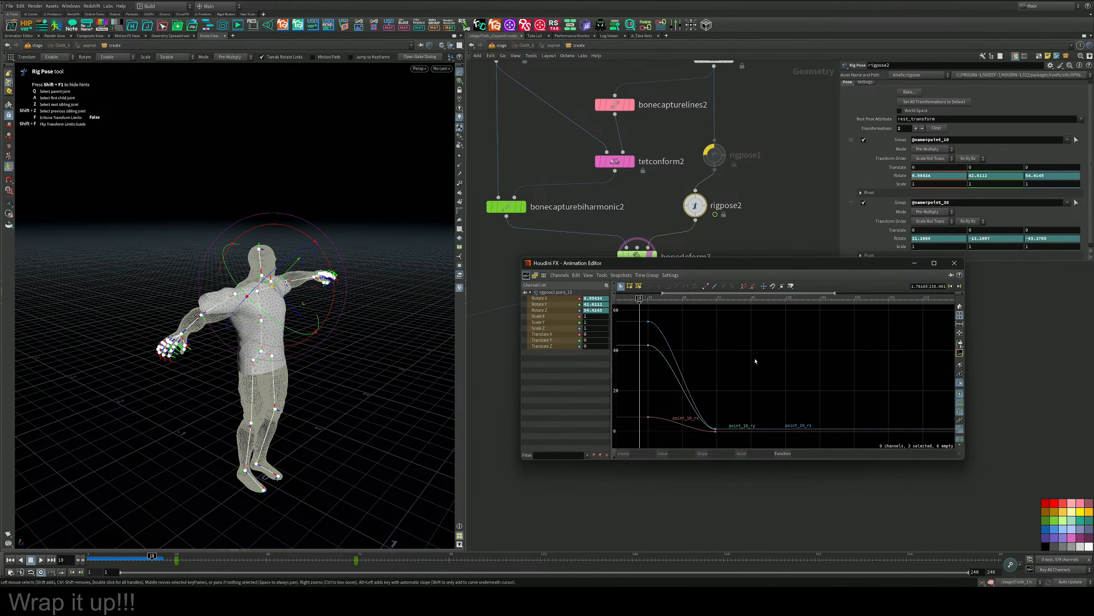
left_click(914, 263)
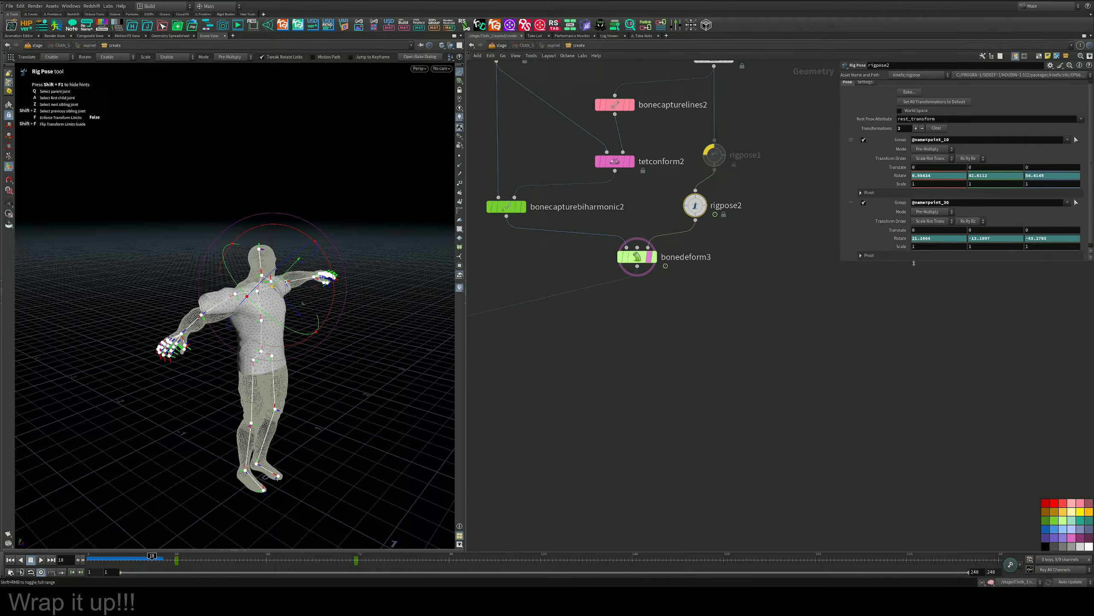
Display bonedeform3's output, go to frame 30 and check the figure's arm pose from the front.
left_click(655, 257)
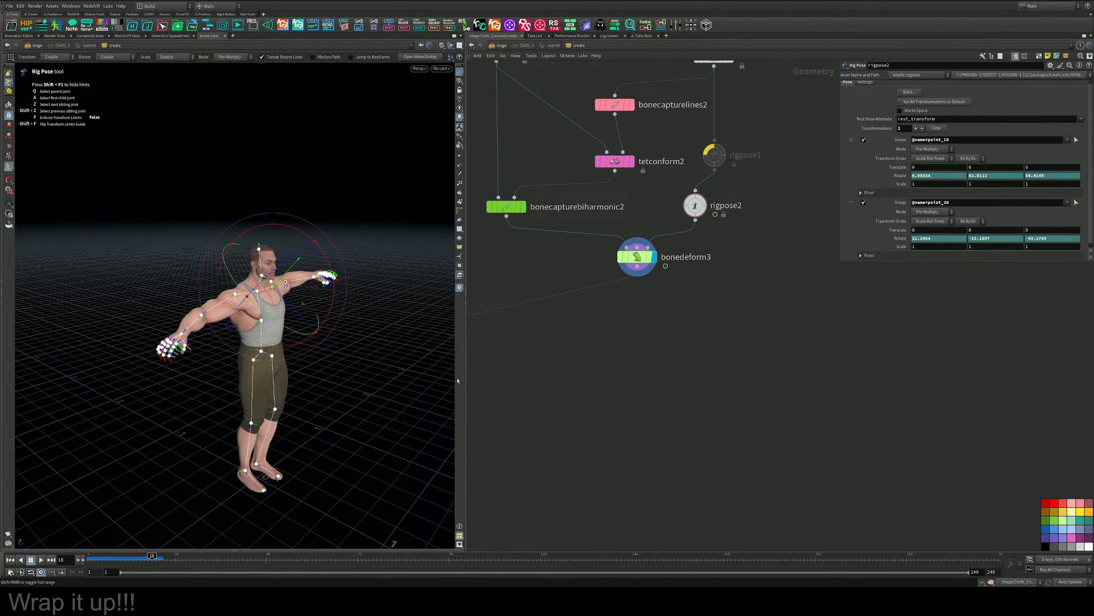
mouse_move(198, 557)
left_mouse_down()
mouse_move(117, 557)
mouse_move(198, 560)
left_mouse_up()
left_click_drag(276, 401, 190, 394, "alt")
right_click_drag(190, 394, 398, 374, "alt")
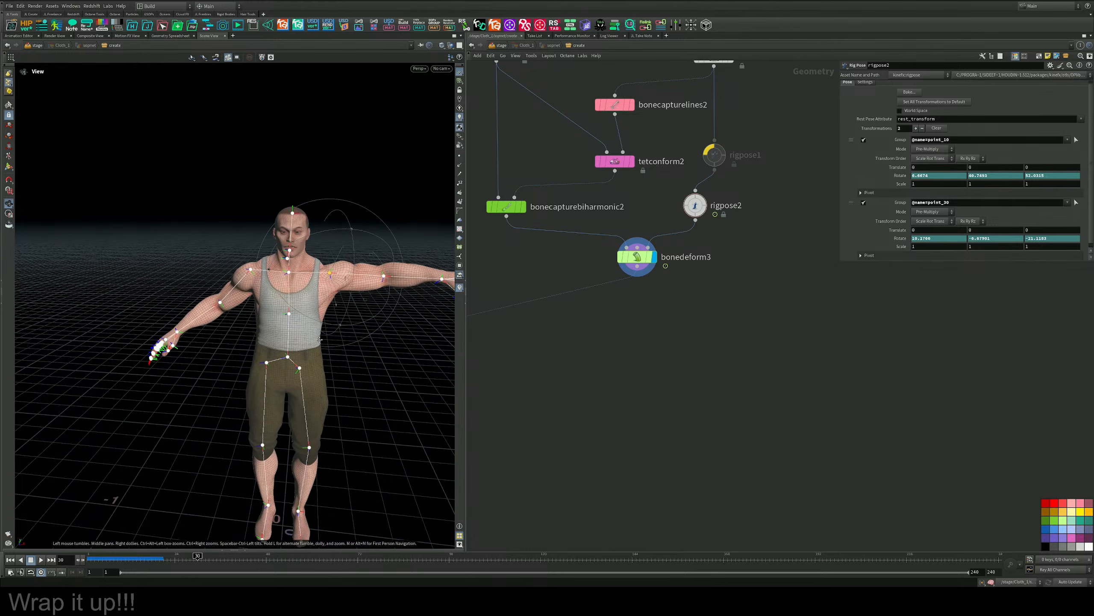
middle_click_drag(398, 374, 362, 392, "alt")
left_click(362, 392)
Try to shift rigpose2's early keyframes to about frame 48 so the arm movement starts later.
left_click_drag(728, 186, 668, 228)
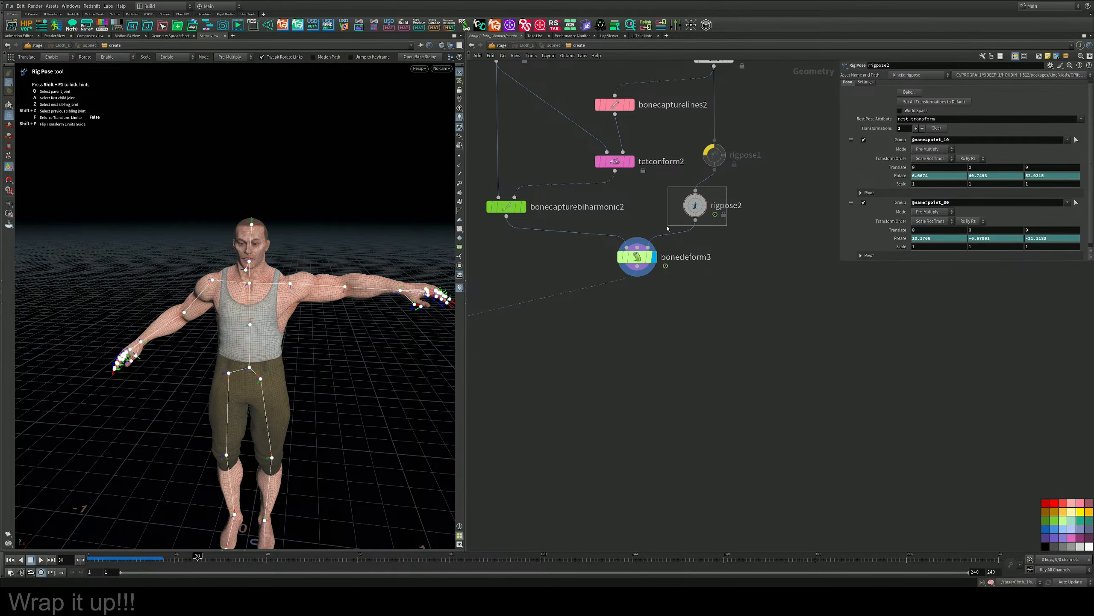
left_click_drag(214, 561, 69, 562, "shift")
middle_click_drag(107, 563, 286, 567)
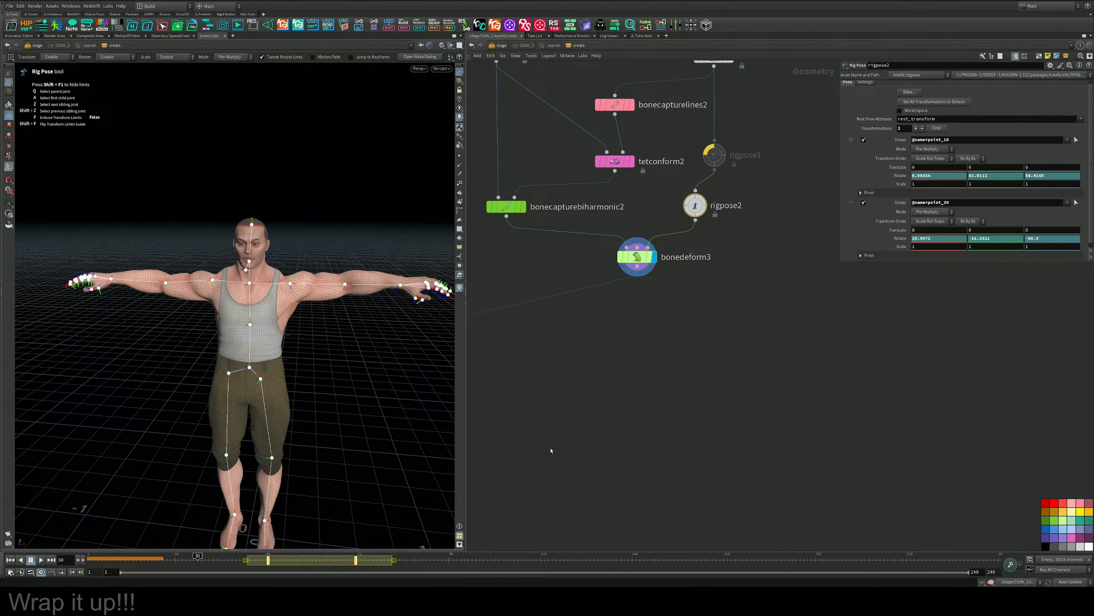
left_click(552, 449)
Scrub the timeline to frame 75 to check the retimed arm motion on bonedeform3 and rigpose2.
left_click_drag(139, 560, 361, 560)
left_click(637, 256)
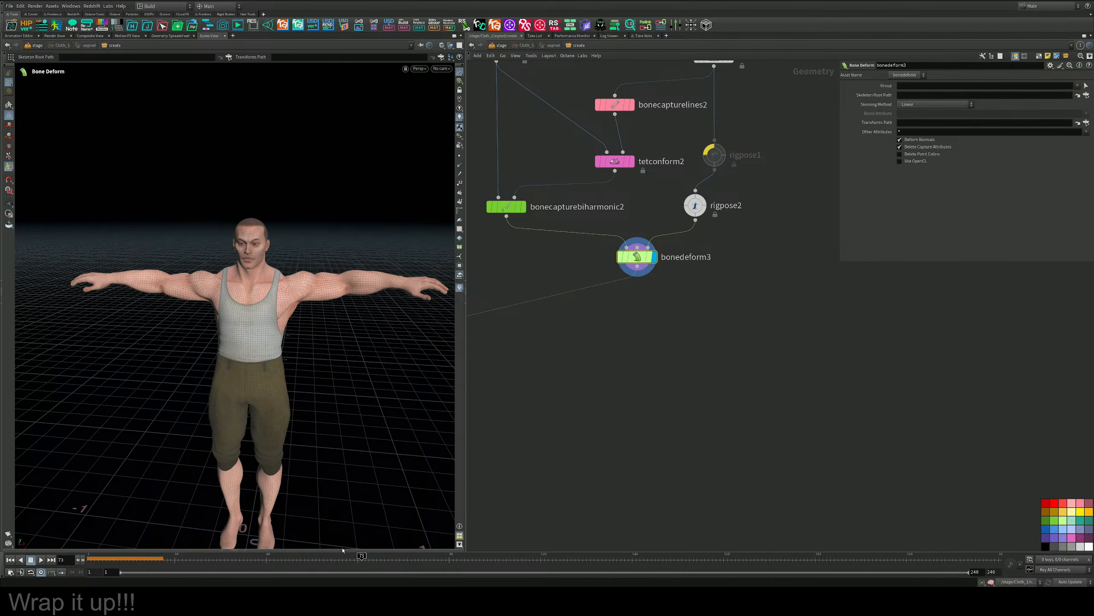
left_click_drag(129, 560, 140, 561)
middle_click_drag(760, 281, 750, 349)
left_click_drag(740, 302, 658, 260)
left_click_drag(264, 559, 369, 569)
middle_click_drag(584, 457, 566, 372)
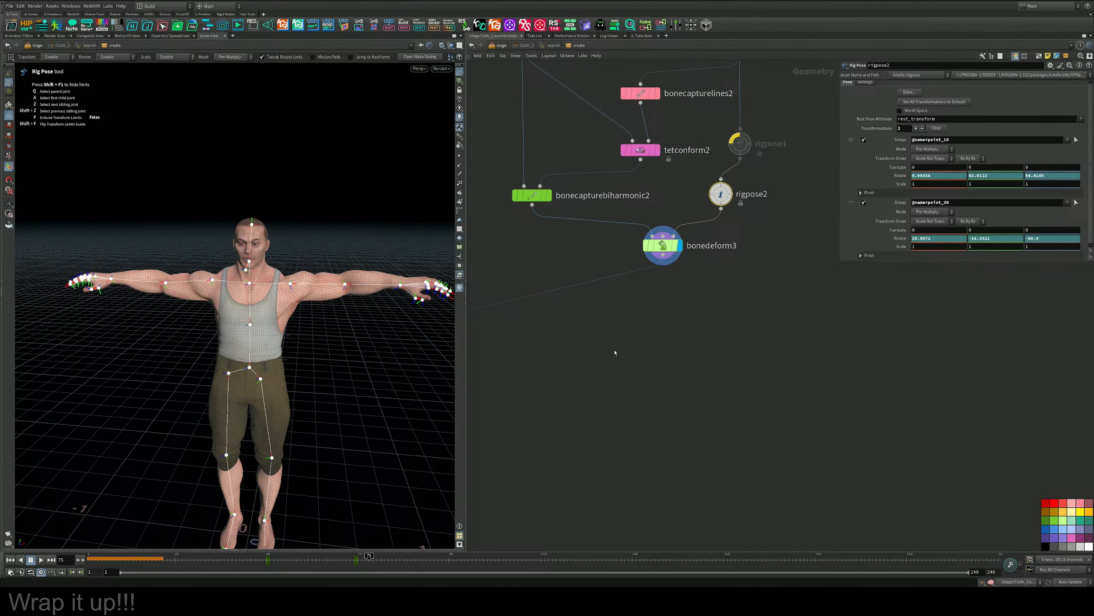
Bypass rigpose2 briefly to compare the rest pose, re-enable it and scrub back to frame 49.
left_click(699, 174)
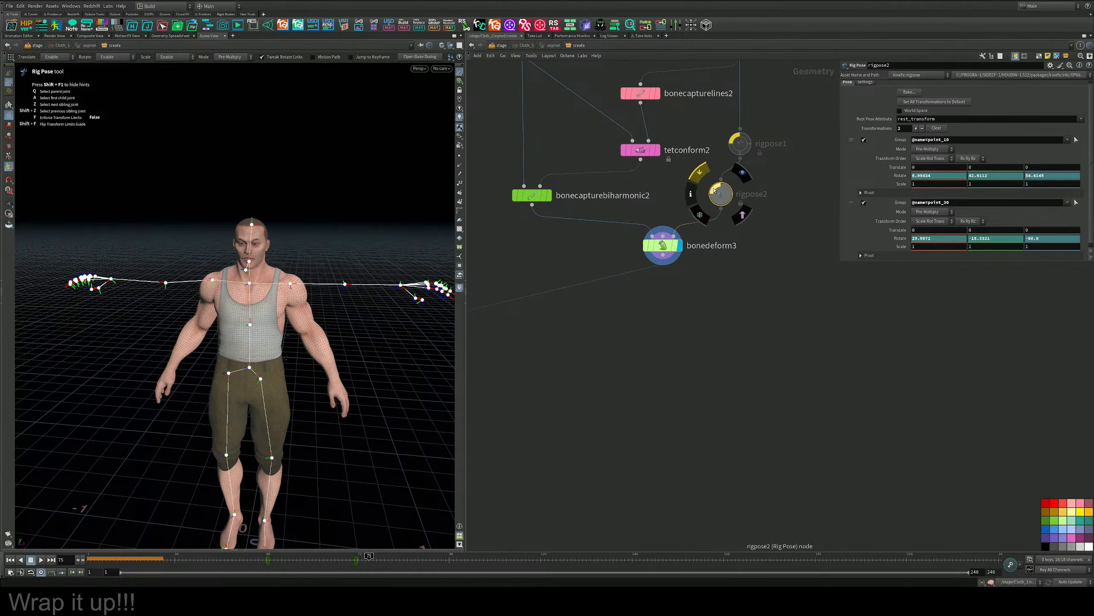
left_click(699, 173)
left_click_drag(319, 561, 280, 561)
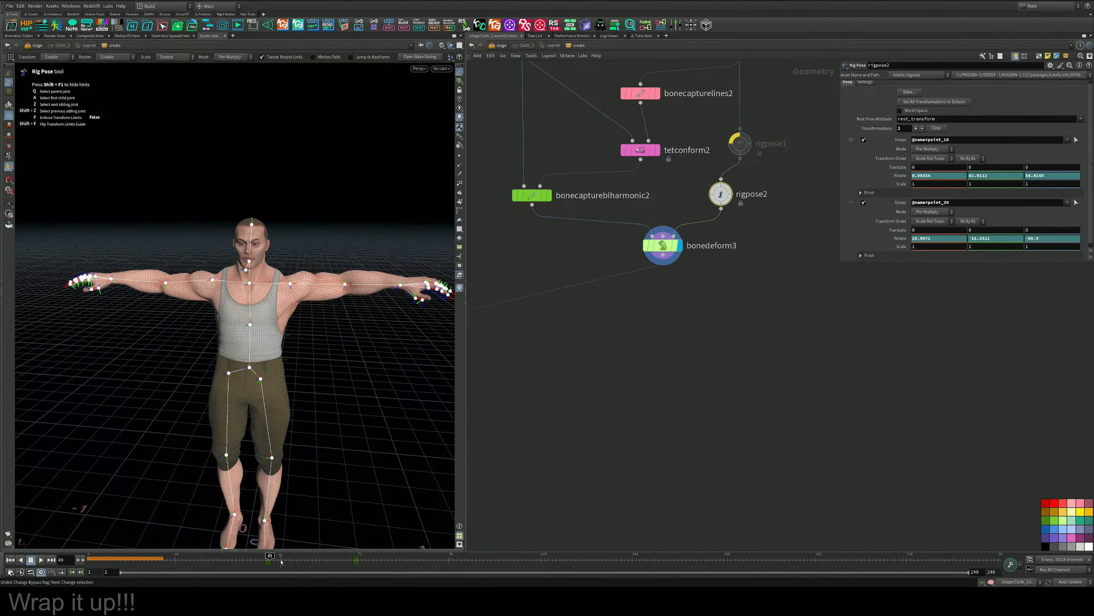
Undo the shift of rigpose2's keyframes and scrub to frame 41 to check the original timing.
key("ctrl+z")
key("ctrl+z")
key("ctrl+z")
left_click_drag(293, 562, 239, 563)
key("ctrl+z")
key("ctrl+z")
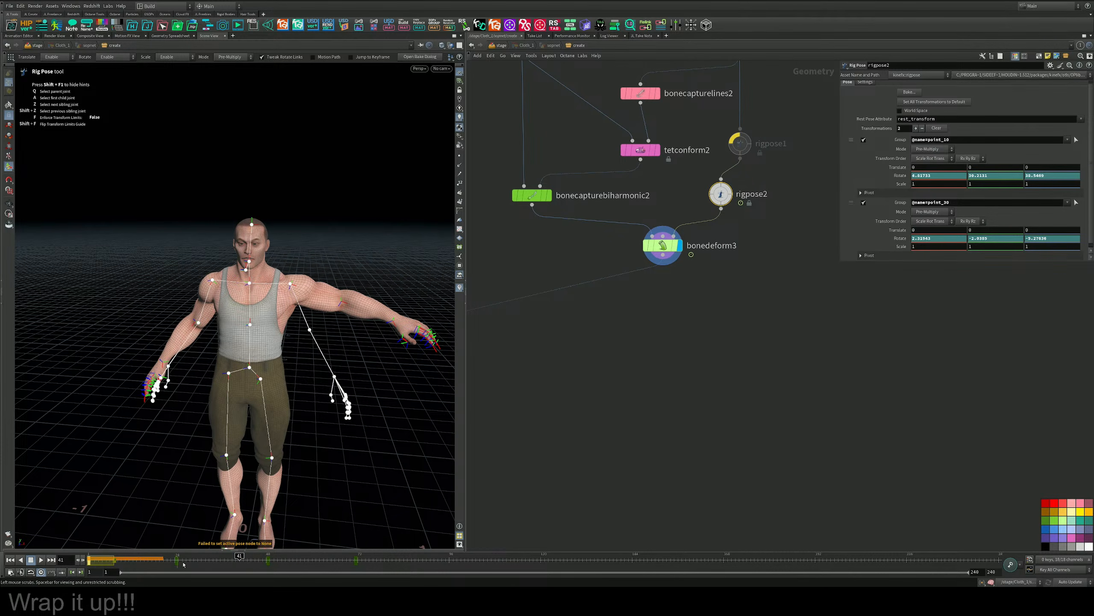
Move rigpose2's keyframes at about frame 48 onto the existing end keyframes near frame 72.
left_click(273, 563)
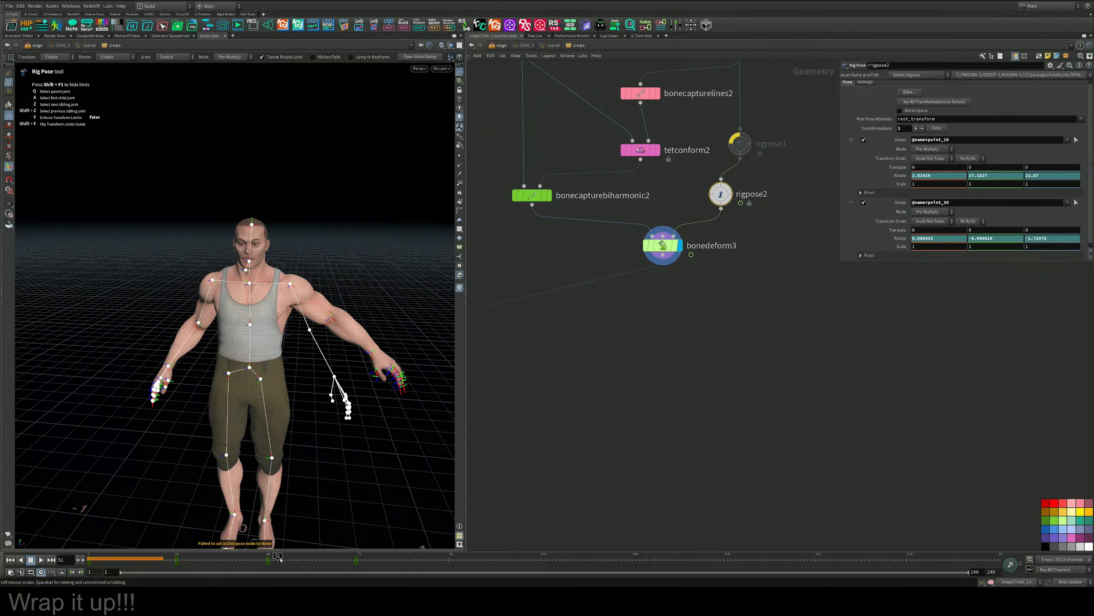
middle_click_drag(269, 561, 362, 560)
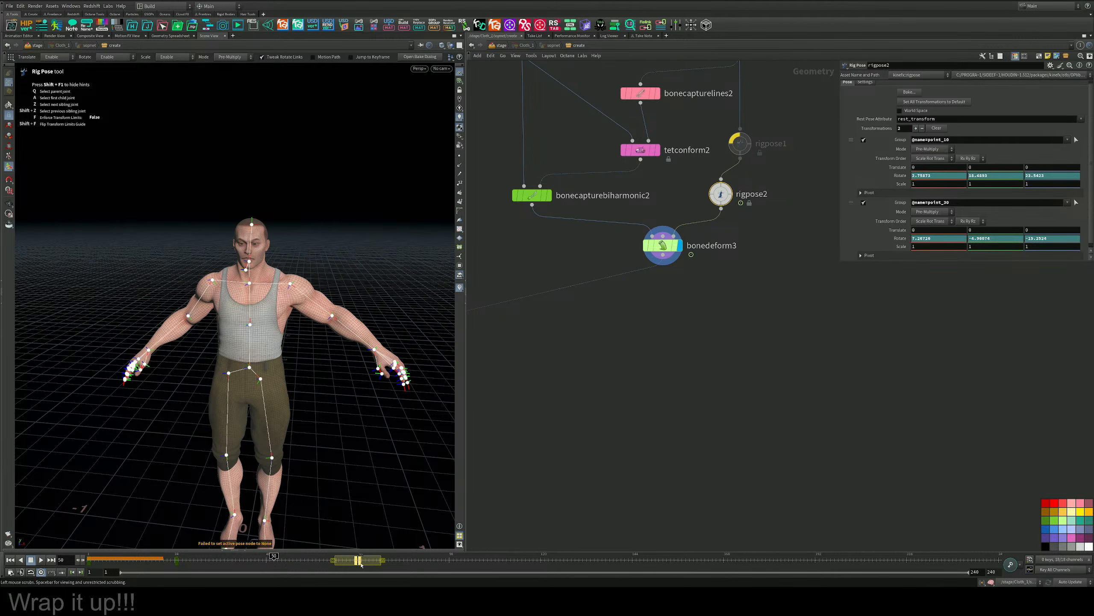
key("ctrl+z")
middle_click_drag(281, 561, 369, 561)
Move rigpose2's keyframes from the start of the timeline onto the existing ones at about frame 24.
left_click(146, 561, "shift")
left_click_drag(142, 569, 184, 561, "shift")
middle_click_drag(184, 562, 185, 561)
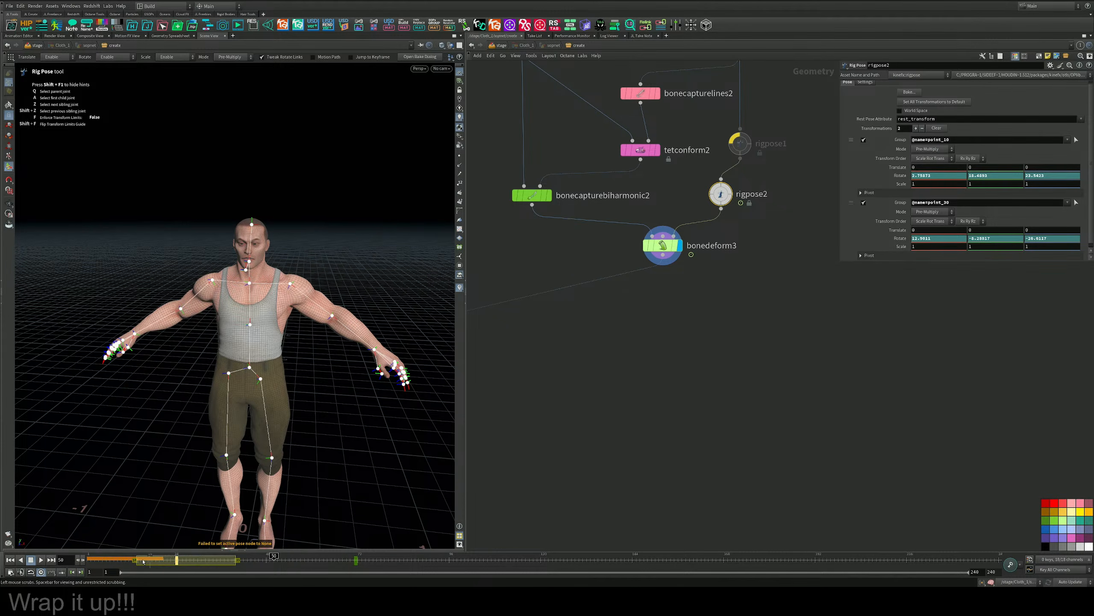
Scrub to frame 82 to check both arms lowering together, and save the scene.
left_click_drag(101, 562, 396, 561)
middle_click_drag(540, 414, 696, 334)
scroll(696, 335, "down", 3)
key("ctrl+s")
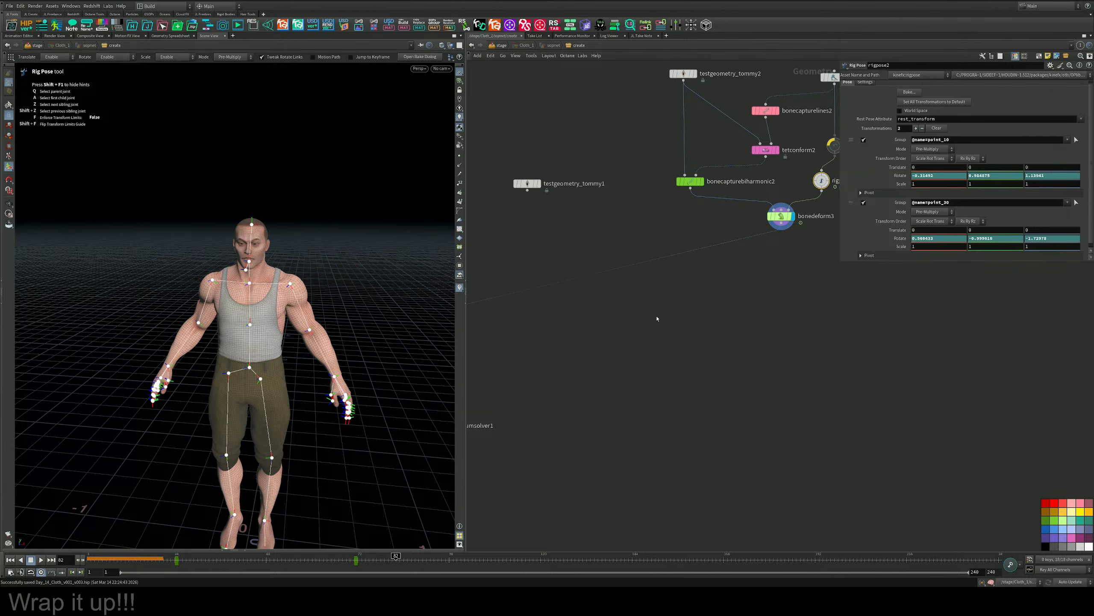
Display vellumdrape1's output, interrupt its cook and replay the drape simulation from frame 1.
scroll(657, 319, "down", 2)
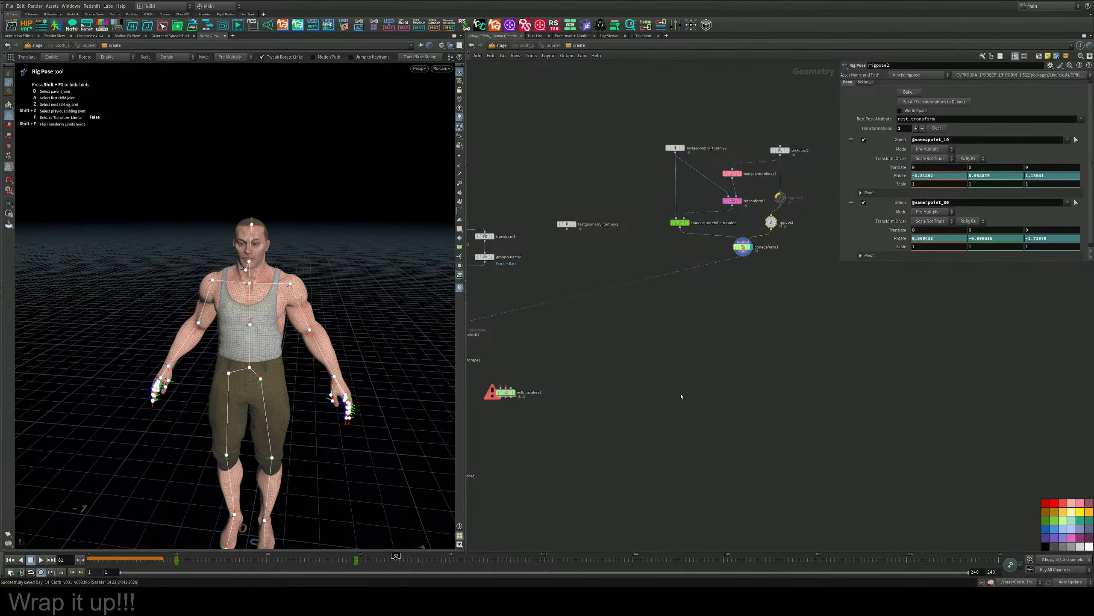
middle_click_drag(681, 396, 743, 364)
middle_click_drag(754, 298, 703, 347)
middle_click_drag(591, 369, 779, 373)
scroll(656, 374, "up", 6)
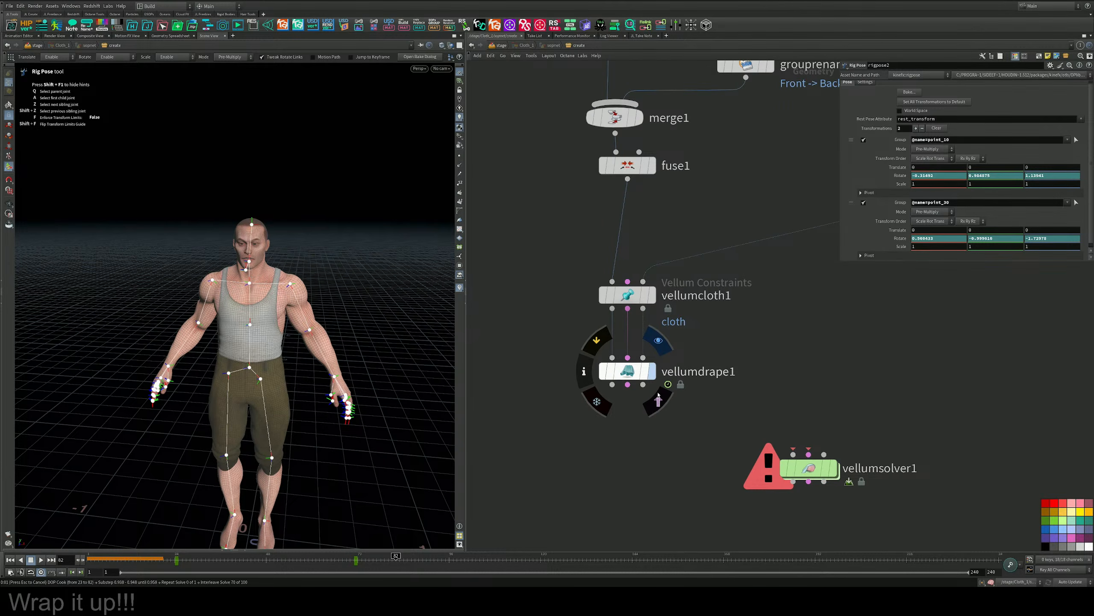
key("Escape")
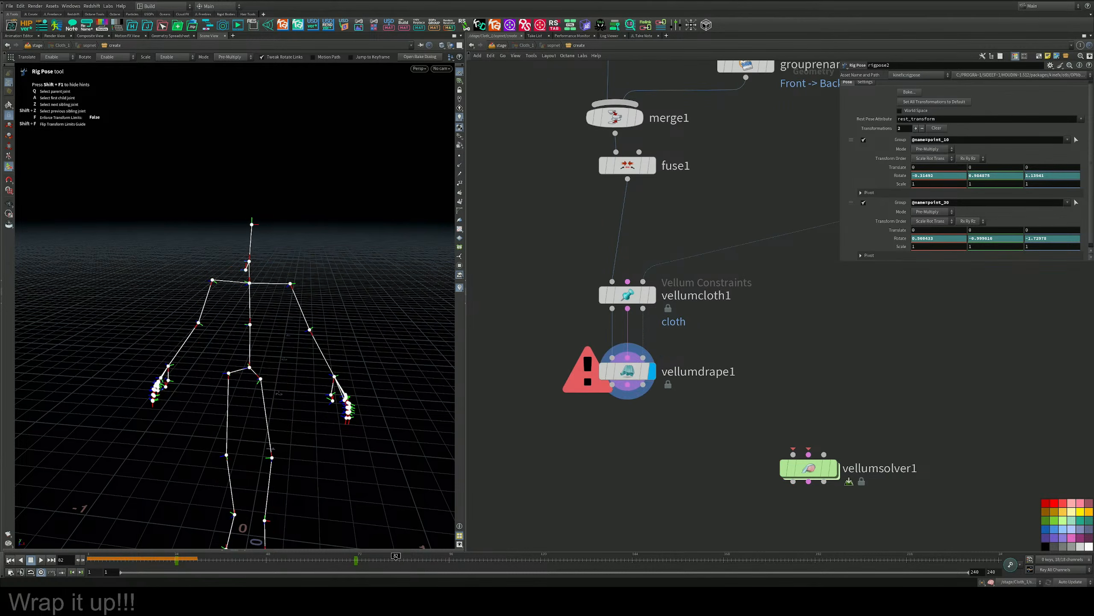
left_click(10, 559)
left_click(41, 559)
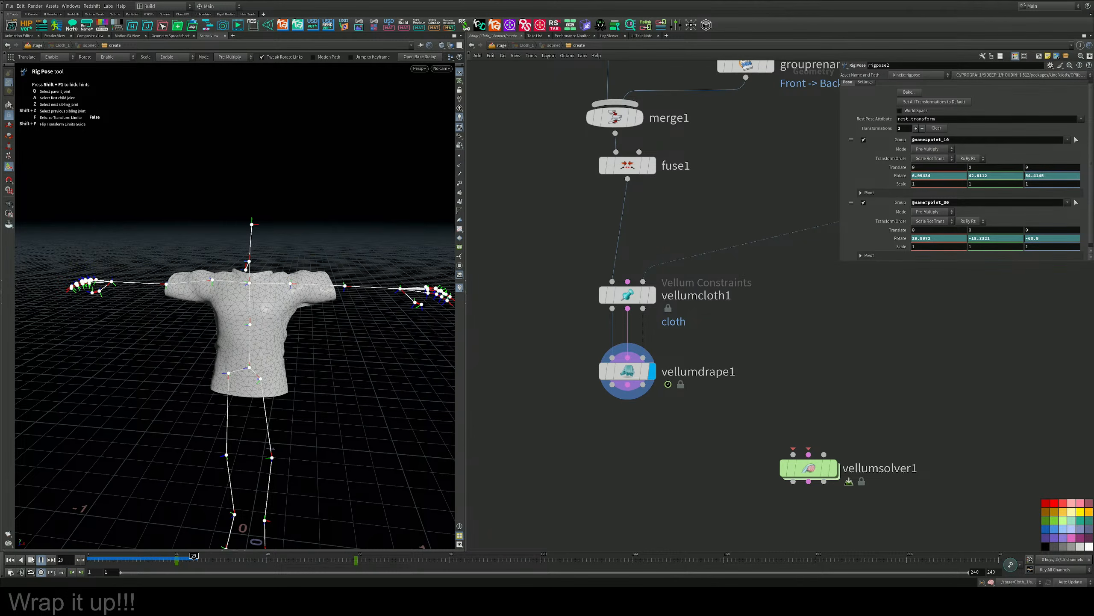
Select vellumcloth1 and review its mass, thickness, drag, pin, stretch and bend settings.
left_click_drag(748, 352, 627, 287)
scroll(846, 163, "down", 5)
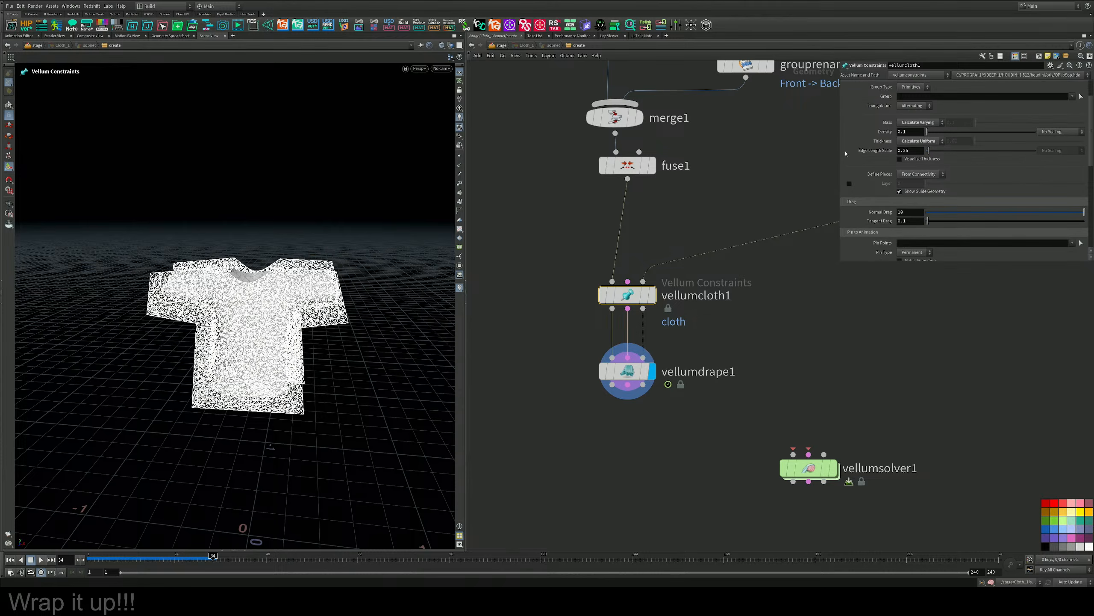
scroll(846, 163, "down", 2)
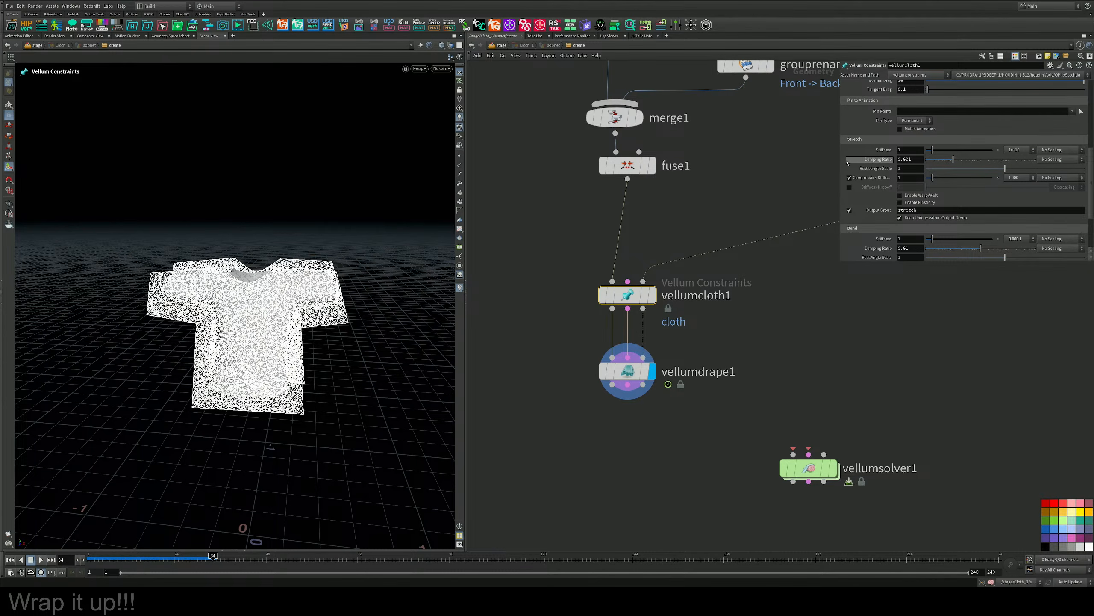
scroll(849, 168, "down", 3)
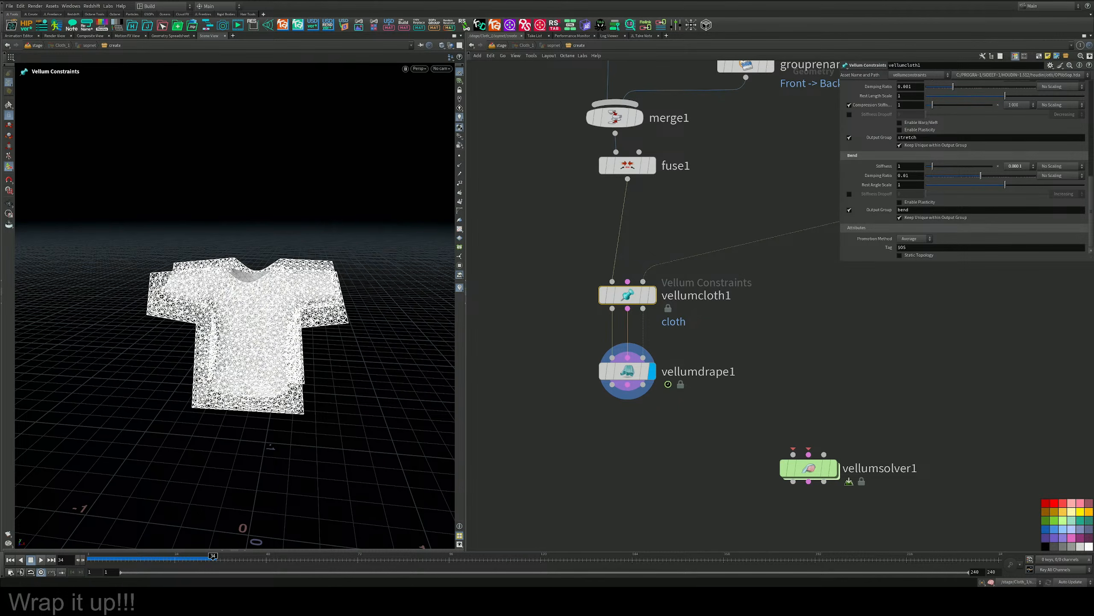
Place vellumsolver1 directly below vellumdrape1 and wire its three inputs to vellumdrape1's three outputs.
middle_click_drag(559, 324, 590, 261)
left_click_drag(838, 408, 657, 387)
key("shift+j")
left_click_drag(657, 312, 662, 377, "shift")
middle_click_drag(729, 361, 770, 303)
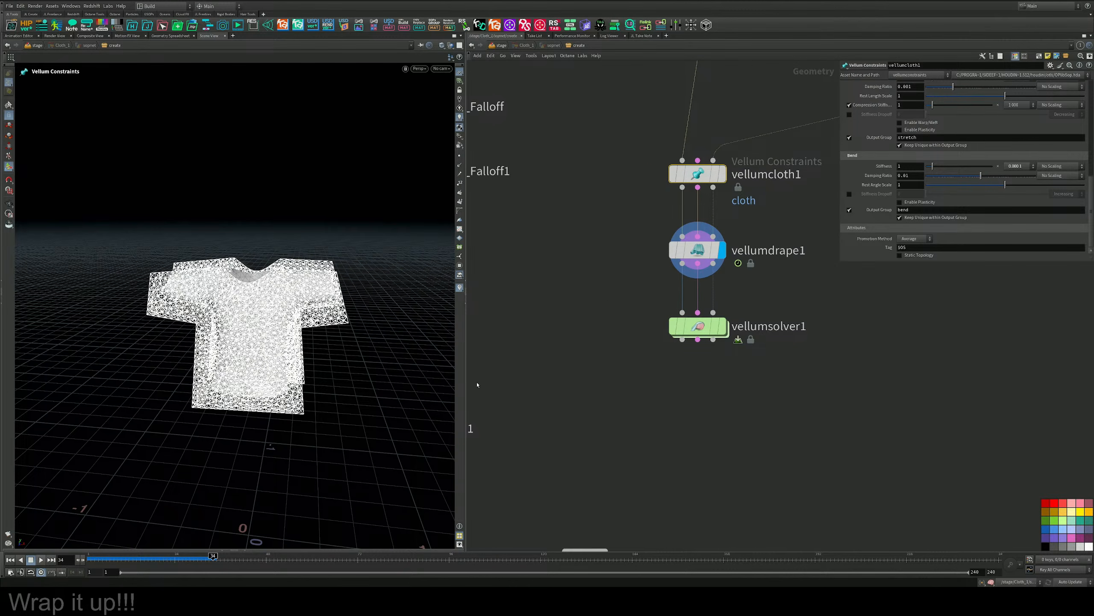
Move copnet1 and the four sub-network inputs further down to free space below vellumsolver1.
middle_click_drag(672, 405, 703, 385)
scroll(657, 431, "down", 2)
middle_click_drag(658, 467, 645, 374)
left_click_drag(604, 376, 727, 511)
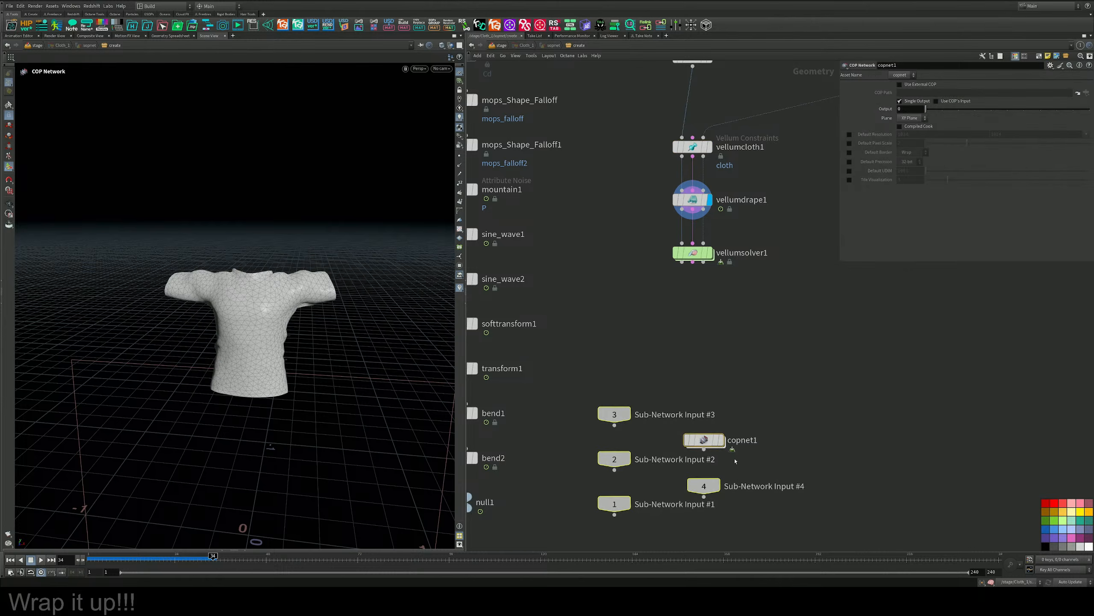
left_click_drag(703, 440, 655, 503)
middle_click_drag(686, 334, 677, 442)
scroll(685, 405, "up", 2)
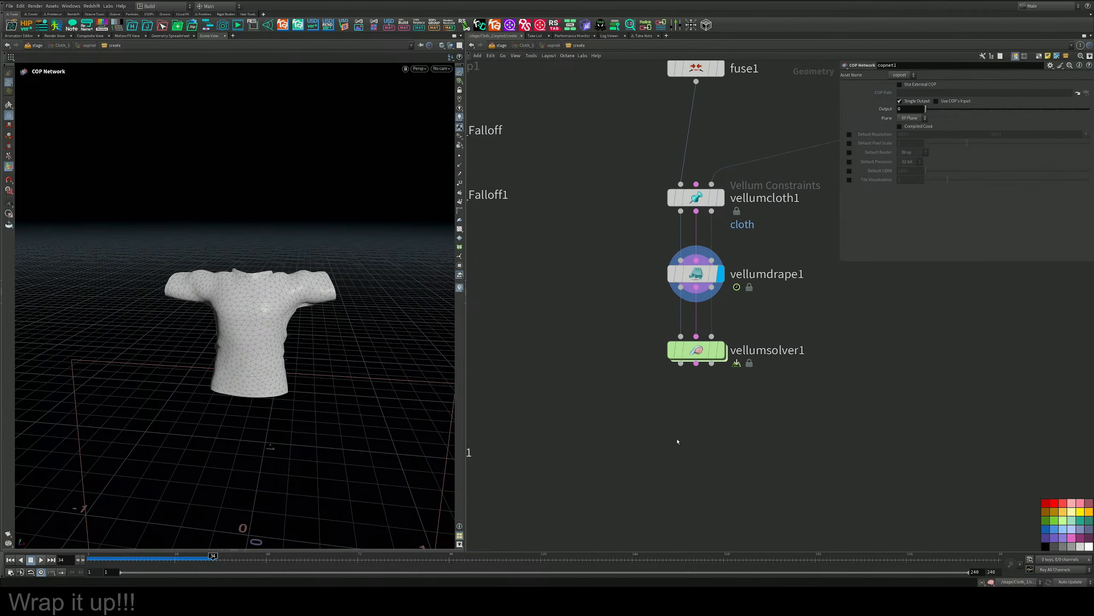
Add a Vellum Post-Process node fed by vellumdrape1's geometry output and display its result.
key("Tab")
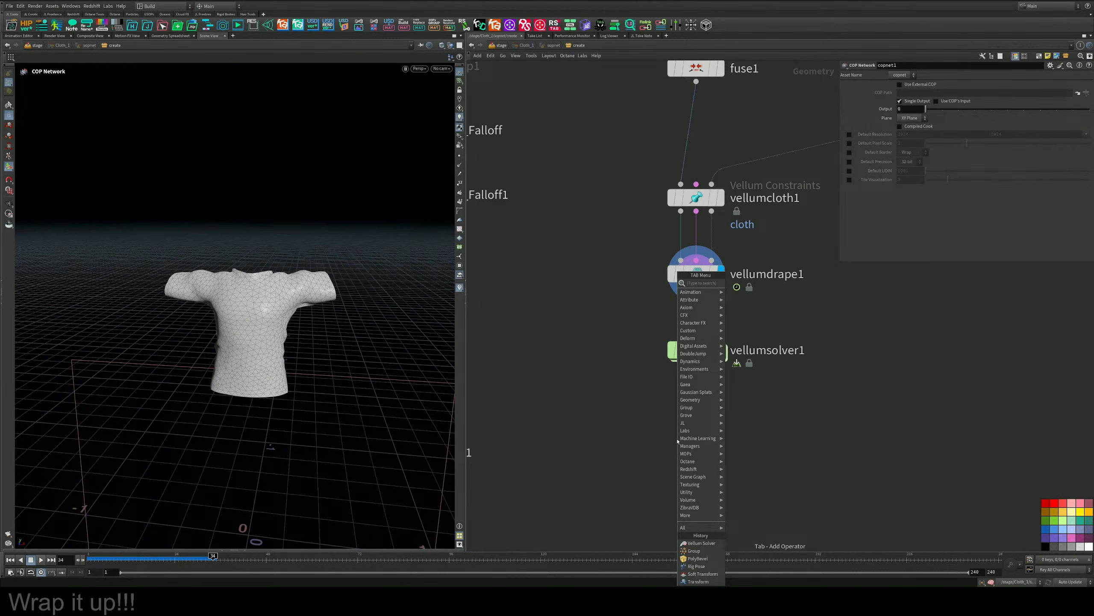
type("jve")
key("BackSpace")
key("BackSpace")
key("BackSpace")
type("vel")
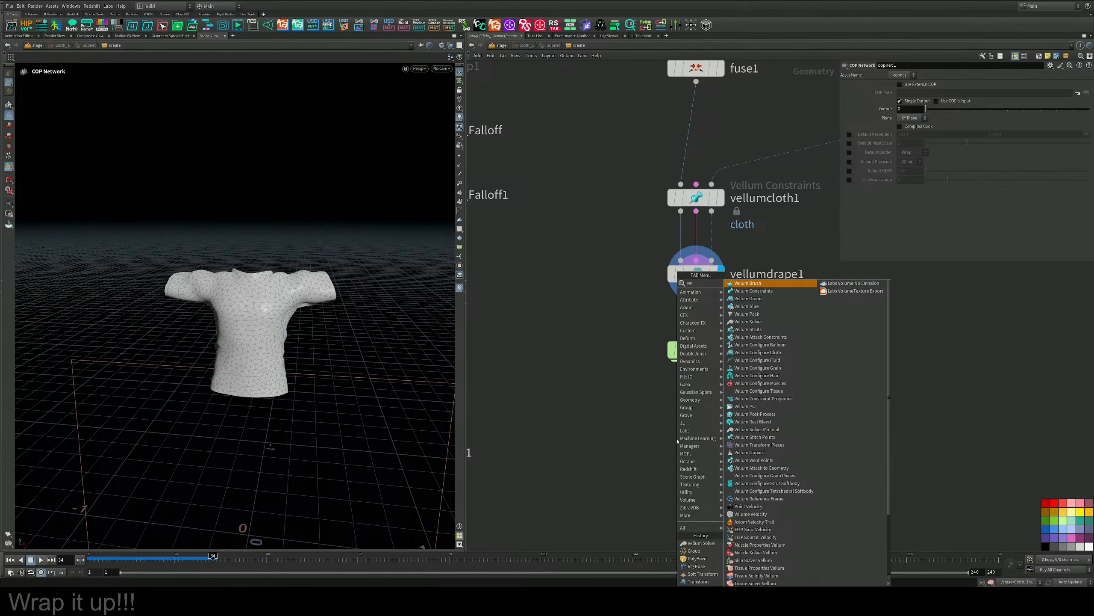
type("post")
key("Return")
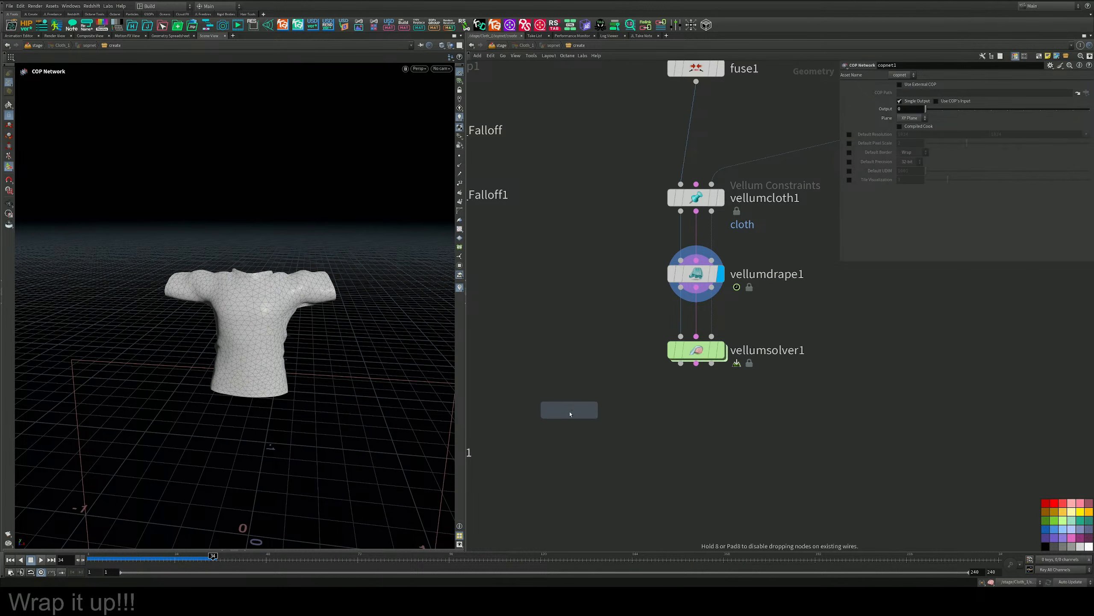
left_click(570, 414)
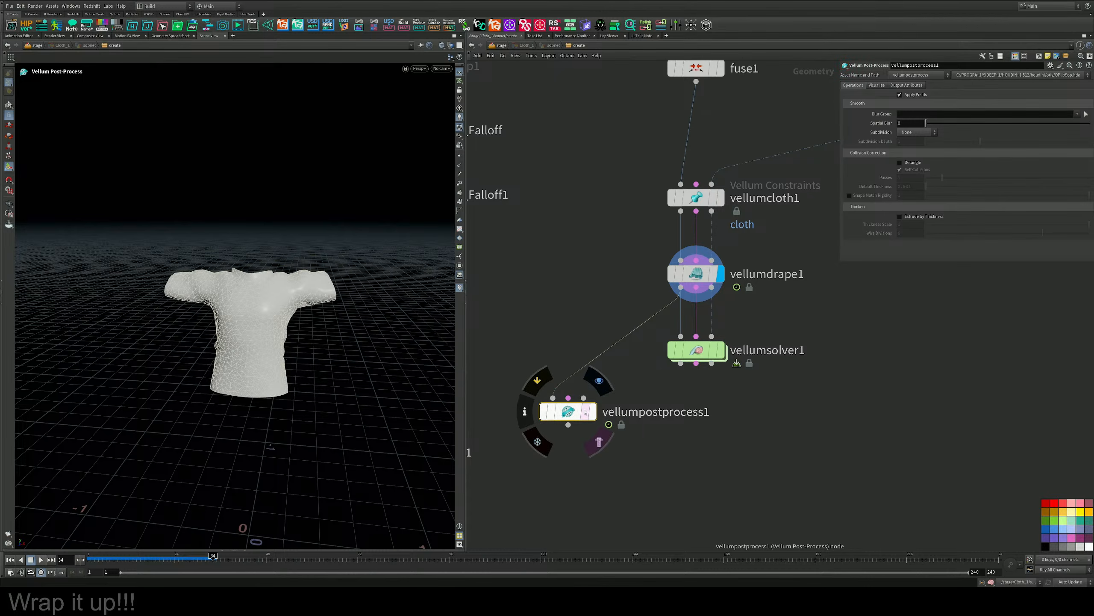
left_click(586, 412)
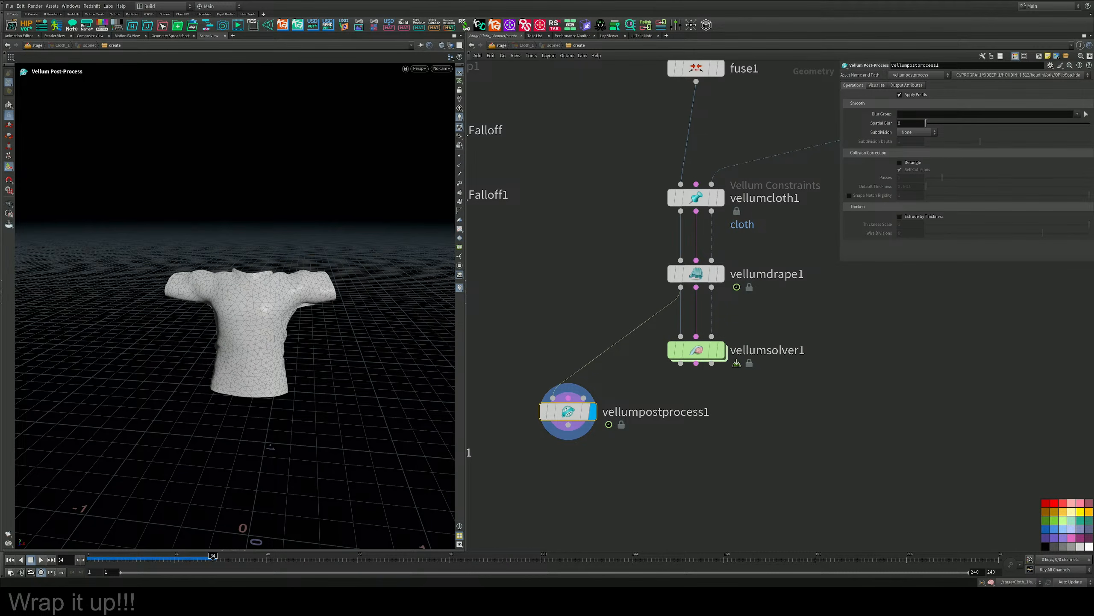
Add a PolyDoctor node after vellumpostprocess1 and display its result.
middle_click_drag(647, 459, 666, 345)
key("Tab")
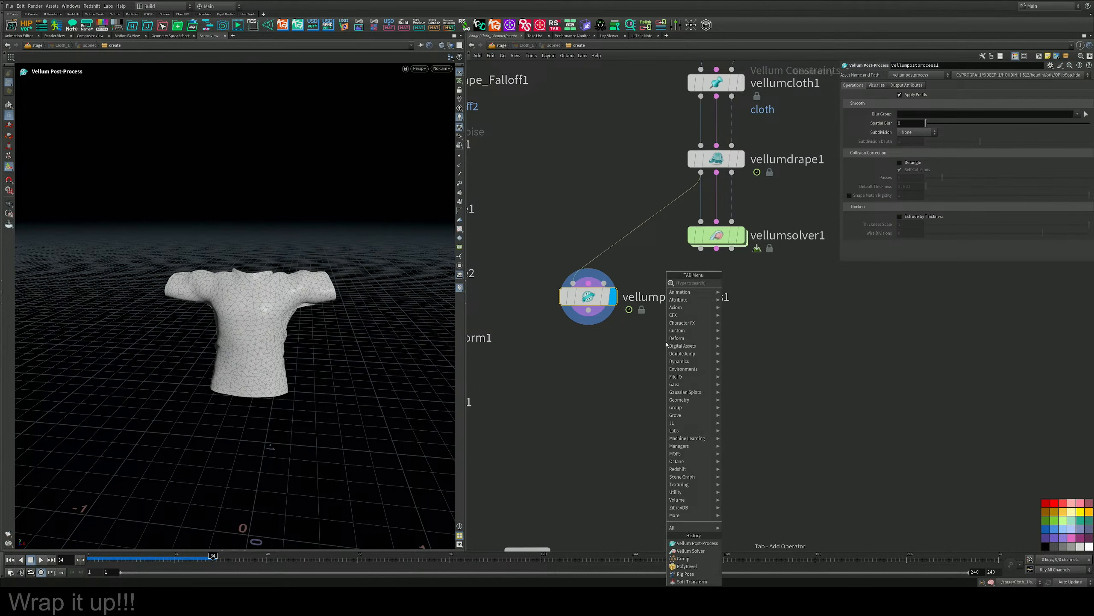
type("polyh")
key("BackSpace")
type("d")
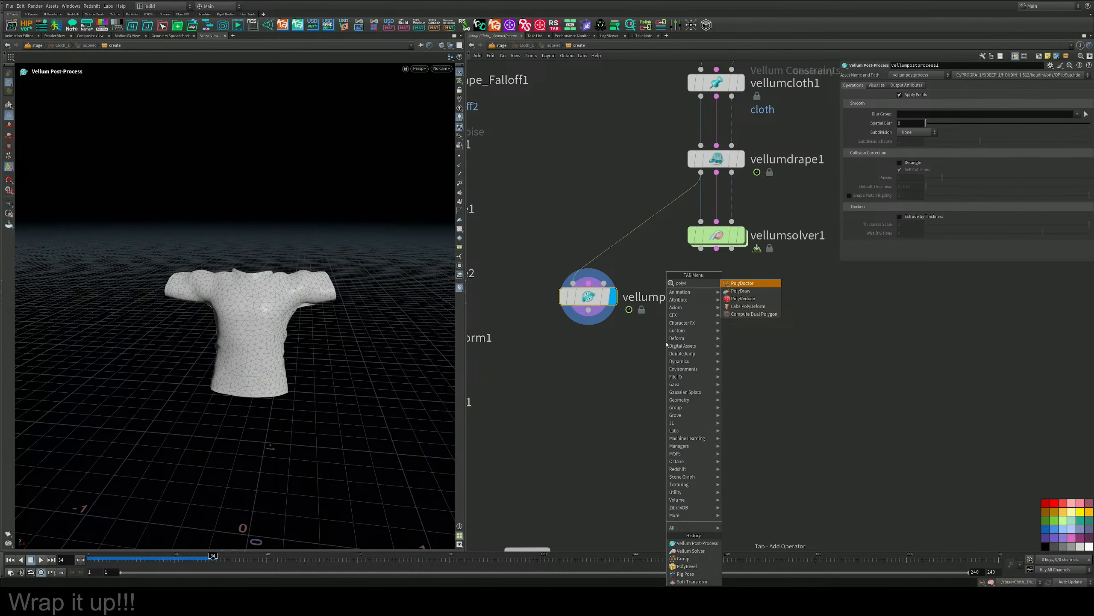
key("Return")
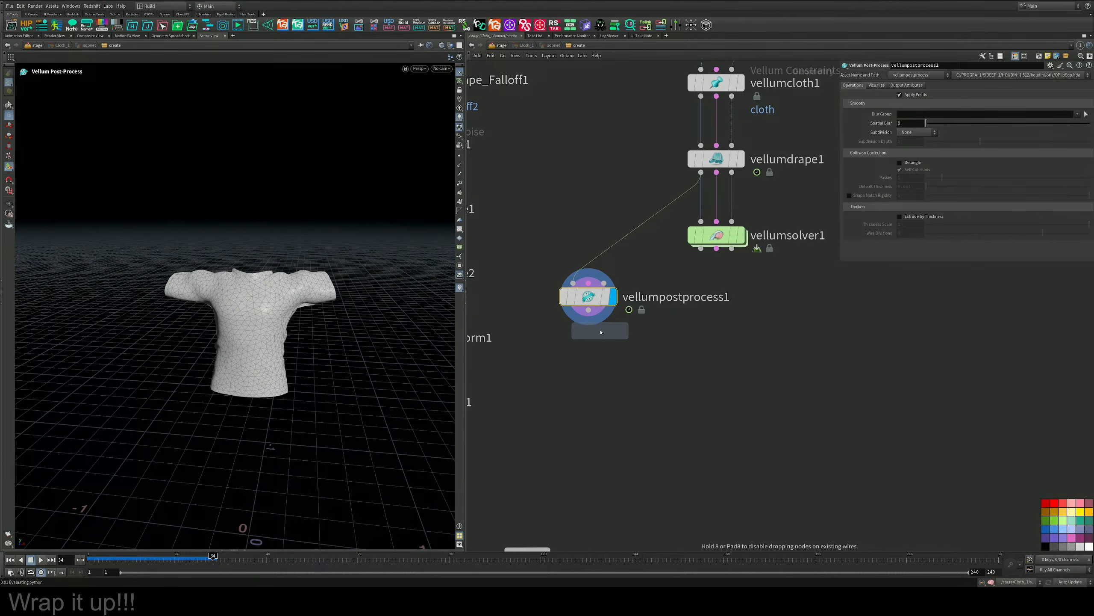
left_click(589, 351)
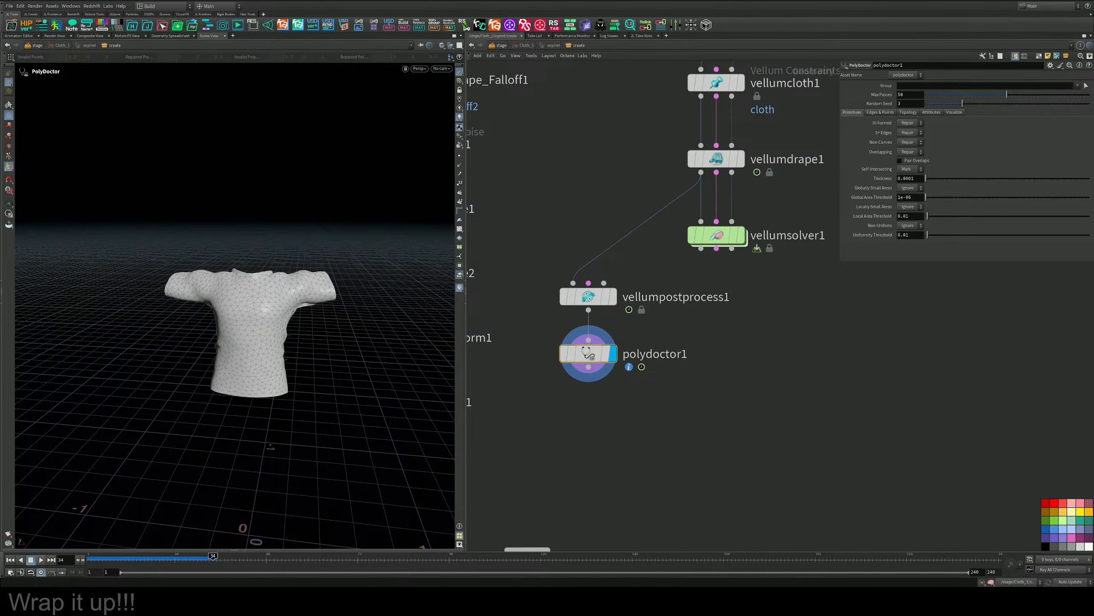
Add a Vellum Configure Cloth node below polydoctor1 and feed polydoctor1's output into its geometry input.
middle_click_drag(600, 422, 600, 385)
key("Tab")
type("velu")
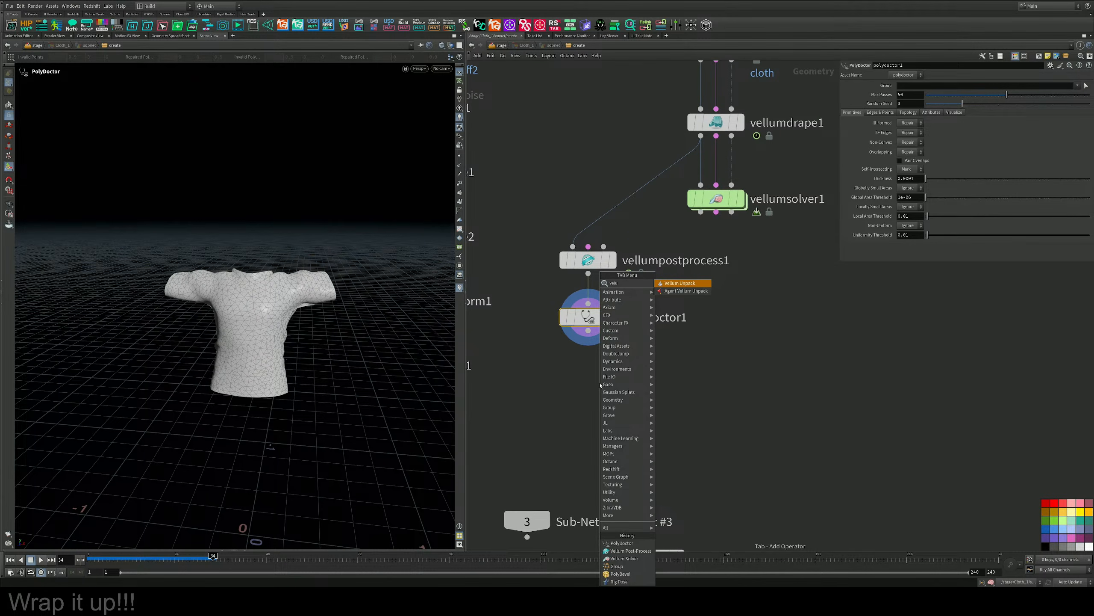
key("BackSpace")
type("lum")
key("BackSpace")
type("c")
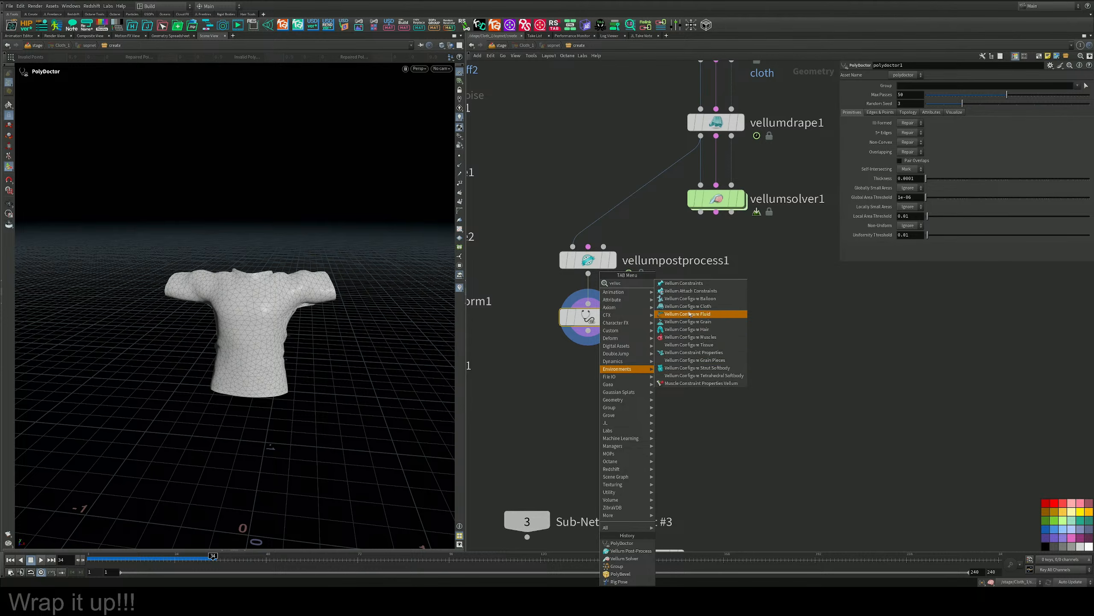
left_click(688, 306)
left_click(598, 377)
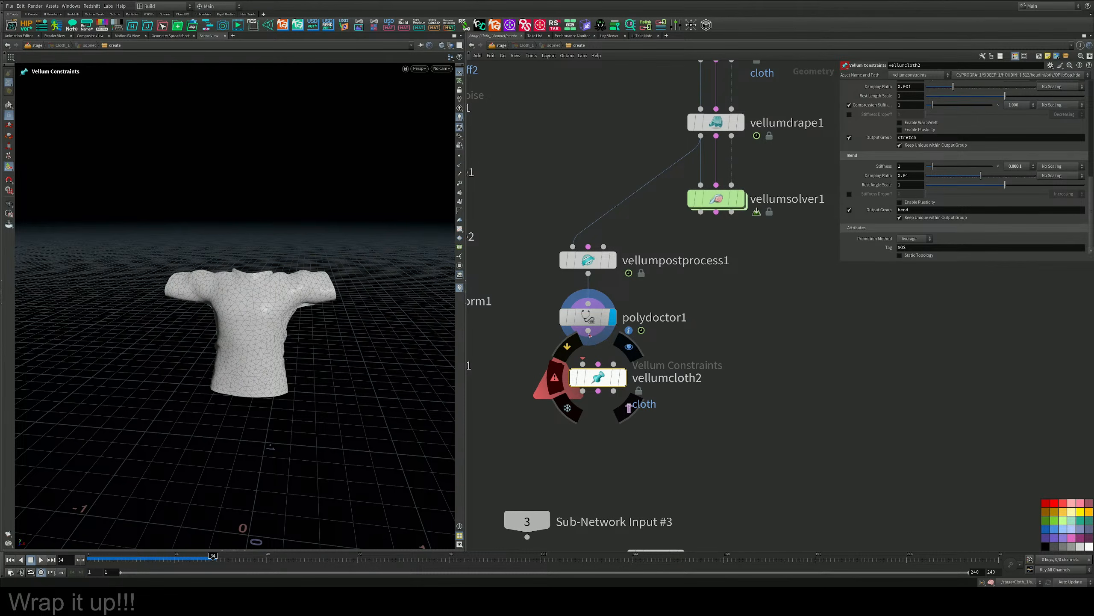
left_click_drag(589, 331, 582, 364)
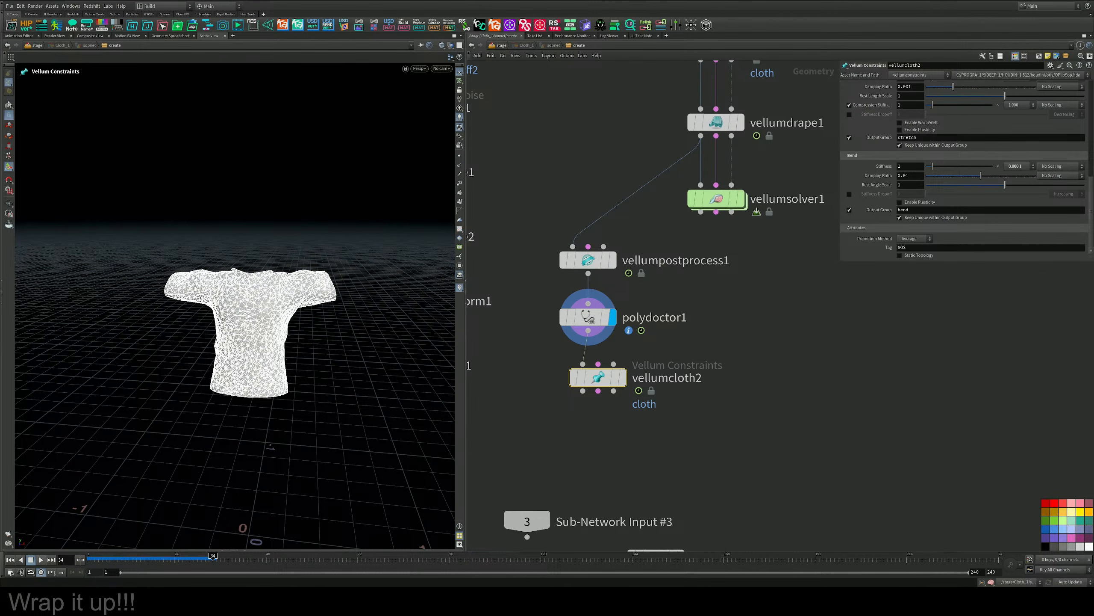
Add a second Vellum Solver below vellumcloth2, connected to all three of its outputs.
middle_click_drag(706, 381, 684, 318)
mouse_move(575, 293)
left_mouse_down("shift")
mouse_move(599, 274)
mouse_move(557, 300)
left_mouse_up("shift")
key("Tab")
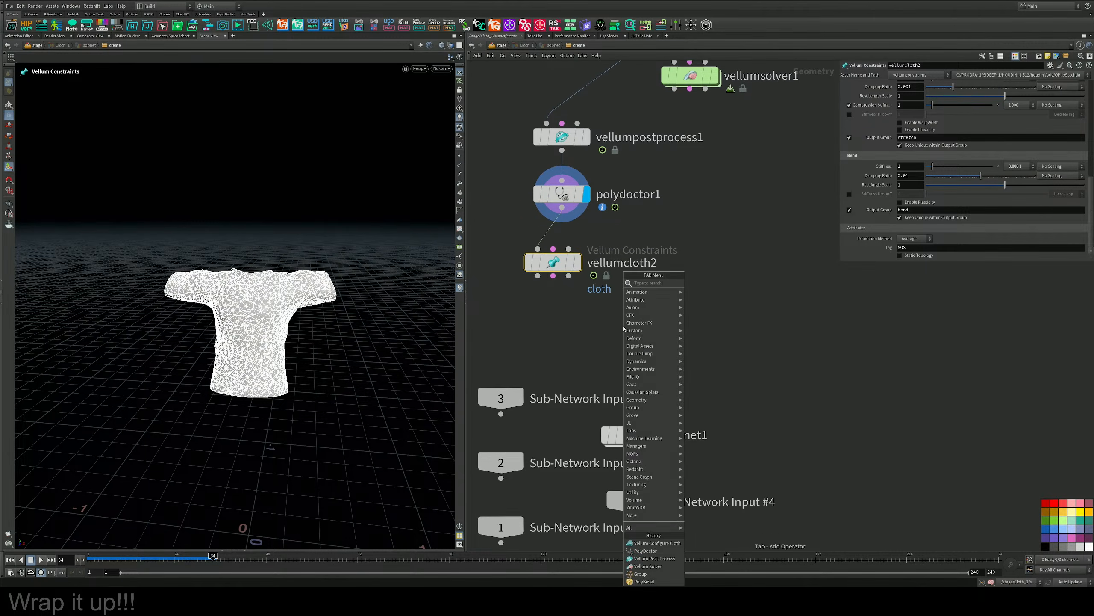
type("vel")
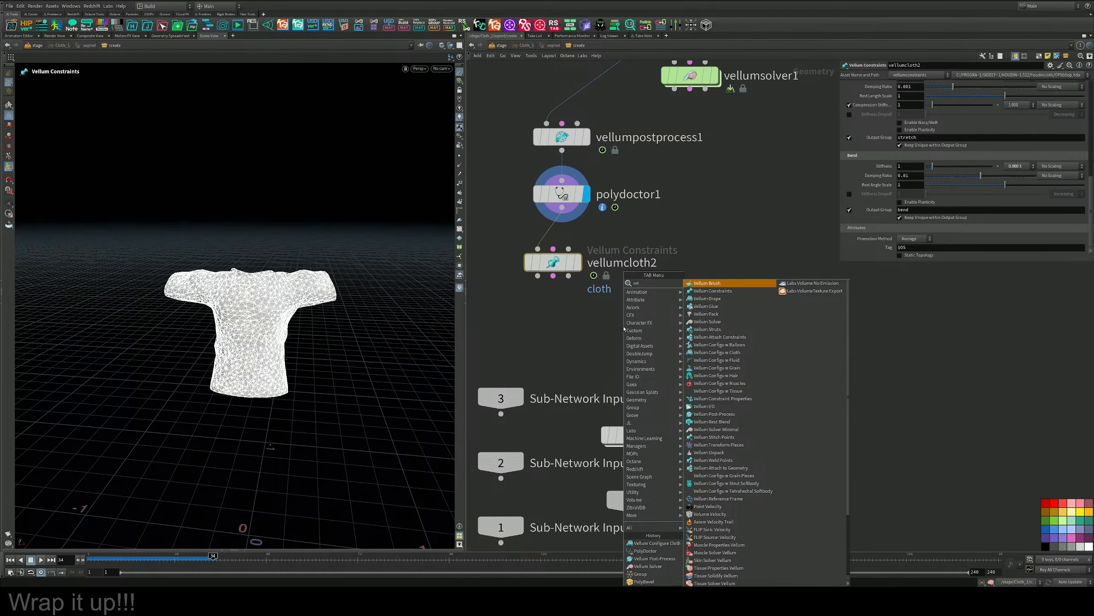
type("lum so")
key("Return")
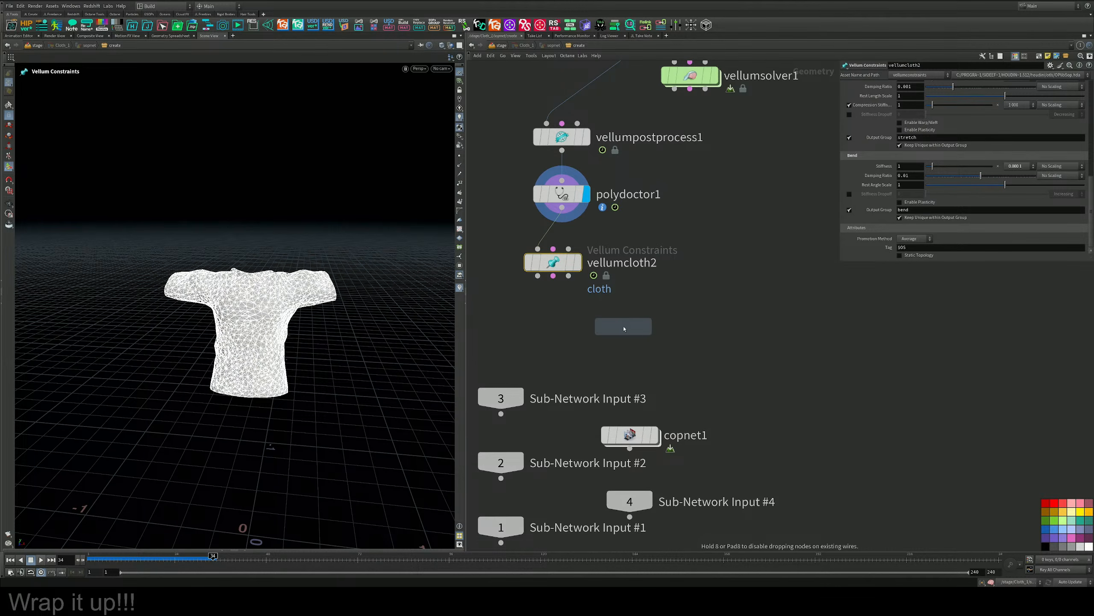
left_click(553, 277)
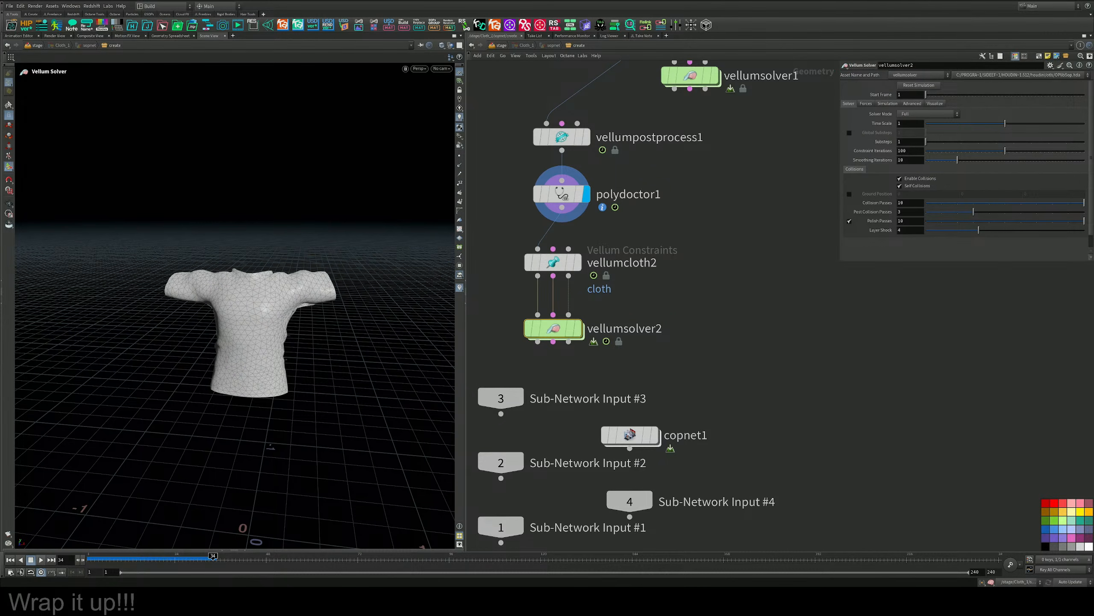
Wire vellumsolver1's collision output into vellumcloth2's third input, and align vellumcloth2 and vellumsolver2 beneath vellumsolver1.
middle_click_drag(649, 212, 653, 235)
left_click(709, 112)
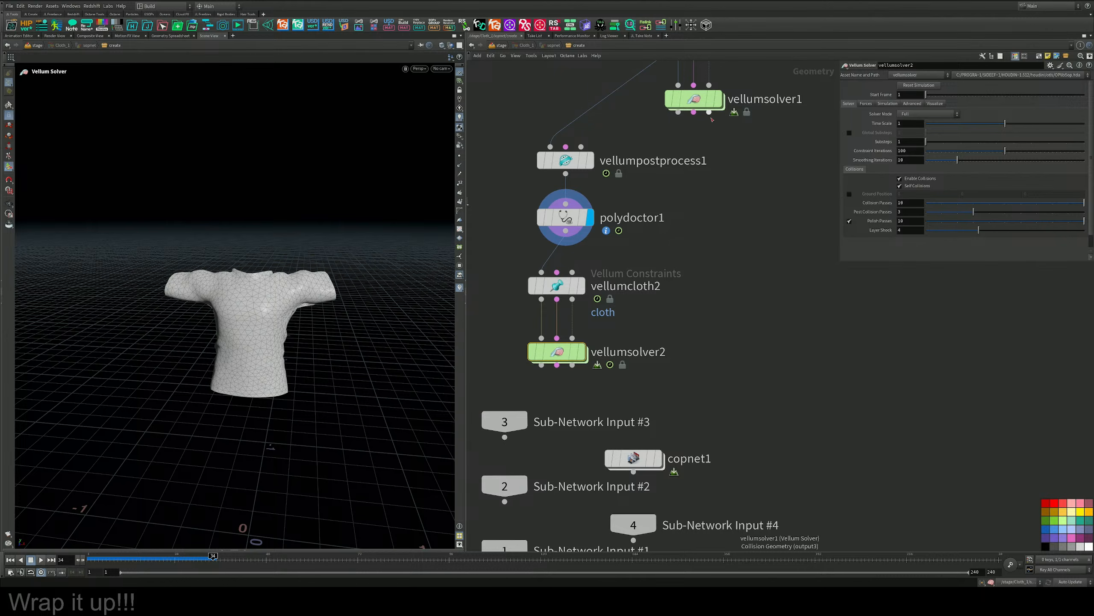
left_click(574, 272)
left_click_drag(688, 263, 511, 399)
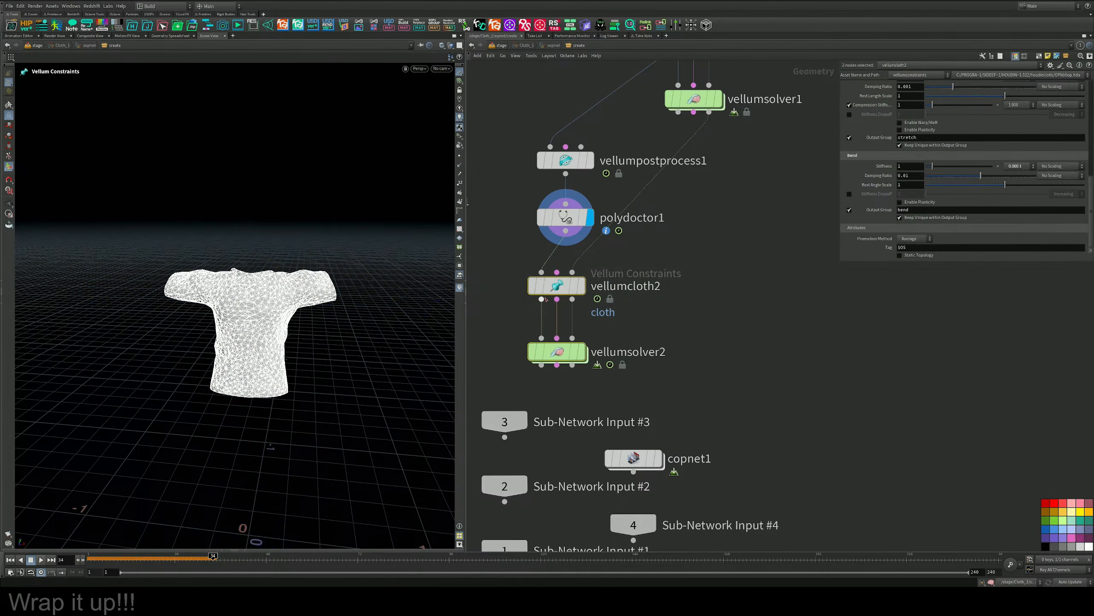
mouse_move(556, 286)
left_mouse_down()
mouse_move(699, 281)
mouse_move(693, 289)
left_mouse_up()
middle_click_drag(577, 331, 589, 313)
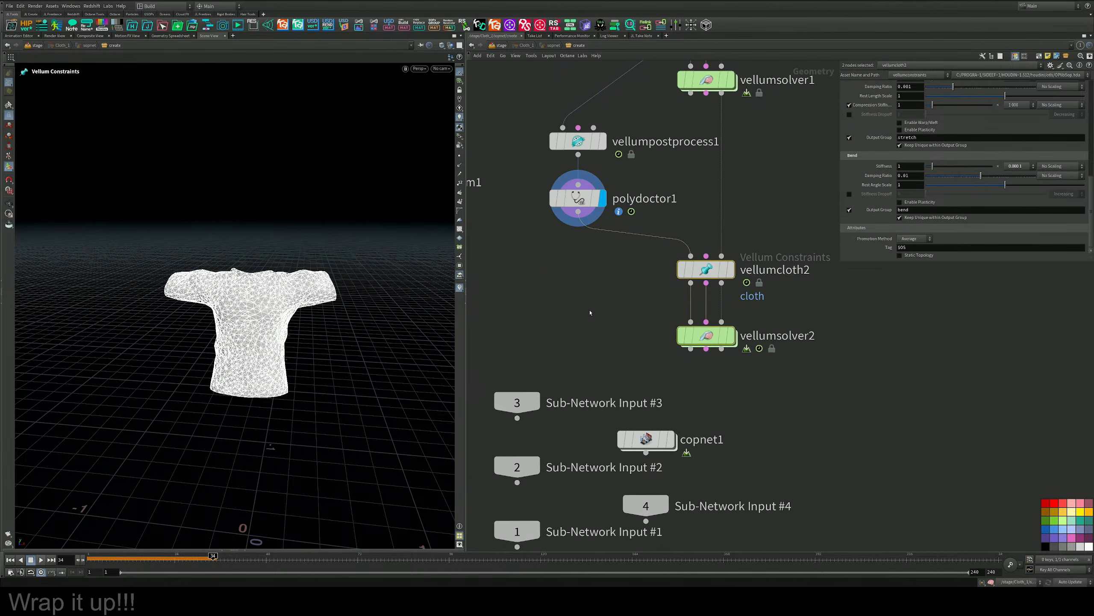
left_click(590, 313)
Play polydoctor1's draped shirt from frame 1 and return to the first frame.
left_click(10, 559)
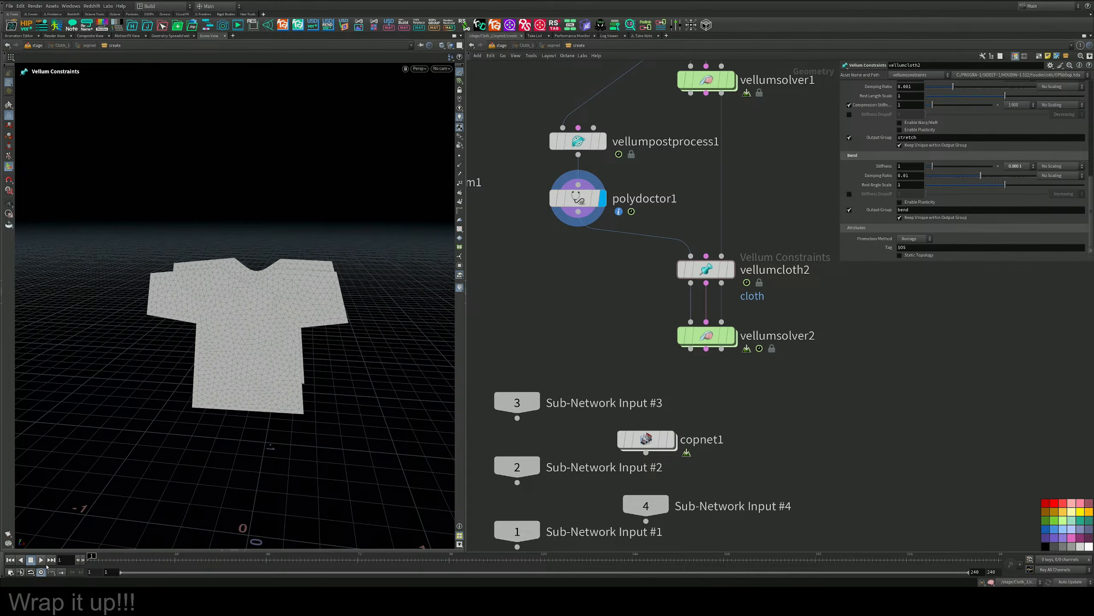
left_click(41, 559)
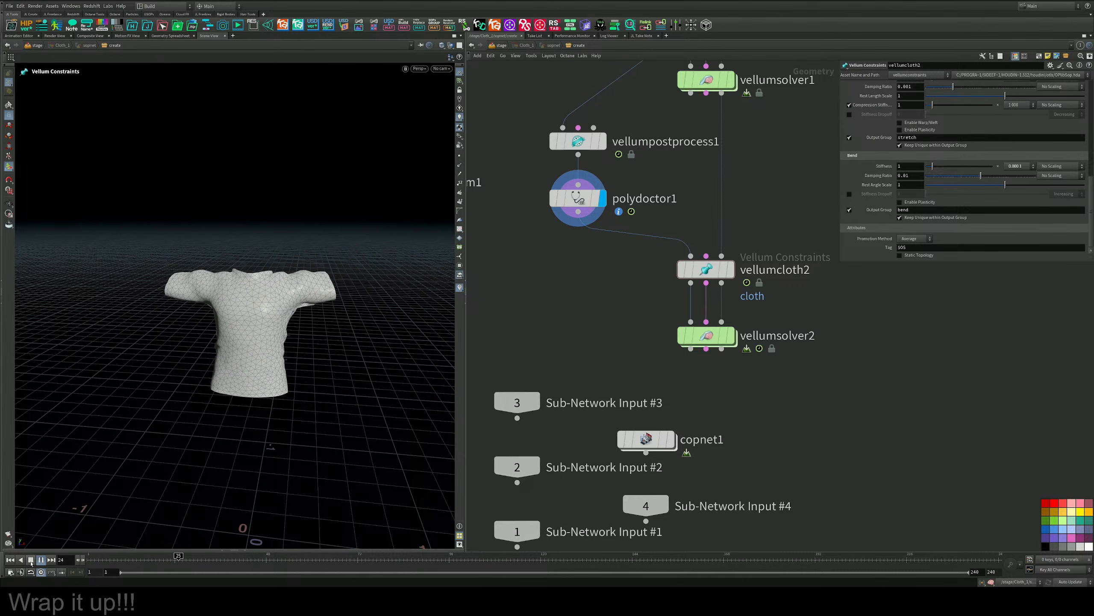
left_click(31, 559)
left_click(10, 559)
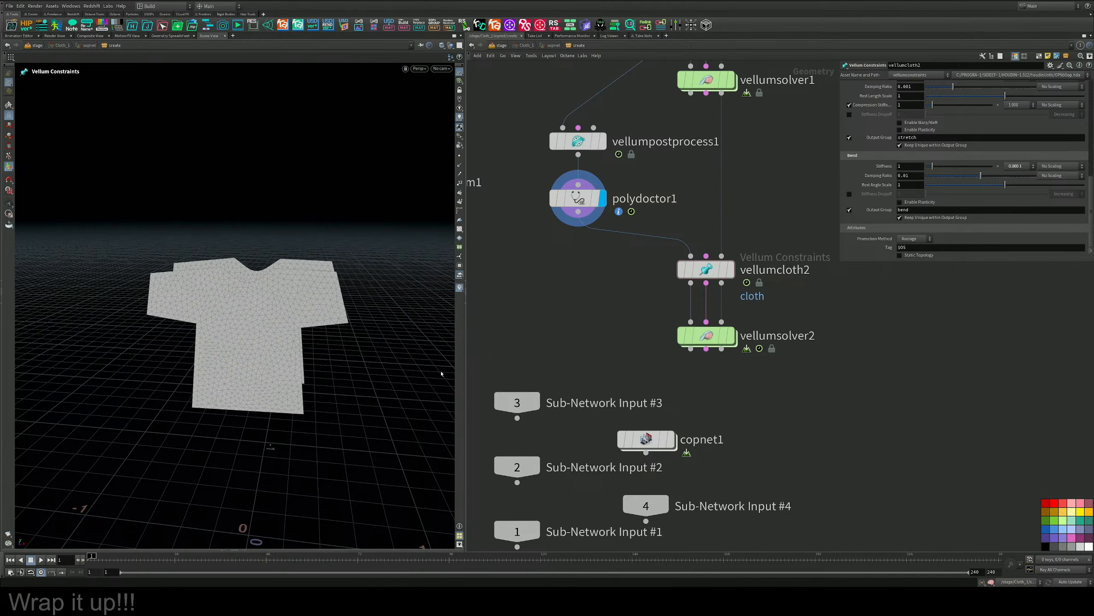
Display vellumsolver2, play its simulation from frame 1 and stop it at about frame 14.
left_click(731, 336)
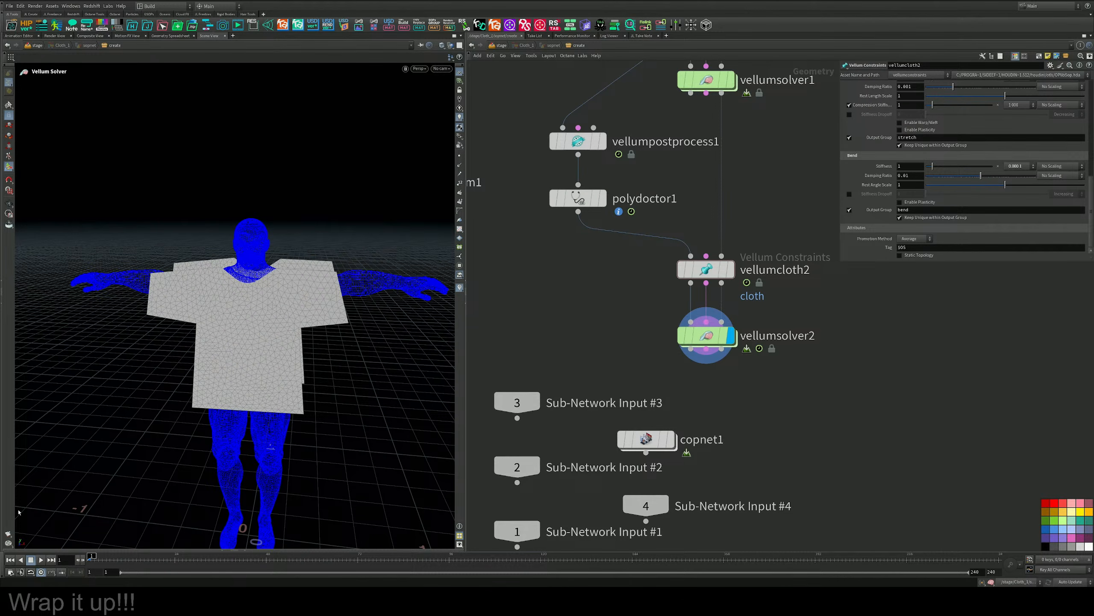
left_click(41, 559)
left_click(31, 560)
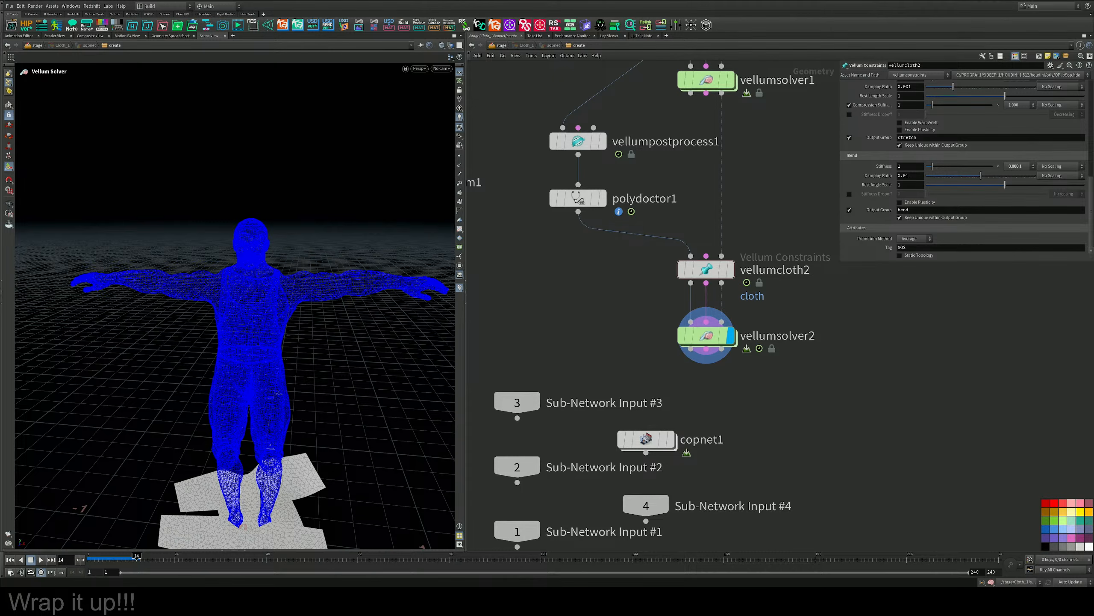
Inspect vellumcloth2's constraint parameters in an enlarged parameter area, and bring up vellumsolver2's settings.
left_click_drag(768, 227, 713, 269)
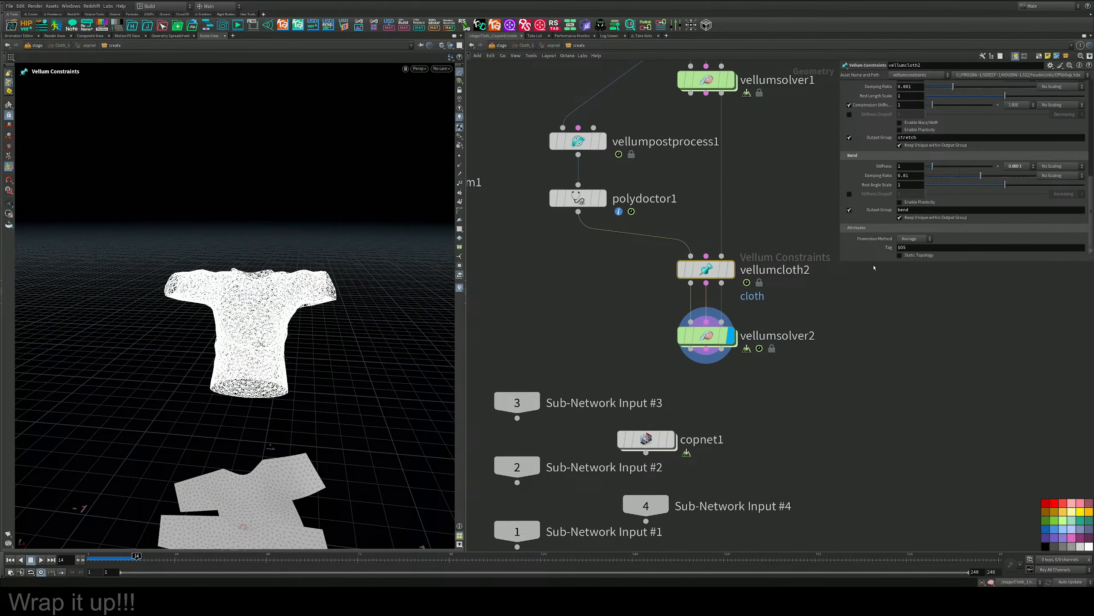
left_click_drag(873, 266, 871, 326)
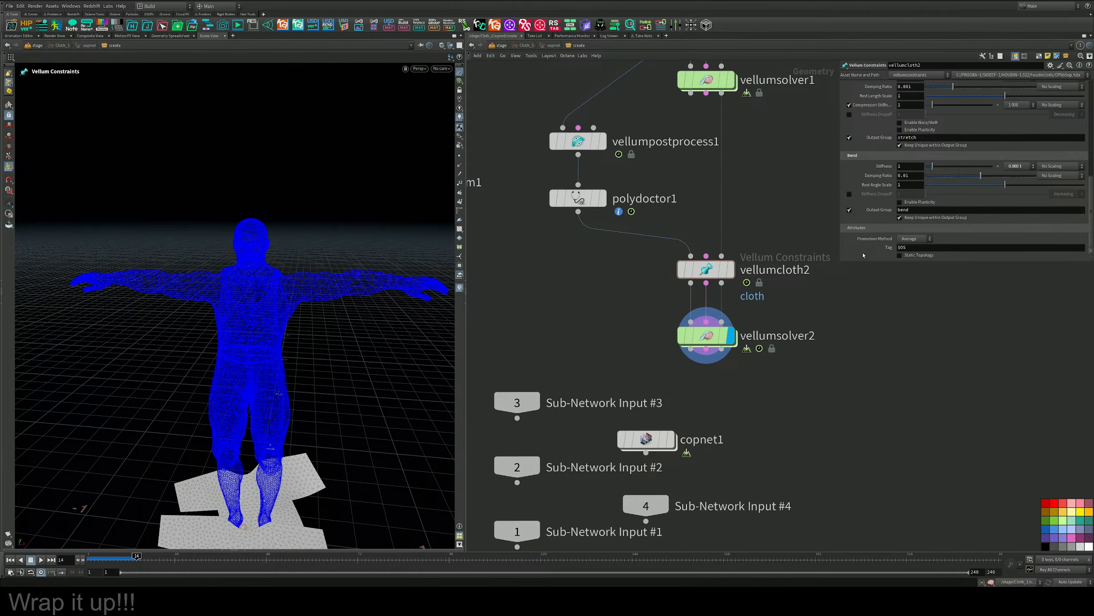
left_click_drag(863, 262, 853, 327)
left_click_drag(774, 308, 634, 397)
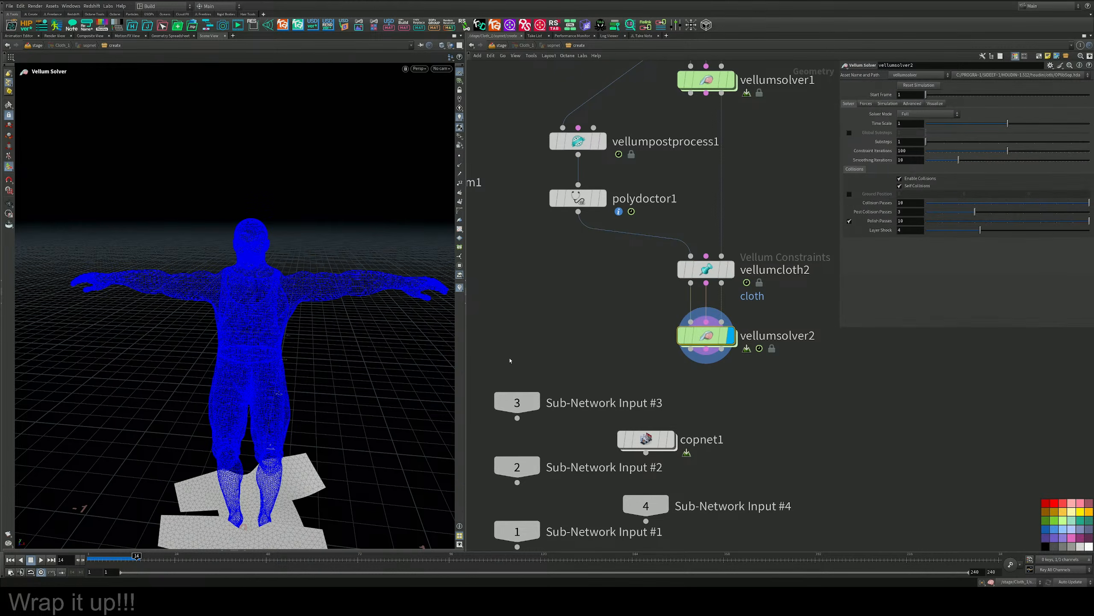
Wire vellumsolver1's constraint output into vellumcloth2's constraint input, replay the simulation from frame 1 and rewind.
left_click(10, 559)
middle_click_drag(755, 201, 734, 255)
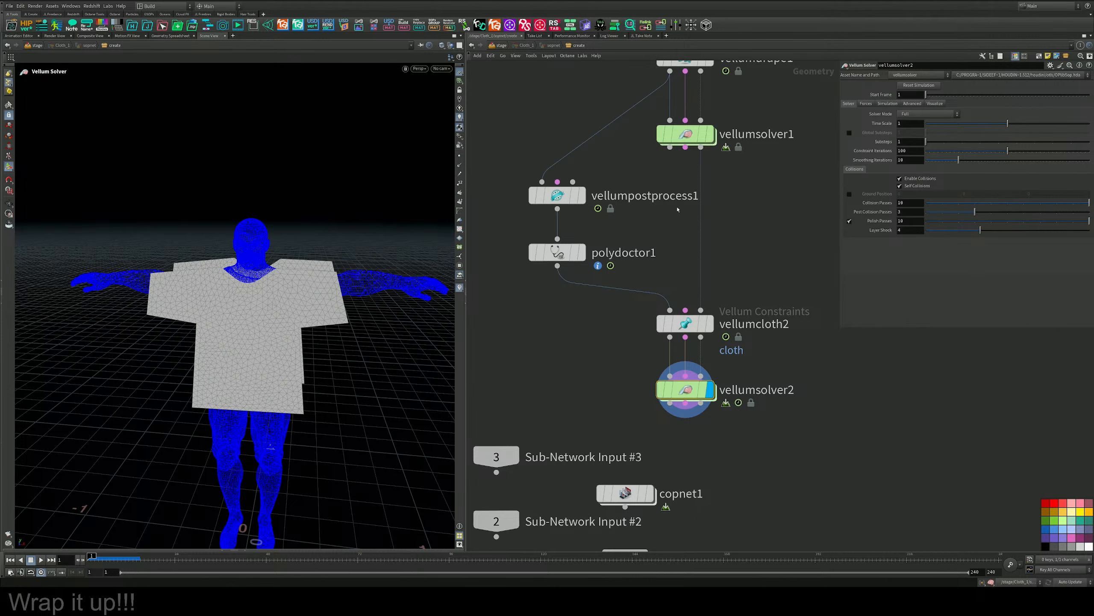
left_click_drag(687, 311, 686, 147)
left_click(41, 559)
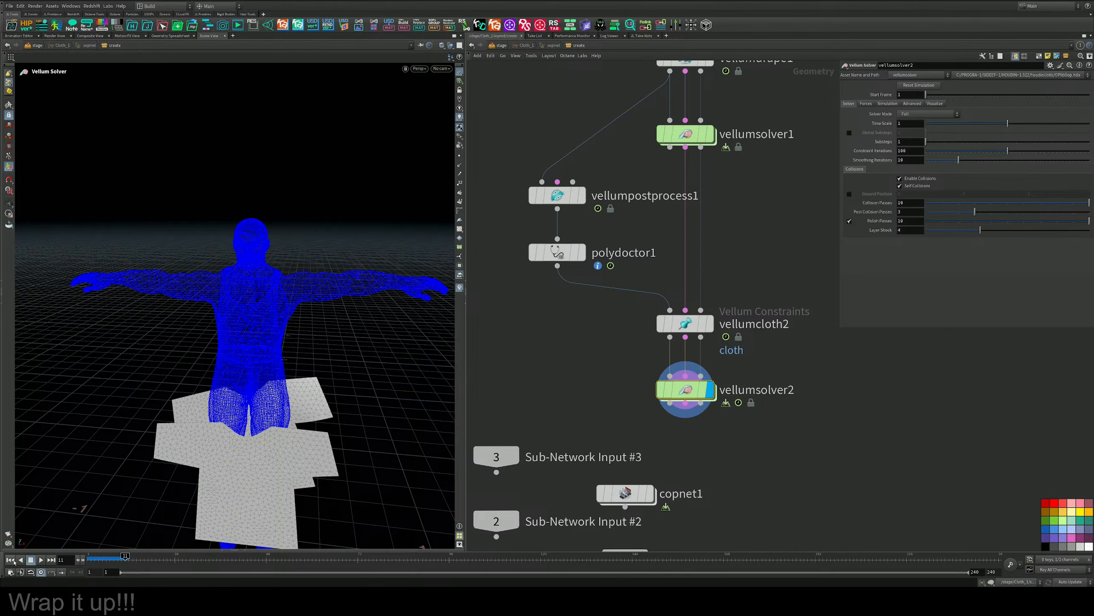
left_click(12, 560)
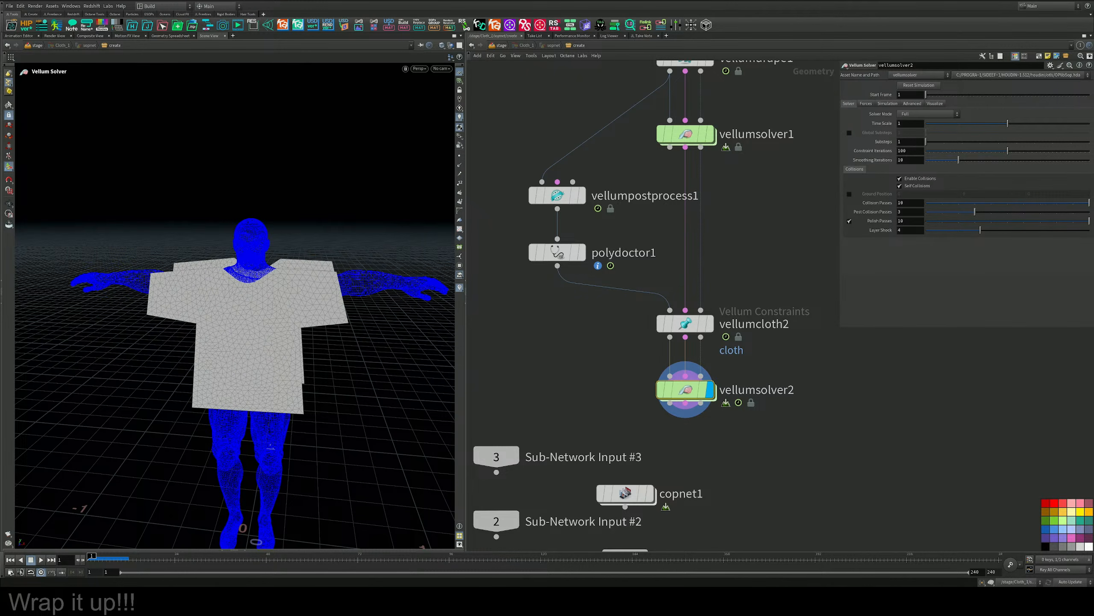
middle_click_drag(679, 207, 684, 266)
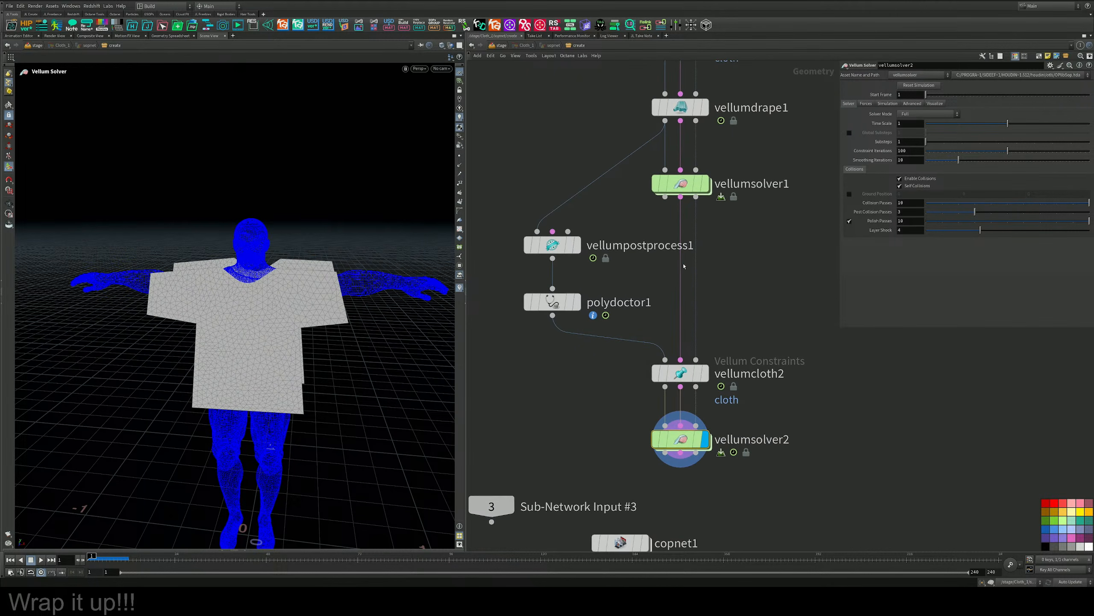
Cut the wire from vellumsolver1 to vellumcloth2's constraint input and bring up vellumsolver1's settings.
key("y")
left_click_drag(673, 257, 685, 265)
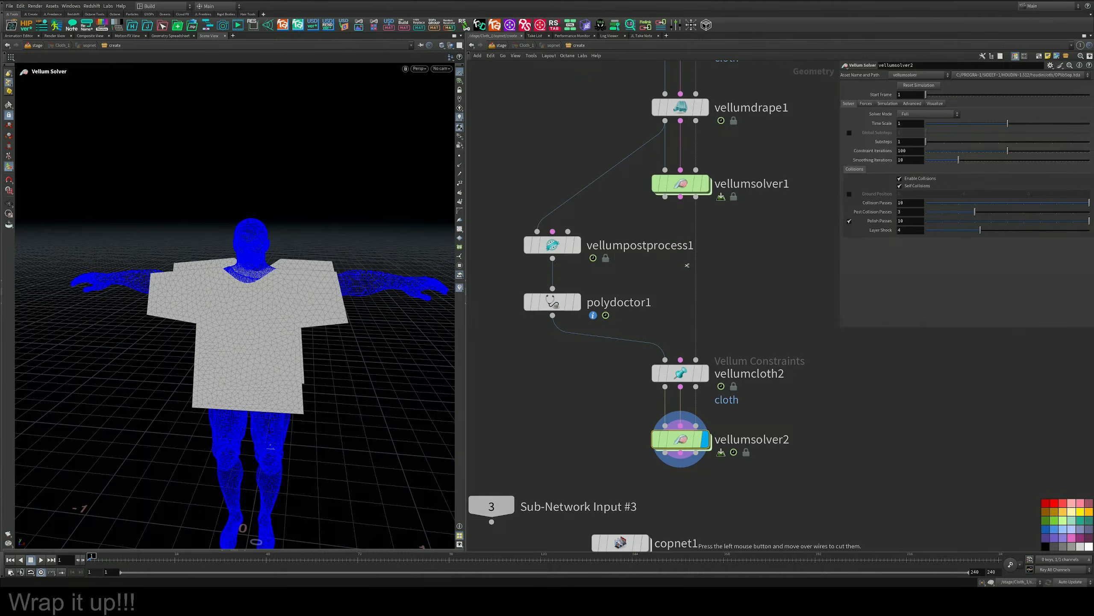
middle_click_drag(766, 243, 751, 295)
left_click(688, 237)
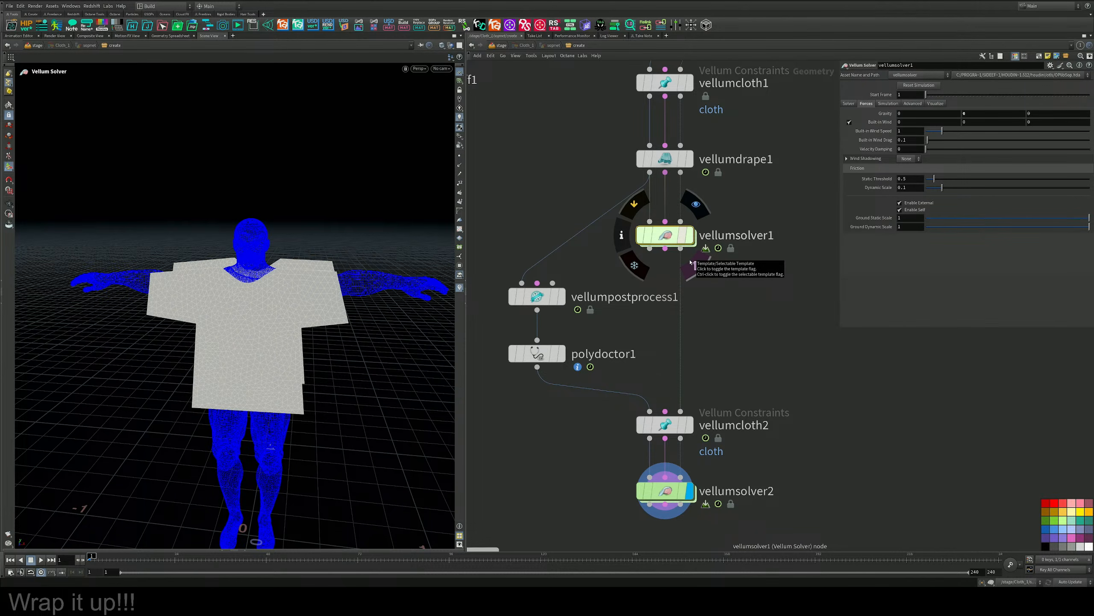
Display vellumsolver1 with the separated shirt panels seen from an angle, play its simulation from frame 1 and stop at frame 22.
scroll(625, 397, "down", 5)
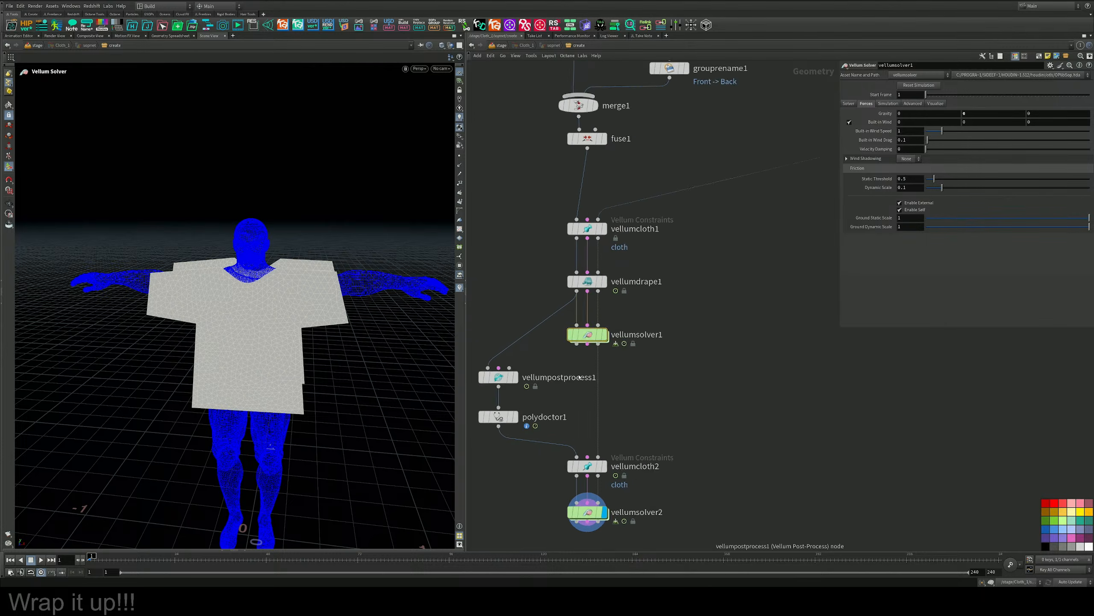
middle_click_drag(624, 397, 629, 373)
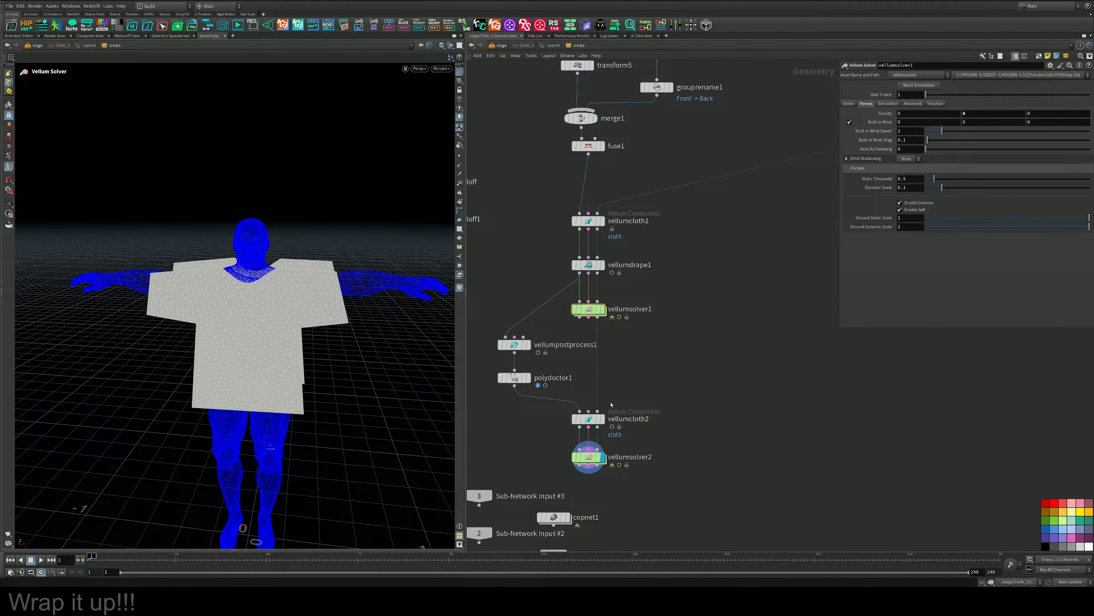
mouse_move(601, 408)
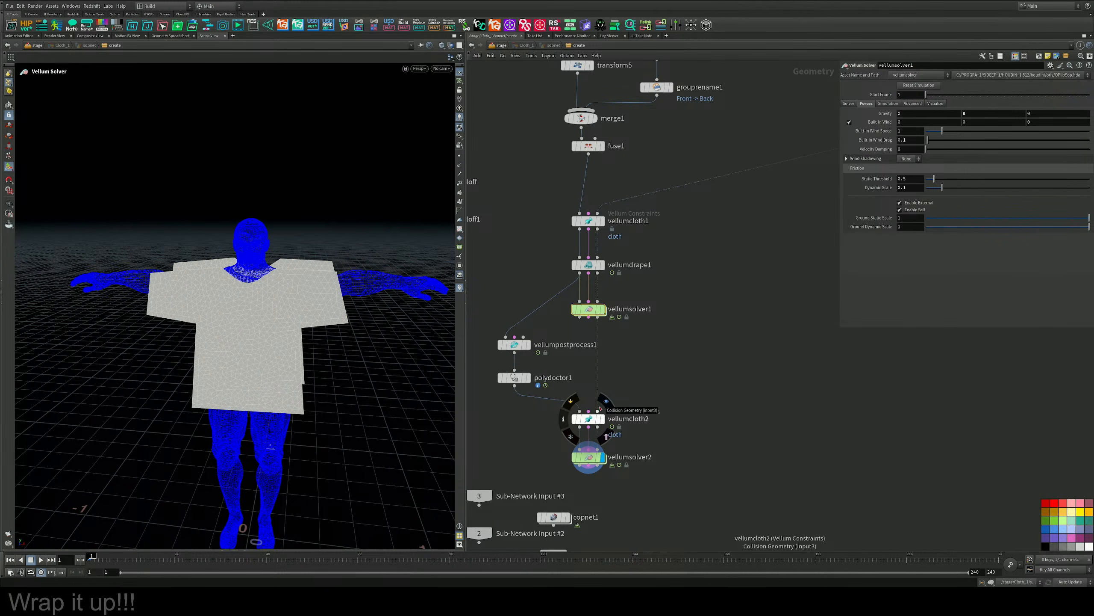
mouse_move(604, 314)
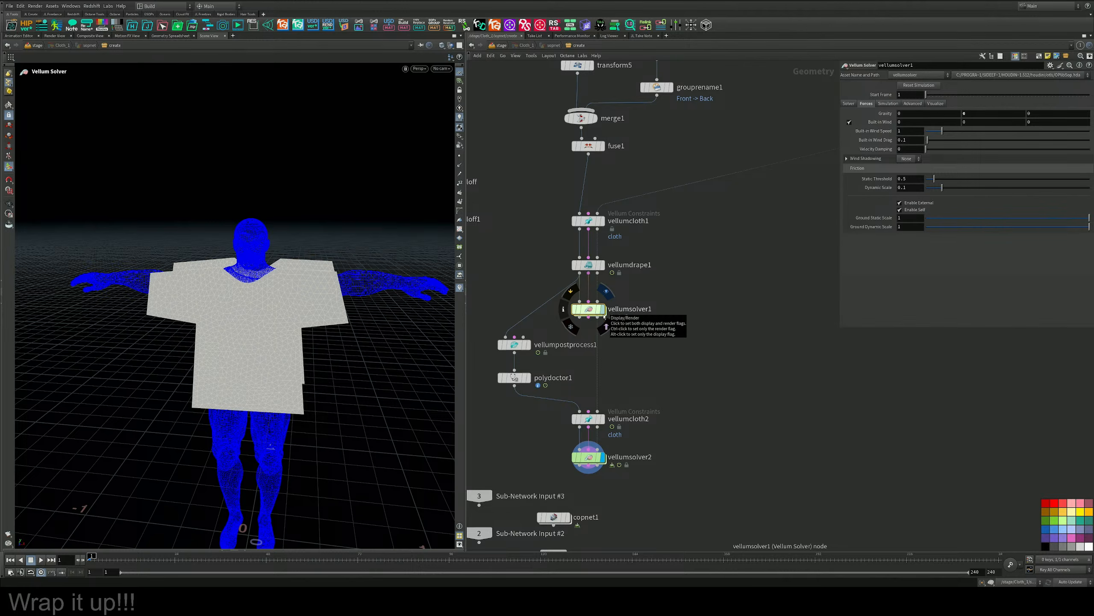
middle_click_drag(695, 271, 689, 310)
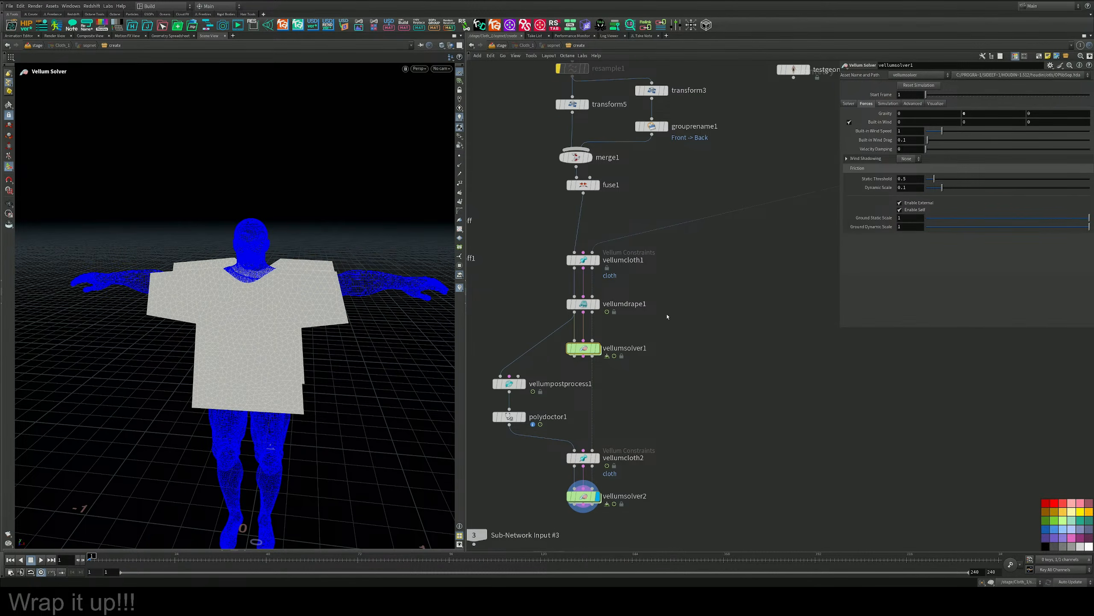
scroll(604, 361, "up", 3)
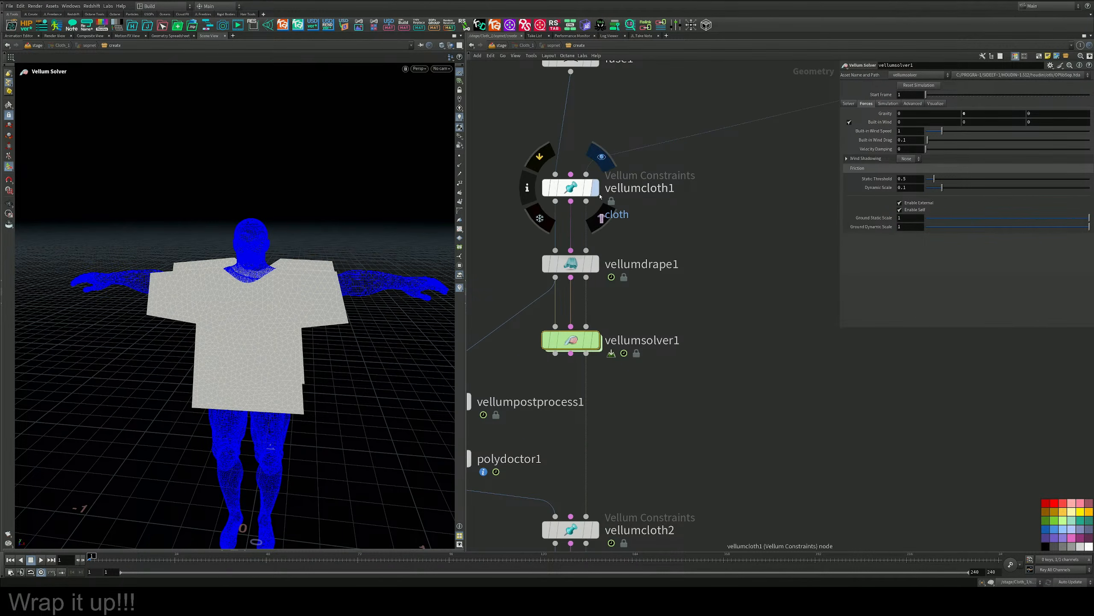
left_click_drag(220, 276, 263, 281, "alt")
scroll(263, 281, "up", 2)
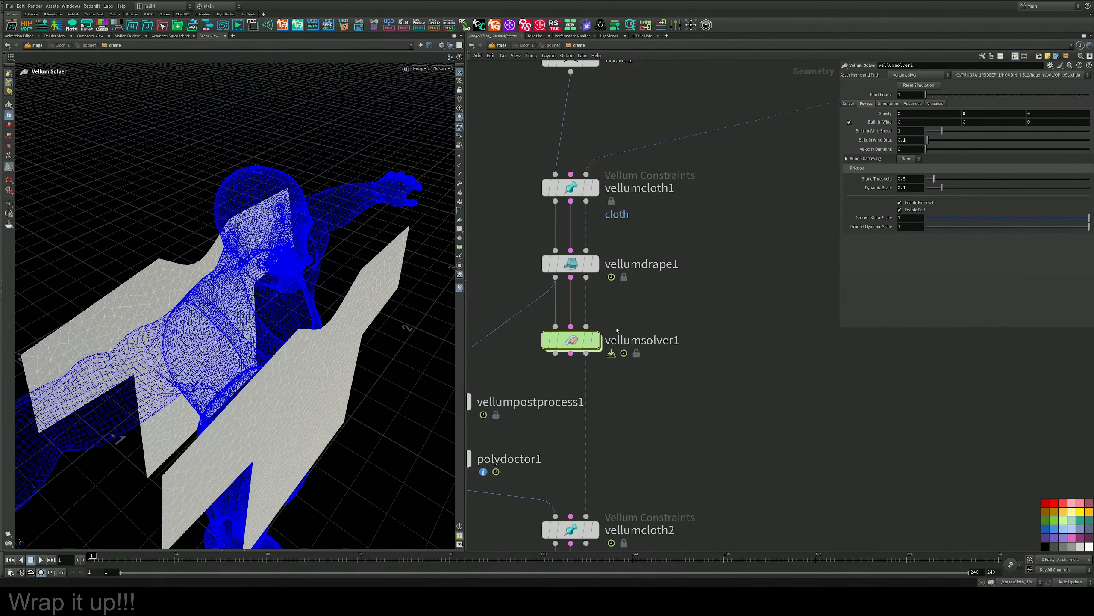
left_click(596, 340)
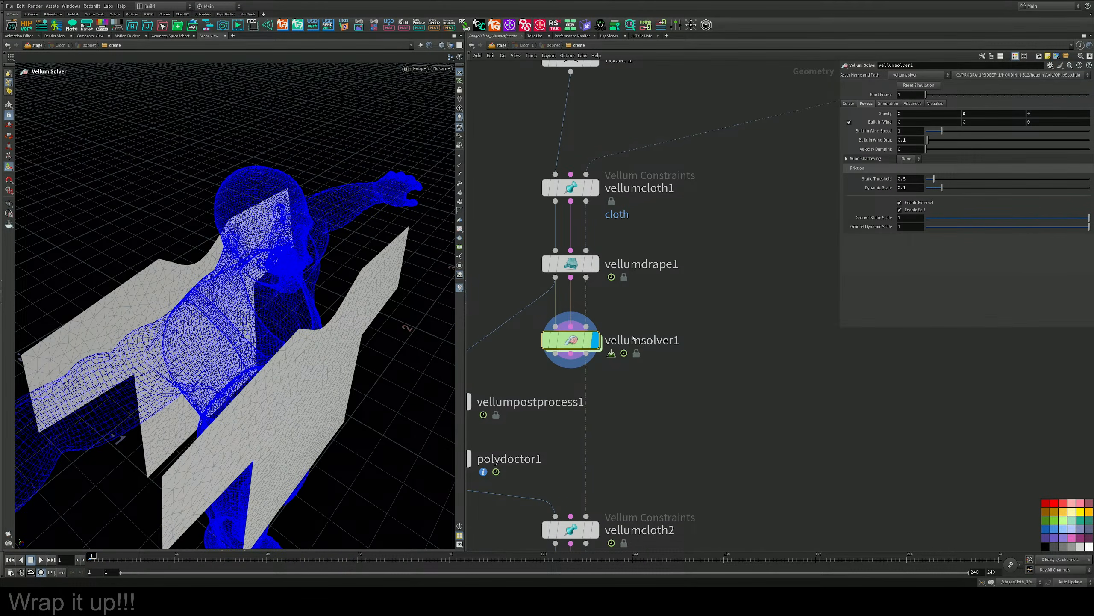
middle_click_drag(639, 345, 675, 257)
left_click(40, 560)
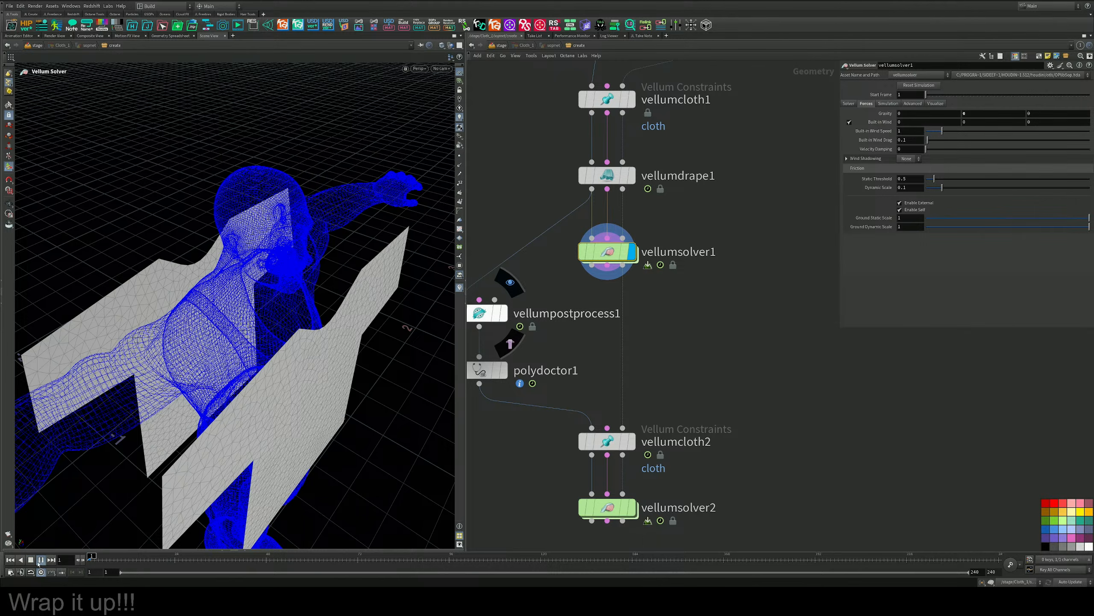
left_click(38, 559)
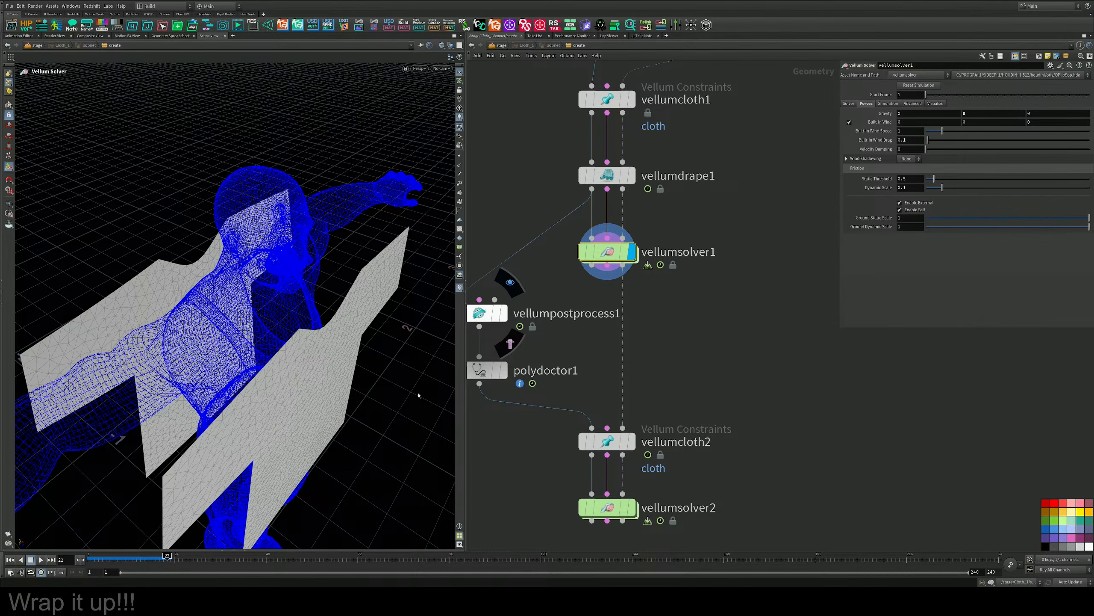
Display vellumdrape1 and examine the draped shirt's neckline, shoulders and torso from several angles.
middle_click_drag(696, 217, 714, 268)
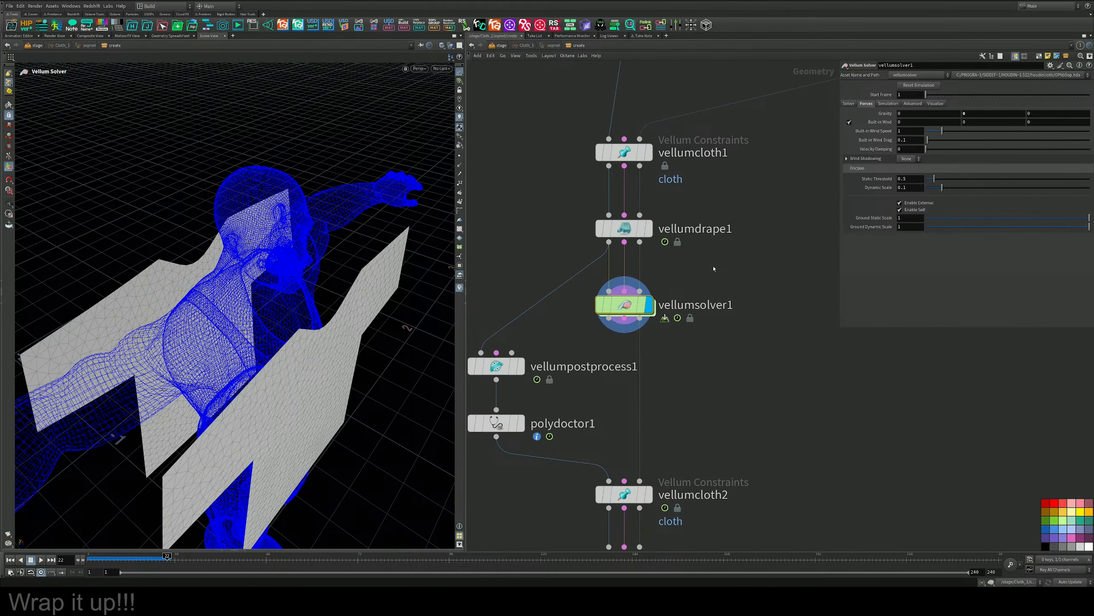
left_click(648, 228)
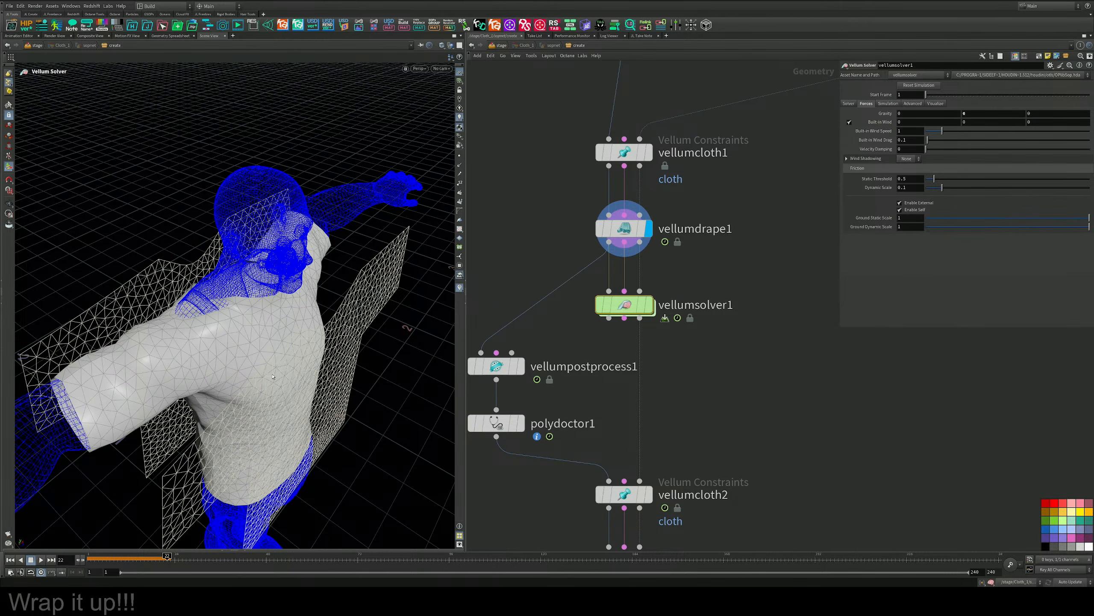
left_click_drag(272, 376, 309, 316)
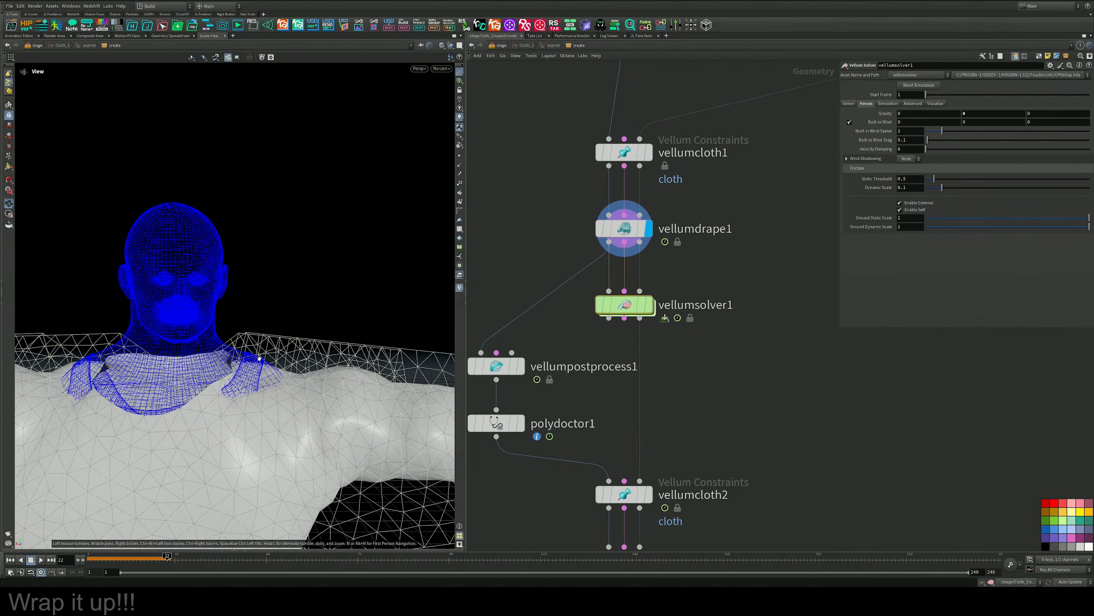
left_click_drag(260, 359, 77, 496)
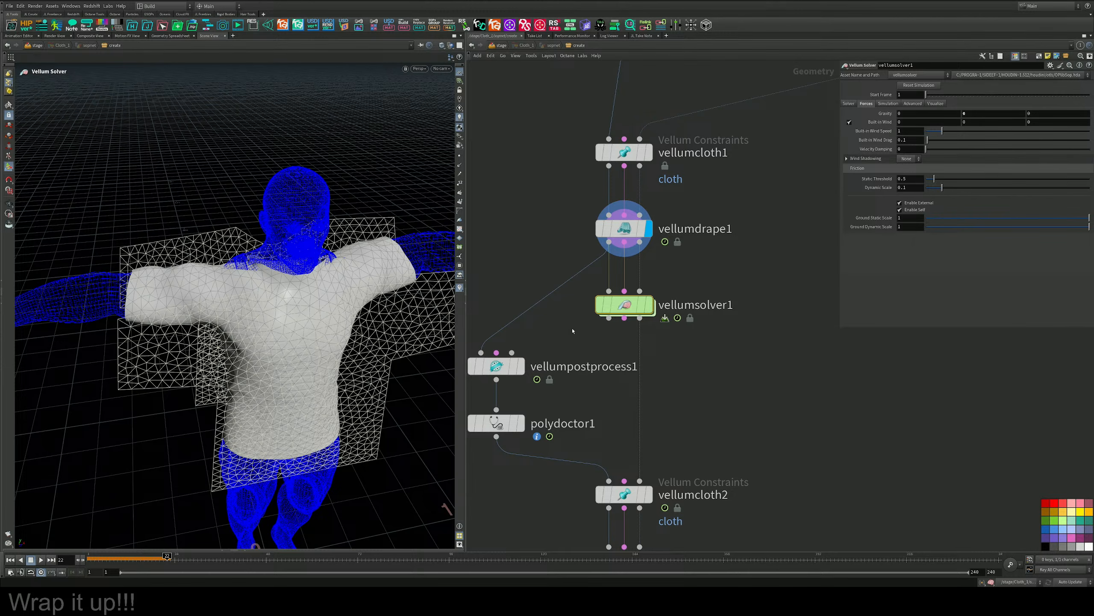
Compare vellumsolver1's output with vellumdrape1's, play the drape on to frame 37 and inspect it from the front and above.
scroll(702, 332, "down", 3)
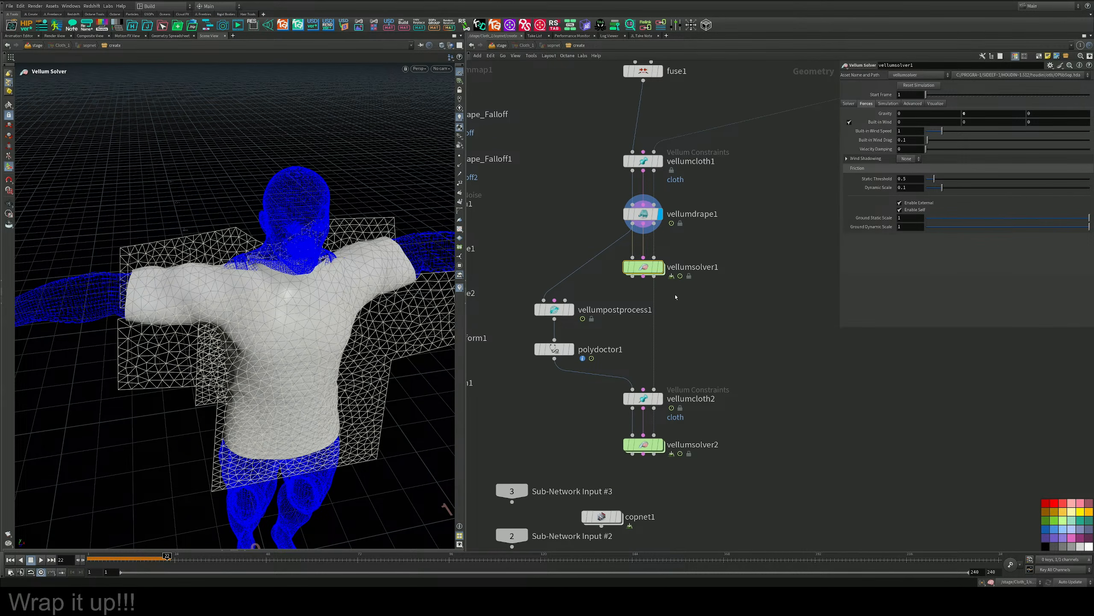
left_click(662, 268)
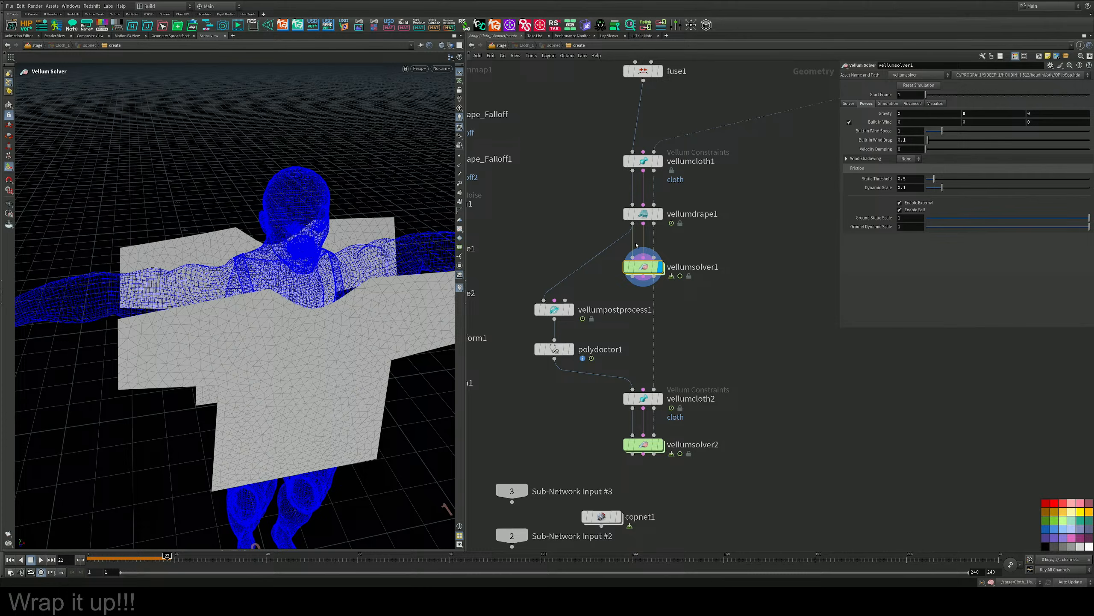
left_click(660, 214)
left_click(41, 559)
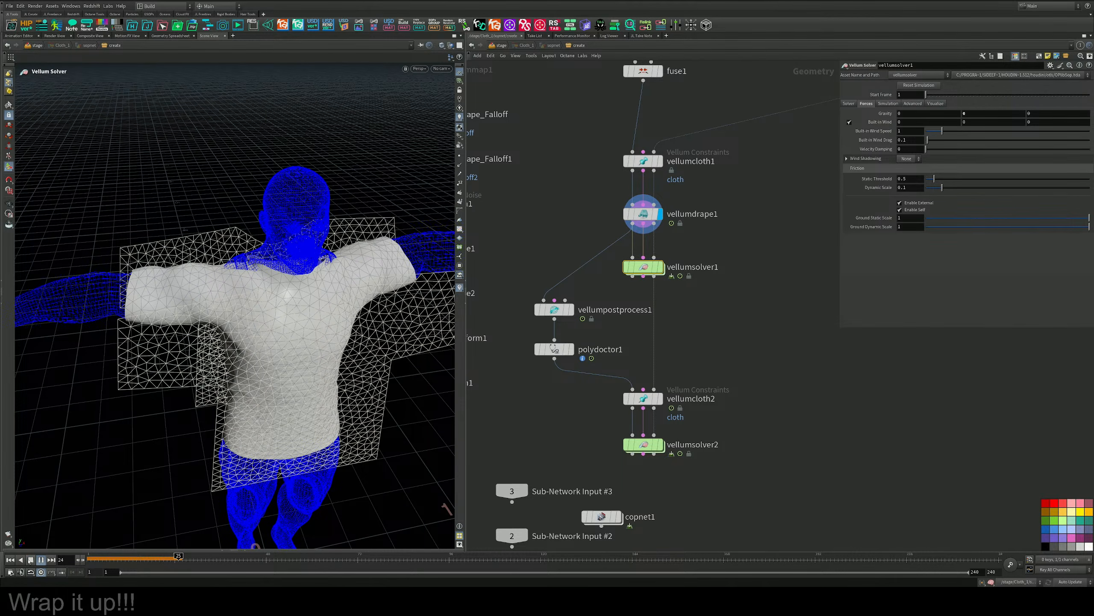
left_click_drag(203, 362, 343, 312, "alt")
left_click_drag(181, 341, 130, 350, "alt")
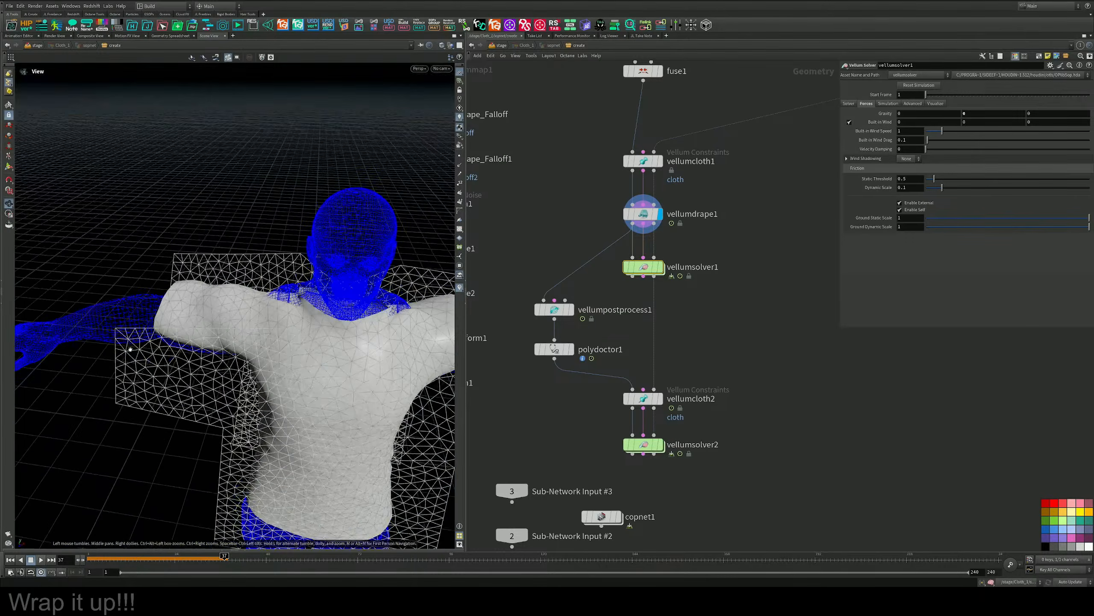
left_click_drag(440, 312, 496, 358, "alt")
Display vellumsolver1, move it slightly farther below vellumdrape1, and bring up vellumdrape1's settings.
left_click(662, 272)
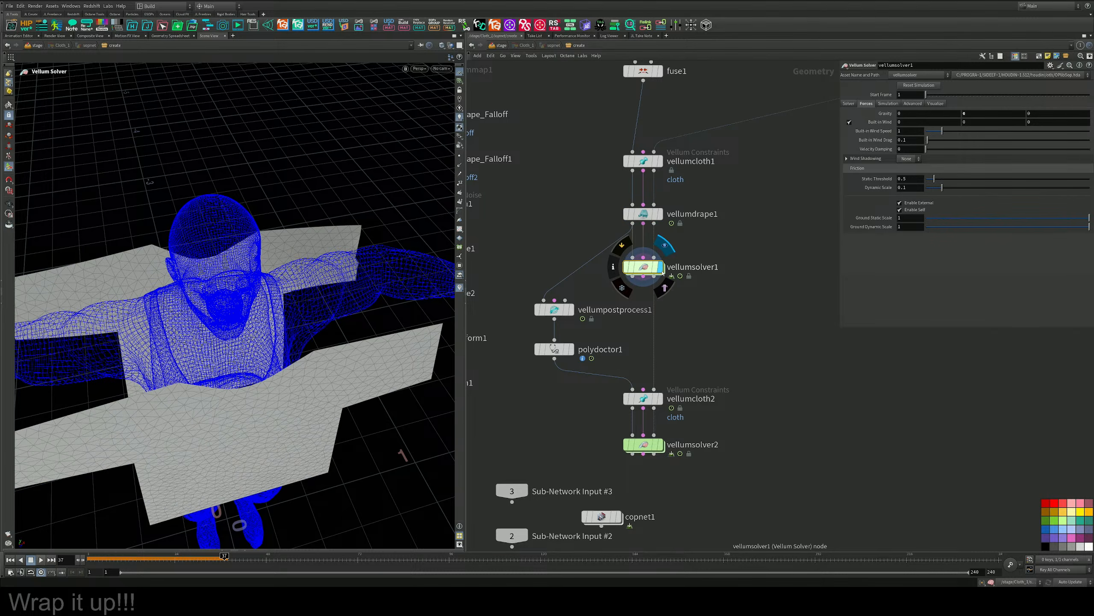
left_click_drag(649, 269, 649, 276)
left_click_drag(704, 233, 577, 192)
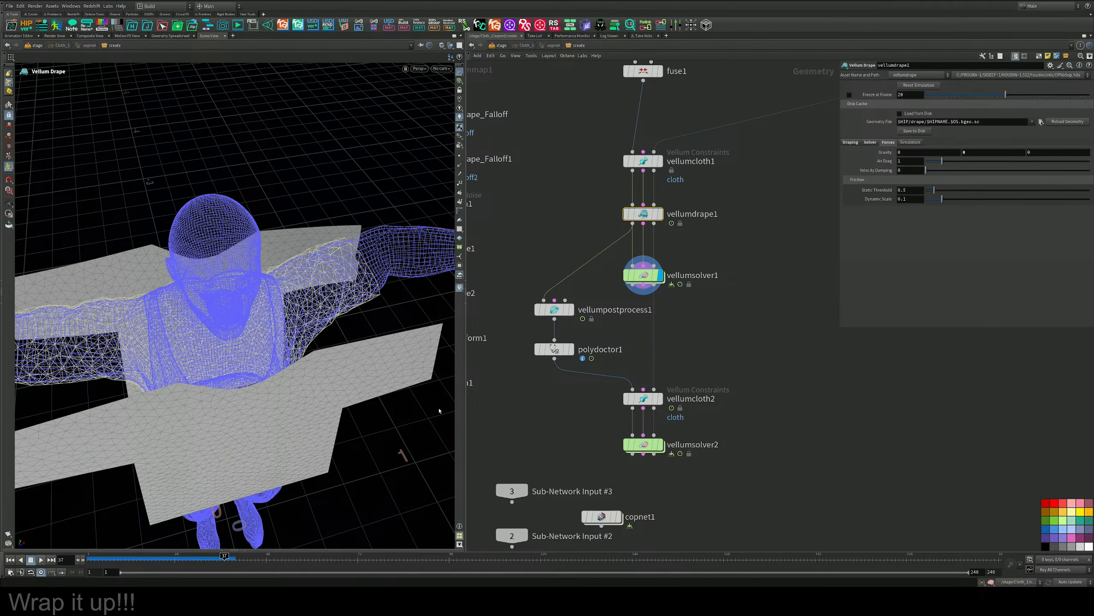
Display vellumdrape1 at frame 1, save its geometry to disk and play the drape through to frame 34.
left_click_drag(190, 559, 88, 559)
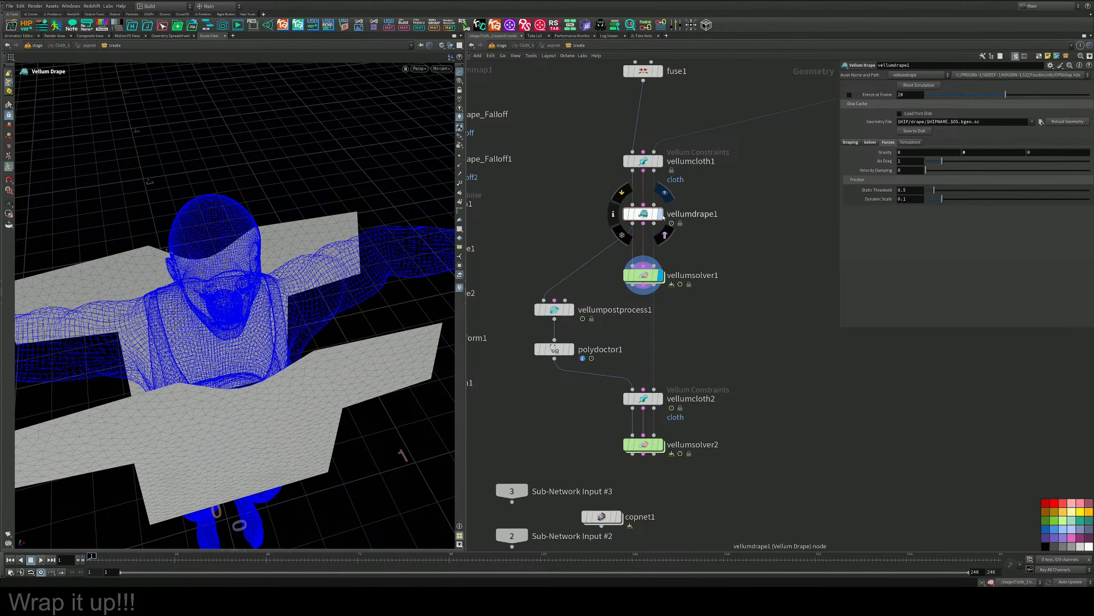
left_click_drag(687, 195, 634, 223)
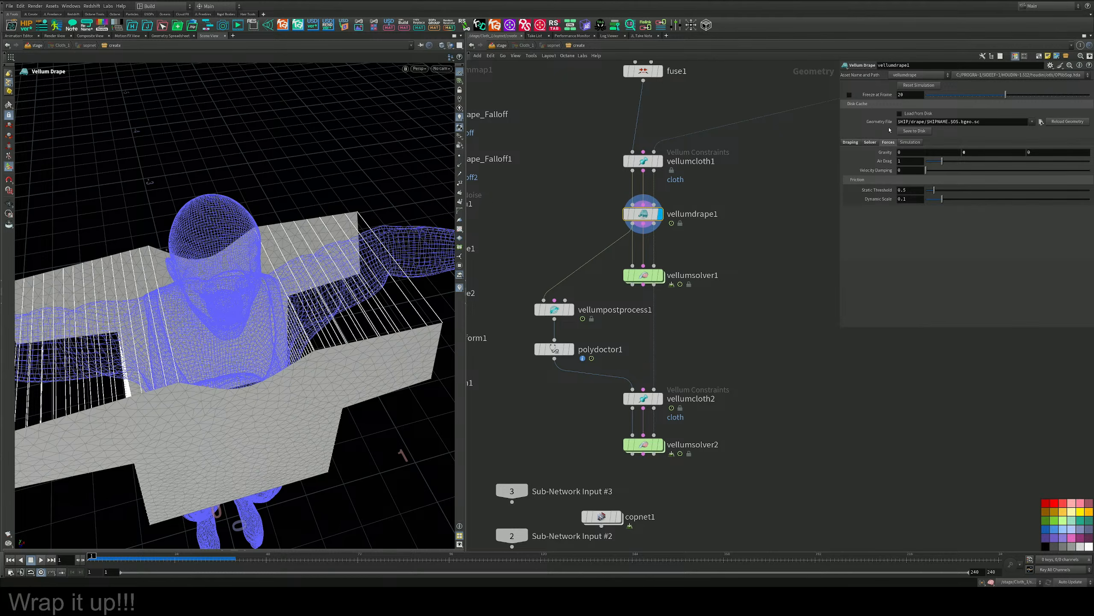
left_click(908, 132)
left_click(40, 560)
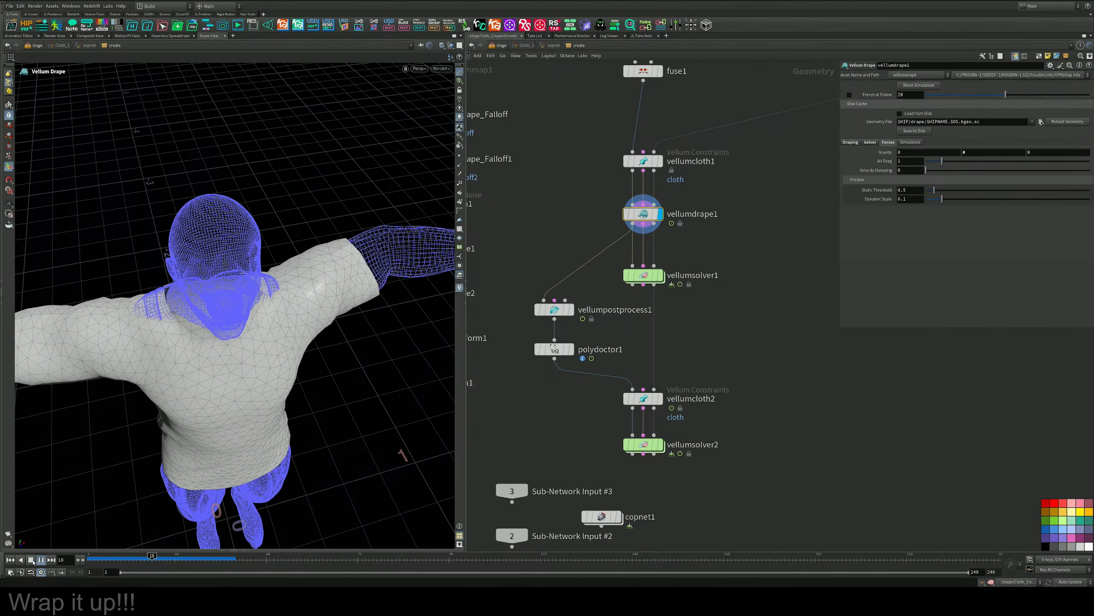
left_click(32, 560)
Enable Load from Disk on vellumdrape1 and display its cached drape.
mouse_move(662, 279)
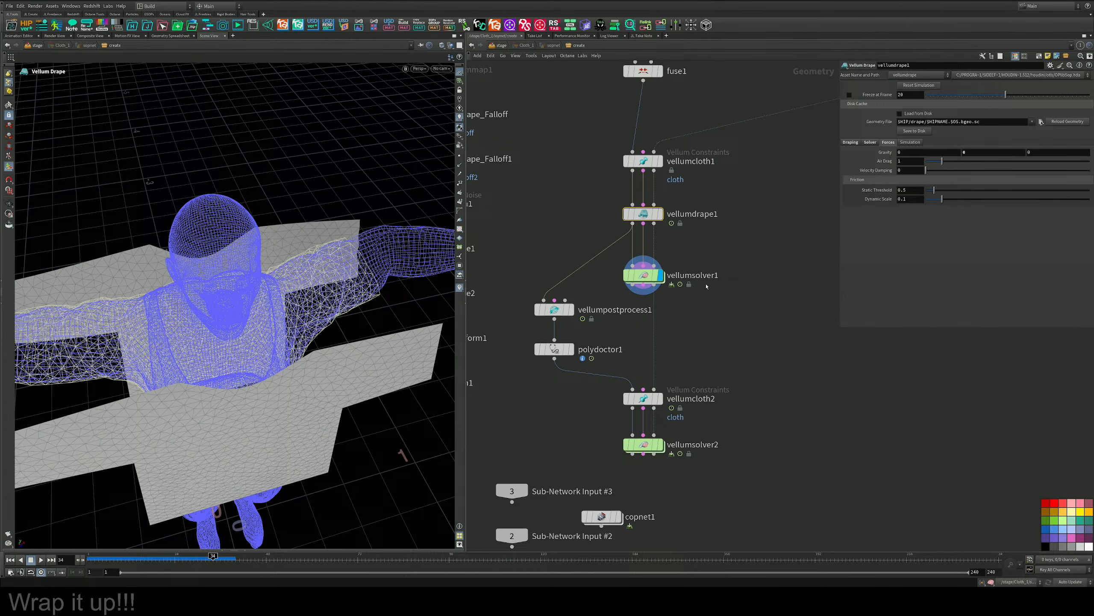
left_click(899, 113)
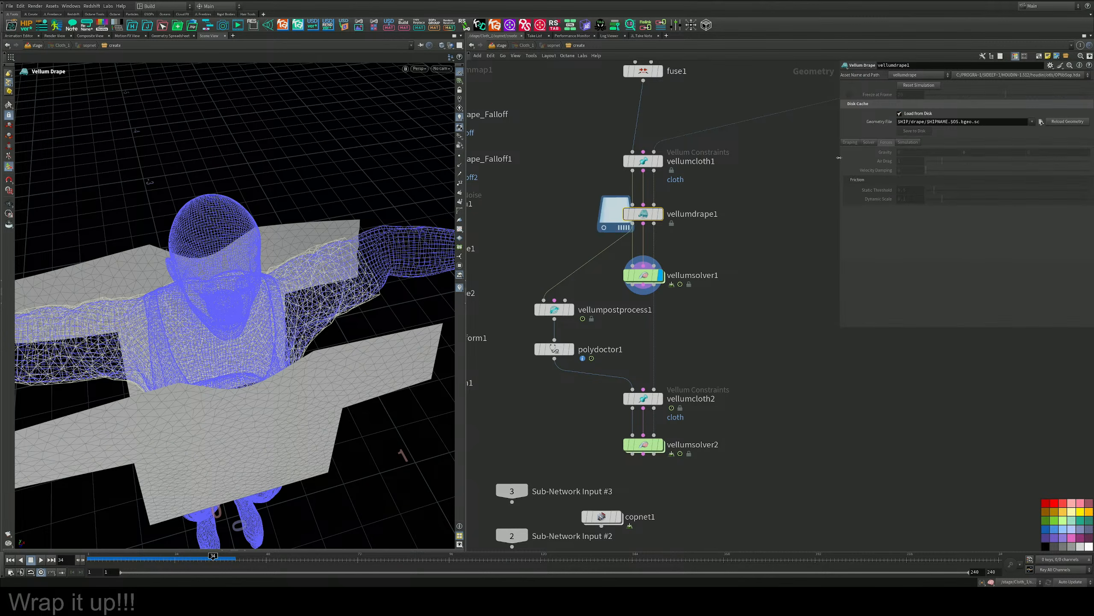
left_click(661, 214)
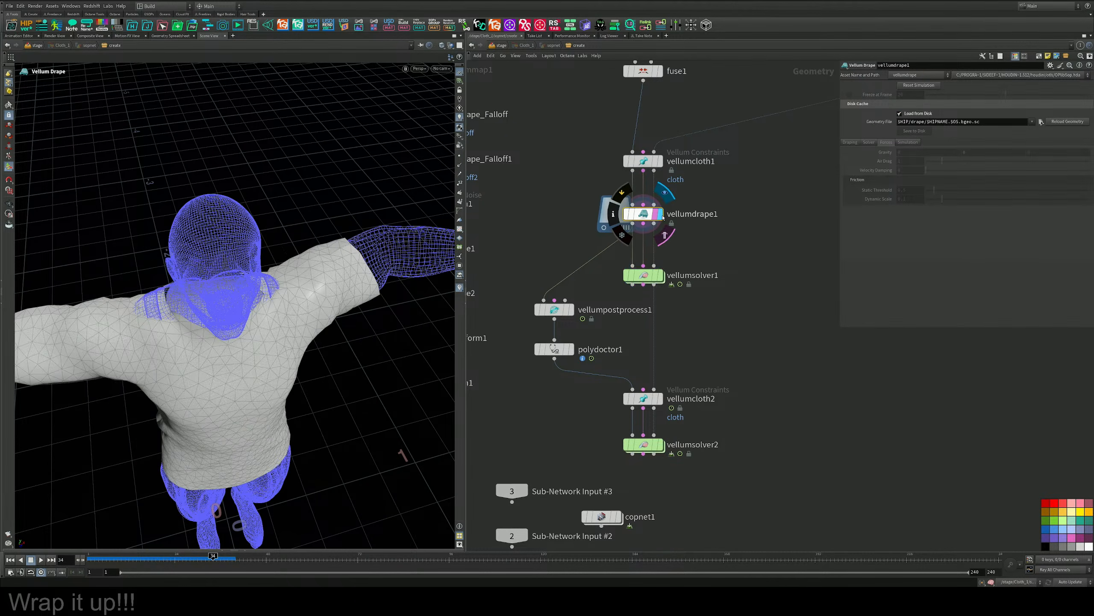
Display vellumpostprocess1, polydoctor1 and vellumcloth2 one after another and examine the shirt's seams and thickness.
middle_click_drag(698, 254, 714, 235)
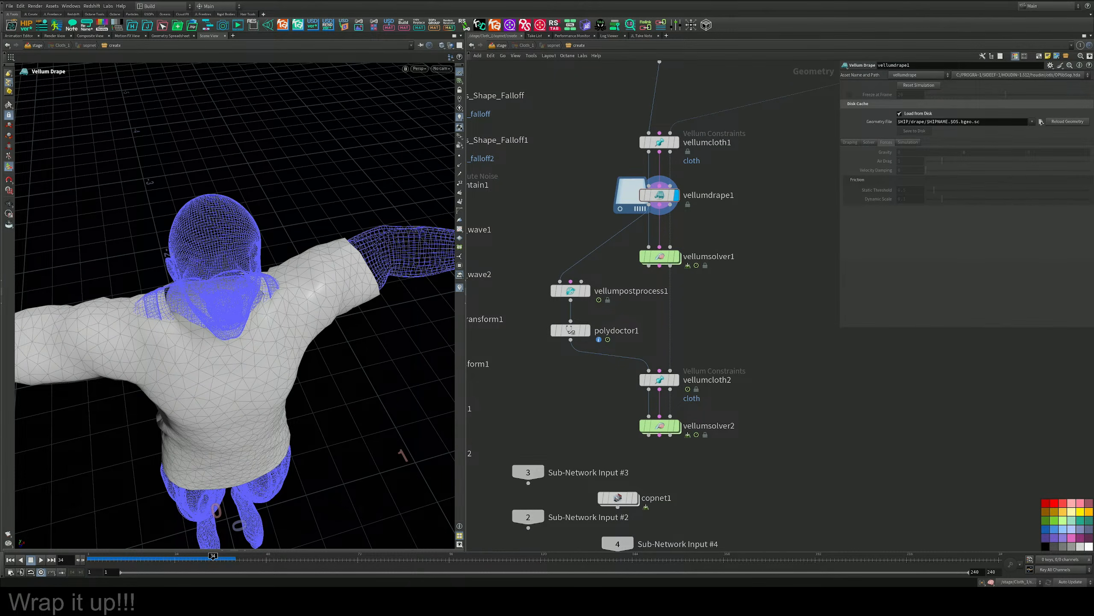
scroll(680, 227, "up", 2)
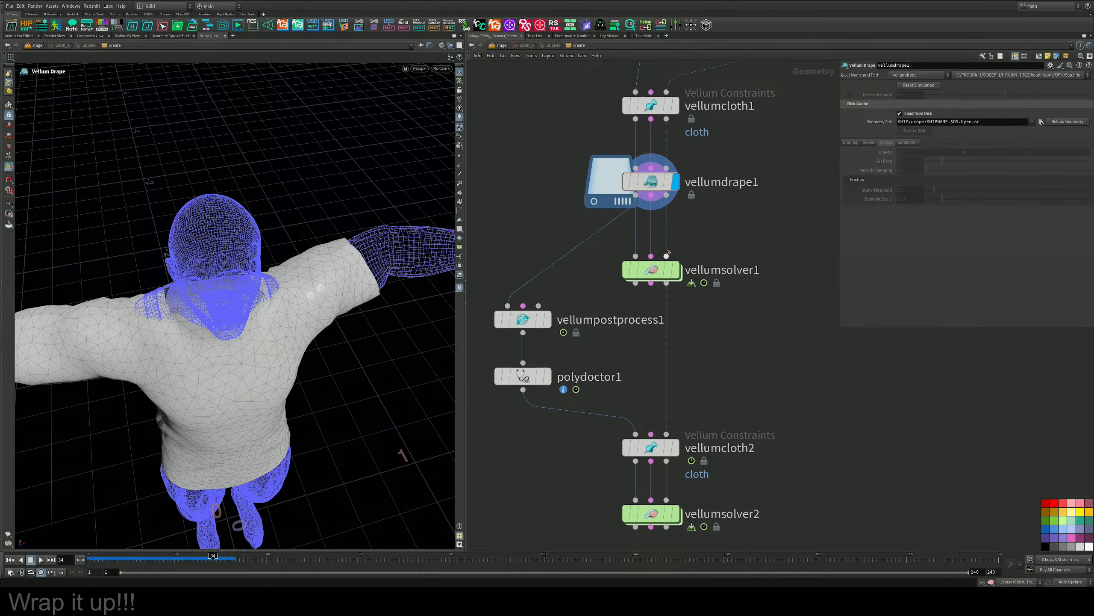
middle_click_drag(669, 252, 673, 280)
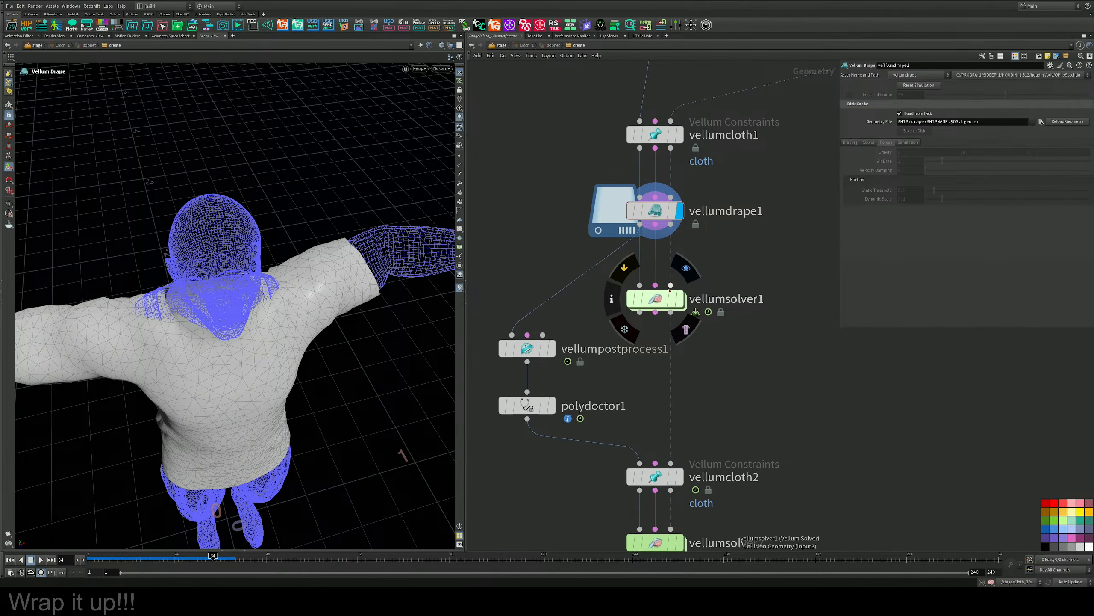
left_click(552, 348)
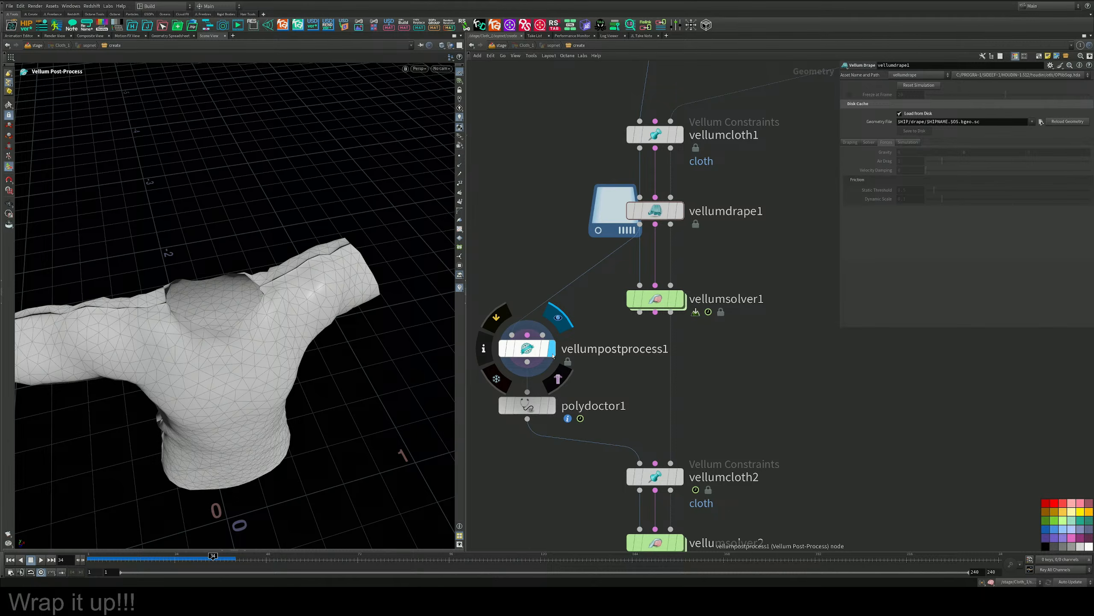
left_click_drag(271, 282, 482, 360, "alt")
left_click(552, 405)
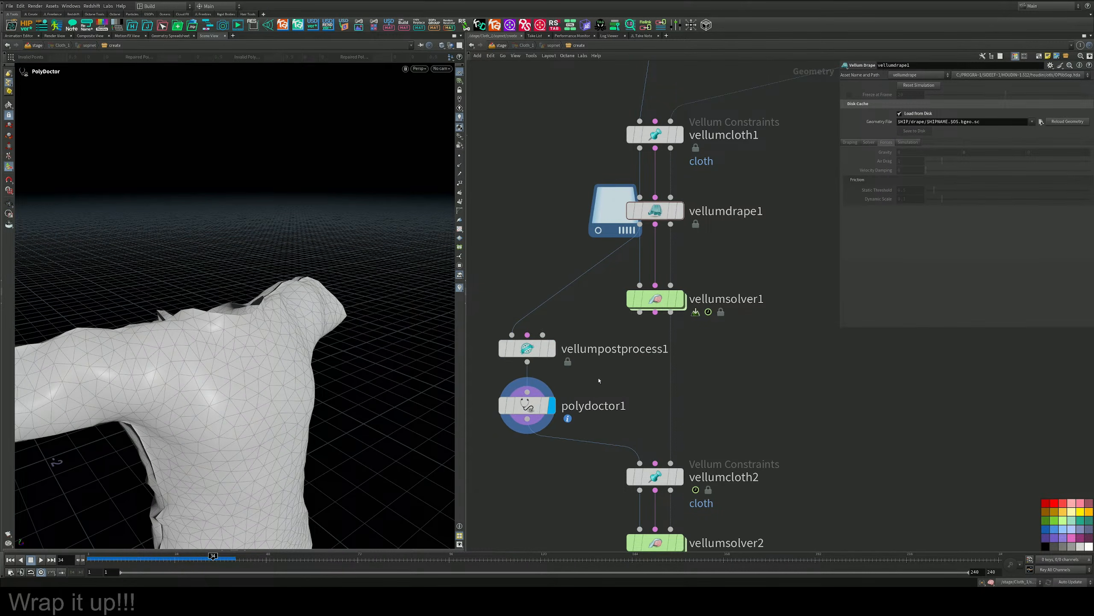
middle_click_drag(598, 385, 604, 316)
left_click(685, 408)
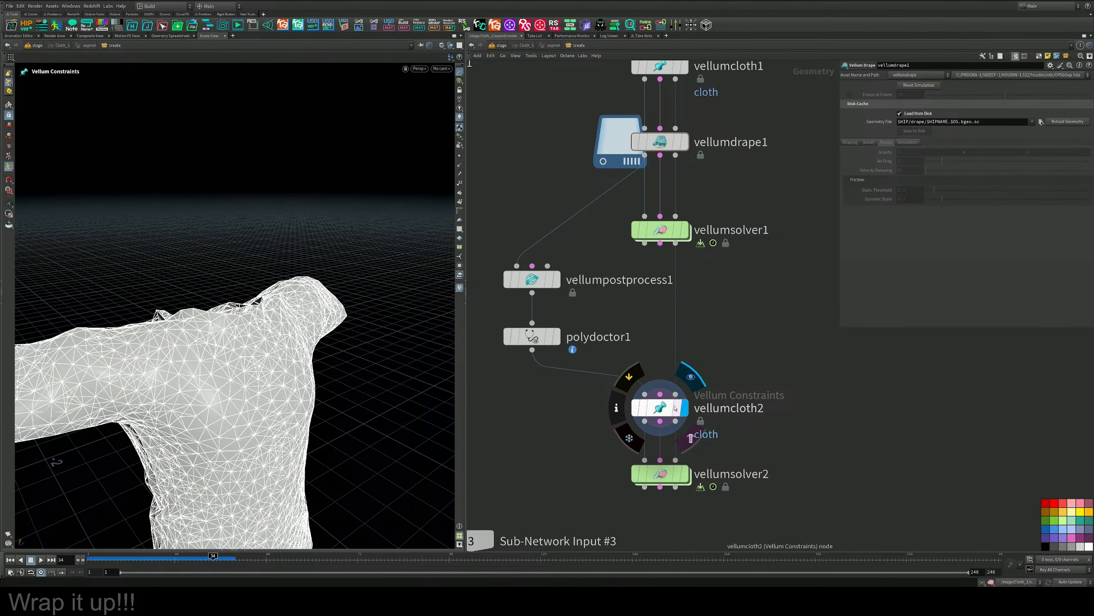
left_click_drag(344, 354, 447, 357, "alt")
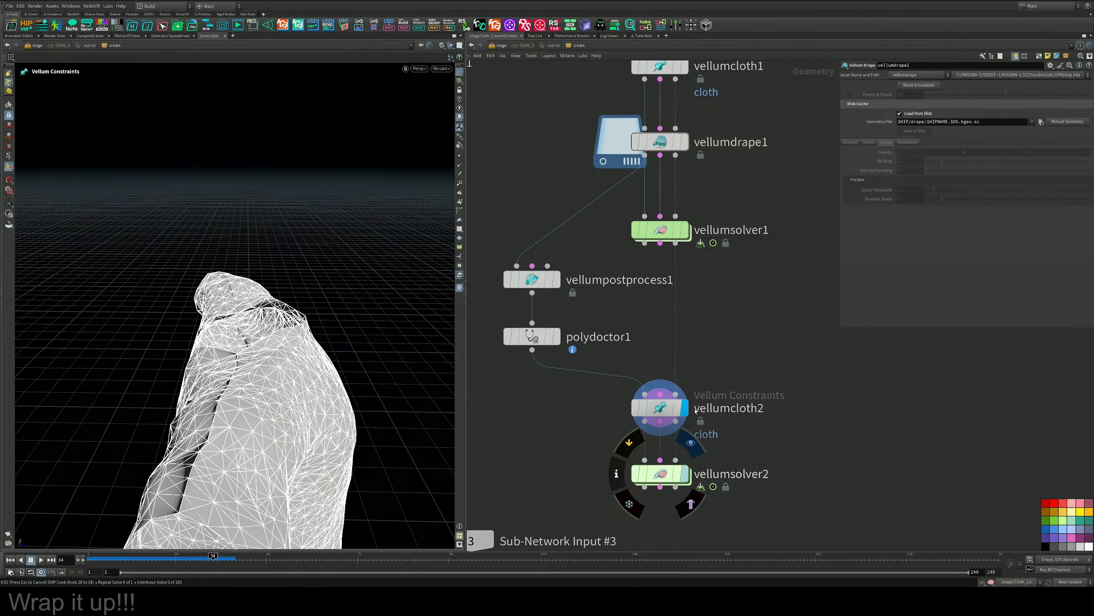
Display vellumsolver2, return to frame 1 and frame the dressed Tommy figure in the view.
left_click_drag(371, 345, 98, 379, "alt")
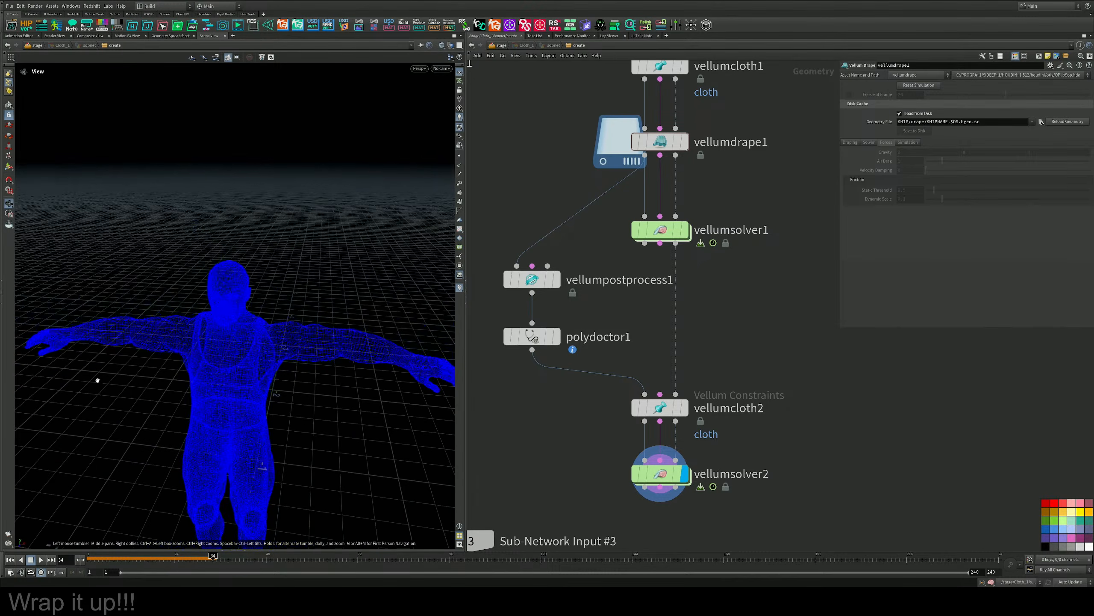
middle_click_drag(257, 367, 328, 198, "alt")
right_click_drag(327, 198, 185, 258, "alt")
left_click_drag(186, 258, 223, 454, "alt")
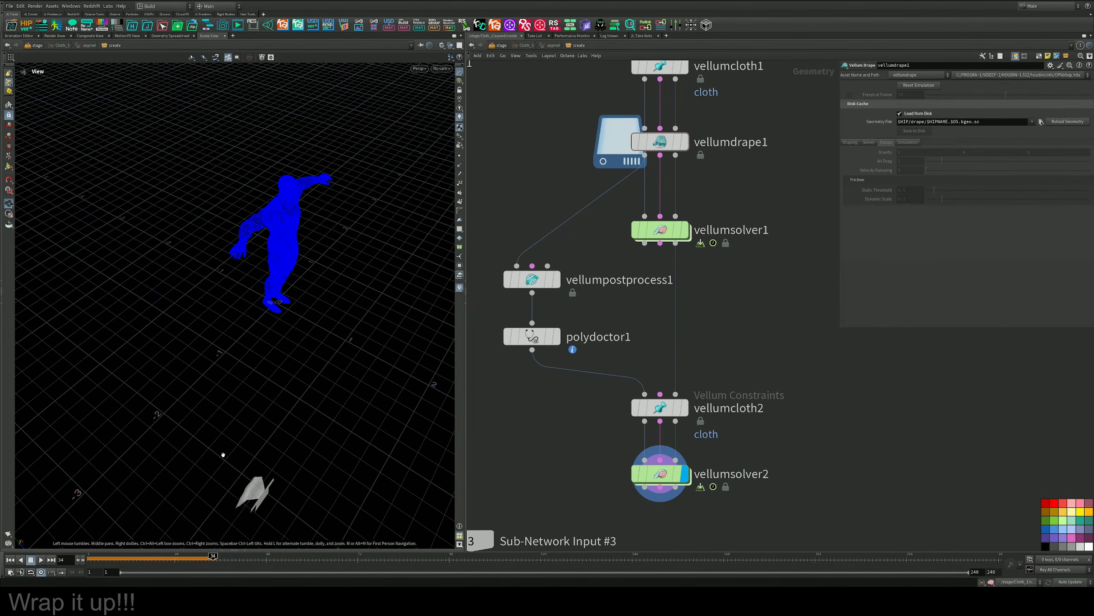
left_click(11, 559)
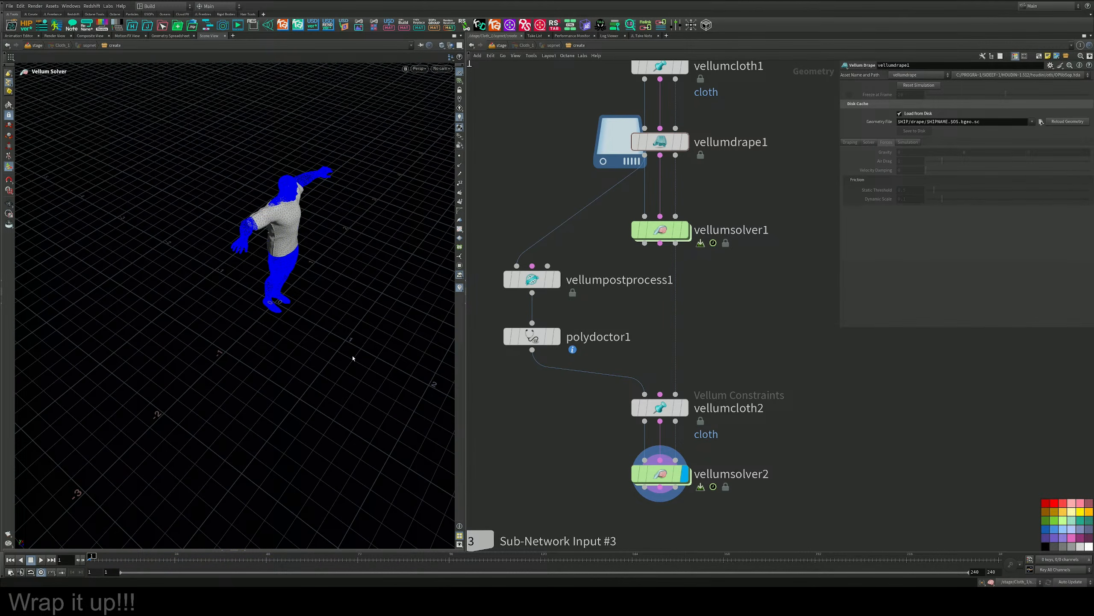
left_click_drag(353, 358, 300, 270, "alt")
right_click_drag(300, 270, 349, 229, "alt")
left_click_drag(349, 230, 340, 296, "alt")
middle_click_drag(340, 296, 343, 377, "alt")
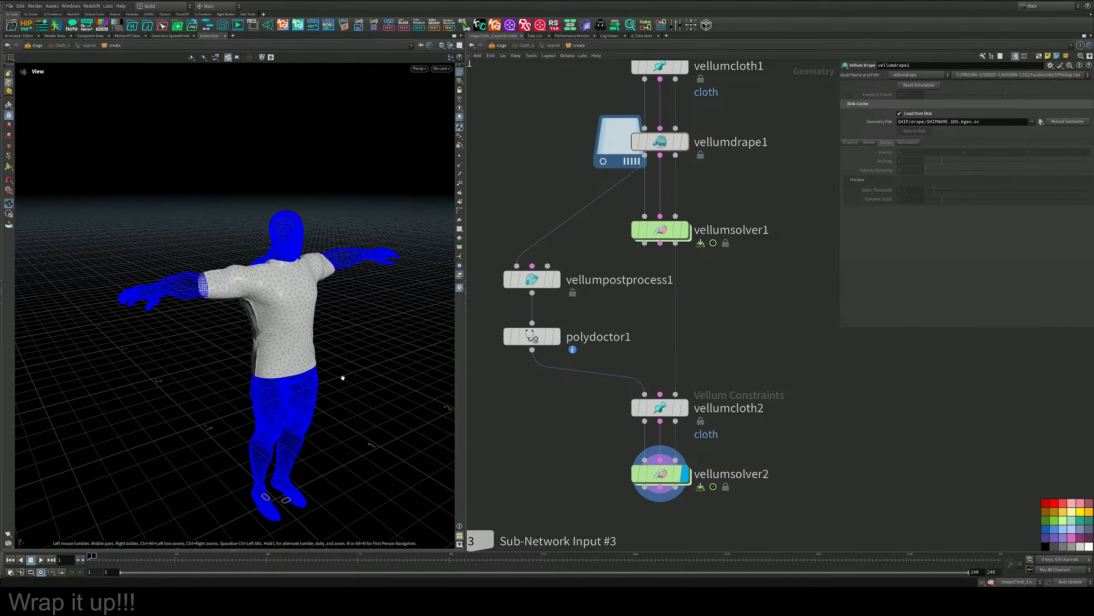
mouse_move(343, 378)
left_mouse_down("alt")
mouse_move(379, 388)
mouse_move(351, 381)
left_mouse_up("alt")
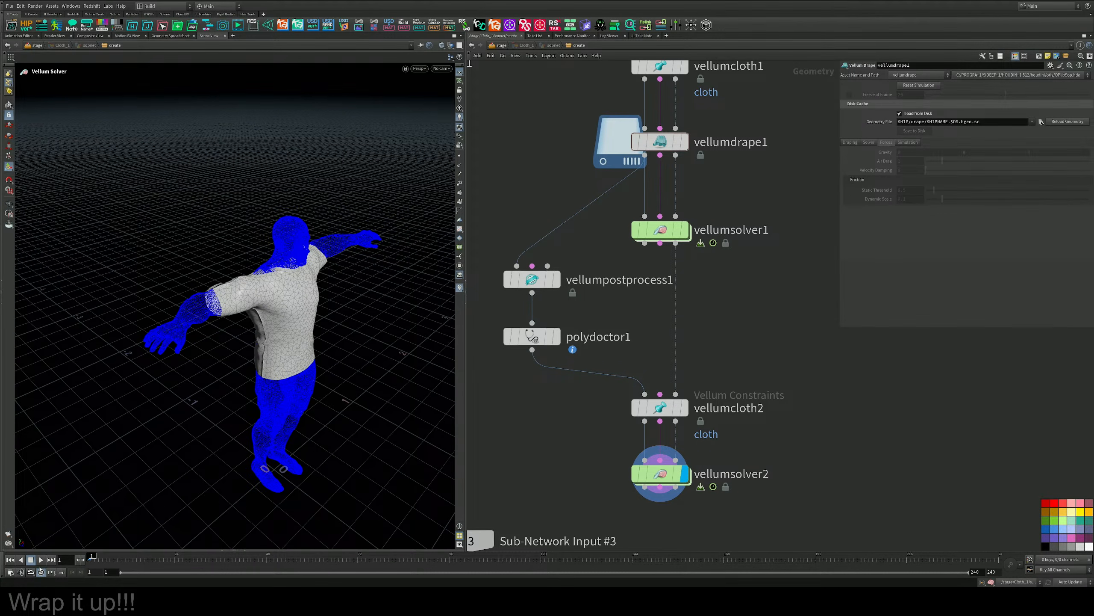
Play the vellumsolver2 simulation through to frame 78 and examine the shirt around the shoulders and sleeves.
left_click(41, 559)
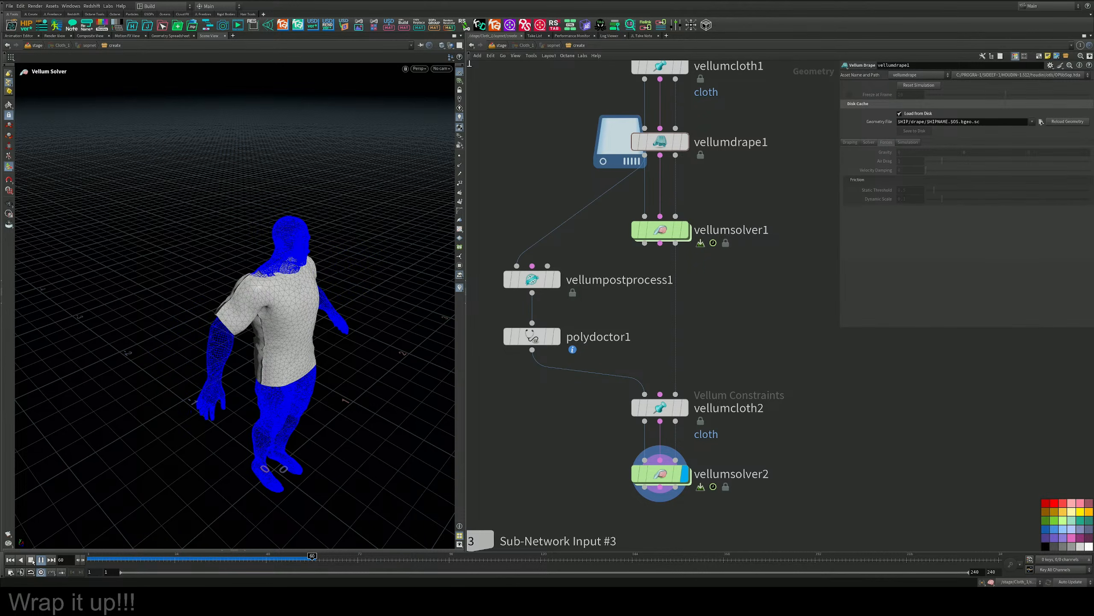
left_click(31, 560)
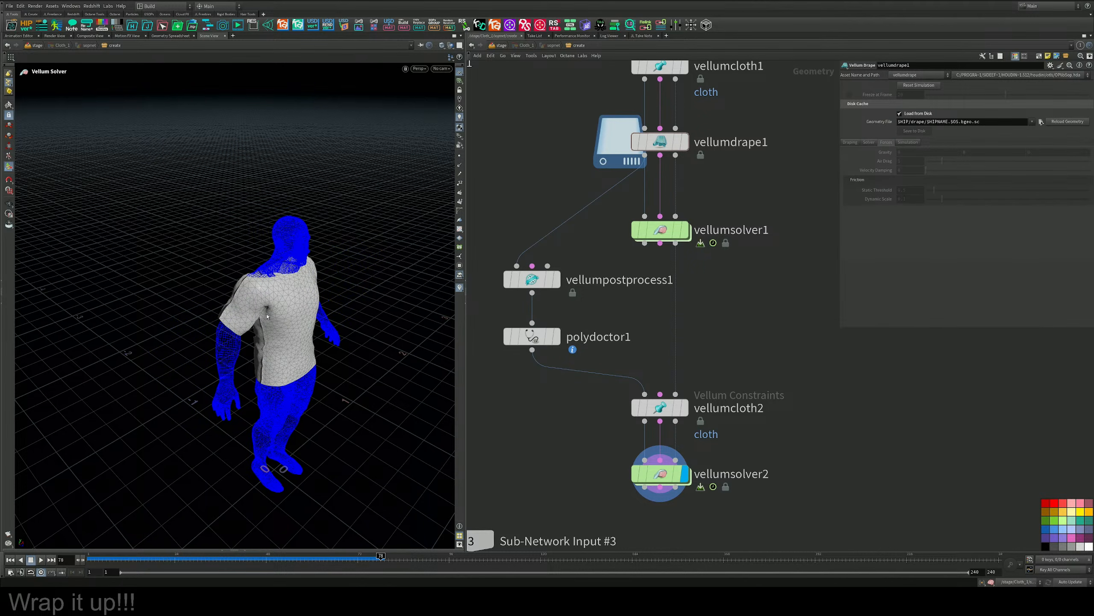
left_click_drag(328, 303, 218, 264, "alt")
right_click_drag(218, 264, 345, 275, "alt")
left_click_drag(345, 276, 352, 299, "alt")
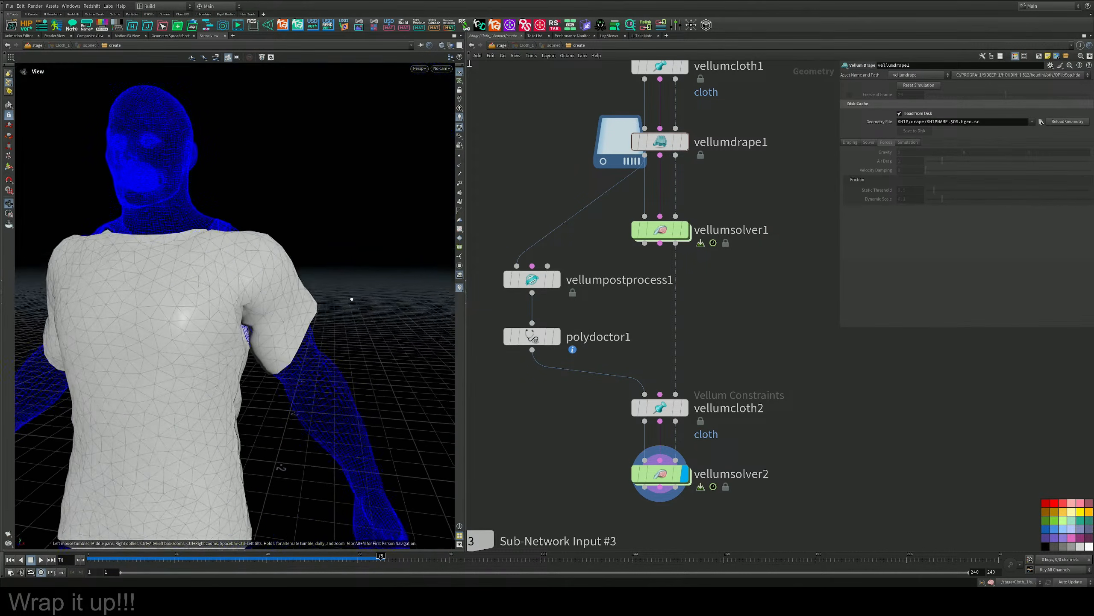
right_click_drag(352, 299, 259, 283, "alt")
left_click_drag(258, 282, 286, 278, "alt")
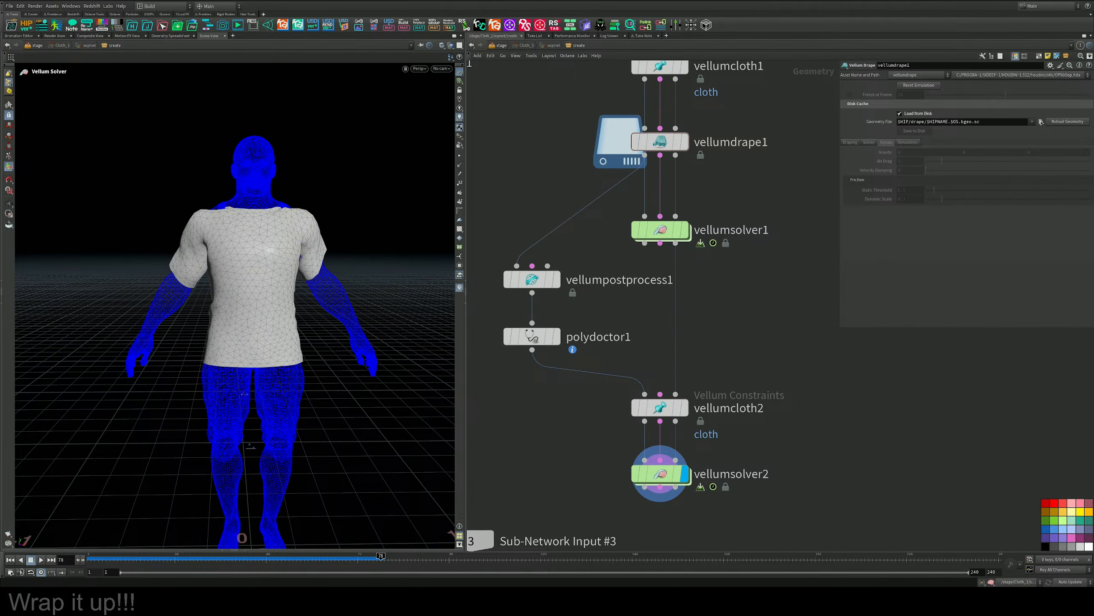
Return to frame 1, select curve1 and raise the two upper neckline corner points of the shirt outline.
key("ctrl+Up")
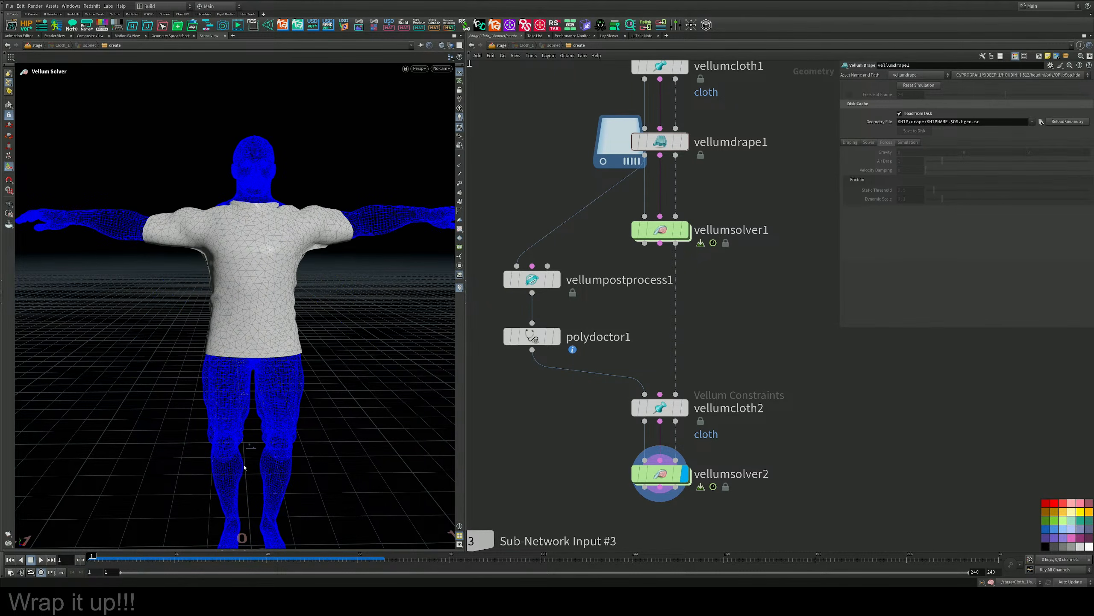
scroll(591, 168, "down", 3)
middle_click_drag(591, 168, 596, 377)
scroll(596, 384, "down", 2)
middle_click_drag(631, 223, 630, 405)
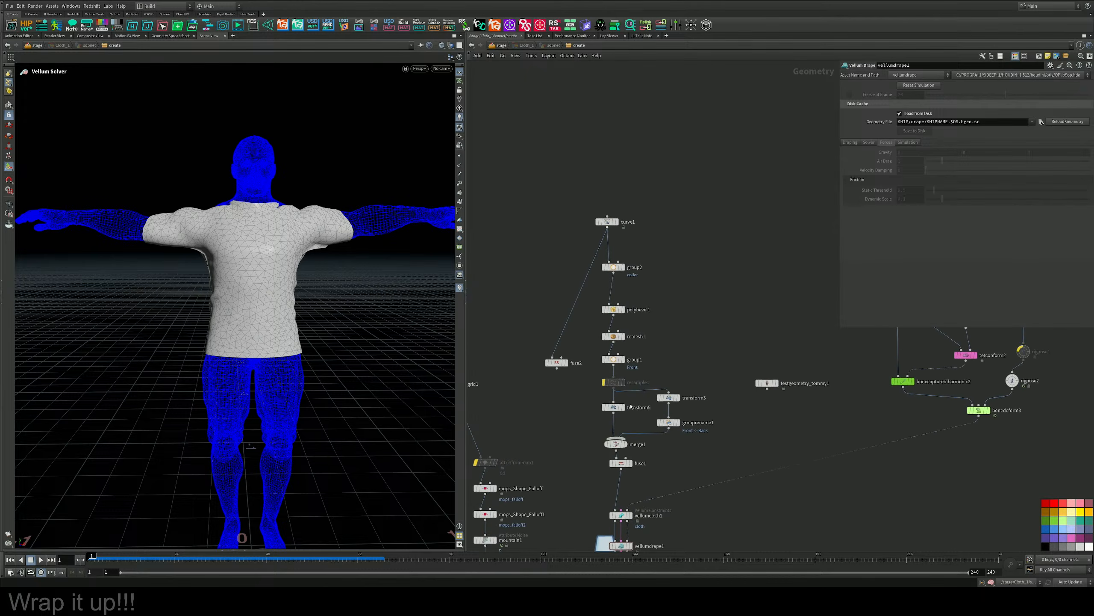
scroll(611, 282, "up", 5)
middle_click_drag(652, 238, 670, 350)
left_click_drag(691, 202, 558, 285)
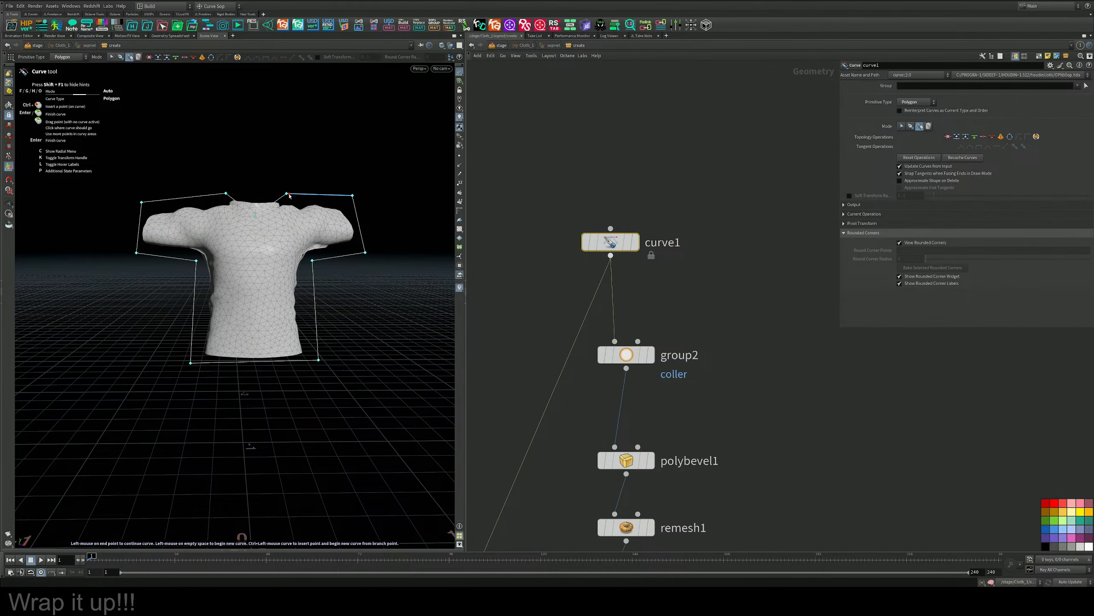
left_click_drag(286, 194, 223, 184)
Display vellumdrape1 at frame 1, disable Load from Disk and play the live drape through to frame 12.
scroll(707, 419, "down", 10)
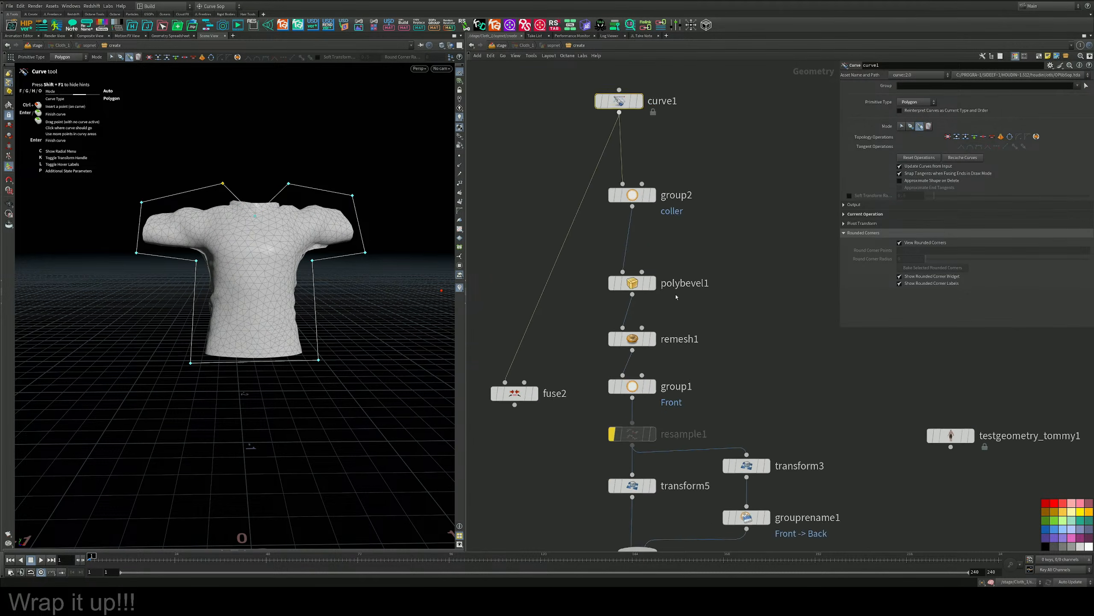
scroll(715, 330, "up", 5)
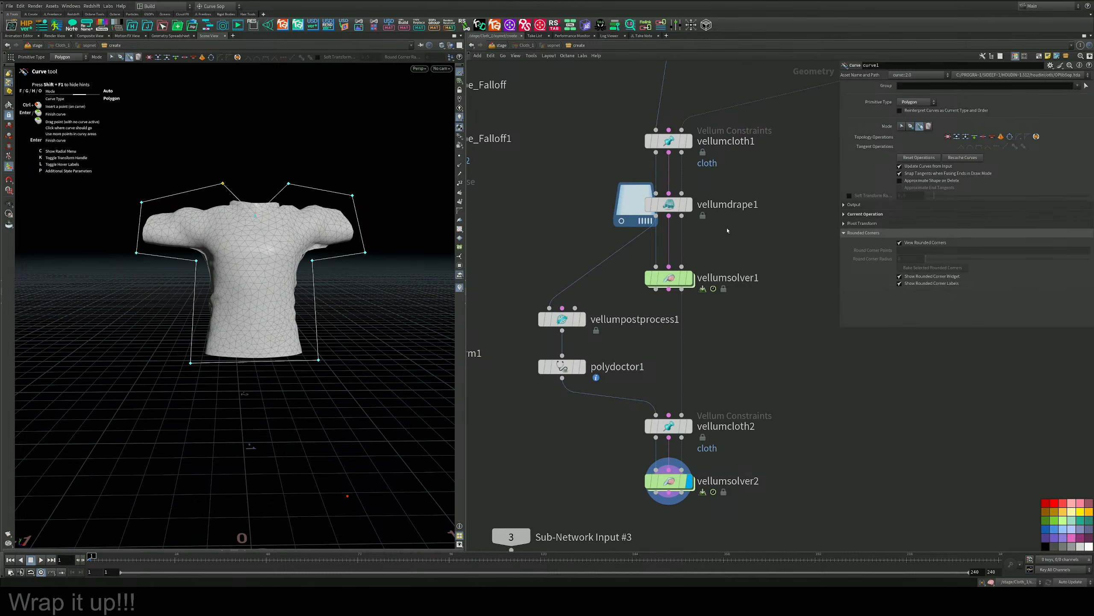
left_click(689, 205)
left_click(670, 205)
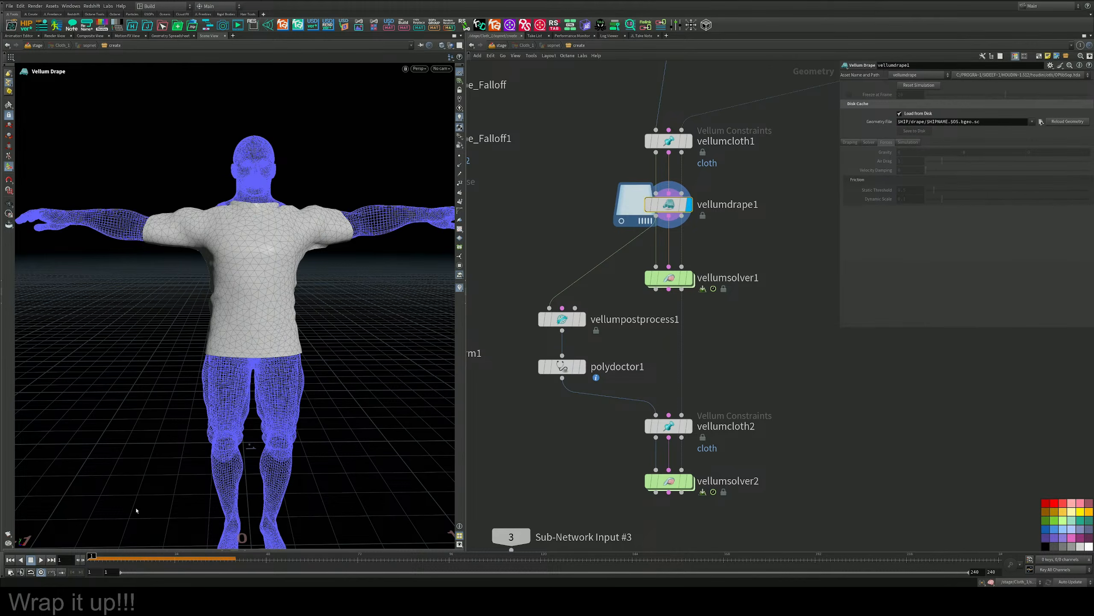
left_click(11, 561)
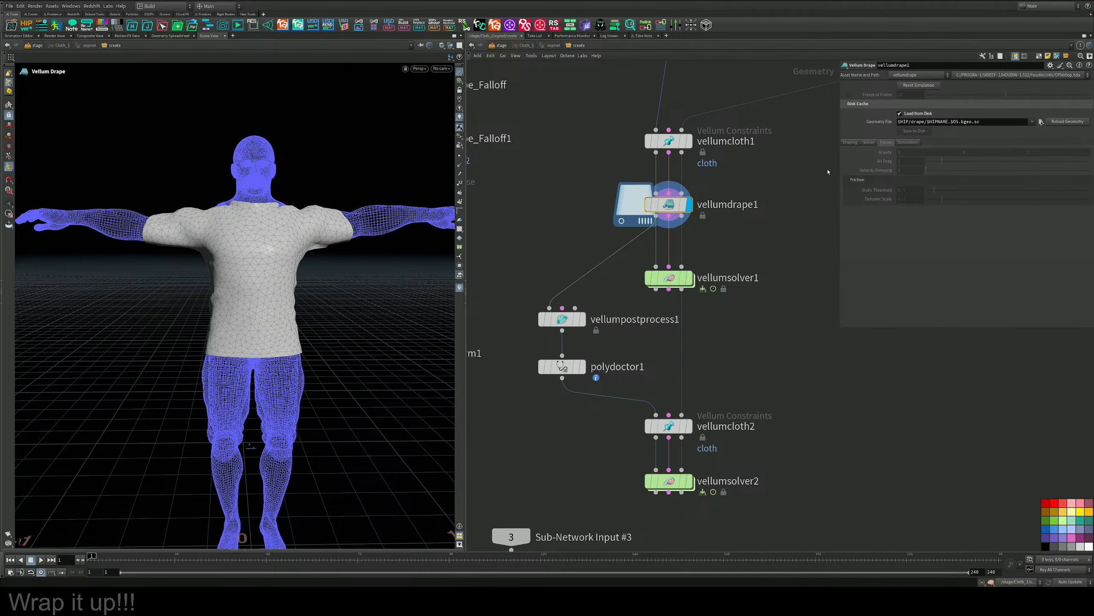
left_click(900, 114)
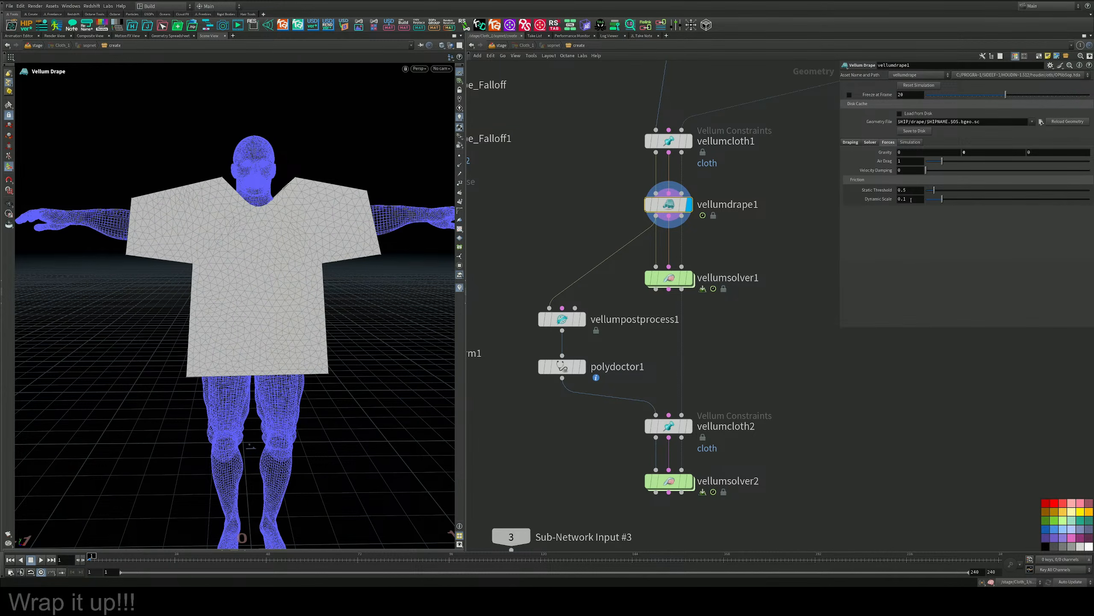
left_click(42, 559)
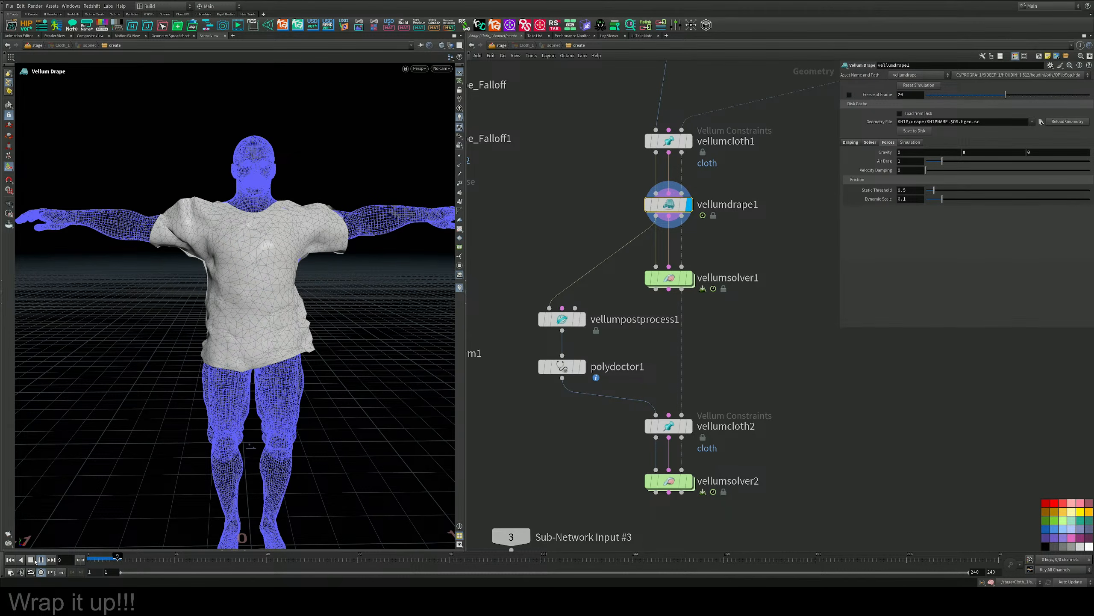
left_click(33, 560)
left_click_drag(261, 260, 367, 334)
Select and display group2 to show the flat shirt shape with the coller group from the front.
scroll(820, 182, "down", 2)
middle_click_drag(799, 104, 720, 410)
scroll(720, 405, "down", 1)
middle_click_drag(692, 202, 720, 257)
scroll(672, 369, "up", 4)
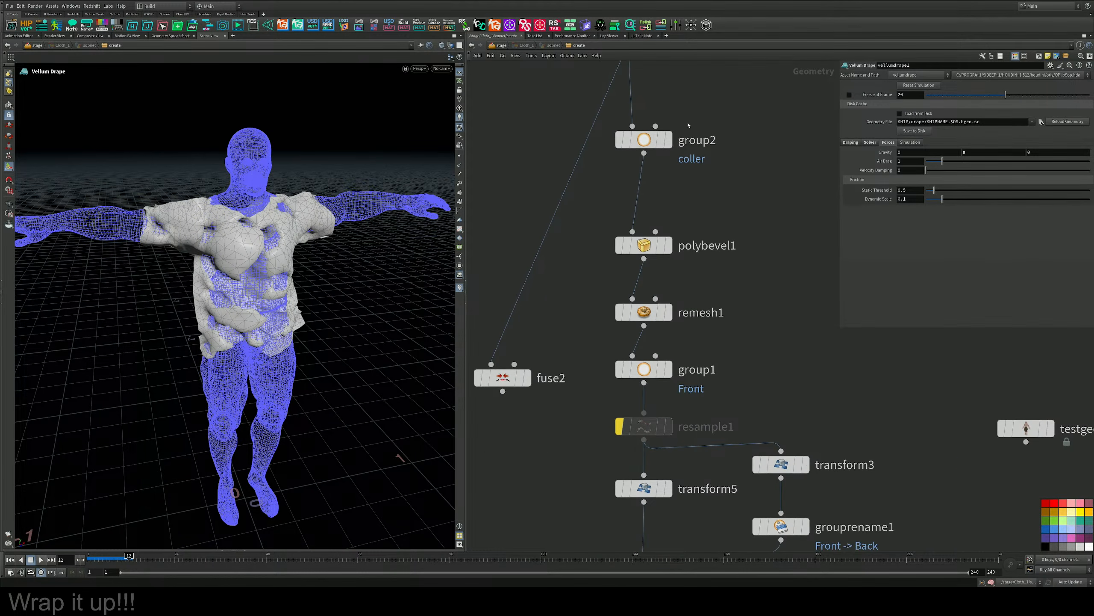
left_click_drag(689, 107, 616, 165)
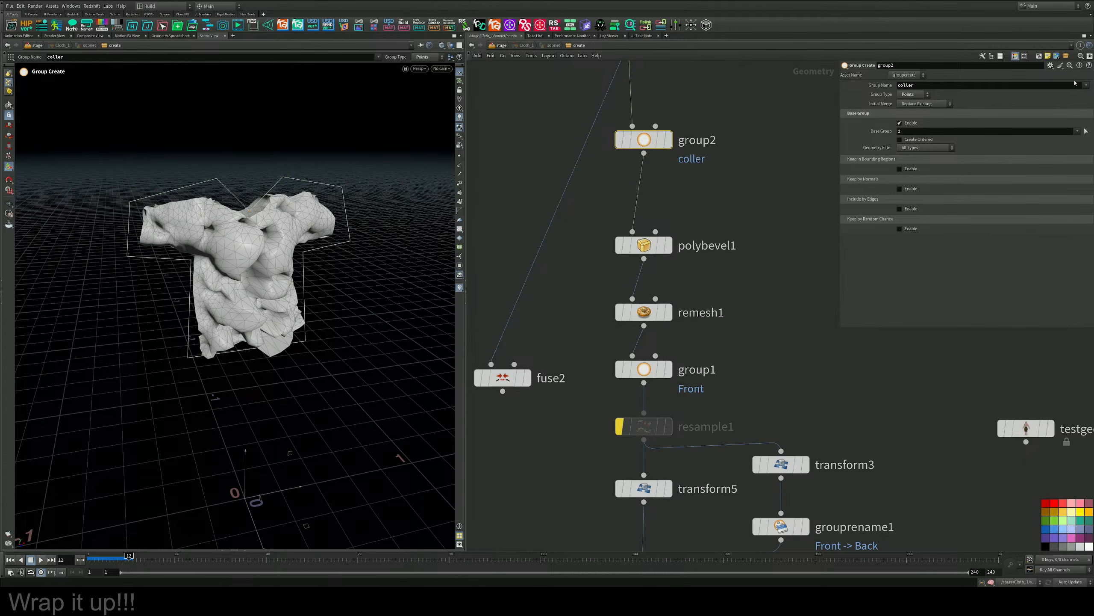
left_click(669, 141)
left_click_drag(286, 282, 248, 231, "alt")
middle_click_drag(248, 231, 249, 244, "alt")
Select group1 and start reselecting the Front group's base points in an enlarged front view.
middle_click_drag(701, 285, 703, 192)
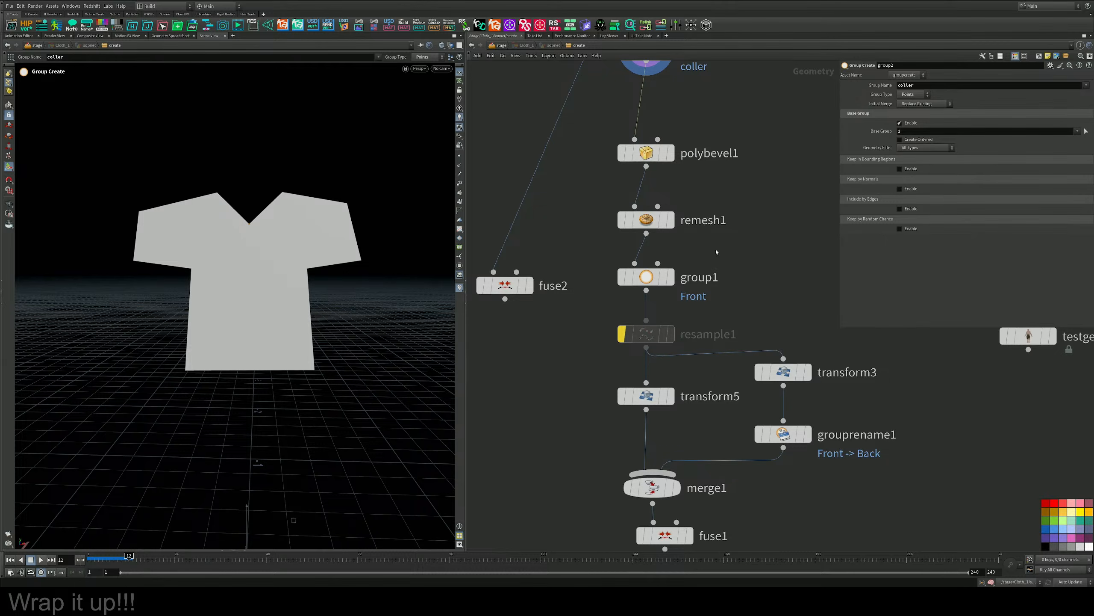
left_click(663, 276)
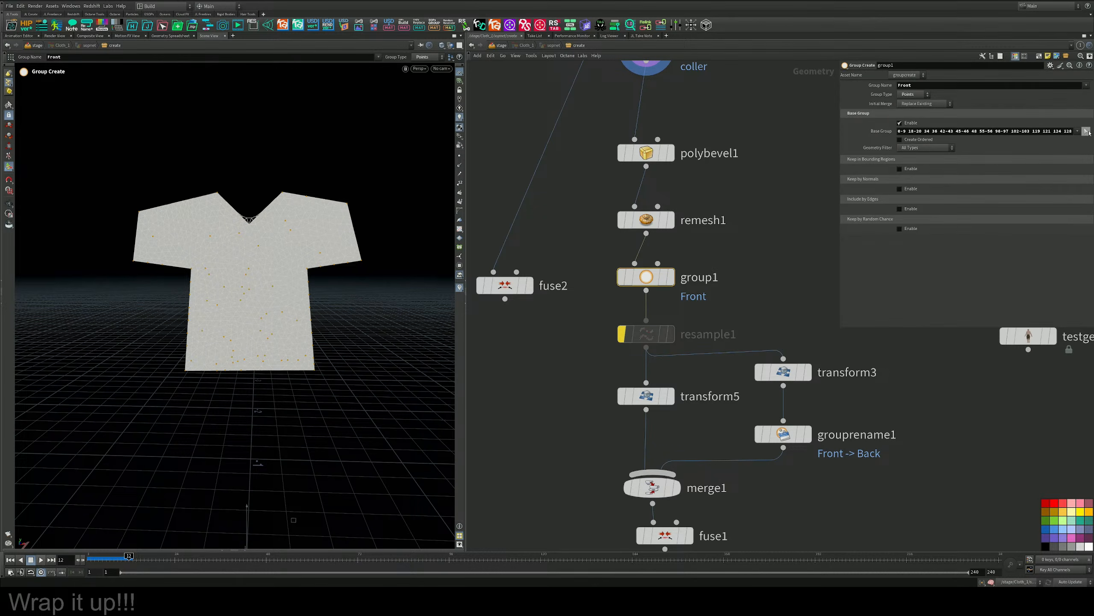
key("Escape")
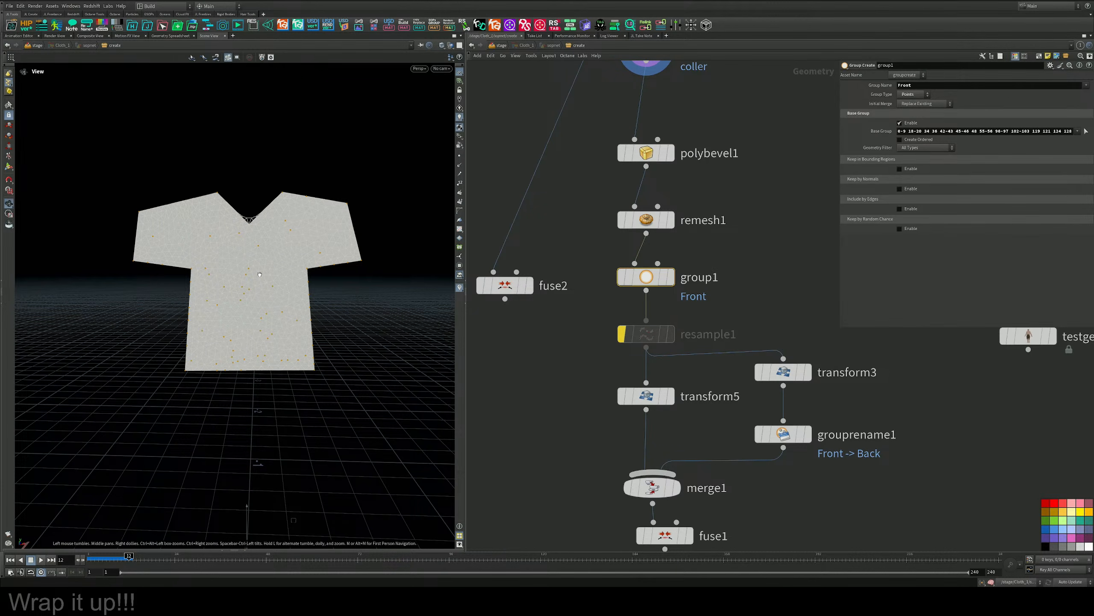
key("Return")
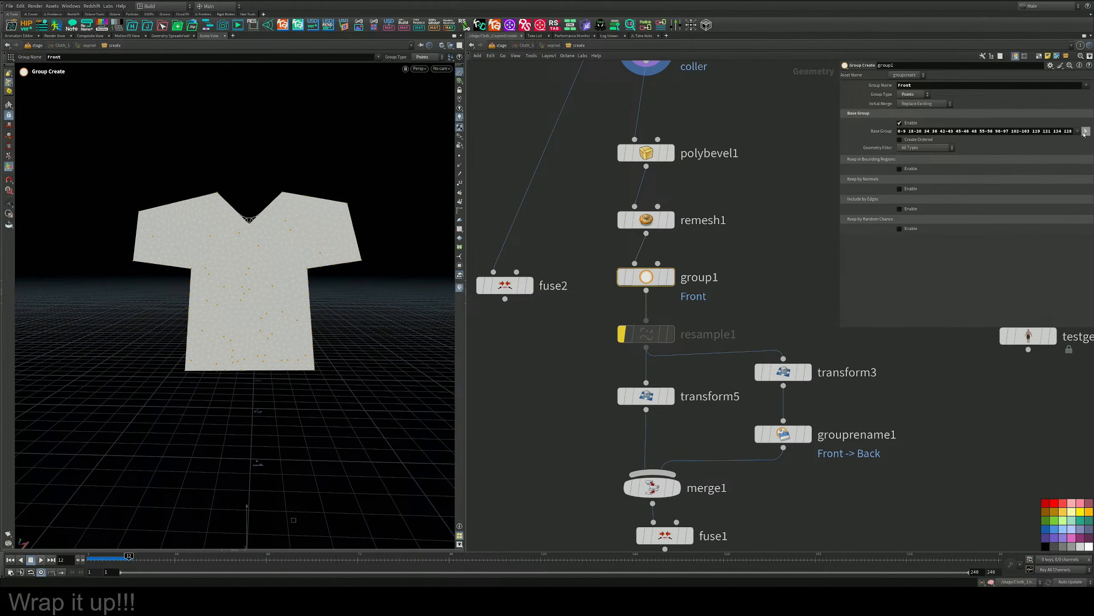
left_click(1086, 132)
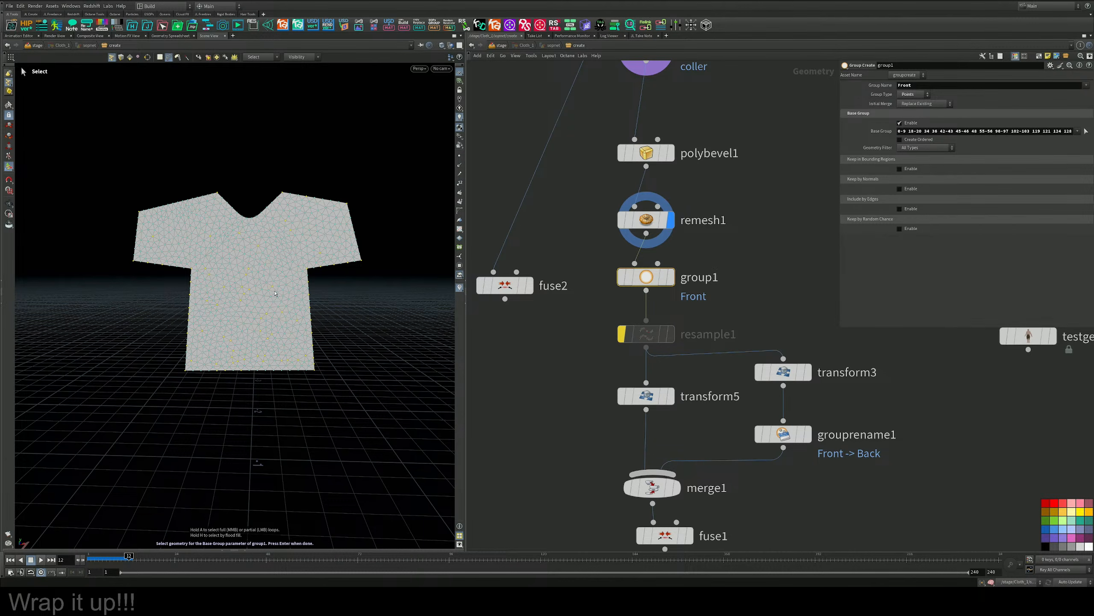
key("space+b")
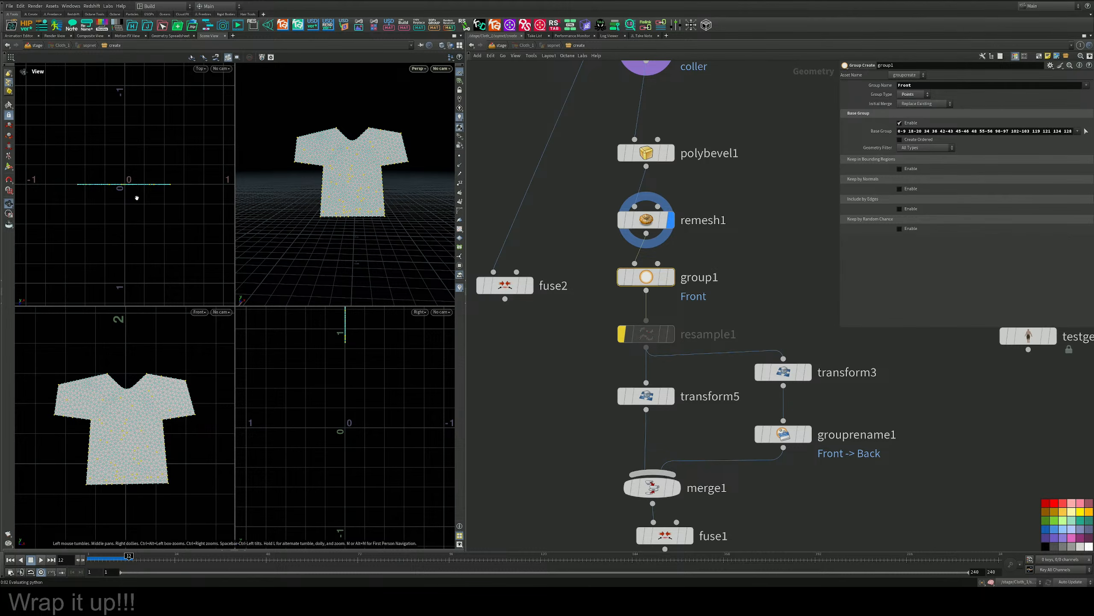
key("space+b")
scroll(83, 298, "up", 4)
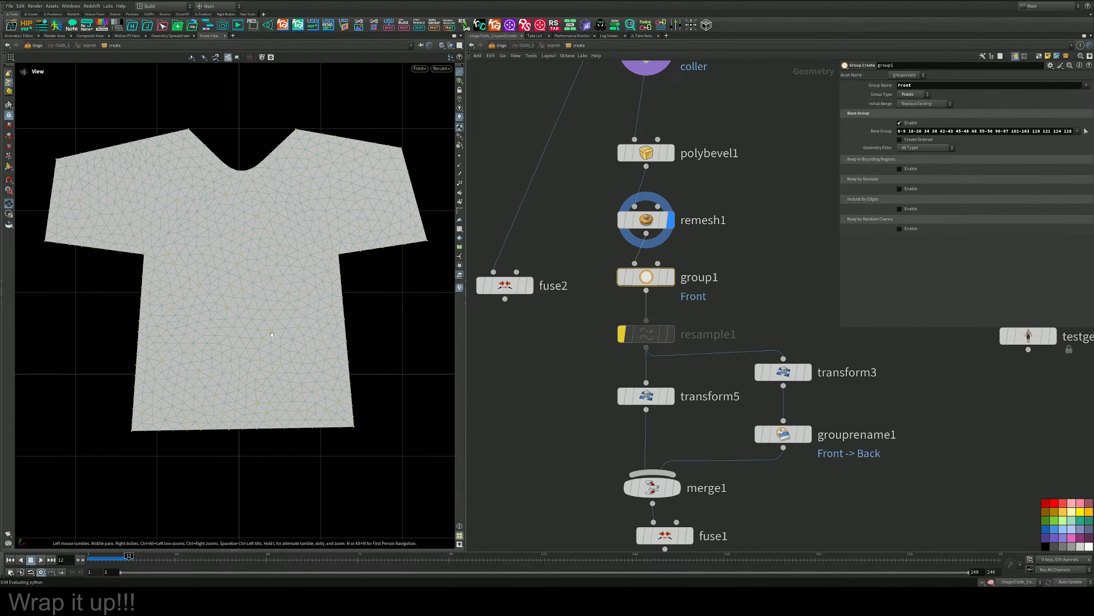
Clear the existing point selection for the Front group and switch to lasso selection.
left_click(160, 57)
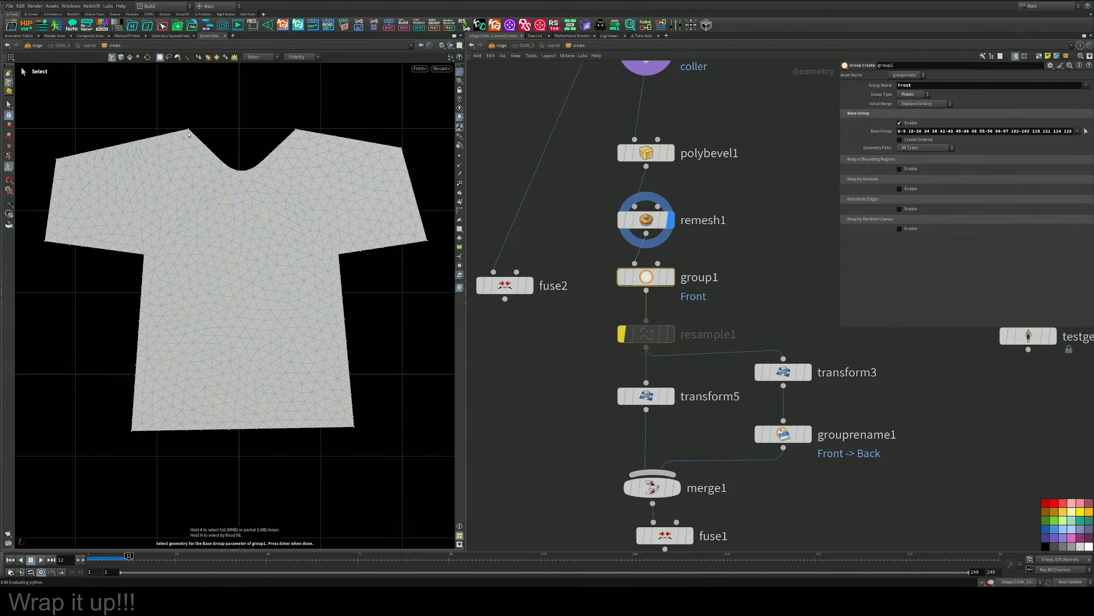
left_click(401, 458)
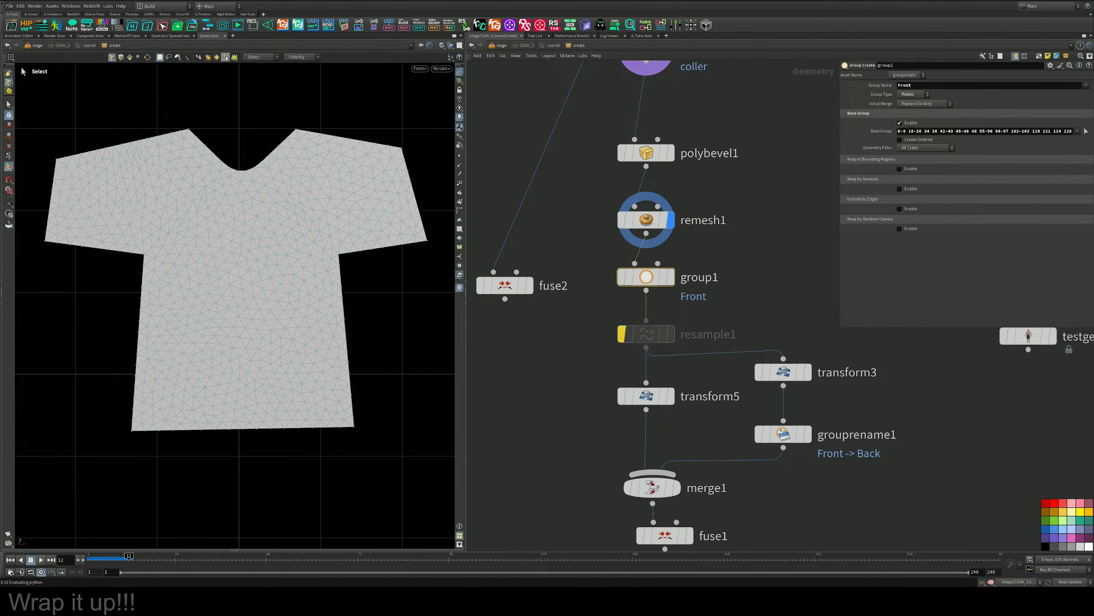
left_click(257, 58)
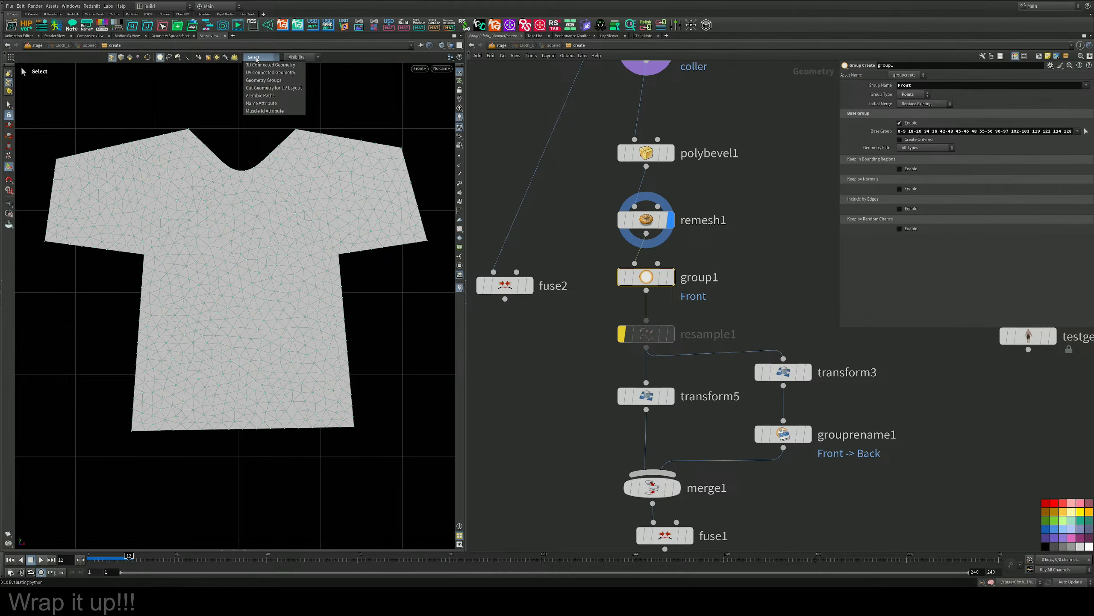
left_click(257, 59)
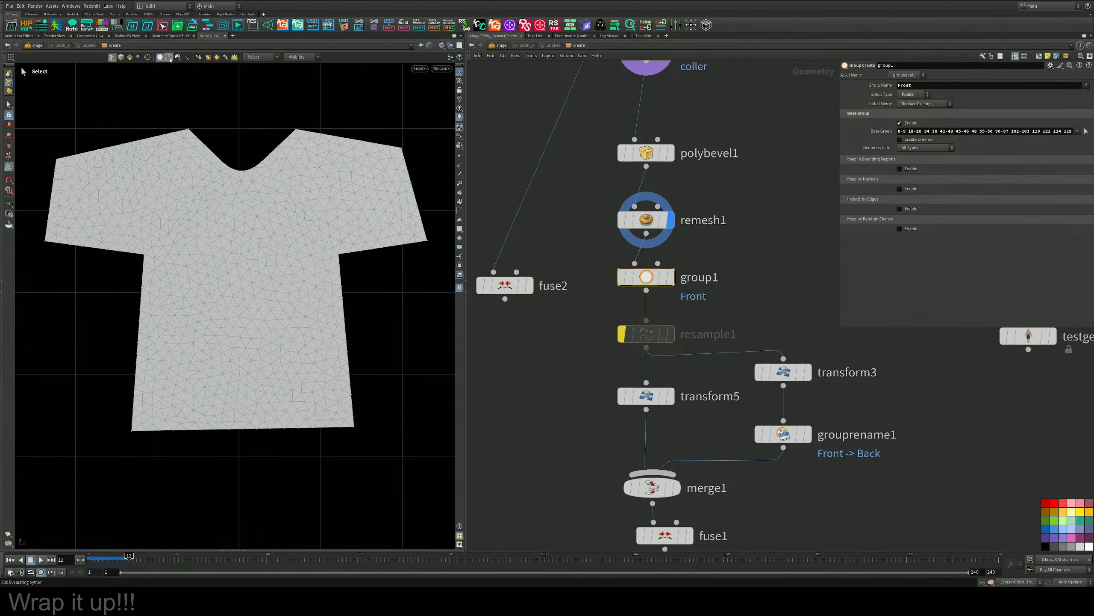
left_click(171, 60)
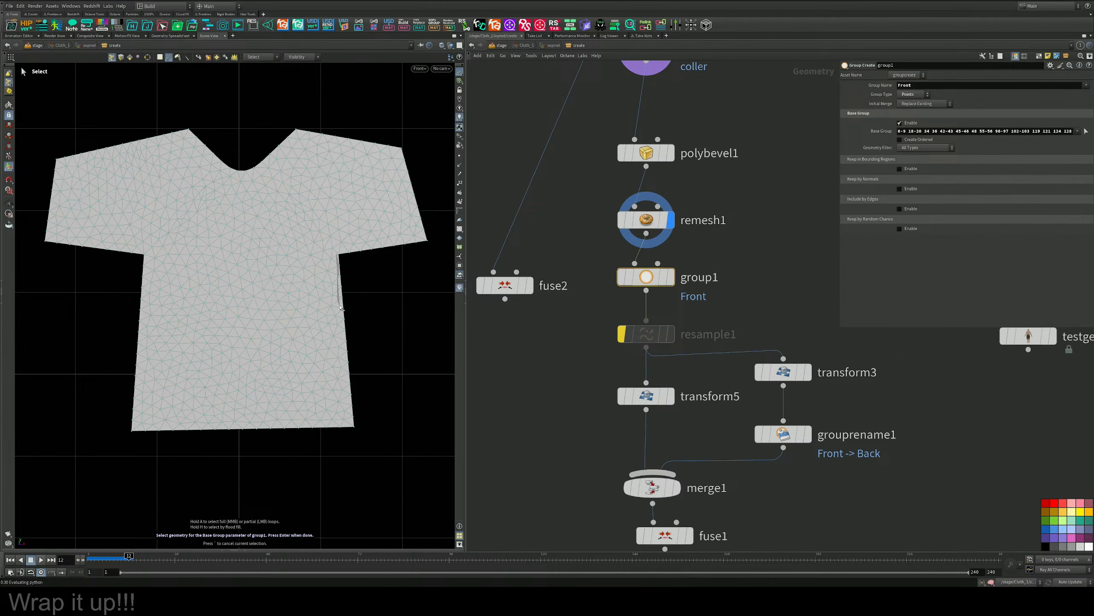
Lasso the base points along the right-hand side seam, under-sleeve edge and shoulder edge of the front panel.
mouse_move(346, 331)
left_mouse_down()
mouse_move(359, 440)
mouse_move(378, 300)
mouse_move(357, 263)
mouse_move(439, 249)
mouse_move(433, 239)
mouse_move(347, 252)
mouse_move(333, 287)
mouse_move(339, 306)
left_mouse_up()
mouse_move(345, 343)
left_mouse_down()
mouse_move(349, 399)
mouse_move(396, 445)
left_mouse_up()
left_click_drag(435, 253, 440, 238)
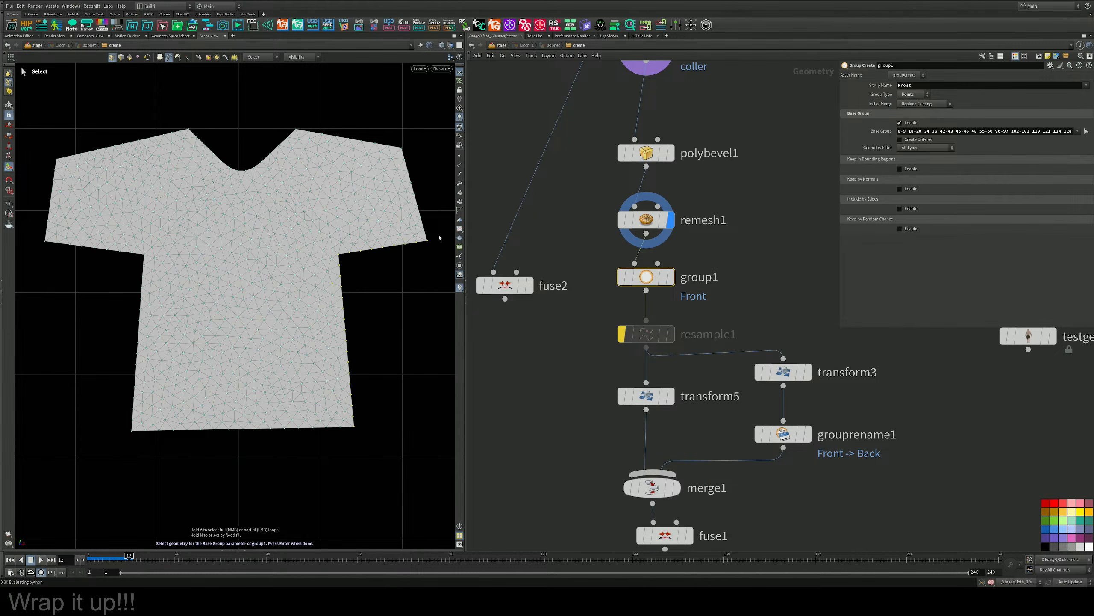
left_click_drag(323, 277, 335, 283)
left_click_drag(280, 131, 309, 137)
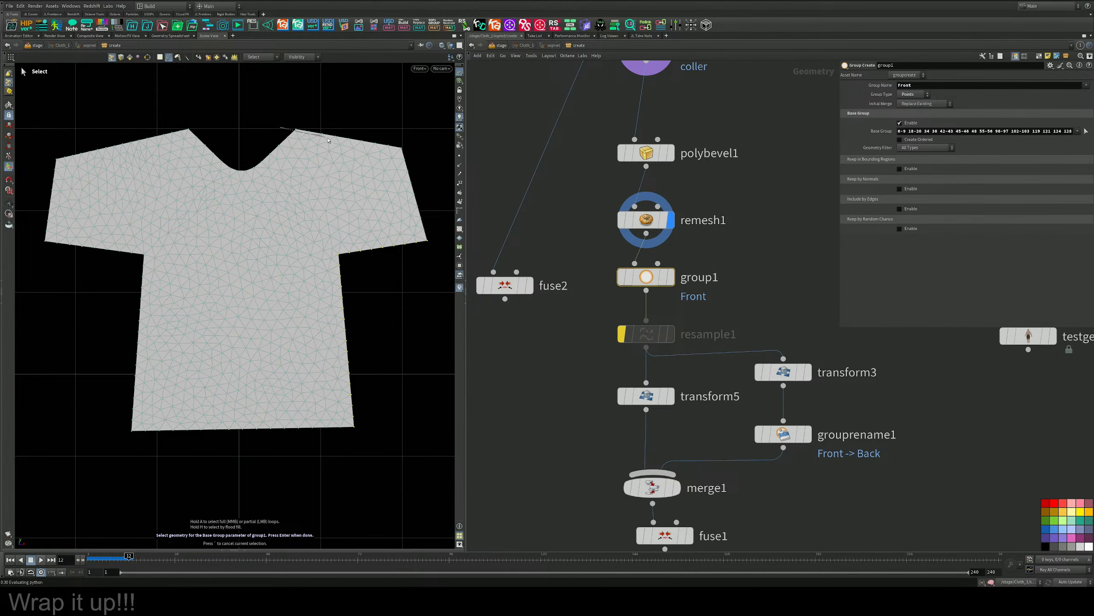
mouse_move(390, 151)
left_mouse_down()
mouse_move(379, 102)
mouse_move(273, 107)
left_mouse_up()
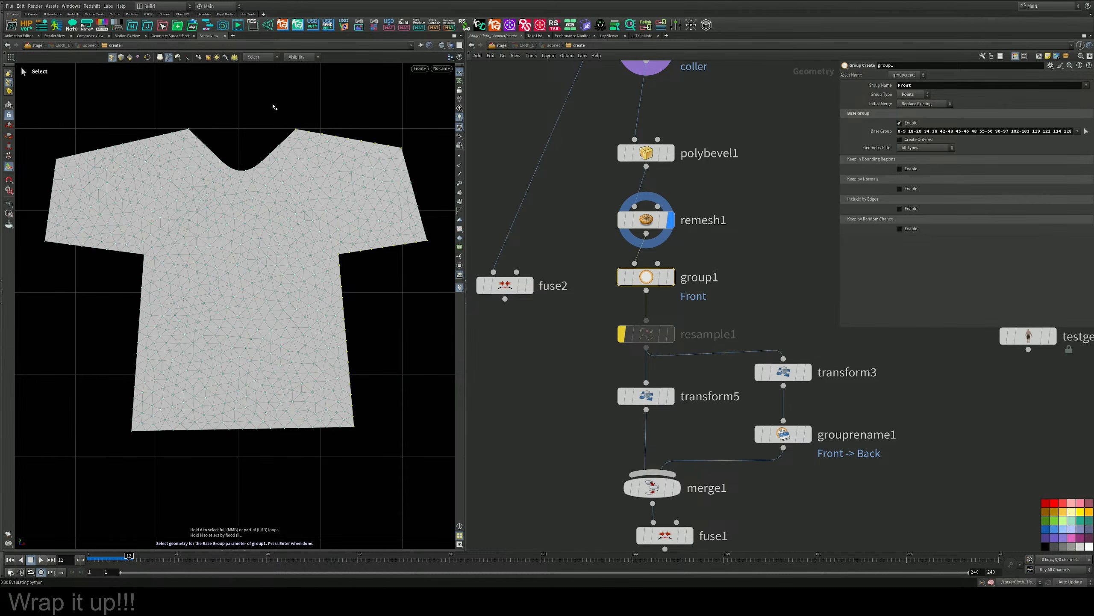
Add the opposite shoulder, under-sleeve and side seam points and confirm them as the Front group's base selection.
left_click_drag(197, 131, 172, 137)
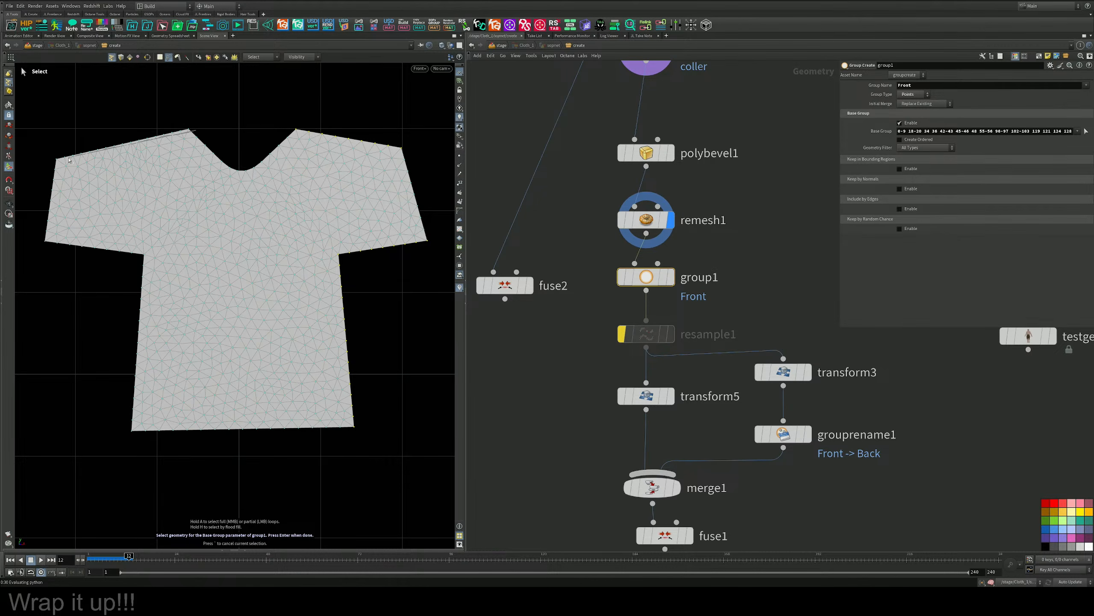
mouse_move(69, 160)
left_mouse_down()
mouse_move(40, 138)
mouse_move(184, 126)
left_mouse_up()
left_click_drag(49, 237, 38, 239)
mouse_move(147, 273)
left_mouse_down()
mouse_move(125, 451)
mouse_move(43, 259)
mouse_move(48, 297)
left_mouse_up()
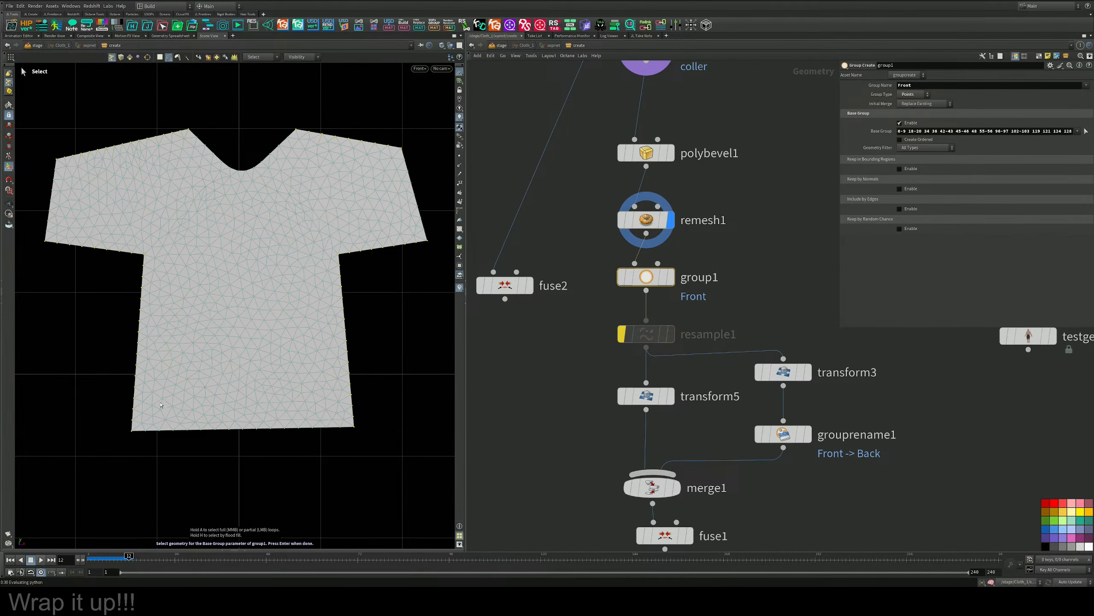
key("Return")
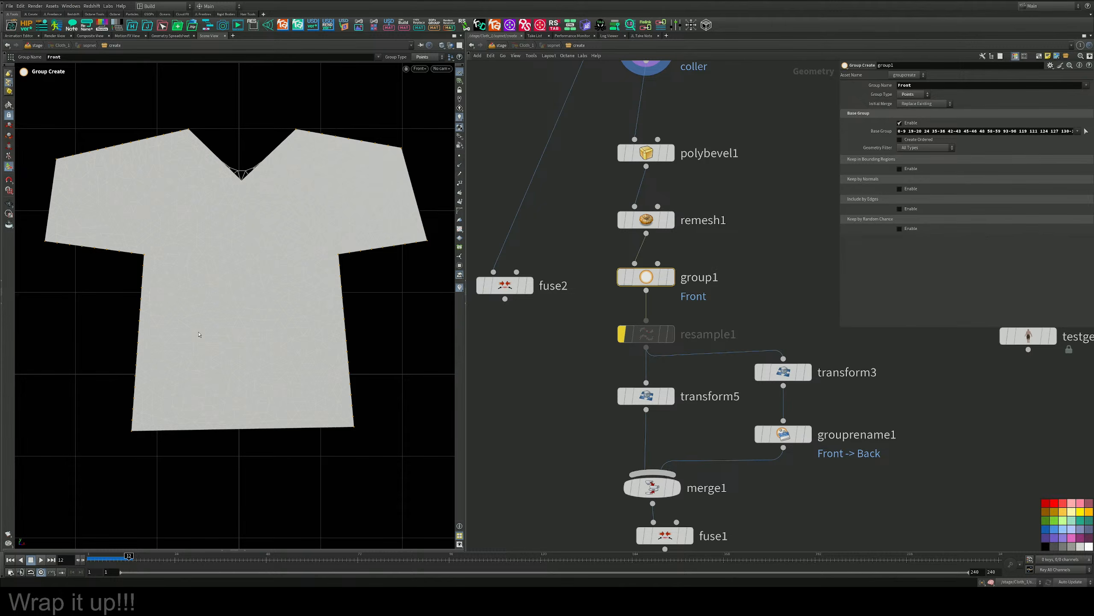
Select and display vellumdrape1, return to frame 1 and show the undraped shirt in an enlarged perspective view.
scroll(630, 347, "down", 5)
middle_click_drag(683, 531, 725, 272)
scroll(726, 271, "up", 4)
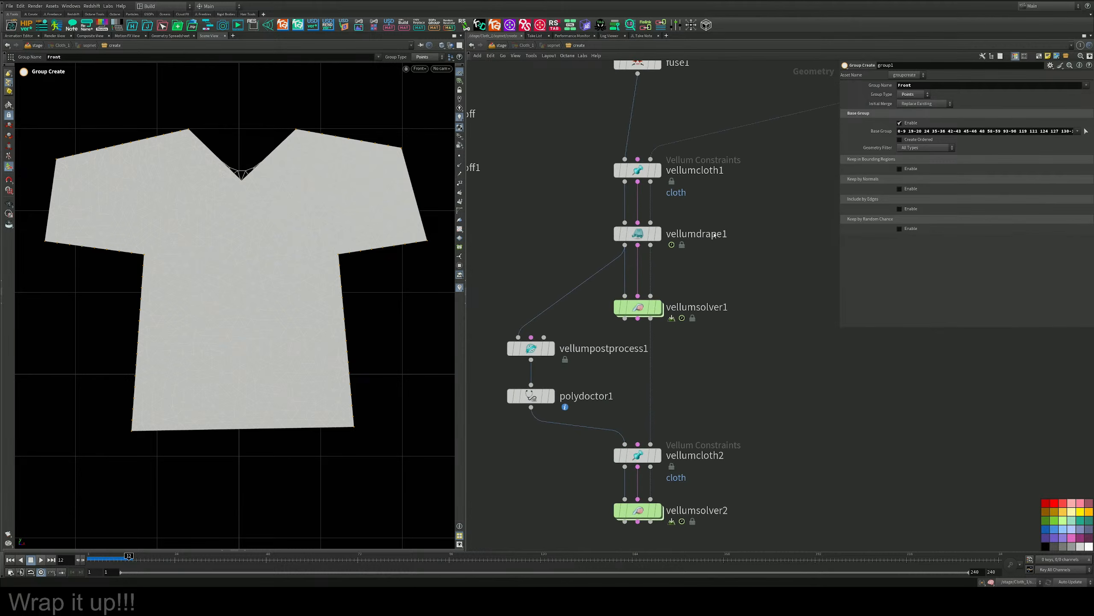
left_click(662, 237)
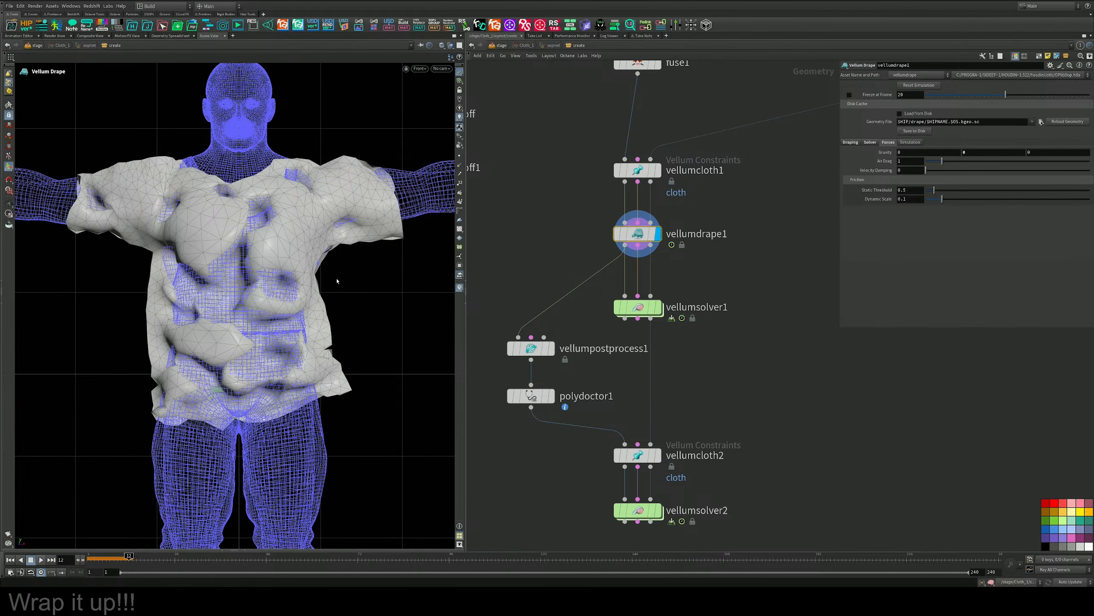
left_click(12, 560)
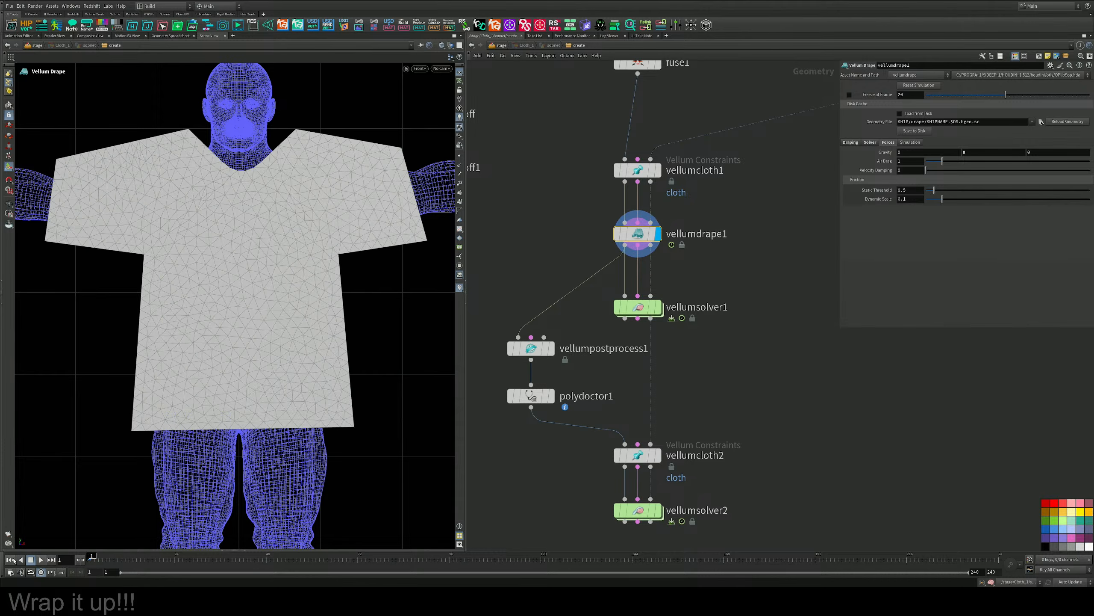
key("space+b")
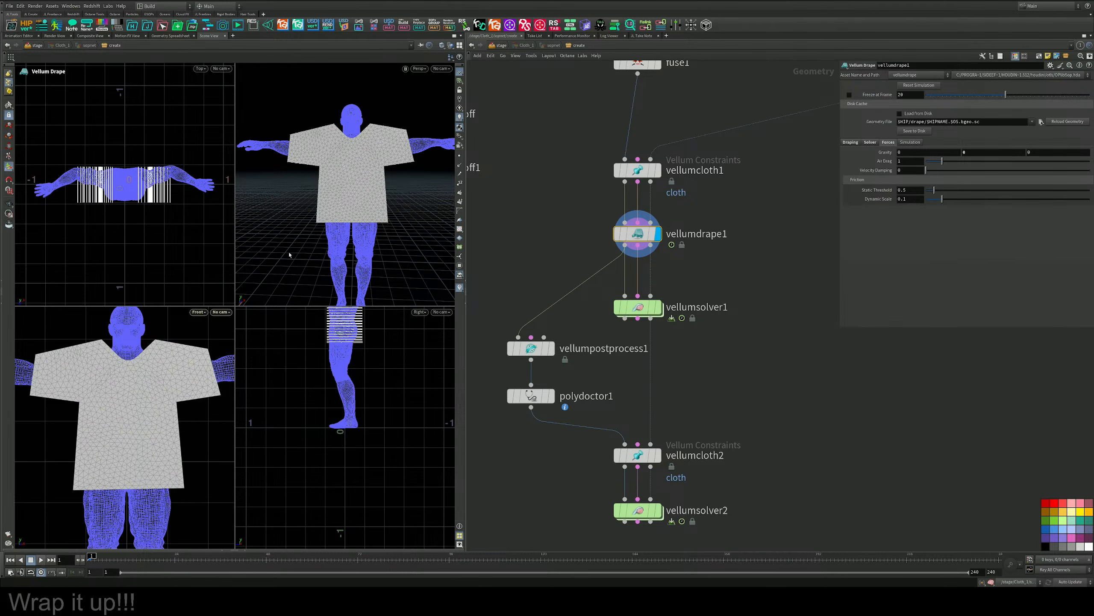
key("Escape")
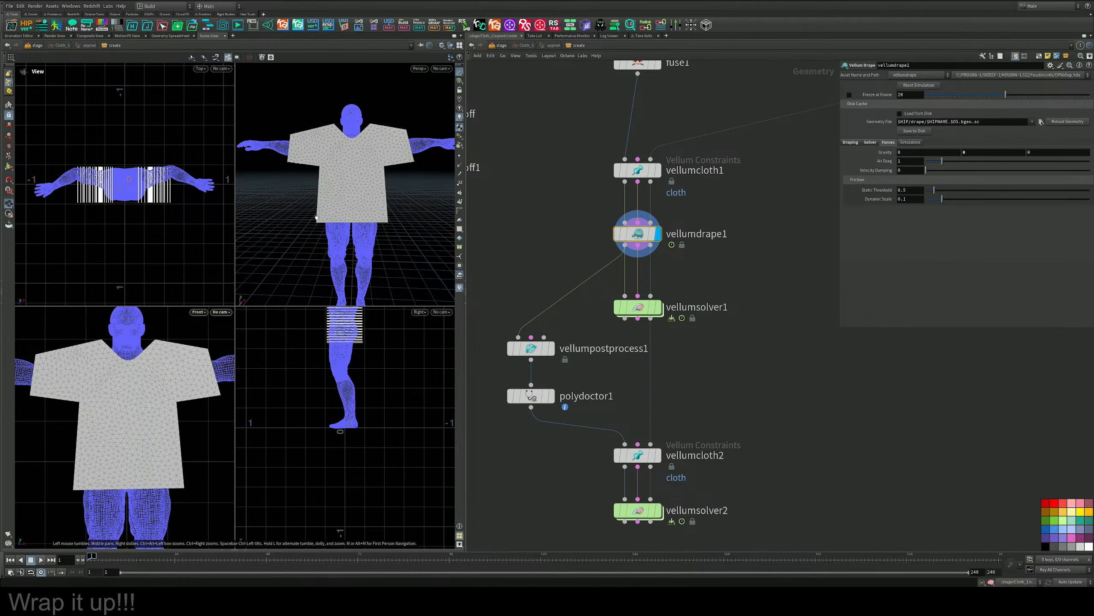
key("space+b")
left_click_drag(317, 216, 56, 518)
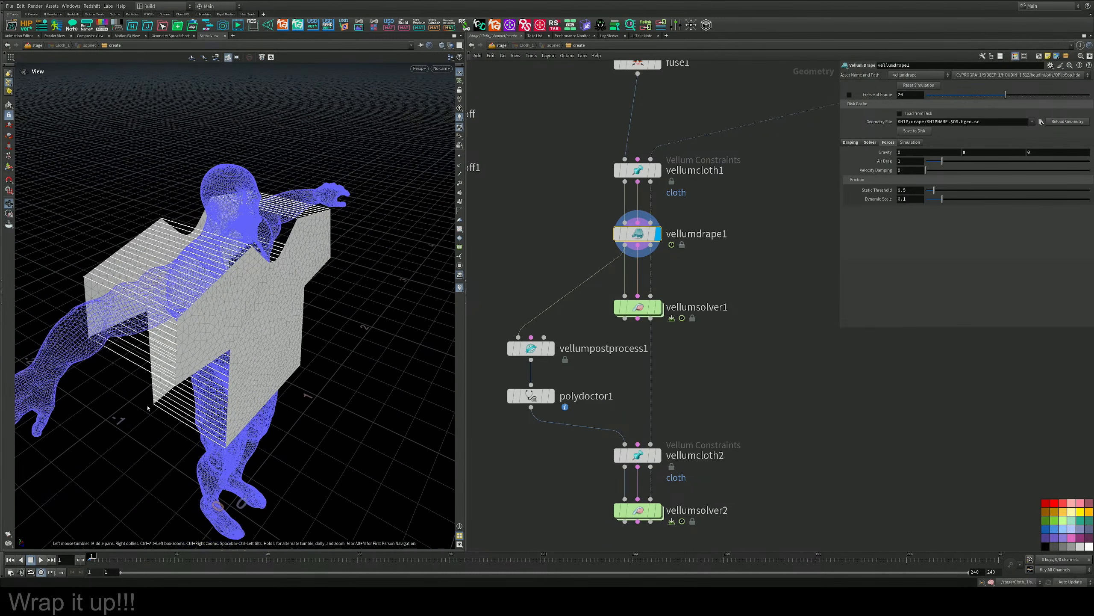
Play the live drape to frame 11 and examine the closing seams at the shoulder, sleeve and side.
left_click(41, 560)
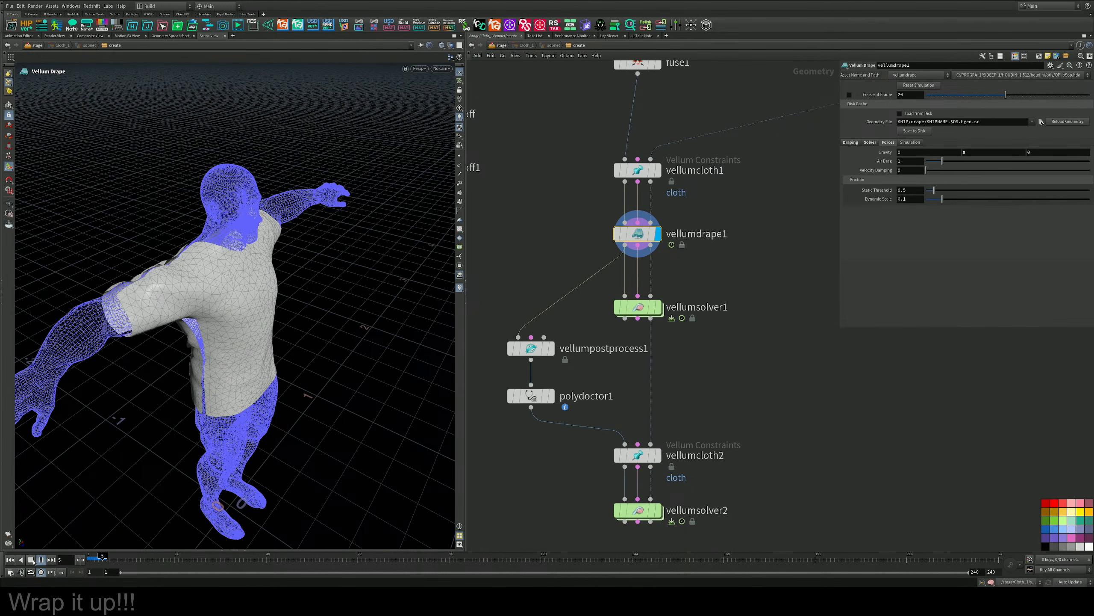
left_click(40, 559)
left_click_drag(100, 263, 178, 230, "alt")
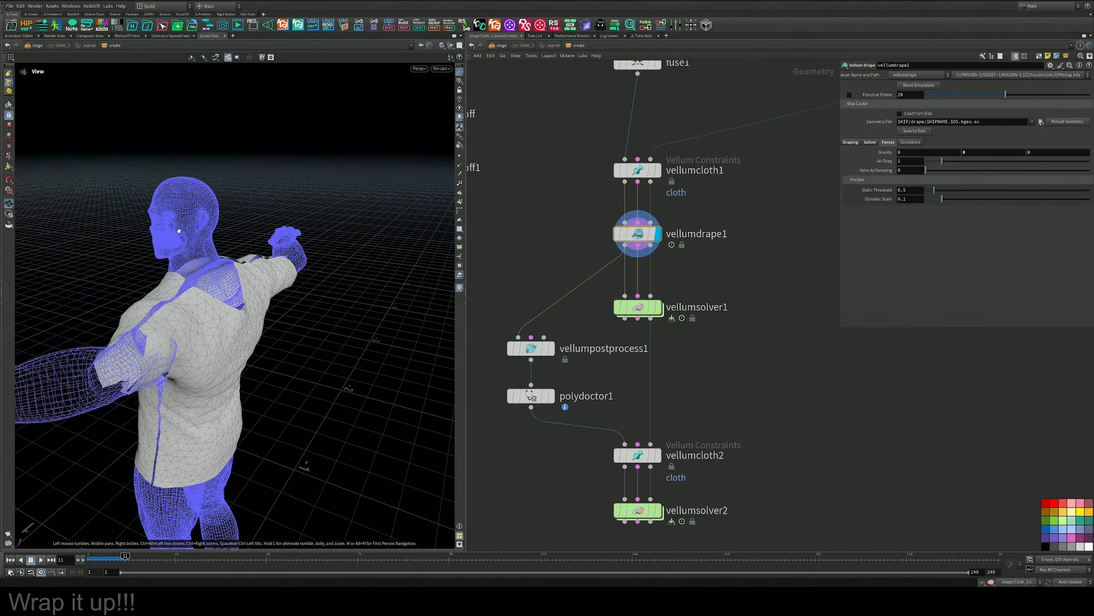
right_click_drag(178, 229, 166, 362, "alt")
left_click_drag(166, 362, 280, 370, "alt")
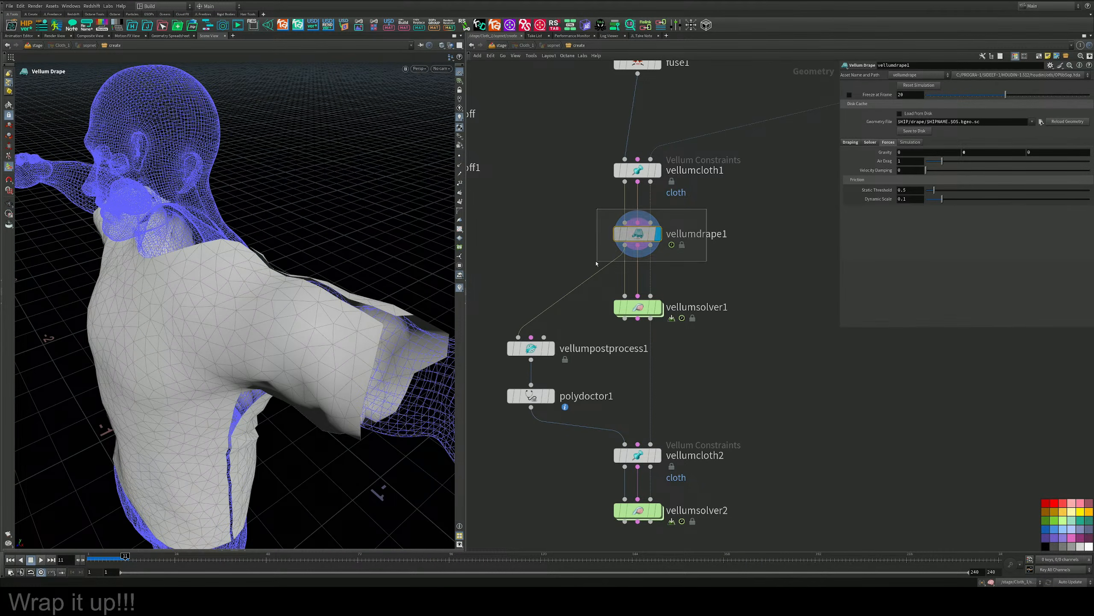
Show vellumdrape1's solver settings, continue the drape to frame 21 and check the shirt from the front.
left_click(871, 143)
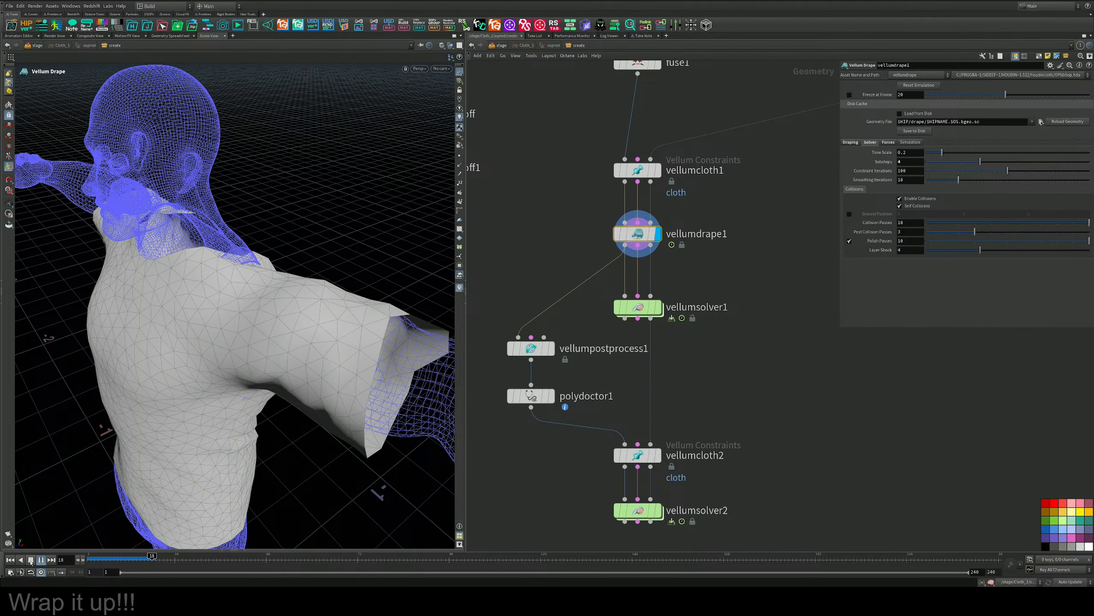
left_click(31, 560)
left_click_drag(297, 215, 299, 263, "alt")
right_click_drag(299, 263, 276, 275, "alt")
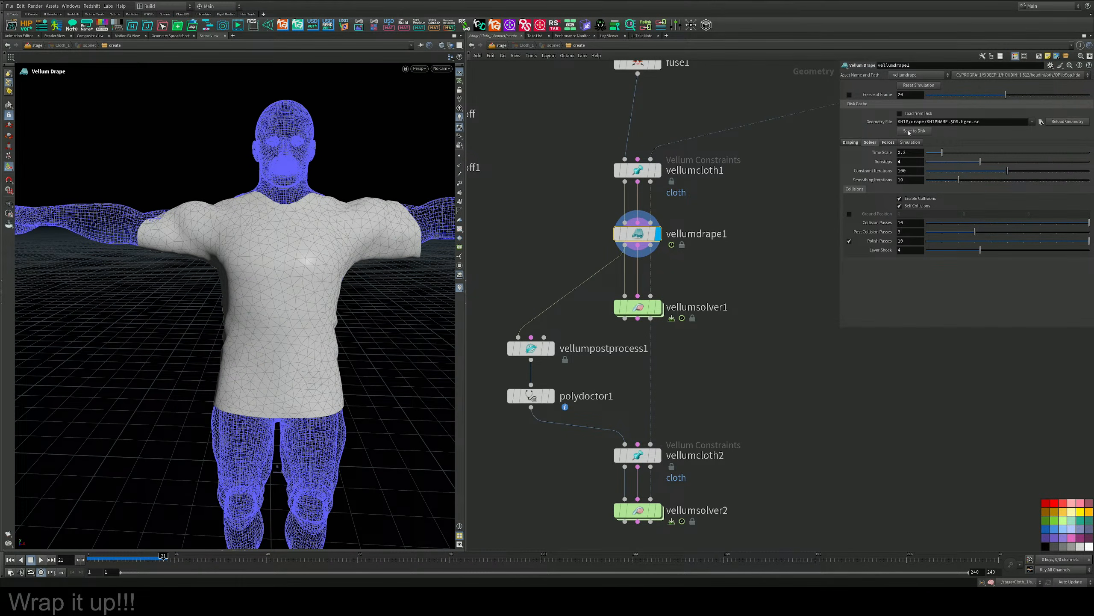
Enable Load from Disk on vellumdrape1 and return to frame 1.
left_click(900, 113)
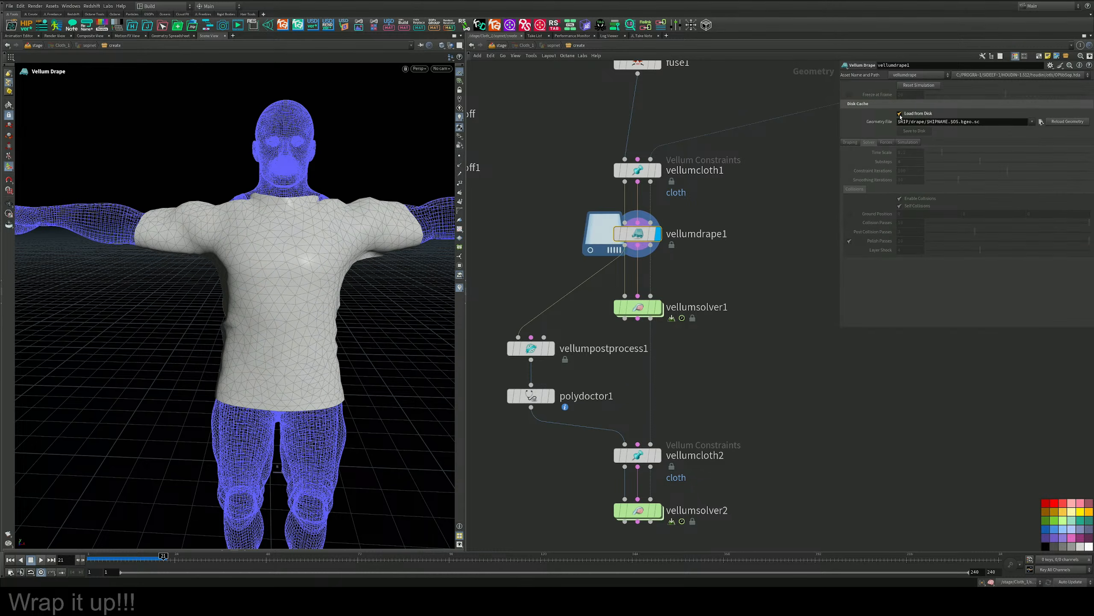
middle_click_drag(676, 359, 689, 259)
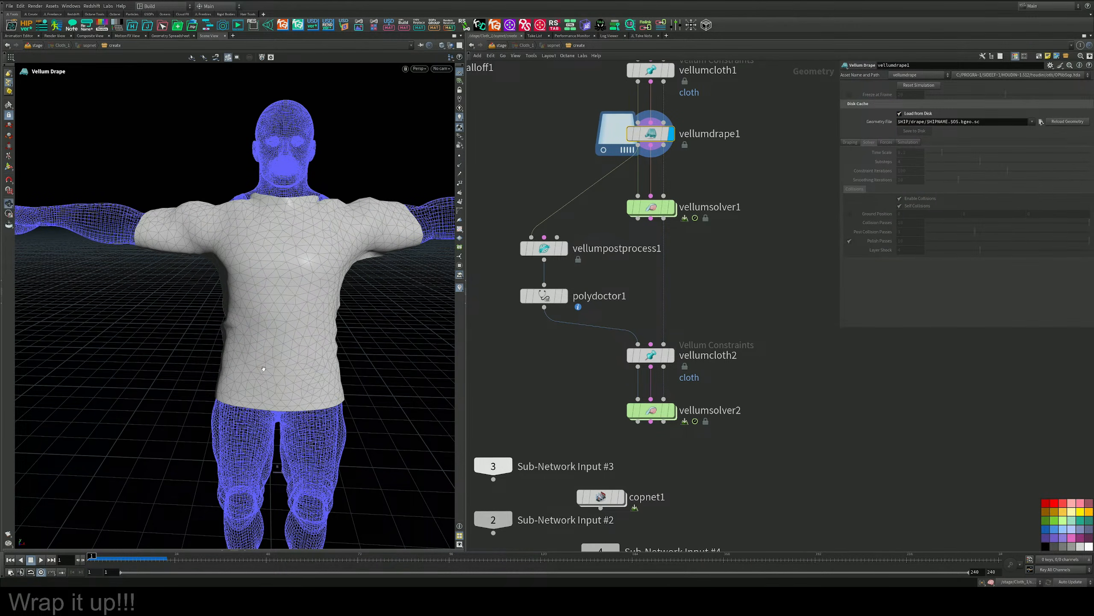
left_click_drag(263, 369, 327, 399, "alt")
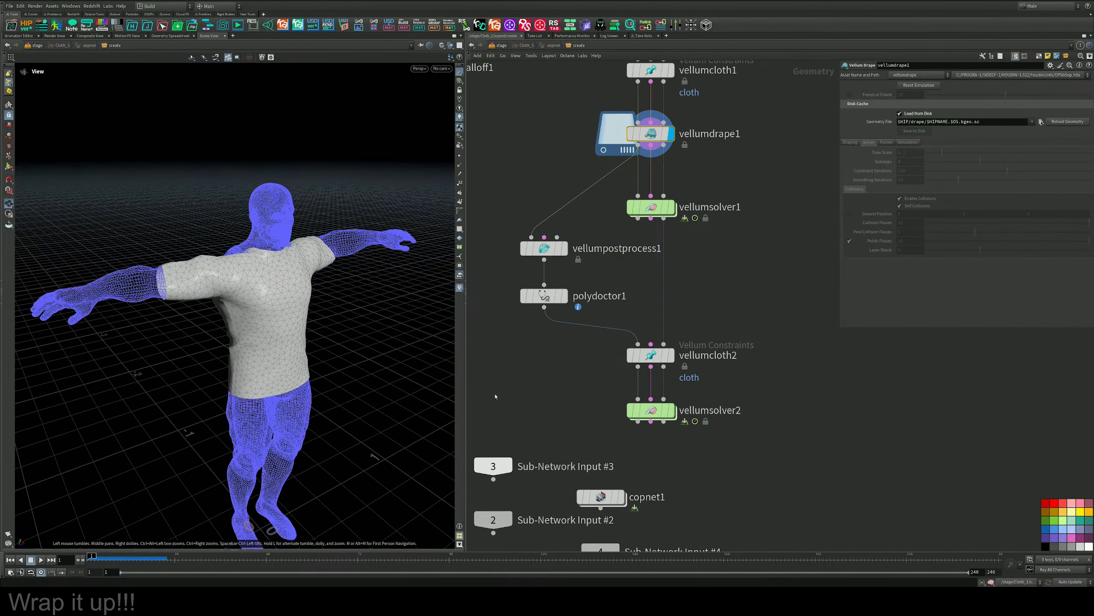
Display vellumsolver2 and play the cloth simulation on the animated character to frame 97.
left_click(674, 413)
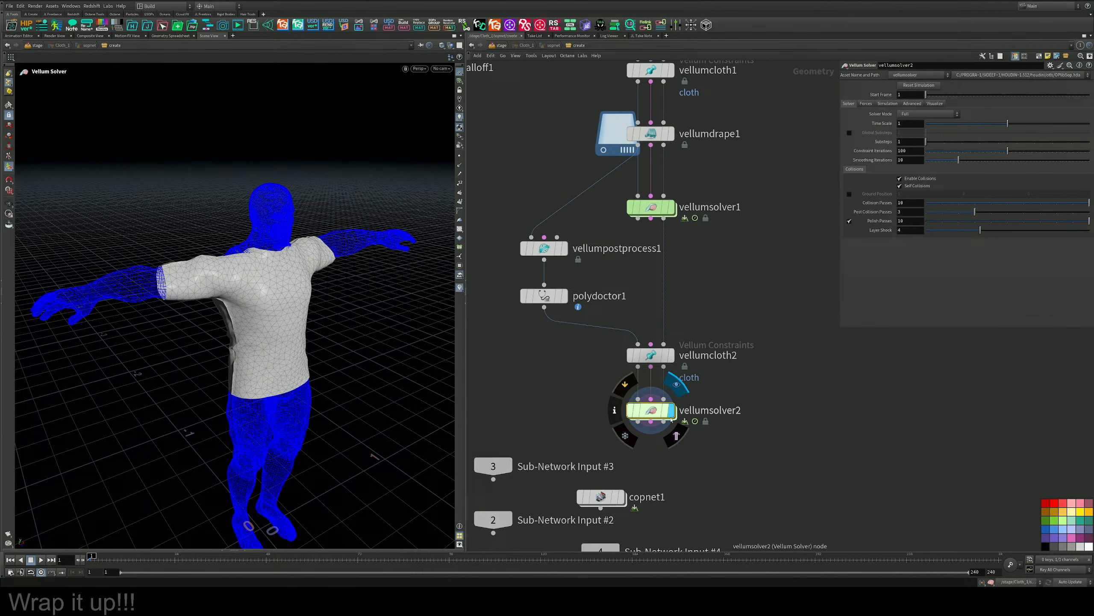
left_click(41, 560)
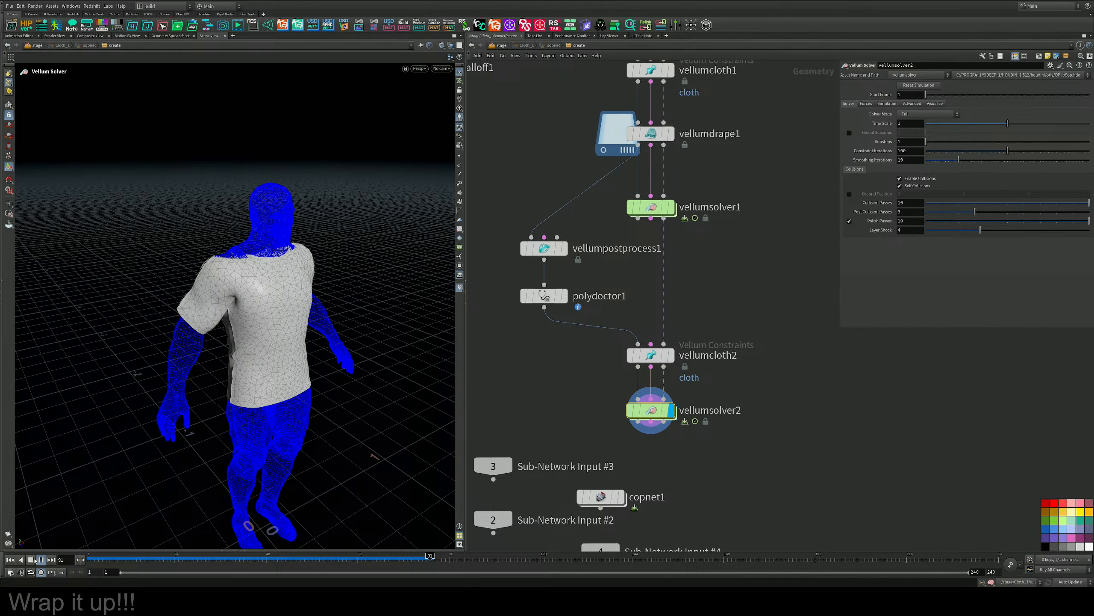
left_click(33, 561)
Examine the simulated shirt's neckline, shoulders and side seam up close from several angles.
left_click_drag(366, 343, 288, 521, "alt")
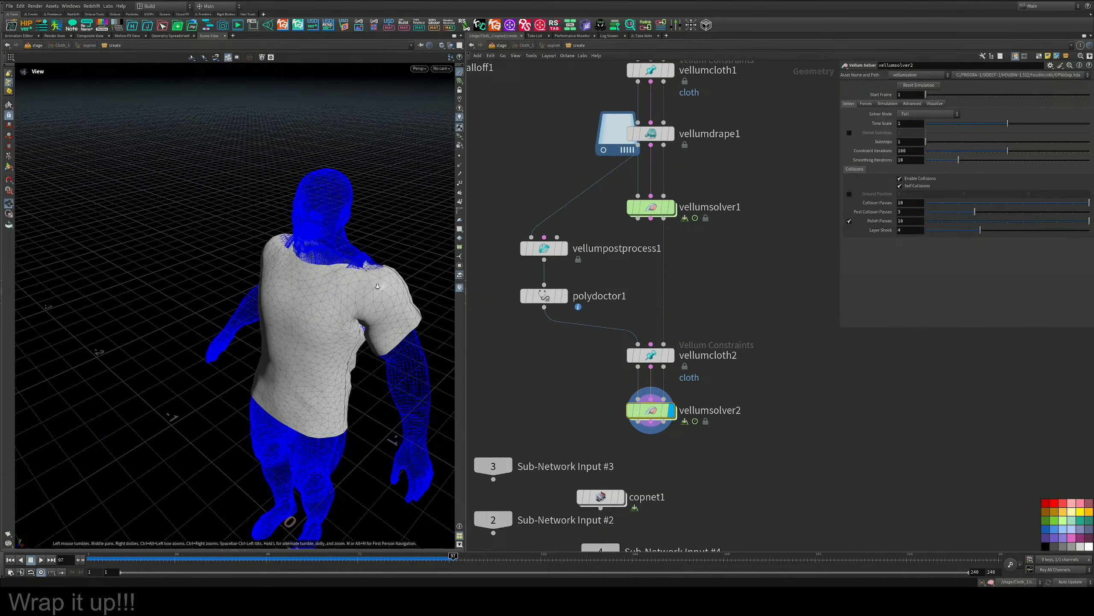
right_click_drag(288, 520, 402, 255, "alt")
left_click_drag(402, 255, 351, 286, "alt")
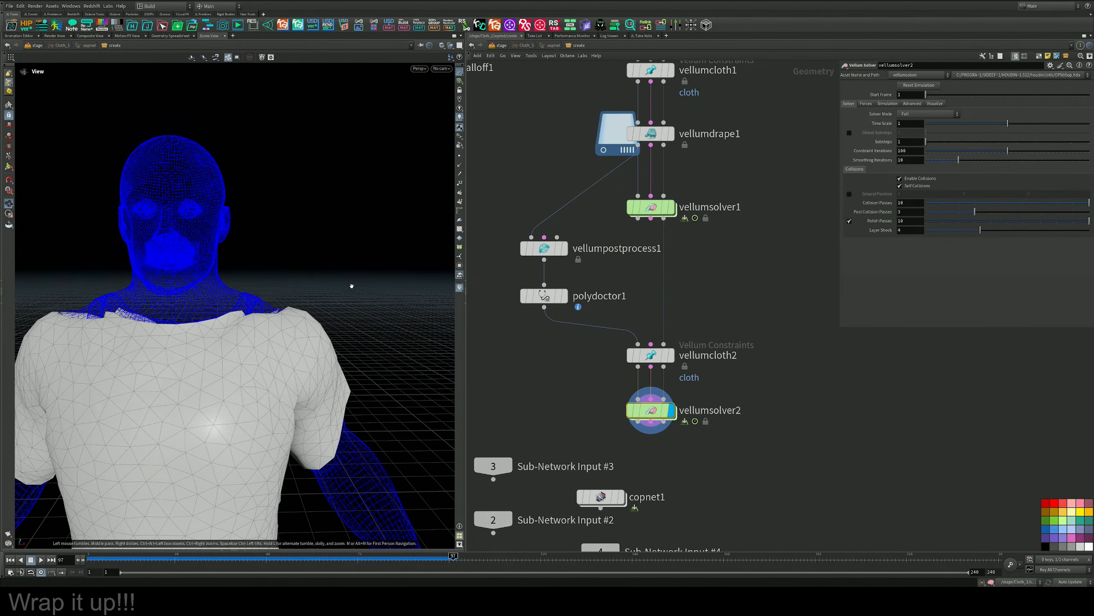
left_click_drag(224, 311, 271, 286)
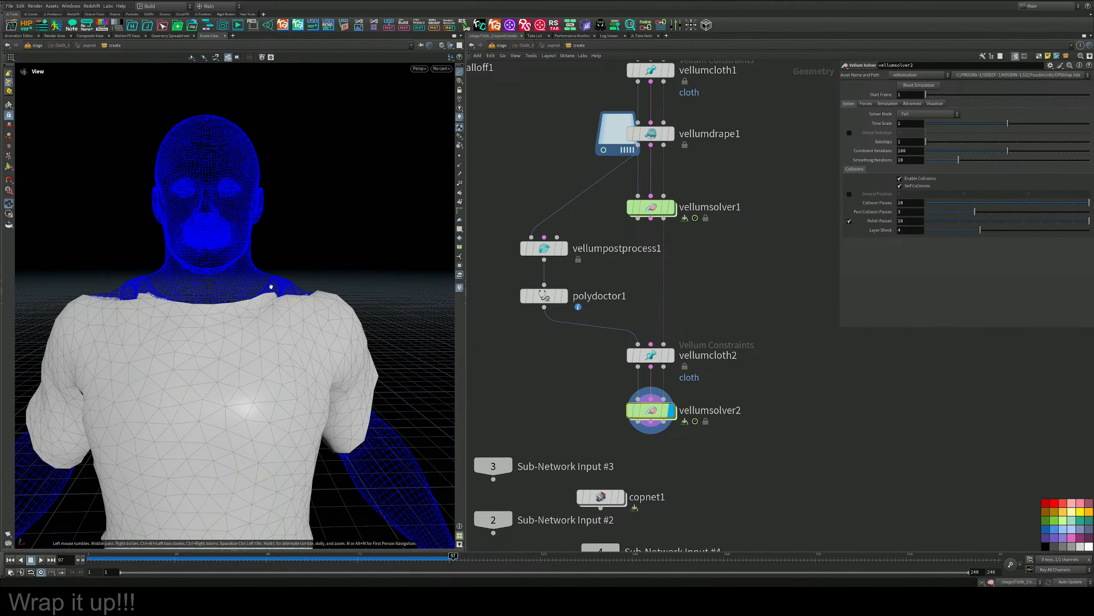
left_click_drag(183, 282, 247, 314)
middle_click_drag(247, 314, 232, 192)
Add a Vellum Post-Process node below vellumsolver2, wired to its outputs, and display it.
middle_click_drag(767, 438, 687, 312)
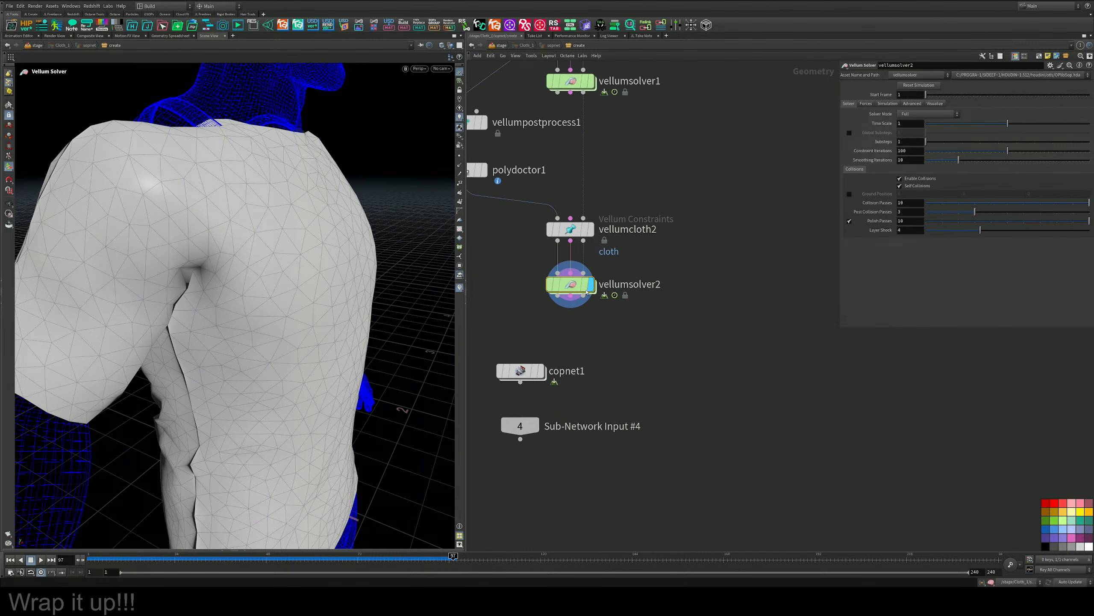
left_click_drag(577, 285, 671, 260, "shift")
middle_click_drag(676, 337, 638, 307)
key("Tab")
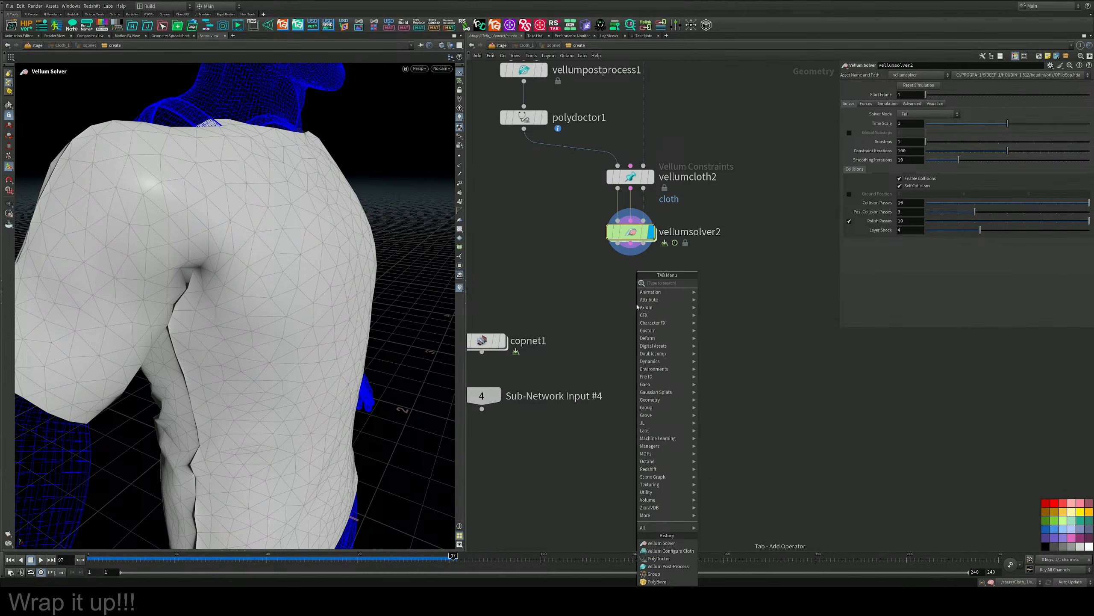
type("vell p")
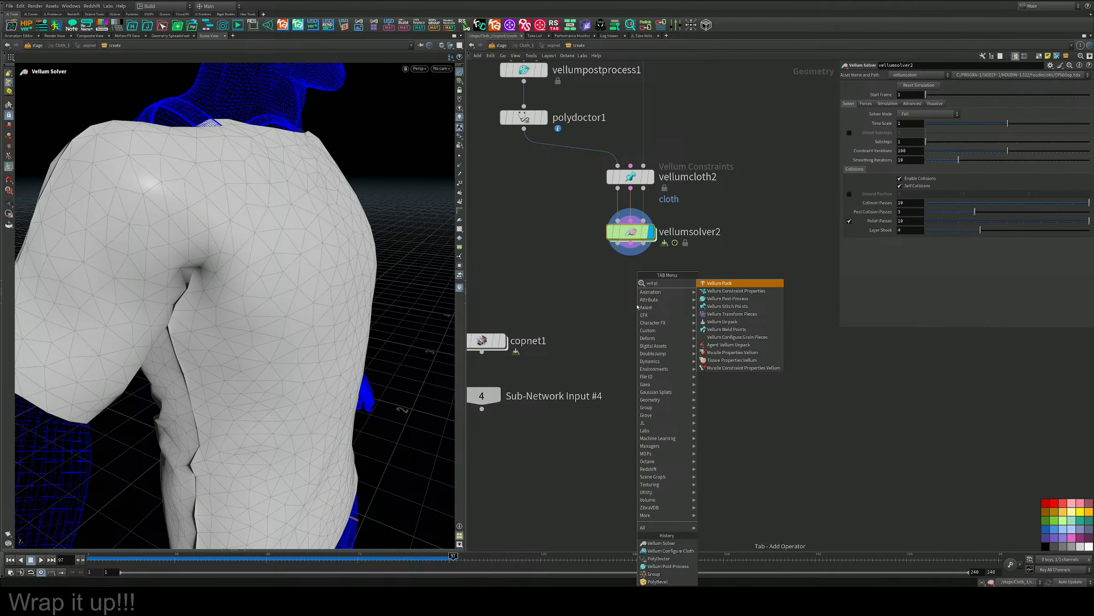
key("Down")
key("Down")
key("Return")
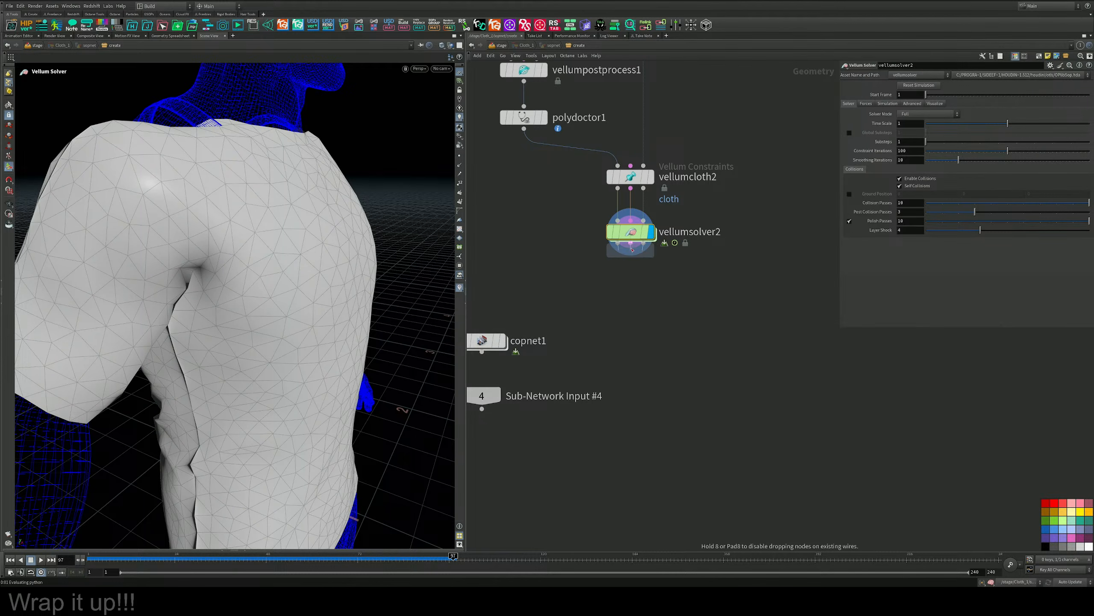
left_click(630, 280)
left_click(652, 279)
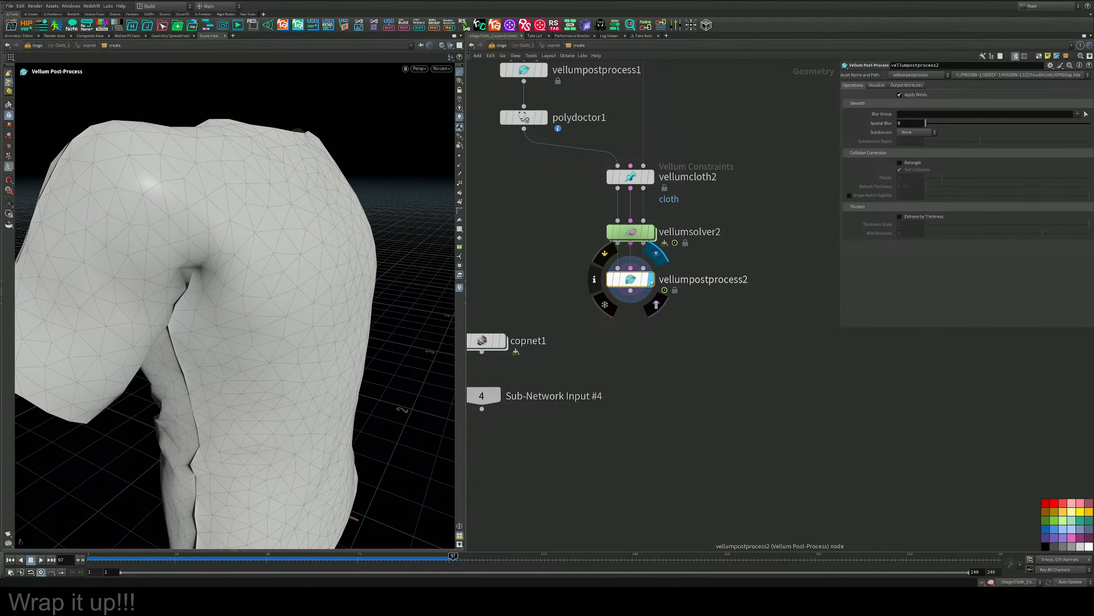
Set vellumpostprocess2's subdivision to Catmull-Clark and check the smoothed shirt.
left_click(918, 132)
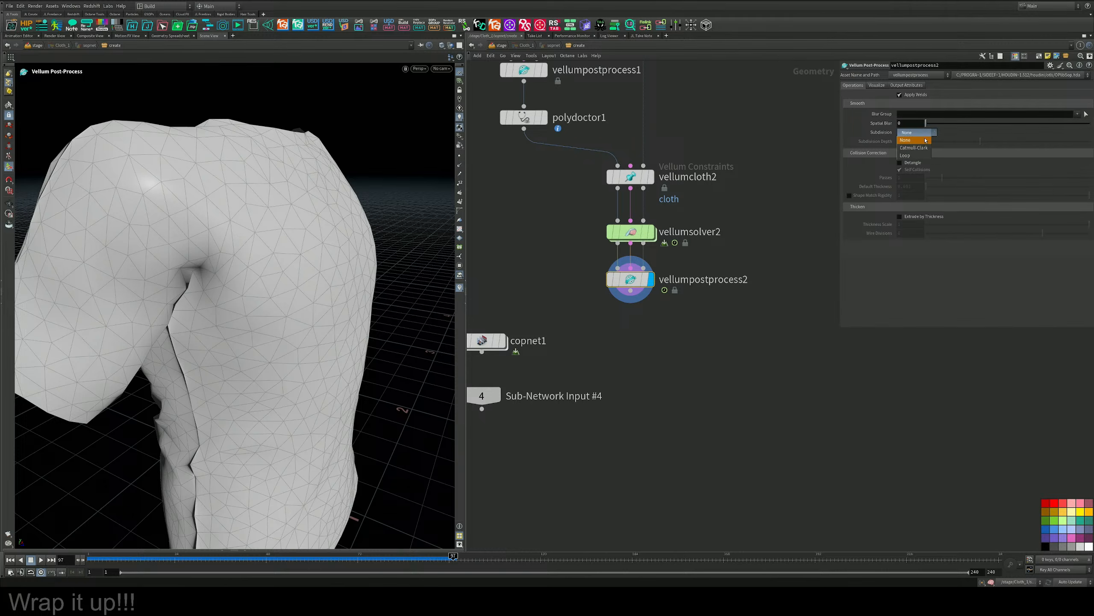
left_click(915, 148)
left_click_drag(264, 290, 315, 288, "alt")
middle_click_drag(315, 289, 334, 341)
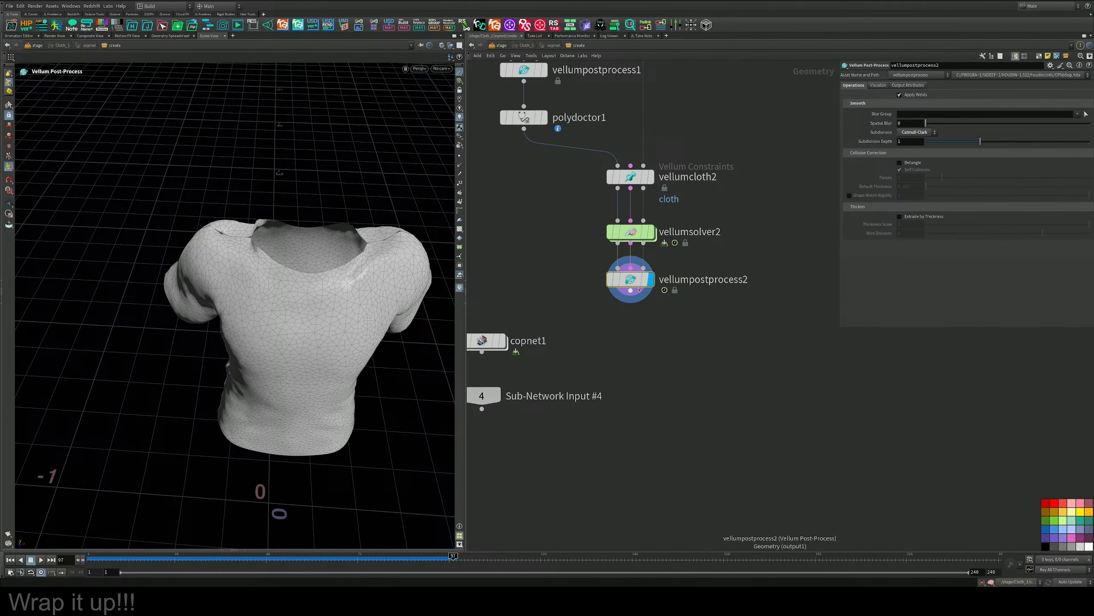
Add a Soft Transform node below vellumpostprocess2, wired to its output, and display it.
key("Tab")
mouse_move(664, 362)
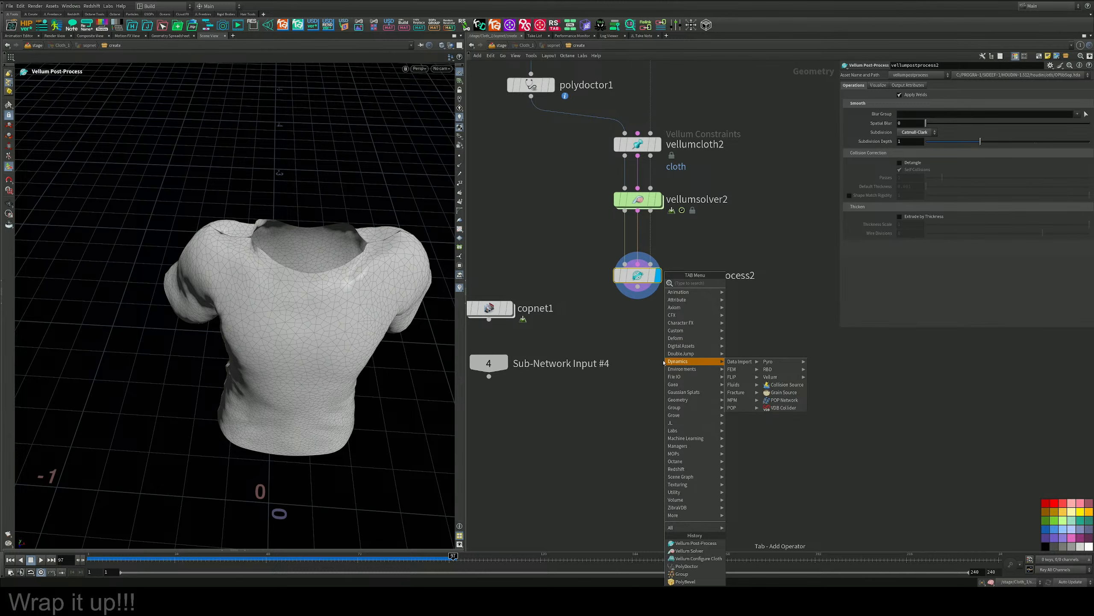
type("s")
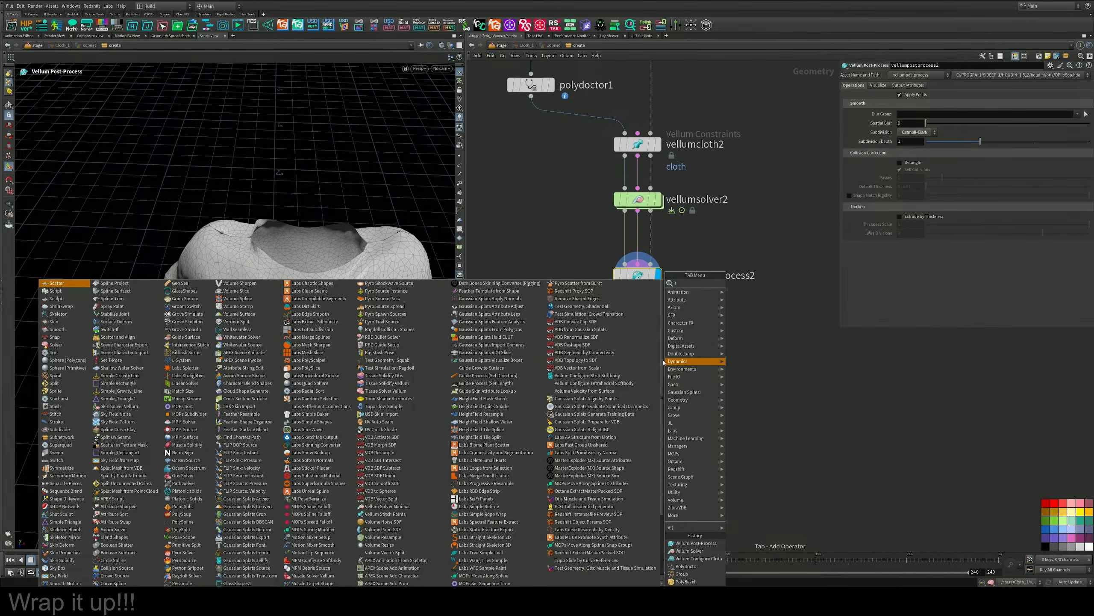
type("of")
key("Down")
key("Return")
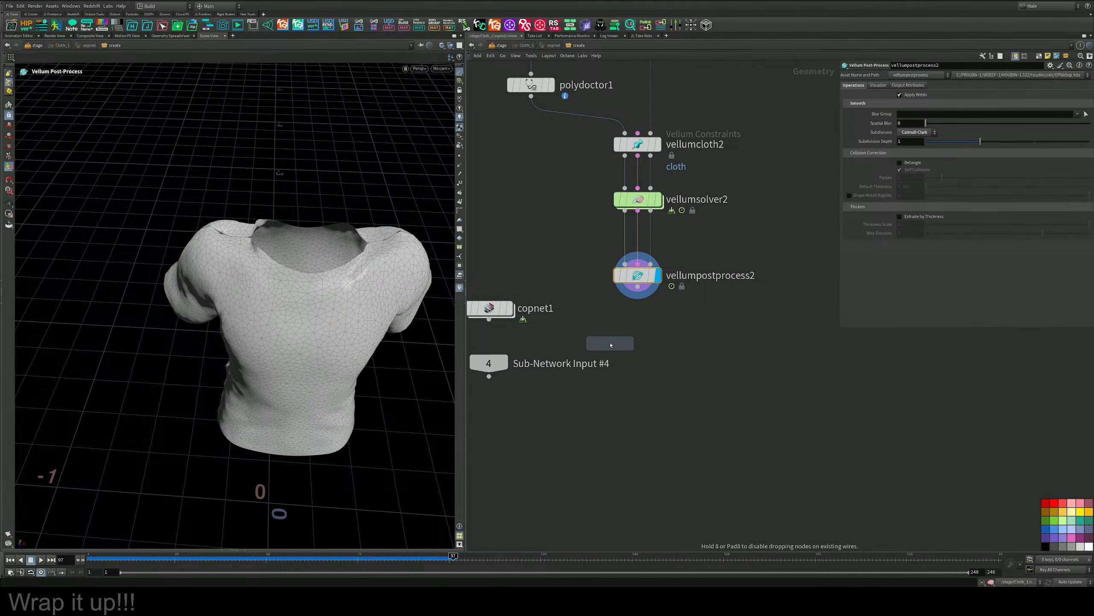
left_click(631, 348)
left_click_drag(638, 287, 631, 335)
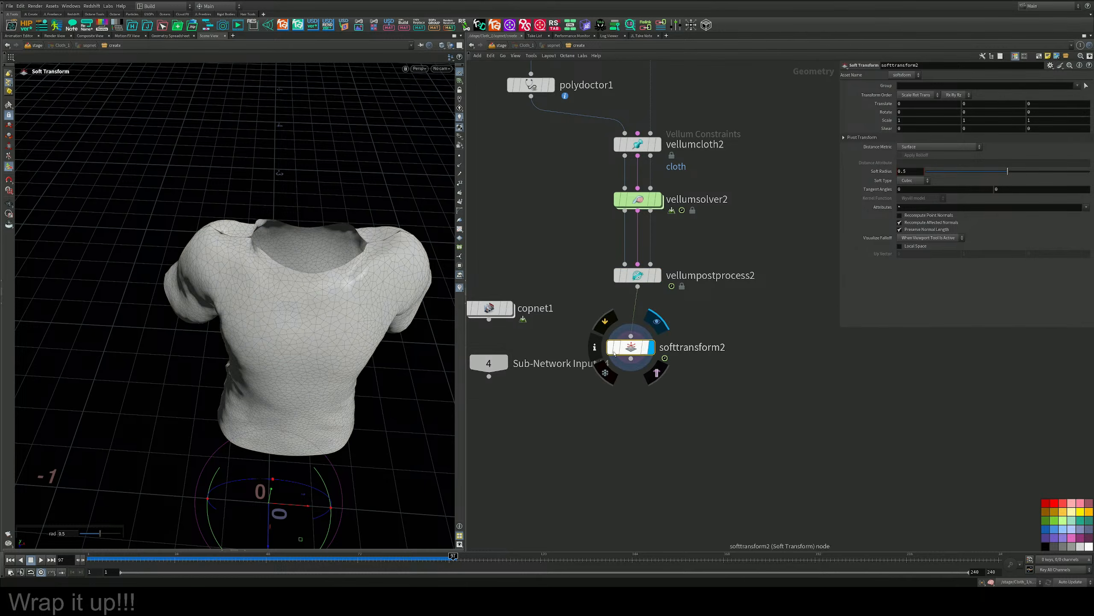
left_click(650, 347)
Pick the points at the shoulder seams beside the shirt's neckline as softtransform2's group.
left_click_drag(241, 276, 302, 317)
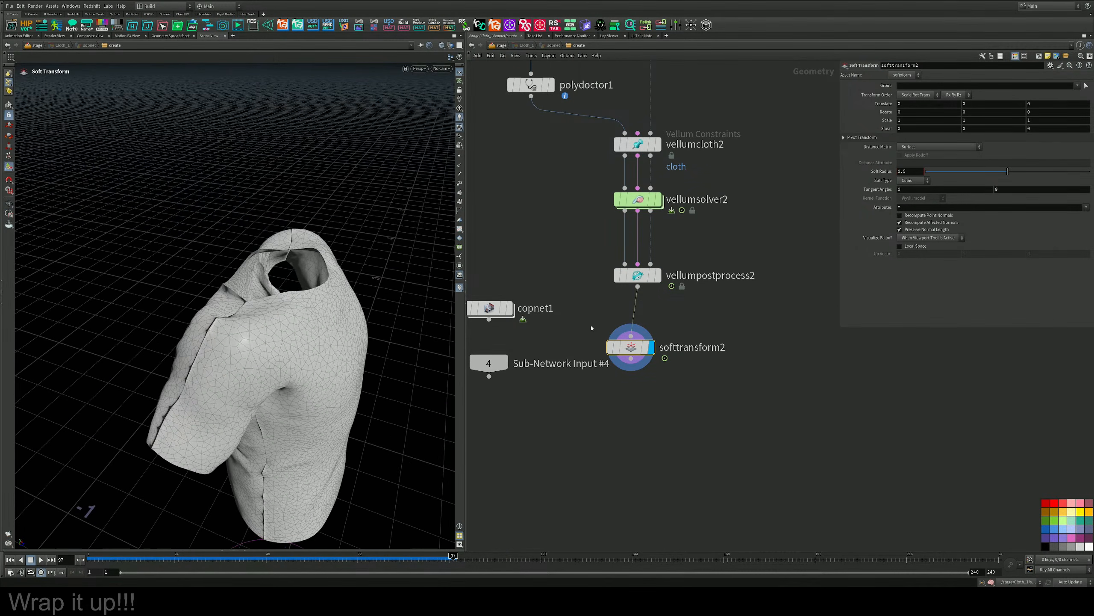
left_click(1087, 88)
left_click_drag(228, 280, 311, 357, "alt")
right_click_drag(312, 357, 275, 302, "alt")
mouse_move(275, 302)
left_mouse_down("alt")
mouse_move(249, 293)
mouse_move(273, 336)
mouse_move(282, 289)
mouse_move(263, 289)
mouse_move(220, 316)
left_mouse_up("alt")
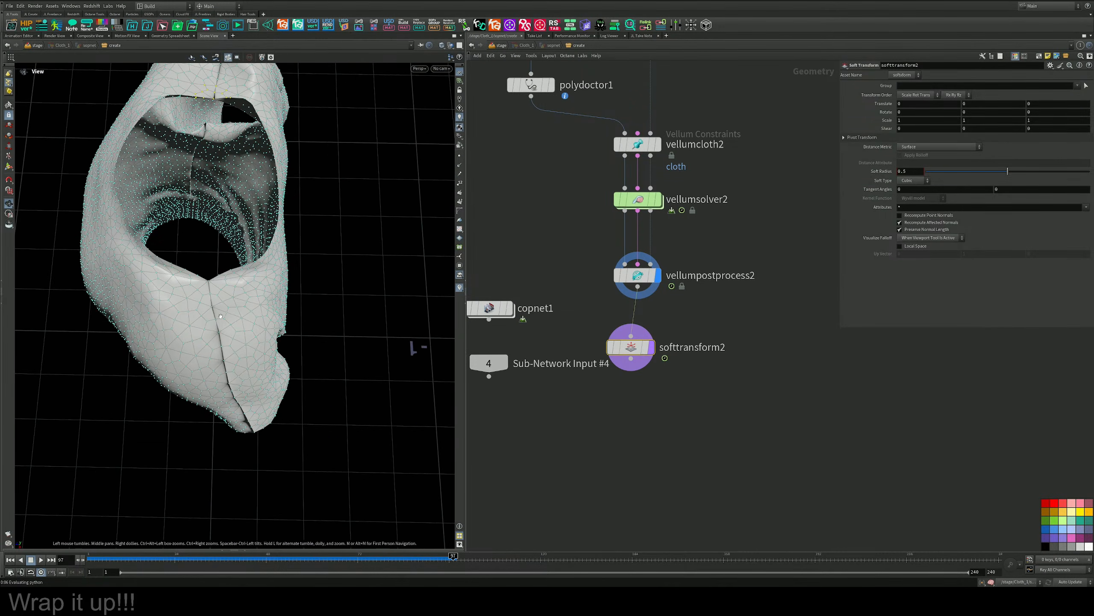
middle_click_drag(221, 316, 212, 360, "alt")
mouse_move(174, 301)
left_mouse_down()
mouse_move(199, 349)
mouse_move(209, 288)
mouse_move(203, 293)
left_mouse_up()
key("Return")
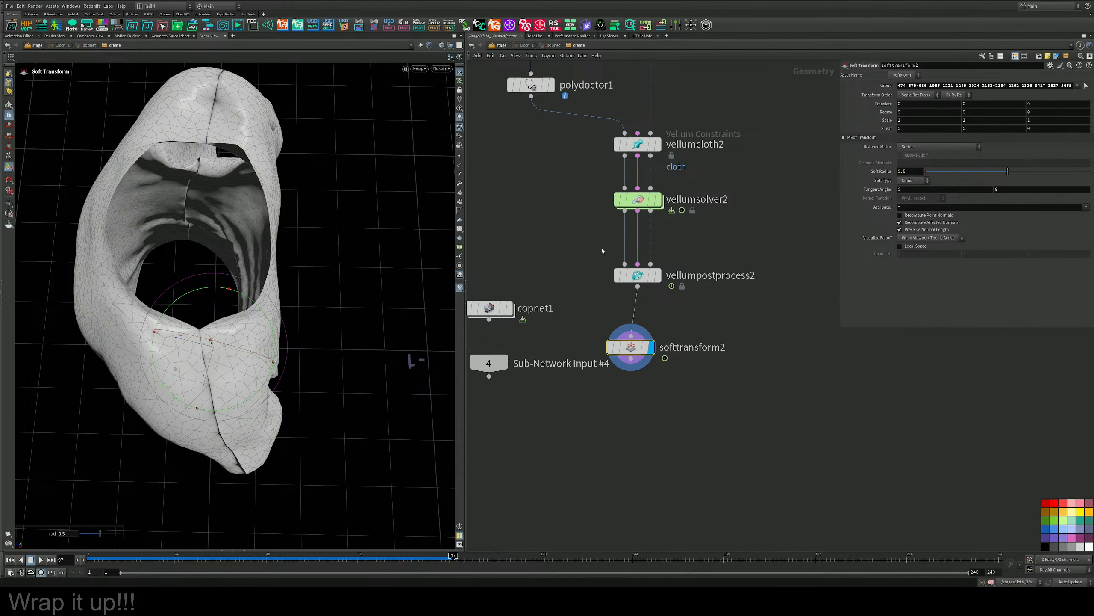
Raise softtransform2's points slightly in Y and reduce the soft radius to about 0.064, checking the neckline.
left_click_drag(139, 245, 190, 117, "alt")
middle_click_drag(190, 116, 219, 250, "alt")
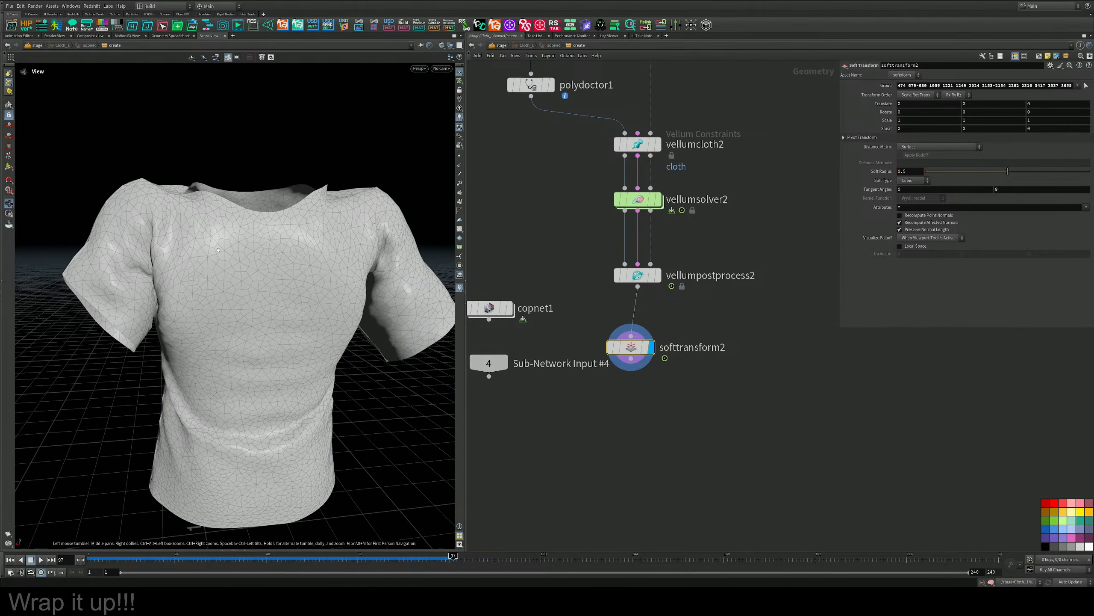
middle_click_drag(980, 118, 1002, 175)
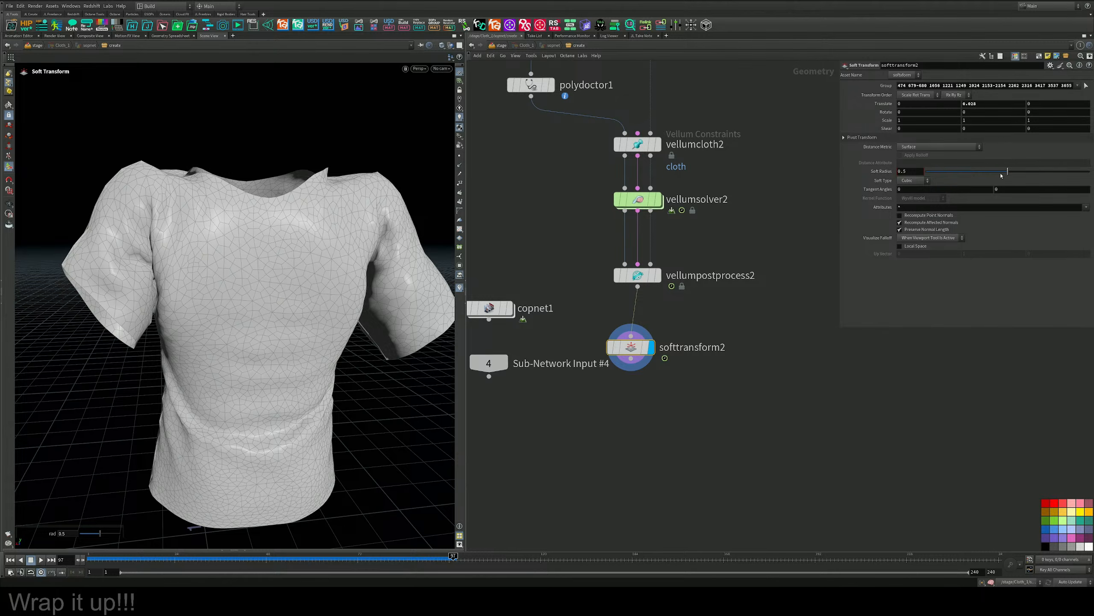
left_click_drag(1000, 171, 940, 174)
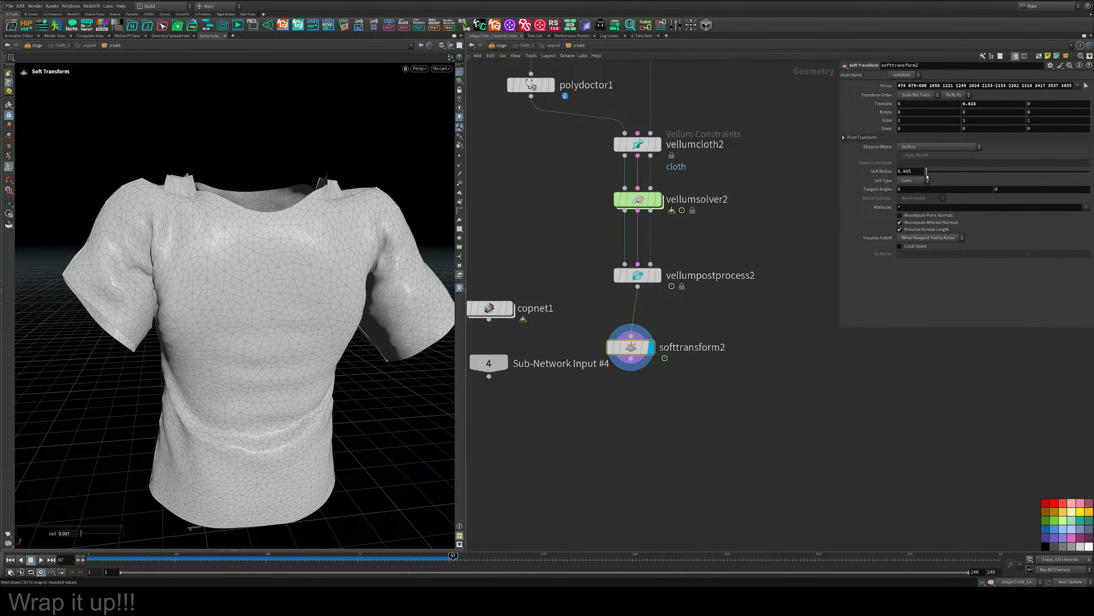
left_click_drag(262, 210, 380, 228, "alt")
left_click_drag(80, 163, 408, 274, "alt")
key("Return")
left_click_drag(287, 306, 272, 329, "alt")
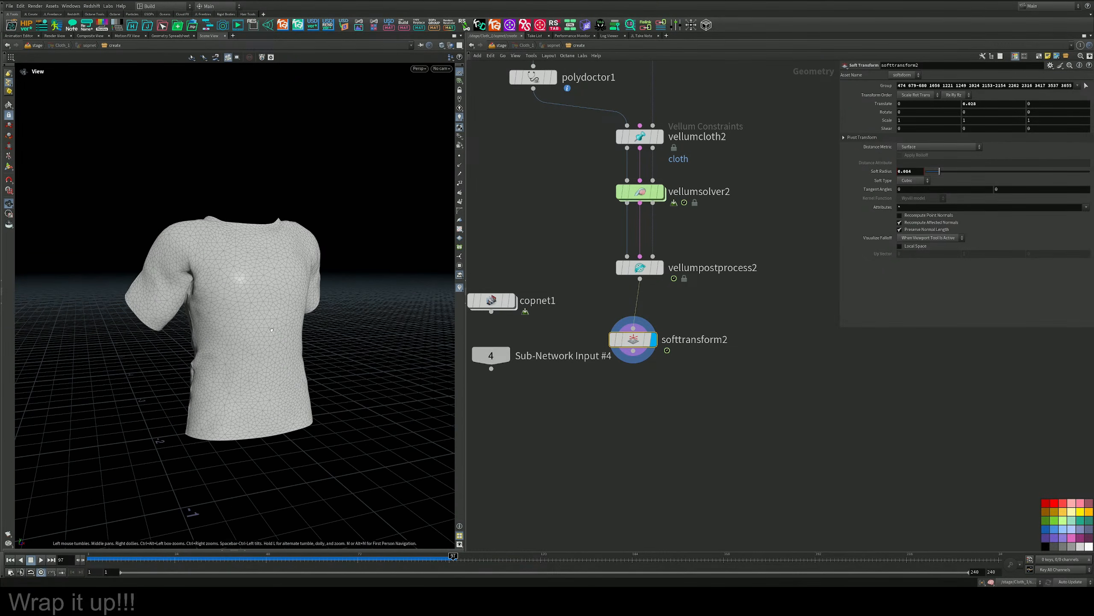
key("Return")
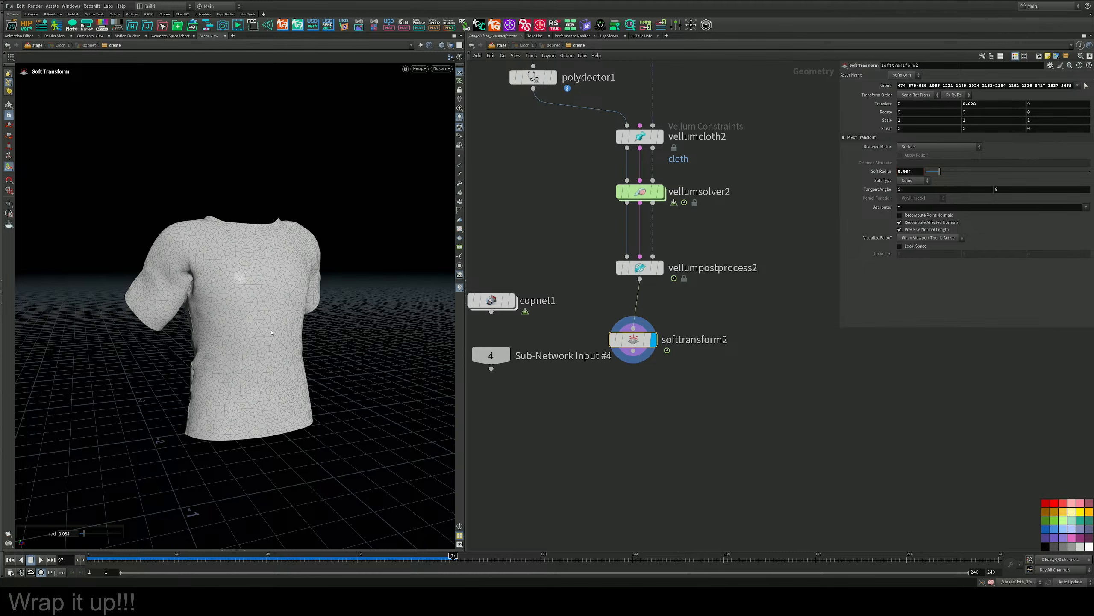
Move the existing grid and point deform network down so that grid1 sits below softtransform2.
scroll(730, 389, "down", 6)
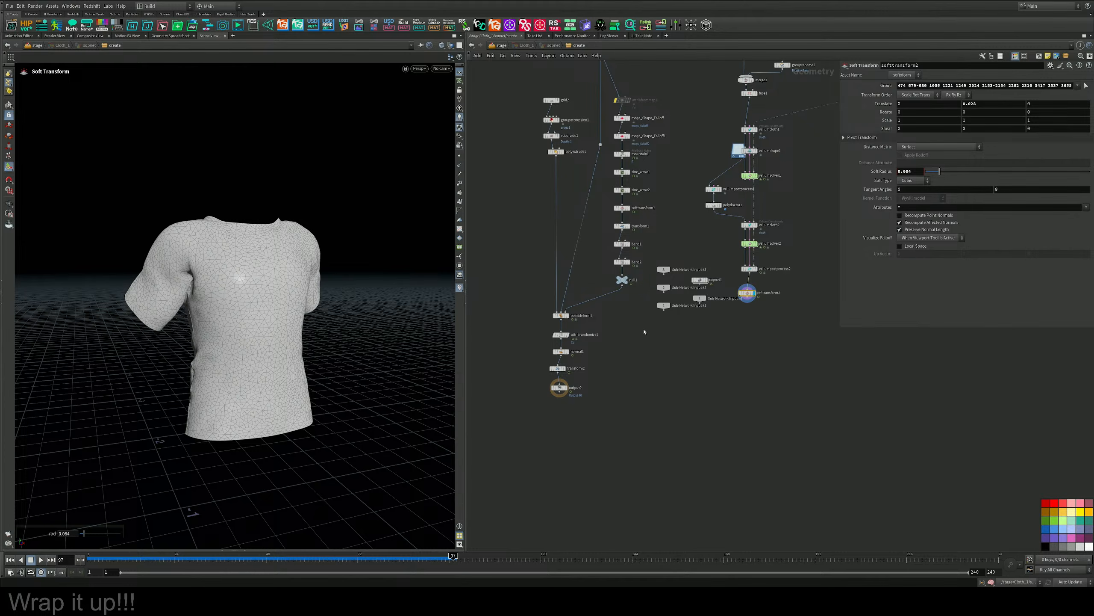
scroll(621, 288, "down", 3)
scroll(598, 346, "up", 2)
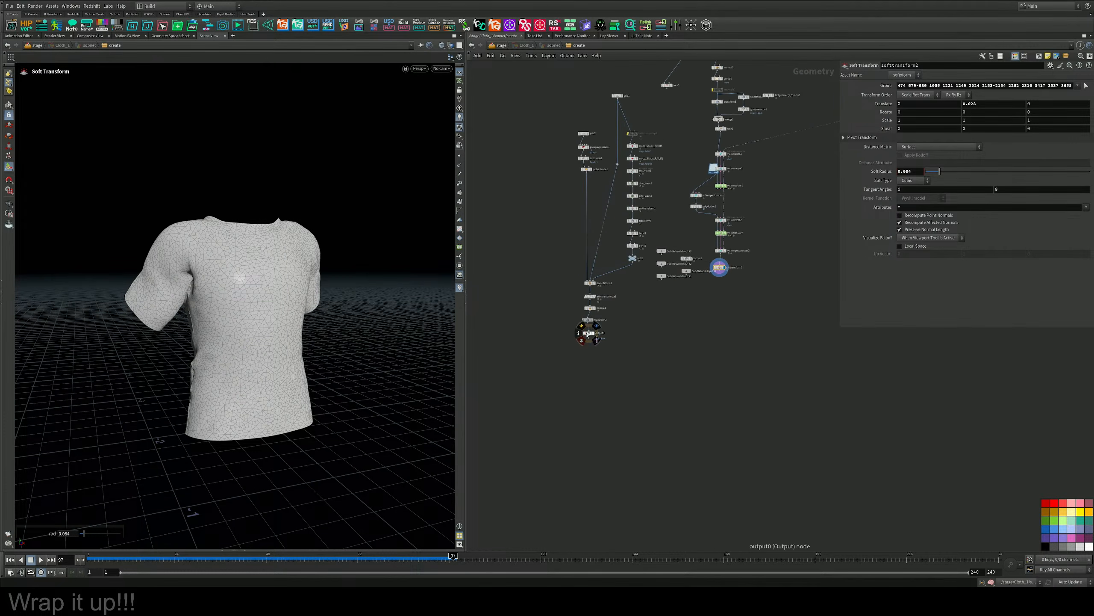
left_click_drag(589, 337, 593, 503, "shift")
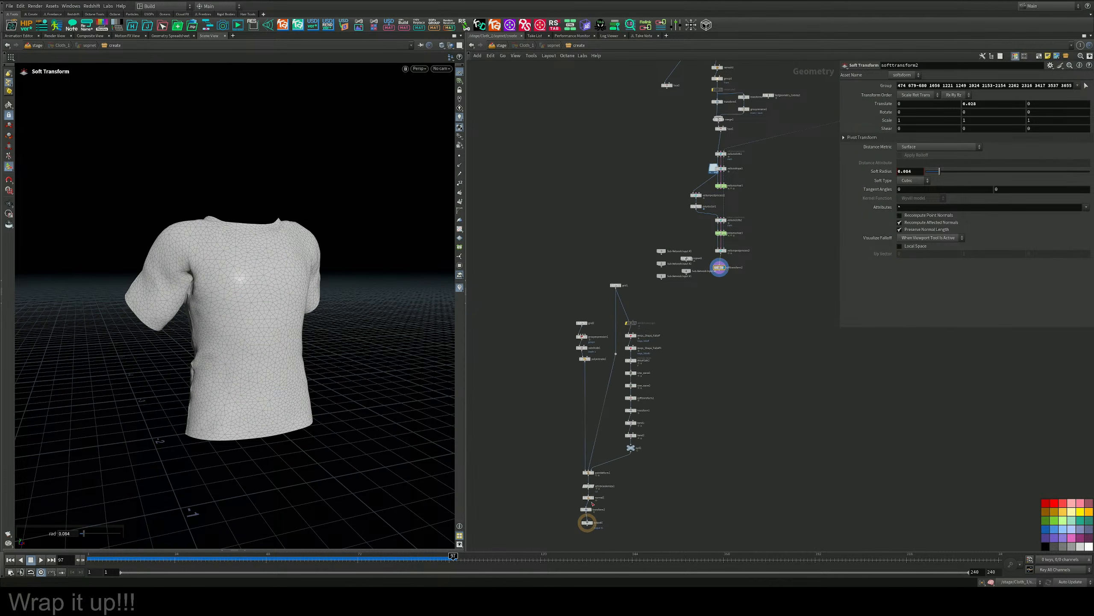
middle_click_drag(574, 501, 551, 415)
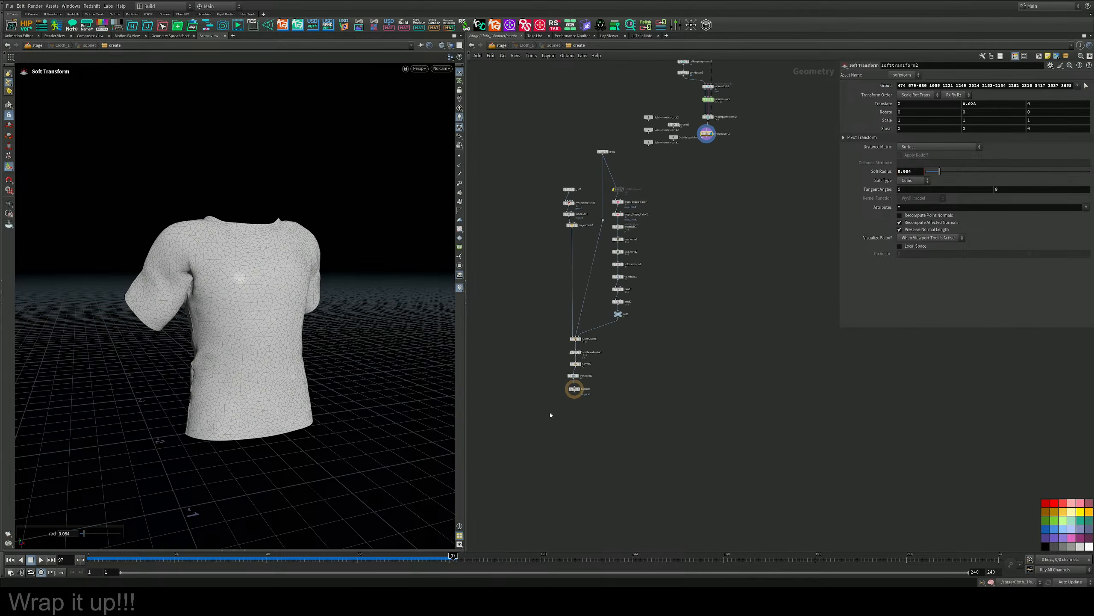
left_click_drag(574, 392, 643, 472, "shift")
scroll(750, 259, "up", 4)
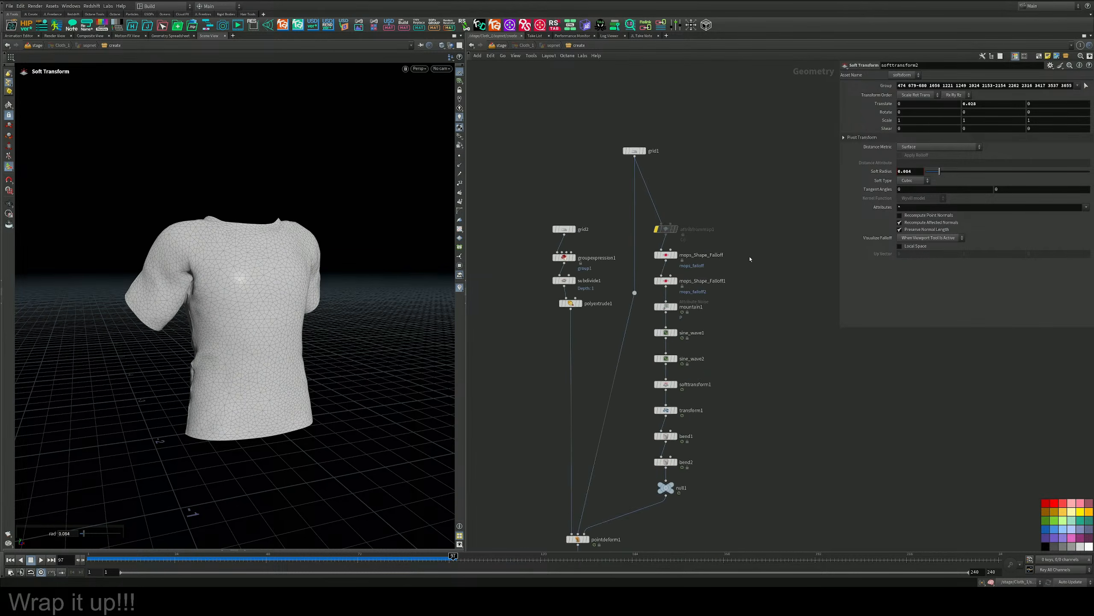
middle_click_drag(704, 198, 712, 328)
scroll(675, 207, "up", 3)
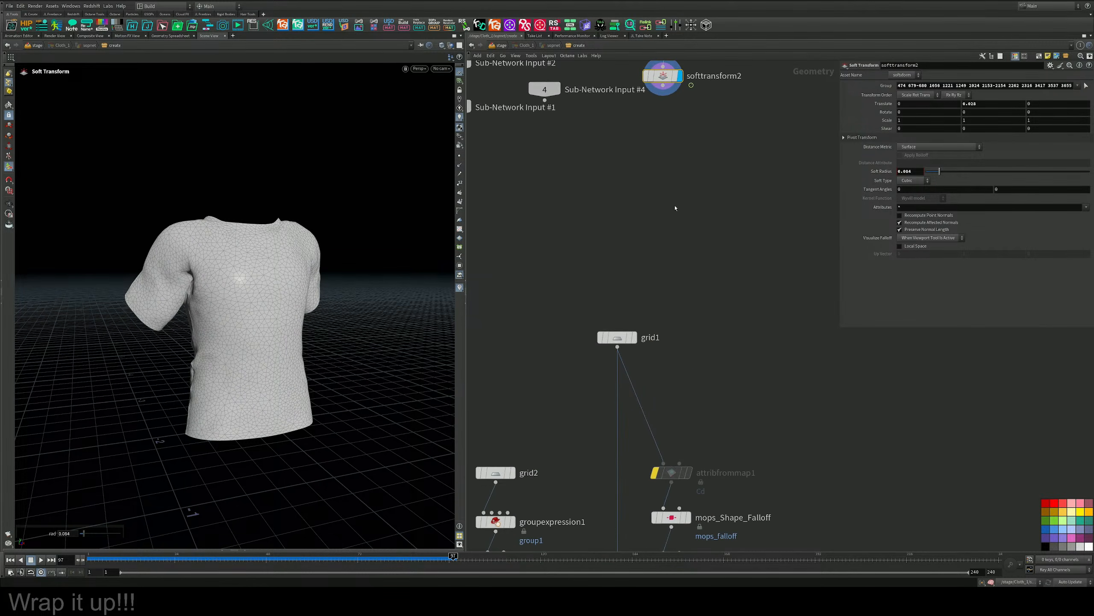
left_click_drag(620, 338, 633, 275)
middle_click_drag(680, 176, 690, 270)
Add a Time Shift node below softtransform2, wired to its output, and display it.
key("Tab")
type("time")
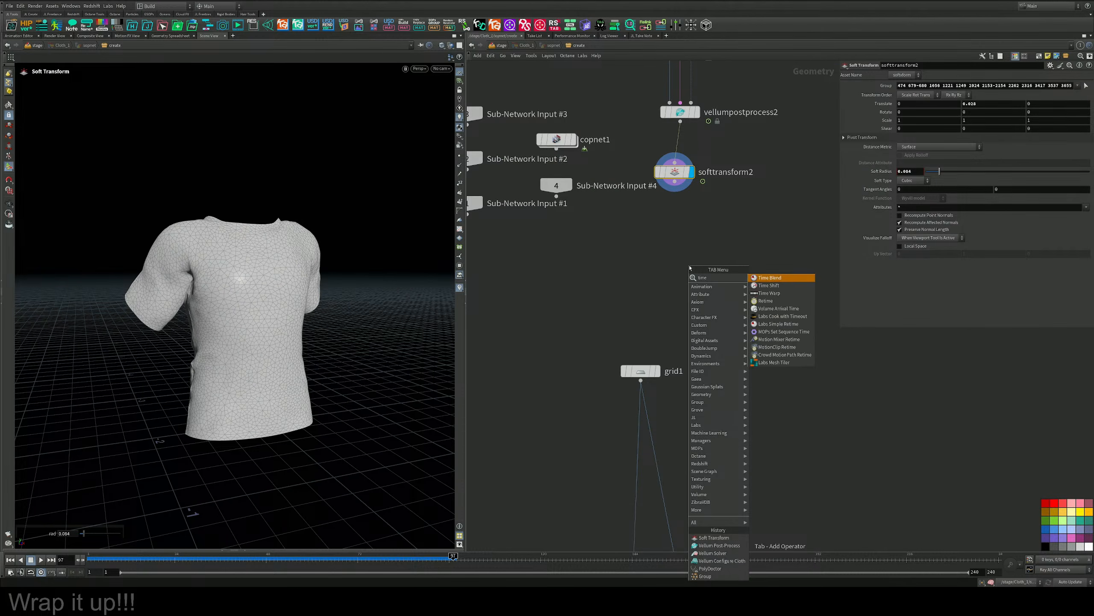
key("Return")
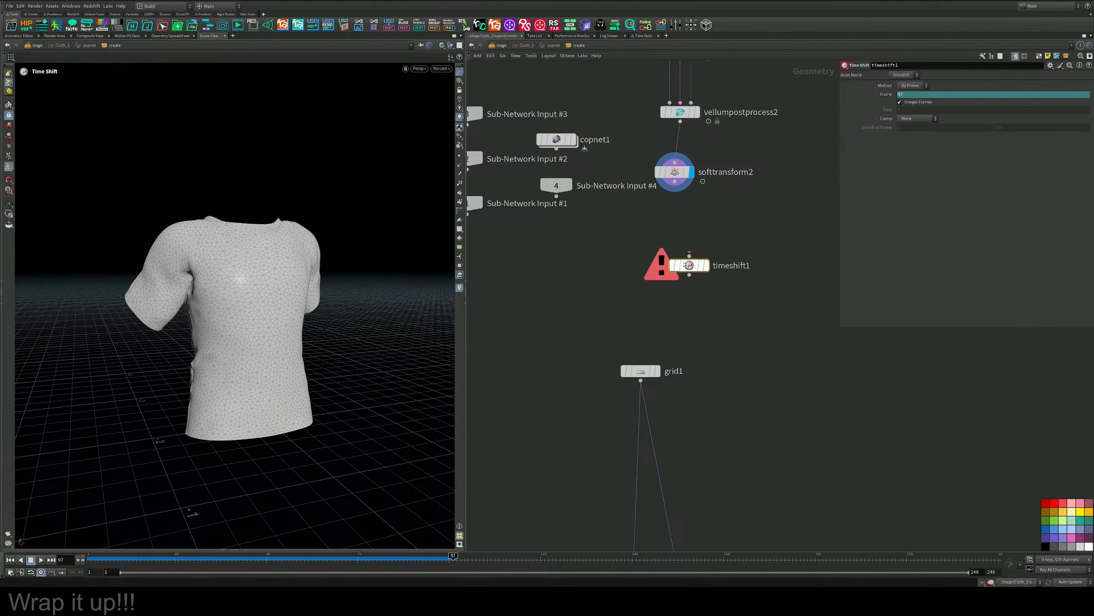
left_click_drag(675, 183, 692, 272)
left_click(706, 266)
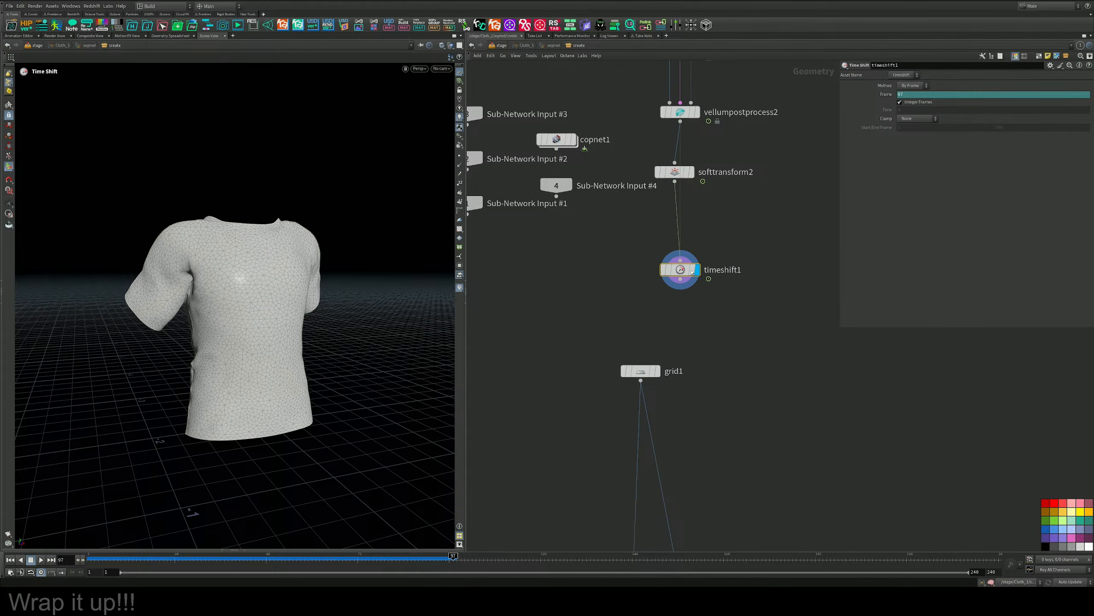
Delete the channel on timeshift1's Frame parameter so it holds frame 97, and align the node under softtransform2.
right_click(885, 98)
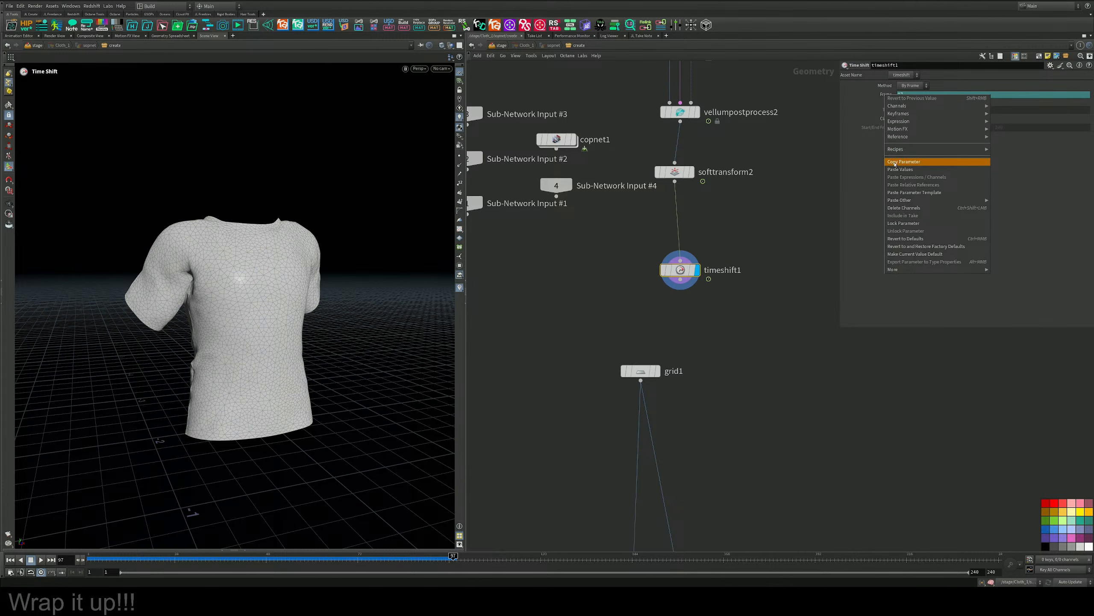
mouse_move(899, 199)
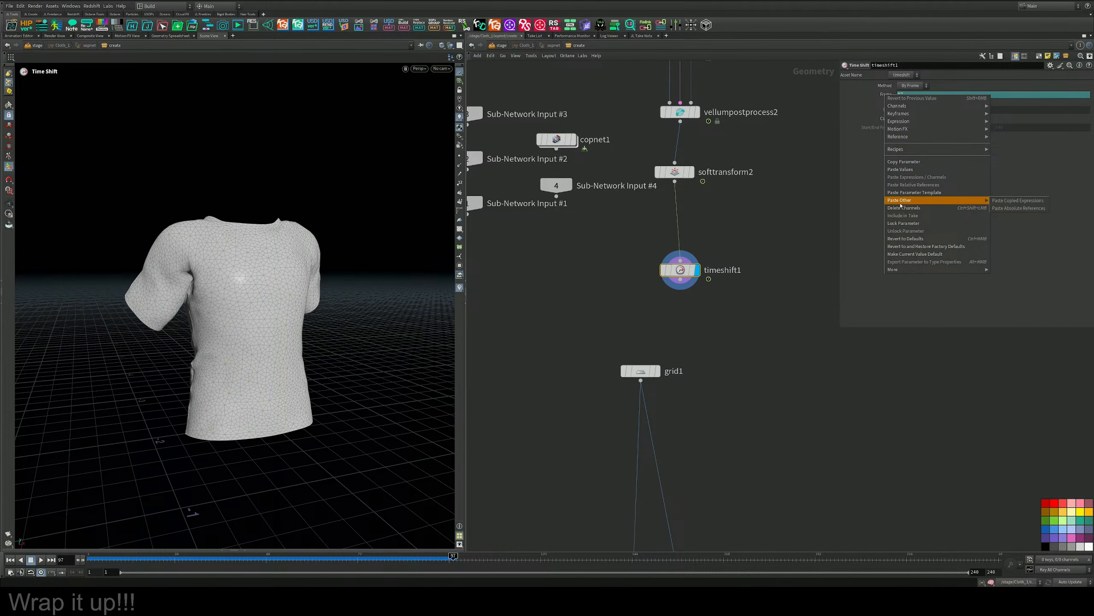
left_click(899, 208)
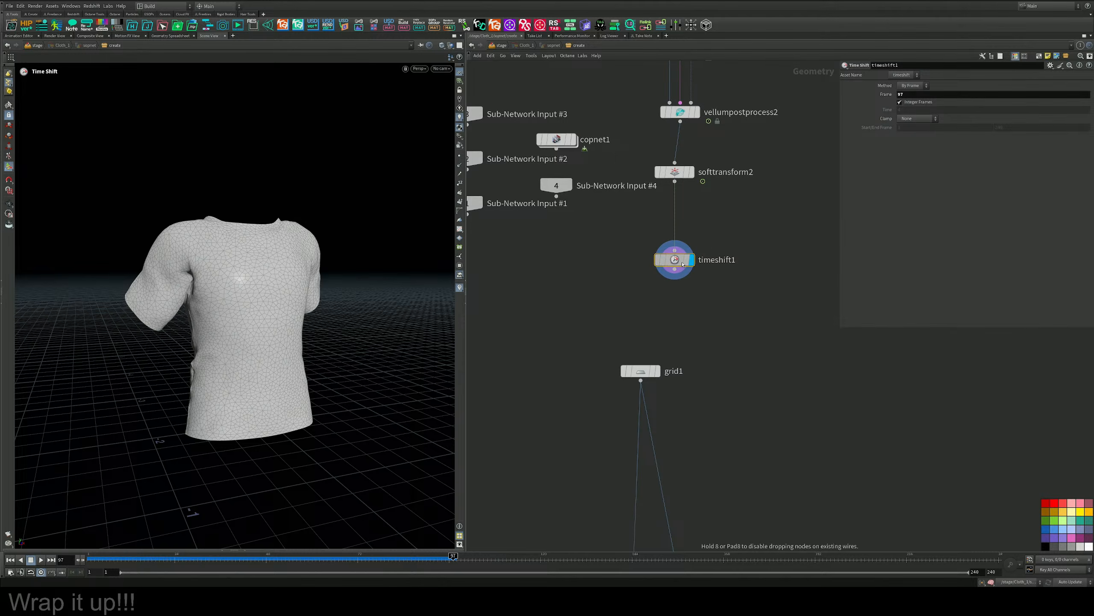
Insert a Switch node directly after grid1, feeding both downstream branches.
middle_click_drag(743, 360, 715, 248)
key("Tab")
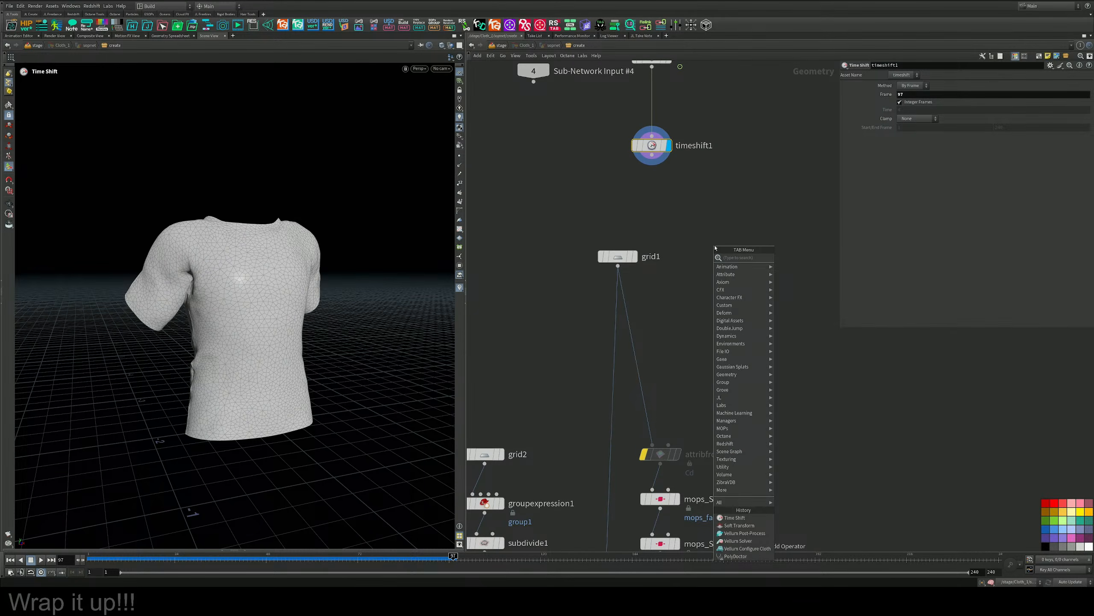
type("null")
key("Return")
left_click(675, 305)
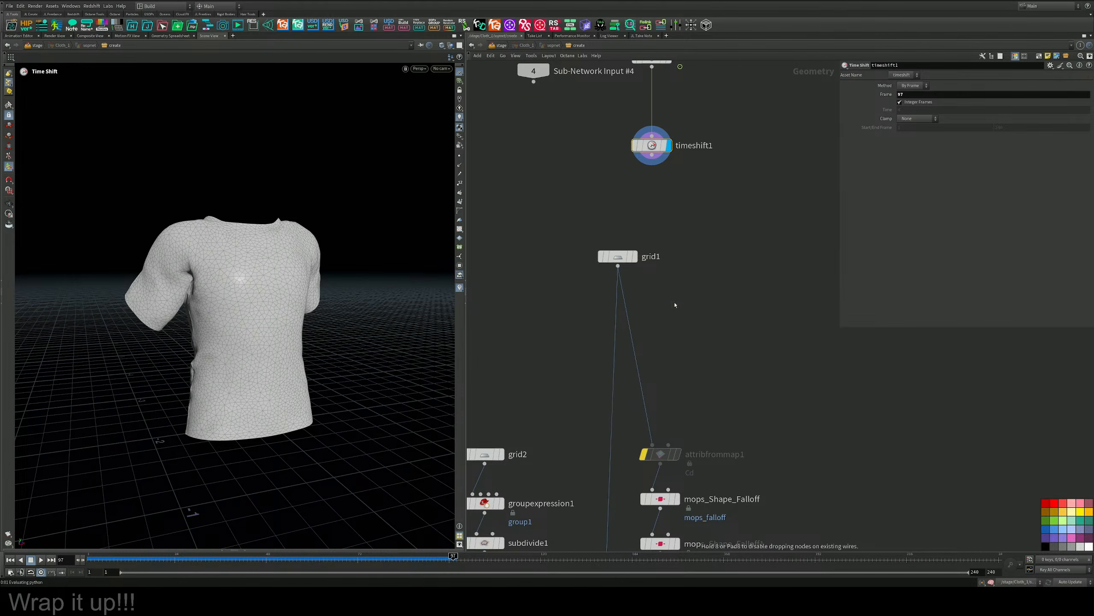
left_click_drag(680, 308, 619, 317)
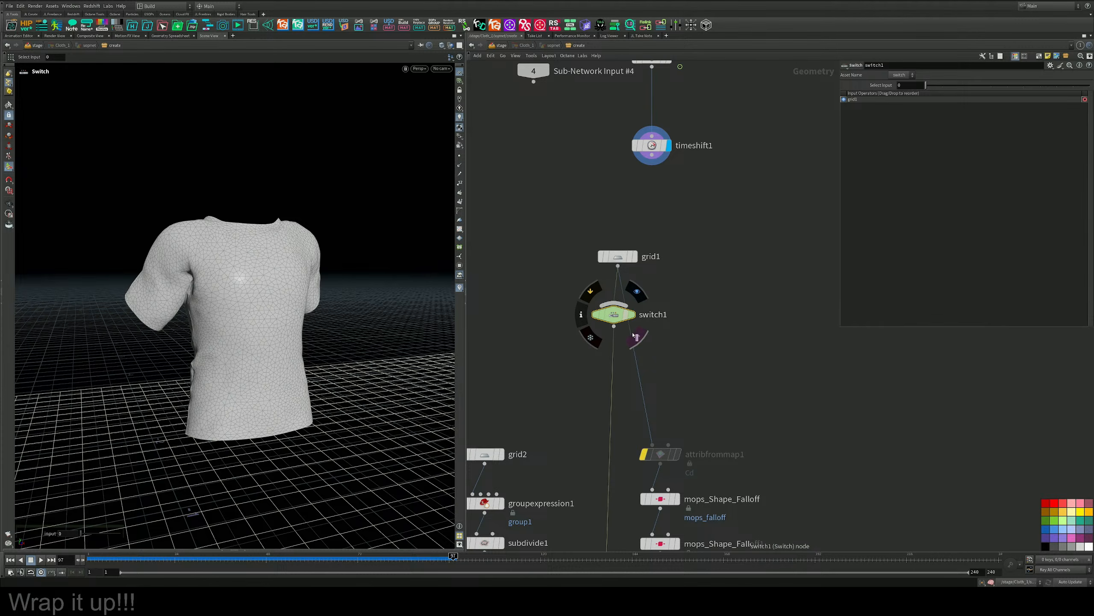
Wire timeshift1 into switch1 as its second input, set Select Input to 1 and display the switch.
left_click_drag(619, 257, 553, 240)
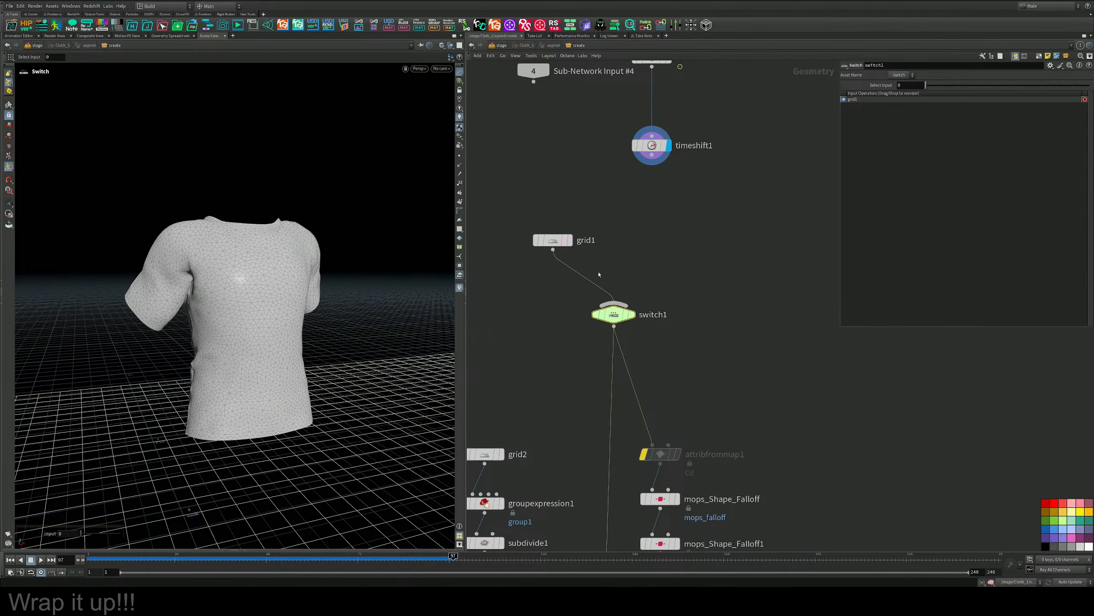
left_click_drag(625, 305, 664, 183)
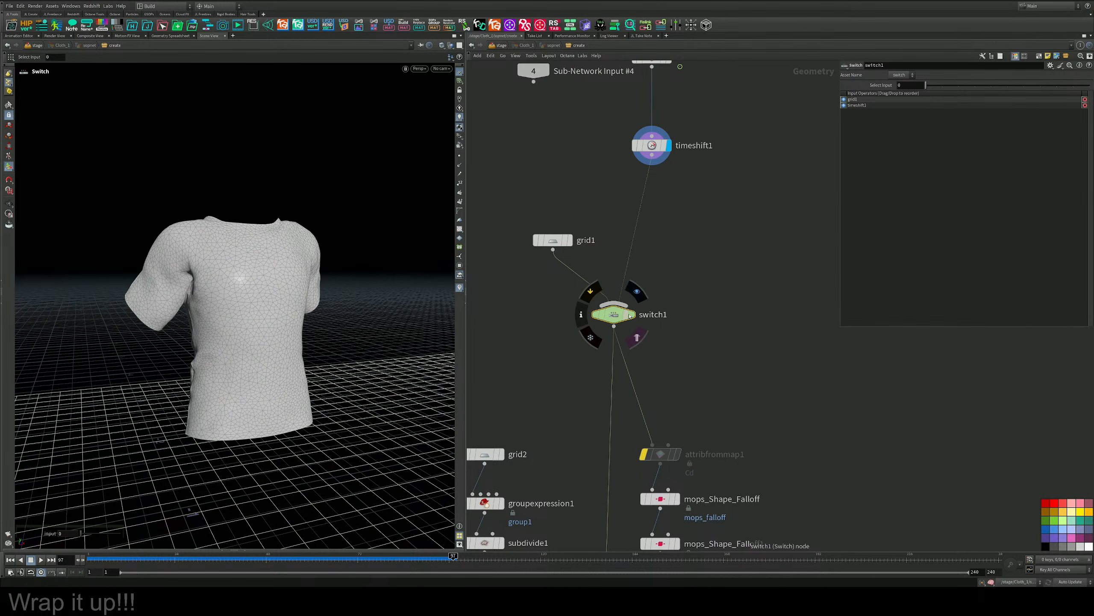
left_click_drag(925, 85, 939, 85)
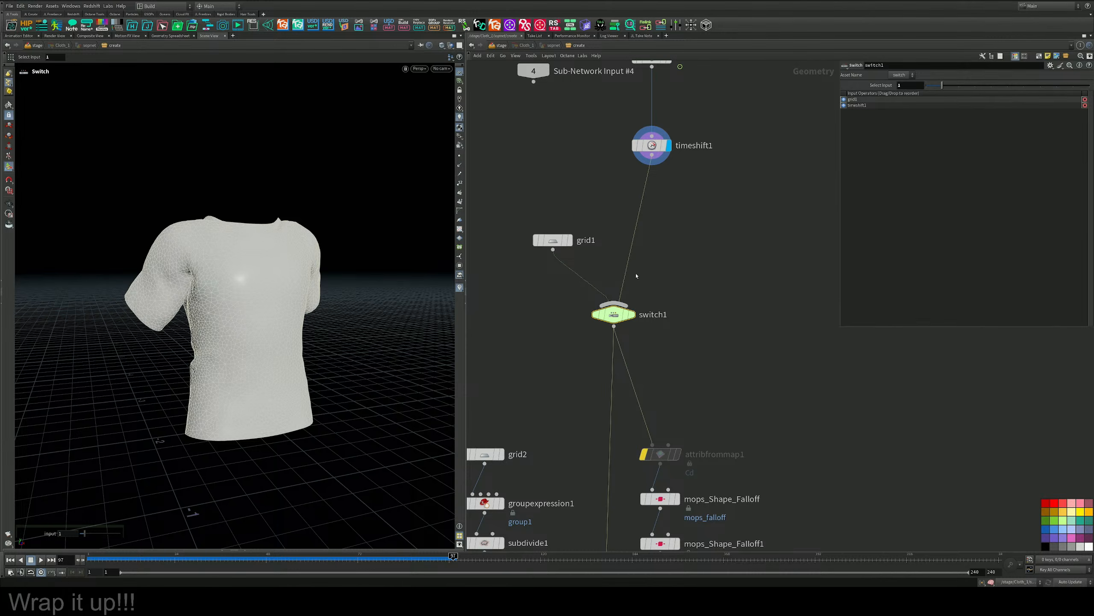
left_click(641, 292)
Display mops_Shape_Falloff and move its linear falloff close to the shirt in X and Y.
middle_click_drag(654, 380, 652, 204)
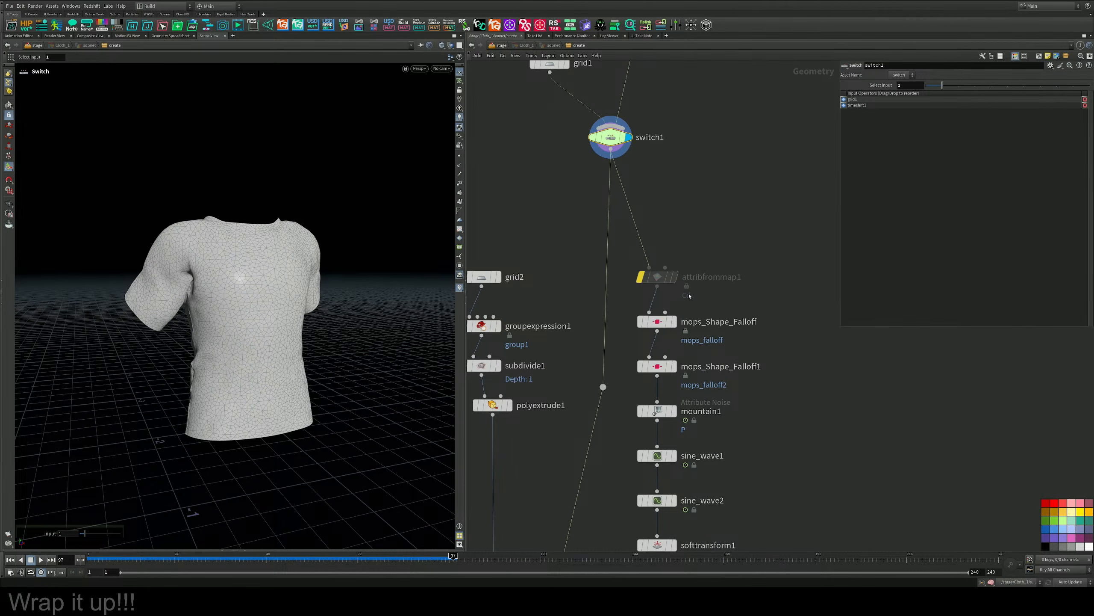
left_click(657, 322)
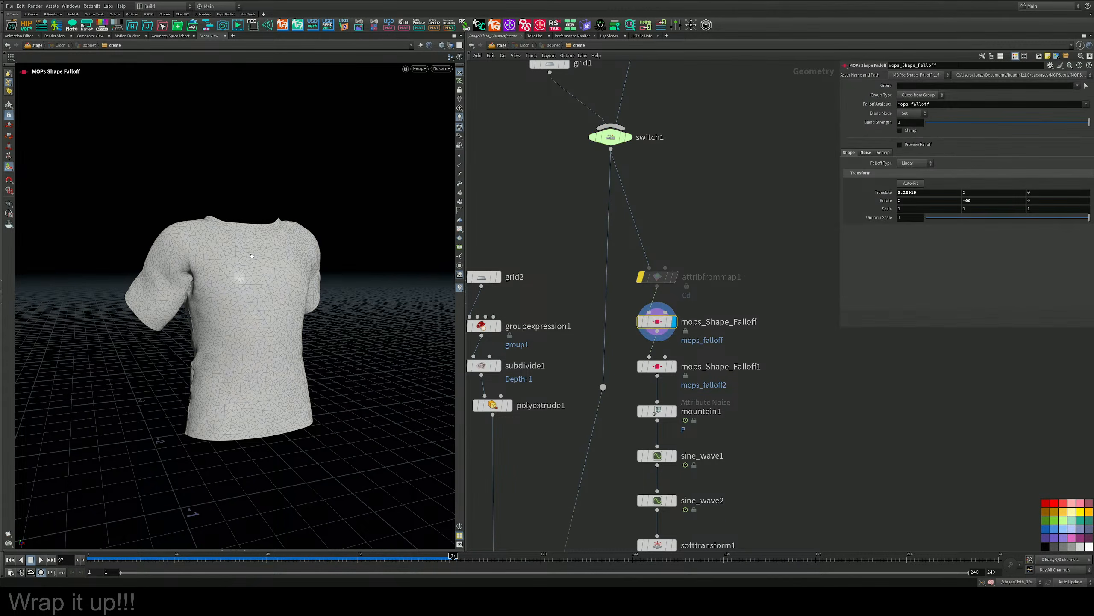
scroll(252, 256, "down", 6)
left_click_drag(252, 255, 161, 280, "alt")
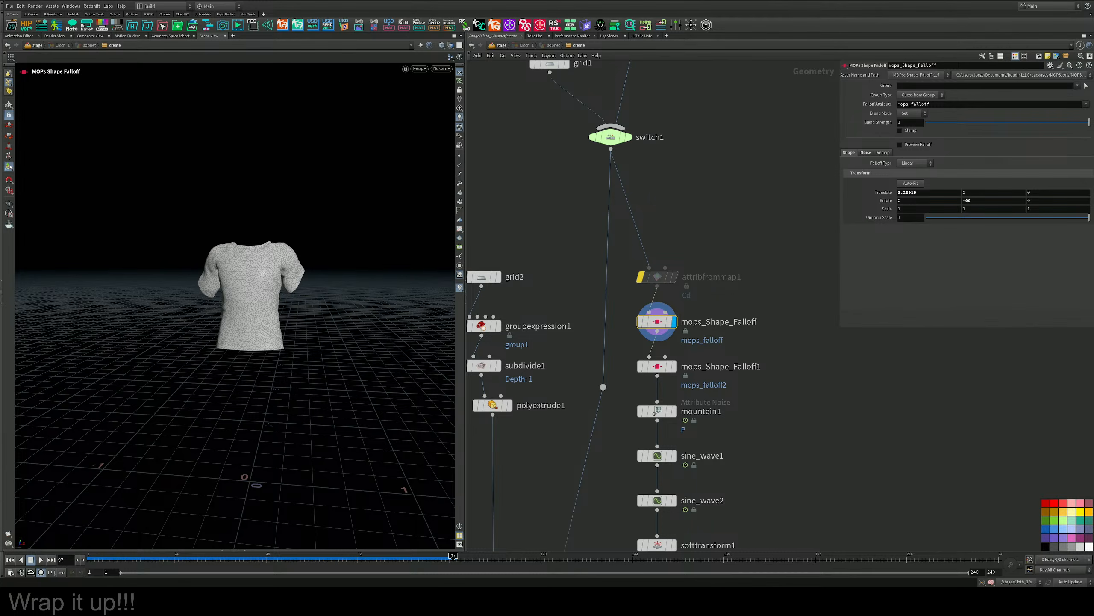
left_click_drag(276, 258, 239, 301, "alt")
scroll(335, 300, "down", 4)
key("Return")
left_click_drag(368, 348, 167, 274)
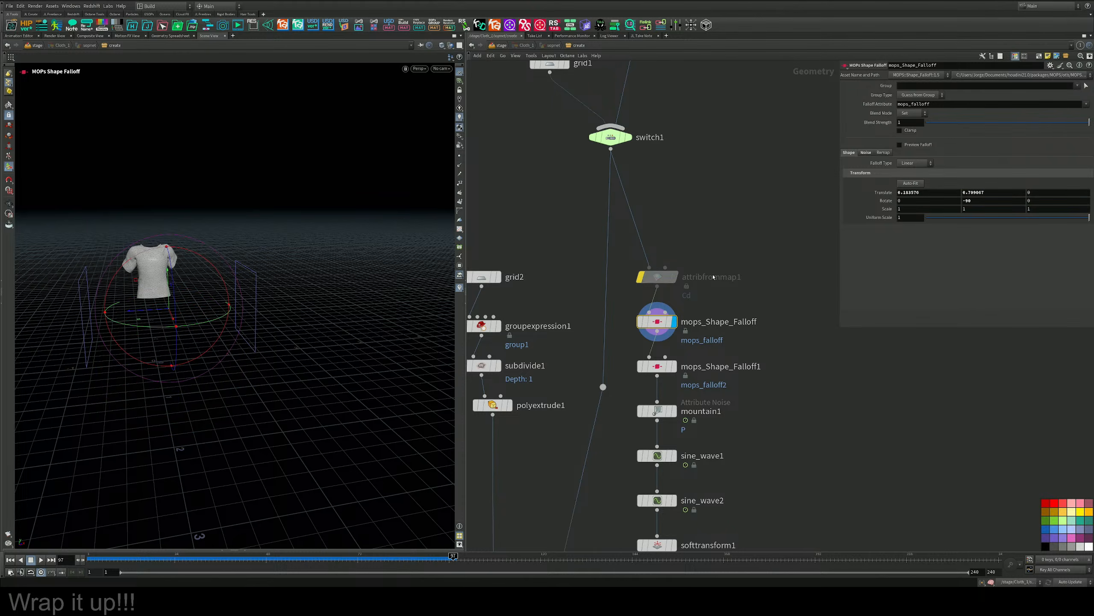
Turn on Preview Falloff for mops_Shape_Falloff and view the falloff colours on the shirt.
left_click(912, 147)
key("Escape")
left_click_drag(268, 276, 203, 284)
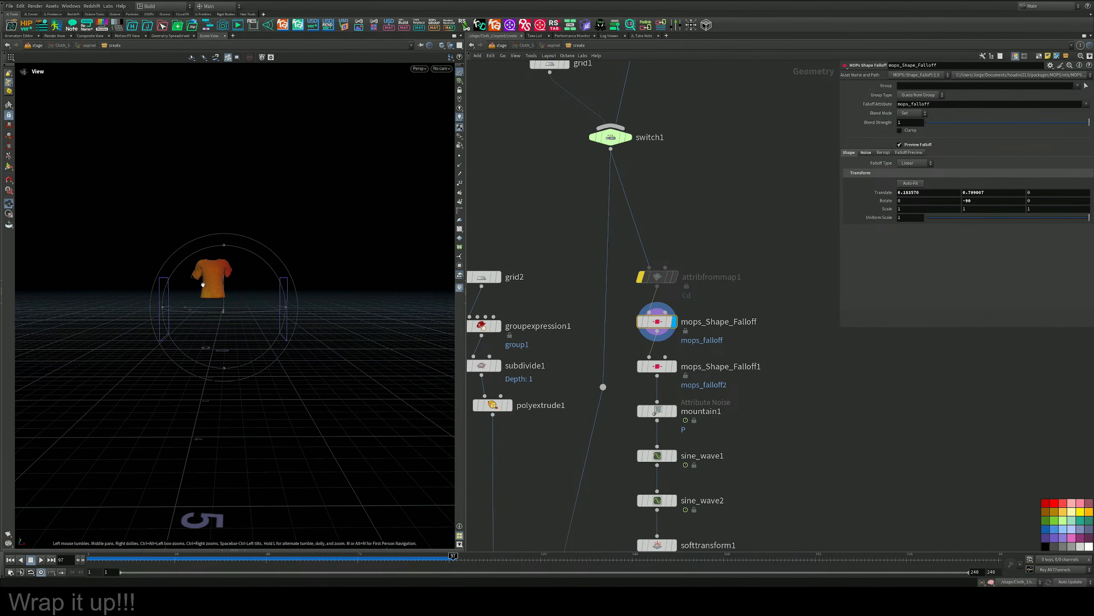
Rotate mops_Shape_Falloff about 90 degrees in Z, set its Z scale to 0.3 and raise it to about 1.27 in Y.
scroll(203, 285, "up", 5)
key("Return")
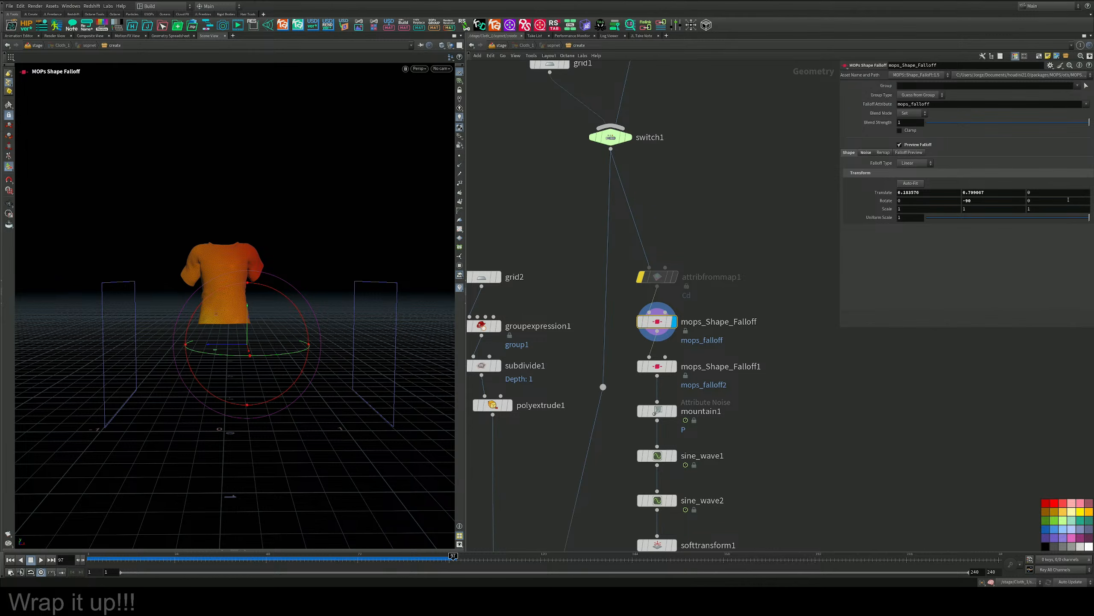
middle_click_drag(1048, 210, 1016, 215)
left_click_drag(279, 303, 187, 295)
left_click_drag(249, 380, 269, 317)
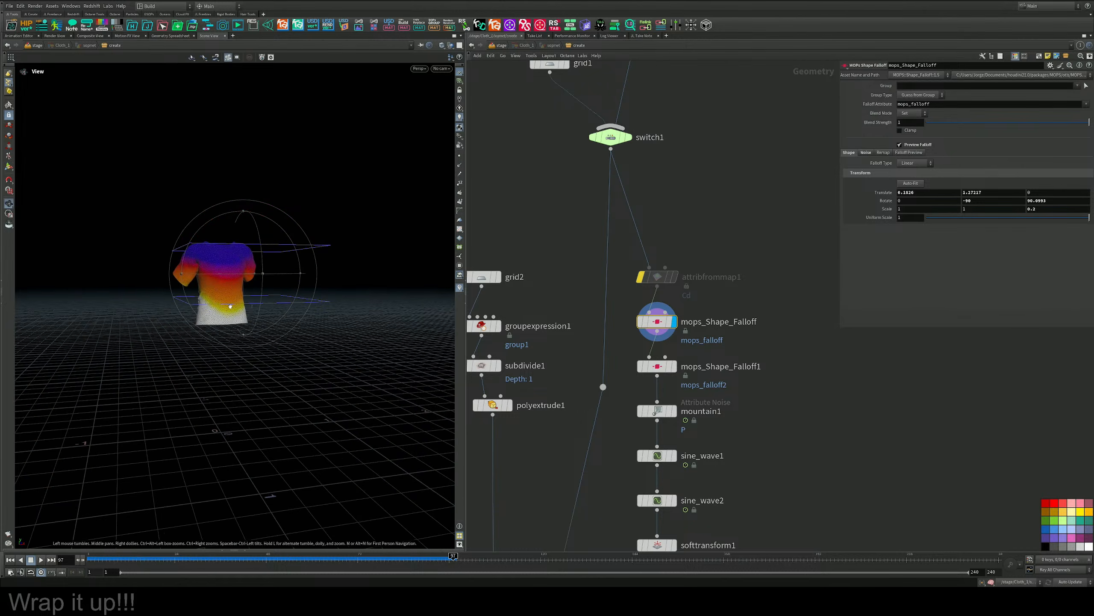
right_click_drag(269, 317, 261, 302, "alt")
middle_click_drag(261, 302, 276, 328, "alt")
mouse_move(285, 290)
left_mouse_down("alt")
mouse_move(256, 291)
mouse_move(270, 287)
left_mouse_up("alt")
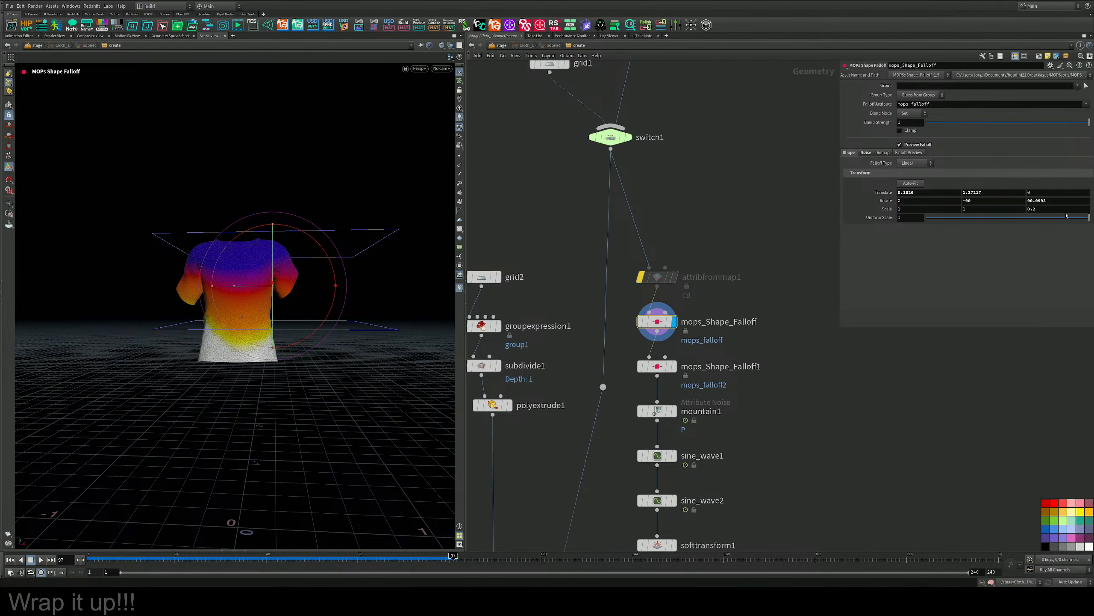
Shrink the falloff to Uniform Scale 0.415 and Z scale 0.187, and position it over the shirt's shoulders at about 1.46 in Y.
left_click_drag(1066, 216, 1022, 230)
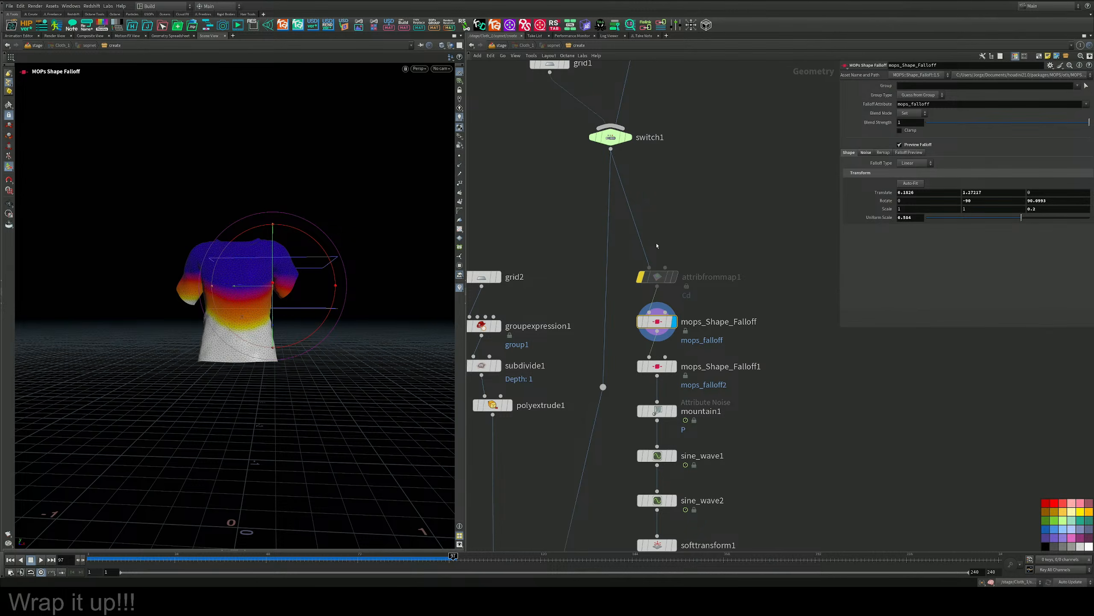
left_click_drag(267, 282, 228, 288)
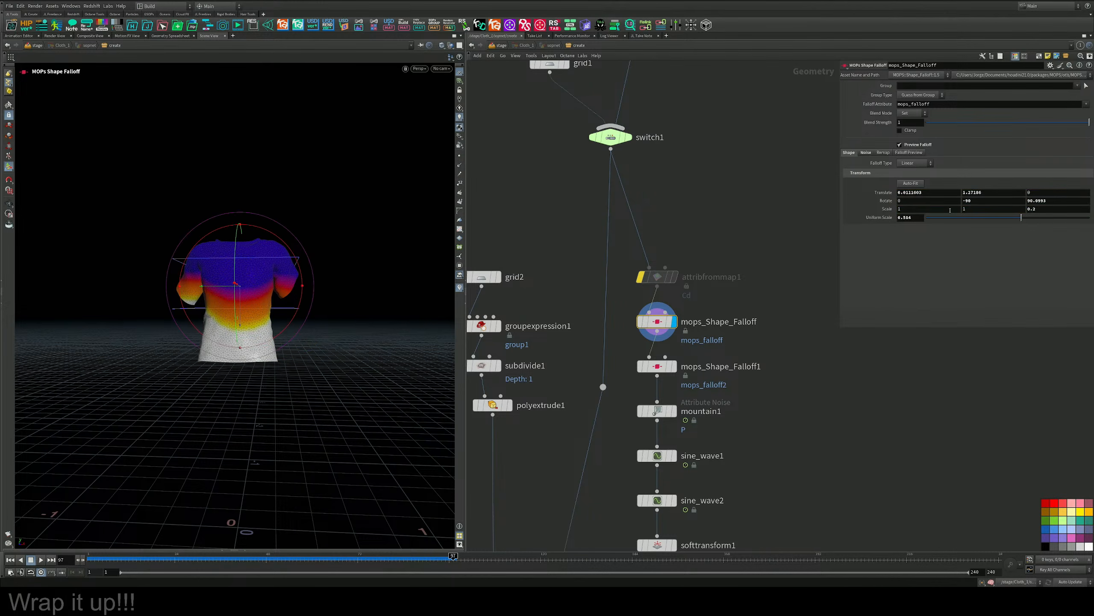
middle_click_drag(1050, 209, 1010, 240)
left_click_drag(1018, 220, 994, 221)
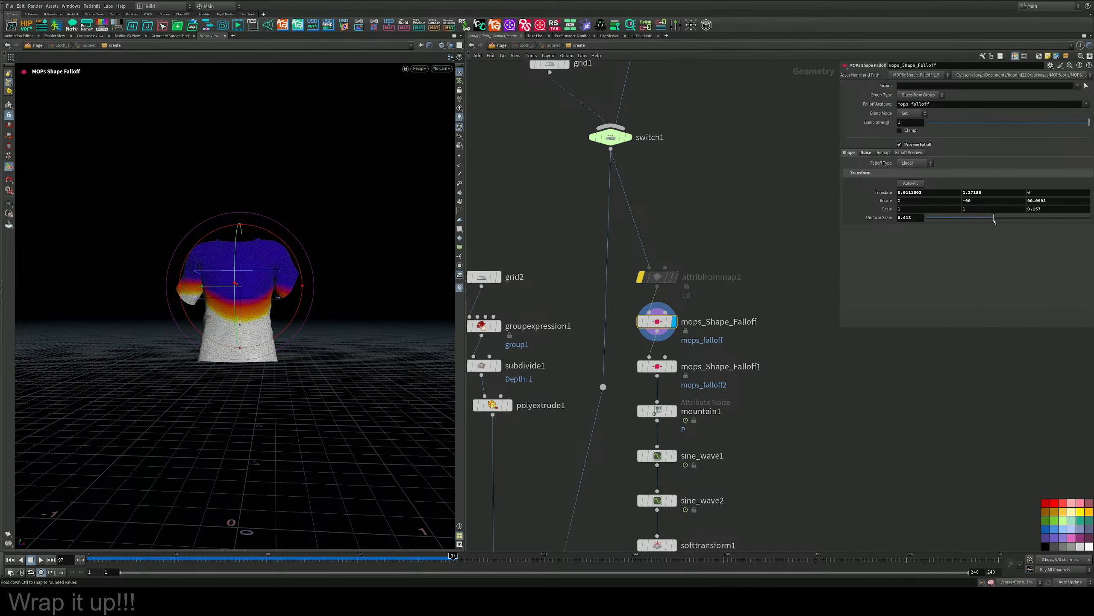
left_click_drag(242, 323, 233, 254)
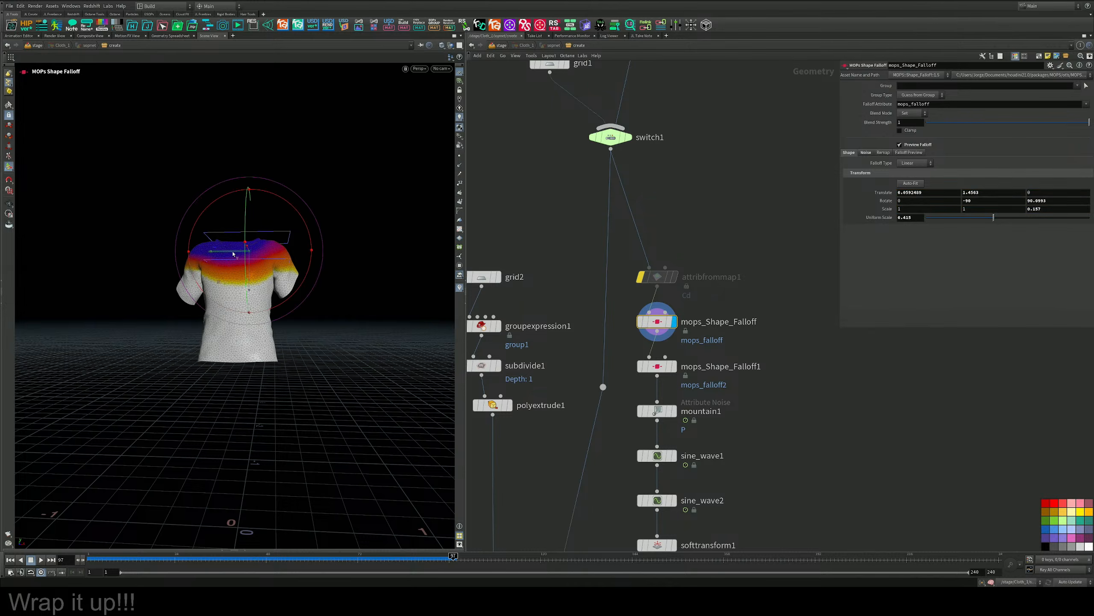
Set the first noise Offset value of mops_Shape_Falloff to 0.147 and bypass mops_Shape_Falloff1.
left_click(866, 152)
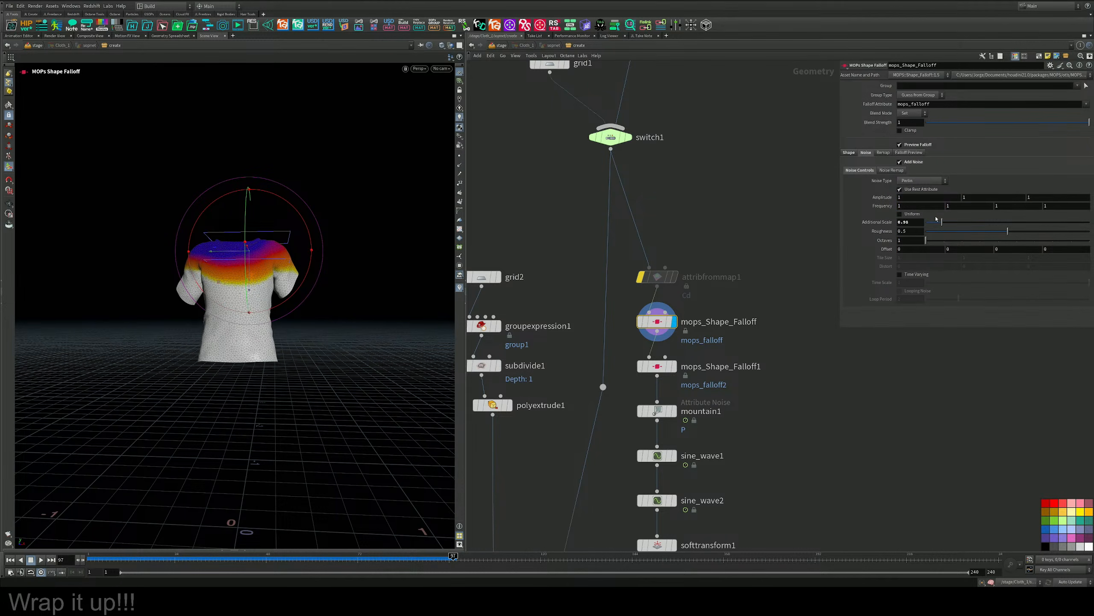
middle_click_drag(911, 250, 912, 281)
middle_click_drag(725, 338, 750, 207)
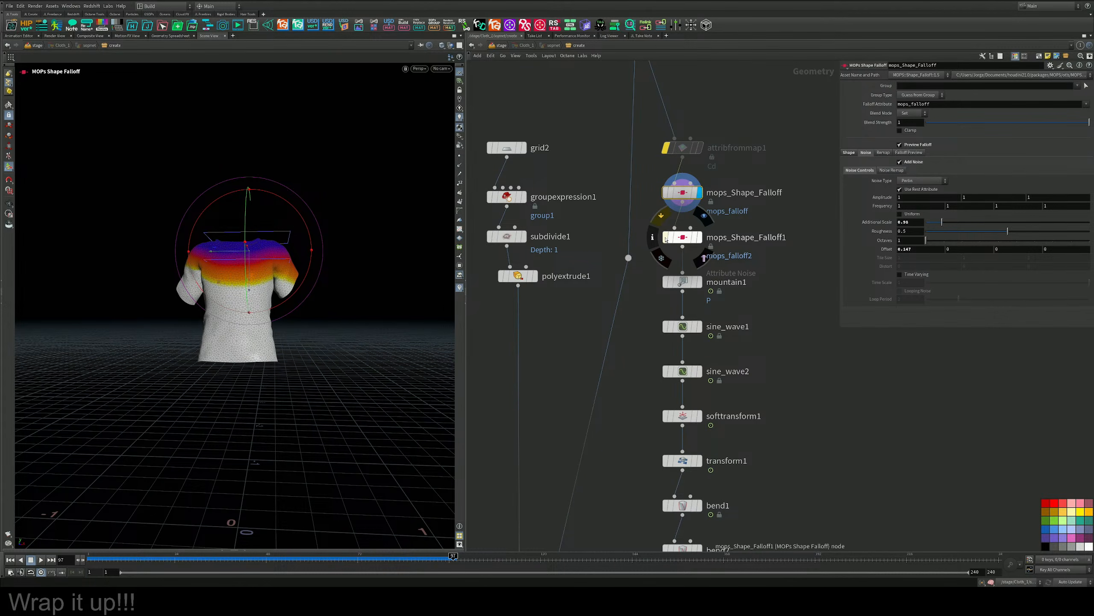
left_click(663, 217)
middle_click_drag(749, 271, 742, 228)
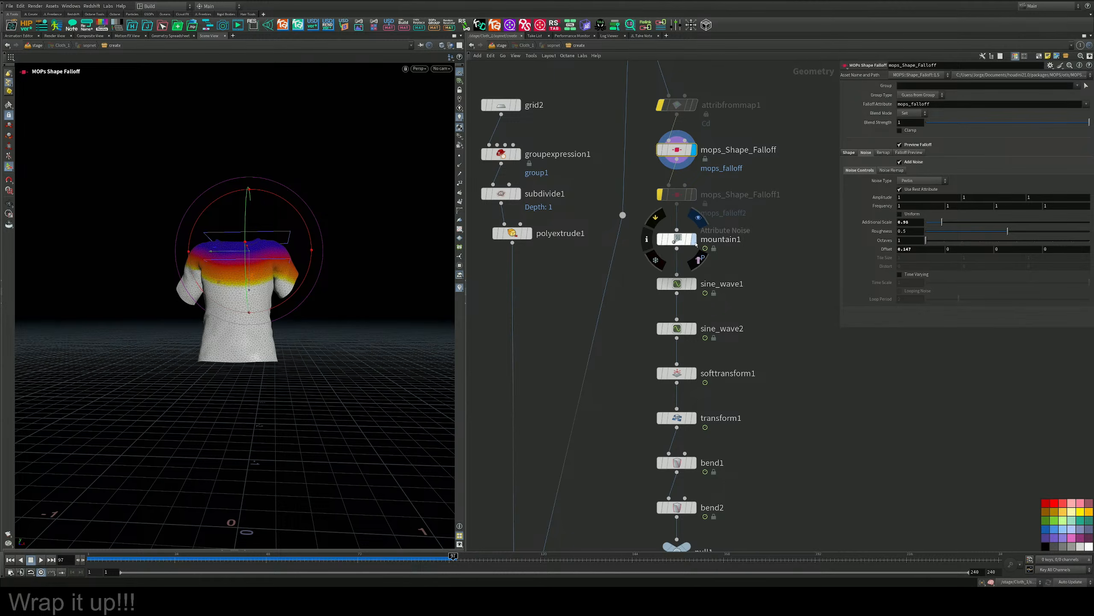
Display mountain1 with its parameters and reduce its noise Amplitude to 0.
left_click(691, 239)
left_click(678, 247)
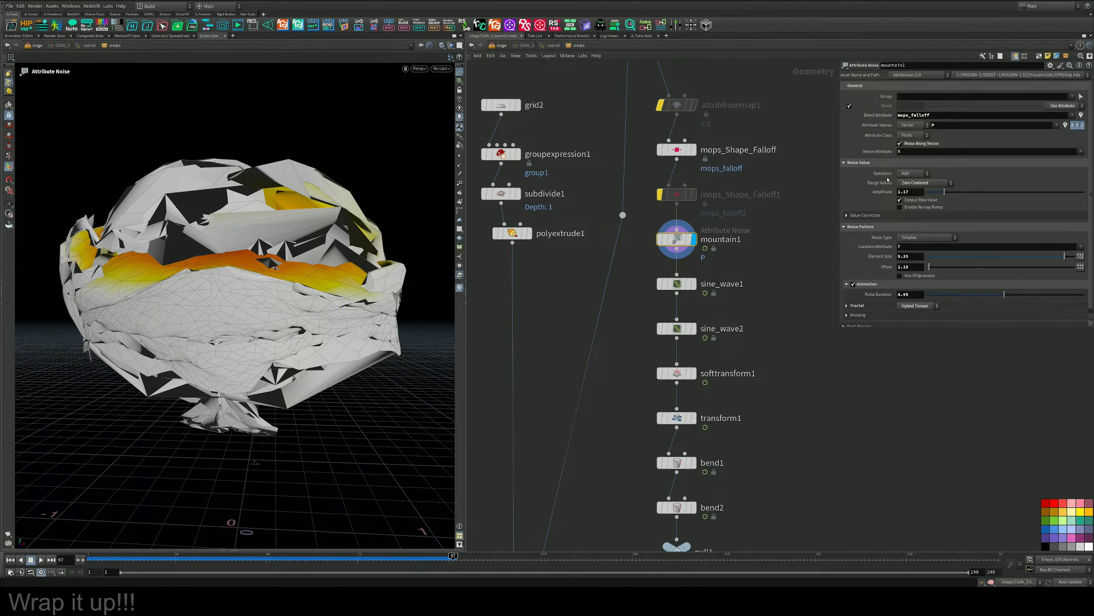
left_click_drag(1064, 259, 929, 260)
key("ctrl+z")
left_click_drag(945, 194, 926, 198)
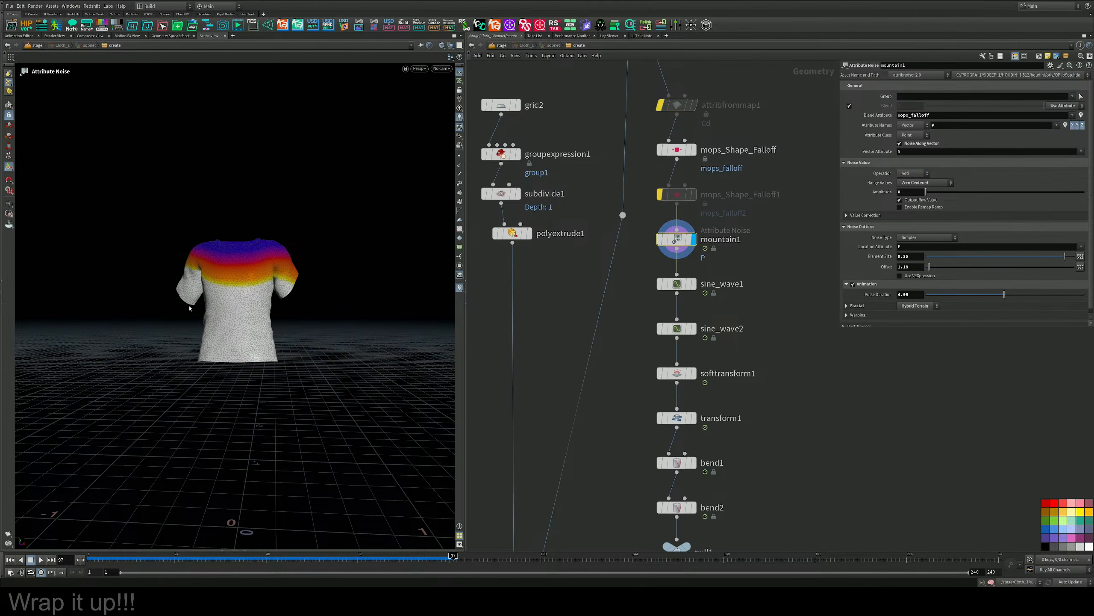
Set mountain1's Amplitude to about 0.0087 and its Element Size to 0.36.
left_click_drag(189, 309, 241, 311, "alt")
right_click_drag(241, 310, 327, 284, "alt")
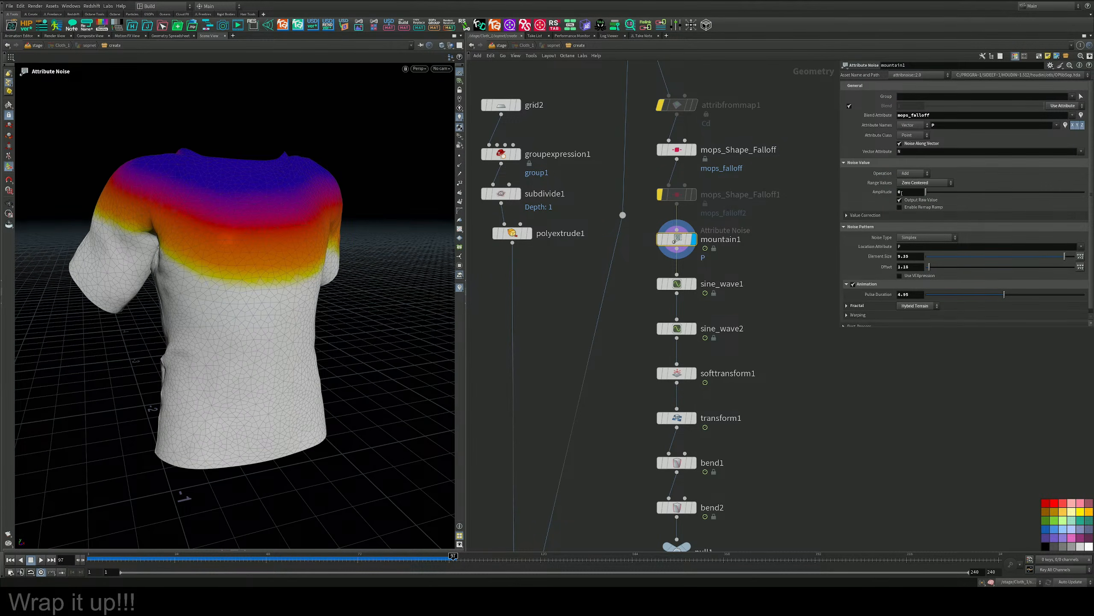
middle_click_drag(901, 193, 942, 235)
left_click_drag(1062, 257, 926, 256)
Switch the viewport to Smooth Shaded and inspect the side of the shirt.
left_click(439, 48)
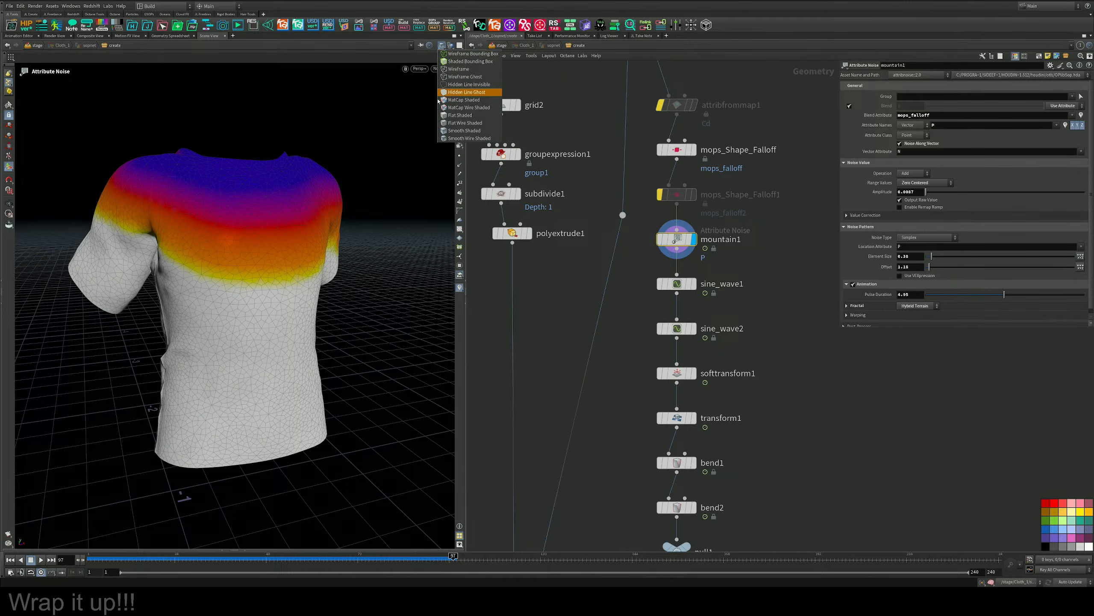
left_click(455, 131)
mouse_move(232, 276)
left_mouse_down("alt")
mouse_move(206, 223)
mouse_move(240, 276)
mouse_move(270, 283)
left_mouse_up("alt")
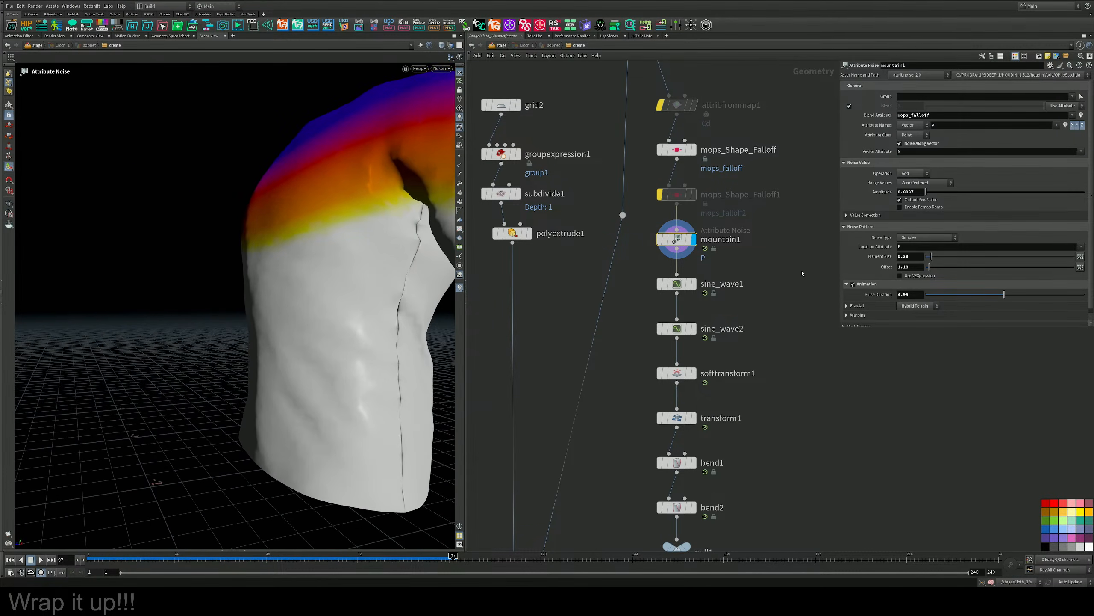
Set mountain1's Element Size to 1.11 and Offset to 0.33, and play the animation to check the noise.
mouse_move(920, 193)
middle_mouse_down()
mouse_move(919, 221)
mouse_move(980, 222)
mouse_move(855, 202)
mouse_move(913, 202)
middle_mouse_up()
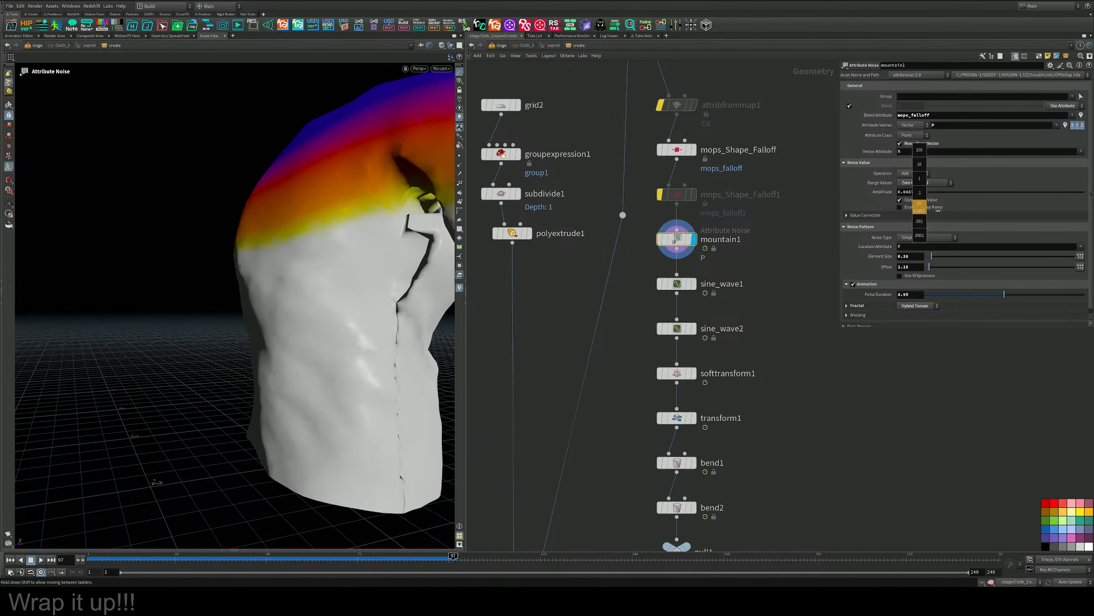
key("ctrl+z")
left_click_drag(934, 270, 944, 255)
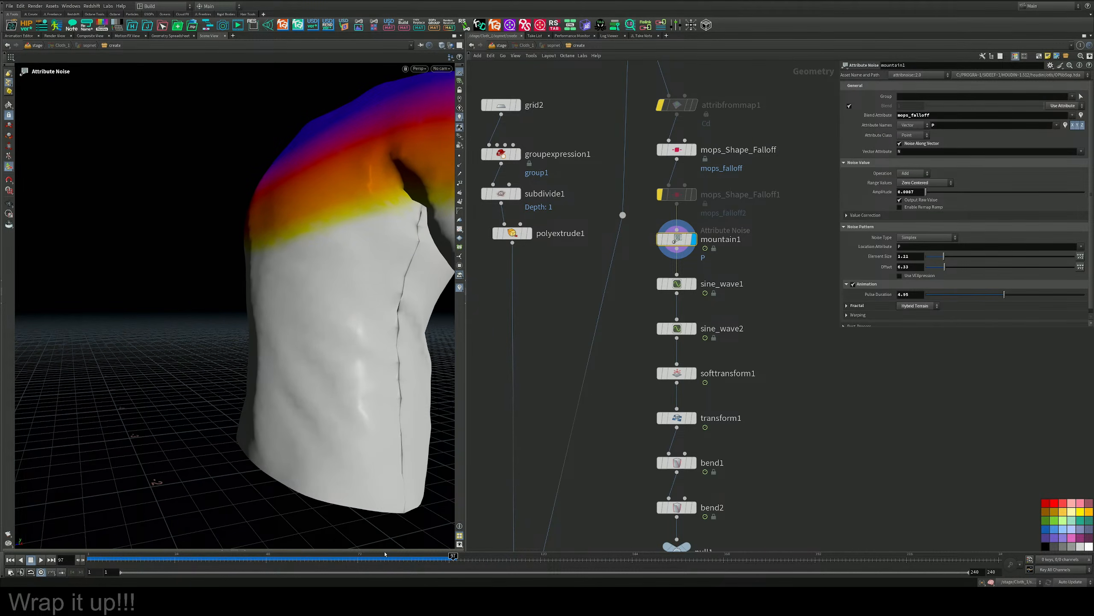
left_click_drag(399, 556, 383, 343)
scroll(362, 345, "down", 5)
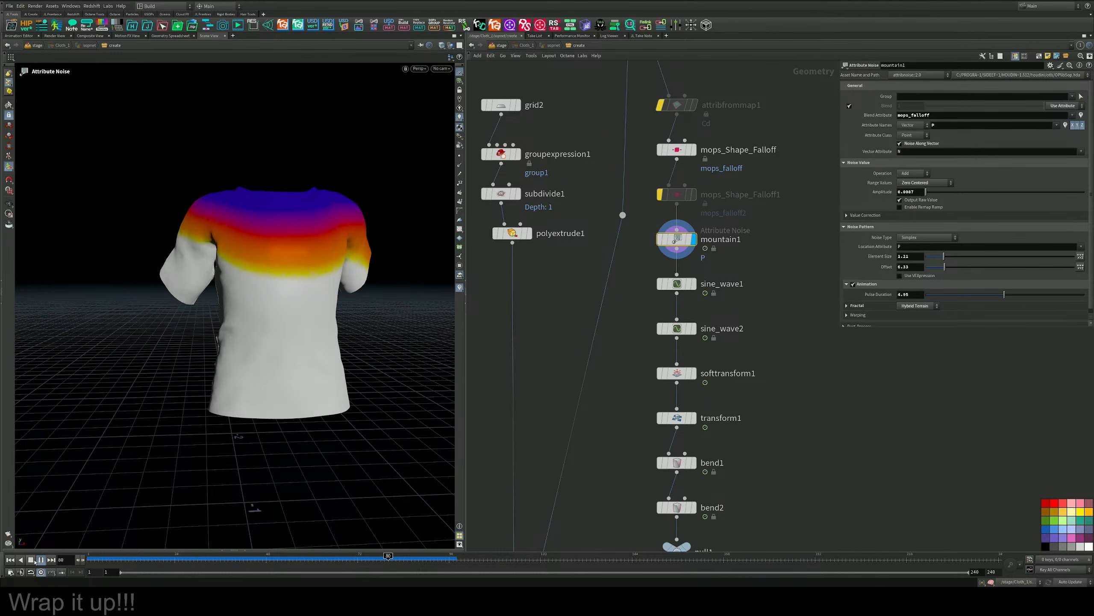
left_click_drag(189, 414, 267, 331, "alt")
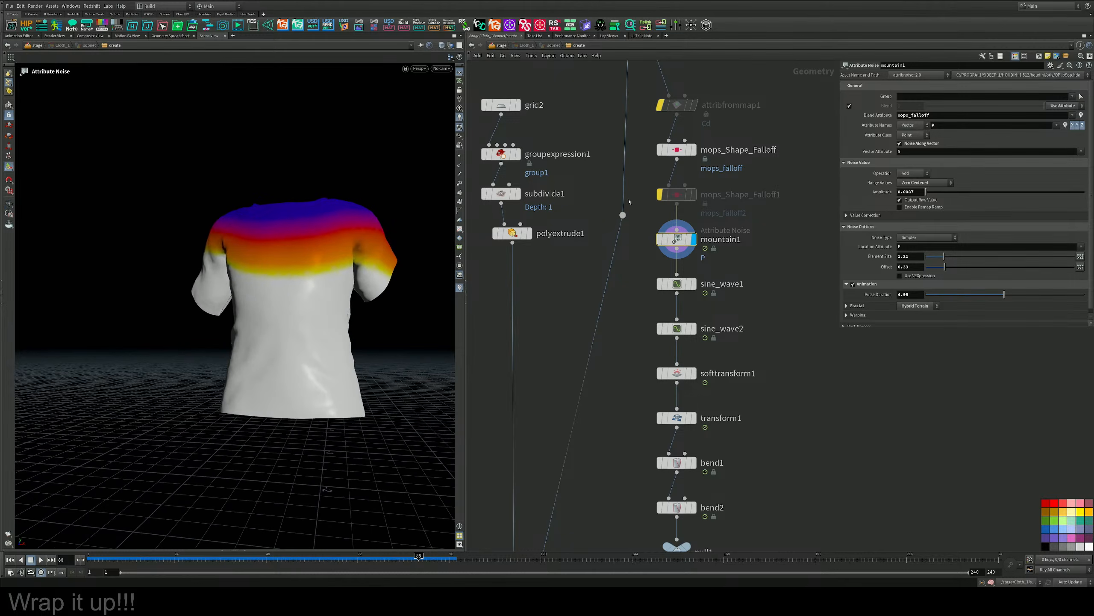
Bypass mountain1 and display sine_wave1 with its parameters.
left_click(660, 241)
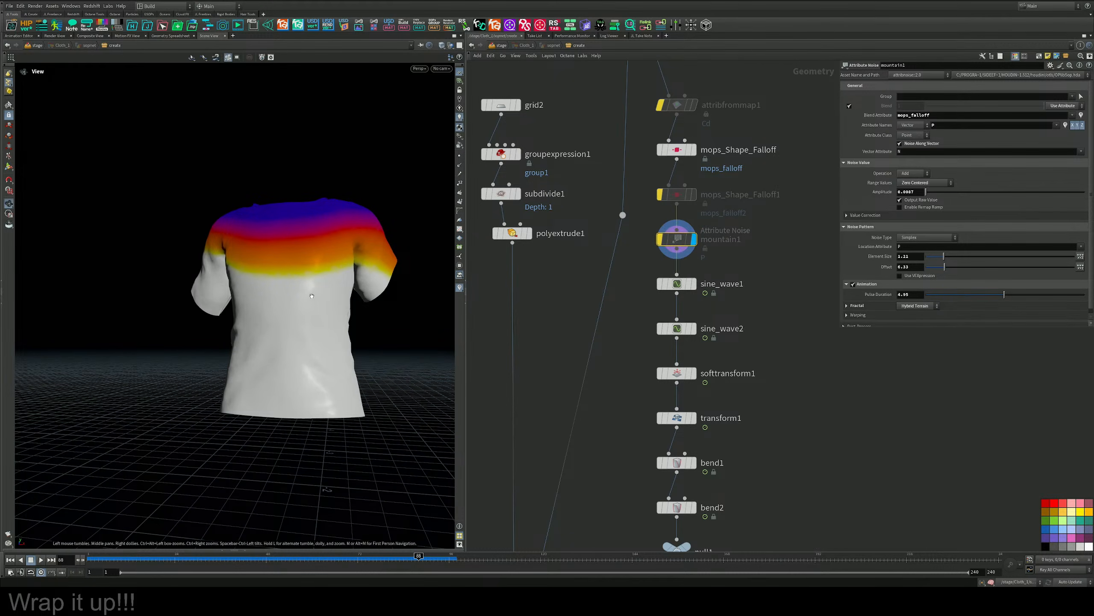
left_click_drag(366, 287, 331, 303, "alt")
middle_click_drag(749, 269, 747, 247)
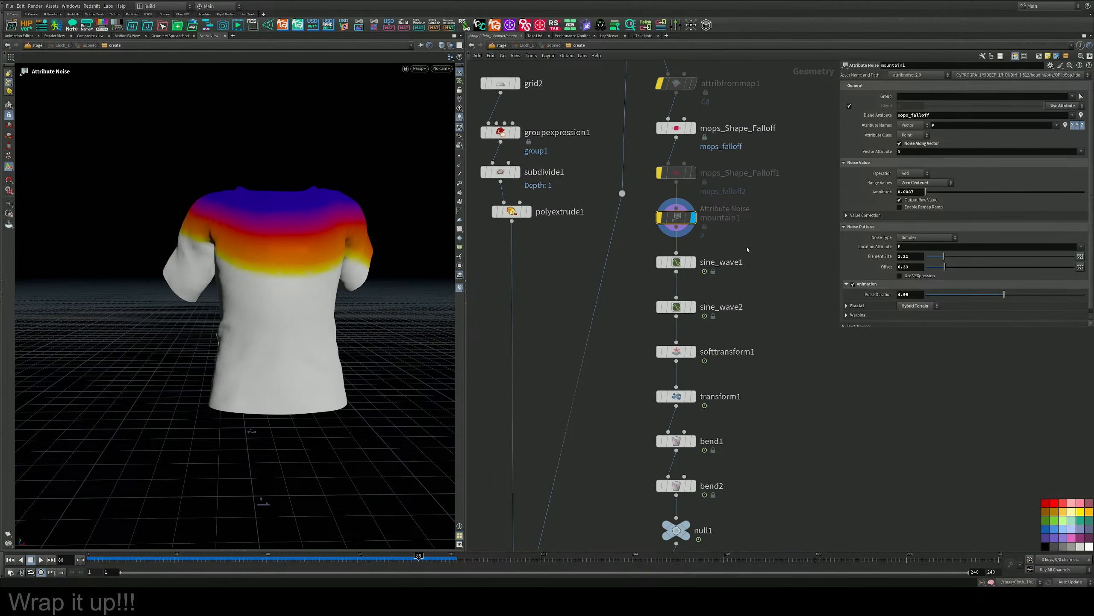
left_click(693, 262)
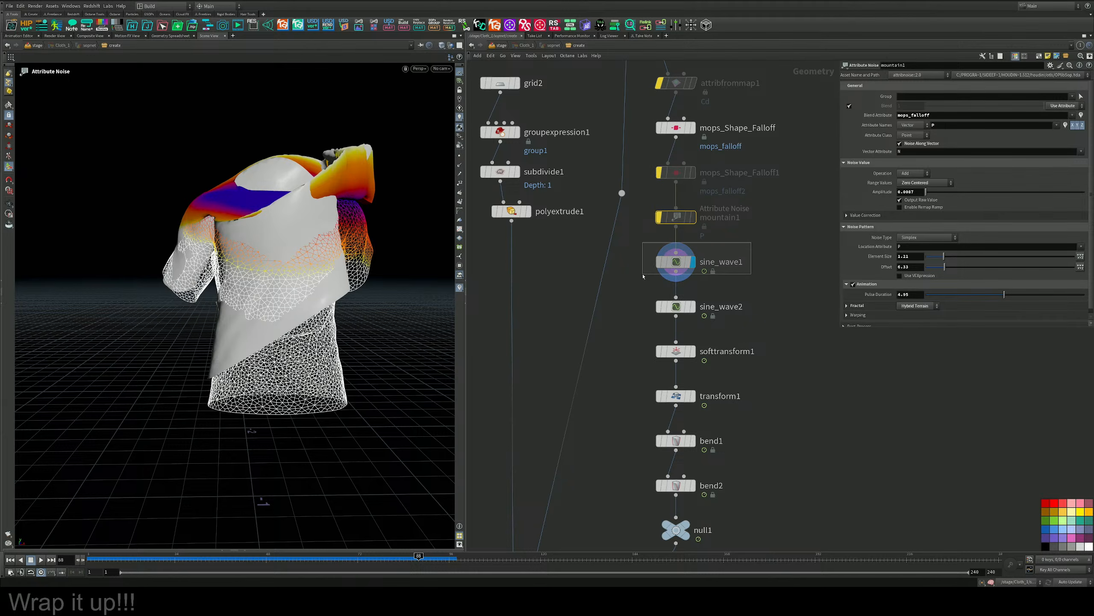
left_click(709, 263)
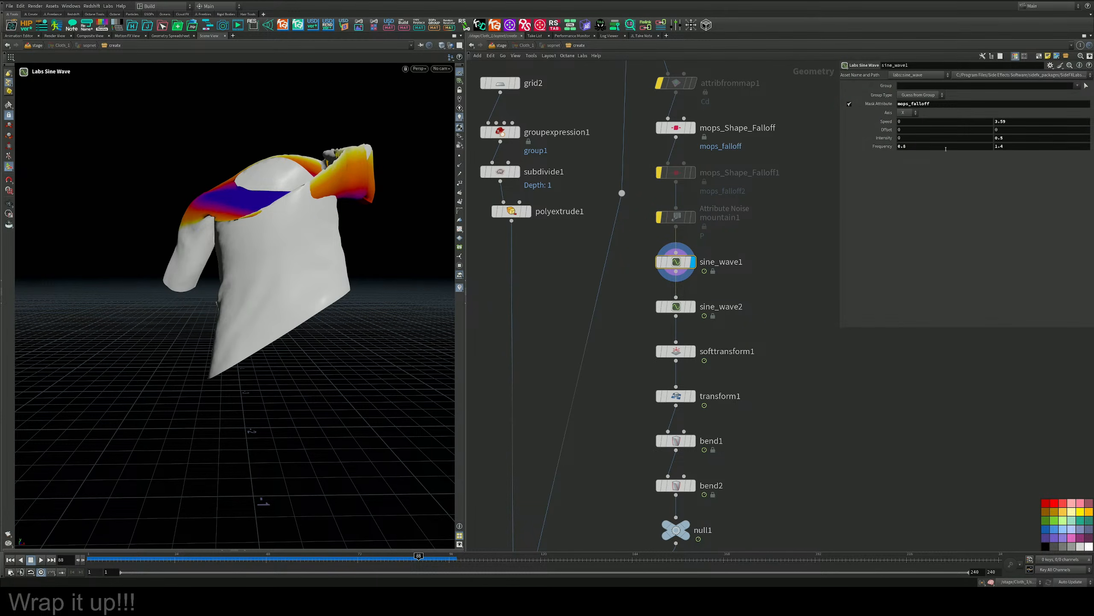
Reduce sine_wave1's second Intensity value to -0.022 and scrub the timeline to check the wave.
mouse_move(1024, 139)
middle_mouse_down()
mouse_move(1025, 159)
mouse_move(983, 164)
mouse_move(1026, 140)
middle_mouse_up()
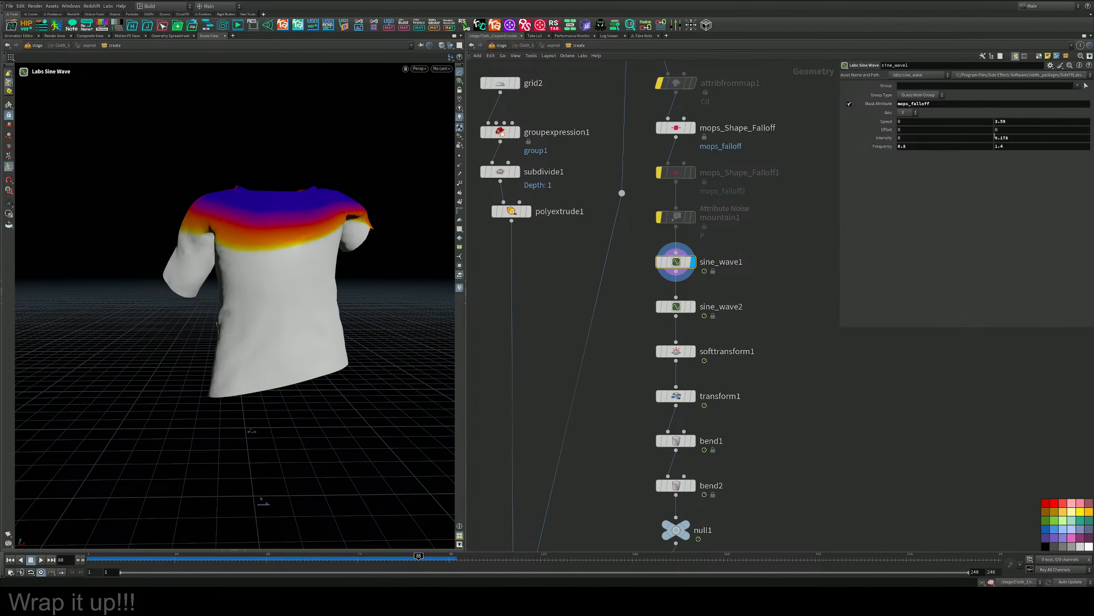
mouse_move(1029, 139)
middle_mouse_down()
mouse_move(1003, 138)
mouse_move(1030, 143)
middle_mouse_up()
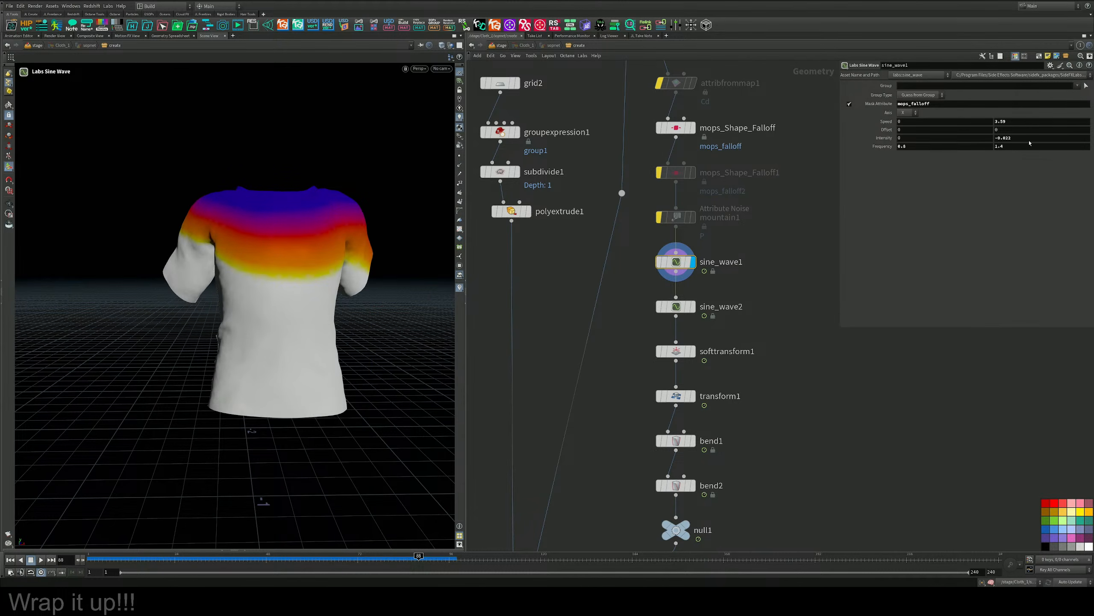
left_click_drag(418, 559, 316, 494)
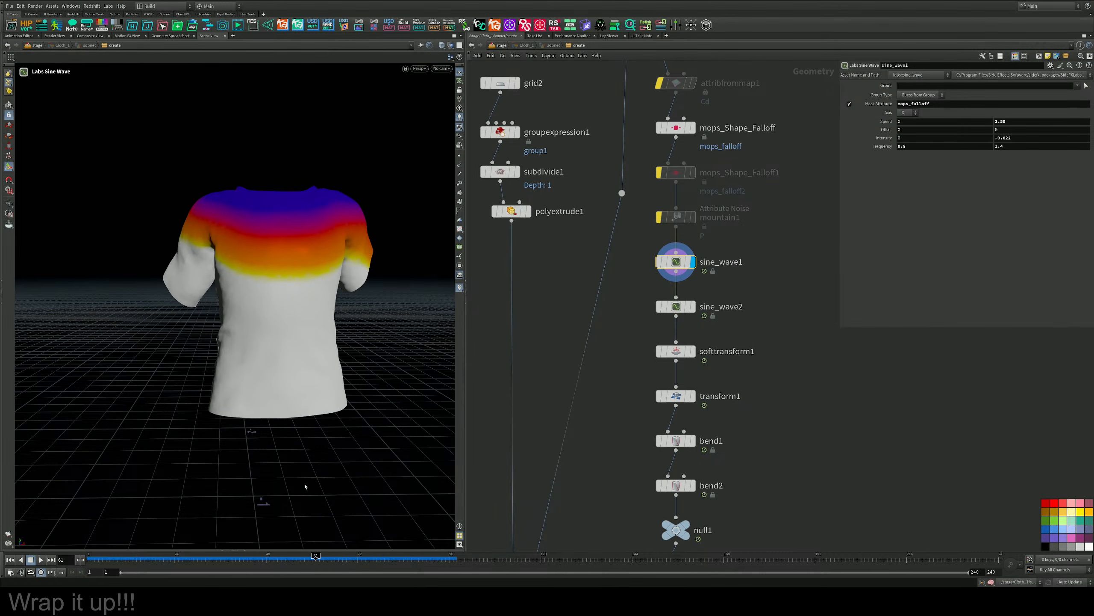
left_click_drag(259, 339, 237, 378, "alt")
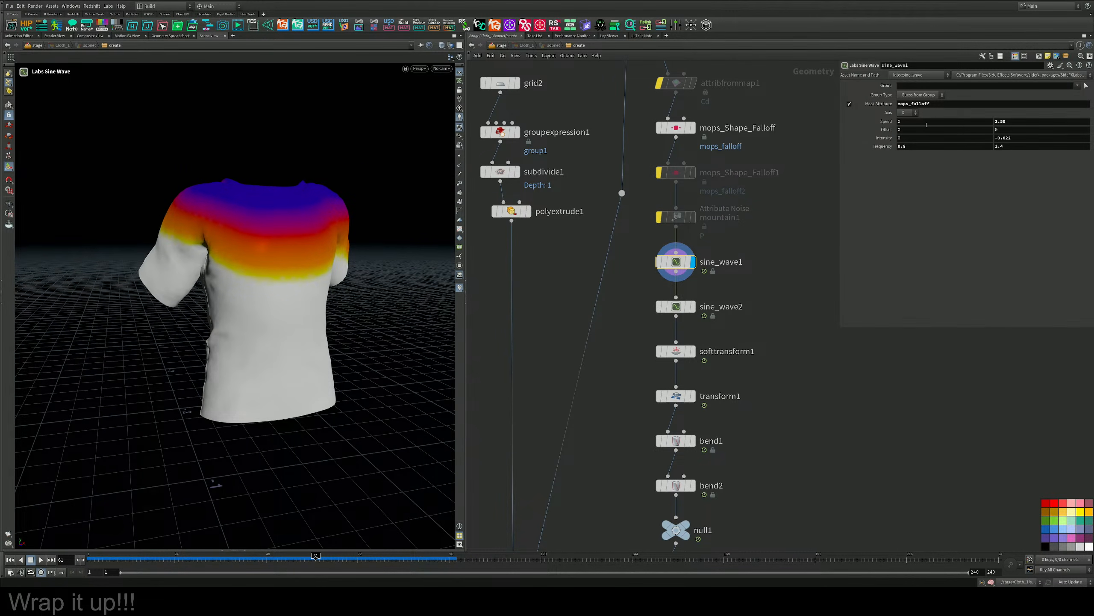
Set sine_wave1's Axis to Y and scrub the timeline to check the shirt from the side.
left_click(909, 113)
left_click(909, 129)
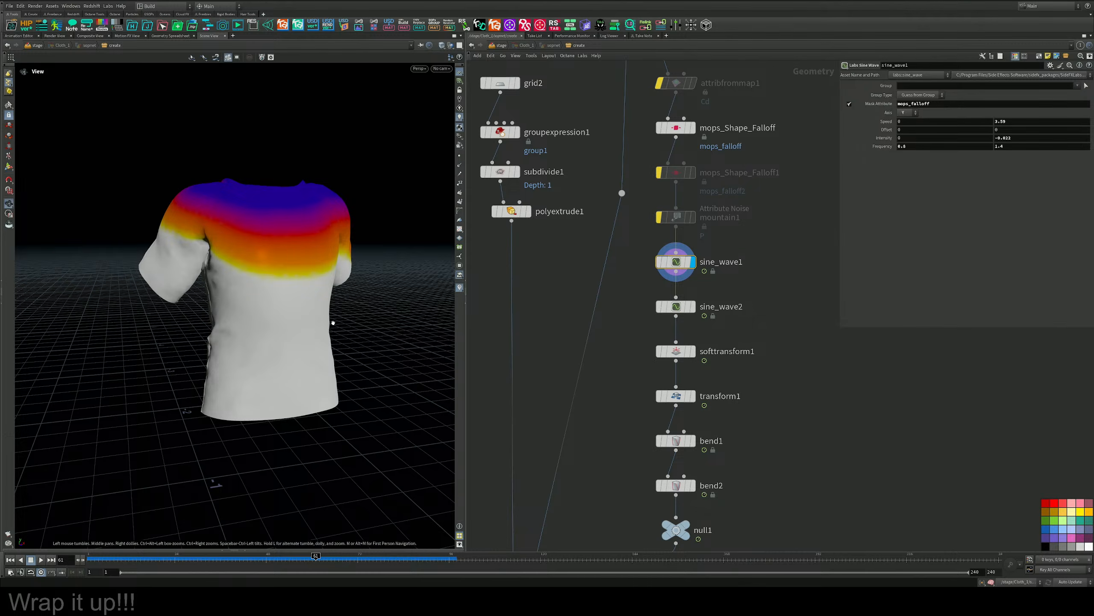
left_click_drag(333, 321, 361, 298, "alt")
left_click_drag(303, 564, 361, 561)
left_click_drag(279, 319, 357, 339, "alt")
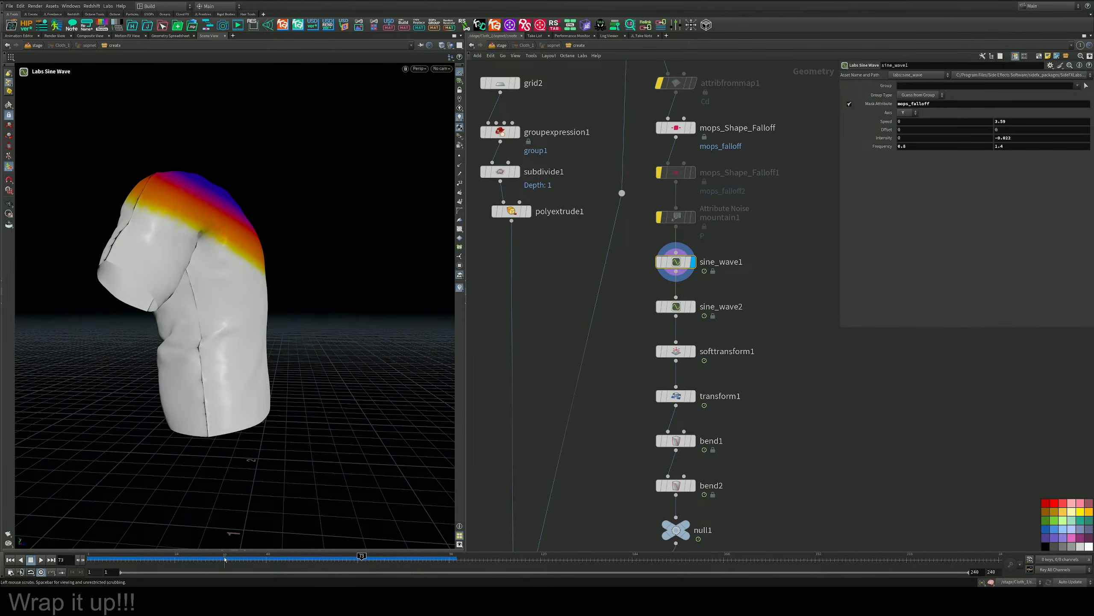
left_click_drag(227, 564, 427, 565)
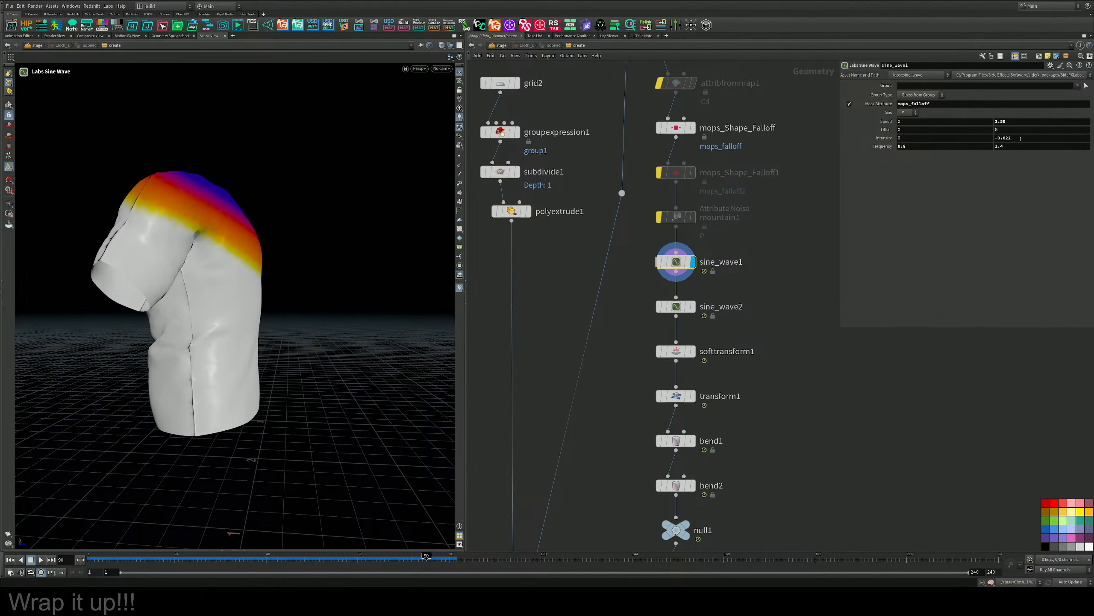
Set sine_wave1's second Intensity value to .01 and its second Frequency value to 38.2.
left_click_drag(1003, 139, 931, 138)
key("Return")
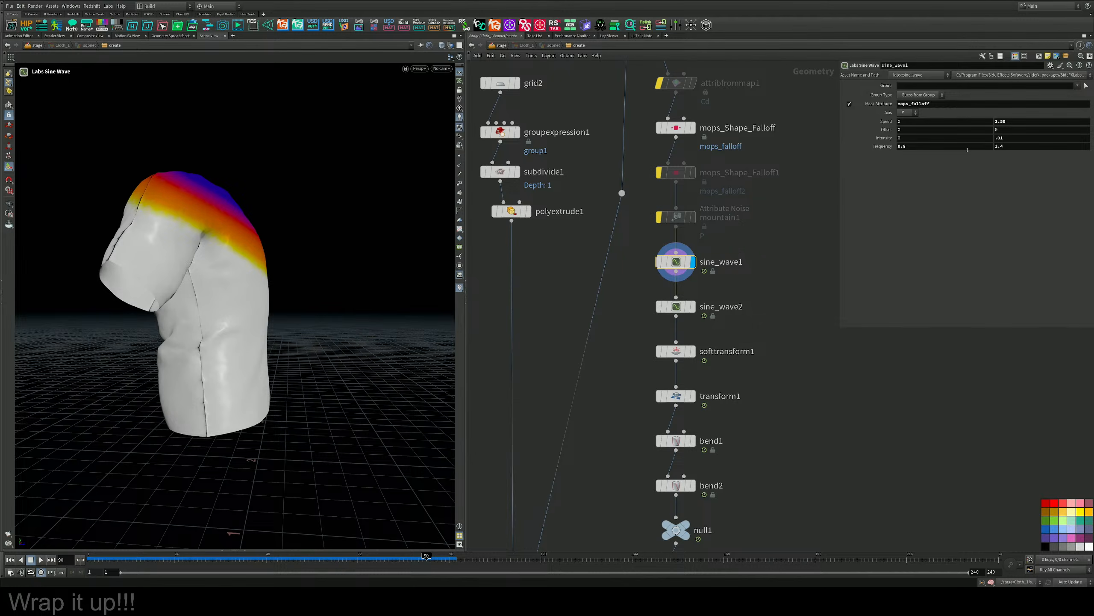
middle_click_drag(1017, 148, 1060, 143)
left_click_drag(342, 205, 77, 248, "alt")
middle_click_drag(282, 318, 242, 290, "alt")
key("Return")
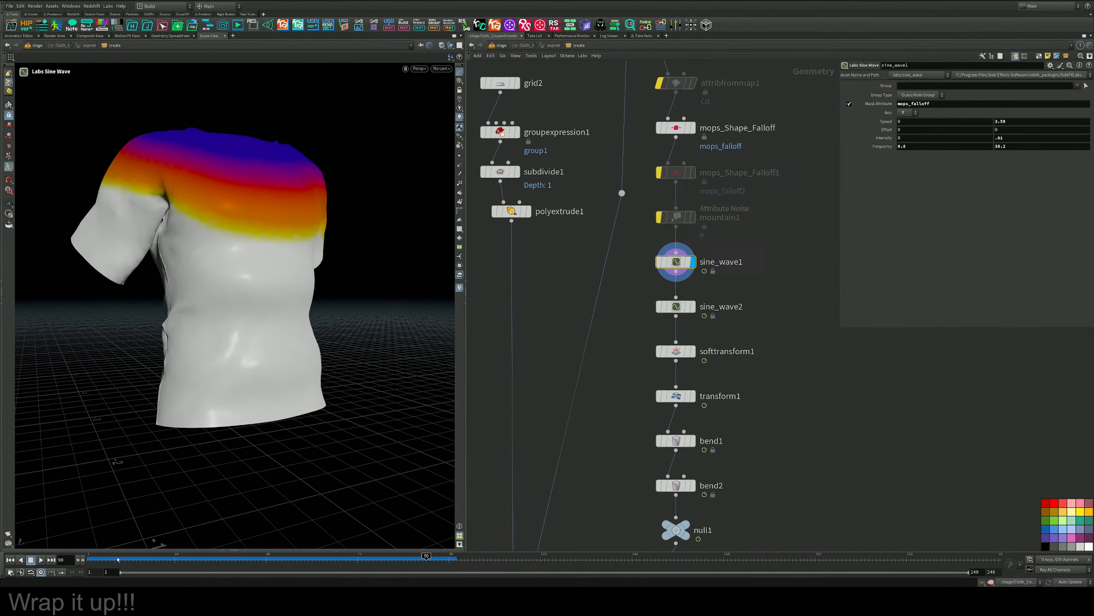
Play the animation and examine the sine wave ripples on the shirt from several angles.
left_click(42, 560)
left_click_drag(144, 286, 247, 278, "alt")
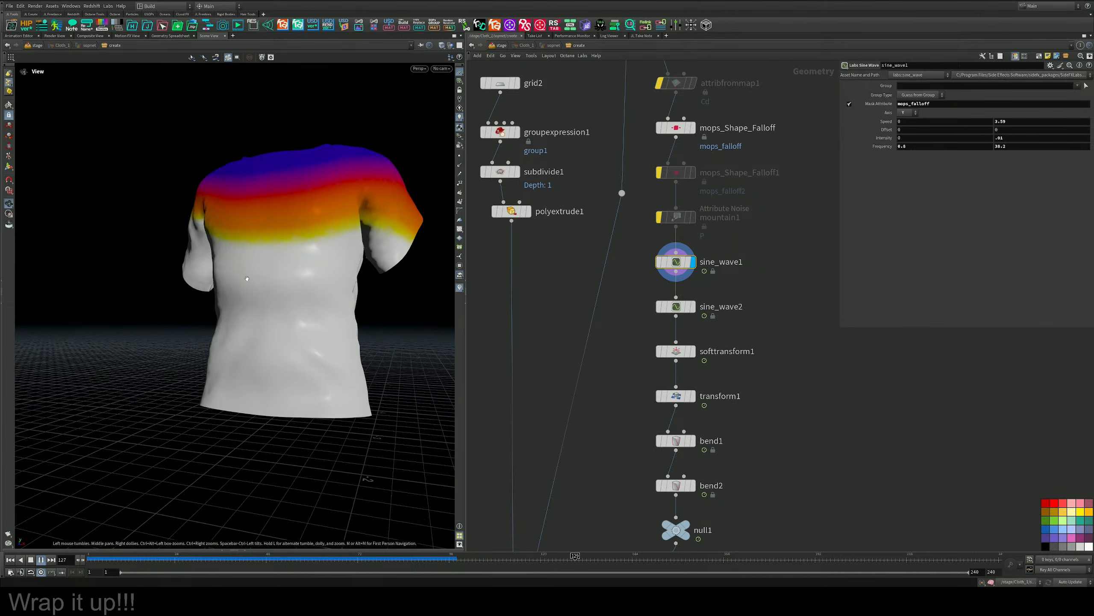
right_click_drag(247, 278, 211, 275, "alt")
left_click_drag(211, 276, 325, 337, "alt")
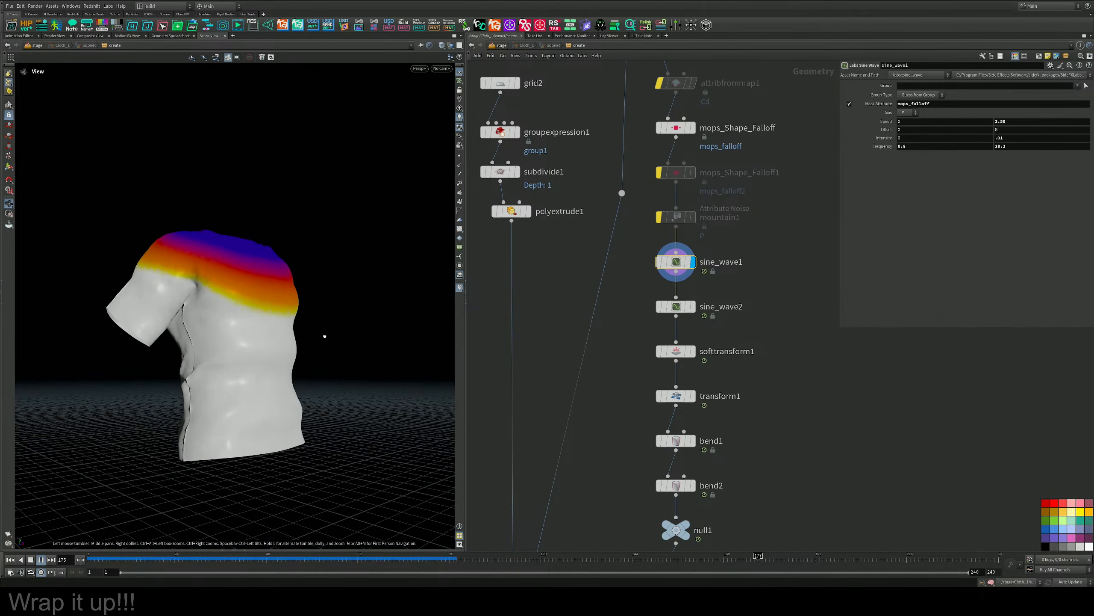
key("Return")
left_click_drag(443, 337, 283, 368)
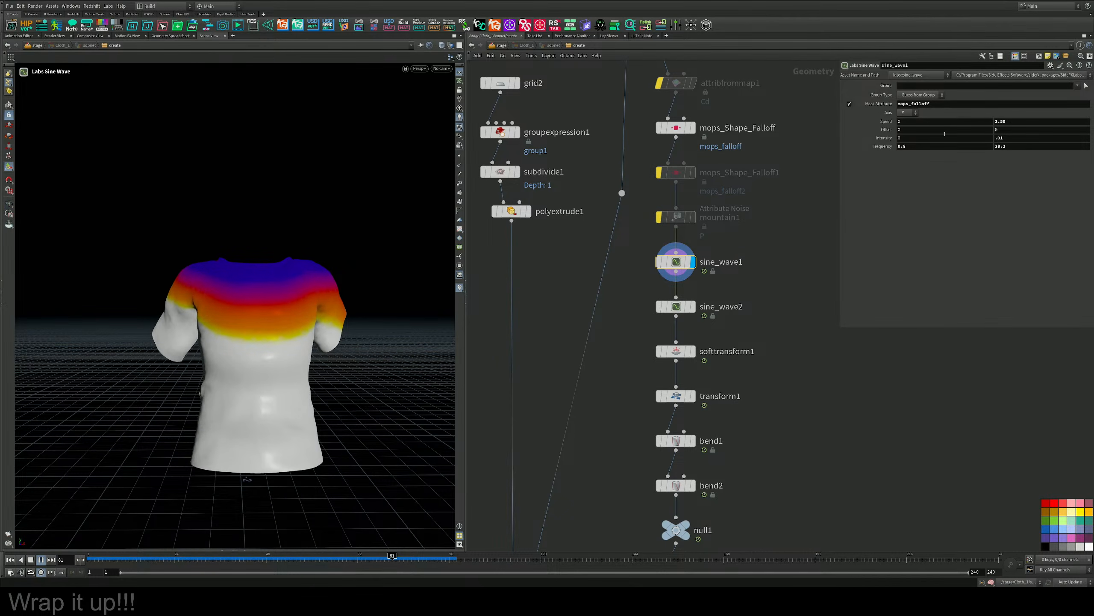
Set sine_wave1's first Frequency value to 24.8.
middle_click_drag(920, 148, 998, 147)
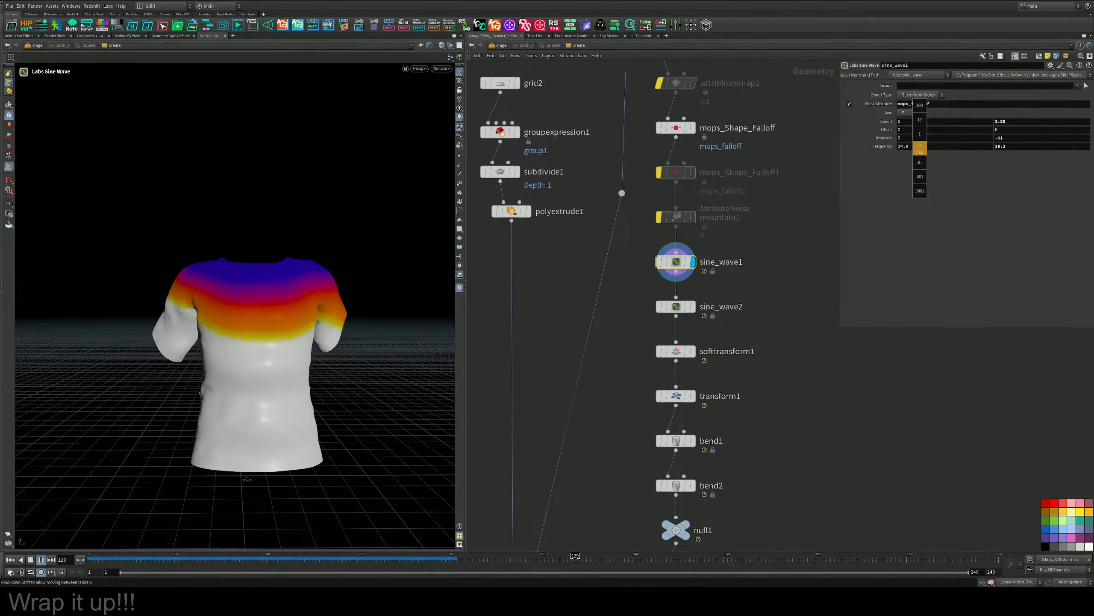
middle_click_drag(920, 149, 919, 147)
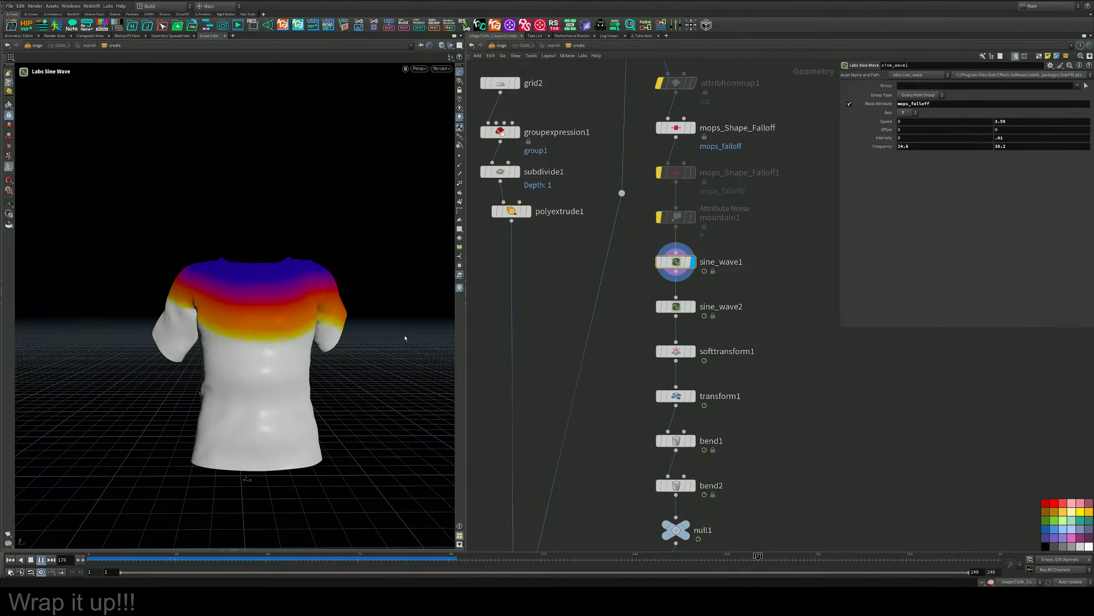
Display sine_wave2 and examine the playing shirt animation from several angles.
middle_click_drag(633, 369, 630, 345)
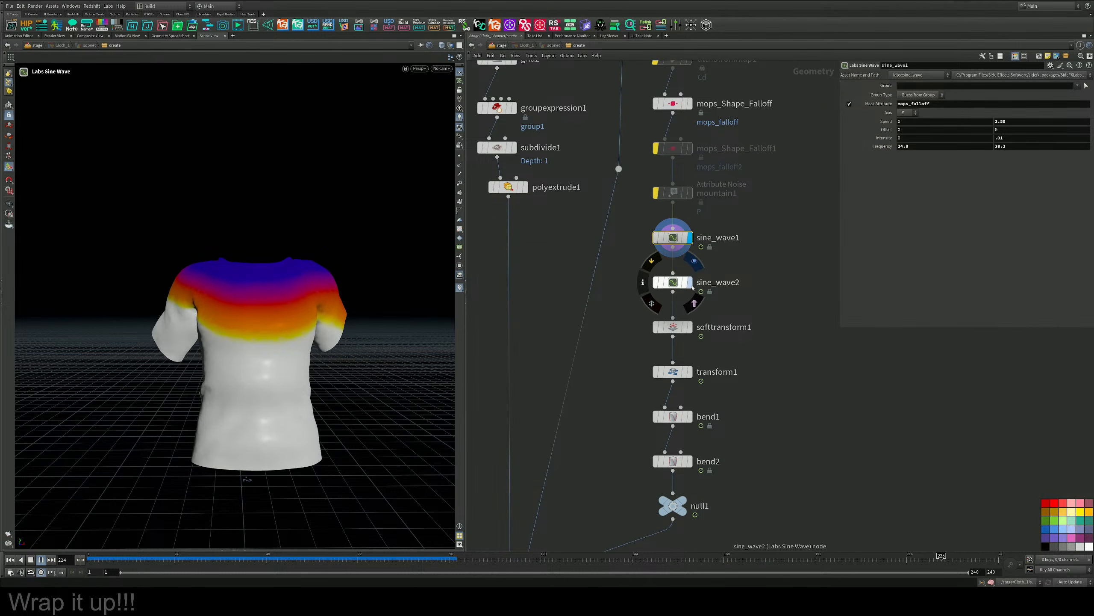
left_click(692, 284)
left_click_drag(733, 261, 631, 309)
left_click_drag(241, 363, 324, 343, "alt")
right_click_drag(323, 342, 171, 428, "alt")
middle_click_drag(291, 409, 325, 360, "alt")
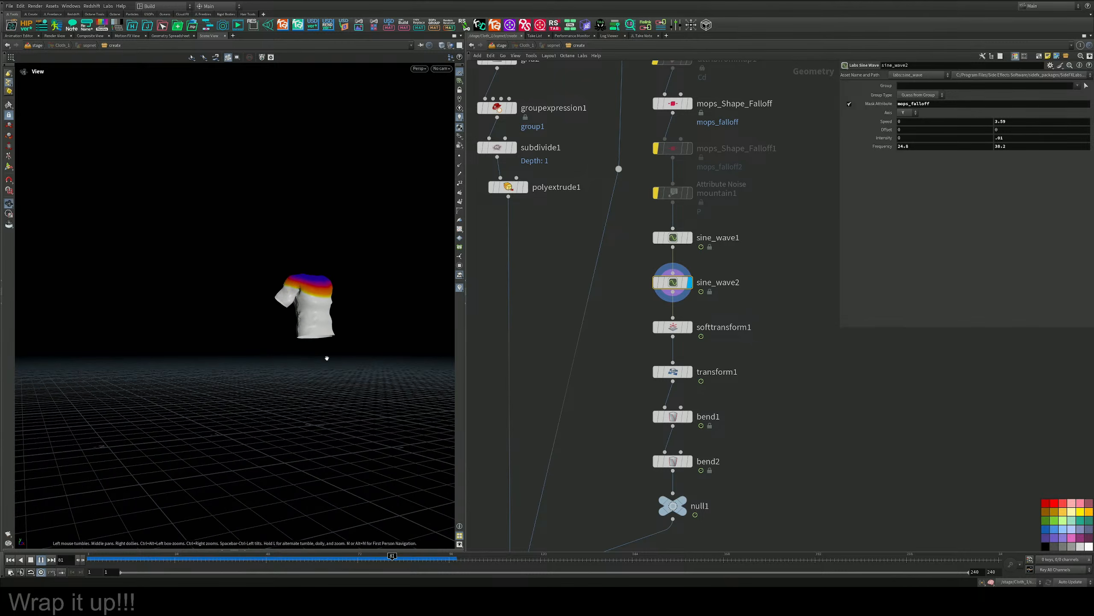
left_click_drag(325, 359, 295, 374, "alt")
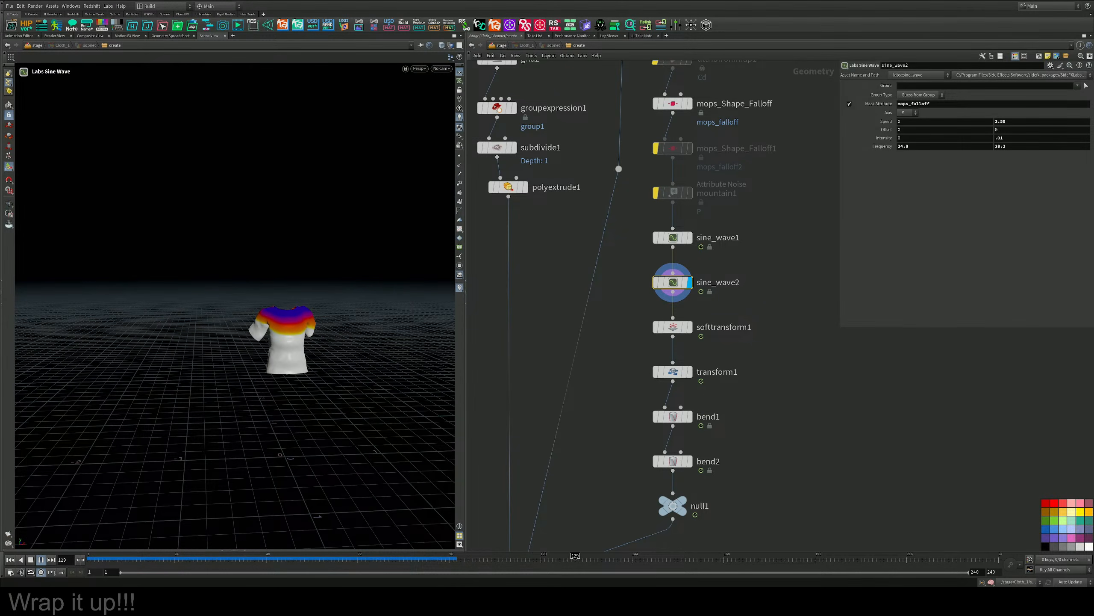
Enable mops_Shape_Falloff1, and replace it in the chain with a copy of mops_Shape_Falloff.
middle_click_drag(663, 188, 664, 282)
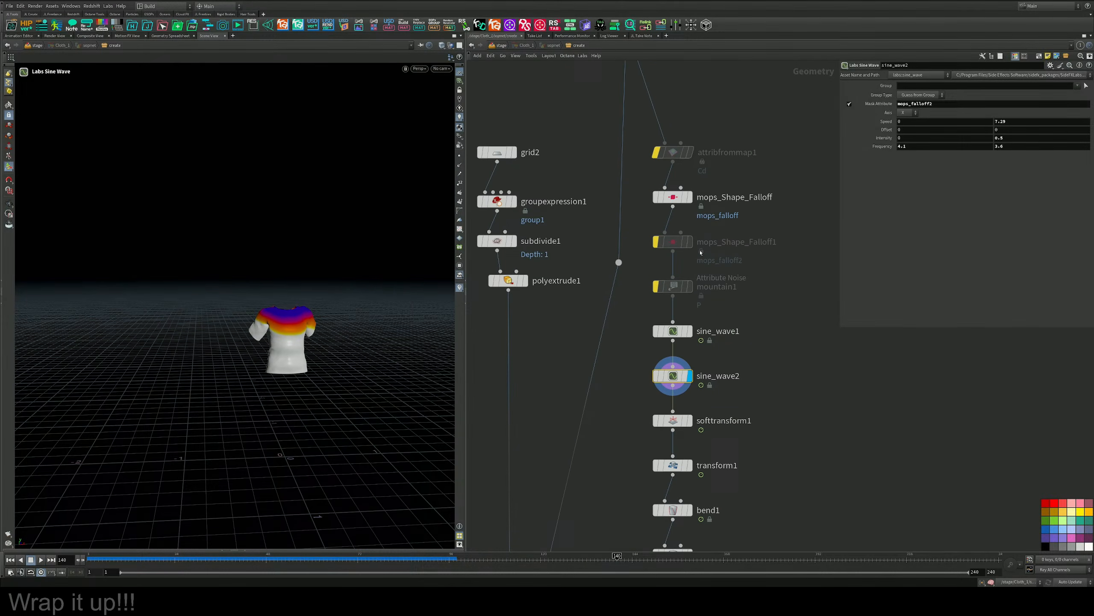
left_click(656, 241)
left_click(672, 241)
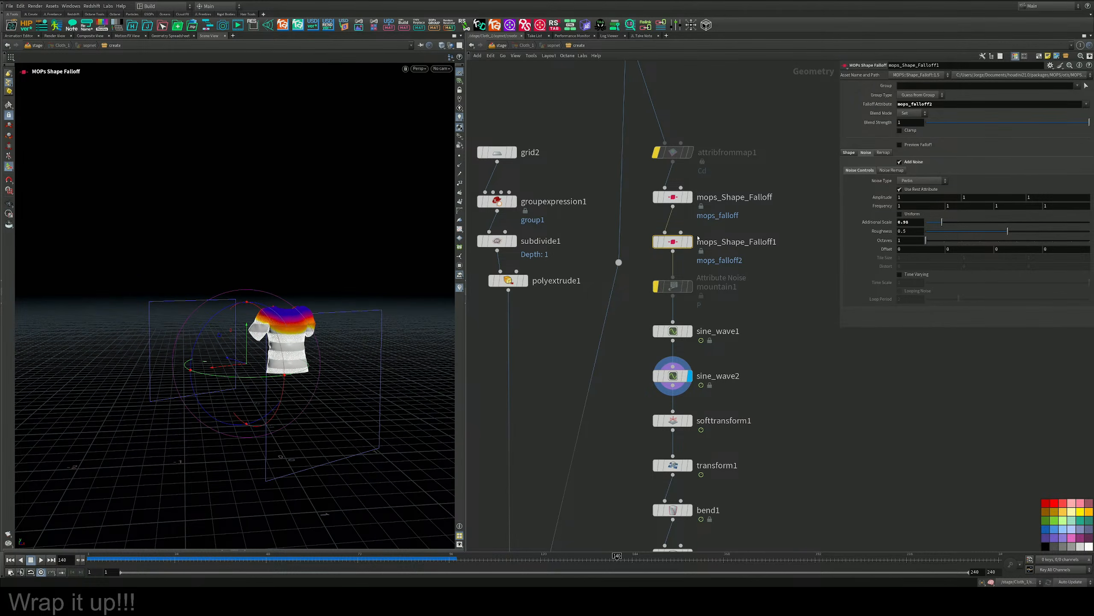
left_click(717, 224)
left_click_drag(664, 249, 639, 258)
key("Delete")
key("ctrl+z")
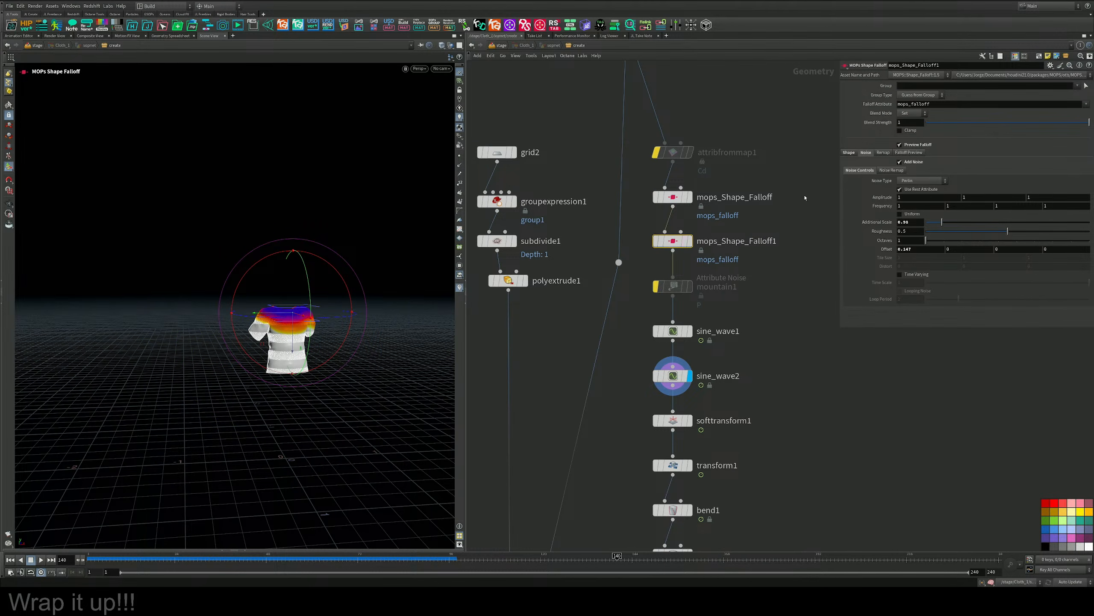
Lower the copied falloff shape to the shirt's midsection and set its Falloff Attribute to mops_falloff2.
mouse_move(329, 263)
left_mouse_down()
mouse_move(340, 325)
mouse_move(330, 262)
left_mouse_up()
left_click_drag(292, 342, 293, 369)
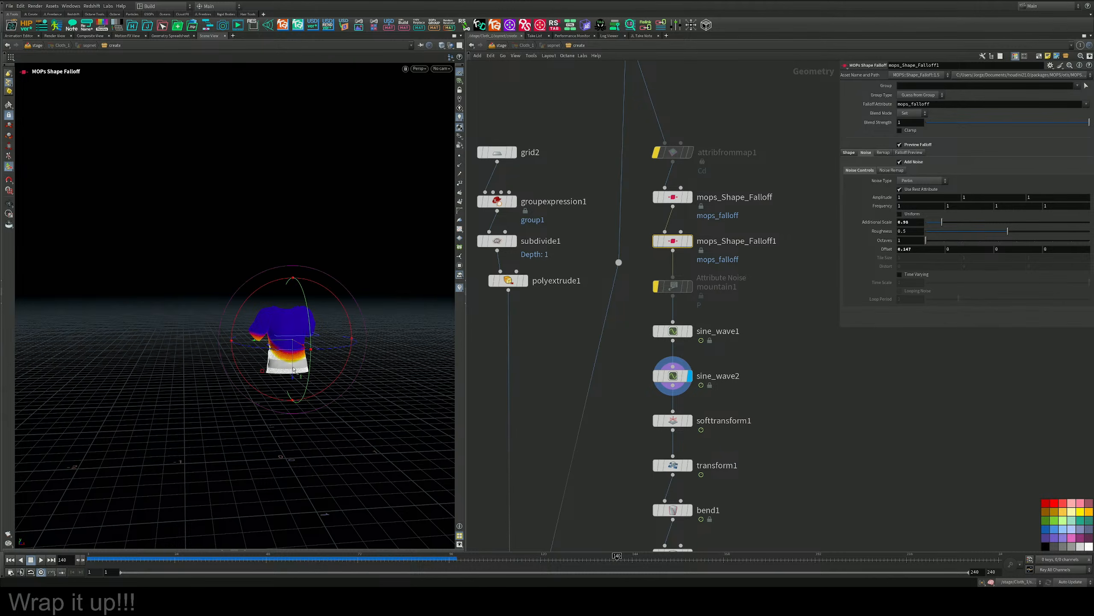
left_click(933, 106)
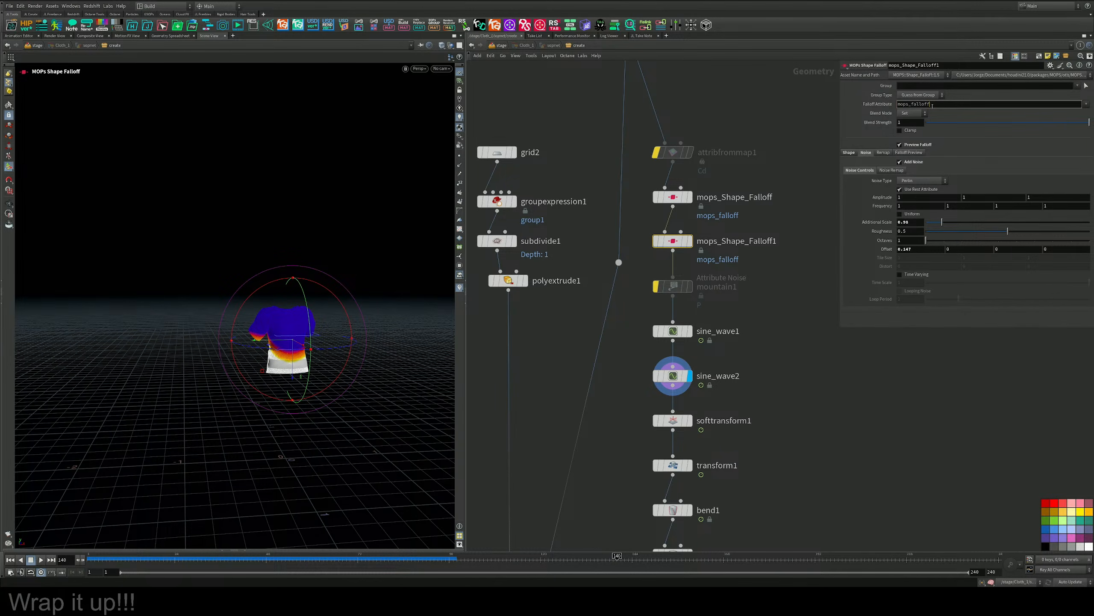
type("2")
key("Return")
Select sine_wave2 and inspect how its wave deforms the shirt from different angles.
middle_click_drag(726, 346, 730, 254)
left_click(682, 283)
key("Escape")
right_click_drag(239, 397, 349, 330, "alt")
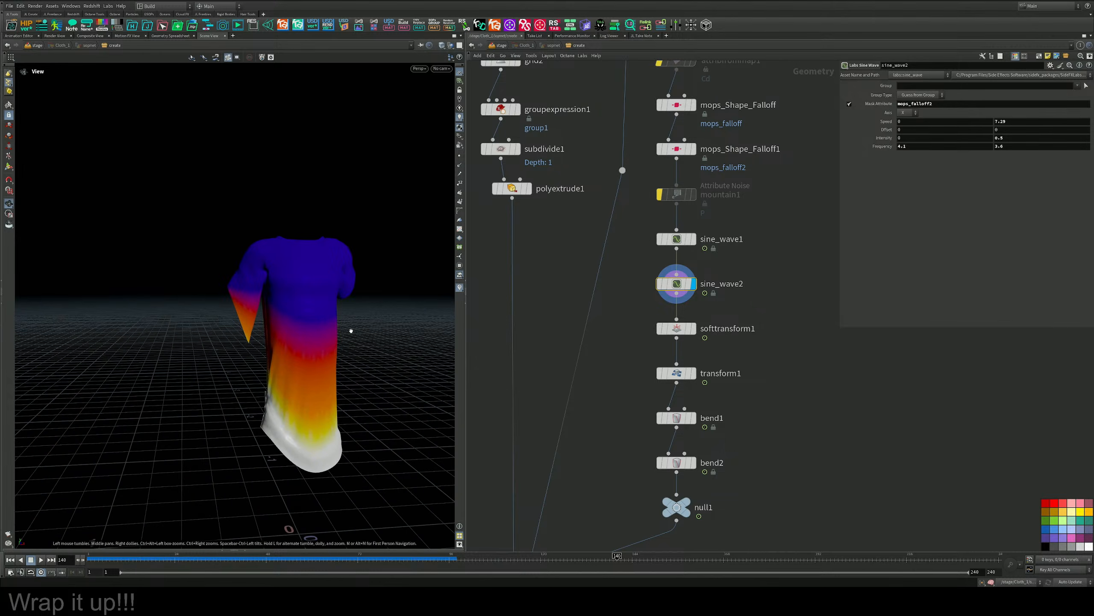
left_click_drag(349, 329, 377, 313, "alt")
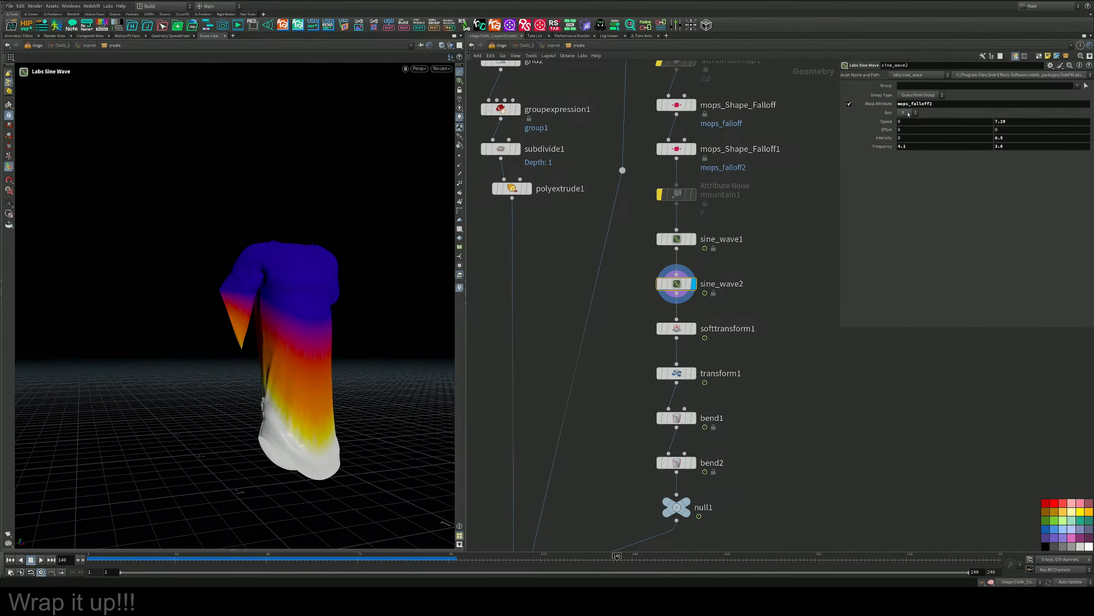
Set sine_wave2's Axis to Y and its second Intensity value to 0, and check the shirt from the front.
left_click(906, 127)
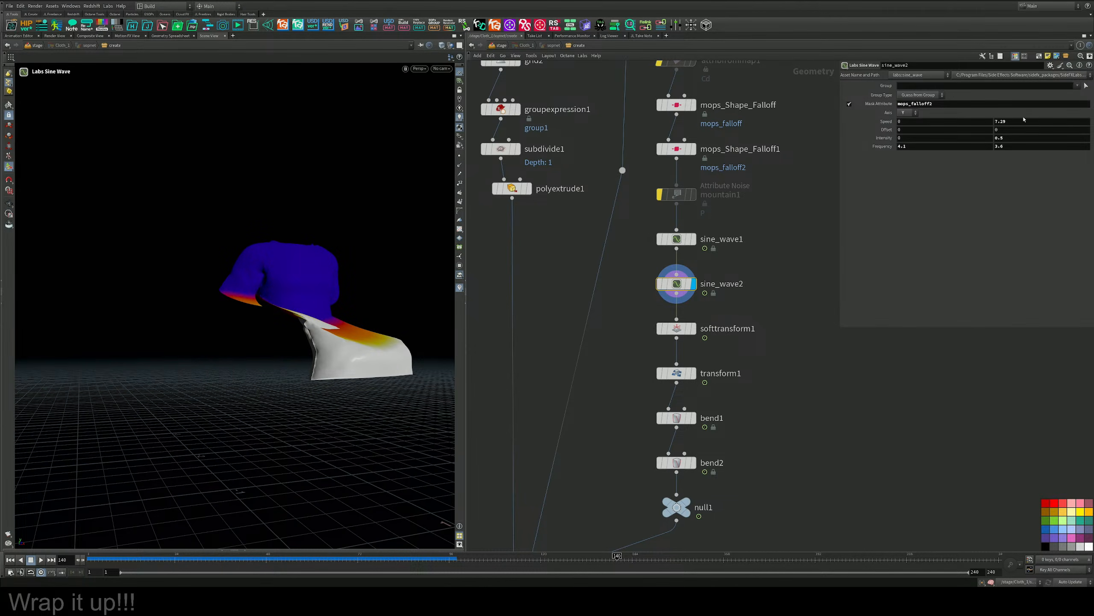
middle_click_drag(1009, 137, 987, 137)
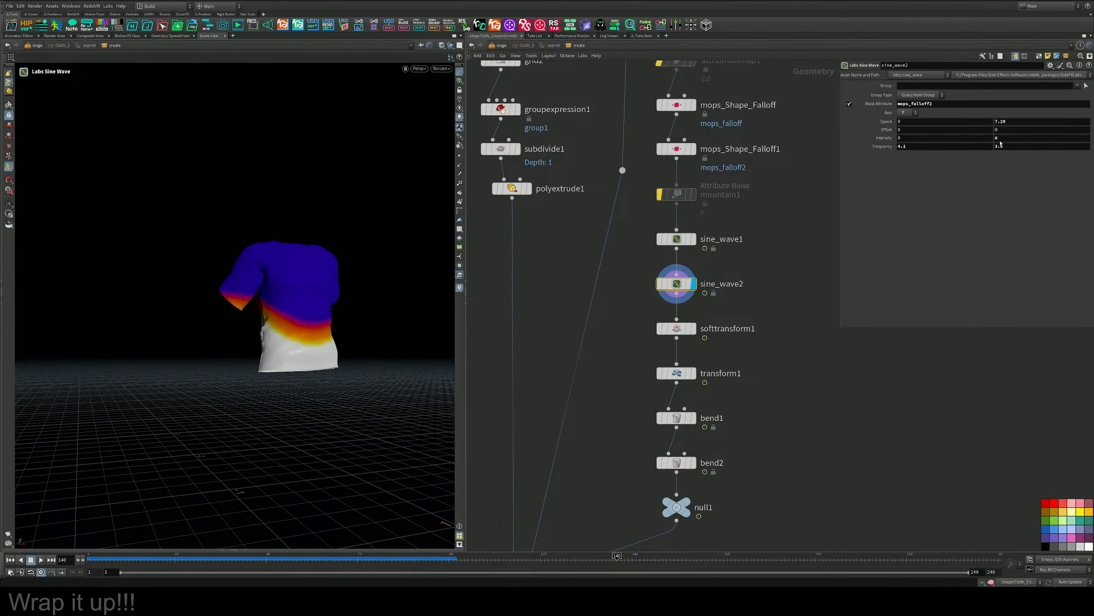
left_click_drag(411, 259, 328, 291, "alt")
right_click_drag(329, 291, 416, 252, "alt")
left_click_drag(344, 298, 388, 283, "alt")
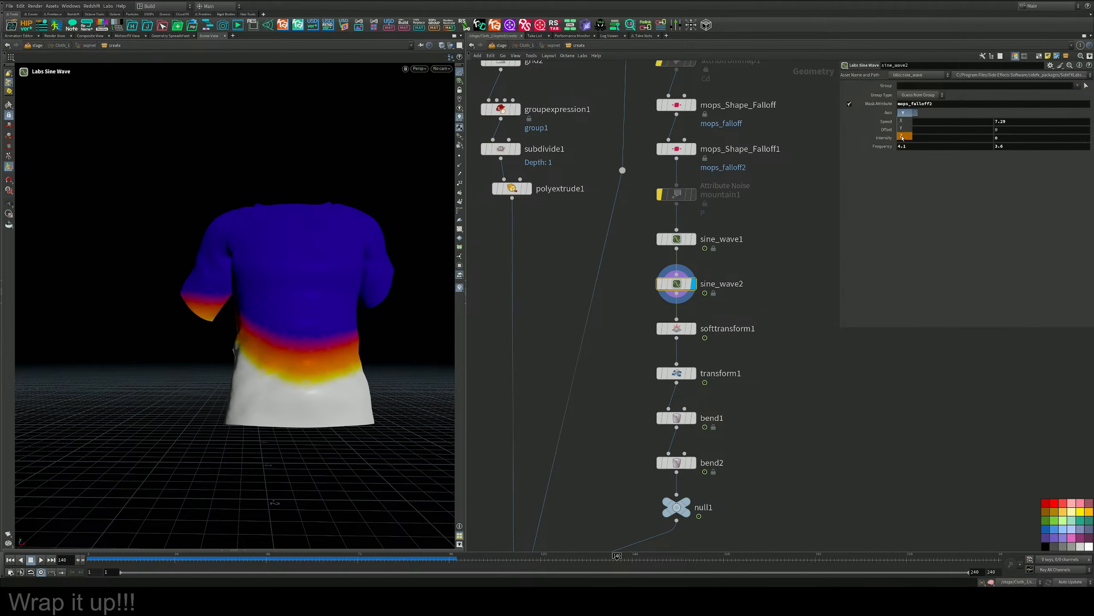
Try the Z axis on sine_wave2, switch to X, and set its second Intensity to 0.028 and Frequency to 68.1 and 67.6.
left_click(904, 137)
middle_click_drag(1002, 139, 949, 128)
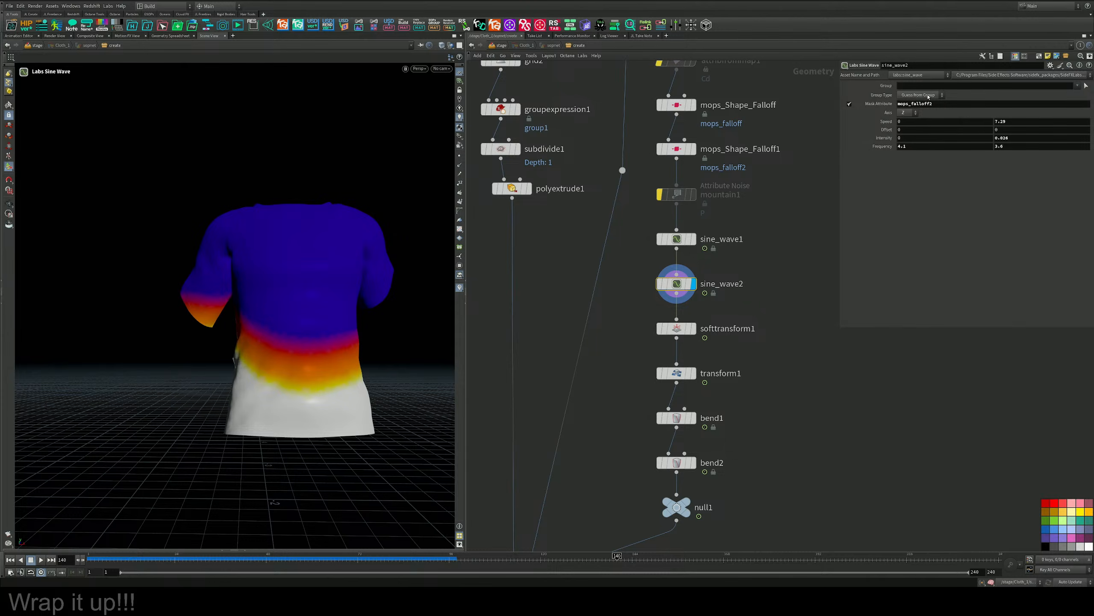
left_click(905, 121)
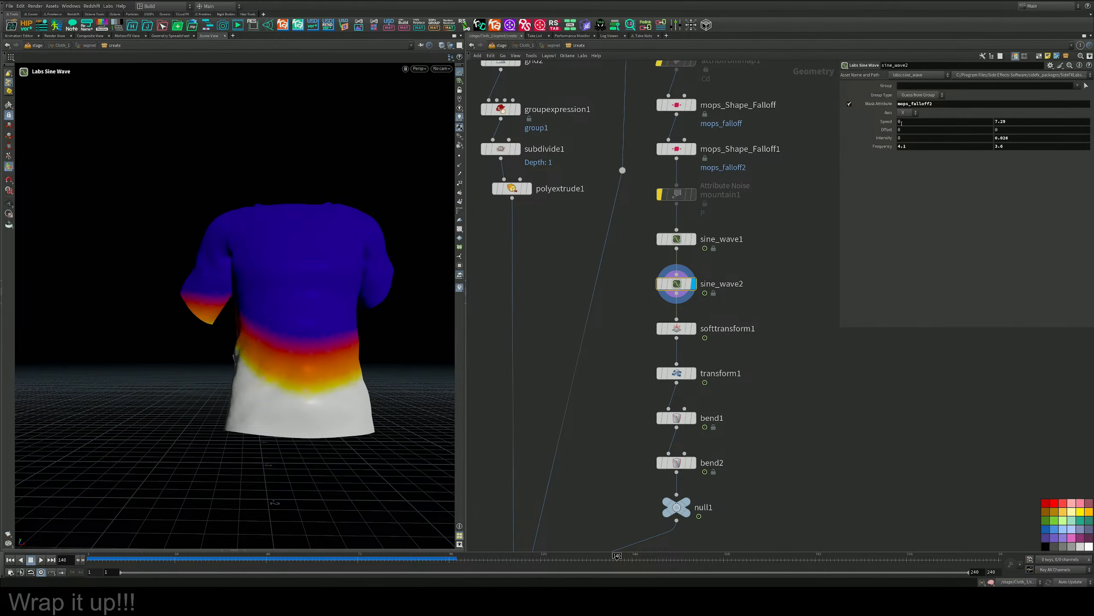
middle_click_drag(881, 147, 922, 147)
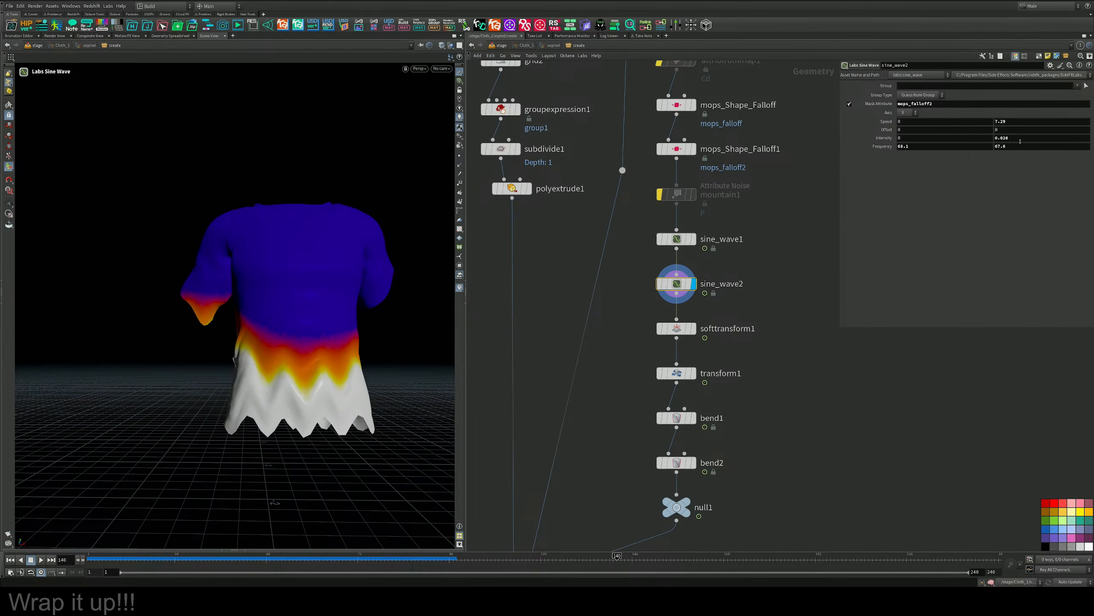
Set sine_wave2's second Intensity value to -0.004 and Frequency to 40.7 and 40.2, and play the animation from the side.
mouse_move(1021, 141)
middle_mouse_down()
mouse_move(1003, 154)
mouse_move(1008, 139)
mouse_move(1019, 143)
middle_mouse_up()
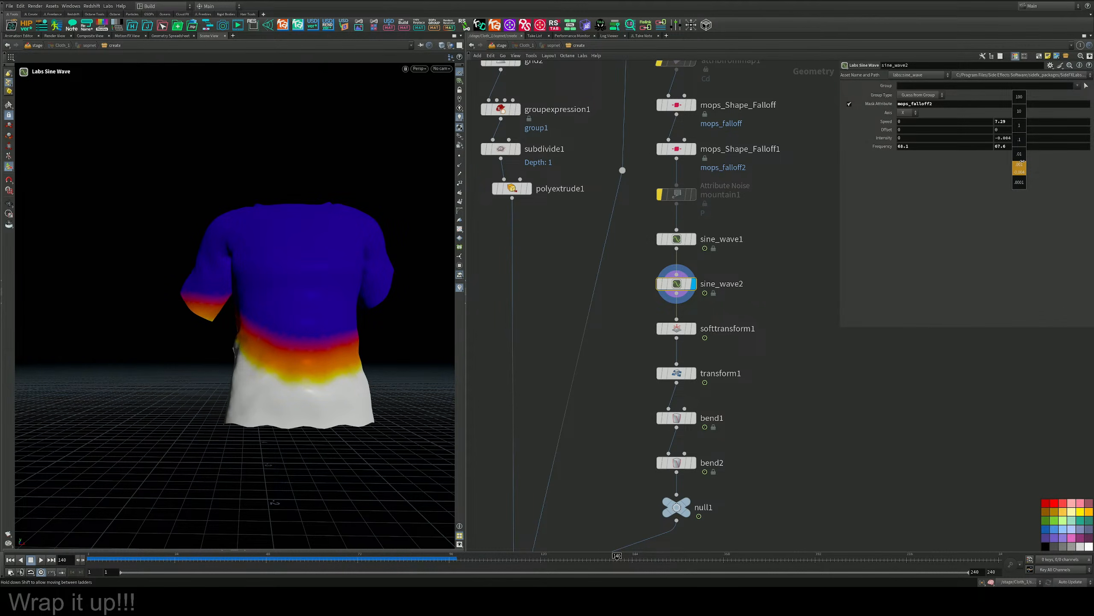
middle_click_drag(1024, 162, 1023, 163)
middle_click_drag(888, 149, 868, 149)
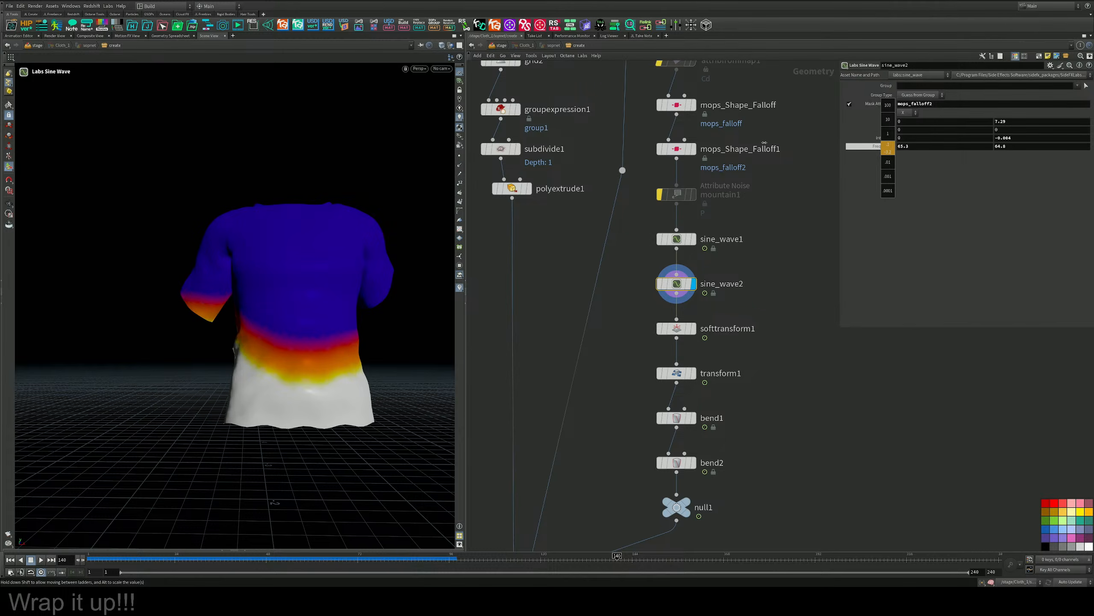
middle_click_drag(14, 140, 16, 141)
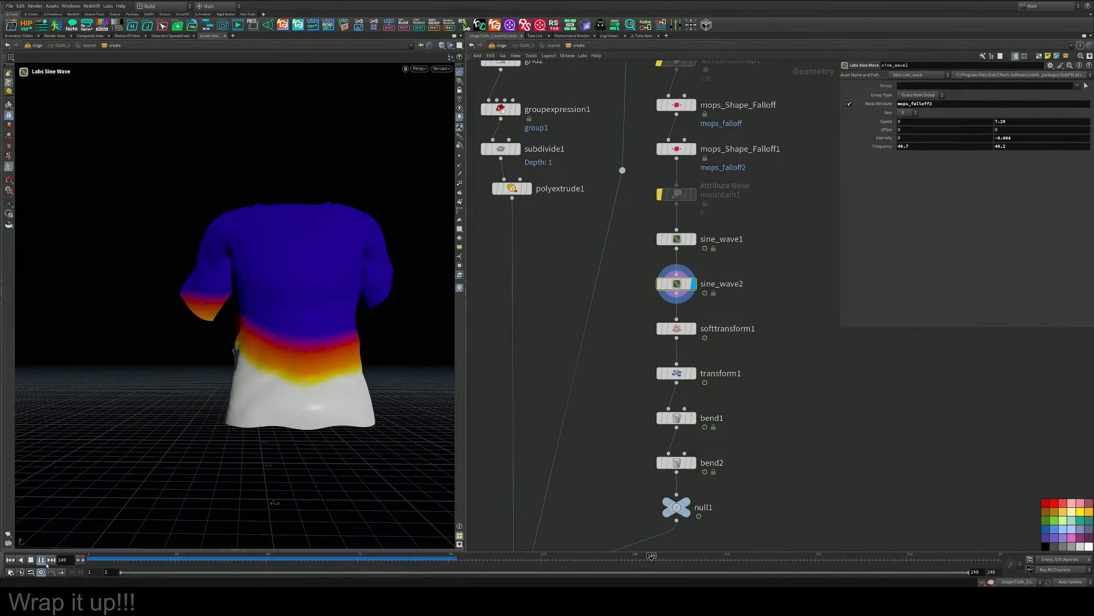
left_click_drag(251, 489, 362, 426, "alt")
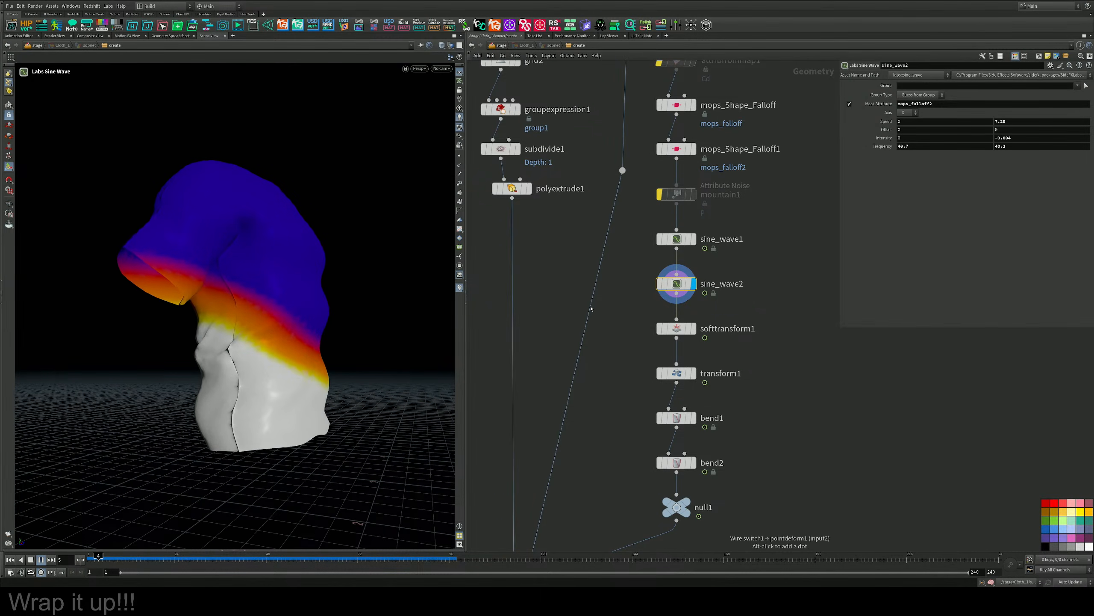
Select sine_wave1, reduce both of its Frequency values, and check the playing shirt.
key("Up")
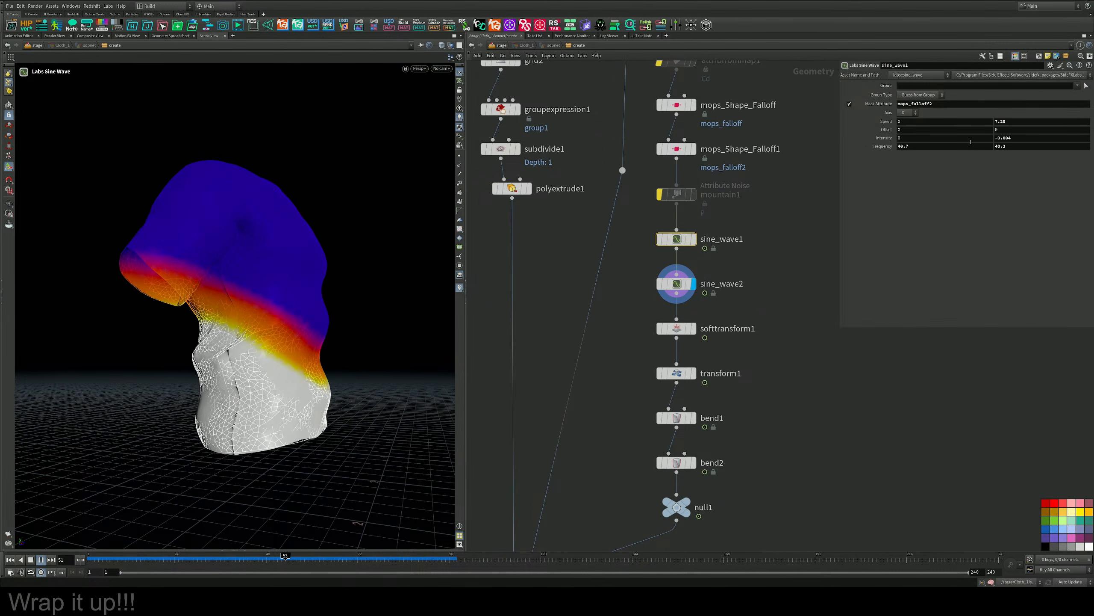
middle_click_drag(876, 146, 874, 137)
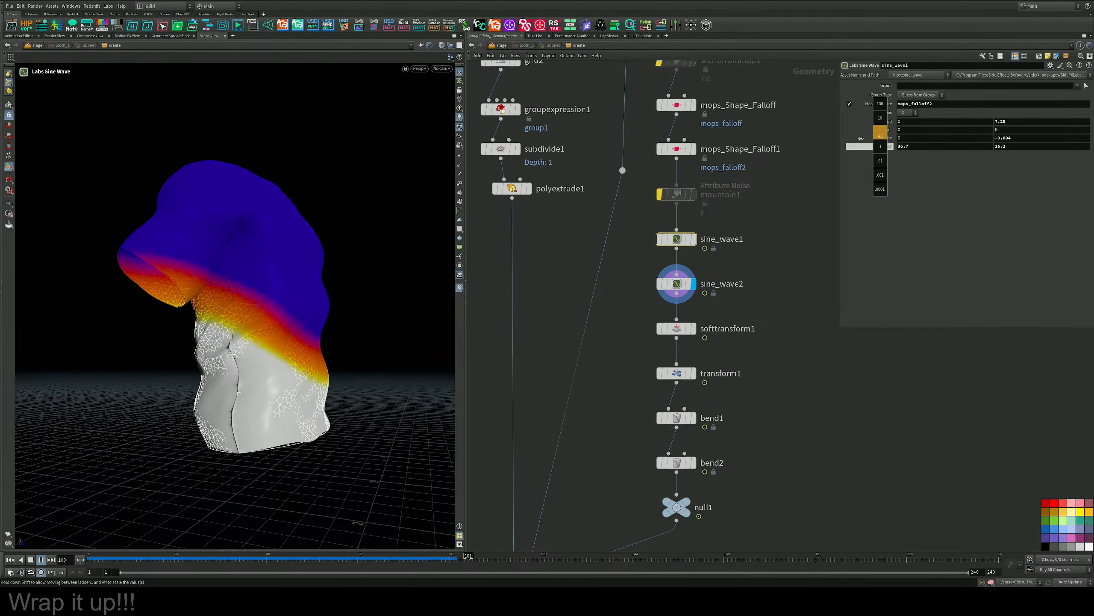
middle_click_drag(808, 142, 881, 148)
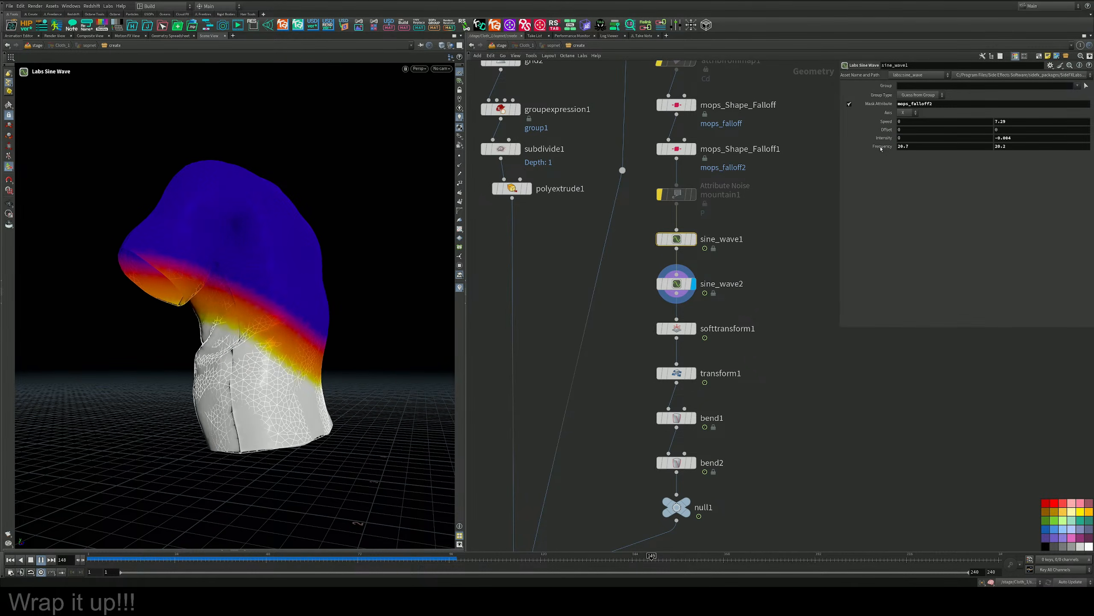
key("Escape")
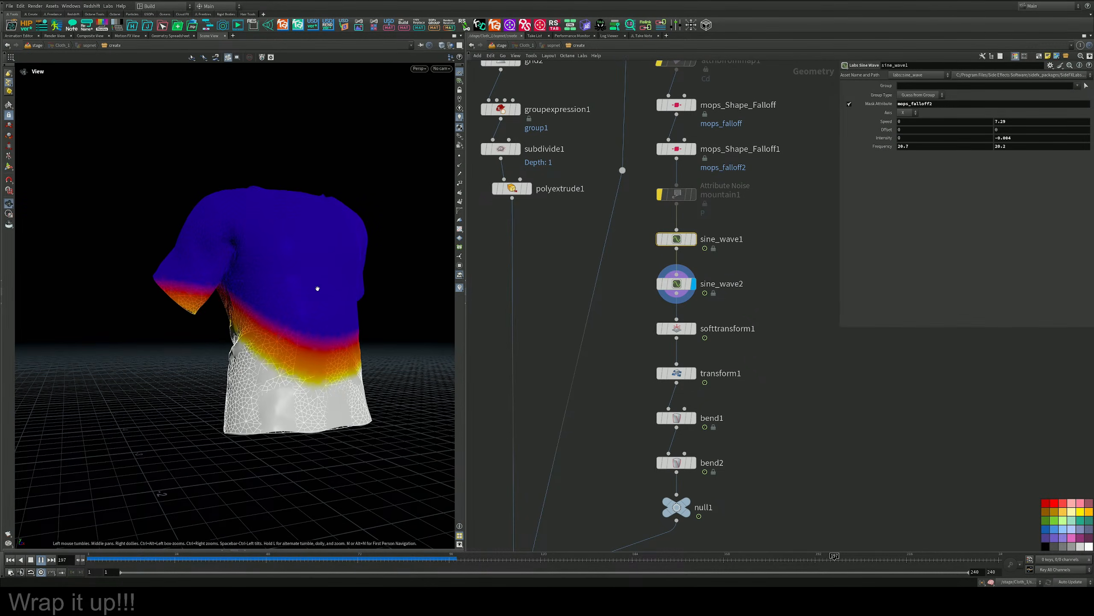
key("Return")
left_click(7, 106)
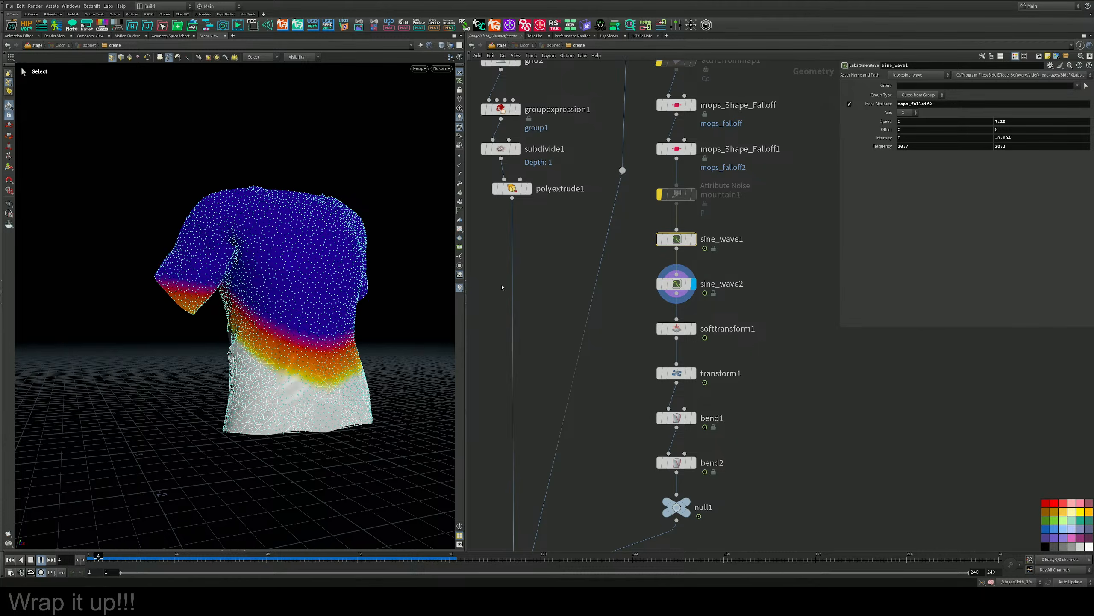
Bypass softtransform1 and inspect the shirt without point selection markers.
middle_click_drag(628, 391, 628, 322)
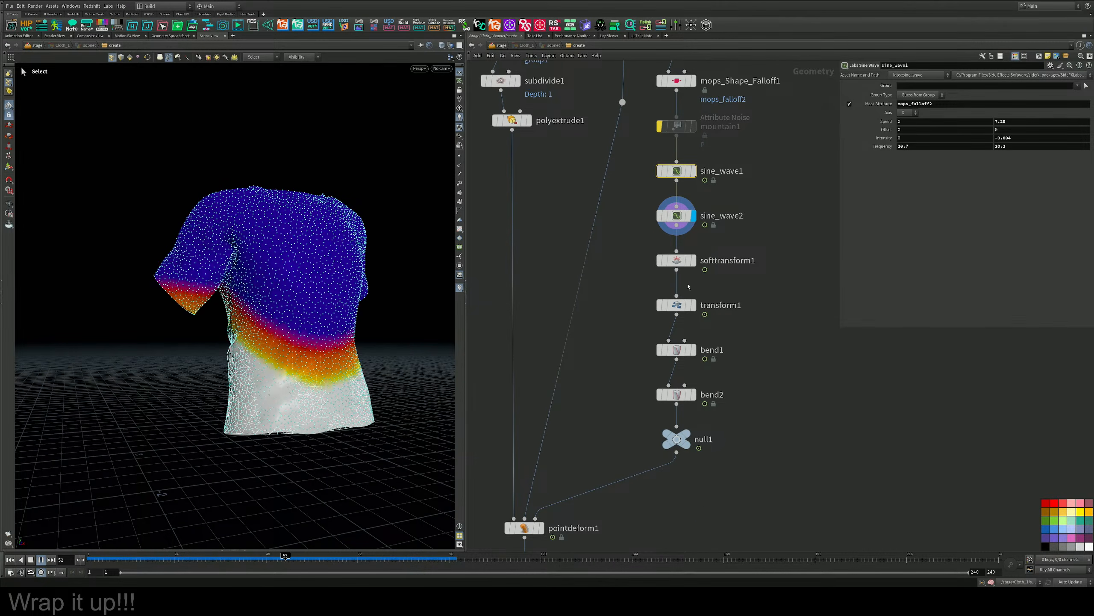
double_click(728, 260)
left_click(655, 239)
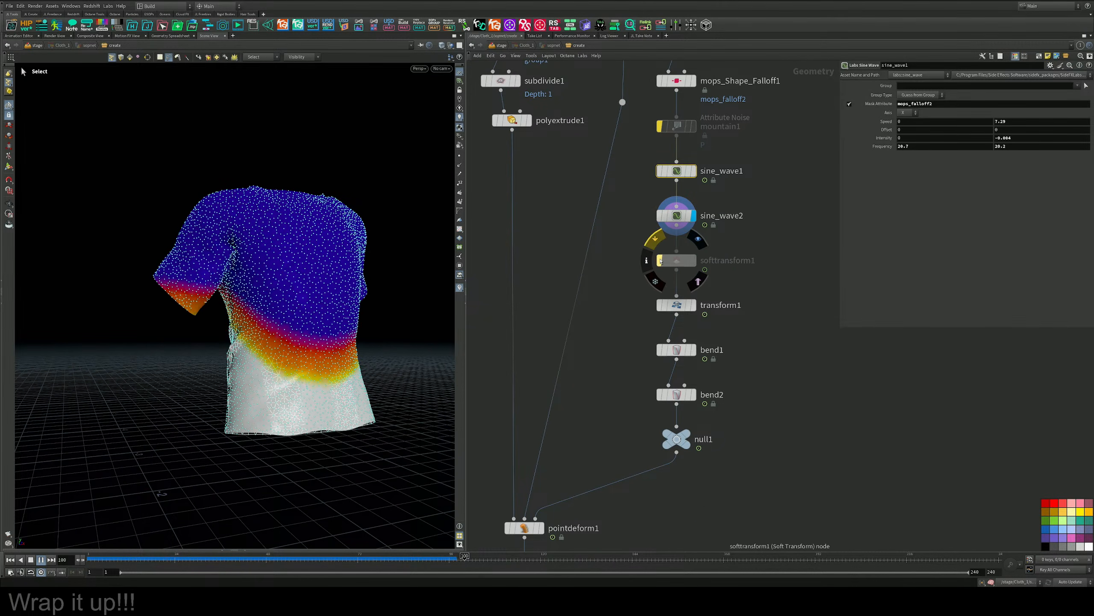
left_click(8, 166)
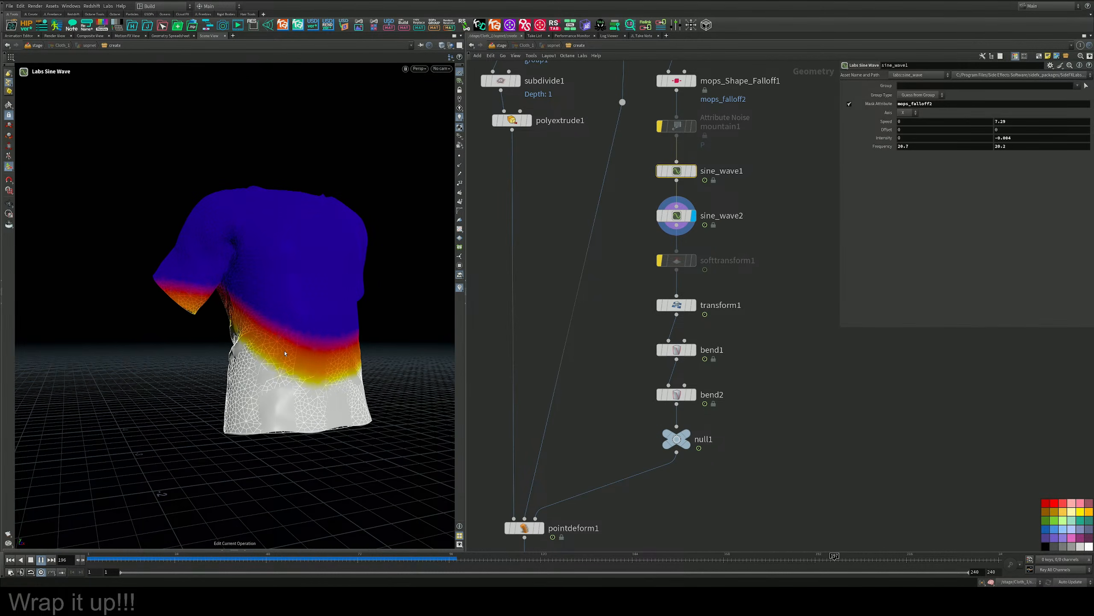
left_click_drag(304, 324, 214, 314, "alt")
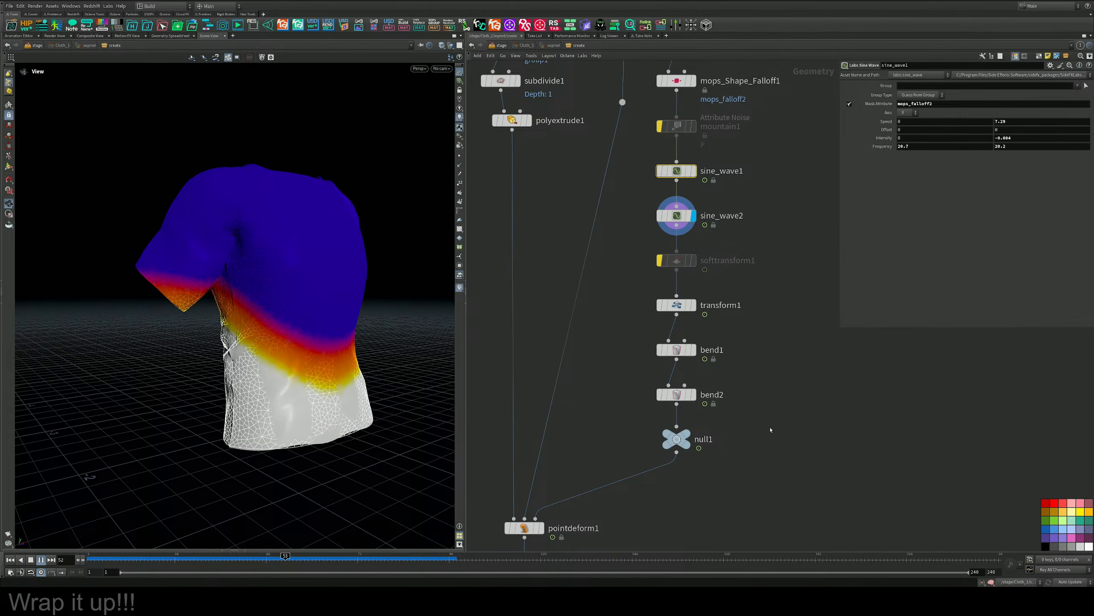
Display transform1, compare its result with the original shirt position, and bypass the node.
middle_click_drag(769, 404, 777, 344)
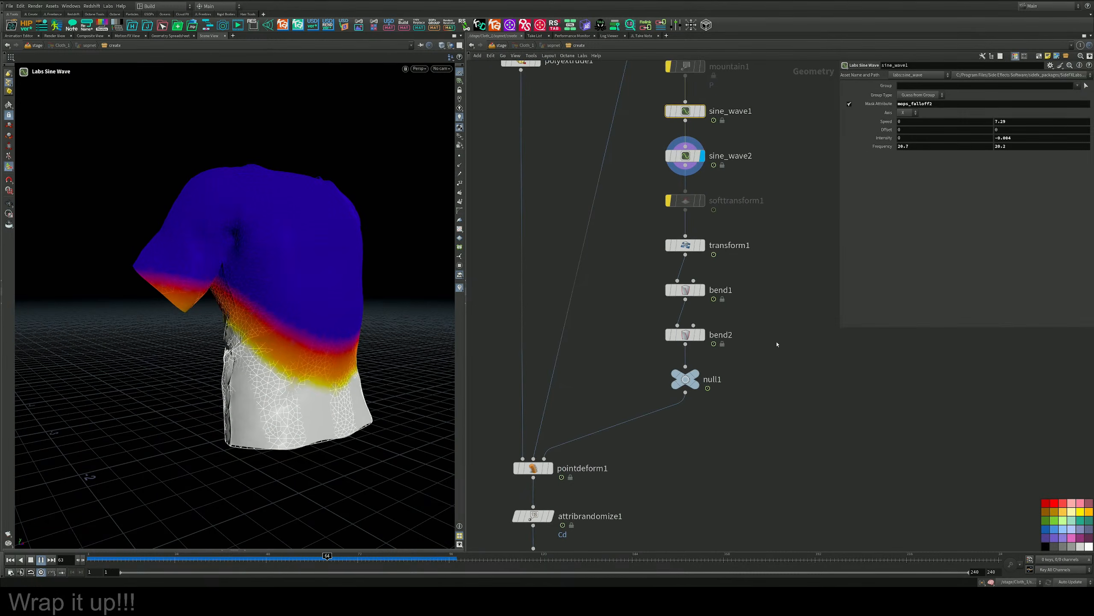
left_click(704, 247)
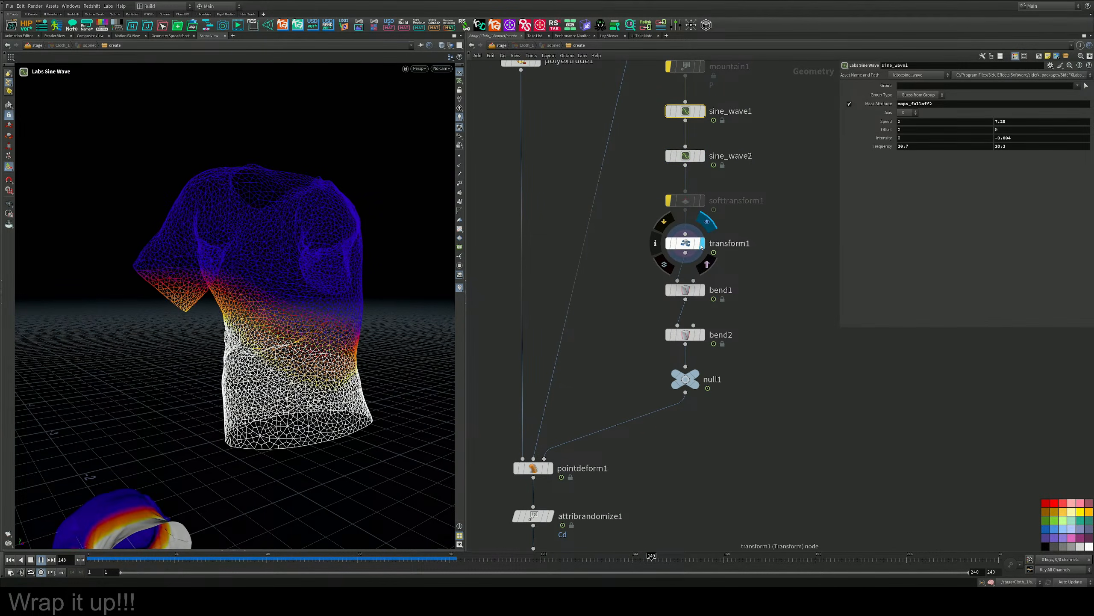
left_click_drag(262, 249, 369, 274, "alt")
scroll(293, 256, "down", 3)
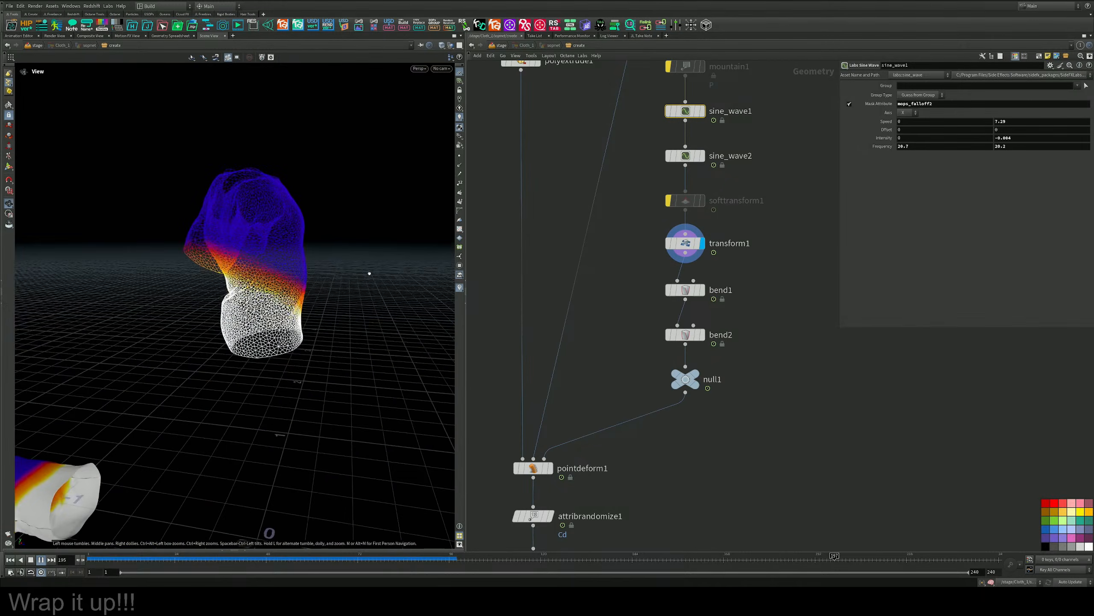
left_click(669, 244)
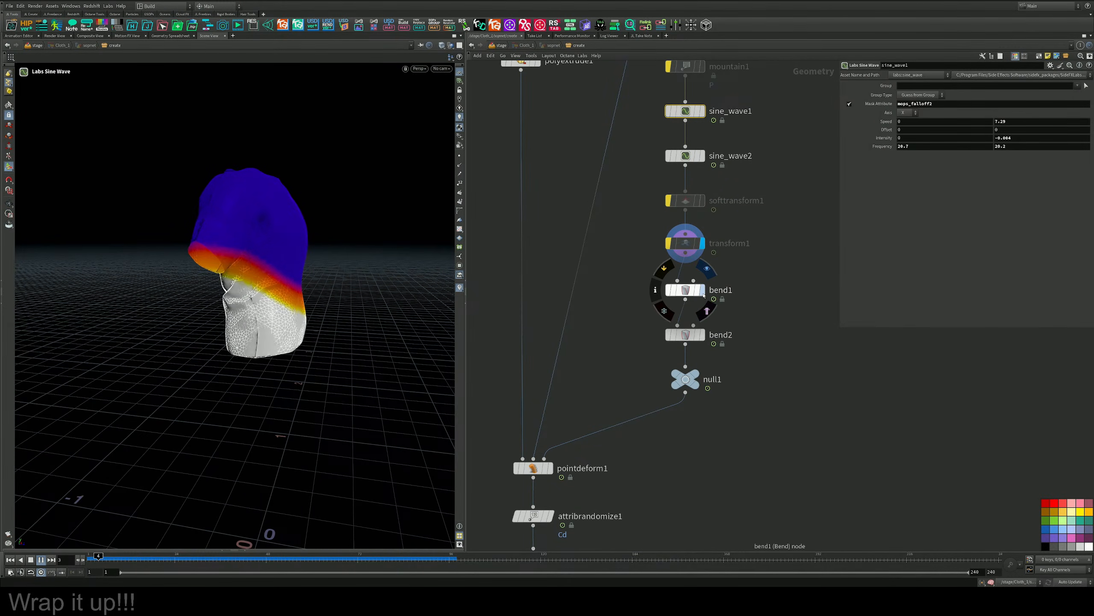
Bypass bend1, display bend2 to check its effect on the shirt, and stop the playback.
left_click(706, 269)
left_click_drag(271, 244, 192, 247, "alt")
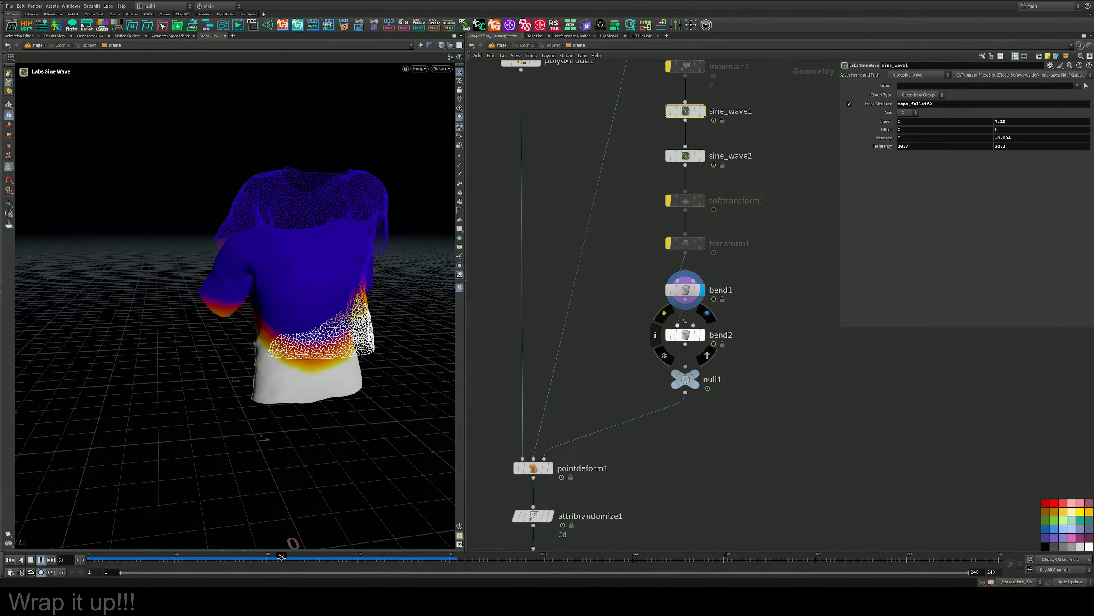
left_click(669, 290)
left_click(702, 335)
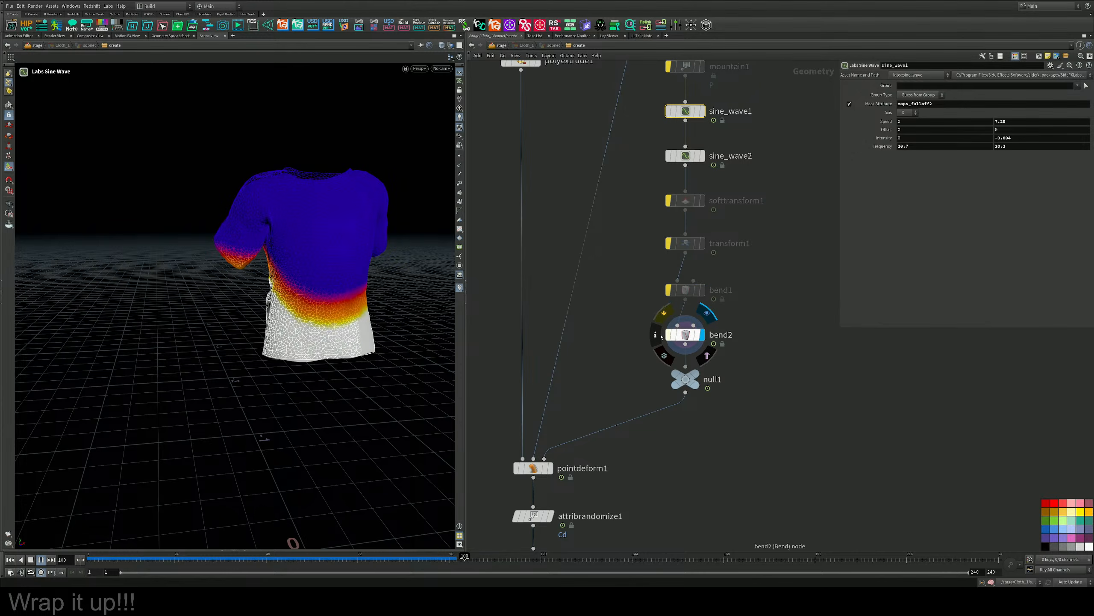
left_click(42, 559)
Disconnect grid2 and feed switch1's output into groupexpression1 so the shirt becomes its input.
scroll(536, 361, "down", 6)
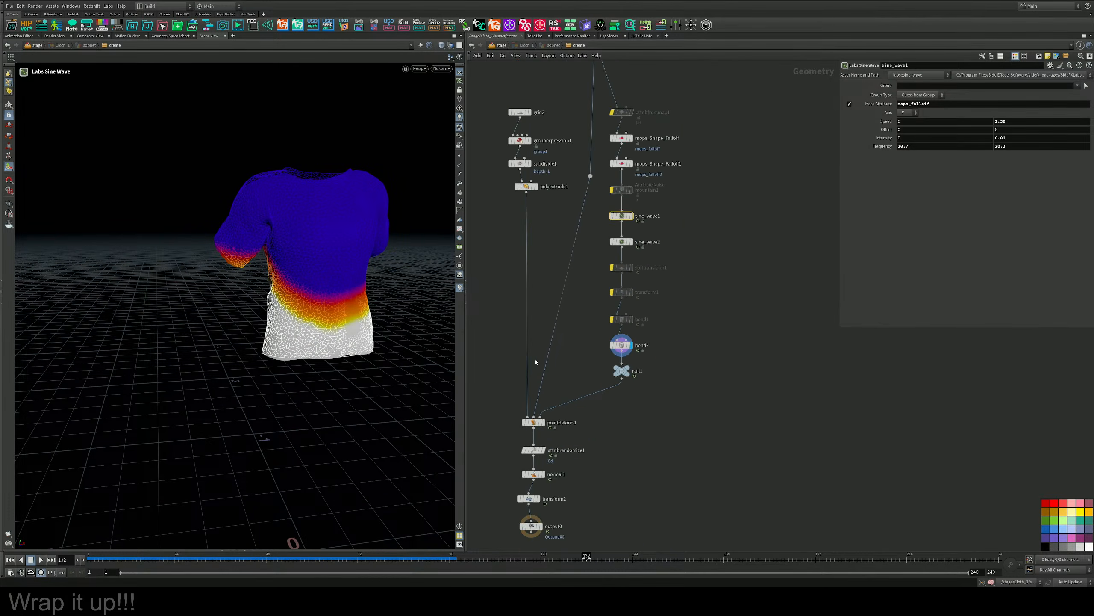
middle_click_drag(565, 250, 621, 337)
scroll(598, 359, "up", 6)
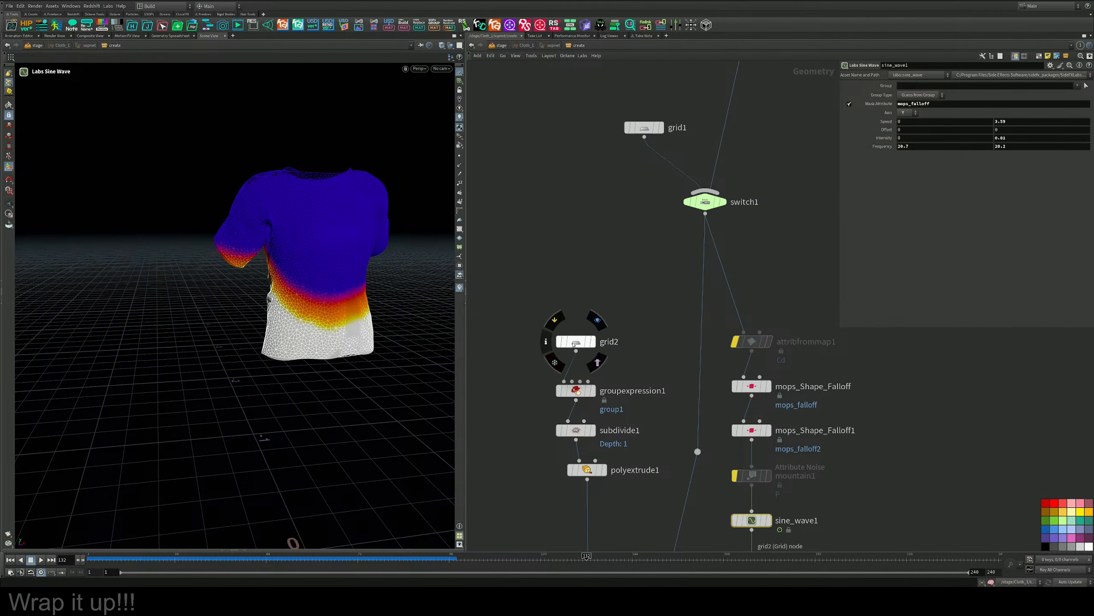
left_click_drag(576, 342, 533, 317)
left_click_drag(564, 381, 692, 202)
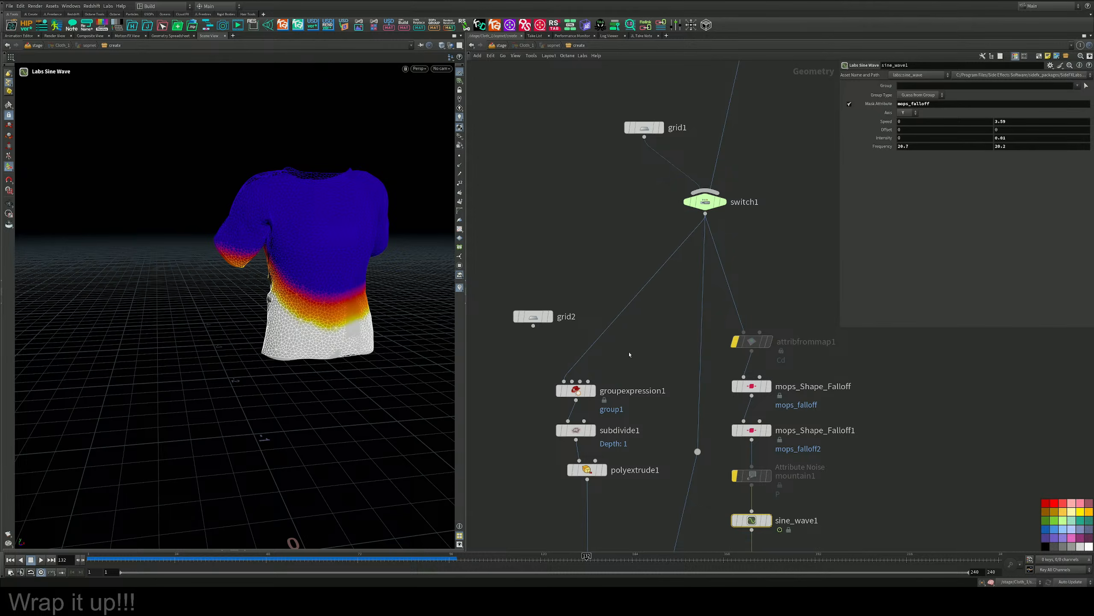
Display and select groupexpression1, and inspect the random primitive group on the shirt up close.
middle_click_drag(630, 354, 668, 262)
left_click(631, 298)
left_click_drag(673, 268, 563, 318)
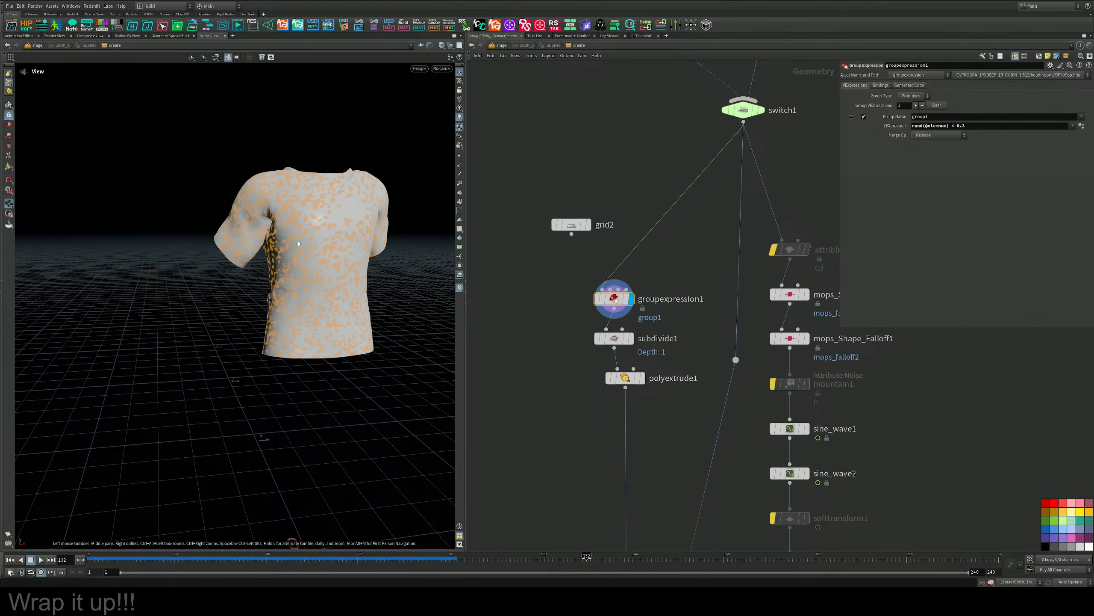
left_click_drag(345, 229, 324, 236, "alt")
scroll(333, 217, "up", 5)
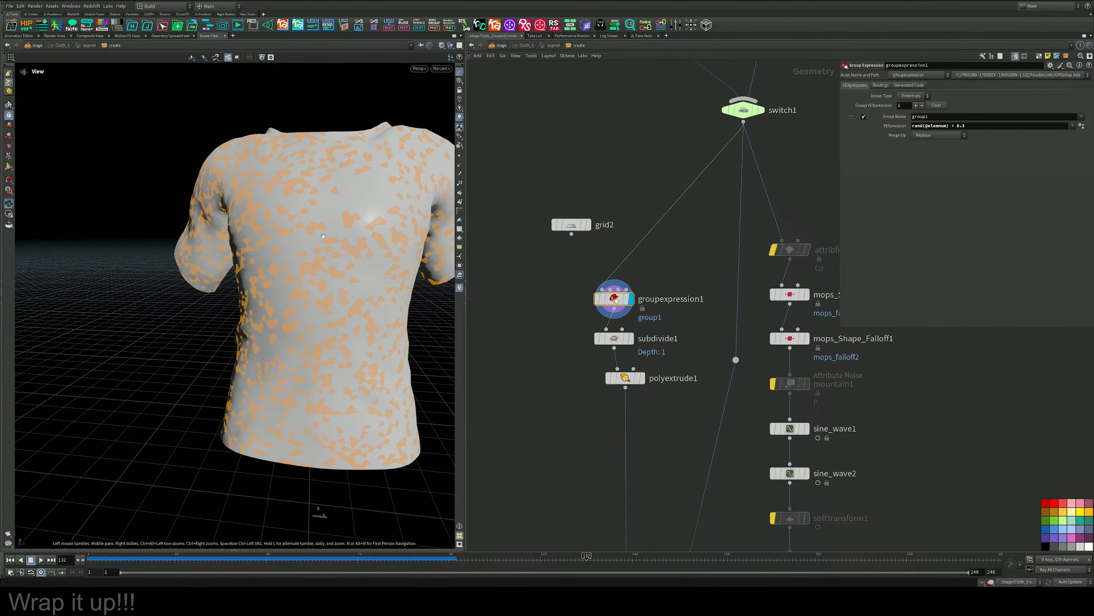
Display subdivide1 with Smooth Wire Shaded viewport shading and examine the subdivided polygons on the shirt.
left_click(632, 339)
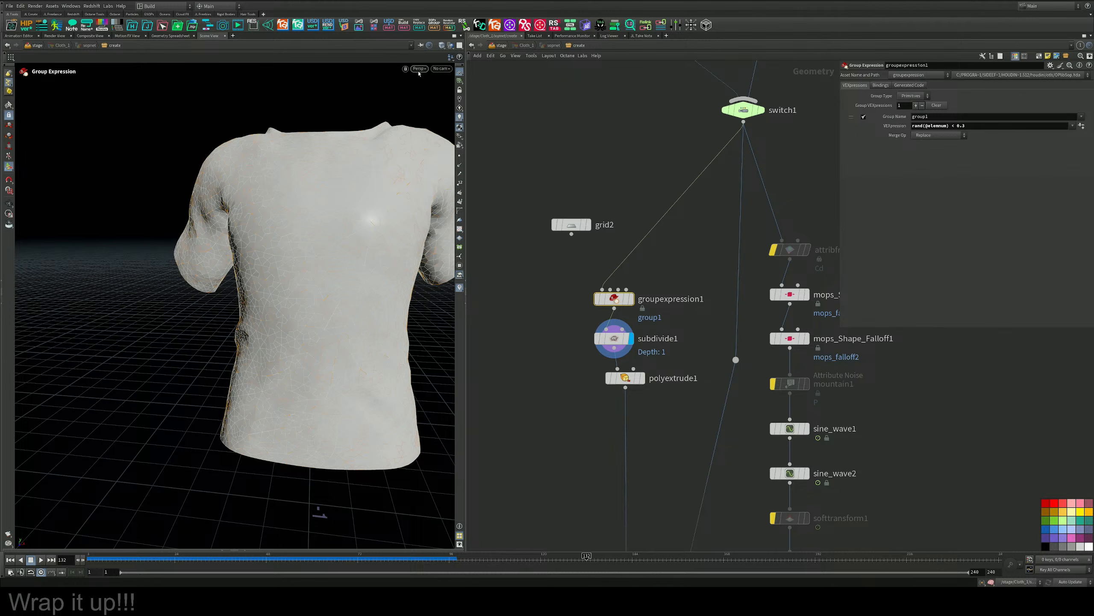
left_click(442, 46)
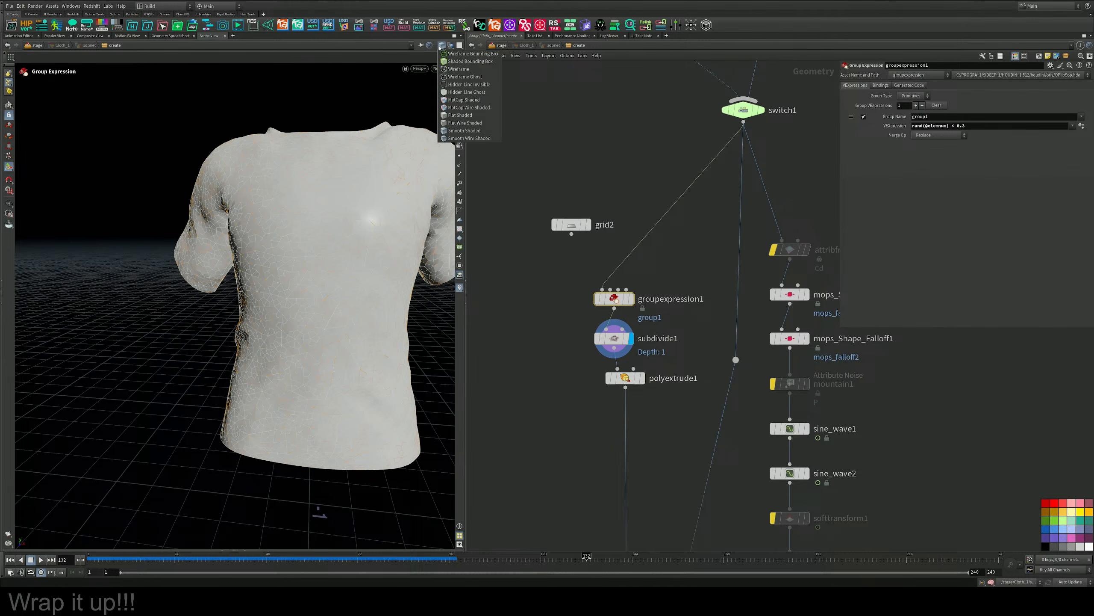
left_click(450, 139)
mouse_move(293, 248)
left_mouse_down("alt")
mouse_move(361, 236)
mouse_move(374, 198)
left_mouse_up("alt")
scroll(360, 236, "up", 3, "alt")
right_click_drag(375, 198, 358, 228, "alt")
left_click_drag(358, 228, 325, 274, "alt")
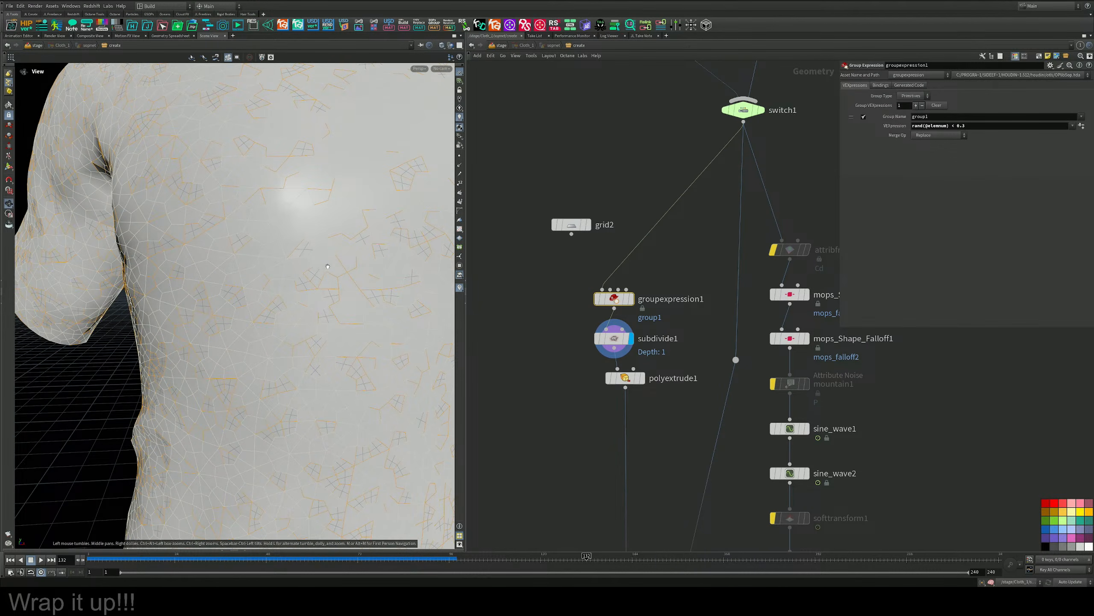
right_click_drag(325, 274, 285, 289, "alt")
Display polyextrude1 and examine the extruded surface of the shirt from several angles.
middle_click_drag(678, 334, 676, 261)
left_click(642, 304)
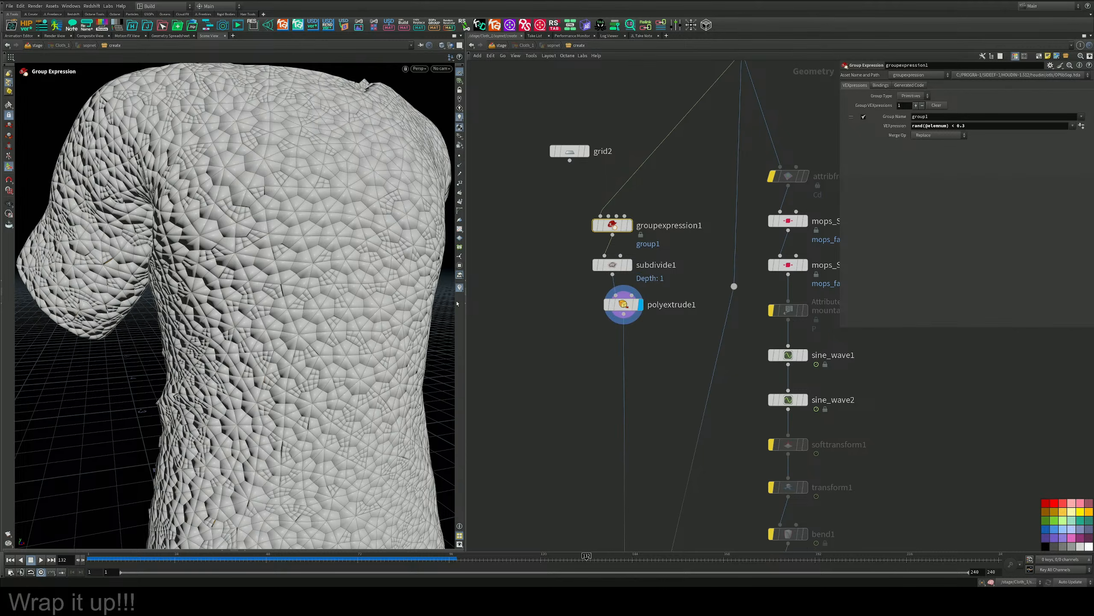
mouse_move(203, 228)
right_mouse_down("alt")
mouse_move(223, 239)
mouse_move(185, 238)
right_mouse_up("alt")
mouse_move(258, 240)
left_mouse_down("alt")
mouse_move(386, 239)
mouse_move(319, 249)
mouse_move(265, 237)
left_mouse_up("alt")
right_click_drag(265, 236, 252, 263, "alt")
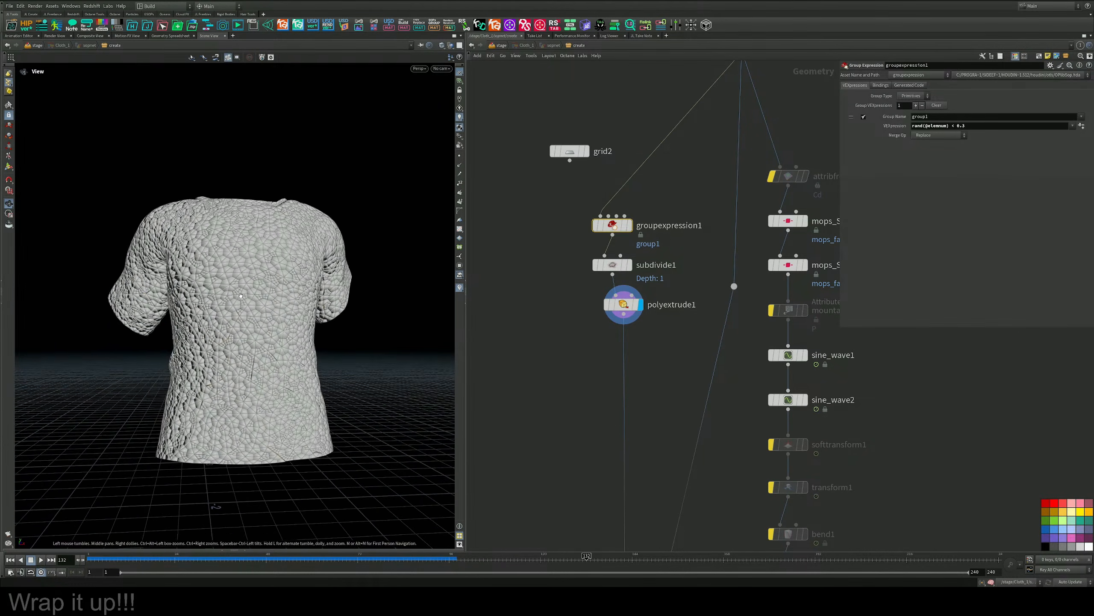
mouse_move(252, 262)
left_mouse_down("alt")
mouse_move(320, 271)
mouse_move(263, 290)
mouse_move(270, 276)
left_mouse_up("alt")
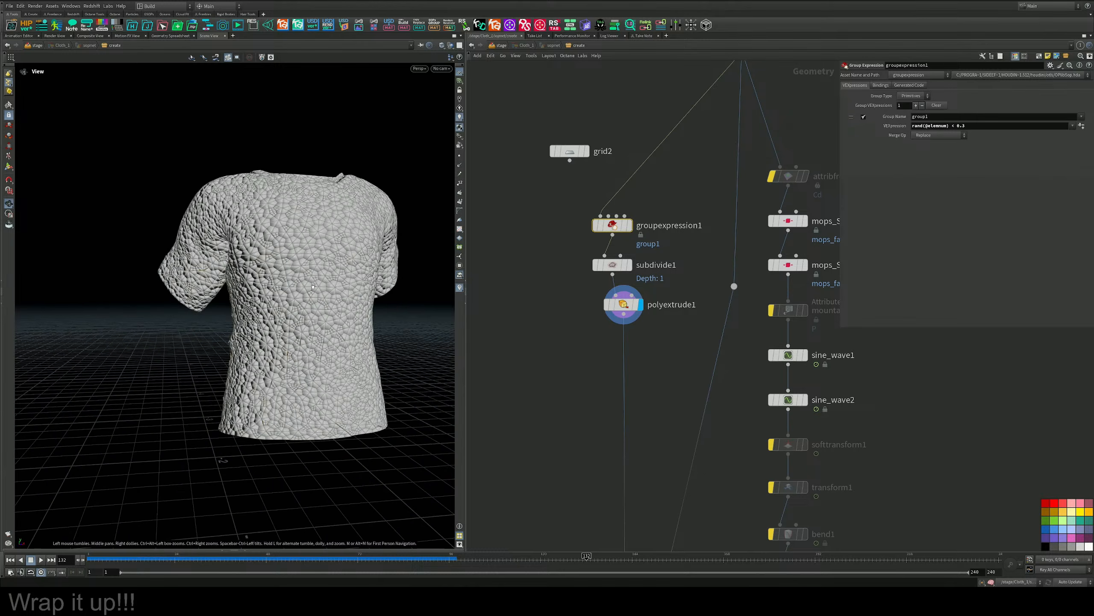
right_click_drag(270, 276, 297, 263, "alt")
left_click_drag(297, 263, 356, 259, "alt")
right_click_drag(357, 259, 316, 270, "alt")
left_click_drag(317, 270, 334, 256, "alt")
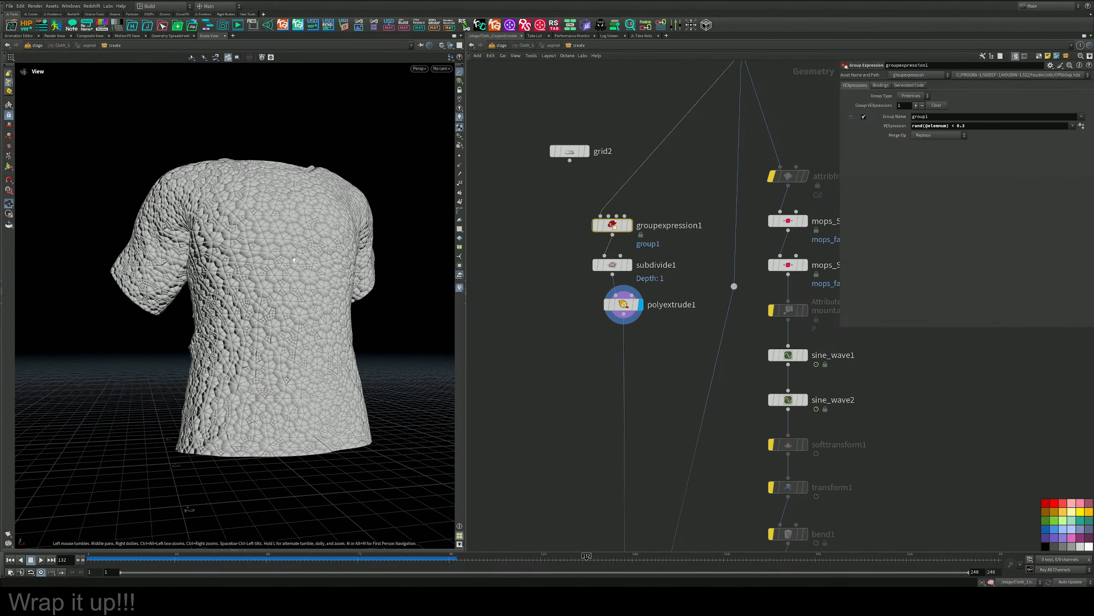
Display and select pointdeform1, and check the deformed extruded shirt across the timeline.
scroll(526, 354, "down", 5)
middle_click_drag(536, 355, 582, 242)
scroll(578, 365, "up", 5)
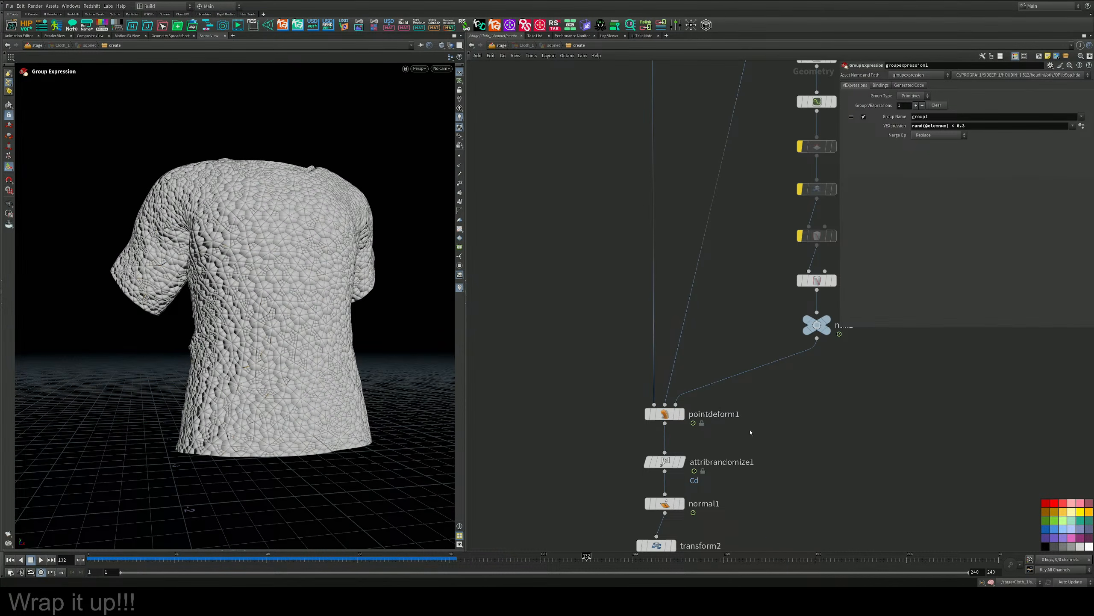
scroll(733, 401, "up", 3)
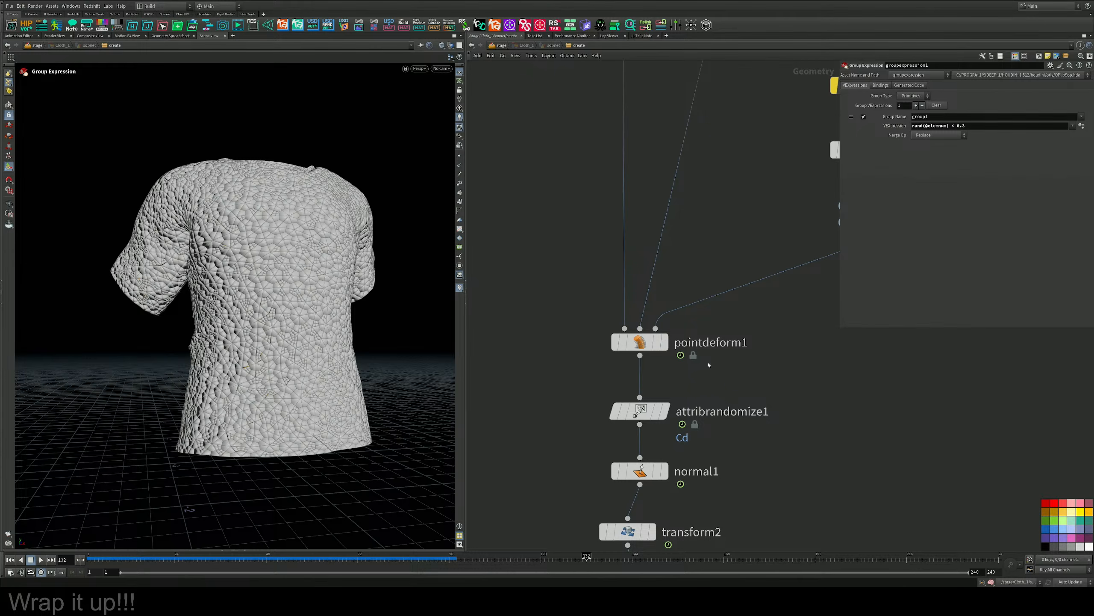
left_click(665, 343)
left_click_drag(747, 373, 586, 295)
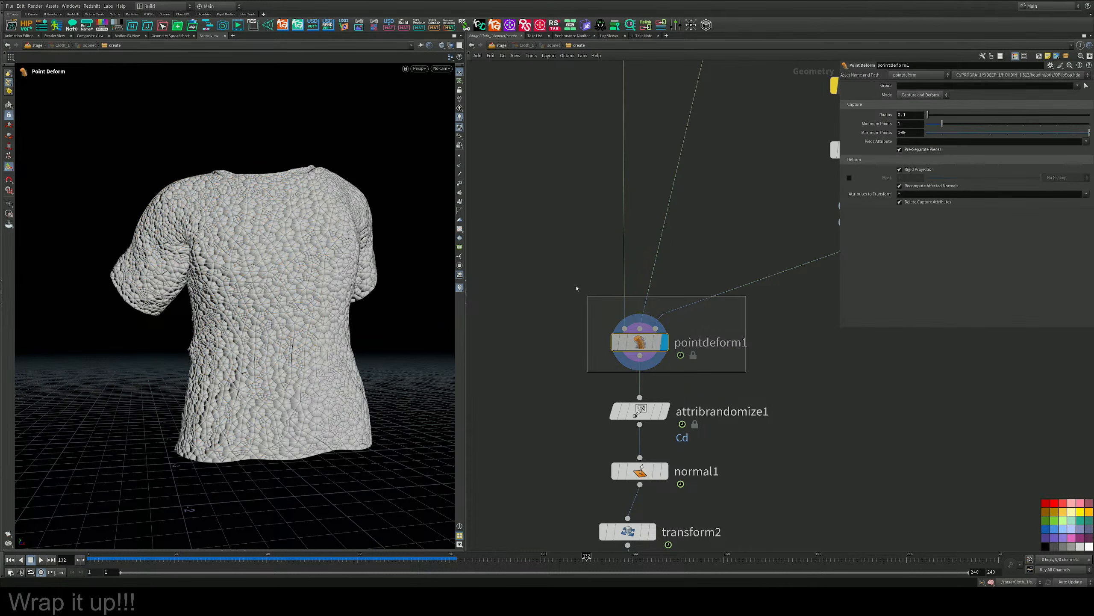
left_click_drag(387, 283, 366, 302, "alt")
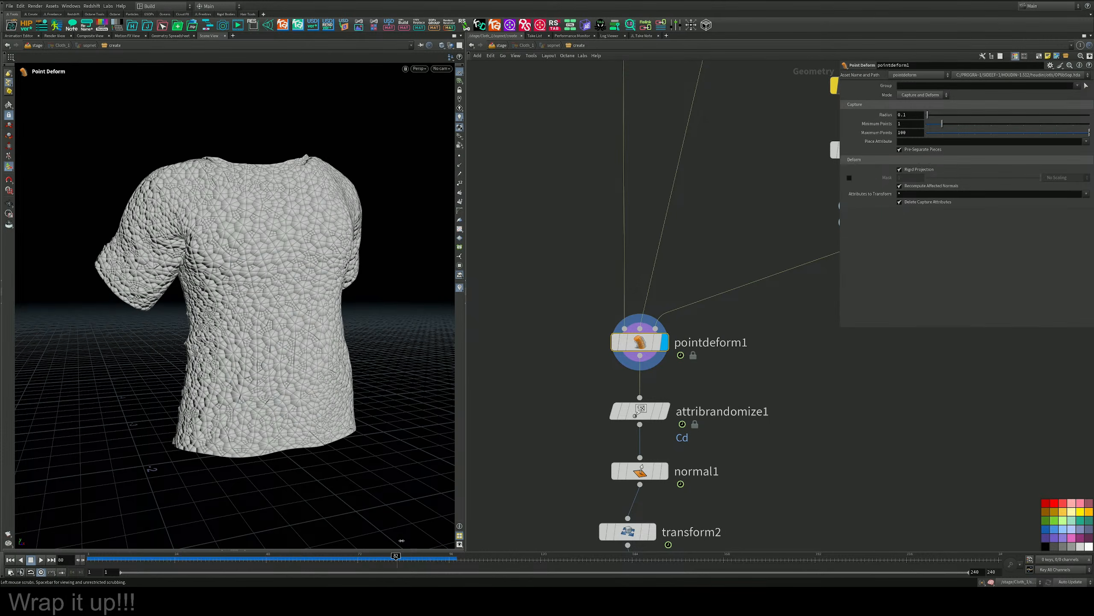
left_click_drag(401, 537, 331, 536)
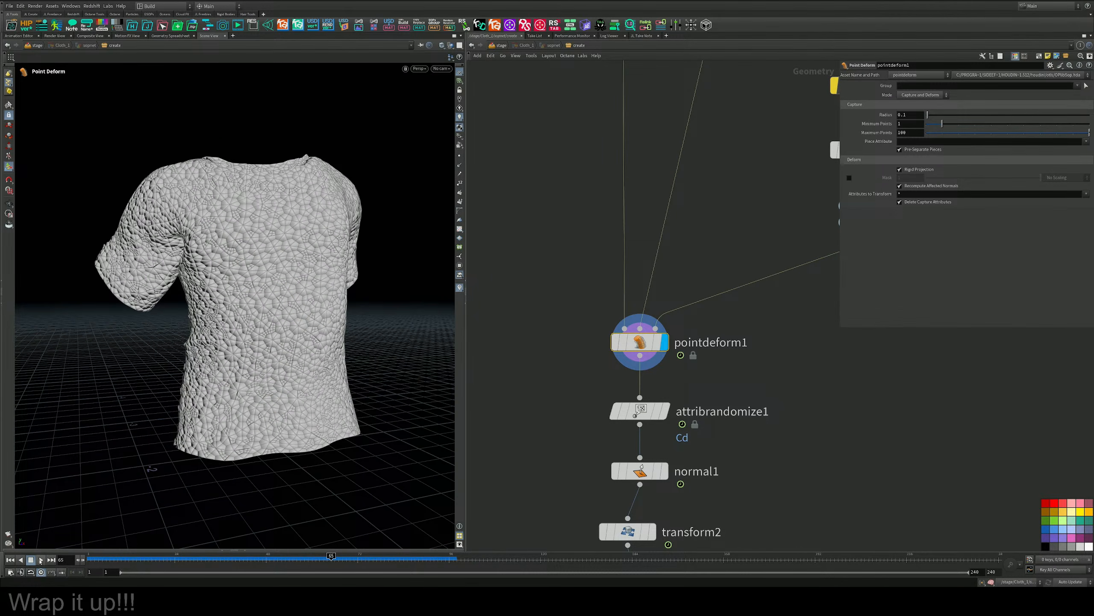
left_click_drag(159, 470, 242, 304, "alt")
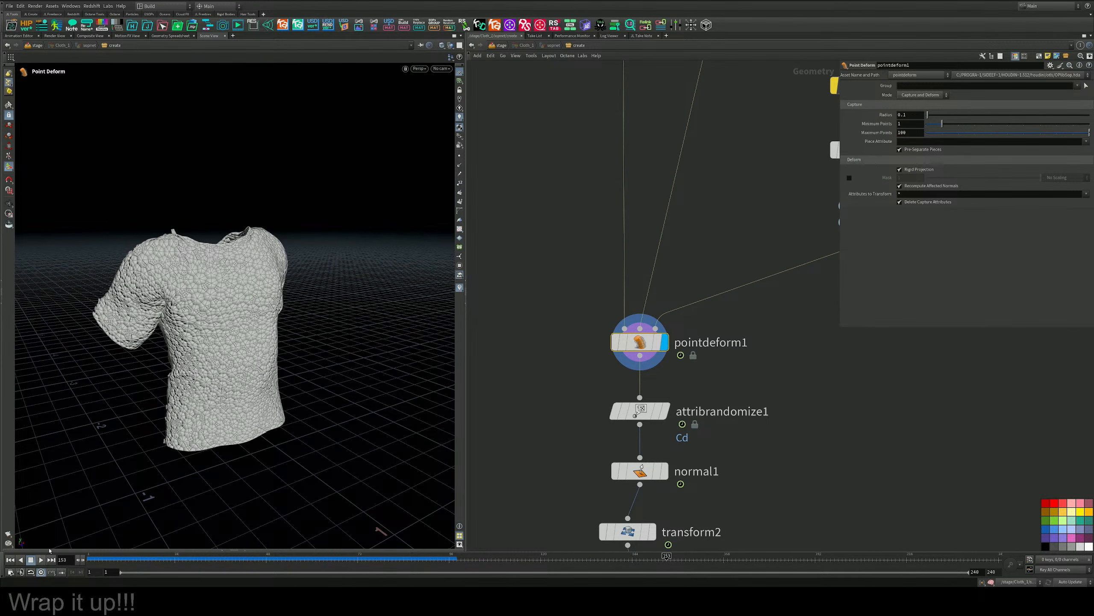
Display attribrandomize1, normal1 and transform2 in turn, and bypass transform2.
left_click(666, 410)
middle_click_drag(667, 409, 640, 361)
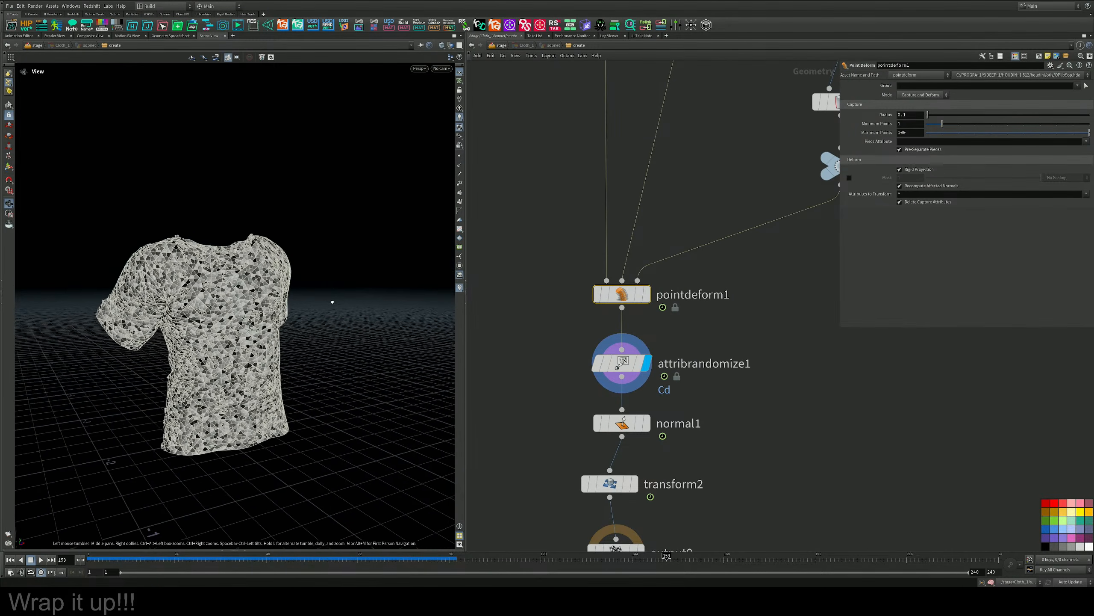
left_click(648, 423)
middle_click_drag(667, 474, 668, 414)
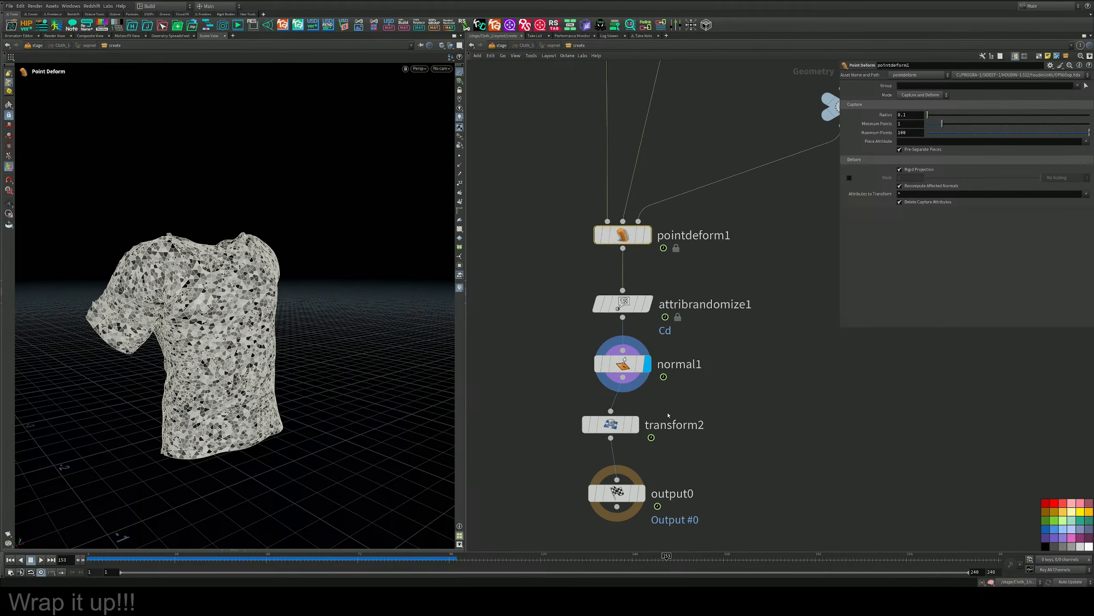
left_click(637, 428)
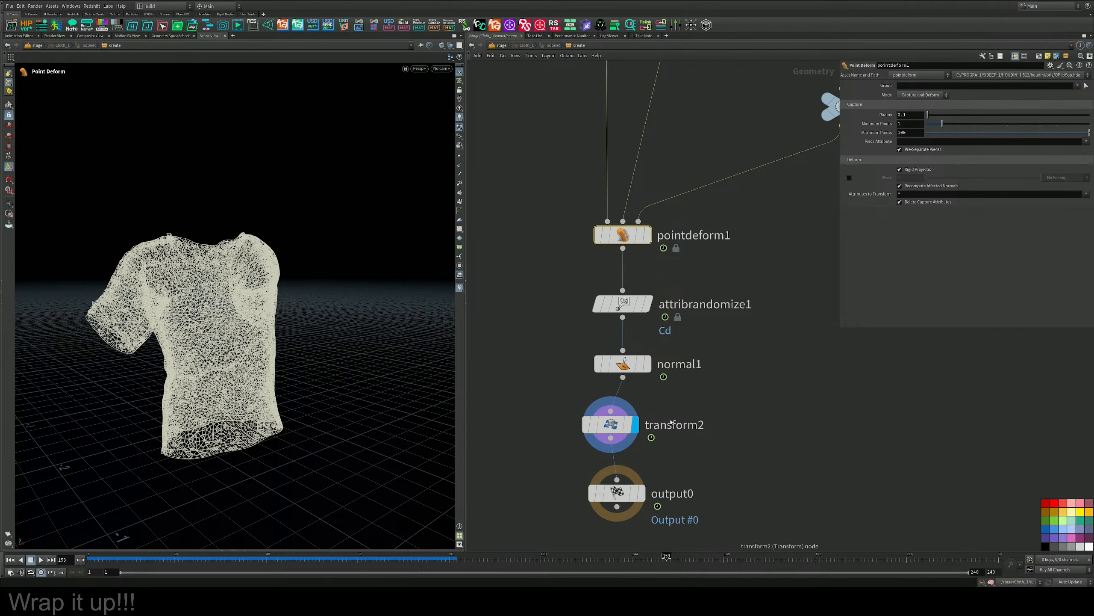
left_click(587, 427)
middle_click_drag(603, 496, 603, 402)
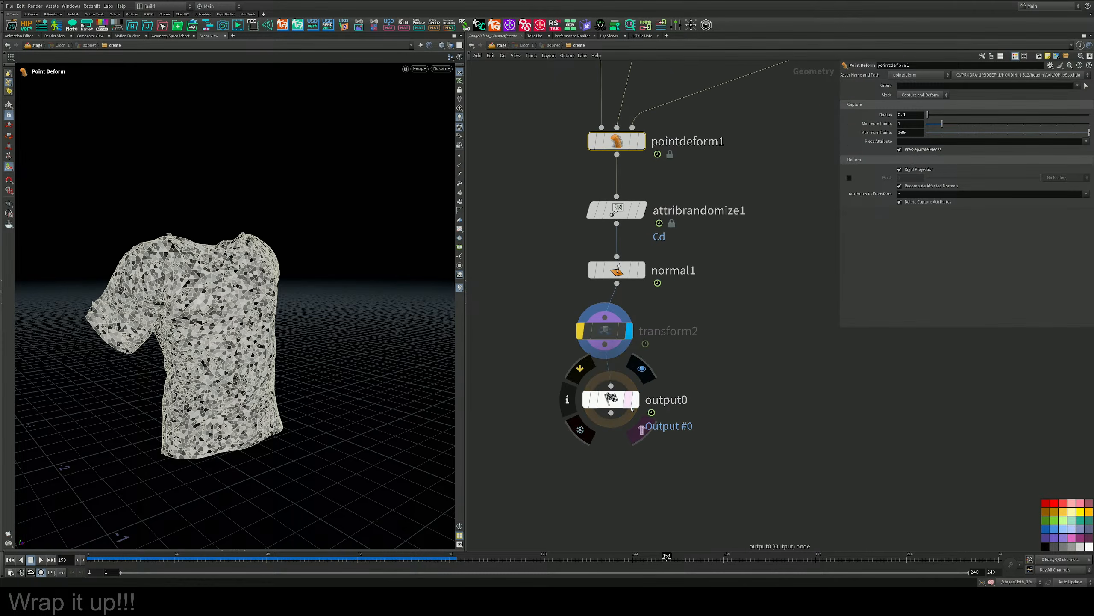
Display output0, review the randomly coloured shirt's animation up close, and save the scene.
left_click(635, 399)
left_click(612, 399)
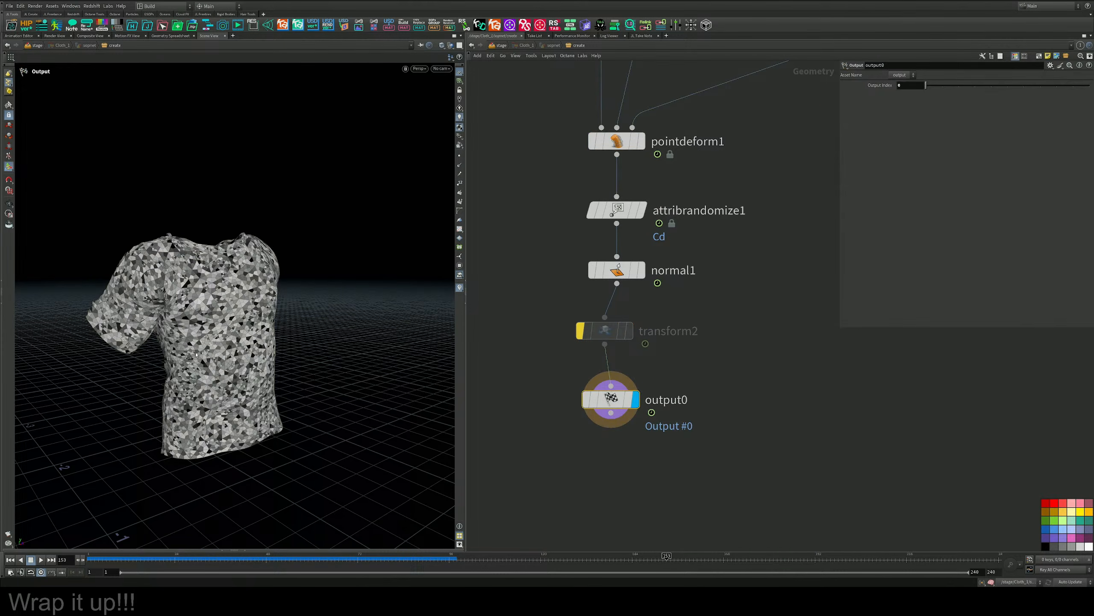
scroll(280, 309, "up", 5)
left_click_drag(287, 258, 302, 254, "alt")
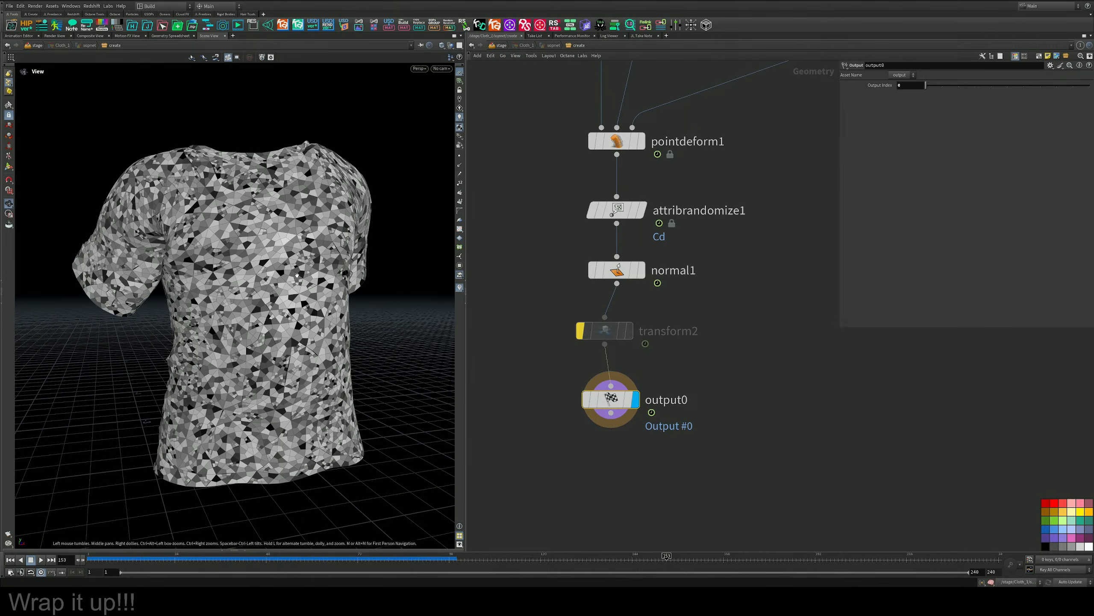
key("Up")
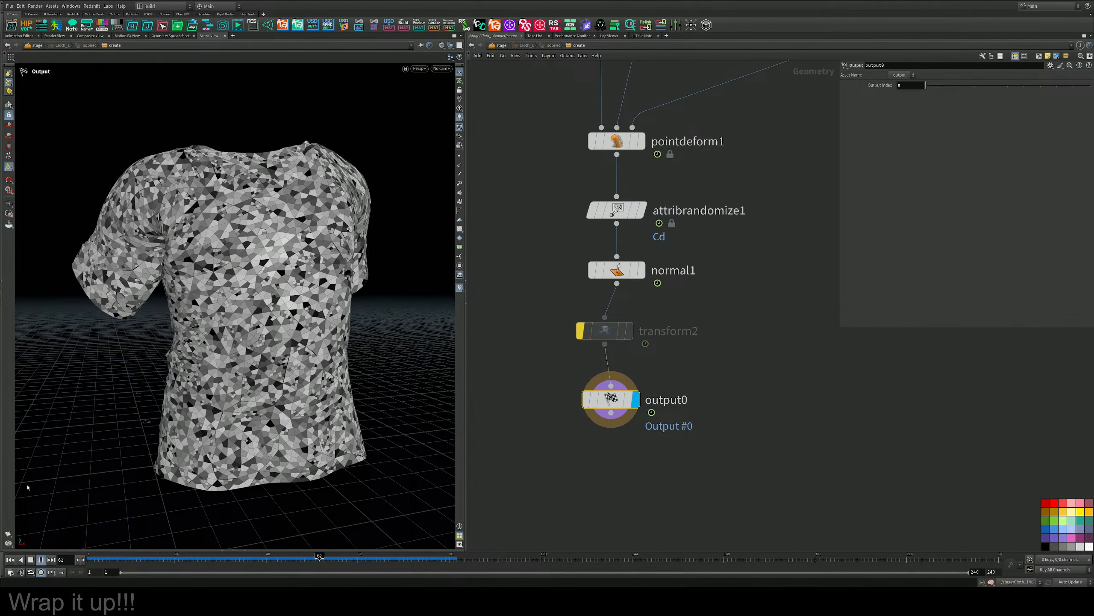
left_click(32, 561)
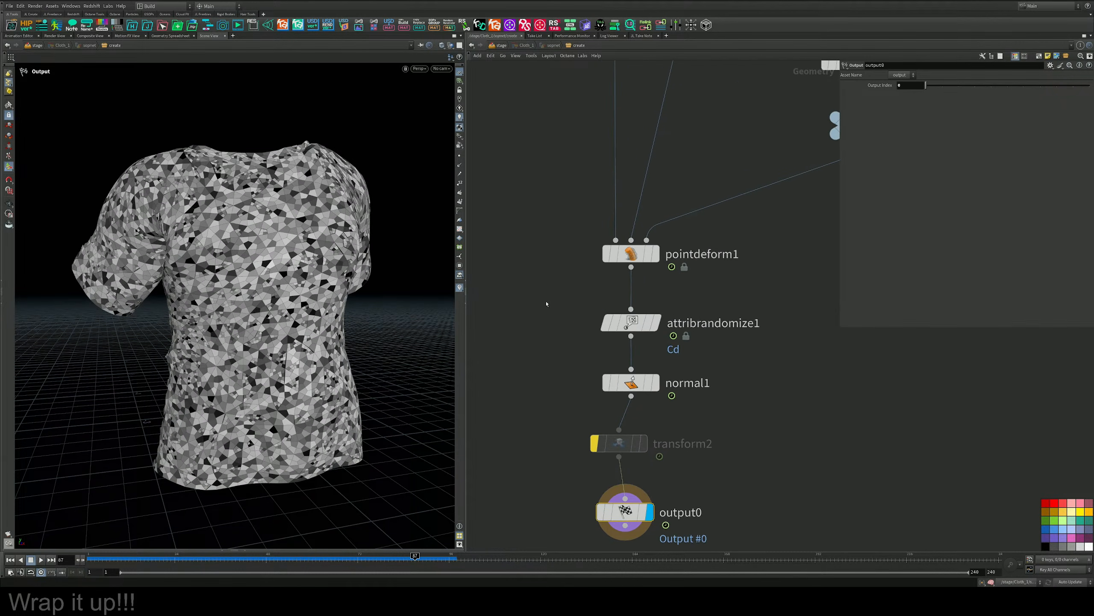
key("ctrl+s")
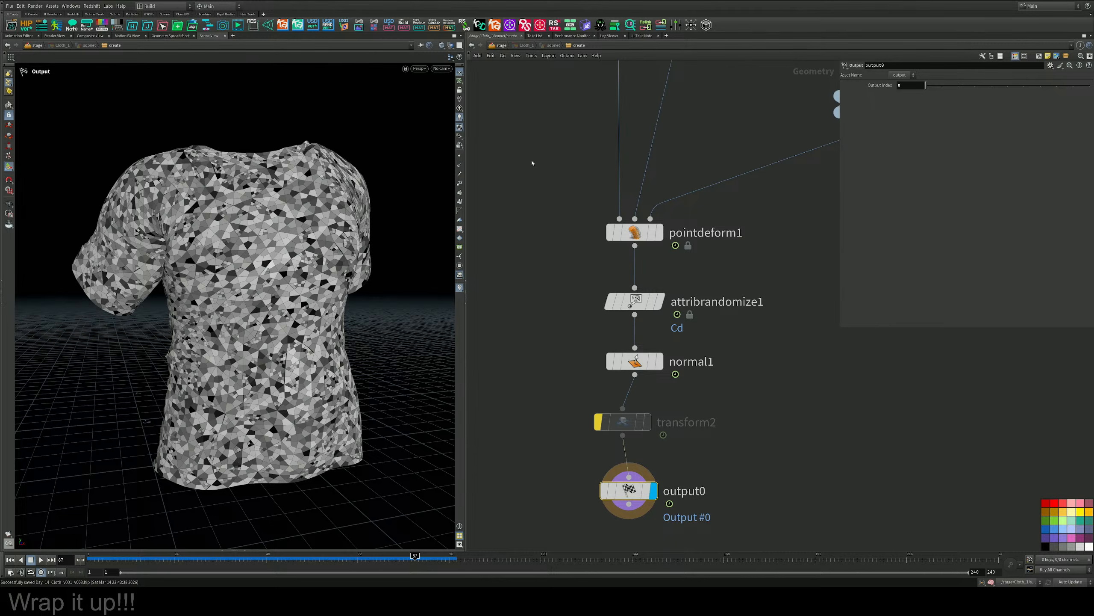
Return to the stage network and insert a duplicate of the Cloth2 SOP Create node between Cloth_1 and Cloth2.
middle_click_drag(534, 111, 534, 118)
key("u")
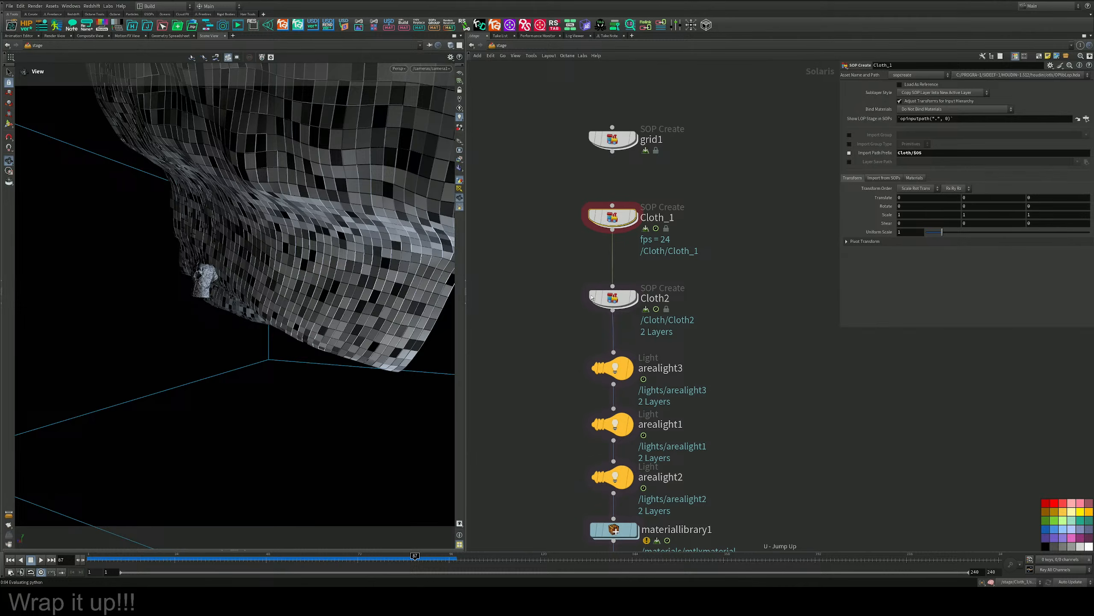
mouse_move(592, 297)
middle_click_drag(679, 233, 679, 267)
mouse_move(616, 256)
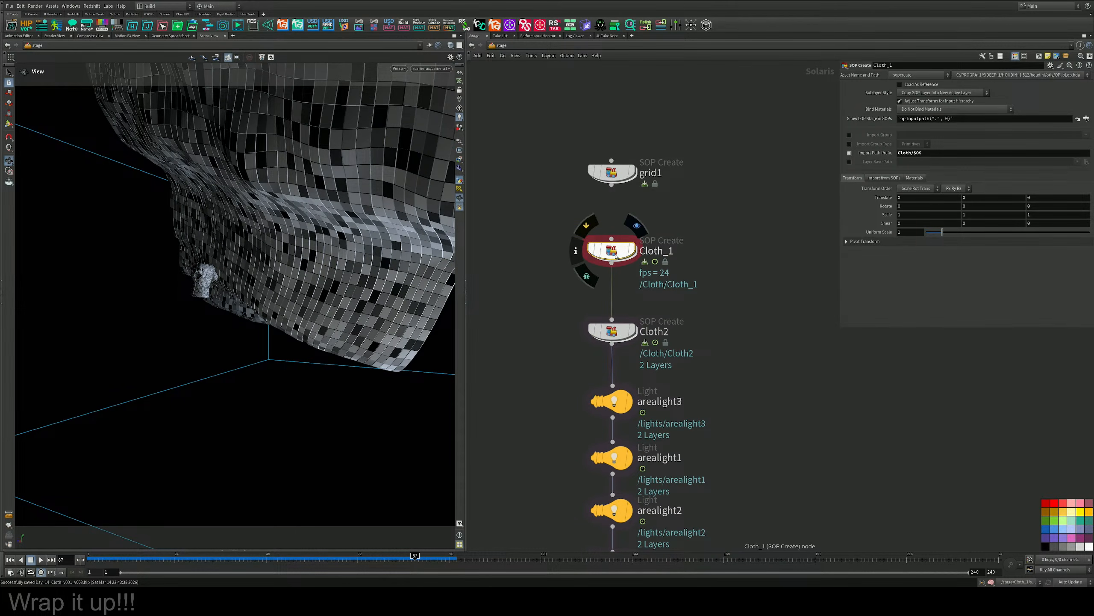
mouse_move(614, 336)
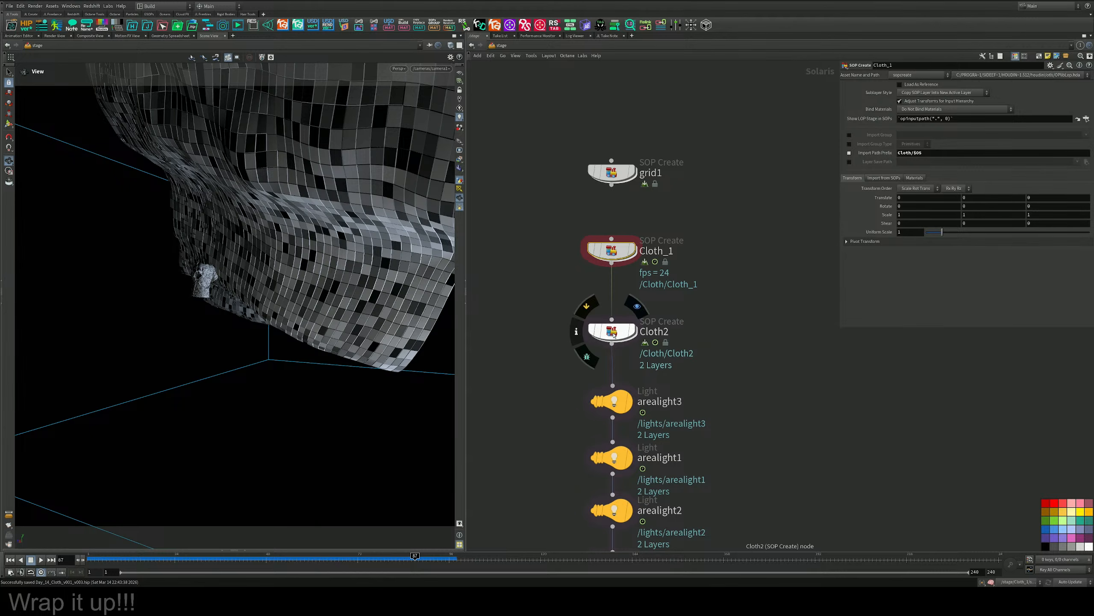
left_click_drag(614, 336, 621, 301, "alt")
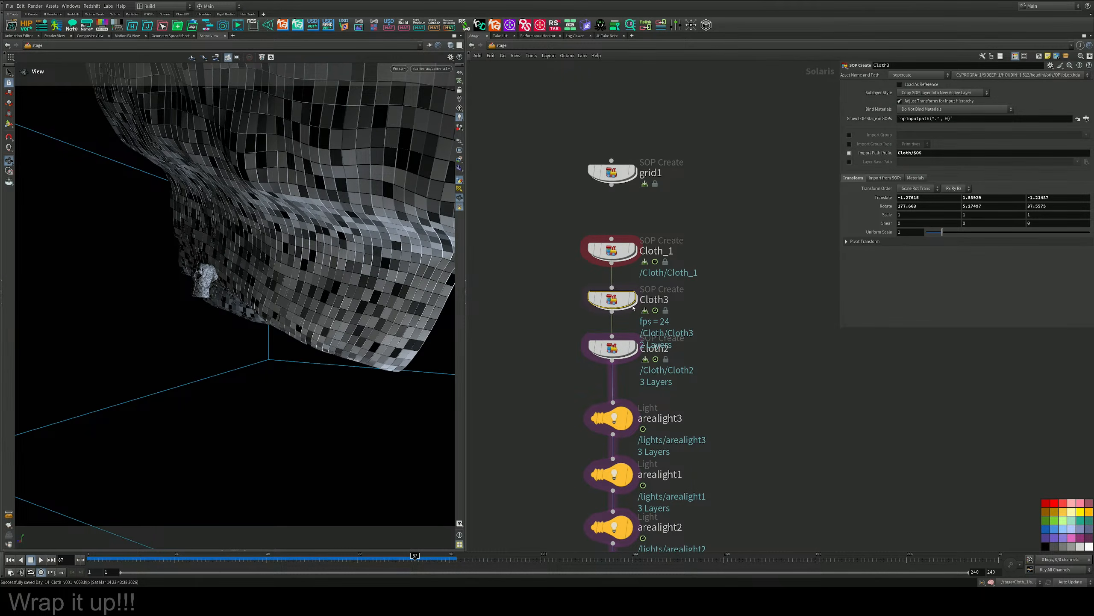
Set all three translation values of the Cloth3 node to 0.
left_click_drag(539, 220, 676, 278)
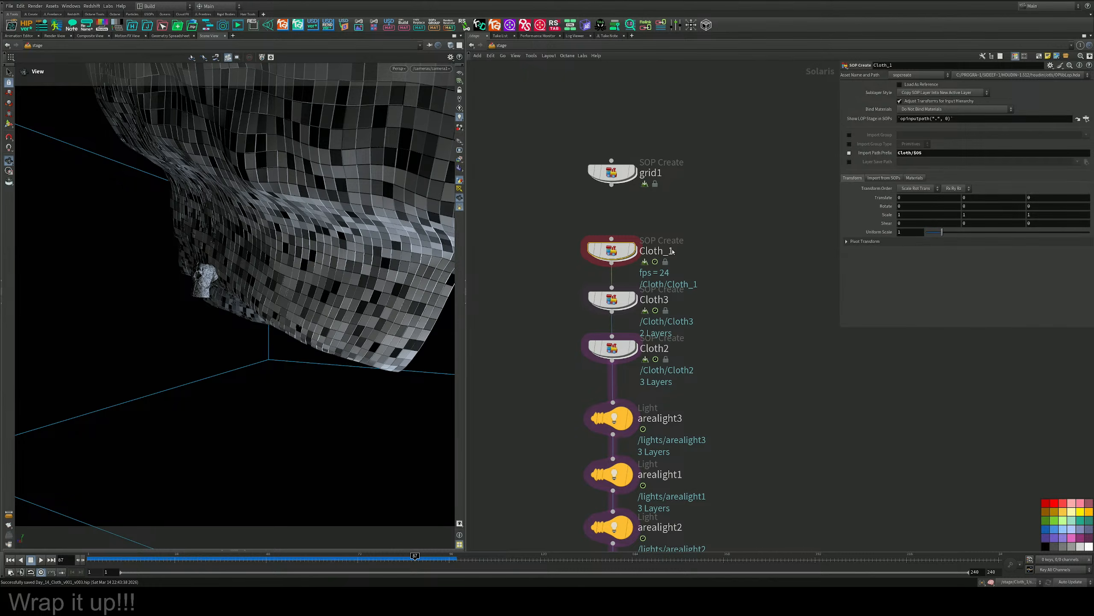
left_click_drag(685, 216, 559, 263)
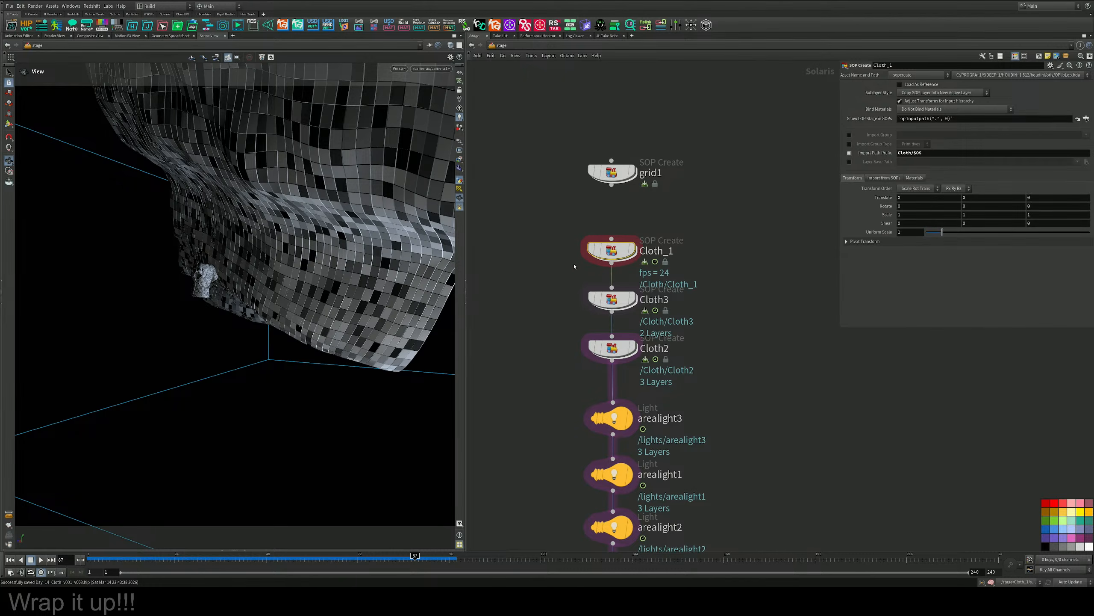
left_click(612, 298)
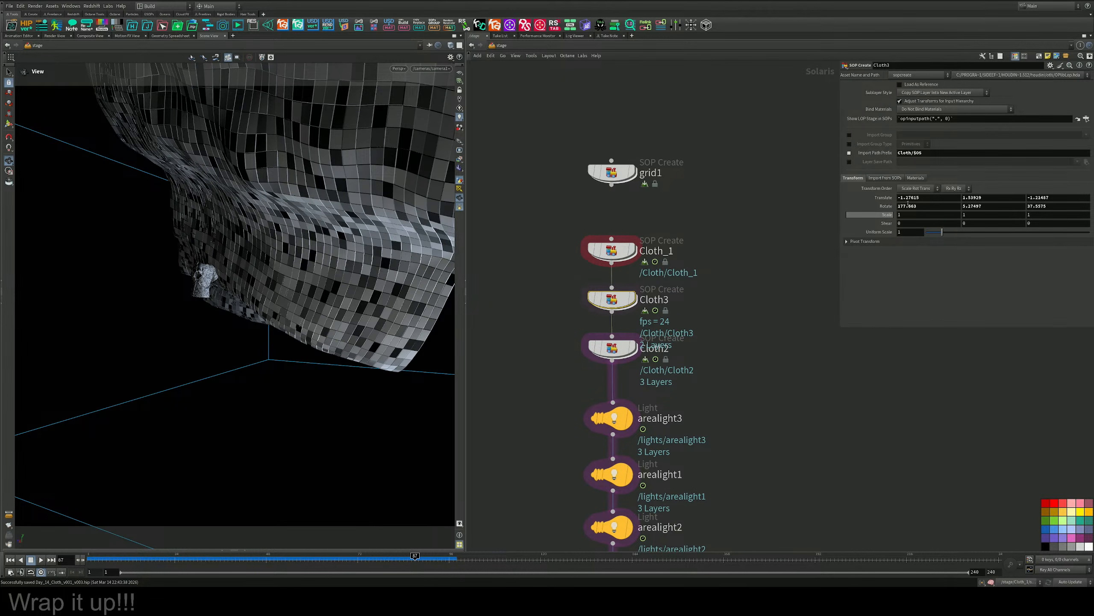
triple_click(909, 198)
type("0")
left_click(994, 199)
triple_click(994, 198)
type("0")
key("Tab")
type("0")
key("Tab")
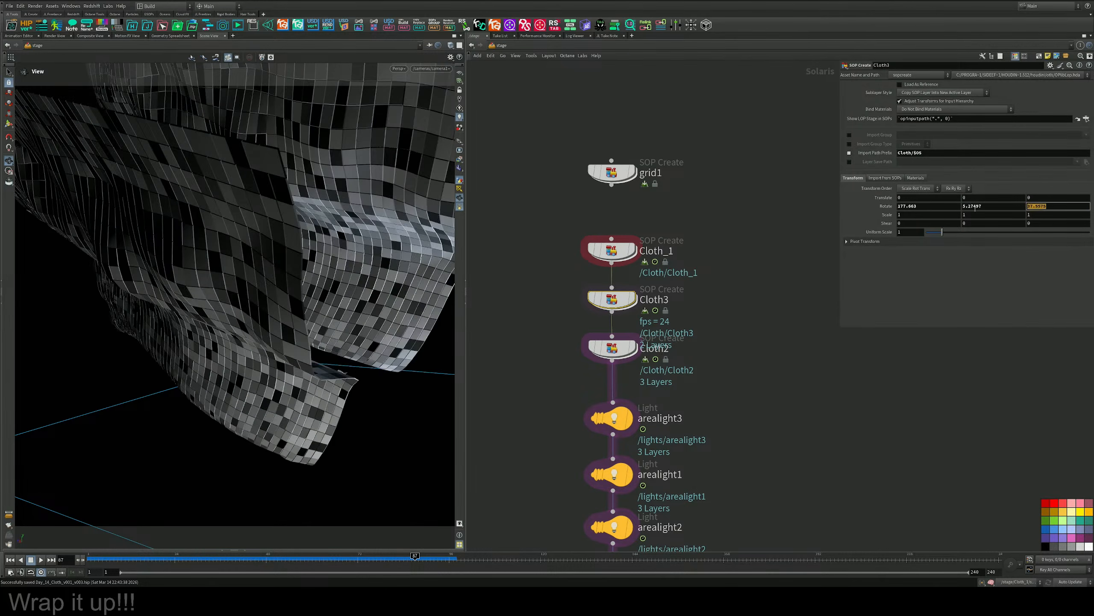
Set all three rotation values of the Cloth3 node to 0.
type("0")
double_click(975, 208)
type("0")
double_click(910, 207)
type("0")
key("Return")
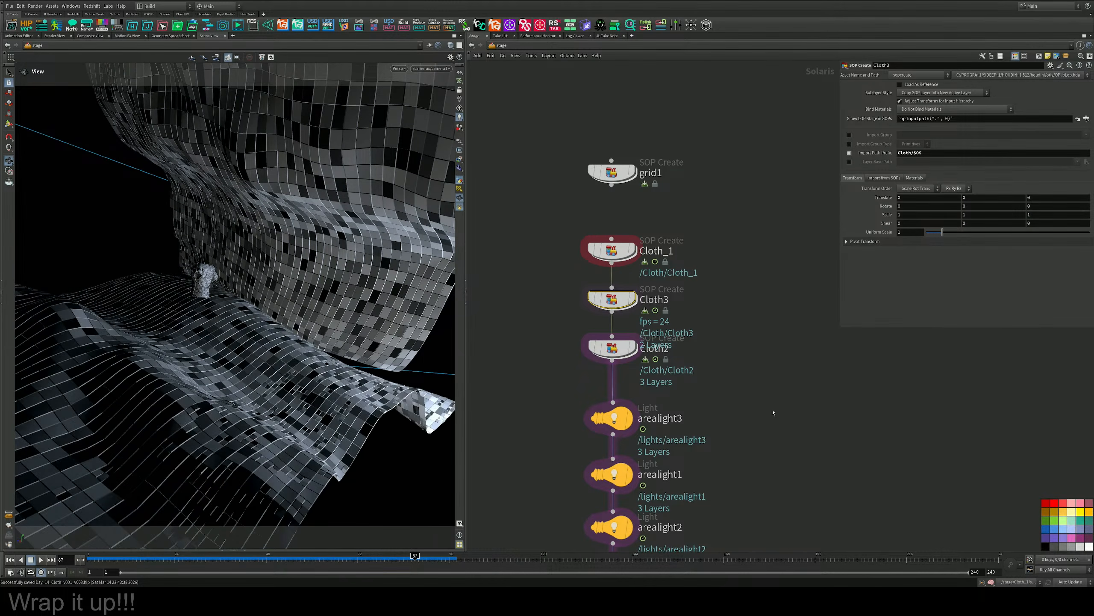
Increase the uniform scale of the Cloth_1 shirt node to about 3.54.
middle_click_drag(714, 286, 727, 356)
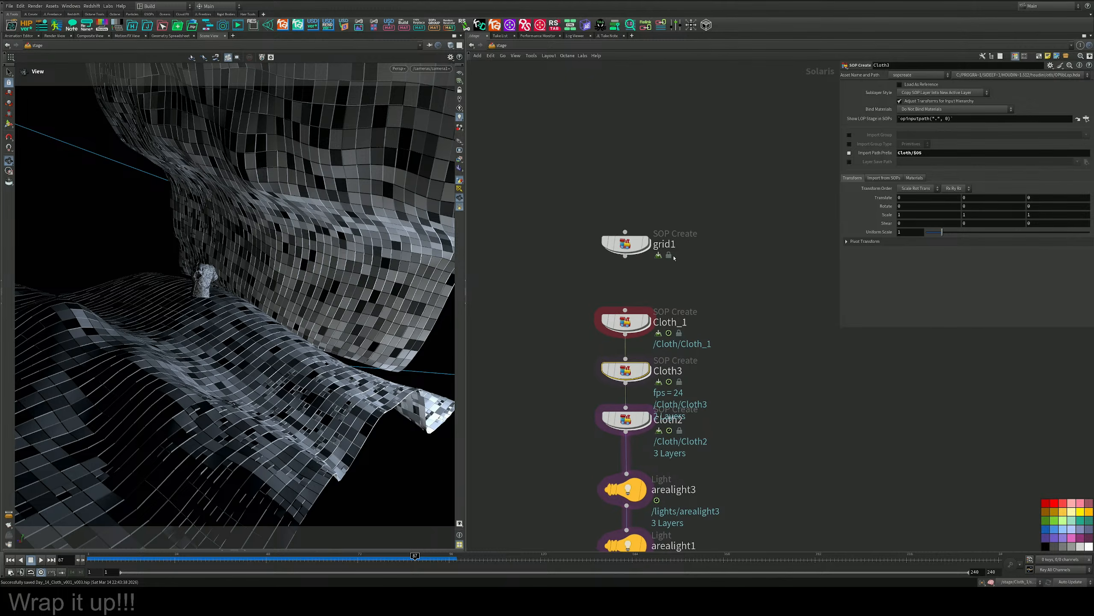
left_click(616, 330)
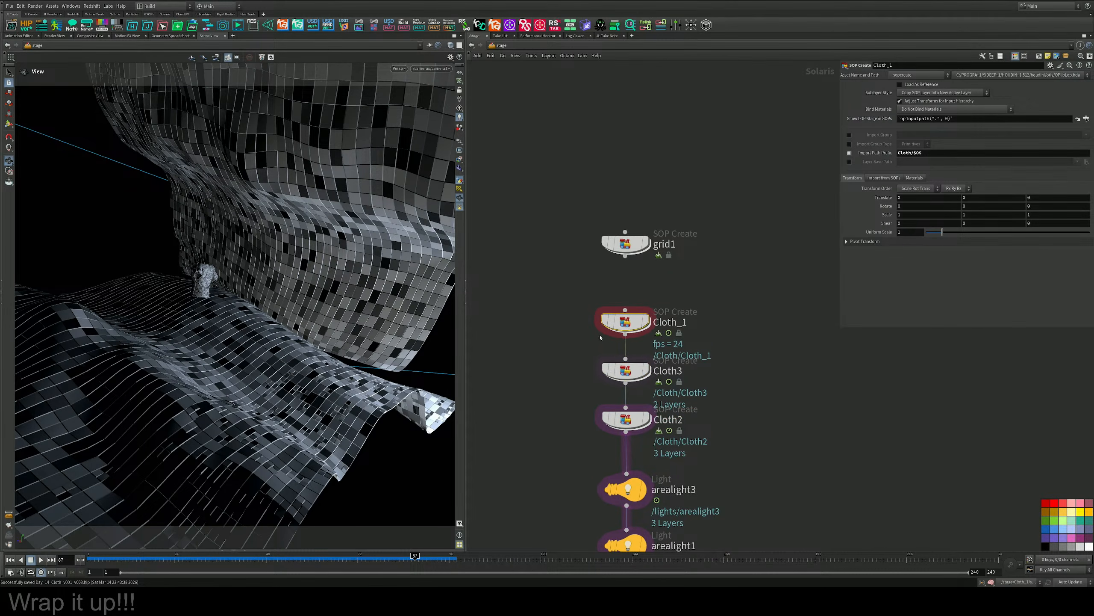
left_click_drag(673, 356, 637, 375)
key("Return")
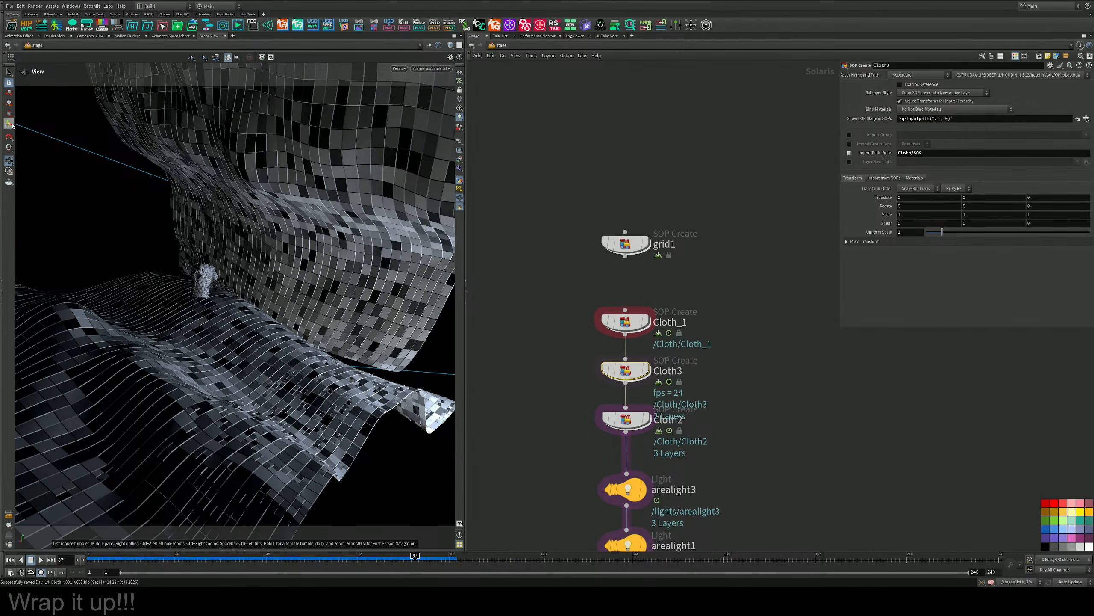
left_click(621, 321)
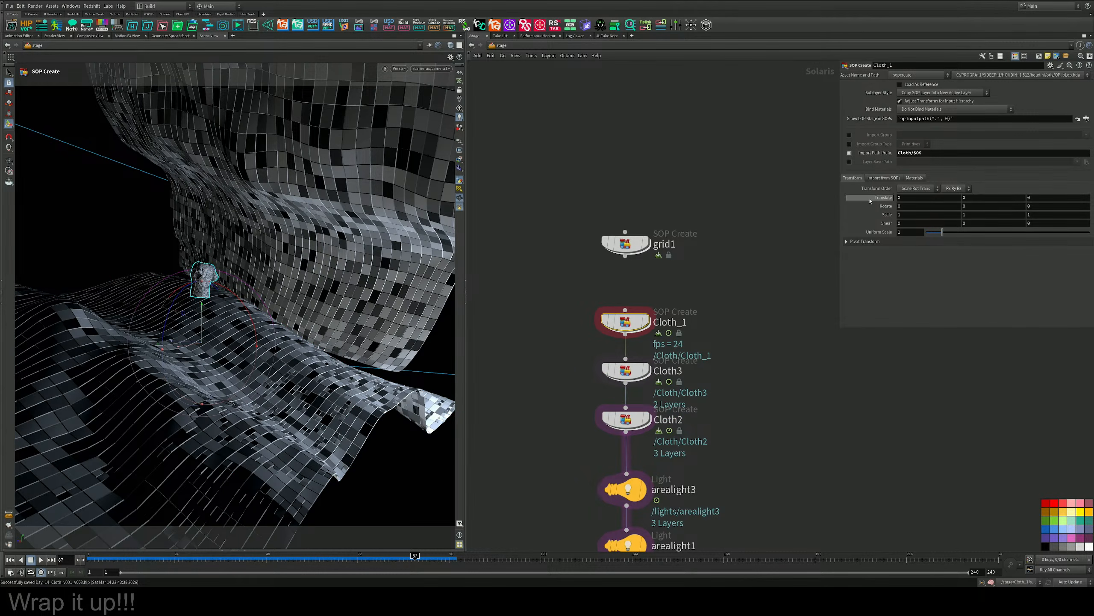
left_click_drag(942, 233, 984, 233)
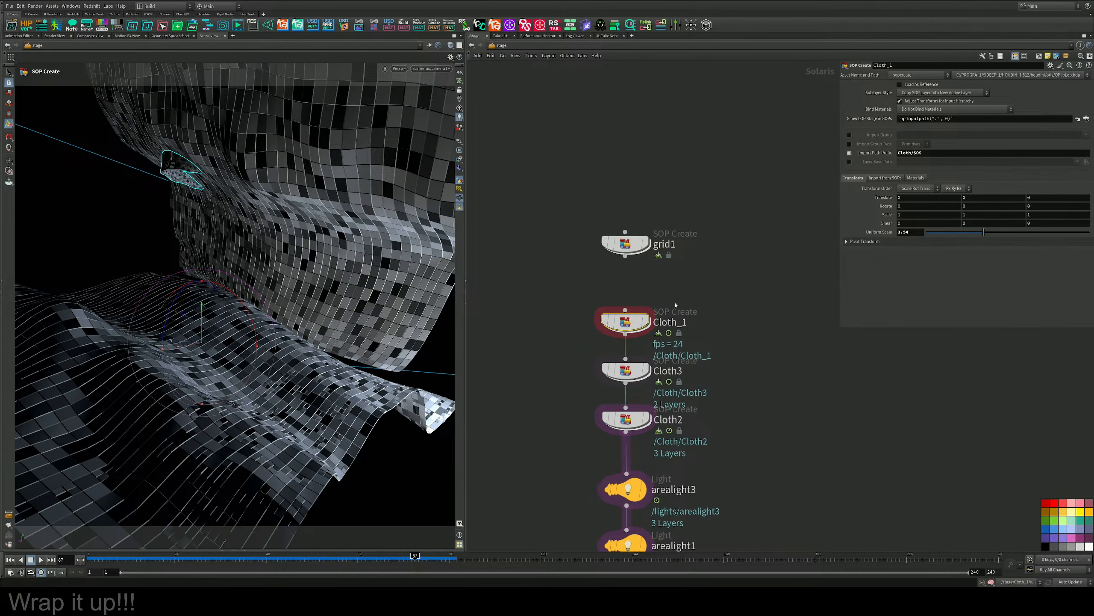
Inside Cloth_1, make room above output0 and insert a Match Size node between transform2 and output0.
double_click(636, 321)
middle_click_drag(707, 386, 735, 225)
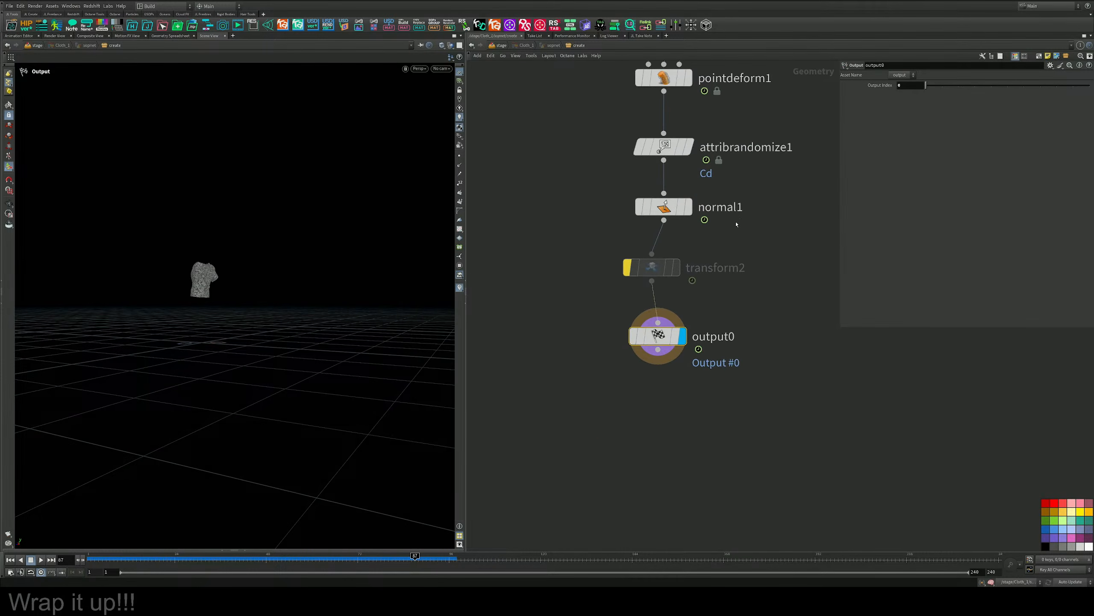
left_click_drag(660, 336, 653, 414)
key("Tab")
type("ma")
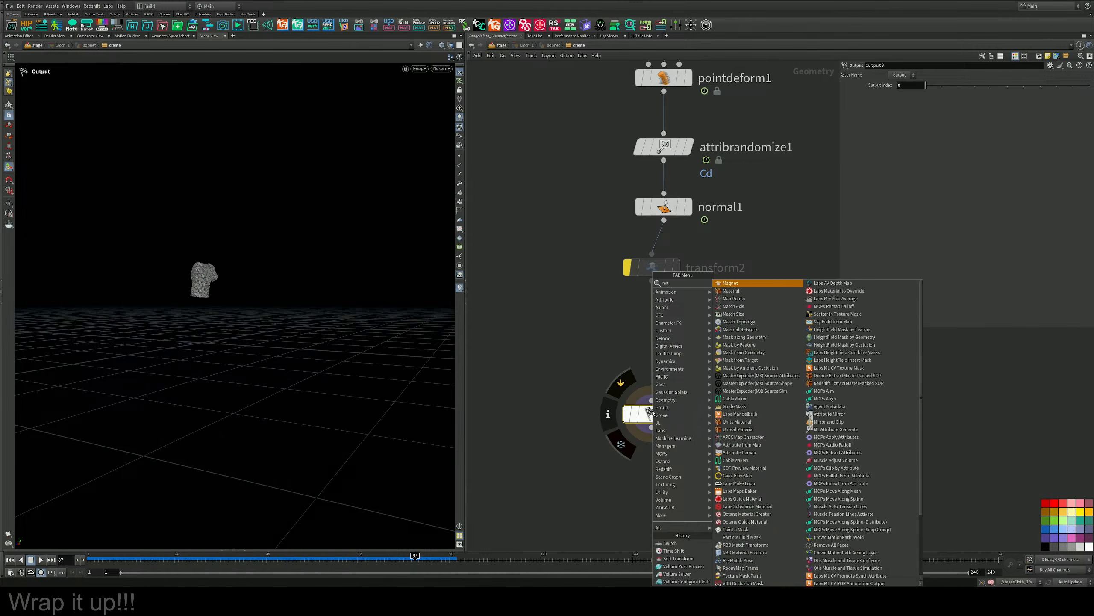
key("Down")
key("Down")
key("Down")
key("Down")
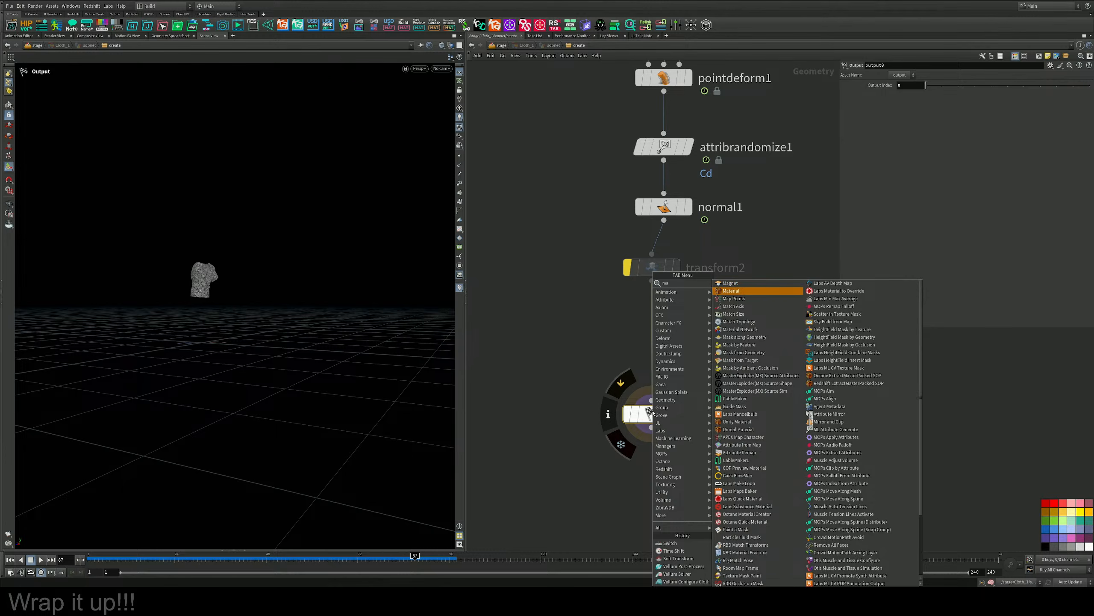
key("Return")
left_click(619, 341)
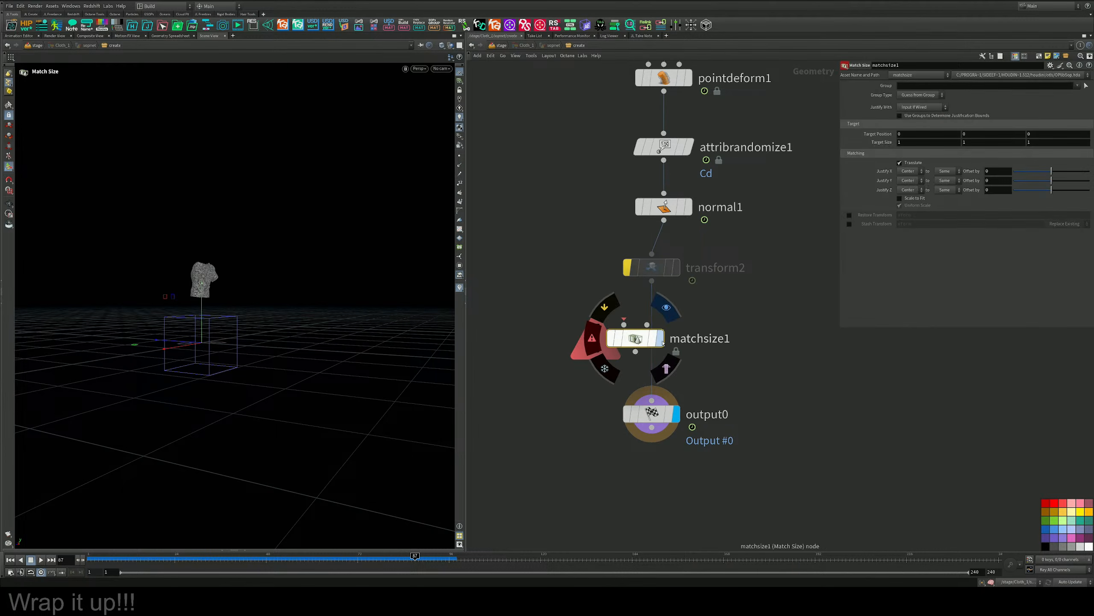
Back on the stage, move and rotate the Cloth_1 shirt so it stands upright between the two cloth sheets.
left_click(499, 45)
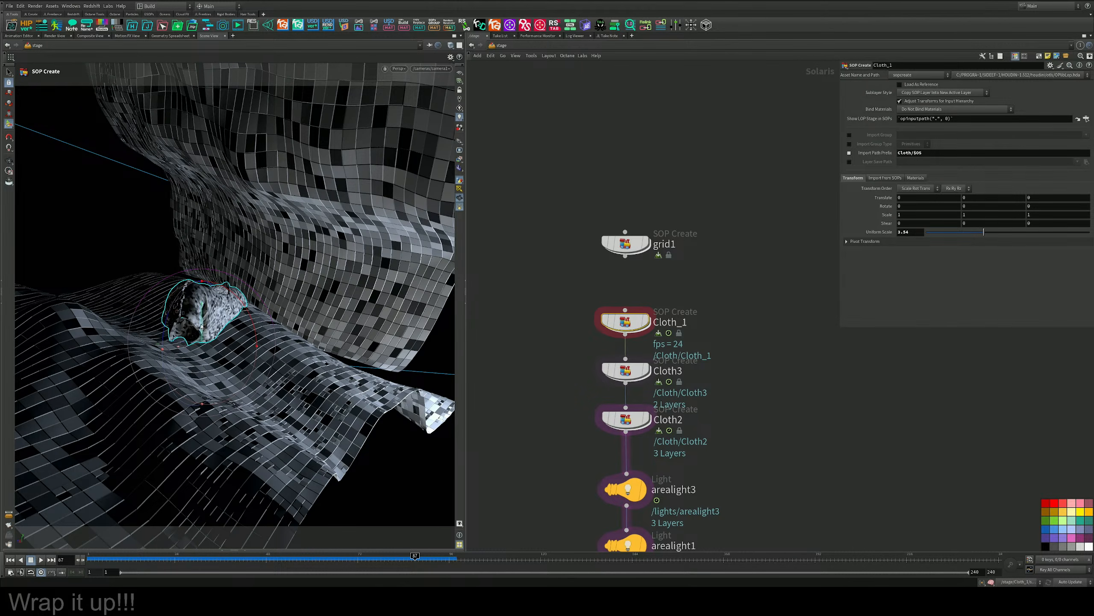
left_click_drag(202, 331, 283, 255)
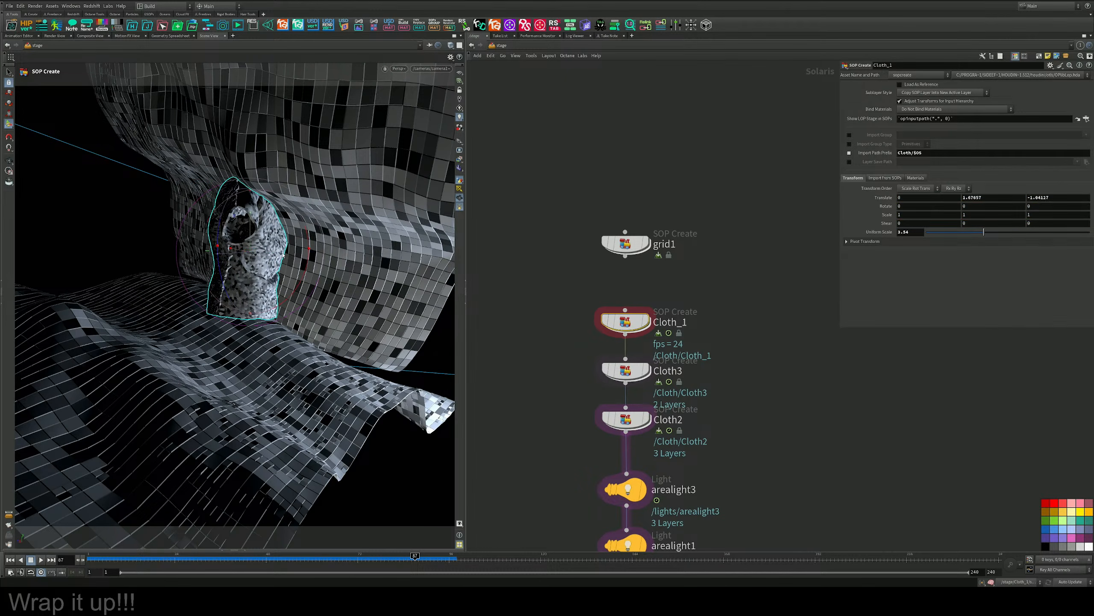
left_click_drag(203, 267, 300, 298, "alt")
left_click_drag(225, 276, 310, 315)
left_click_drag(309, 314, 266, 311, "alt")
Lower Cloth3 to about -0.38 in Y and move Cloth2 to a translation of about -1.44, 1.60, -1.18.
left_click(626, 370)
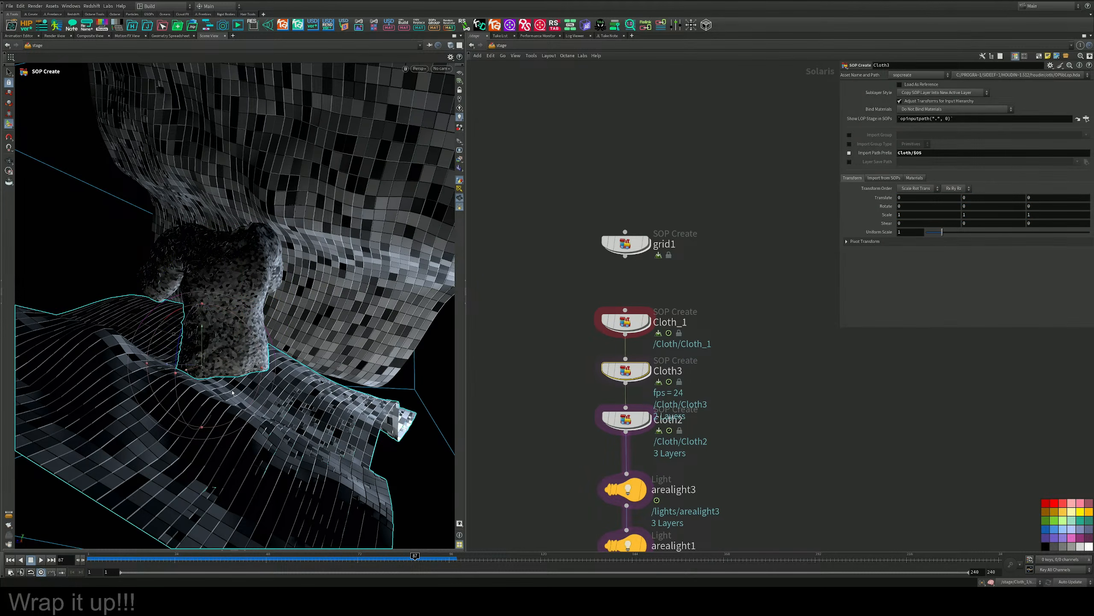
left_click_drag(202, 339, 202, 354)
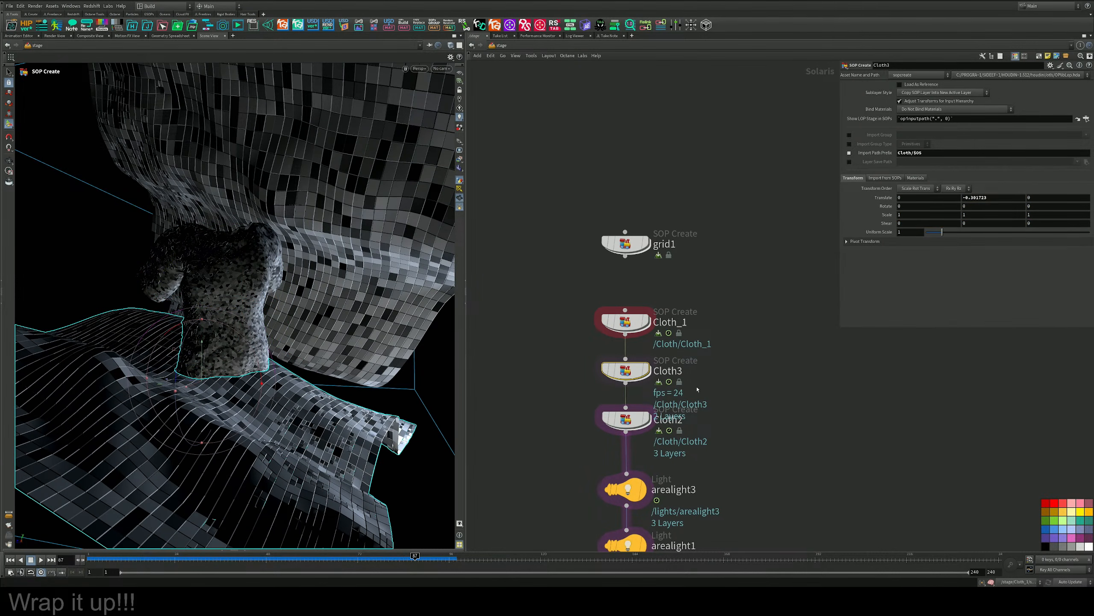
left_click(626, 418)
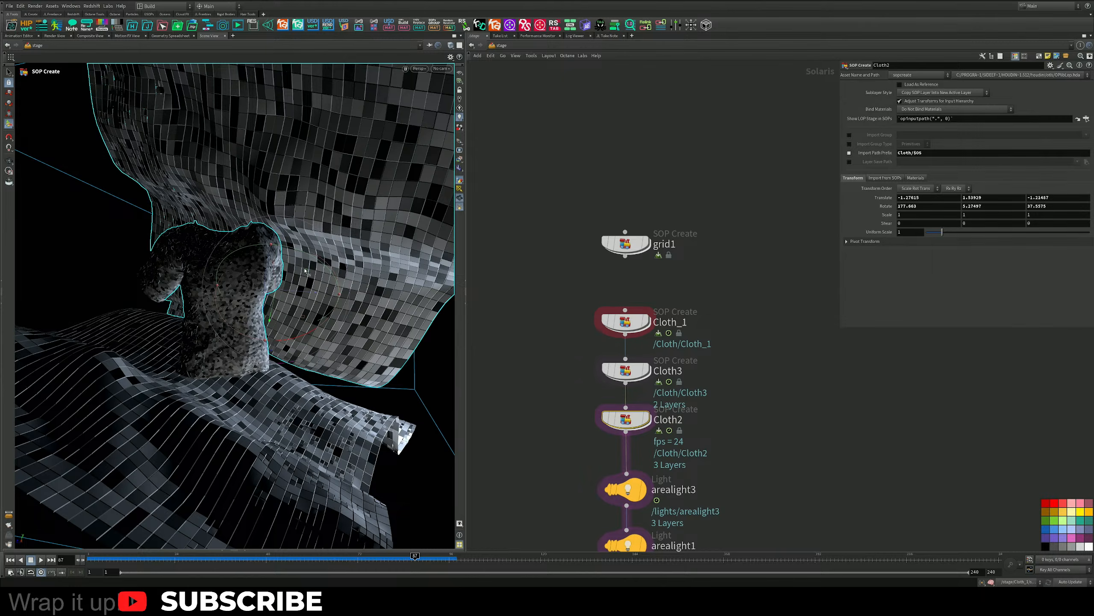
left_click_drag(306, 270, 308, 270)
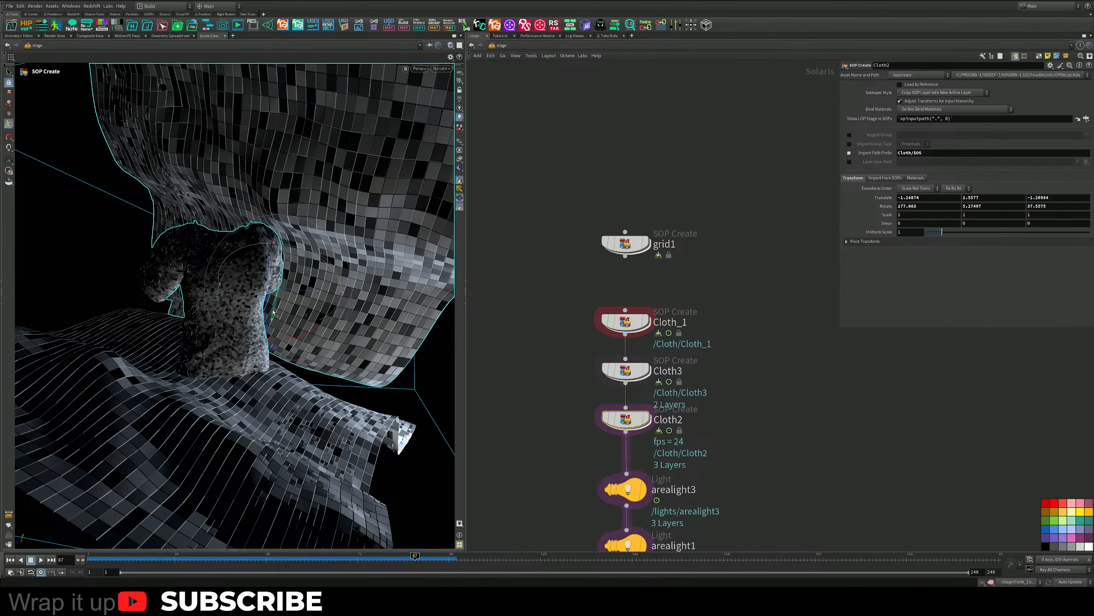
left_click_drag(274, 312, 274, 304)
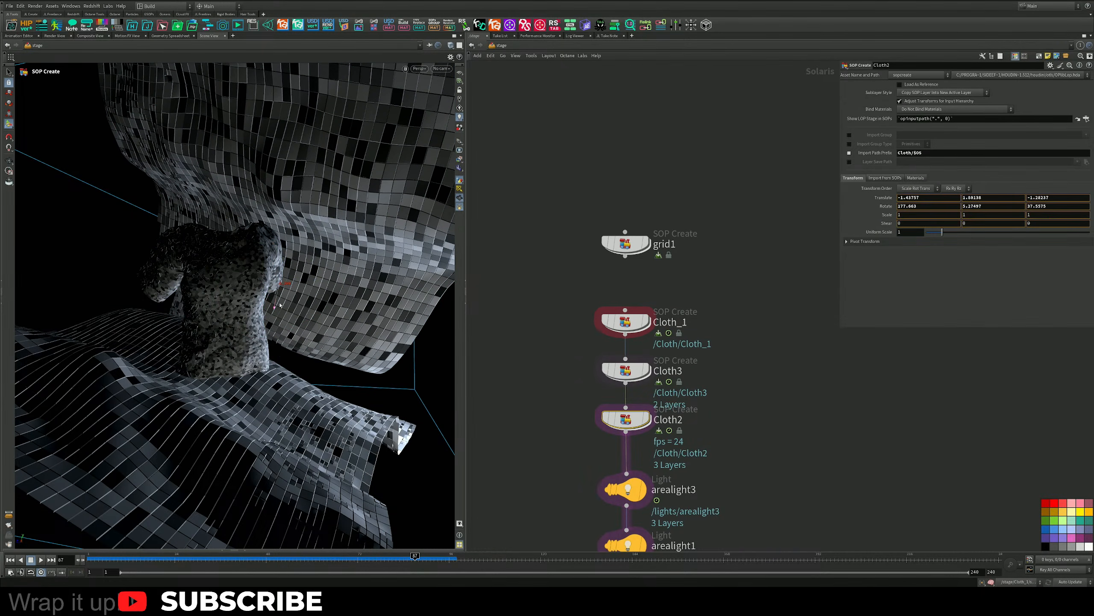
Look through the scene camera and place the Cloth_1 shirt at about 2.07, 1.05, -2.06, rotated about -4.4, 115.2, 0.2.
left_click(441, 71)
left_click(446, 86)
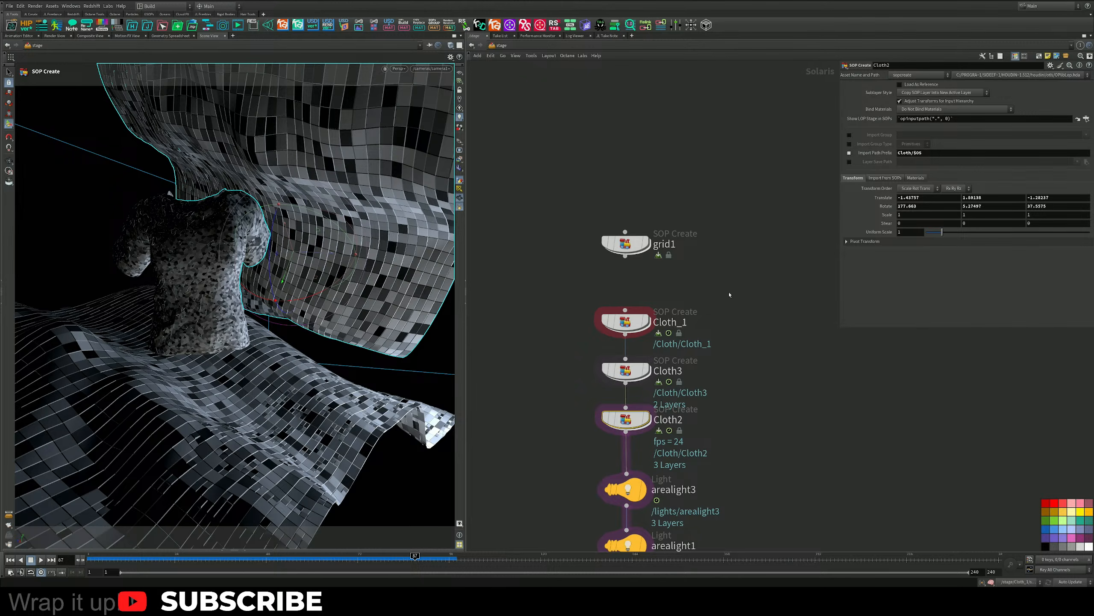
left_click(625, 321)
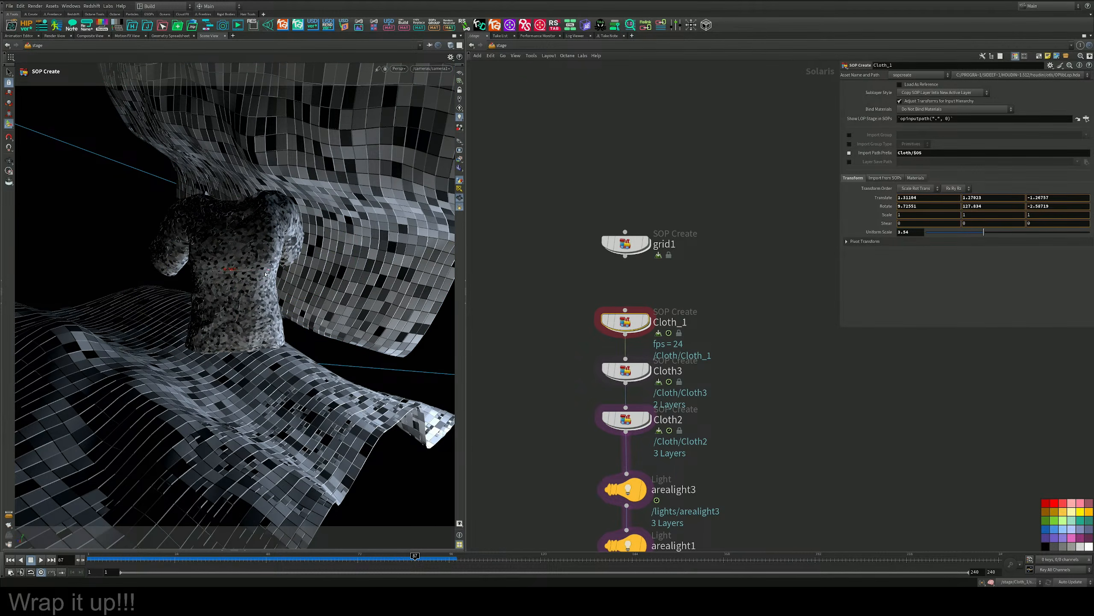
left_click_drag(265, 274, 243, 251)
Add a second material entry to the assignmaterial node.
scroll(676, 363, "down", 3)
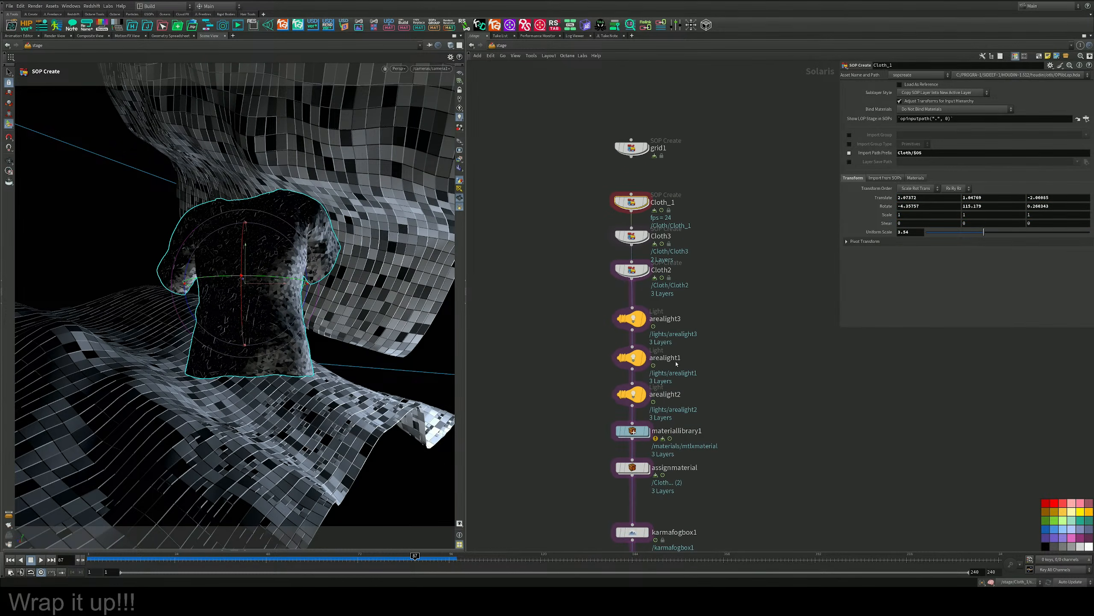
middle_click_drag(676, 363, 691, 262)
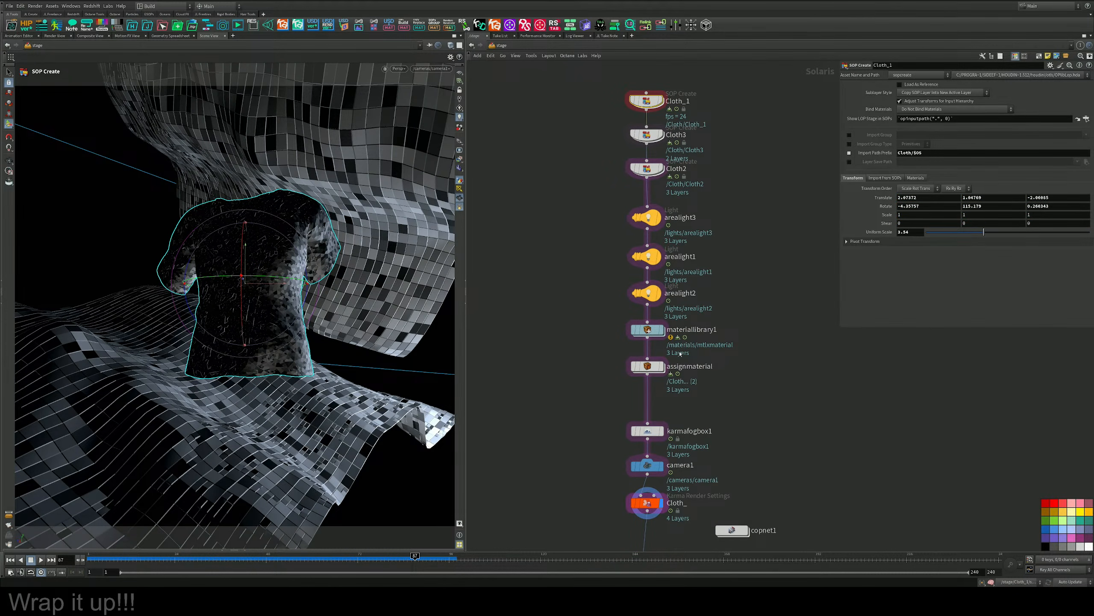
left_click(647, 366)
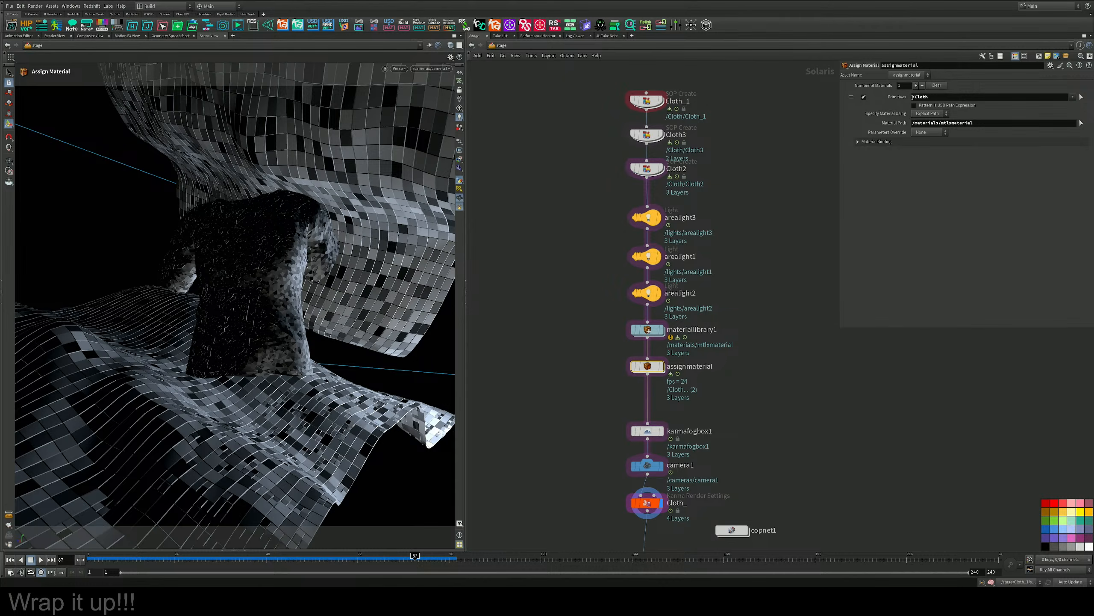
left_click(916, 85)
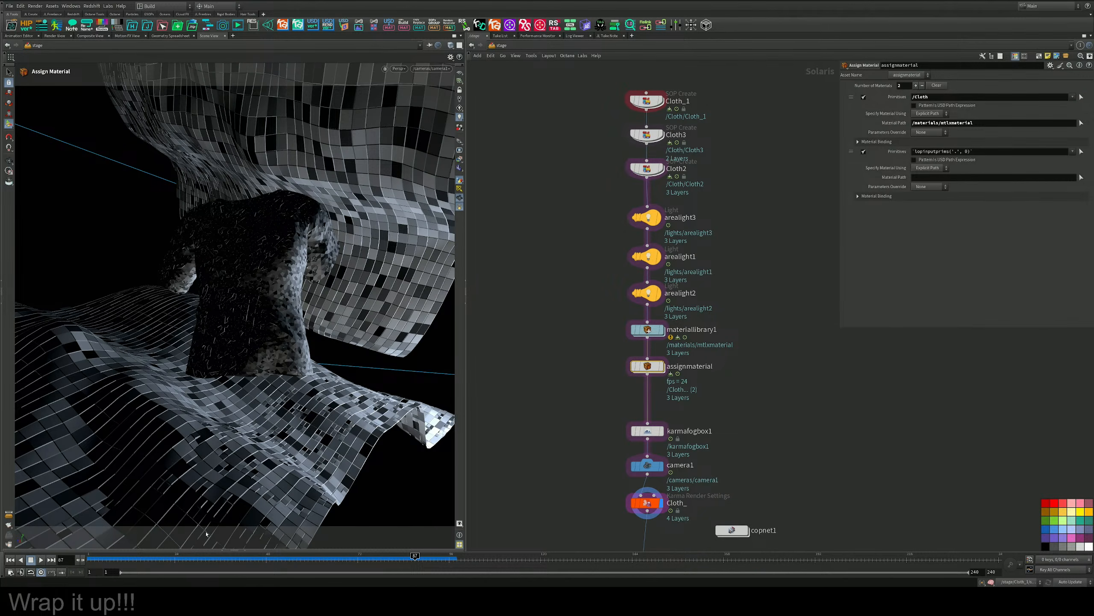
Show the scene graph hierarchy of the stage and rename the Cloth_1 node Cloth1.
left_click(234, 550)
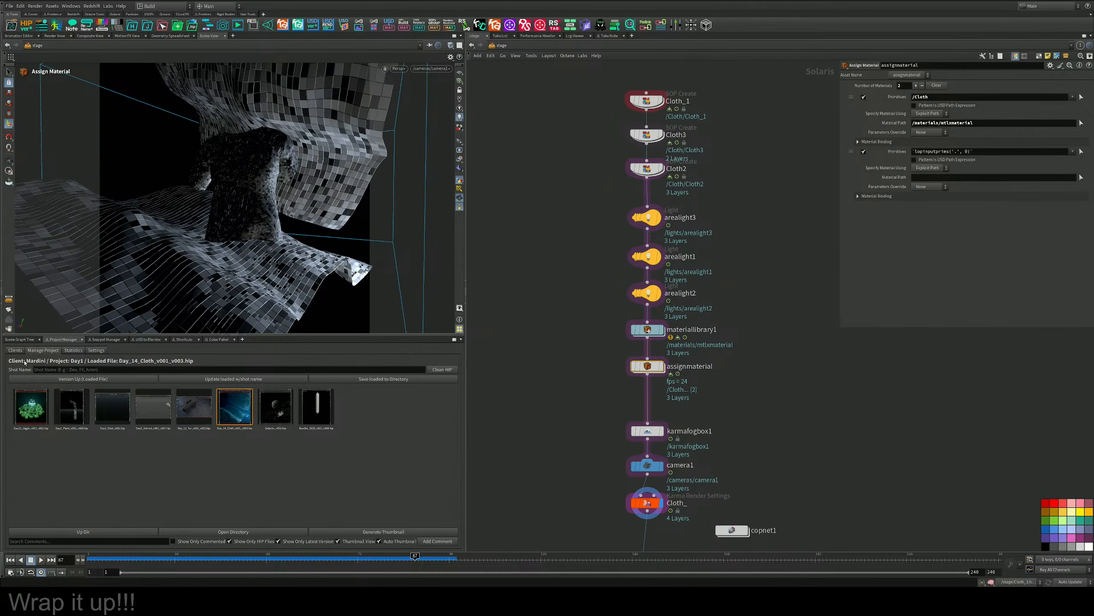
left_click(21, 340)
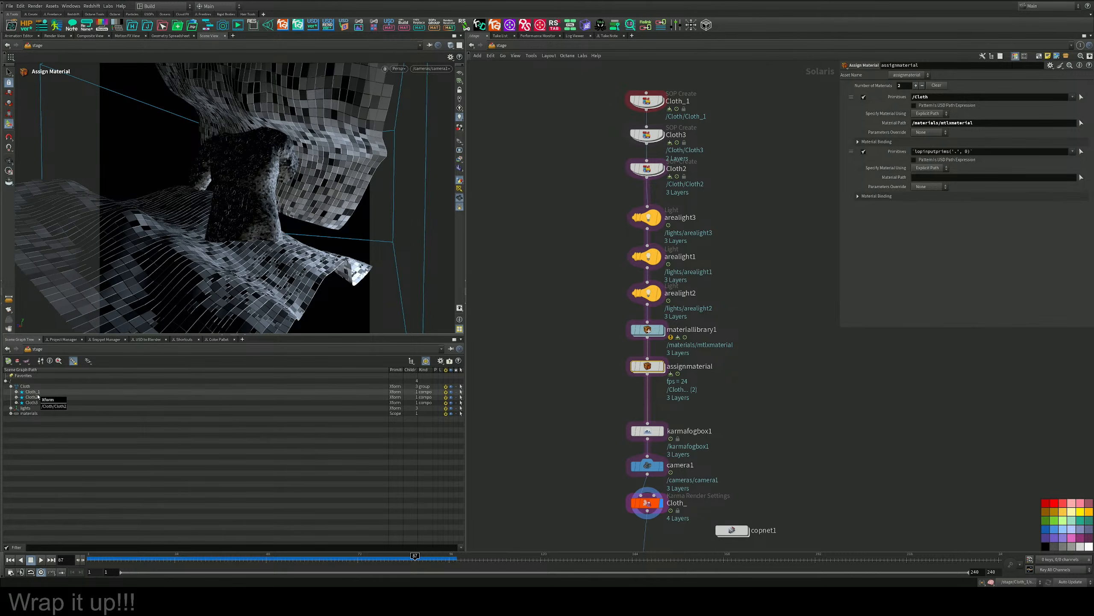
middle_click_drag(720, 137, 702, 208)
double_click(667, 172)
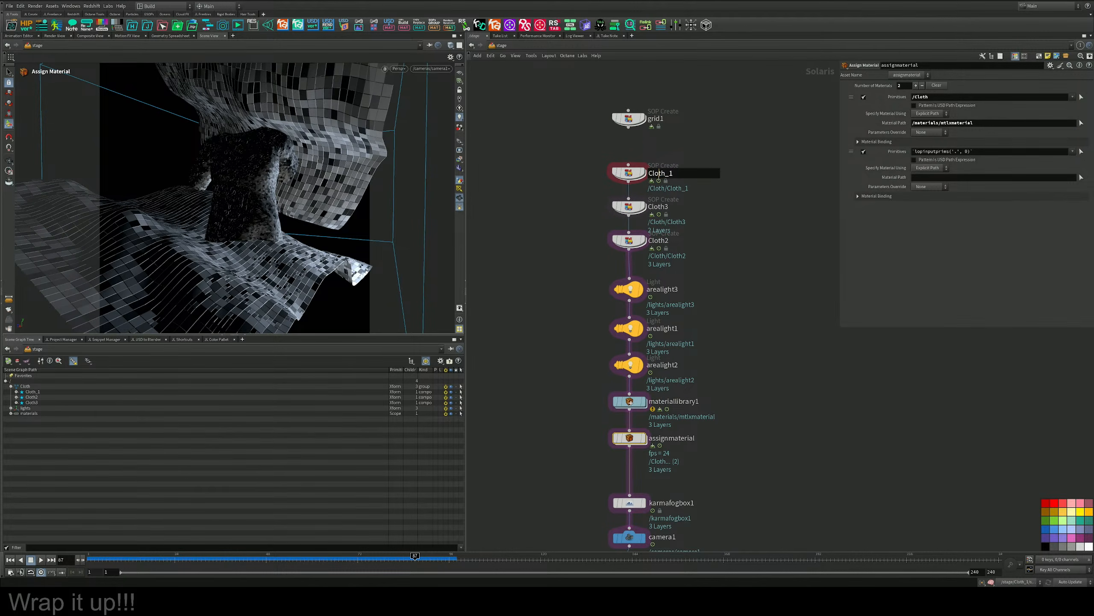
key("BackSpace")
key("Return")
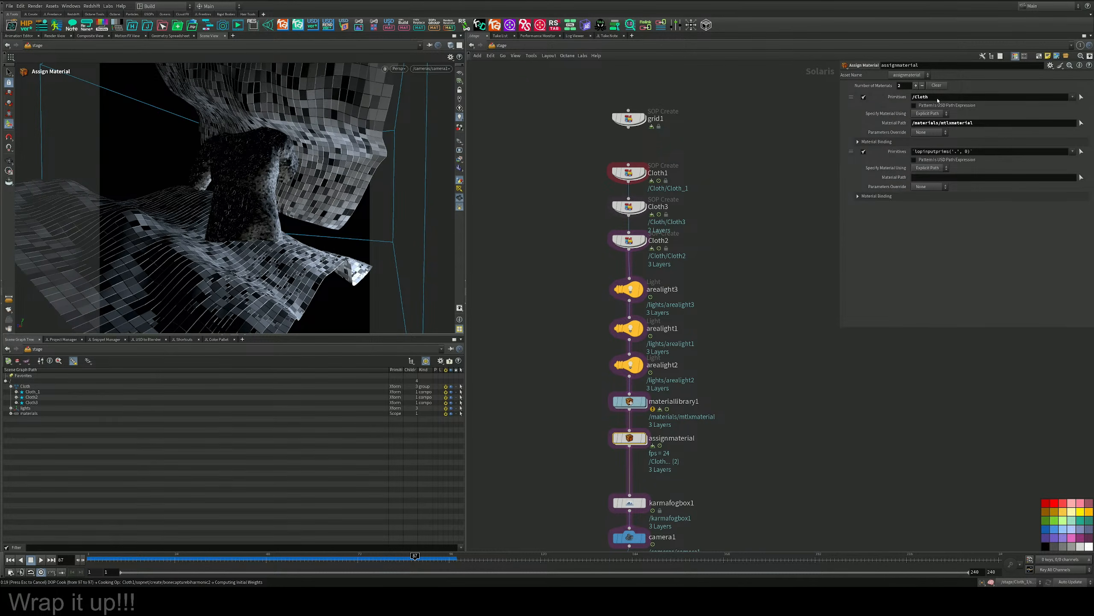
Interrupt the running cook and save the scene file.
key("Escape")
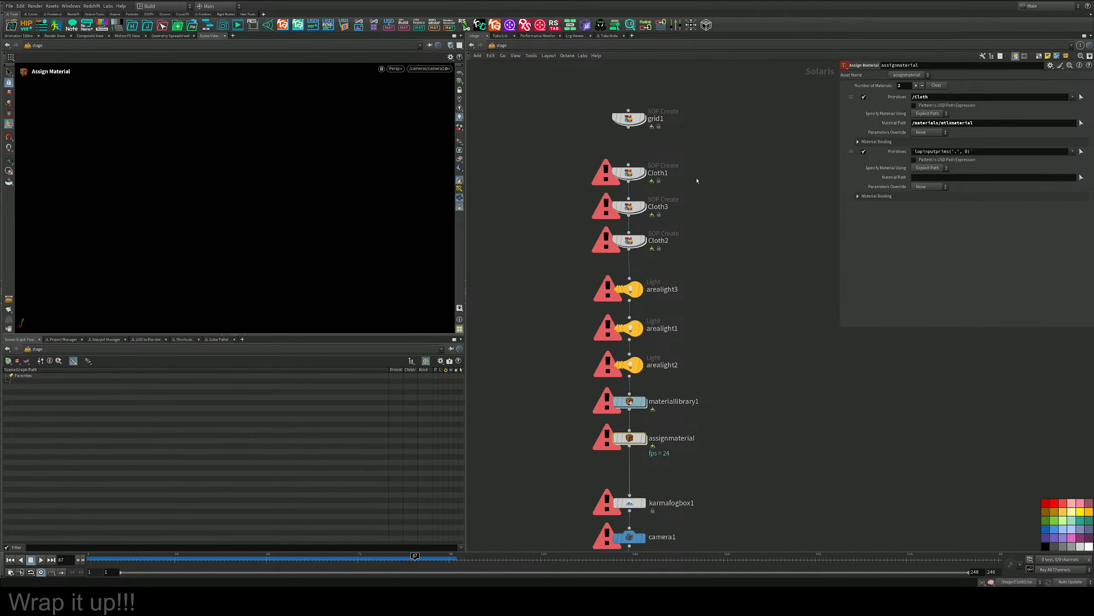
key("ctrl+s")
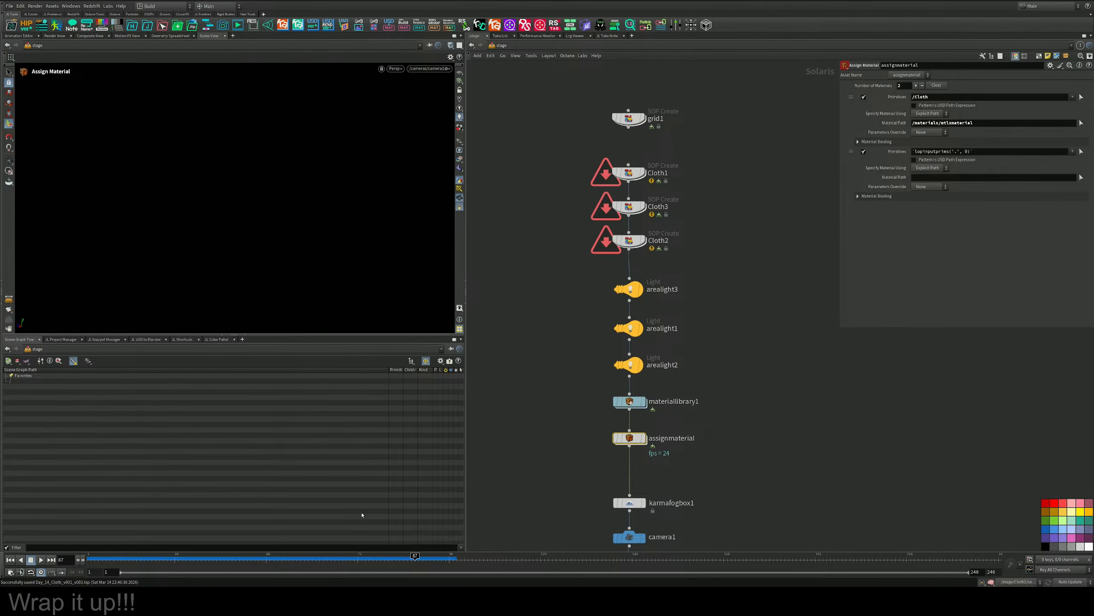
Display the stage through to the camera1 node and render the viewport with Karma XPU.
mouse_move(645, 172)
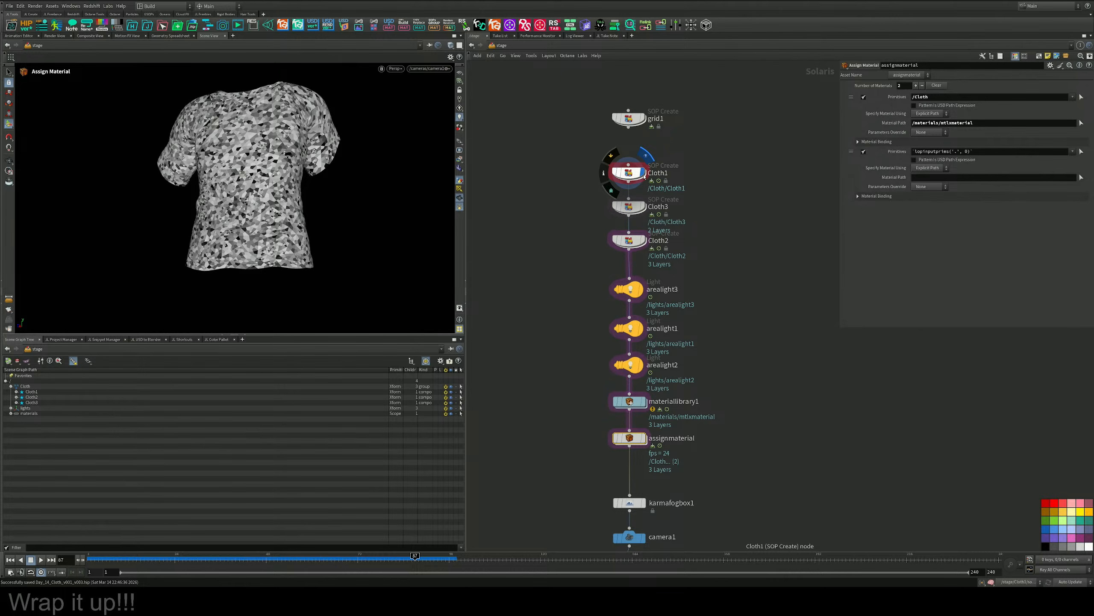
left_click(644, 240)
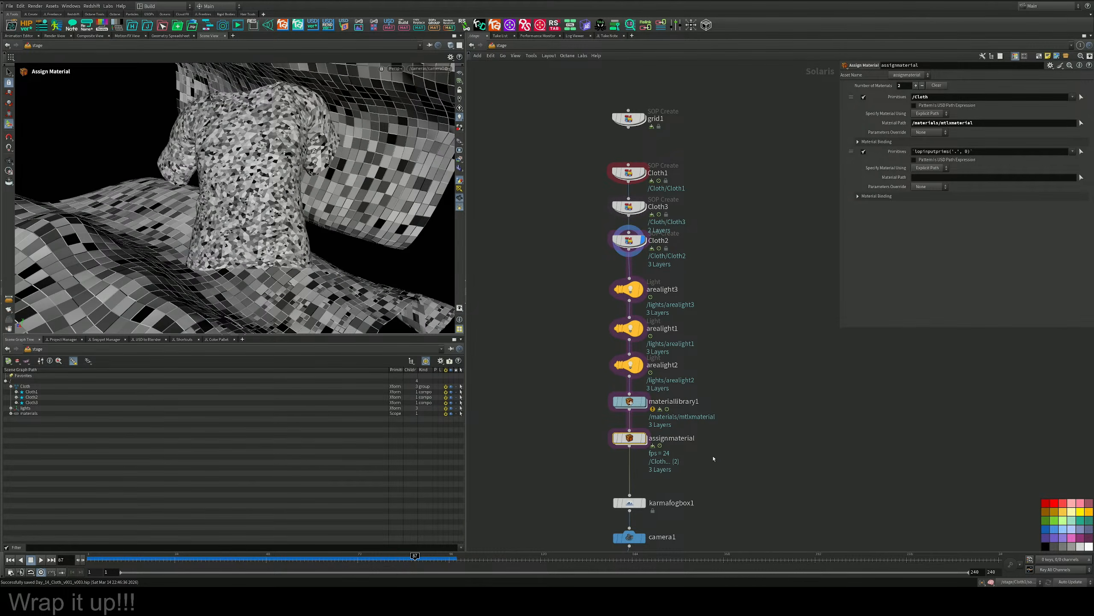
middle_click_drag(619, 388, 625, 250)
left_click(650, 401)
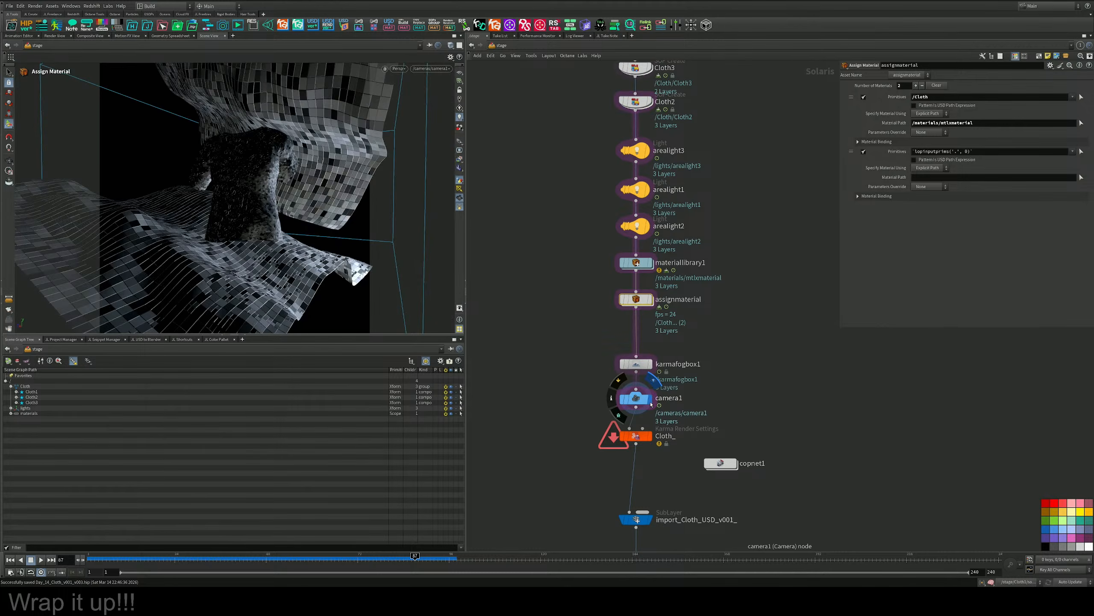
left_click(400, 71)
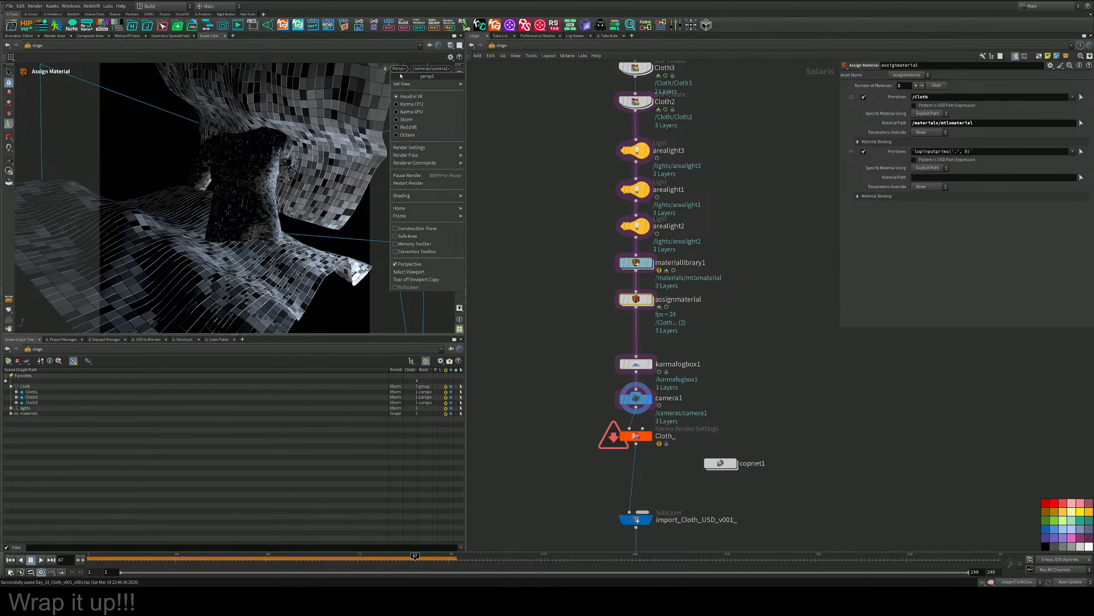
left_click(406, 112)
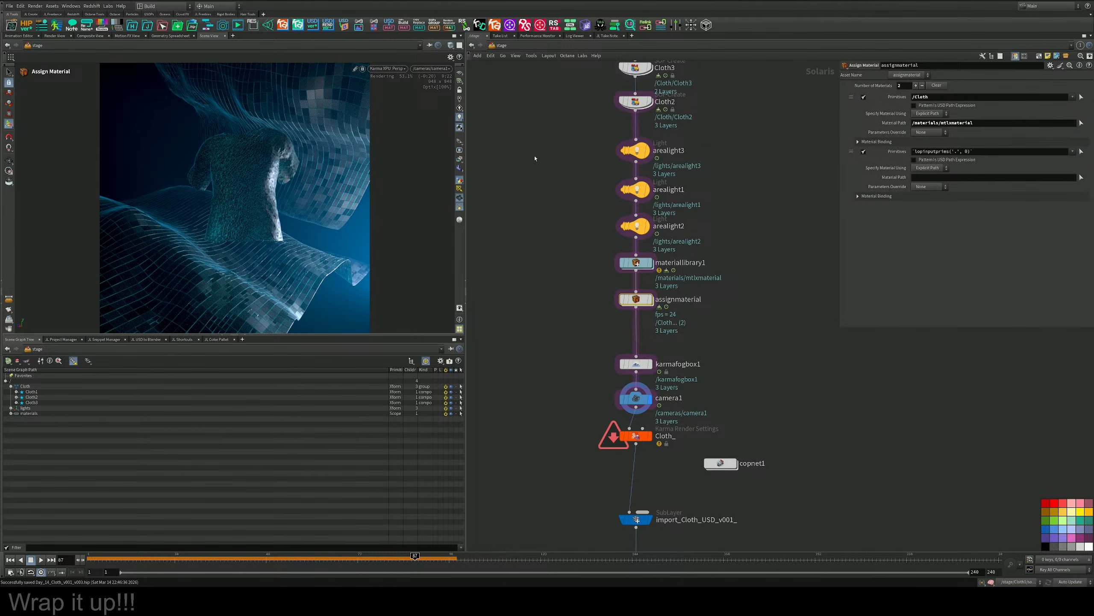
Rotate the Cloth1 shirt to about 124.9 degrees around Y and leave the transform handle.
middle_click_drag(707, 131, 688, 283)
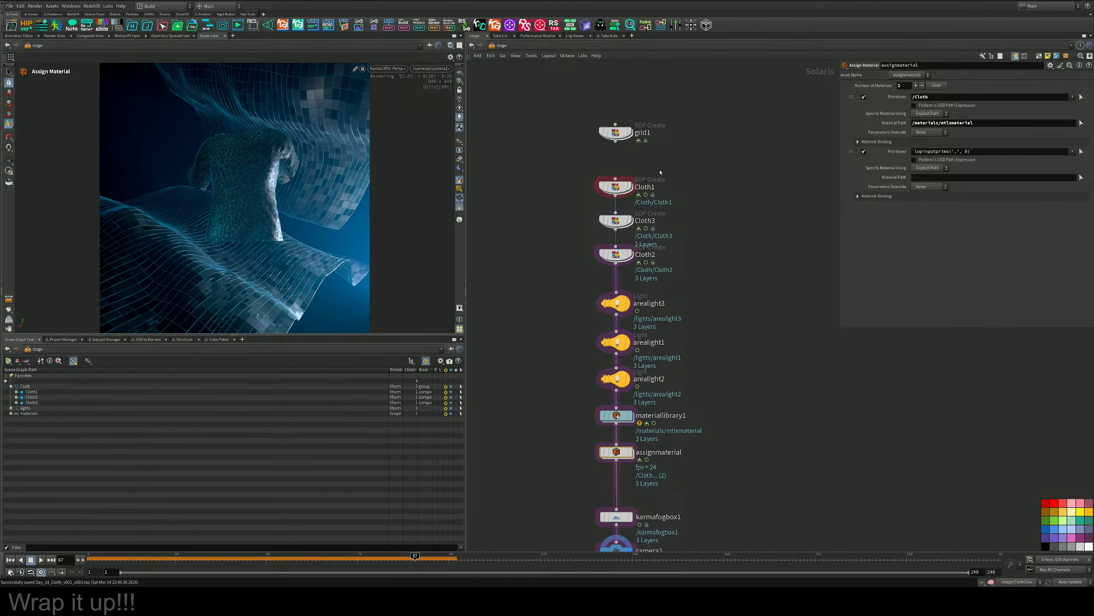
left_click(628, 187)
mouse_move(257, 175)
left_mouse_down()
mouse_move(271, 181)
mouse_move(256, 135)
mouse_move(256, 171)
left_mouse_up()
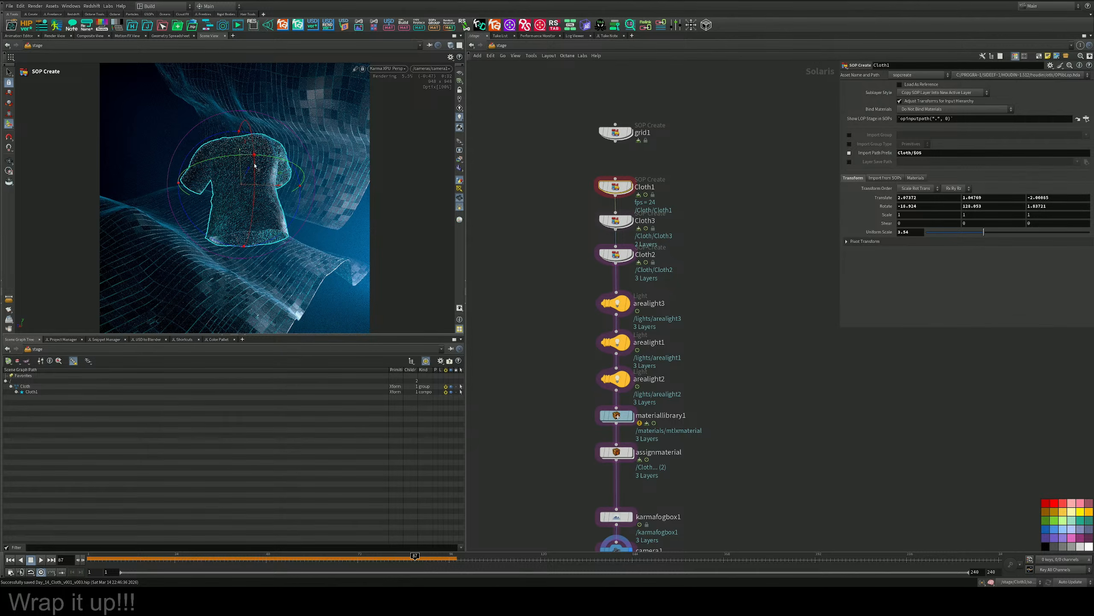
left_click_drag(254, 165, 276, 176)
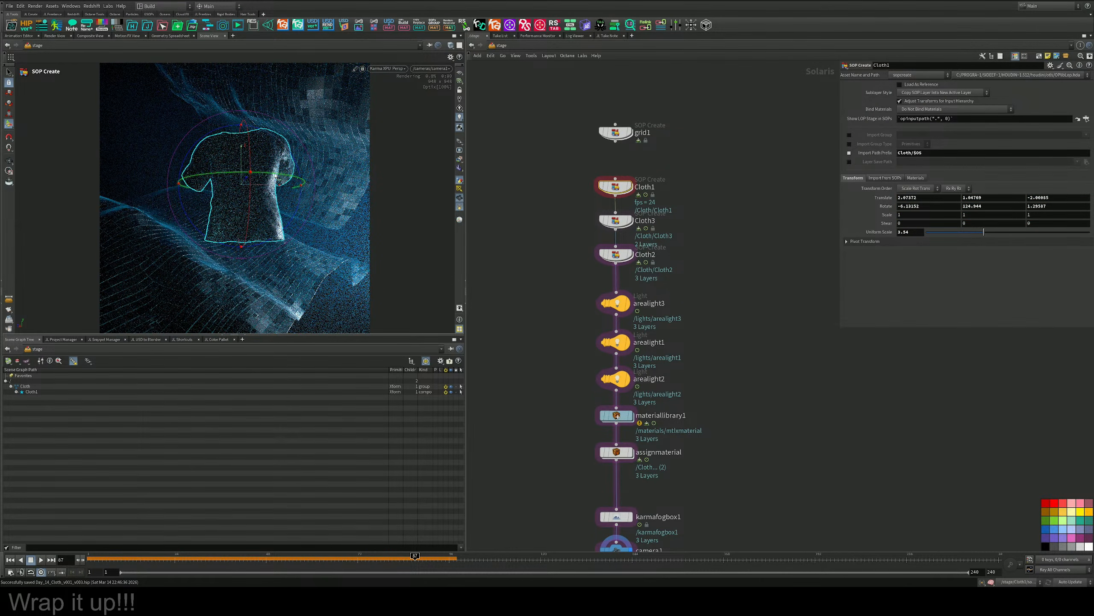
left_click(12, 72)
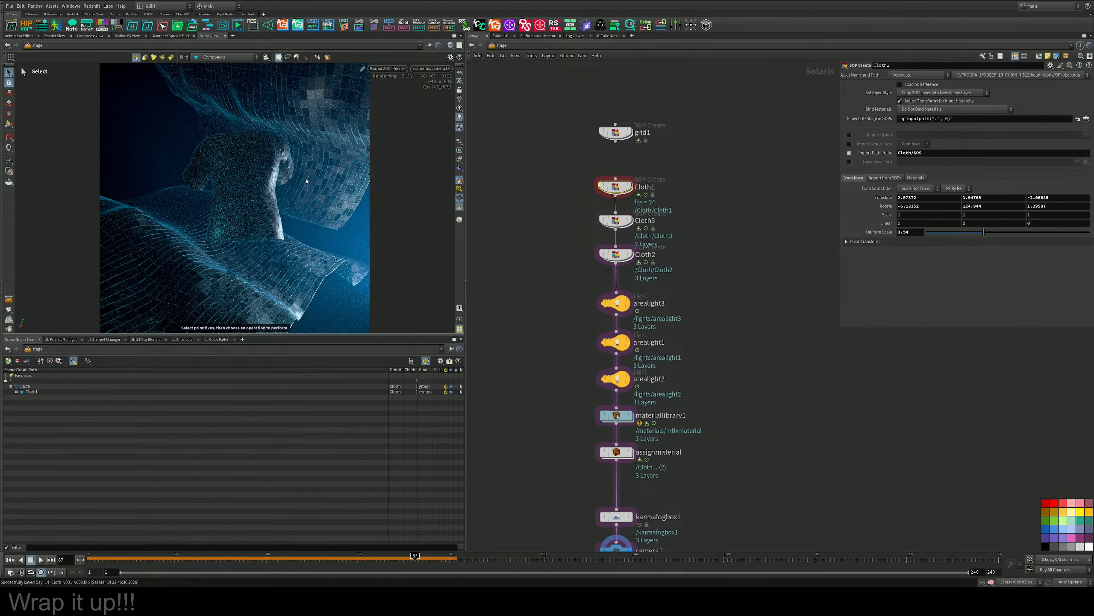
Duplicate arealight3 into the chain directly below Cloth2 and set the copy's translation to 0, 0, 0.
middle_click_drag(696, 330, 694, 365)
mouse_move(620, 343)
left_mouse_down("alt")
mouse_move(609, 310)
mouse_move(603, 323)
mouse_move(619, 328)
left_mouse_up("alt")
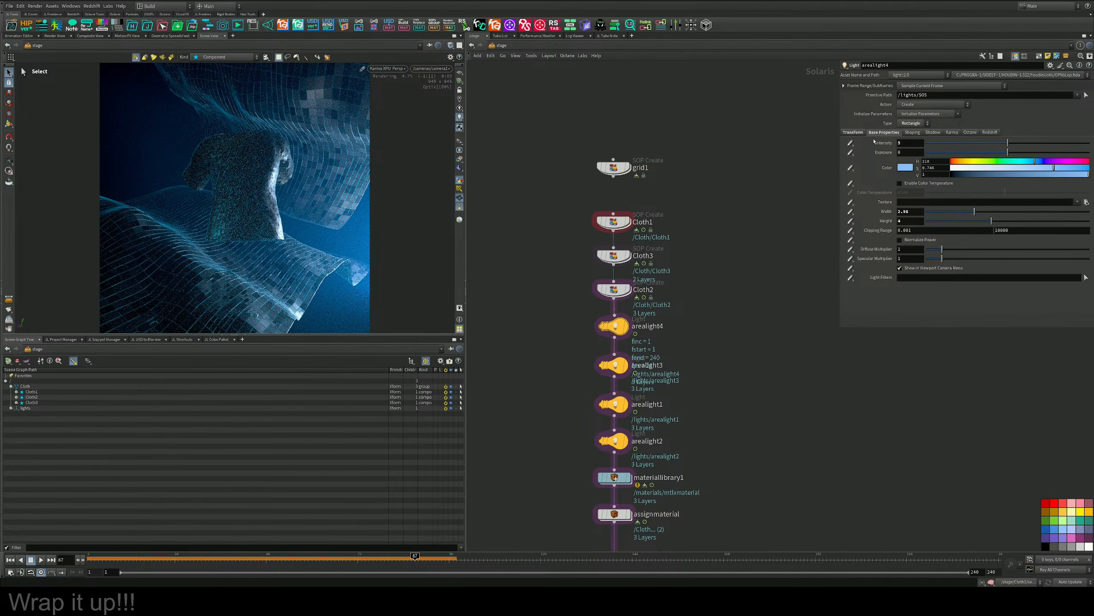
left_click(854, 133)
left_click_drag(939, 161, 858, 161)
type("0")
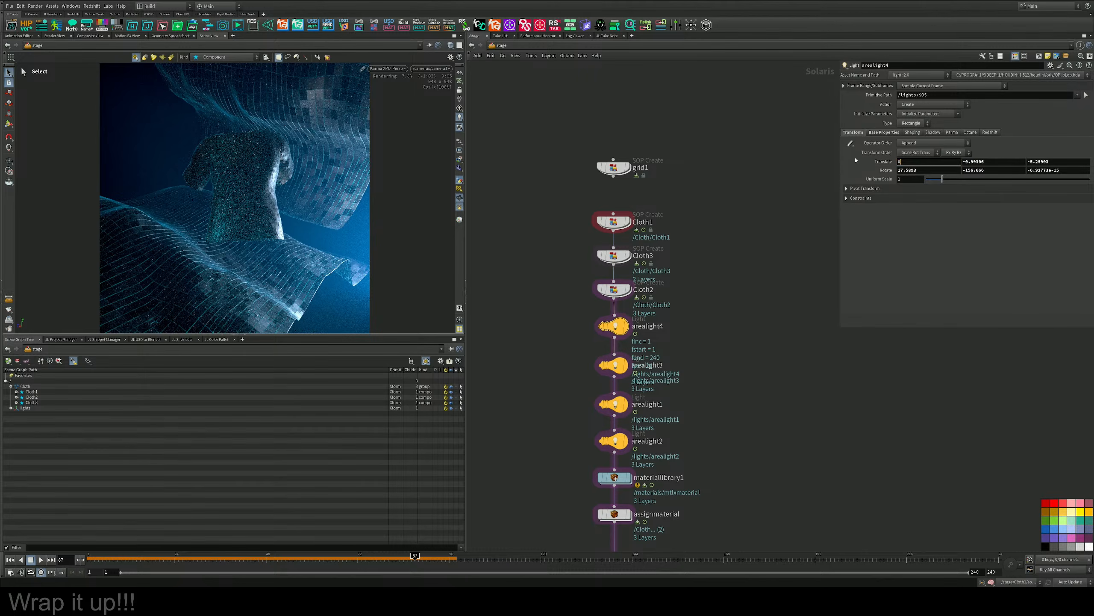
key("Tab")
type("0")
key("Tab")
type("0")
key("Return")
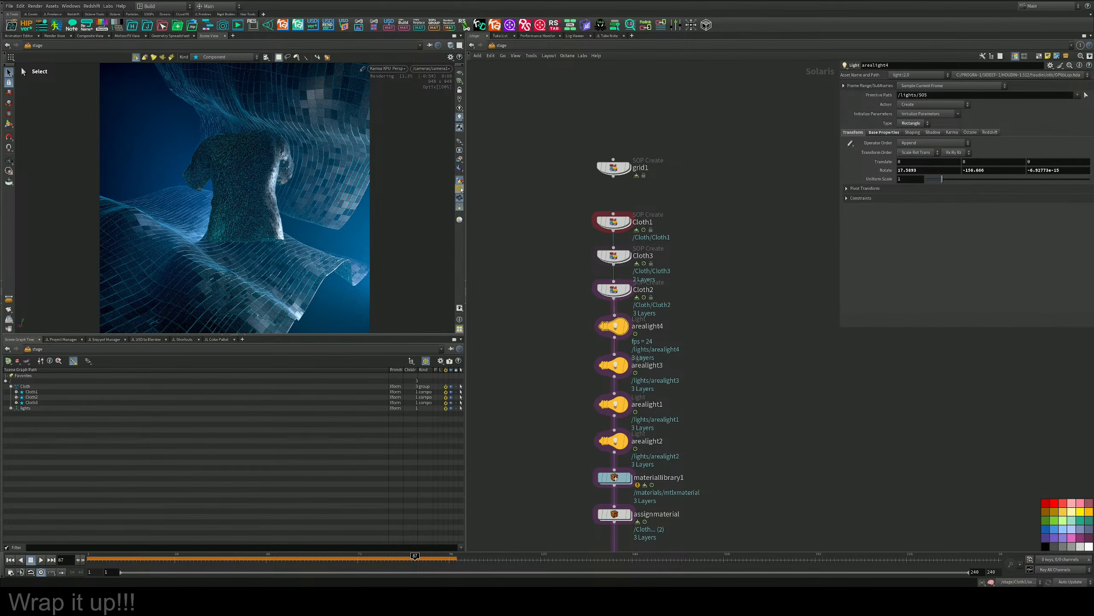
Move arealight4 to about 0.02, 1.47, 0.04 and rotate it to about -164.5, -191.5, 9.9.
left_click(8, 123)
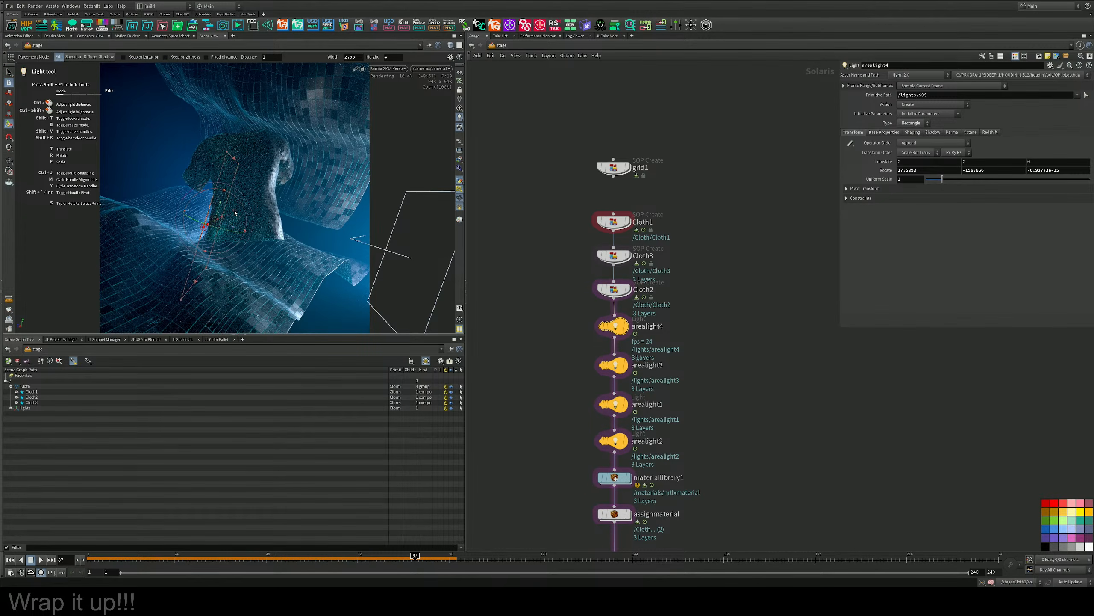
left_click_drag(234, 217, 172, 209)
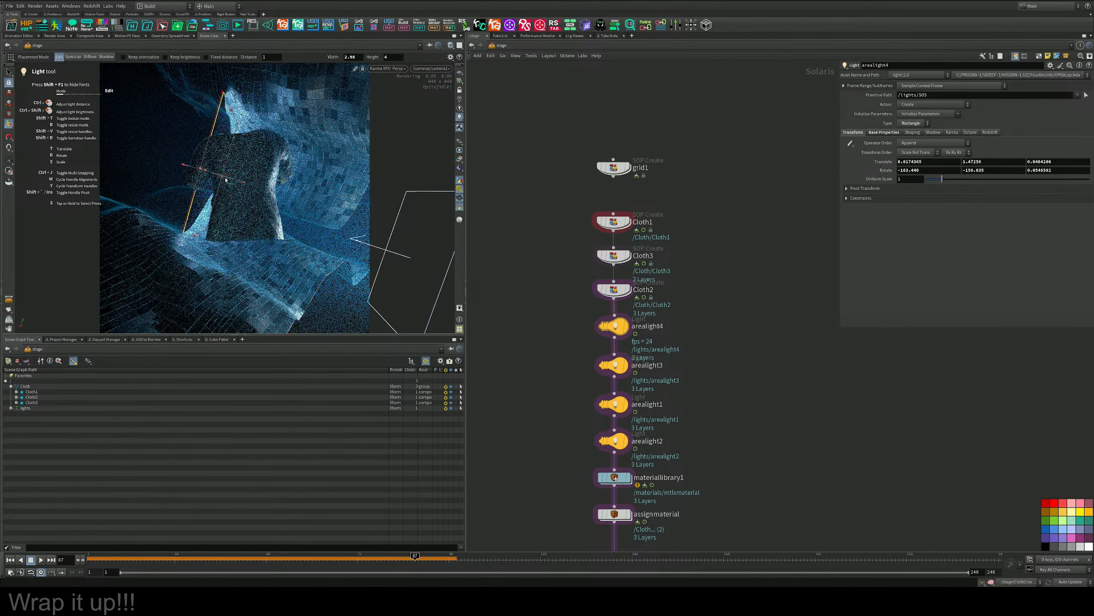
left_click_drag(232, 183, 215, 179)
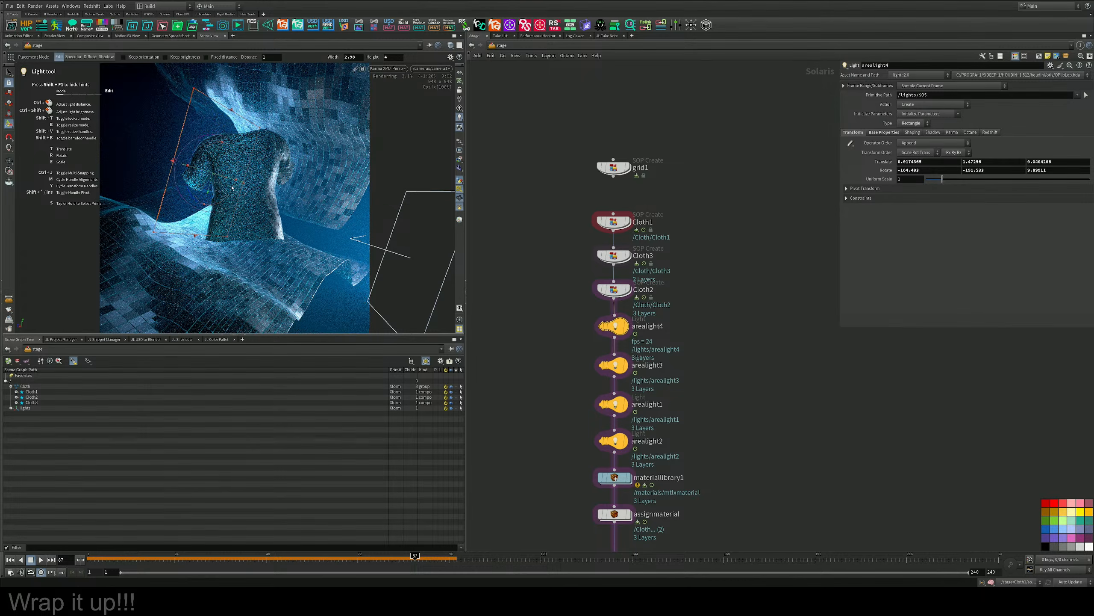
Resize arealight4 to a roughly square shape and move it to about -0.27, 1.75, 1.17.
key("ctrl+z")
key("ctrl+z")
key("ctrl")
key("ctrl")
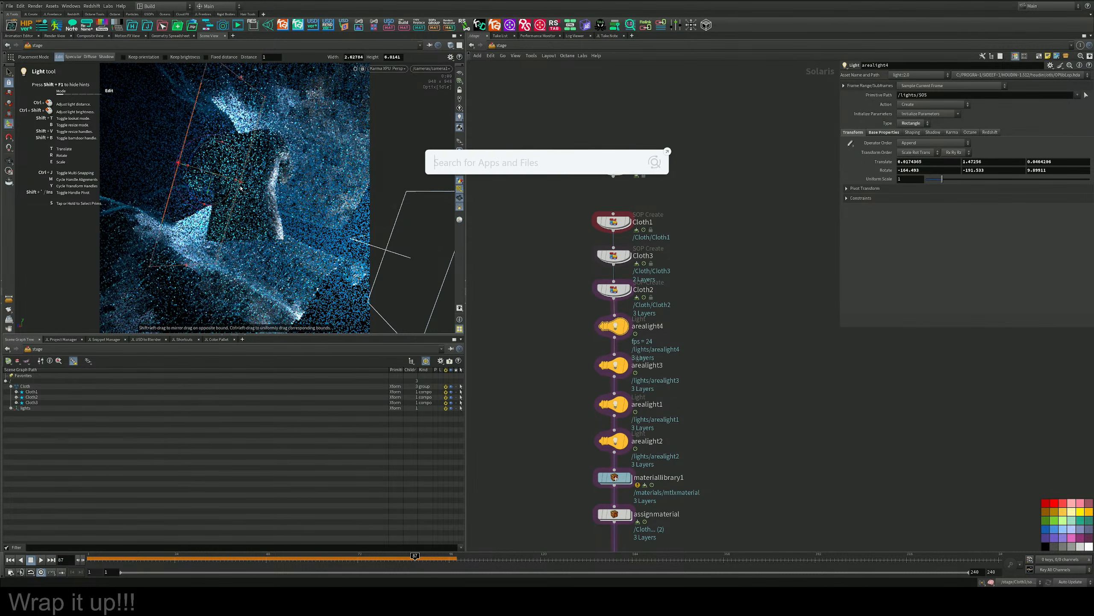
left_click(439, 223)
left_click_drag(440, 223, 344, 218, "ctrl")
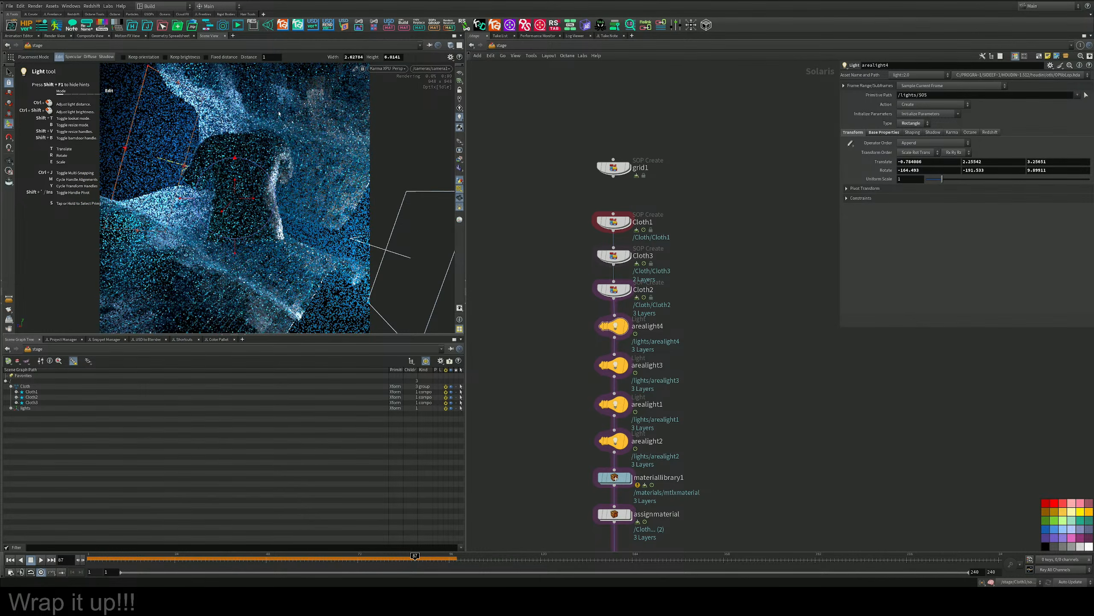
left_click_drag(179, 82, 167, 150)
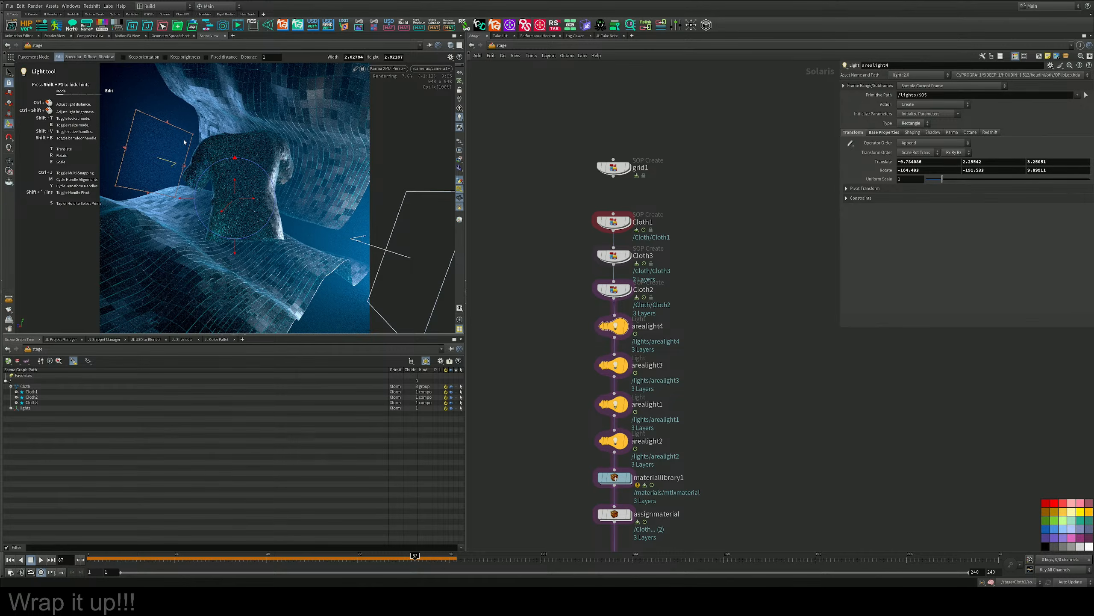
left_click_drag(246, 153, 229, 156, "ctrl")
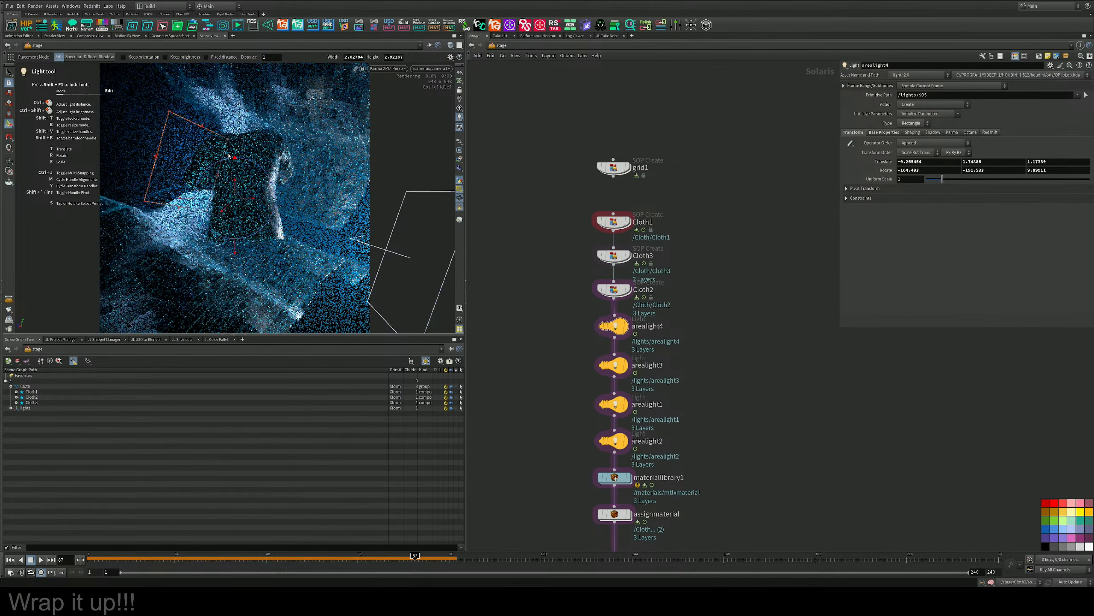
Change arealight4 to a Disk light with a uniform scale of about 1.72 and shift it farther from the shirt.
left_click(913, 123)
left_click(911, 146)
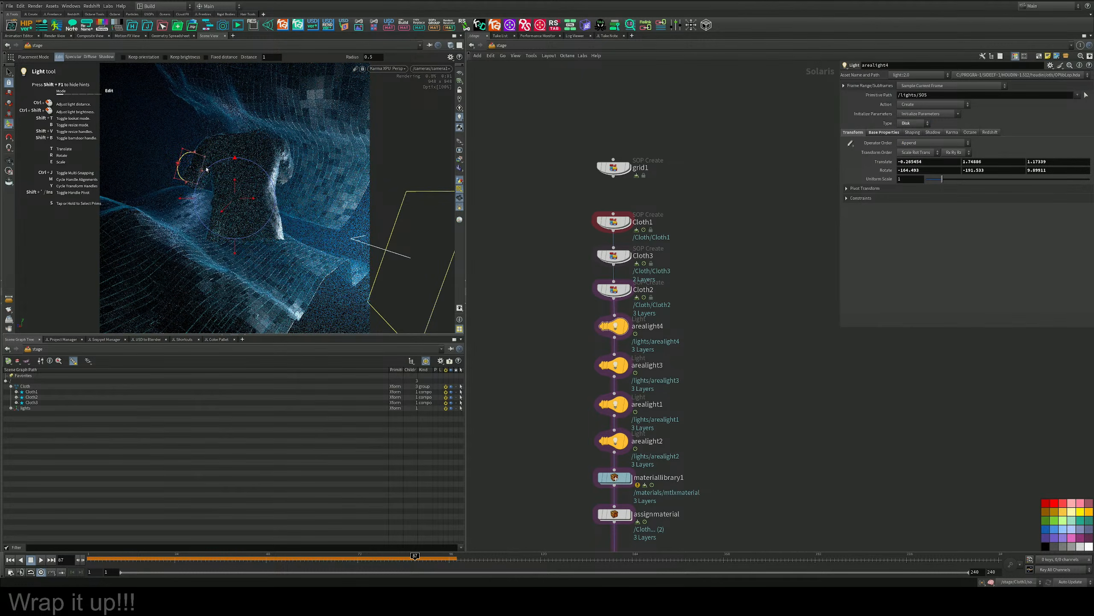
left_click_drag(942, 178, 954, 179)
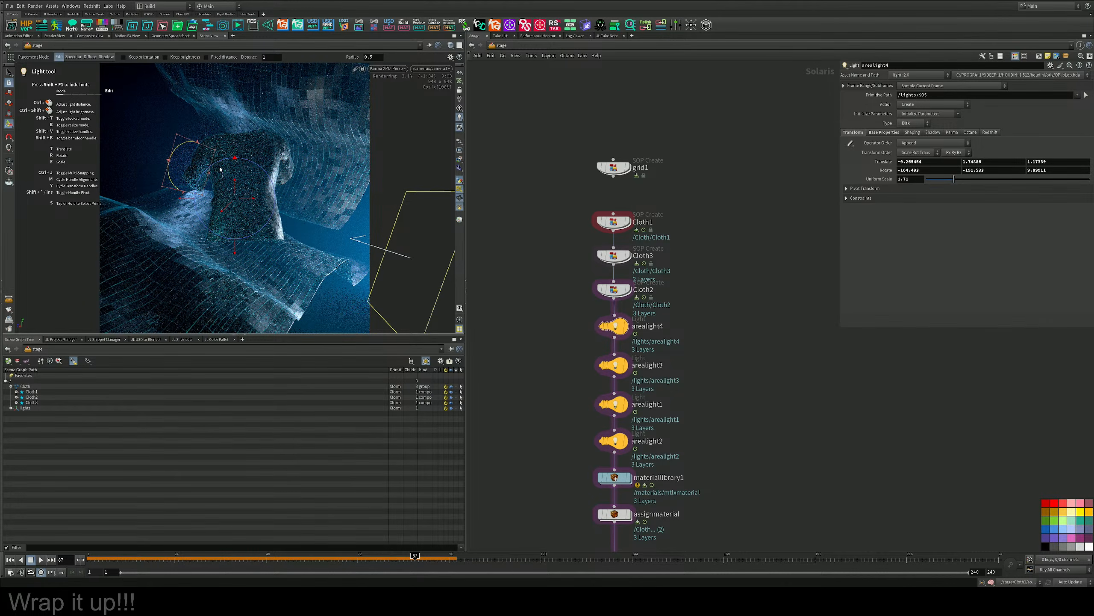
left_click_drag(220, 169, 269, 157, "ctrl+shift")
Set arealight4's intensity to 18.4 and raise its blue color's saturation to about 0.92.
left_click(884, 132)
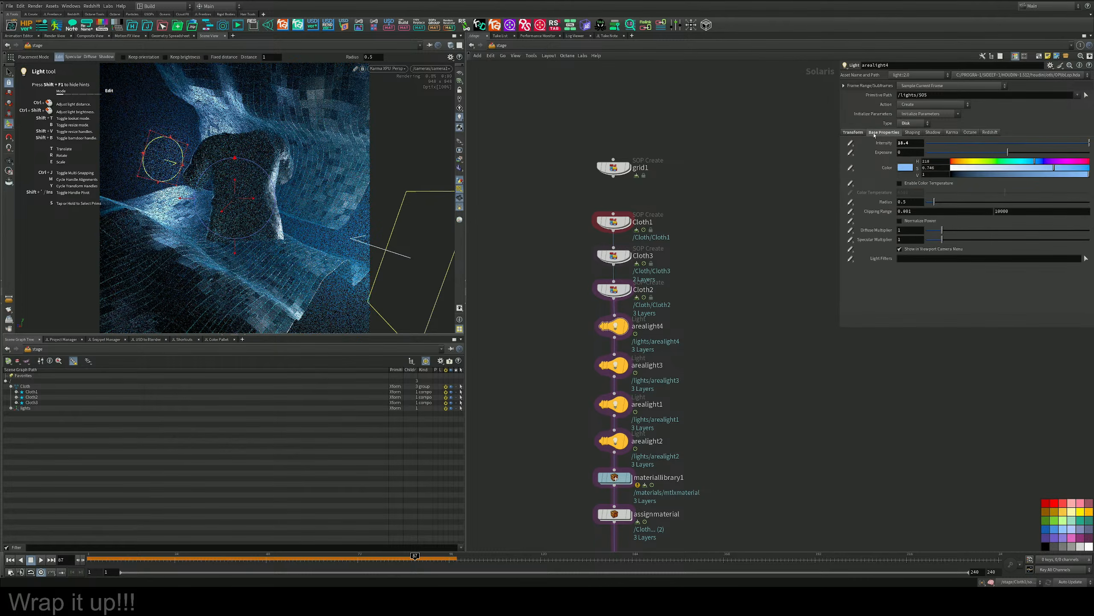
left_click(1073, 170)
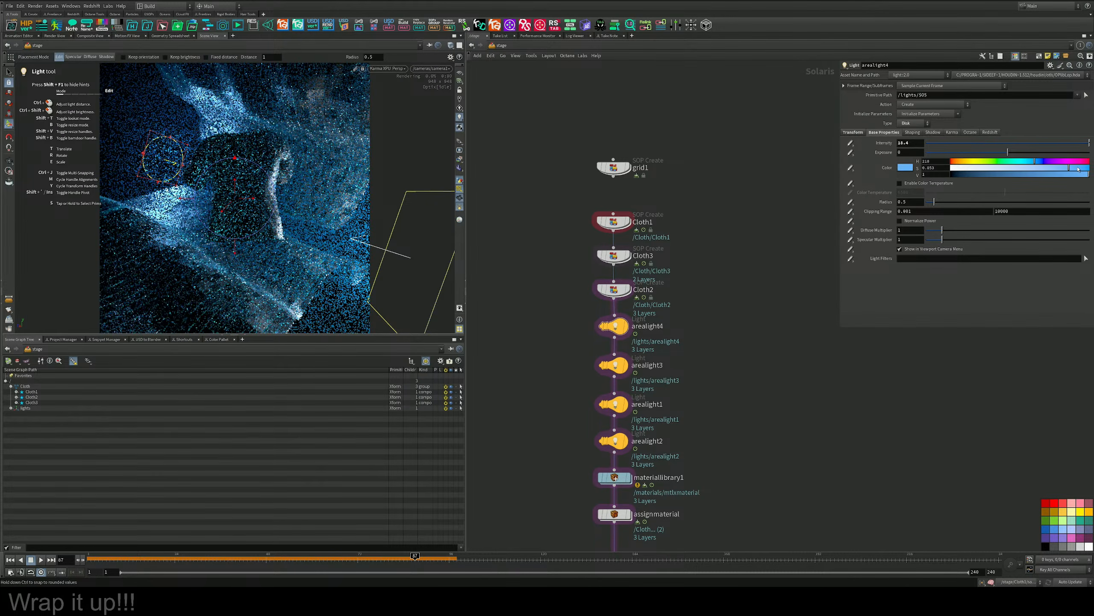
left_click(1079, 169)
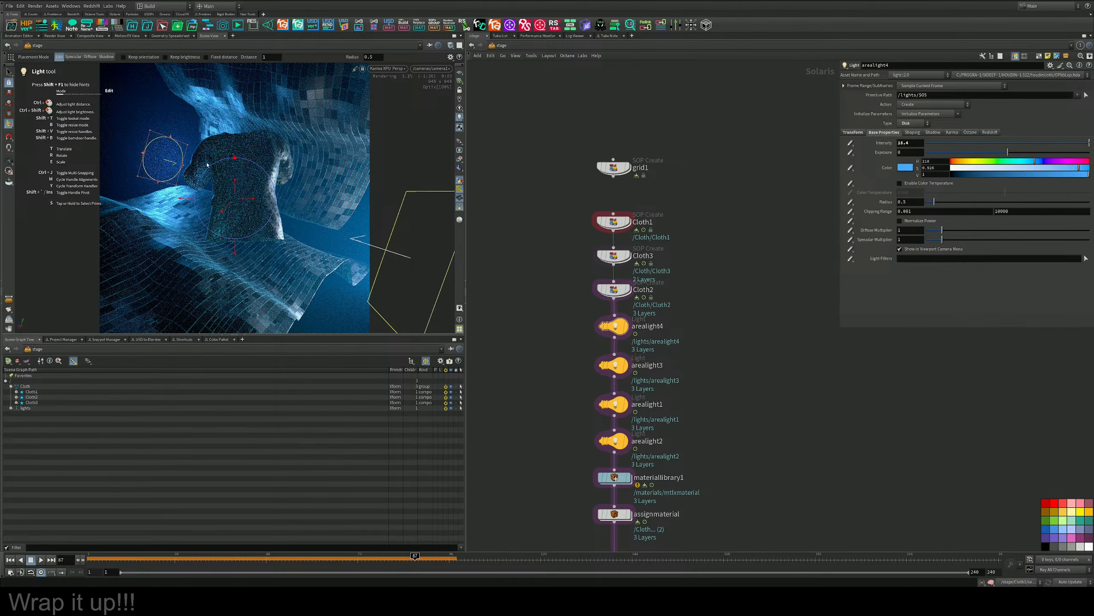
Rotate the disk light beside the shirt and hide the light guides in the viewport.
middle_click_drag(688, 355, 690, 292)
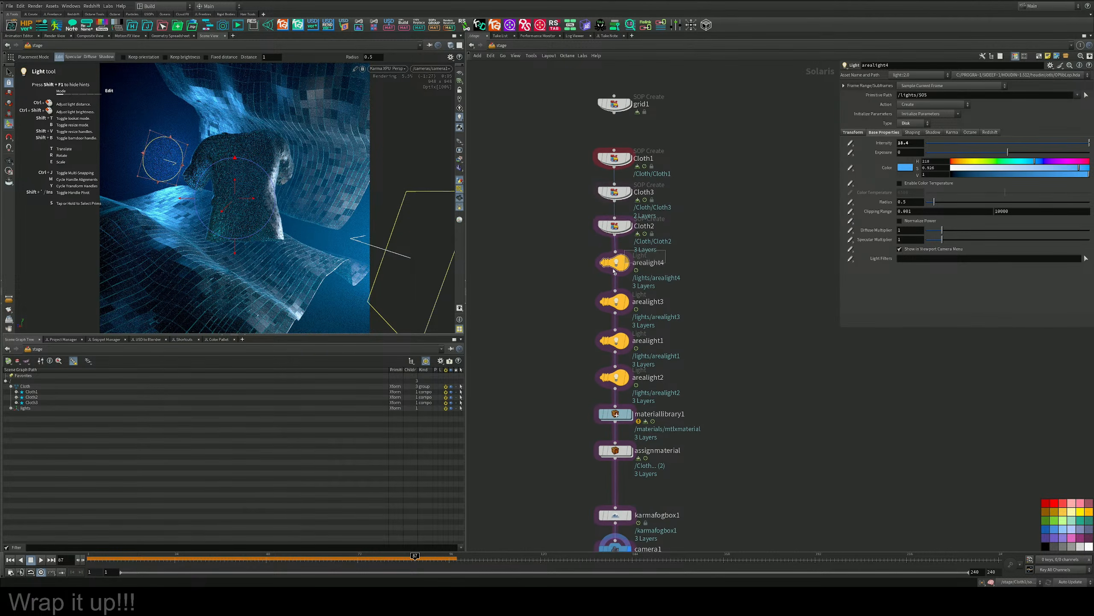
left_click_drag(150, 181, 165, 161)
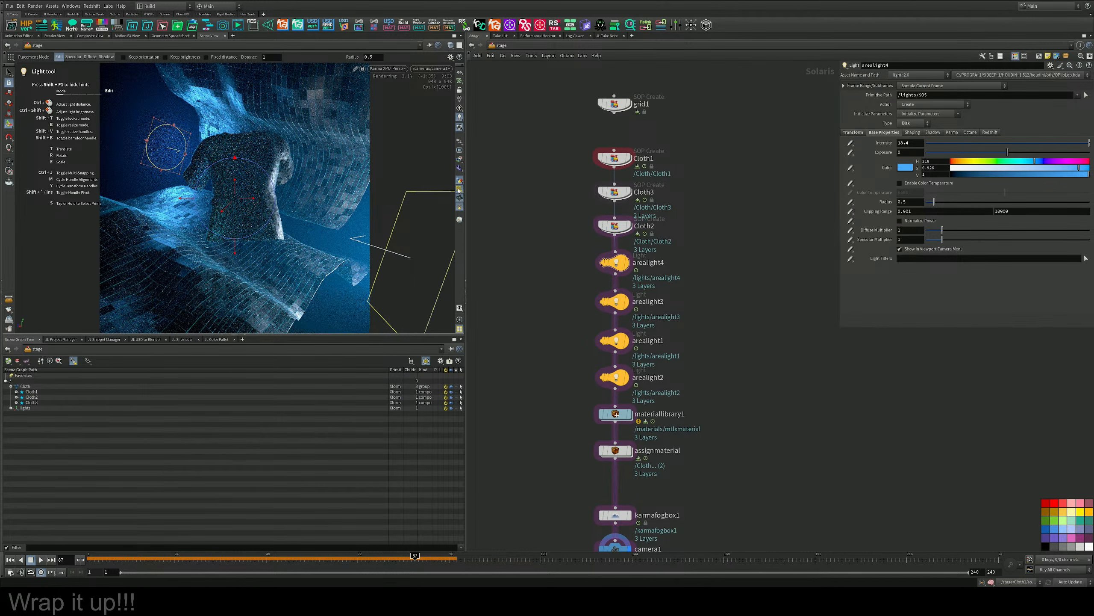
left_click(460, 189)
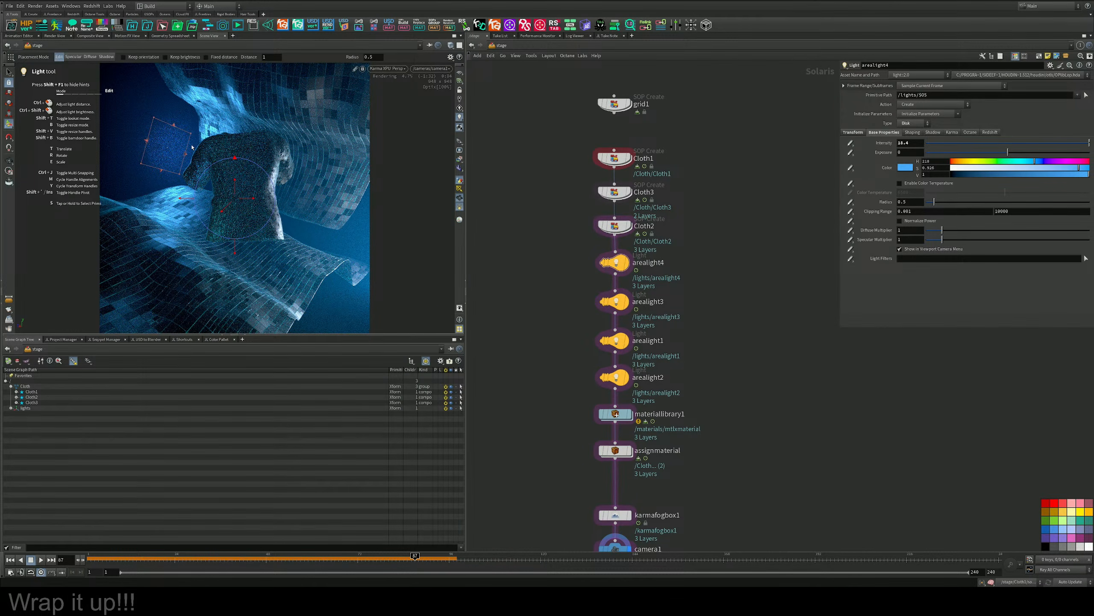
Enlarge the disk light's radius to about 0.76 and check the result without its handles.
left_click_drag(191, 134, 210, 136)
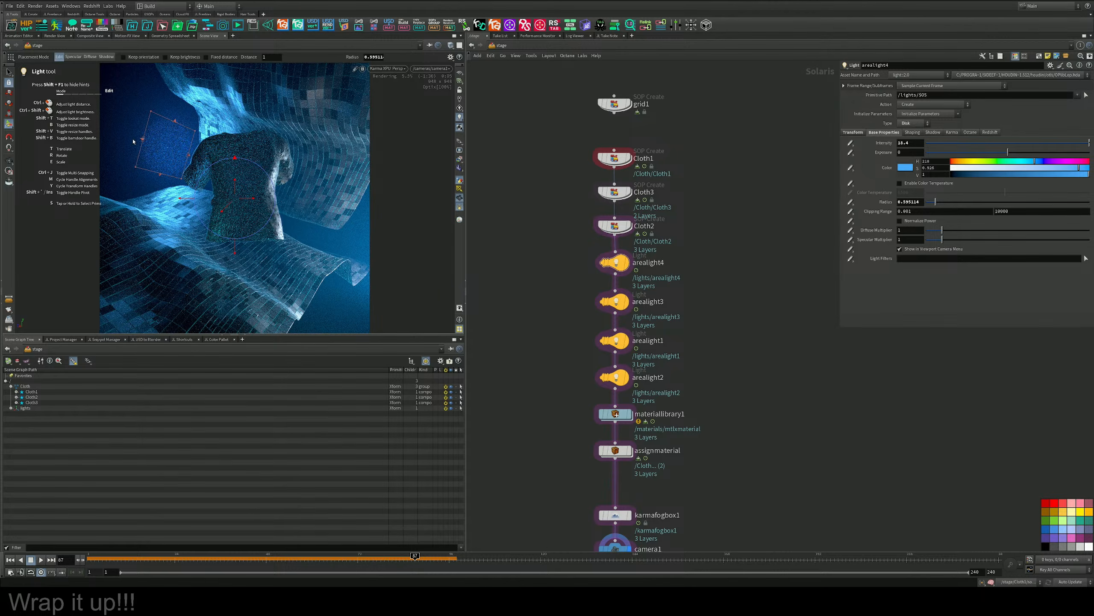
mouse_move(133, 141)
left_mouse_down()
mouse_move(110, 138)
mouse_move(135, 137)
left_mouse_up()
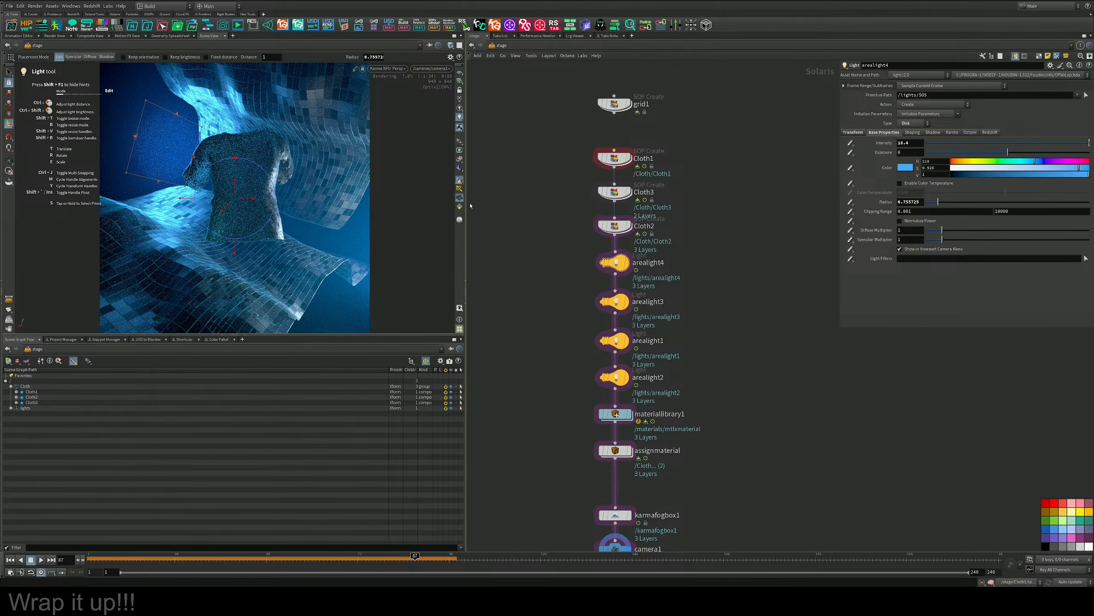
key("s")
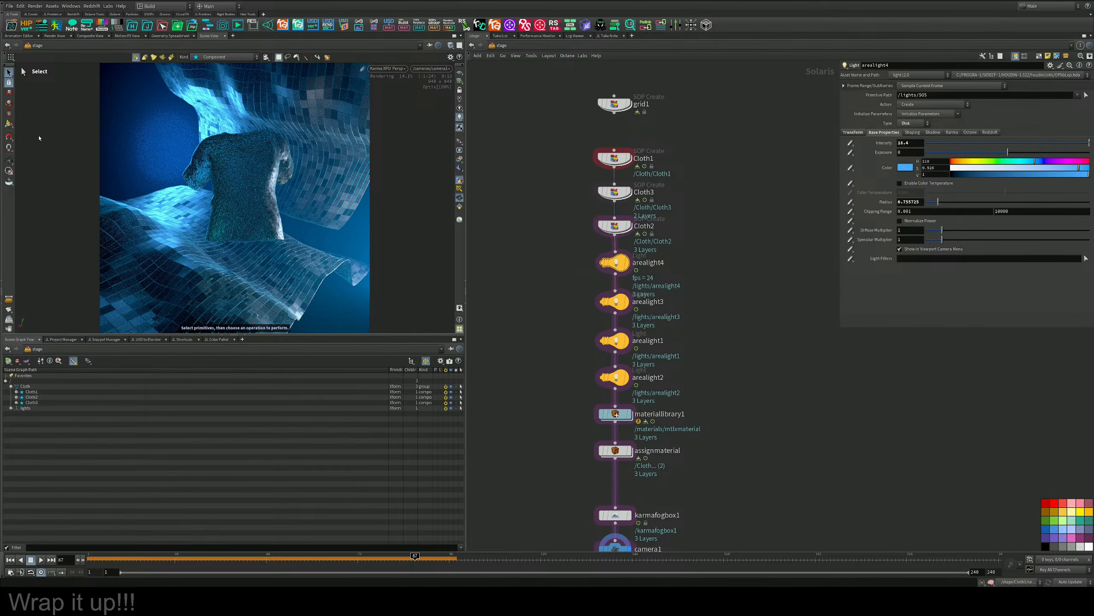
key("Return")
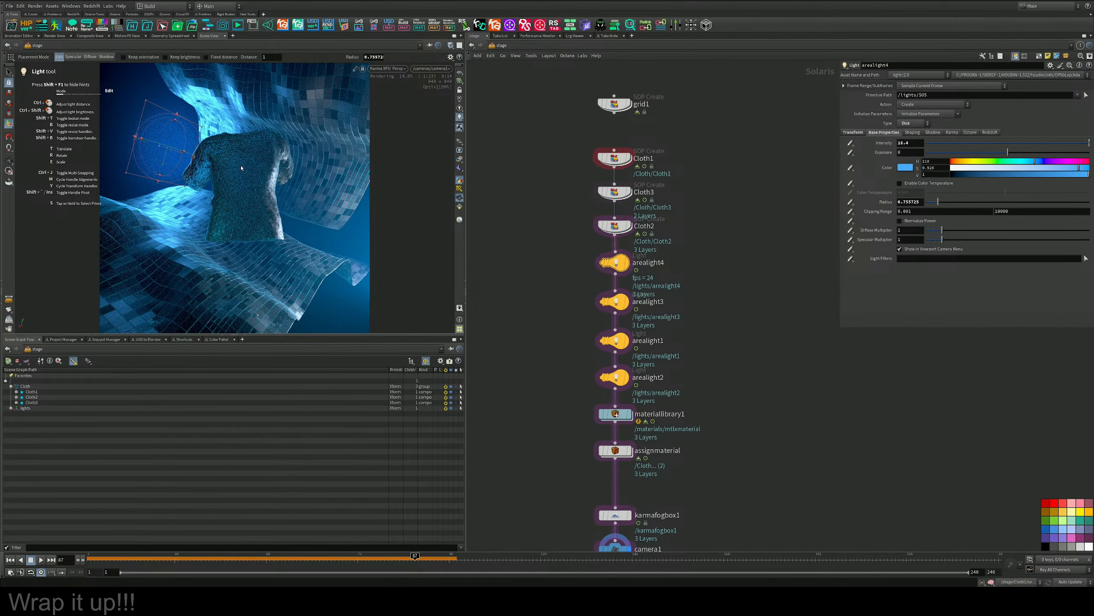
Switch the viewport to Houdini VK and view the disk light and cloth from outside the scene camera.
left_click(388, 69)
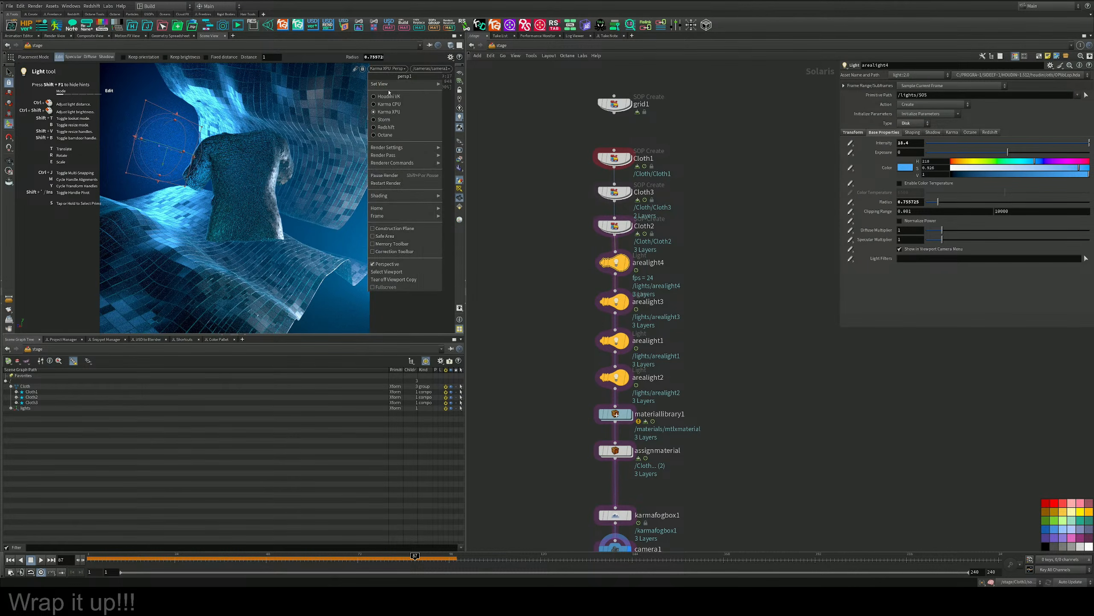
left_click(389, 93)
left_click_drag(263, 175, 224, 200, "alt")
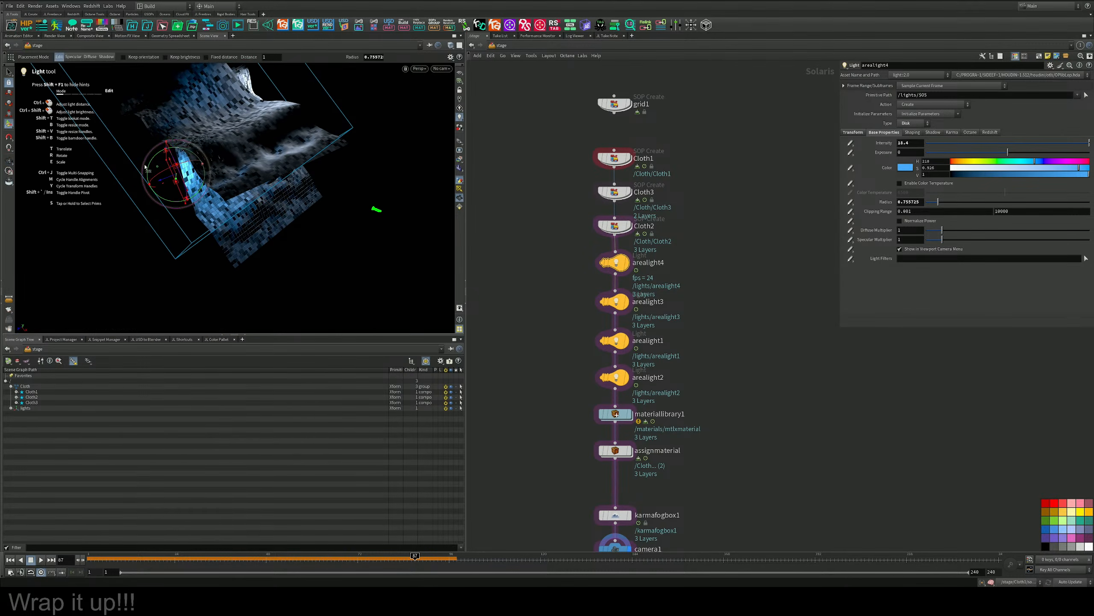
Reduce arealight4's disk radius to about 0.40 while checking it against the cloth from outside the scene camera.
left_click_drag(157, 168, 359, 249)
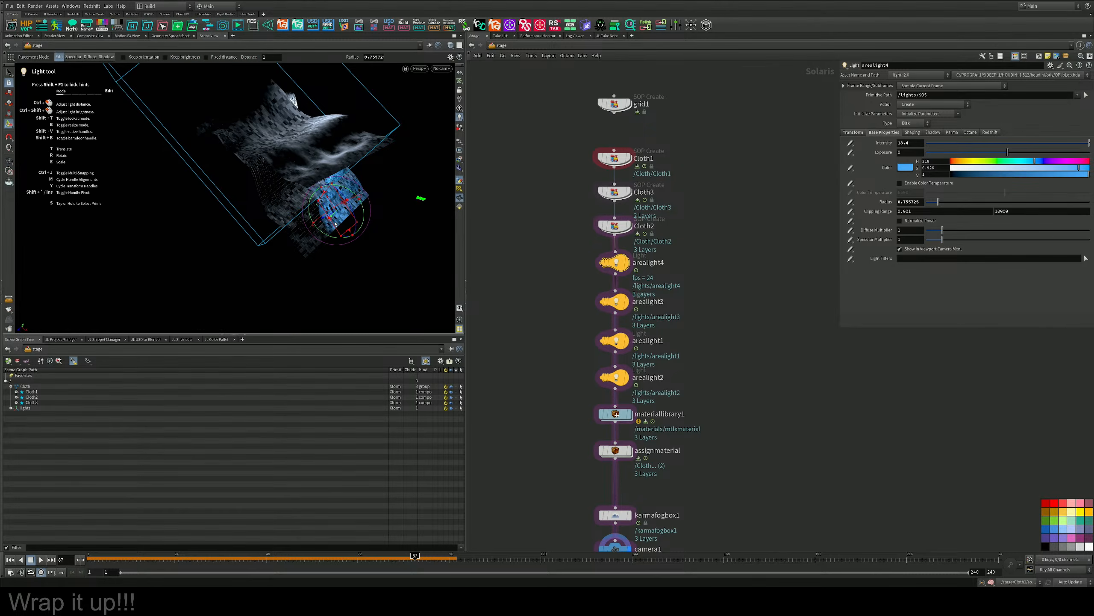
left_click_drag(324, 217, 358, 234)
left_click_drag(358, 234, 255, 160, "alt")
middle_click_drag(254, 160, 149, 105, "alt")
left_click_drag(258, 233, 277, 172, "alt")
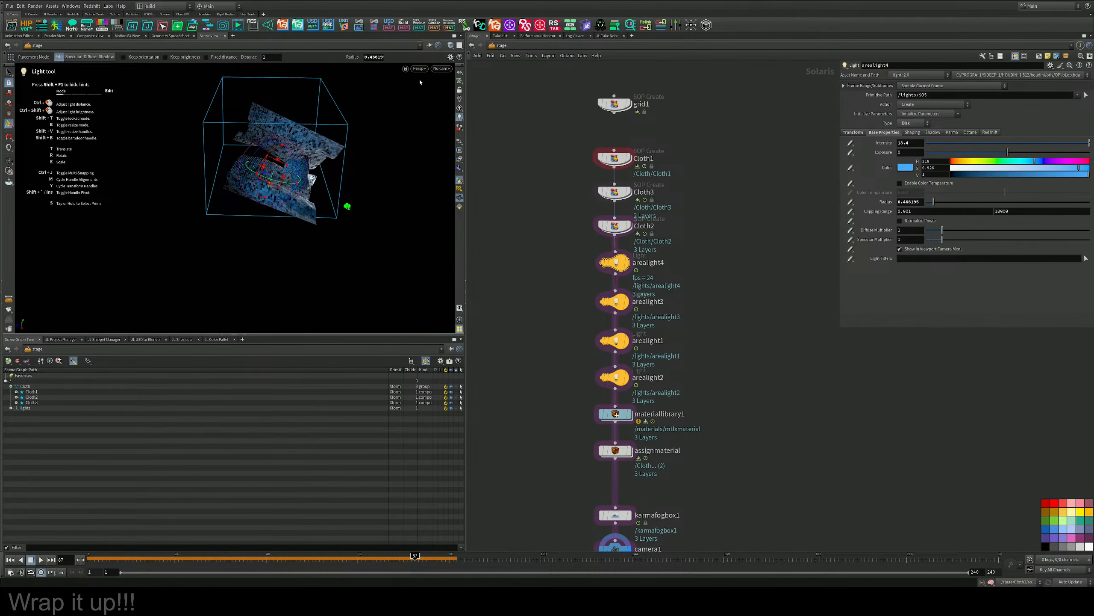
Look through the scene camera and render the viewport with Karma XPU.
left_click(441, 68)
left_click(450, 76)
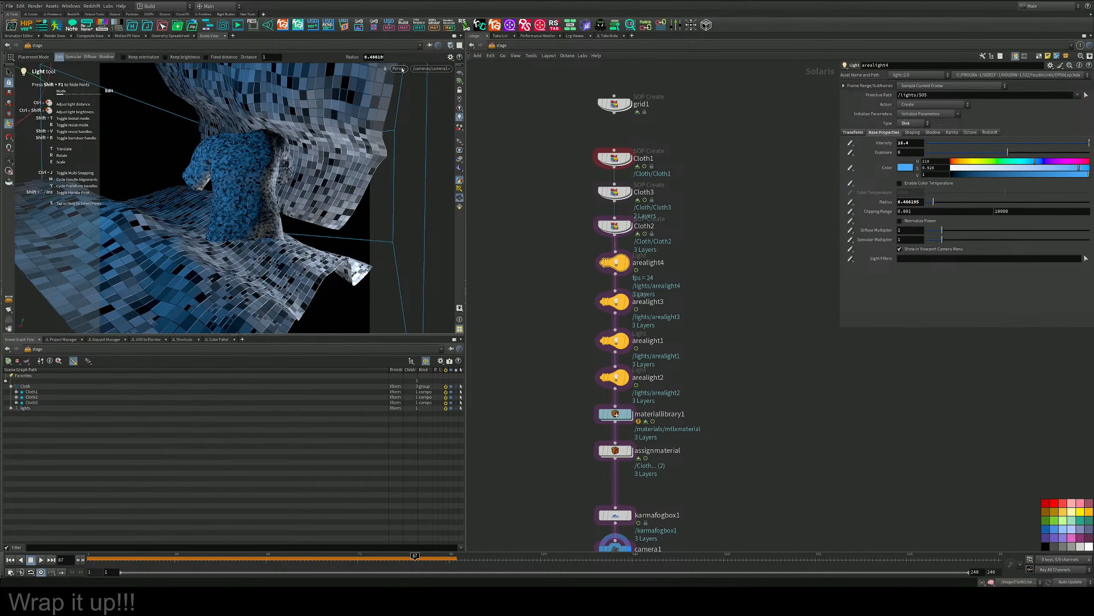
left_click(402, 69)
left_click(416, 123)
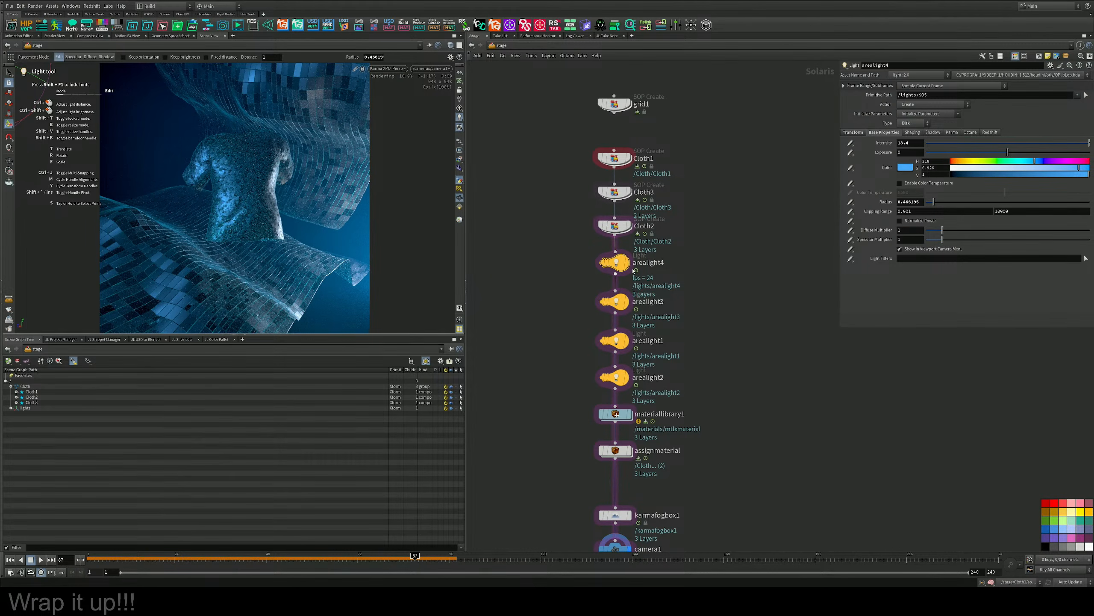
Bypass Cloth3 and Cloth2 and examine the shirt alone in a close-up render outside the scene camera.
left_click(597, 174)
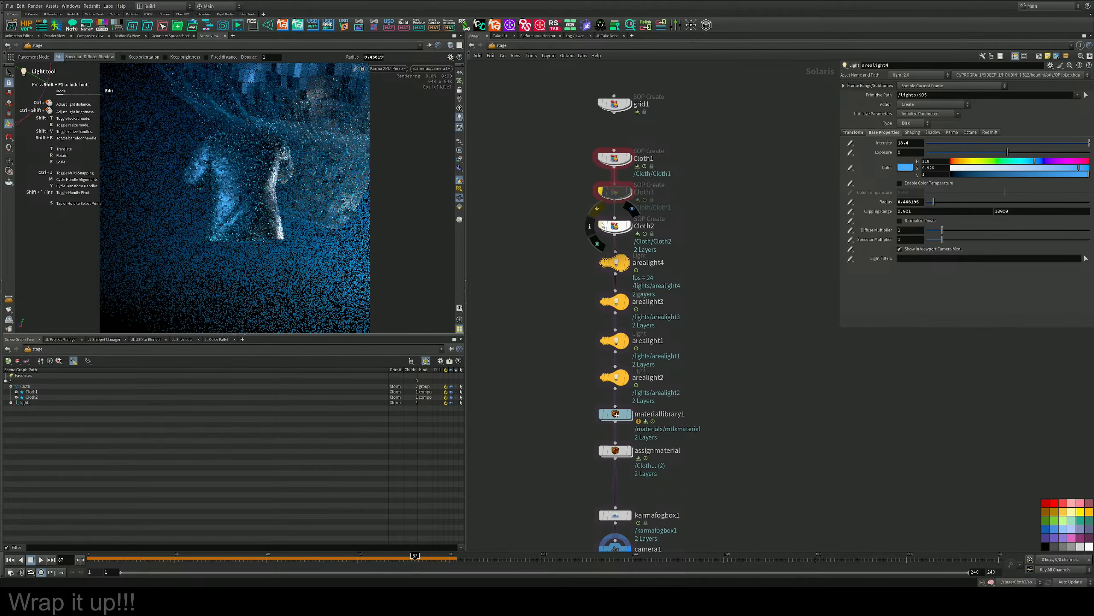
left_click(602, 225)
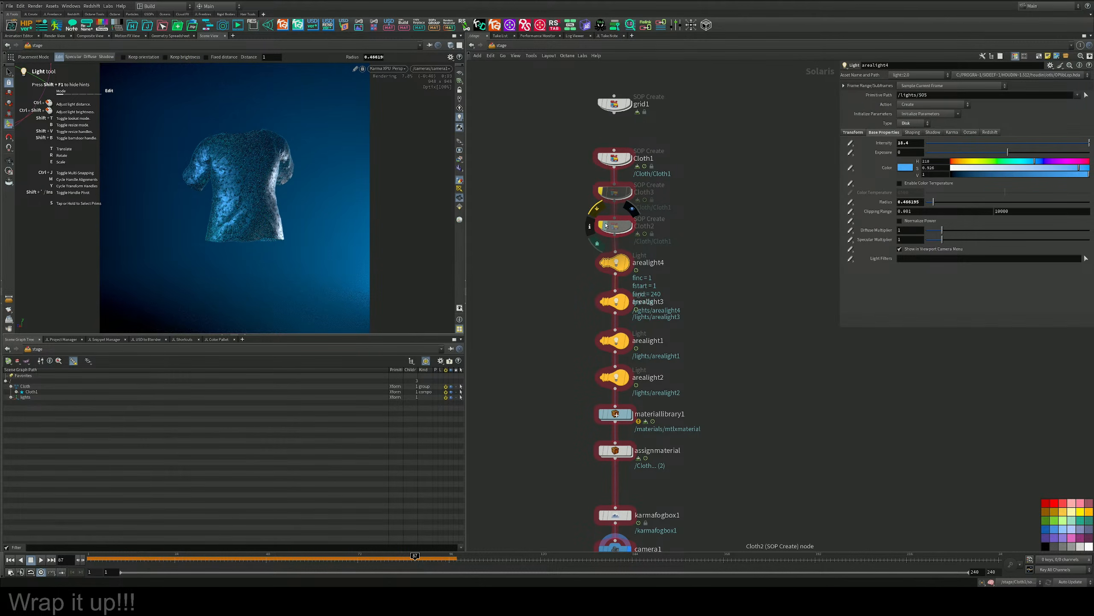
key("Escape")
left_click_drag(284, 187, 244, 192)
key("Return")
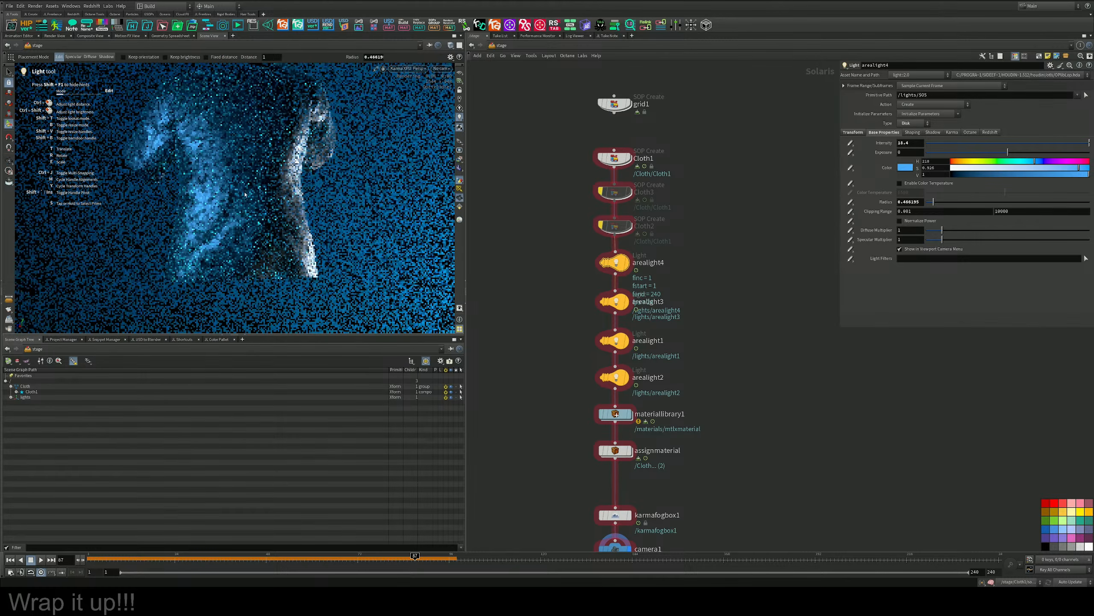
key("Escape")
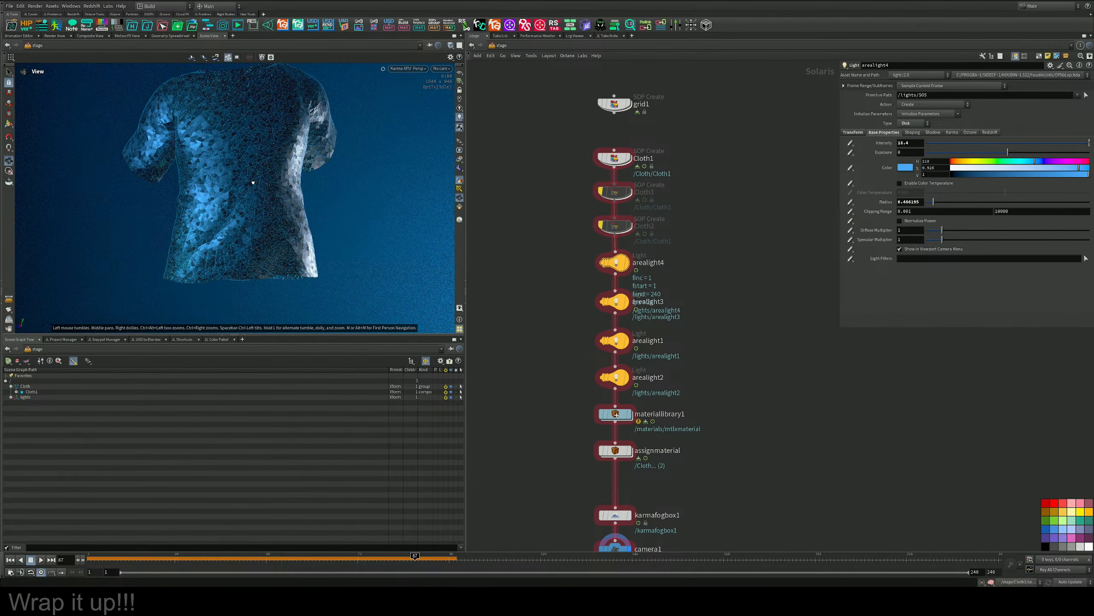
key("Return")
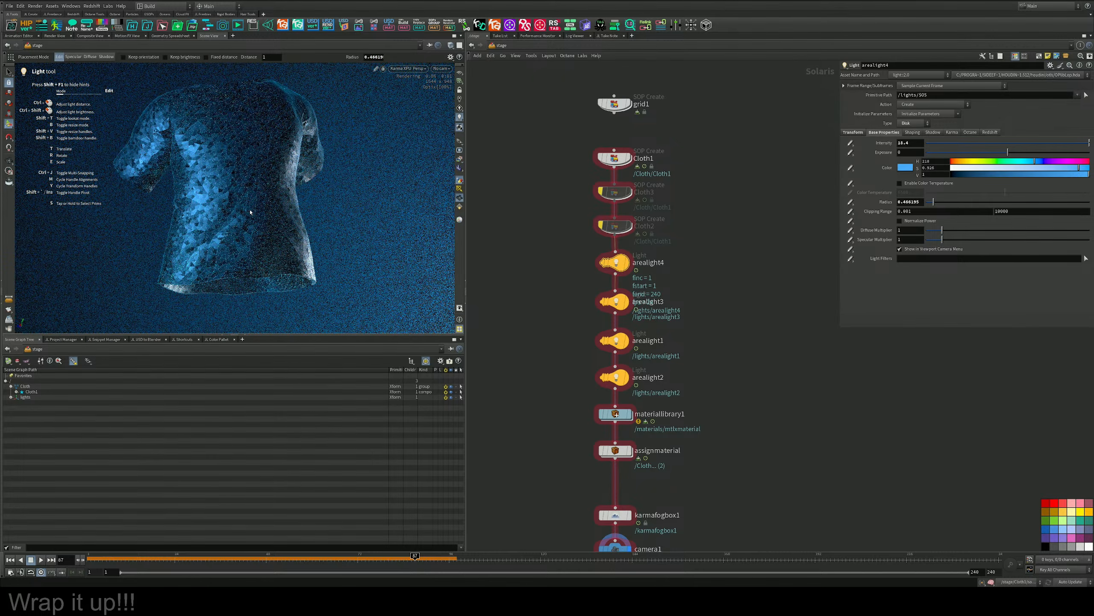
left_click_drag(257, 201, 261, 204, "alt")
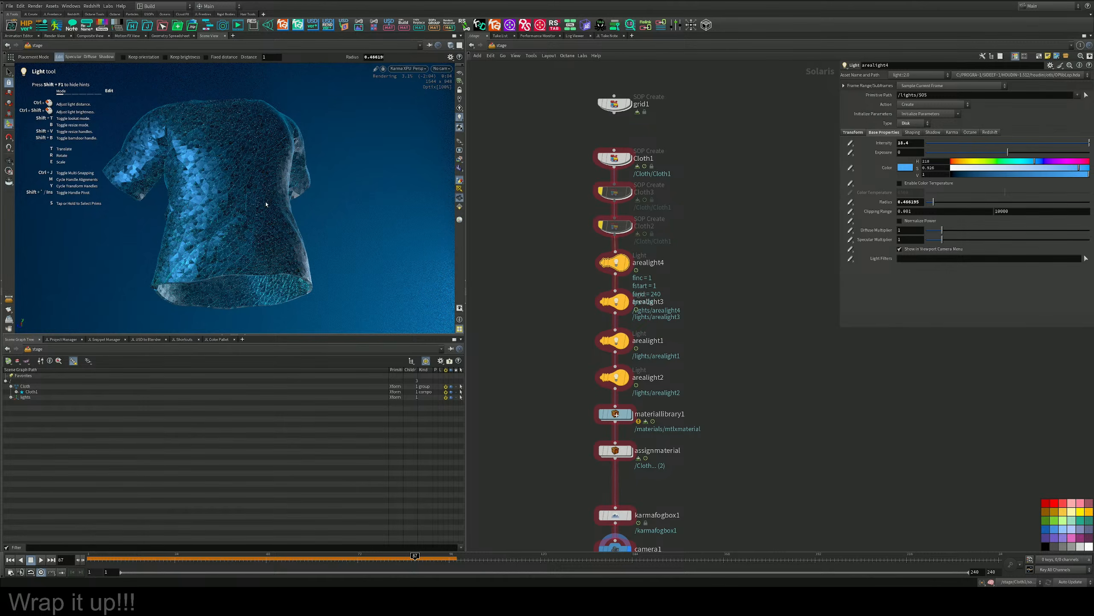
left_click_drag(290, 207, 282, 210, "alt")
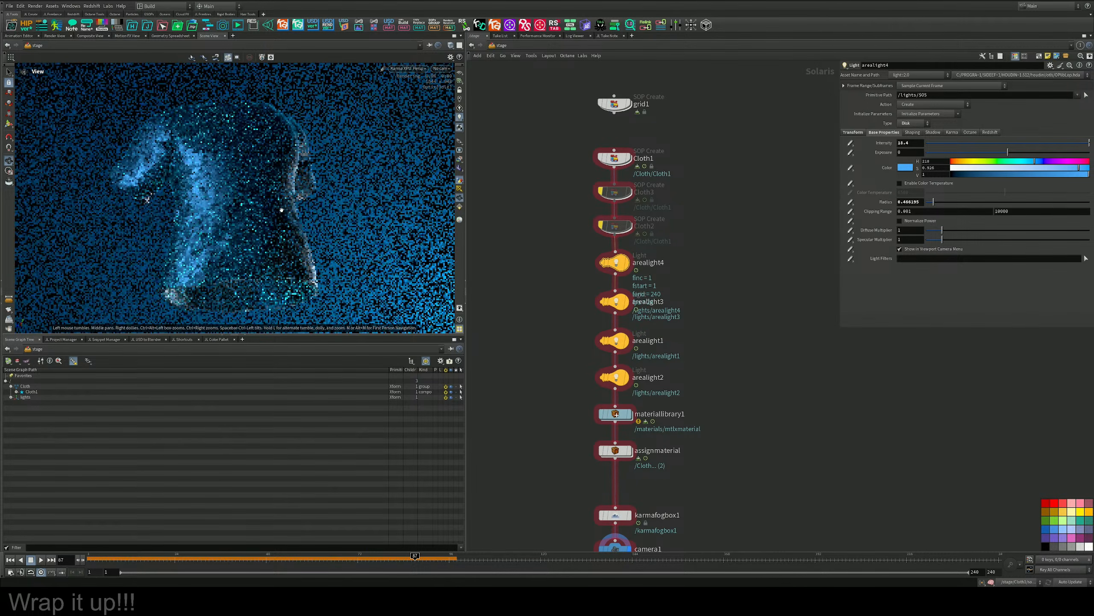
key("Return")
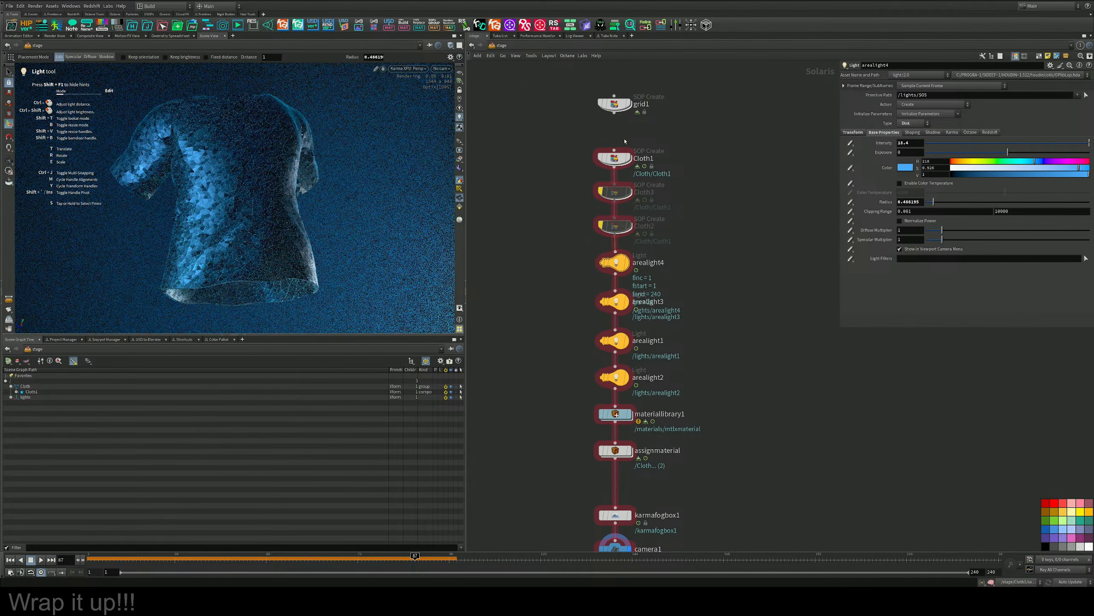
Open the network inside Cloth1 and bypass the pointdeform1 and attribrandomize1 nodes.
double_click(615, 158)
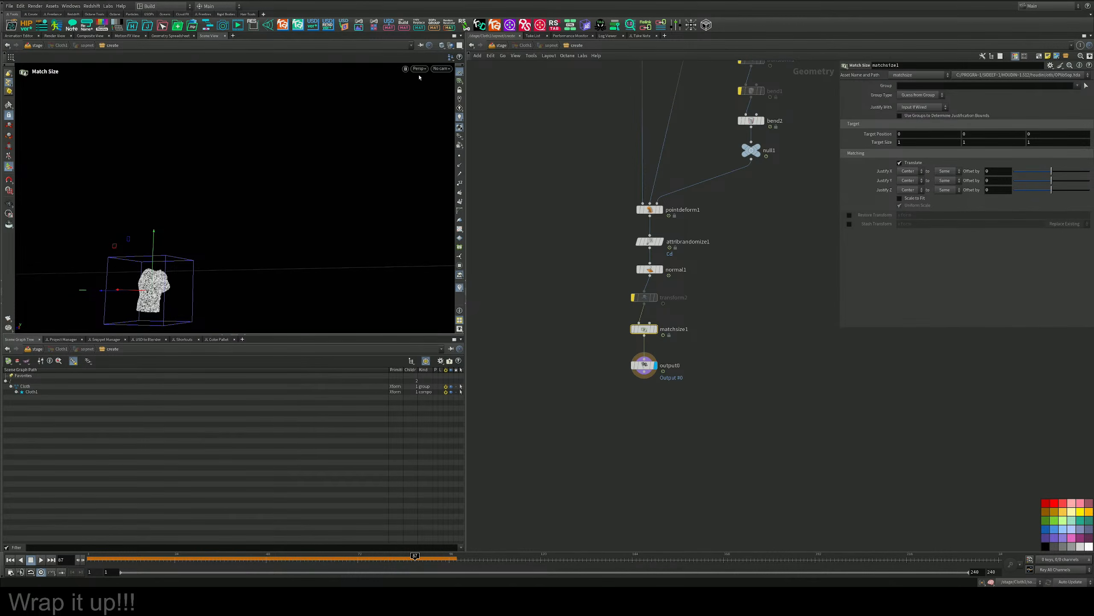
middle_click_drag(550, 214, 543, 307)
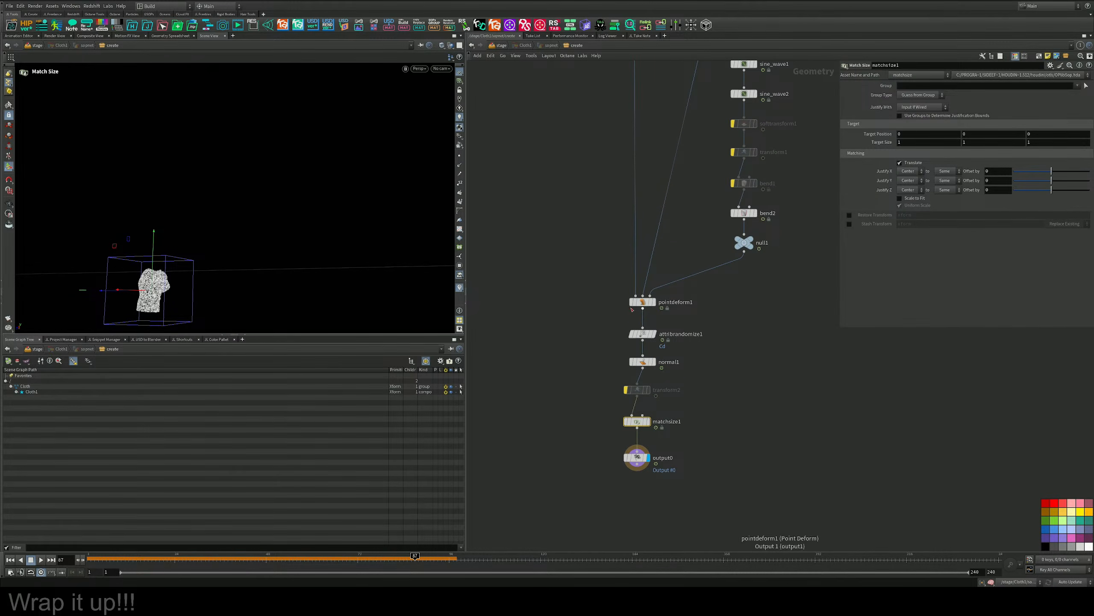
left_click(628, 287)
mouse_move(658, 338)
left_click(658, 320)
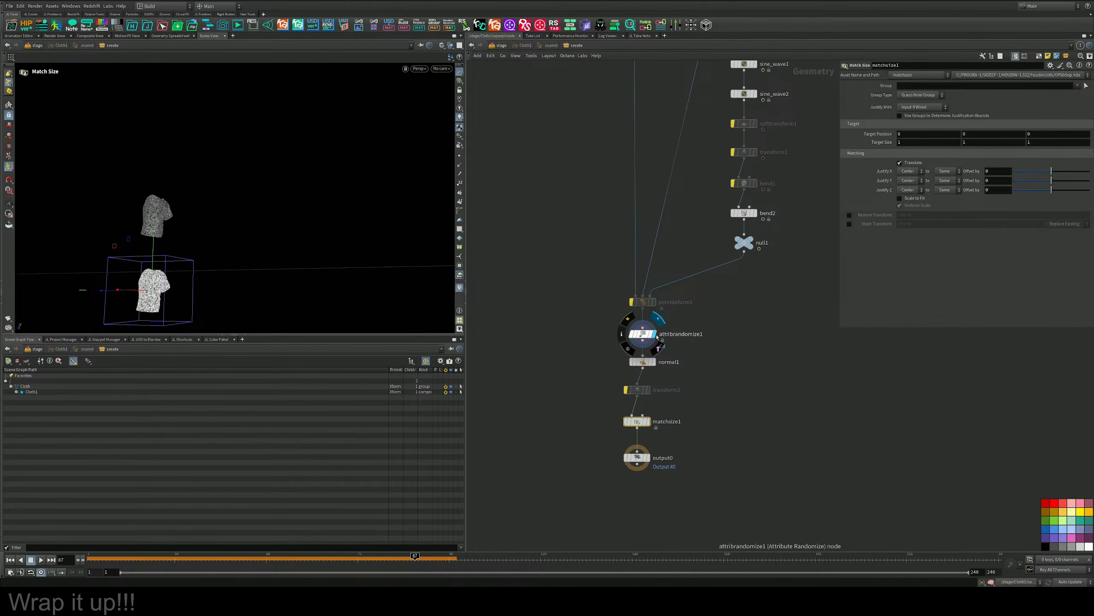
left_click_drag(277, 205, 151, 222, "alt")
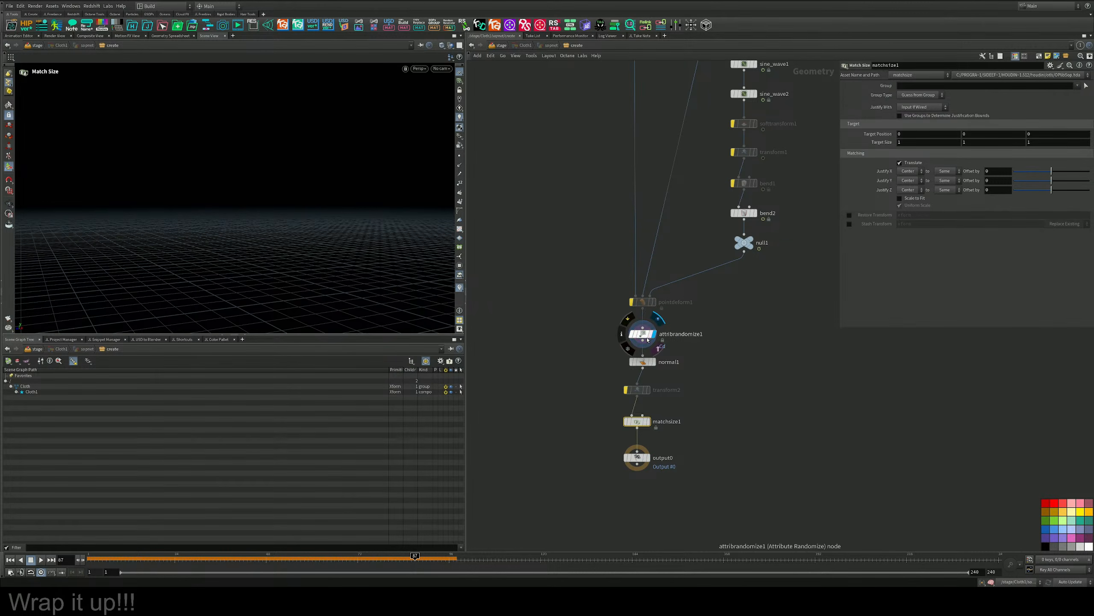
left_click(632, 335)
middle_click_drag(276, 205, 448, 233, "alt")
key("space+g")
left_click_drag(171, 200, 331, 207, "alt")
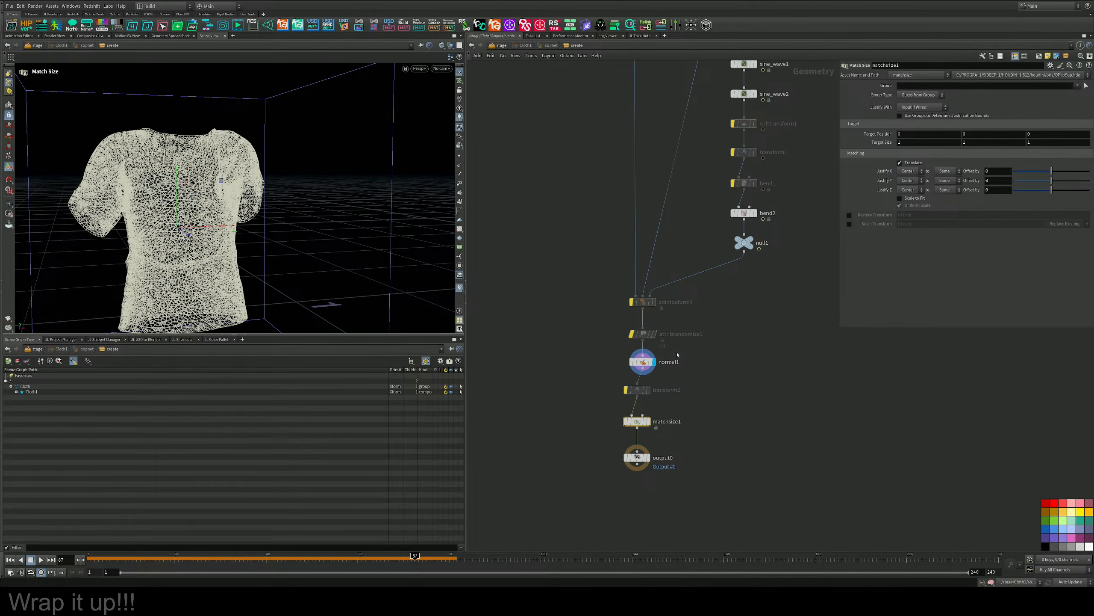
Select normal1 and examine the shirt's fractured surface and the node branches feeding it.
left_click(654, 362)
key("space+g")
left_click_drag(181, 190, 259, 161, "alt")
scroll(259, 161, "down", 4, "alt")
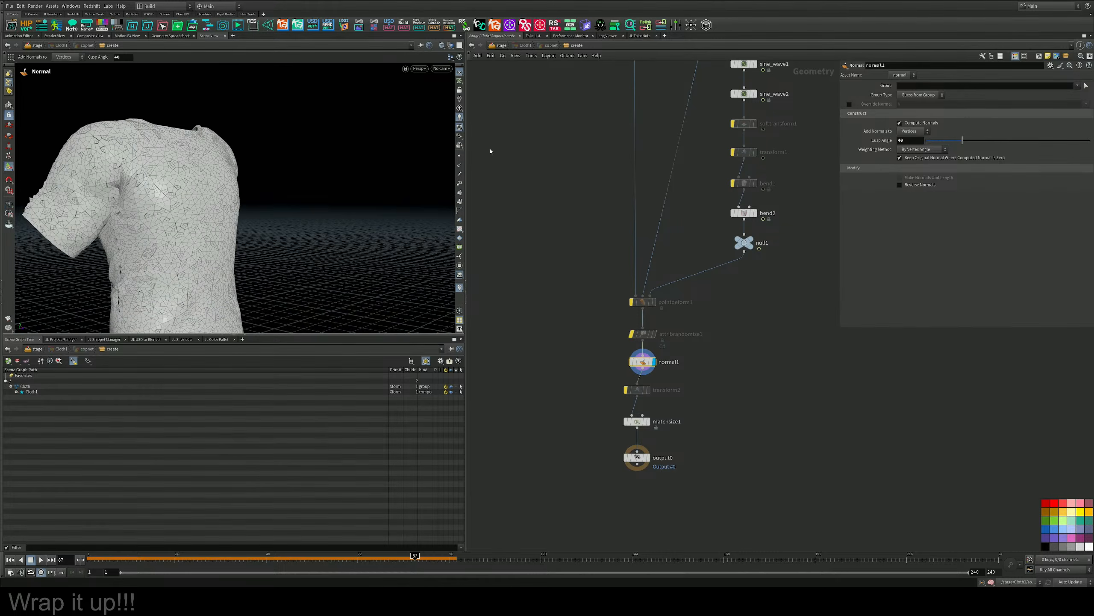
middle_click_drag(542, 153, 582, 332)
scroll(582, 333, "up", 1)
scroll(583, 331, "down", 3)
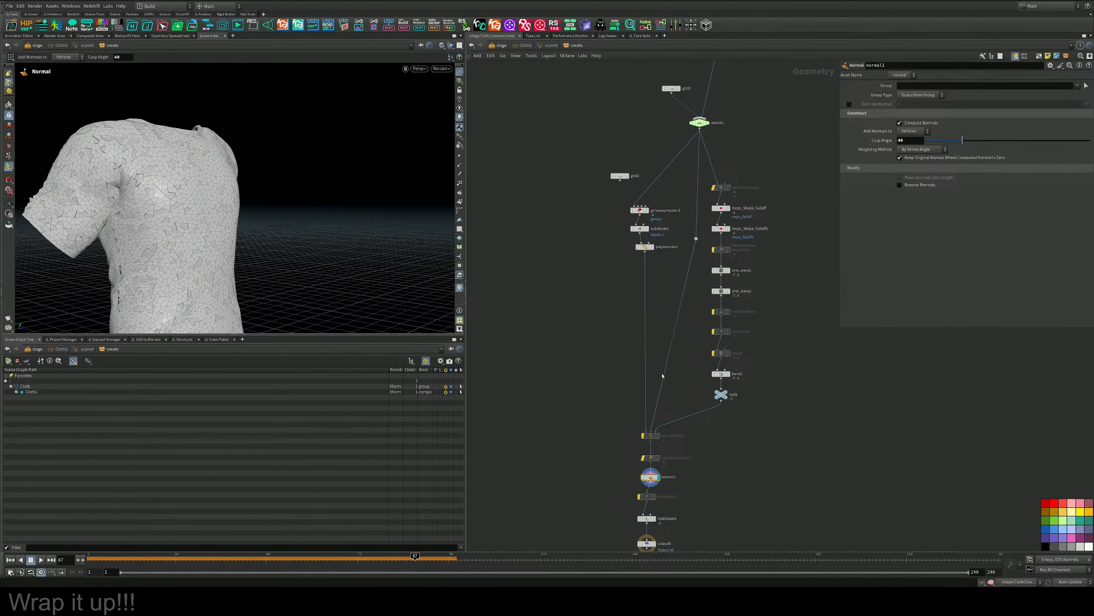
middle_click_drag(663, 376, 630, 256)
scroll(643, 307, "up", 4)
scroll(641, 325, "down", 2)
middle_click_drag(641, 326, 627, 254)
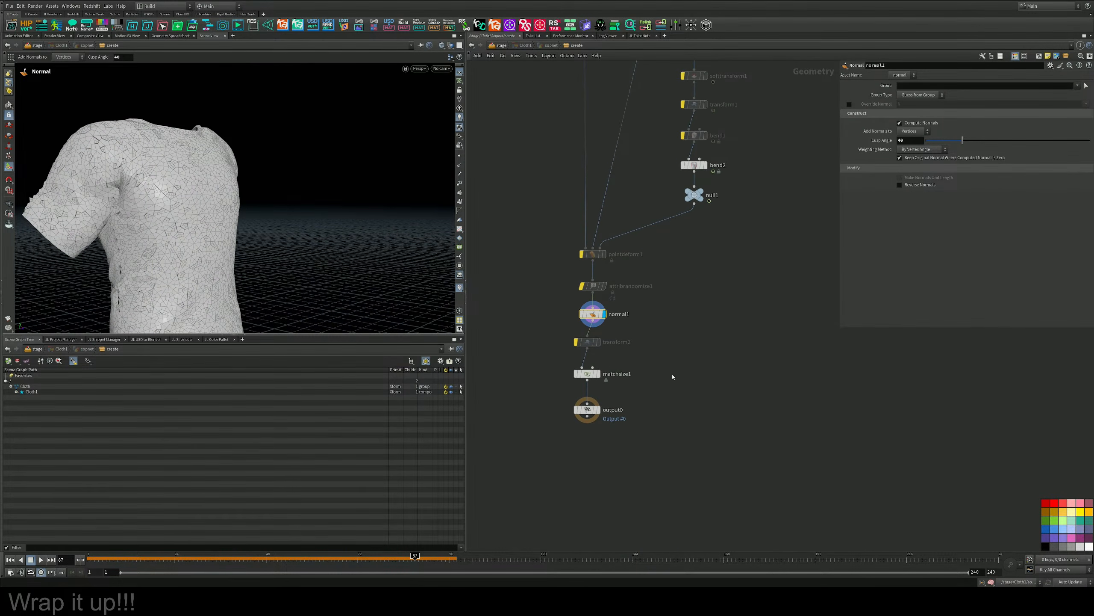
Make room above normal1 and insert a Switch node between attribrandomize1 and normal1.
middle_click_drag(673, 377, 674, 292)
left_click_drag(657, 414, 602, 278)
mouse_move(600, 243)
key("Tab")
type("fuse")
key("Return")
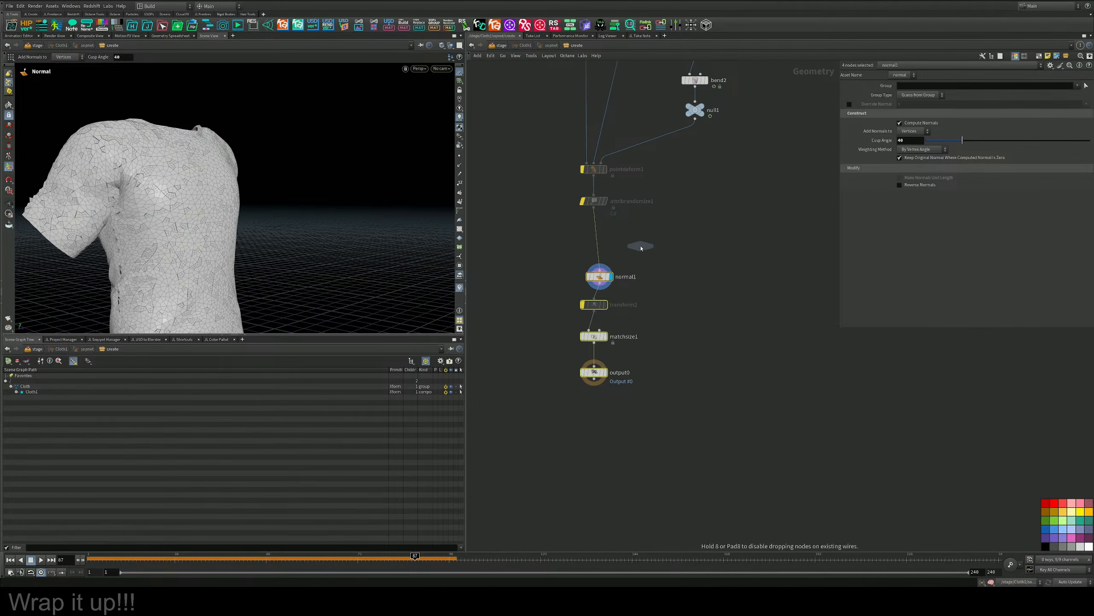
left_click(600, 242)
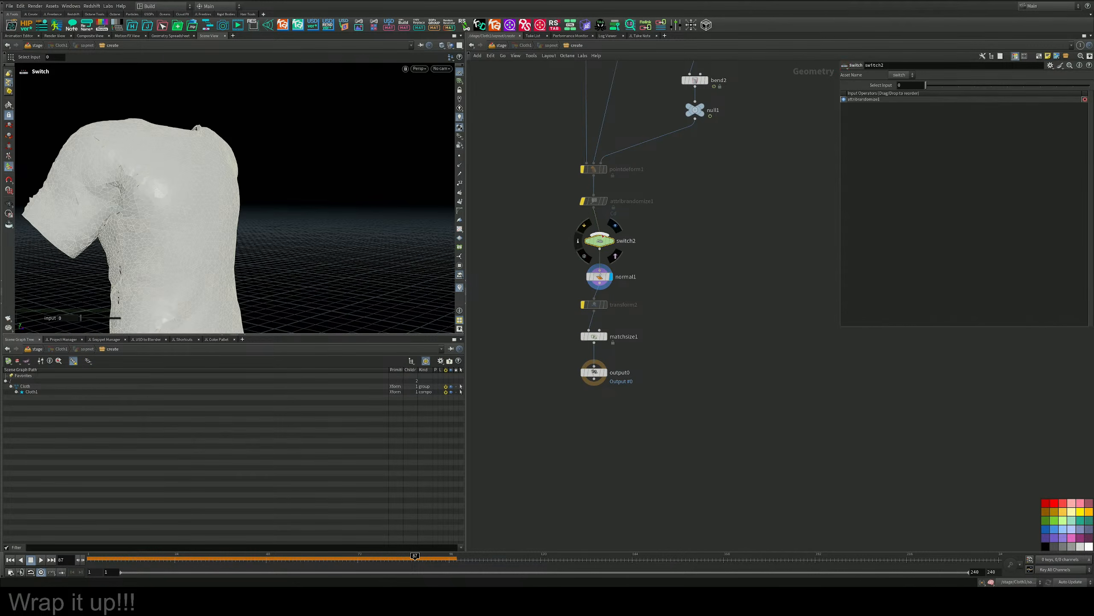
Wire null1 into the new switch as its second input and set Select Input to 1.
left_click(603, 236)
left_click(695, 119)
left_click_drag(634, 229, 595, 248)
left_click(943, 90)
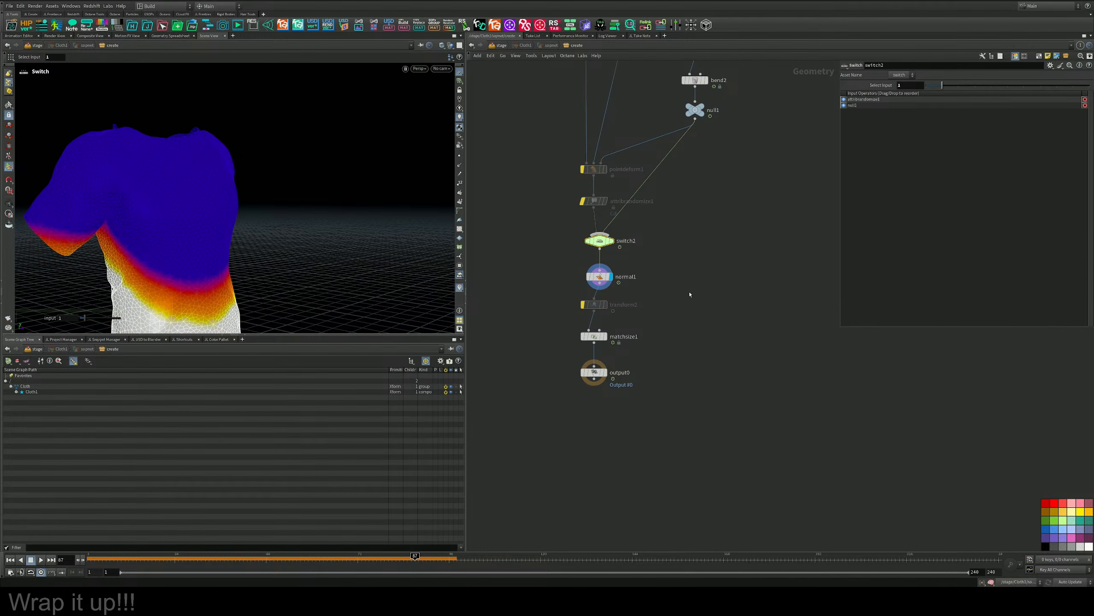
Turn off the upstream falloff coloring on the shirt and display the output0 node.
middle_click_drag(679, 204, 640, 551)
left_click_drag(713, 171, 660, 220)
left_click(913, 146)
middle_click_drag(747, 539, 810, 154)
scroll(655, 276, "up", 3)
left_click(616, 309)
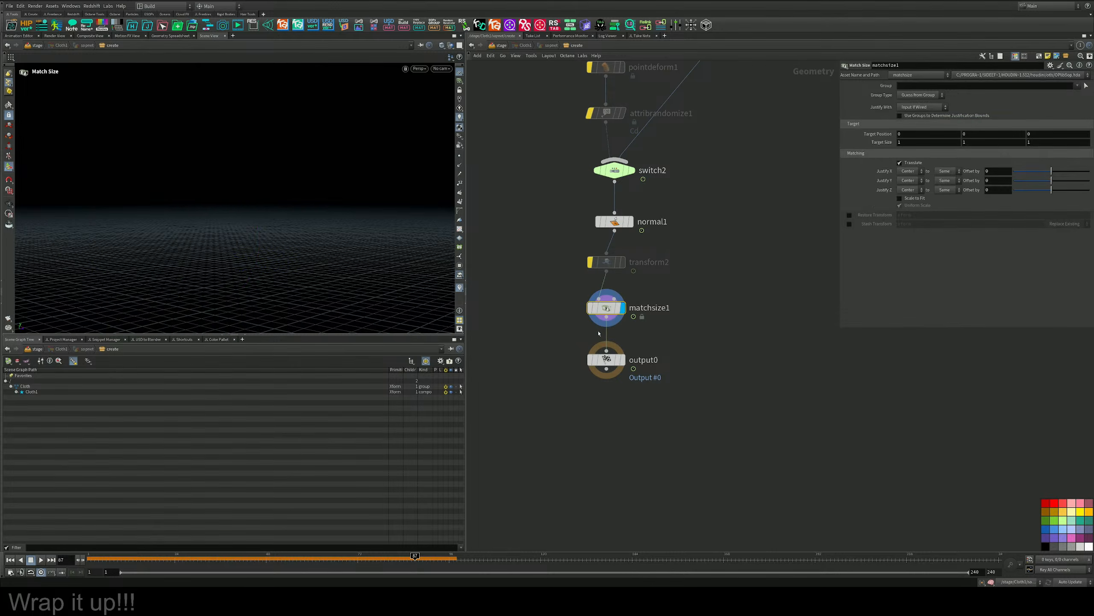
left_click(624, 360)
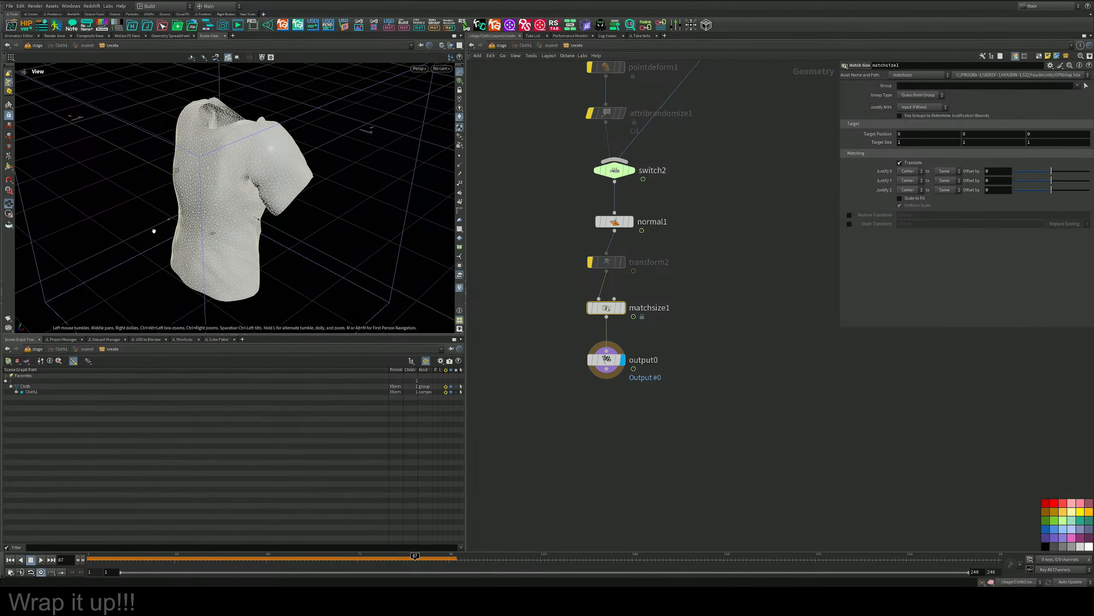
left_click_drag(151, 227, 260, 188)
Return to the stage, look through the scene camera and re-enable Cloth3 and Cloth2.
left_click(500, 45)
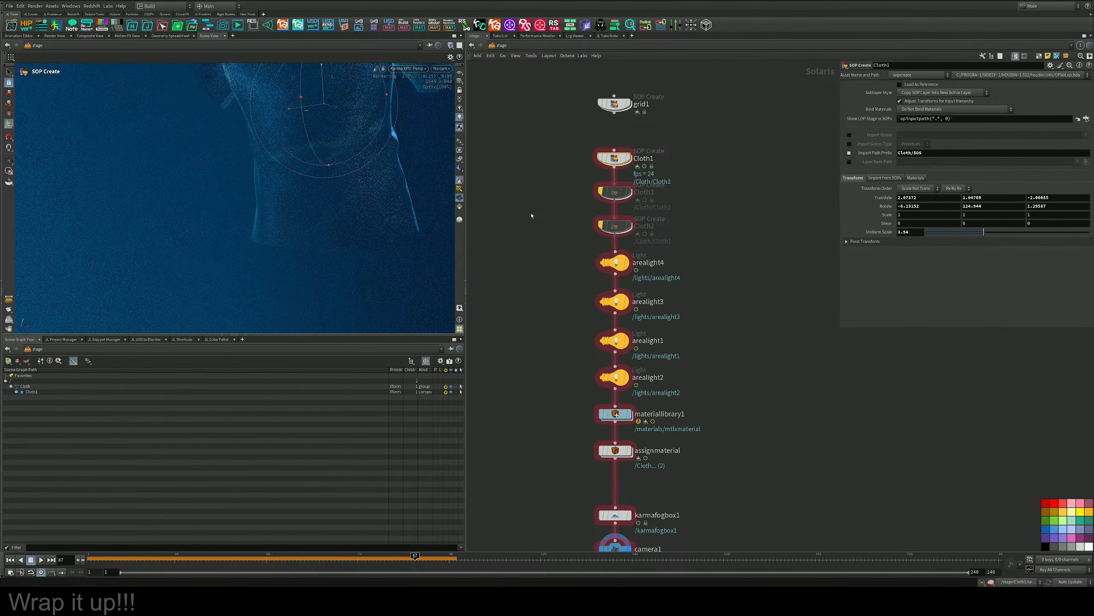
left_click_drag(354, 130, 271, 227, "alt")
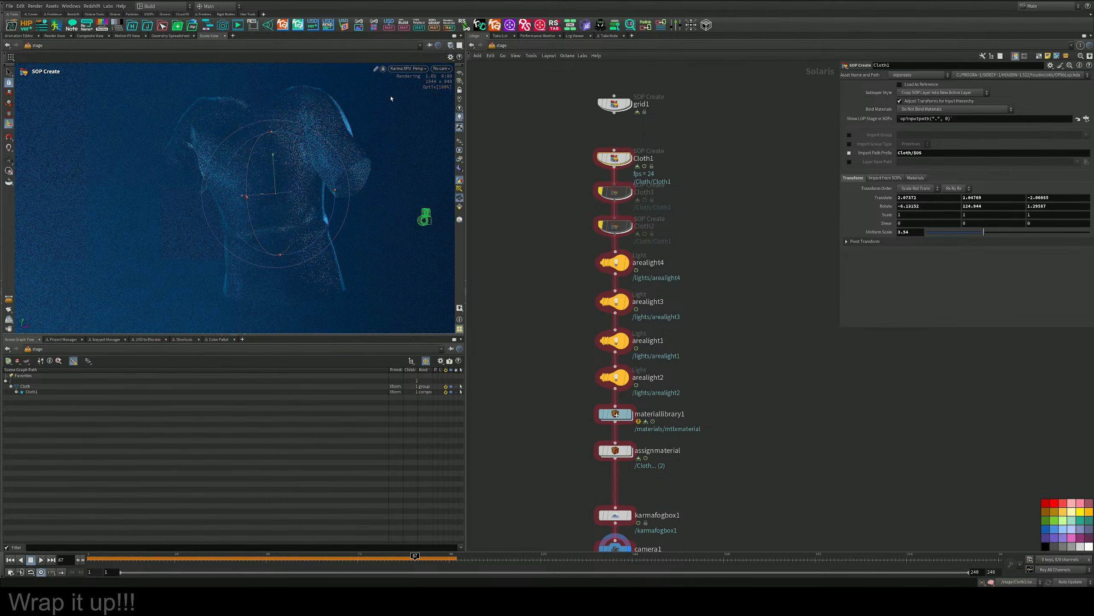
left_click(442, 68)
left_click(456, 82)
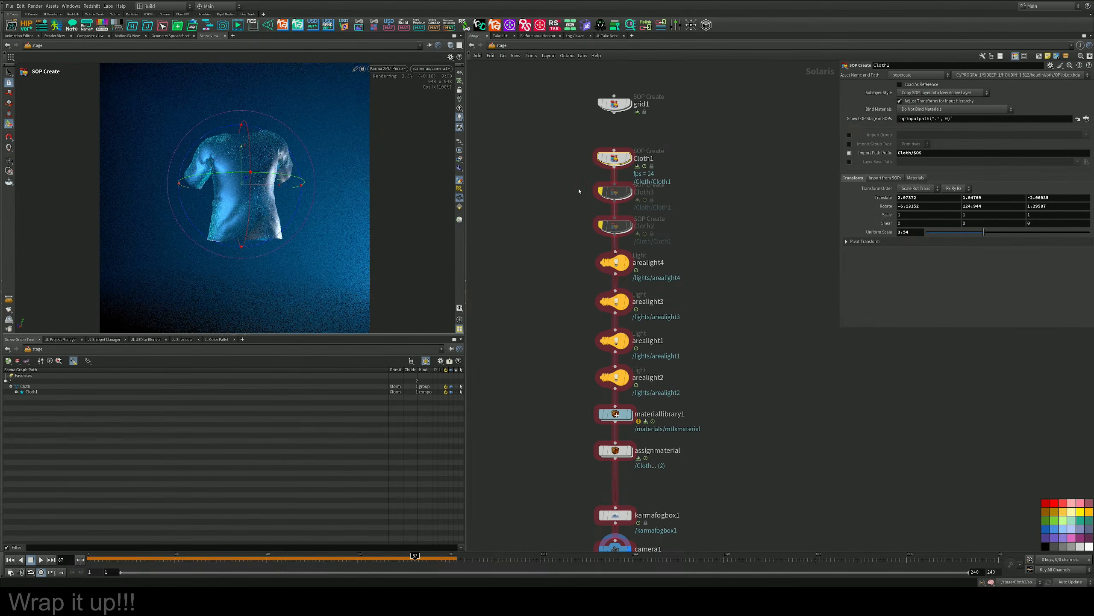
left_click_drag(566, 175, 644, 243)
key("b")
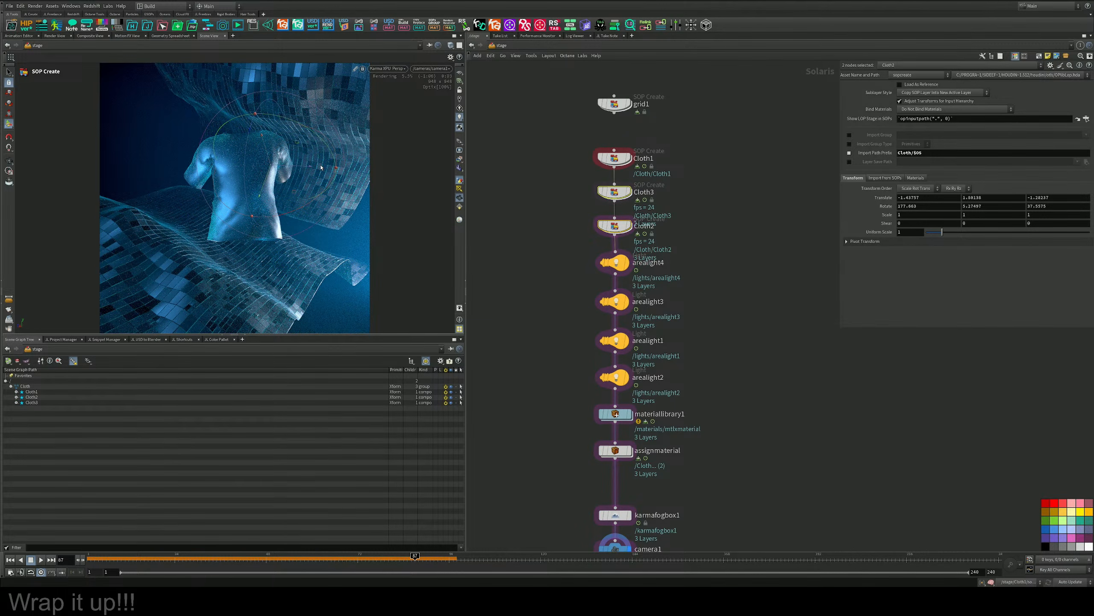
Rotate the Cloth1 shirt to about -18.1, 135.2 and 2.84 degrees and switch the viewport to Houdini VK.
left_click(614, 159)
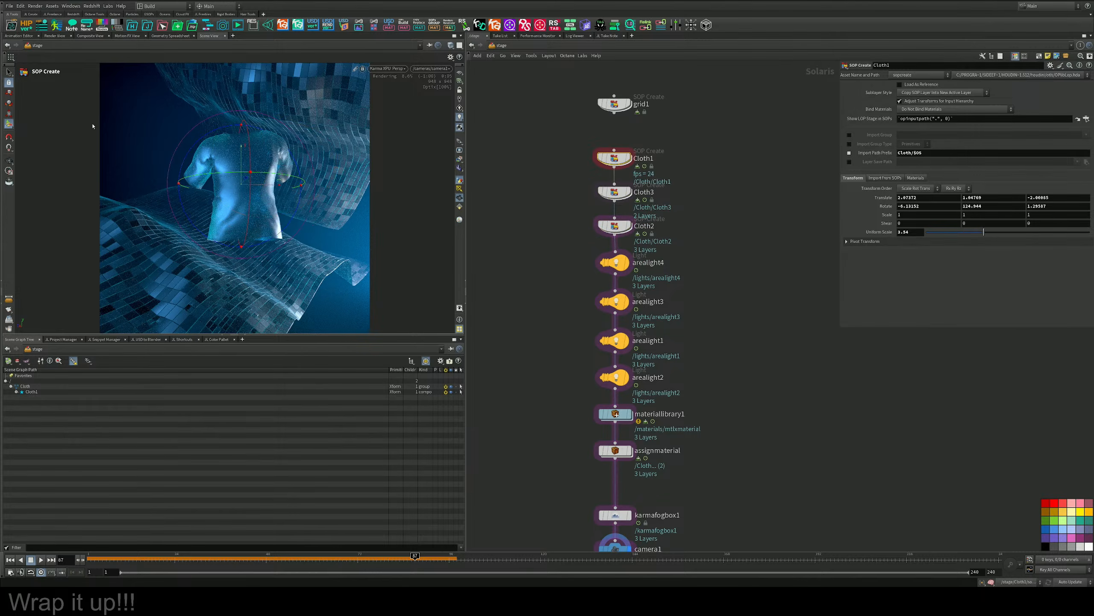
left_click(9, 72)
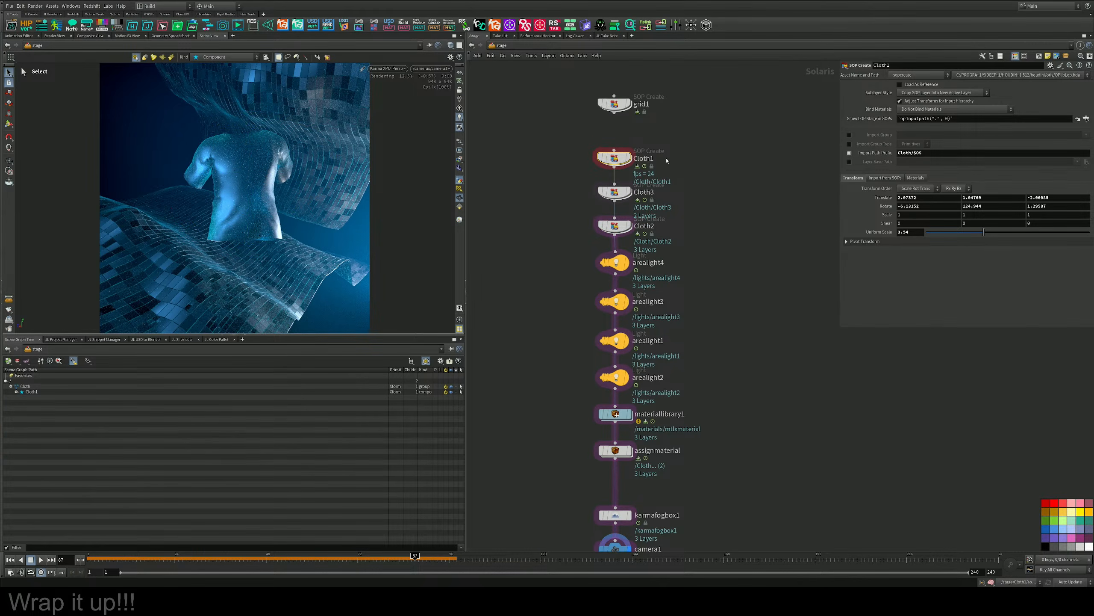
key("Return")
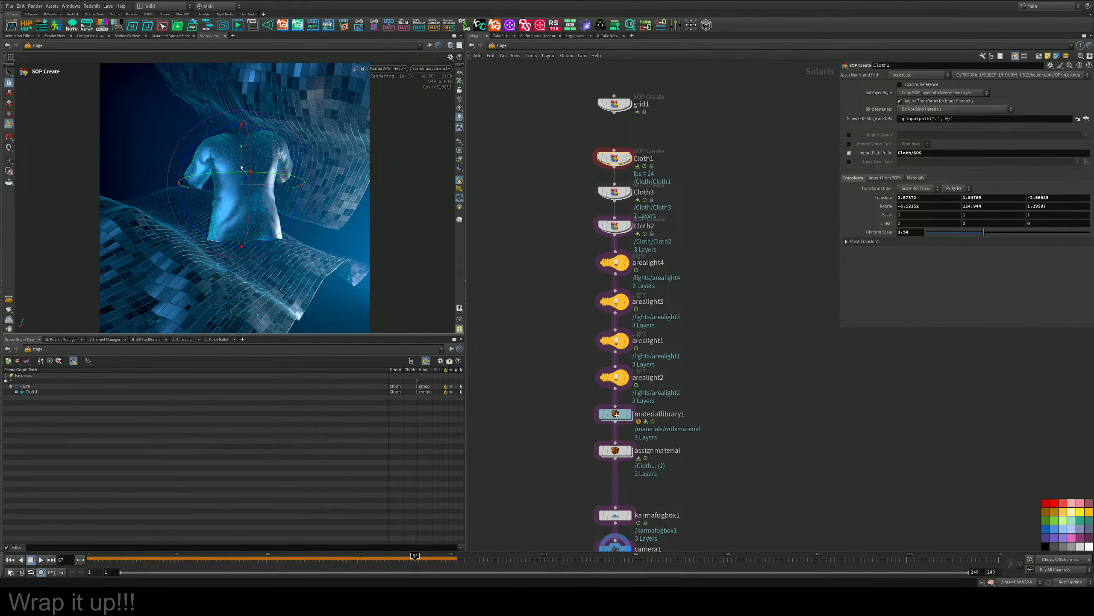
left_click_drag(283, 177, 263, 157)
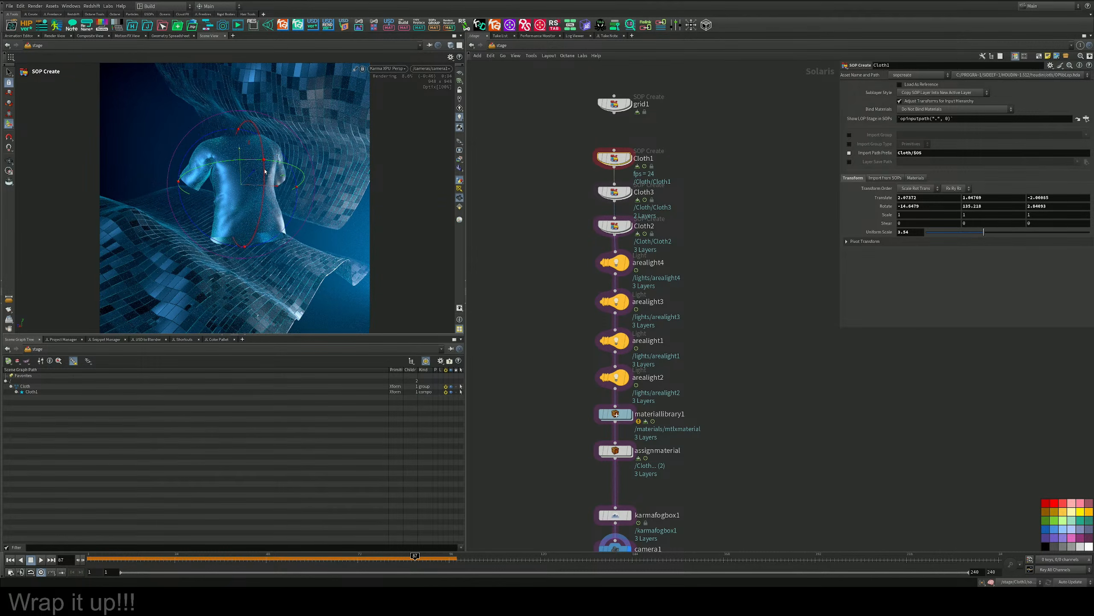
left_click_drag(265, 171, 265, 169)
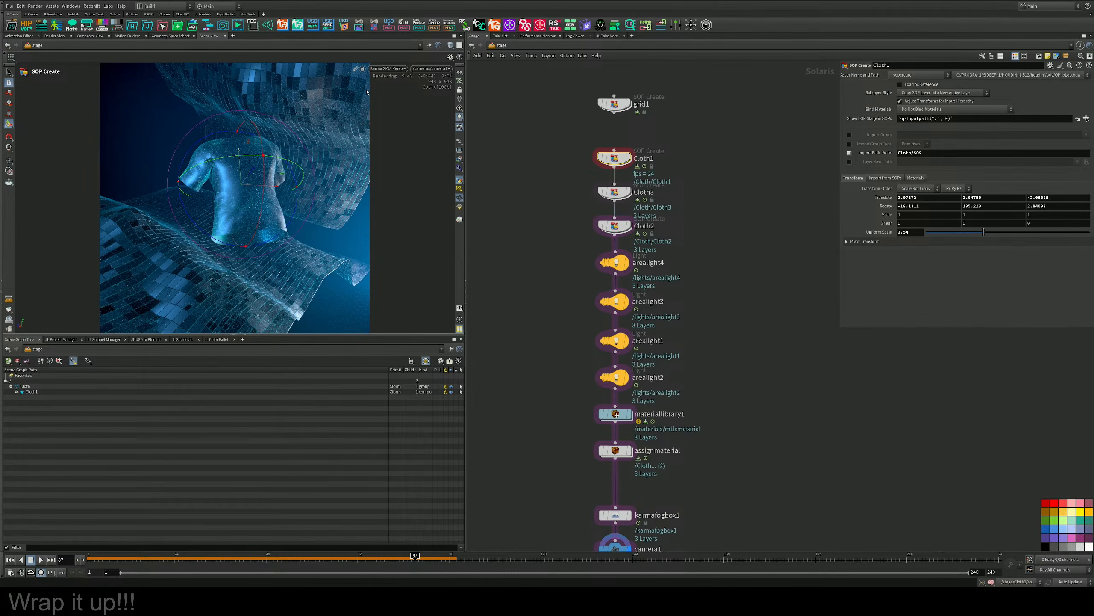
left_click(388, 68)
left_click(382, 100)
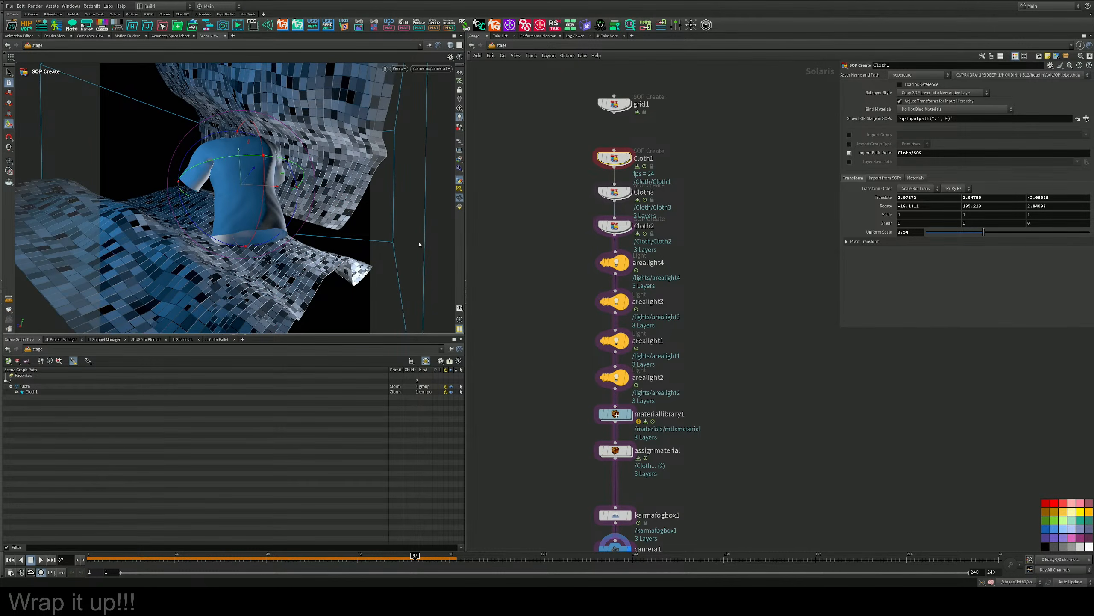
Open the Cloth1 geometry network, locate the shirt's Vellum simulation chain and display the vellumsolver2 node.
scroll(472, 223, "down", 1)
double_click(590, 168)
mouse_move(797, 111)
middle_mouse_down()
mouse_move(671, 324)
mouse_move(659, 433)
middle_mouse_up()
middle_click_drag(678, 290, 638, 435)
mouse_move(687, 154)
middle_mouse_down()
mouse_move(652, 299)
mouse_move(672, 430)
middle_mouse_up()
mouse_move(635, 143)
middle_mouse_down()
mouse_move(676, 230)
mouse_move(663, 414)
middle_mouse_up()
middle_click_drag(702, 250, 670, 428)
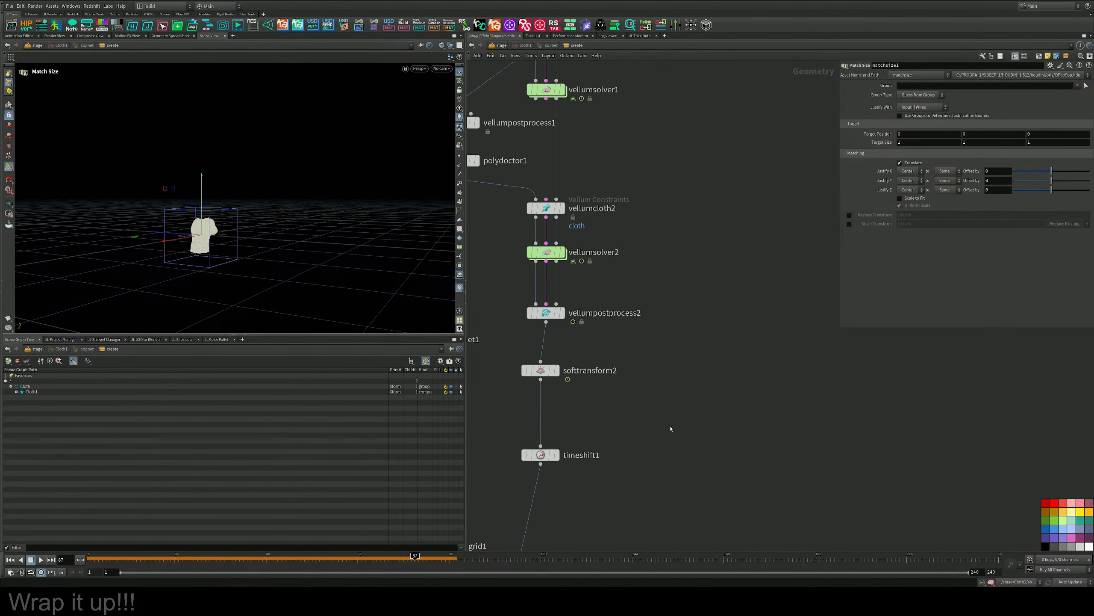
middle_click_drag(677, 280, 687, 357)
scroll(686, 356, "down", 3)
scroll(681, 344, "down", 2)
scroll(726, 287, "up", 4)
middle_click_drag(726, 287, 605, 398)
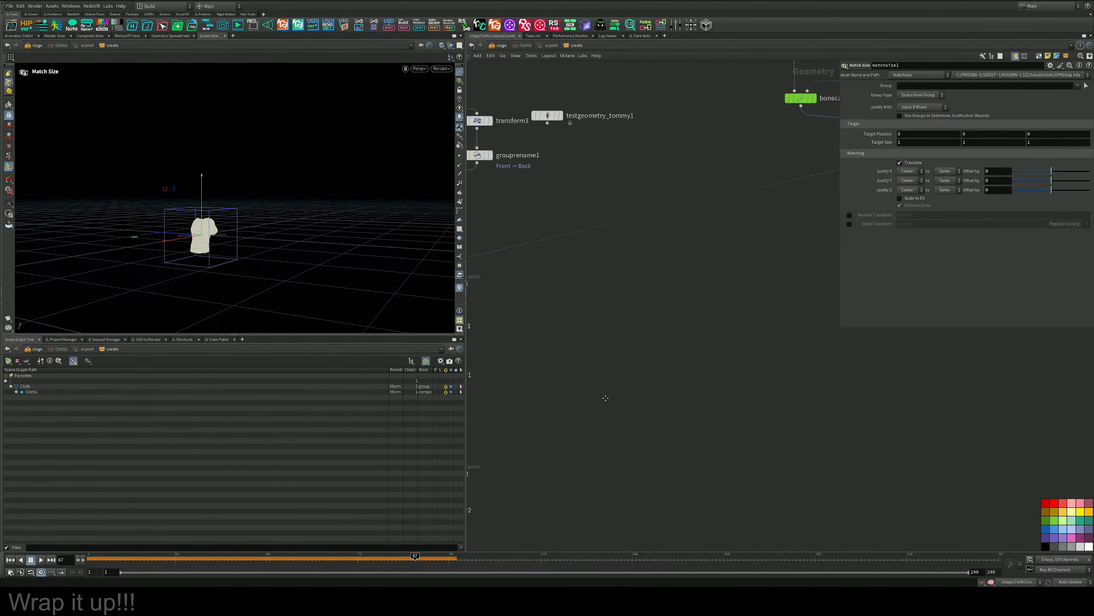
scroll(605, 398, "down", 5)
scroll(651, 350, "up", 3)
middle_click_drag(564, 362, 751, 327)
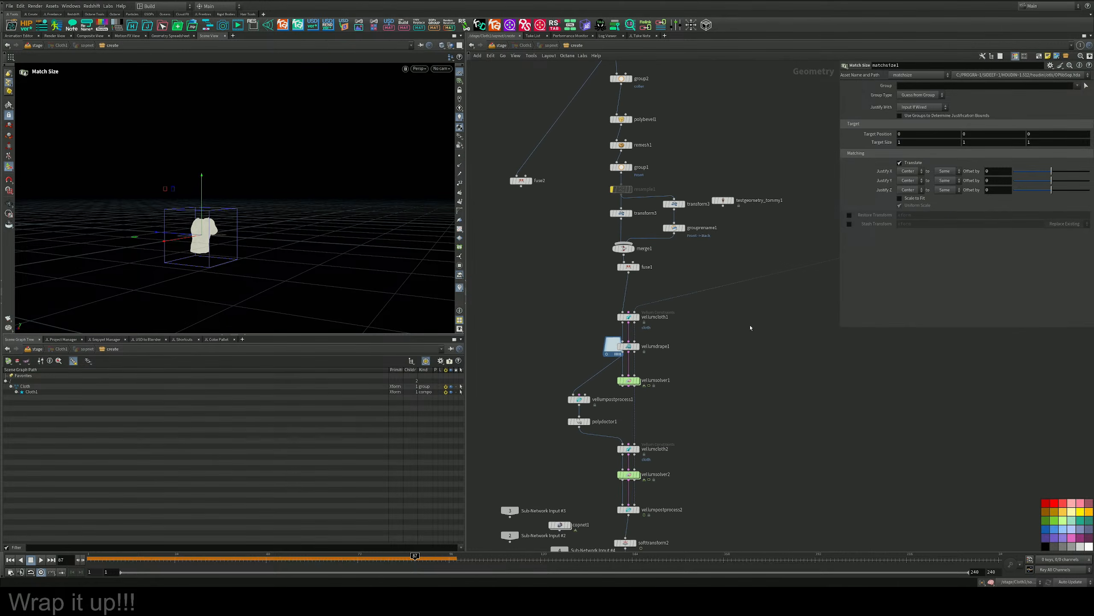
middle_click_drag(687, 389, 711, 284)
scroll(695, 353, "up", 4)
middle_click_drag(695, 352, 724, 275)
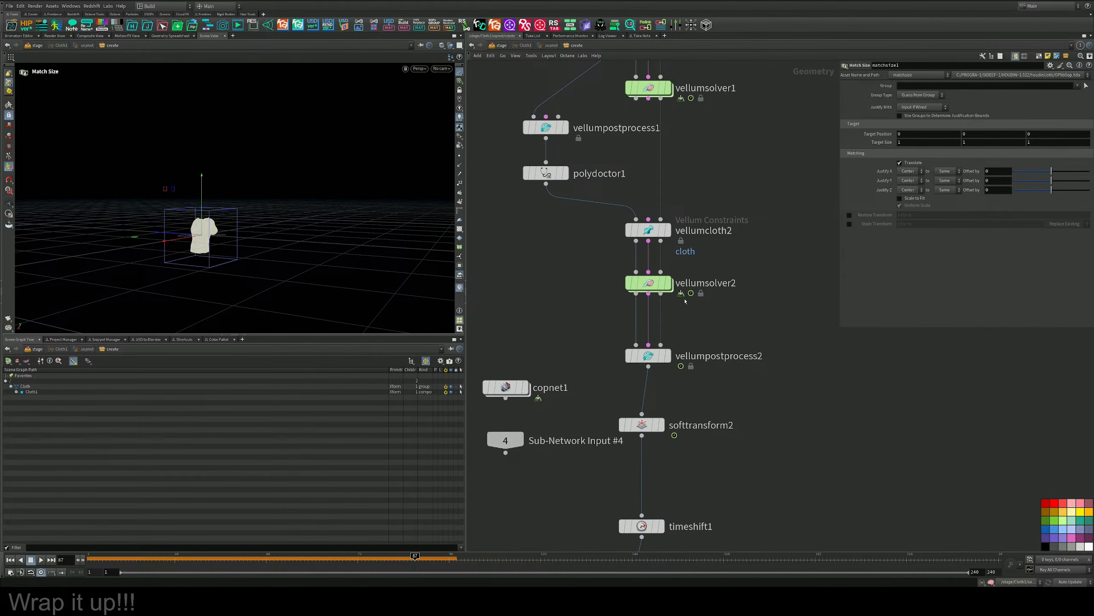
left_click_drag(732, 308, 582, 248)
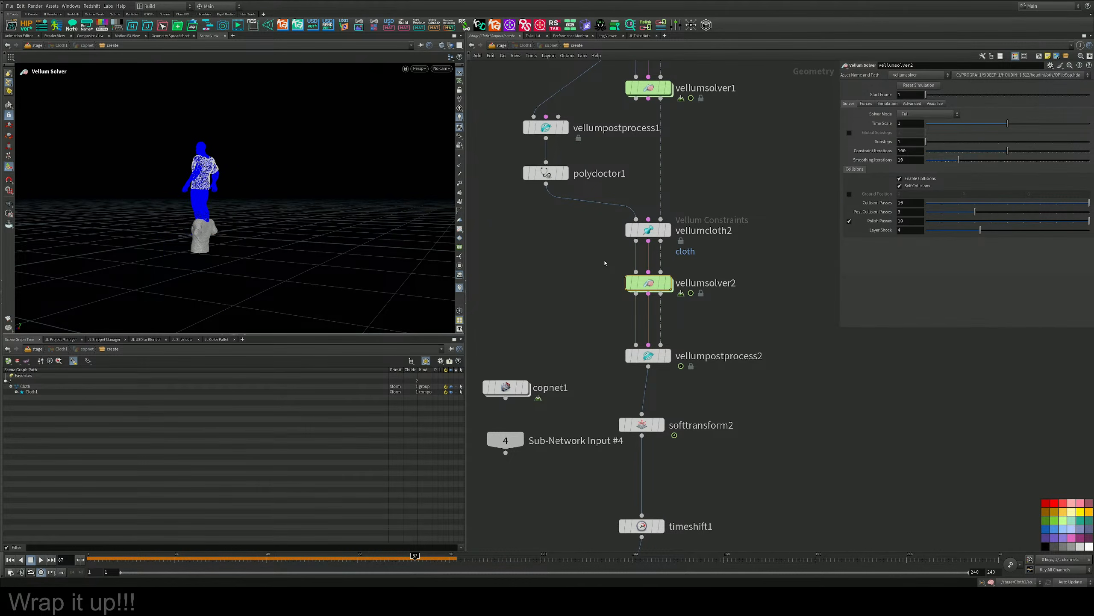
left_click(667, 283)
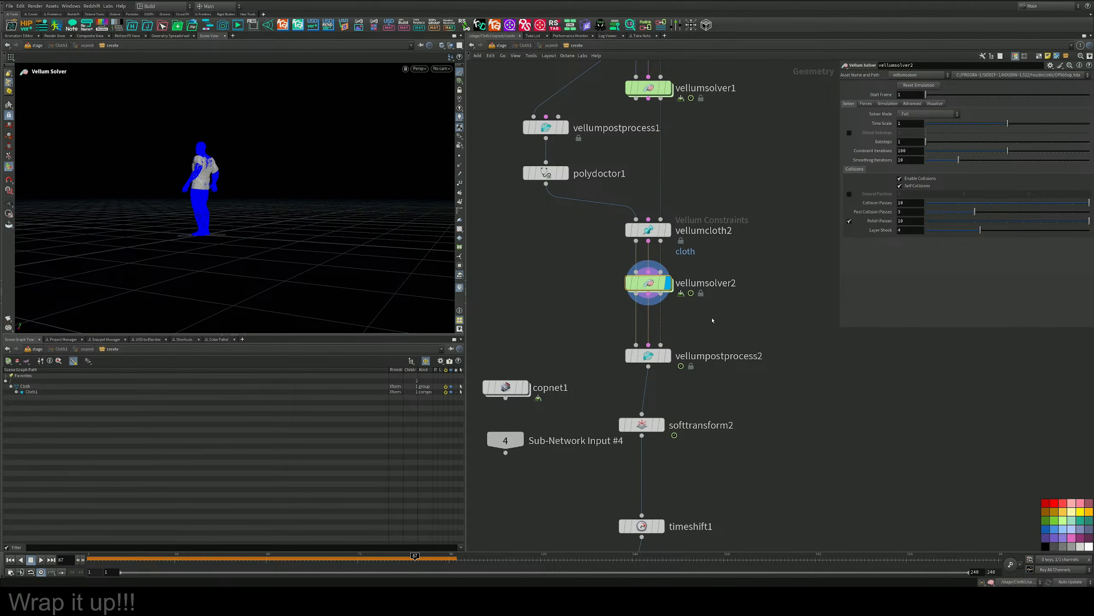
Examine the solved shirt's fit on the body from the front.
left_click_drag(248, 192, 300, 178, "alt")
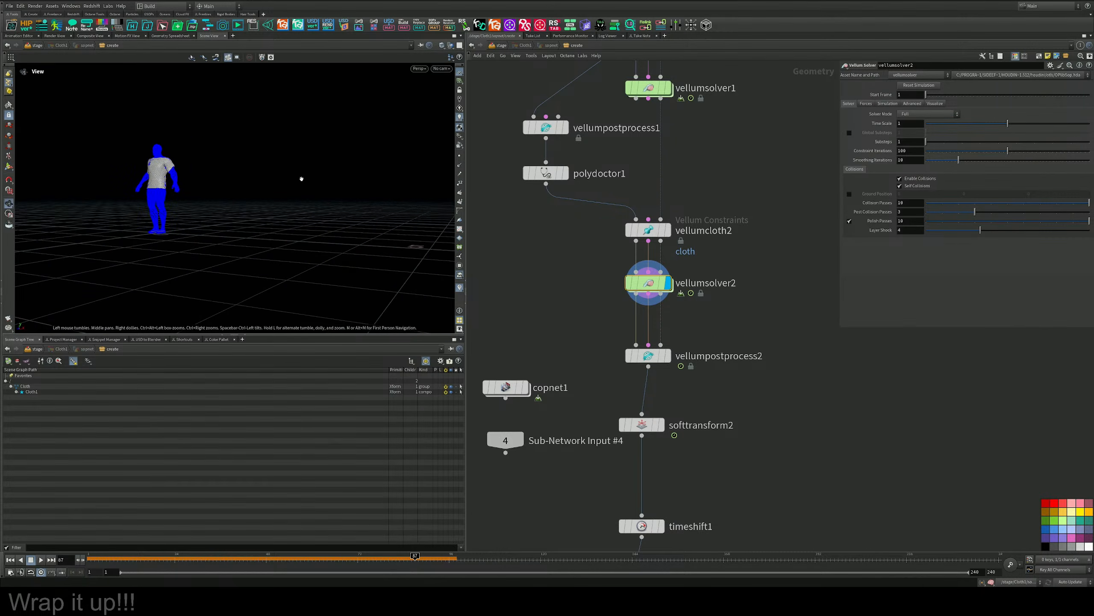
right_click_drag(300, 178, 237, 173, "alt")
left_click_drag(237, 173, 172, 146, "alt")
middle_click_drag(149, 136, 224, 220, "alt")
left_click_drag(224, 219, 212, 228, "alt")
middle_click_drag(663, 317, 670, 241)
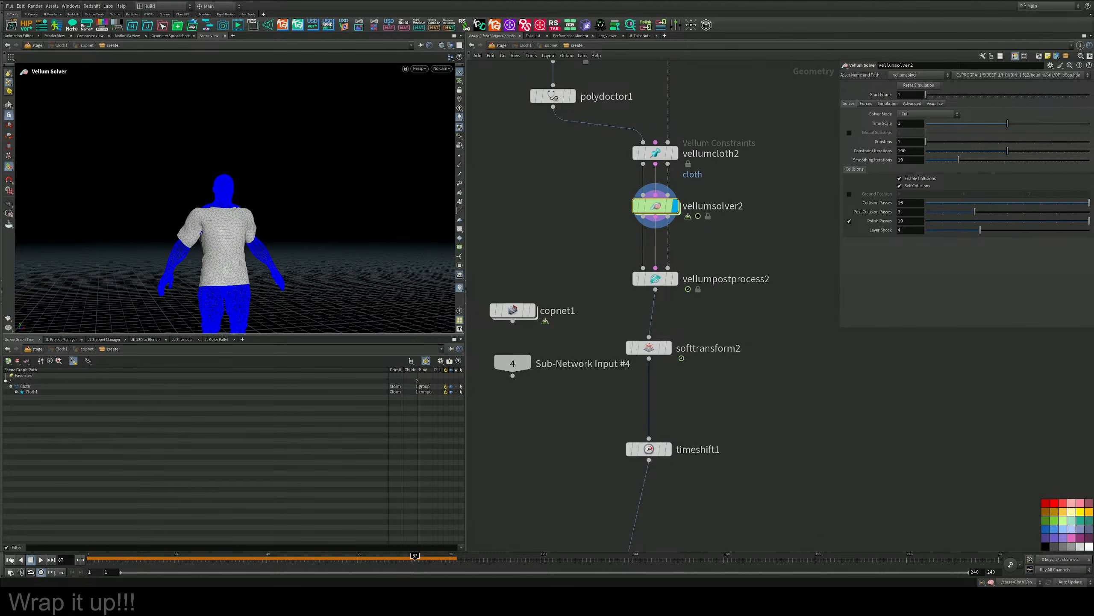
middle_click_drag(699, 267, 700, 200)
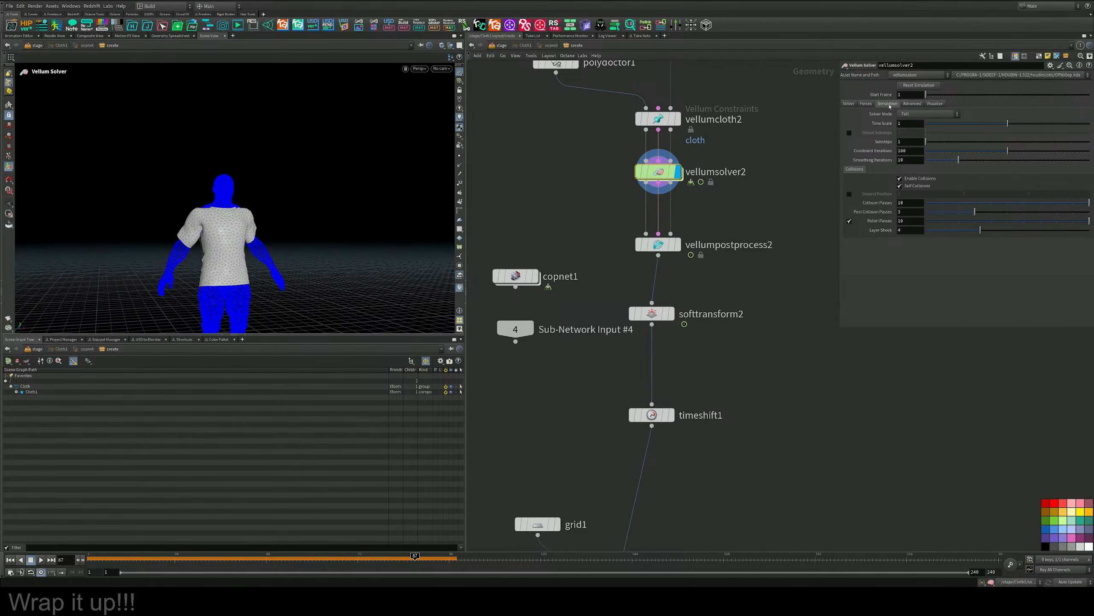
Review the force settings of vellumsolver2 and inspect the shirt's thickness on the body from the side.
left_click(865, 104)
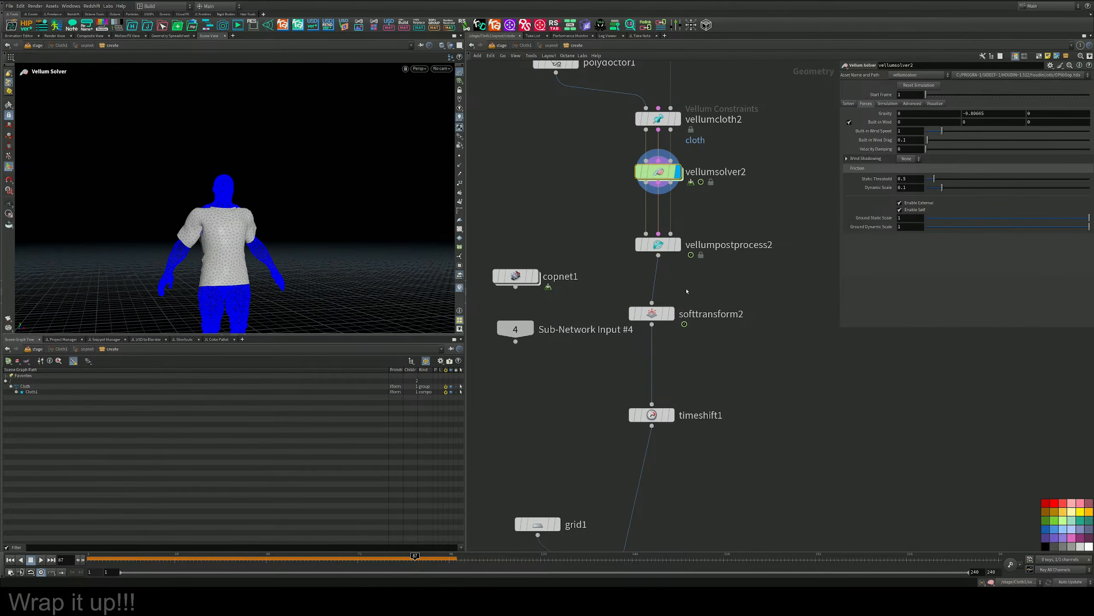
middle_click_drag(715, 207, 700, 365)
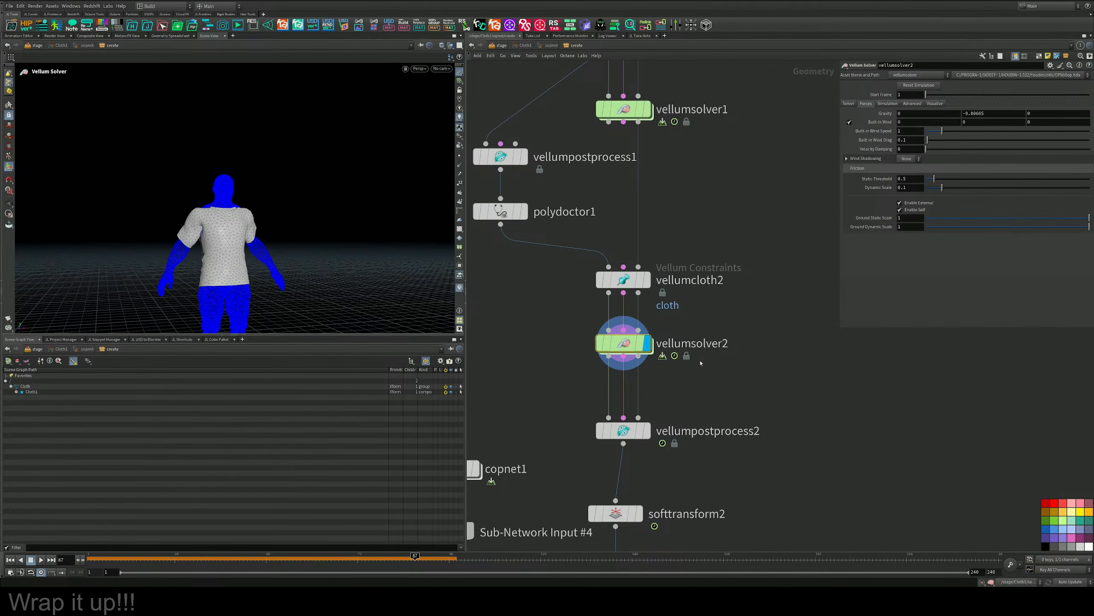
scroll(701, 363, "down", 3)
scroll(700, 362, "up", 3)
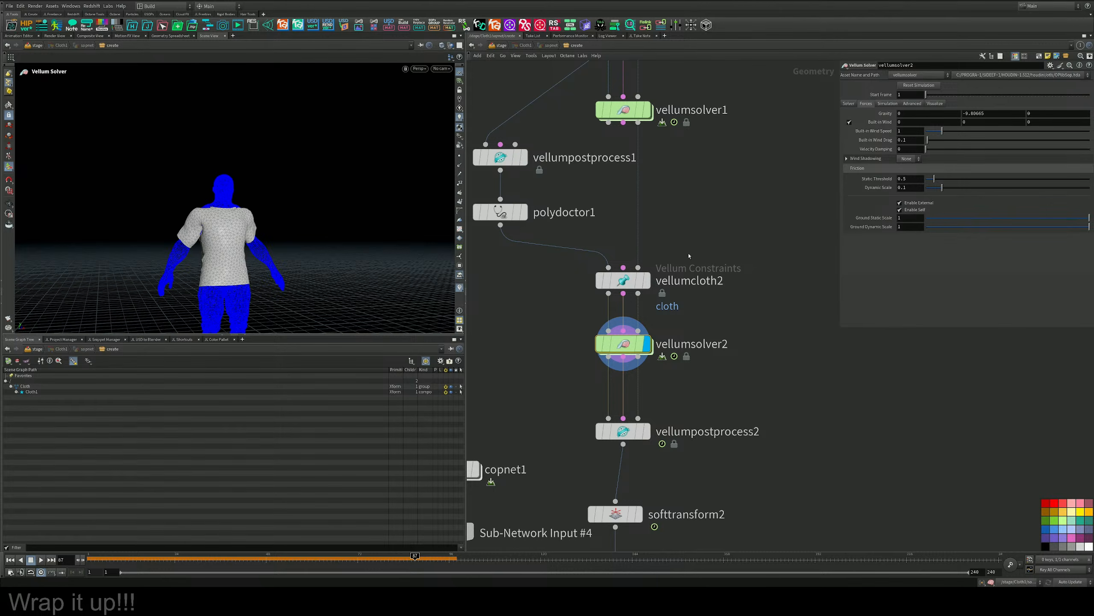
middle_click_drag(689, 256, 651, 288)
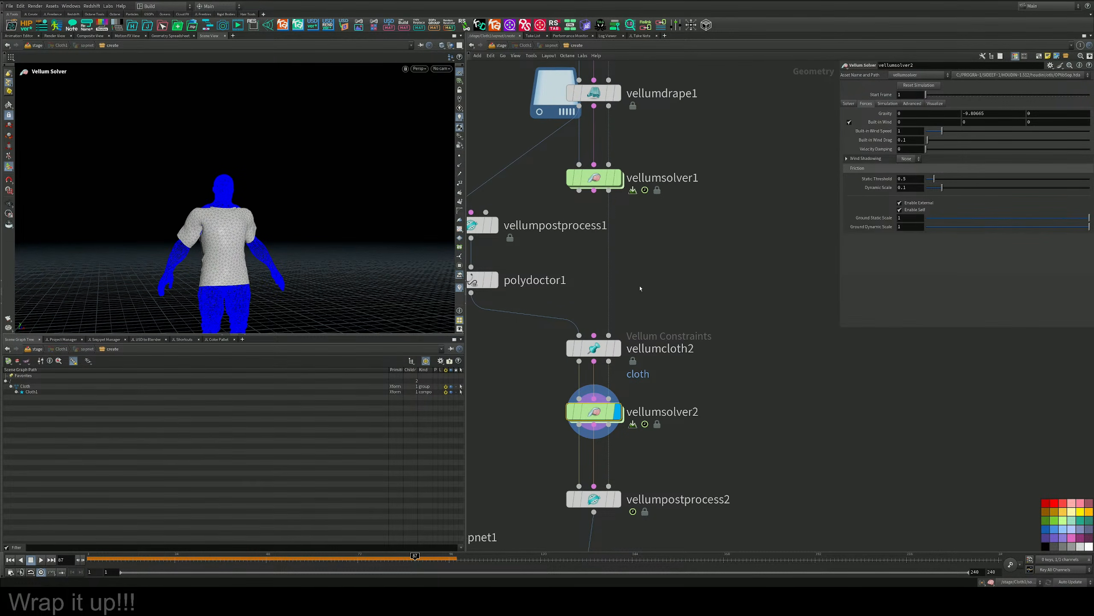
left_click_drag(937, 116, 925, 116)
key("Escape")
left_click_drag(324, 251, 220, 256)
right_click_drag(209, 248, 388, 198)
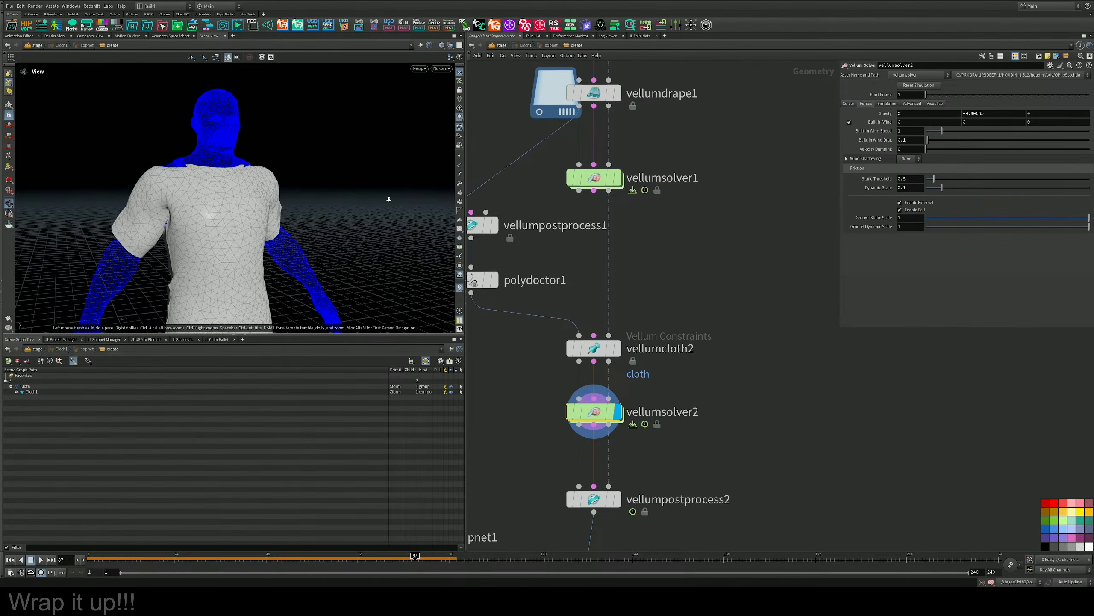
left_click_drag(166, 226, 365, 195)
scroll(365, 196, "down", 4)
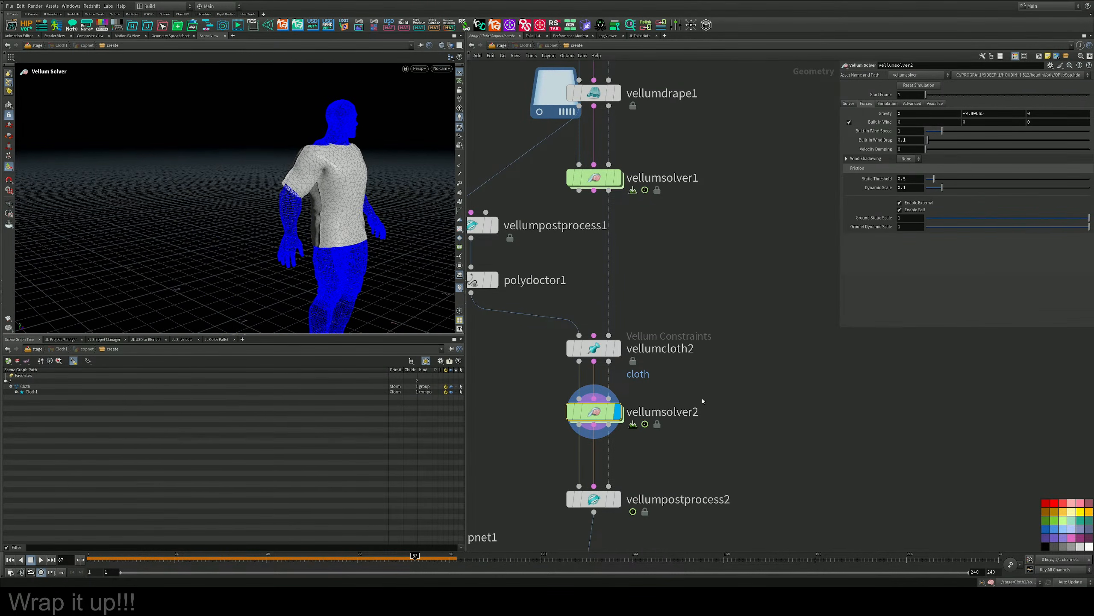
Locate the connection between null1 and switch2 further down the network.
middle_click_drag(700, 458, 706, 332)
scroll(707, 332, "down", 4)
middle_click_drag(685, 466, 690, 190)
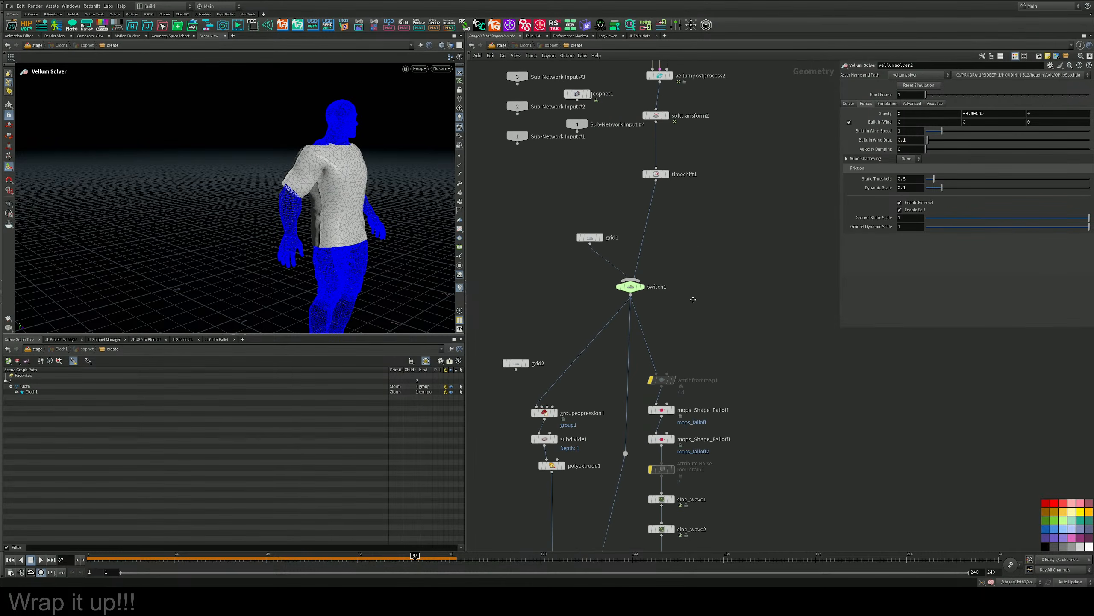
middle_click_drag(709, 481, 716, 317)
scroll(706, 301, "up", 3)
scroll(705, 302, "up", 1)
key("Tab")
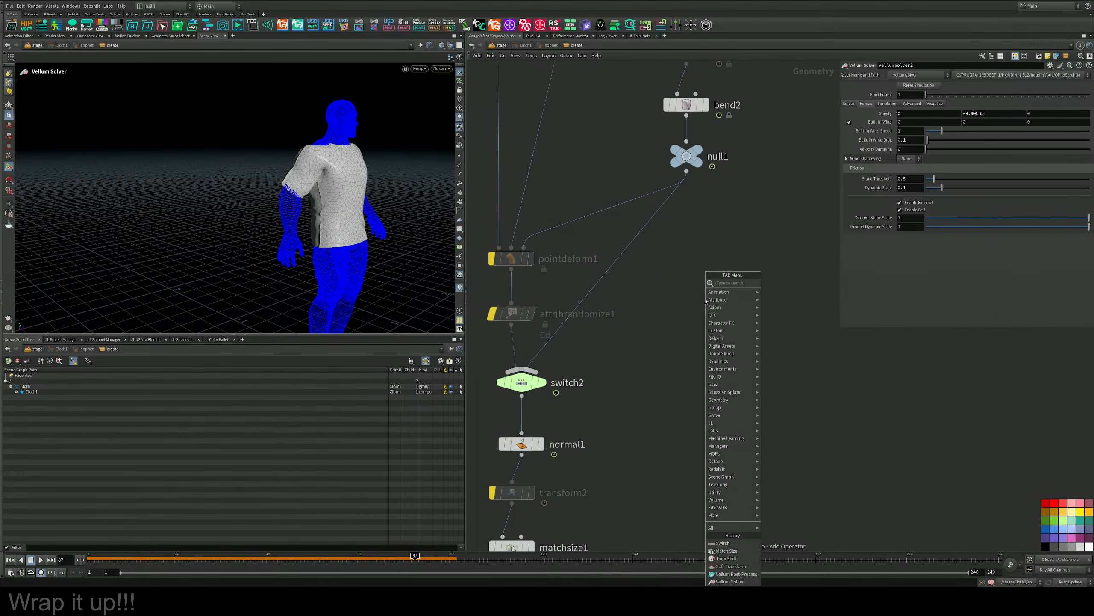
type("tras")
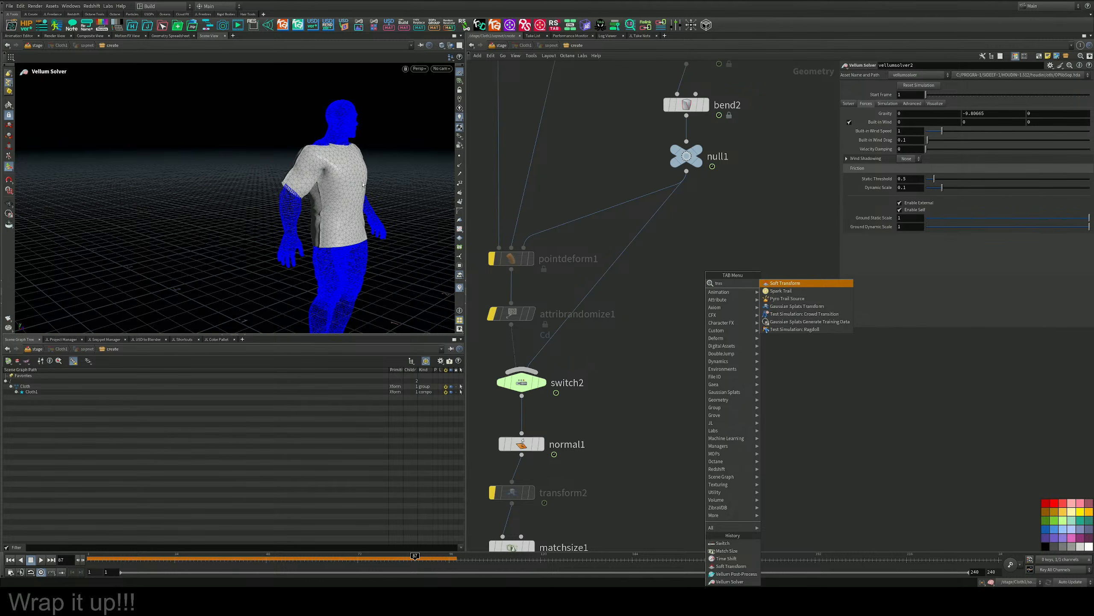
key("Escape")
key("Tab")
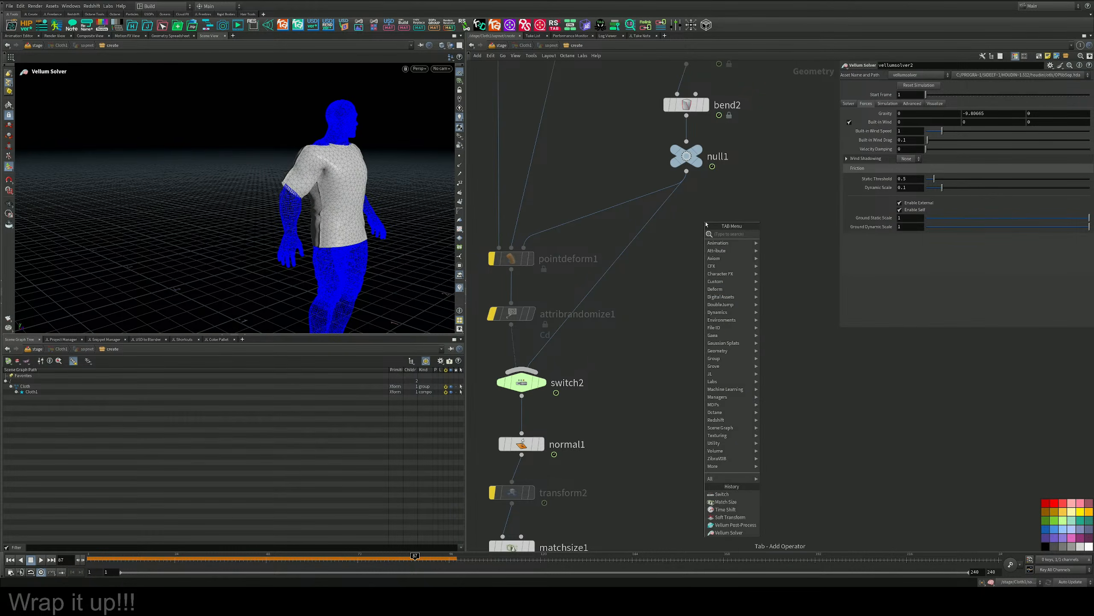
type("tarn")
key("BackSpace")
key("BackSpace")
key("BackSpace")
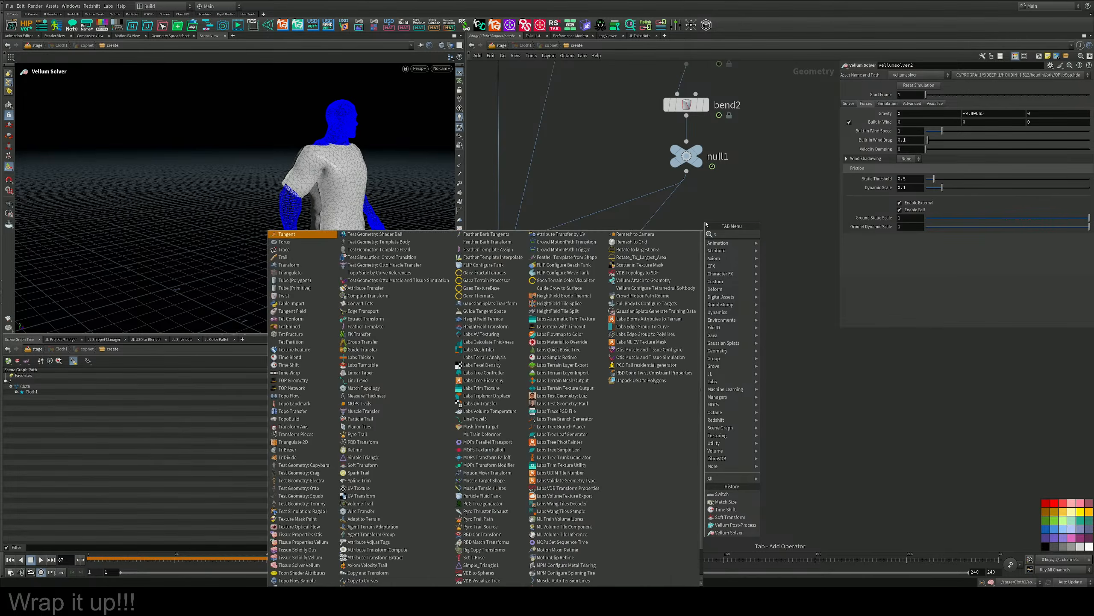
type("ra")
key("Down")
key("Return")
Insert a Transform node on the connection between null1 and switch2.
key("Tab")
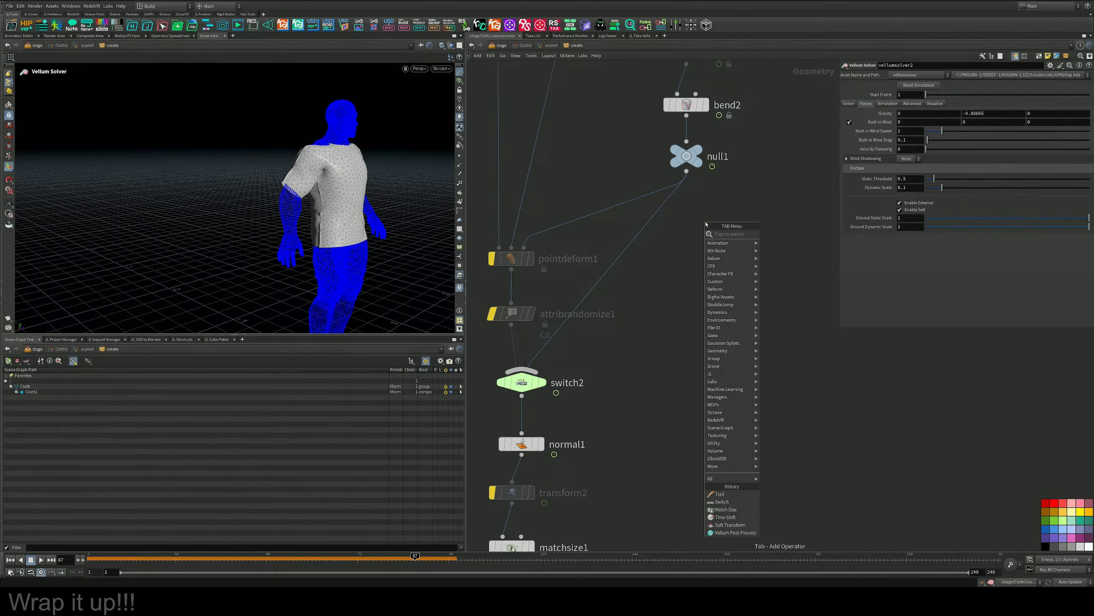
type("tra")
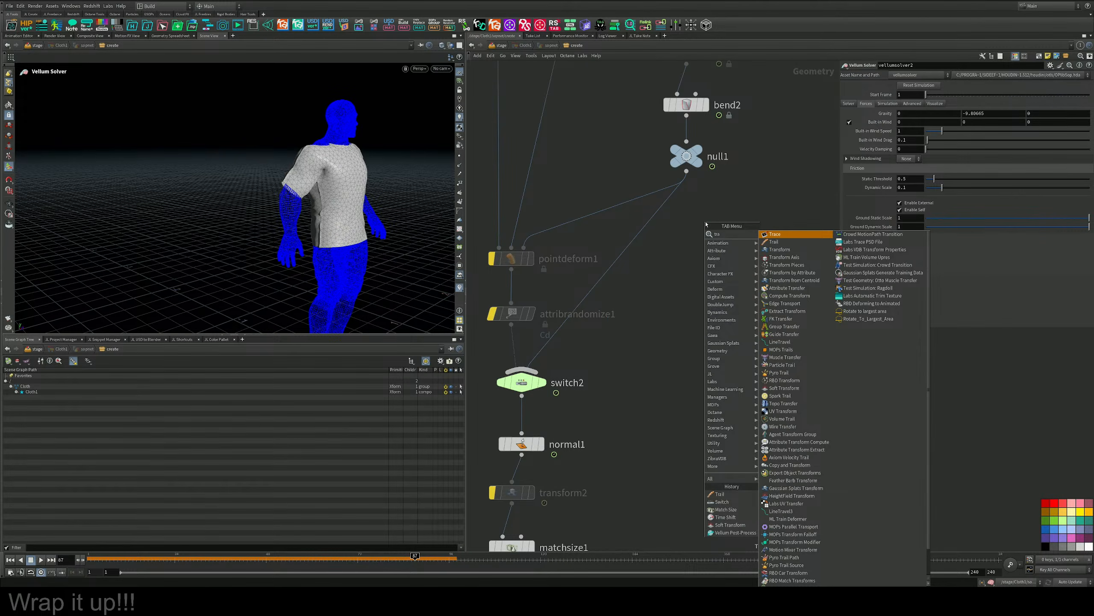
key("Down")
key("Return")
left_click(608, 236)
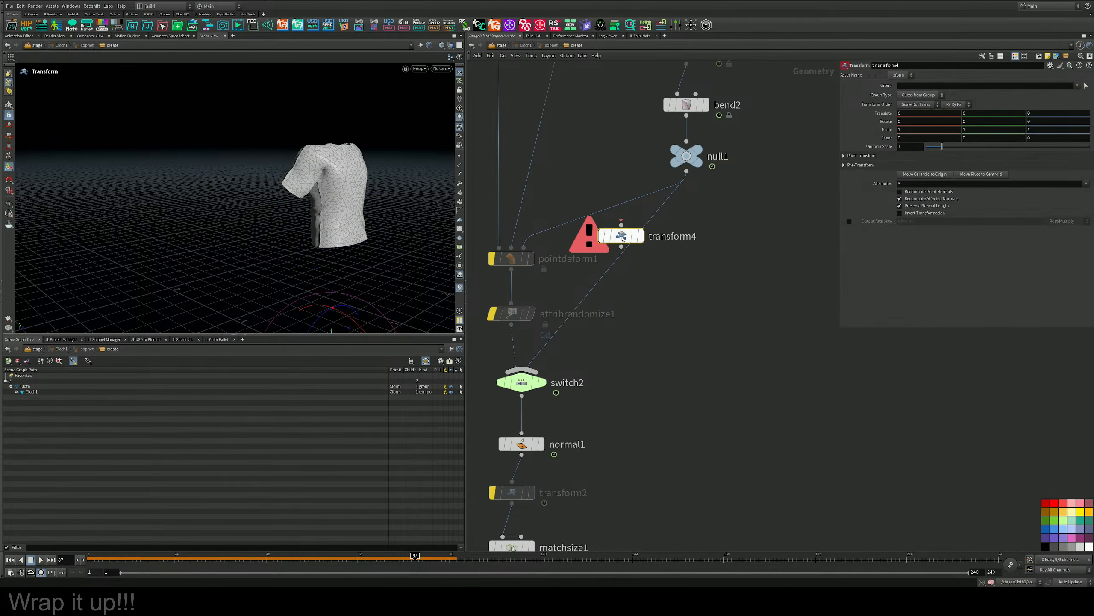
left_click_drag(608, 237, 667, 276)
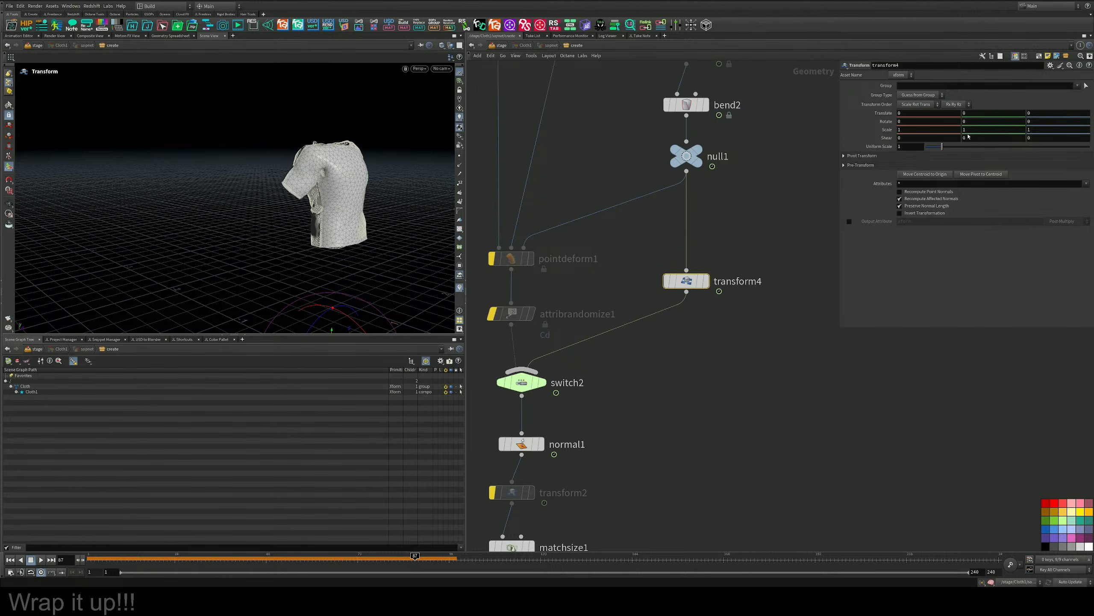
Move the centroid of transform4's geometry to the origin and display transform4.
left_click(930, 174)
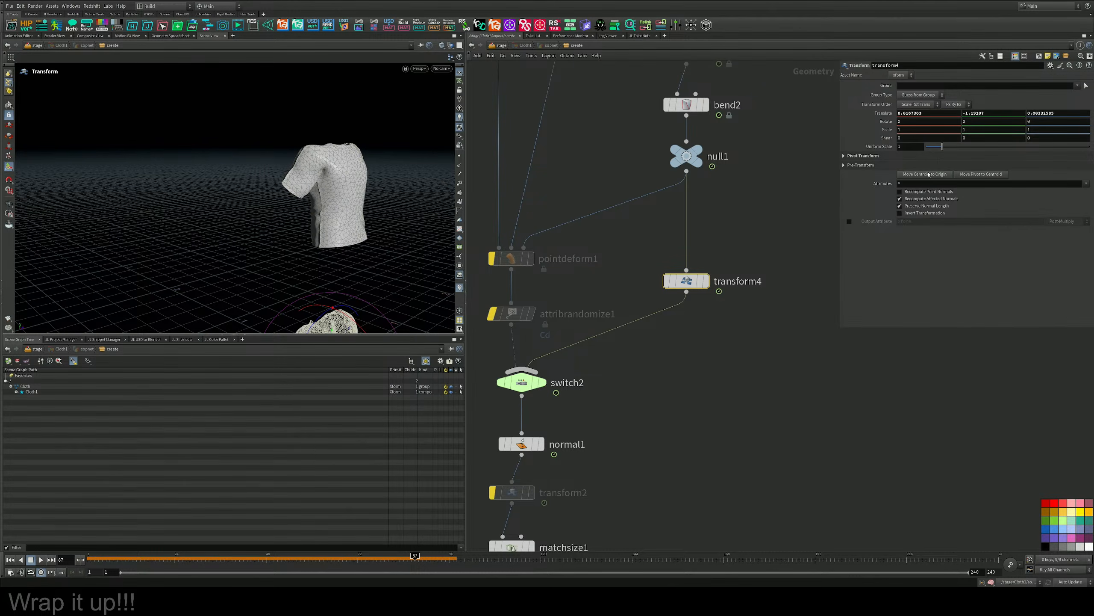
middle_click_drag(399, 208, 352, 162, "alt")
left_click_drag(351, 161, 383, 164, "alt")
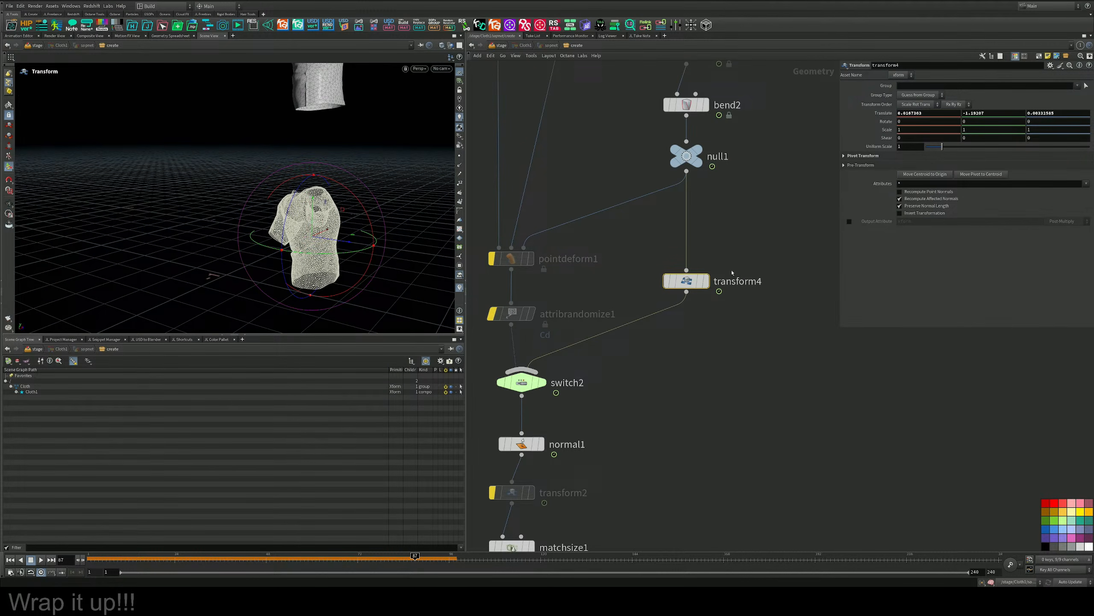
left_click(707, 281)
Flatten the shirt front to back by setting transform4's Z scale to 0.5117.
middle_click_drag(1046, 130, 1026, 130)
left_click_drag(432, 223, 297, 211, "alt")
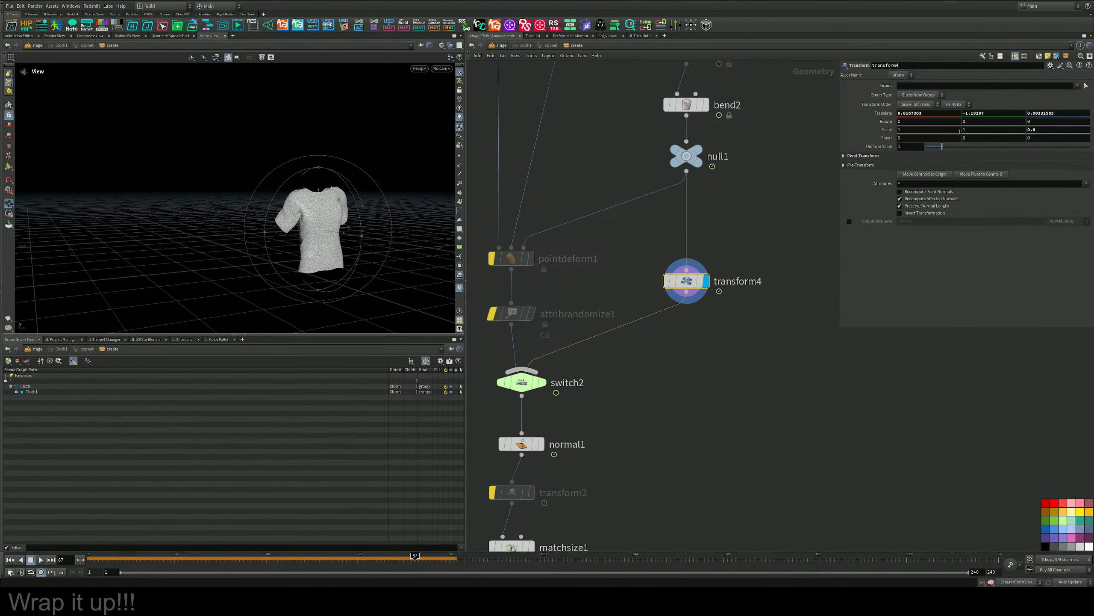
middle_click_drag(1052, 129, 1056, 172)
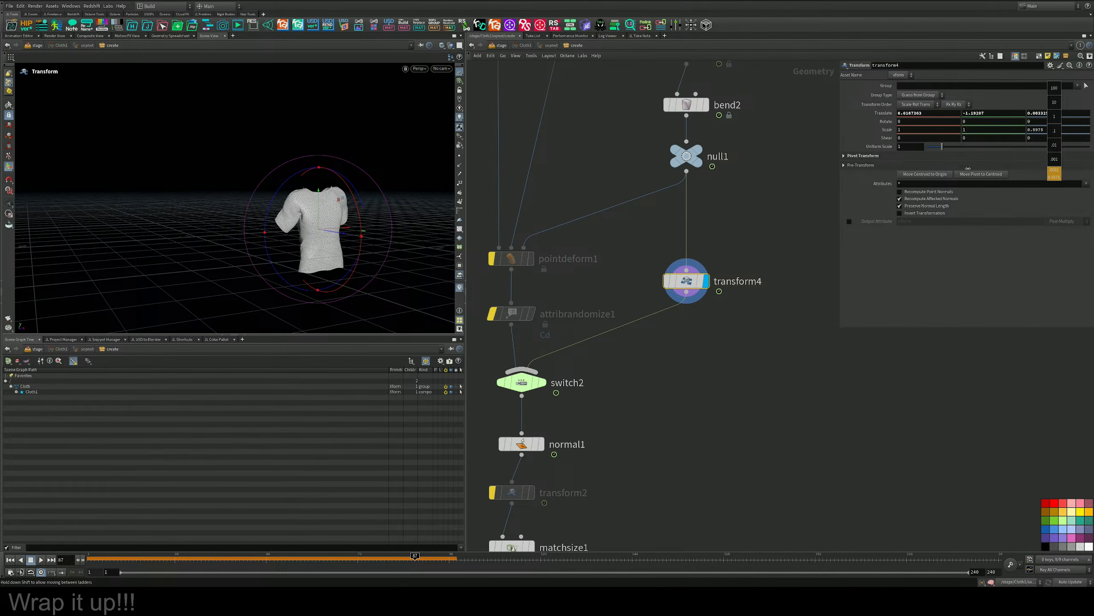
middle_click_drag(969, 168, 1042, 161)
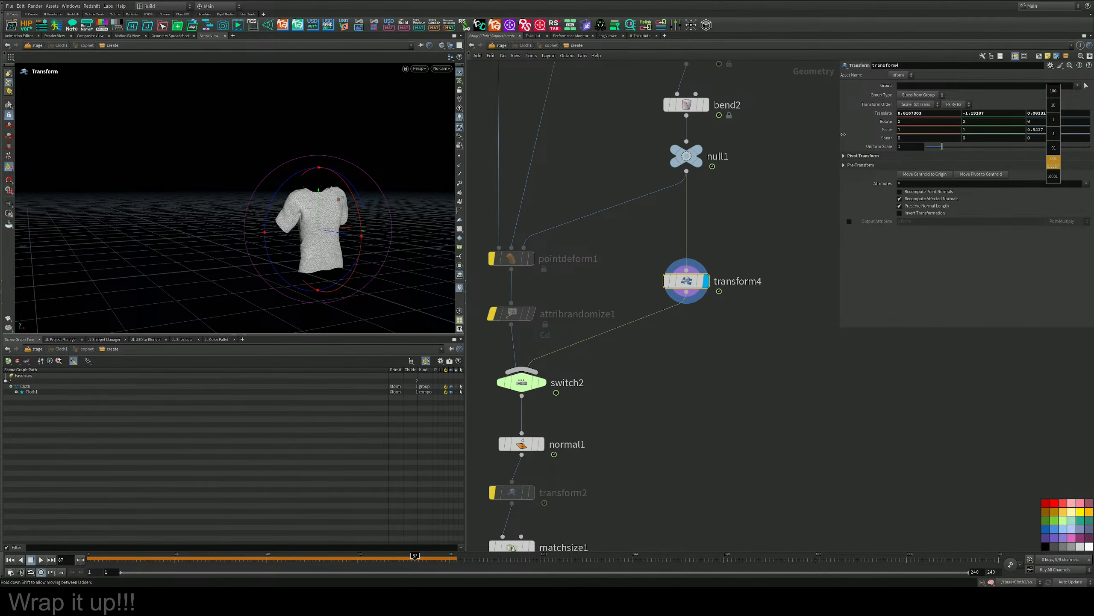
middle_click_drag(760, 111, 1040, 134)
left_click_drag(431, 189, 392, 208, "alt")
Move transform4 up the chain so it sits directly after switch1, ahead of attribfrommap1.
scroll(791, 167, "down", 4)
middle_click_drag(792, 166, 726, 306)
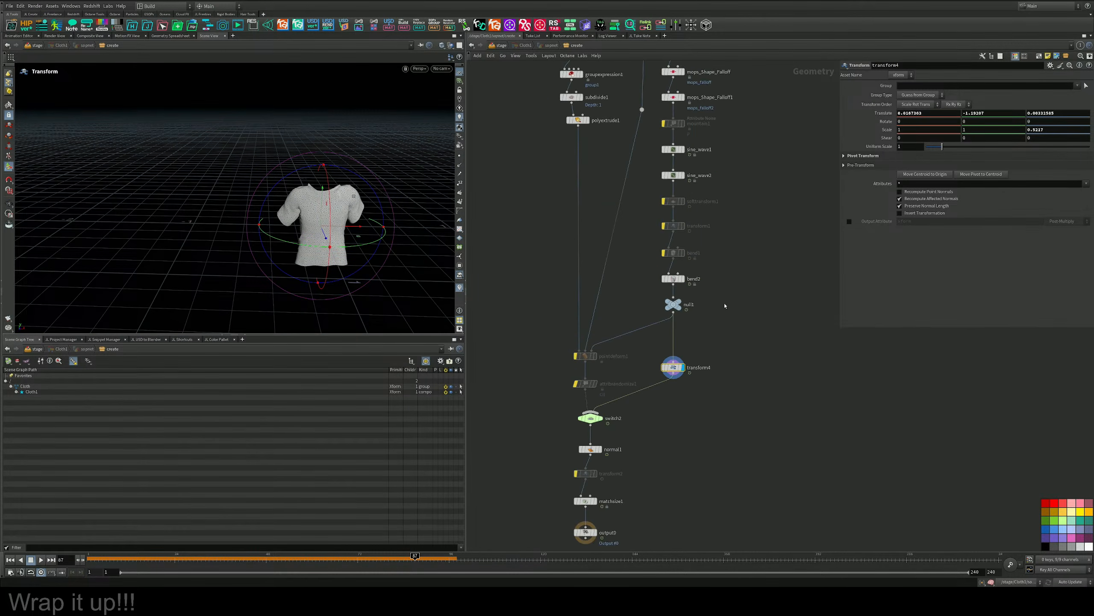
middle_click_drag(726, 261, 708, 347)
mouse_move(705, 386)
middle_mouse_down()
mouse_move(693, 513)
mouse_move(712, 393)
middle_mouse_up()
left_click_drag(660, 460, 654, 113)
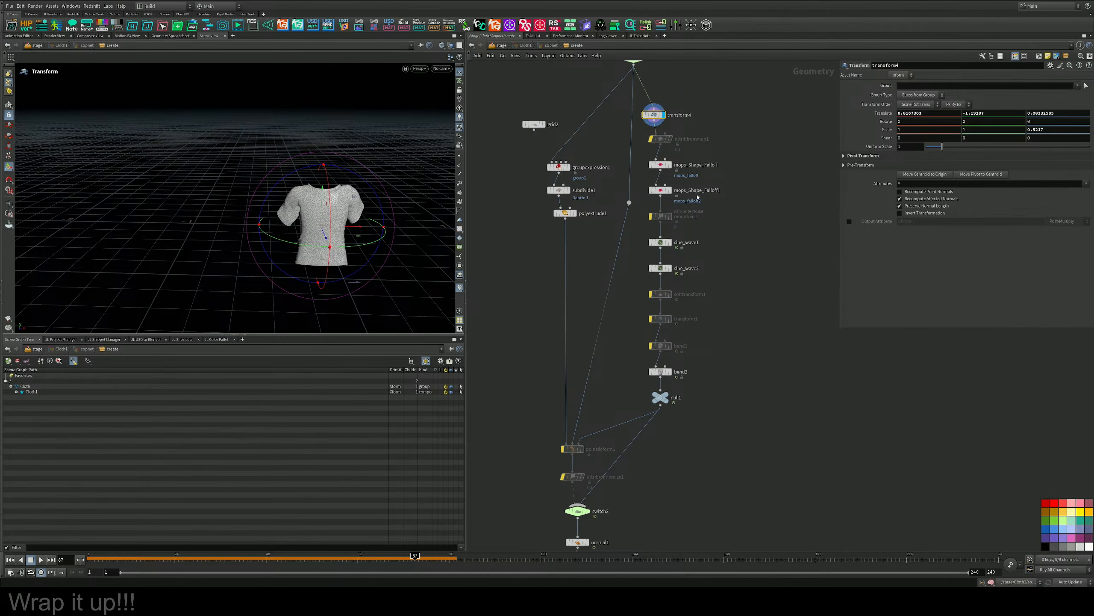
middle_click_drag(688, 313, 680, 355)
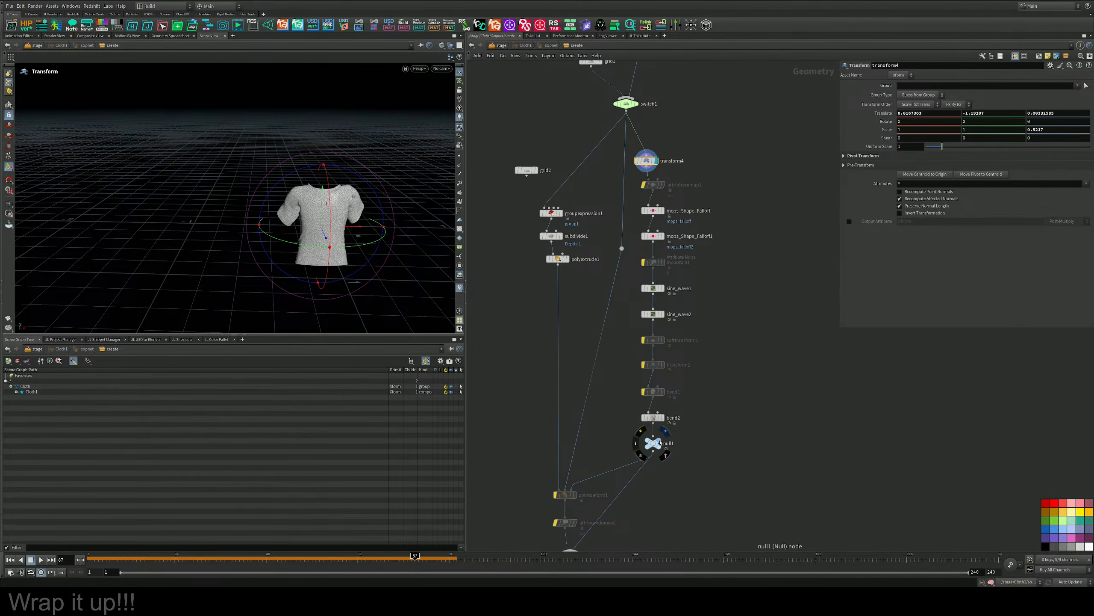
Display null1 to check the shirt's deformation and adjust the second Intensity value of sine_wave2.
left_click(666, 443)
left_click_drag(397, 230, 383, 189, "alt")
right_click_drag(384, 190, 447, 197, "alt")
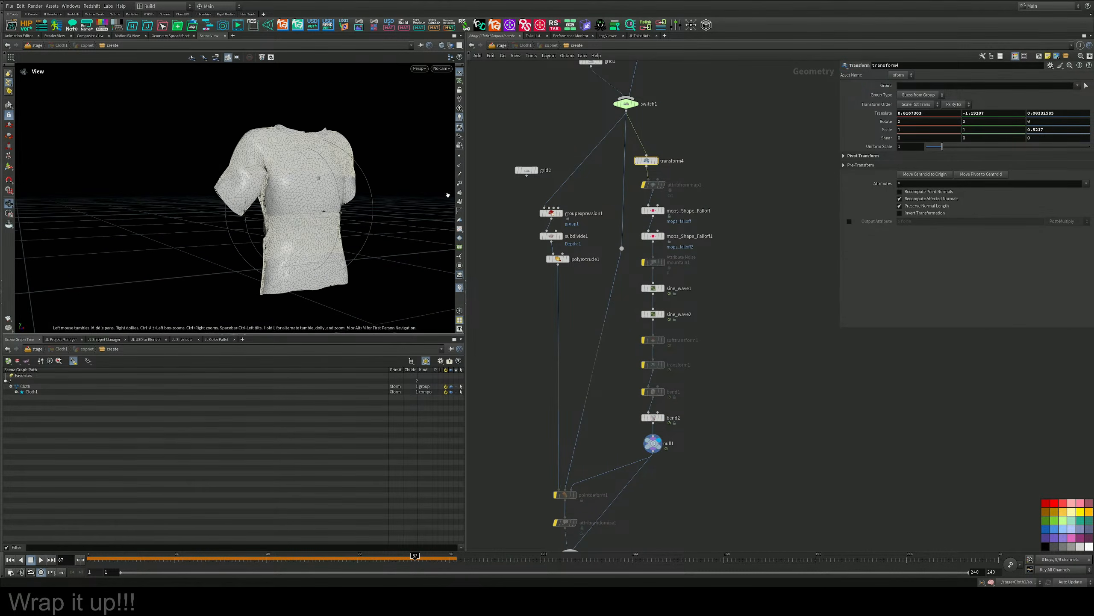
left_click_drag(447, 196, 487, 172, "alt")
scroll(672, 302, "up", 3)
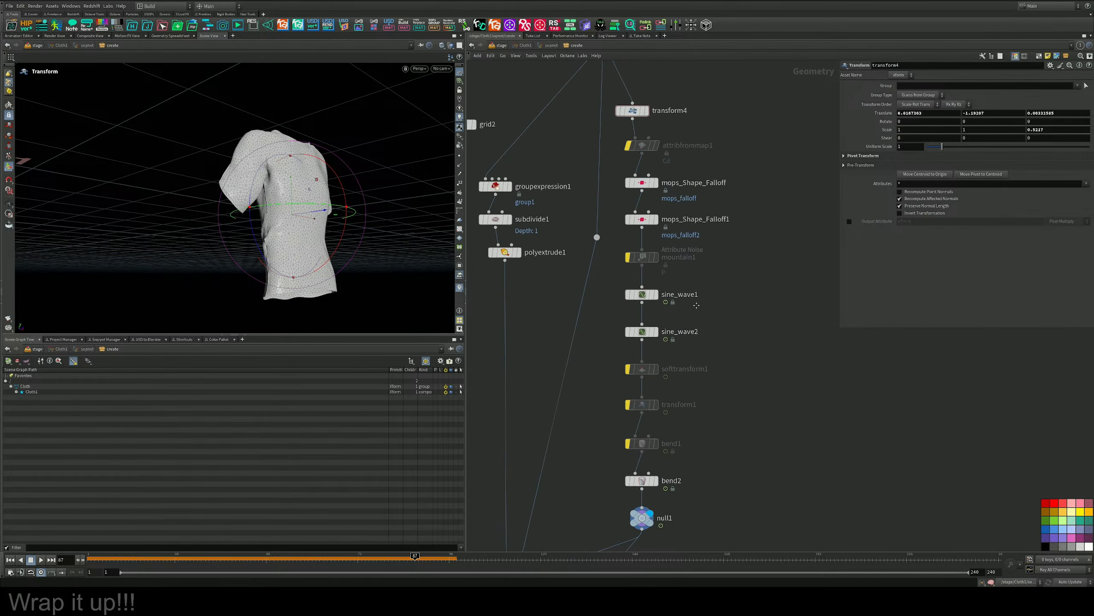
left_click(642, 330)
middle_click_drag(1007, 140, 1033, 160)
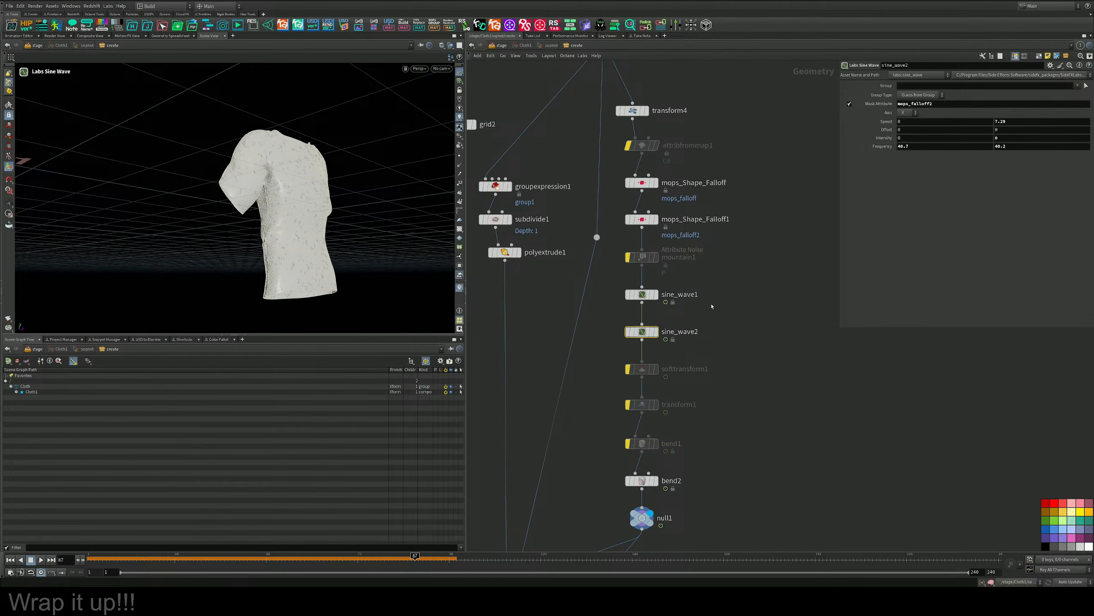
Turn on Preview Falloff for mops_Shape_Falloff and inspect the falloff across the shirt.
left_click(726, 317)
left_click(641, 332)
left_click(642, 182)
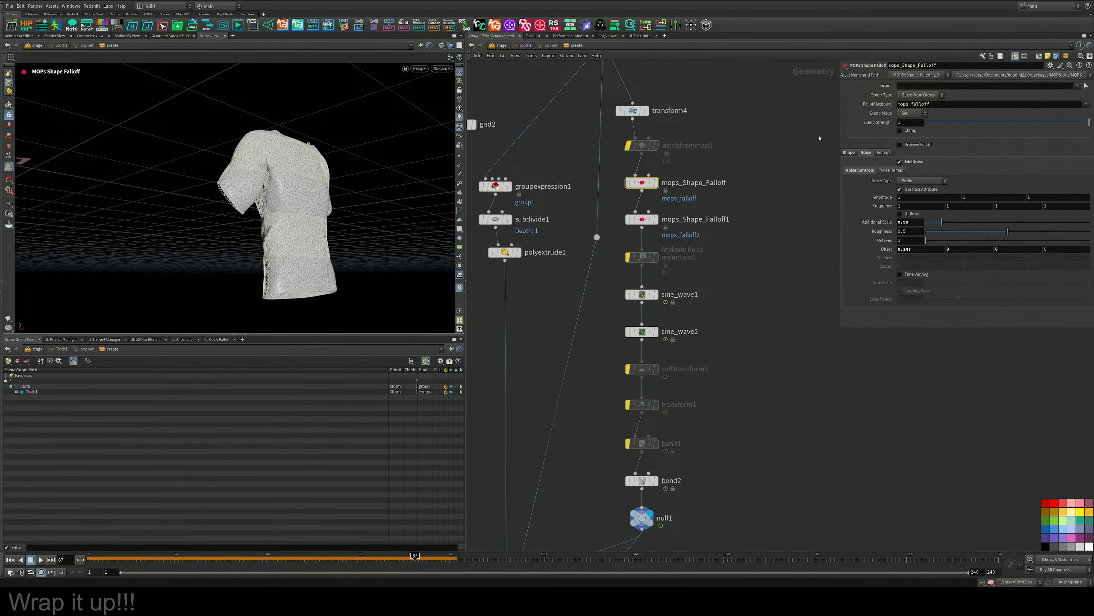
left_click(900, 145)
left_click_drag(335, 182, 280, 194, "alt")
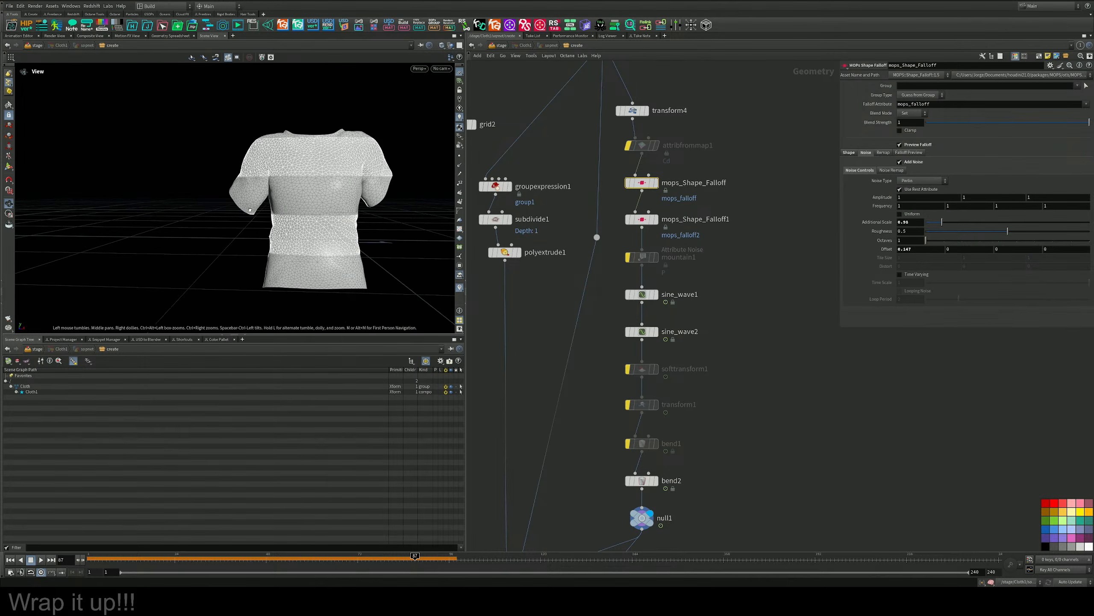
middle_click_drag(280, 194, 280, 259, "alt")
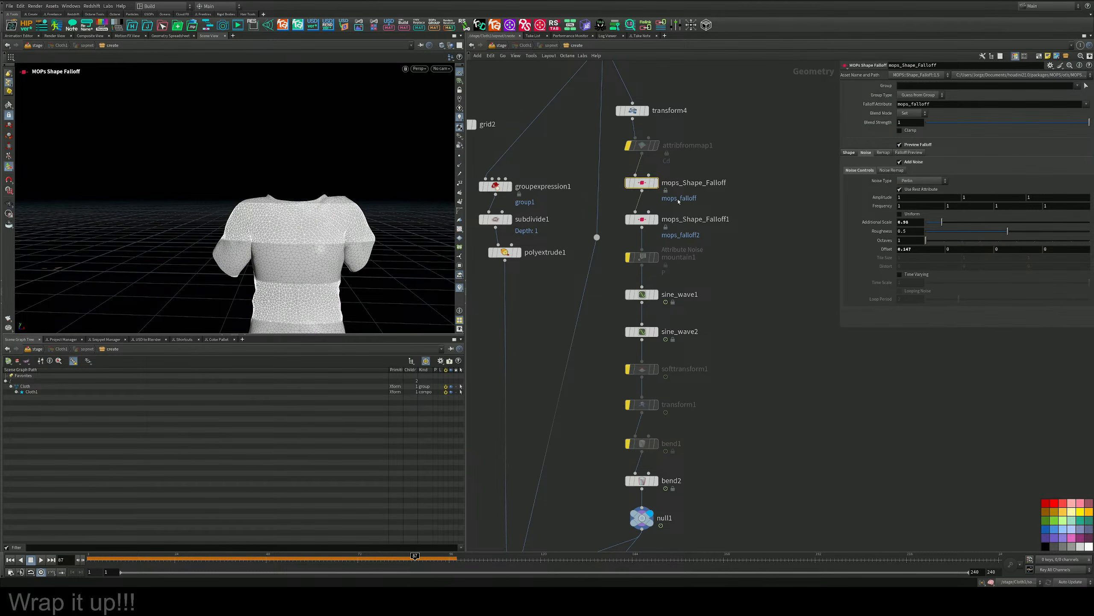
Reset all three Translate values of transform4 to 0 and frame the shirt.
middle_click_drag(678, 202, 682, 258)
left_click(636, 167)
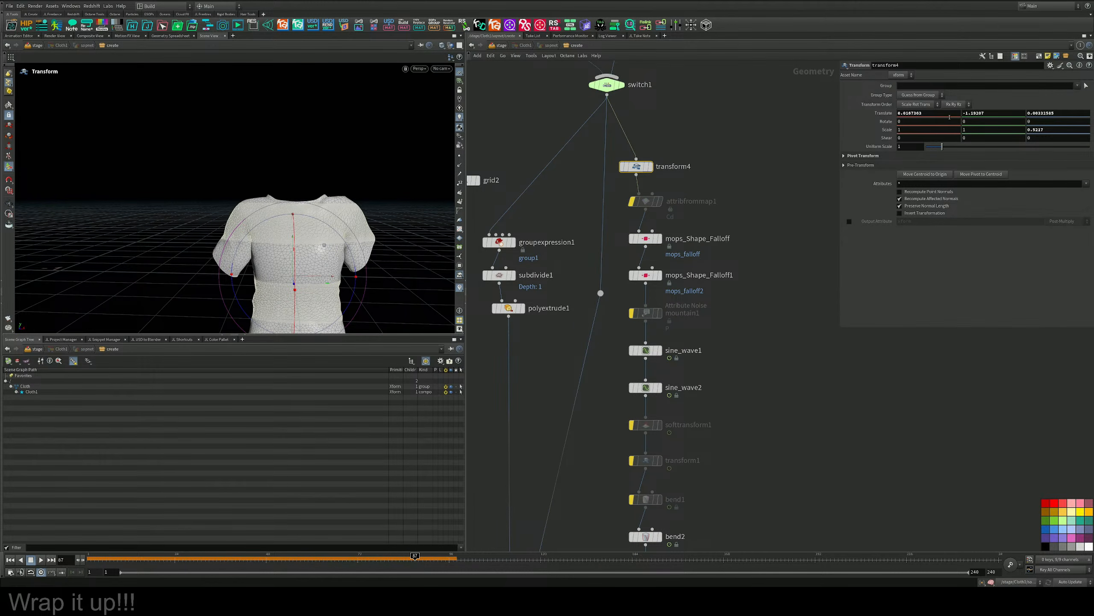
key("Tab")
type("0")
key("Tab")
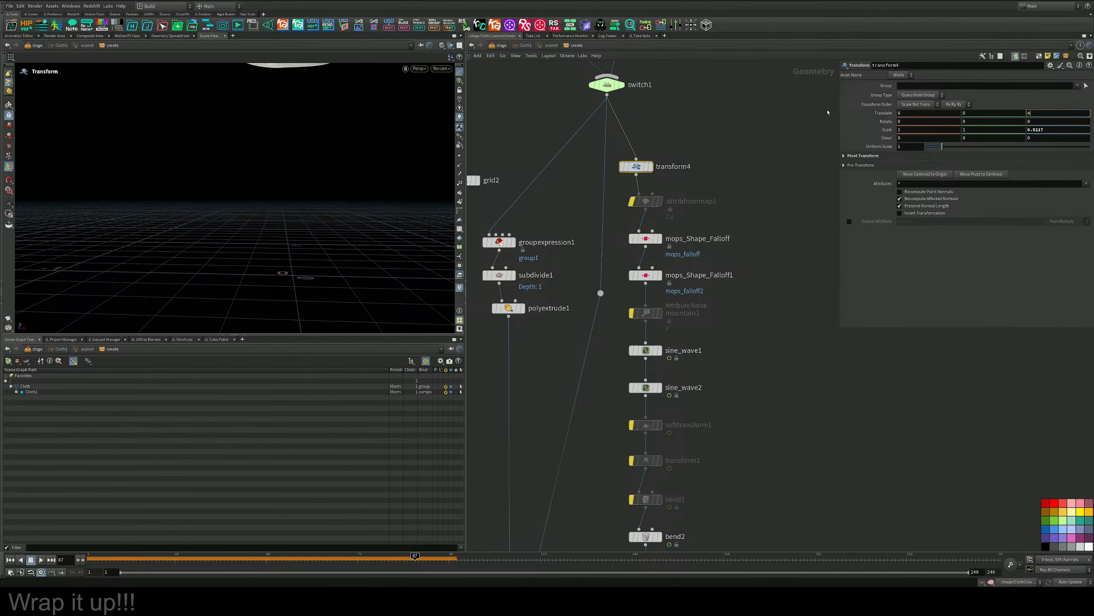
key("f")
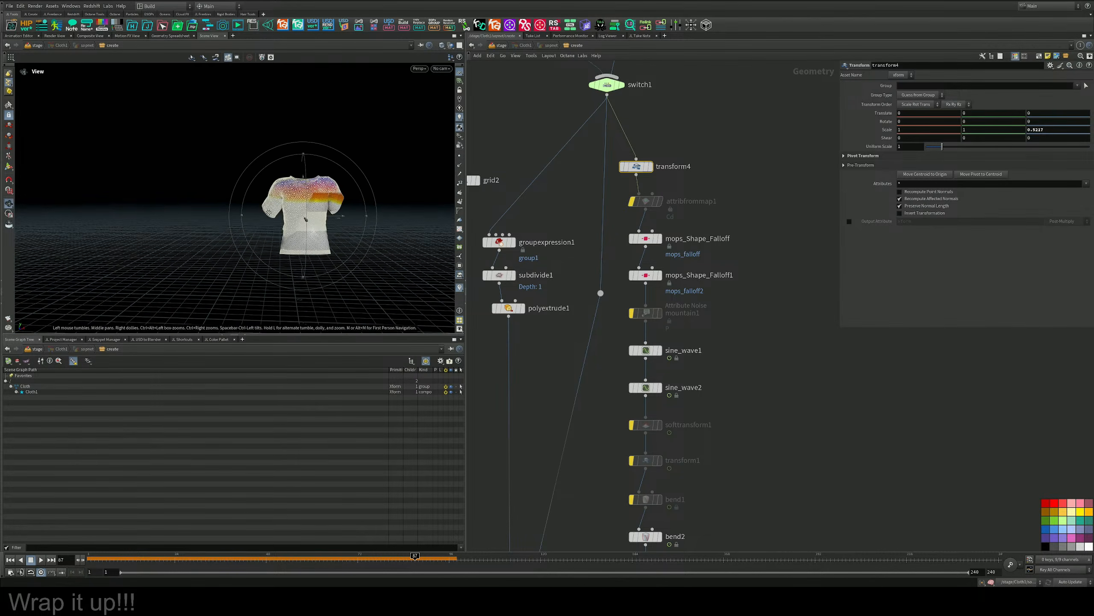
Compare the shirt at mops_Shape_Falloff with the deformed result at null1 by displaying each node.
left_click(661, 238)
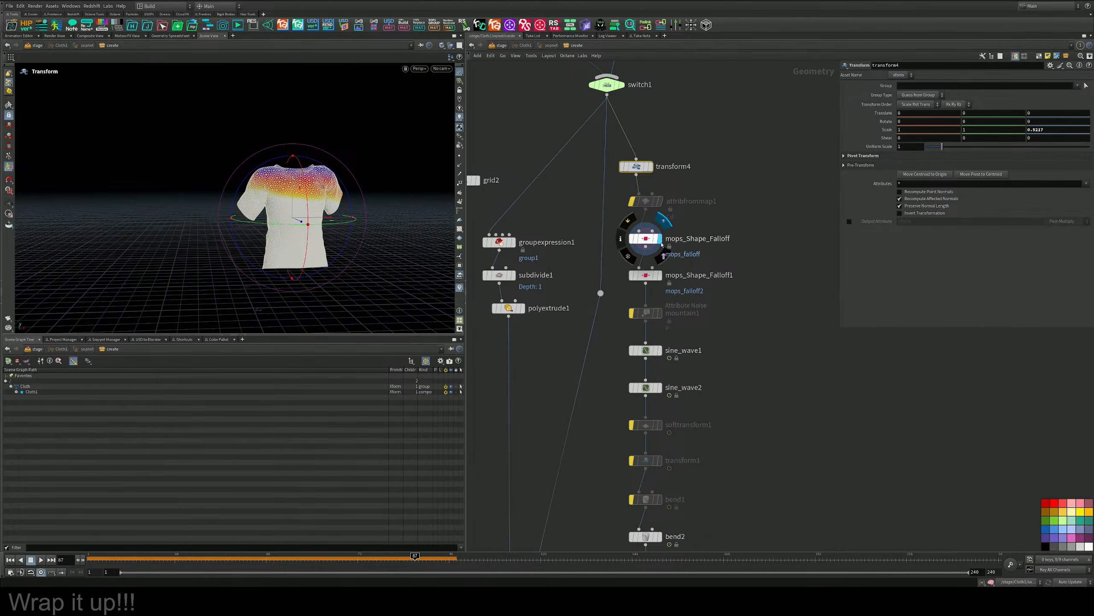
middle_click_drag(738, 300, 785, 92)
left_click(710, 348)
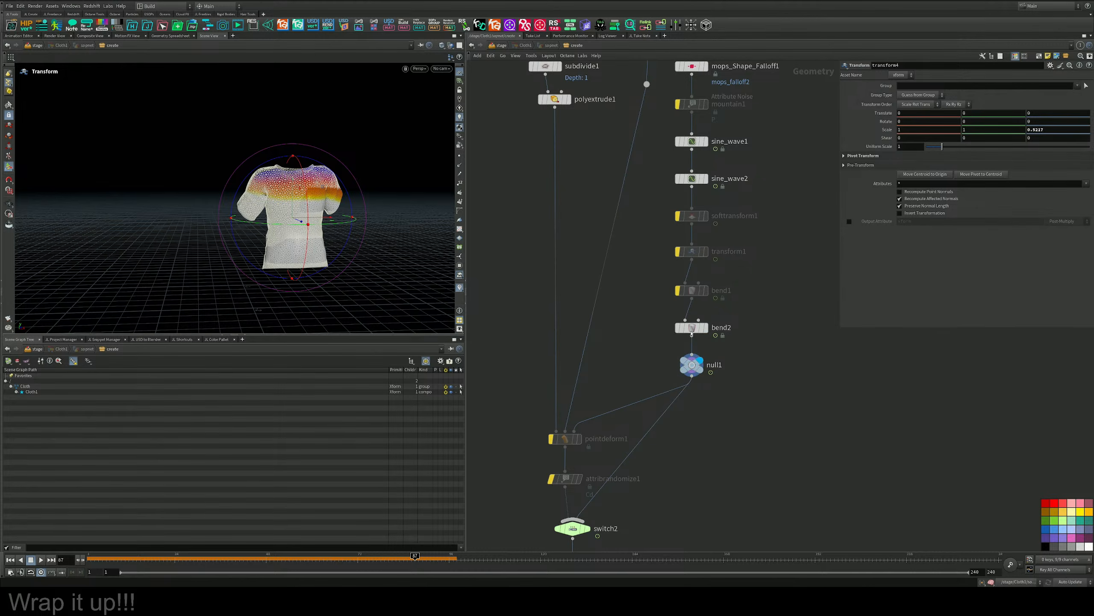
left_click_drag(379, 223, 332, 226, "alt")
right_click_drag(333, 227, 400, 210, "alt")
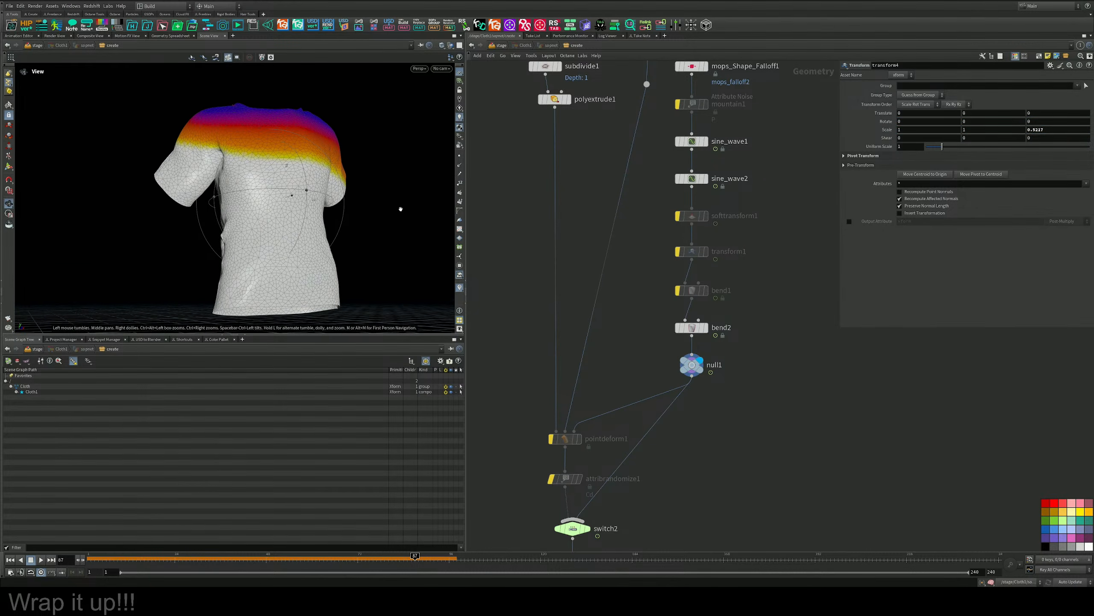
Try a different second Frequency value on sine_wave2 and undo the last change.
left_click(698, 178)
middle_click_drag(1006, 147, 1051, 171)
left_click(693, 142)
key("ctrl+z")
Set the second Frequency value of sine_wave1 to 23.3 and check the waves on the shirt.
left_click_drag(286, 195, 308, 203, "alt")
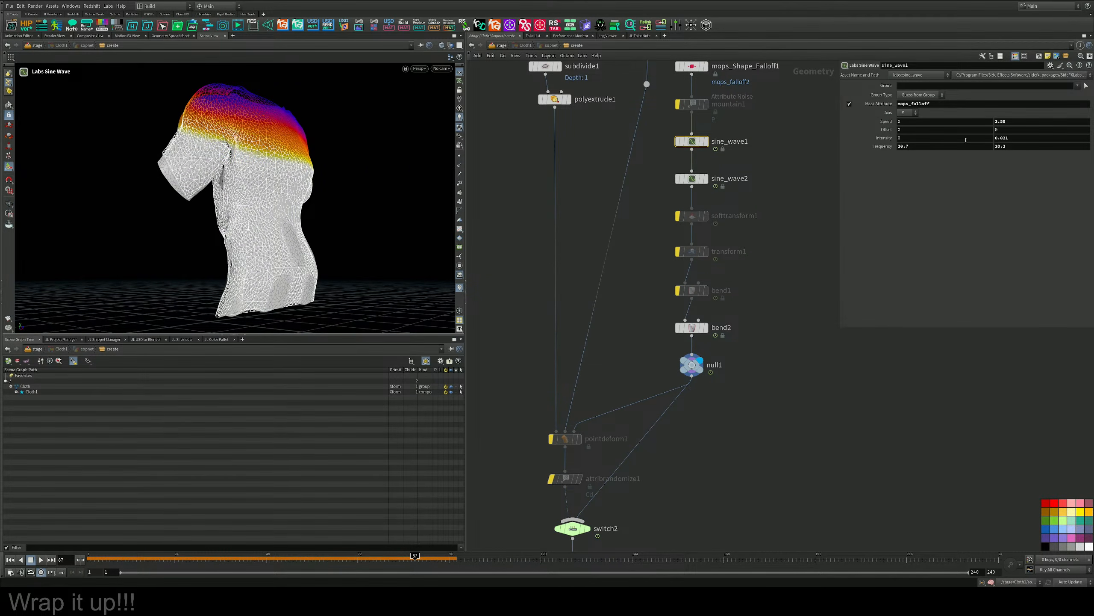
middle_click_drag(1008, 147, 1030, 146)
left_click_drag(297, 190, 248, 199, "alt")
Display output0 at the end of the chain and inspect the finished shirt.
left_click(743, 440)
middle_click_drag(721, 430, 720, 276)
scroll(727, 353, "down", 3)
left_click_drag(334, 193, 379, 148, "alt")
middle_click_drag(818, 378, 841, 252)
scroll(670, 304, "up", 4)
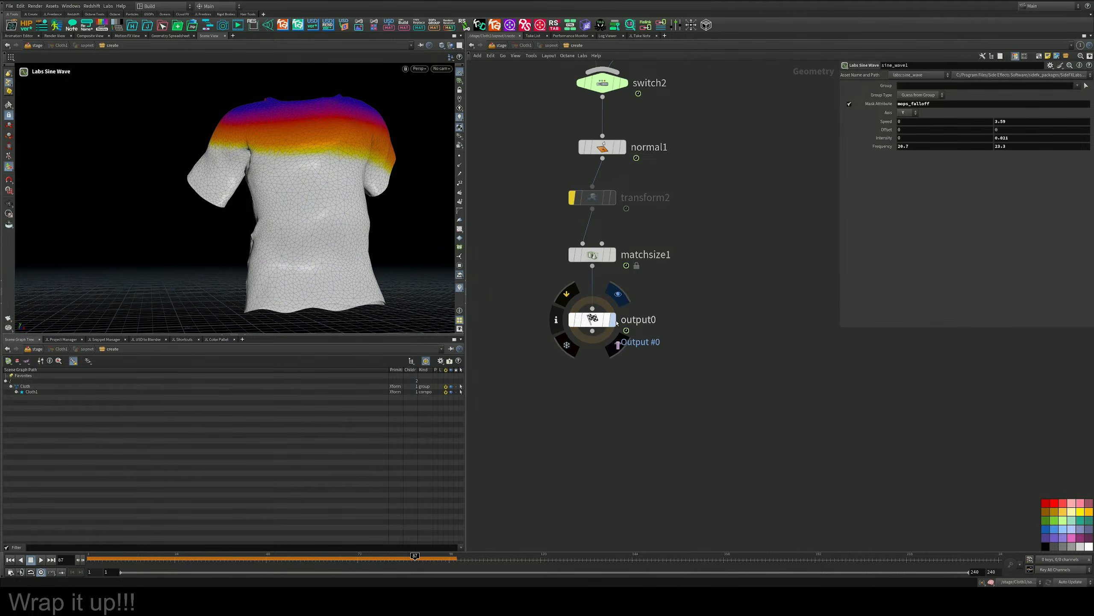
left_click(613, 321)
middle_click_drag(714, 259, 730, 325)
key("space+g")
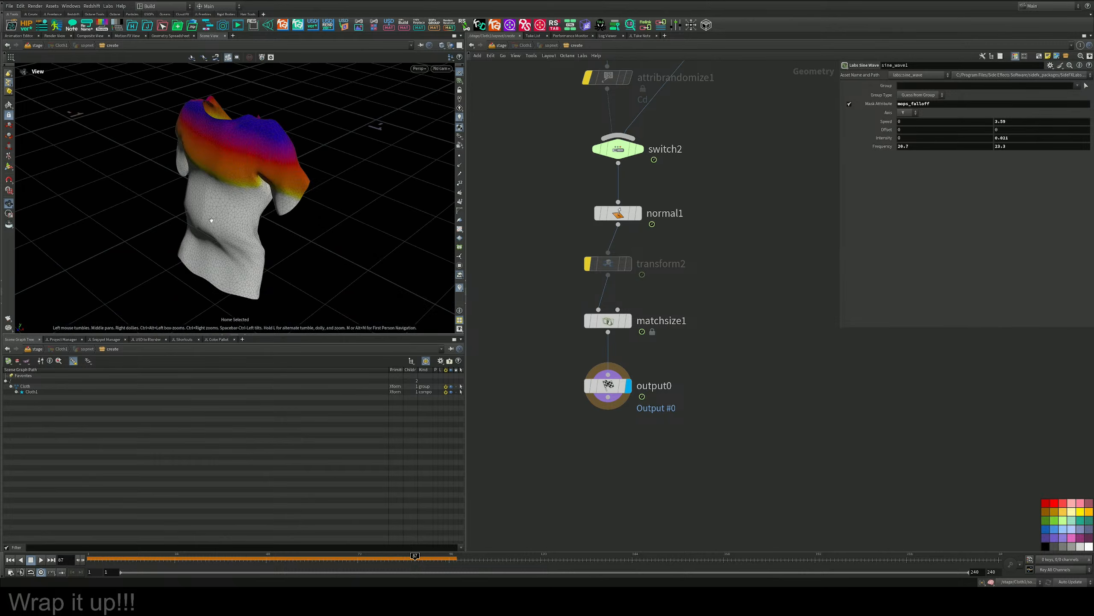
left_click_drag(211, 221, 297, 179, "alt")
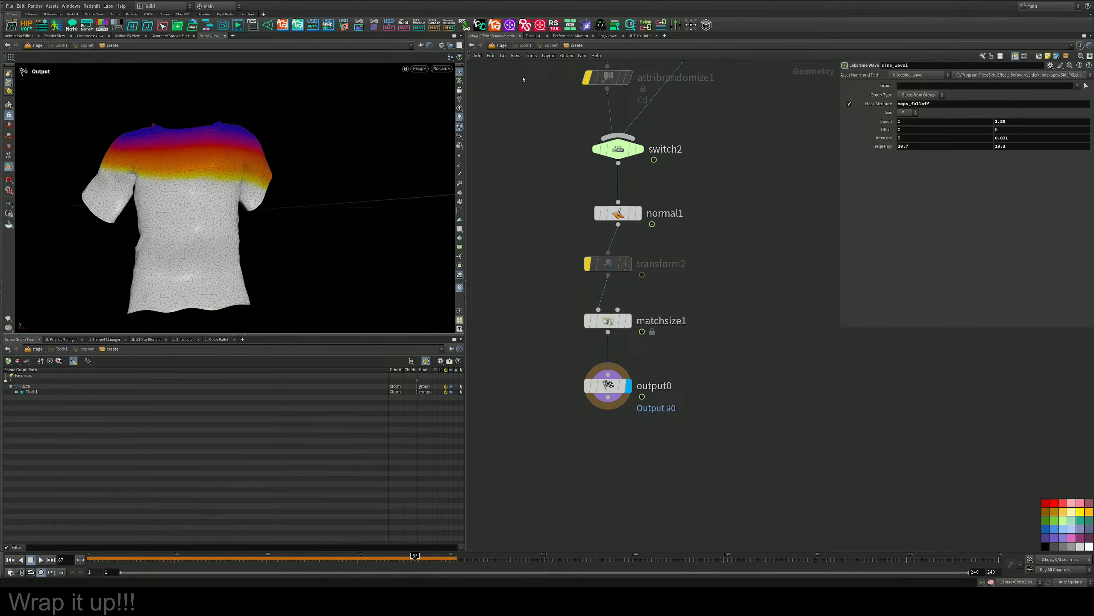
Return to the stage level, check the shirt in a Karma XPU render, and switch the viewport back to Houdini VK.
left_click(502, 45)
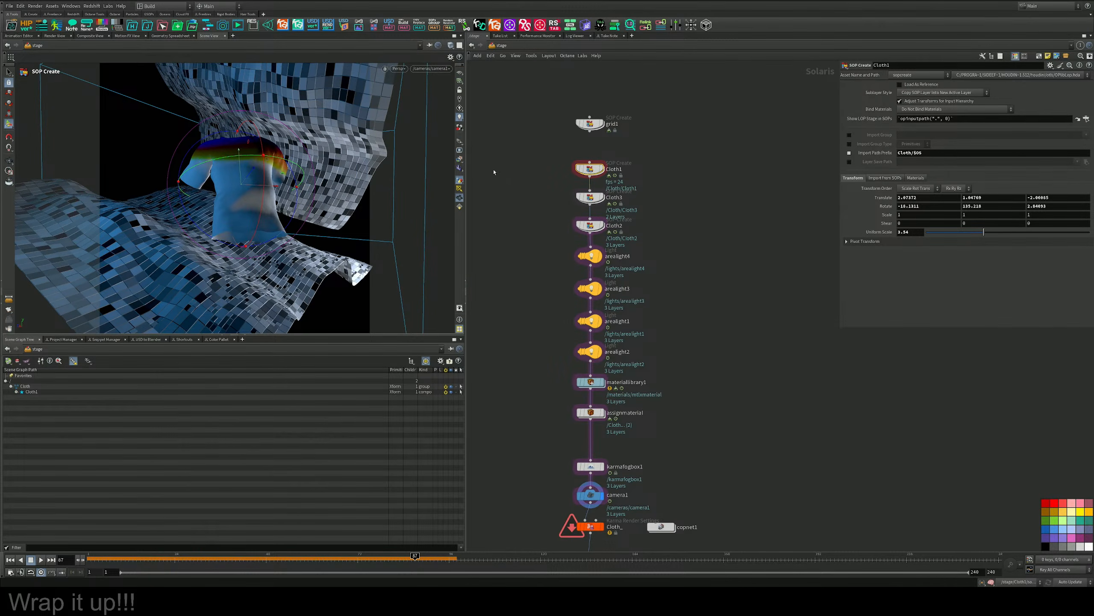
left_click(397, 68)
left_click(405, 111)
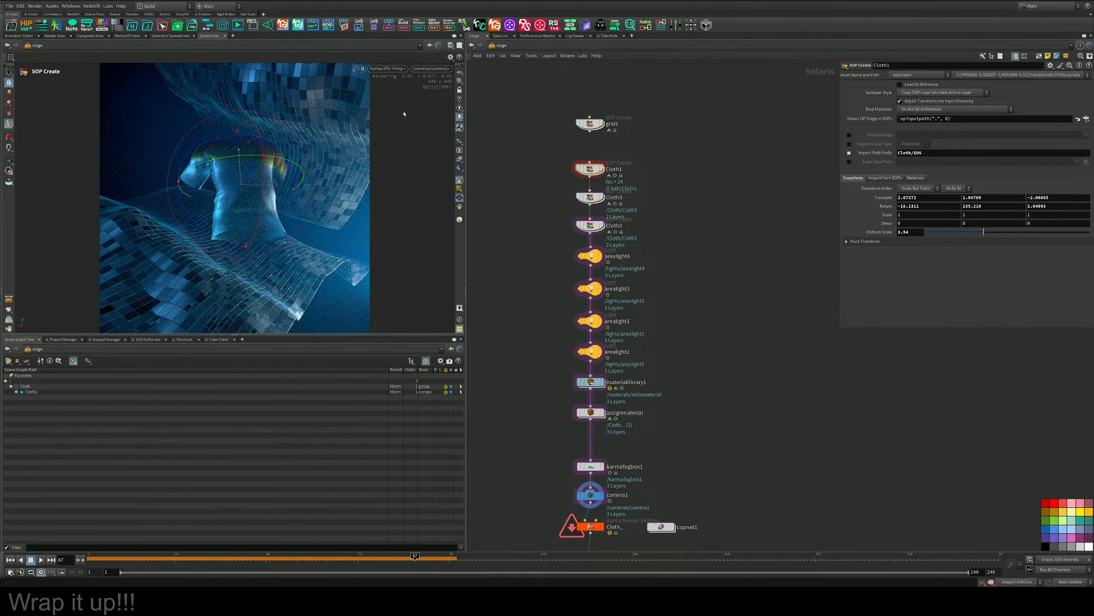
left_click(387, 69)
left_click(404, 96)
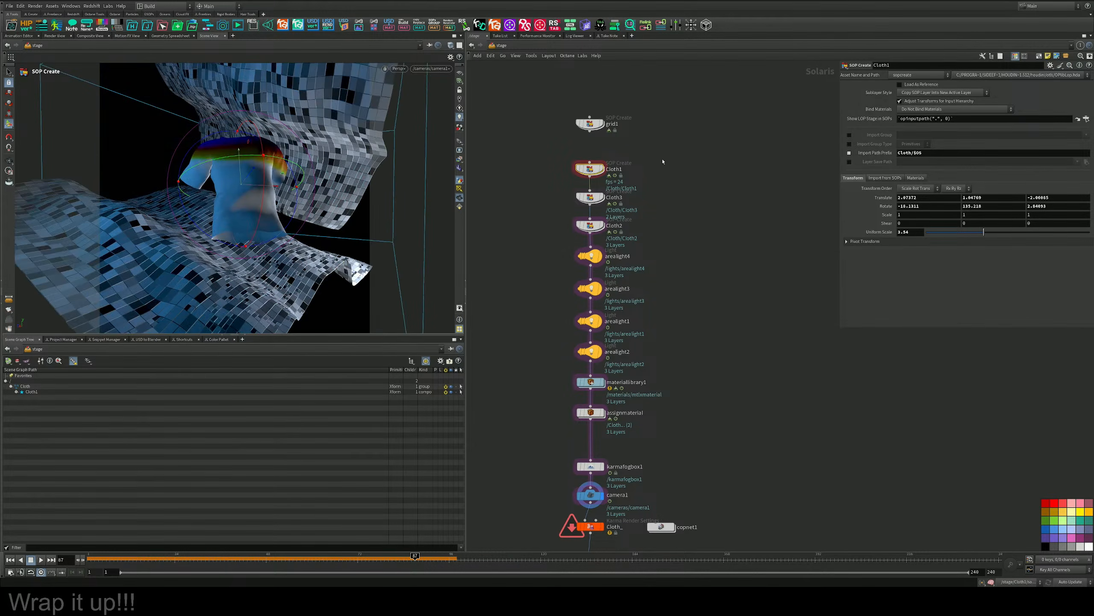
Turn off Preview Falloff for mops_Shape_Falloff inside Cloth1 and check that mops_Shape_Falloff1 has no preview either.
double_click(590, 172)
scroll(690, 227, "down", 6)
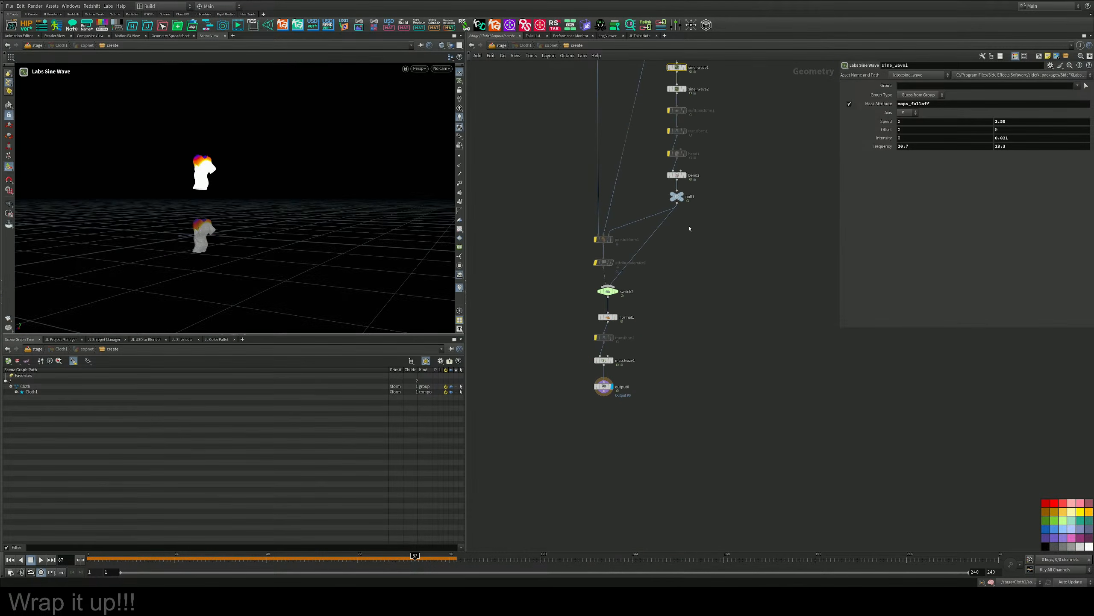
middle_click_drag(689, 227, 696, 376)
scroll(675, 253, "up", 3)
left_click(624, 269)
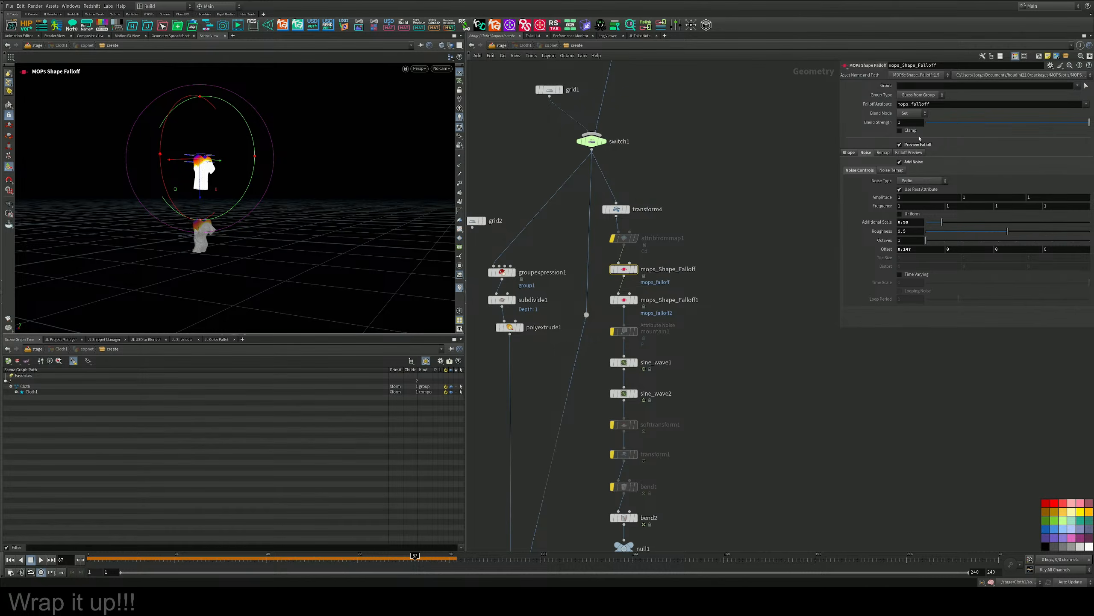
left_click(624, 300)
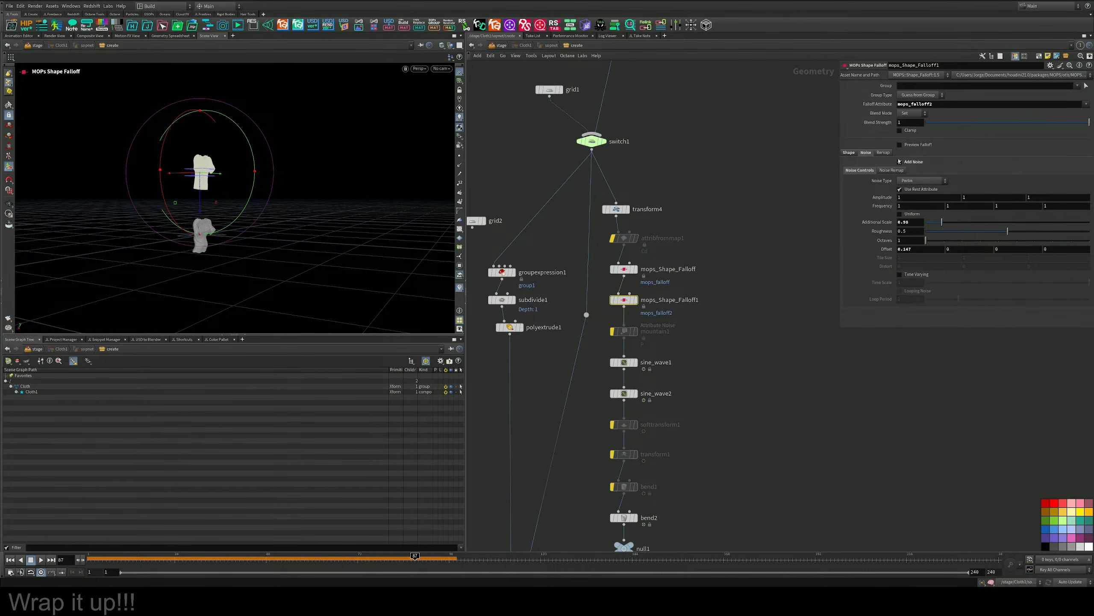
Return to the stage level and render the viewport with Karma XPU.
key("u")
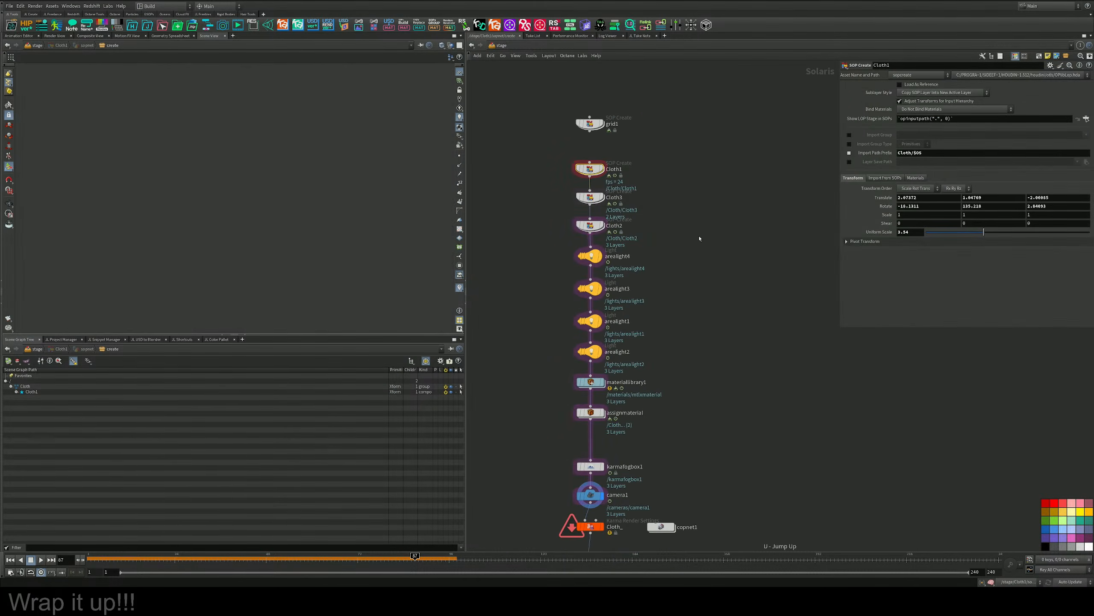
left_click(399, 68)
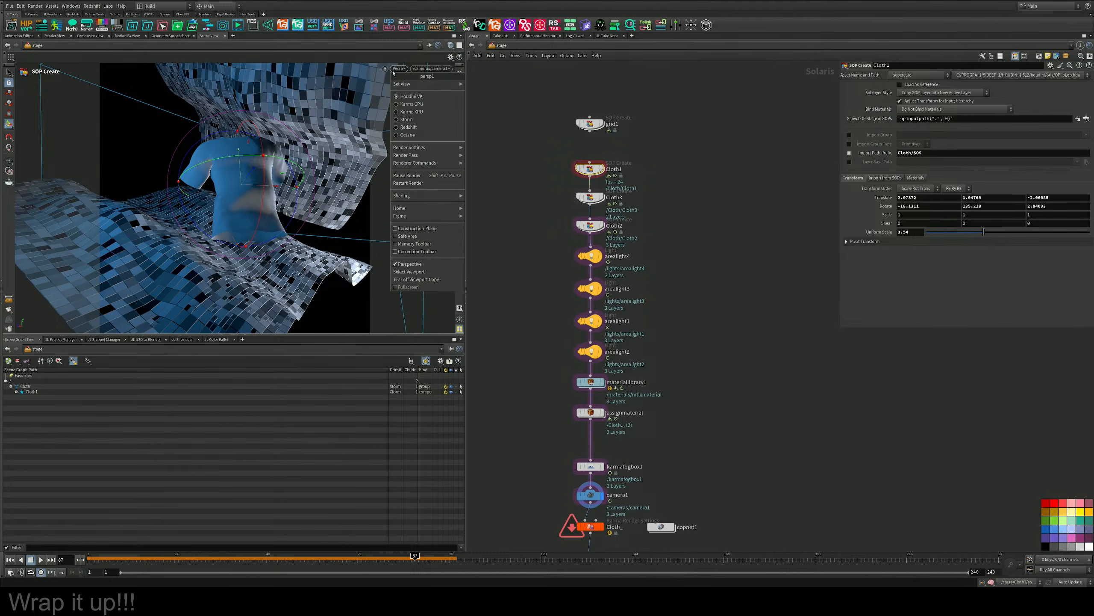
left_click(400, 111)
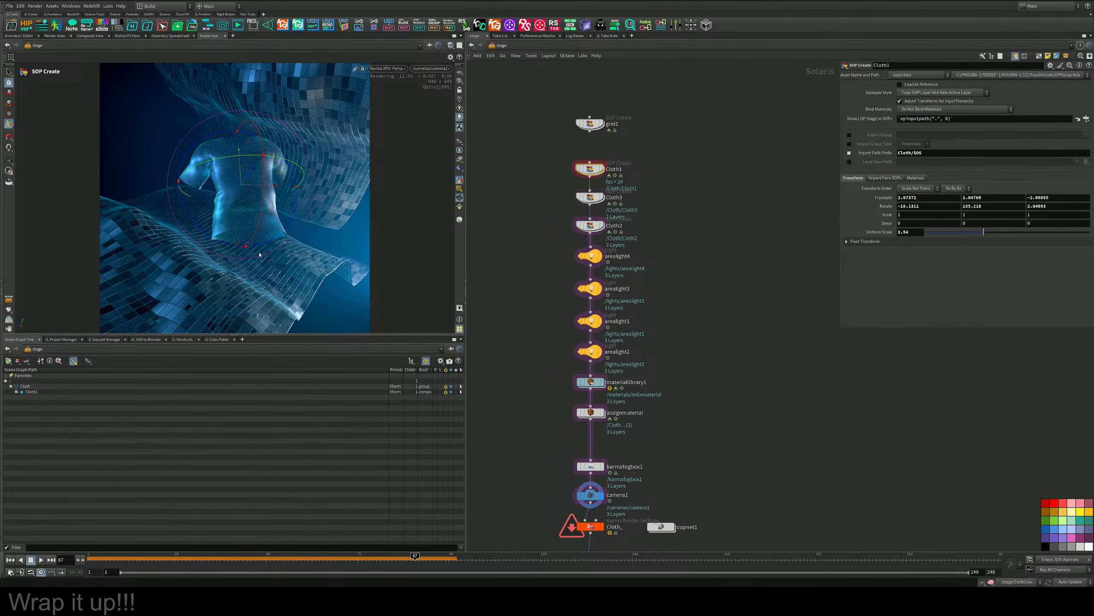
Try an extra area light copied from arealight4 and inserted directly after Cloth2, then delete it.
middle_click_drag(660, 296, 628, 260)
left_click_drag(593, 251, 592, 235, "alt")
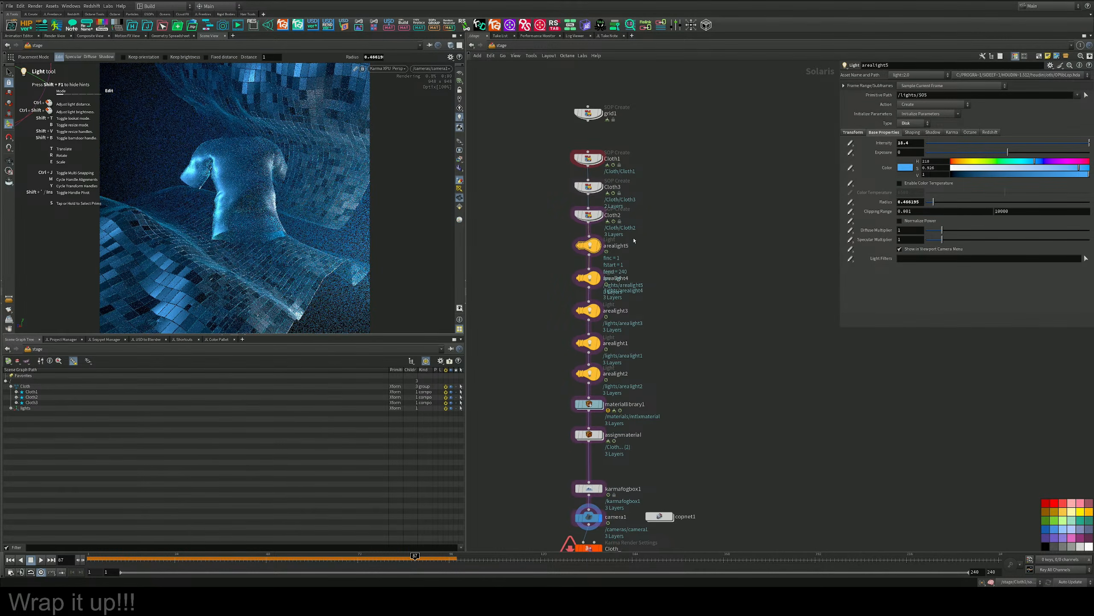
double_click(907, 144)
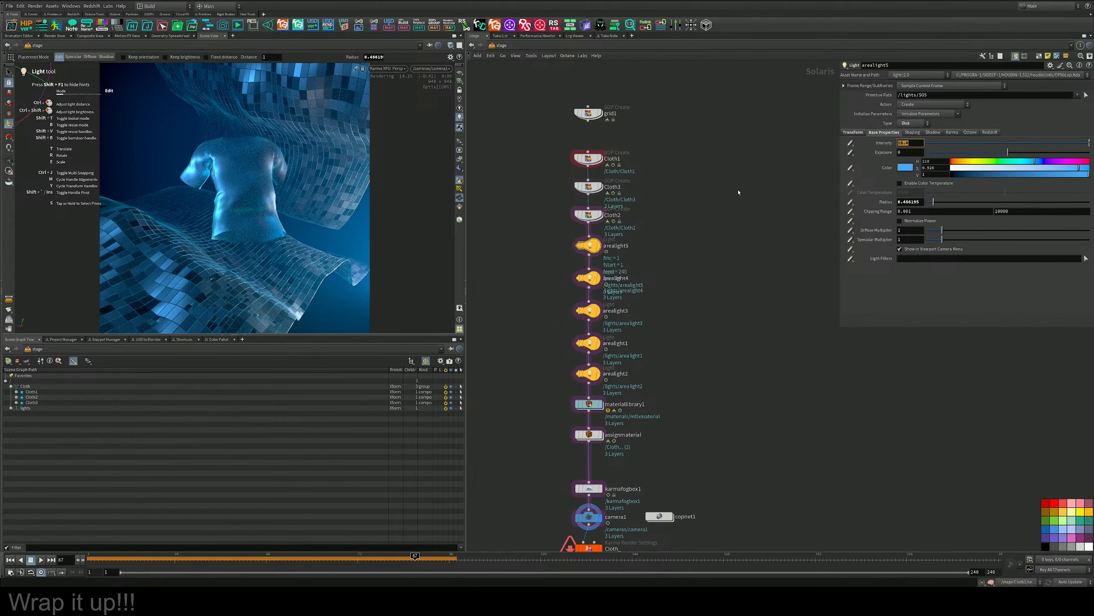
key("Delete")
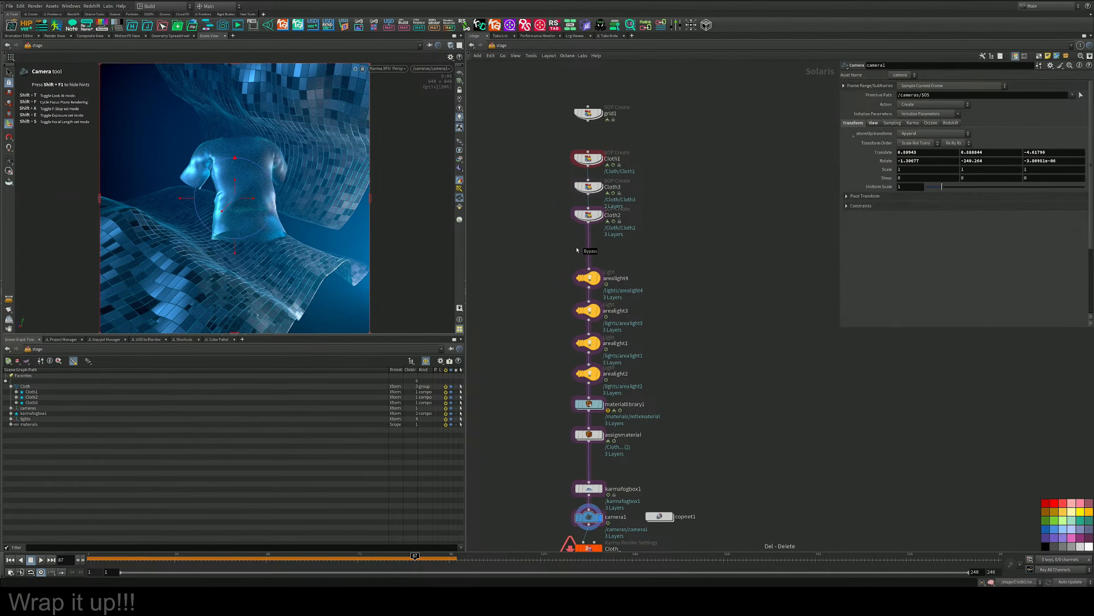
Duplicate mtlxmaterial inside materiallibrary1 and name the copy Shirt.
double_click(594, 381)
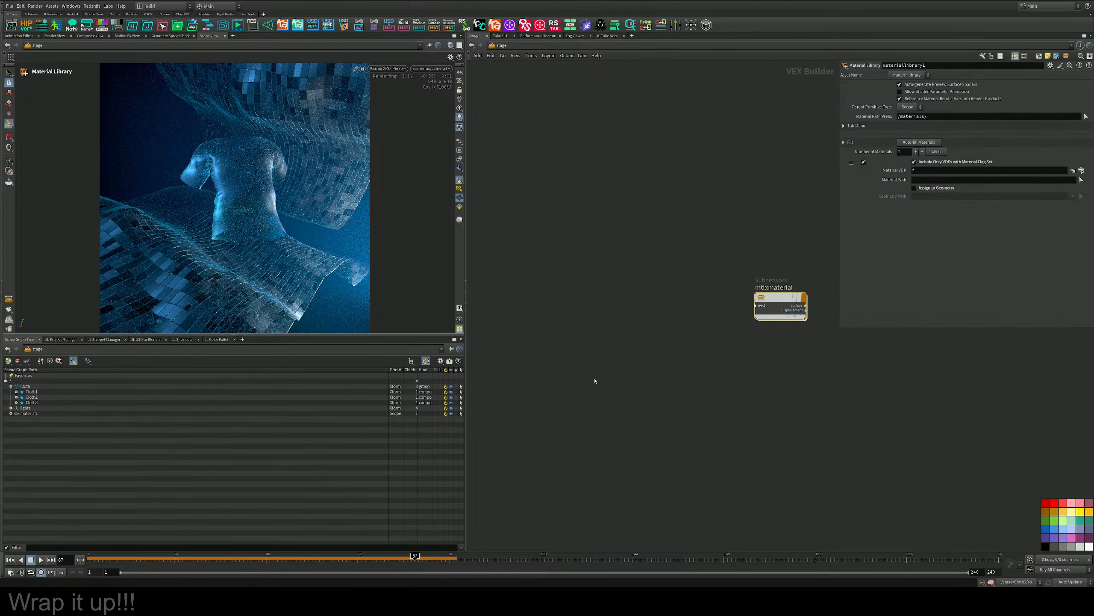
left_click_drag(775, 299, 713, 258)
left_click_drag(713, 258, 714, 346, "alt")
double_click(728, 337)
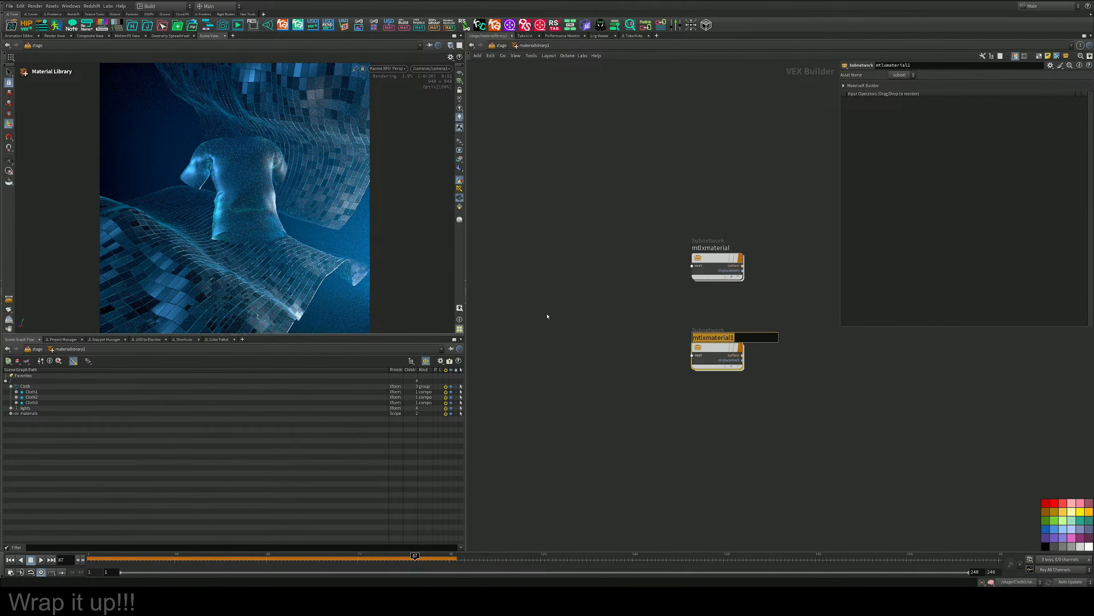
key("Return")
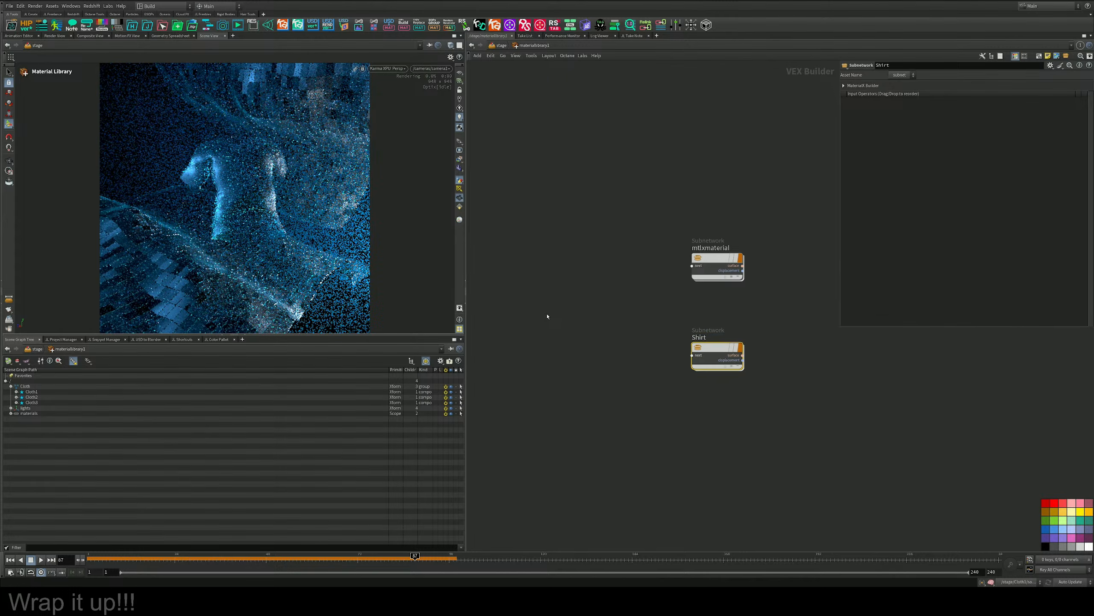
Assign the Shirt material to the T-shirt using the Houdini VK view, and resume the Karma XPU render.
left_click(406, 69)
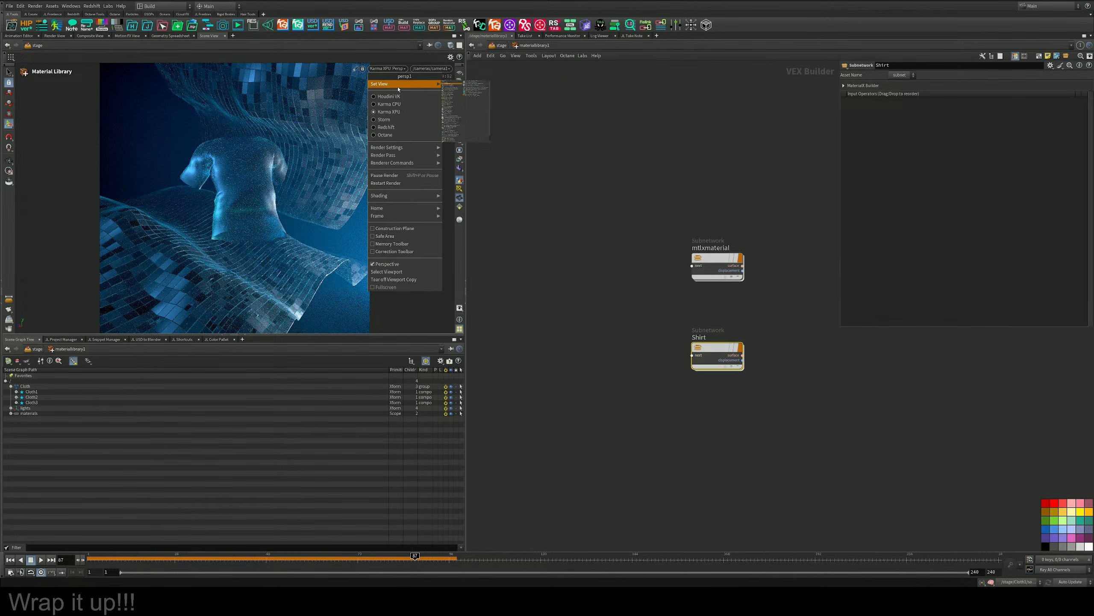
left_click(390, 82)
left_click_drag(270, 175, 242, 177)
left_click(302, 185)
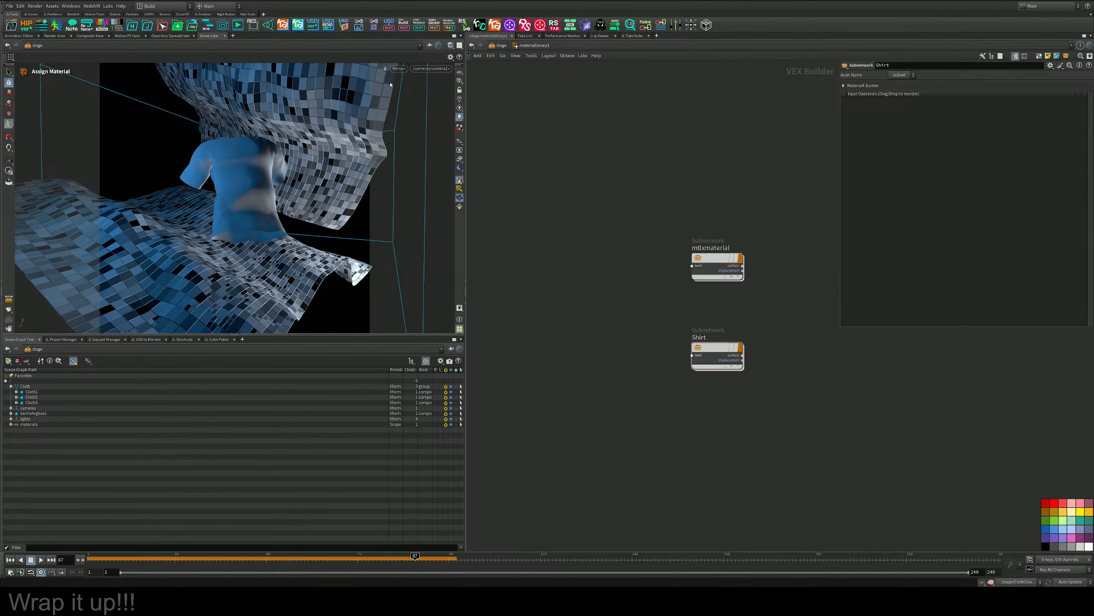
left_click(398, 69)
left_click(414, 112)
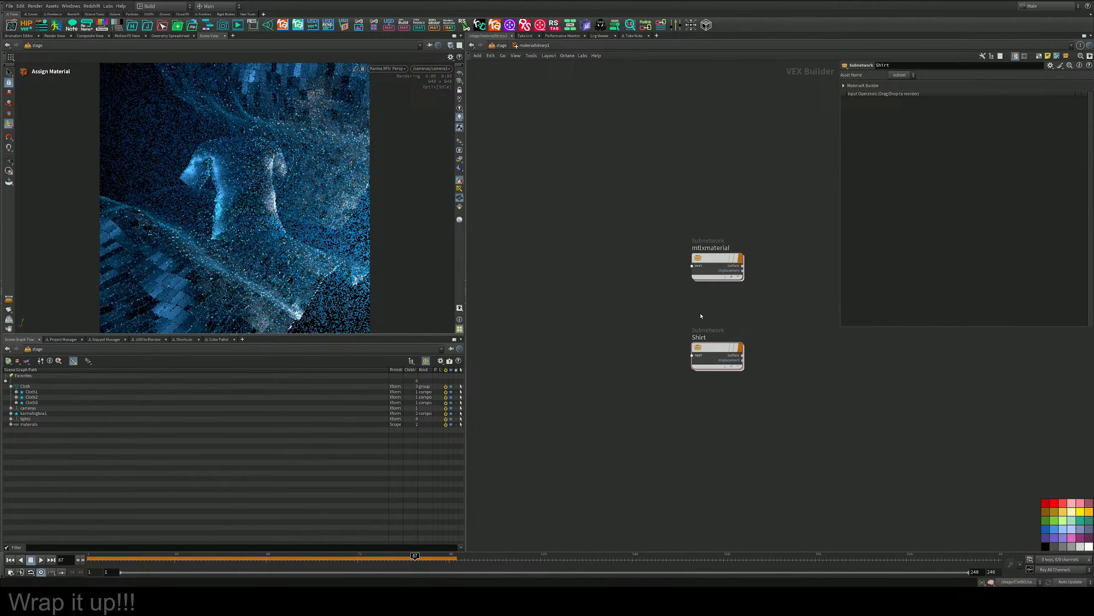
In the Shirt material, set Fresnel1's Falloff to about 1.4 and mtlxstandard_surface's Specular Roughness to 0.29.
double_click(713, 350)
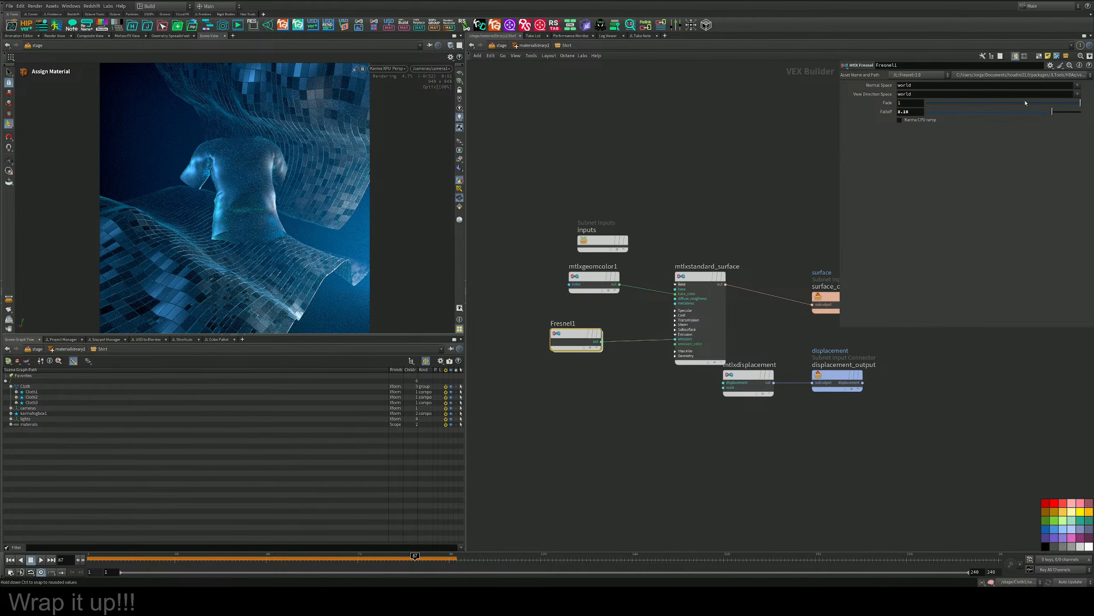
left_click_drag(1026, 112, 947, 112)
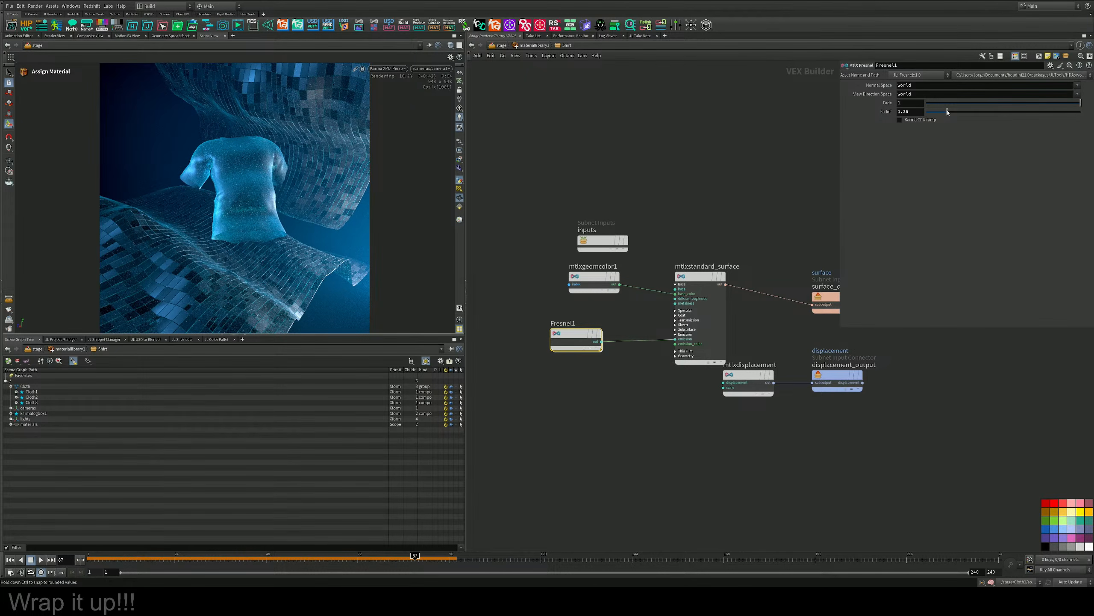
left_click(700, 276)
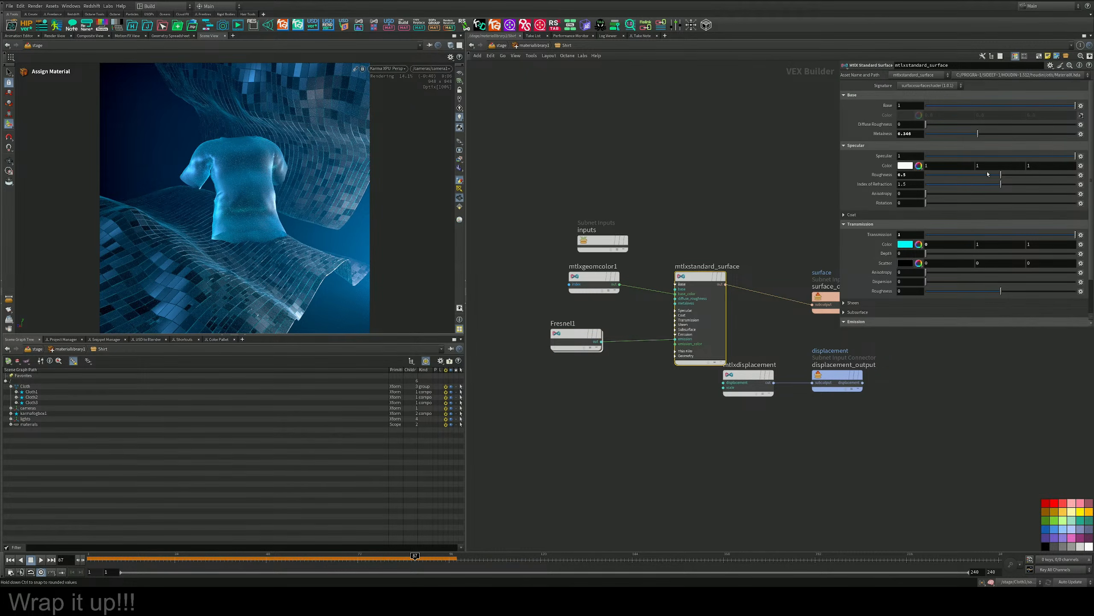
left_click_drag(959, 177, 970, 175)
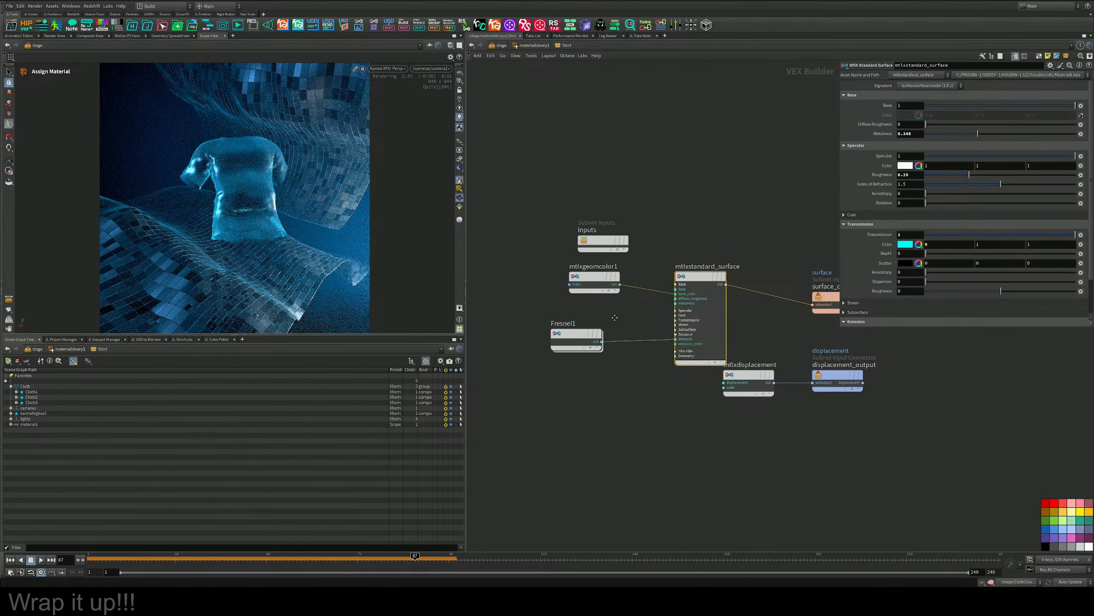
Cut the connection from mtlxgeomcolor1 to mtlxstandard_surface's base color input in the Shirt material.
middle_click_drag(600, 291, 628, 290)
left_click_drag(628, 290, 589, 290)
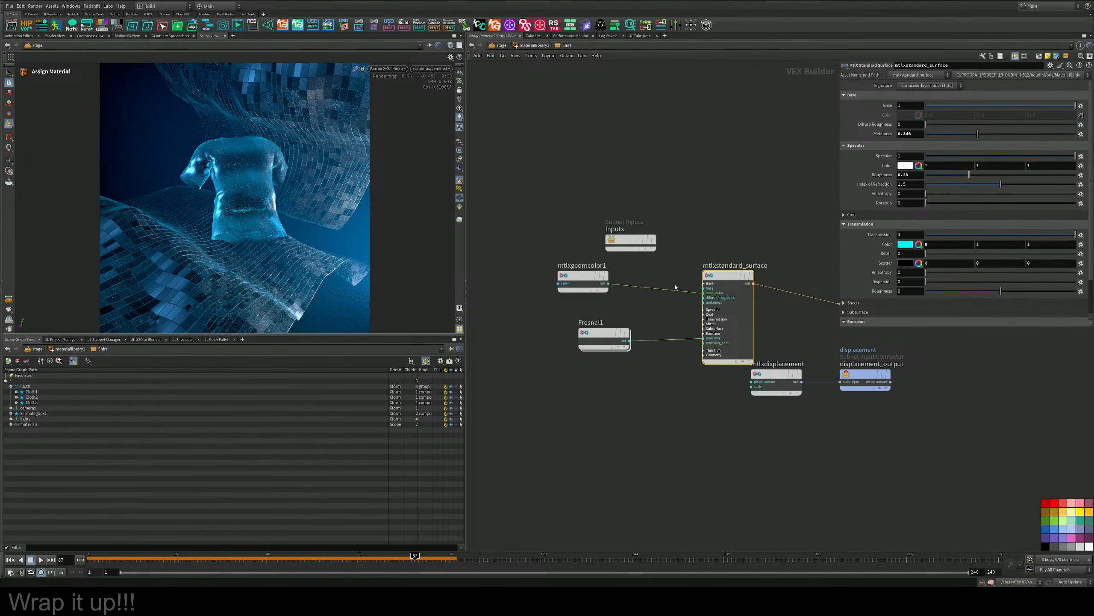
key("y")
left_click_drag(675, 284, 662, 302)
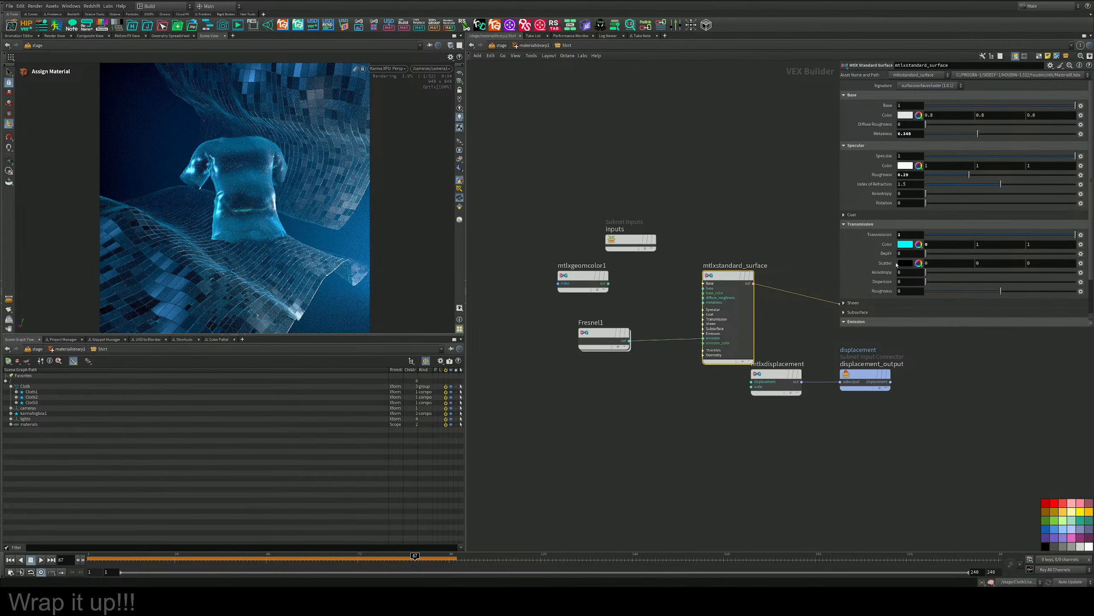
Set mtlxstandard_surface's Coat to 1 and its Coat Roughness to about 0.41.
left_click(856, 215)
left_click_drag(927, 225, 1082, 226)
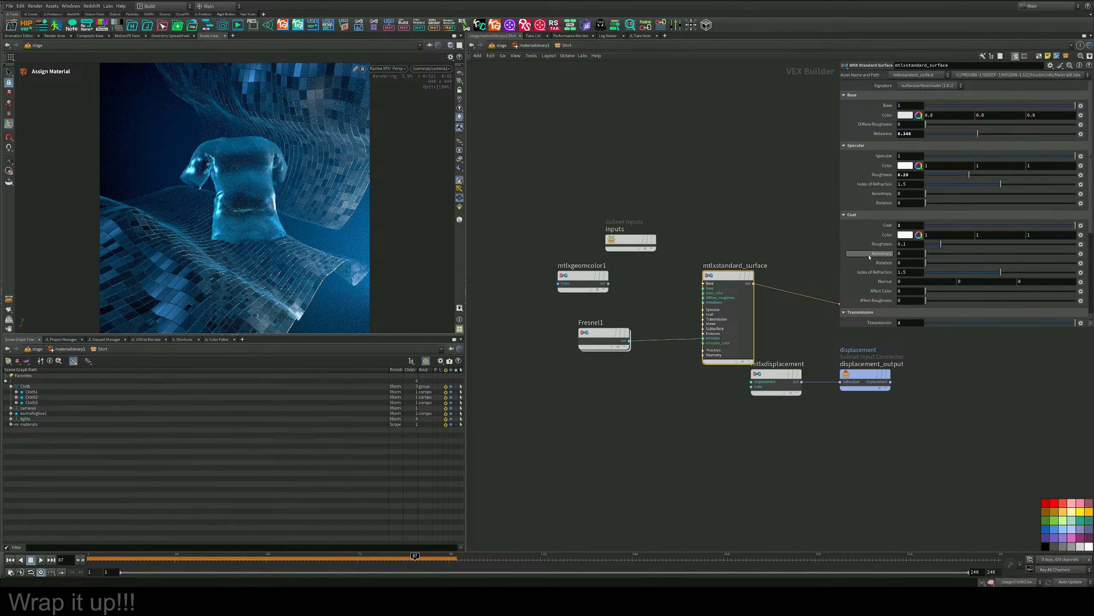
left_click_drag(941, 244, 996, 245)
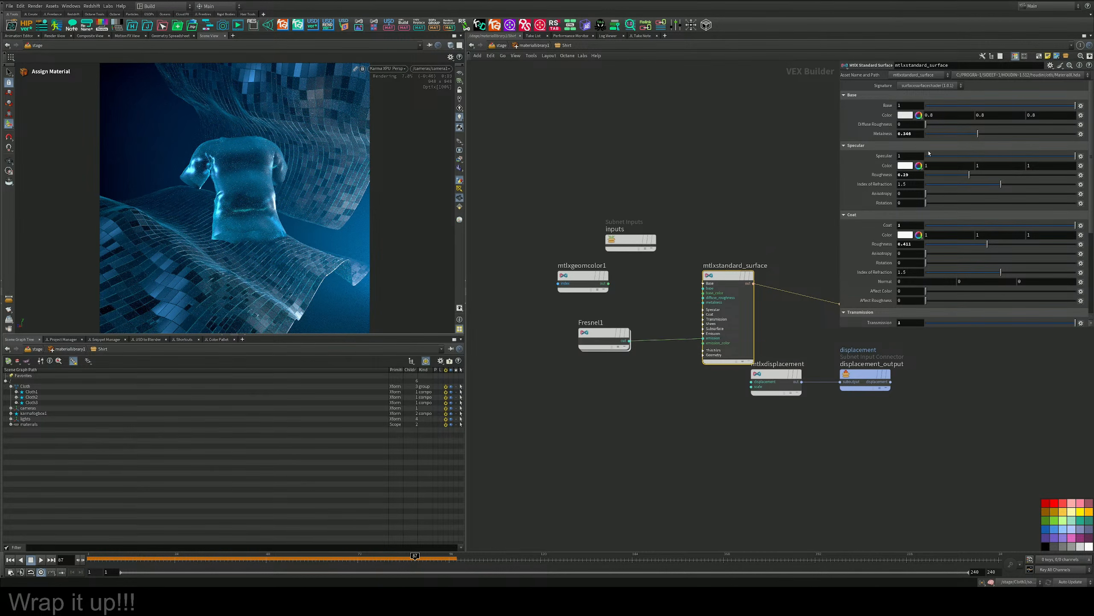
Set the Shirt shader's Specular Roughness to about 0.18, its Specular Index of Refraction to 1.3, and Coat to about 0.19.
left_click_drag(969, 174, 909, 178)
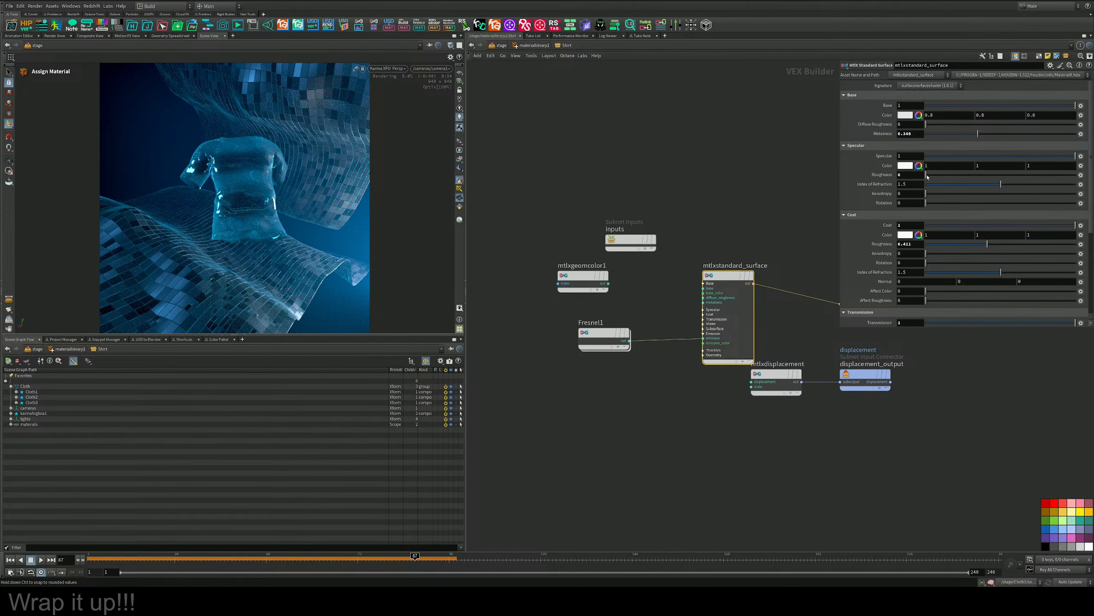
left_click_drag(1001, 184, 990, 186)
left_click_drag(985, 186, 954, 174)
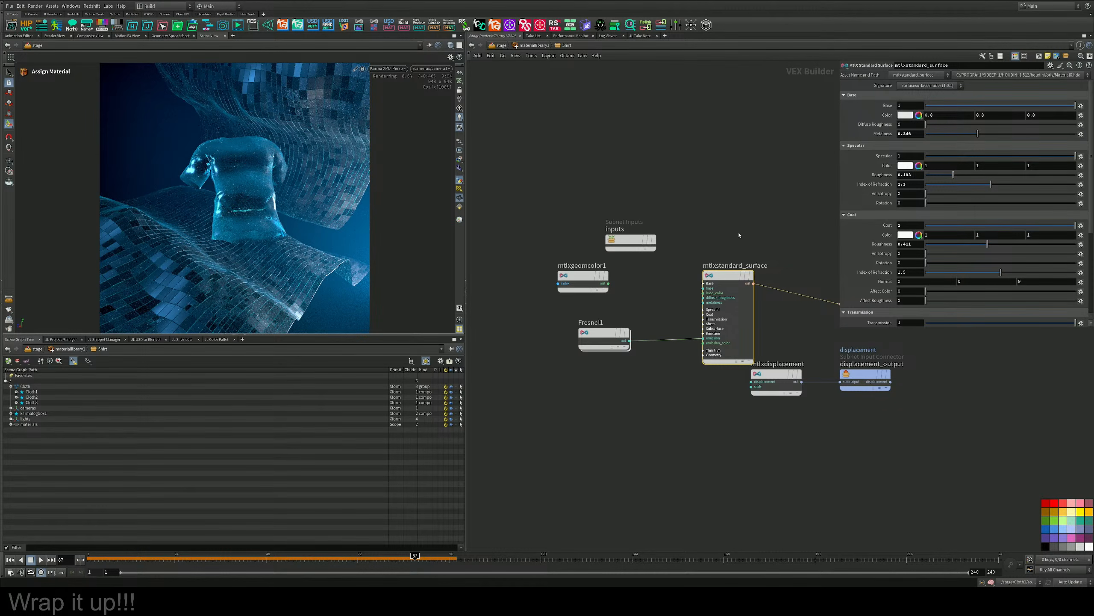
left_click_drag(948, 225, 954, 225)
Try lowering the Shirt shader's Base weight to about 0.2, then return it to 1.
left_click(985, 105)
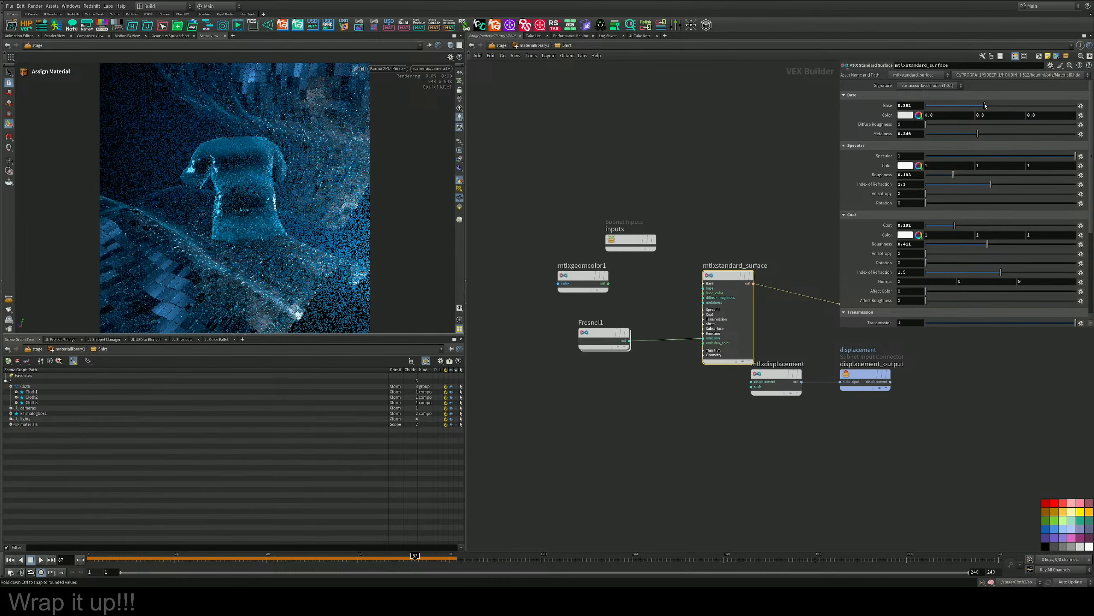
left_click_drag(985, 106, 953, 105)
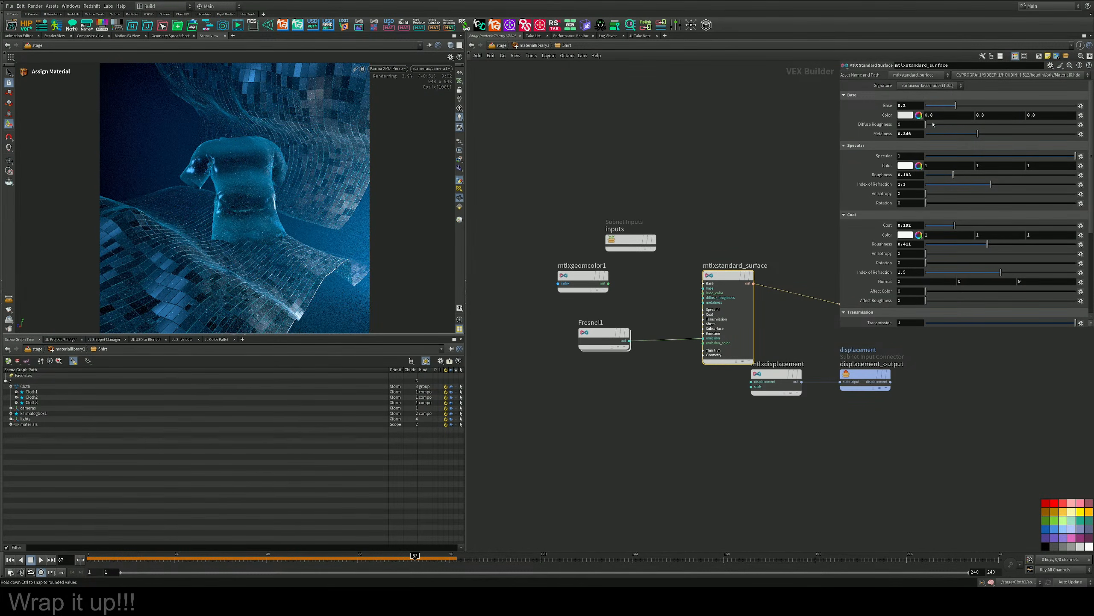
left_click_drag(957, 107, 1079, 109)
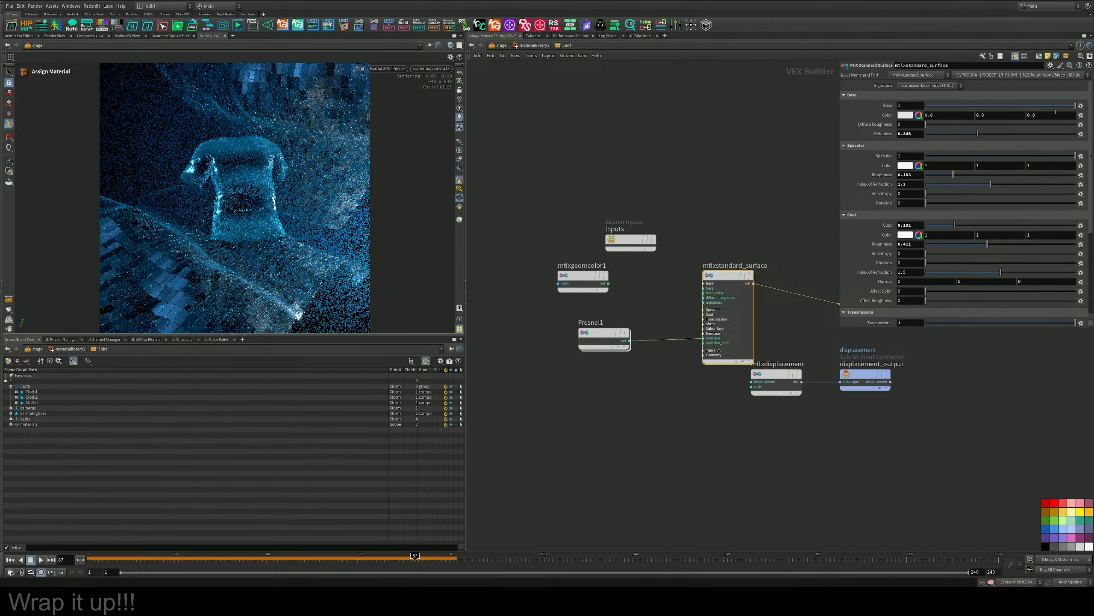
Set the Shirt shader's Metalness to 0 and its Specular Roughness to about 0.3.
left_click_drag(975, 132, 841, 142)
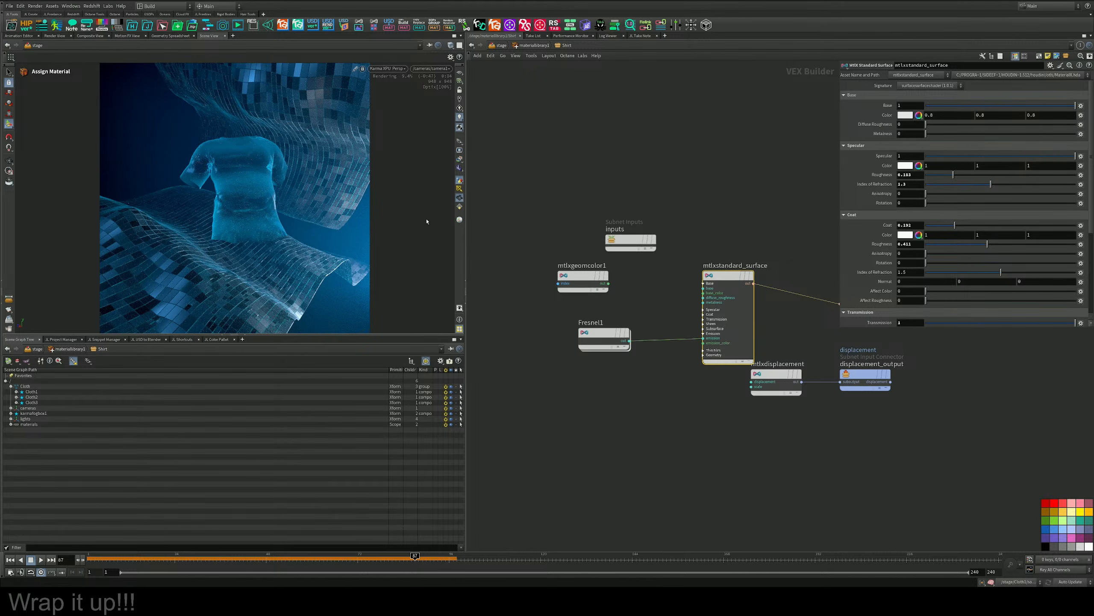
left_click_drag(953, 174, 971, 174)
Set Fresnel1's Falloff to about 4.4.
left_click(603, 337)
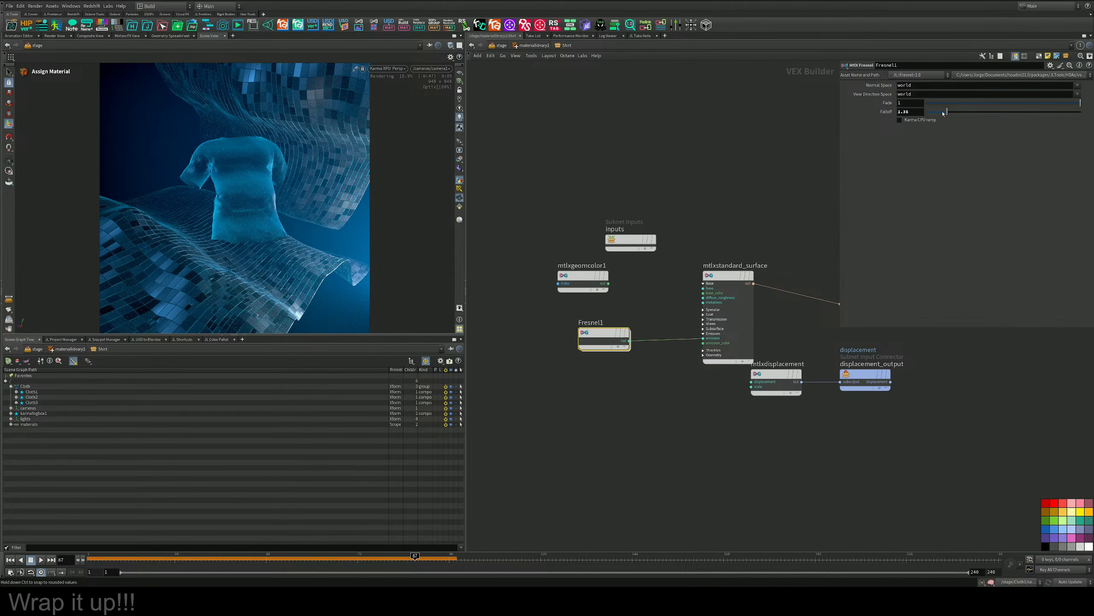
left_click_drag(937, 112, 966, 113)
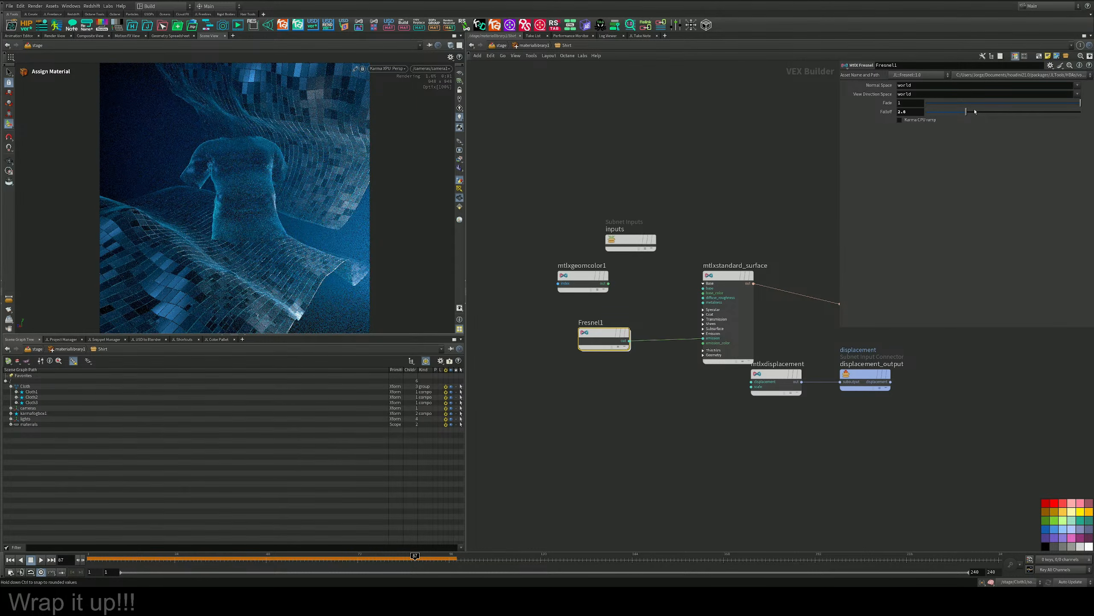
left_click_drag(991, 113, 994, 113)
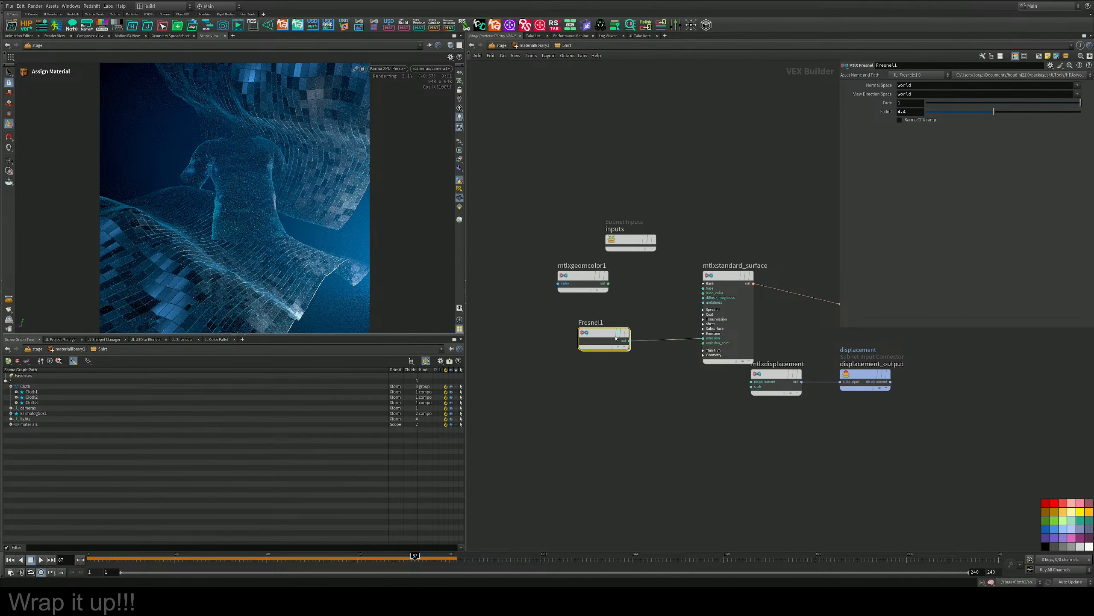
Insert an MtlX Multiply node between Fresnel1 and the shader's emission input, and set its Input 2 to 10.
left_click_drag(612, 348, 530, 352)
key("Tab")
type("mul")
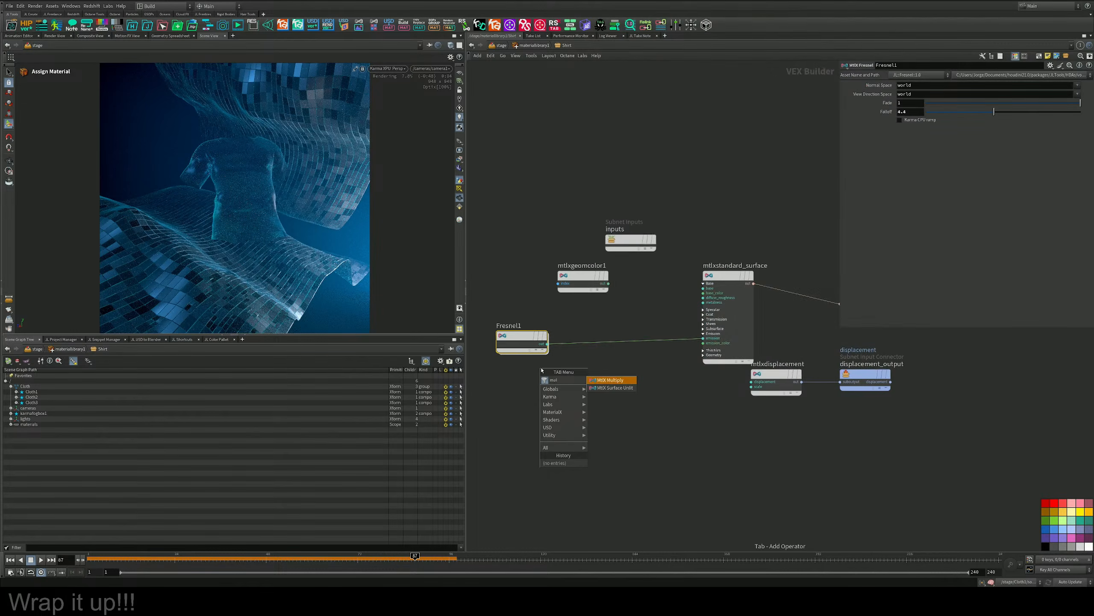
key("Return")
left_click(602, 352)
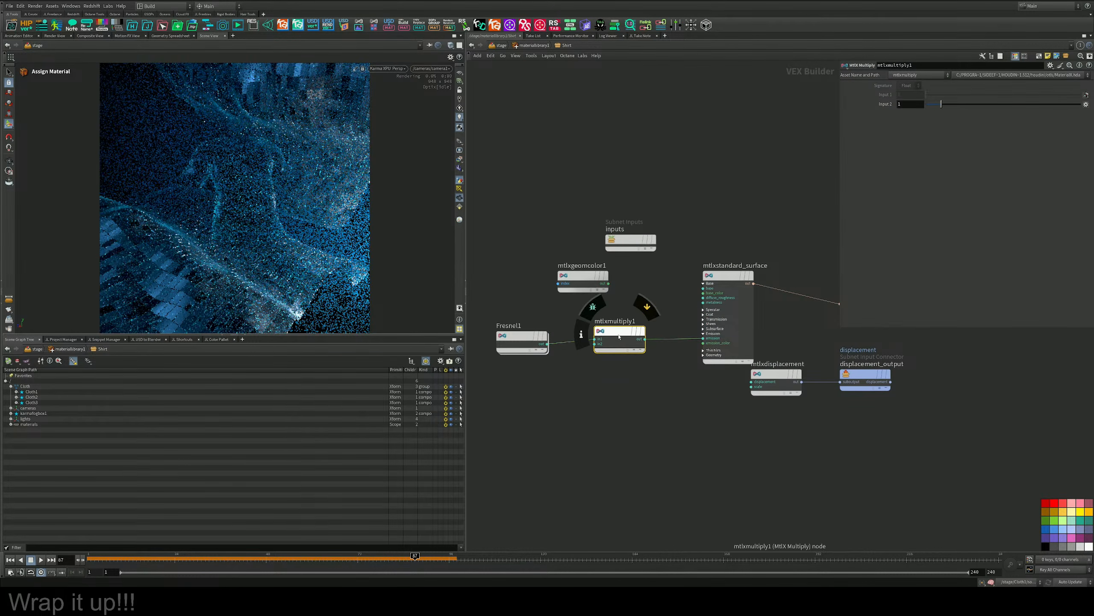
left_click_drag(941, 105, 1093, 111)
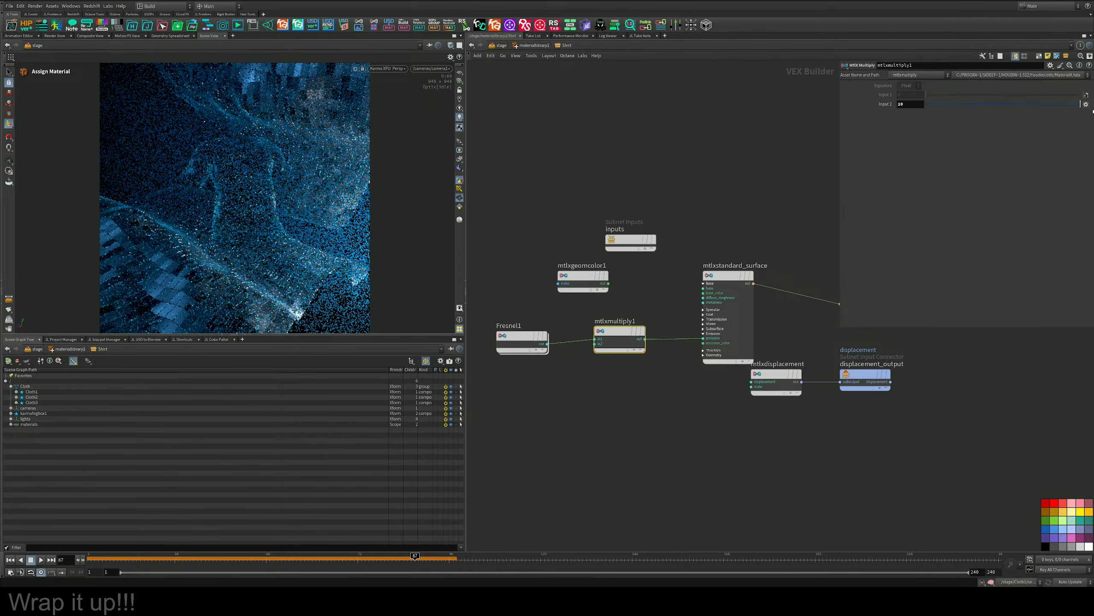
Raise Fresnel1's Falloff to about 4.9 for a tighter rim glow.
middle_click_drag(543, 394, 599, 403)
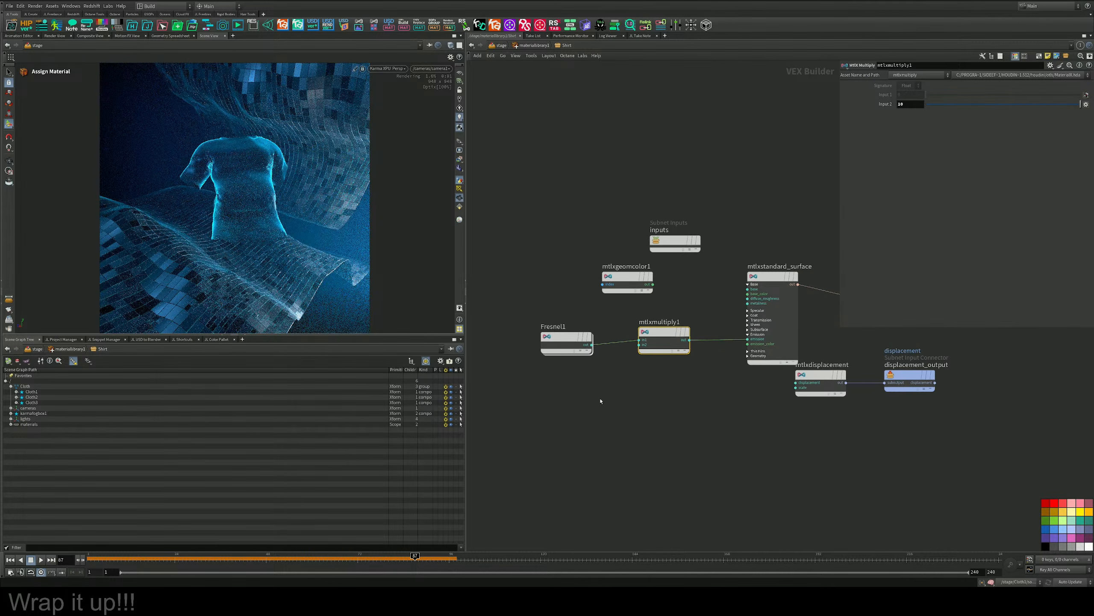
left_click(566, 339)
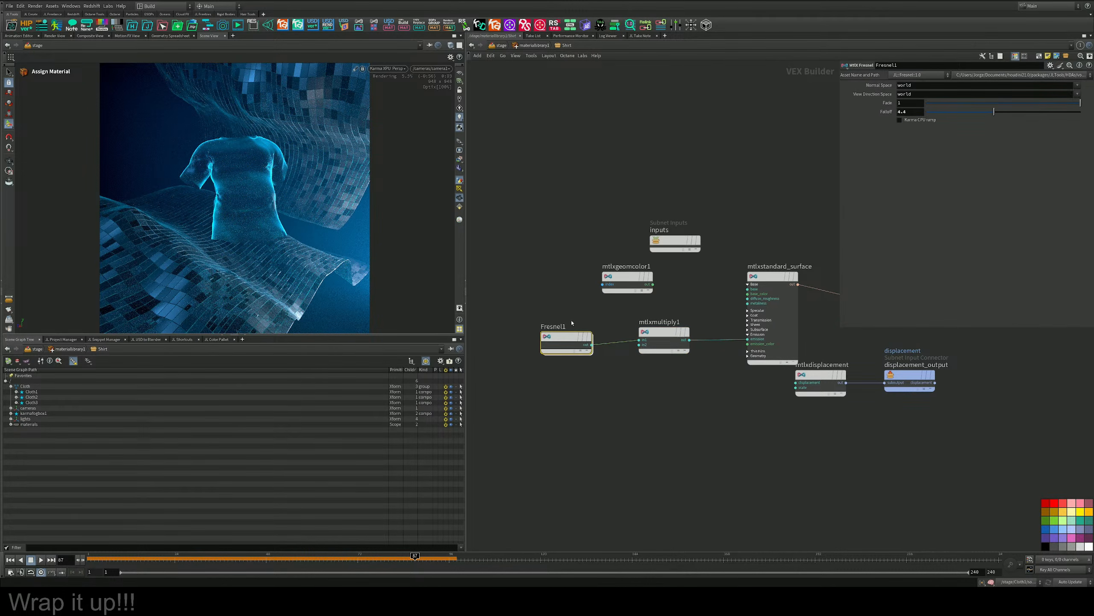
mouse_move(995, 113)
left_mouse_down()
mouse_move(1010, 115)
mouse_move(972, 112)
mouse_move(1027, 110)
mouse_move(1003, 117)
left_mouse_up()
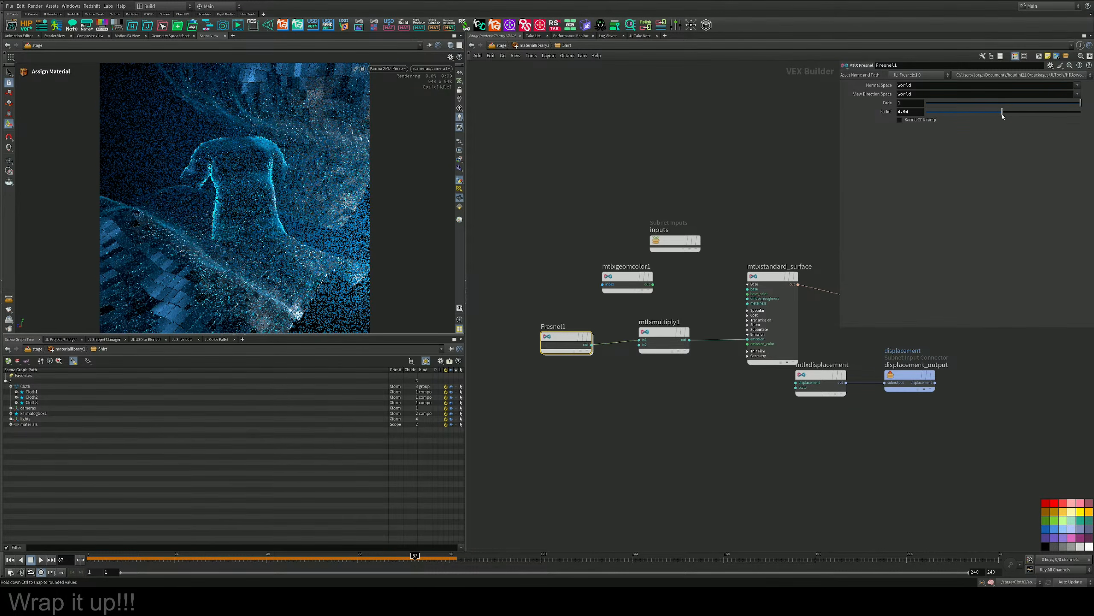
Set mtlxstandard_surface's Transmission to about 0.6.
left_click(773, 277)
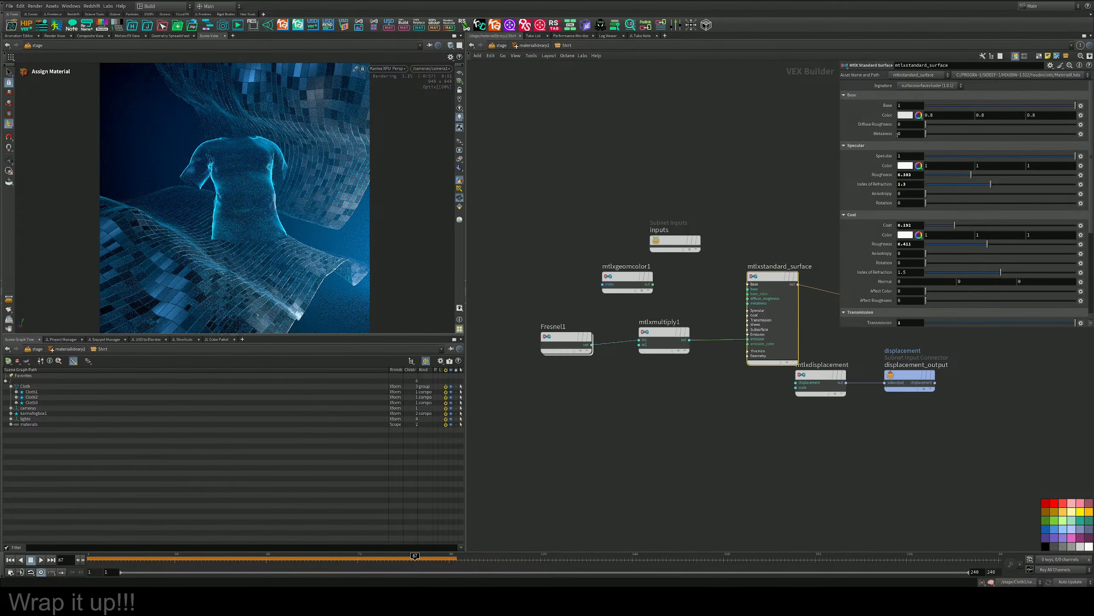
scroll(991, 267, "down", 3)
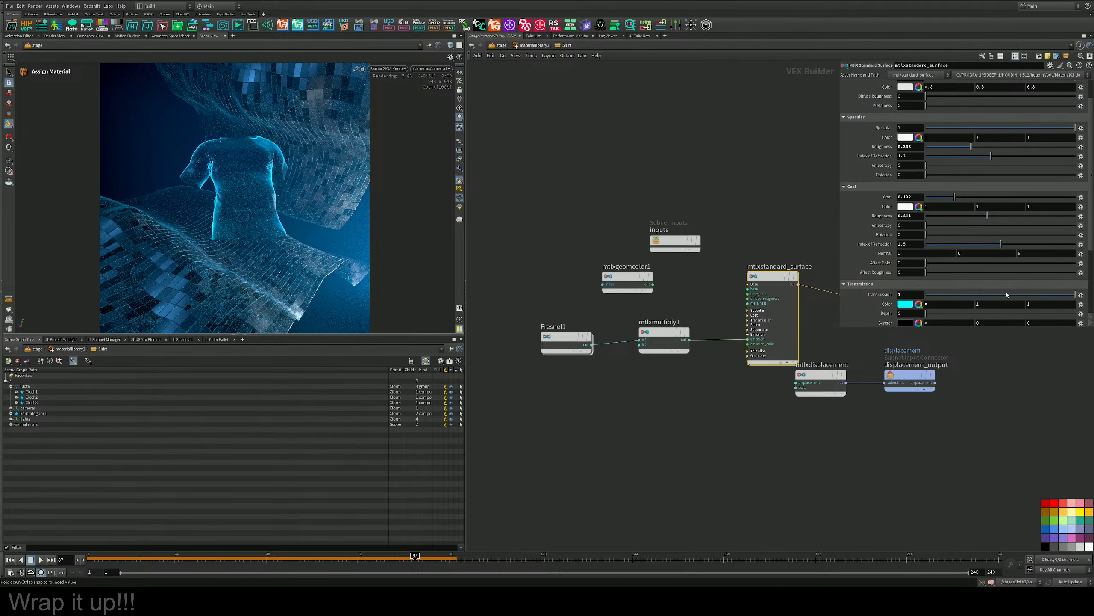
left_click_drag(1021, 298, 1016, 295)
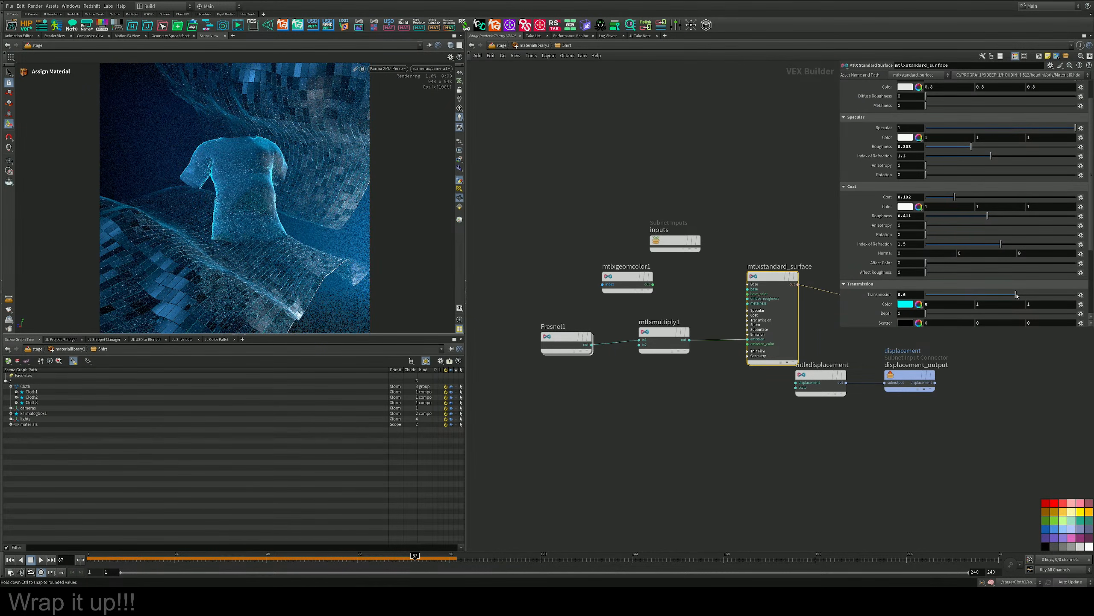
Set mtlxstandard_surface's Base Color to the near-black swatch with values 0.025, 0.025, 0.025.
scroll(955, 206, "up", 3)
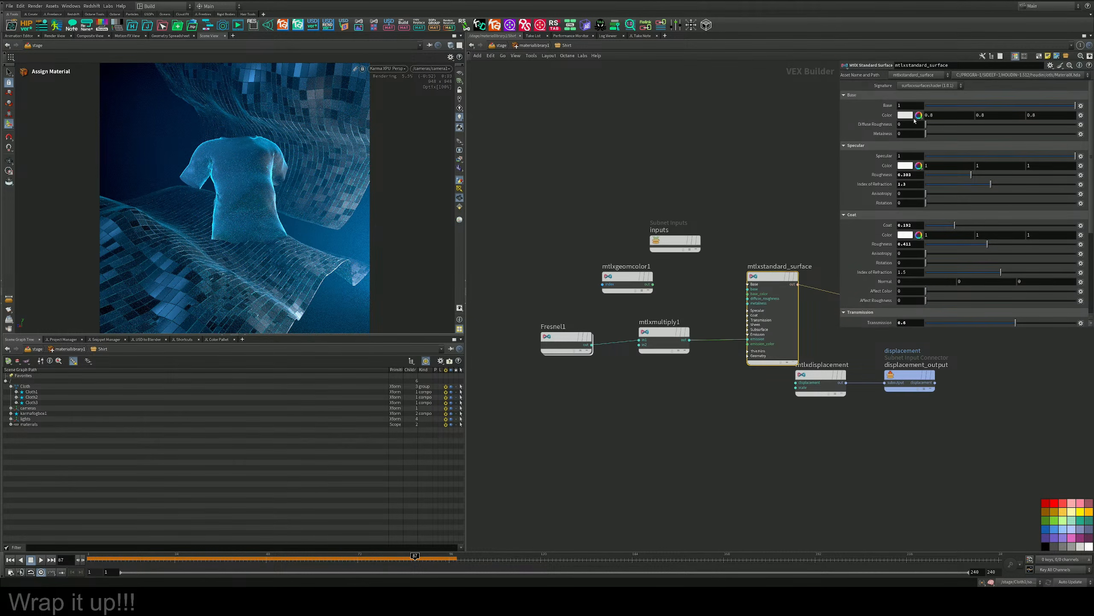
left_click(907, 115)
left_click(915, 97)
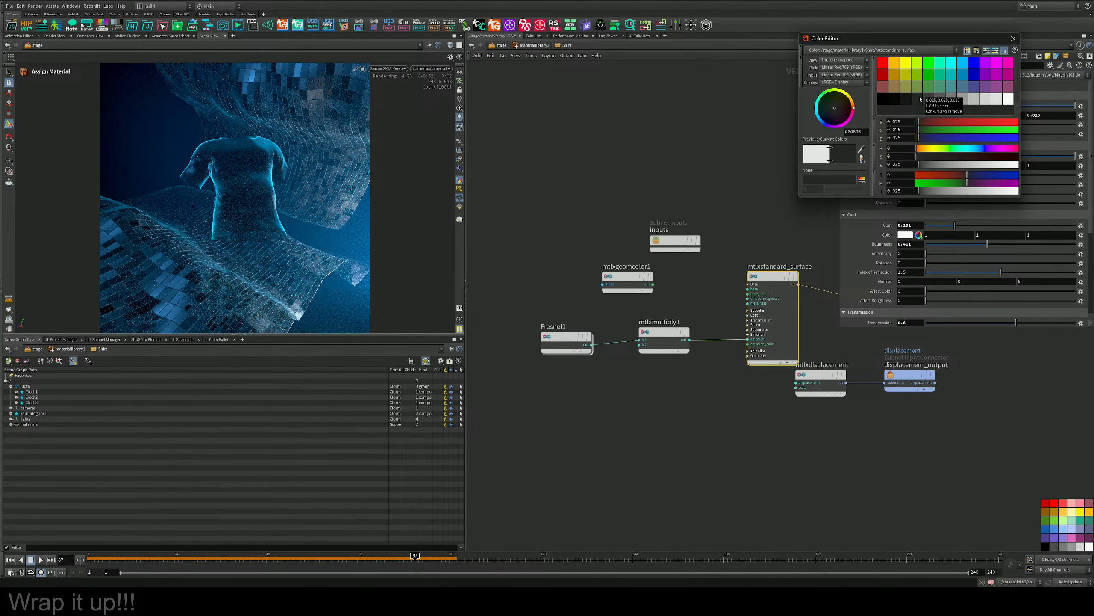
left_click(1013, 38)
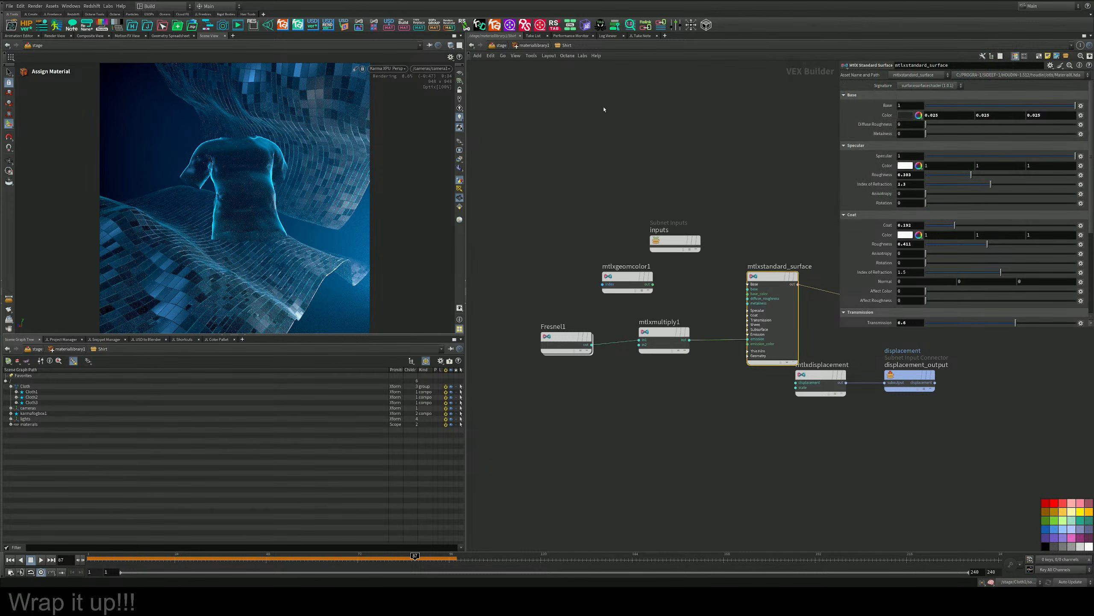
Return to the stage network and insert a new area light between Cloth2 and arealight4.
left_click(500, 46)
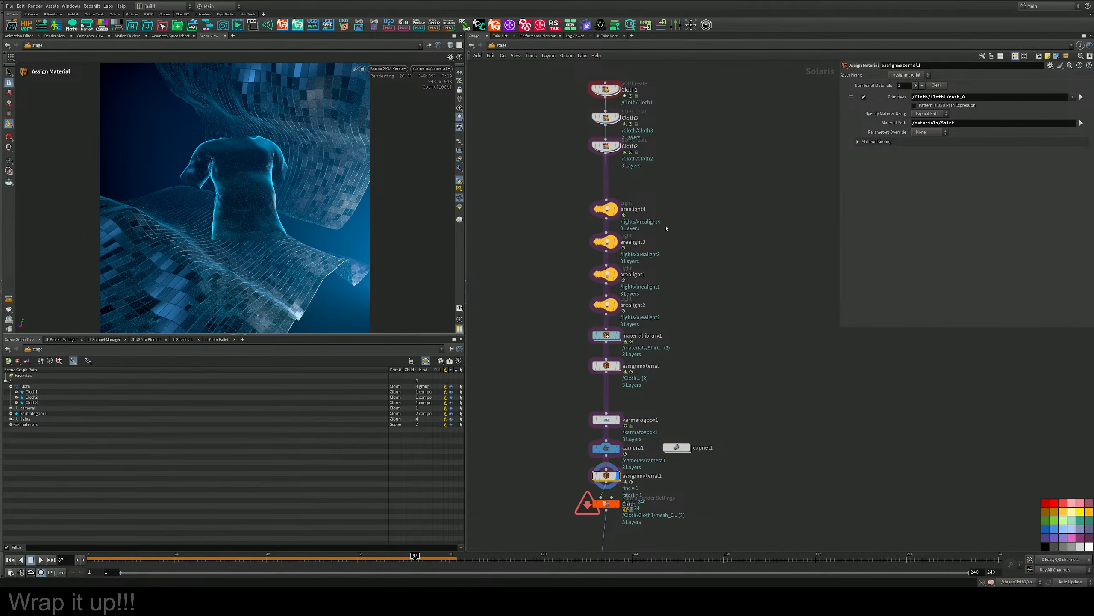
middle_click_drag(689, 166, 697, 223)
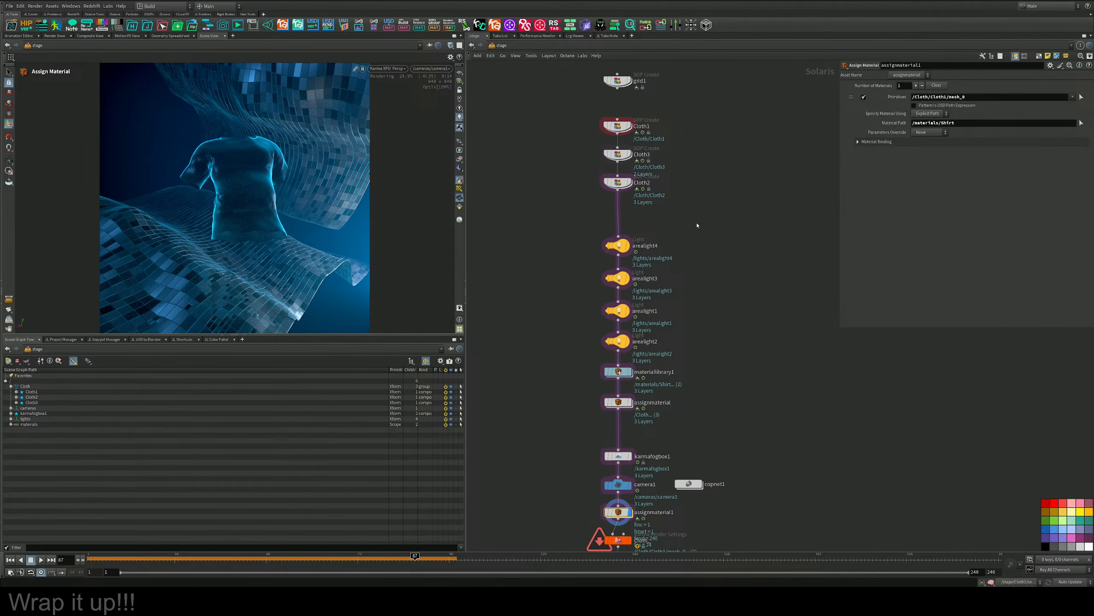
middle_click_drag(697, 226, 695, 209)
key("Tab")
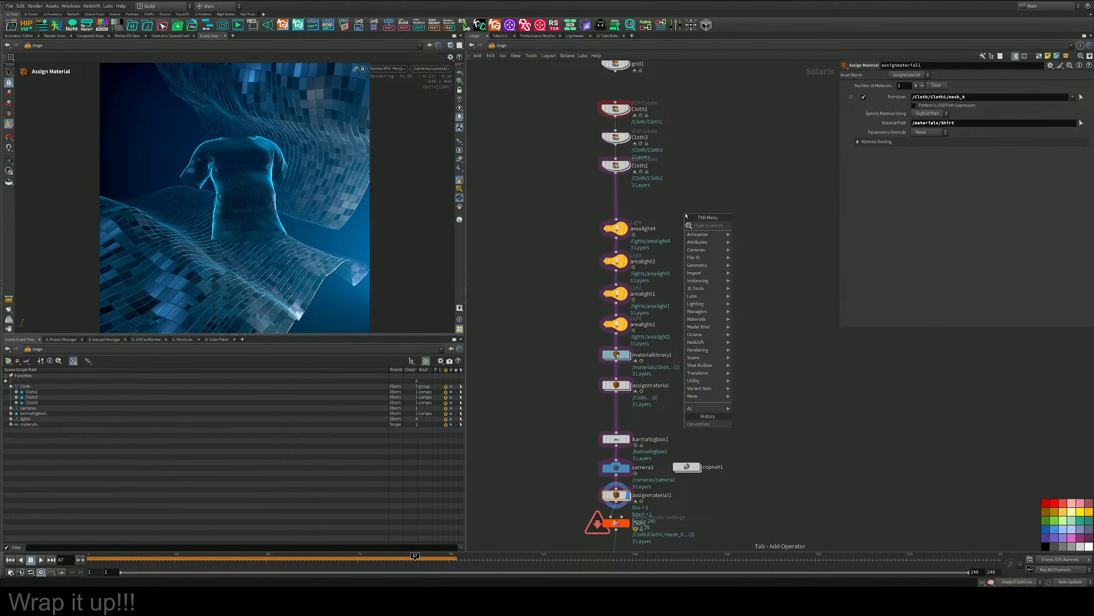
type("area")
key("Return")
left_click(618, 197)
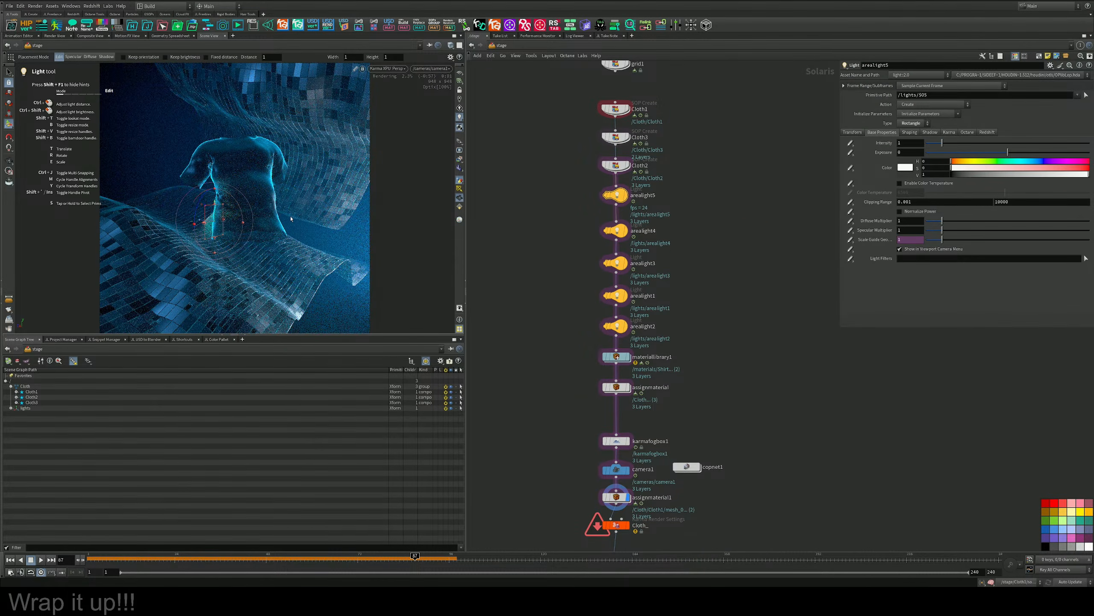
Change arealight5's type to Sphere and show its transform settings.
left_click(911, 123)
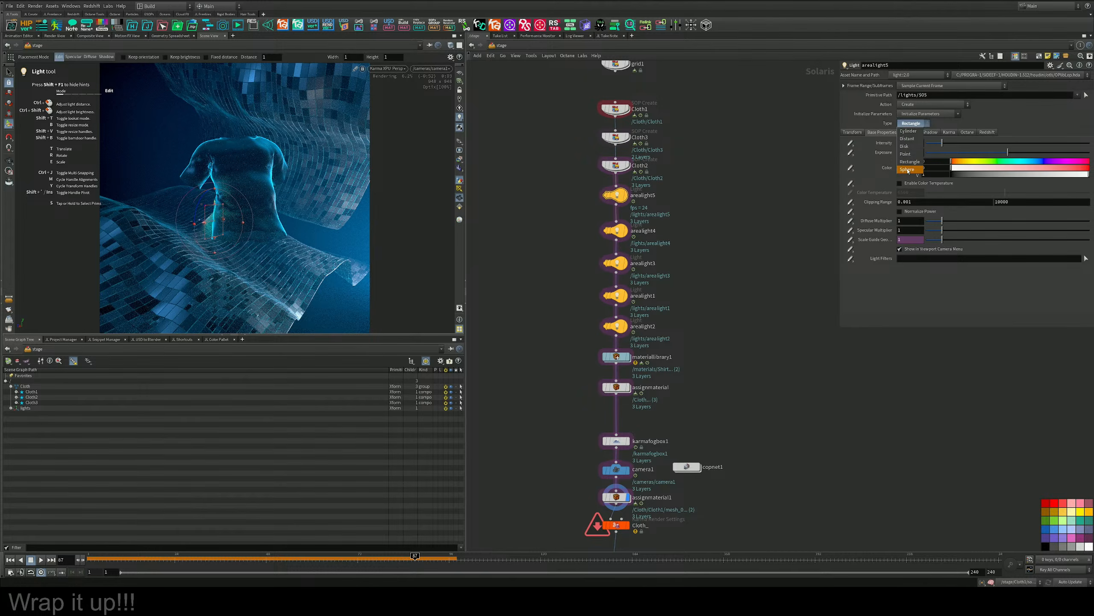
left_click(908, 169)
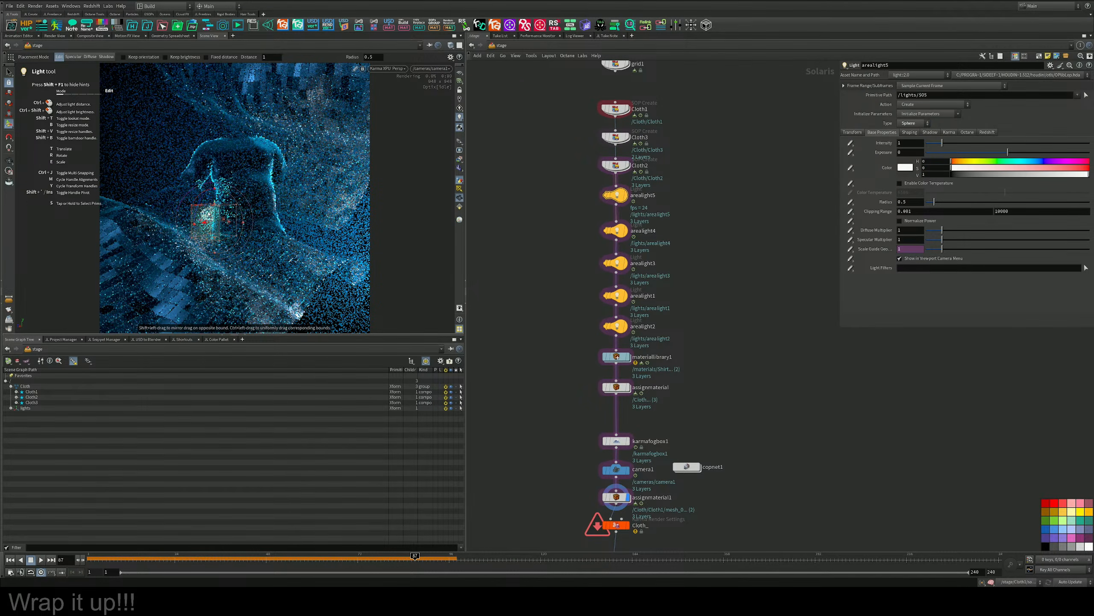
left_click(855, 133)
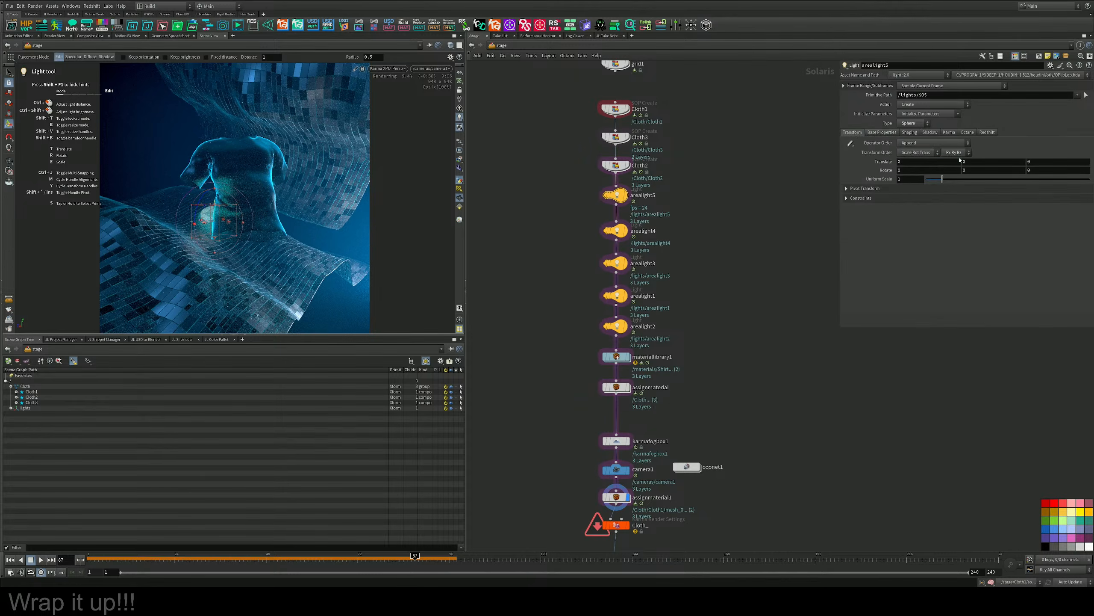
Switch the viewport from Karma XPU to the Houdini VK view, save the scene, and view the T-shirt and sphere light from the side.
left_click(407, 70)
left_click(405, 101)
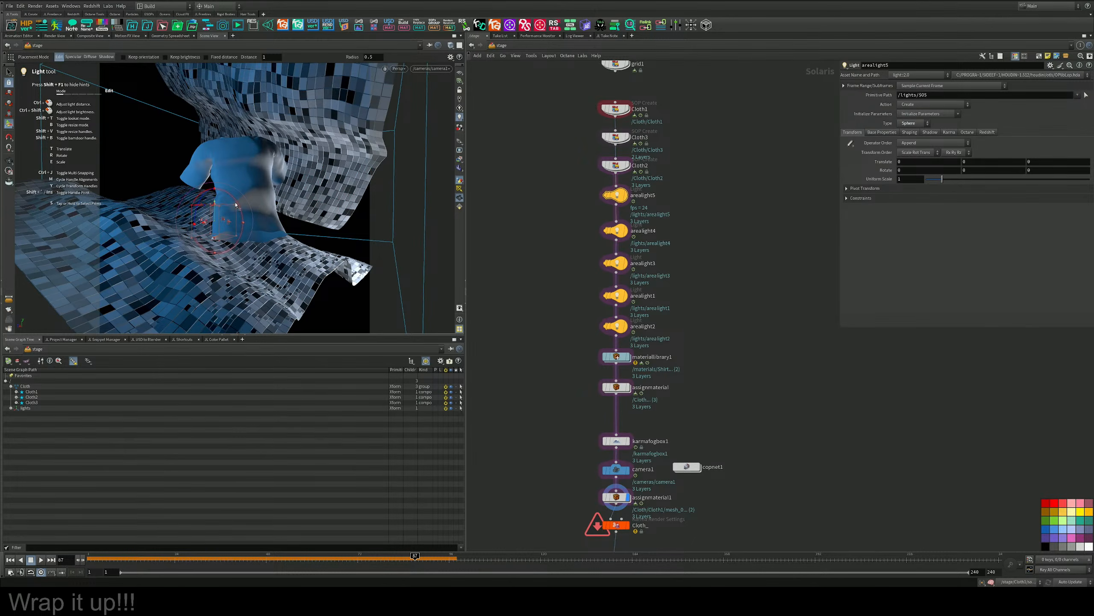
key("ctrl+s")
key("Escape")
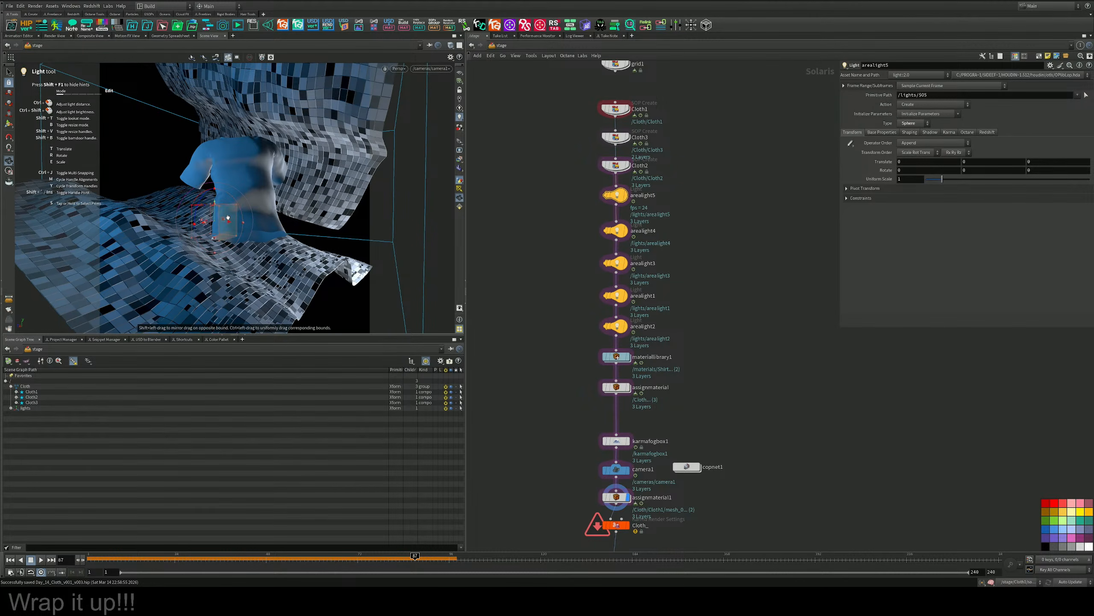
left_click_drag(259, 224, 165, 191)
key("Return")
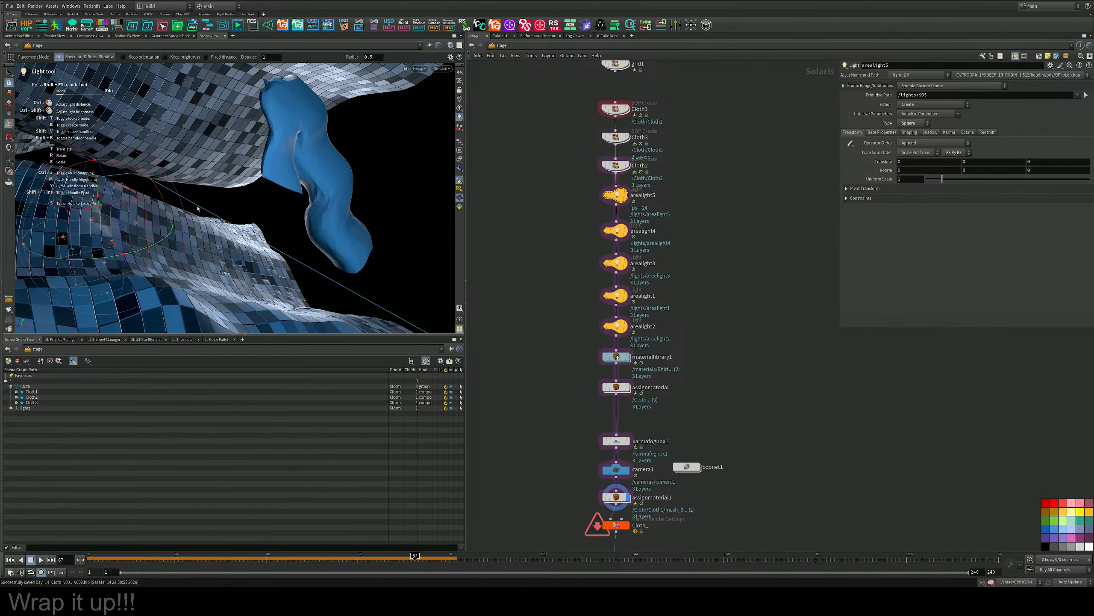
Move the arealight5 sphere light inside the T-shirt and shrink its uniform scale.
left_click_drag(98, 232, 335, 167)
left_click_drag(336, 167, 259, 170, "alt")
left_click_drag(371, 168, 274, 220, "alt")
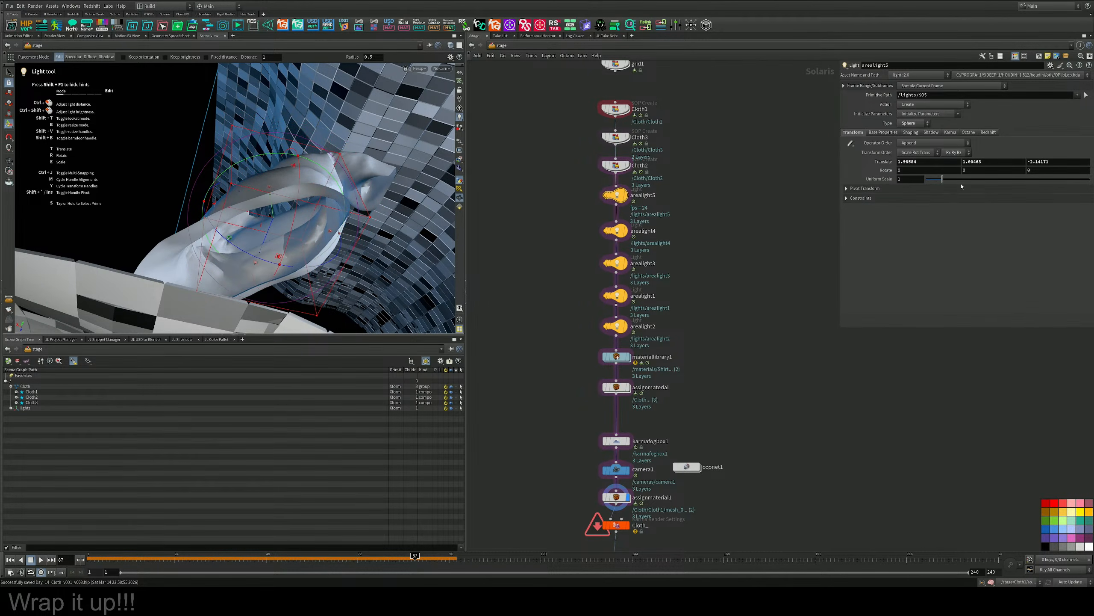
left_click_drag(942, 179, 932, 180)
Look through camera1 and preview the scene with Karma XPU.
left_click(441, 68)
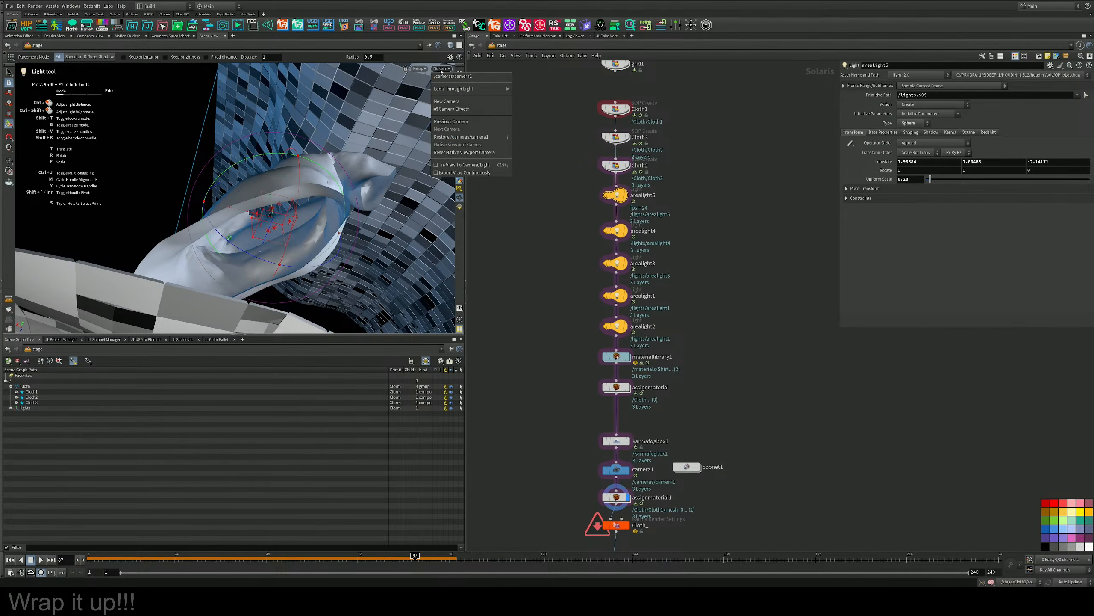
left_click(450, 76)
left_click(397, 68)
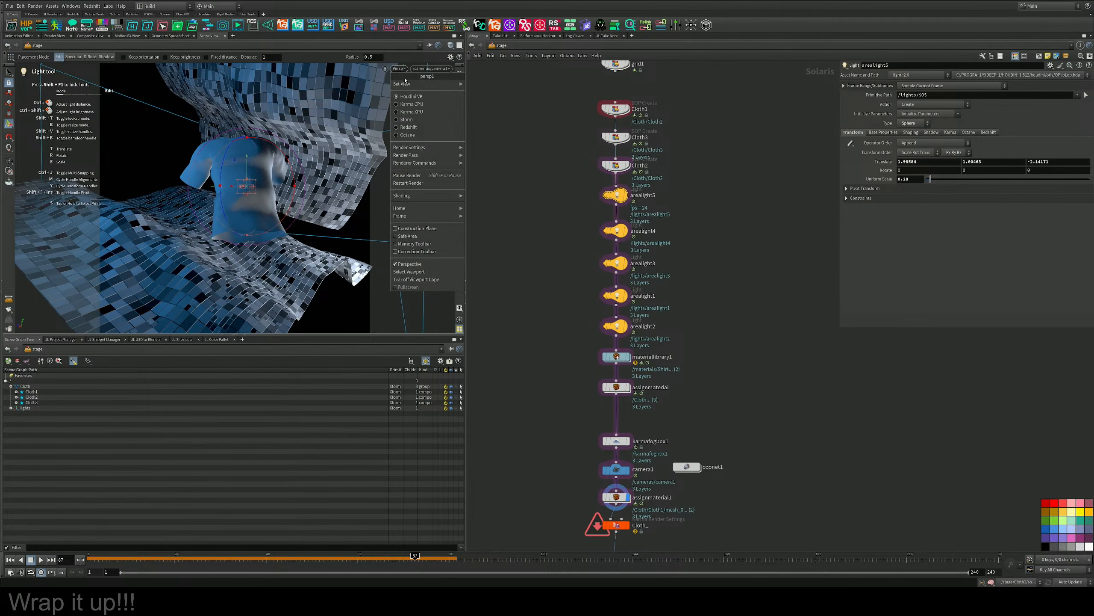
left_click(418, 108)
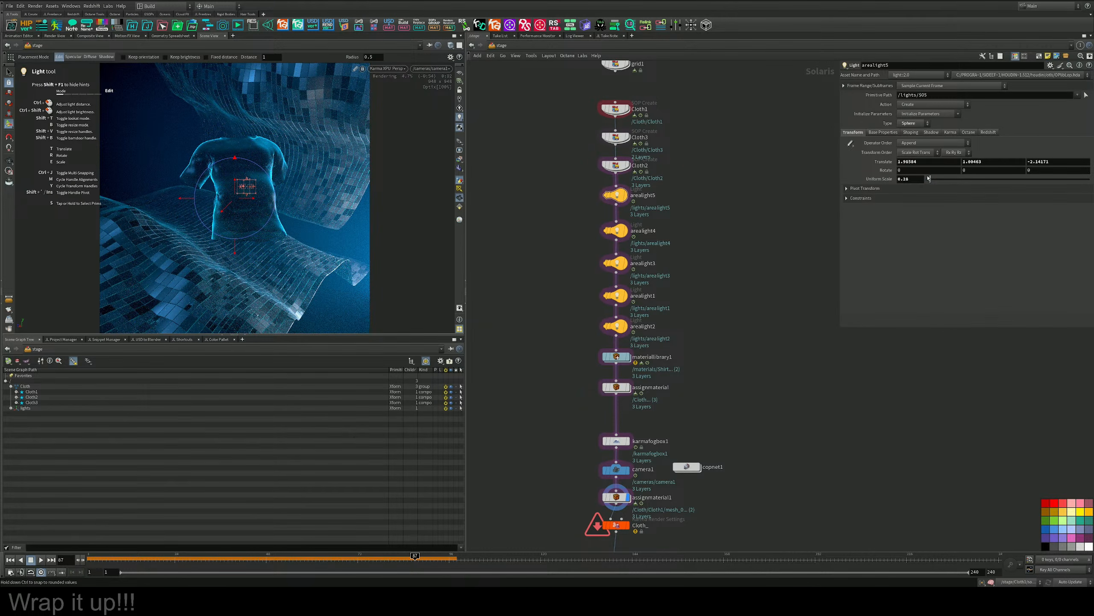
Raise arealight5's intensity to 10 in its base properties.
left_click_drag(930, 178, 934, 180)
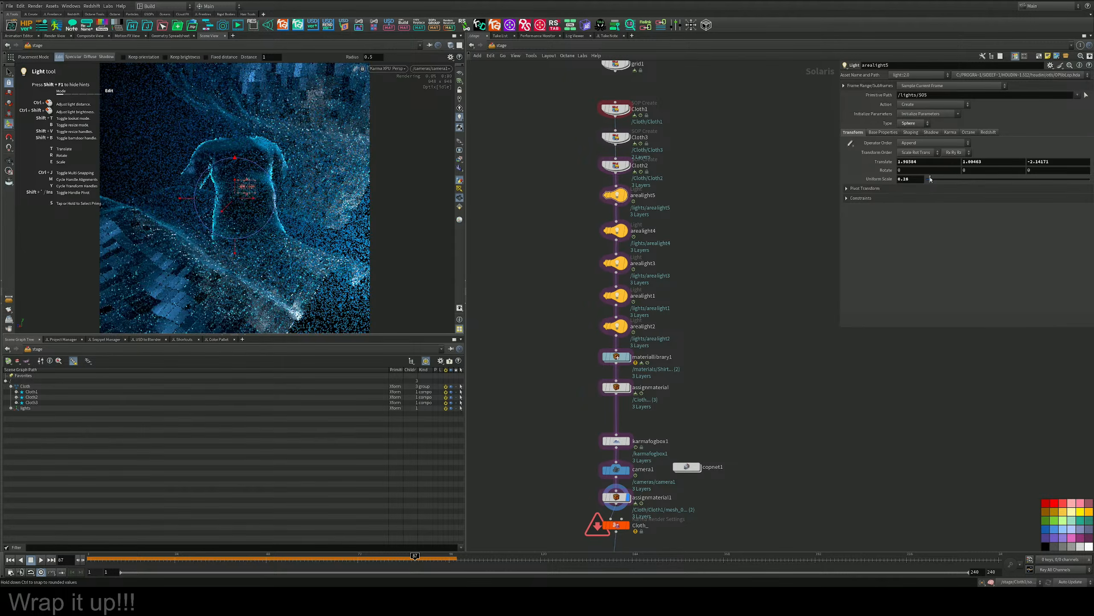
left_click(879, 132)
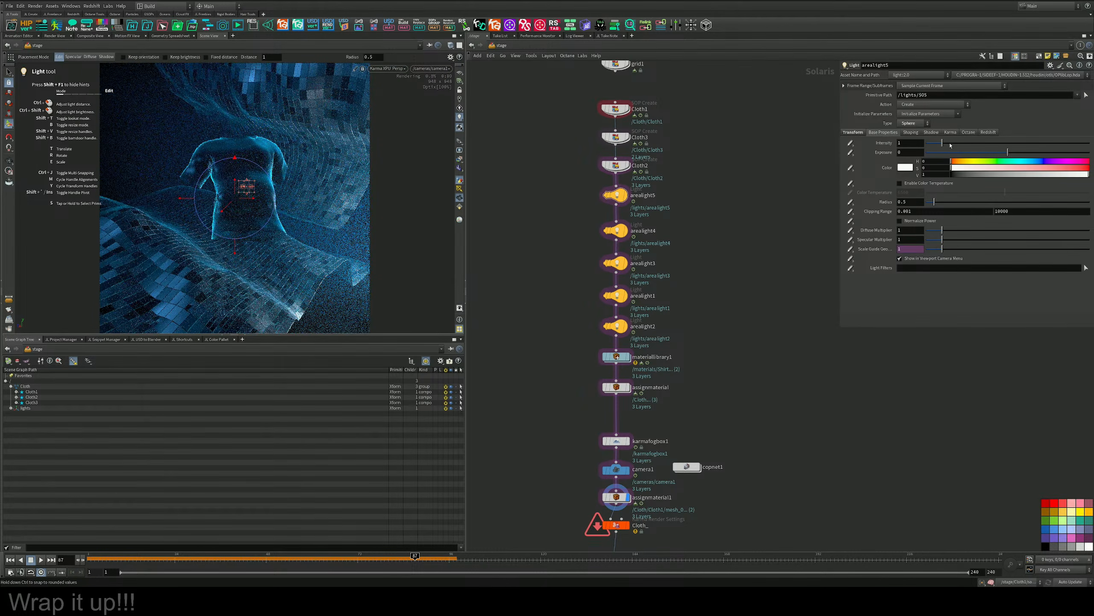
left_click_drag(942, 143, 1090, 143)
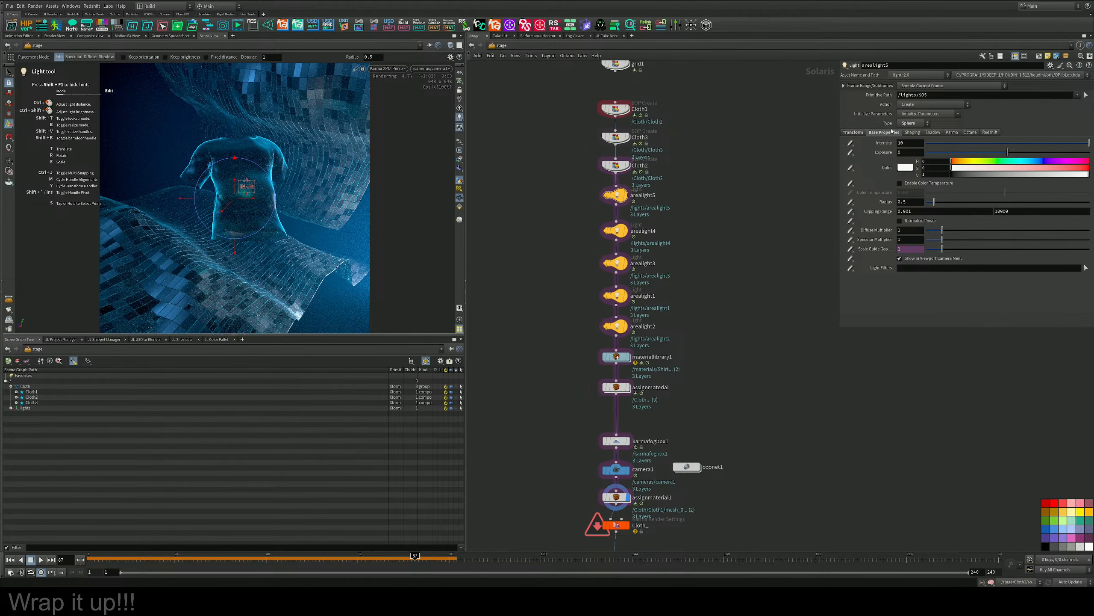
Change arealight5's type to Rectangle and stretch it to about 3.4 wide and 6.4 high.
left_click(910, 123)
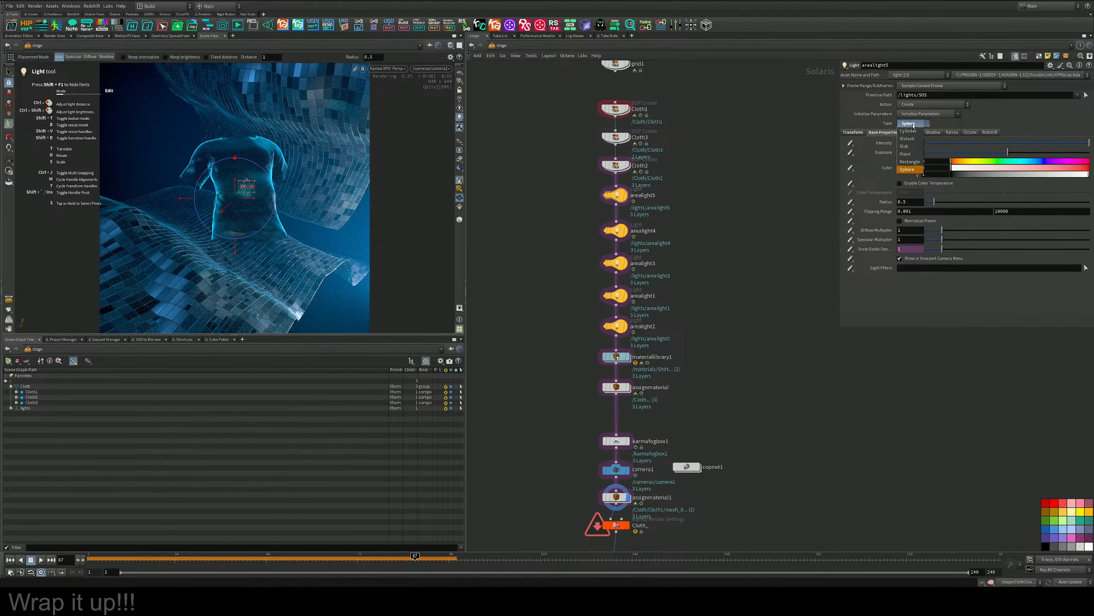
left_click(911, 161)
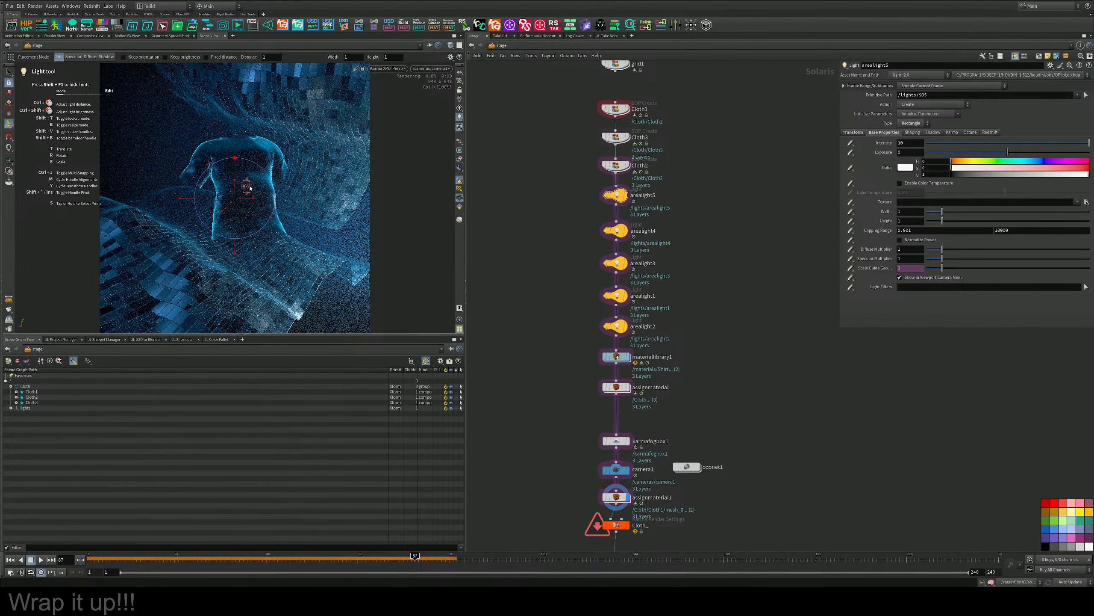
left_click_drag(247, 182, 260, 103)
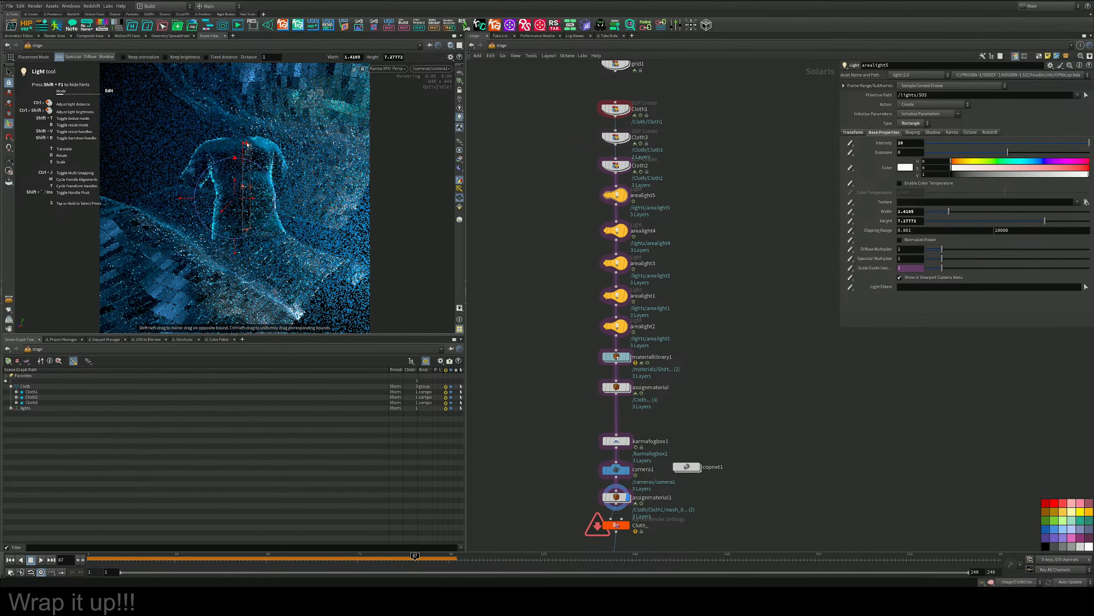
left_click_drag(247, 229, 256, 187)
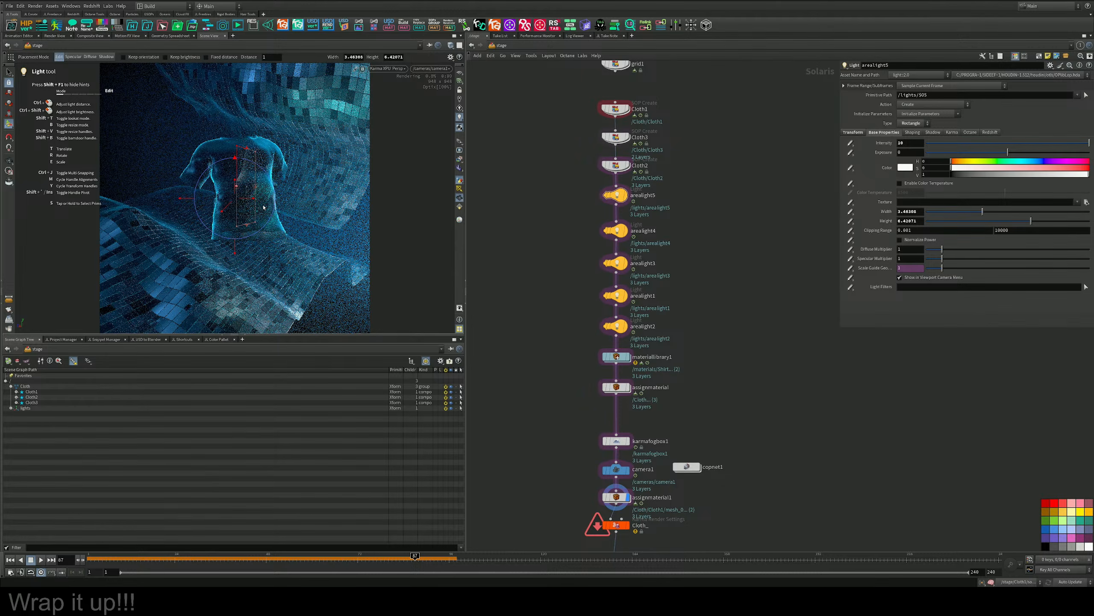
Switch the viewport to Houdini VK and reposition the rectangle light within the T-shirt's torso.
left_click(393, 69)
left_click(399, 99)
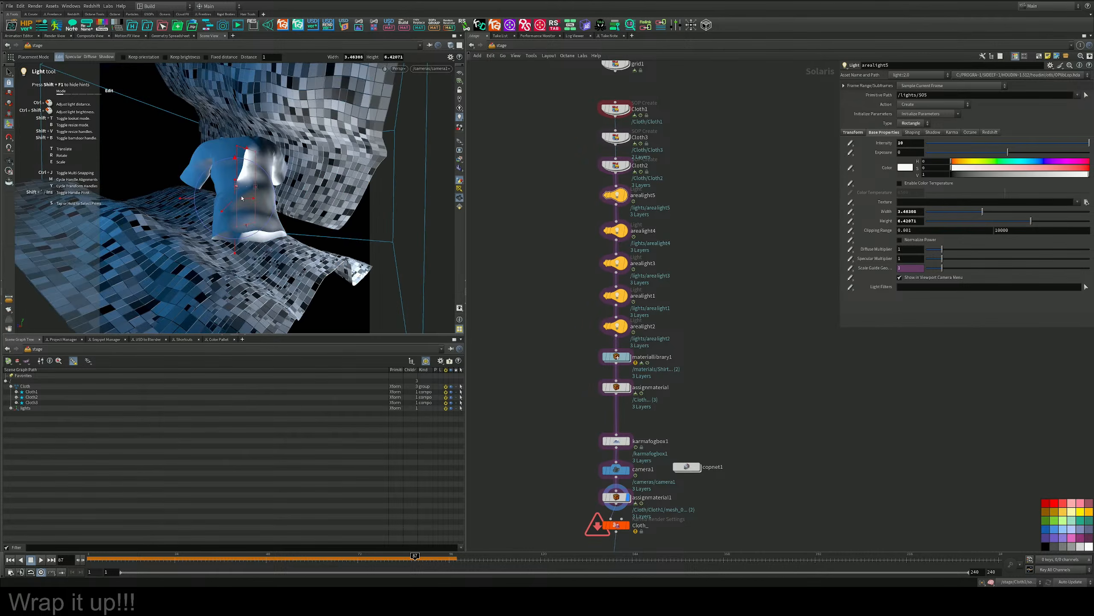
mouse_move(237, 183)
left_mouse_down("alt")
mouse_move(213, 170)
mouse_move(231, 131)
mouse_move(266, 223)
mouse_move(274, 186)
mouse_move(300, 218)
mouse_move(220, 195)
left_mouse_up("alt")
scroll(231, 132, "up", 3)
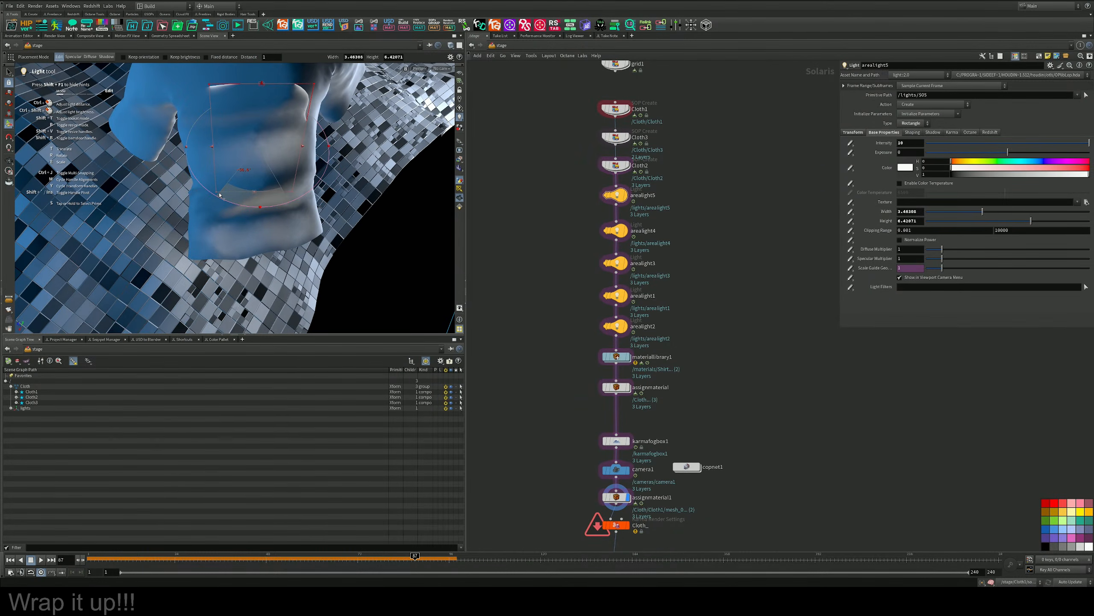
left_click_drag(324, 188, 285, 214, "alt")
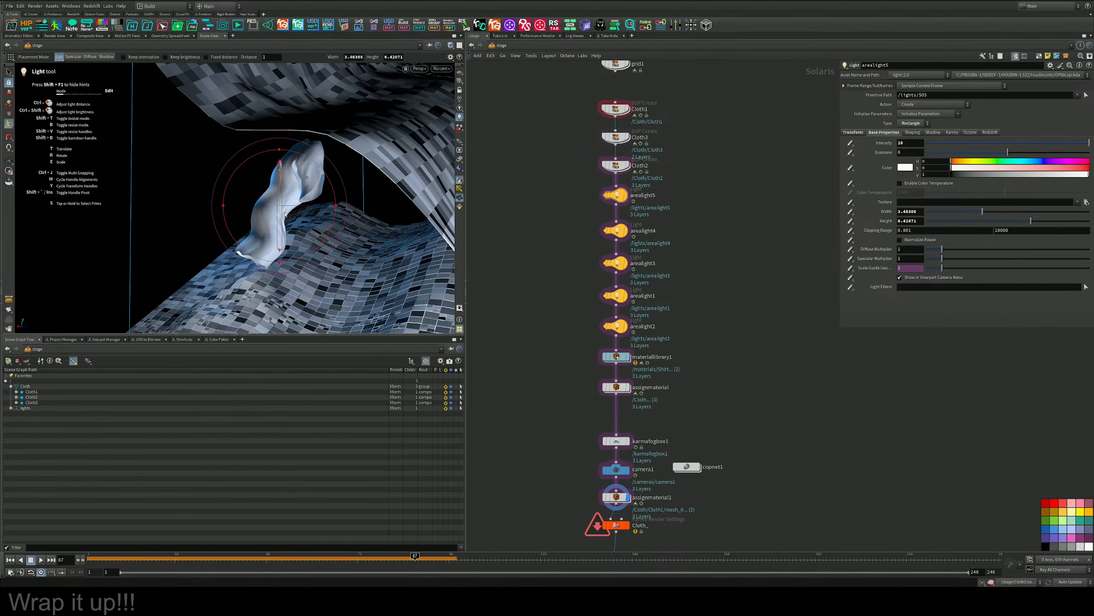
left_click_drag(312, 162, 363, 181)
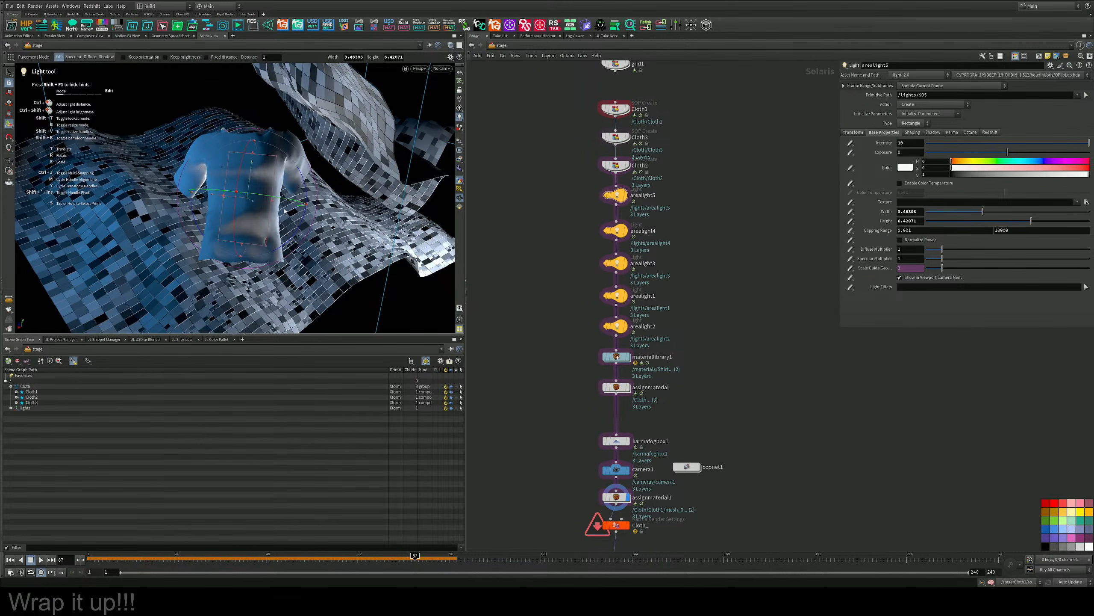
left_click_drag(304, 171, 300, 163)
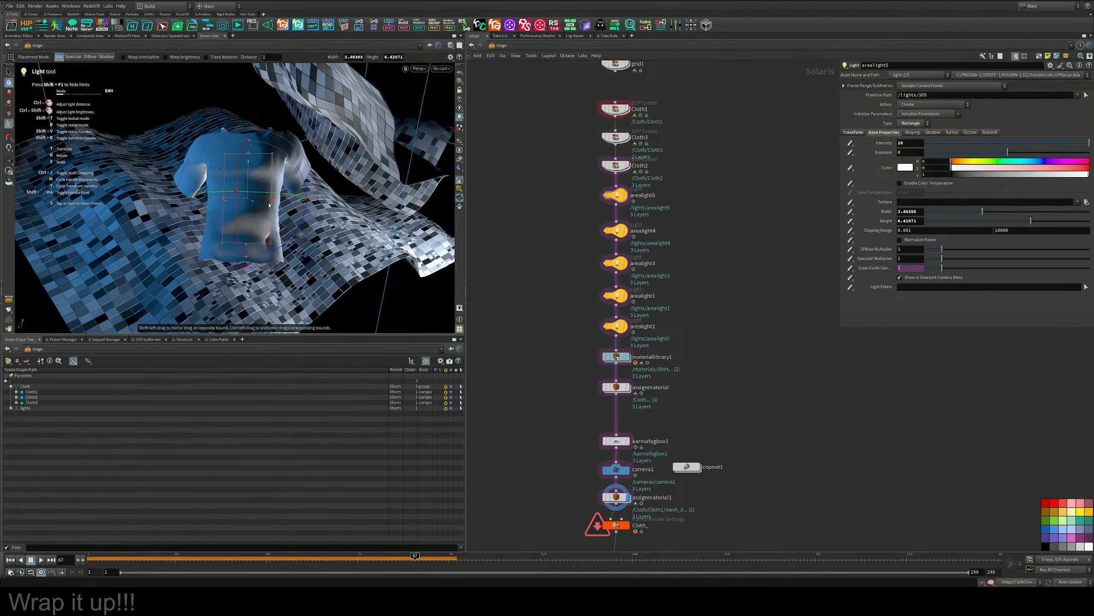
left_click_drag(239, 198, 232, 199)
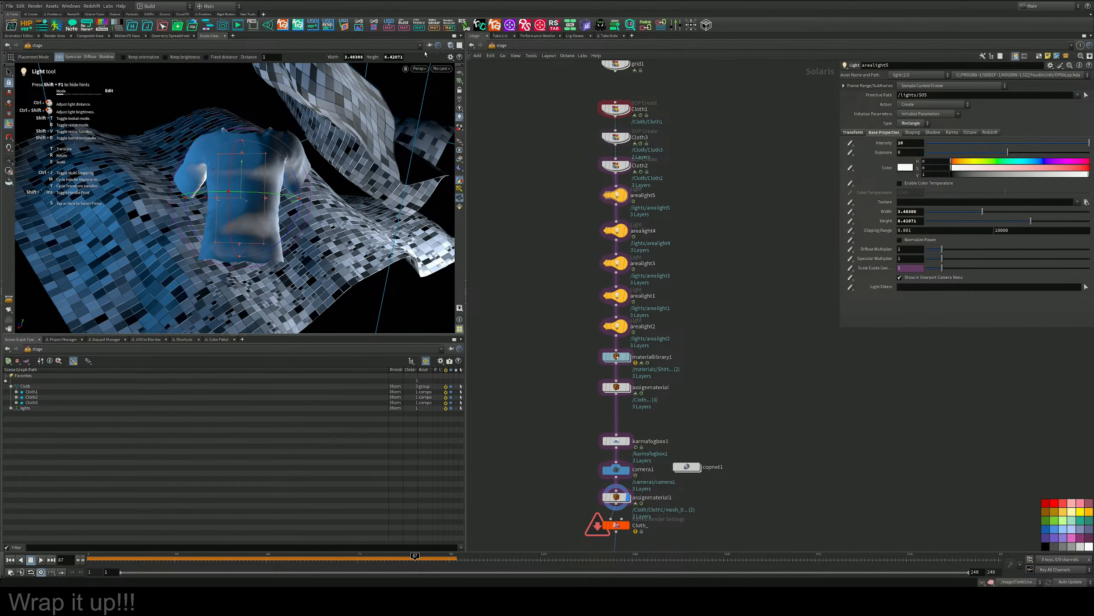
Render through camera1 with Karma XPU and set arealight5's exposure to 2.
left_click(419, 68)
left_click(457, 78)
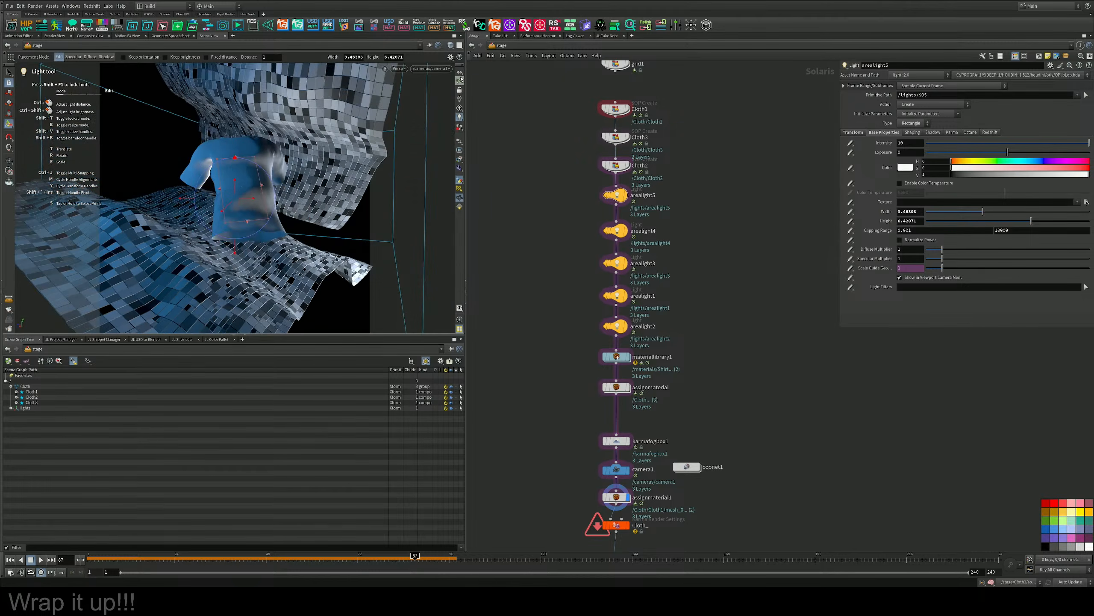
left_click(398, 68)
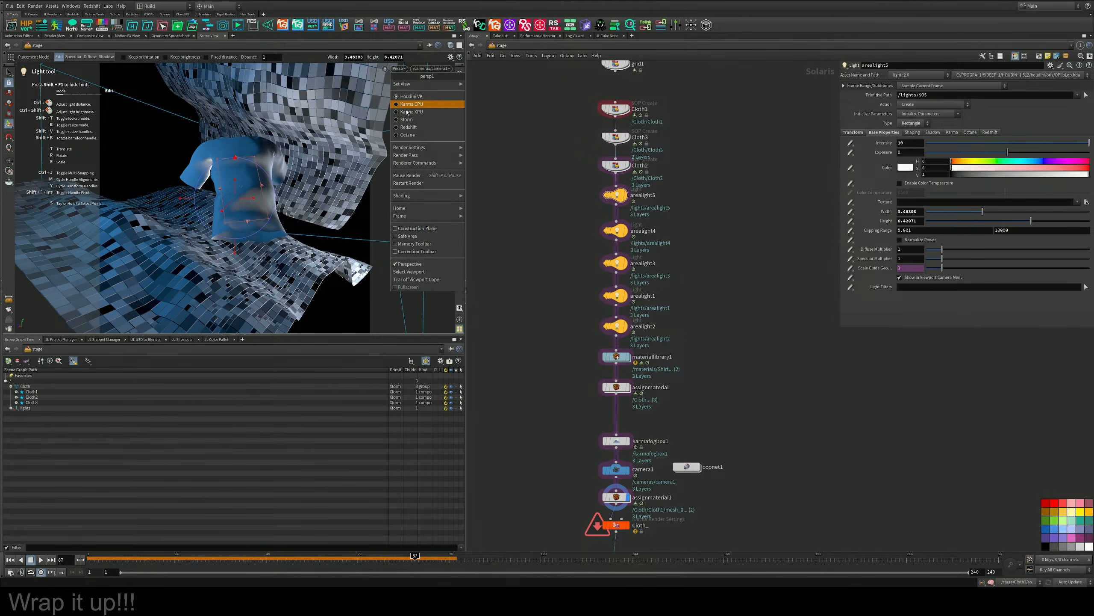
left_click(409, 114)
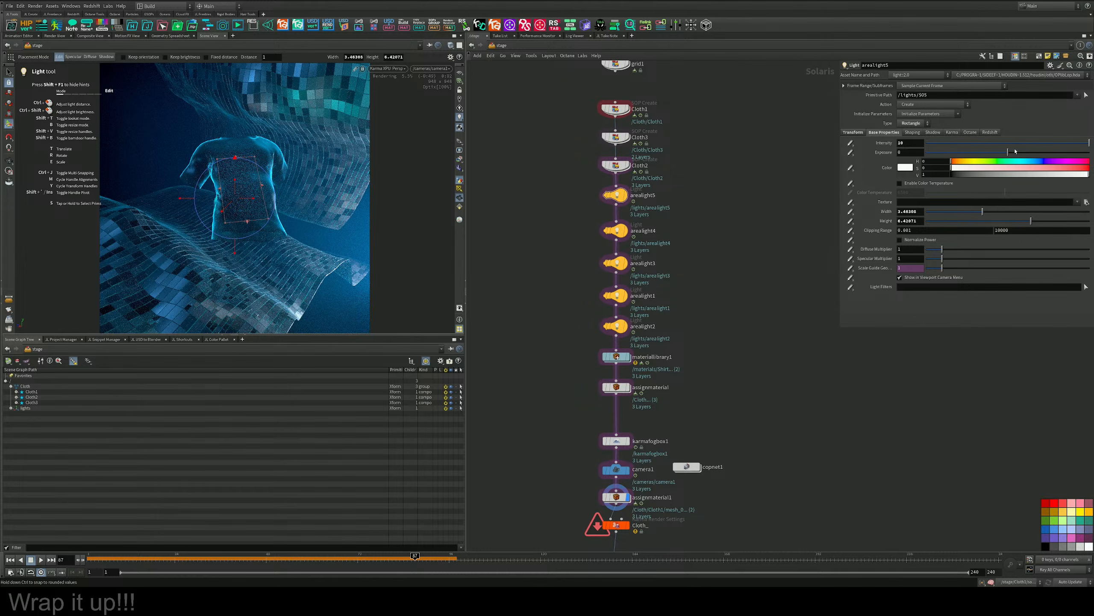
left_click_drag(1007, 152, 1016, 153)
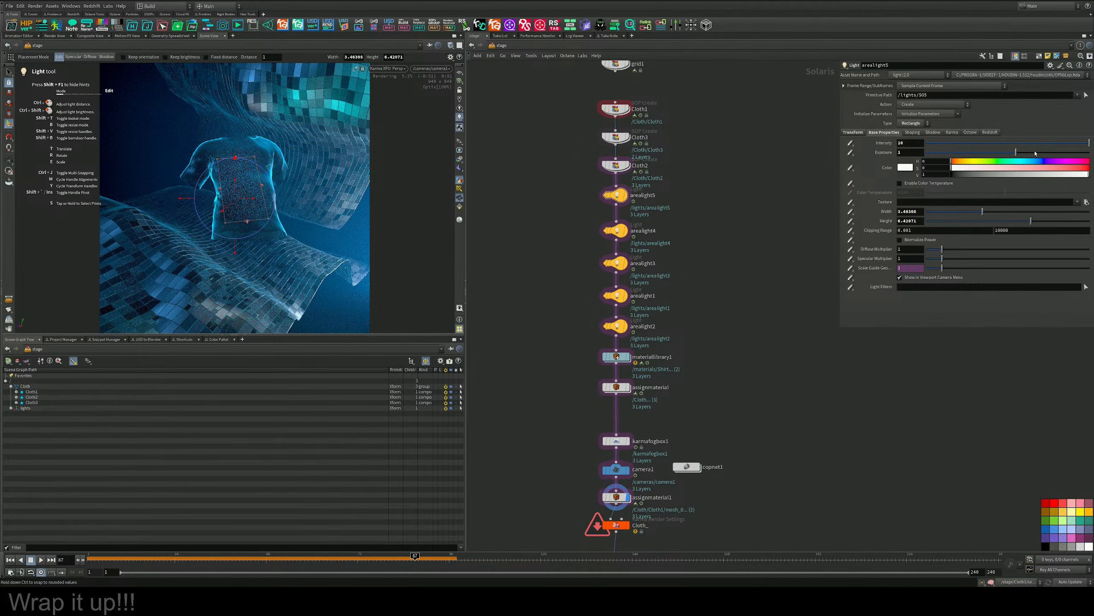
left_click_drag(1045, 152, 1022, 153)
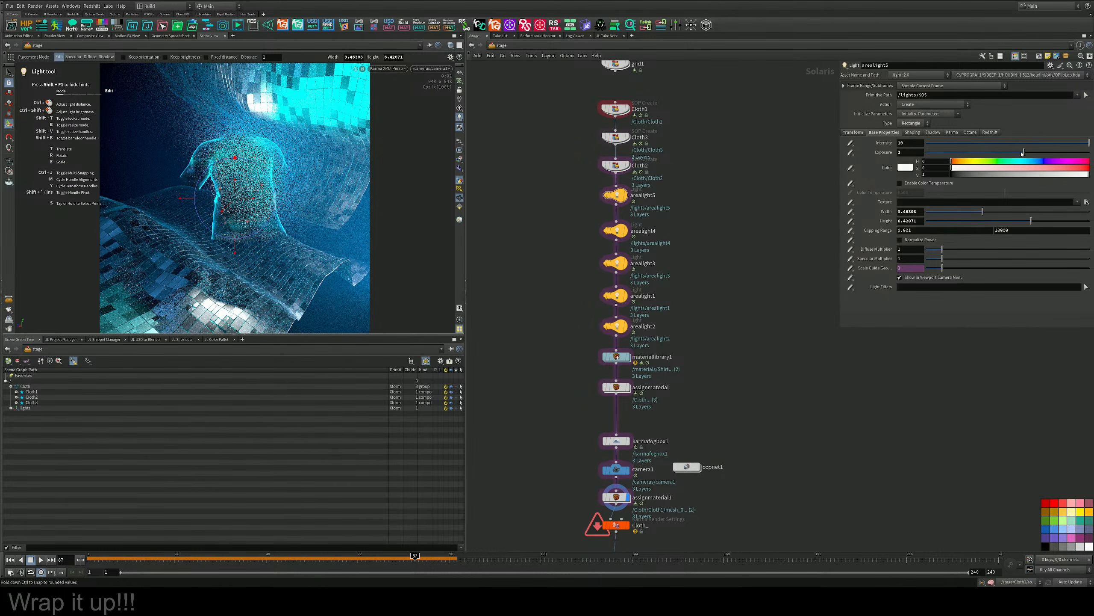
Return to Houdini VK, adjust the rectangle light's placement inside the T-shirt, and look through camera1 again.
left_click(383, 69)
left_click(387, 96)
mouse_move(253, 202)
left_mouse_down("alt")
mouse_move(217, 138)
mouse_move(255, 198)
left_mouse_up("alt")
right_click_drag(254, 199, 301, 161, "alt")
left_click_drag(304, 160, 246, 236)
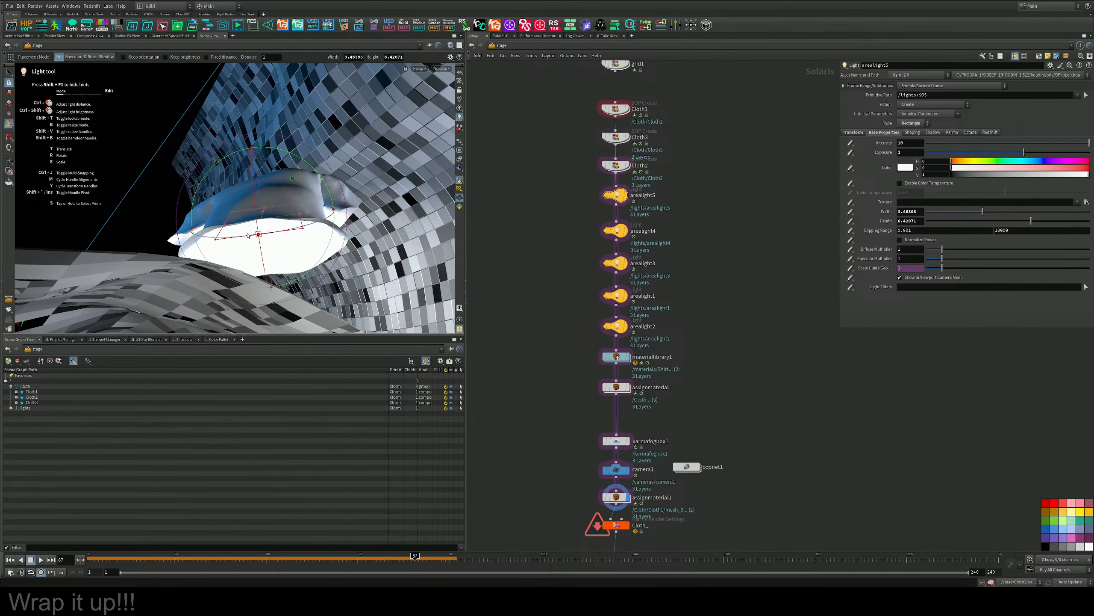
left_click(438, 69)
left_click(442, 82)
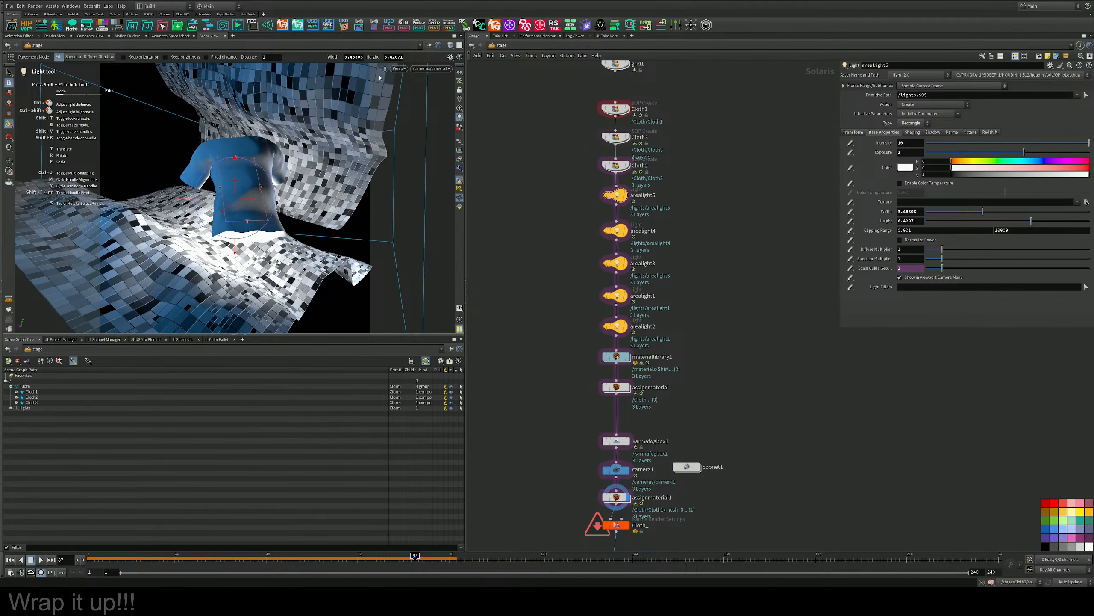
Preview the light in Karma XPU, nudge it sideways inside the T-shirt, and set its exposure to 0.
left_click(398, 68)
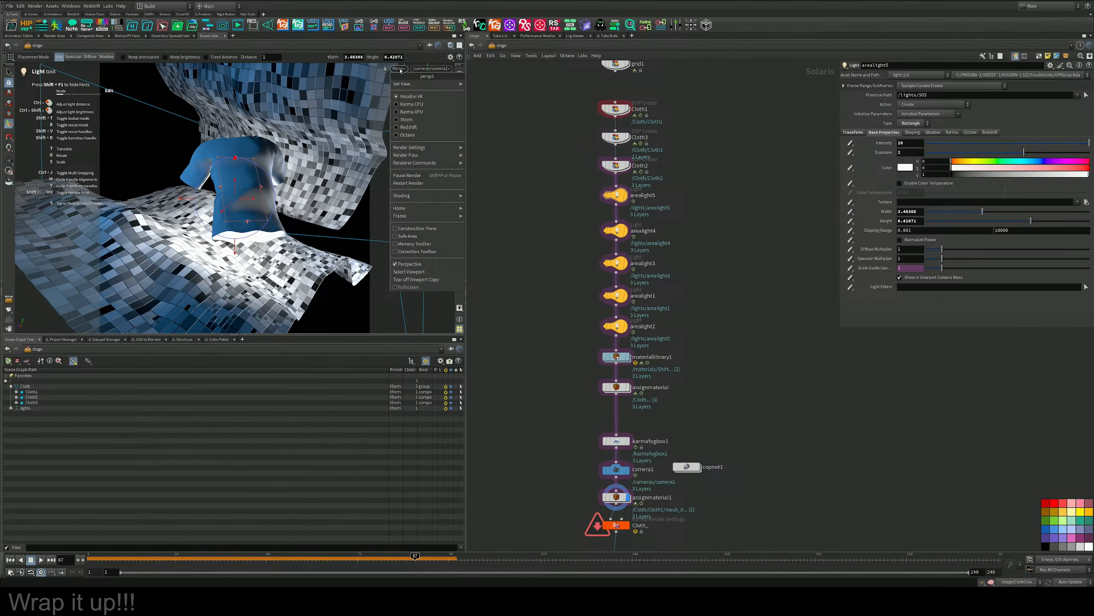
left_click(397, 104)
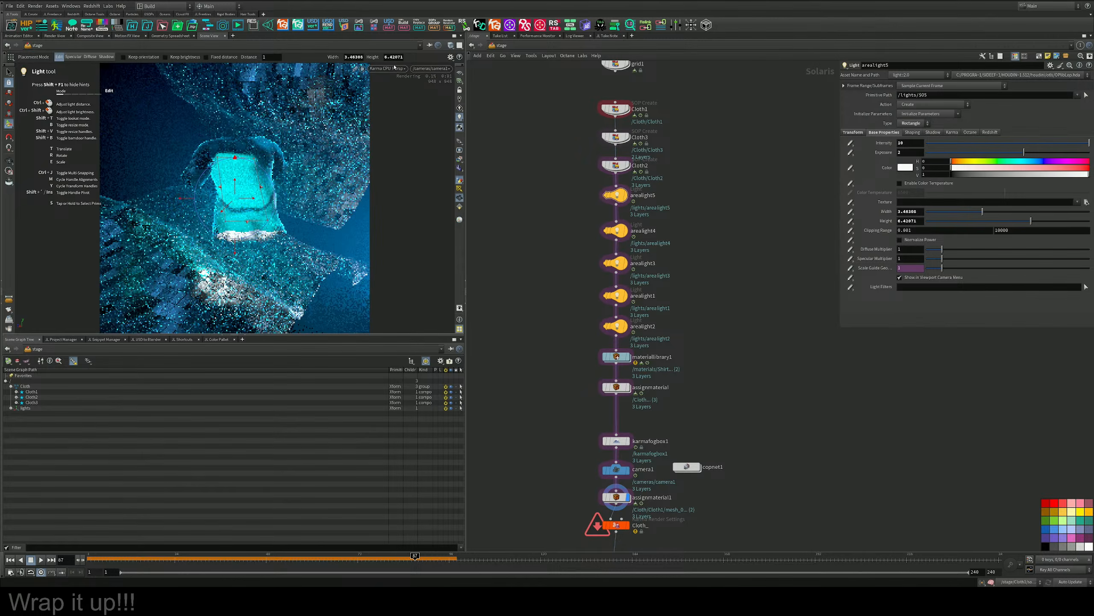
left_click(399, 68)
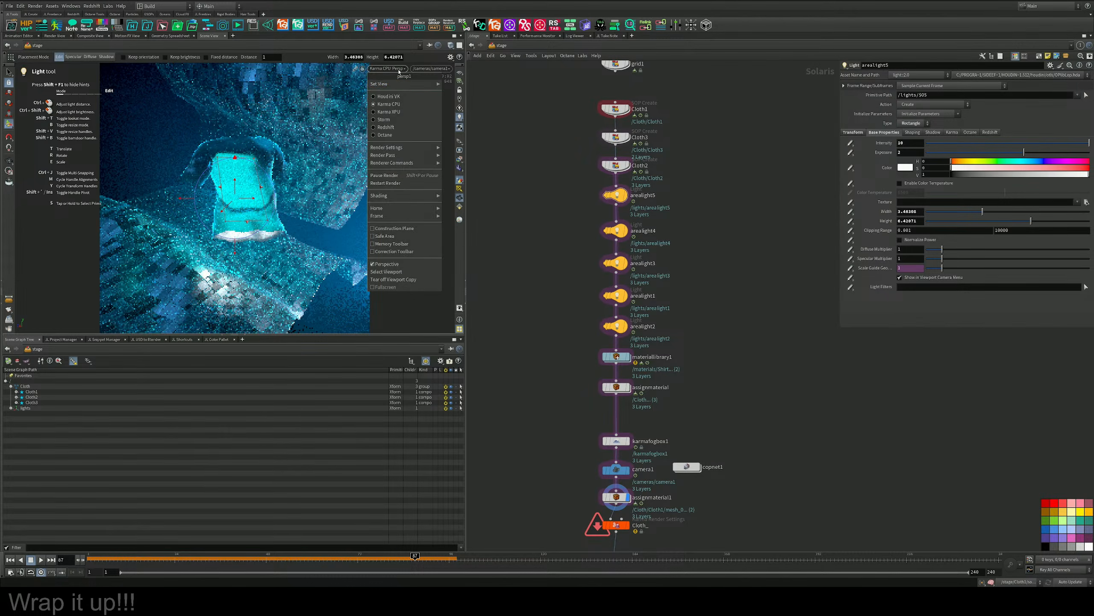
left_click(401, 113)
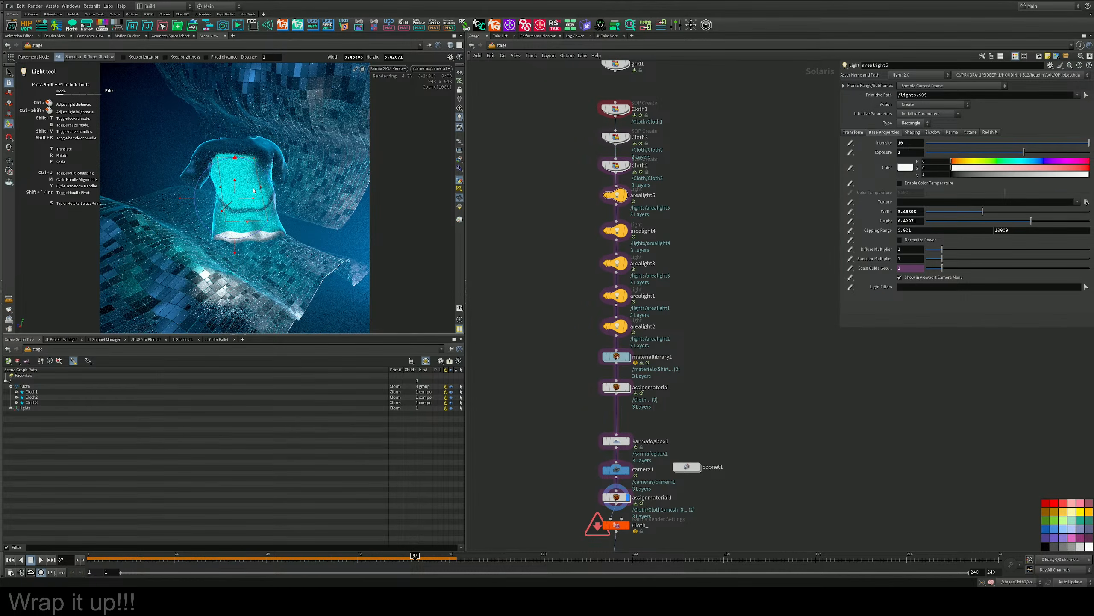
left_click_drag(248, 200, 257, 198)
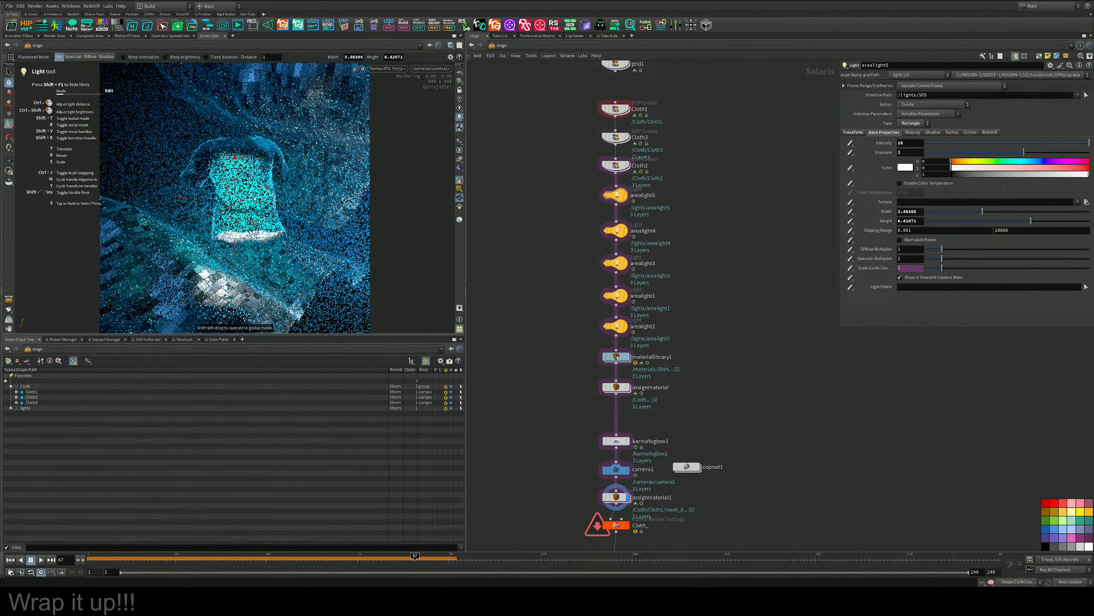
left_click(1007, 152)
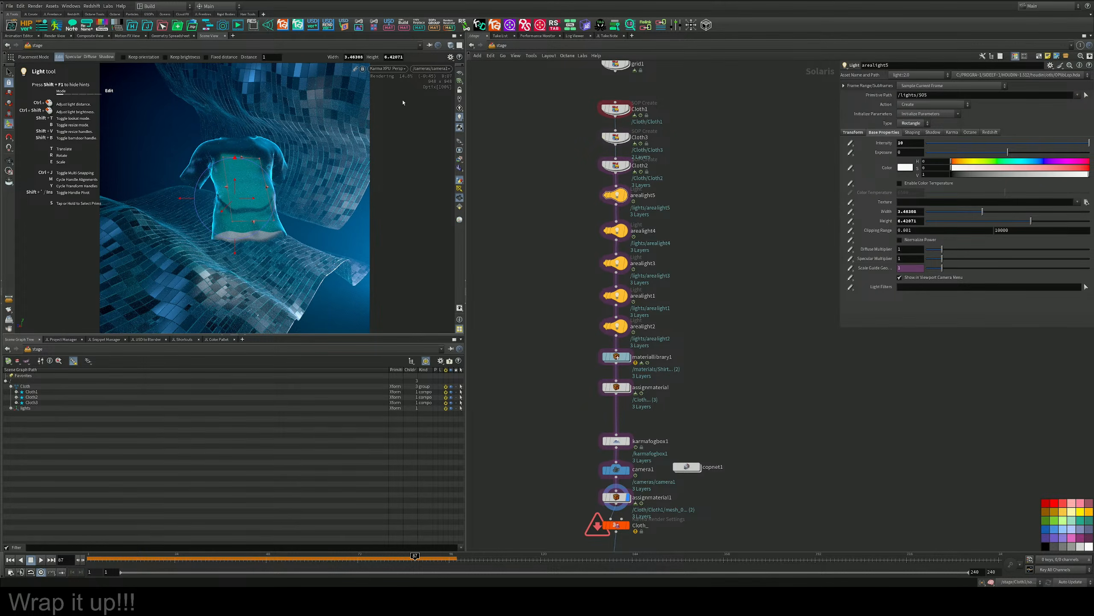
Switch the viewport to Houdini VK, delete arealight5 from the stage, and open Cloth1's geometry network.
left_click(389, 71)
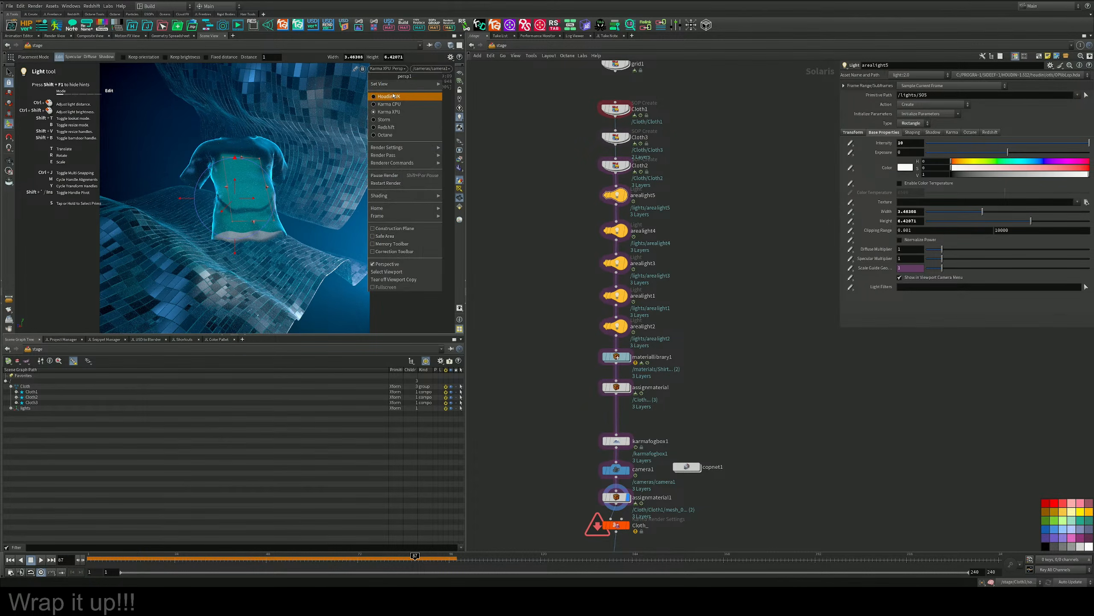
left_click(405, 96)
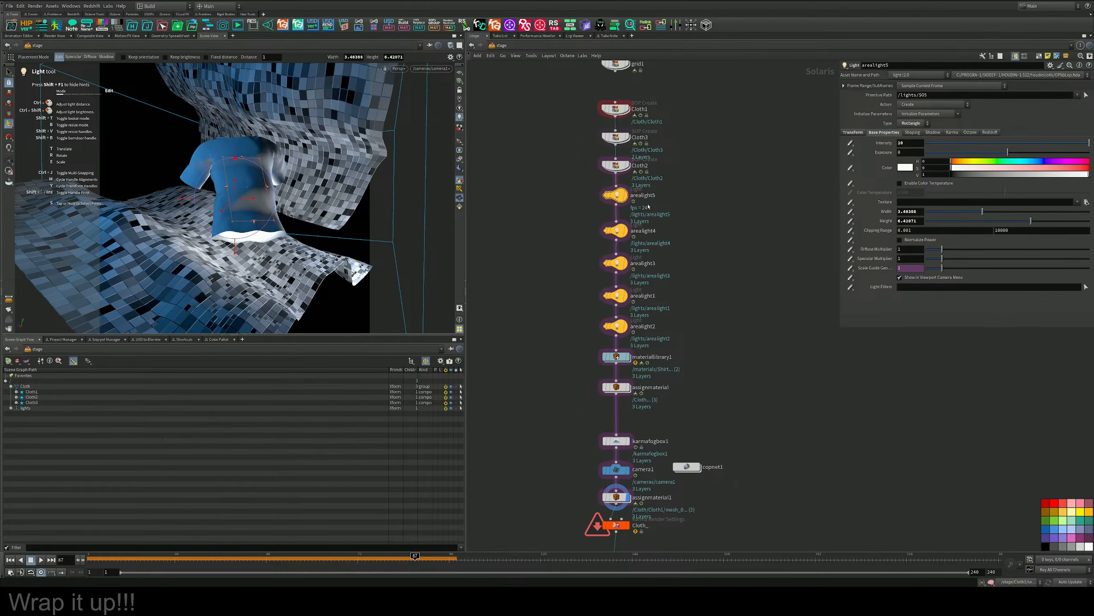
key("Delete")
middle_click_drag(680, 198, 675, 274)
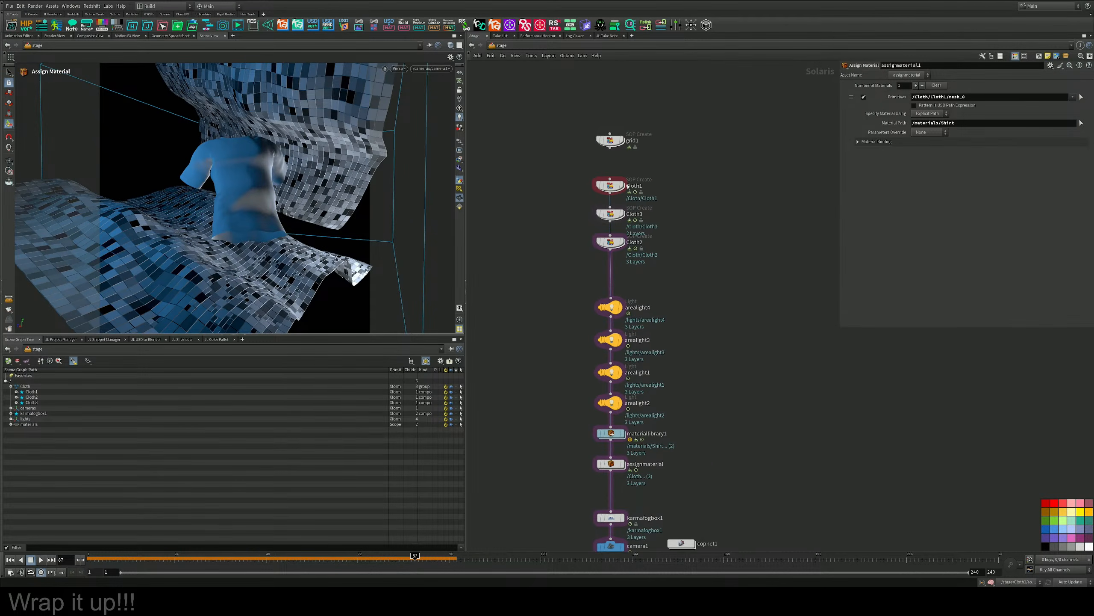
double_click(611, 186)
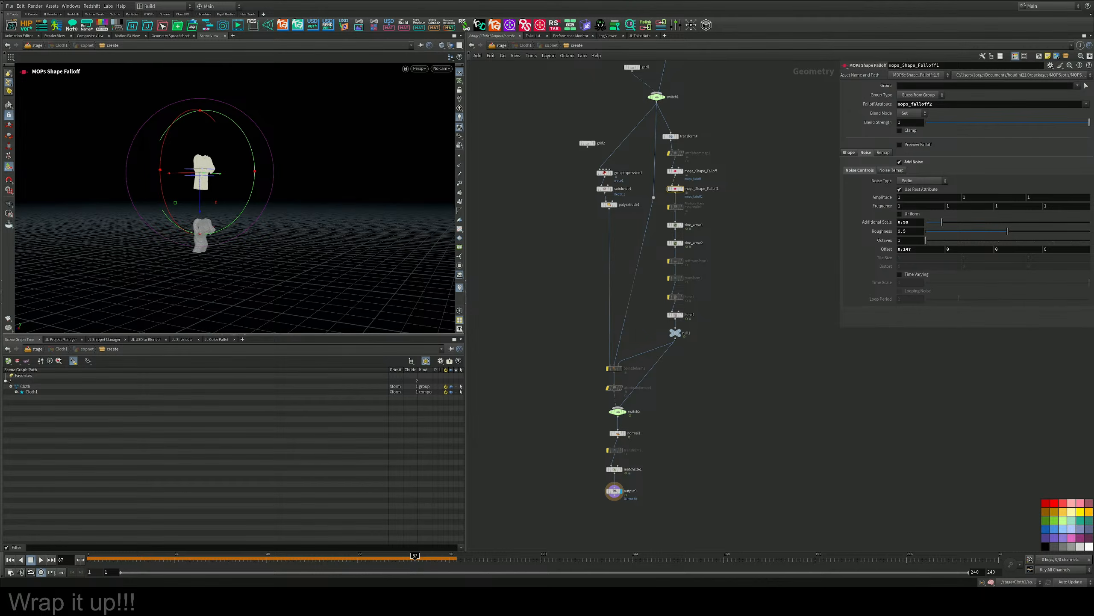
Switch to the Houdini session holding Mardini_2026_v001_v008.hip and quit it, discarding its changes.
mouse_move(623, 598)
left_click(681, 555)
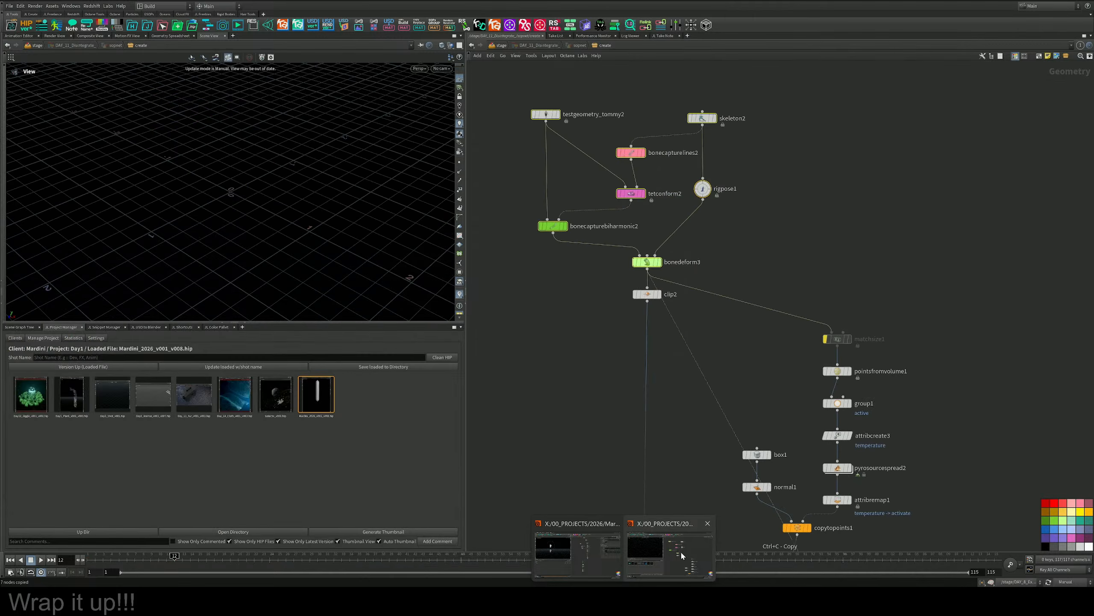
left_click(1089, 1)
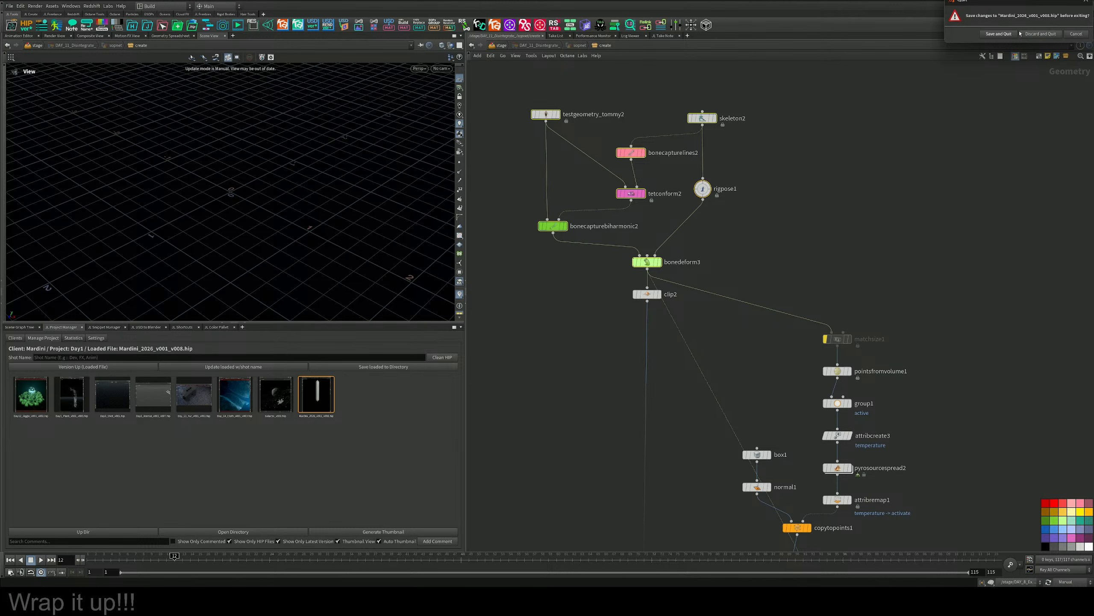
left_click(1039, 34)
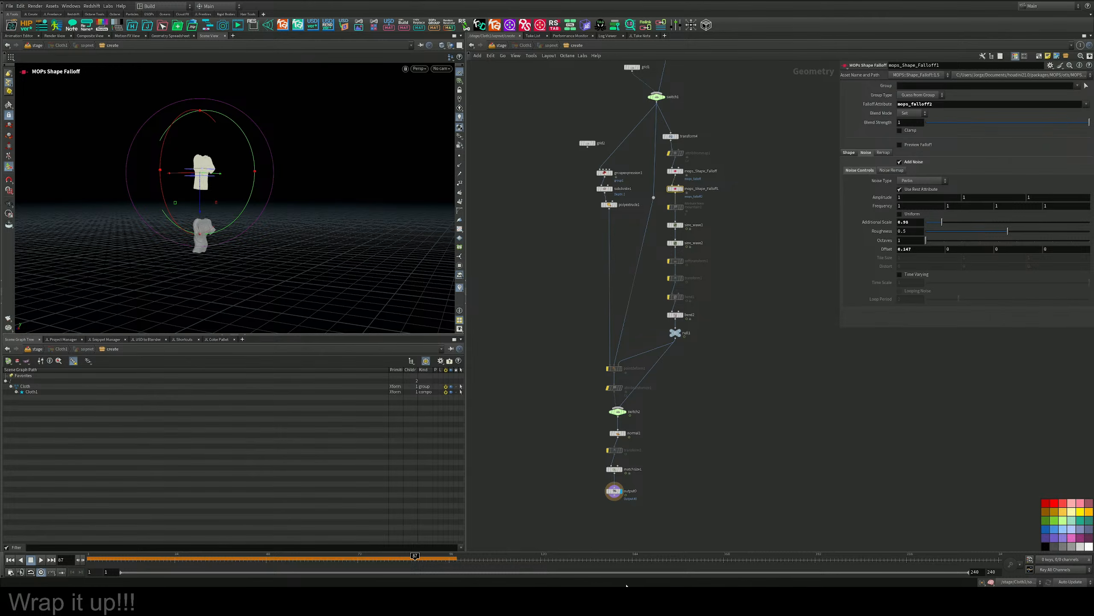
mouse_move(623, 605)
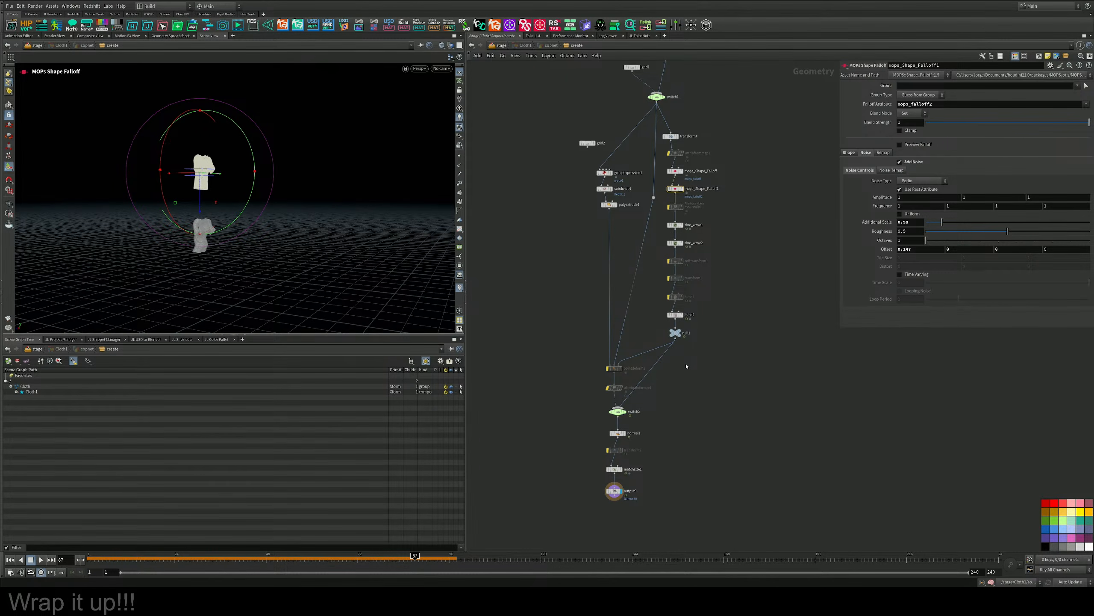
Select switch2 and move output0 well below matchsize1 to make room in the node chain.
middle_click_drag(686, 366, 686, 366)
left_click(617, 411)
middle_click_drag(692, 429, 689, 384)
left_click(689, 384)
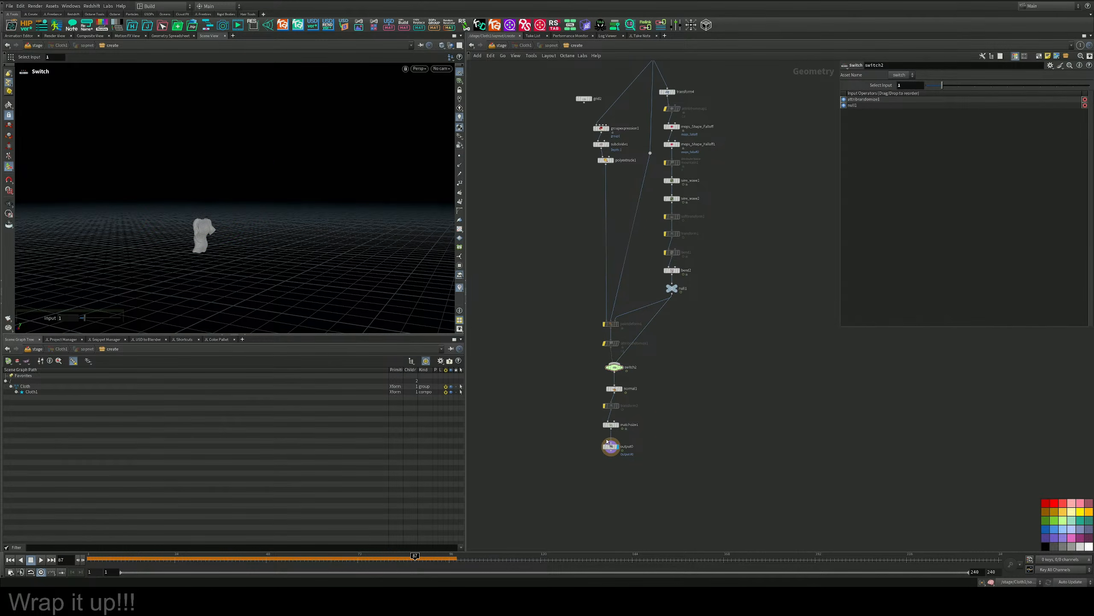
scroll(614, 438, "up", 5)
middle_click_drag(666, 432, 680, 327)
left_click_drag(624, 358, 624, 474)
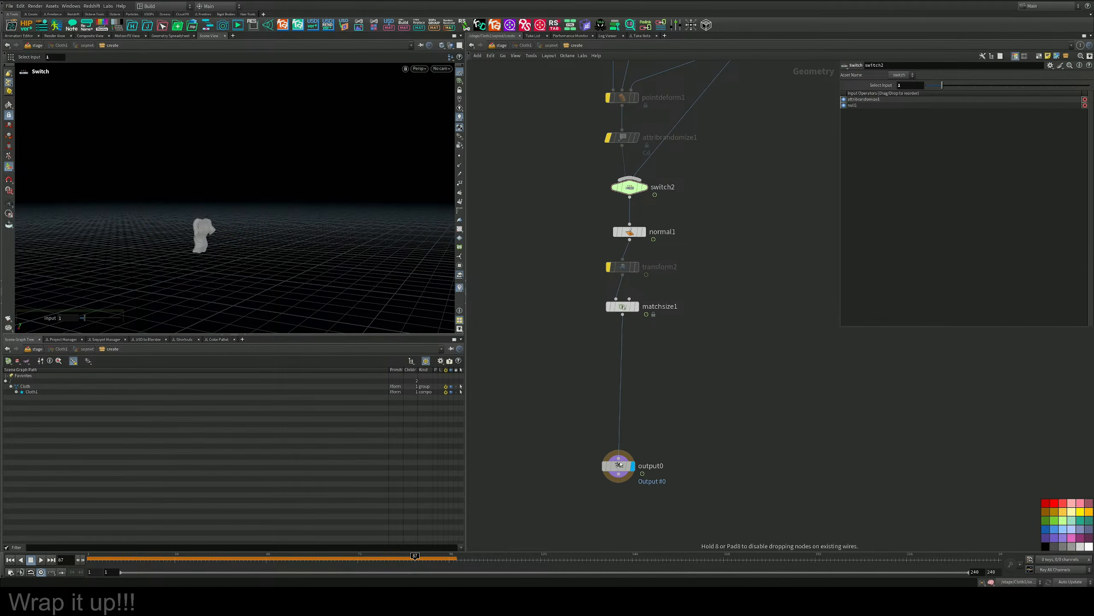
Lock the matchsize1 node to freeze its T-shirt geometry.
middle_click_drag(648, 428, 648, 416)
key("Tab")
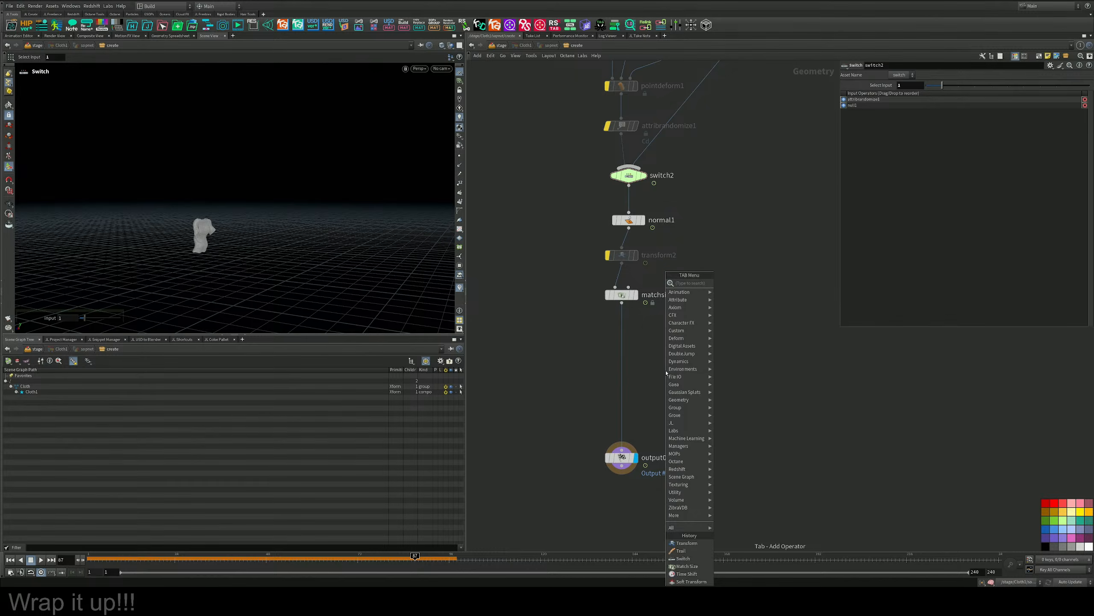
left_click(603, 322)
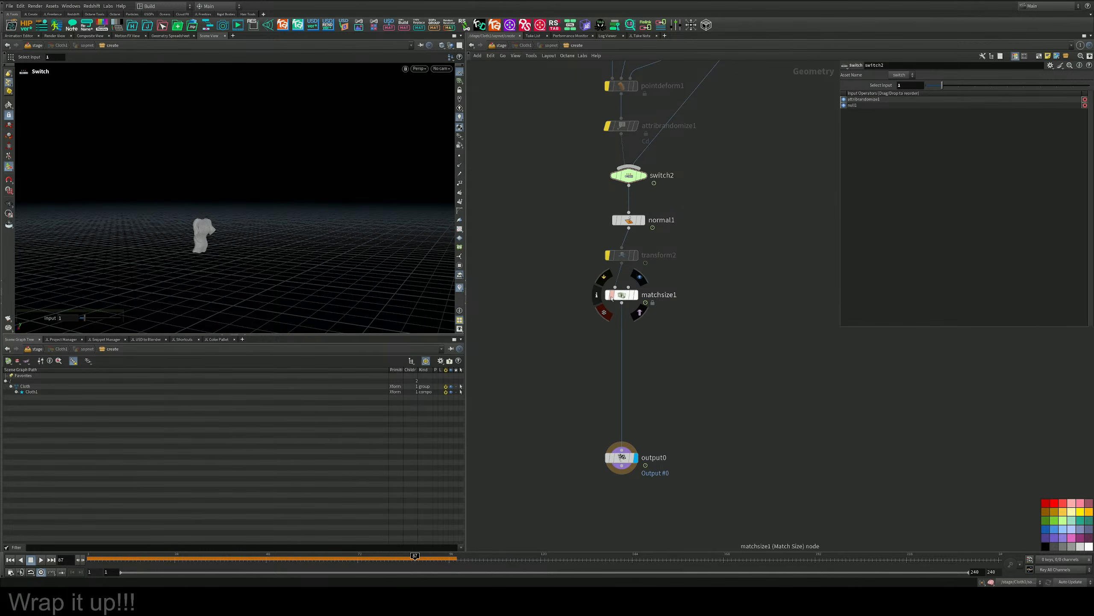
left_click(603, 313)
middle_click_drag(579, 366, 588, 330)
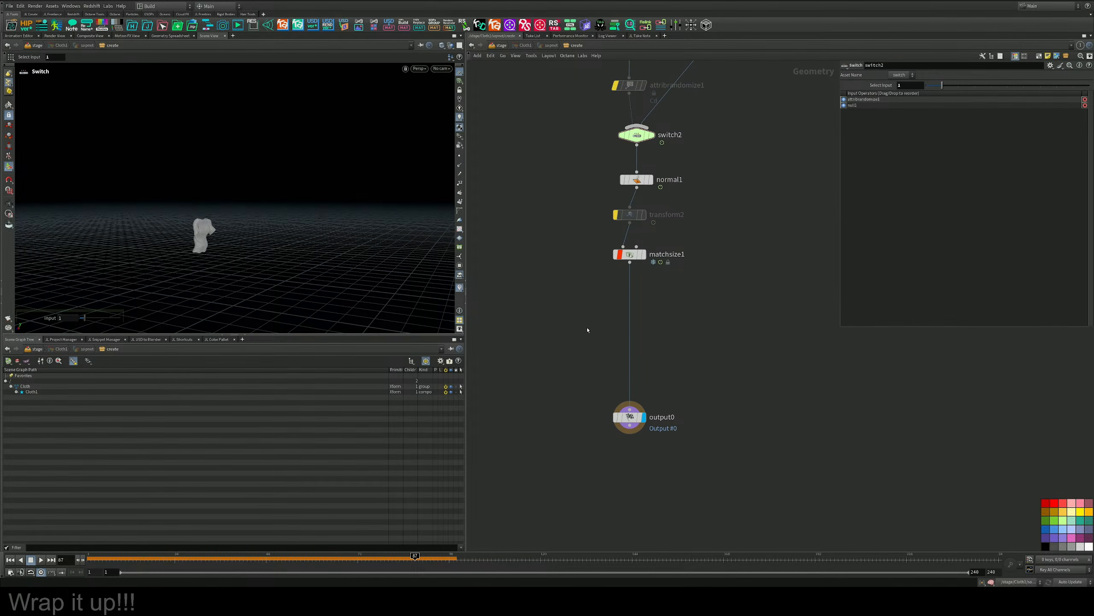
key("Tab")
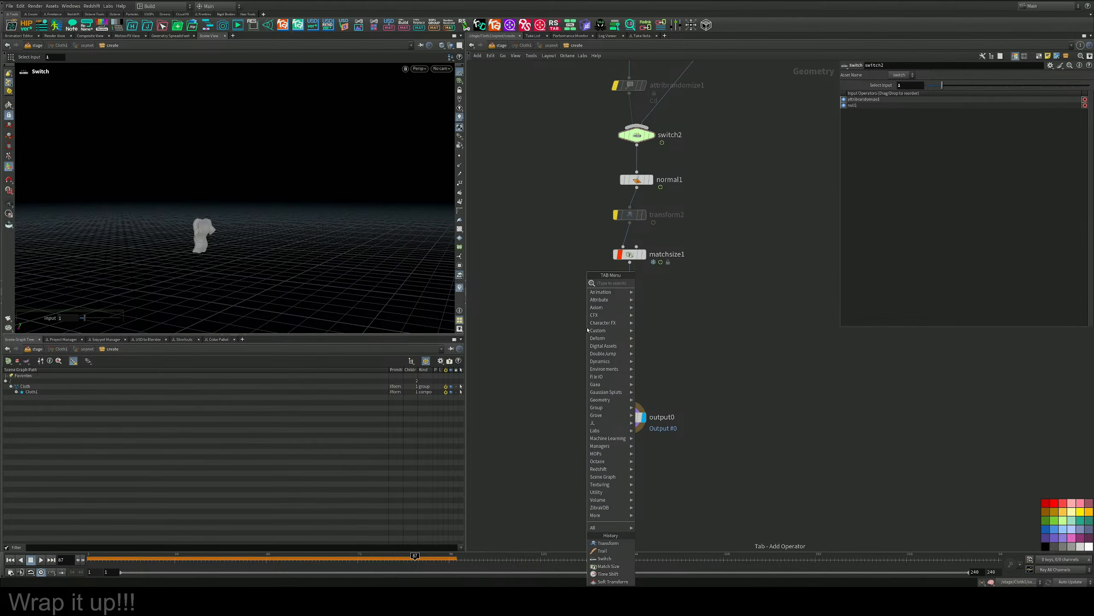
type("mopsf")
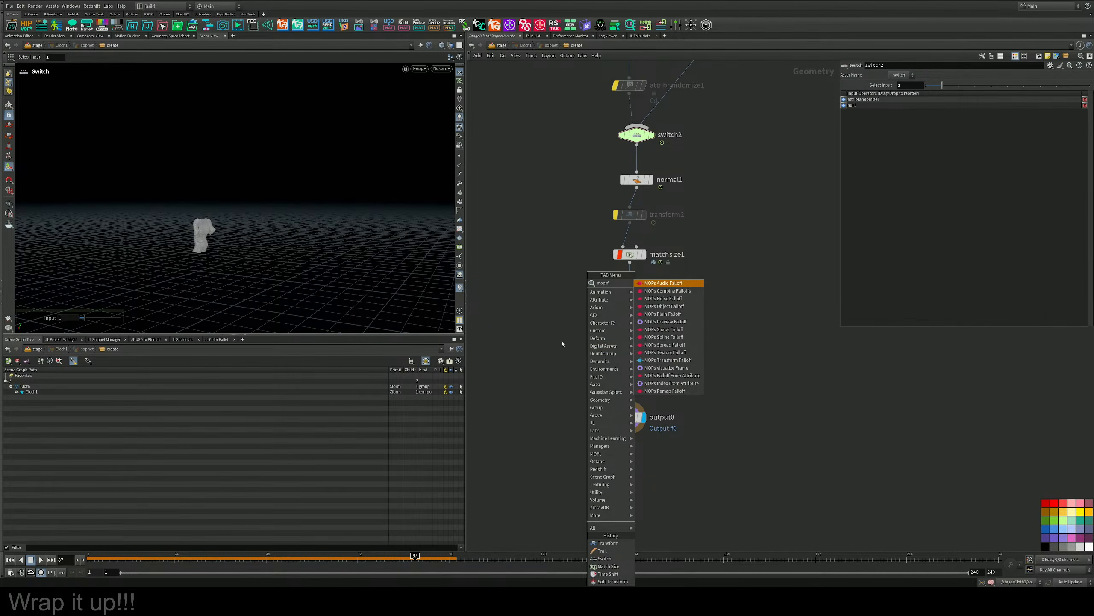
key("Escape")
Insert an Attribute Paint node between matchsize1 and output0 and display it on the T-shirt.
left_click_drag(217, 264, 144, 222, "alt")
right_click_drag(144, 222, 335, 223, "alt")
left_click_drag(335, 223, 309, 258, "alt")
right_click_drag(309, 258, 349, 272, "alt")
key("Tab")
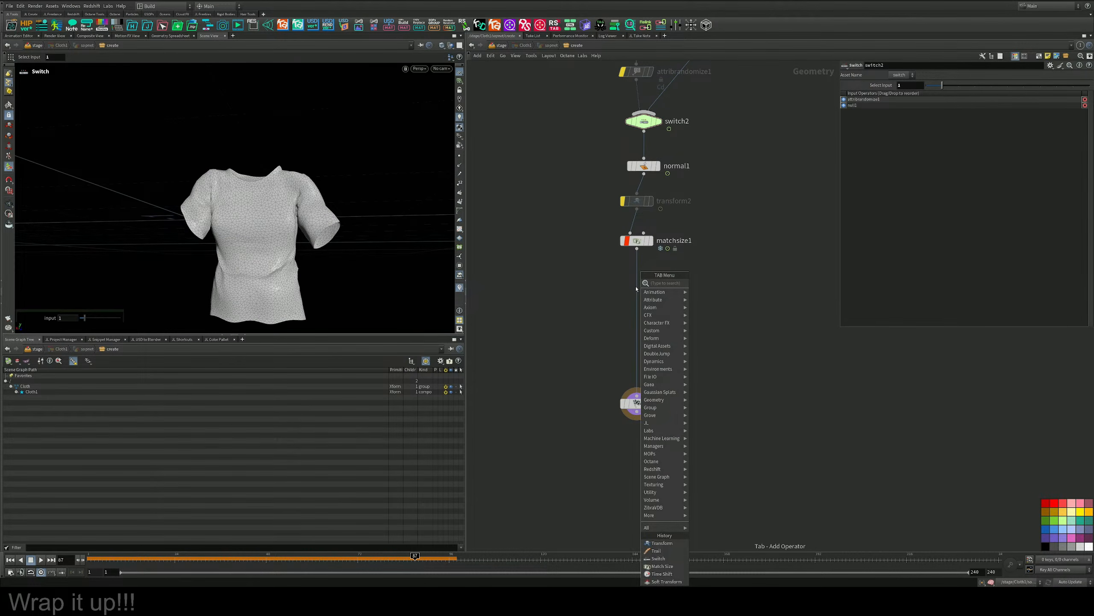
type("pa")
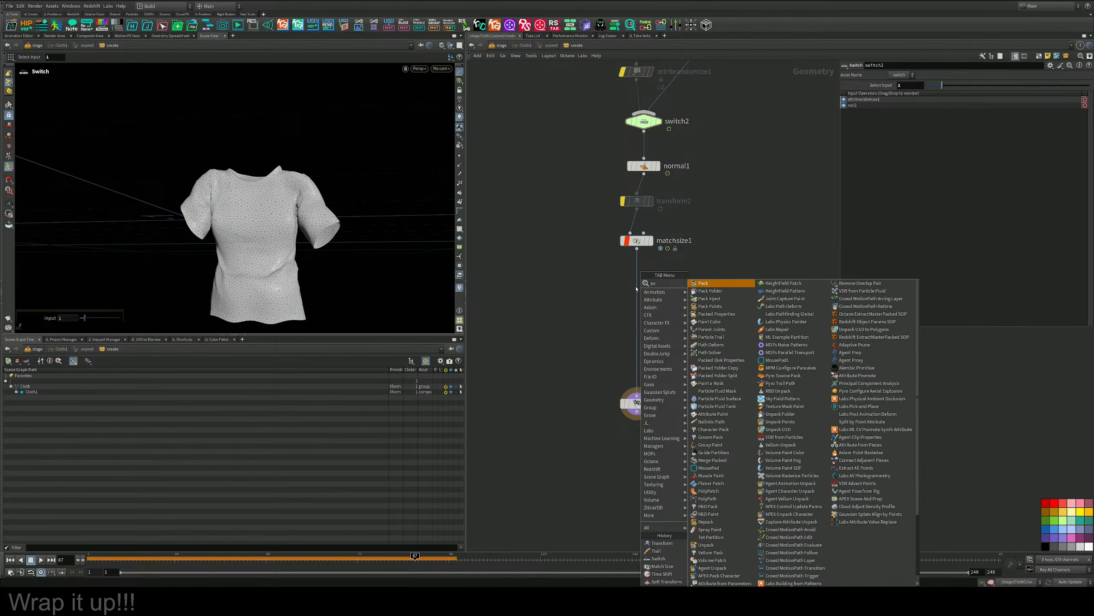
type("in")
key("Down")
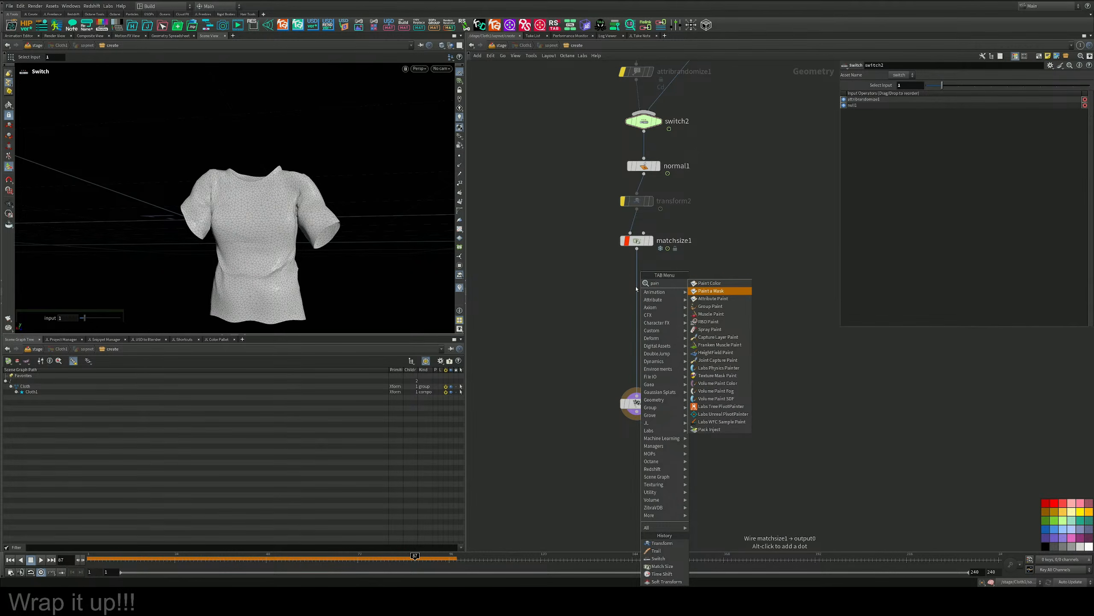
key("Down")
key("Return")
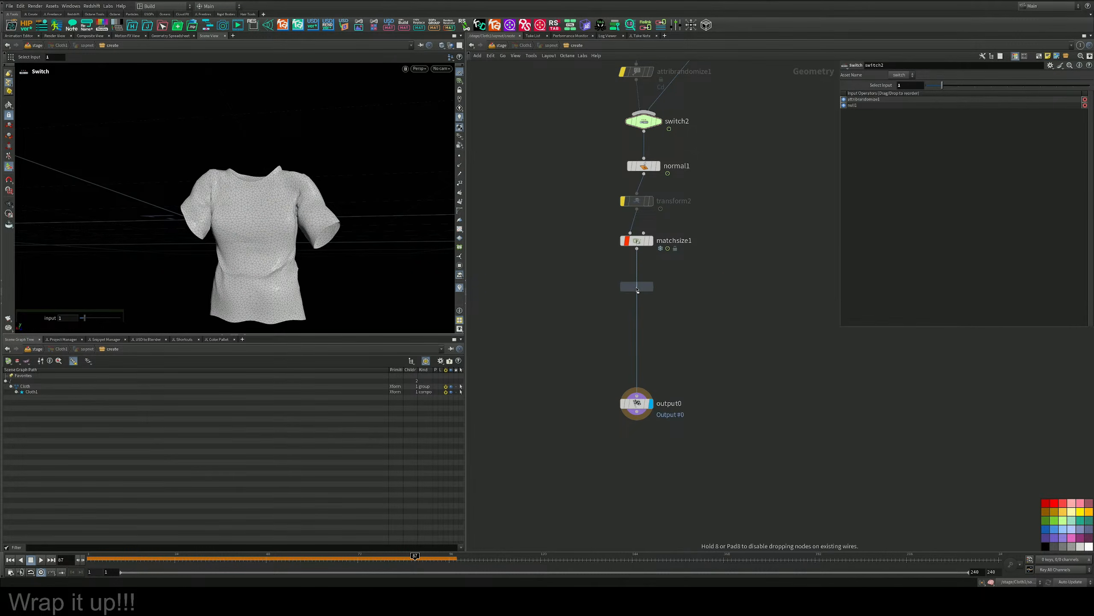
left_click(636, 282)
mouse_move(636, 282)
left_mouse_down()
mouse_move(626, 297)
mouse_move(645, 299)
left_mouse_up()
left_click(643, 298)
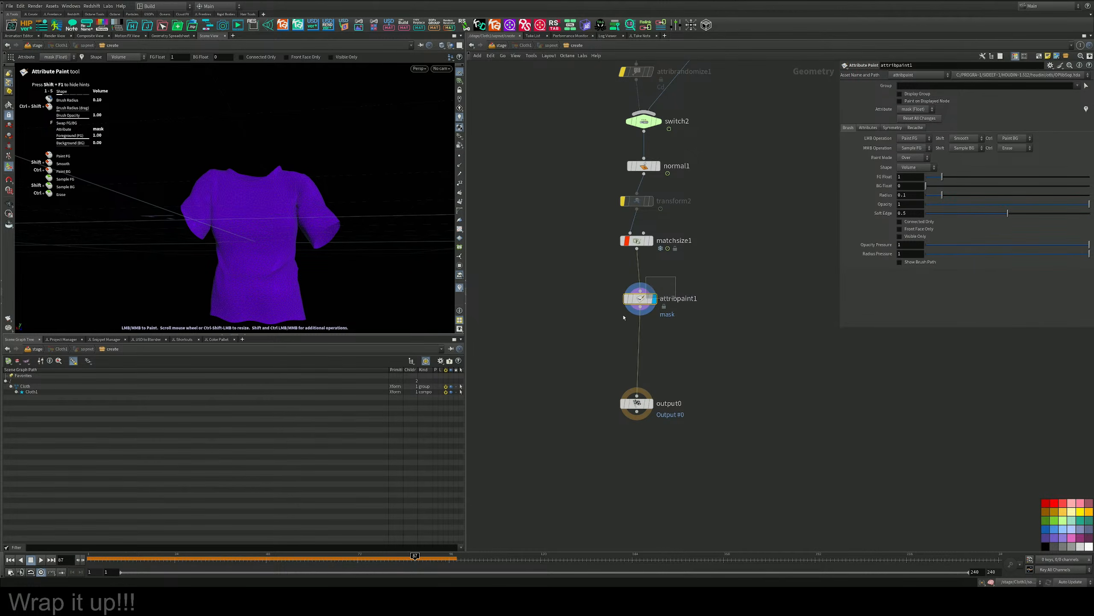
Try painting the mask along the T-shirt's hem with the 0.1 brush radius, and undo the stroke.
mouse_move(323, 224)
left_mouse_down("alt")
mouse_move(333, 238)
mouse_move(318, 242)
mouse_move(327, 205)
left_mouse_up("alt")
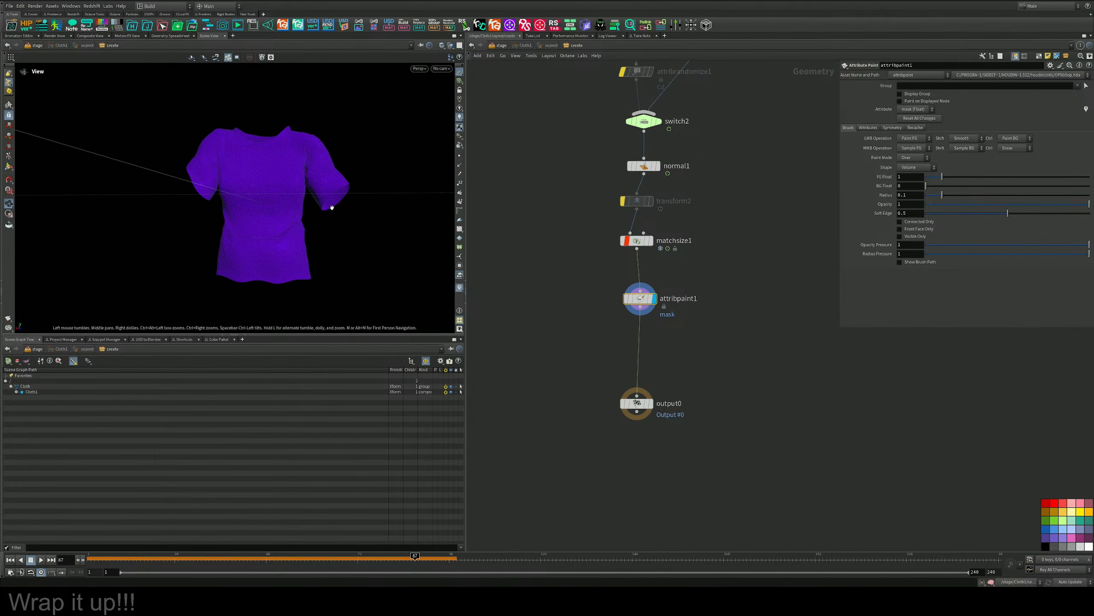
key("Return")
mouse_move(309, 273)
left_mouse_down()
mouse_move(270, 286)
mouse_move(201, 280)
left_mouse_up()
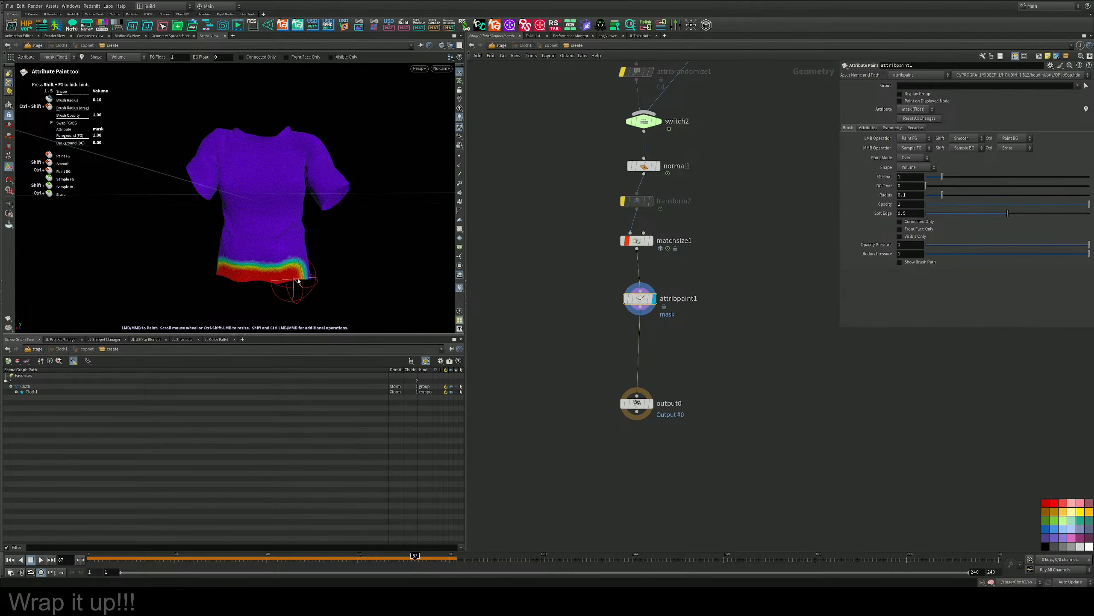
left_click_drag(291, 291, 293, 270, "alt")
key("ctrl+z")
Reduce the brush radius to about 0.027 and paint the mask along the T-shirt's bottom hem.
middle_click_drag(298, 277, 303, 233, "alt")
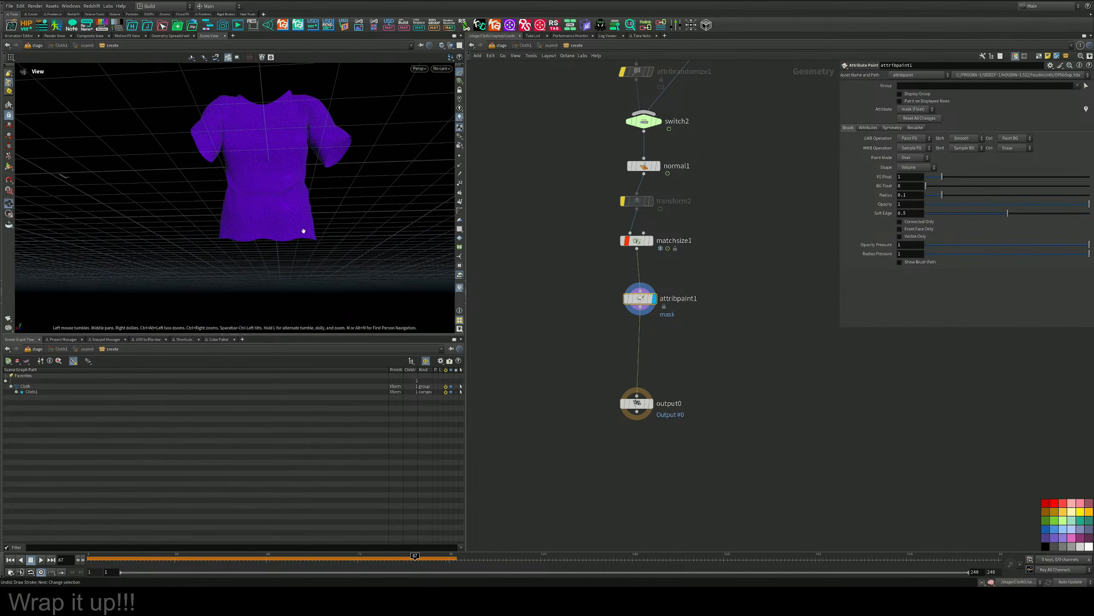
scroll(301, 242, "up", 4)
scroll(301, 243, "down", 5)
scroll(301, 243, "down", 6)
mouse_move(299, 244)
left_mouse_down("alt")
mouse_move(268, 204)
mouse_move(306, 237)
mouse_move(254, 251)
left_mouse_up("alt")
right_click_drag(254, 252, 379, 221, "alt")
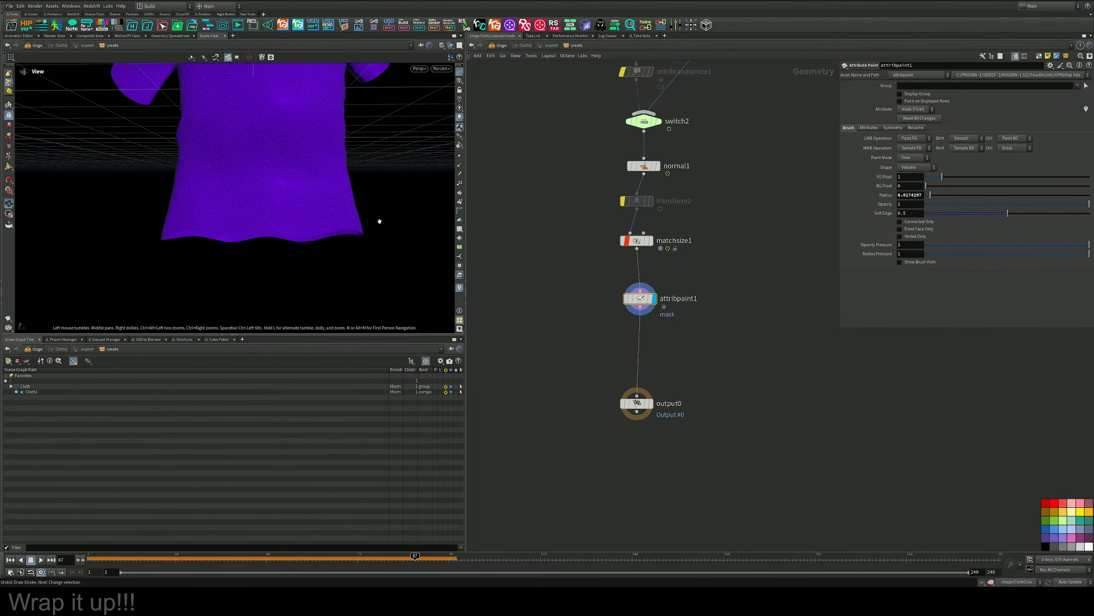
mouse_move(364, 232)
left_mouse_down()
mouse_move(159, 234)
mouse_move(373, 236)
left_mouse_up()
key("Escape")
mouse_move(399, 186)
left_mouse_down()
mouse_move(281, 211)
mouse_move(290, 168)
mouse_move(304, 182)
mouse_move(269, 183)
mouse_move(245, 221)
mouse_move(151, 196)
mouse_move(281, 194)
mouse_move(307, 164)
mouse_move(327, 198)
mouse_move(293, 154)
mouse_move(330, 151)
mouse_move(298, 171)
mouse_move(430, 154)
mouse_move(349, 179)
mouse_move(362, 178)
mouse_move(326, 216)
mouse_move(352, 197)
mouse_move(360, 173)
left_mouse_up()
Paint the mask around the cuffs of both T-shirt sleeves.
key("Return")
key("Escape")
key("Return")
key("Escape")
key("Return")
key("Escape")
mouse_move(361, 177)
left_mouse_down("alt")
mouse_move(241, 189)
mouse_move(264, 161)
mouse_move(182, 197)
left_mouse_up("alt")
middle_click_drag(259, 161, 274, 208, "alt")
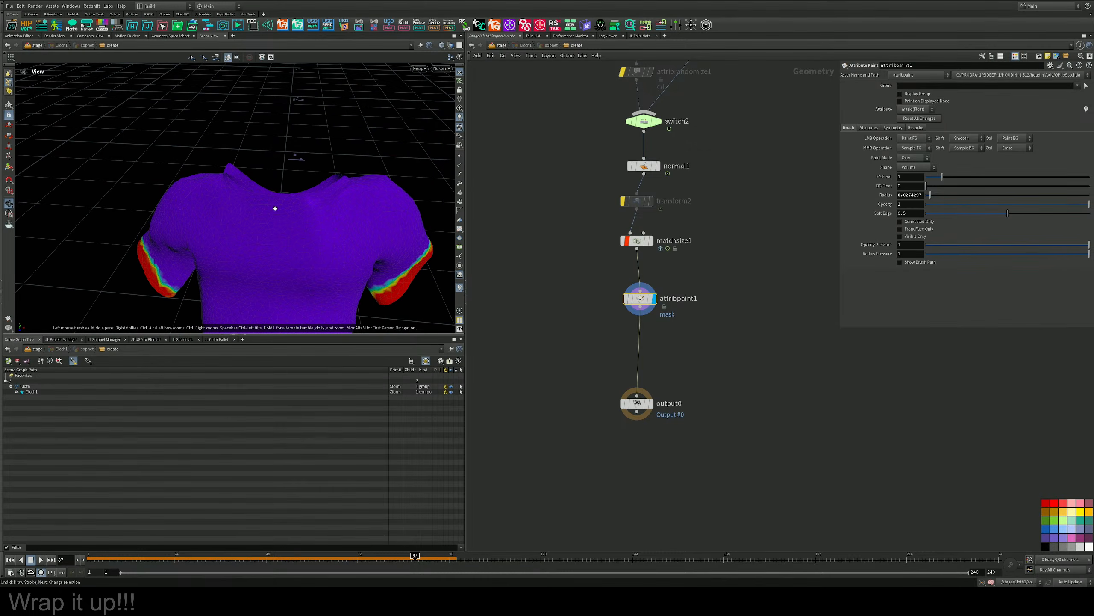
Paint the mask all around the T-shirt's neckline, front and back.
mouse_move(228, 164)
left_mouse_down()
mouse_move(236, 175)
mouse_move(307, 178)
mouse_move(336, 164)
left_mouse_up()
mouse_move(336, 165)
left_mouse_down("alt")
mouse_move(439, 214)
mouse_move(518, 194)
left_mouse_up("alt")
left_click_drag(237, 192, 108, 176)
mouse_move(108, 177)
left_mouse_down("alt")
mouse_move(169, 219)
mouse_move(288, 206)
mouse_move(310, 245)
mouse_move(359, 230)
mouse_move(142, 138)
mouse_move(73, 202)
mouse_move(110, 178)
left_mouse_up("alt")
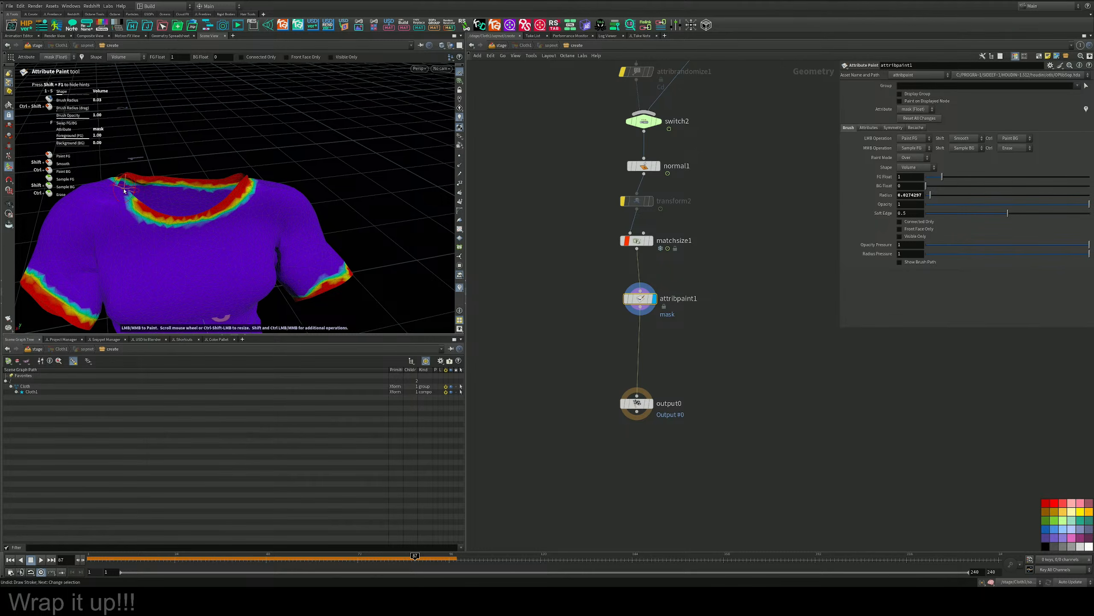
mouse_move(123, 194)
left_mouse_down("alt")
mouse_move(143, 202)
mouse_move(105, 193)
mouse_move(244, 222)
mouse_move(281, 144)
mouse_move(313, 167)
left_mouse_up("alt")
Insert an Attribute Blur node between attribpaint1 and output0 and display it.
key("Escape")
middle_click_drag(313, 166, 313, 151, "alt")
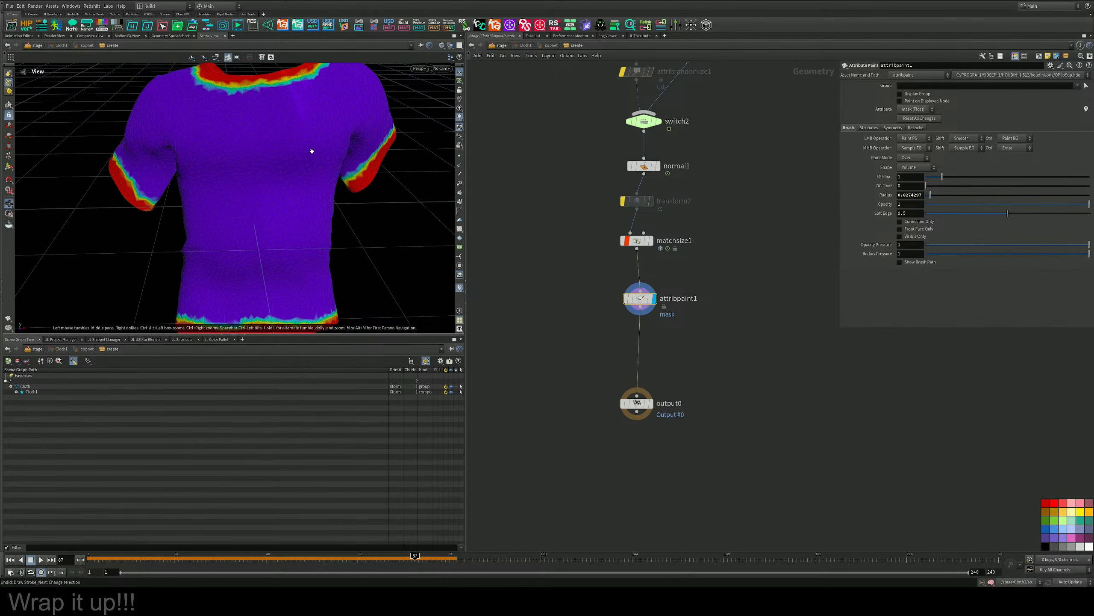
scroll(313, 151, "down", 3)
left_click_drag(313, 152, 284, 144, "alt")
key("Tab")
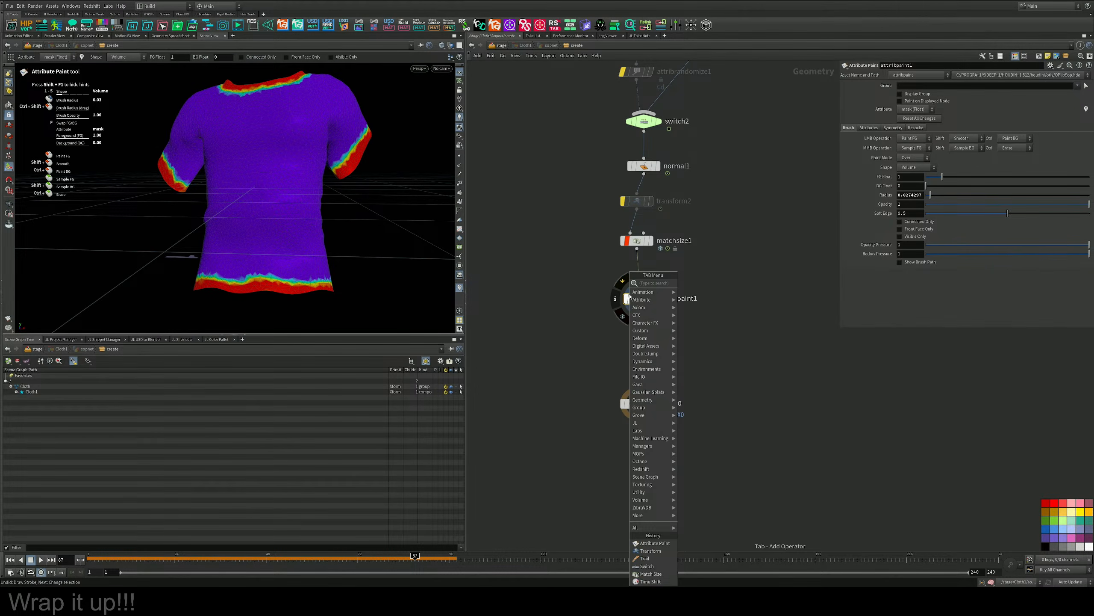
type("attrb")
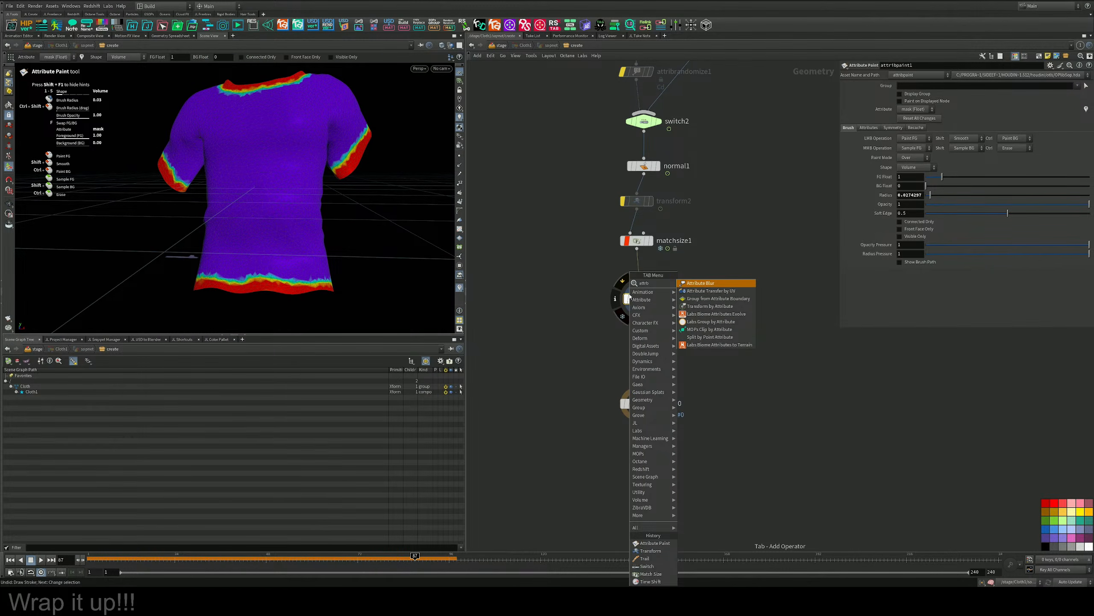
left_click(630, 297)
left_click(639, 331)
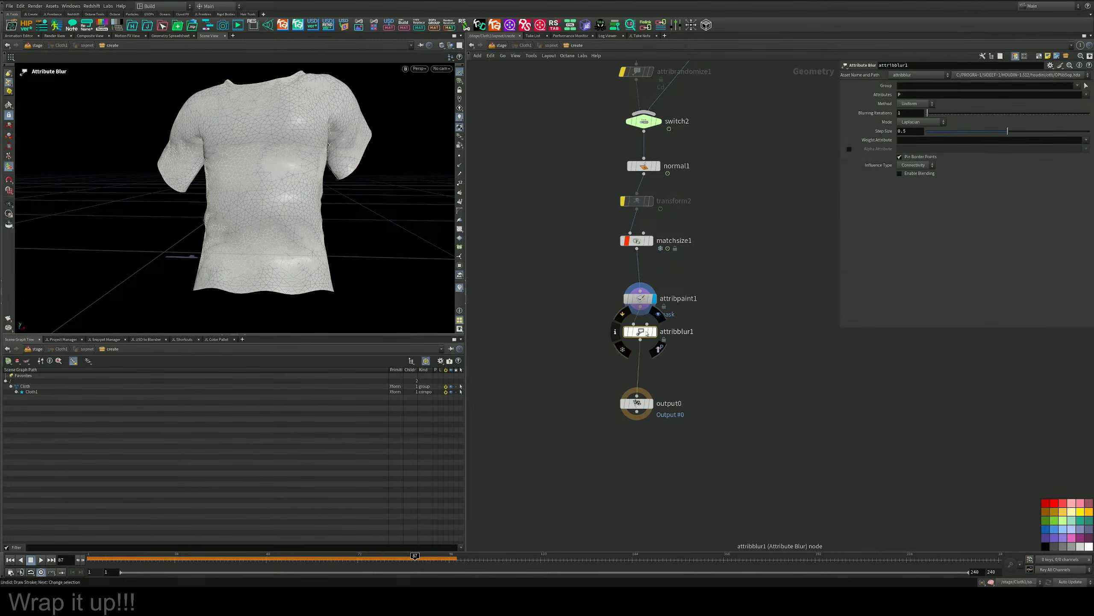
Replace the position attribute with mask as the attribute blurred by attribblur1.
left_click(1087, 94)
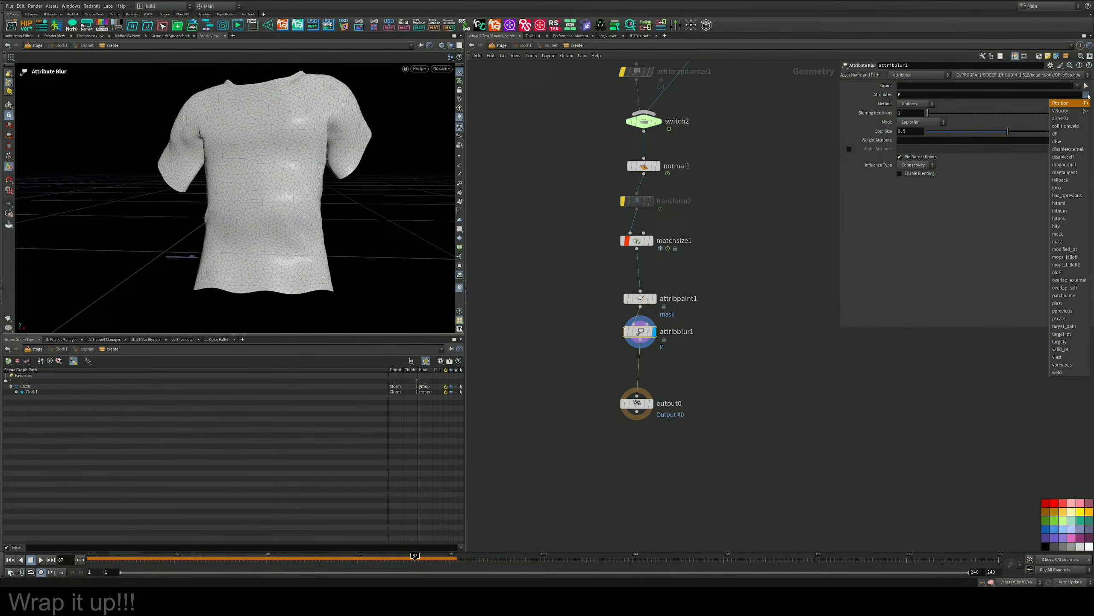
left_click(998, 98)
left_click_drag(918, 95, 821, 86)
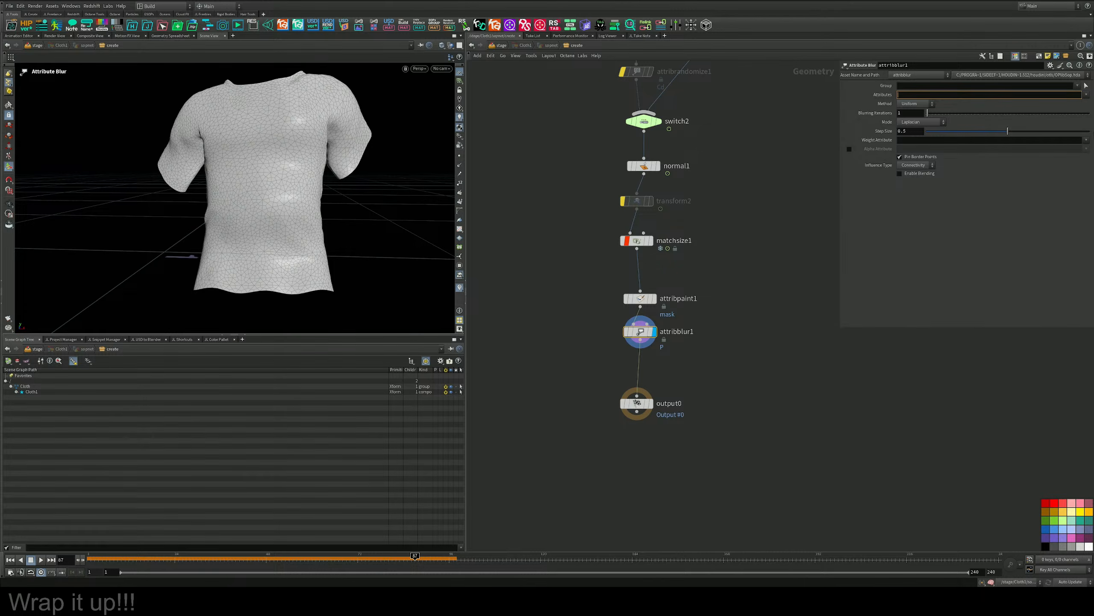
left_click(1086, 95)
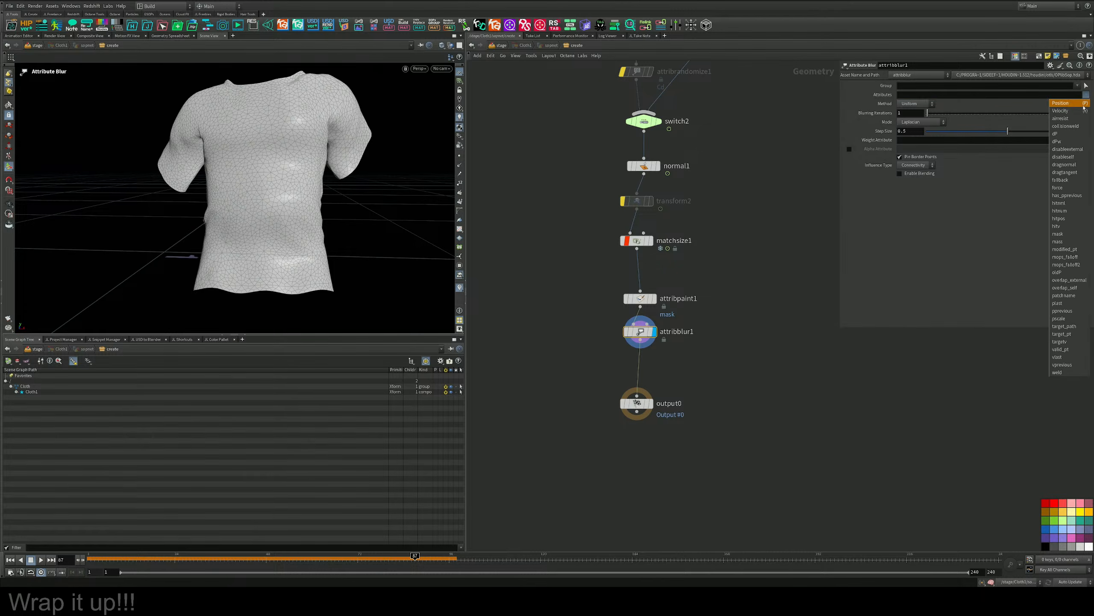
left_click(1068, 234)
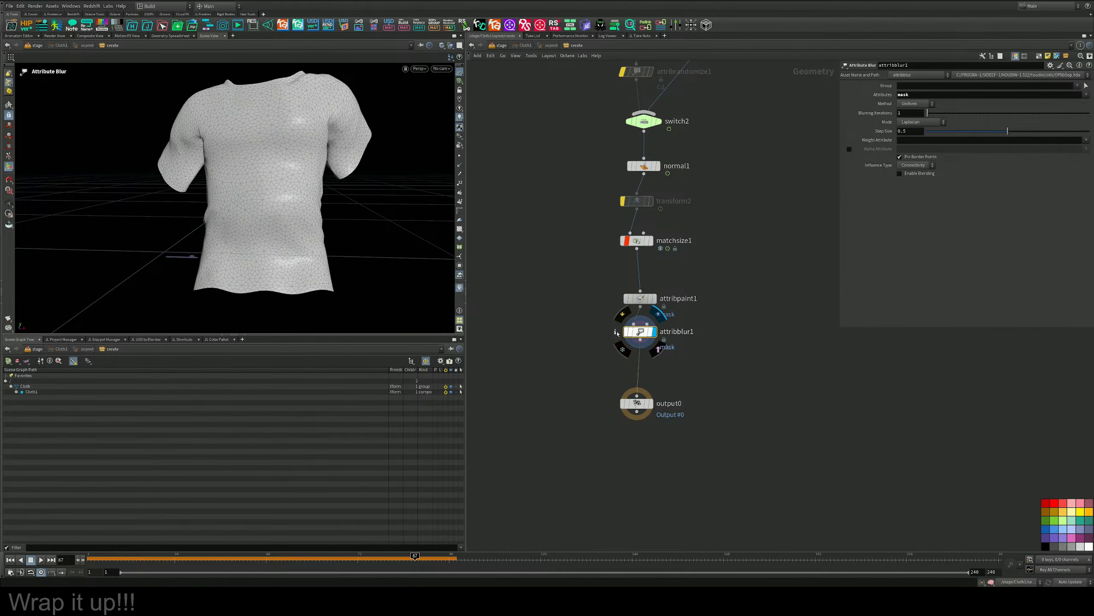
Visualize the mask attribute on the T-shirt and set attribblur1's blurring iterations to 12.
left_click(618, 348)
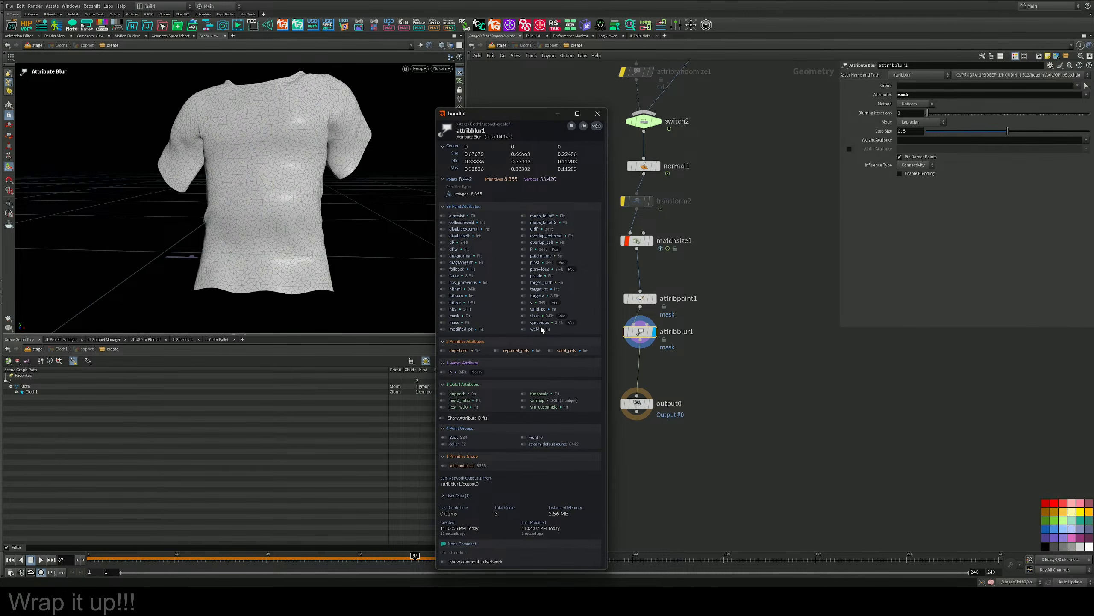
left_click(442, 316)
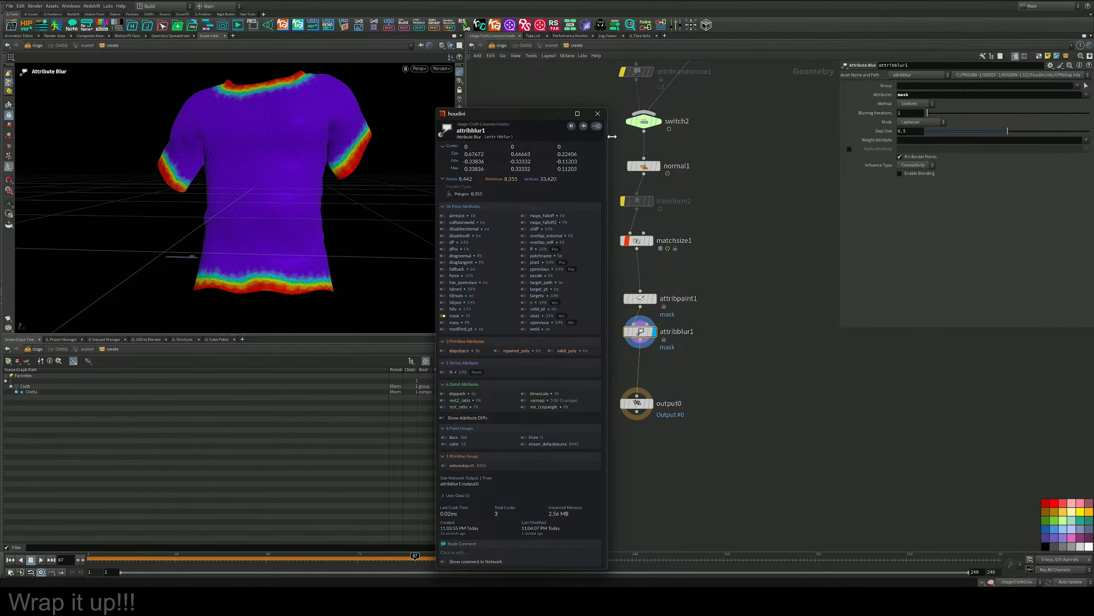
left_click(598, 113)
left_click_drag(927, 113, 946, 115)
Move output0 further below attribblur1 to leave room for another node.
middle_click_drag(728, 302, 731, 269)
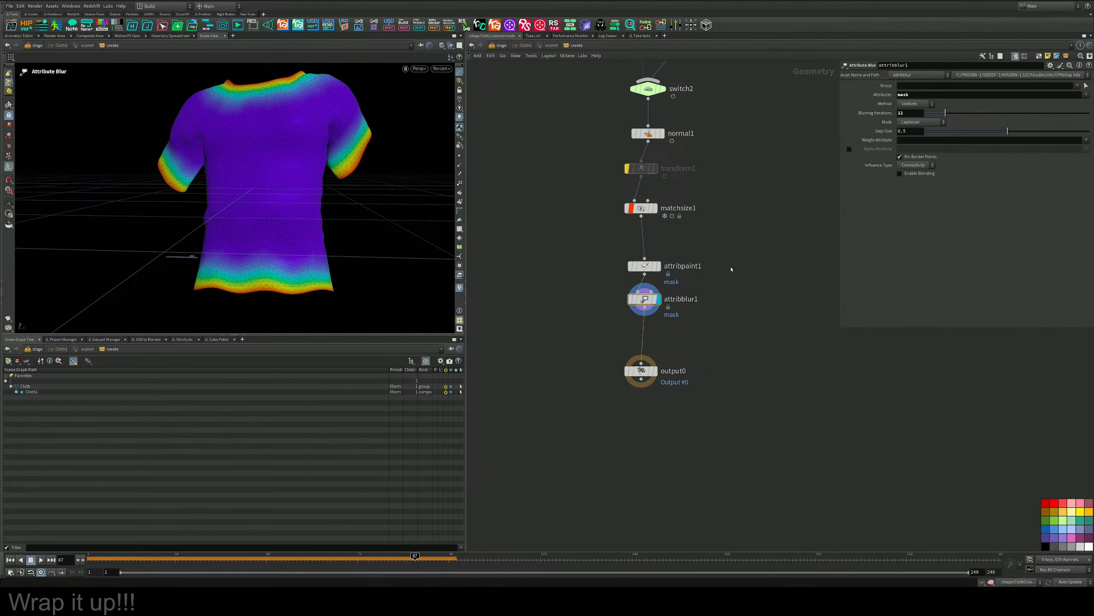
middle_click_drag(693, 327, 690, 299)
scroll(688, 302, "up", 3)
left_click_drag(606, 373, 611, 448)
middle_click_drag(631, 360, 635, 339)
key("Tab")
type("attra")
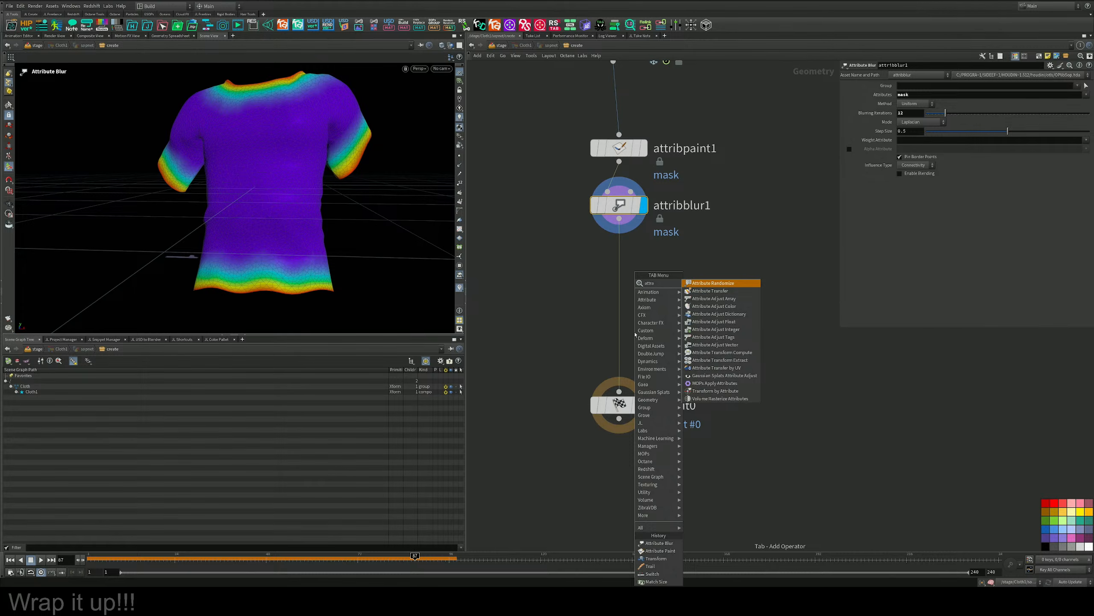
left_click(567, 296)
middle_click_drag(582, 276, 586, 270)
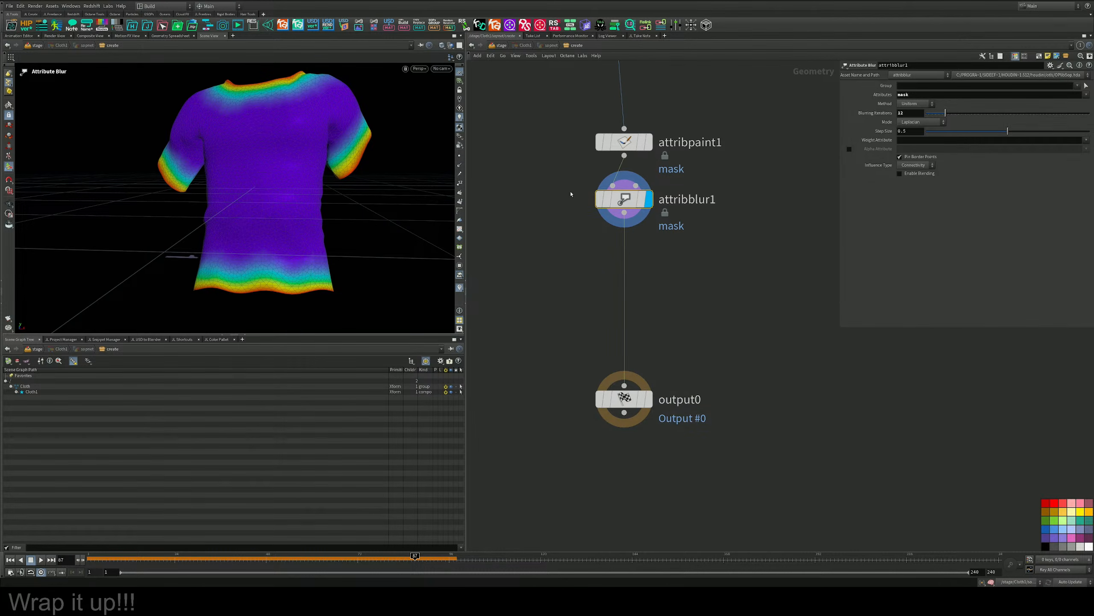
middle_click_drag(585, 220, 589, 227)
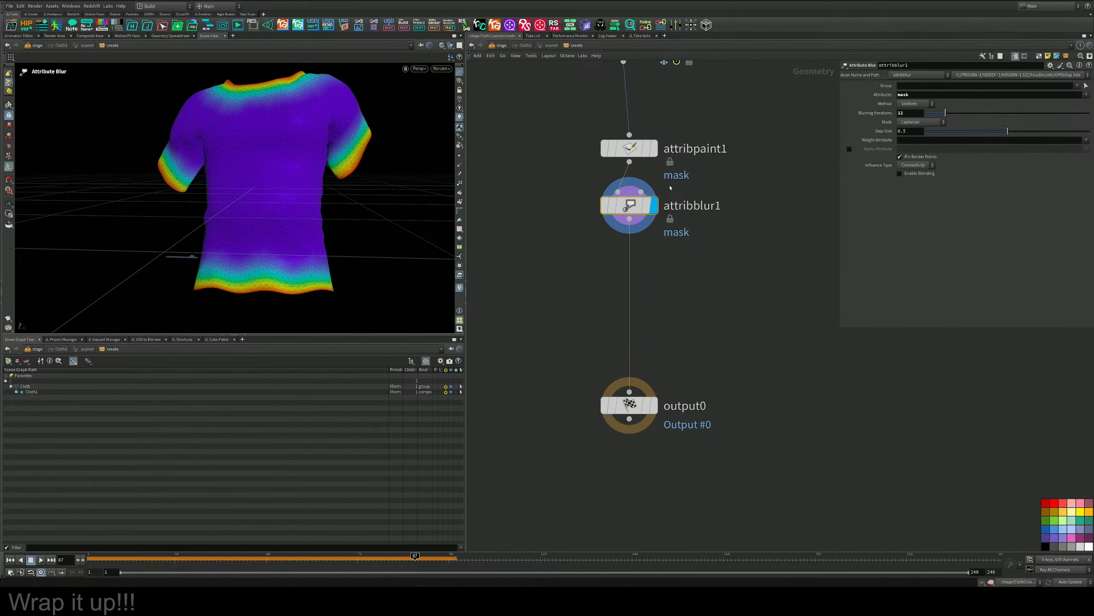
Select attribpaint1 and check its attribute, symmetry, recache and brush settings.
left_click(628, 148)
left_click(869, 127)
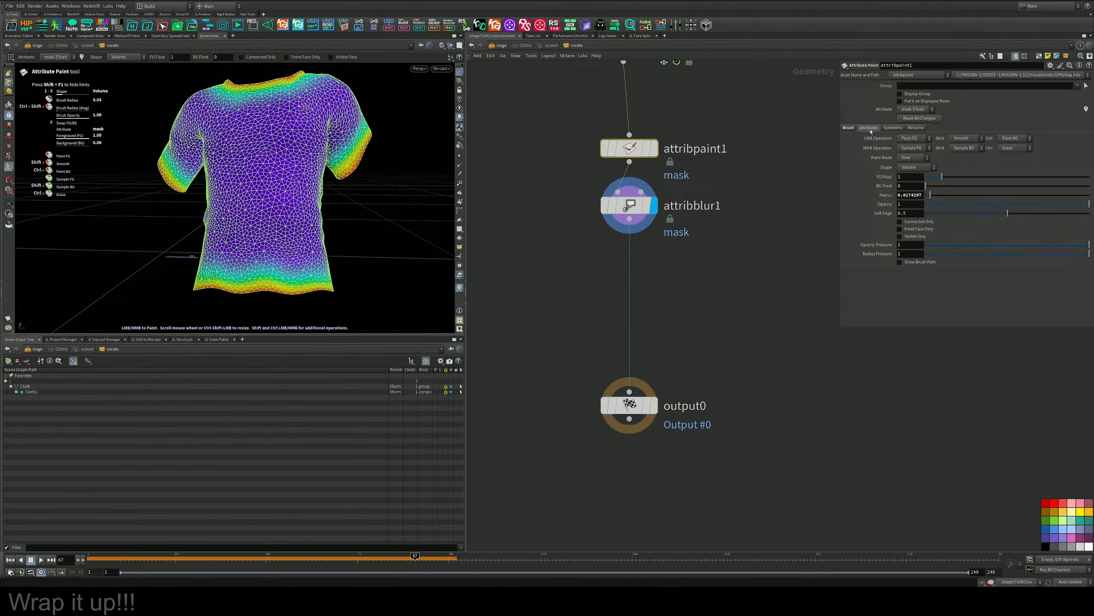
left_click(893, 127)
left_click(849, 127)
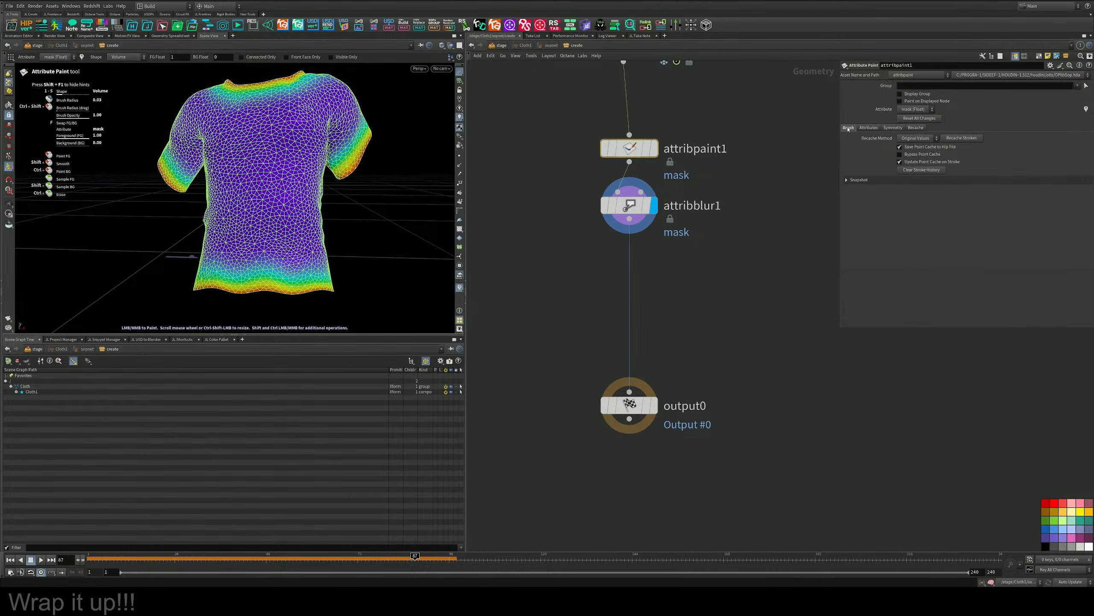
middle_click_drag(755, 270, 761, 239)
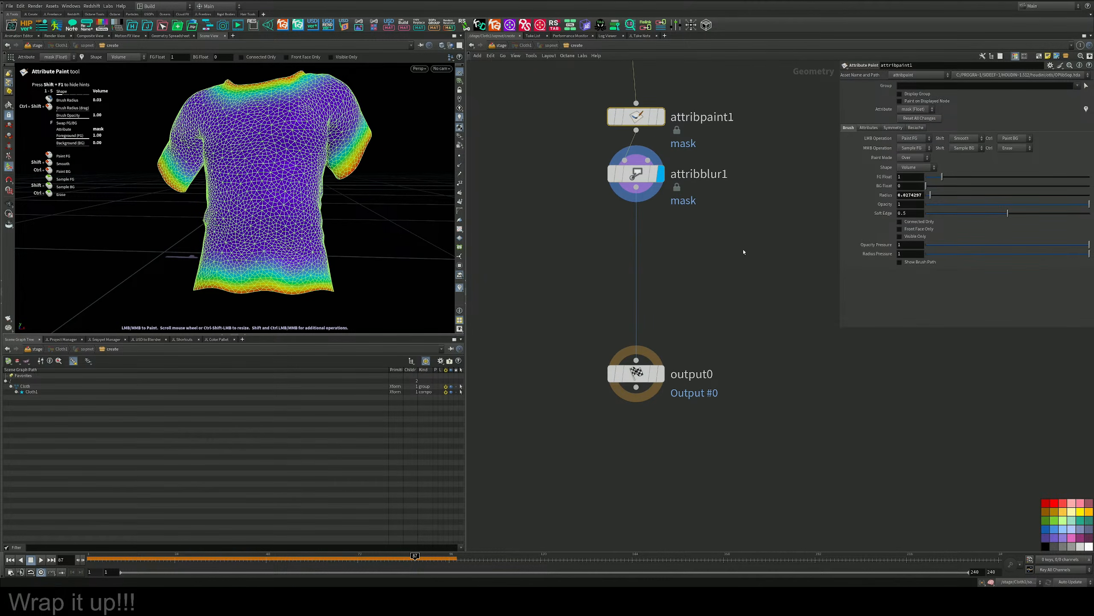
Save the scene and leave Cloth1's geometry network for the stage network.
left_click(742, 252)
middle_click_drag(526, 106, 537, 148)
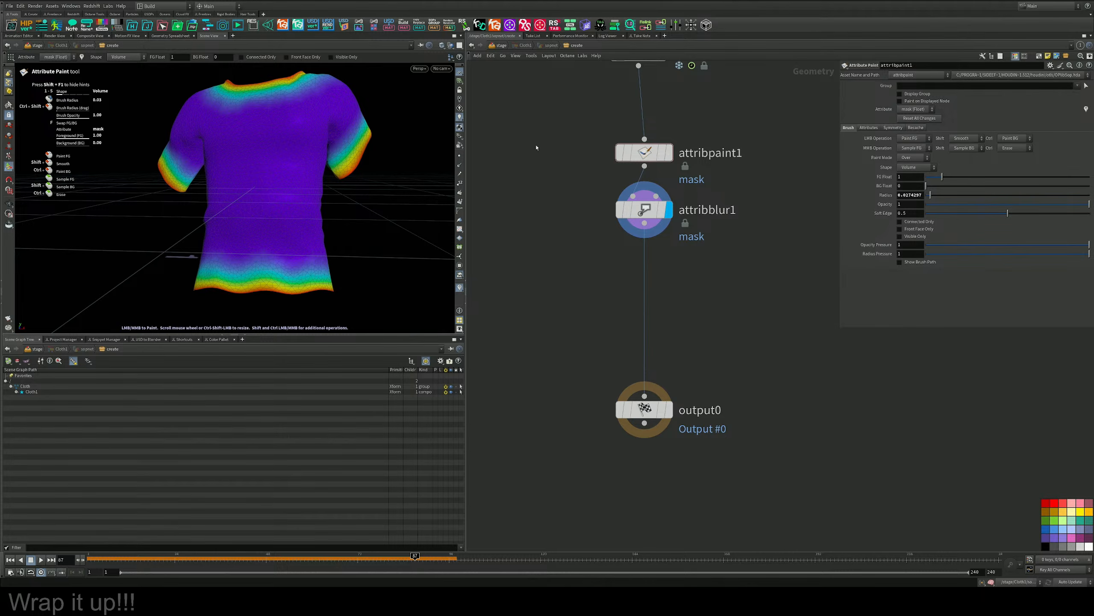
key("ctrl+s")
key("u")
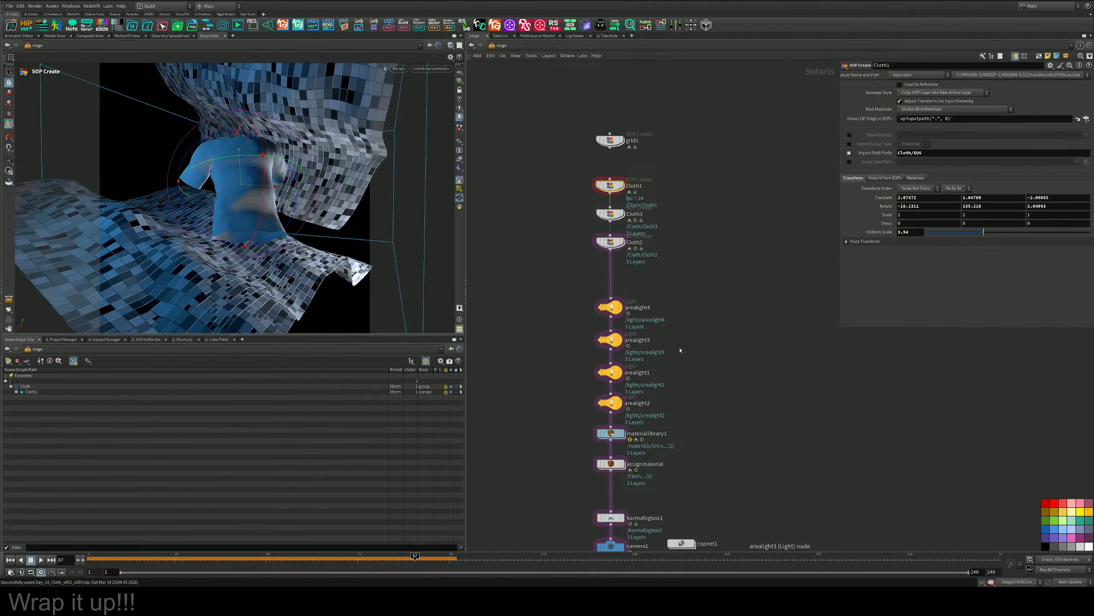
Open the Shirt material's network inside materiallibrary1.
middle_click_drag(677, 329, 677, 225)
double_click(618, 329)
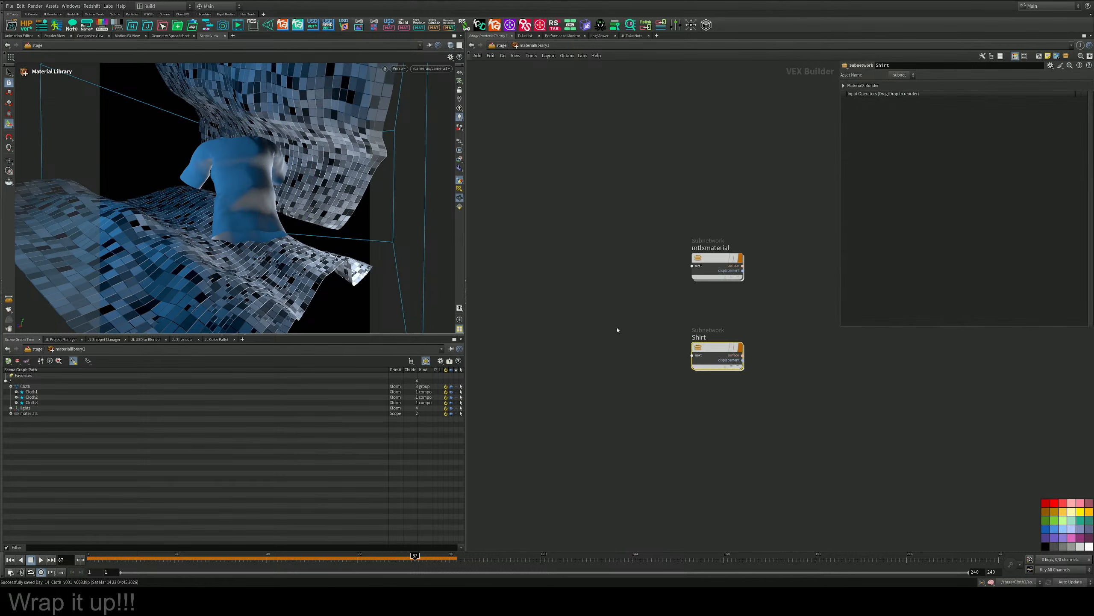
double_click(717, 354)
Add an MtlX Geometry Property Value node below Fresnel1 in the Shirt material network.
key("Tab")
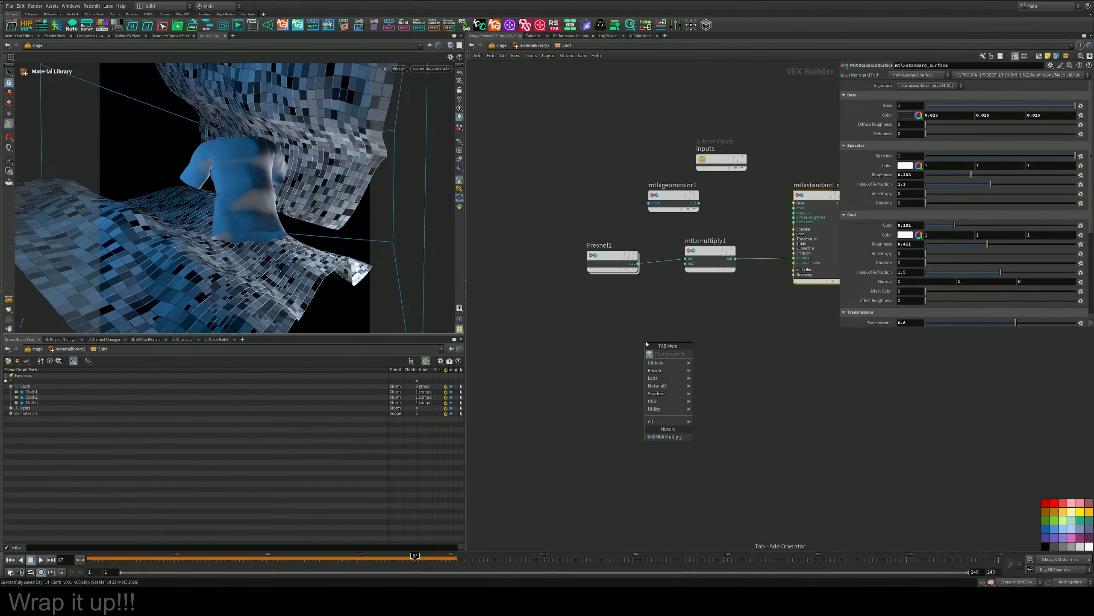
type("ge")
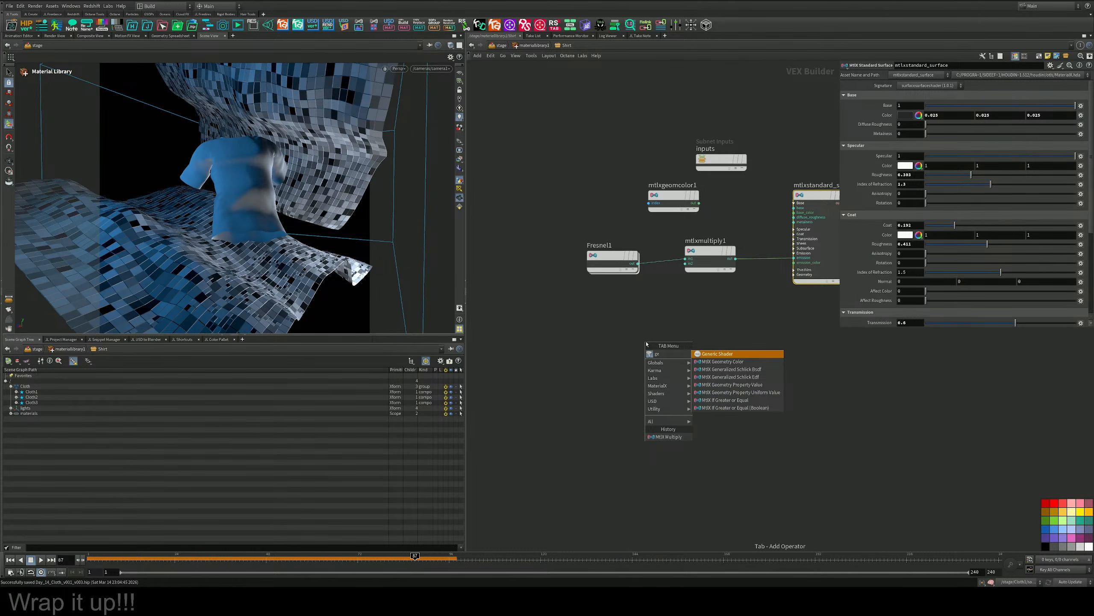
key("Down")
key("Down")
key("Down")
key("Down")
key("Return")
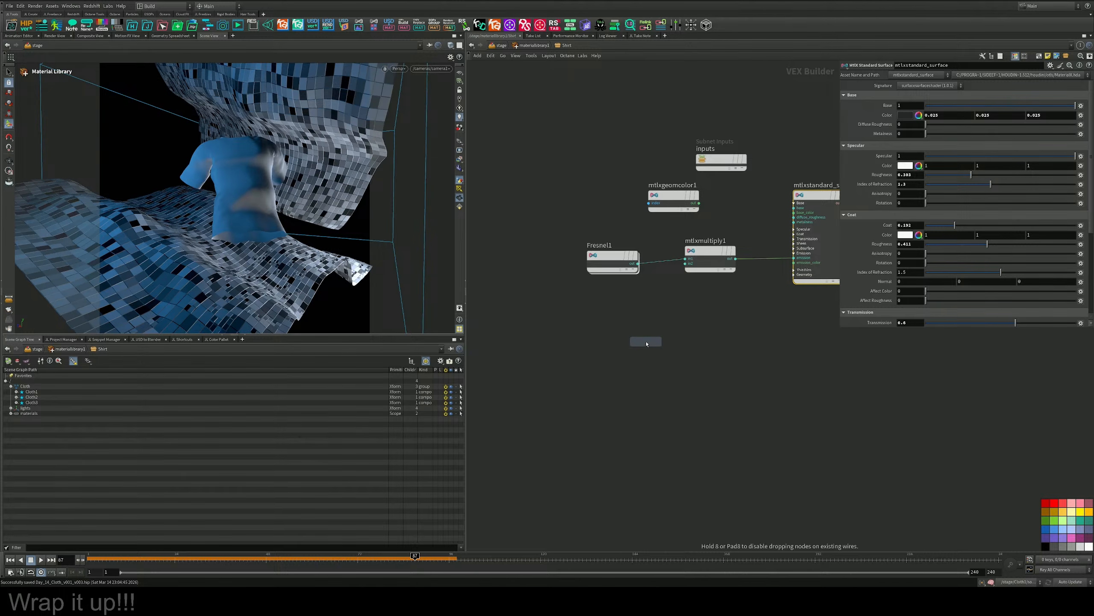
left_click(646, 344)
Set the geometry property node to read the mask attribute with a Color signature.
left_click(917, 95)
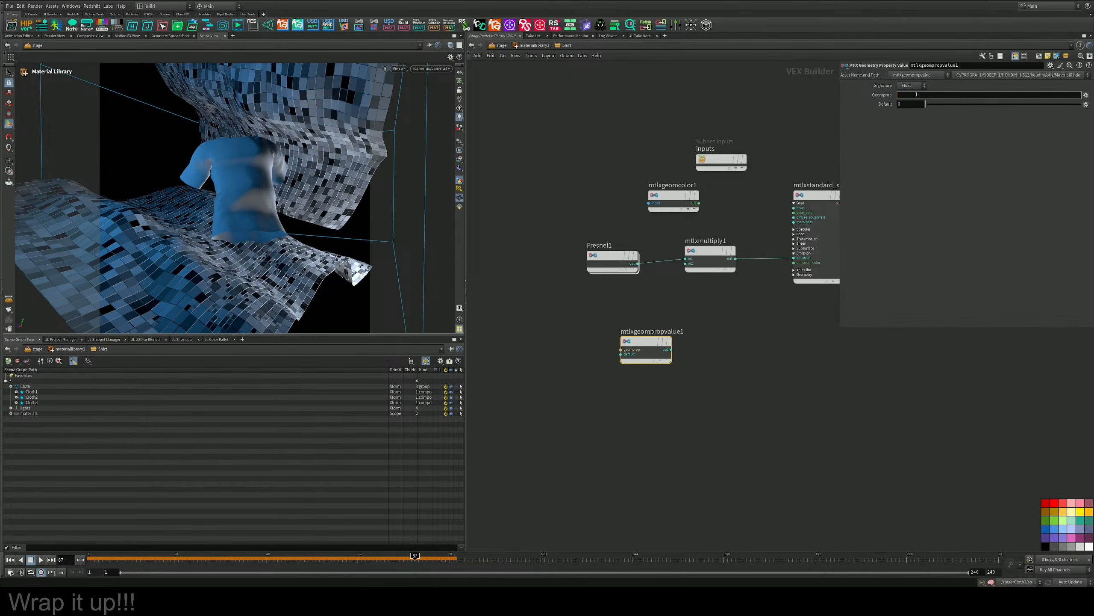
type("mask")
key("Return")
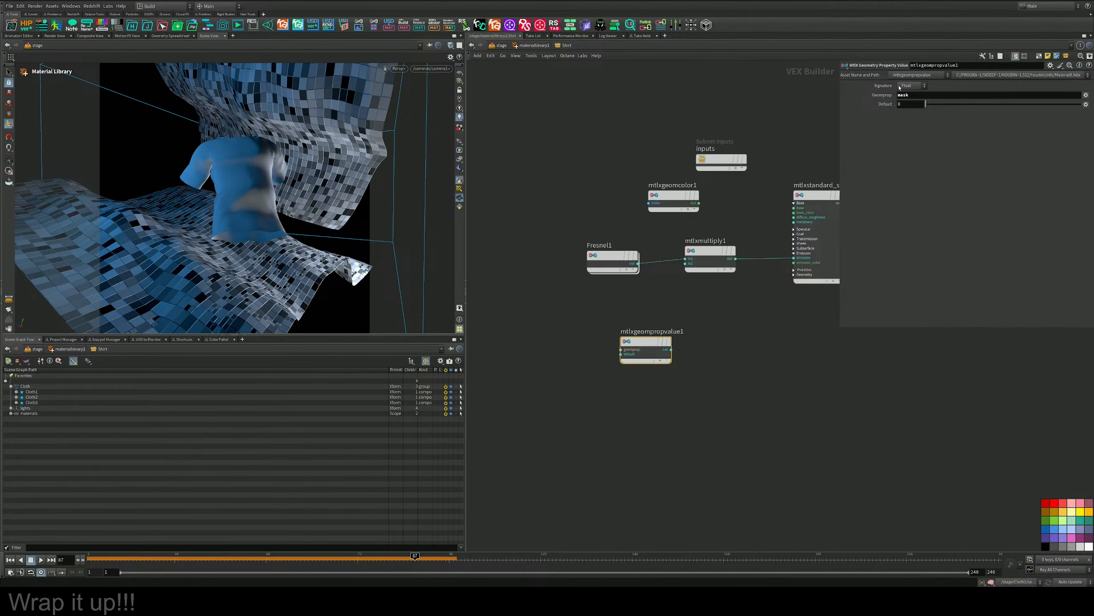
left_click(900, 87)
left_click(909, 109)
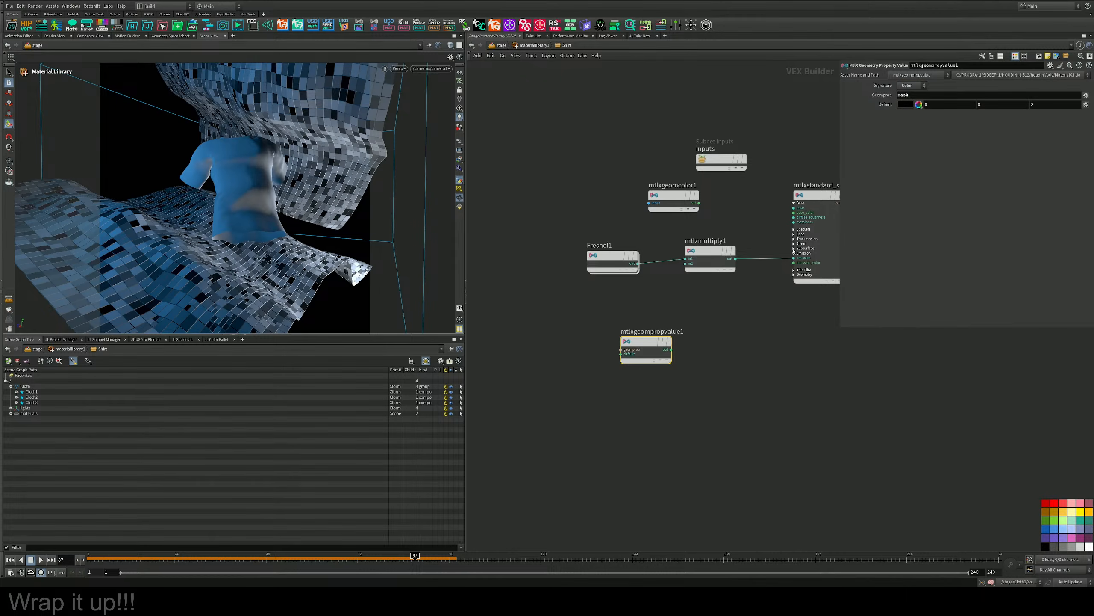
Insert a copy of mtlxmultiply1 before the standard surface's emission and feed mtlxgeompropvalue1 into its second input.
middle_click_drag(741, 328, 676, 329)
key("Tab")
key("Escape")
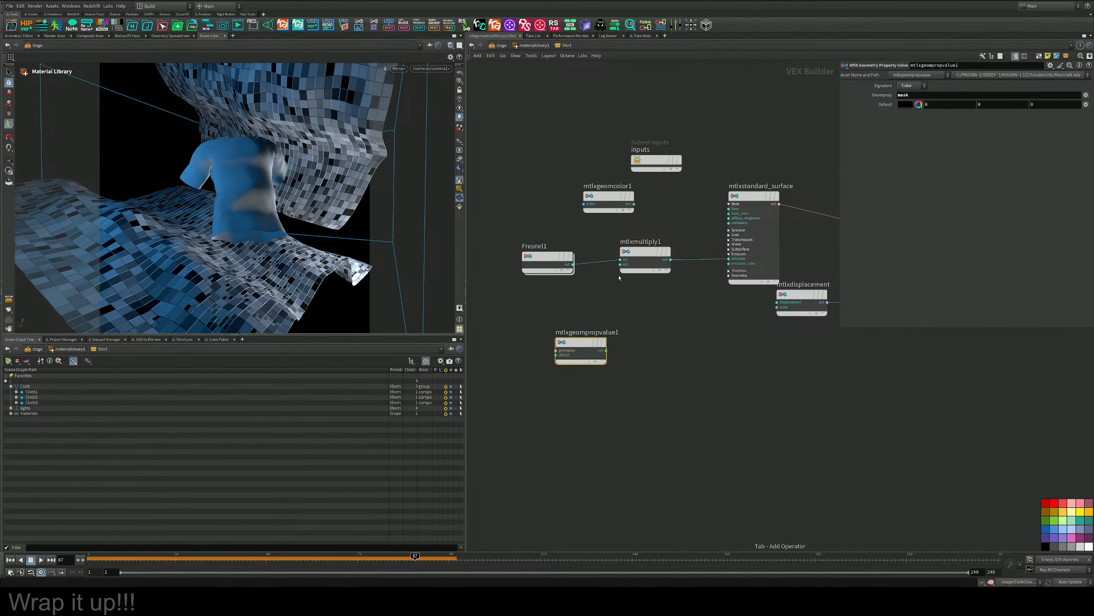
left_click_drag(635, 256, 716, 261)
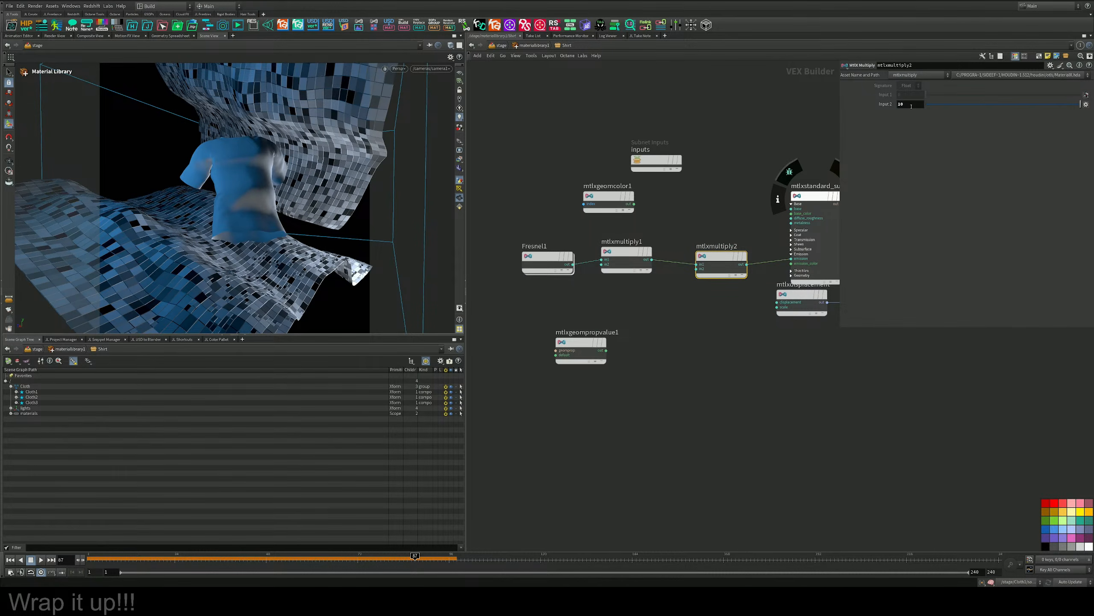
left_click_drag(696, 268, 605, 334)
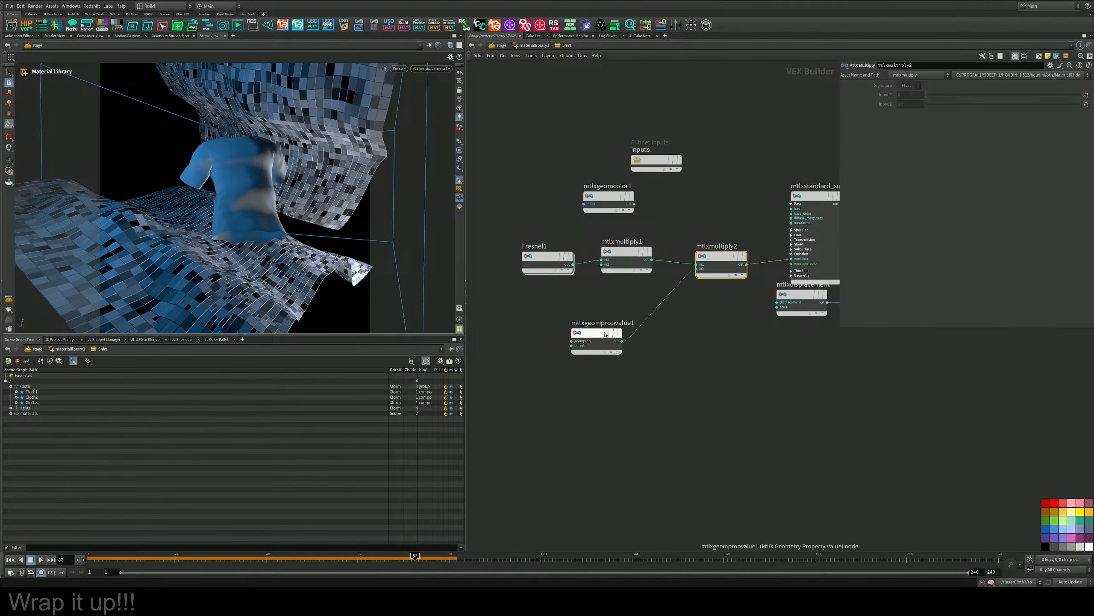
Switch the viewport to the Karma renderer and wire mtlxgeompropvalue1 directly into the standard surface's emission.
left_click(403, 69)
left_click(407, 112)
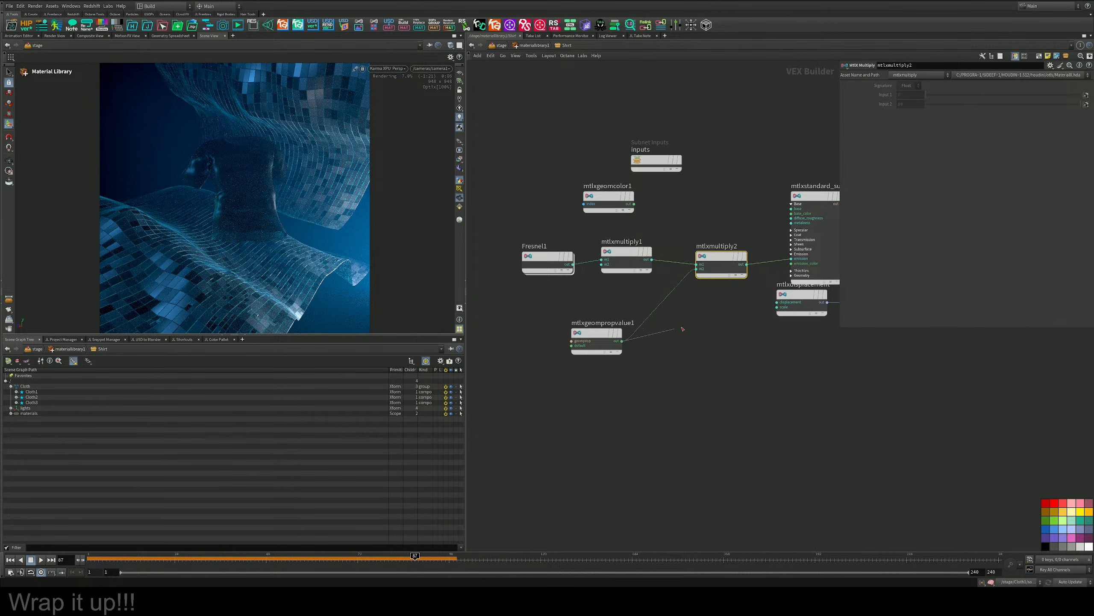
left_click_drag(622, 341, 793, 258)
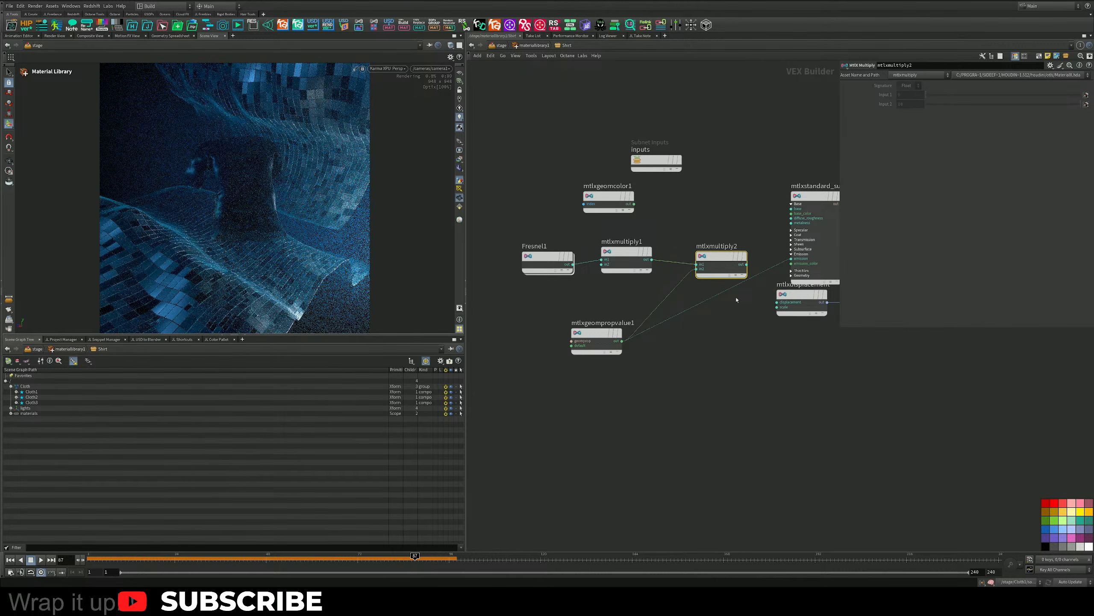
Insert mtlxmultiply2 between mtlxgeompropvalue1 and the emission input, using the Color (FA) signature with a second input of 10.
mouse_move(718, 259)
mouse_move(717, 259)
left_mouse_down()
mouse_move(807, 270)
mouse_move(709, 299)
left_mouse_up()
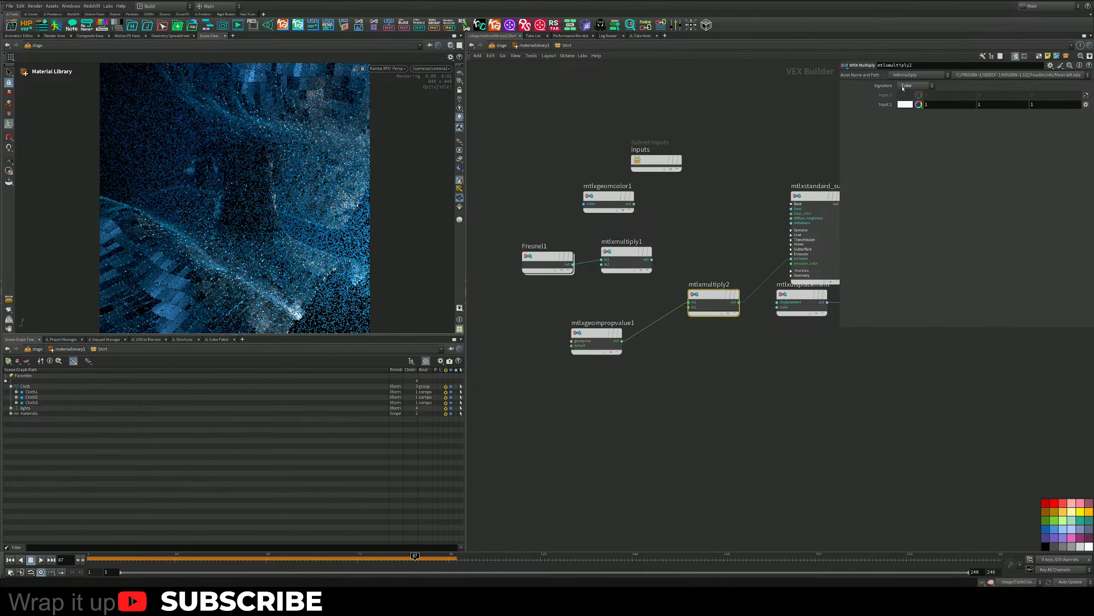
left_click(910, 86)
left_click(908, 102)
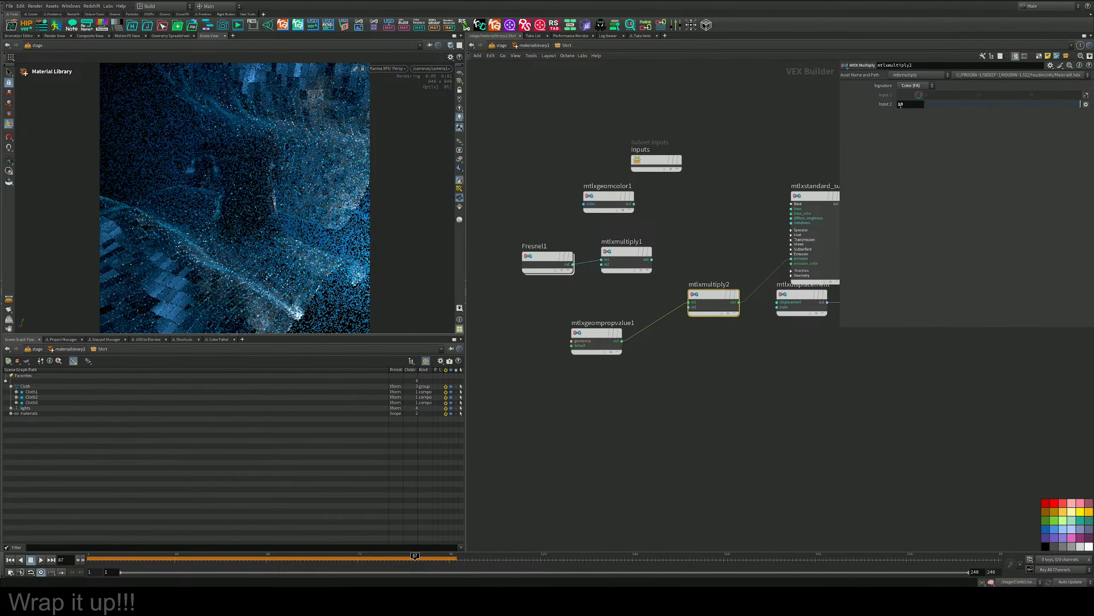
Test white as mtlxgeompropvalue1's default color, restore black and close the color editor.
left_click(592, 336)
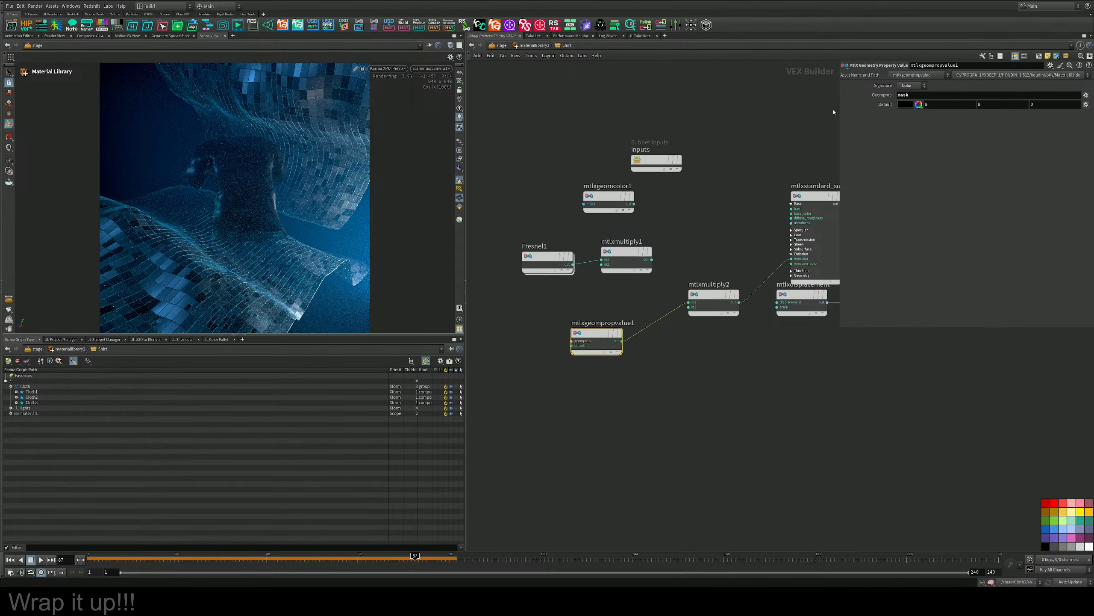
left_click(906, 105)
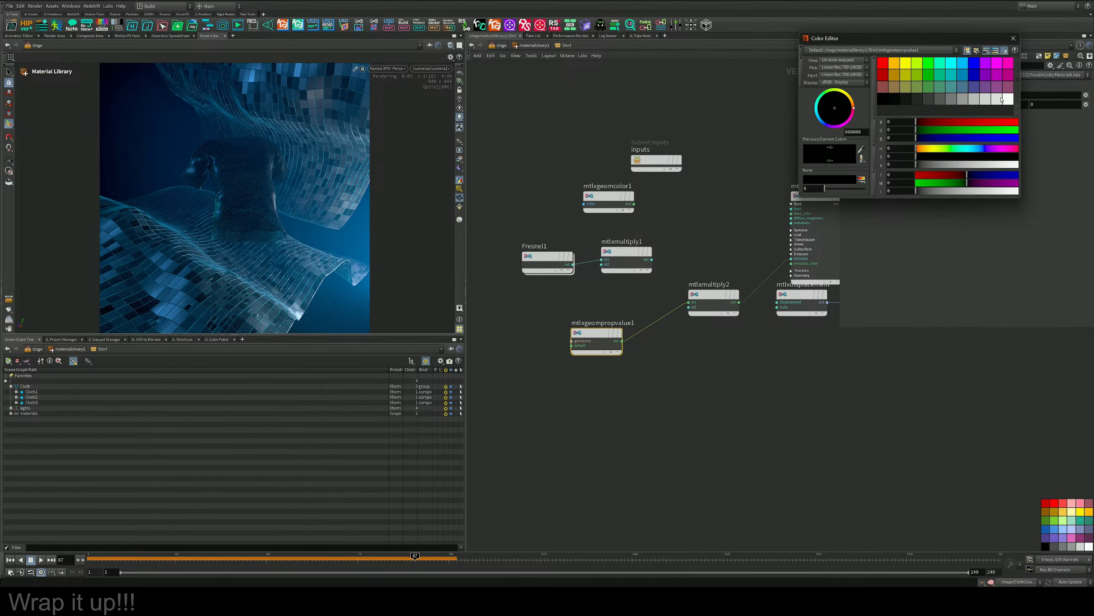
left_click(1002, 100)
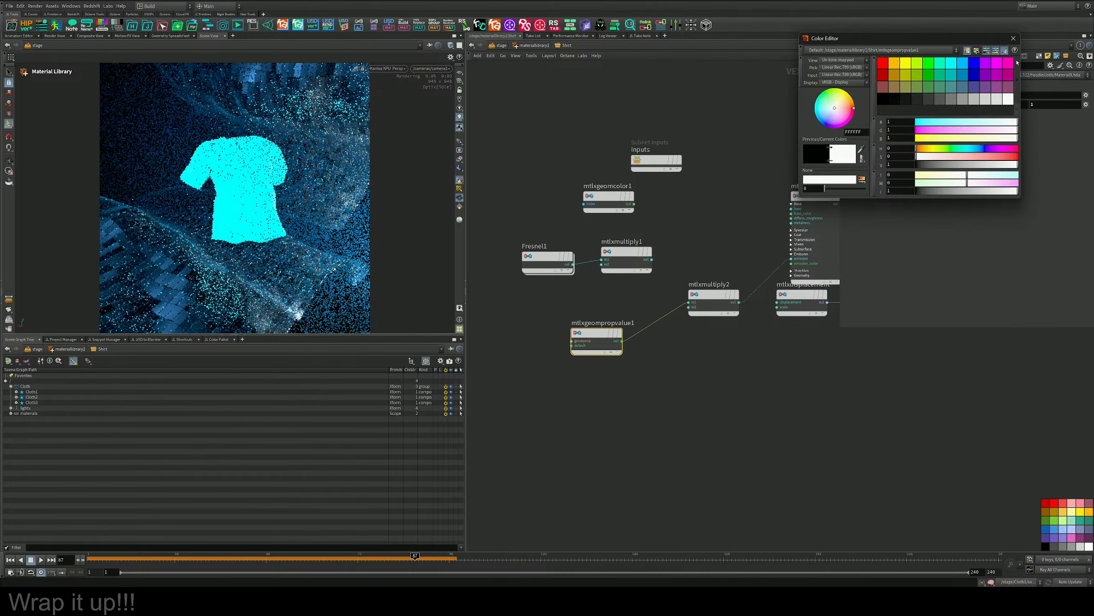
left_click(882, 99)
left_click(1014, 38)
Change mtlxgeompropvalue1's signature to Float and set its default value to 1.
left_click(910, 86)
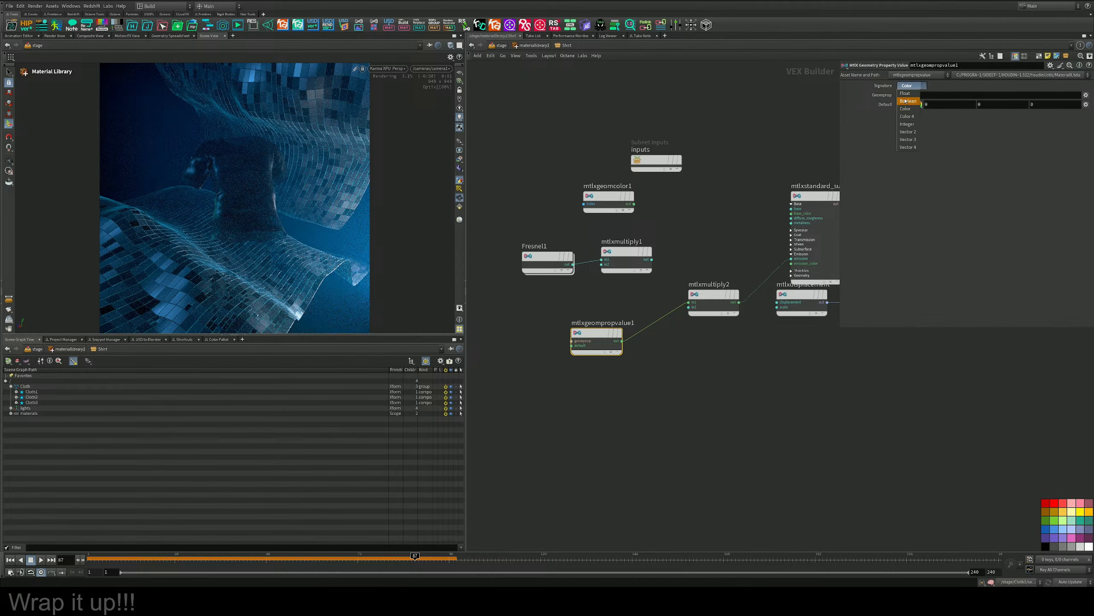
left_click(906, 93)
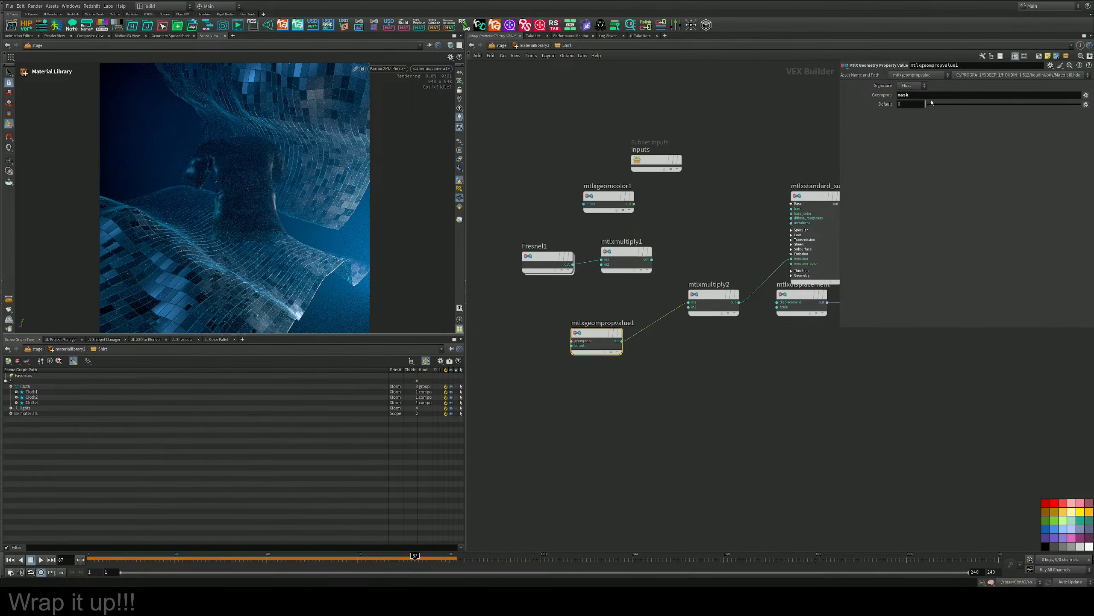
left_click_drag(932, 102, 972, 109)
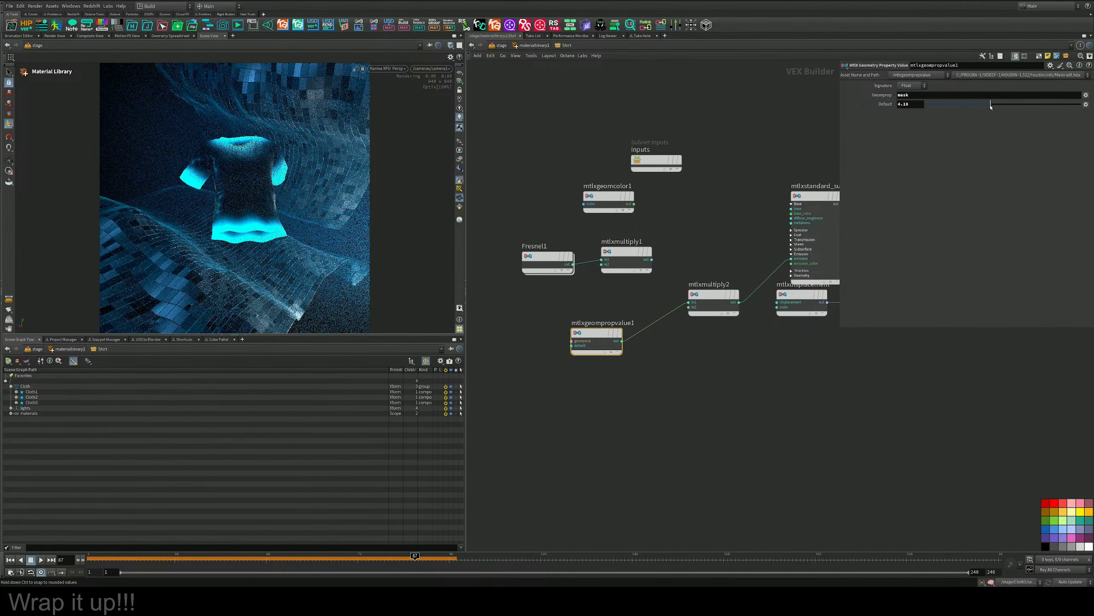
left_click(915, 105)
key("Return")
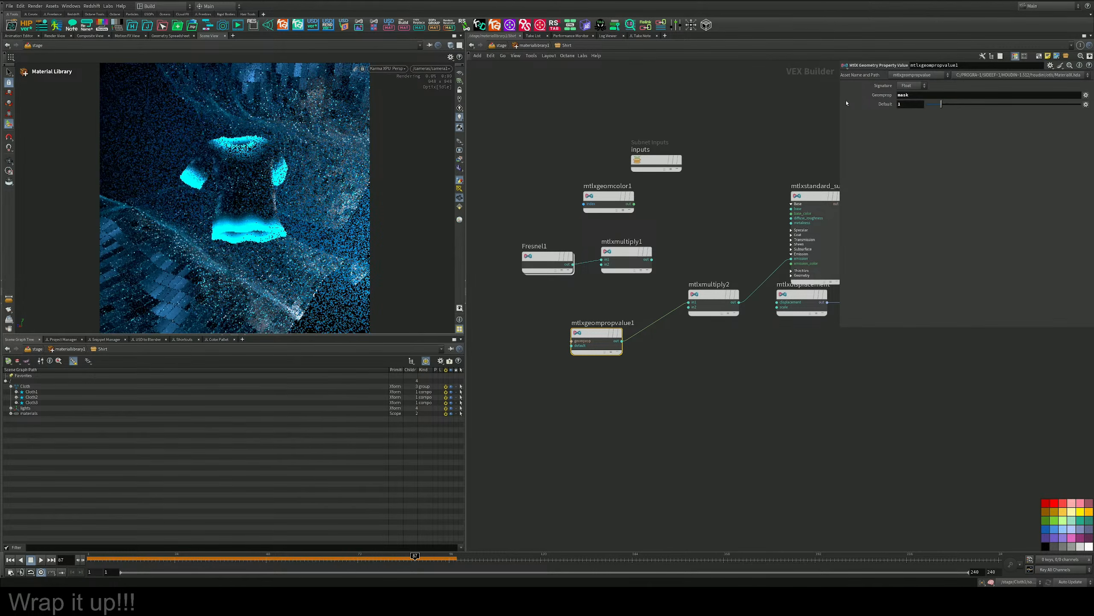
left_click_drag(941, 104, 930, 106)
key("ctrl+z")
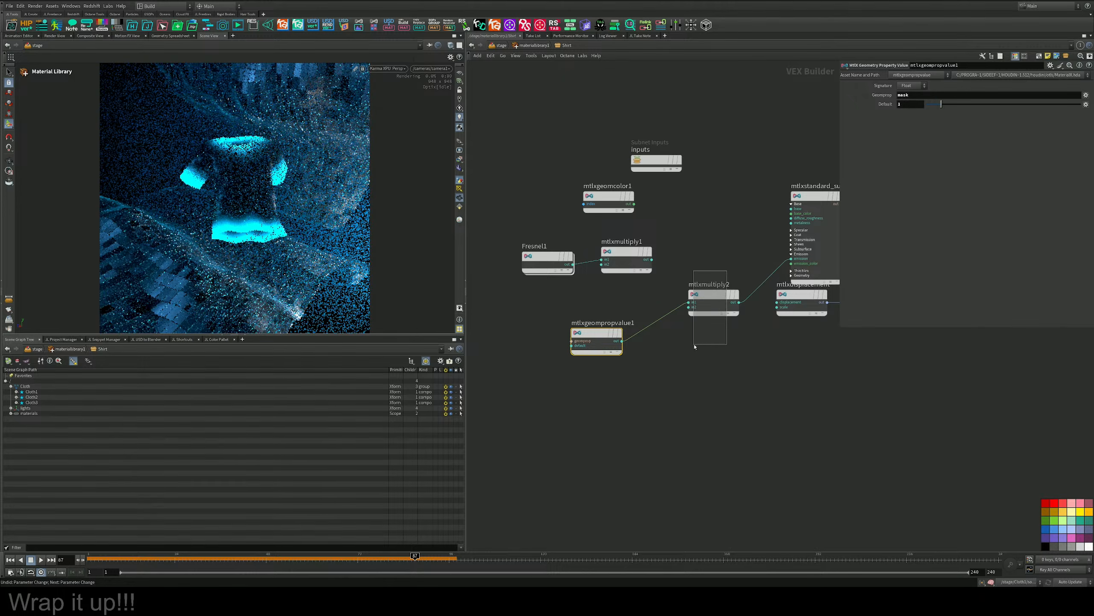
Lower mtlxmultiply2's second input to about 1.4 to soften the edge glow.
left_click(712, 296)
left_click_drag(1002, 107, 947, 105)
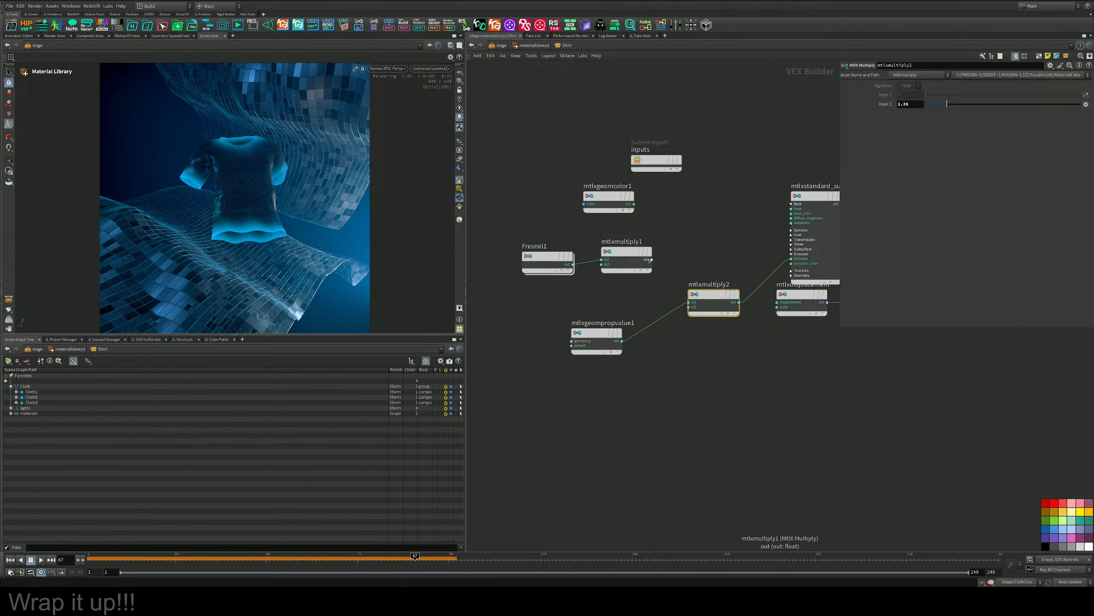
Make room and insert an MtlX Add node before the emission input, summing mtlxmultiply2 with the Fresnel result from mtlxmultiply1.
left_click_drag(611, 272, 498, 265)
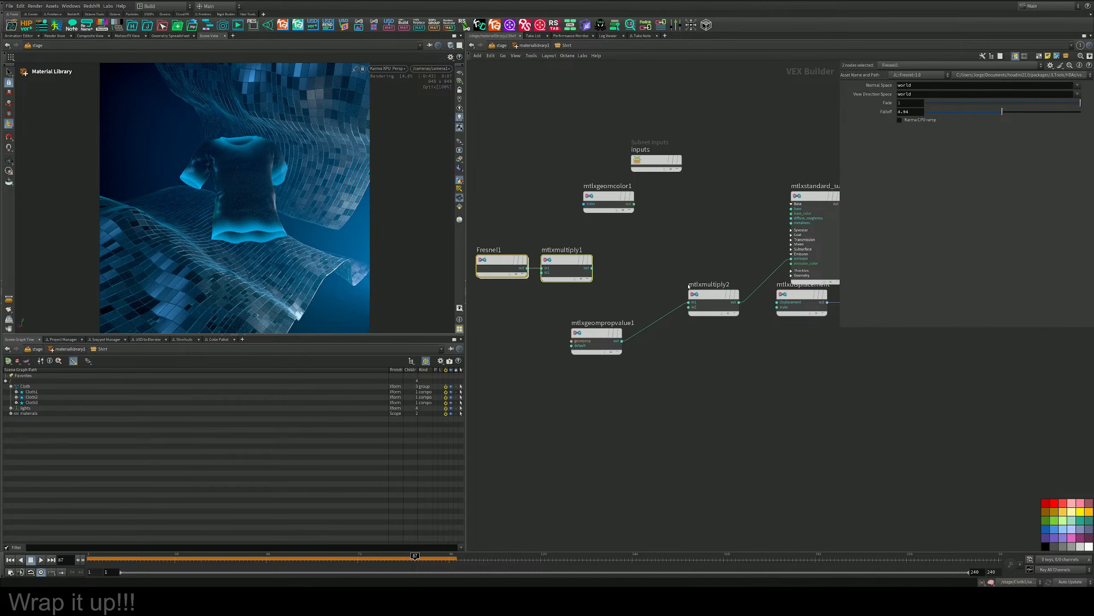
left_click_drag(719, 297, 682, 297)
key("Tab")
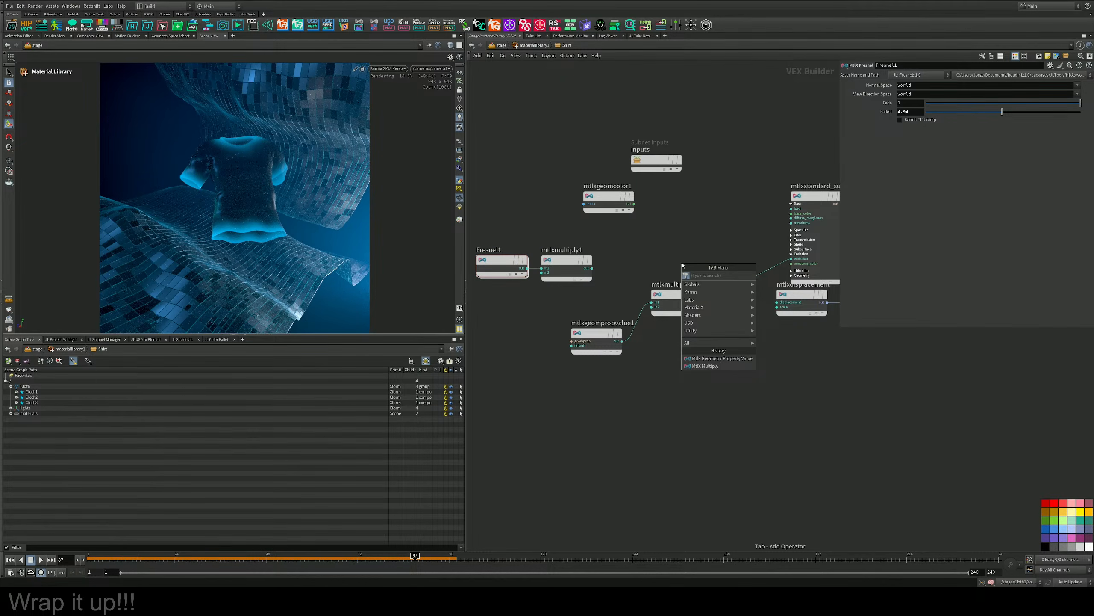
type("add")
key("Return")
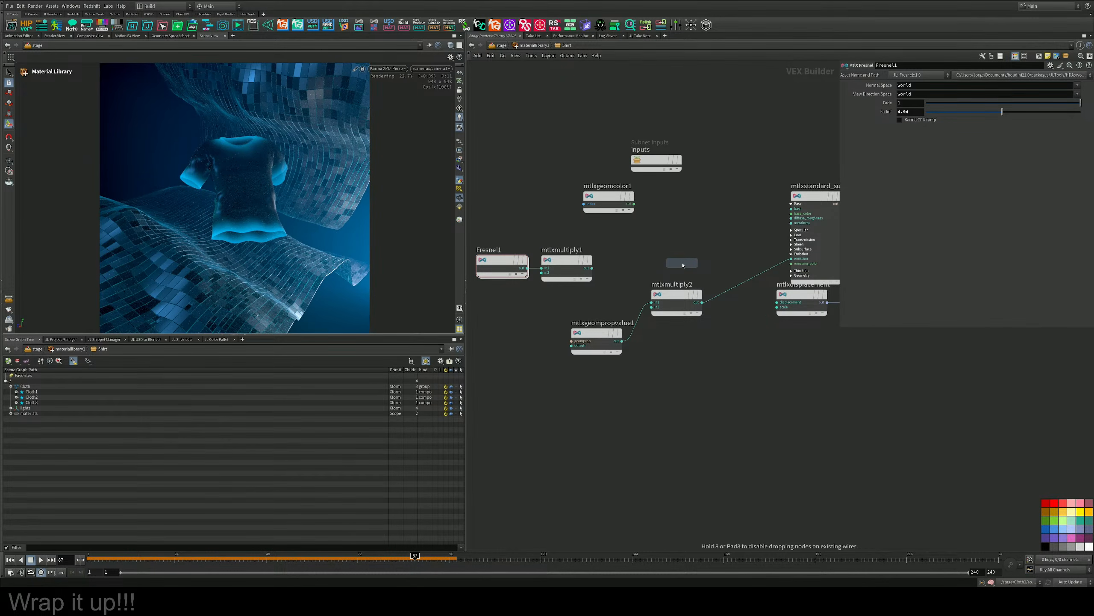
left_click(699, 264)
left_click_drag(699, 263, 593, 269)
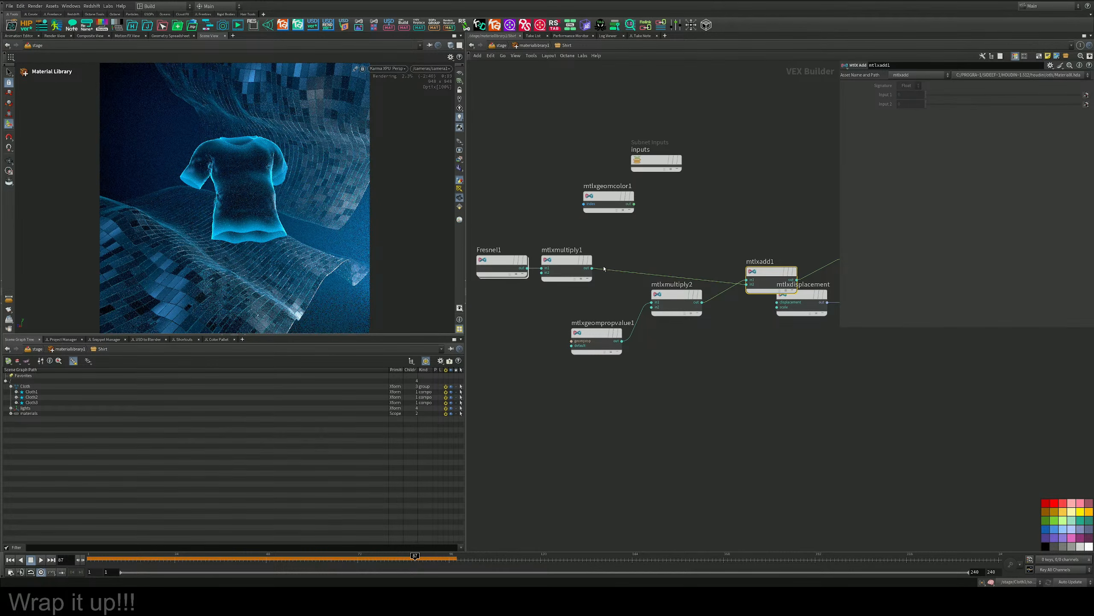
Tidy the shader layout by repositioning mtlxdisplacement, mtlxadd1 and mtlxgeompropvalue1.
middle_click_drag(602, 268, 486, 249)
left_click_drag(692, 277, 685, 321)
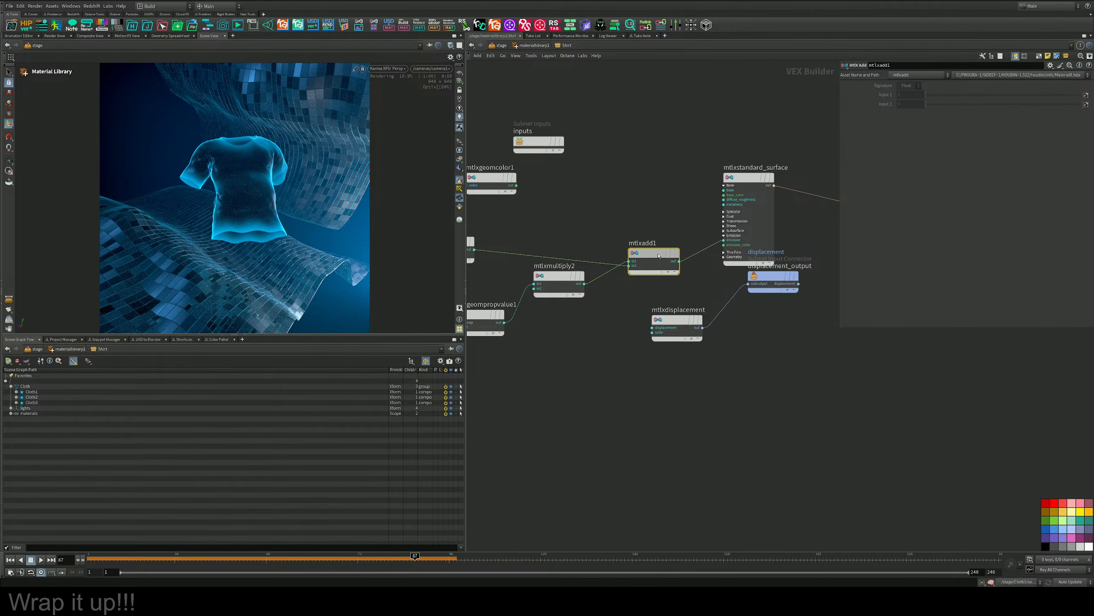
left_click_drag(655, 254, 632, 236)
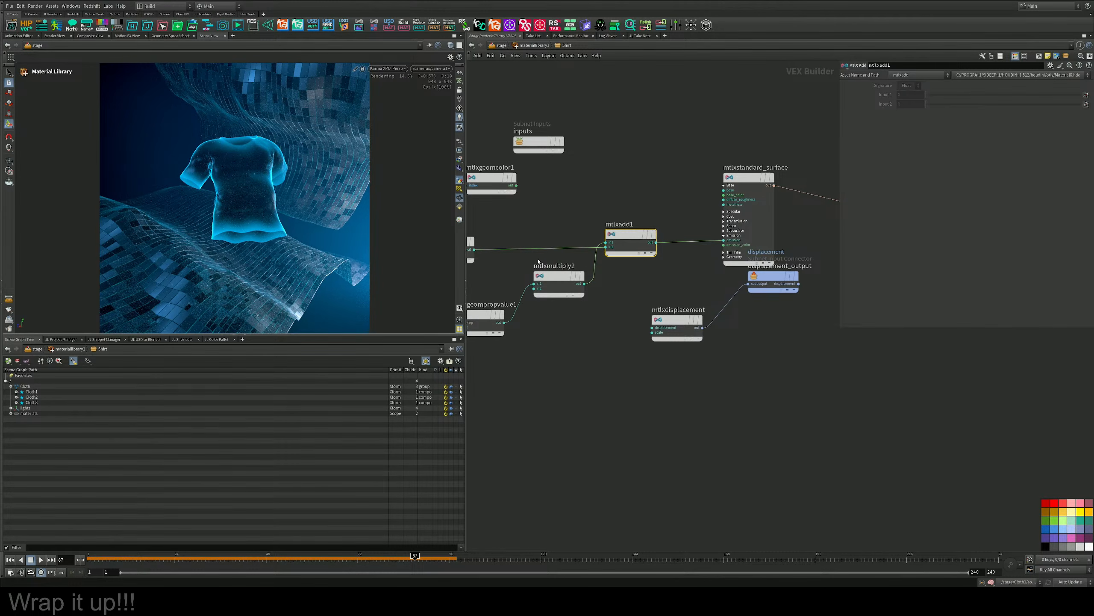
middle_click_drag(595, 295, 683, 297)
middle_click_drag(629, 324, 672, 329)
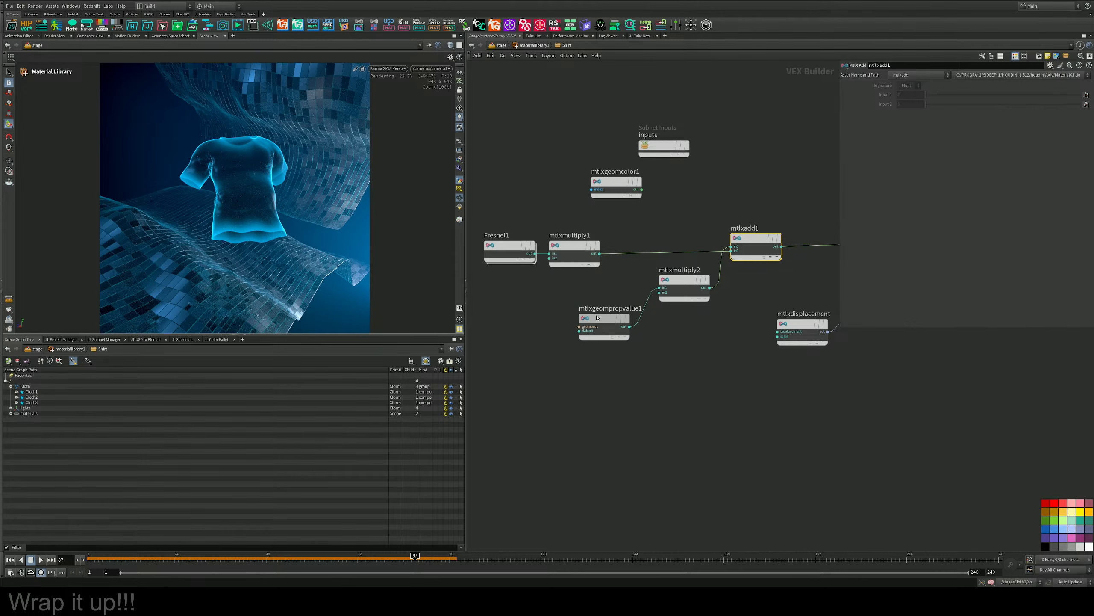
left_click_drag(610, 319, 580, 307)
Set mtlxmultiply2's second input to 1.
left_click(686, 280)
left_click(941, 105)
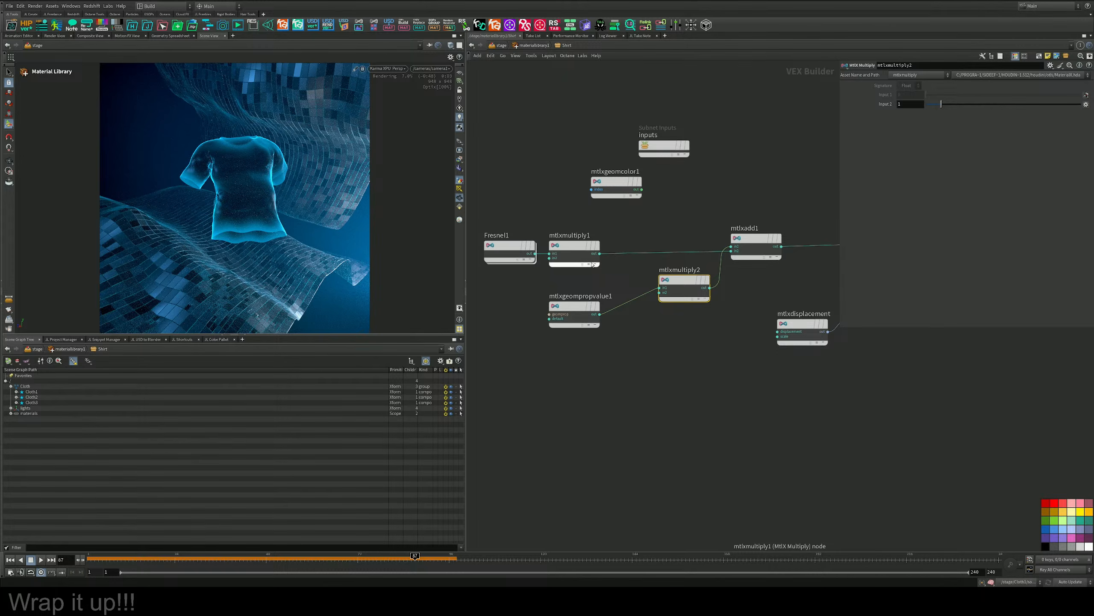
Set the mtlxstandard_surface node's transmission to 1 and its base weight to 0.
middle_click_drag(746, 167, 547, 336)
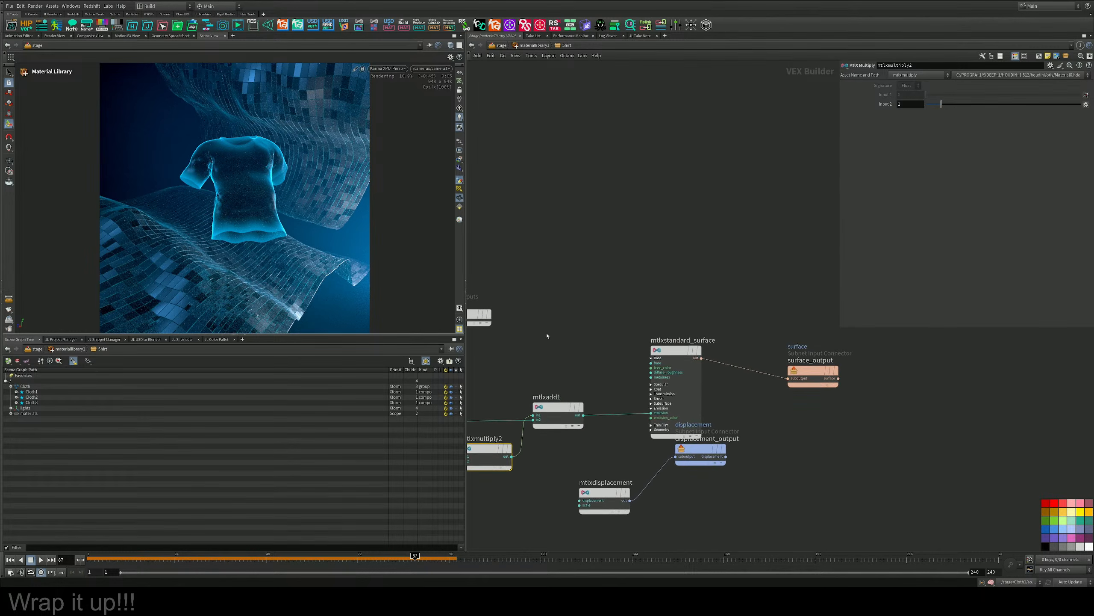
middle_click_drag(699, 291, 714, 187)
scroll(708, 249, "up", 3)
left_click(685, 246)
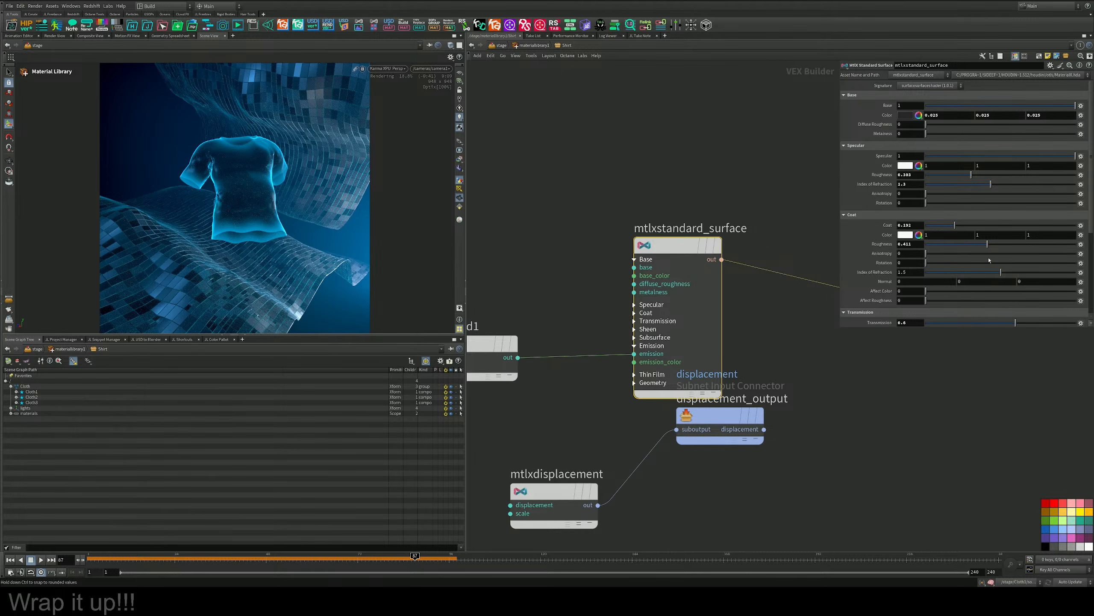
left_click(1067, 324)
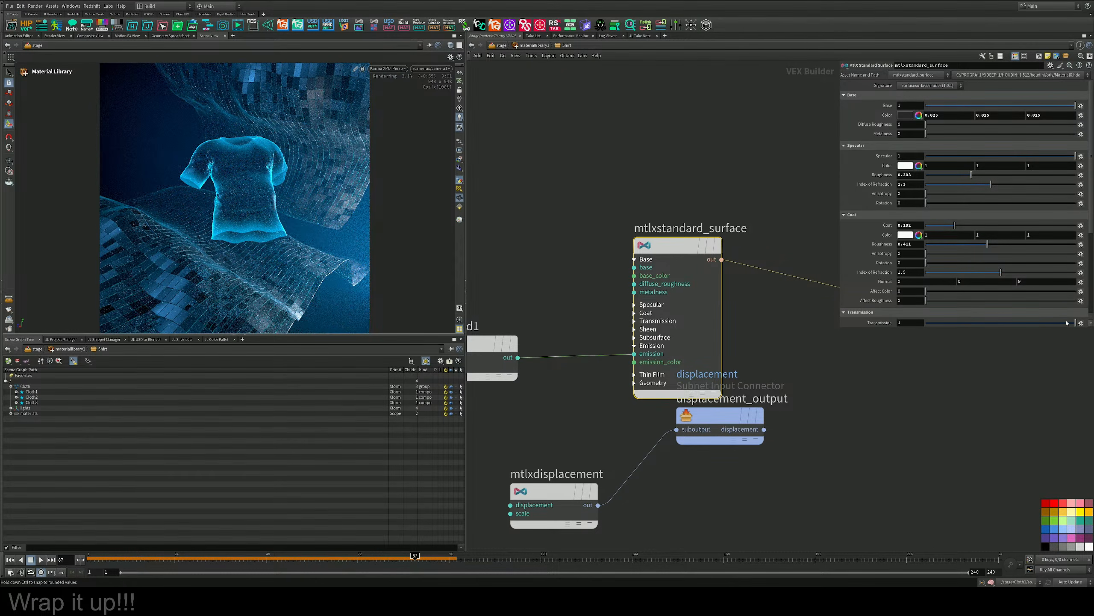
left_click_drag(1075, 105, 926, 106)
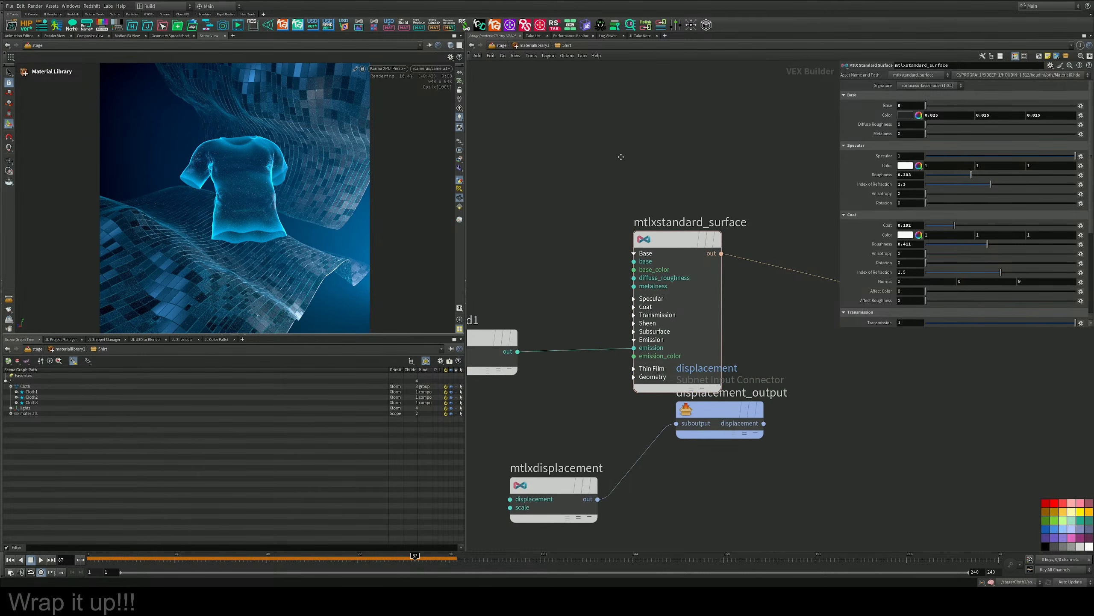
Save the scene and move the mtlxstandard_surface node up so it clears displacement_output.
key("ctrl+s")
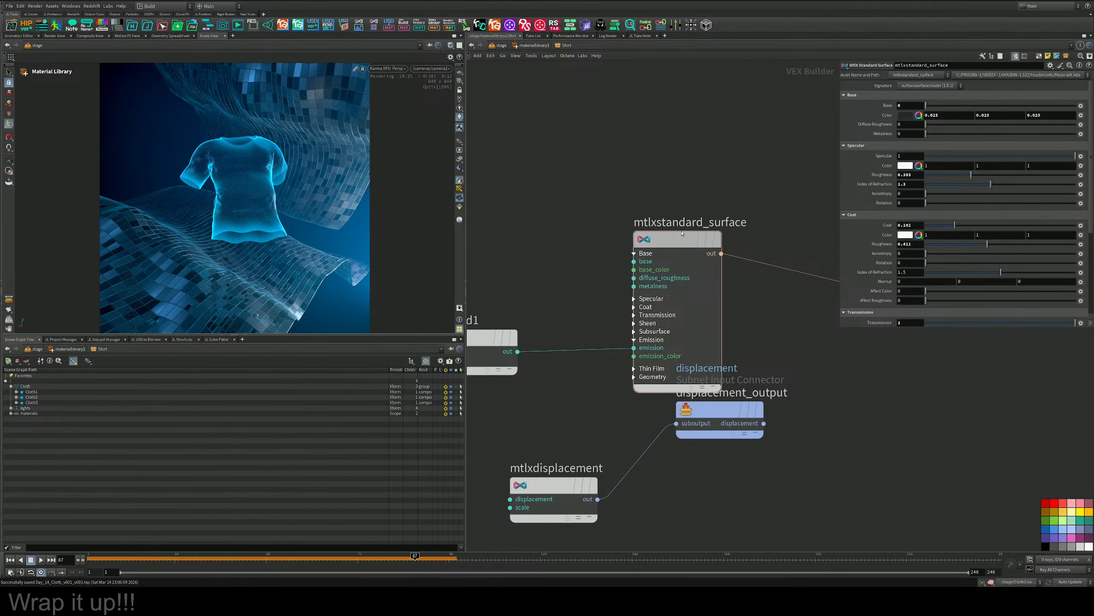
left_click_drag(685, 242, 671, 170)
middle_click_drag(852, 363, 777, 376)
Test purple, blue, red, black and cyan swatches for the standard surface's transmission color, and settle on white (1, 1, 1).
scroll(843, 223, "down", 3)
scroll(842, 222, "down", 3)
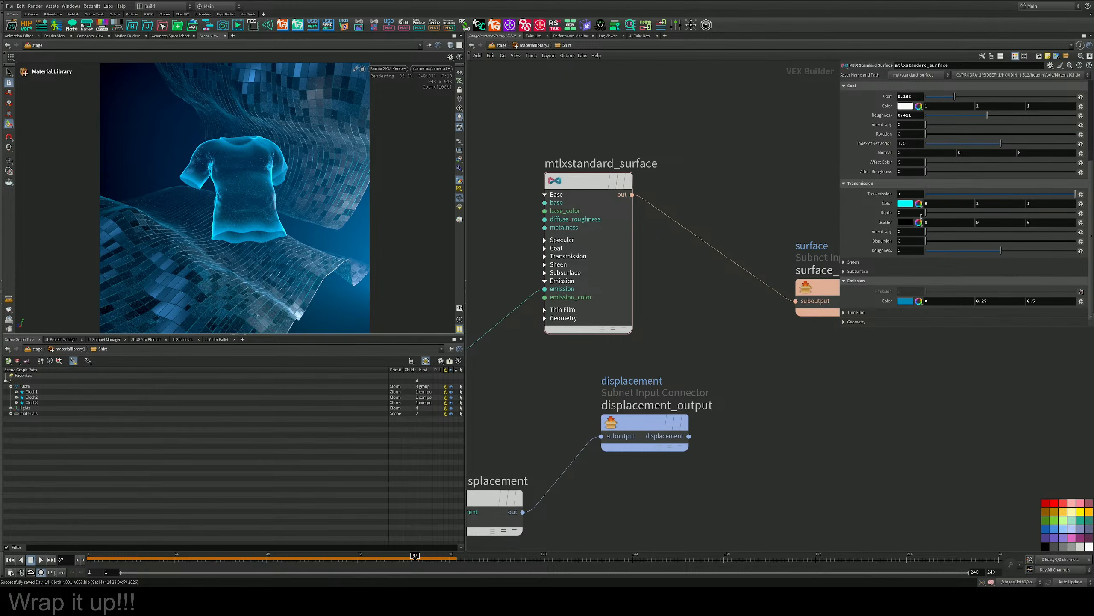
left_click(919, 203)
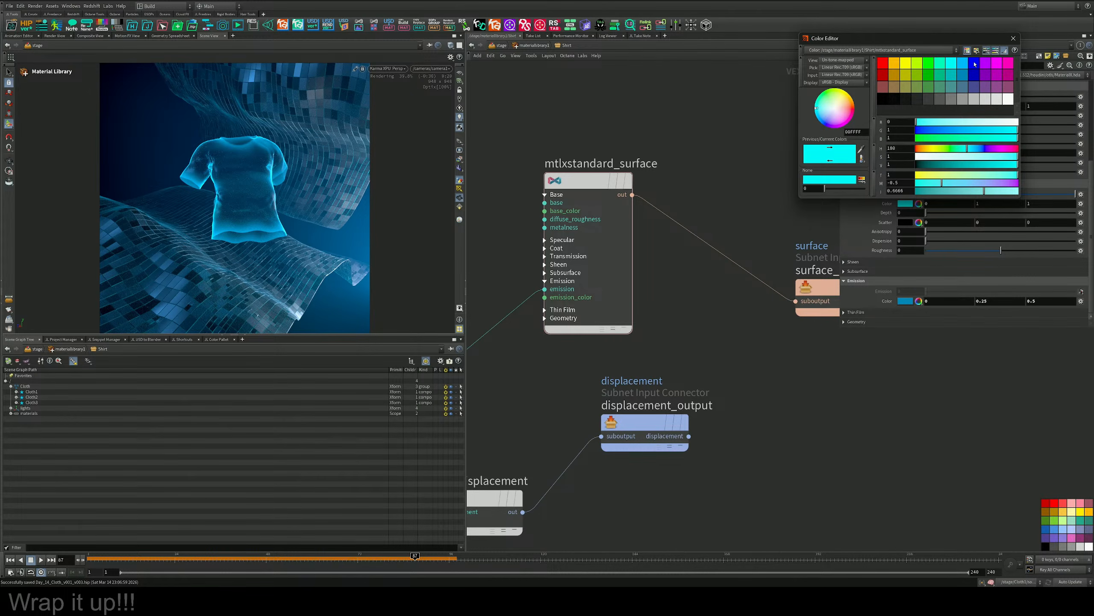
left_click(975, 64)
left_click(986, 63)
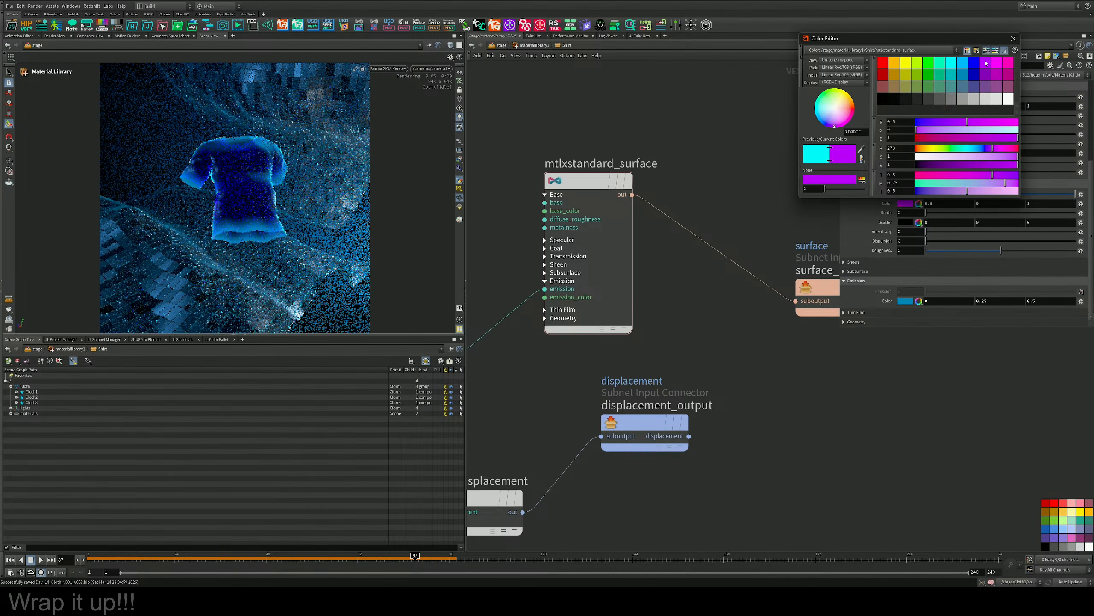
left_click(974, 87)
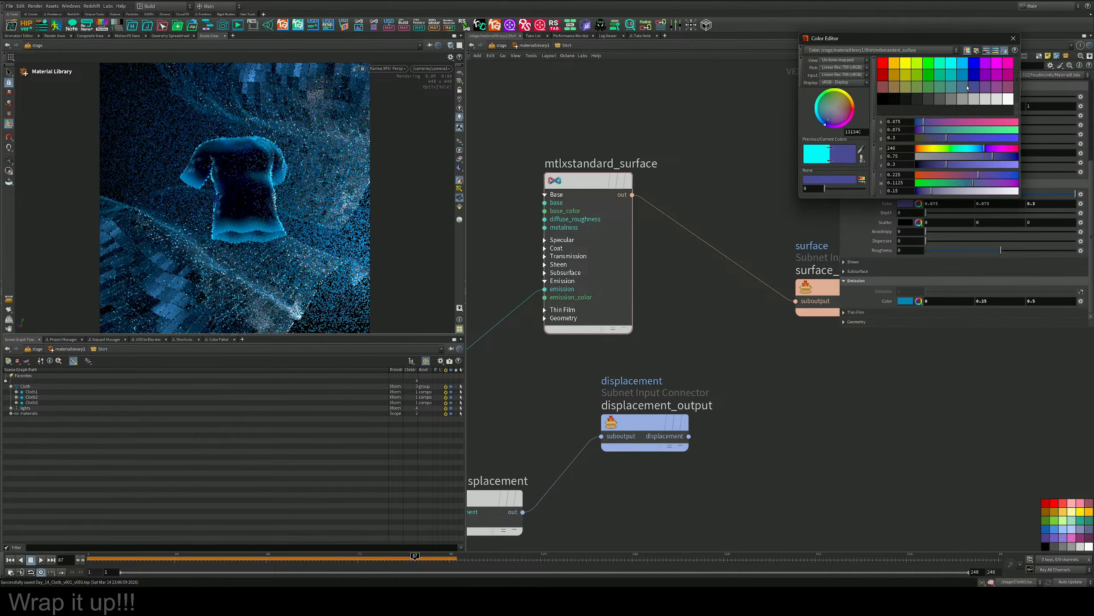
left_click(1008, 99)
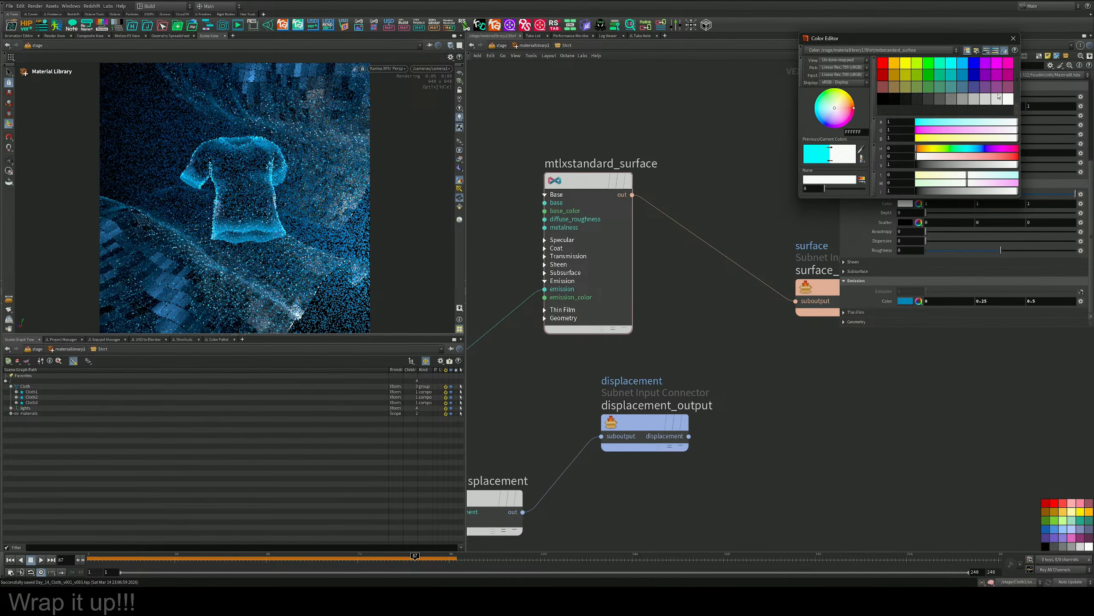
left_click(887, 63)
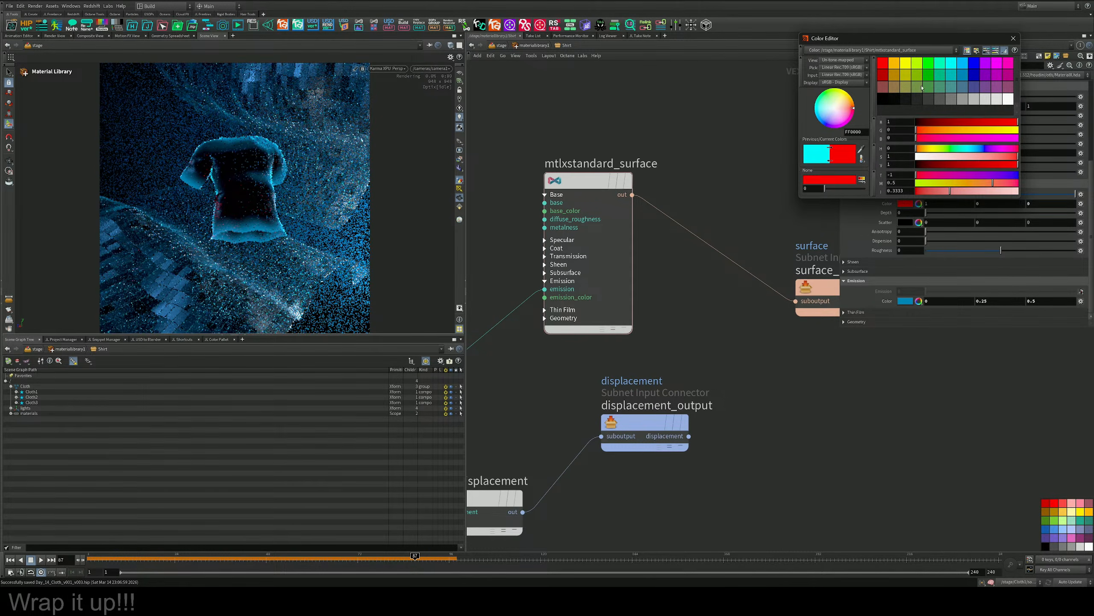
left_click(908, 100)
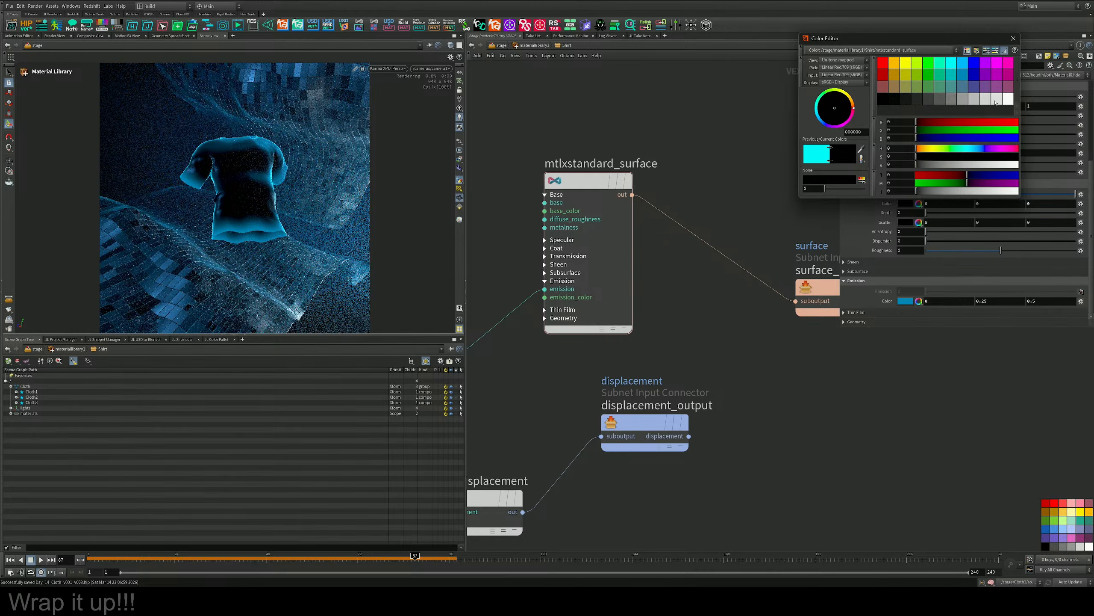
left_click(1009, 100)
left_click(951, 64)
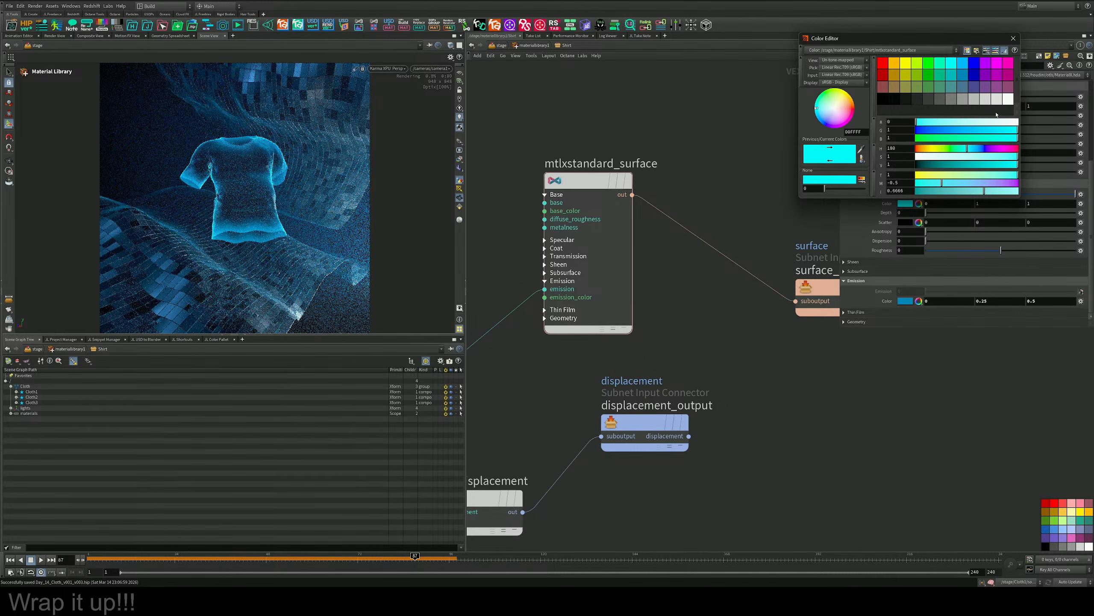
left_click(1008, 99)
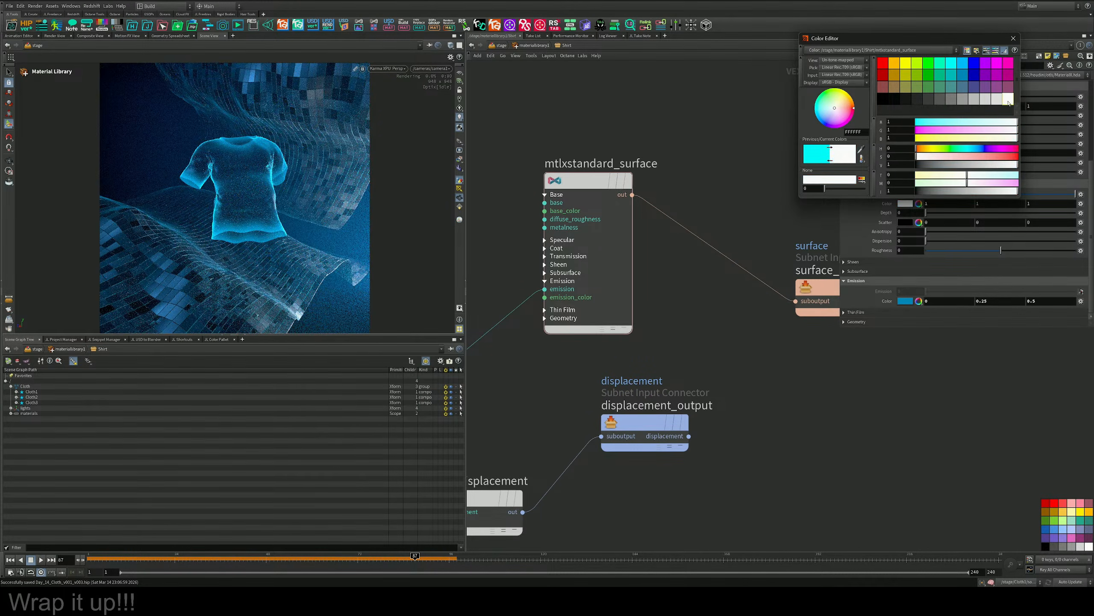
left_click(1013, 38)
middle_click_drag(801, 259, 772, 229)
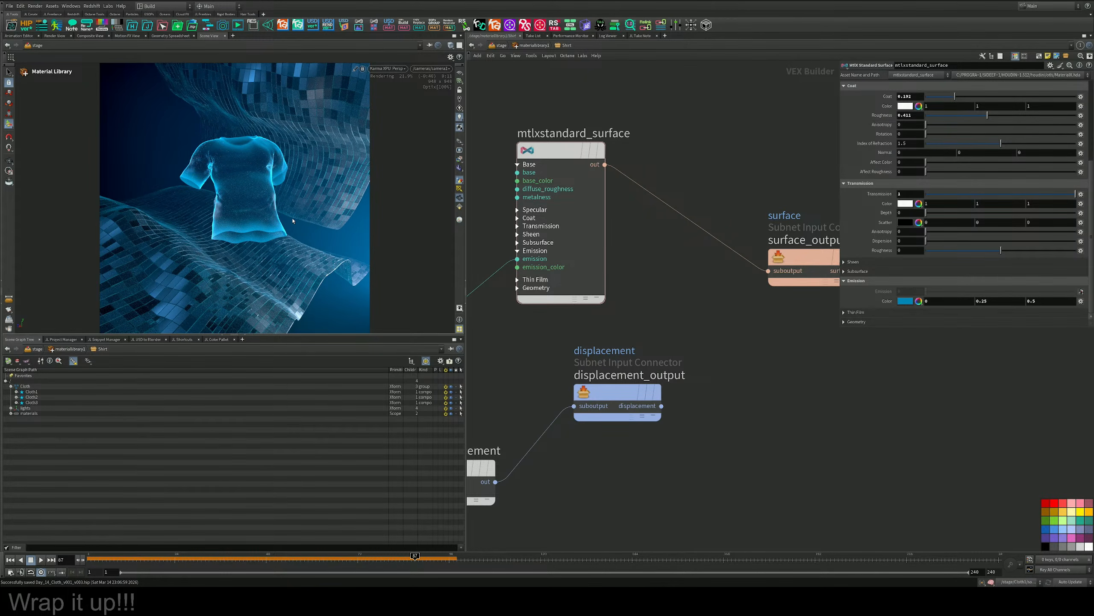
scroll(855, 136, "up", 1)
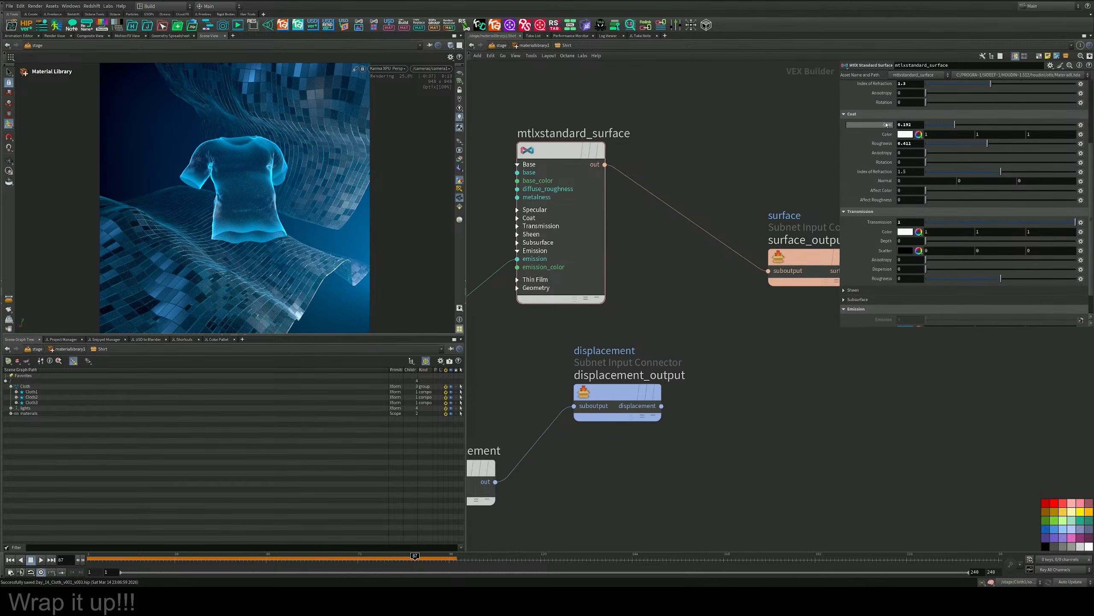
Return to the stage network, set Cloth1's uniform scale to 5, and adjust the shirt's placement and rotation in the camera view.
left_click(497, 46)
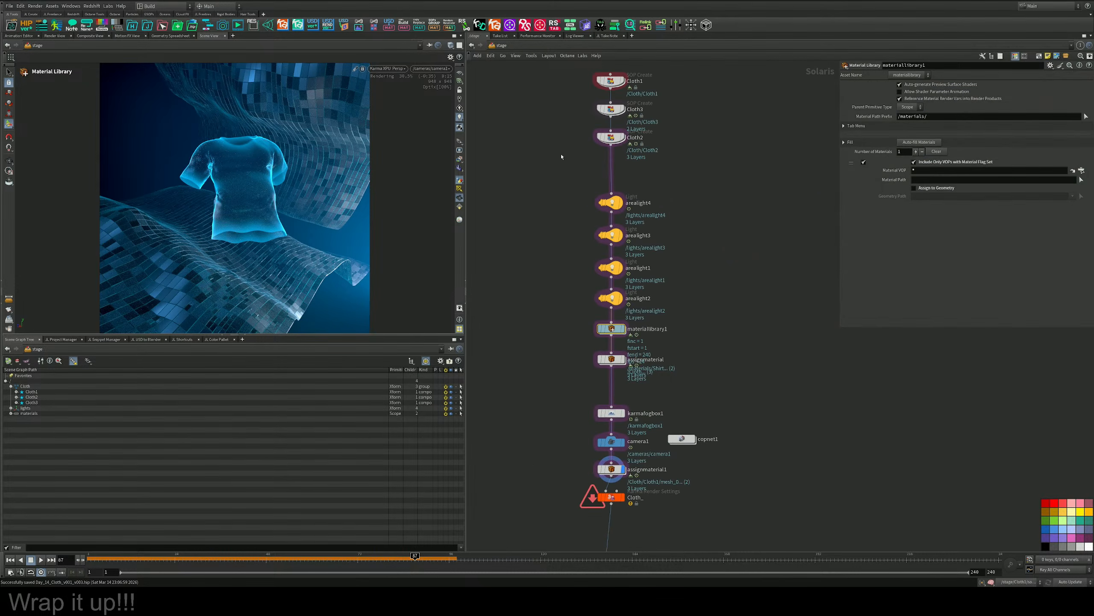
middle_click_drag(651, 161, 652, 257)
left_click(608, 177)
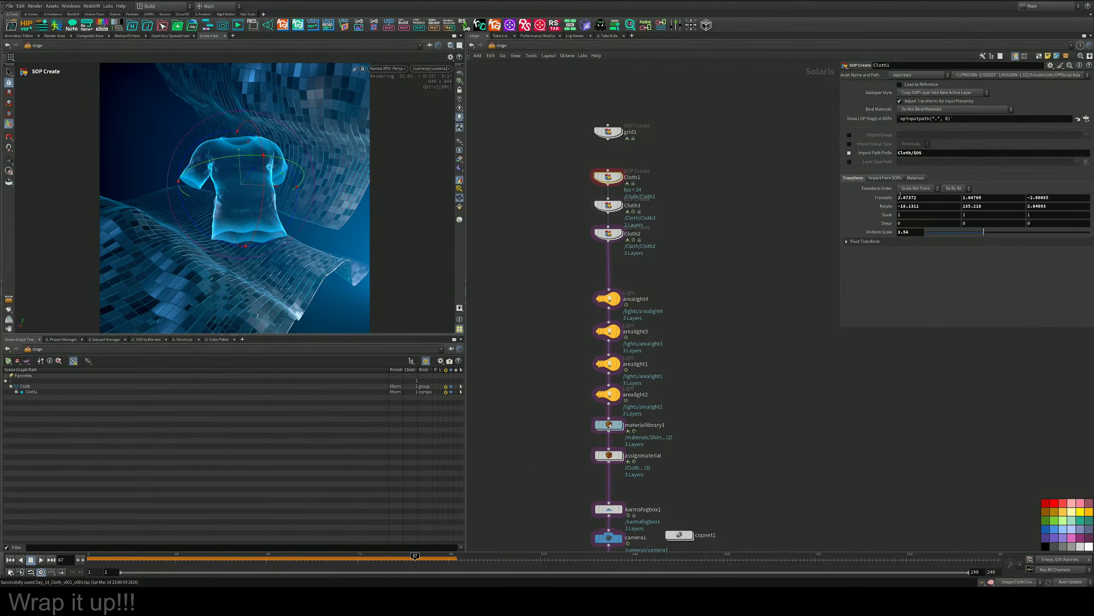
left_click_drag(988, 233, 1001, 234)
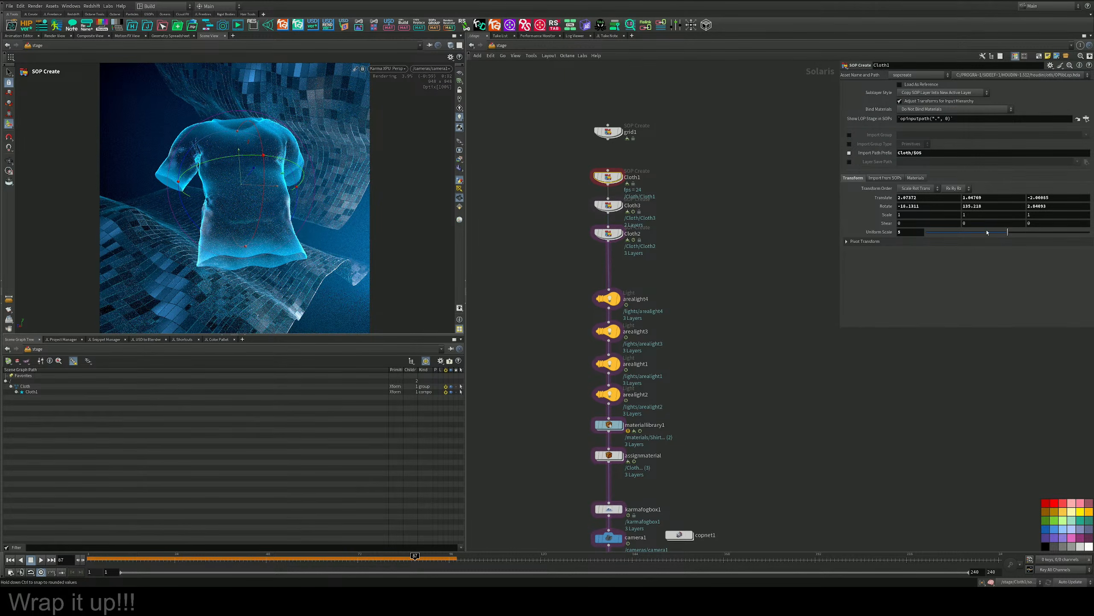
left_click_drag(251, 175, 256, 151)
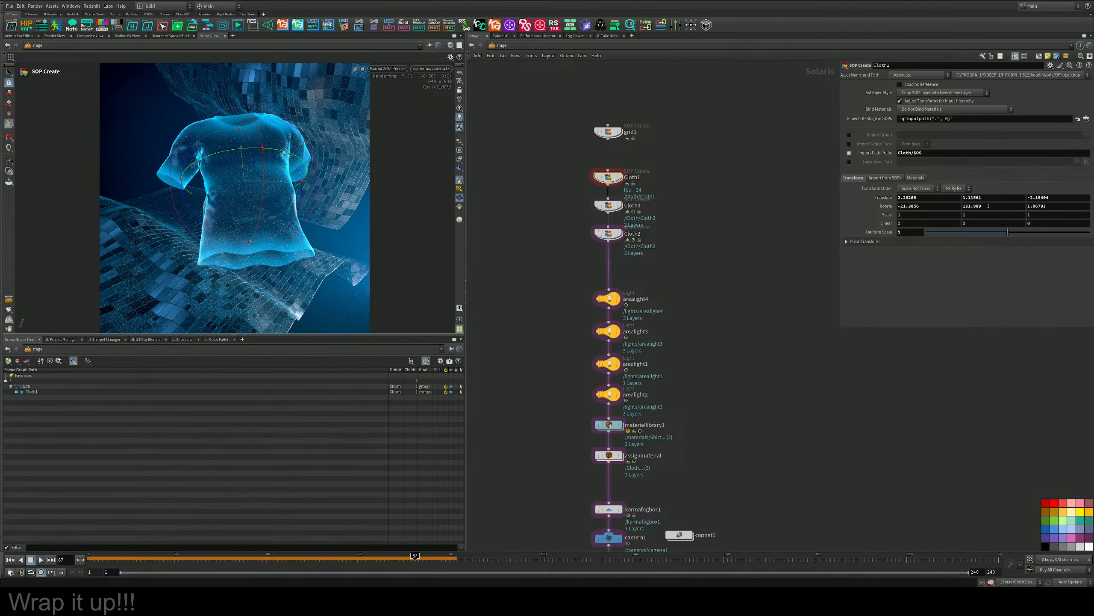
left_click_drag(203, 159, 530, 205)
left_click_drag(690, 267, 316, 171)
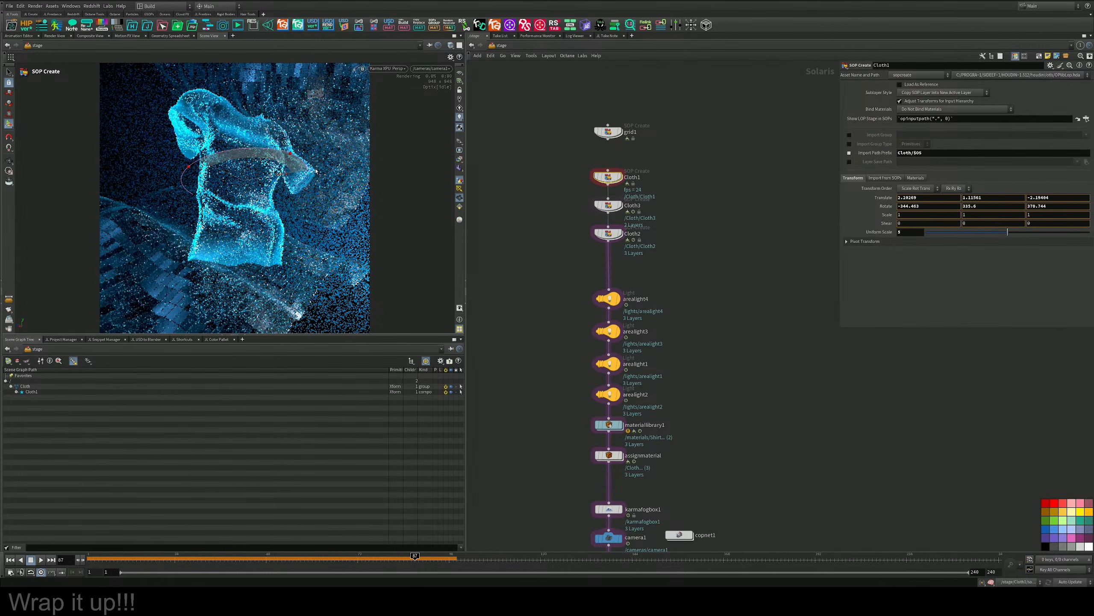
key("ctrl+z")
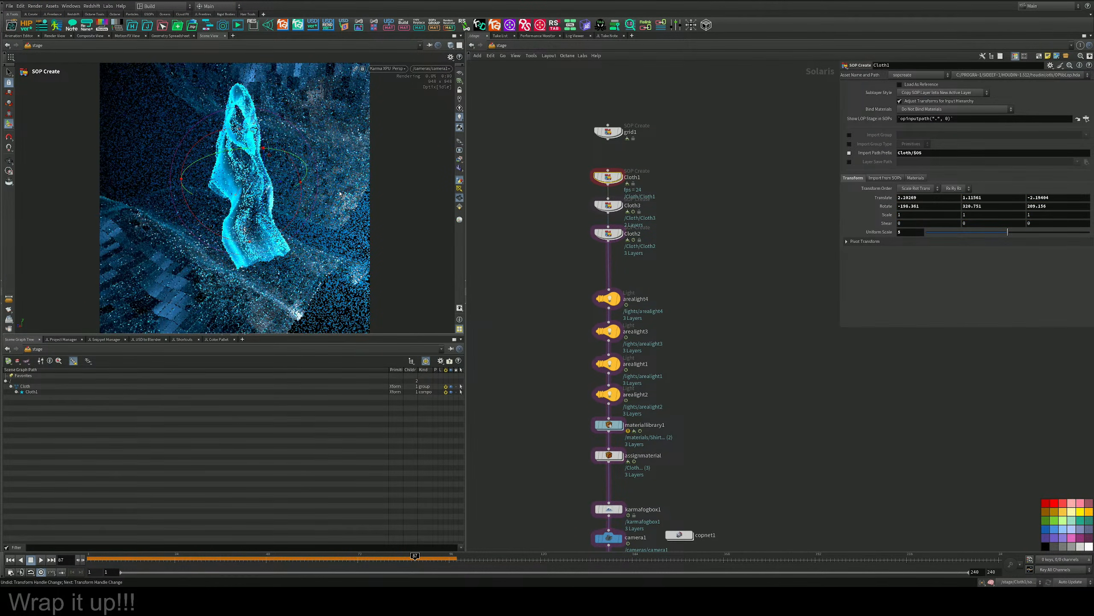
key("ctrl+z")
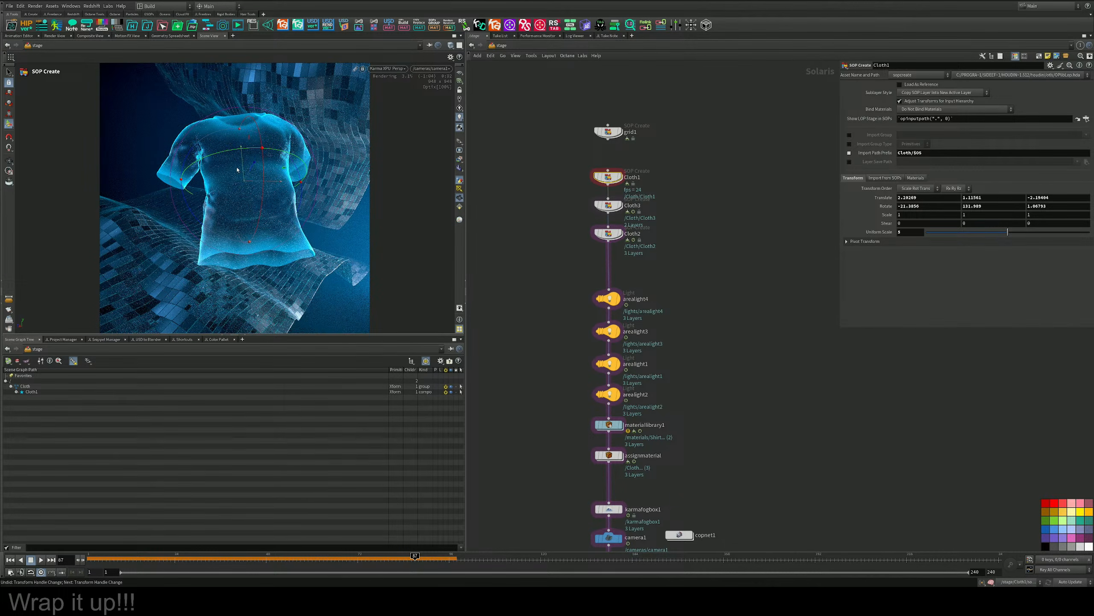
Shift the Cloth1 shirt slightly down and to the left in the frame, to a Y translation of about 0.94, and exit the transform handle.
left_click_drag(271, 156, 266, 164)
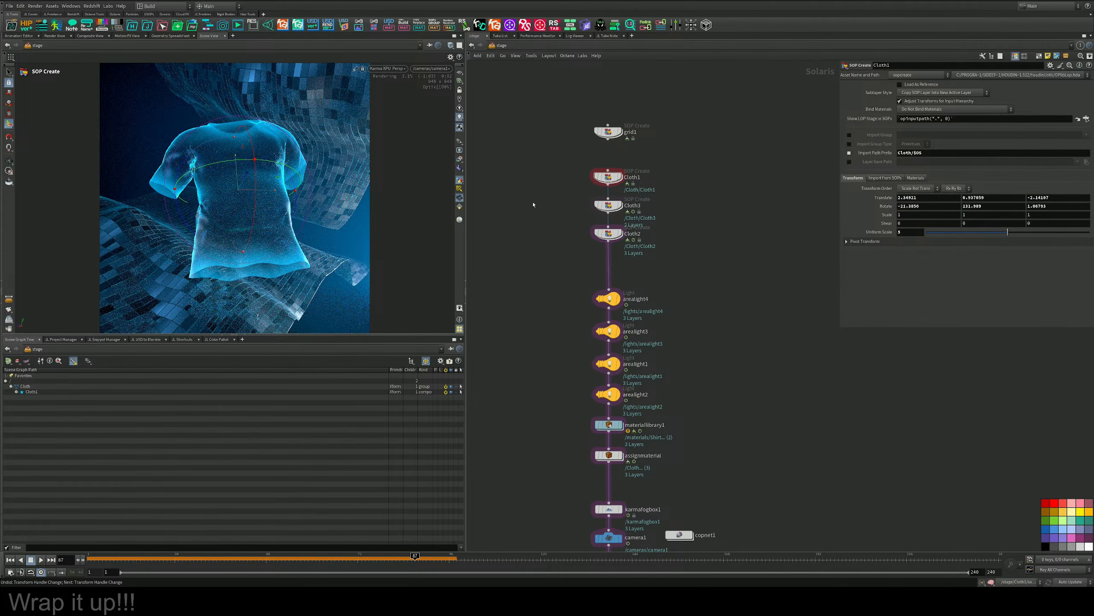
key("s")
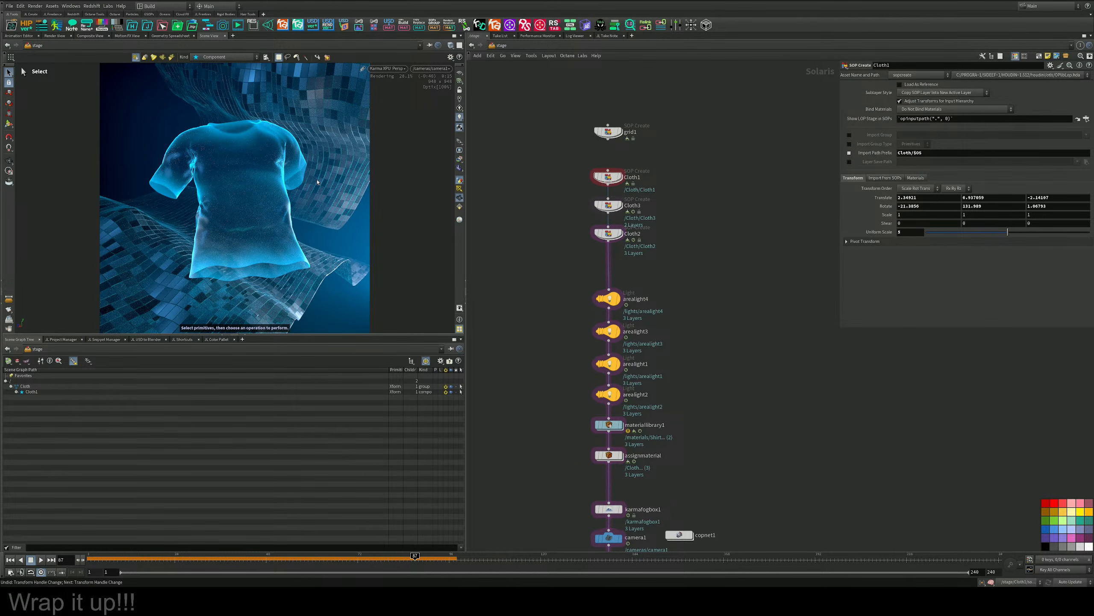
left_click(392, 69)
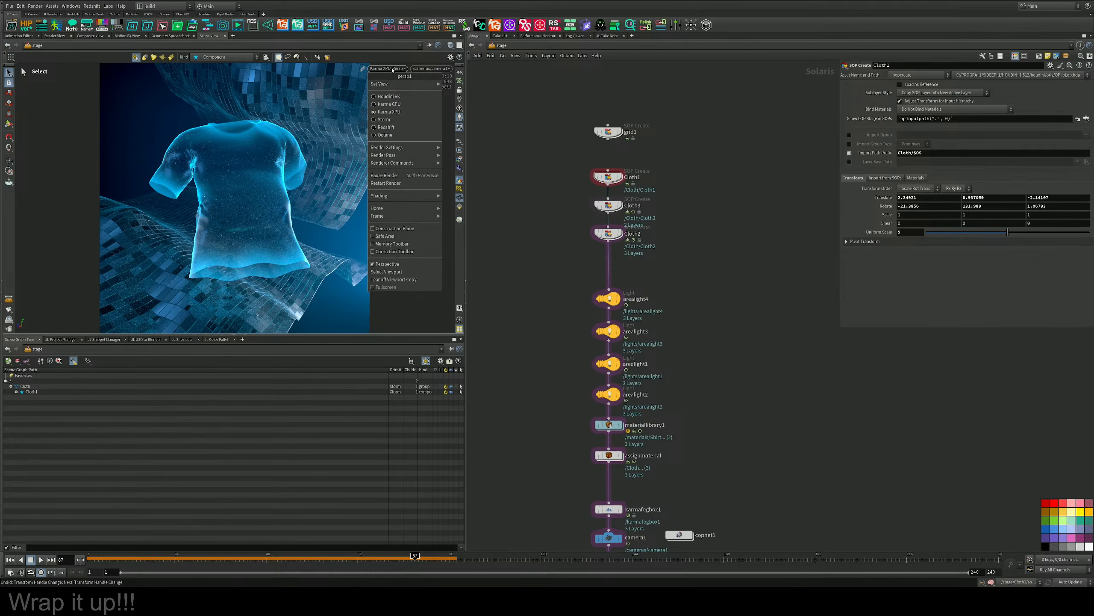
left_click(401, 55)
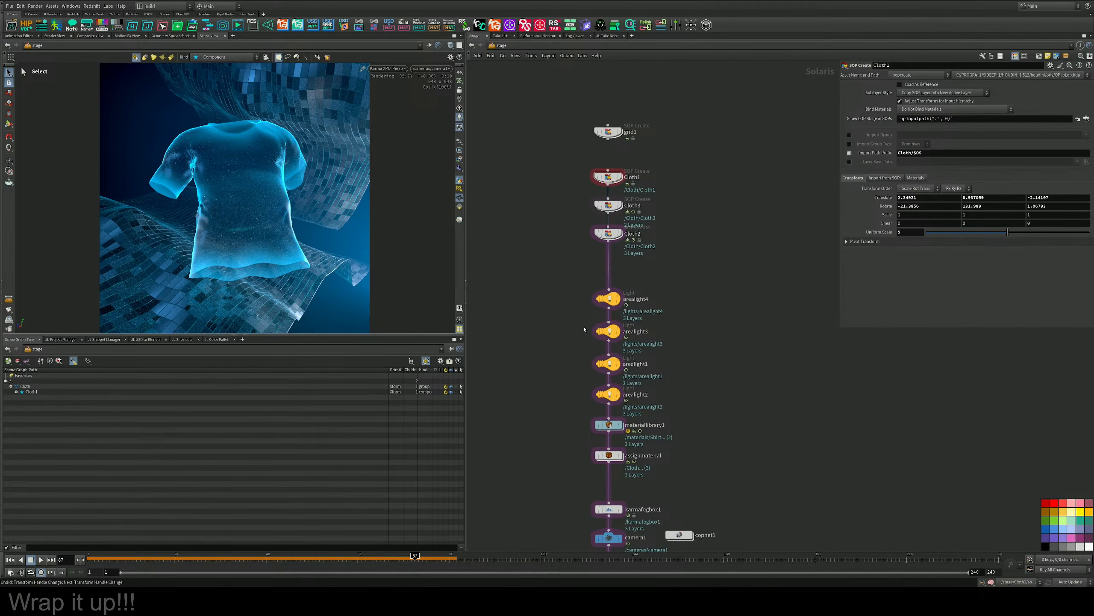
Display the Cloth_ Karma render settings node with its parameters, and move copnet1 down and away from the node chain.
middle_click_drag(706, 372, 710, 236)
middle_click_drag(692, 451, 672, 305)
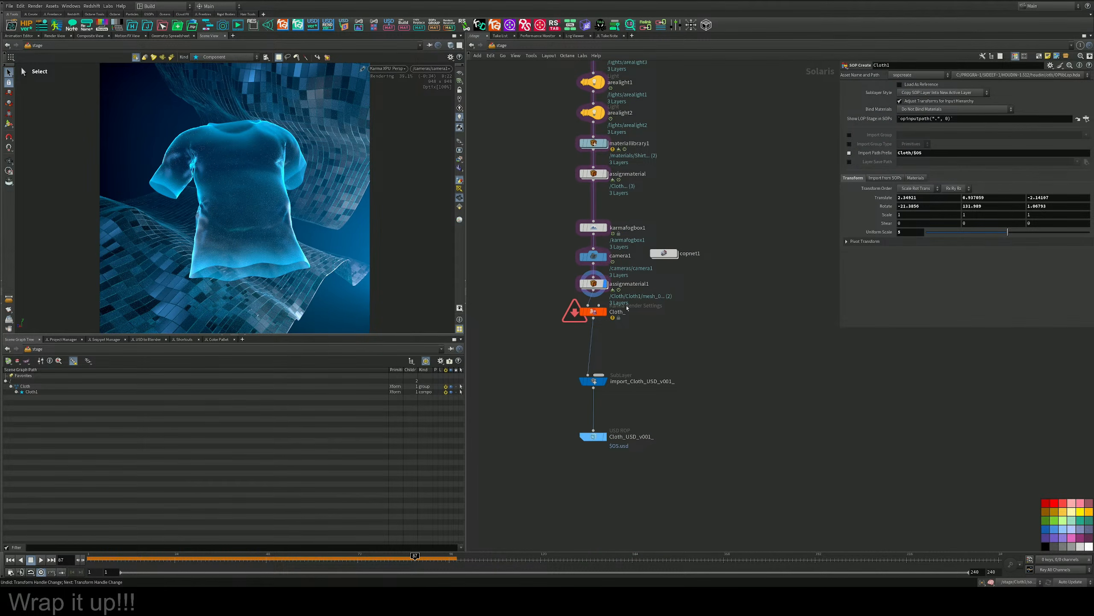
left_click(586, 310)
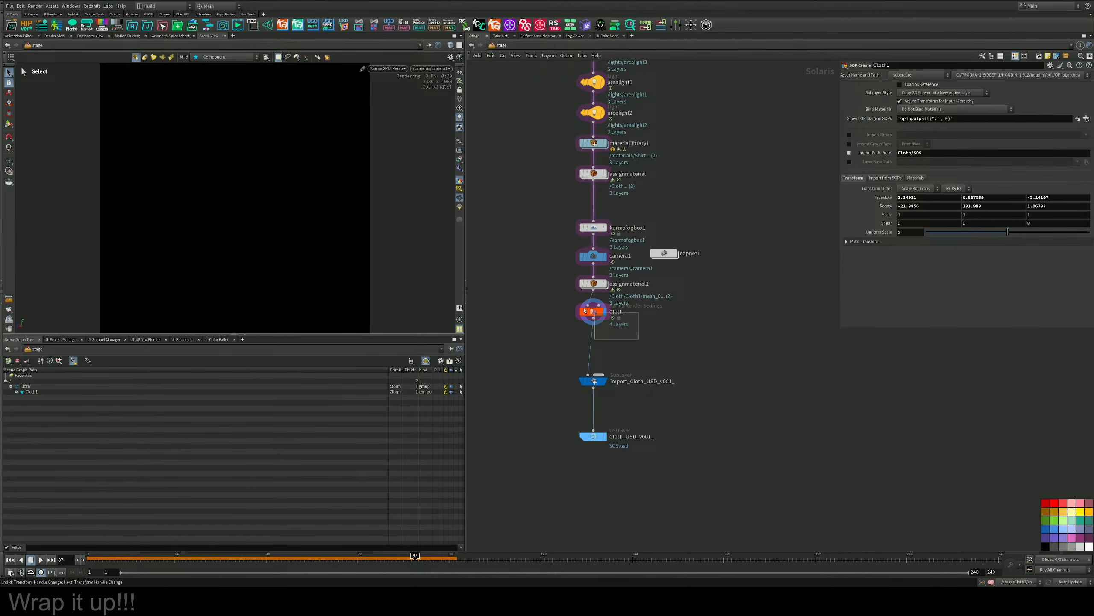
left_click(585, 311)
left_click_drag(664, 253, 700, 329)
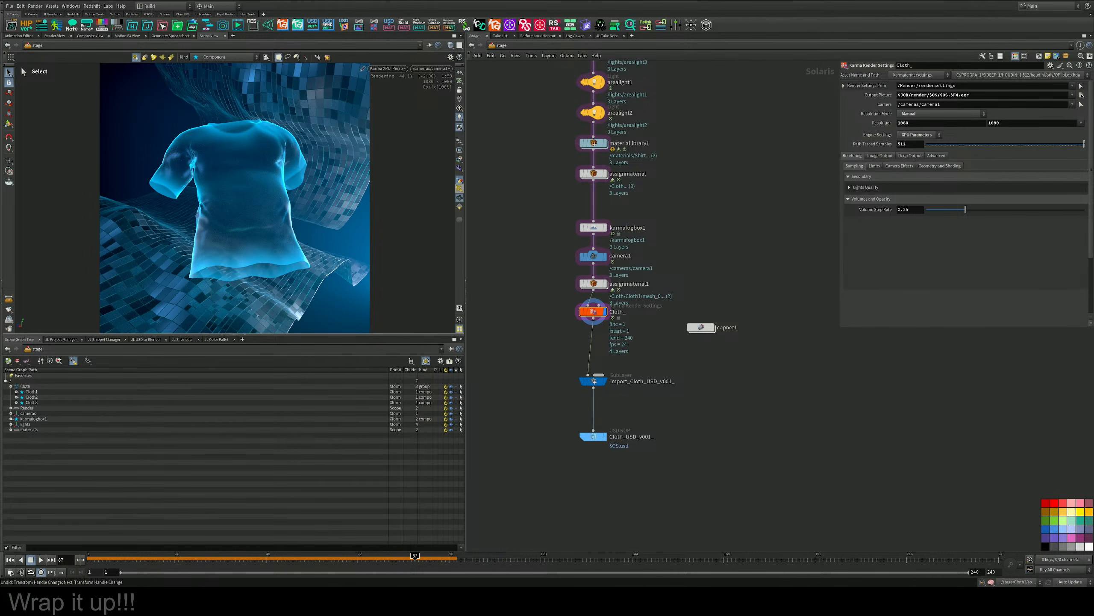
Switch to the browser and view the daily art challenge calendar on SideFX's Mardini 2026 page.
left_click_drag(0, 77, 588, 54)
scroll(482, 267, "down", 5)
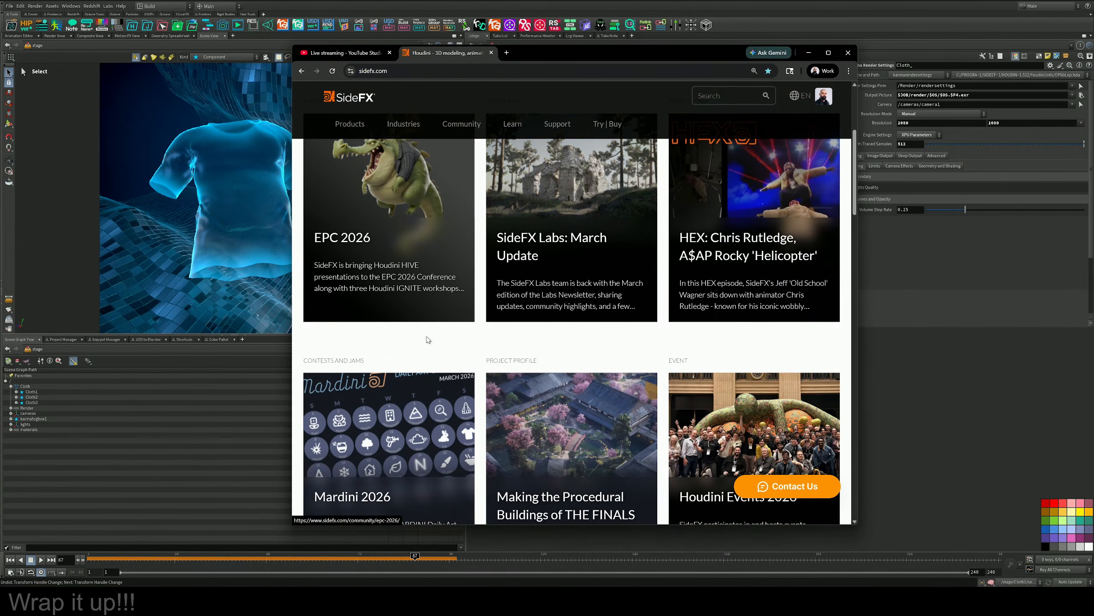
left_click(371, 496)
scroll(563, 387, "down", 2)
scroll(563, 387, "down", 4)
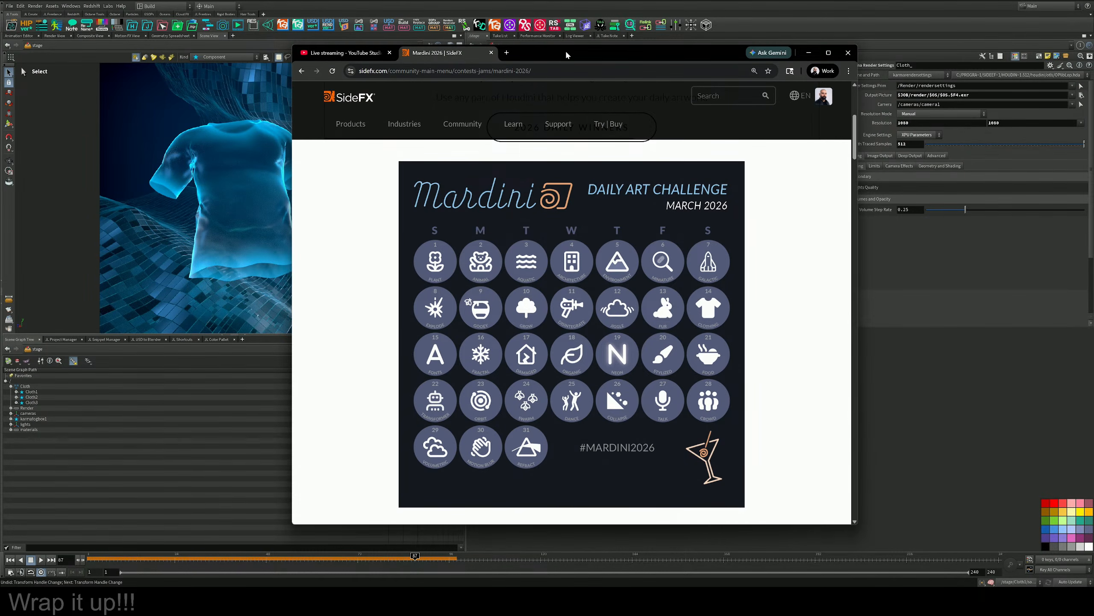
left_click_drag(566, 52, 0, 167)
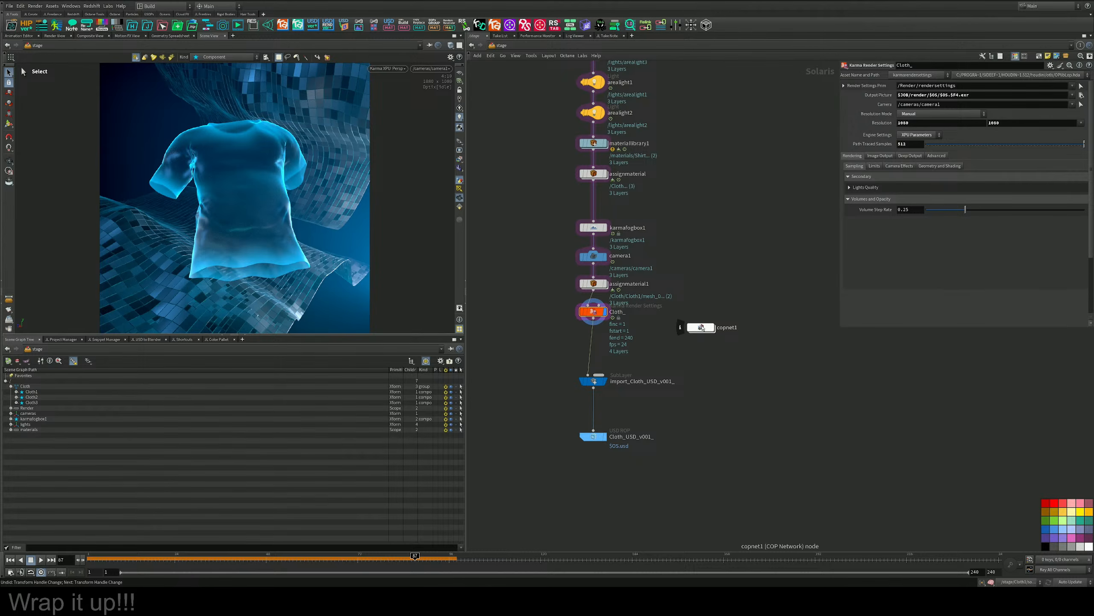
Enter the copnet1 network in Houdini and show its result in the Composite View.
double_click(701, 327)
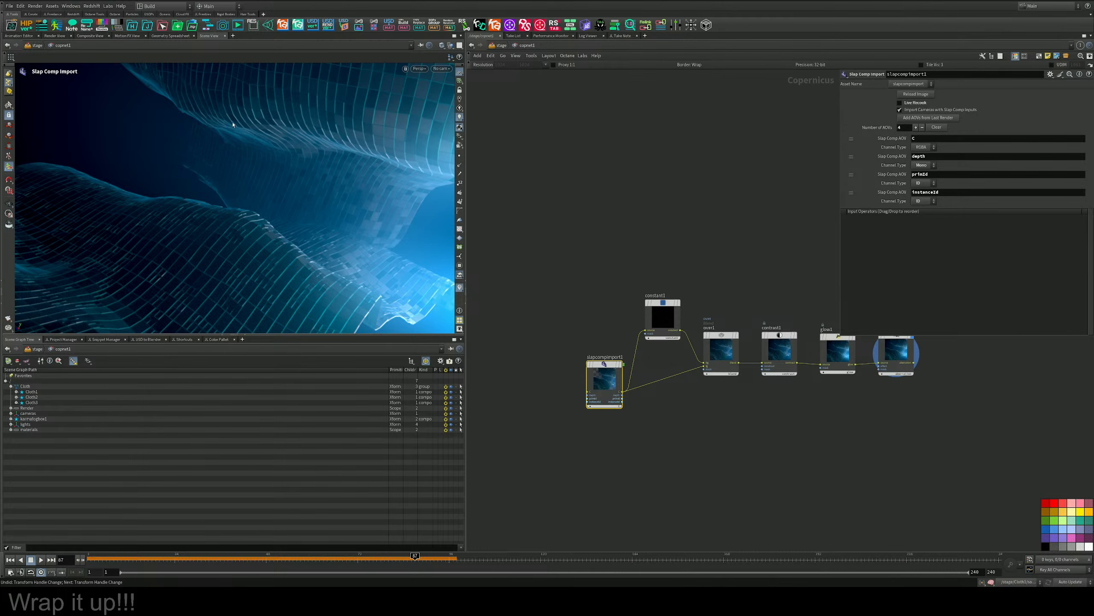
left_click(94, 37)
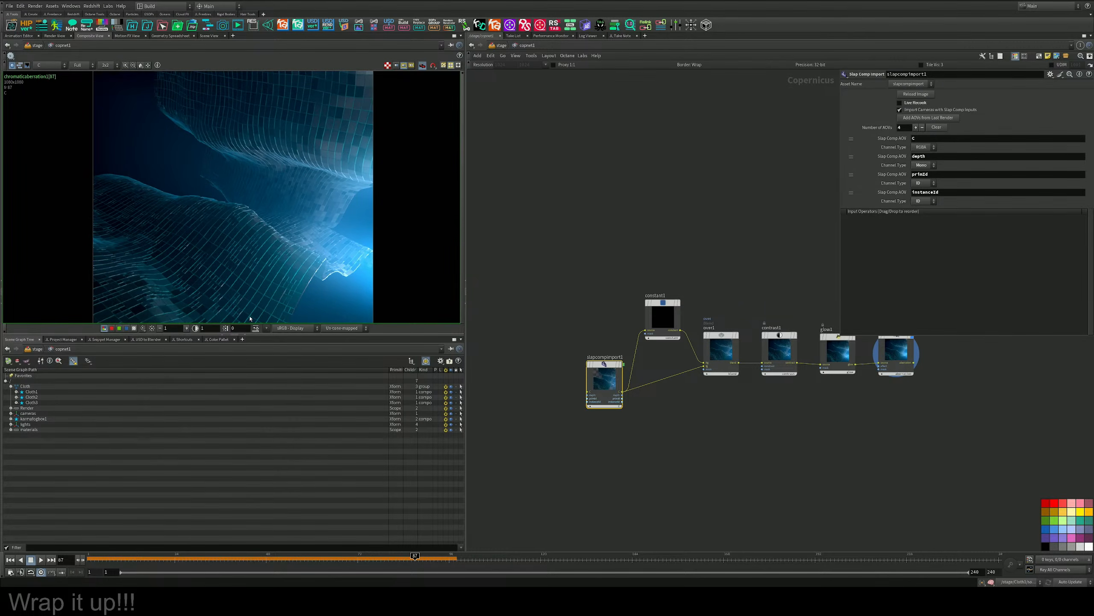
Enlarge the Composite View pane, frame the image, and reload the rendered image in slapcompimport1.
left_click(247, 336)
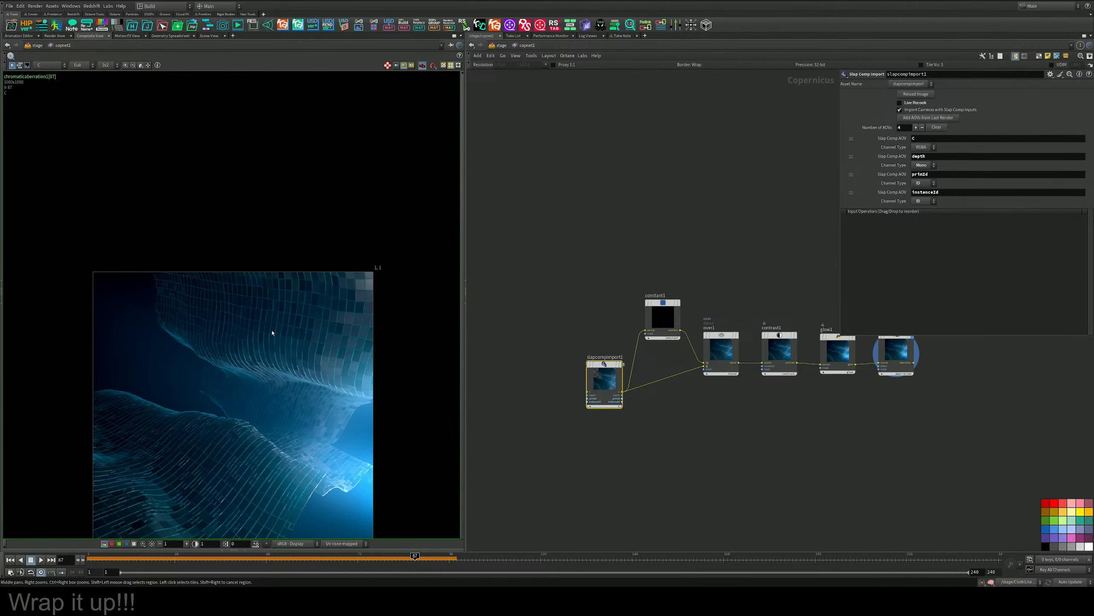
scroll(272, 334, "up", 1)
middle_click_drag(270, 344, 301, 255)
scroll(274, 243, "up", 4)
scroll(278, 249, "down", 2)
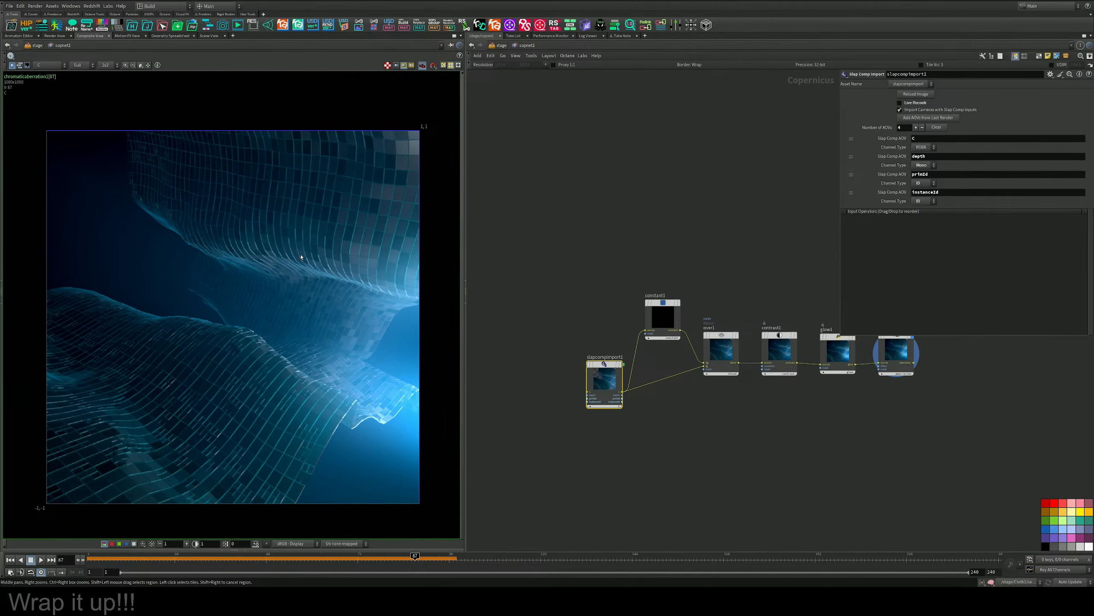
middle_click_drag(764, 437, 686, 455)
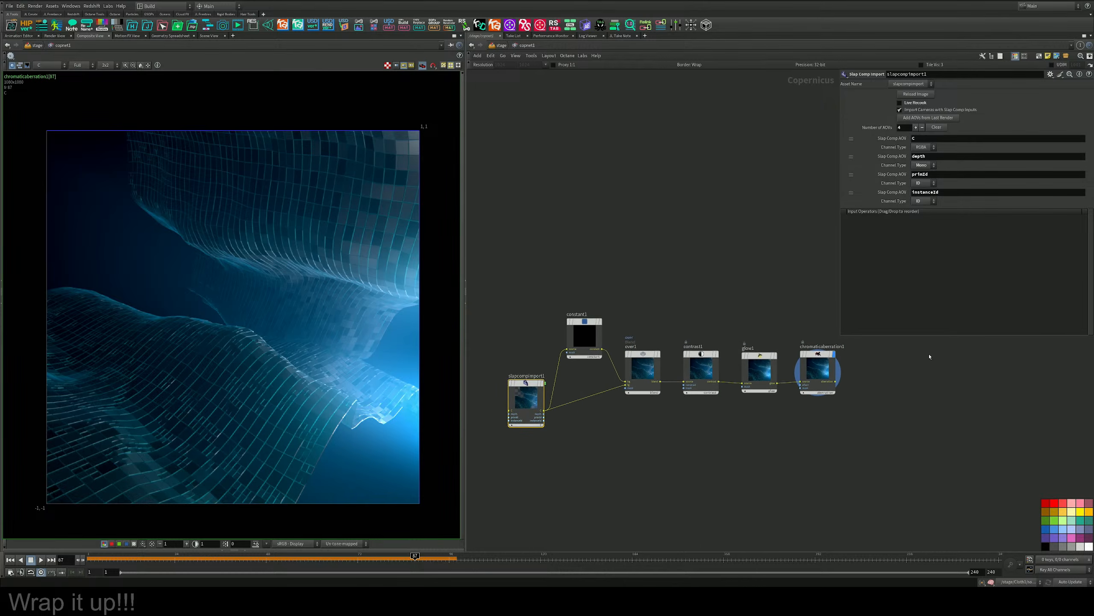
left_click(912, 95)
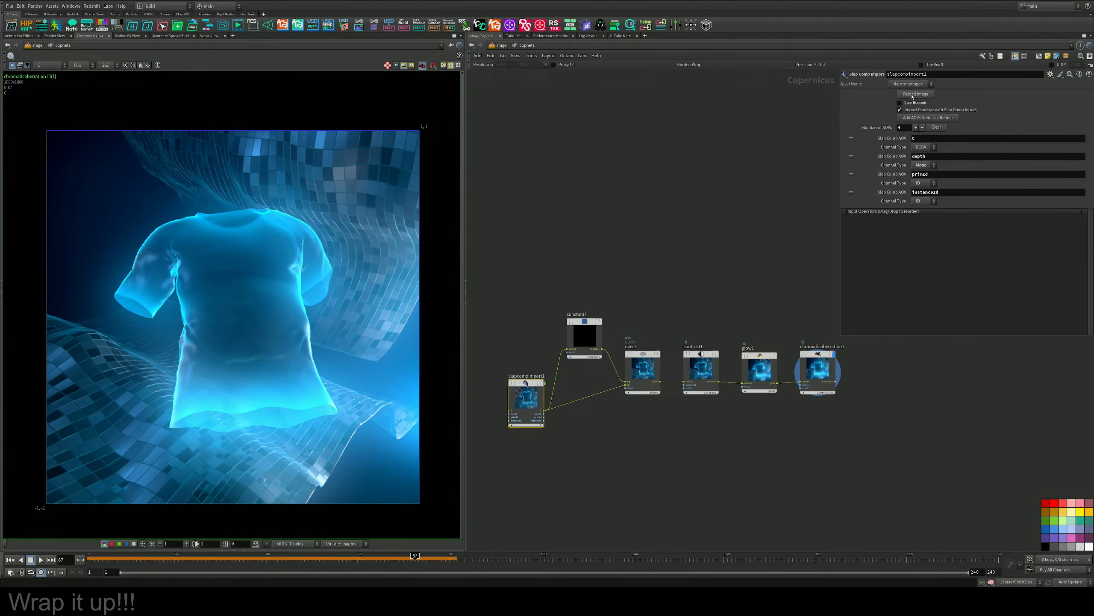
Raise the Glow Threshold of glow1 to 0.172 and check the shirt's glow in the composite.
middle_click_drag(599, 336, 636, 290)
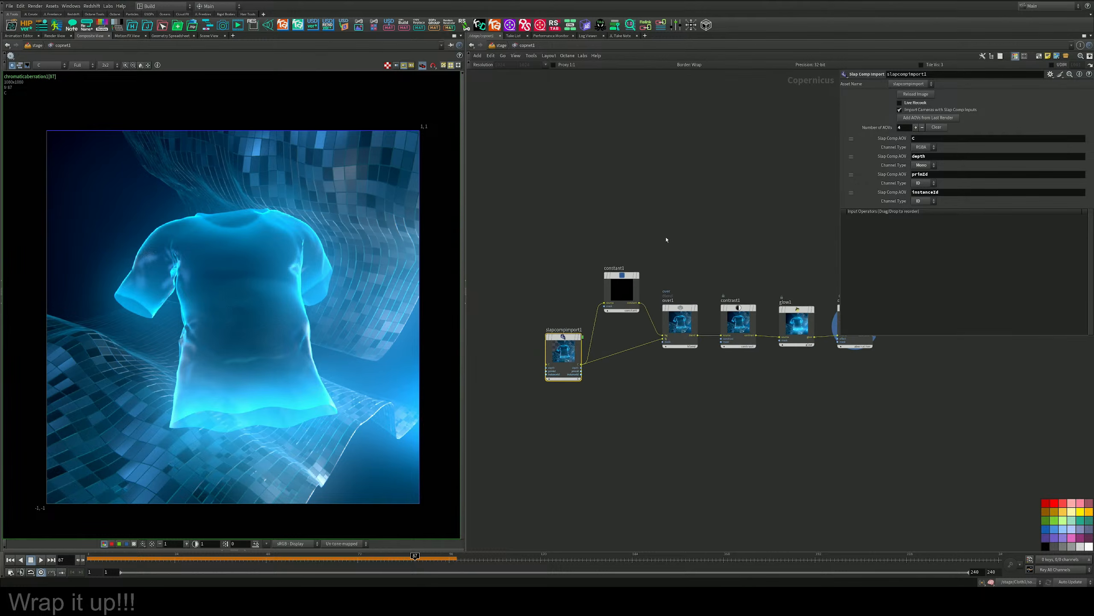
middle_click_drag(694, 363, 694, 443)
scroll(664, 422, "up", 3)
middle_click_drag(846, 475, 676, 485)
left_click_drag(770, 483, 693, 347)
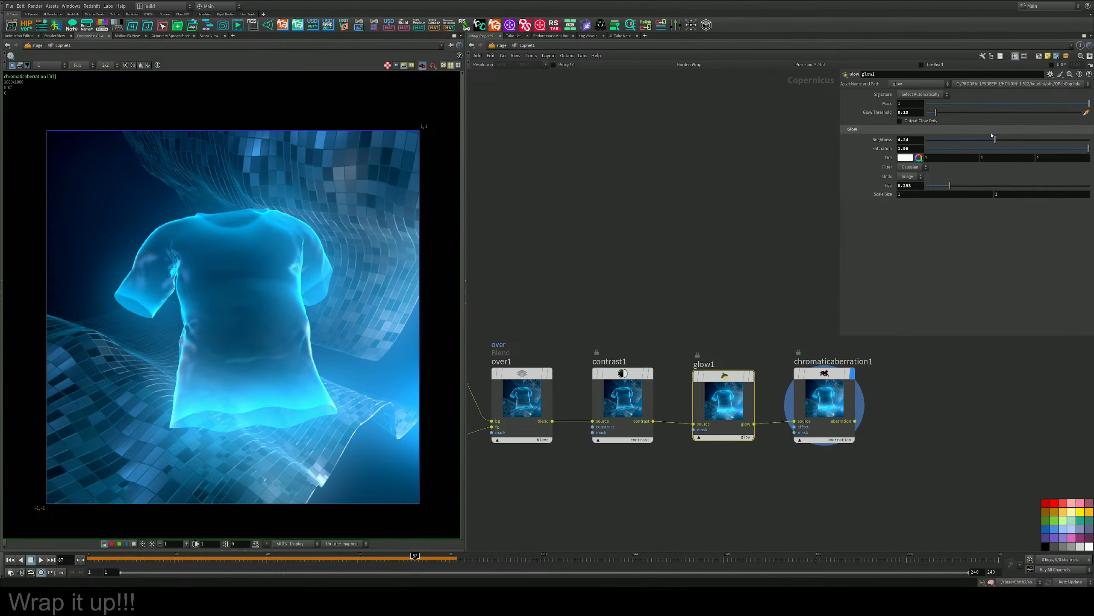
left_click_drag(934, 113, 955, 112)
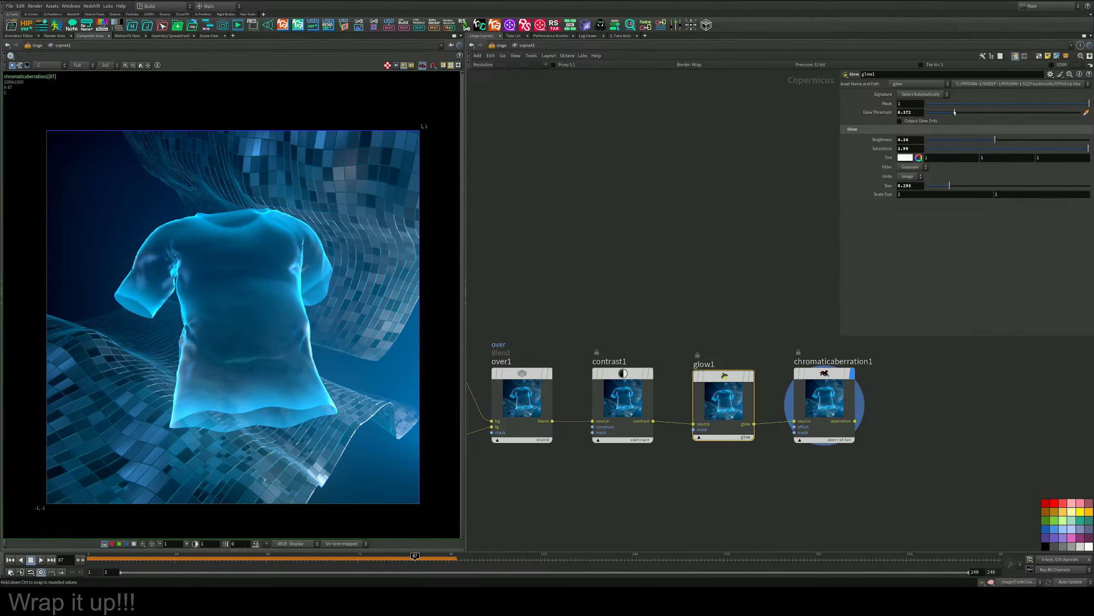
scroll(227, 237, "up", 2)
scroll(236, 236, "down", 3)
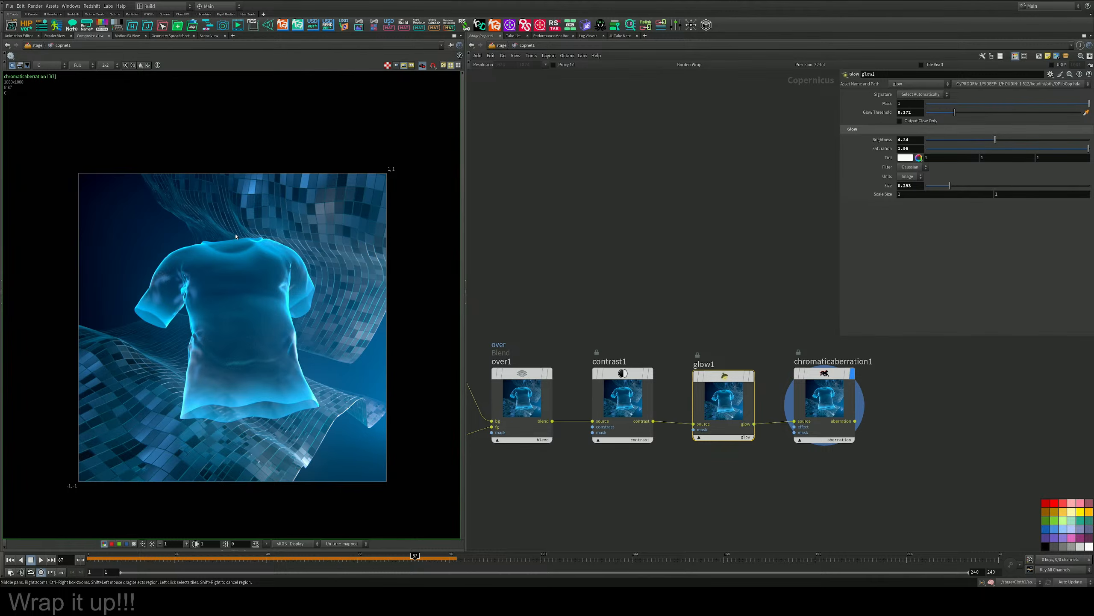
Add a ROP Image Output node after chromaticaberration1 and connect the aberration output to it.
middle_click_drag(678, 278, 909, 299)
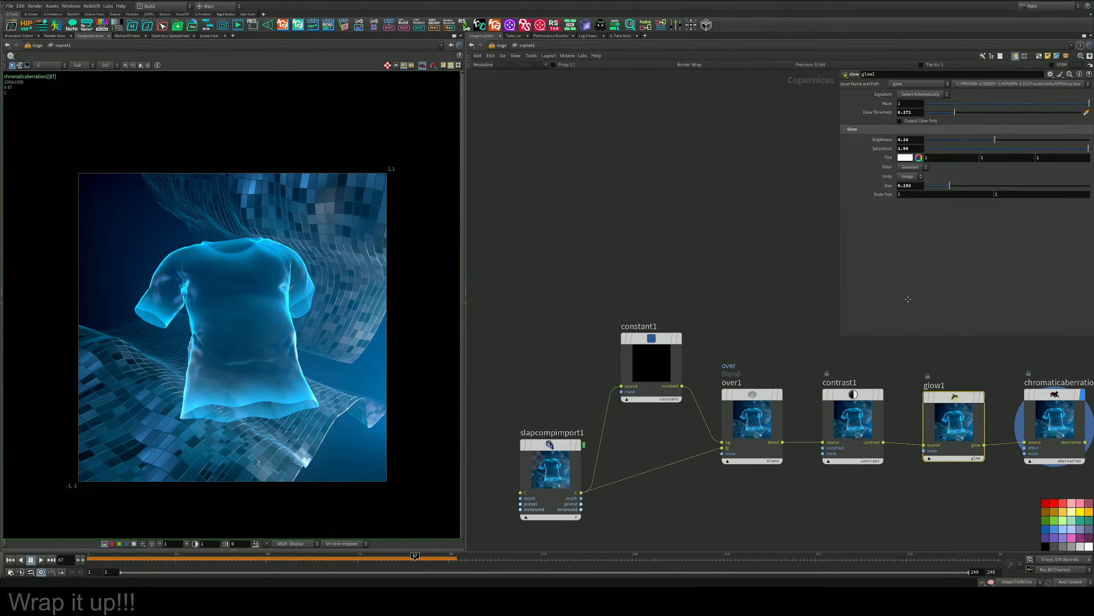
middle_click_drag(719, 313, 721, 282)
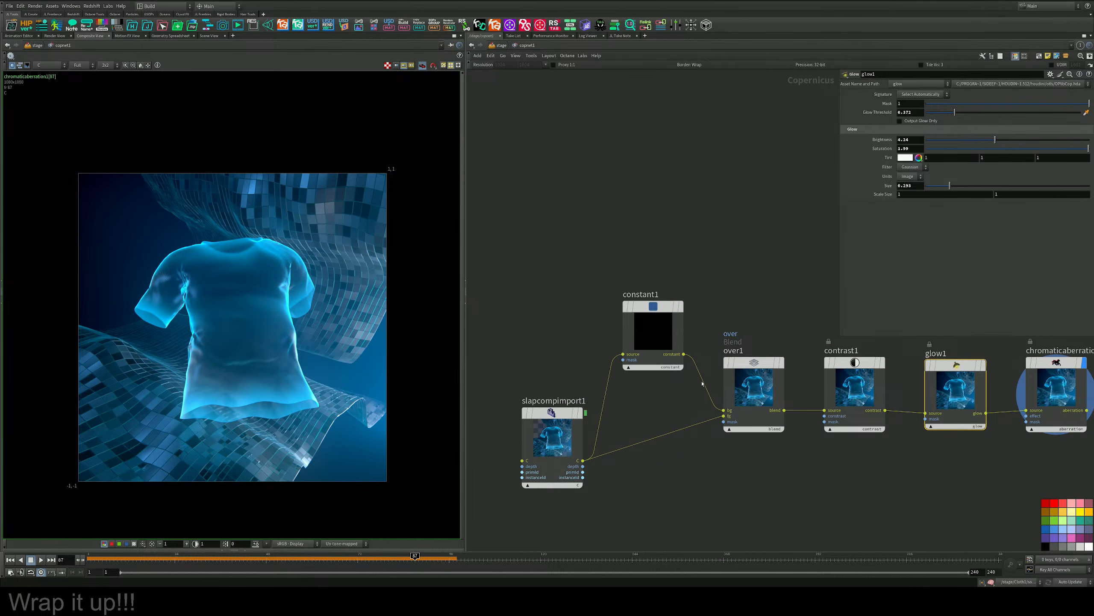
left_click(782, 364)
middle_click_drag(783, 366, 608, 360)
left_click(911, 359)
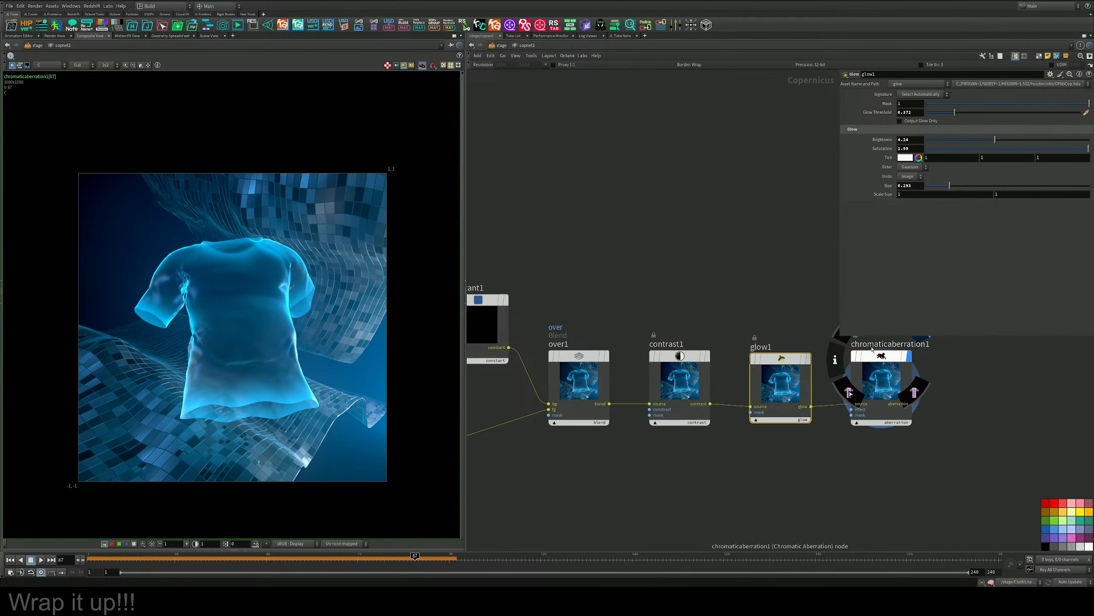
middle_click_drag(879, 279, 614, 241)
key("Tab")
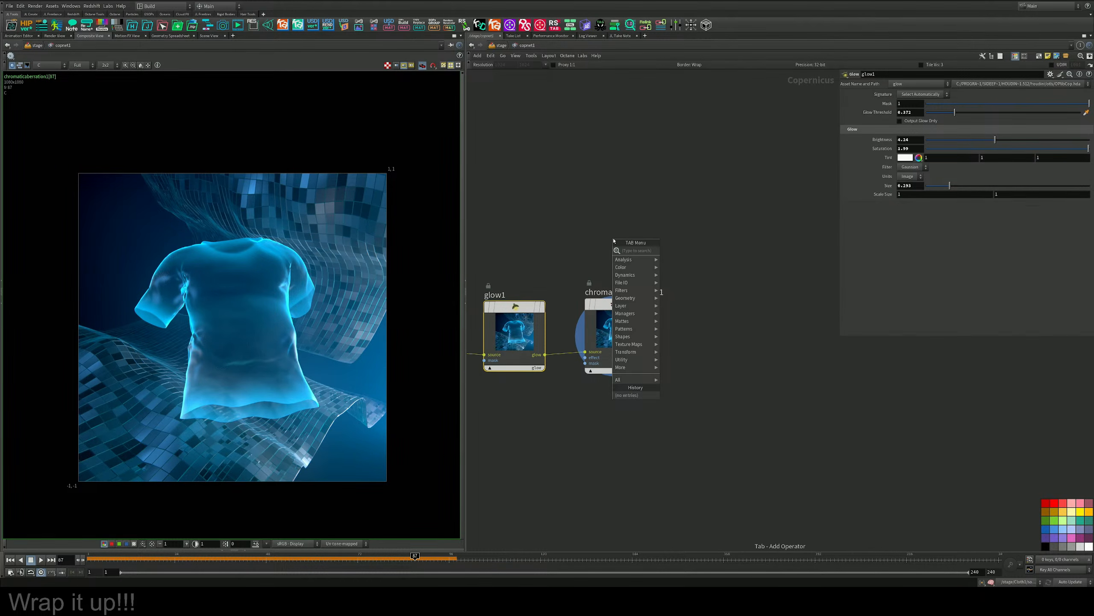
type("rop")
key("Down")
key("Return")
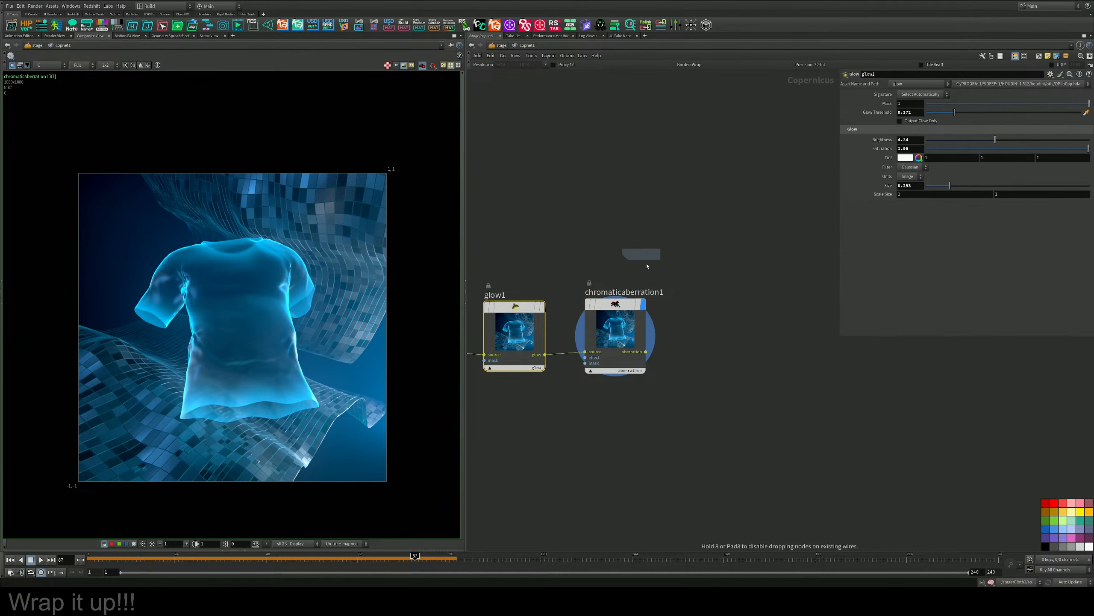
left_click(720, 357)
left_click_drag(646, 351, 721, 348)
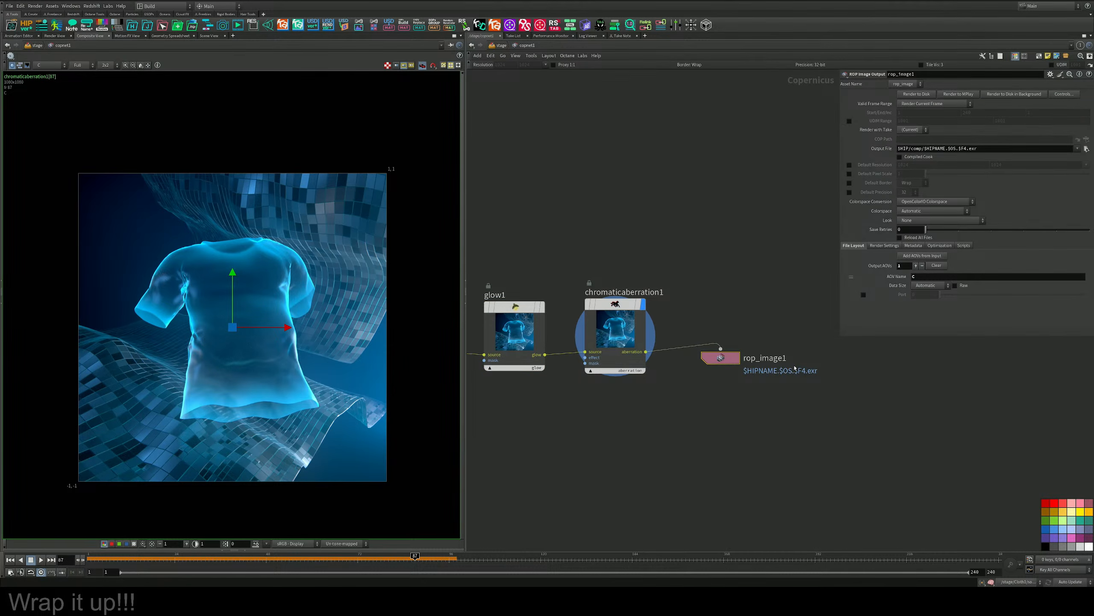
Rename the ROP Image Output node as JL_Day_13_Clothing_Final.
double_click(777, 358)
type("JL")
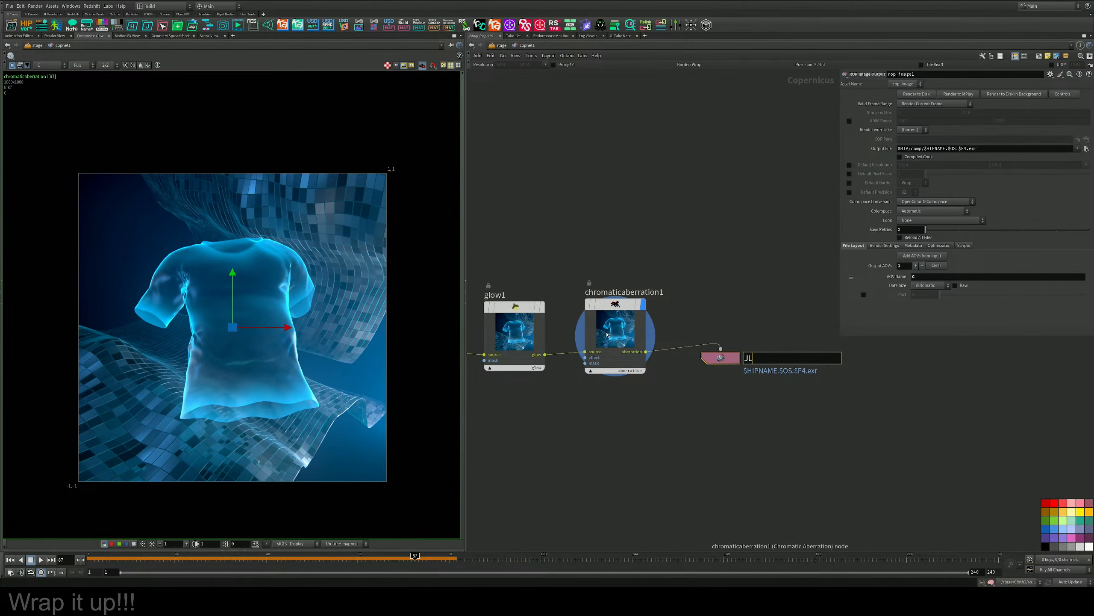
type("_Day_13_Clothing_FInal")
key("Return")
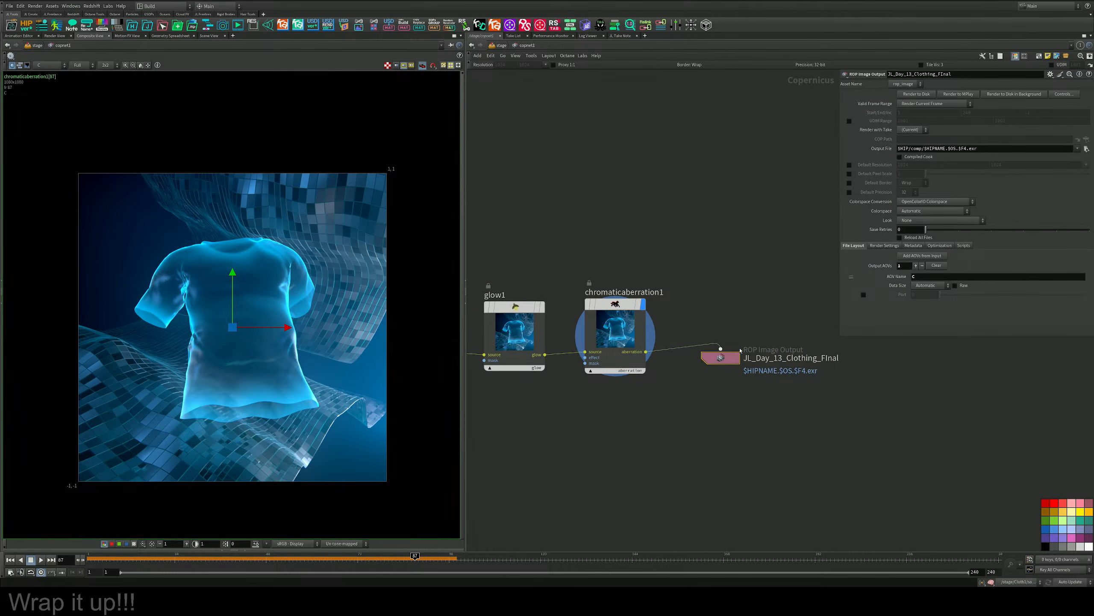
double_click(827, 357)
key("BackSpace")
type("i")
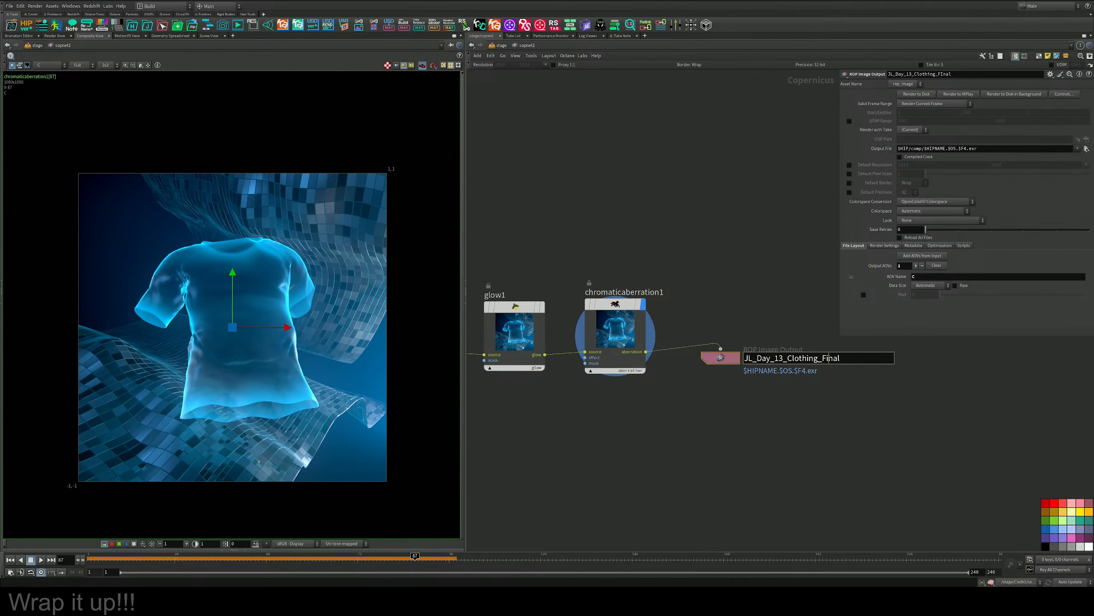
key("Return")
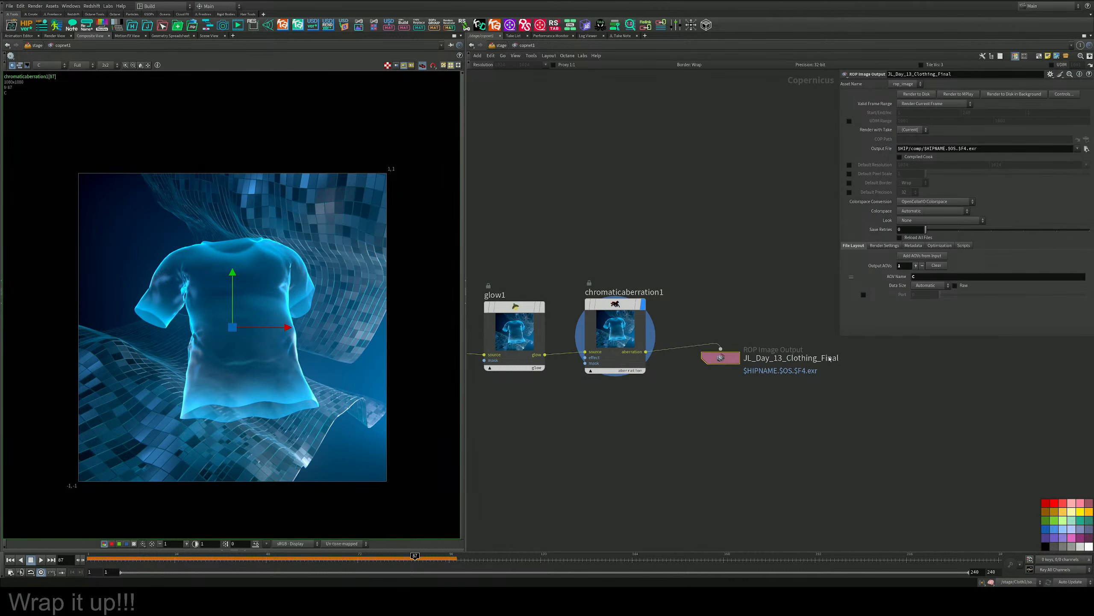
Set the image output node's Output File to $HIP/comp/$OS.png.
left_click(979, 150)
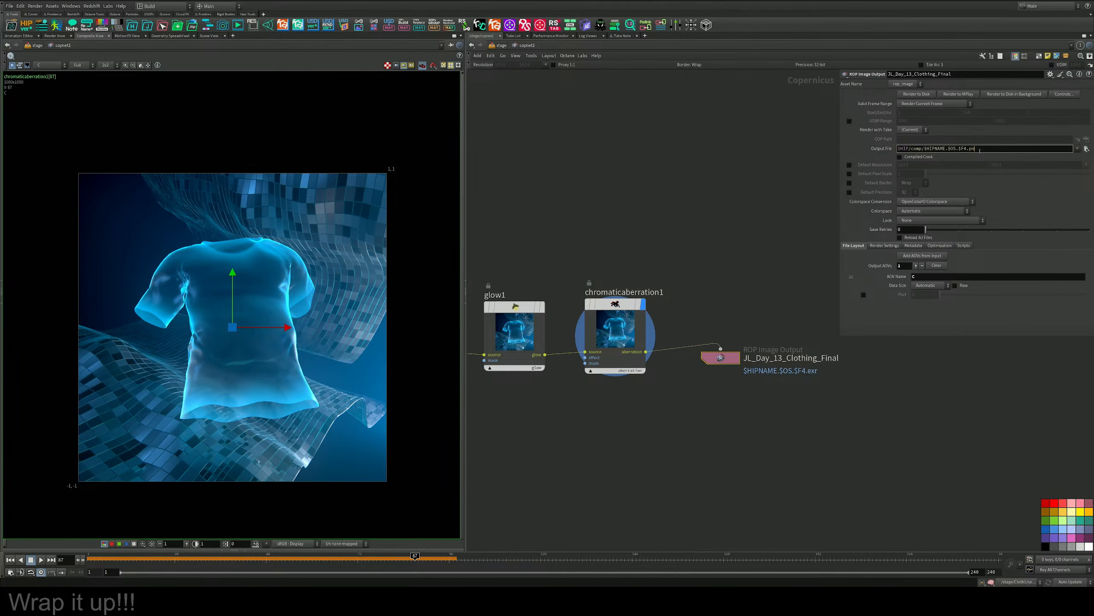
key("BackSpace")
key("BackSpace")
key("BackSpace")
key("BackSpace")
key("BackSpace")
key("BackSpace")
key("BackSpace")
key("BackSpace")
key("BackSpace")
key("BackSpace")
key("BackSpace")
key("BackSpace")
key("BackSpace")
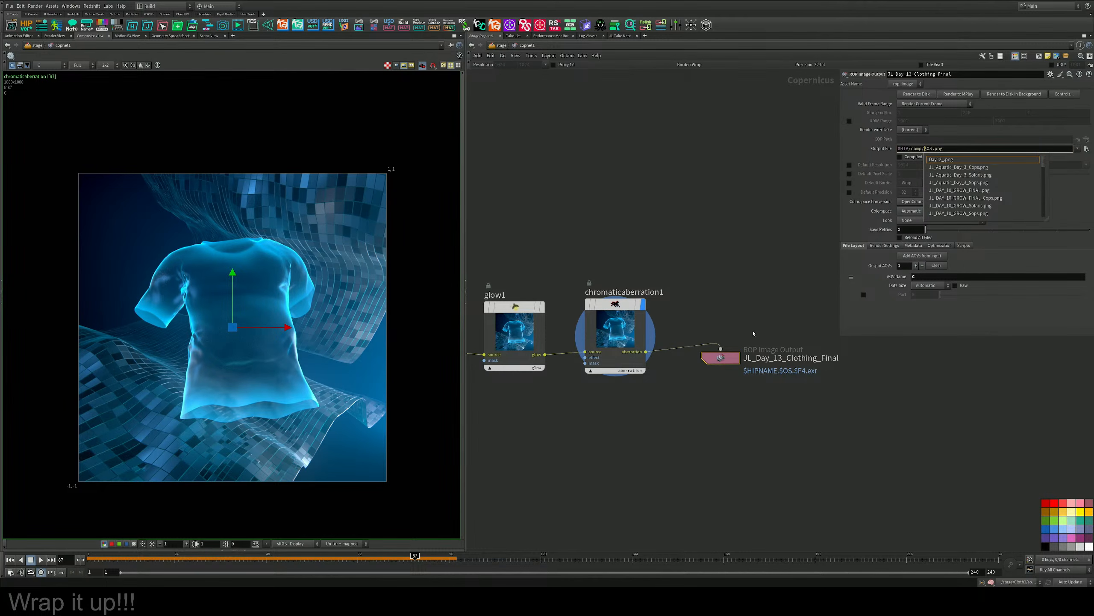
key("Return")
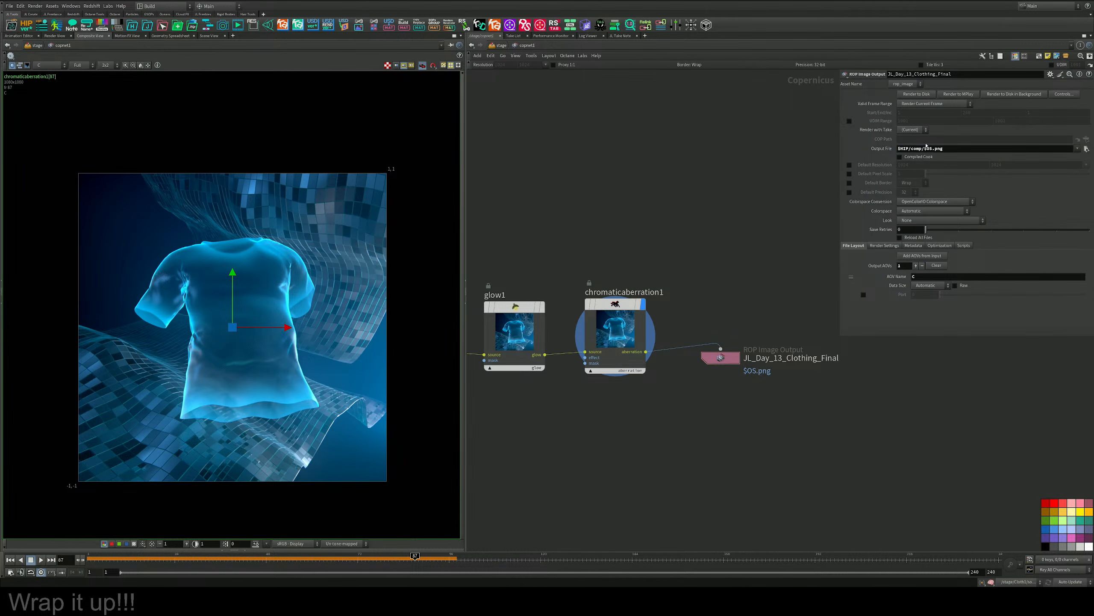
Render the composite from the JL_Day_13_Clothing_Final node to disk.
middle_click_drag(864, 399, 805, 429)
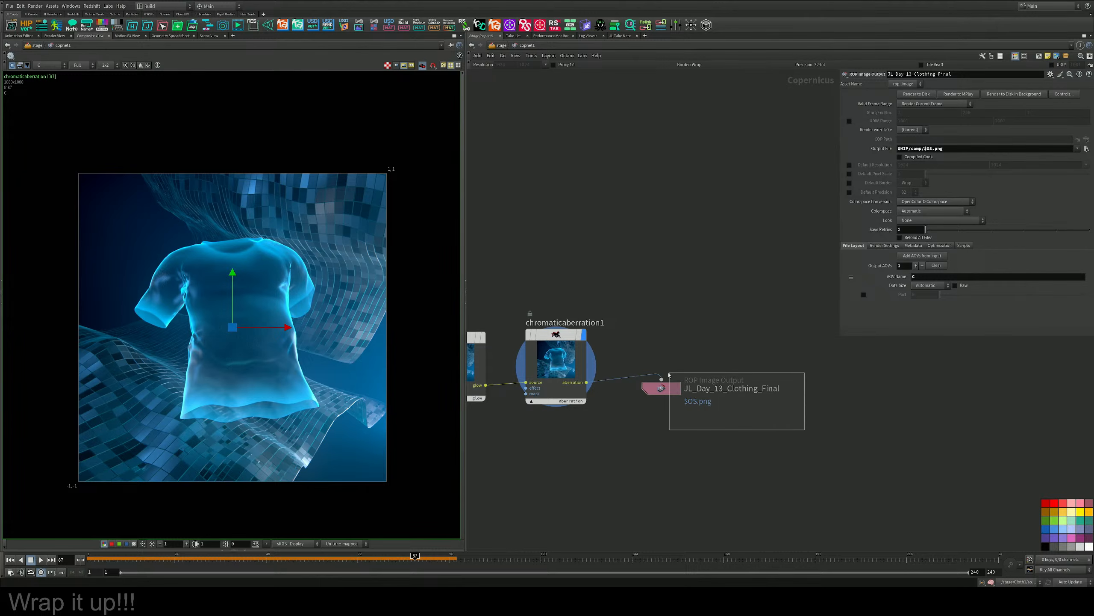
double_click(794, 388)
key("ctrl+a")
key("Return")
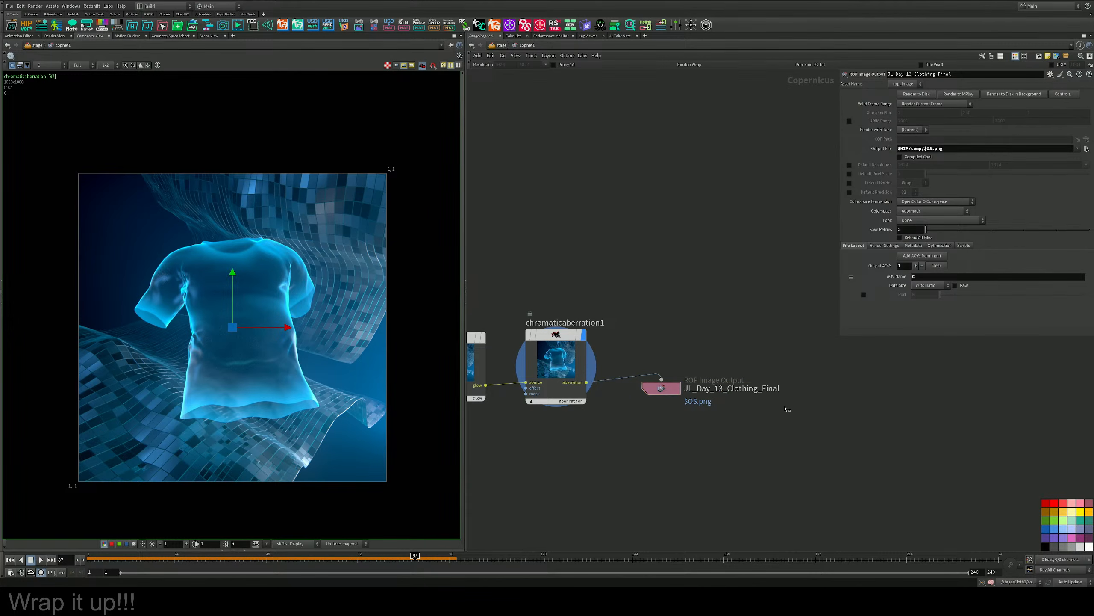
middle_click_drag(796, 258, 805, 259)
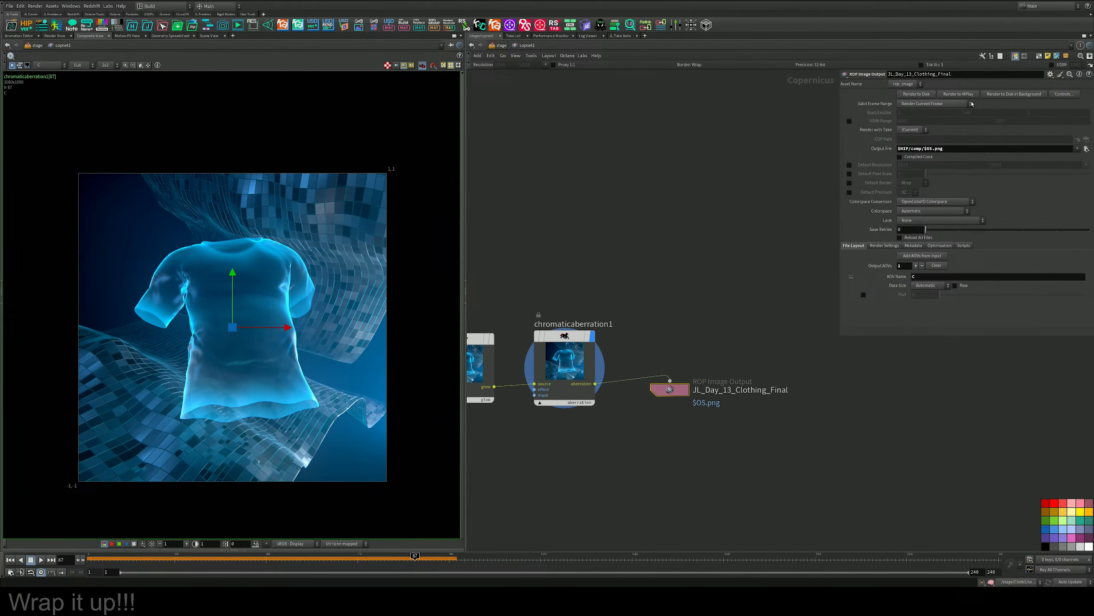
left_click(926, 97)
middle_click_drag(746, 231, 852, 330)
scroll(765, 224, "down", 3)
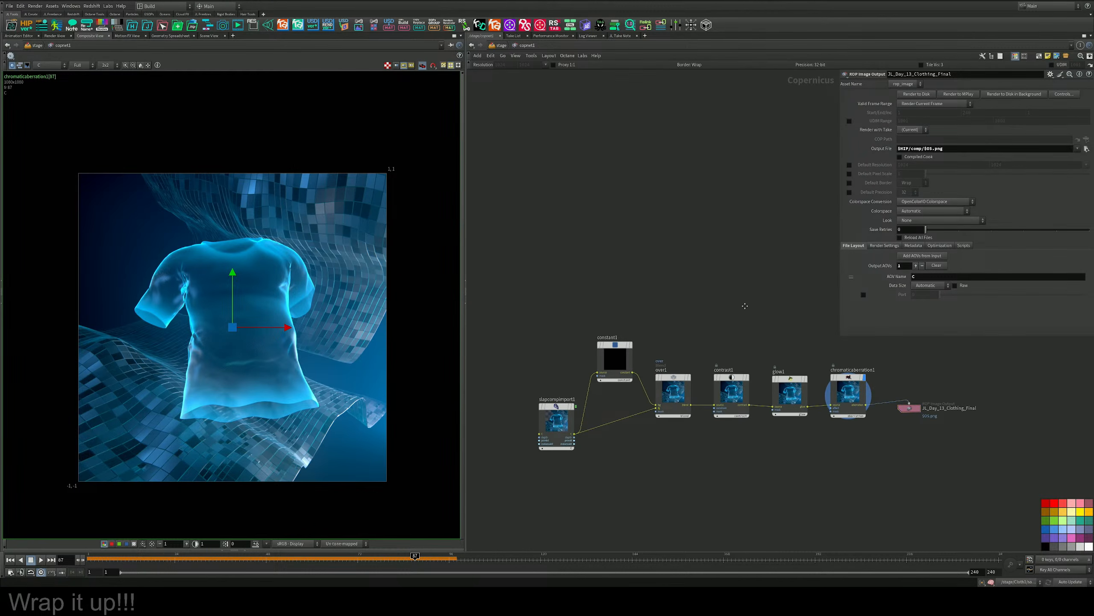
scroll(687, 296, "up", 2)
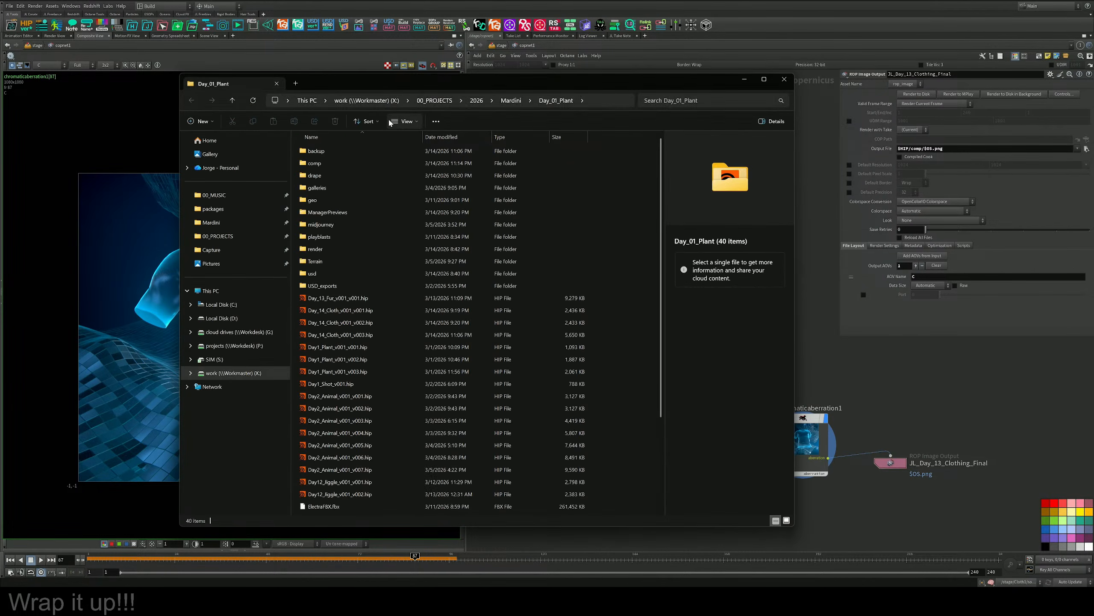
Switch to File Explorer, find JL_Day_13_Clothing_Final.png in the comp folder of Day_01_Plant, and minimize the window.
left_click(500, 99)
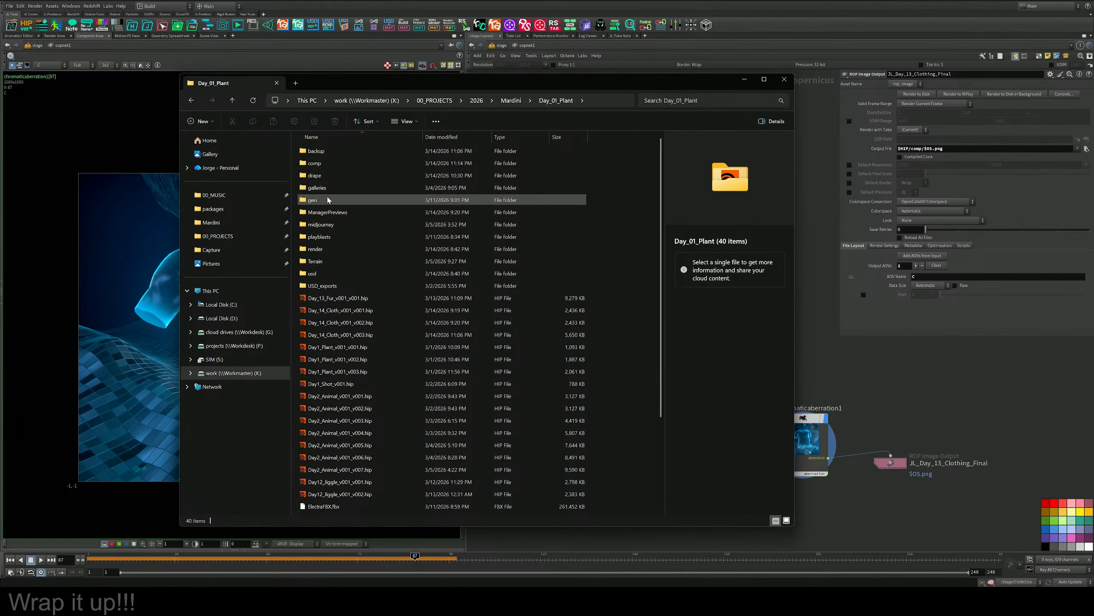
double_click(307, 165)
left_click(349, 162)
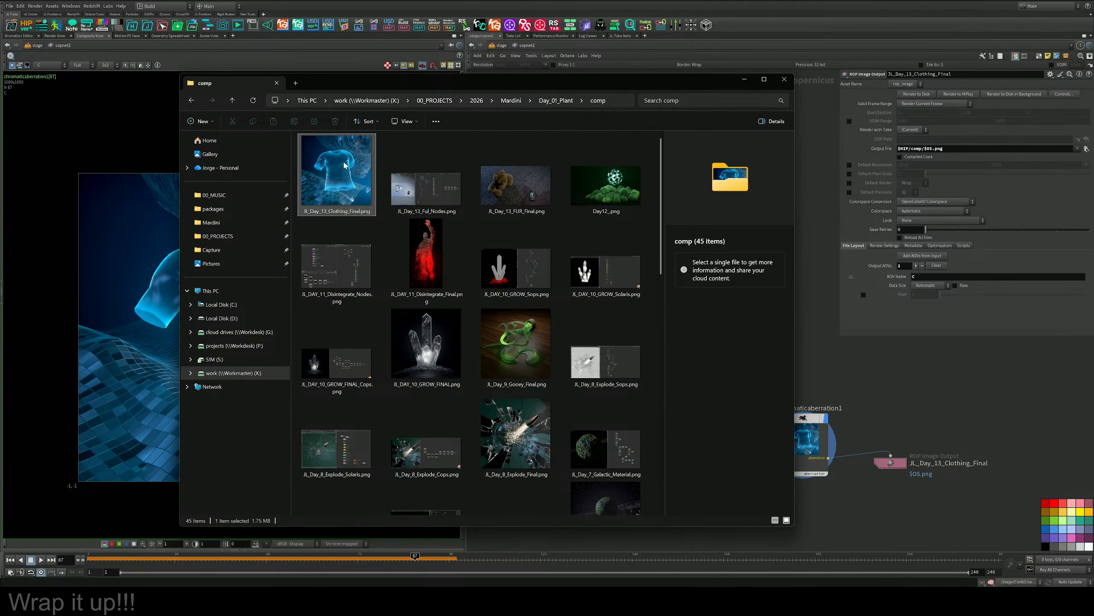
left_click(744, 79)
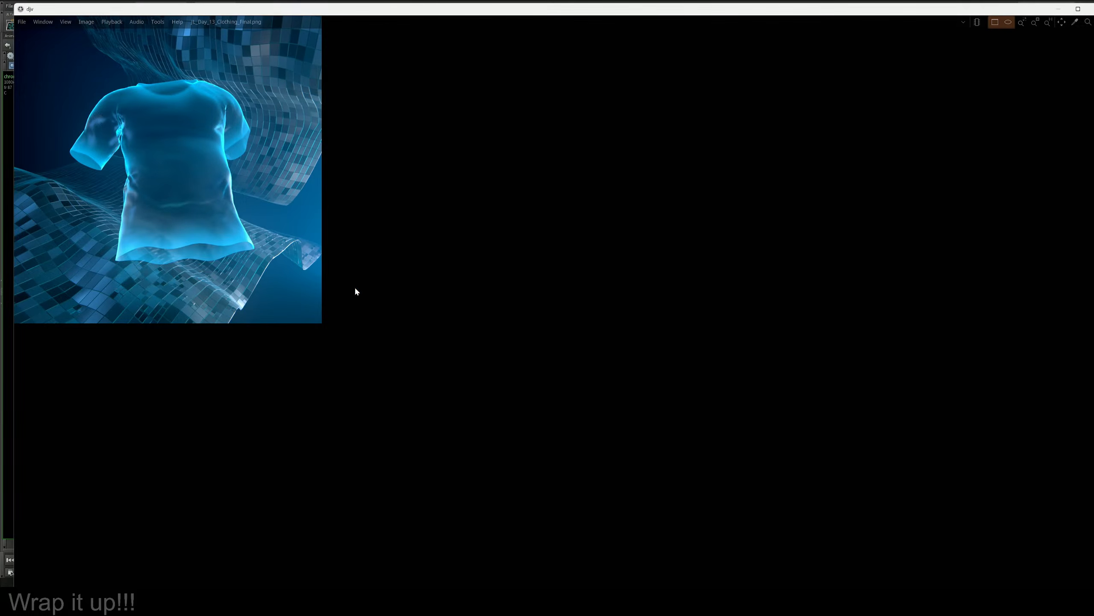
Examine the saved JL_Day_13_Clothing_Final.png up close in the DJV image viewer.
middle_click_drag(366, 263, 734, 383)
scroll(644, 342, "up", 4)
scroll(608, 317, "up", 1)
middle_click_drag(609, 318, 675, 336)
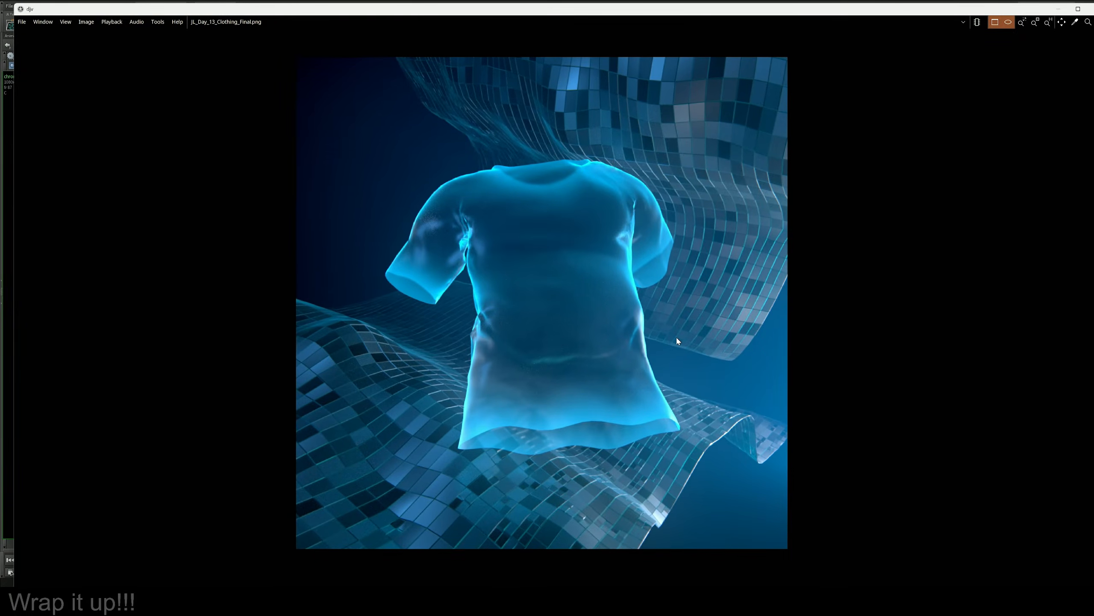
scroll(676, 335, "up", 1)
scroll(677, 339, "down", 1)
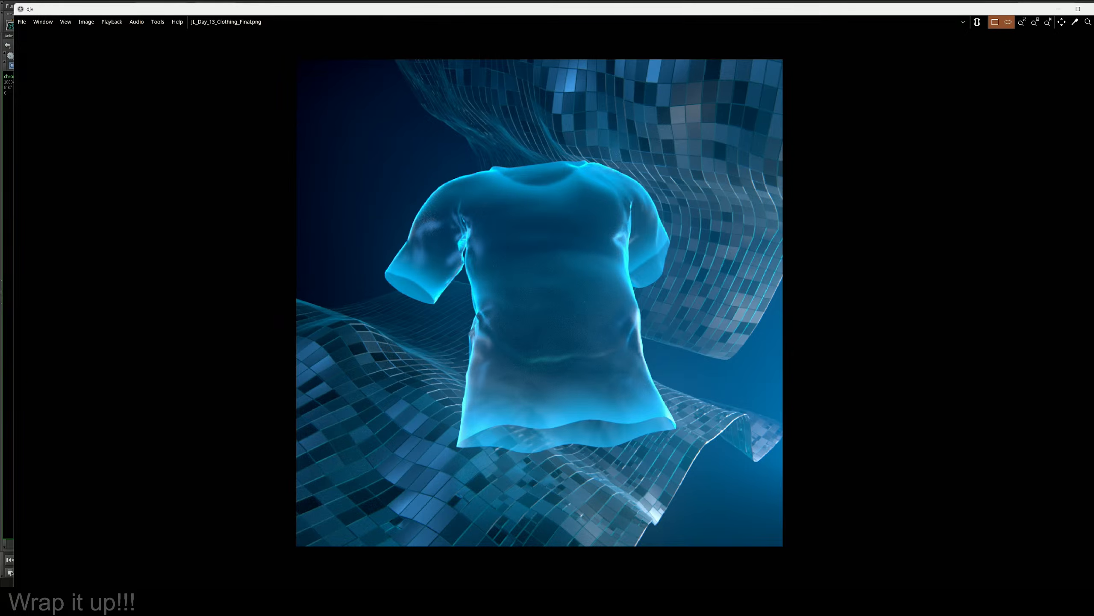